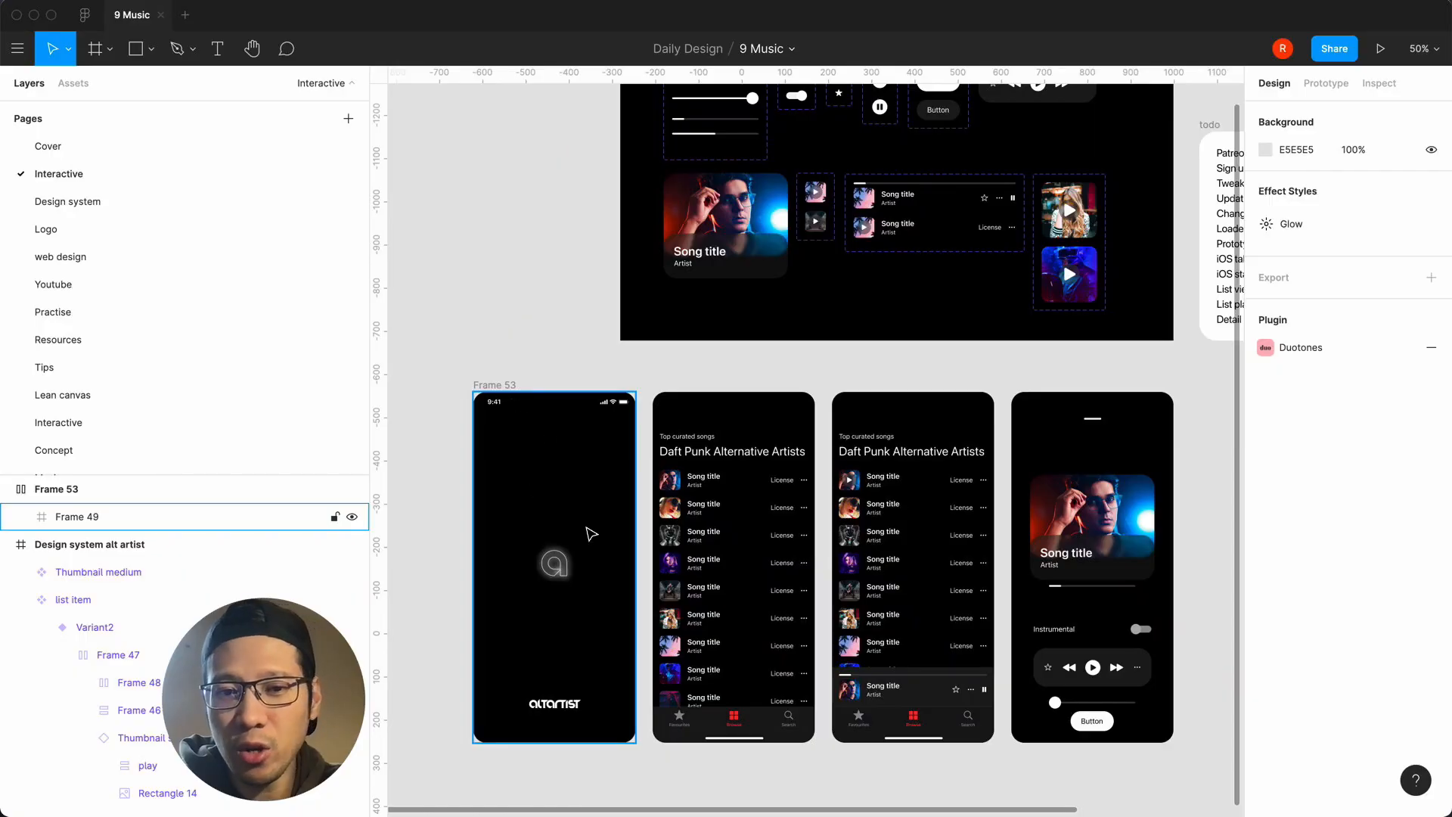
Look over the four phone screens and the "Design system alt artist" component frame.
left_click(702, 520)
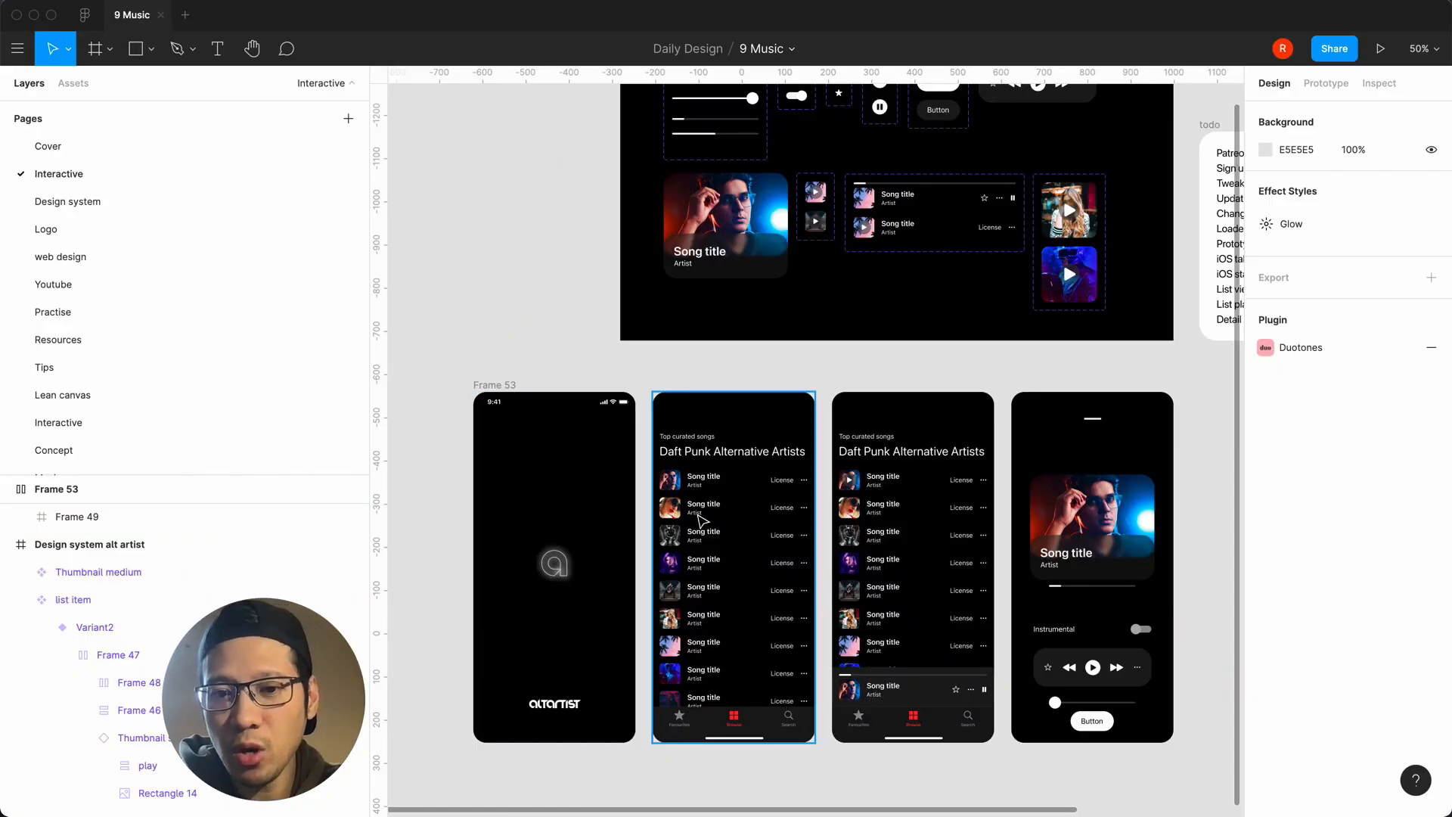
left_click(903, 661)
left_click(1075, 569)
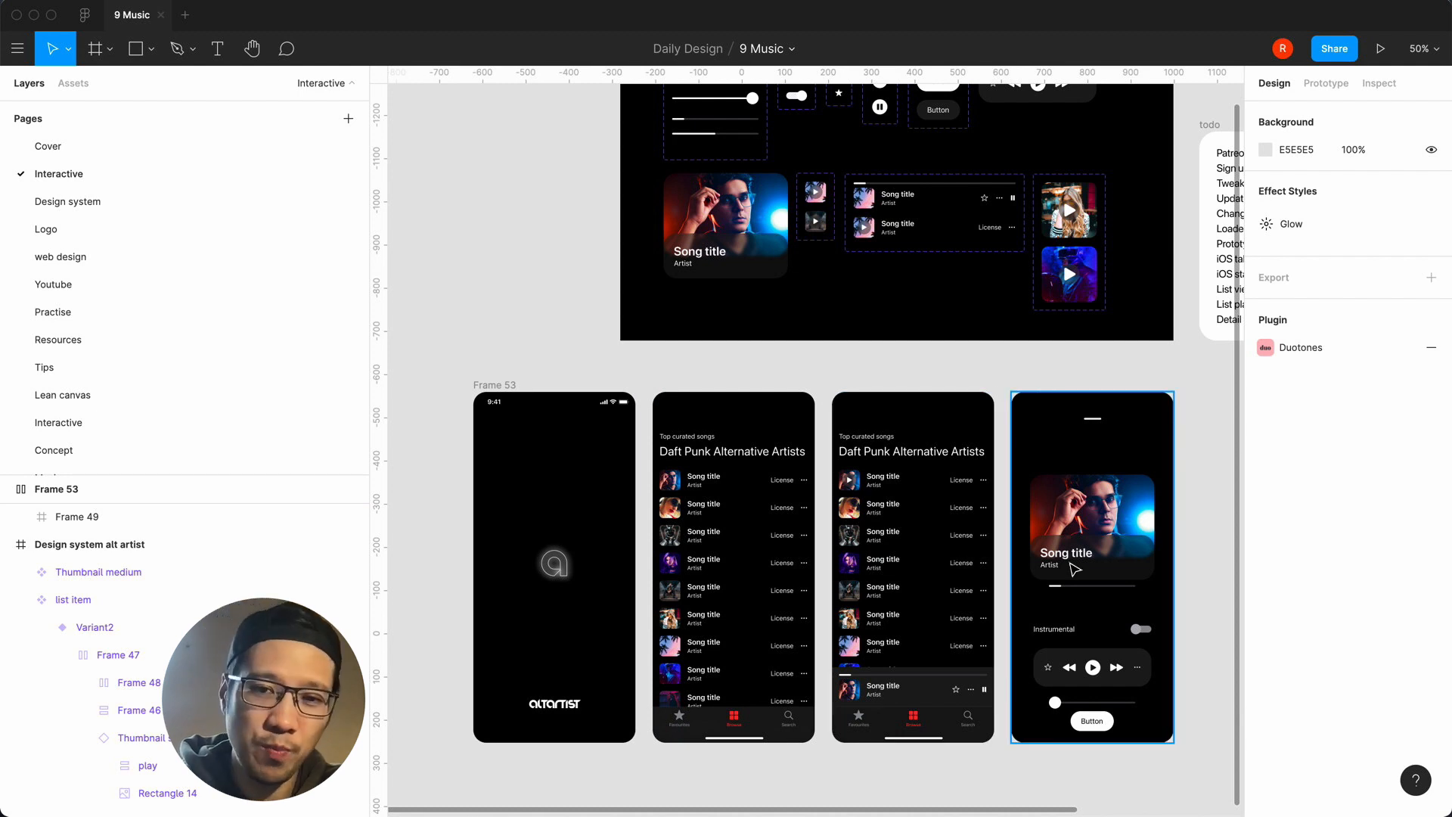
left_click(939, 501)
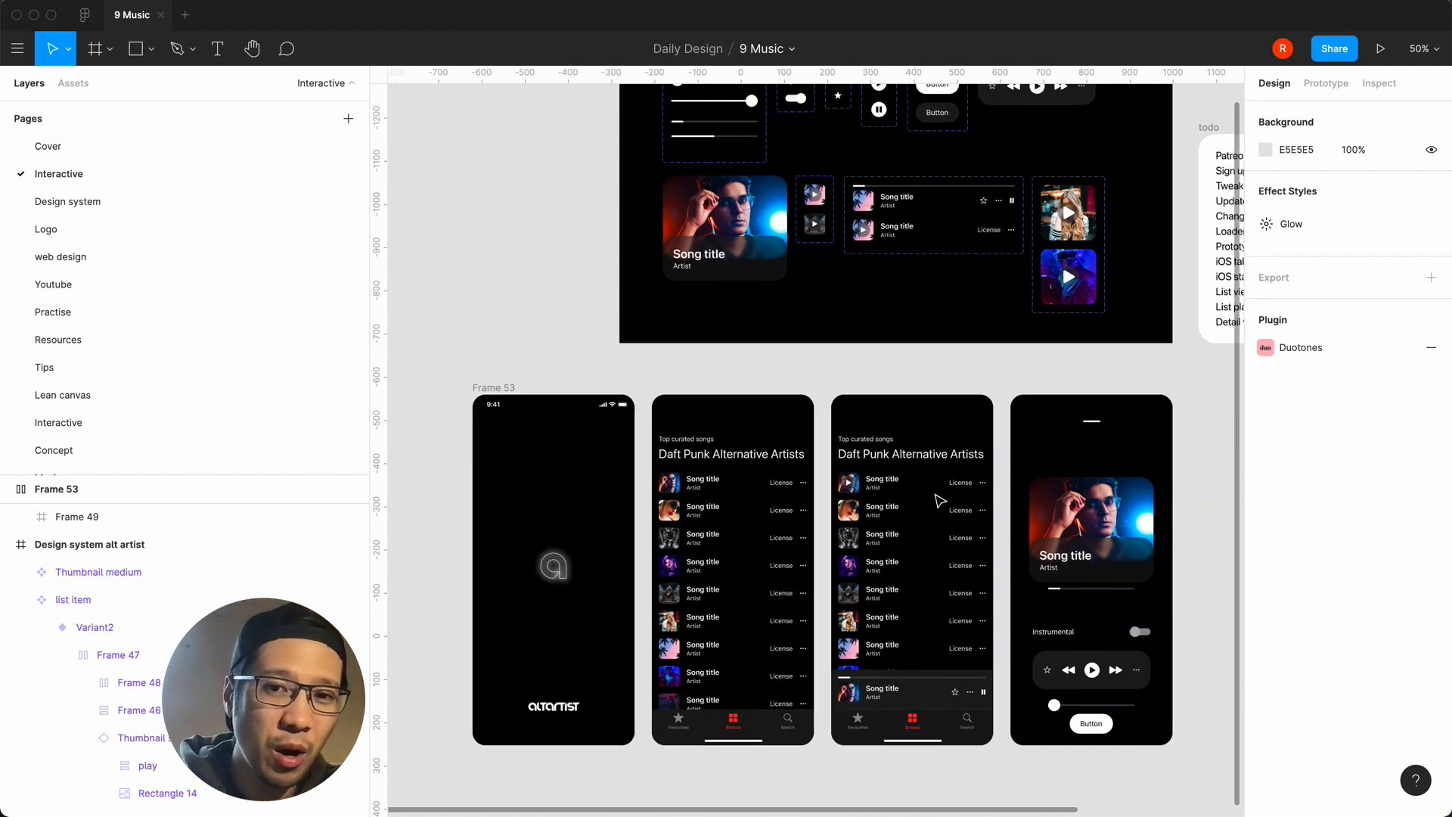
scroll(941, 499, "up", 5)
scroll(941, 499, "right", 2)
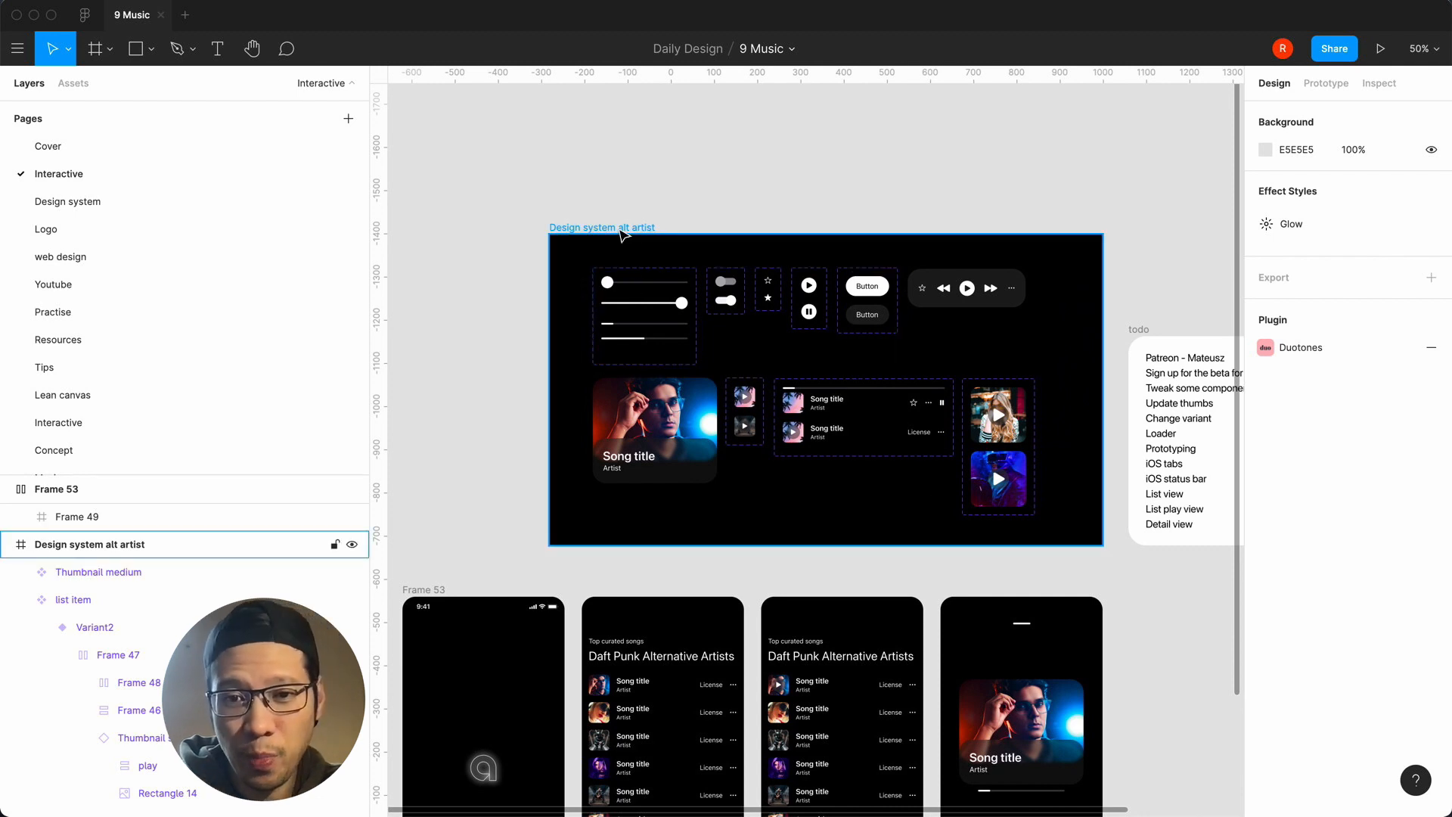
scroll(625, 233, "right", 5)
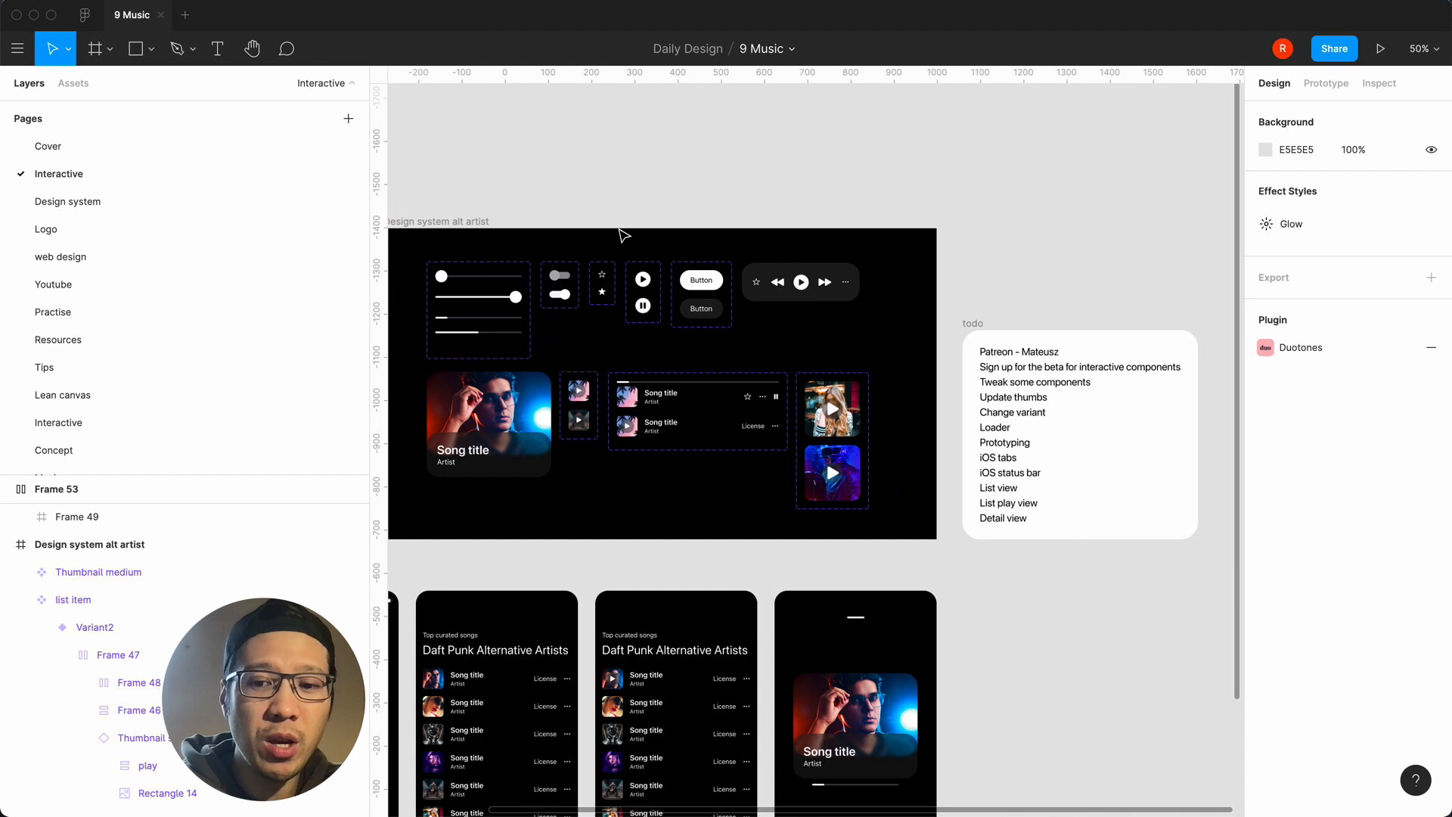
Read through the todo list beside the design system, from the Patreon entry to the Detail view entry.
key("shift+0")
scroll(817, 401, "right", 10)
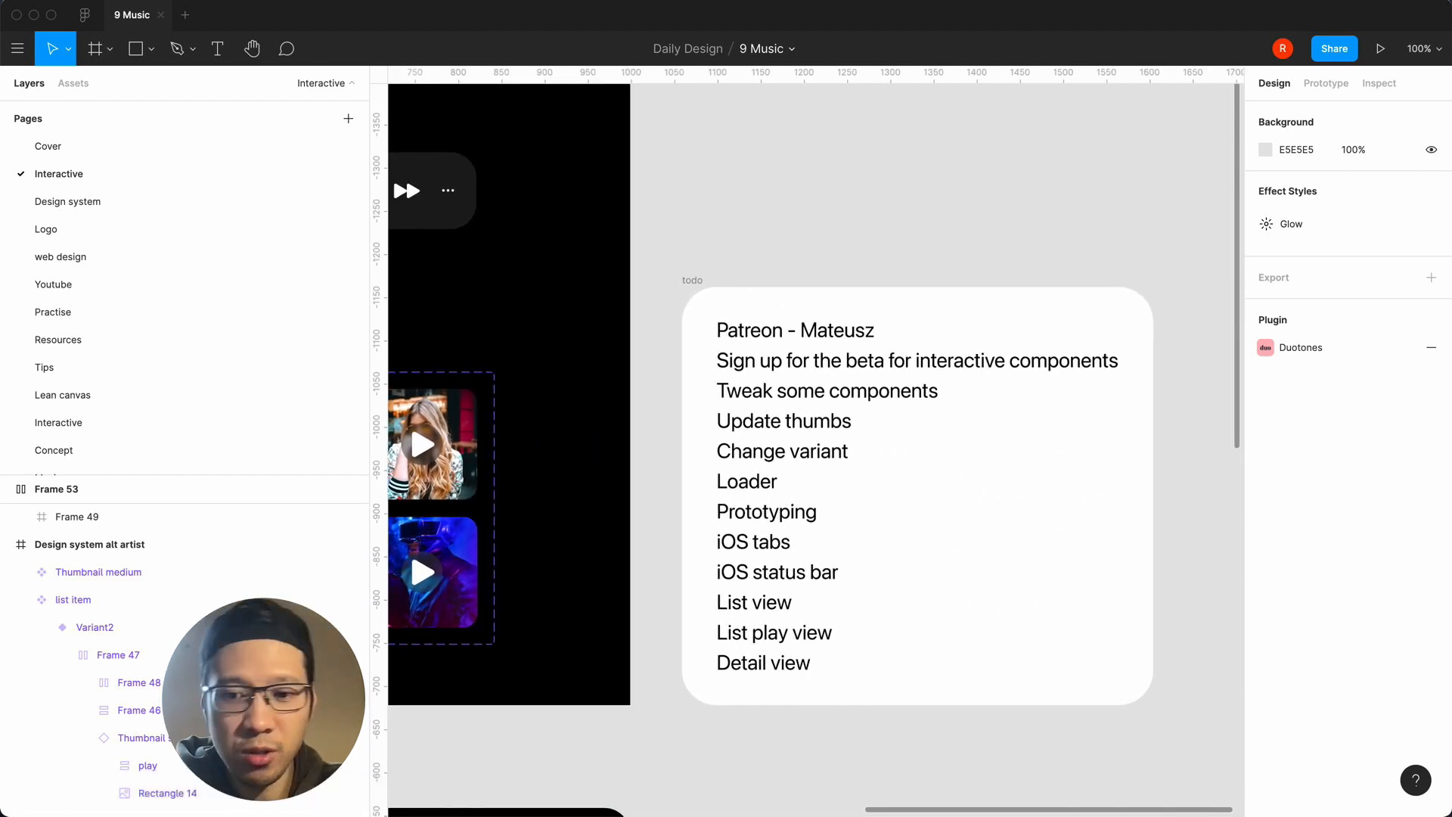
scroll(813, 446, "down", 2)
scroll(813, 446, "right", 1)
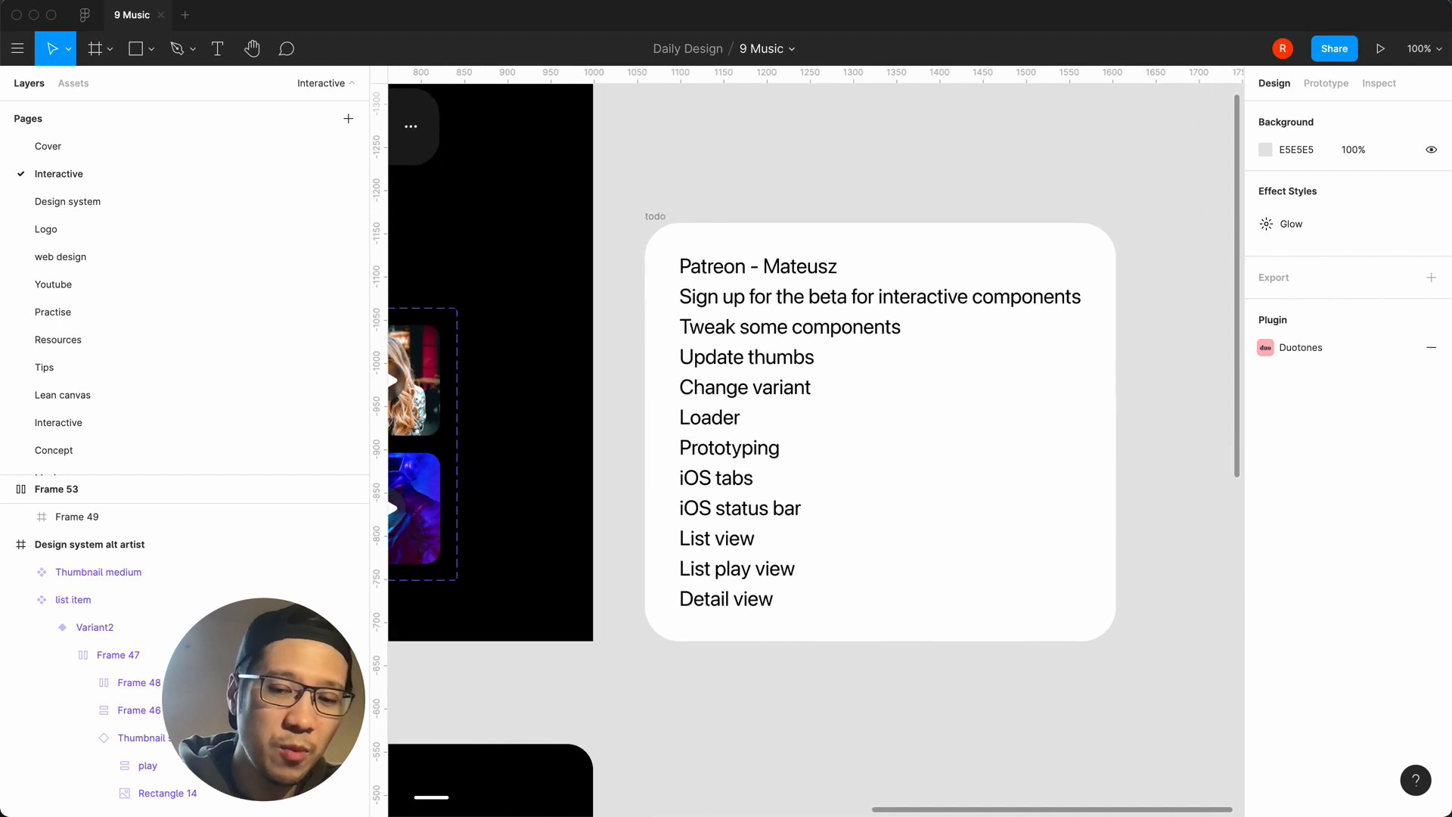
scroll(881, 431, "up", 1)
key("equal")
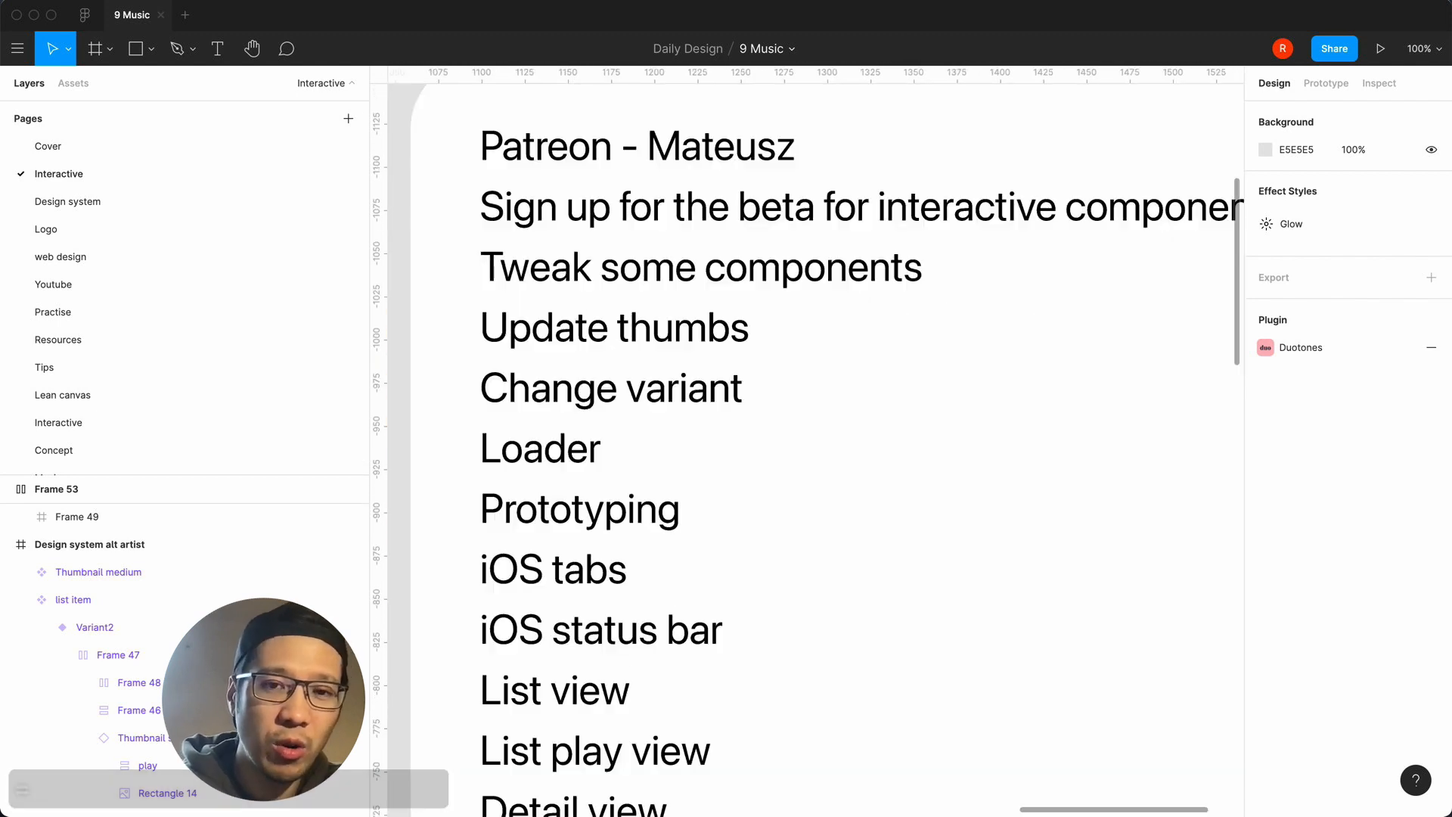
scroll(815, 450, "up", 3)
scroll(815, 450, "left", 3)
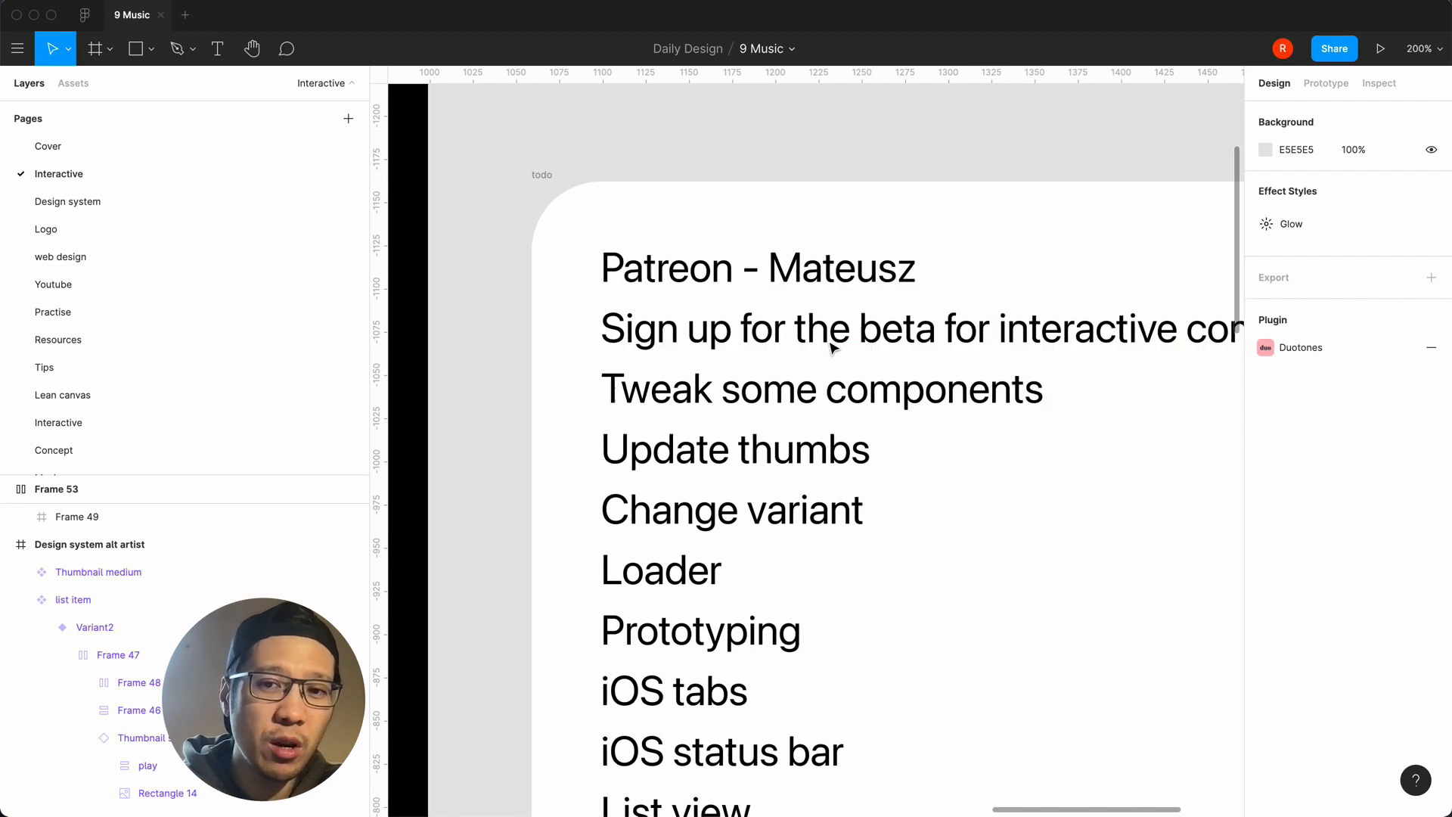
scroll(832, 347, "right", 3)
scroll(832, 347, "right", 2)
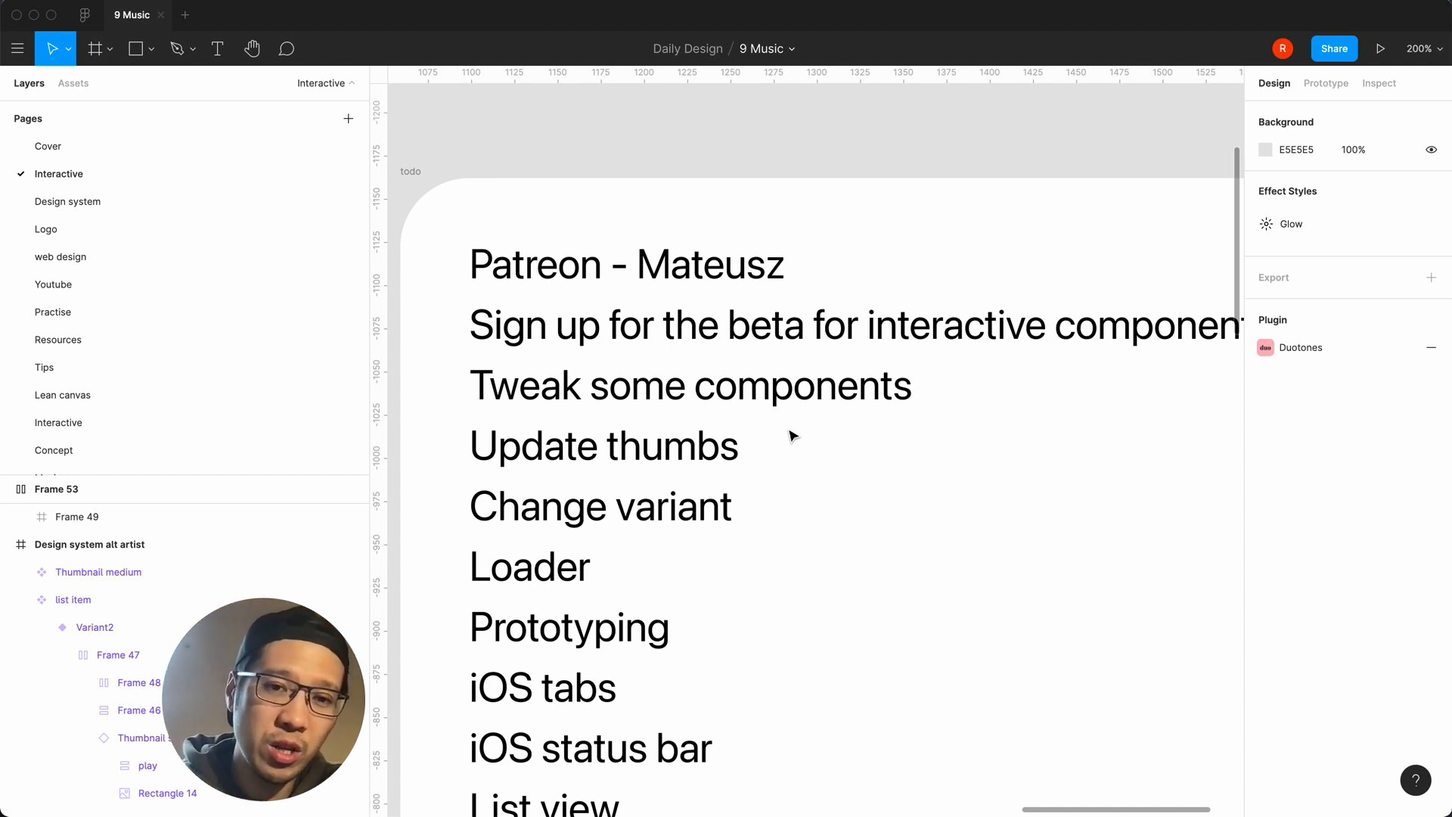
scroll(790, 436, "left", 5)
scroll(790, 436, "down", 2)
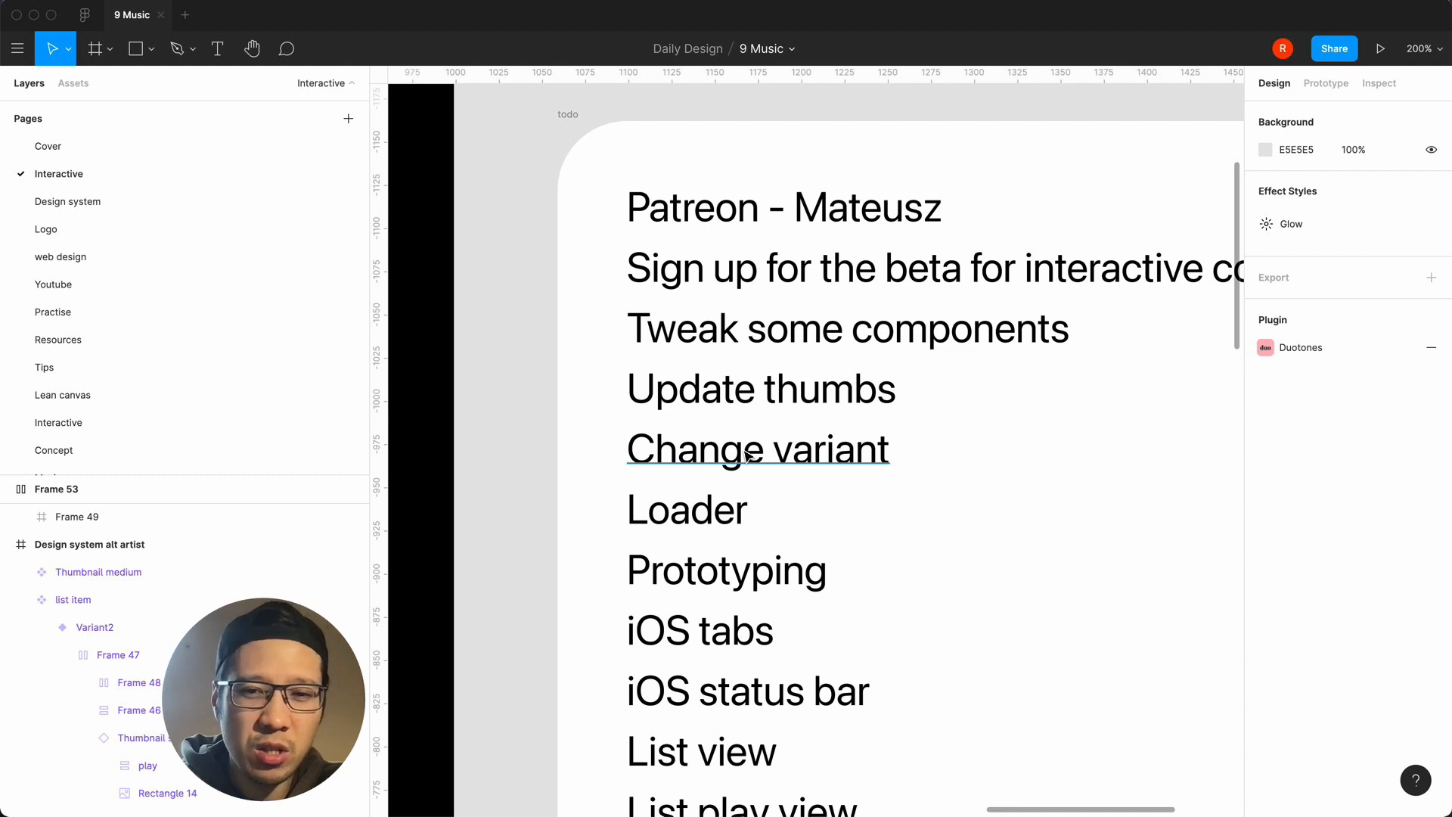
scroll(747, 454, "down", 2)
scroll(747, 454, "left", 1)
scroll(756, 441, "down", 1)
scroll(757, 441, "left", 1)
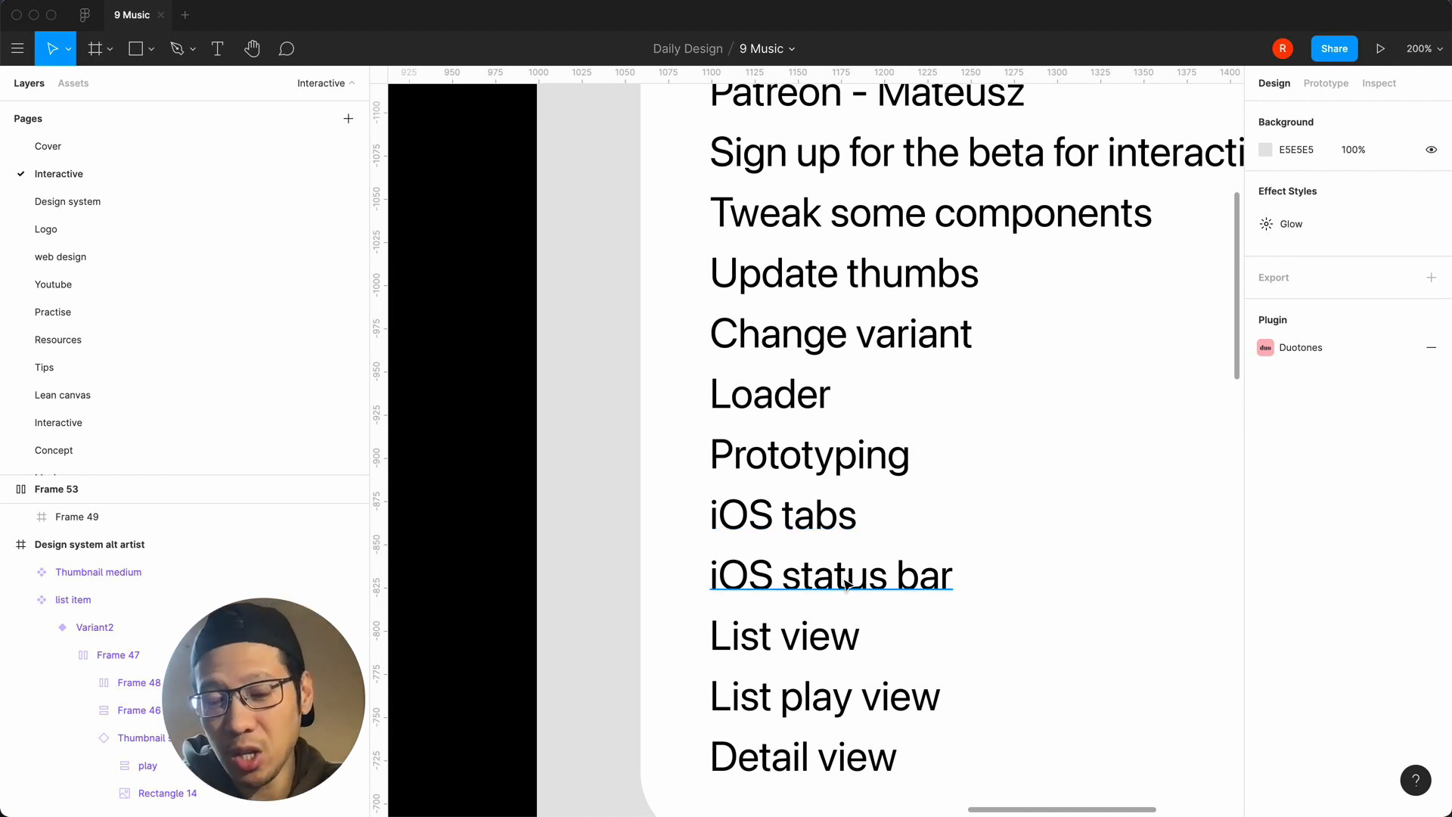
scroll(847, 584, "down", 2)
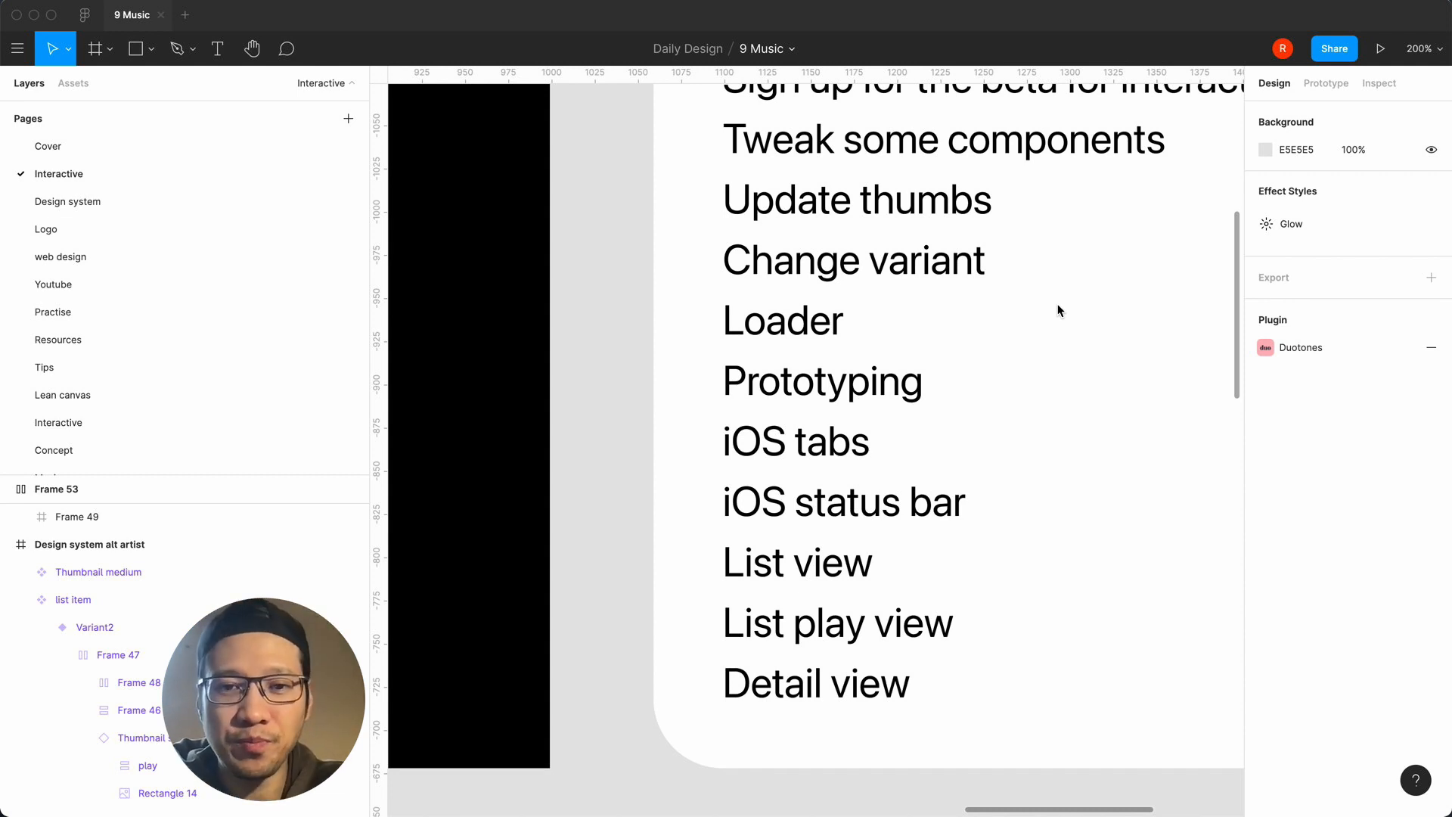
scroll(1061, 311, "up", 3)
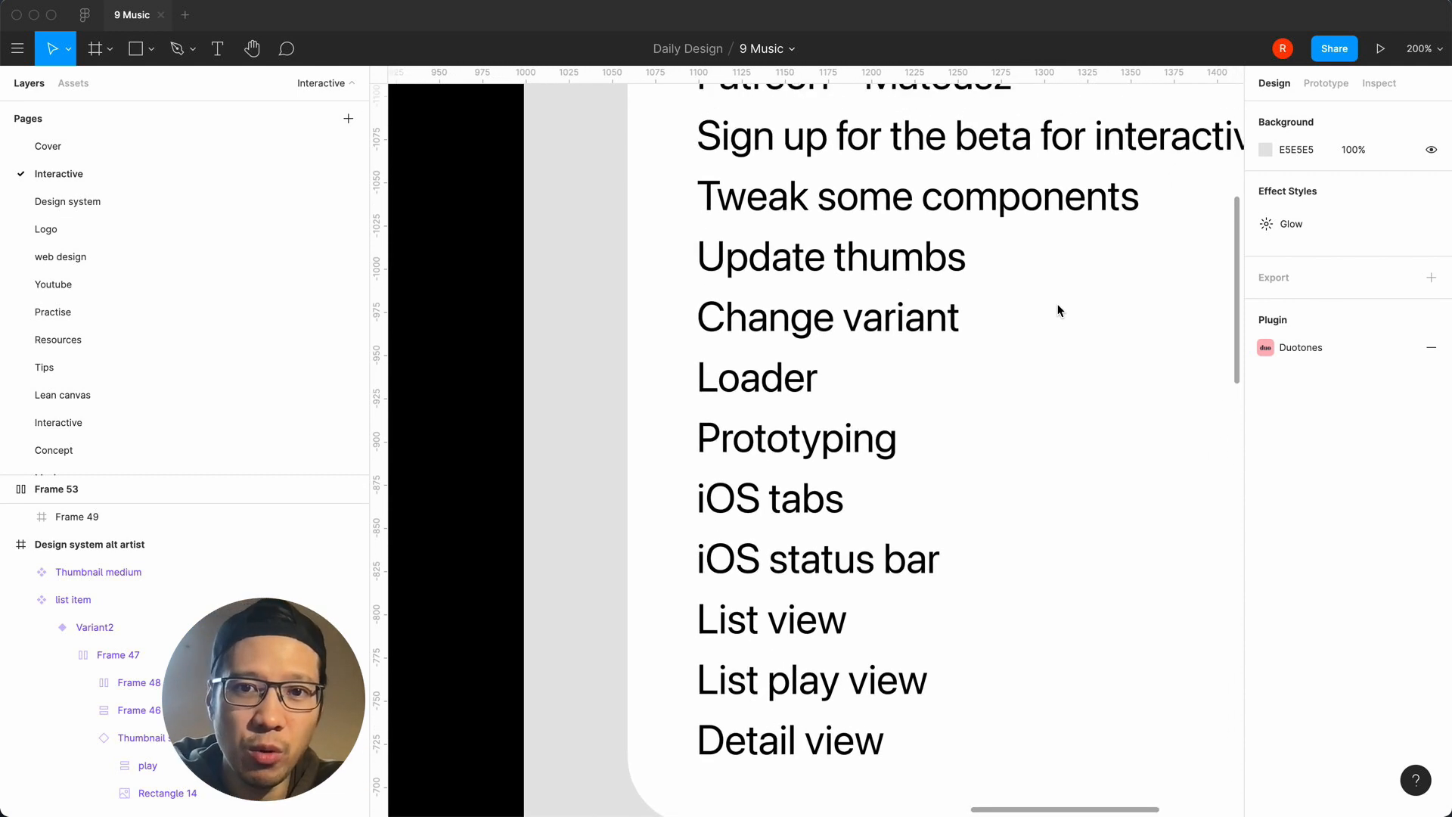
key("minus")
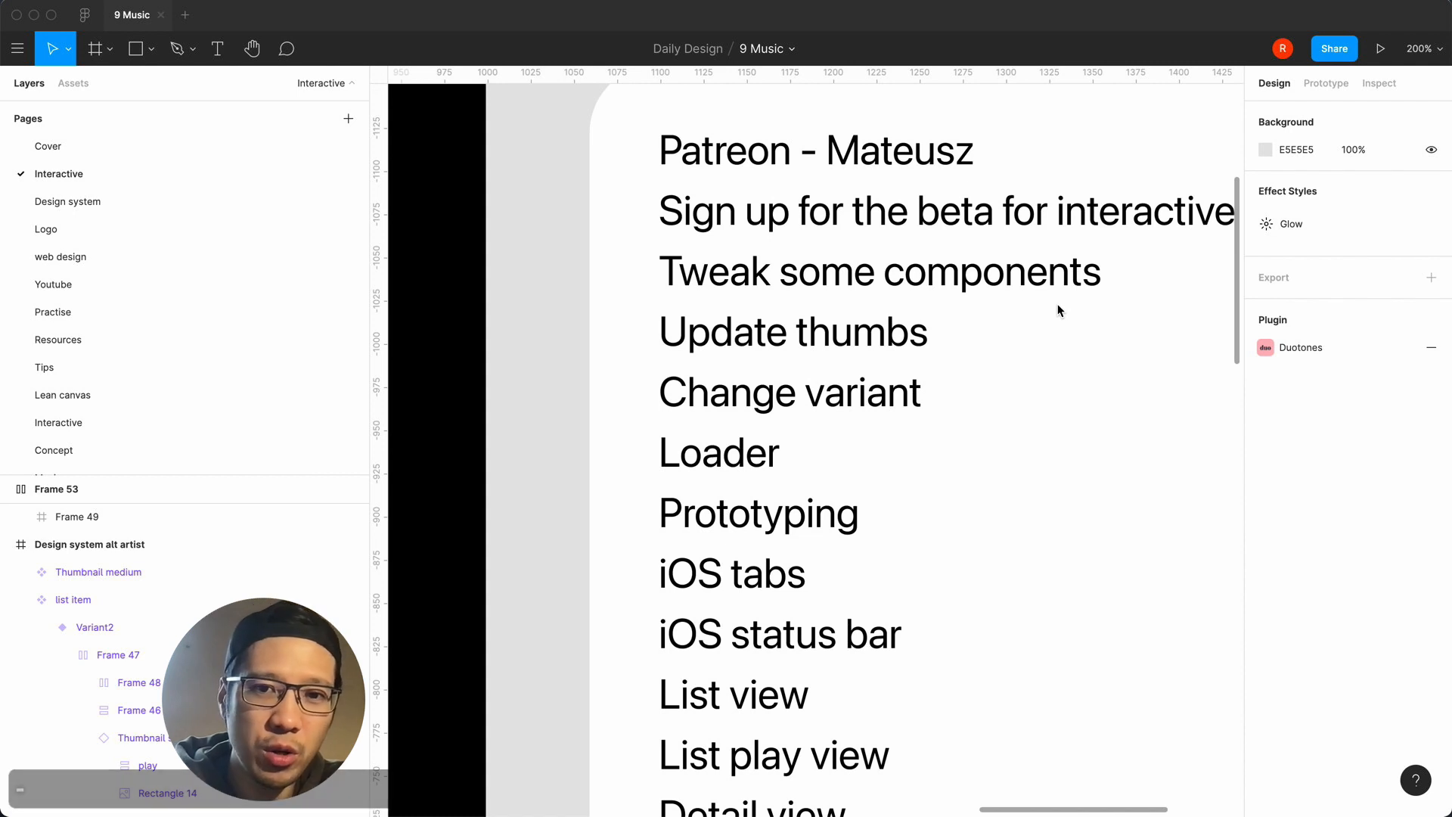
left_click(991, 435)
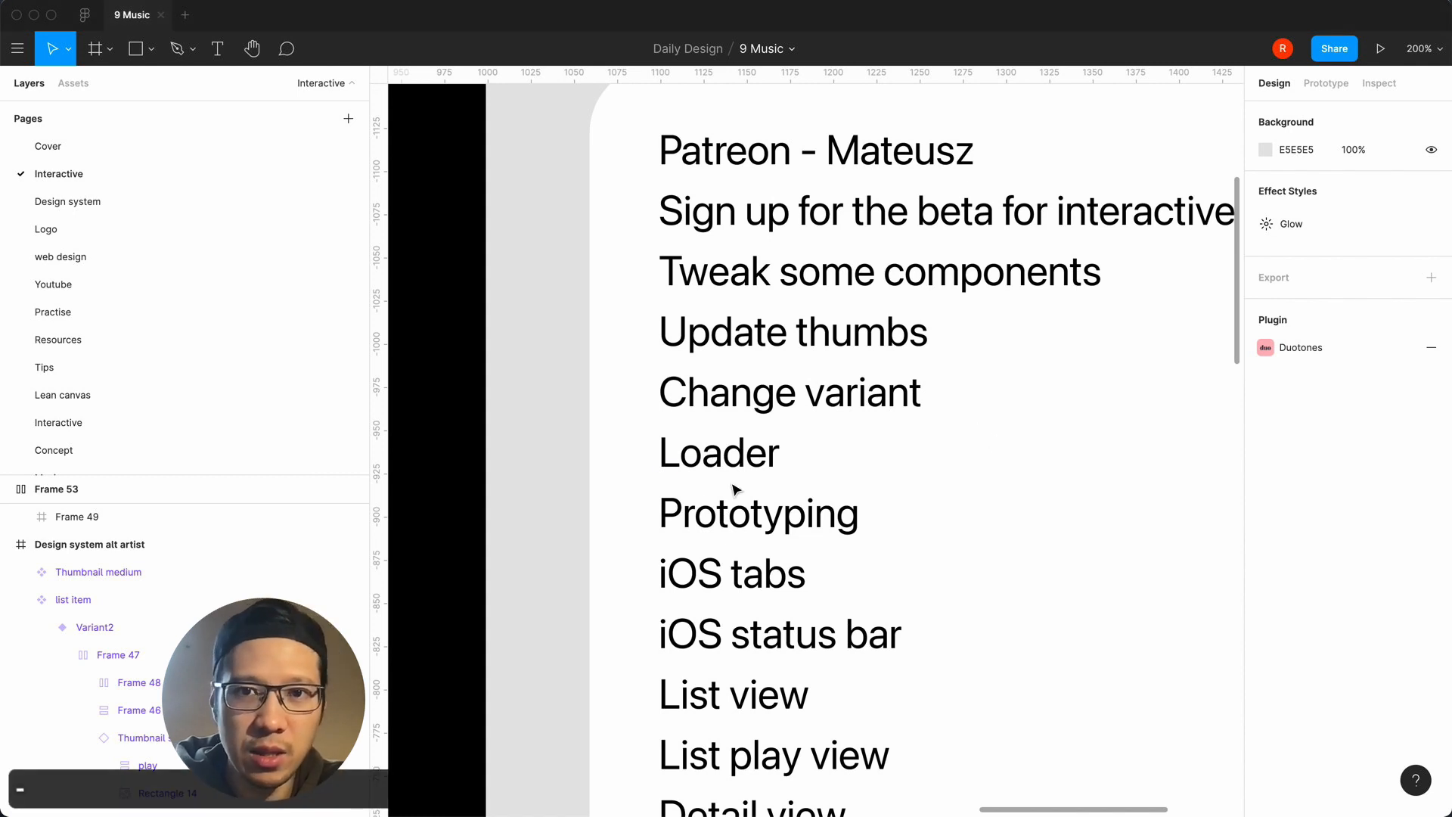
Hide the play overlay on the small thumbnail in the lower variant of the list item component.
scroll(696, 486, "left", 10)
key("minus")
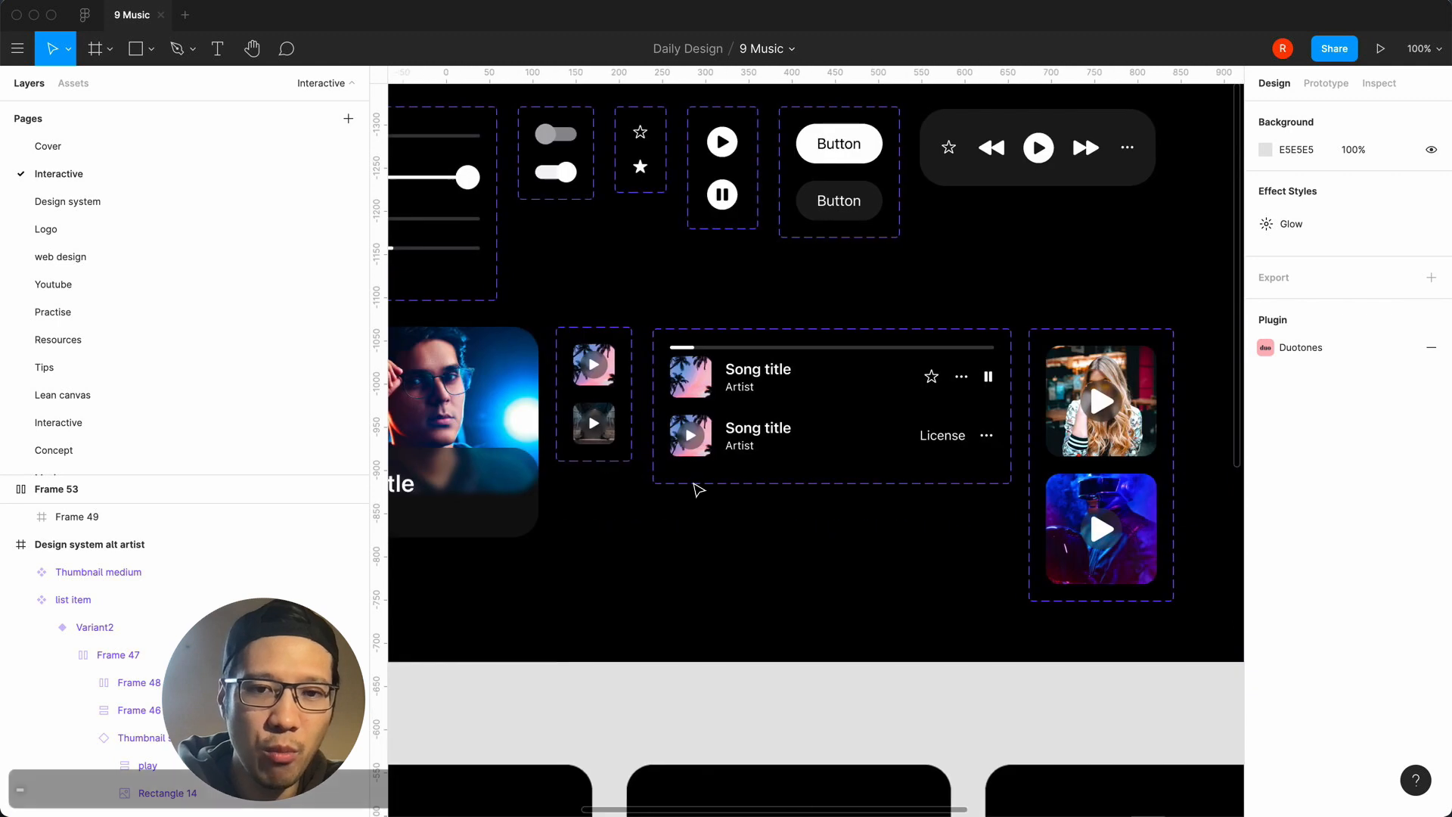
scroll(697, 488, "left", 2)
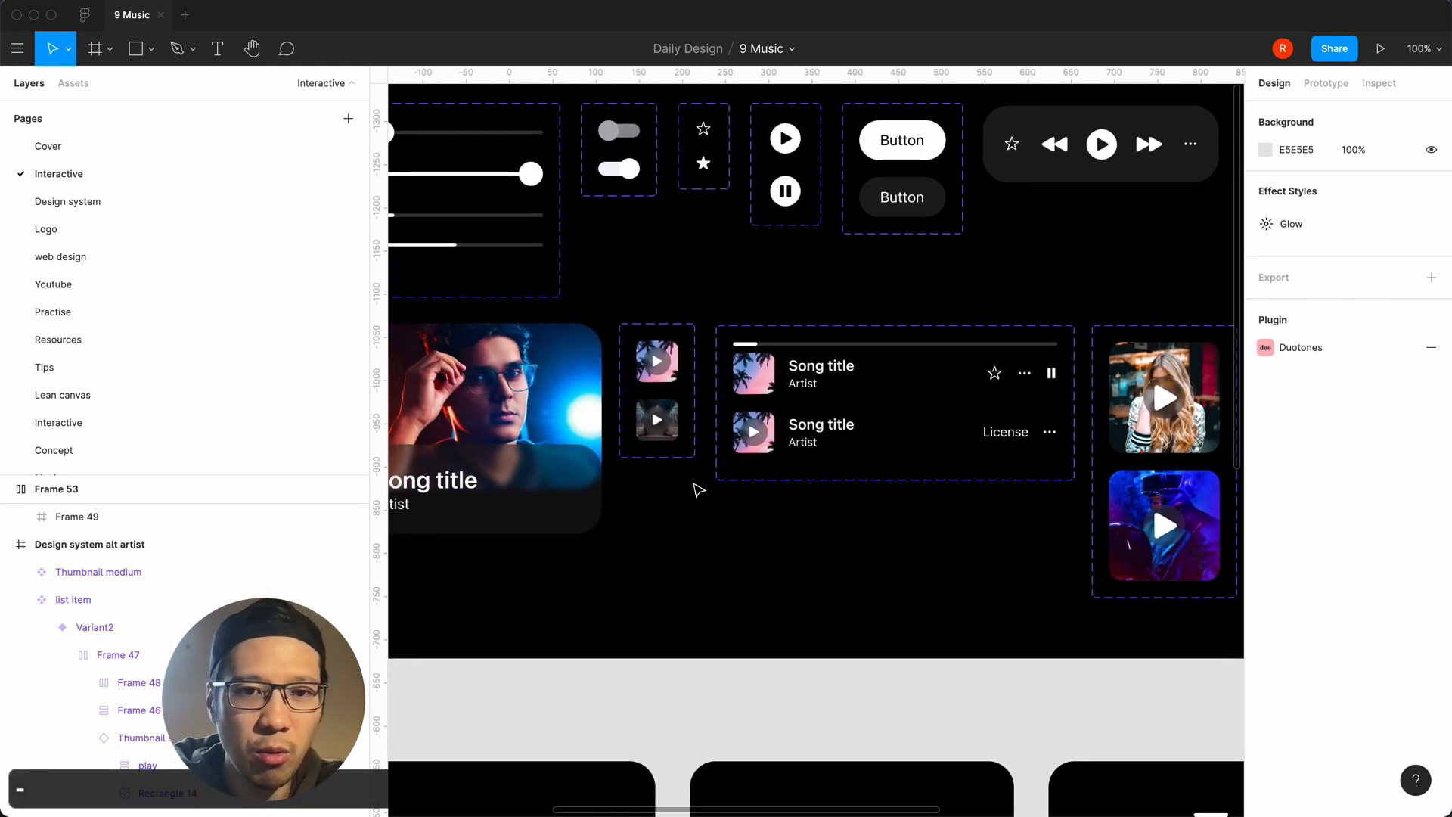
scroll(696, 488, "left", 2)
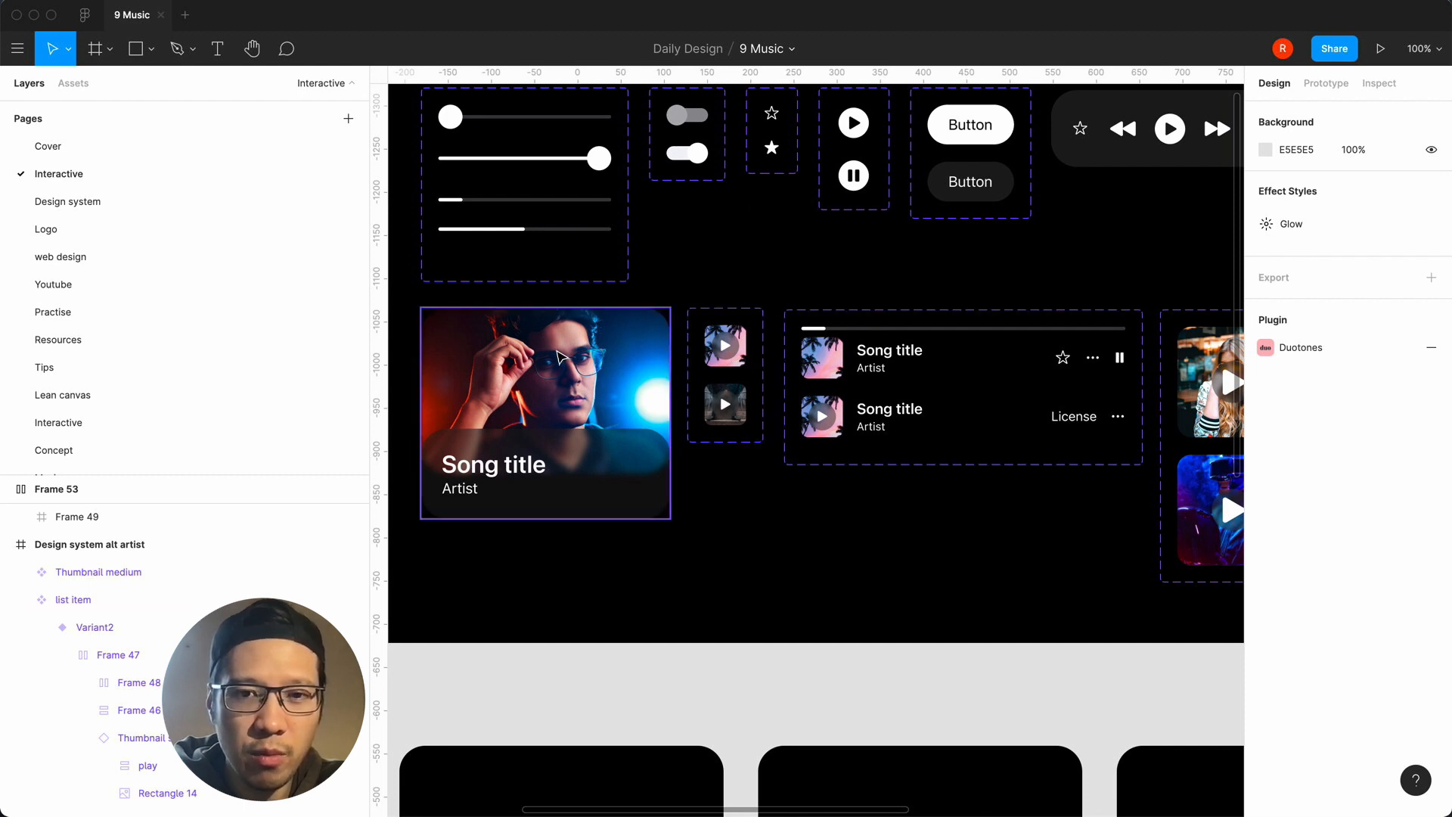
key("=")
scroll(713, 547, "right", 1)
scroll(714, 547, "up", 1)
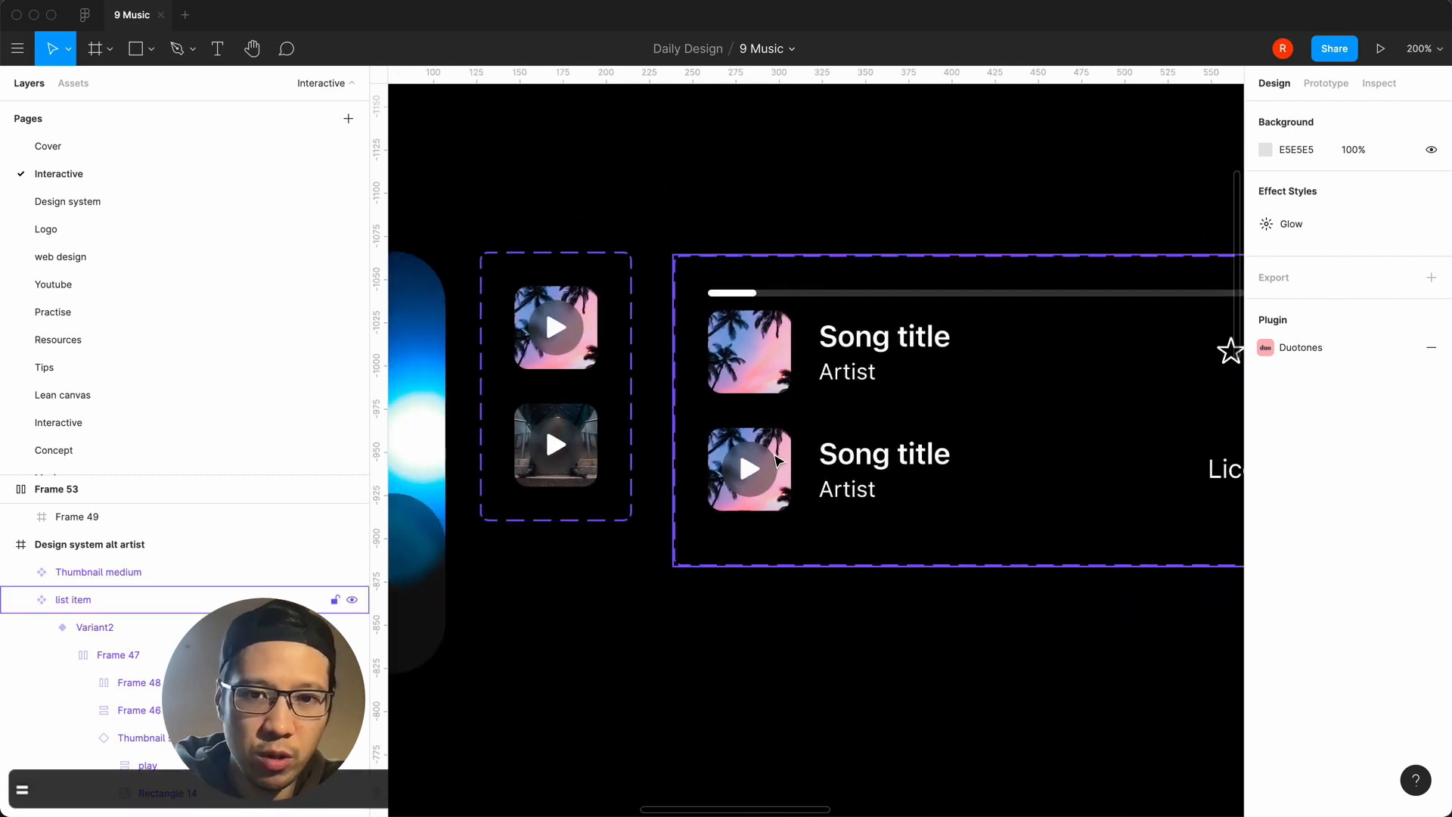
triple_click(789, 456)
left_click(789, 458)
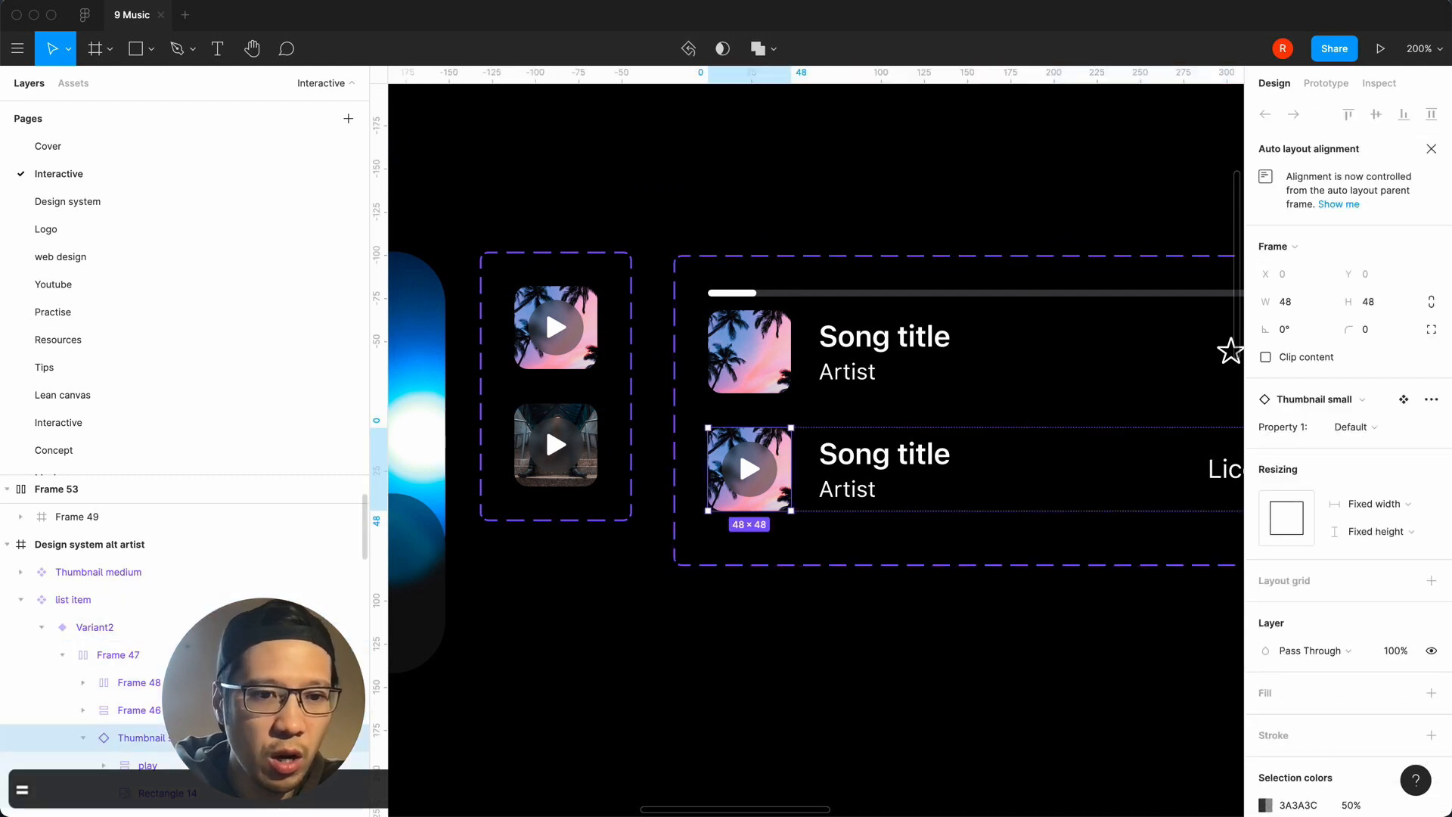
left_click(583, 688)
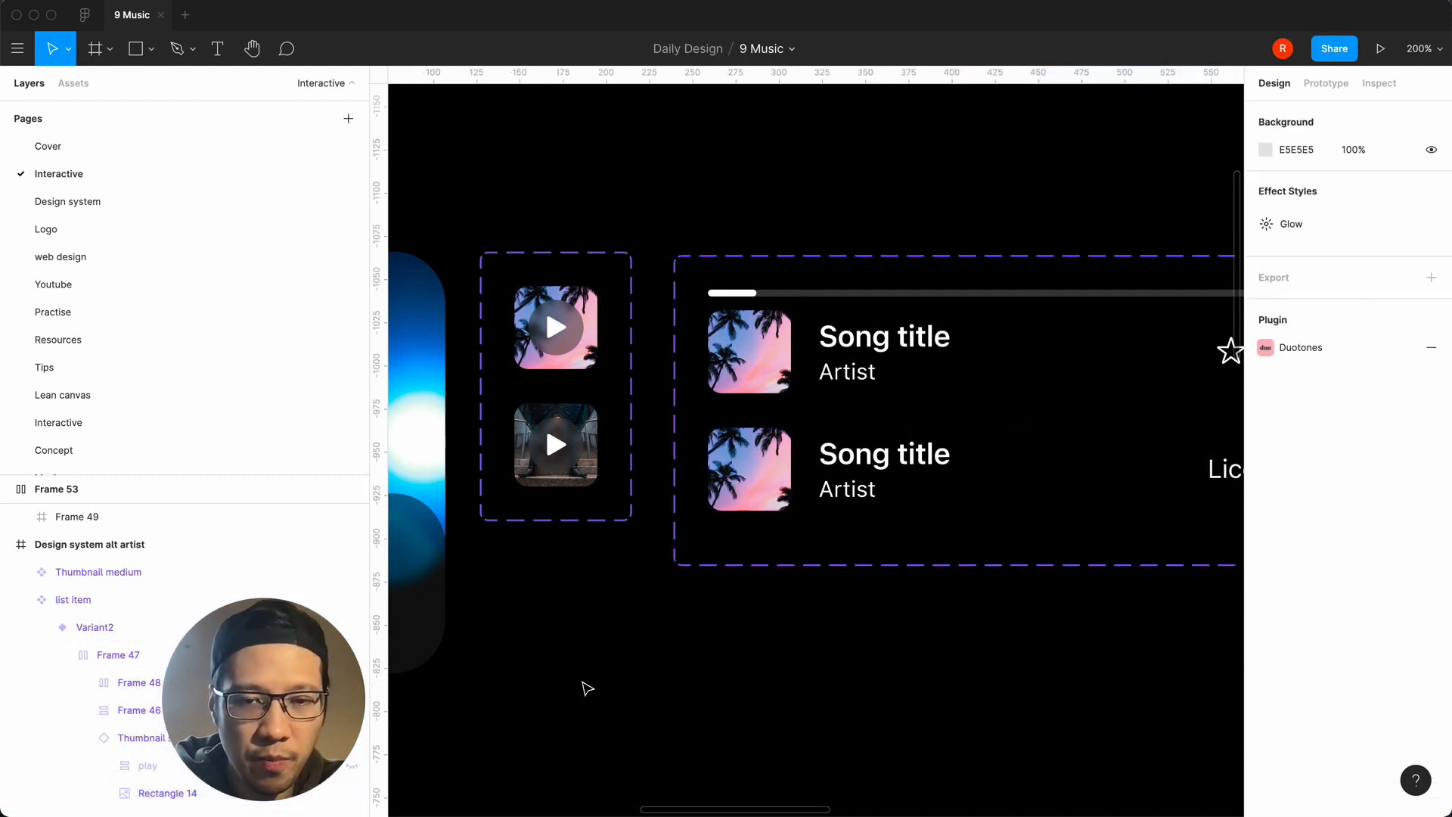
Hide the play layer in the Default variant of the Thumbnail small component.
left_click(586, 366)
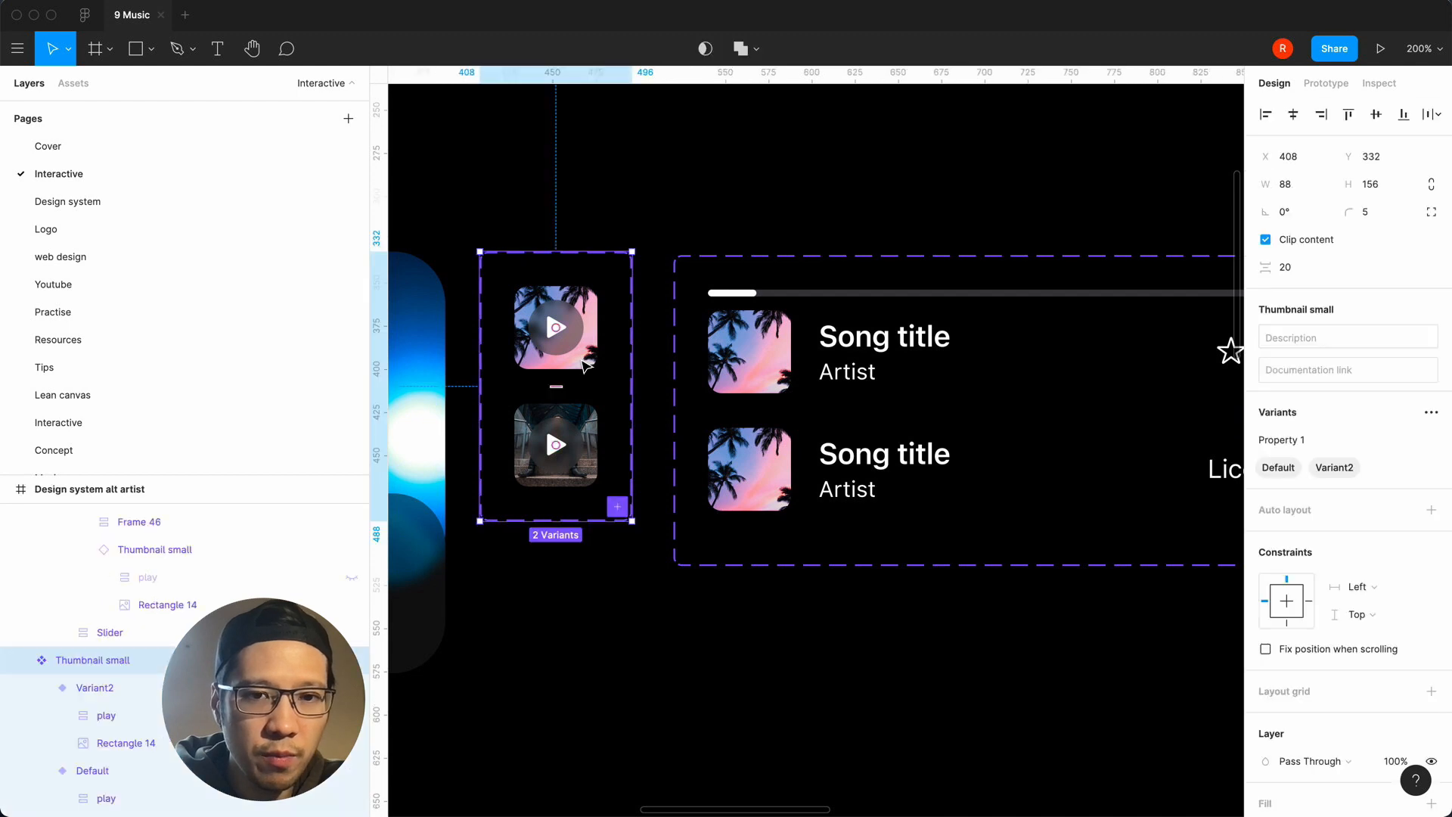
double_click(568, 331)
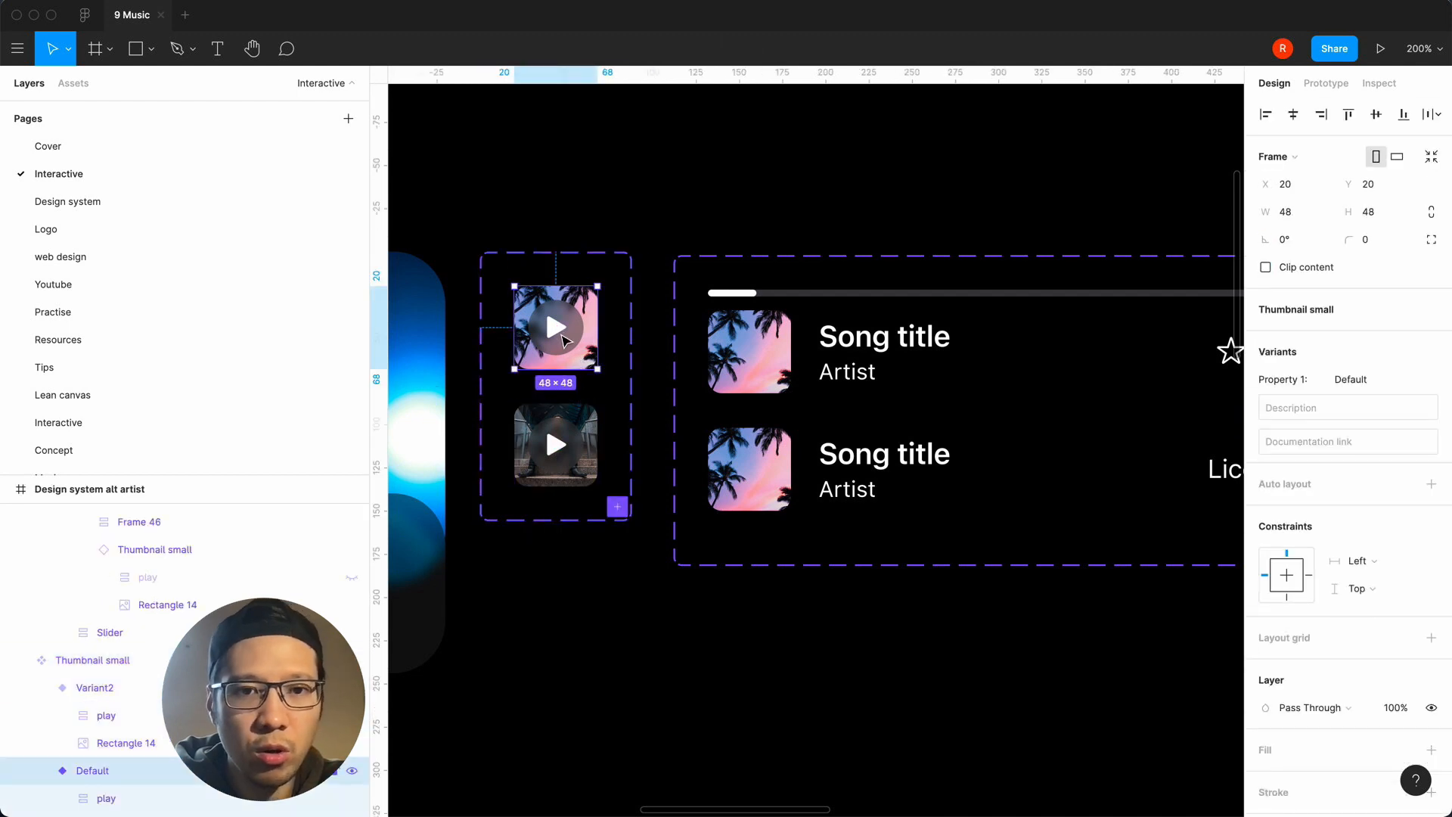
double_click(562, 338)
double_click(562, 338)
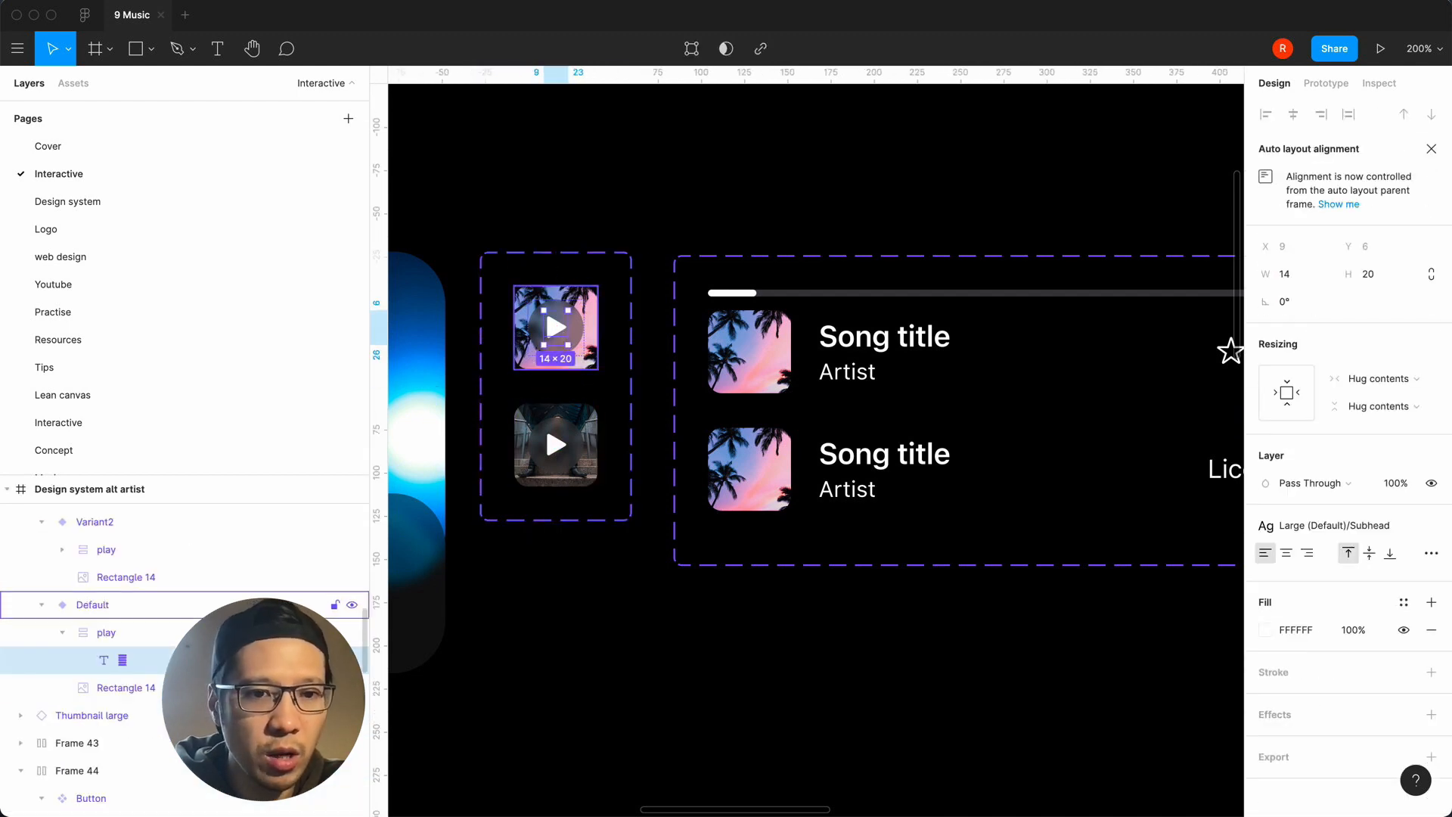
left_click(352, 633)
left_click(486, 600)
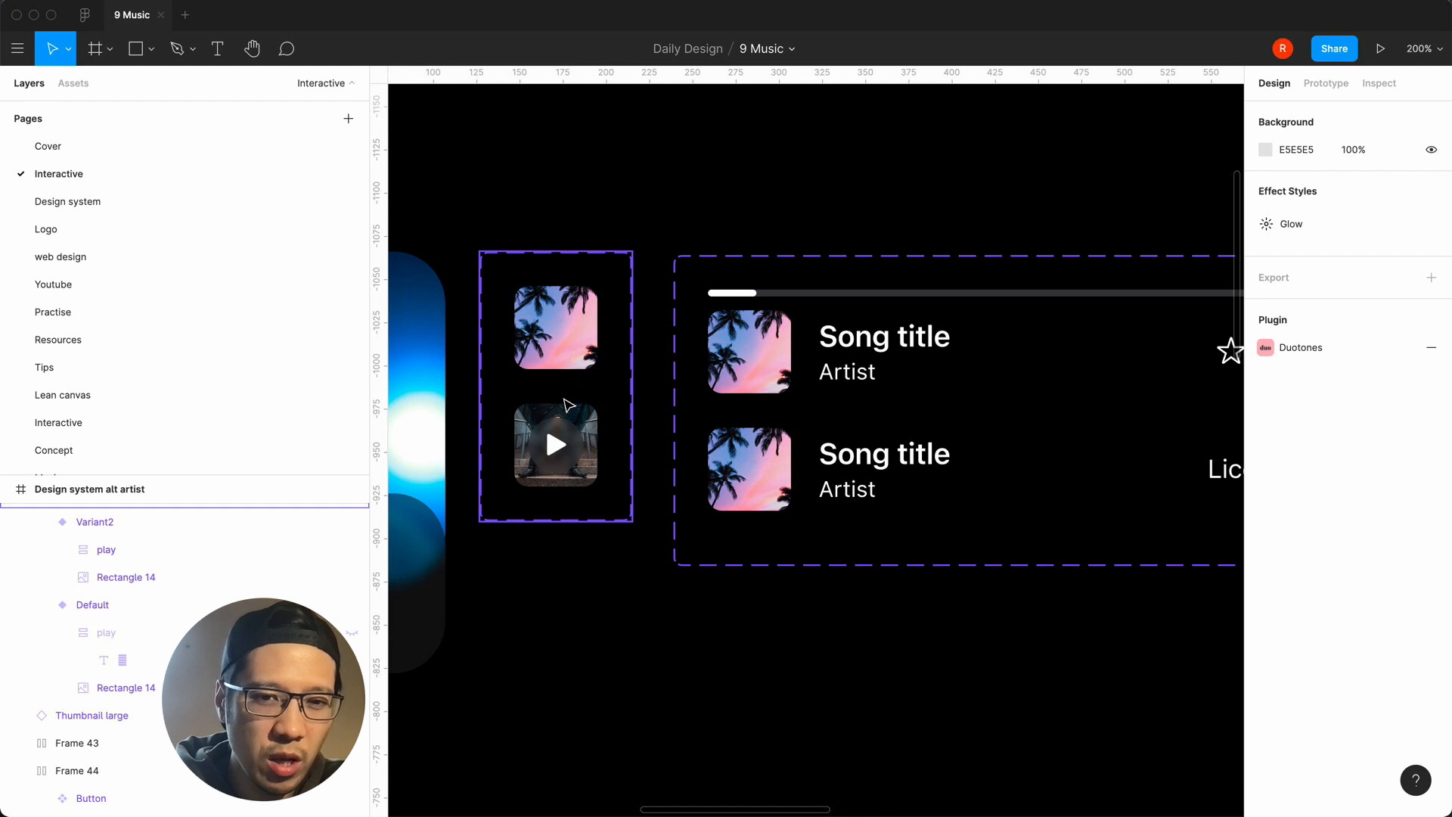
Replace the image fill of Rectangle 14 in Thumbnail small's Variant2 with the pink palm-tree photo used in the Default variant.
left_click(580, 425)
double_click(578, 424)
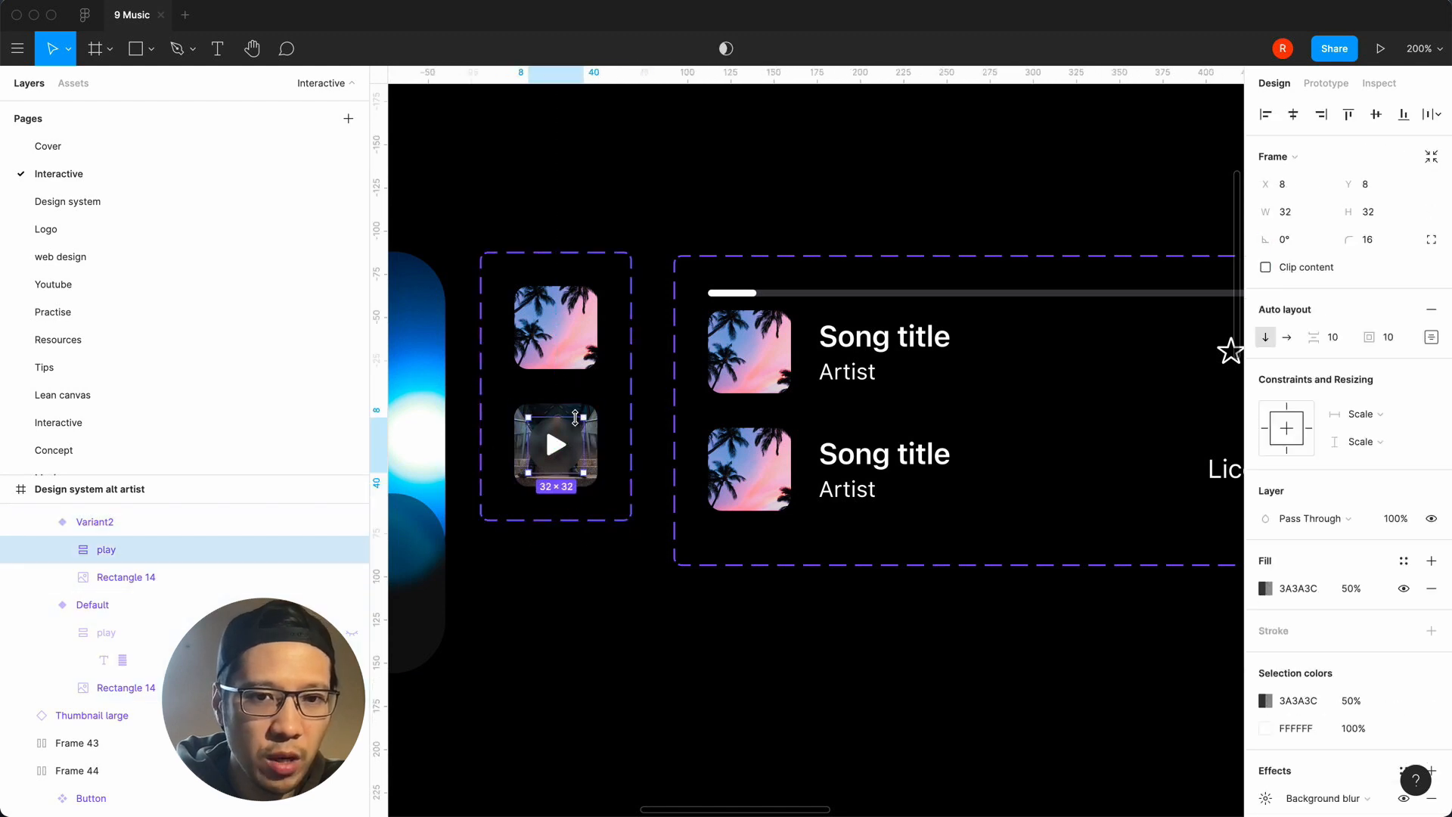
left_click(144, 685)
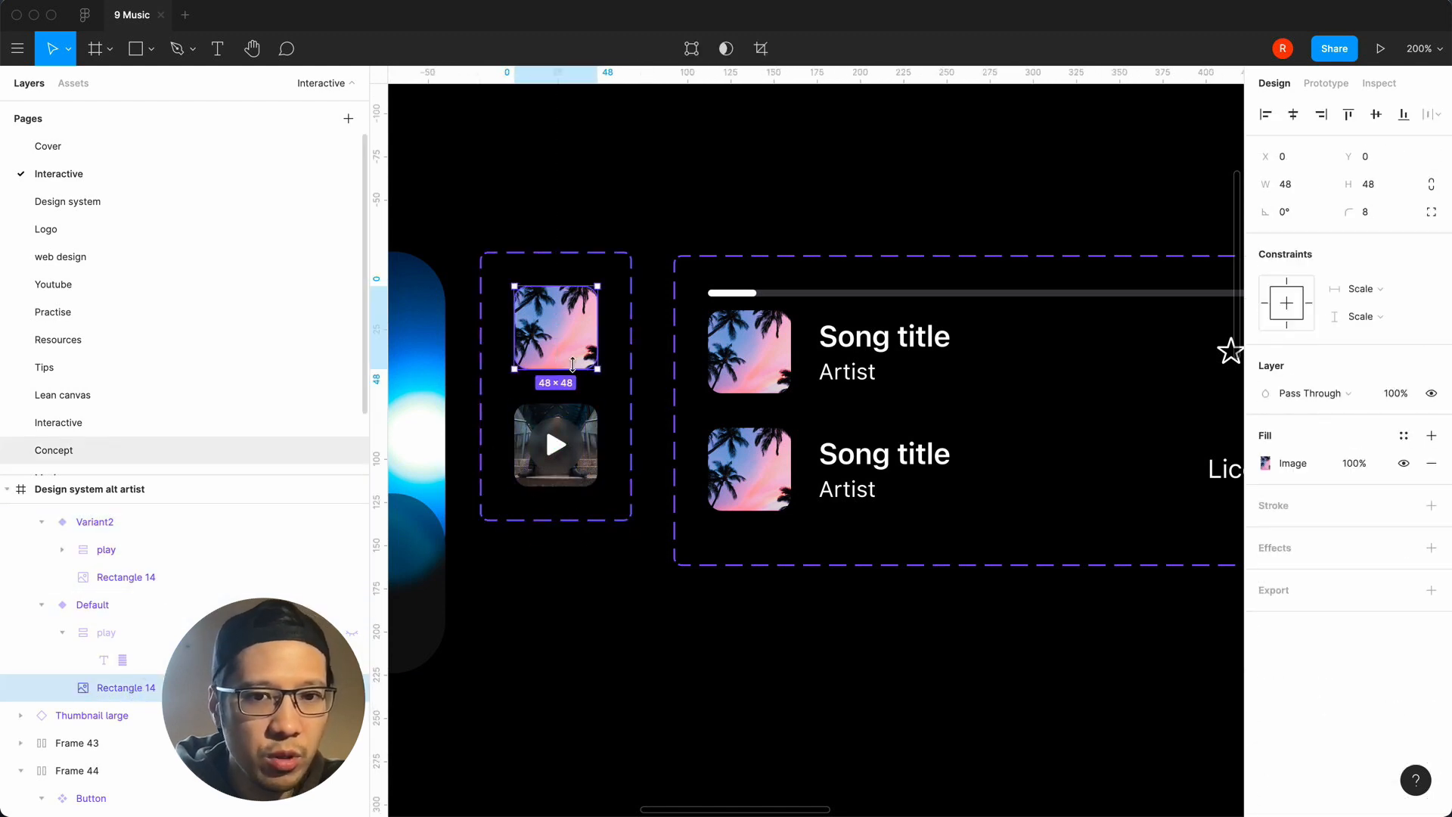
left_click(113, 522)
left_click(106, 583)
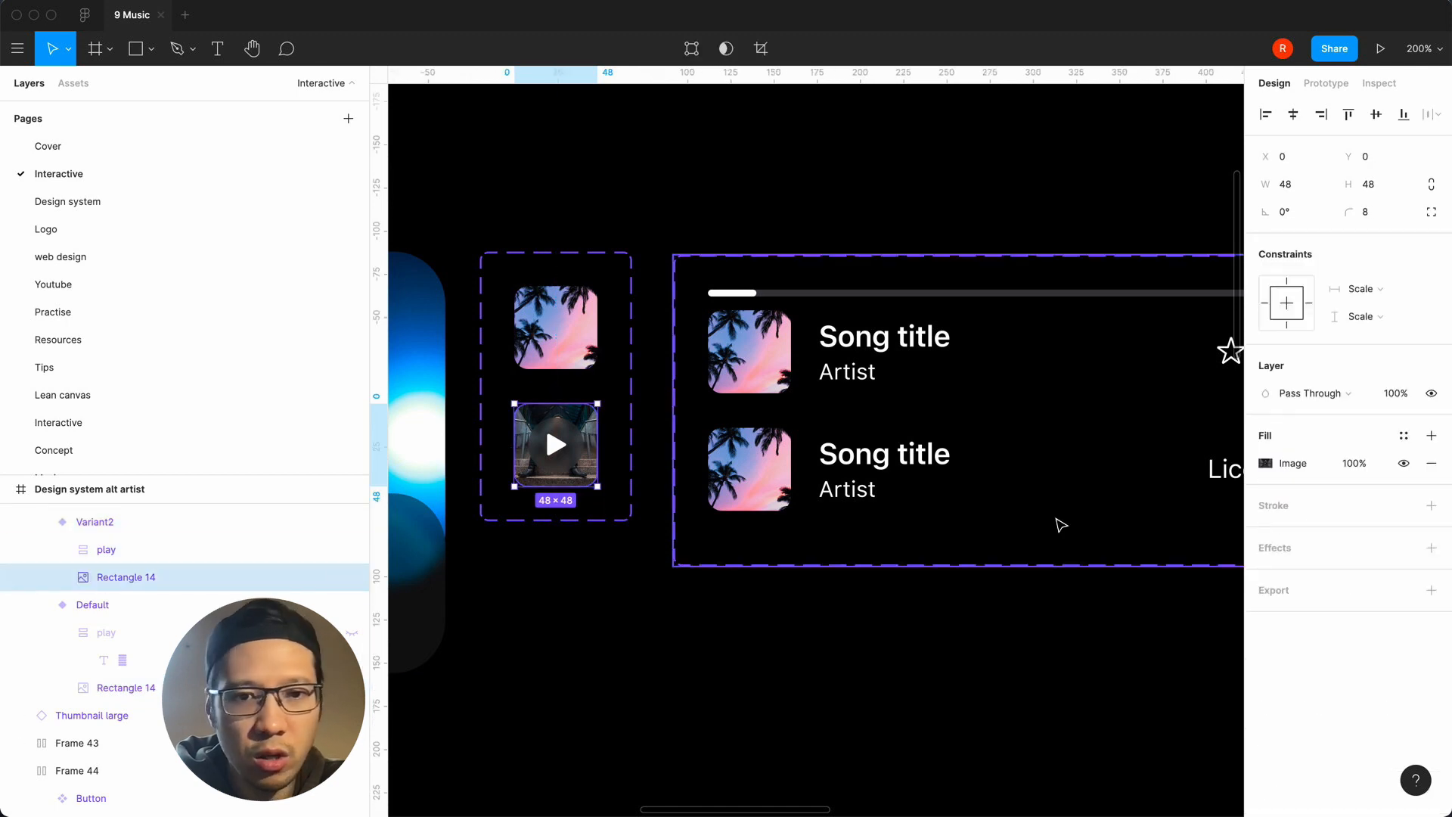
left_click(1266, 463)
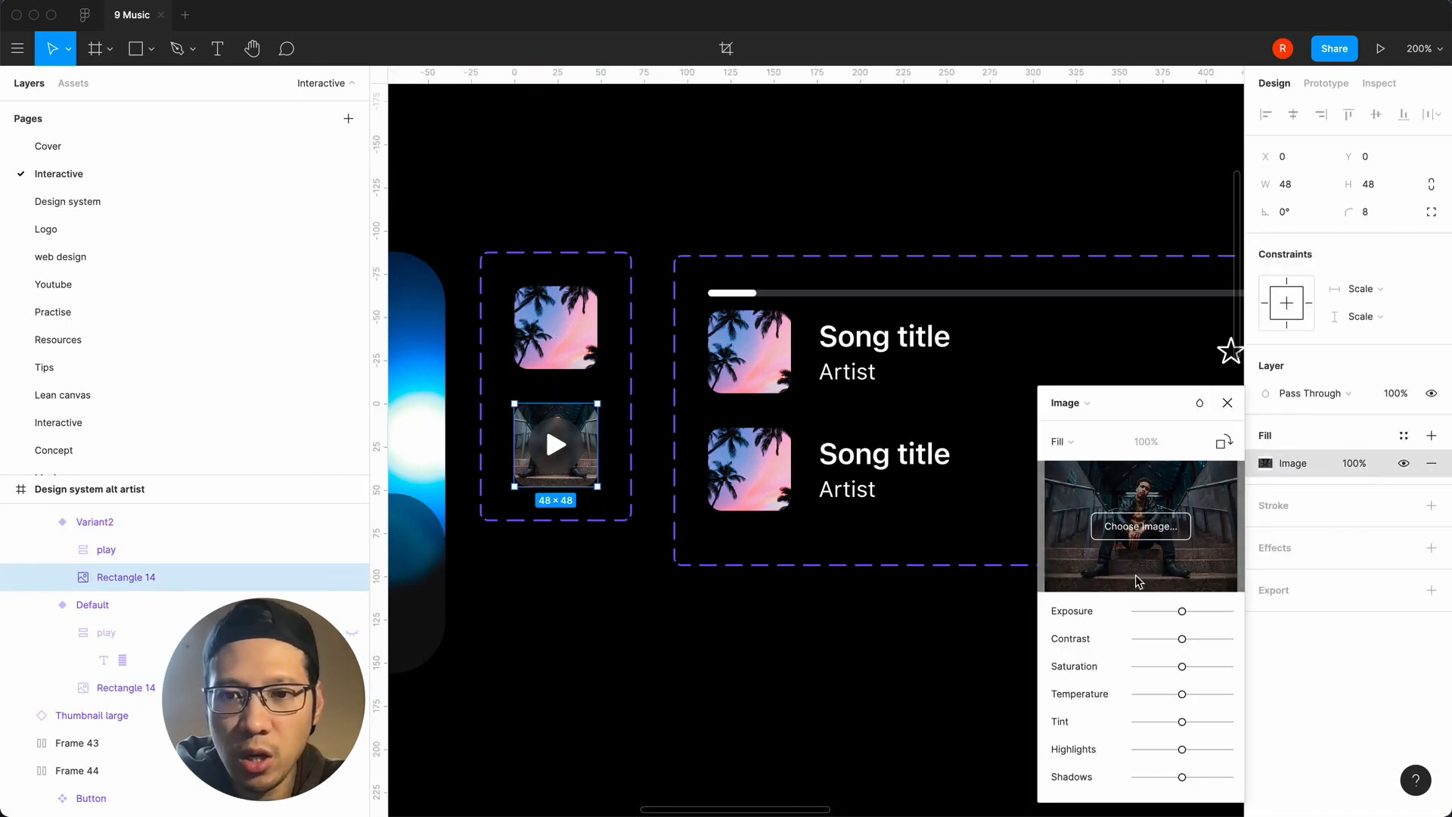
left_click(1142, 529)
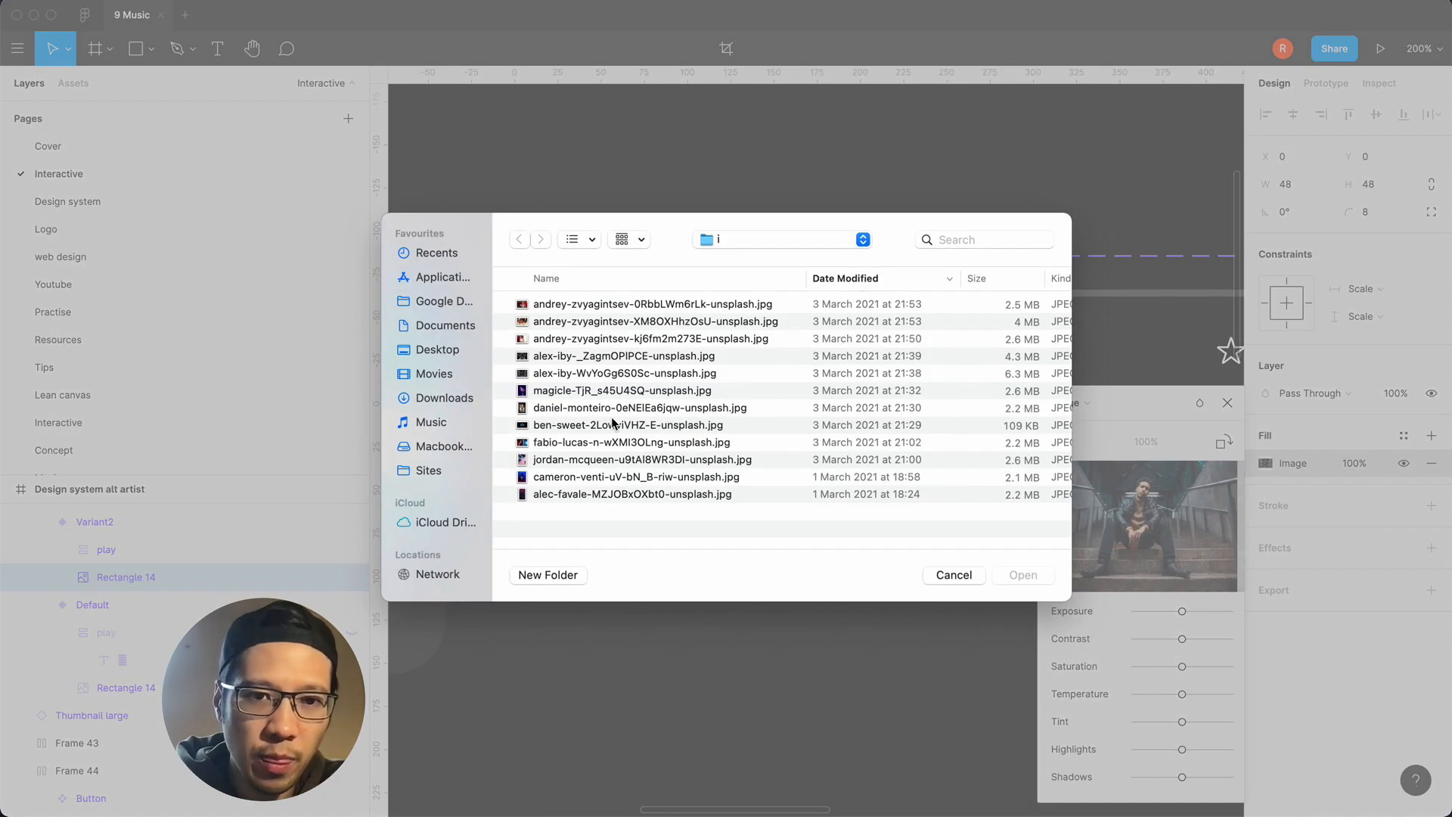
double_click(570, 459)
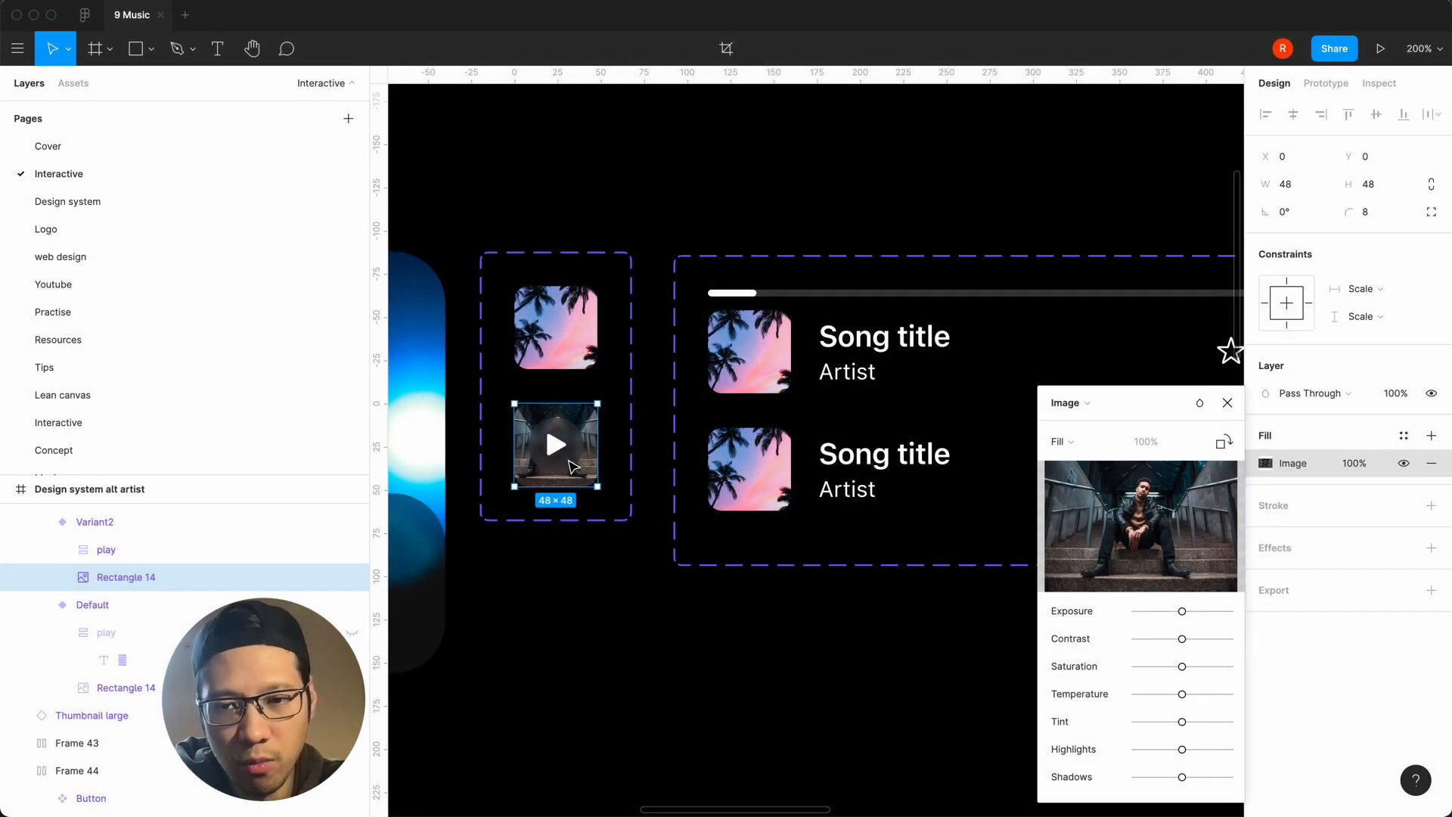
key("super+z")
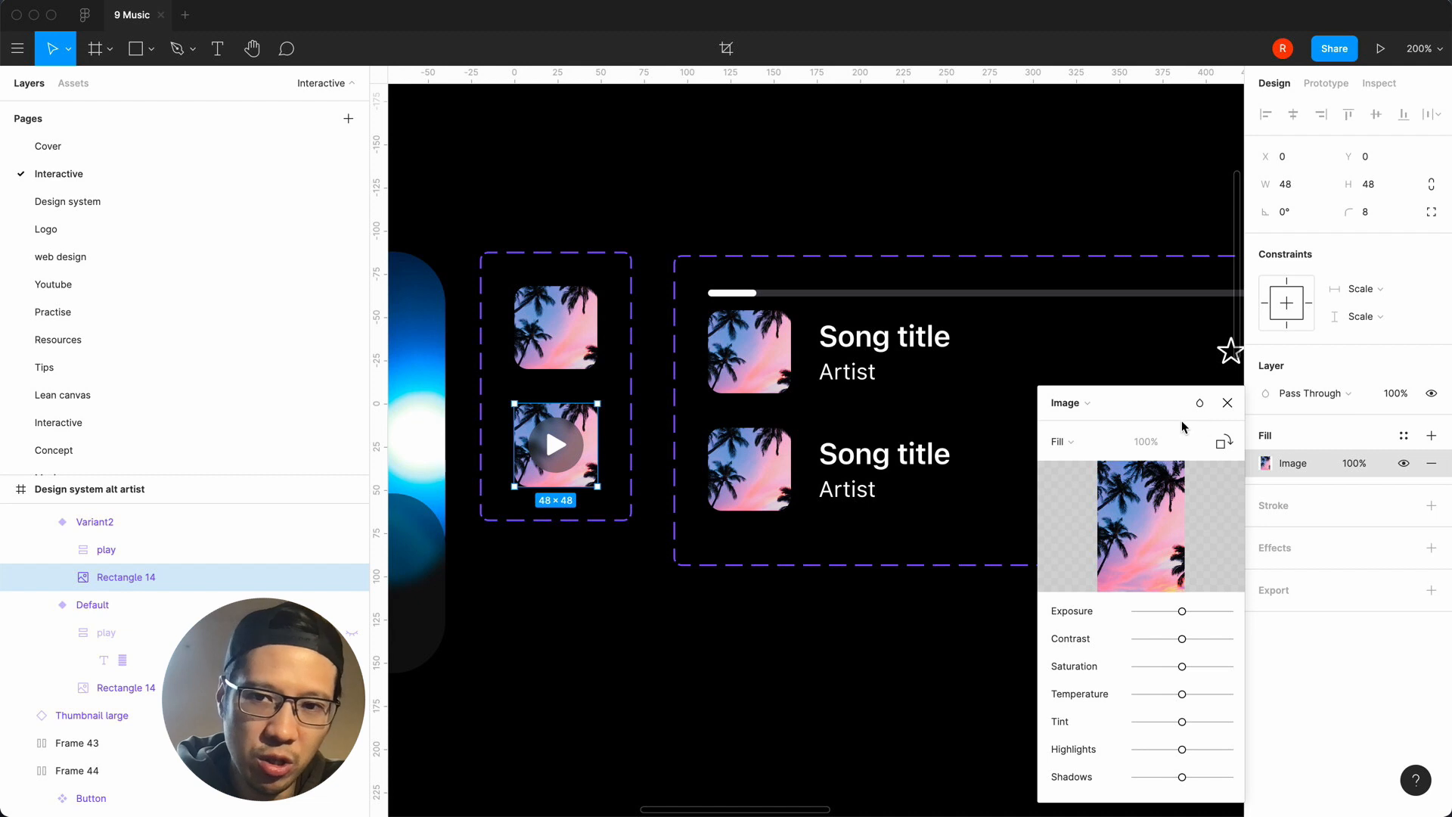
left_click(1224, 406)
left_click(817, 651)
key("minus")
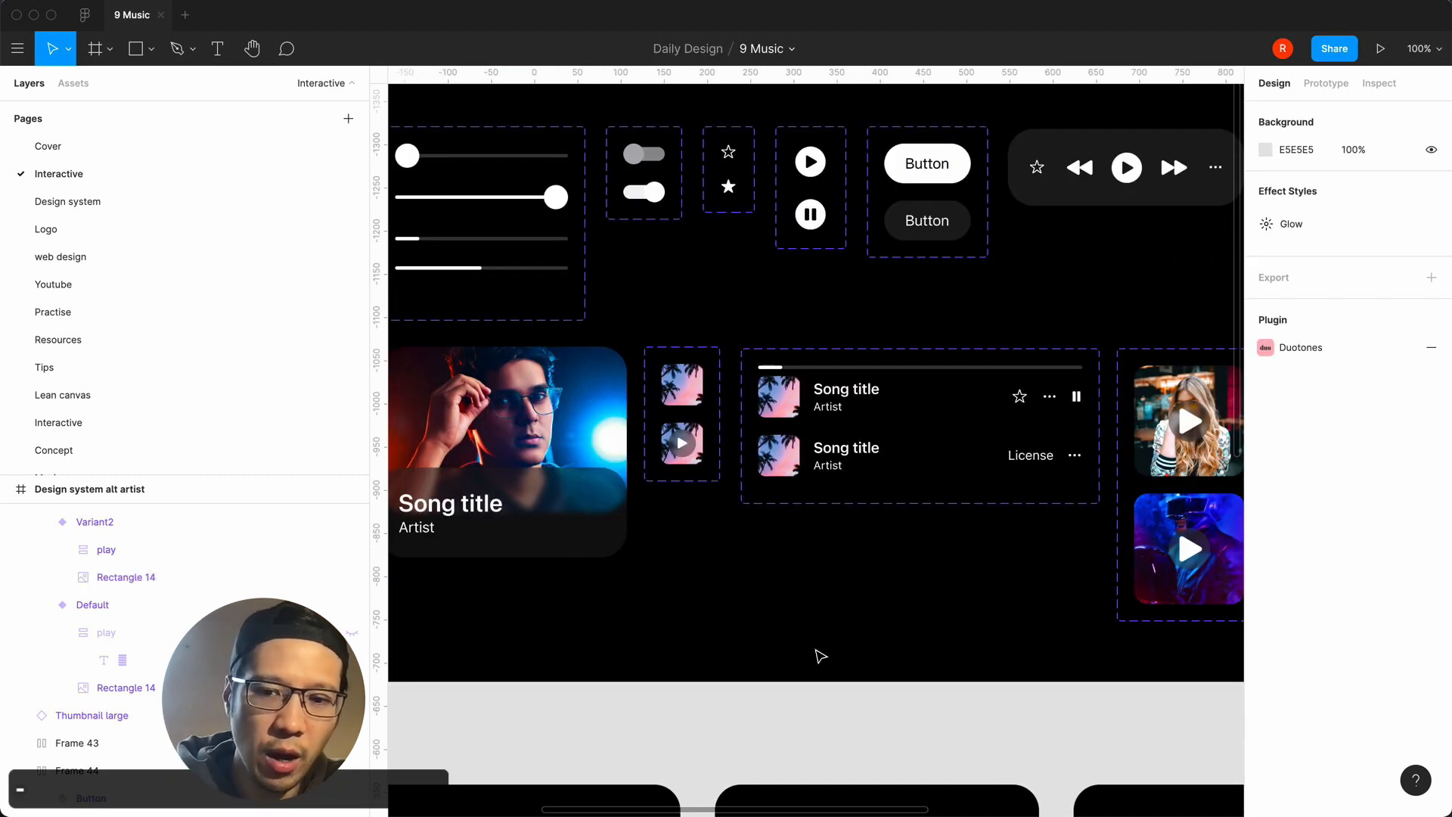
key("equal")
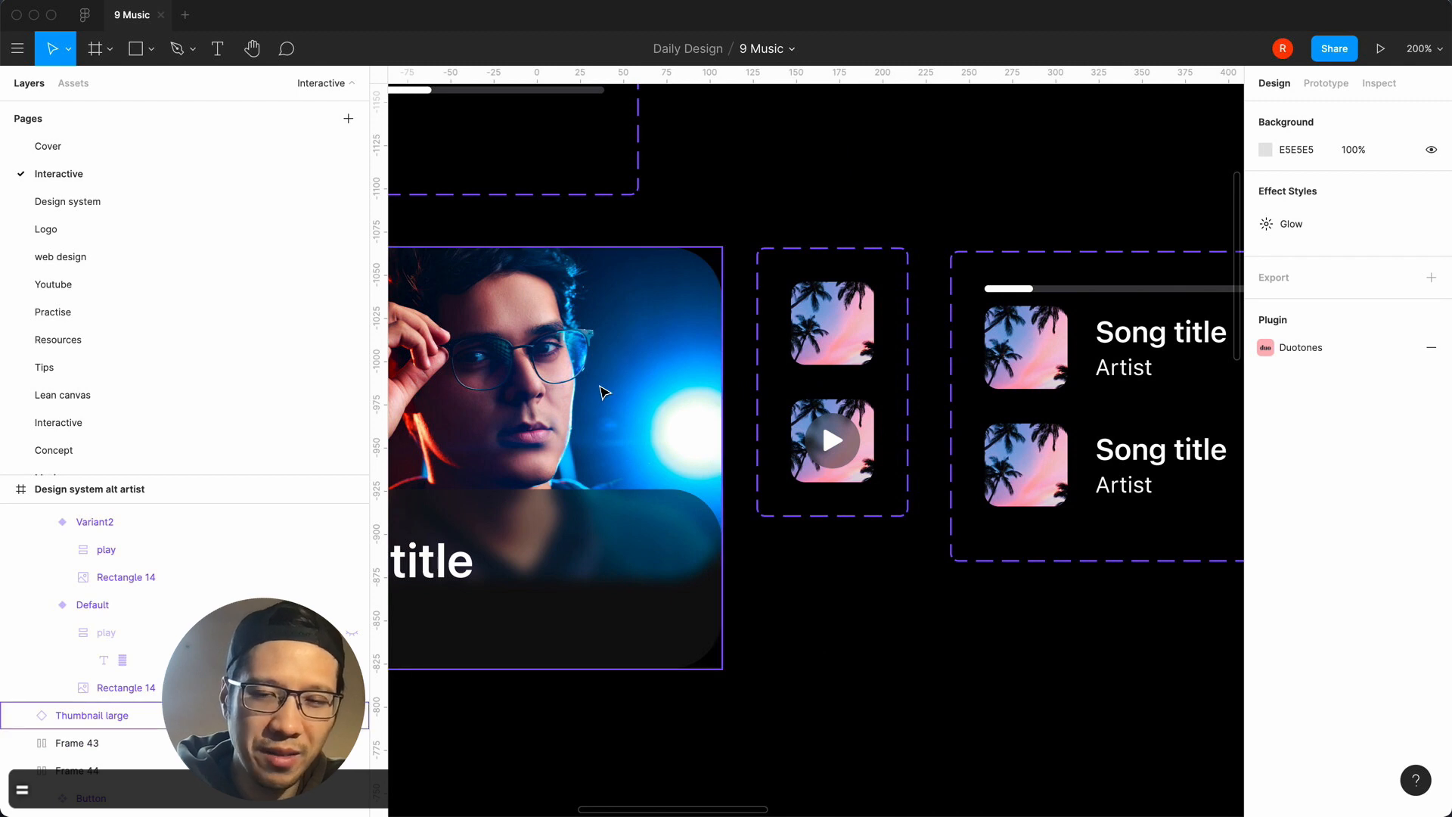
Replace the image fill of Rectangle 14 in Thumbnail small's Default variant with the red-and-blue portrait of the man in glasses.
left_click(832, 323)
left_click(832, 323)
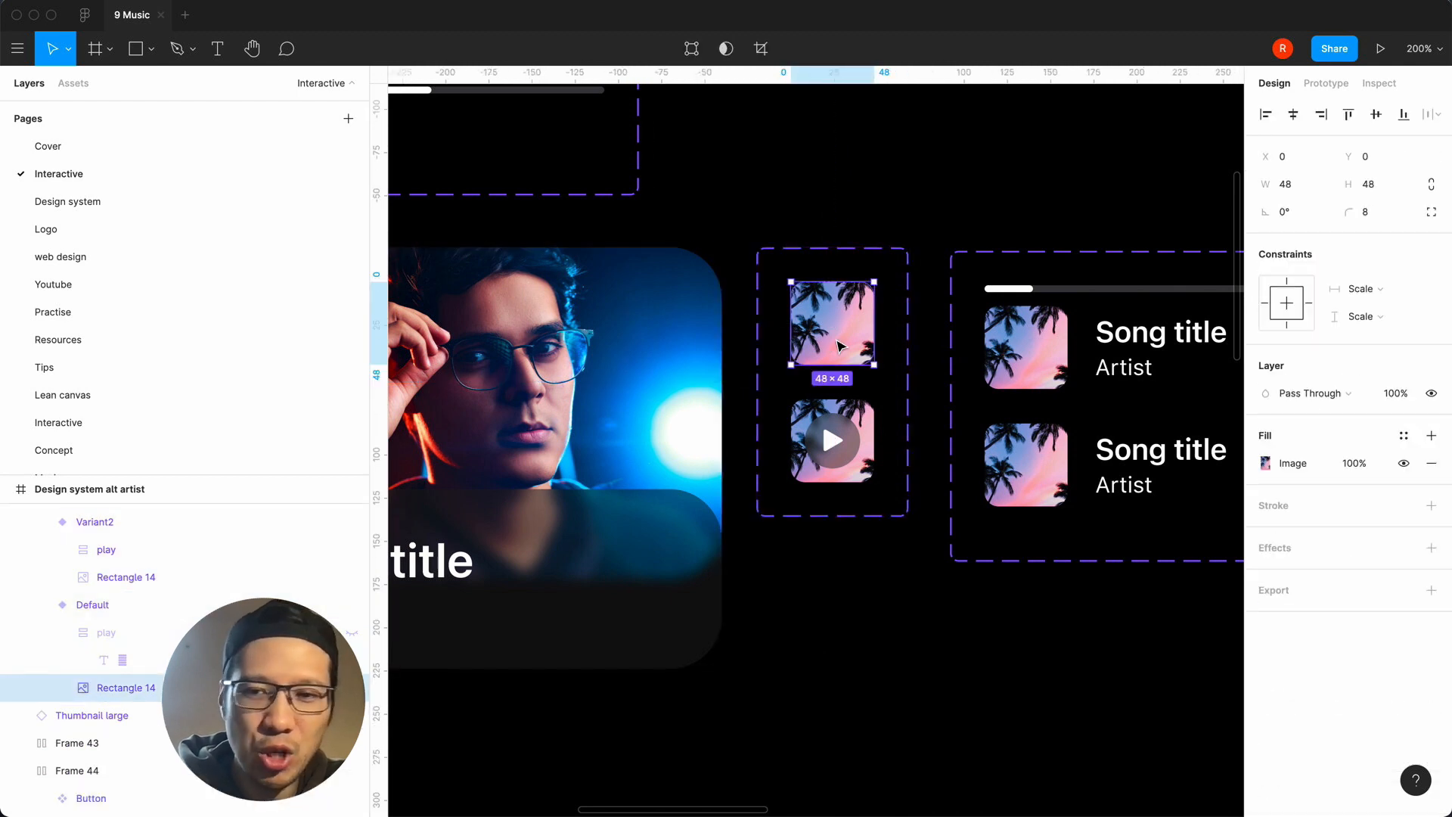
left_click(1268, 465)
left_click(1141, 527)
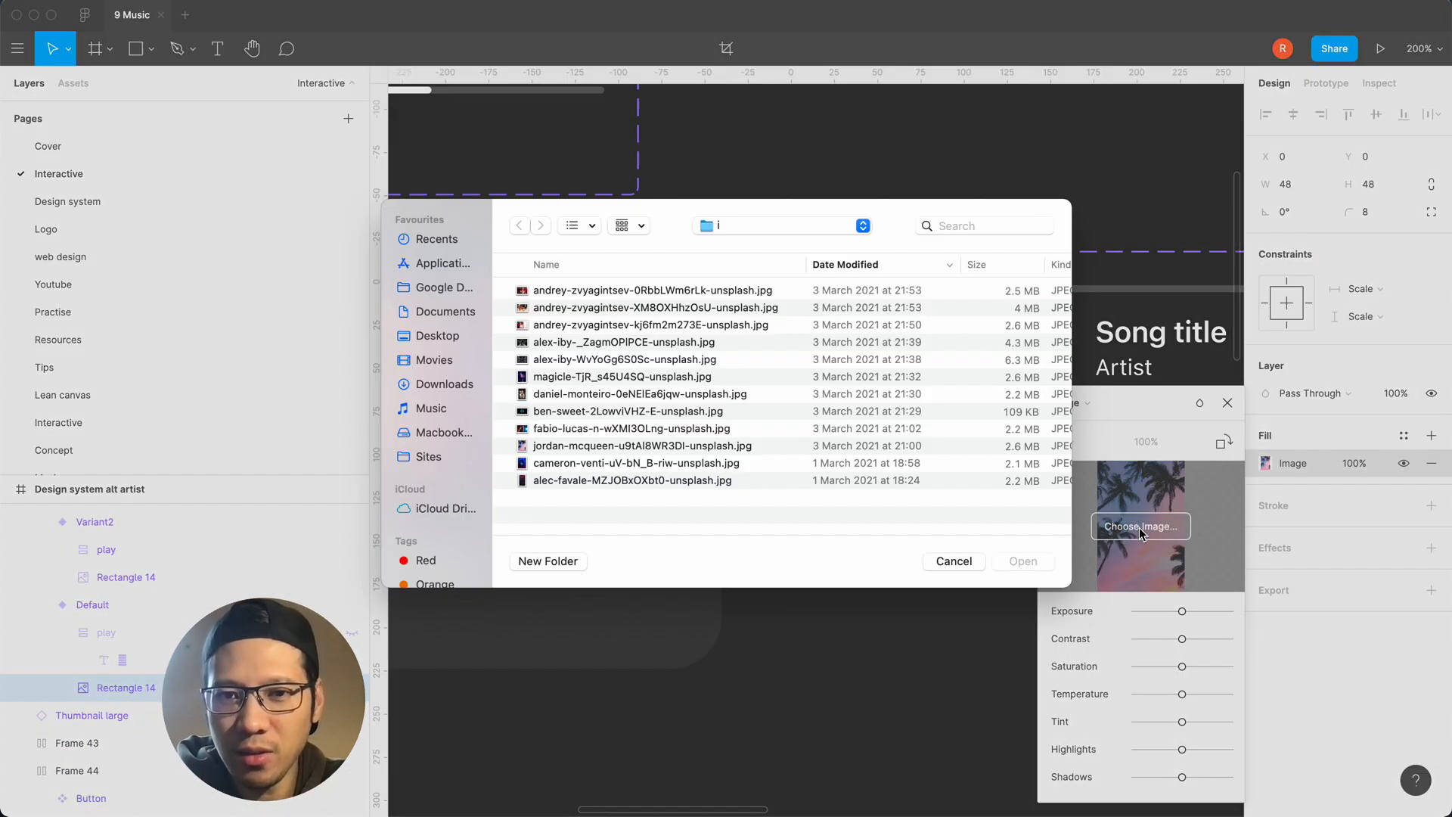
double_click(590, 448)
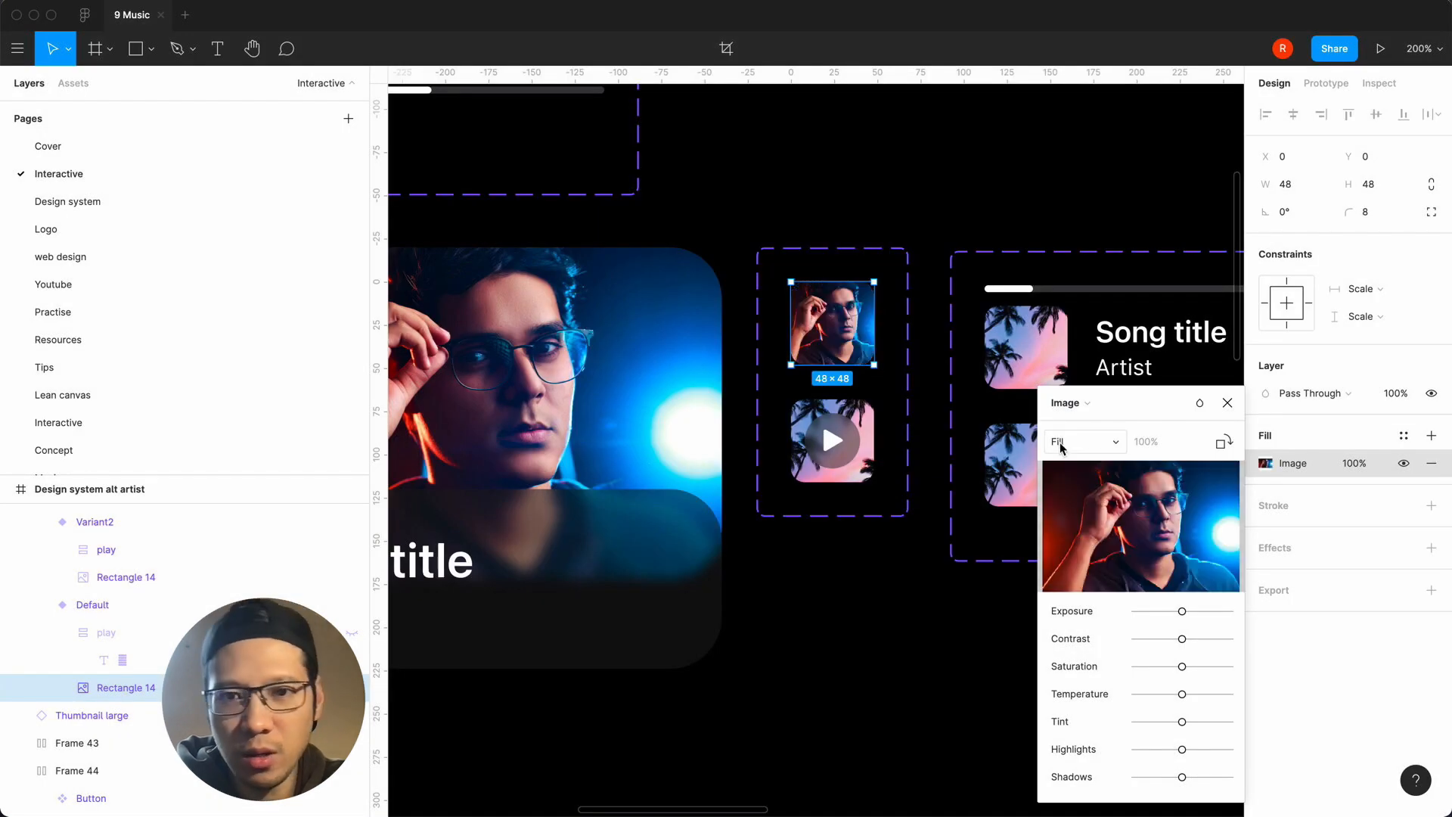
left_click(1228, 402)
Replace the image fill of Rectangle 14 in Thumbnail small's Variant2 with the same portrait of the man in glasses.
left_click(866, 467)
double_click(866, 466)
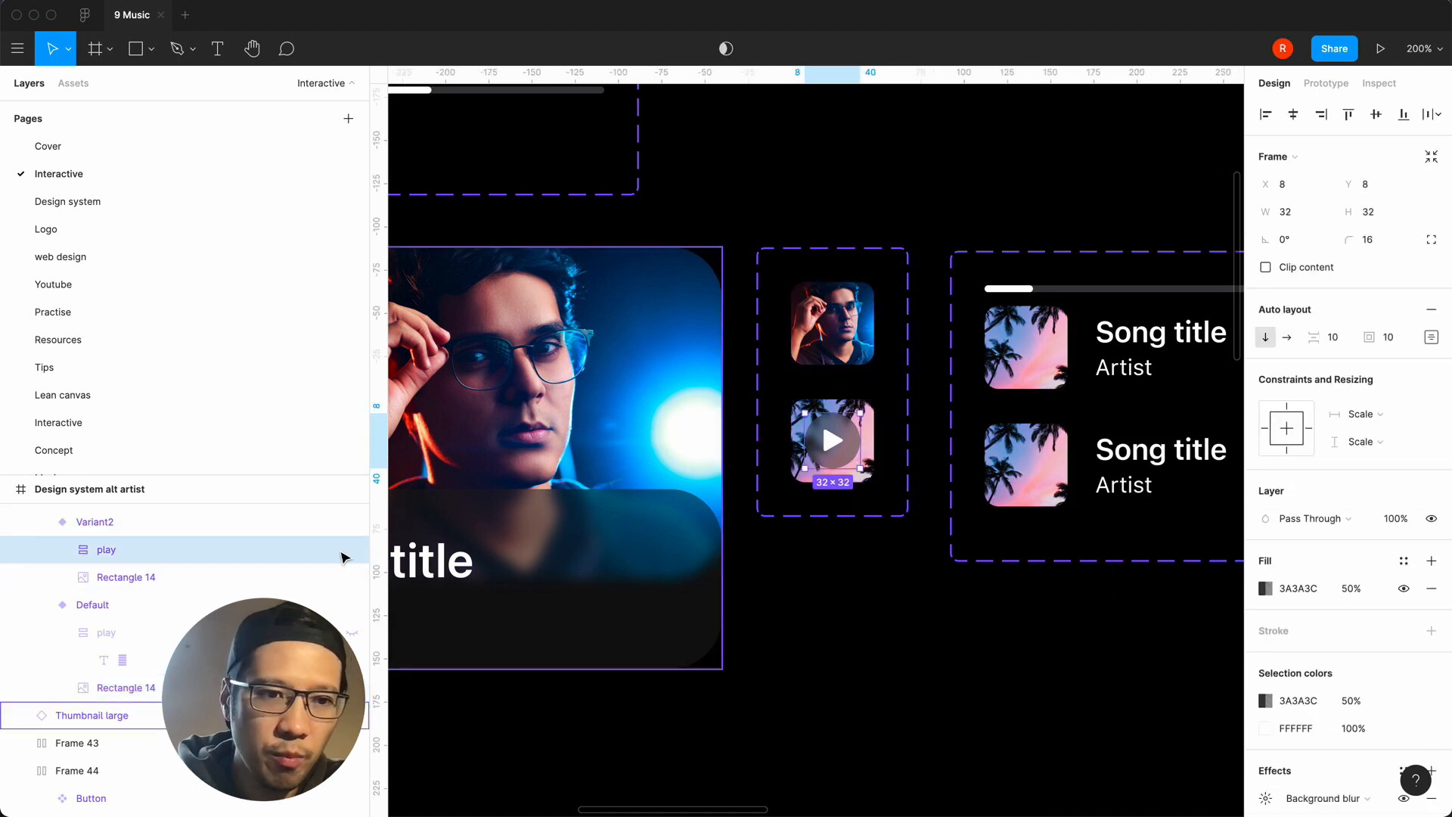
left_click(177, 578)
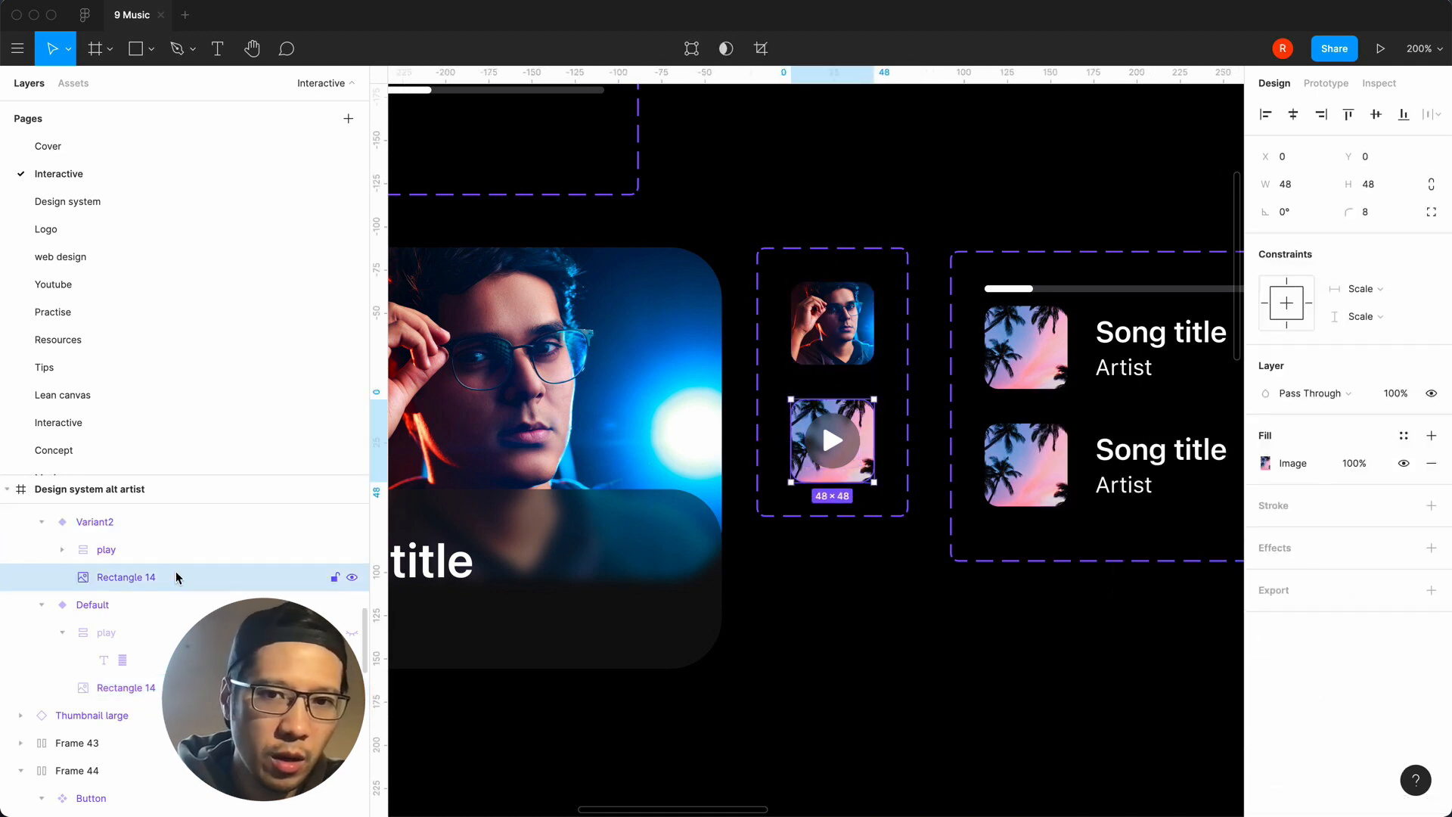
left_click(1266, 463)
left_click(1148, 531)
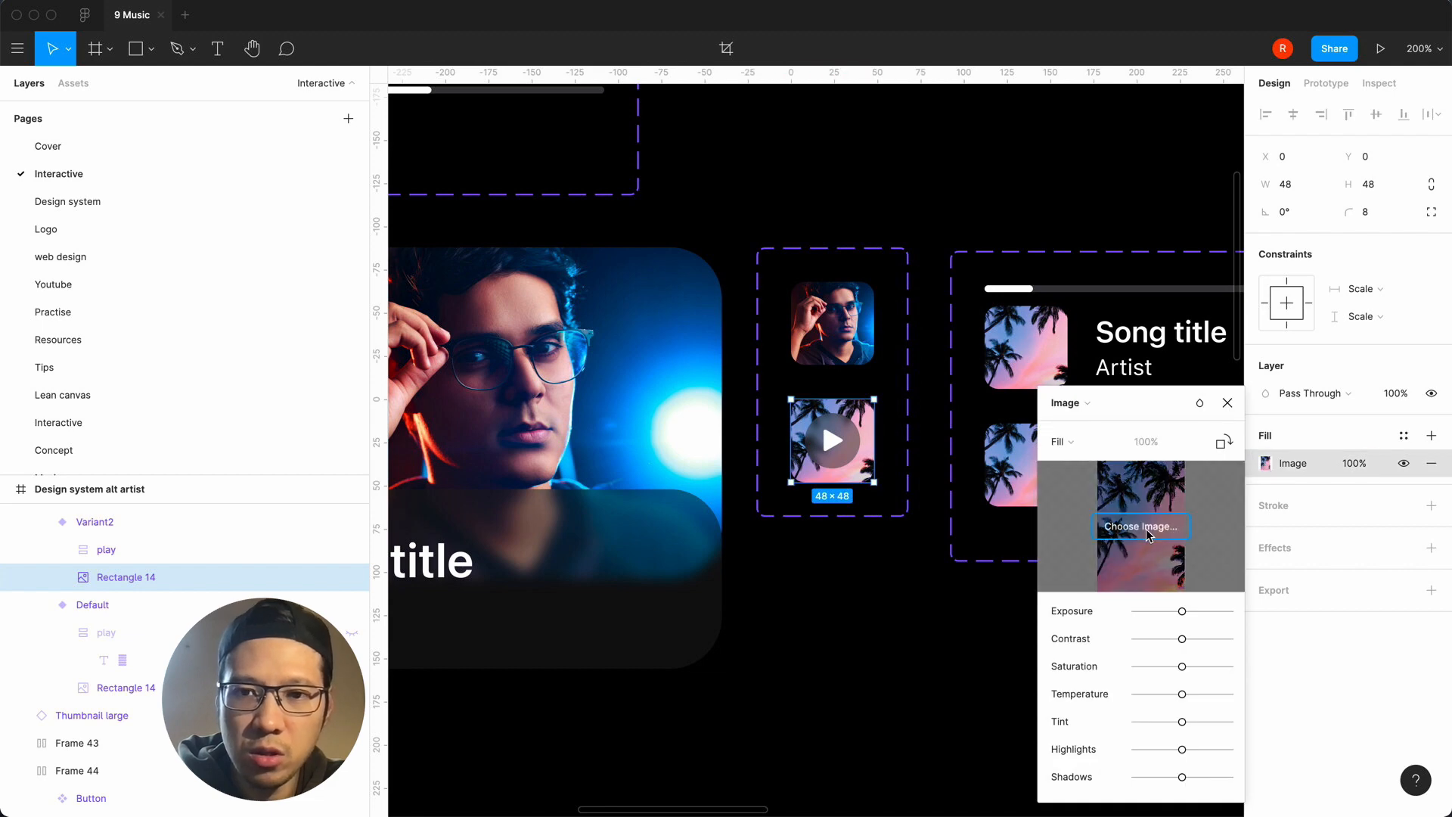
double_click(551, 444)
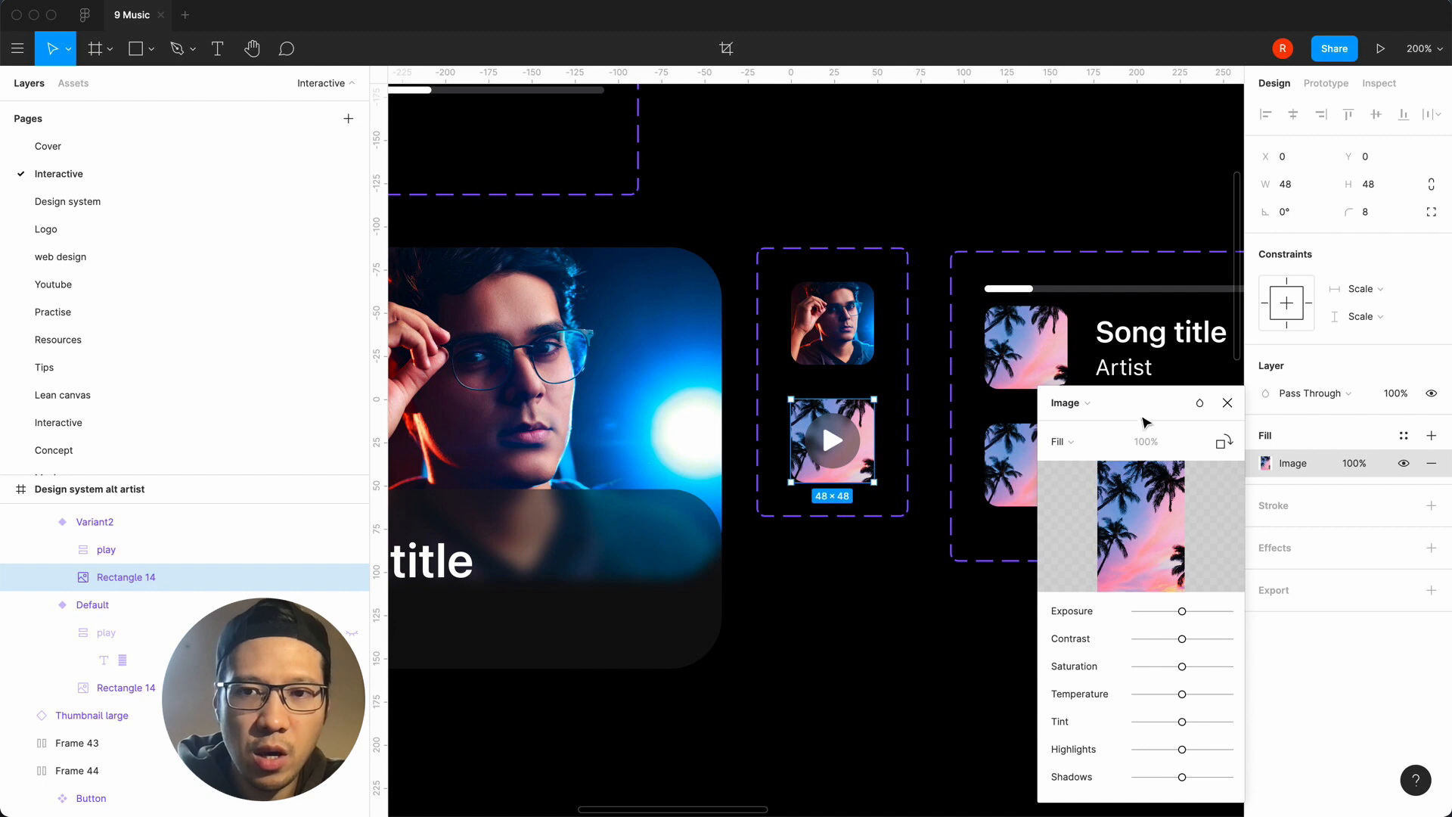
left_click(1228, 404)
left_click(863, 613)
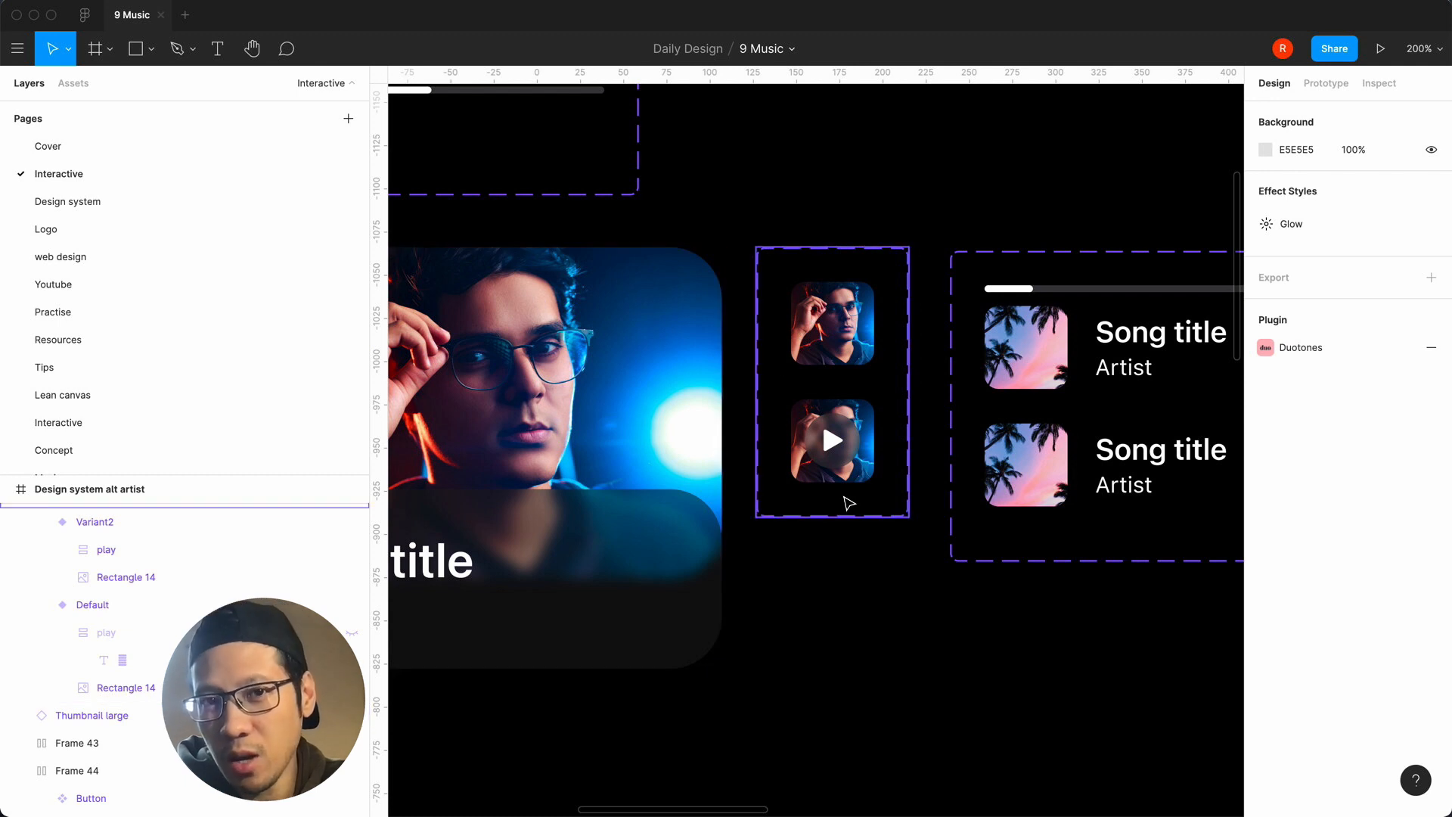
Replace the thumbnail image in the list item component's Default variant with the portrait of the man in glasses.
left_click(1035, 358)
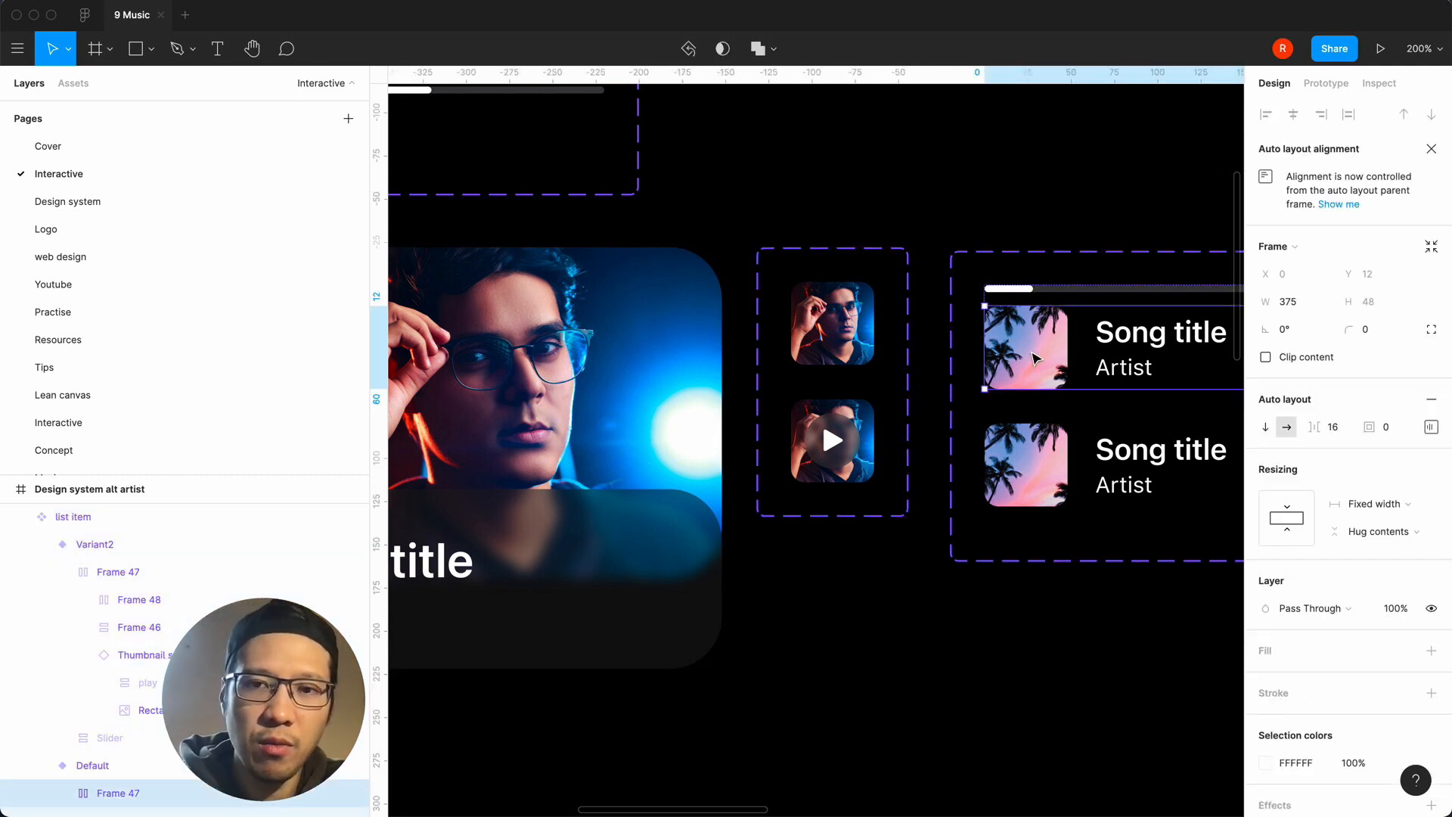
left_click(1035, 358)
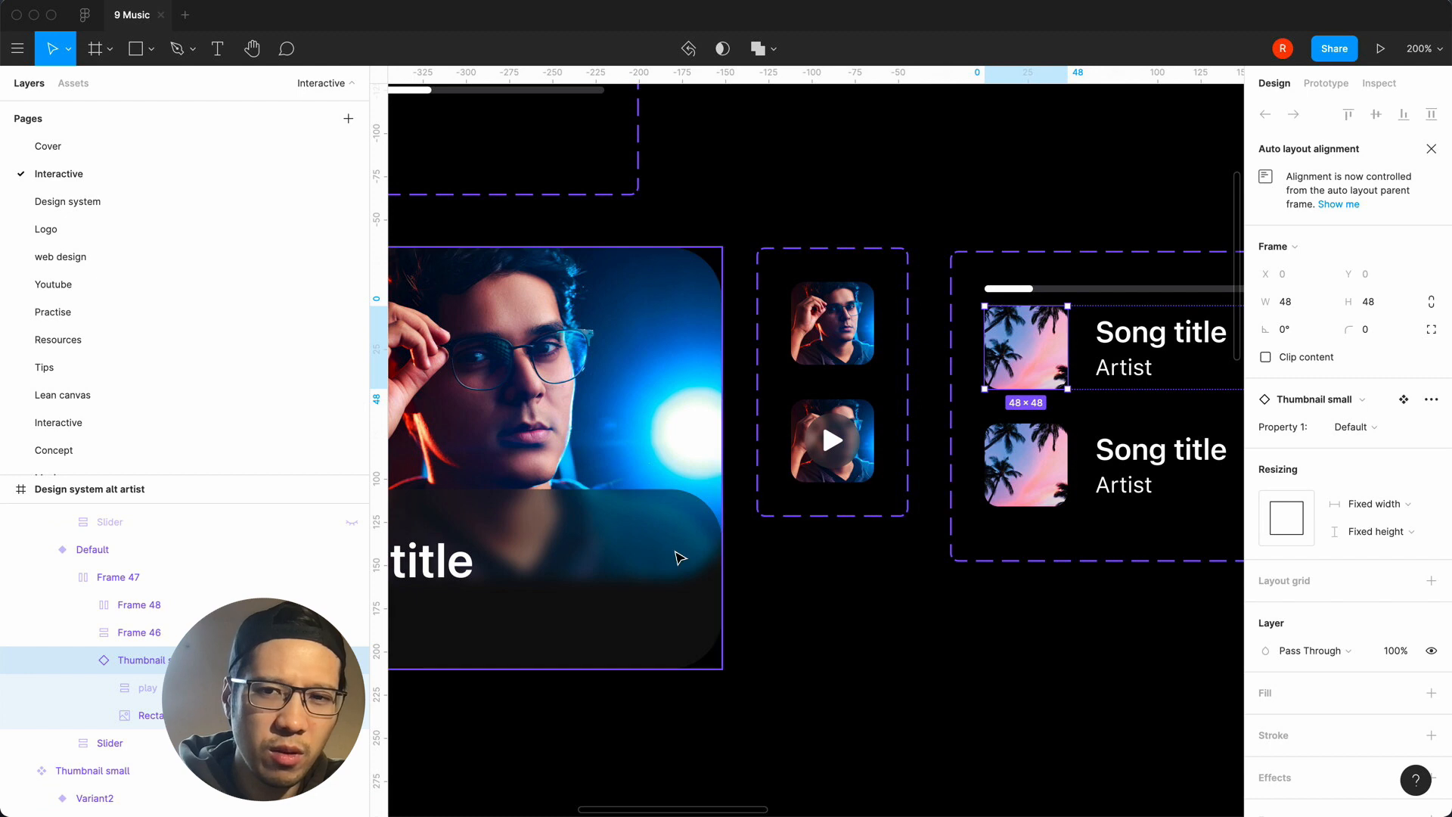
left_click(146, 715)
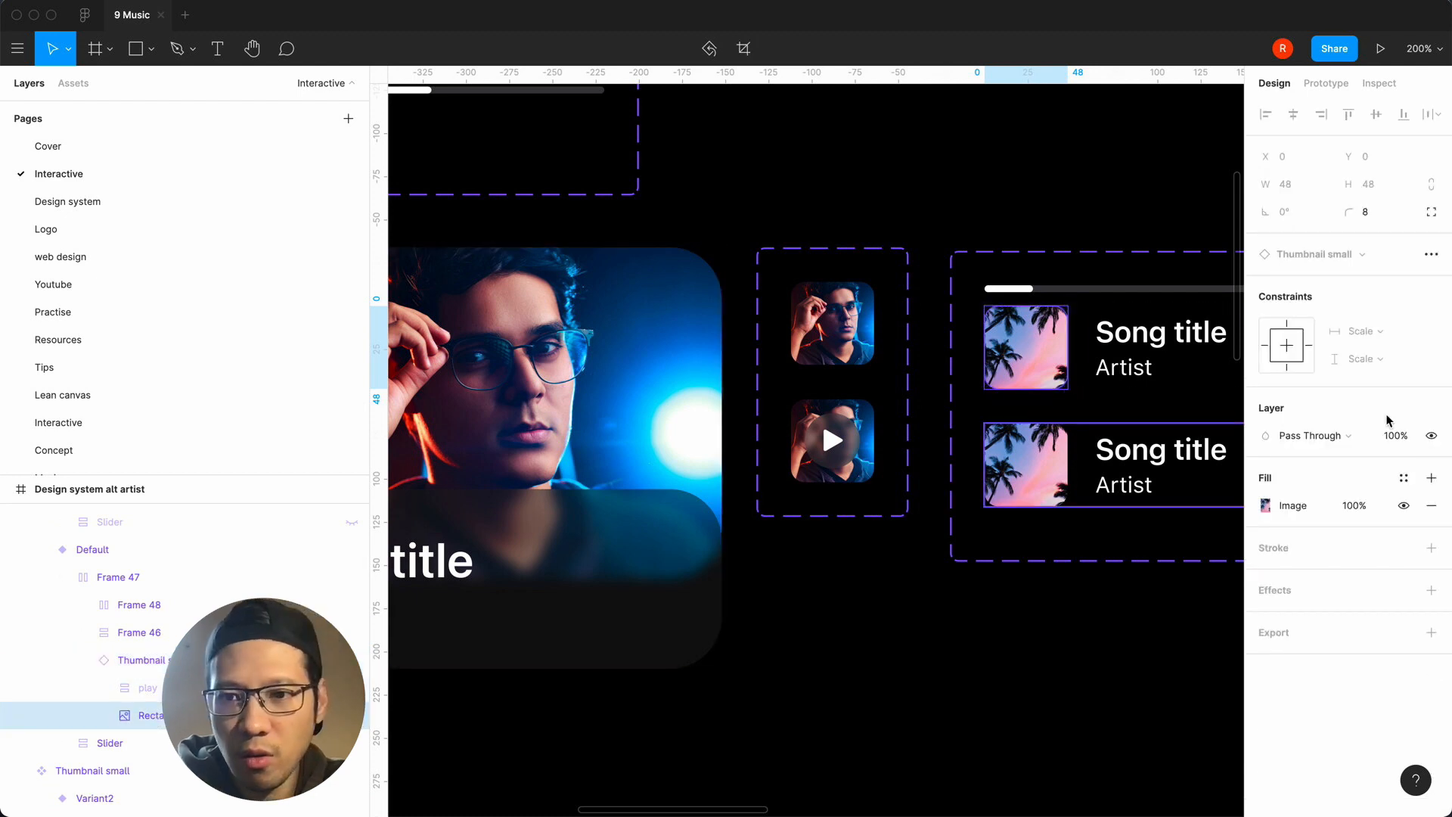
left_click(1265, 505)
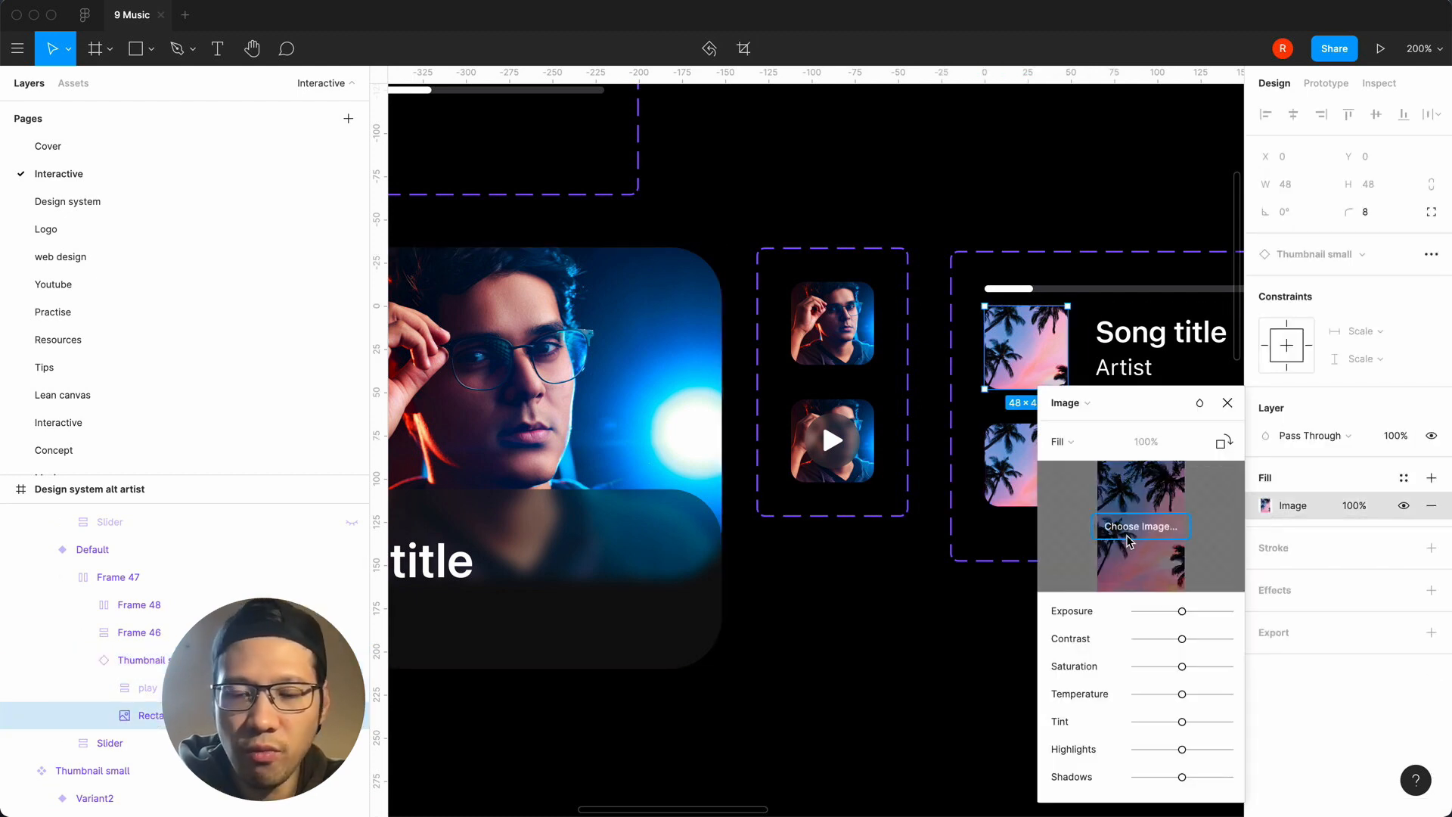
left_click(1129, 533)
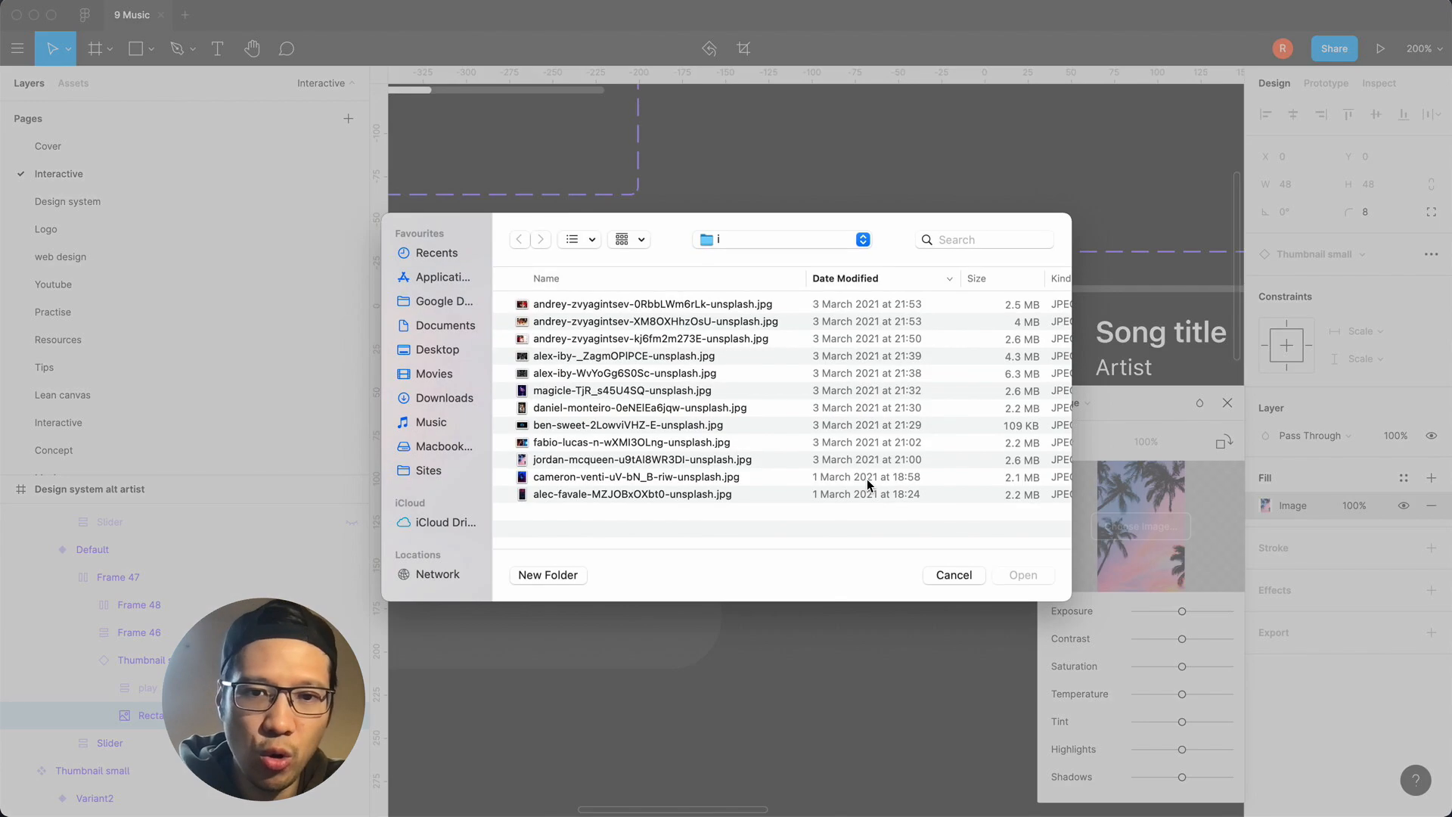
double_click(602, 447)
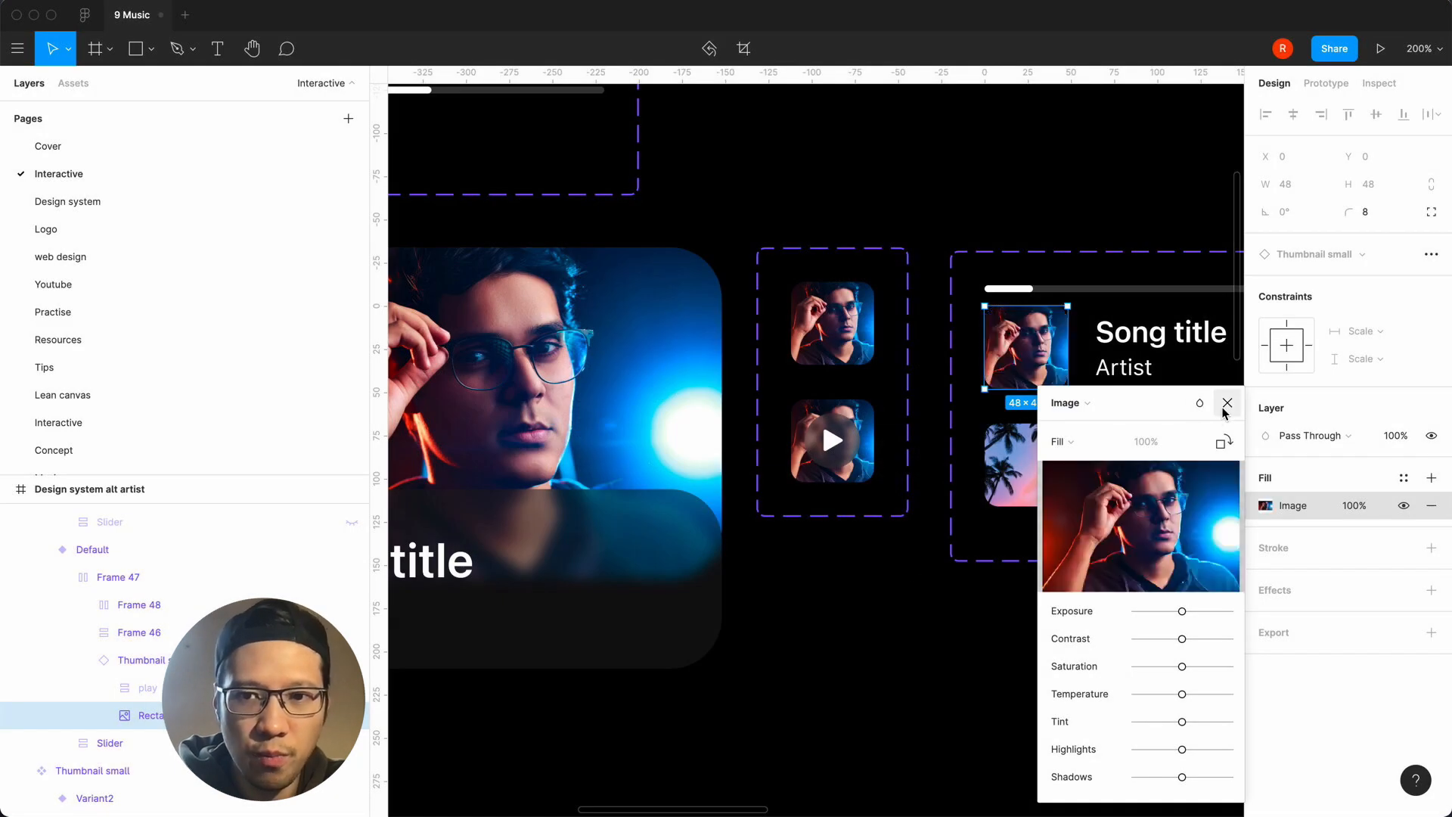
left_click(1226, 404)
left_click(878, 639)
Review the updated thumbnails in the design system and the todo list's entries from Update thumbs to Loader.
key("minus")
key("minus")
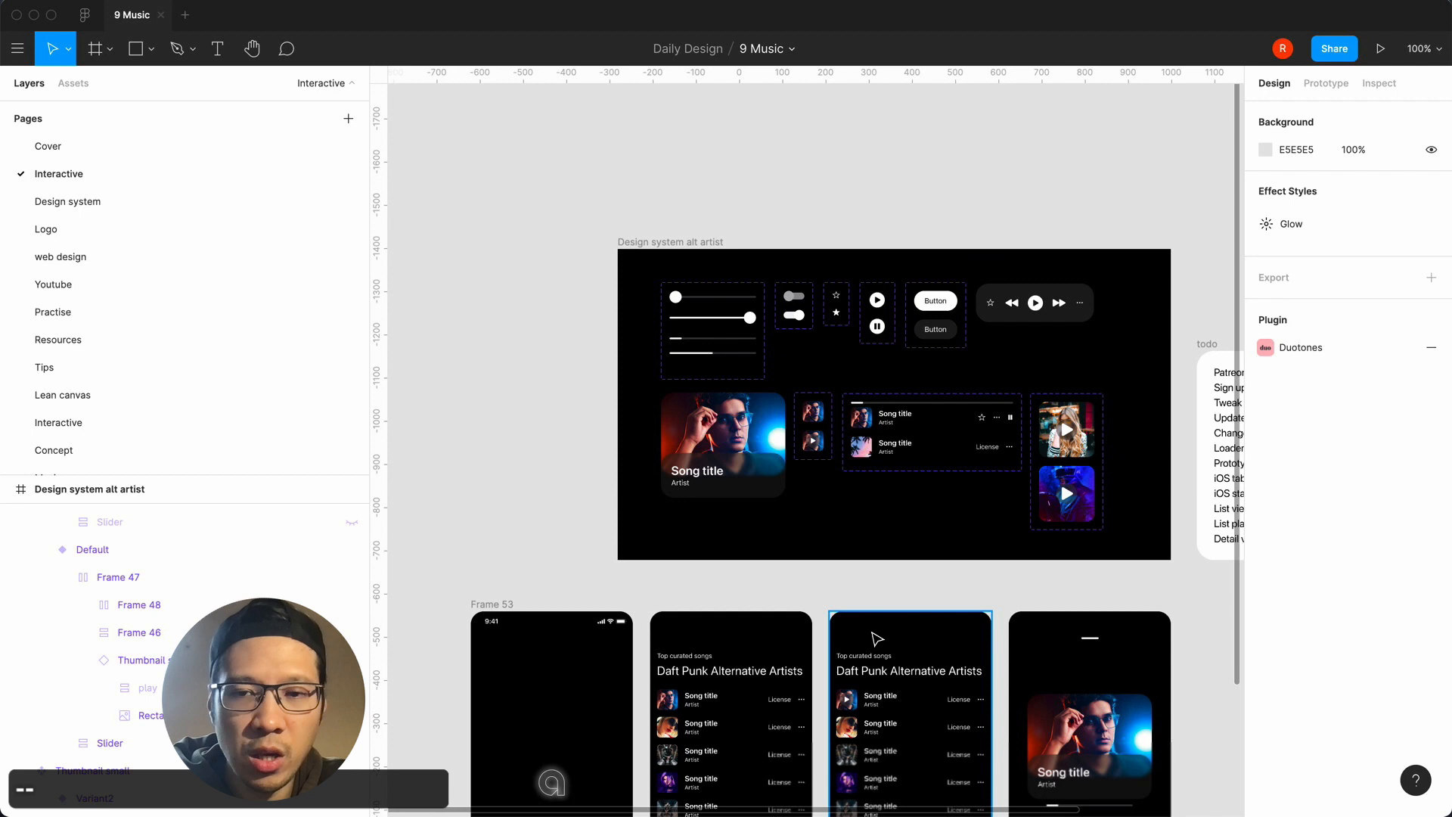
scroll(878, 639, "right", 2)
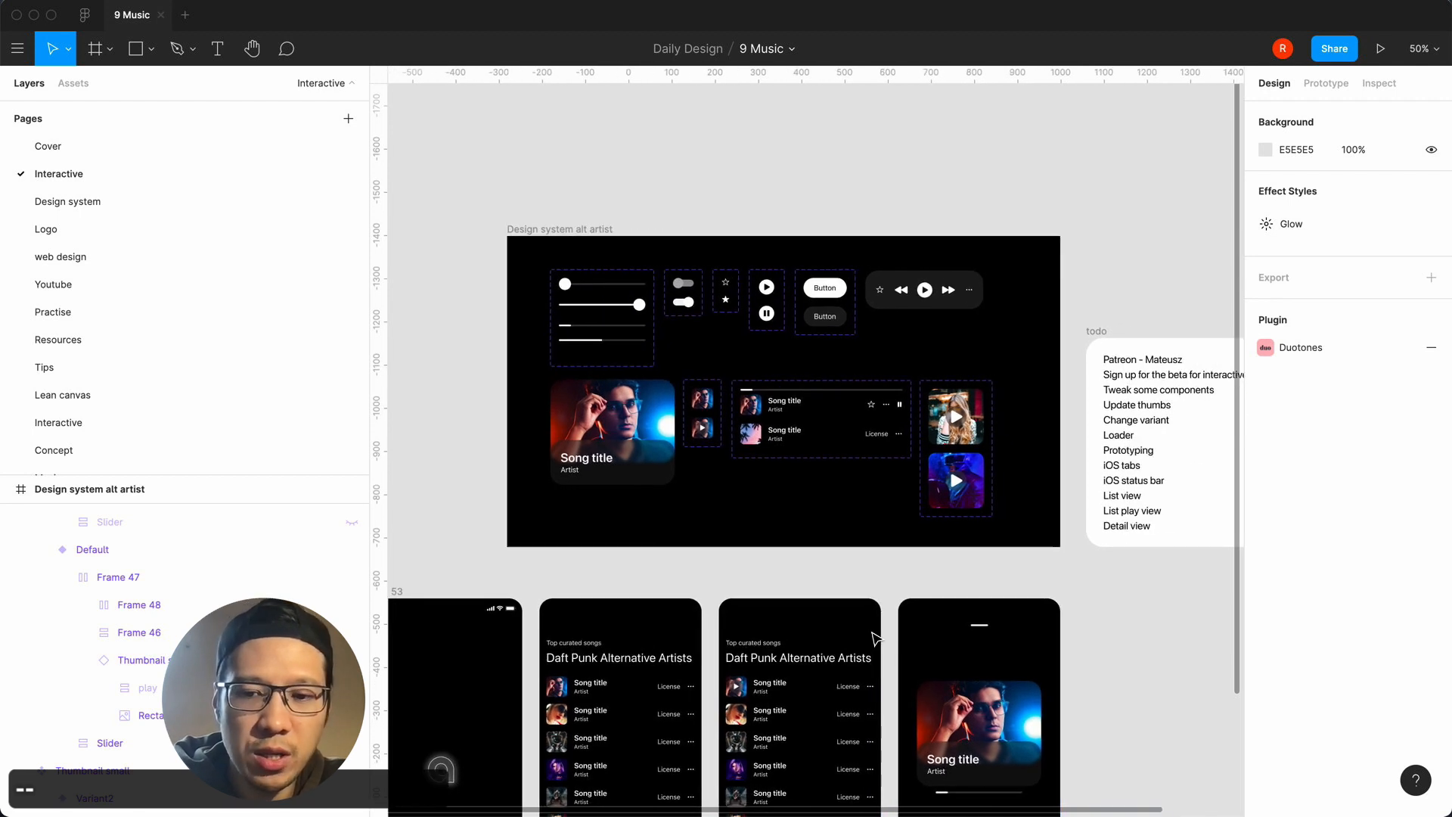
key("equal")
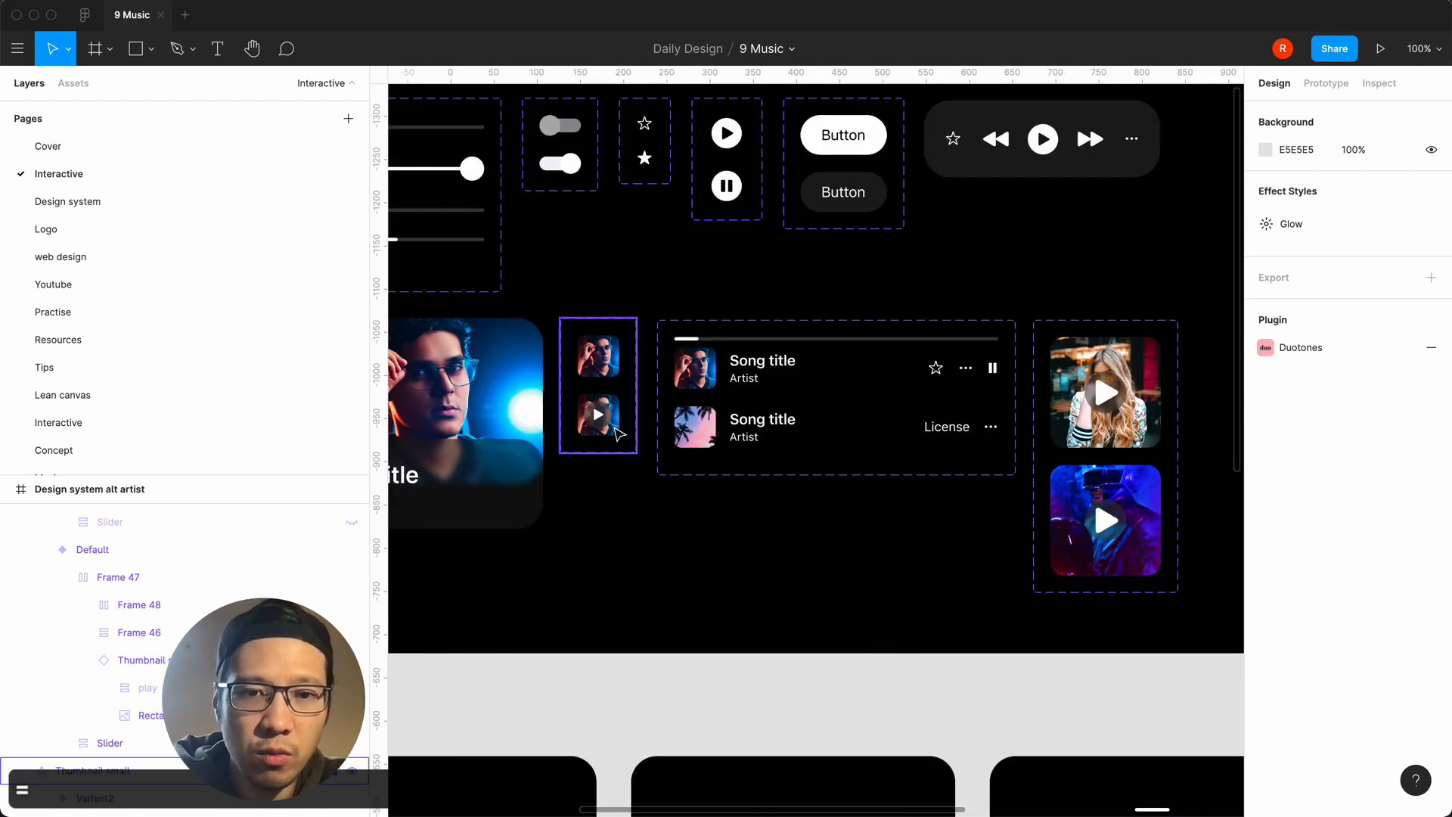
scroll(779, 635, "right", 10)
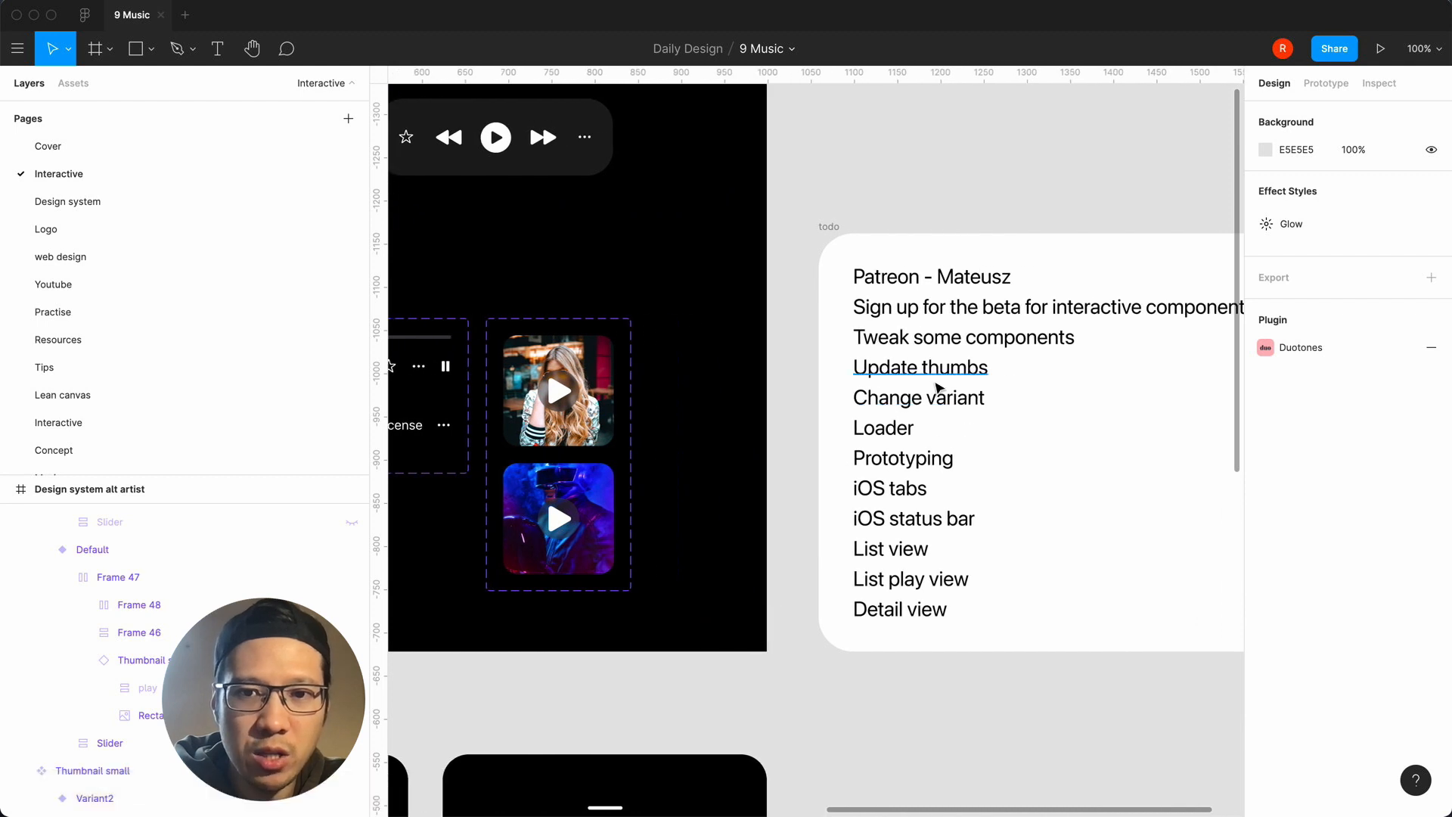
scroll(721, 587, "left", 8)
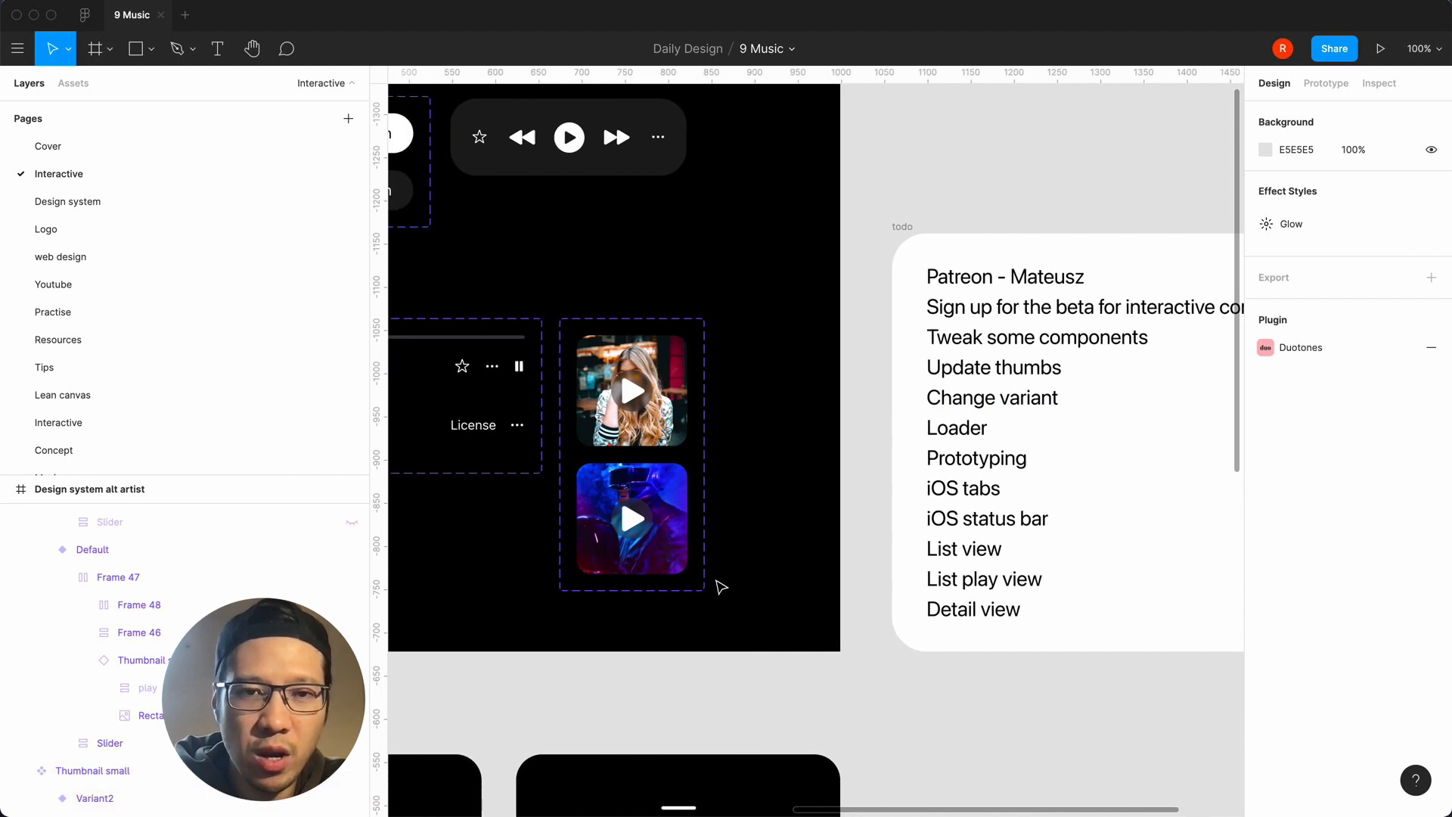
scroll(1070, 552, "right", 5)
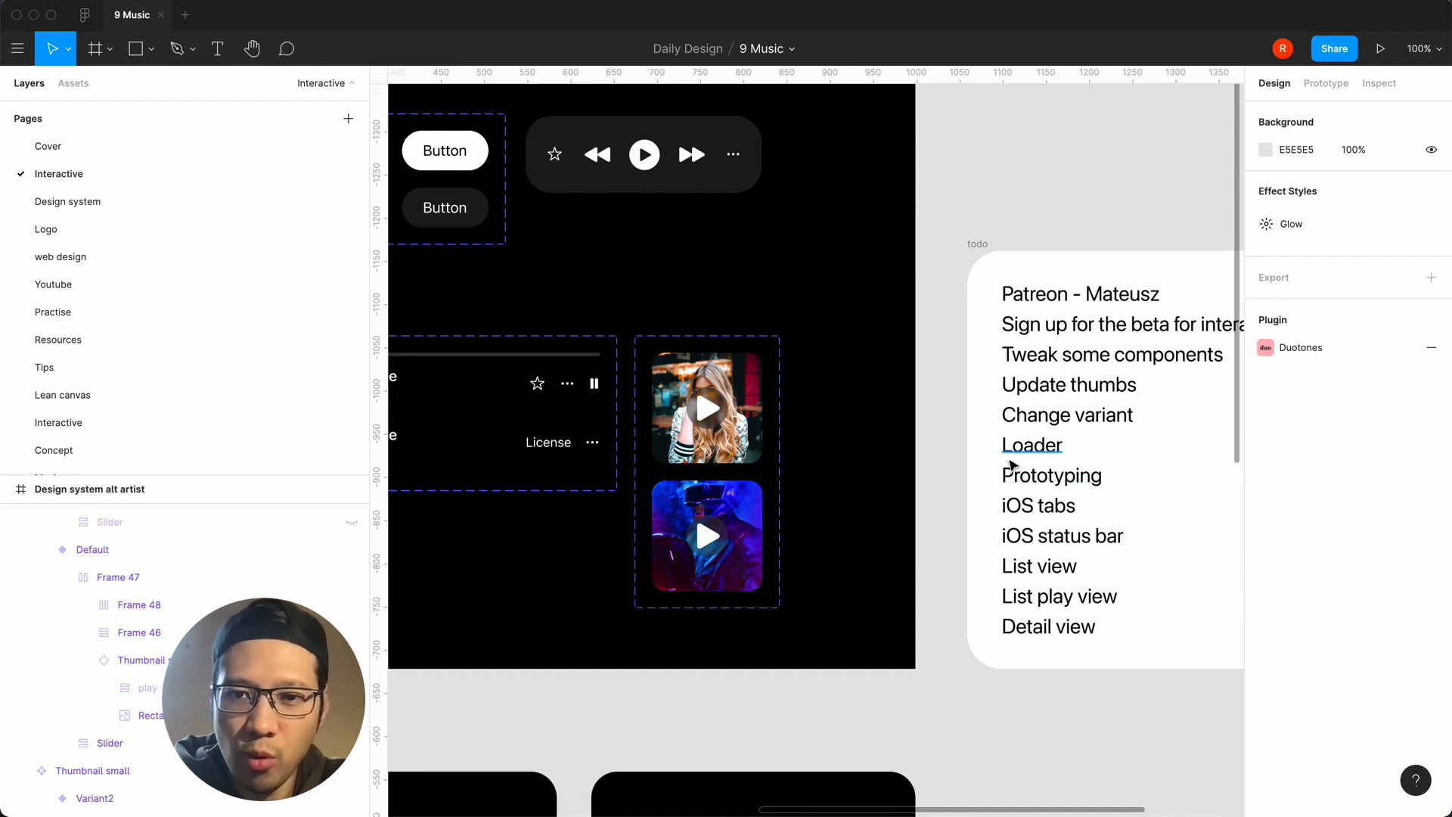
scroll(779, 600, "left", 10)
scroll(778, 601, "up", 2)
scroll(779, 603, "left", 5)
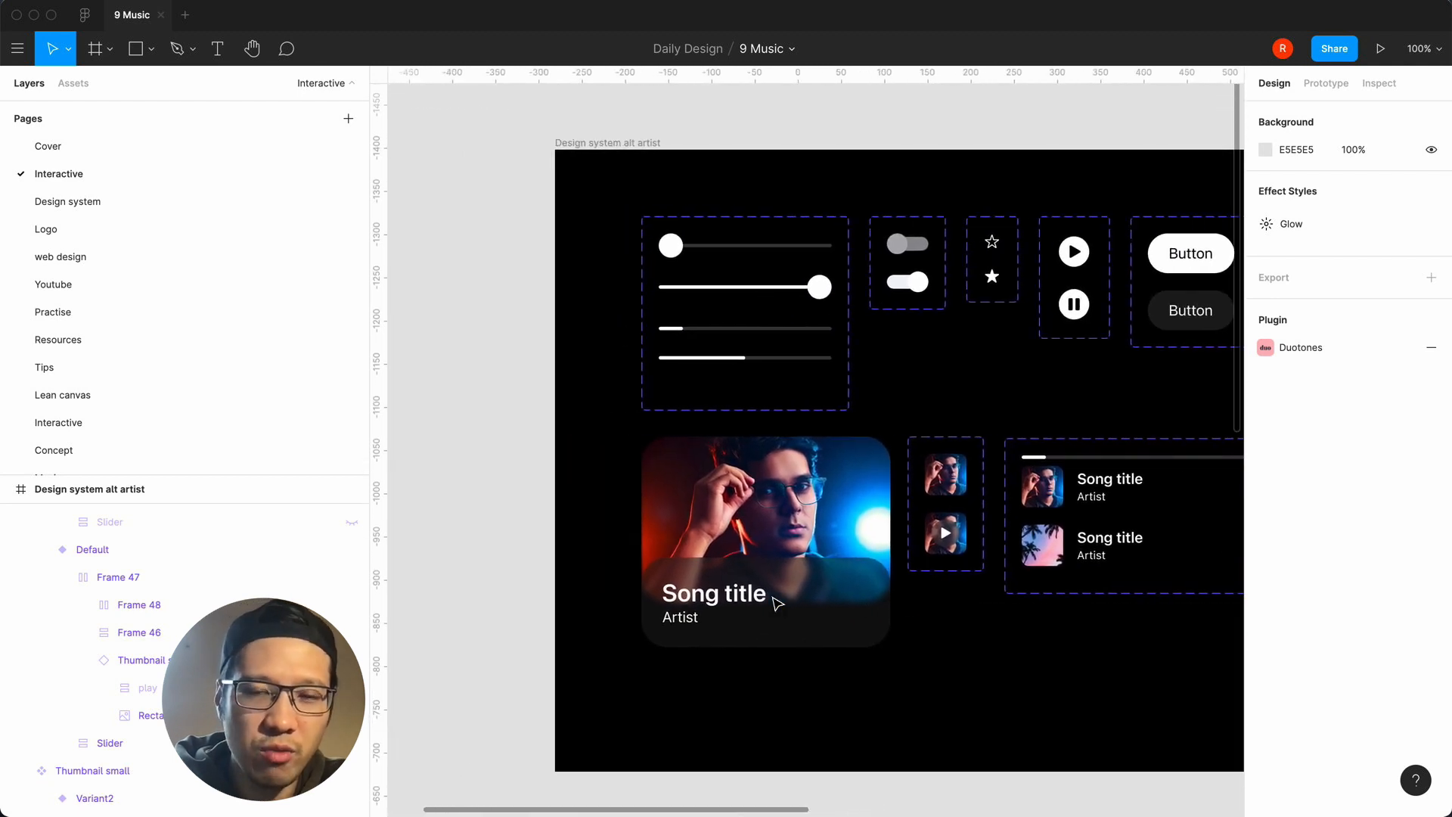
Connect the knob of the Slider component's Default variant to the up variant with a prototype interaction.
scroll(779, 603, "right", 3)
scroll(779, 603, "up", 5)
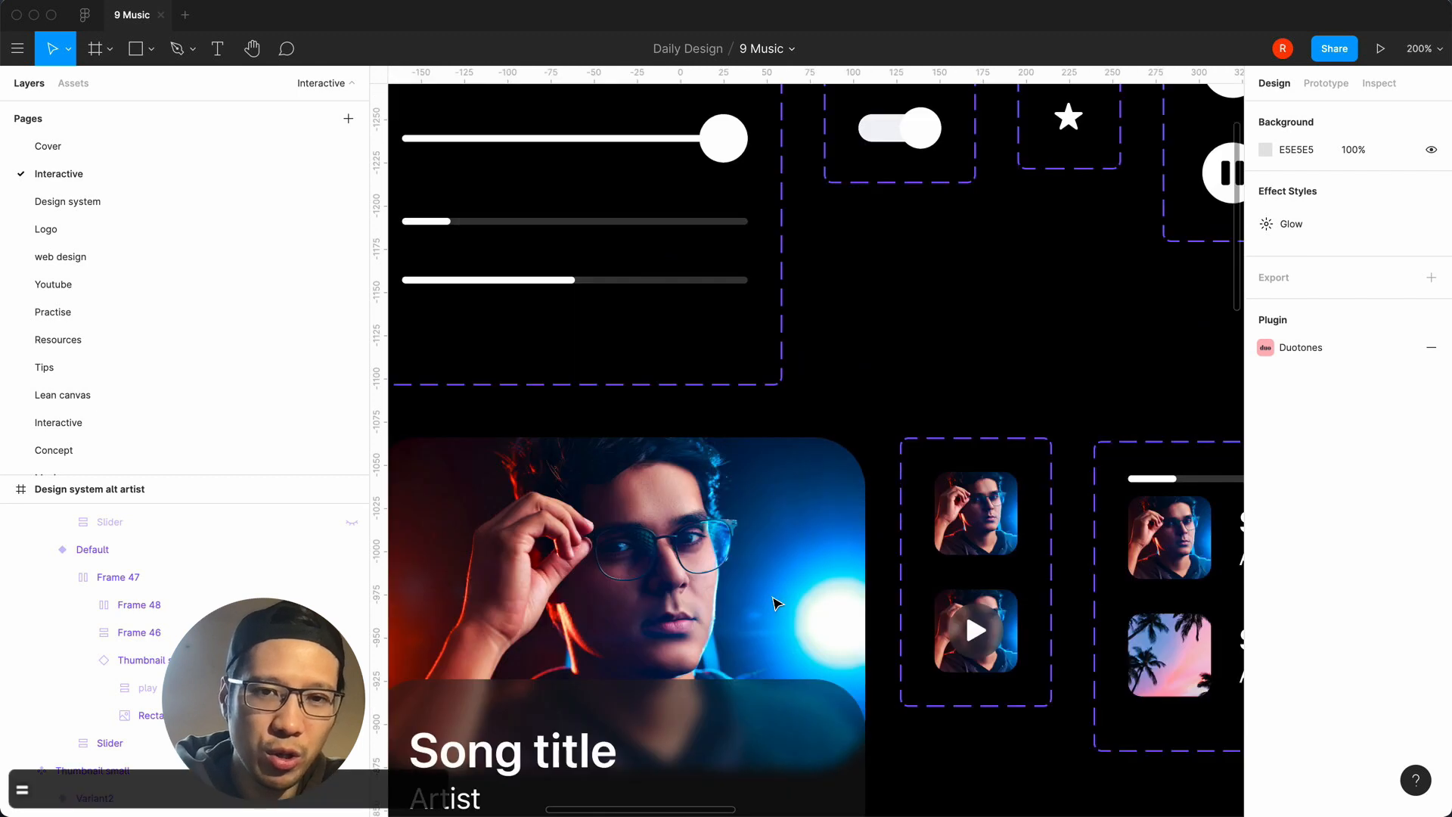
scroll(777, 590, "up", 3)
scroll(777, 590, "left", 3)
left_click(813, 259)
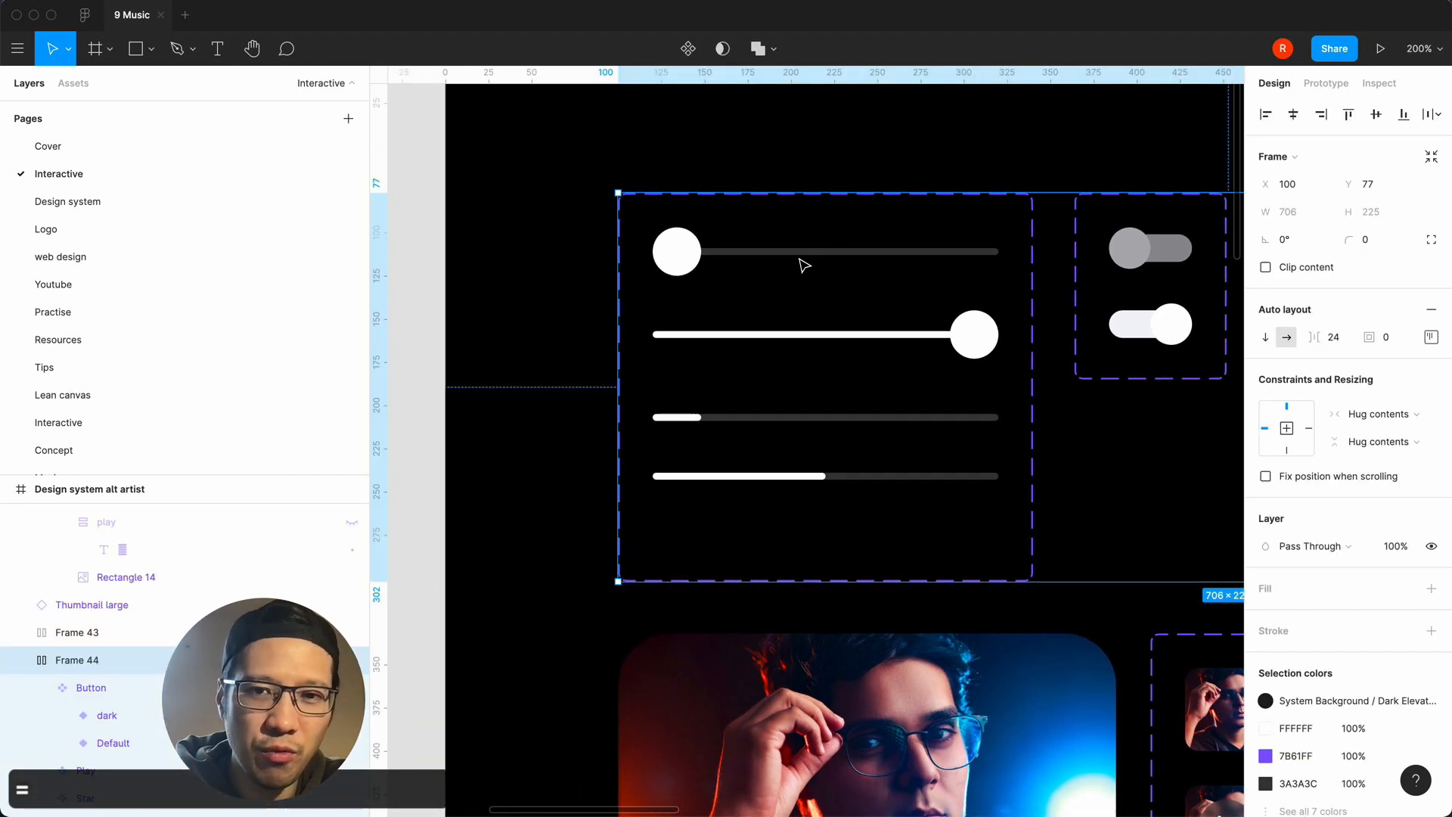
left_click(810, 261)
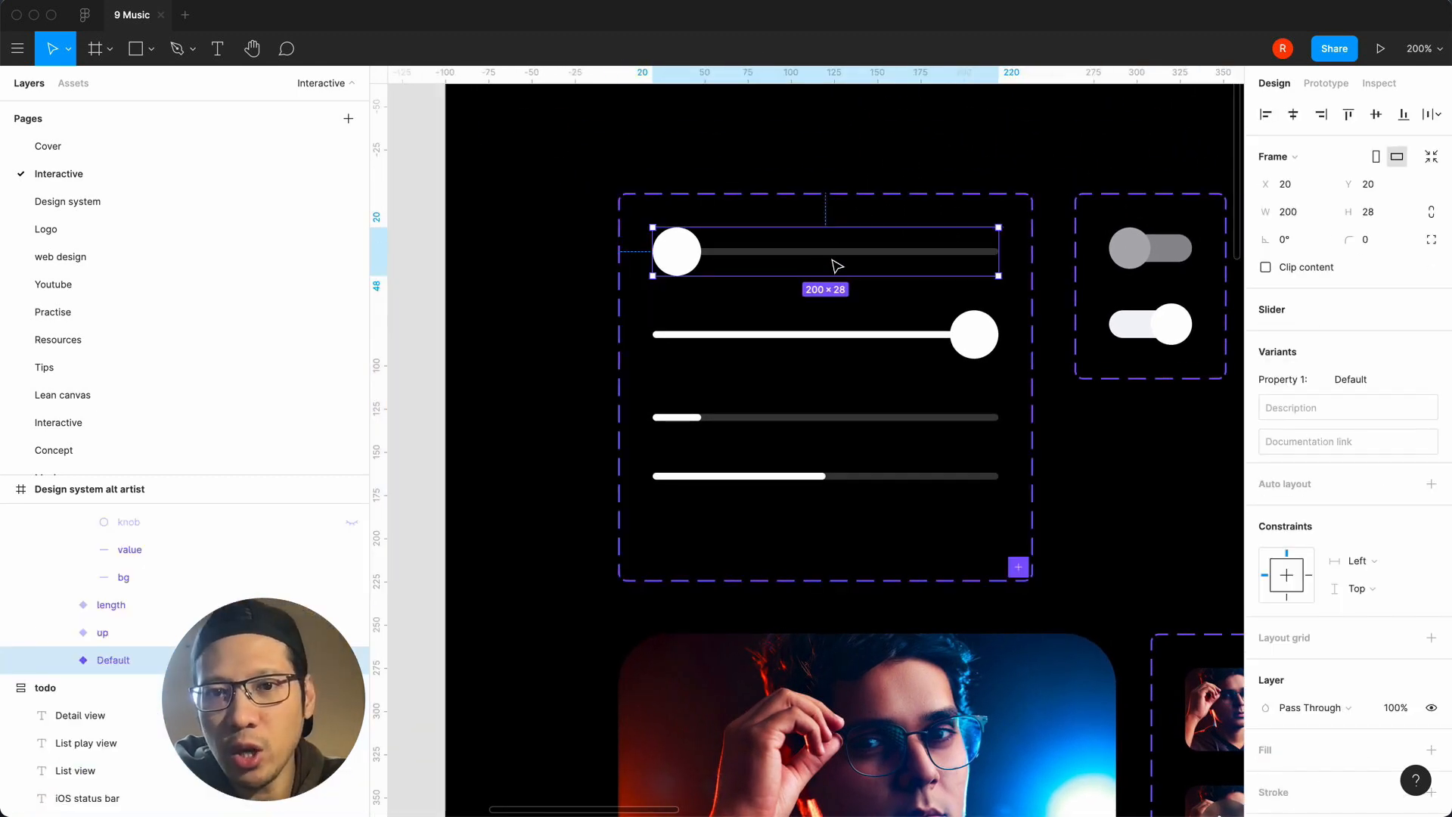
left_click(1326, 84)
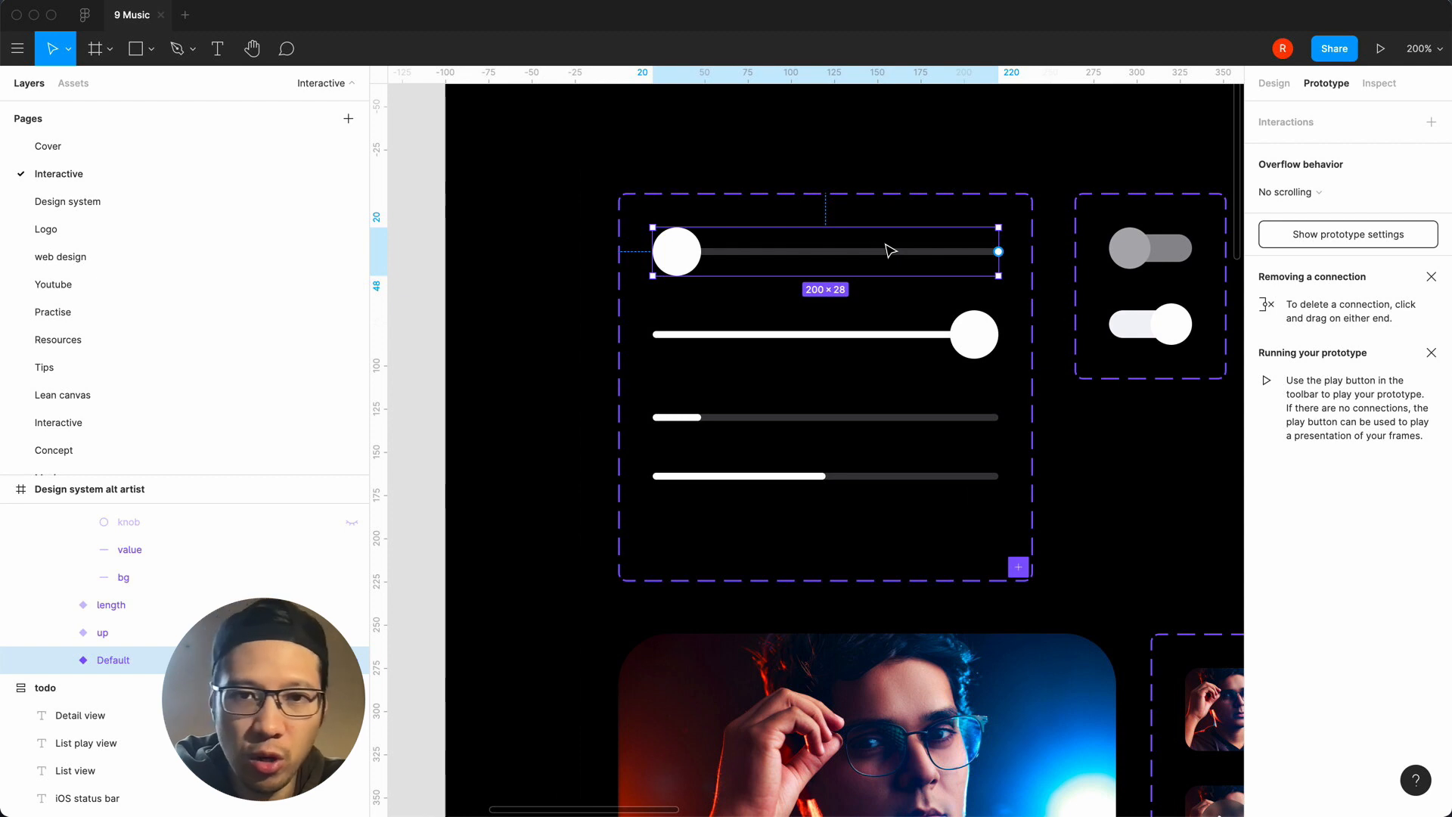
double_click(692, 265)
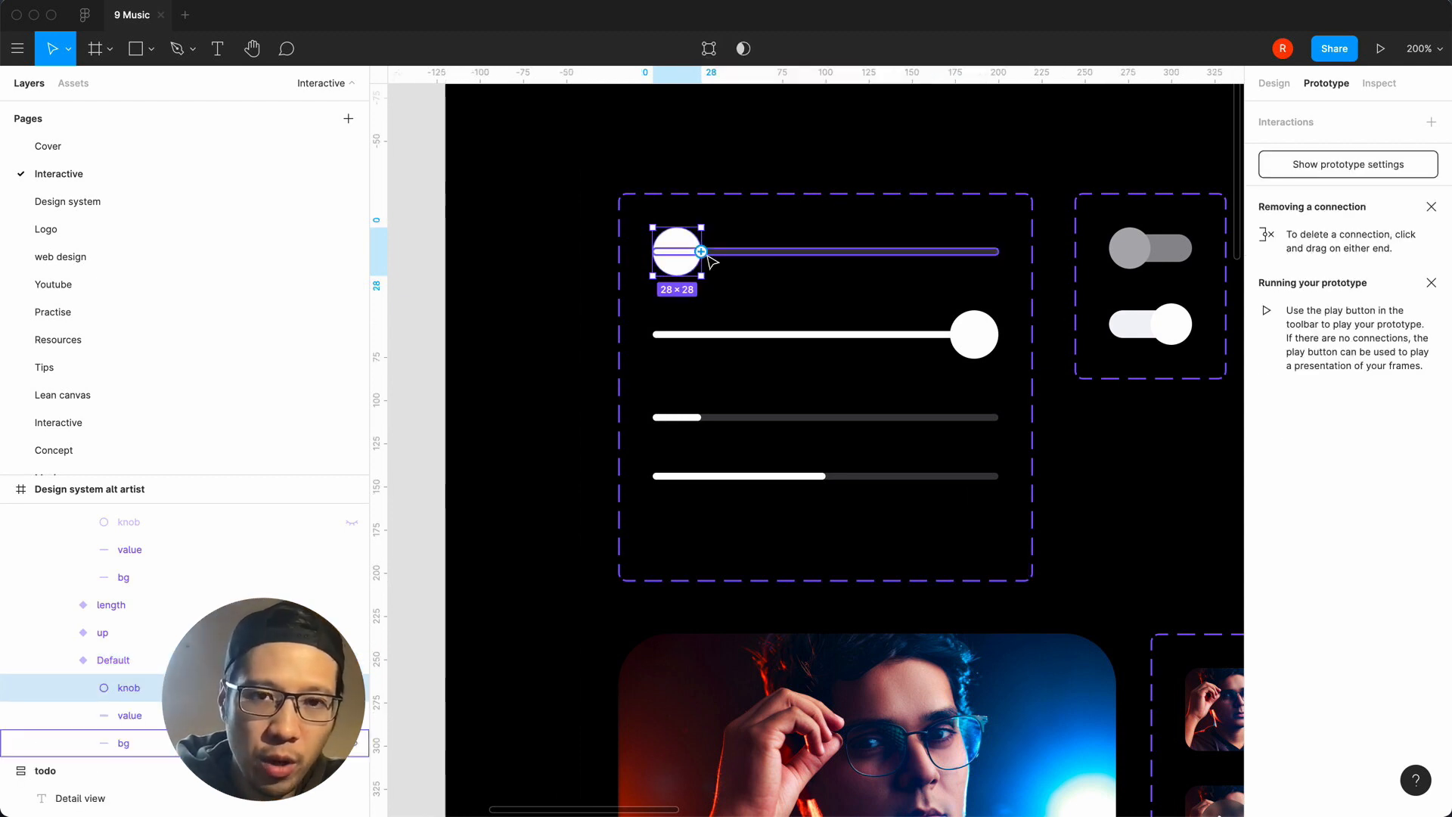
left_click_drag(701, 251, 931, 330)
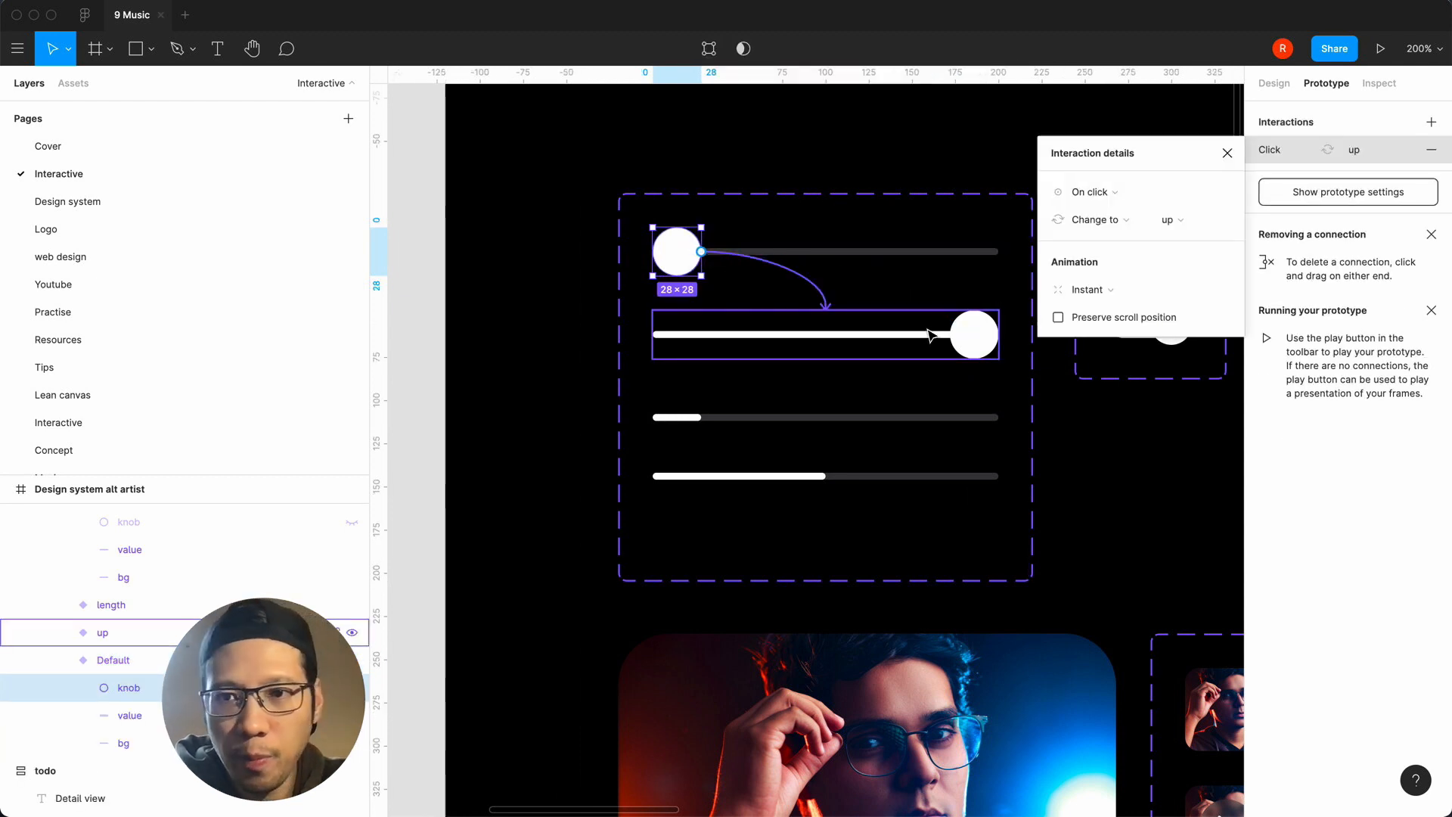
Set the trigger of the slider knob's Change to interaction to On drag.
left_click(1100, 225)
left_click(1101, 221)
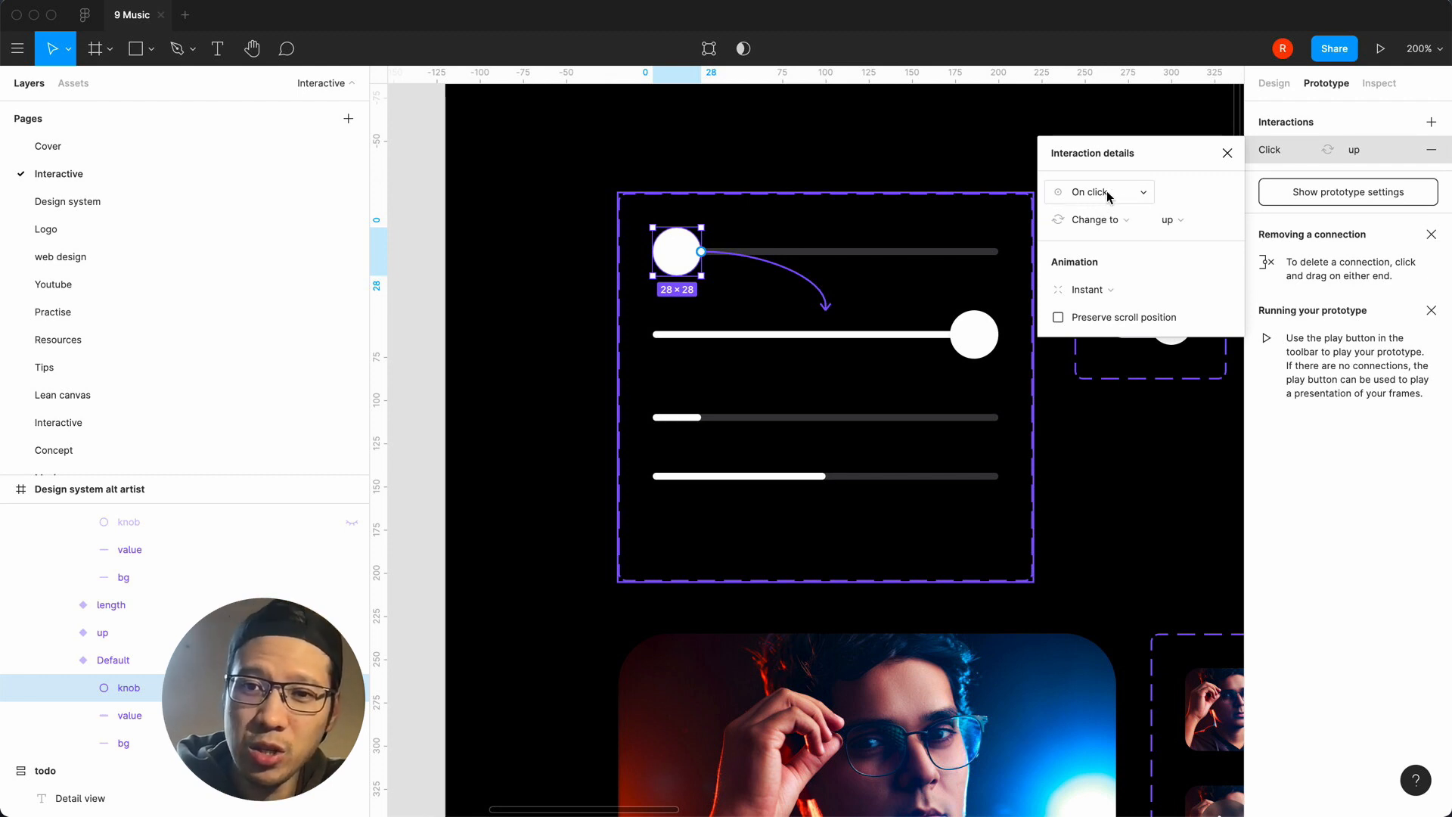
left_click(1109, 196)
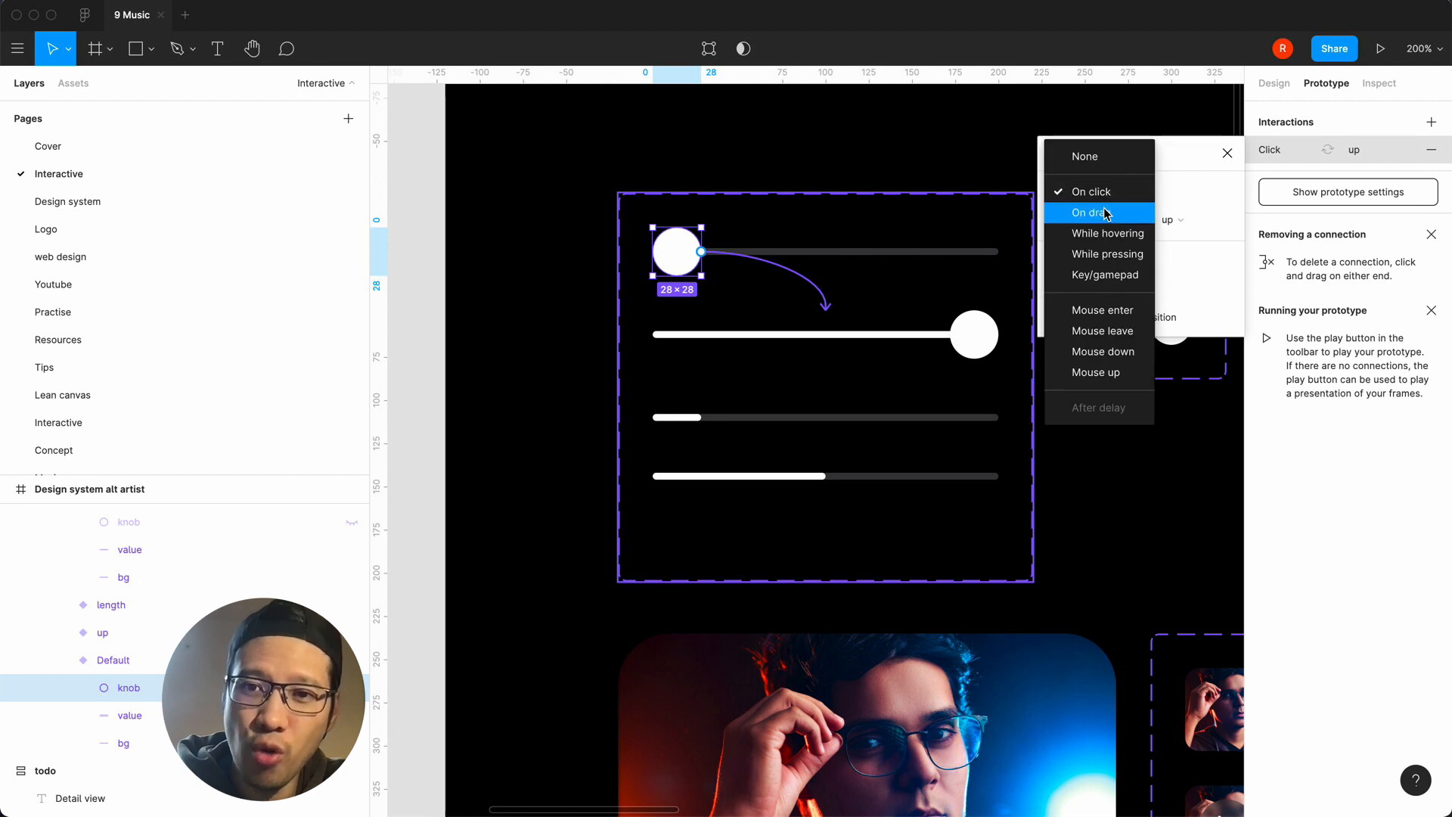
left_click(1105, 214)
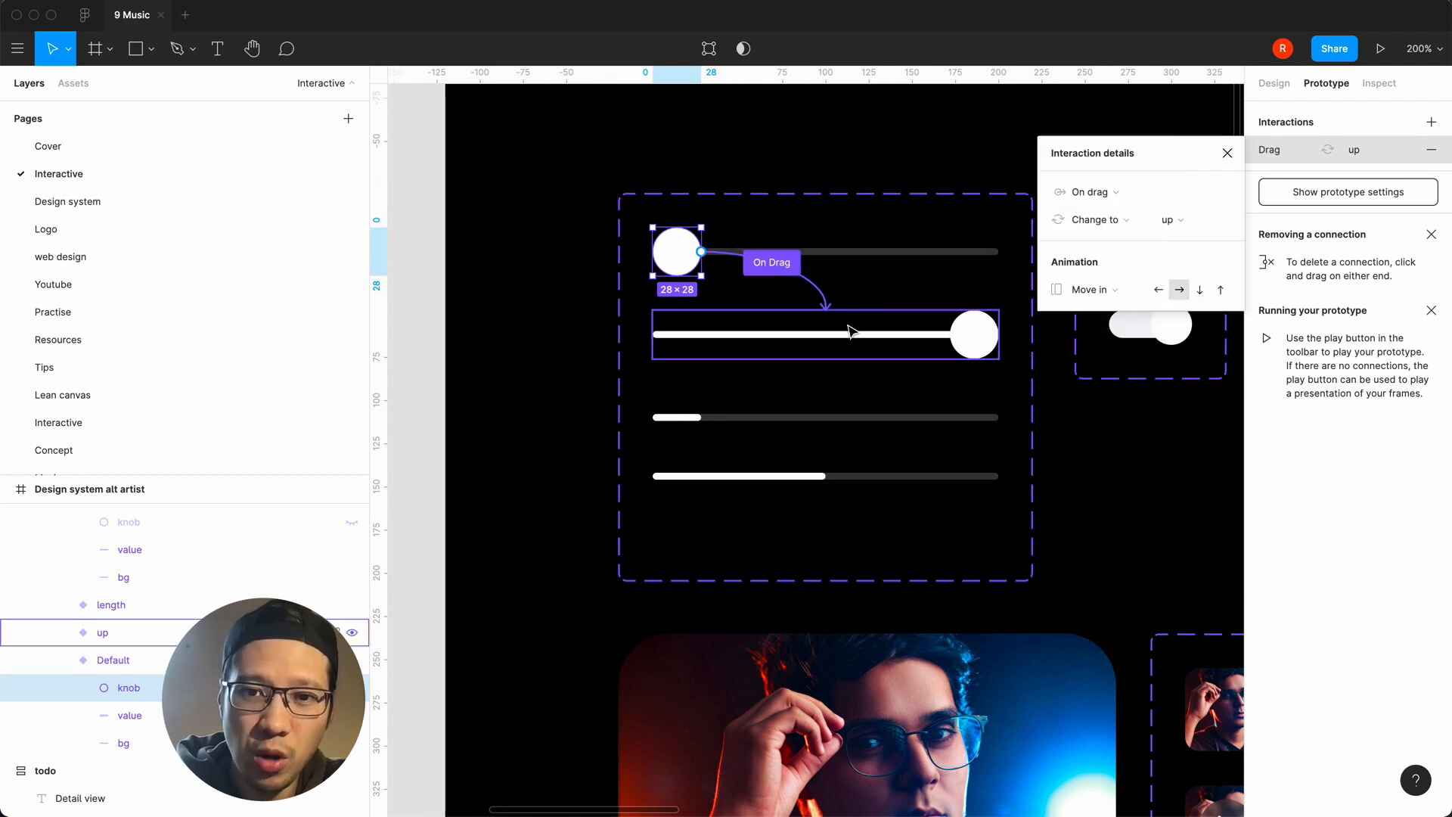
left_click(1099, 224)
left_click(1098, 225)
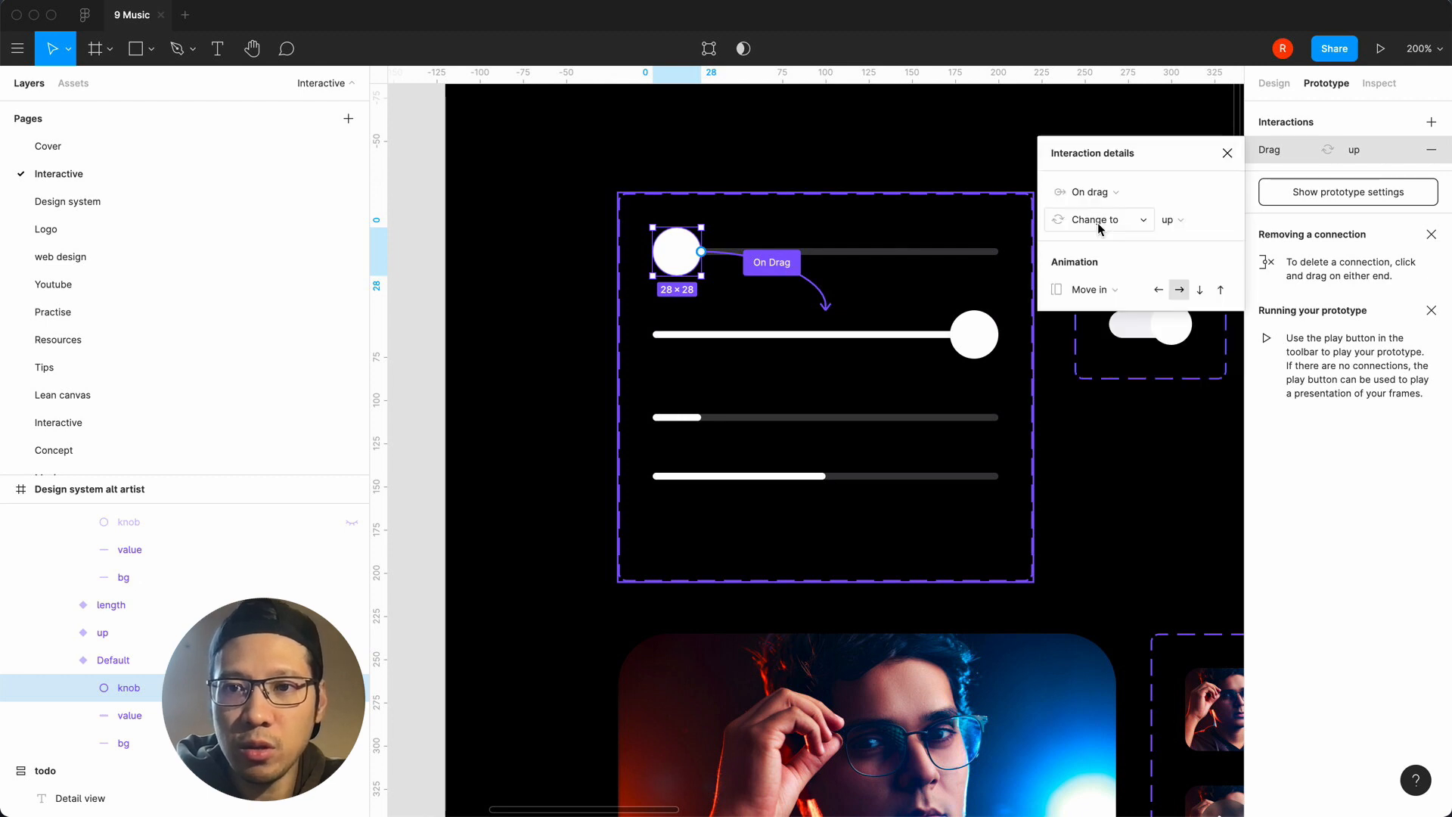
left_click(1194, 223)
left_click(1193, 223)
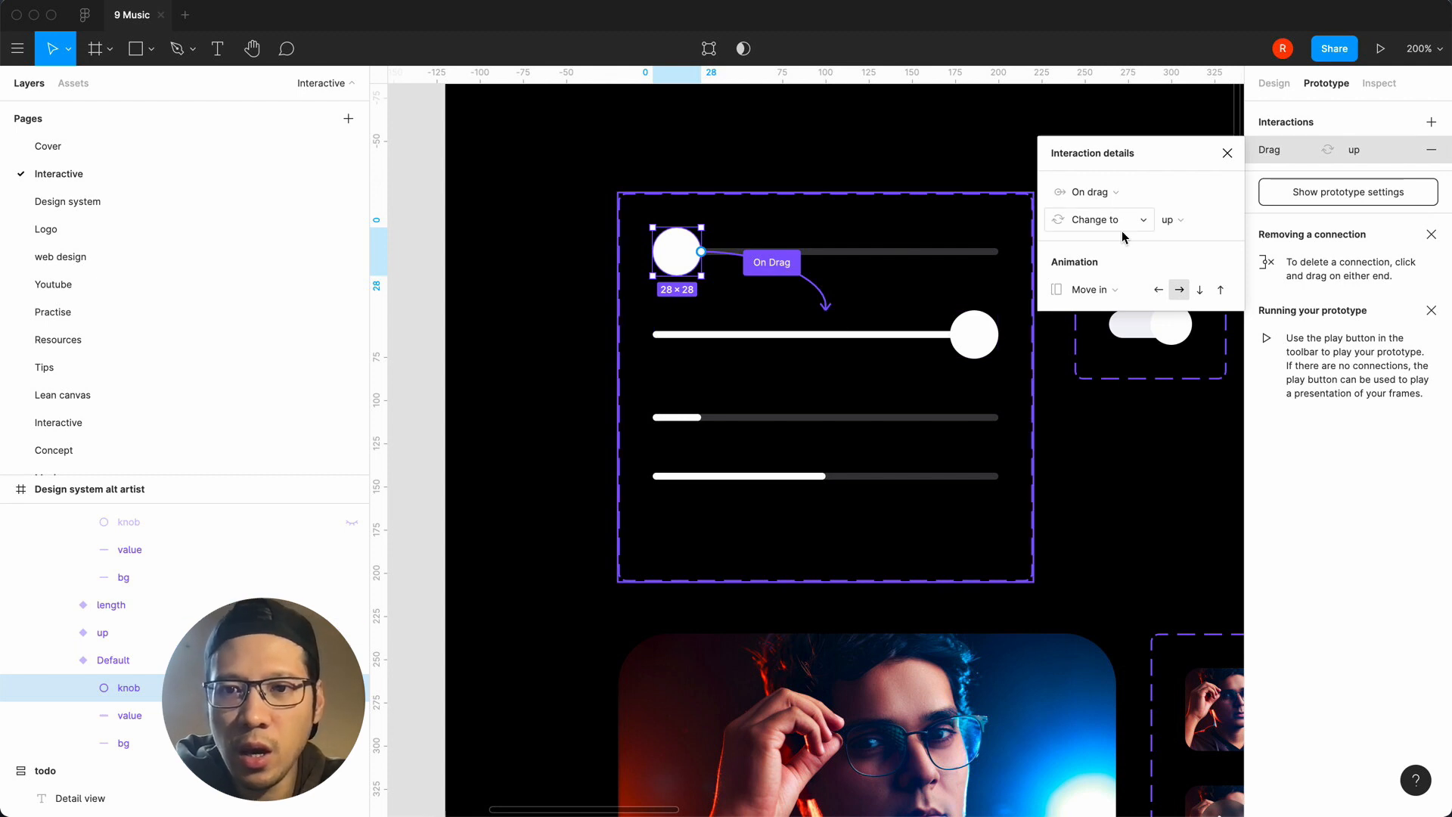
left_click(1227, 153)
Connect the Slider component's up variant back to the Default variant with an On drag Change to interaction.
left_click(840, 342)
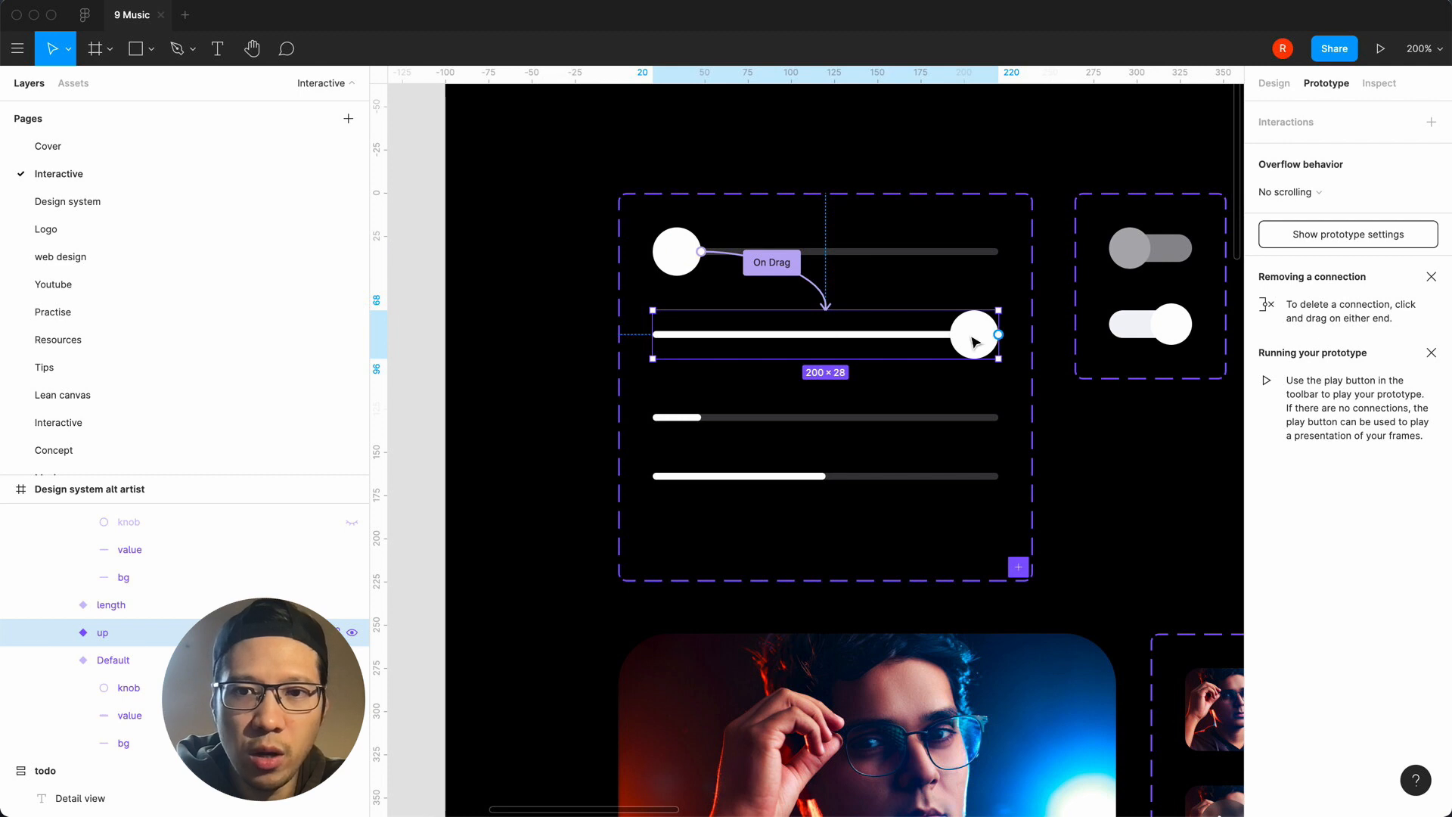
left_click_drag(998, 334, 953, 262)
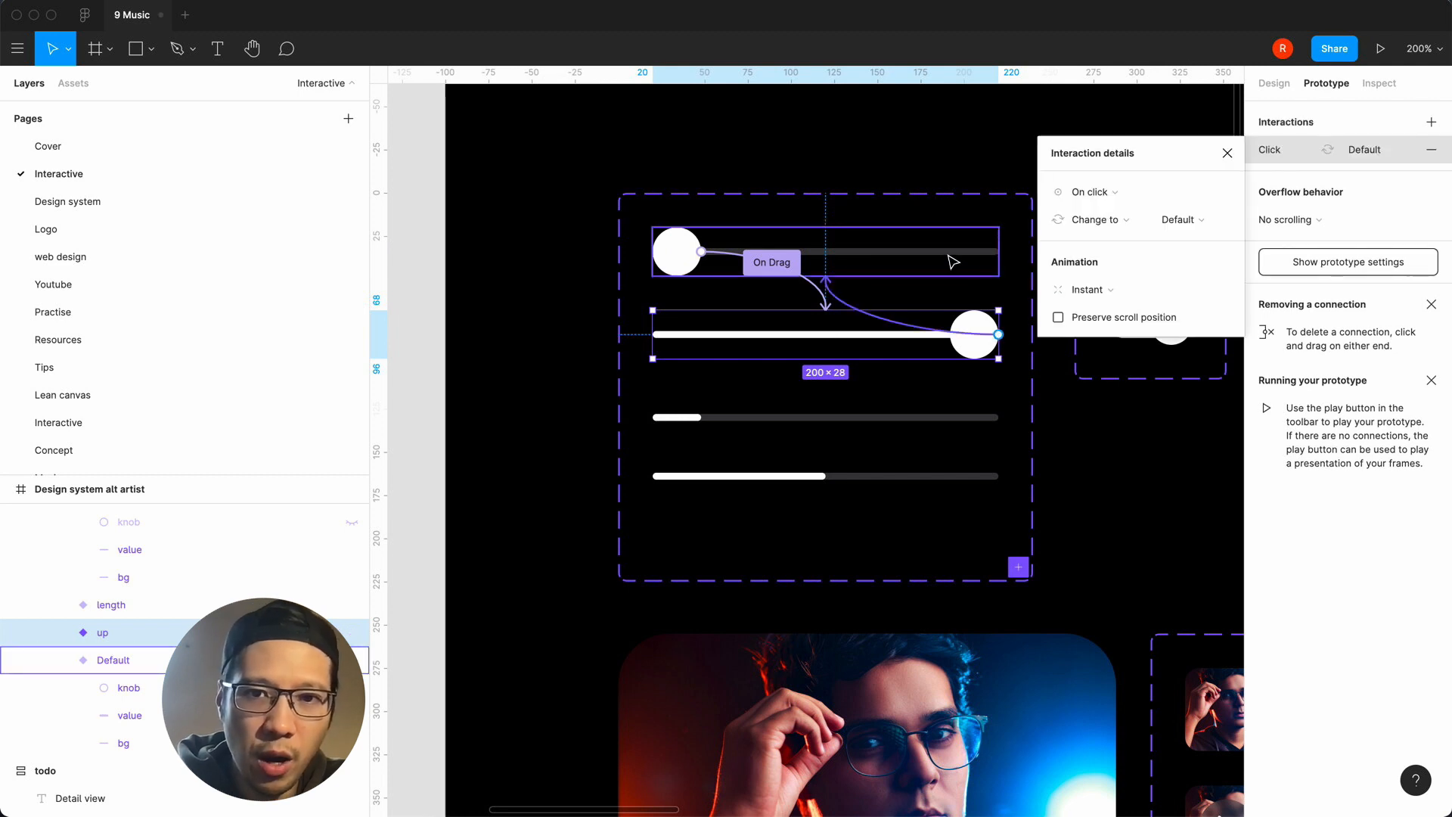
left_click(1108, 193)
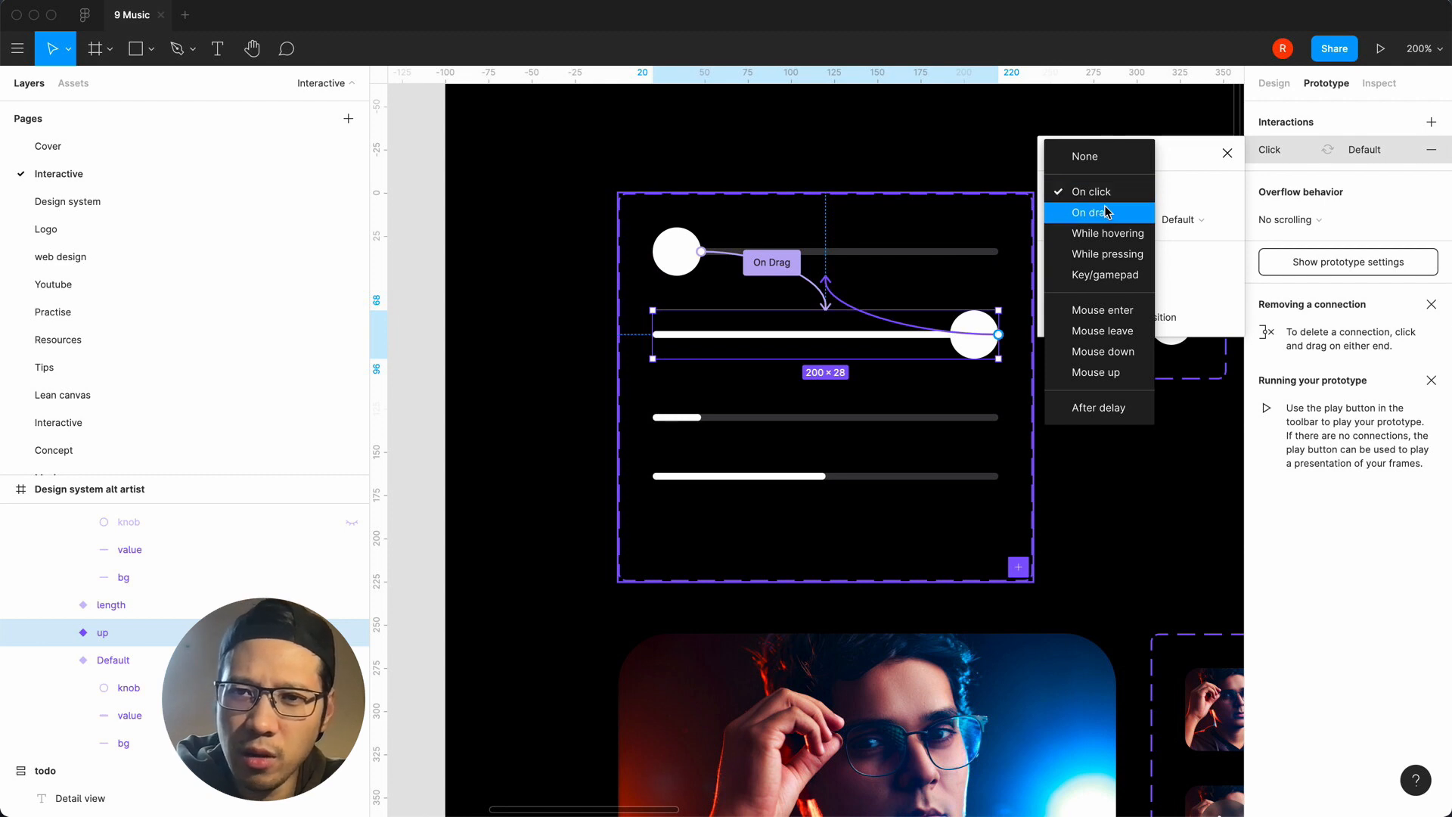
left_click(1106, 212)
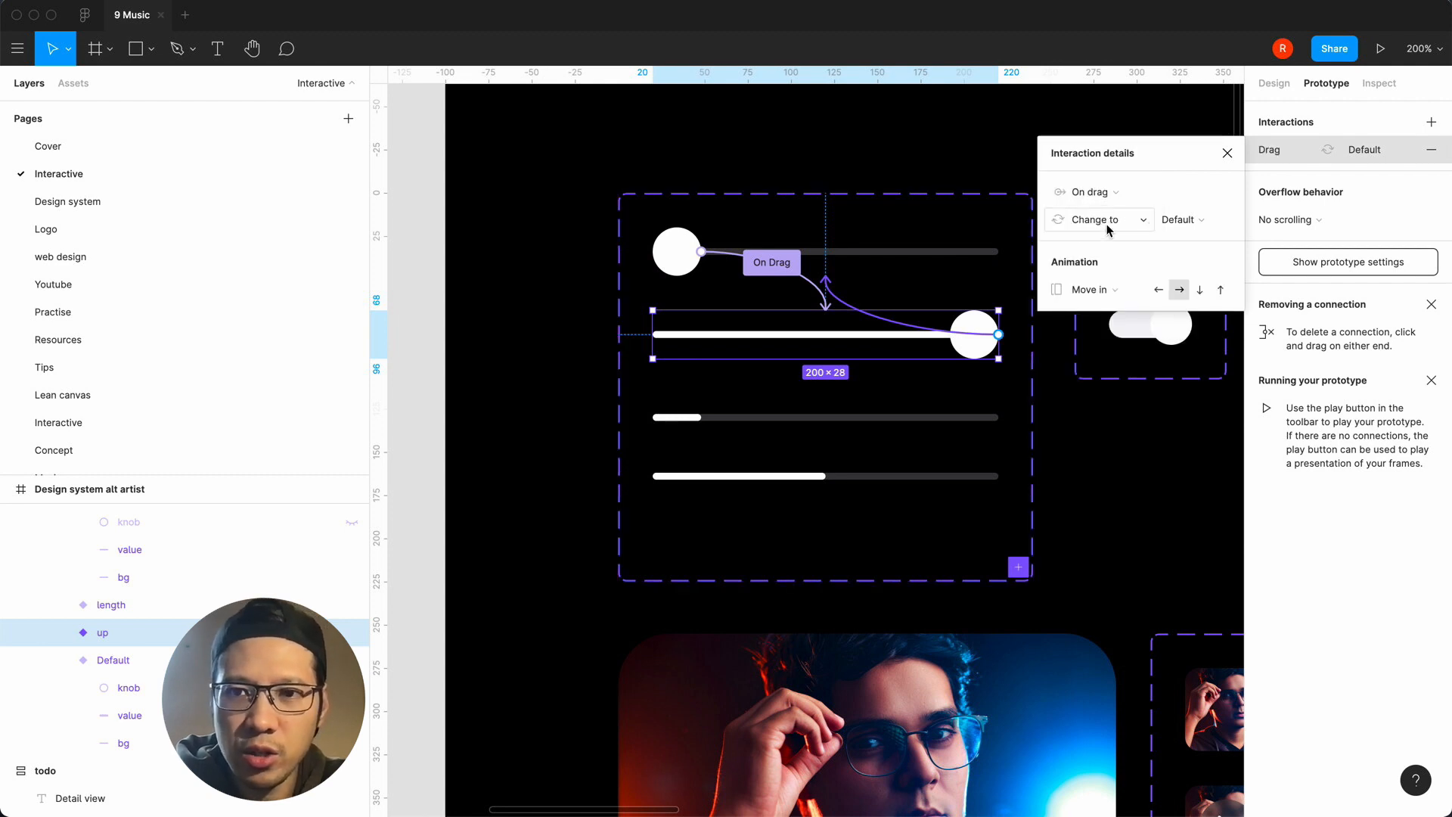
left_click(1226, 153)
left_click(978, 161)
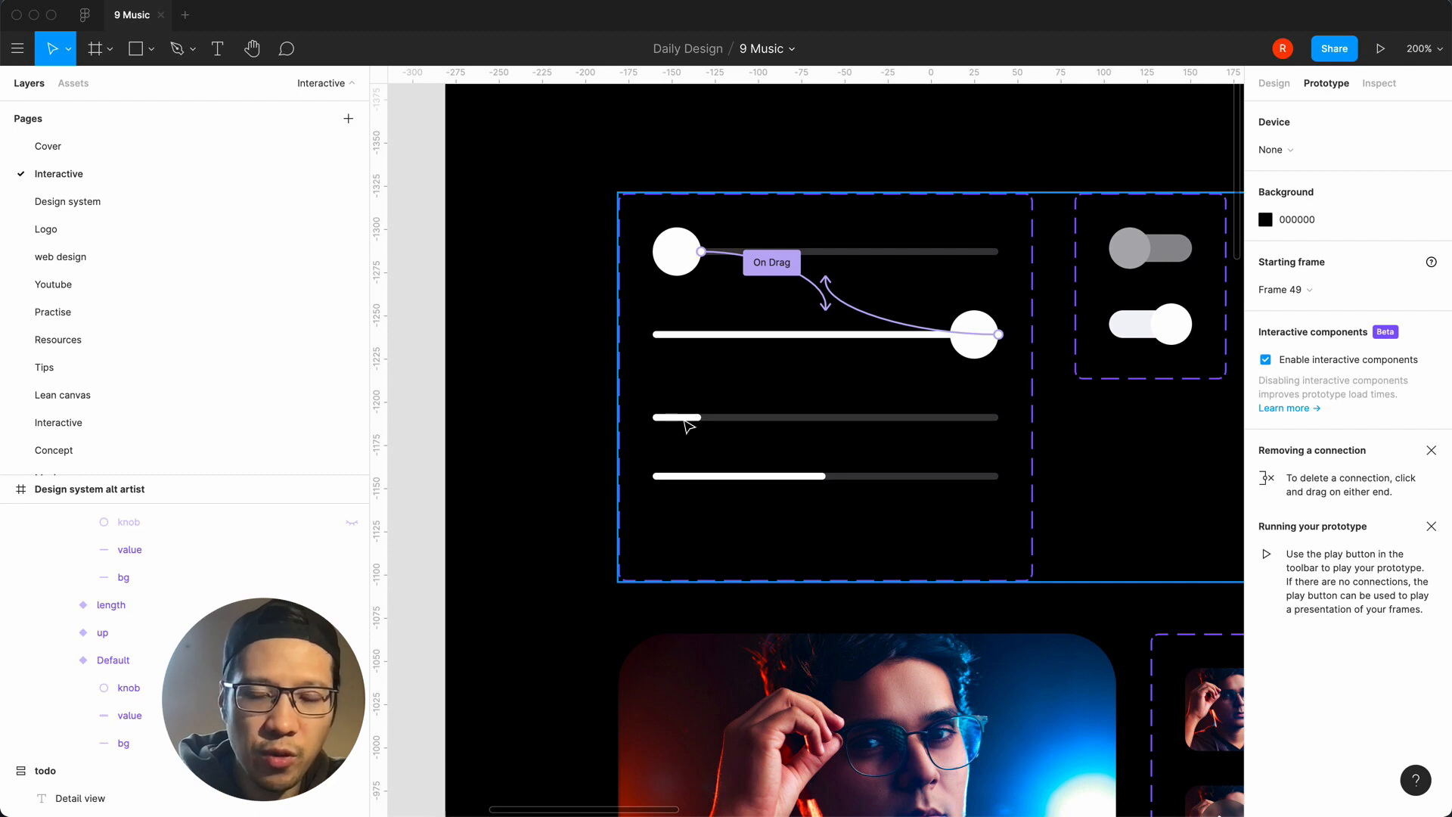
Connect the background bar of the Slider's length variant to the finish variant with an On click Change to interaction.
left_click(688, 425)
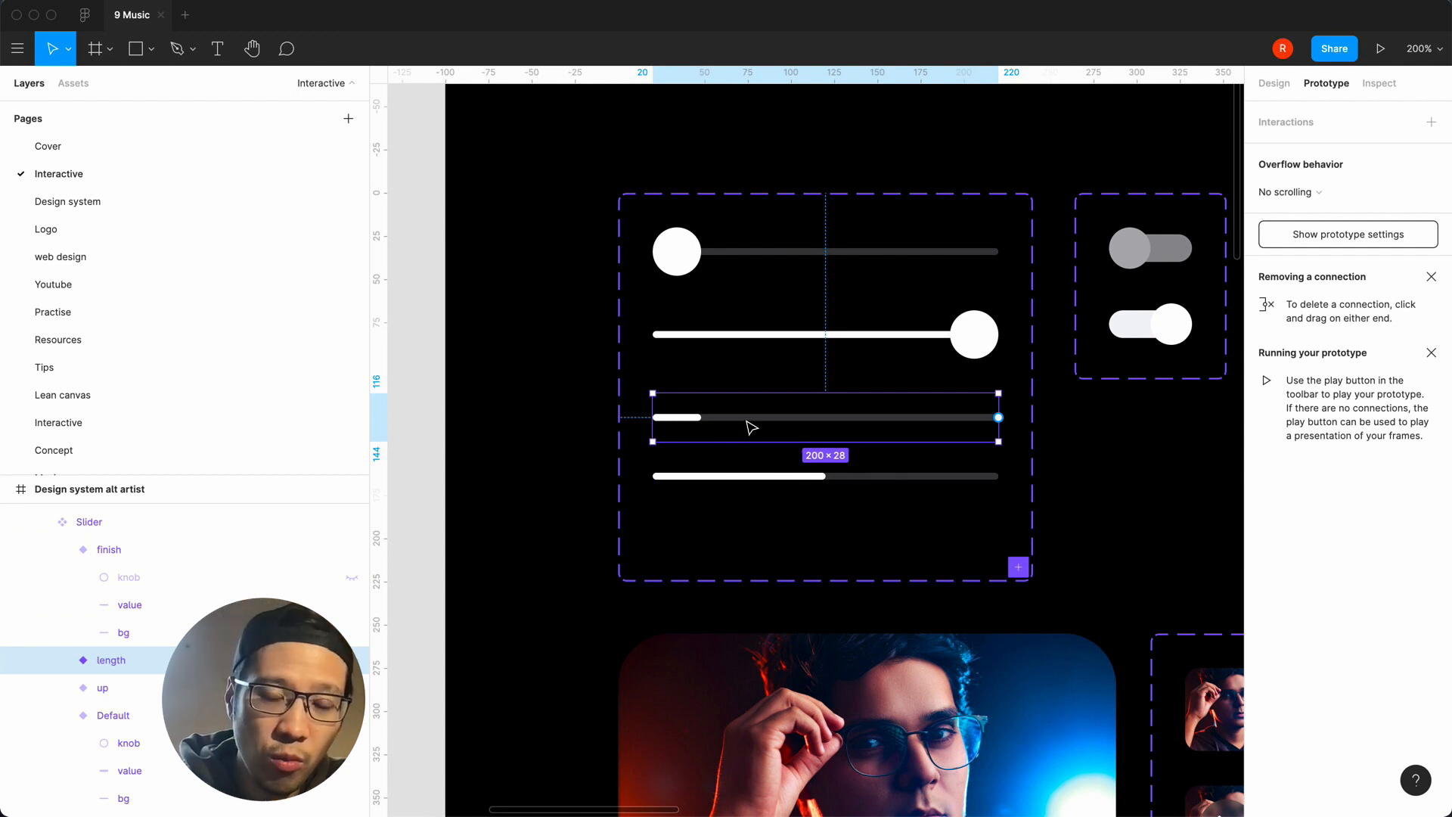
double_click(825, 419)
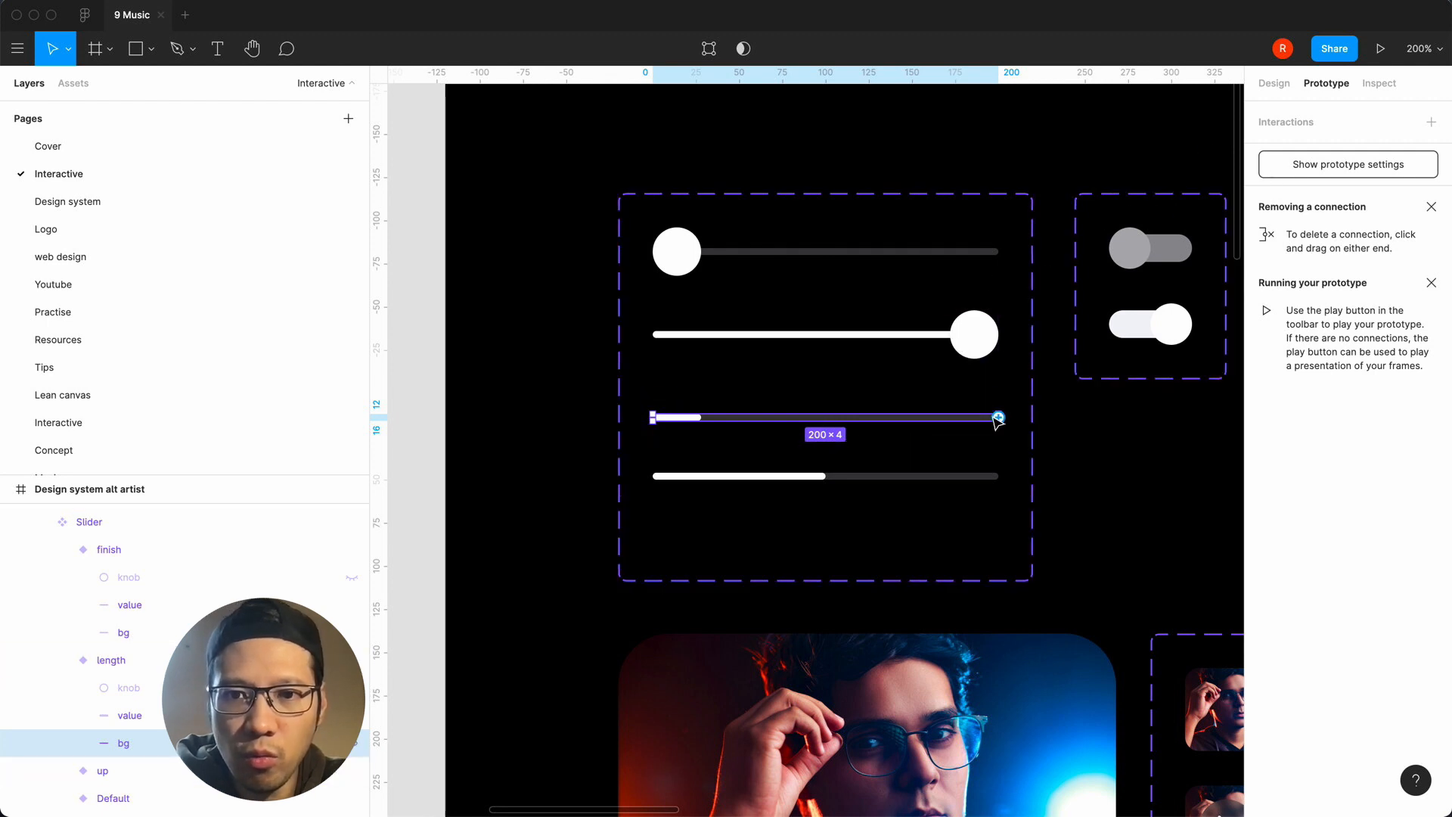
left_click_drag(998, 418, 863, 494)
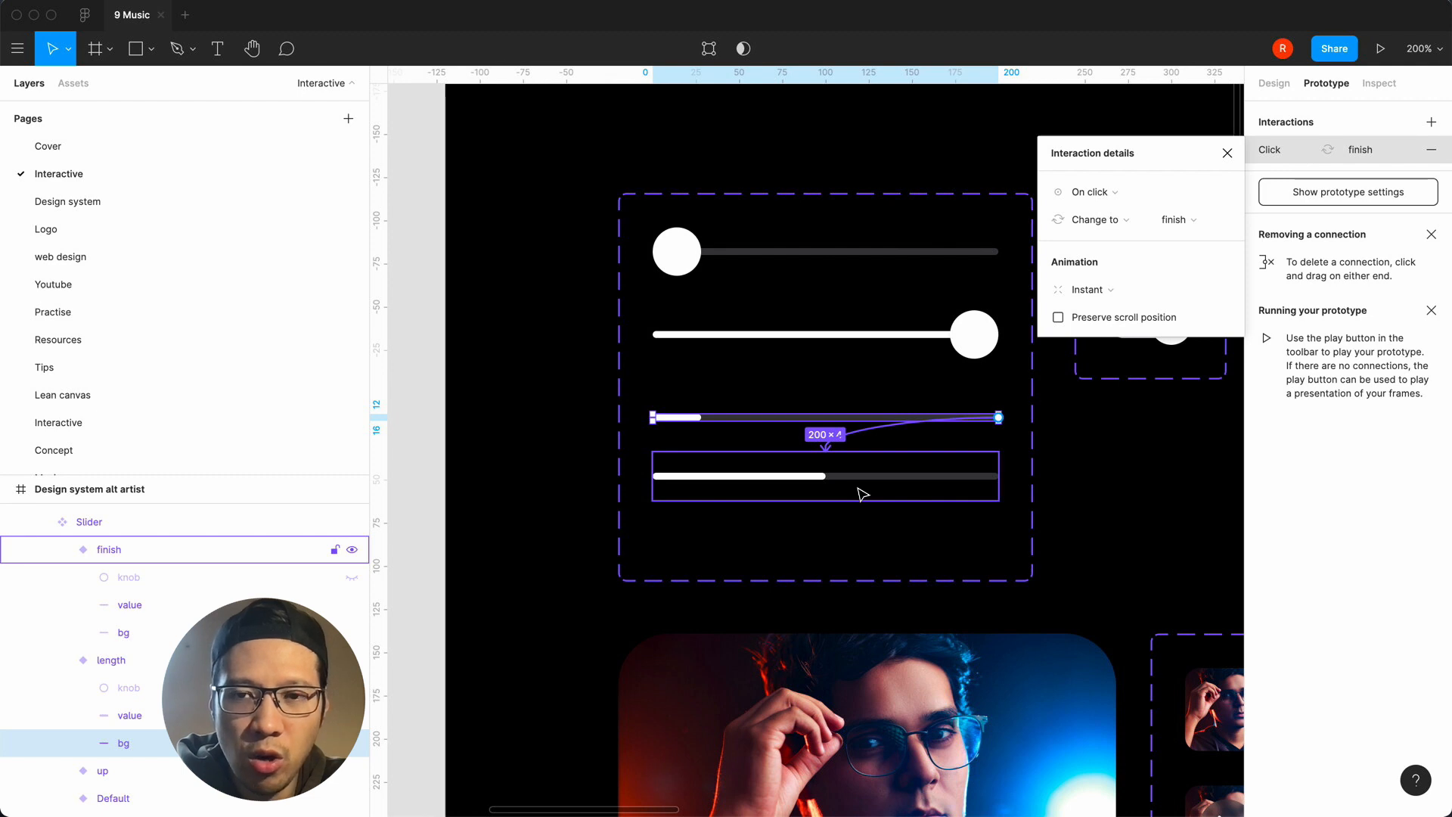
Connect the Slider's finish variant back to the length variant with an instant On click Change to interaction.
left_click(895, 487)
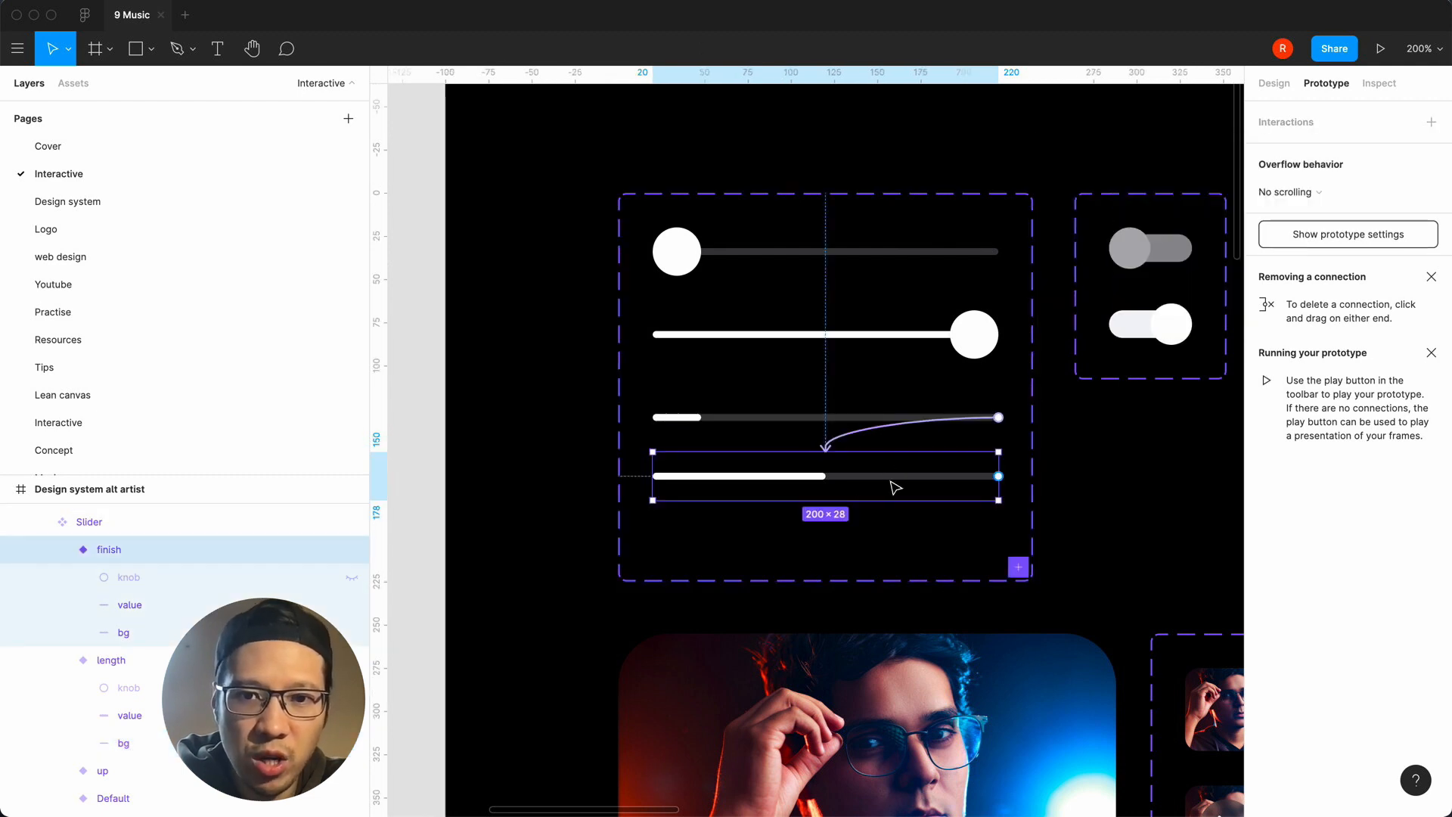
left_click_drag(999, 476, 941, 426)
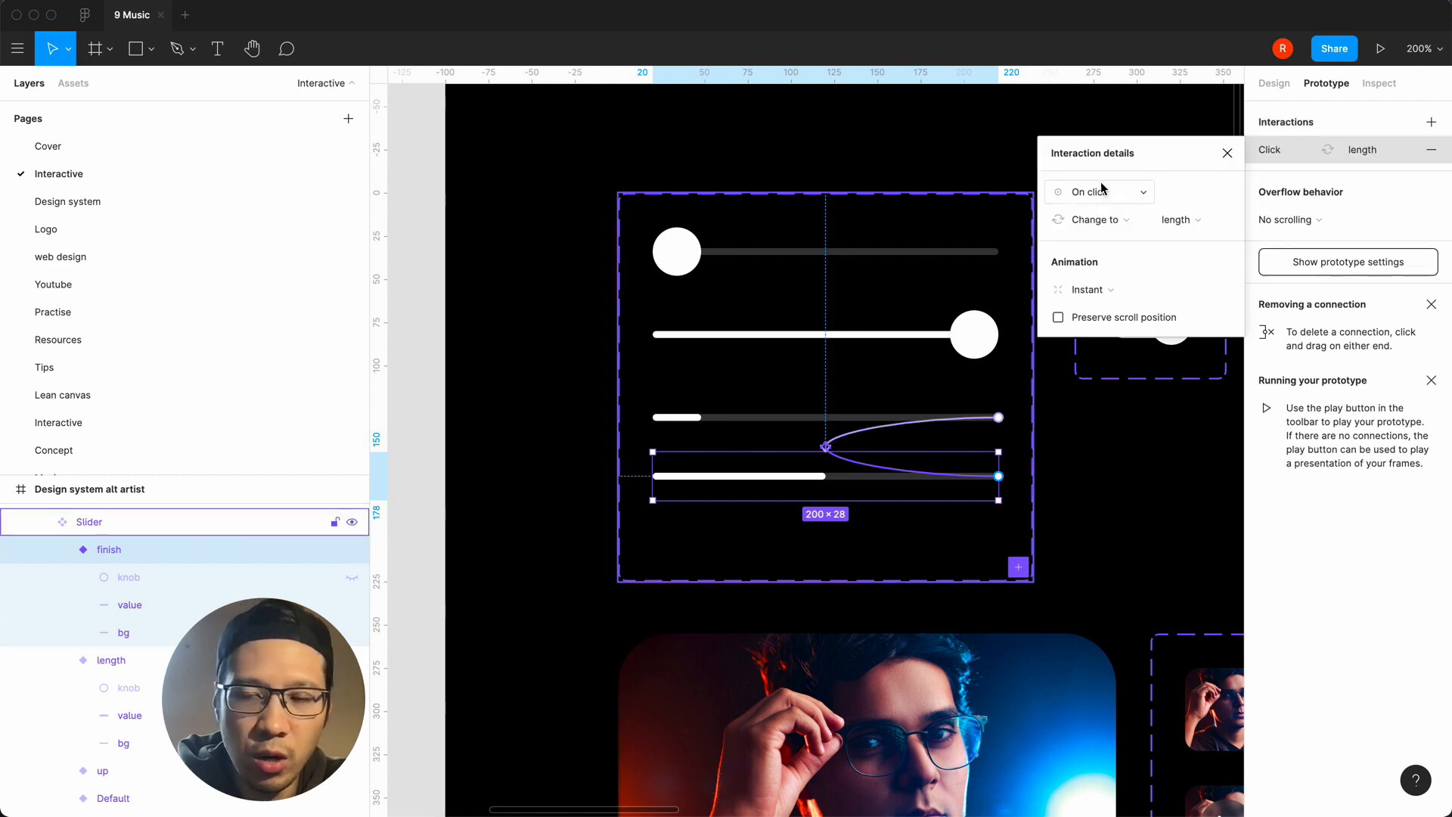
left_click(1228, 153)
left_click(832, 155)
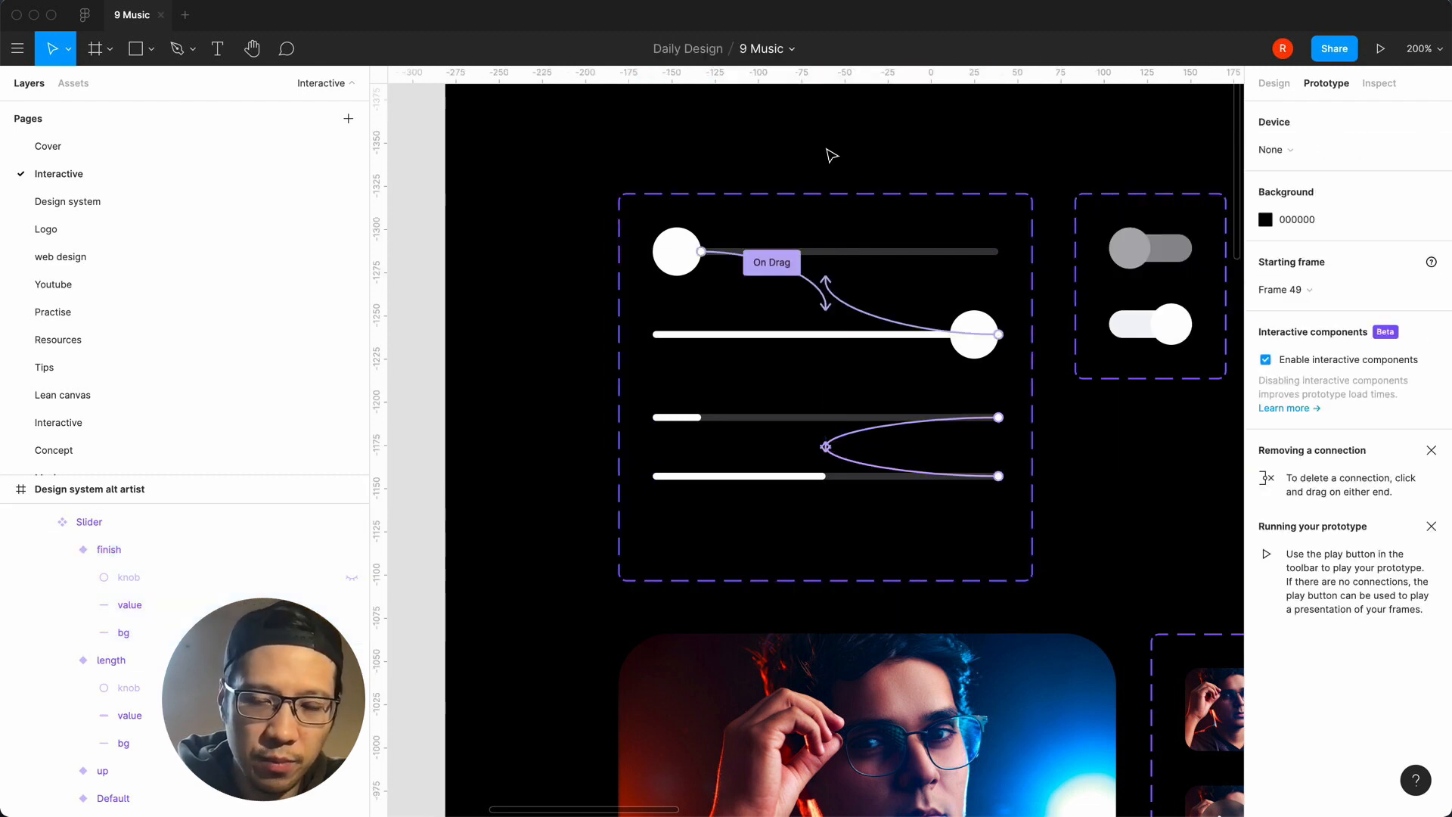
Examine the app screens in Frame 53 and the design system frame above them.
key("minus")
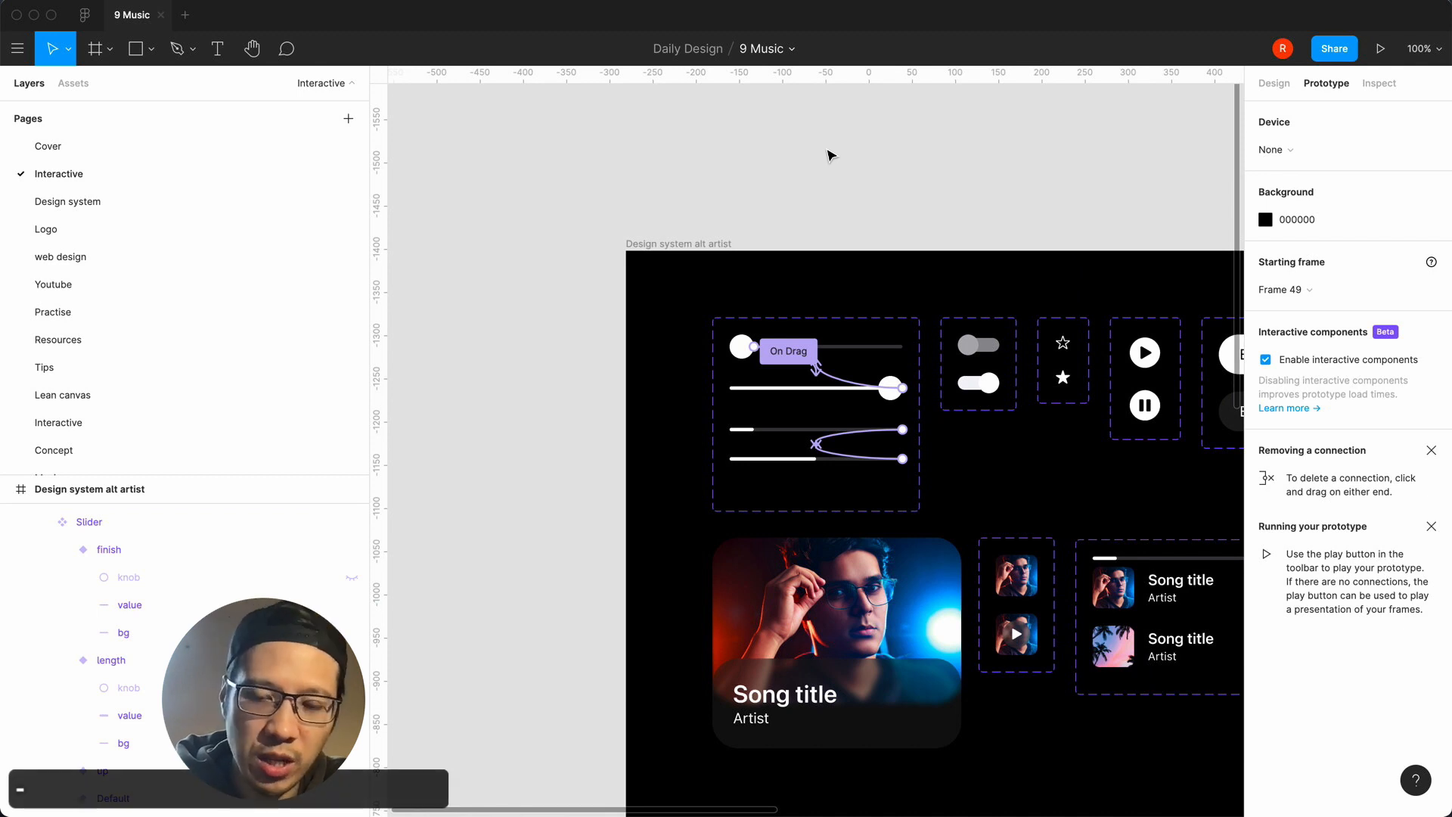
key("minus")
scroll(829, 155, "right", 5)
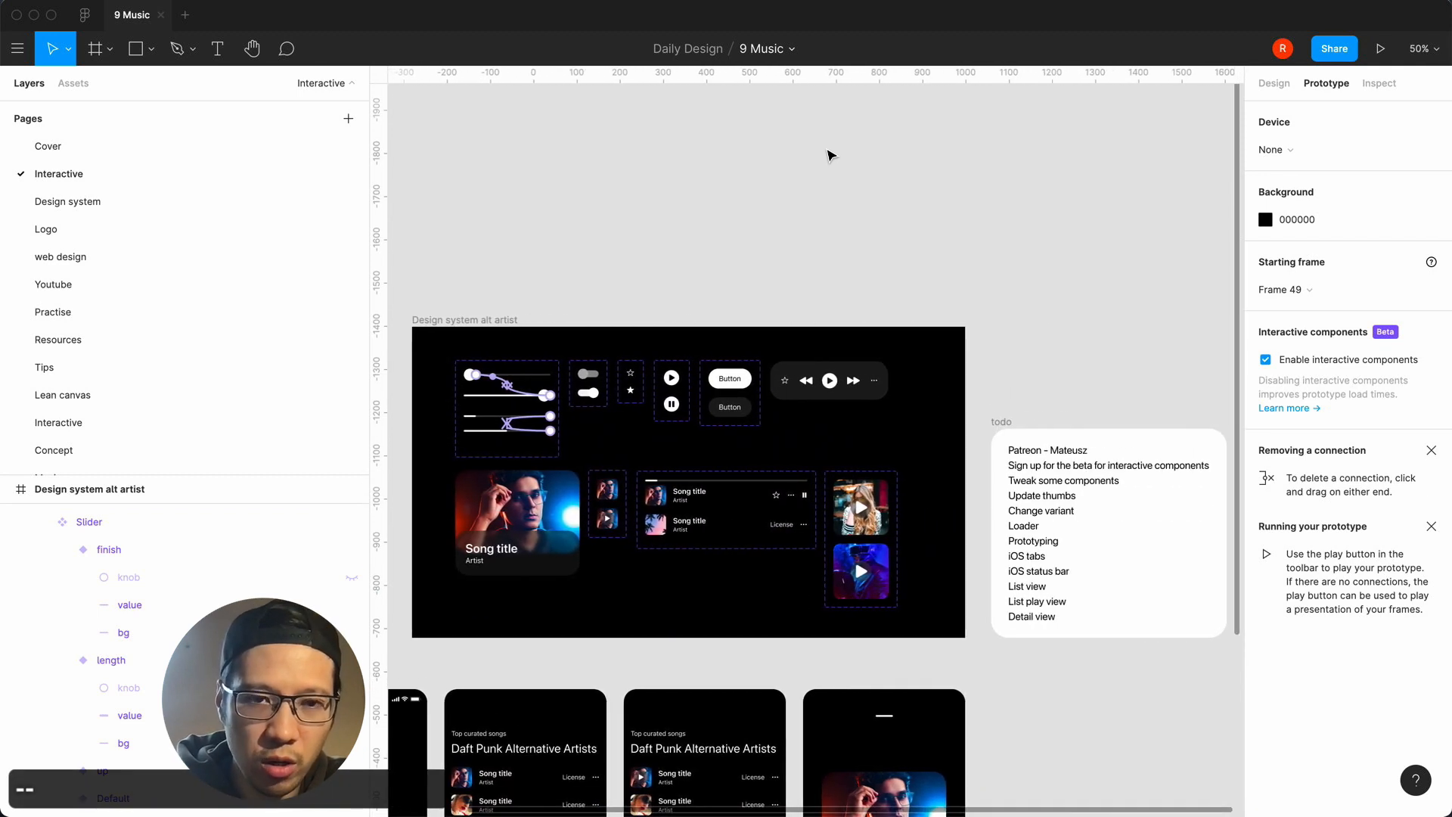
scroll(829, 155, "left", 5)
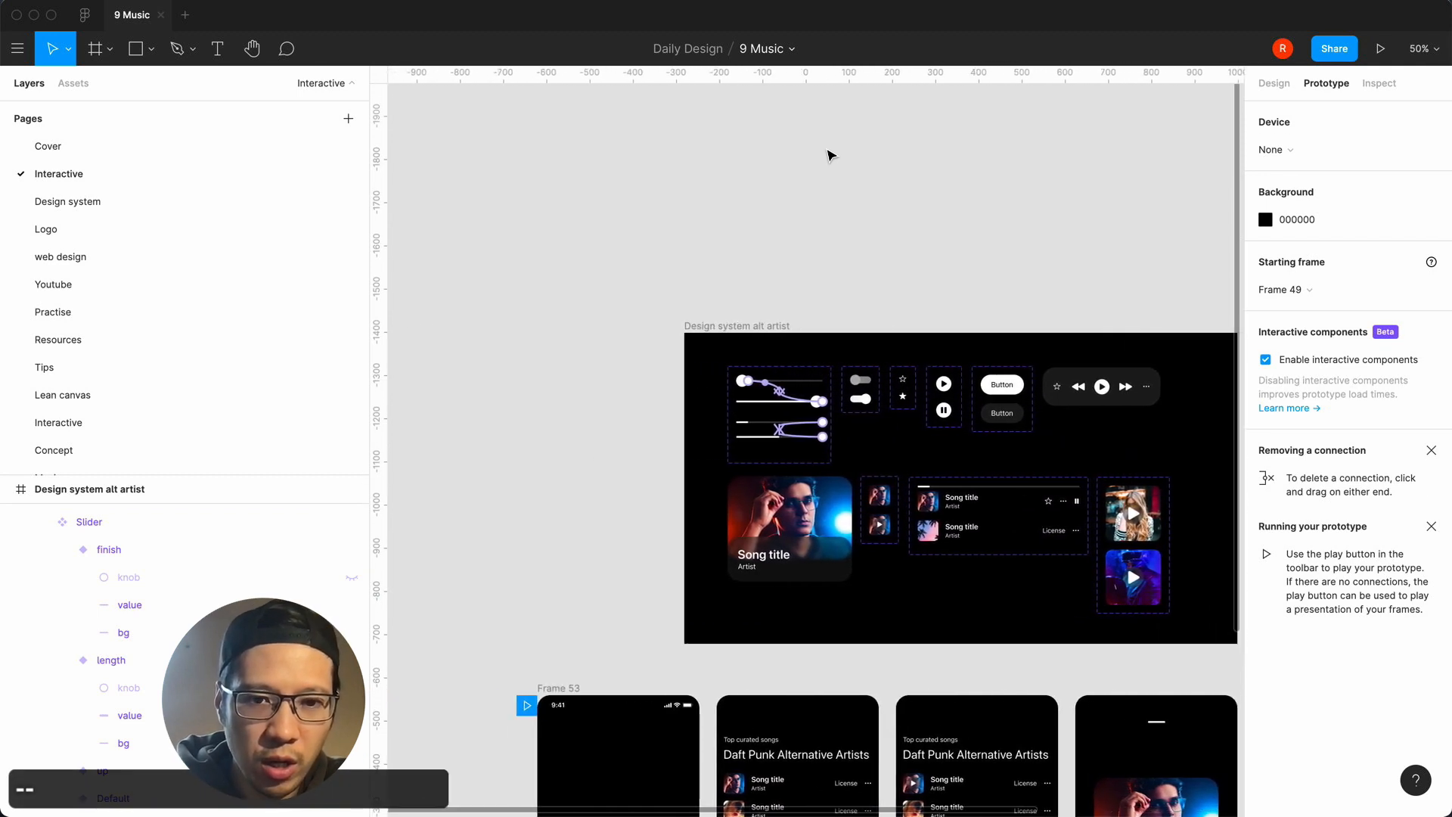
left_click(538, 707)
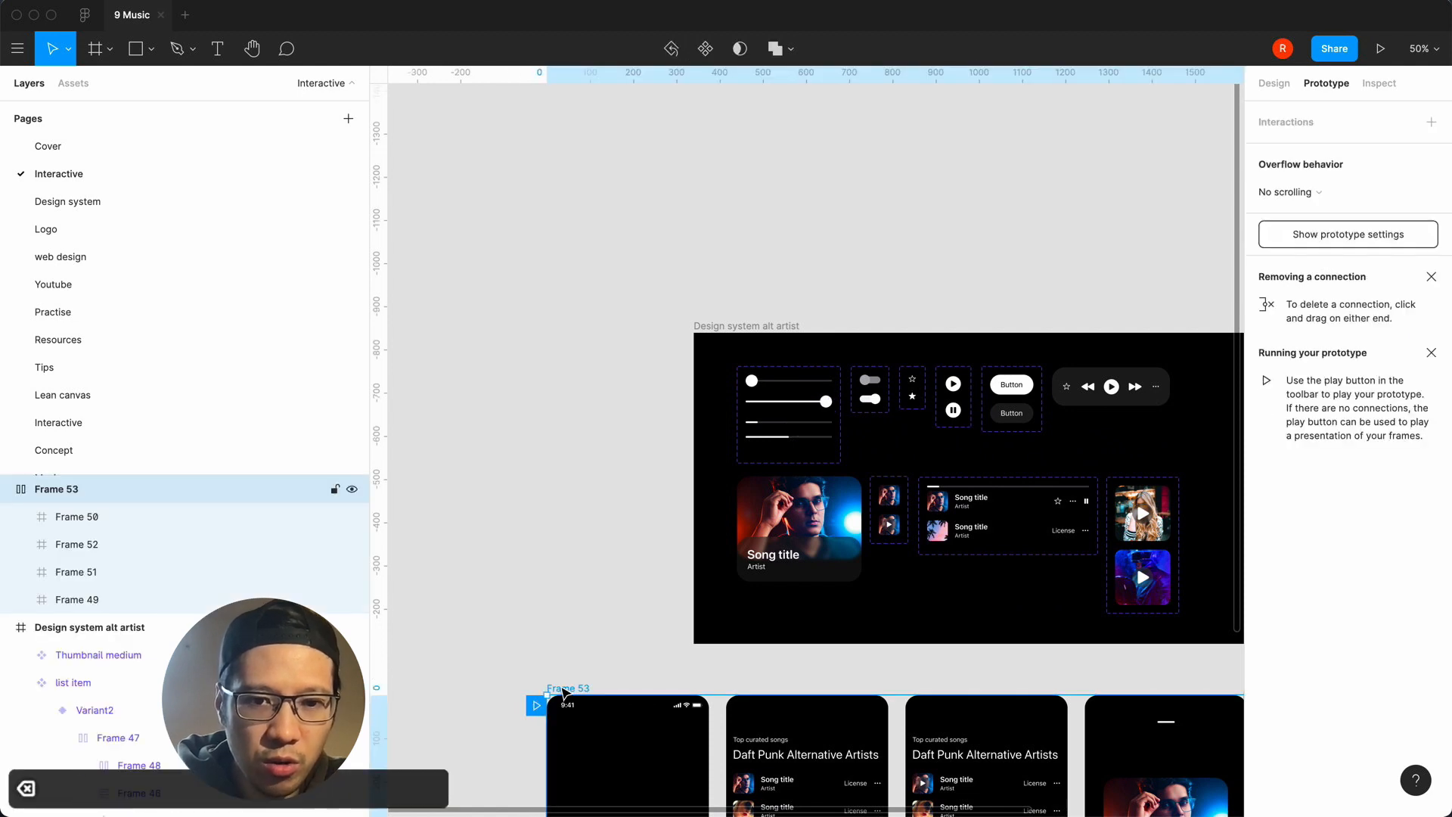
scroll(553, 648, "down", 2)
scroll(553, 648, "down", 3)
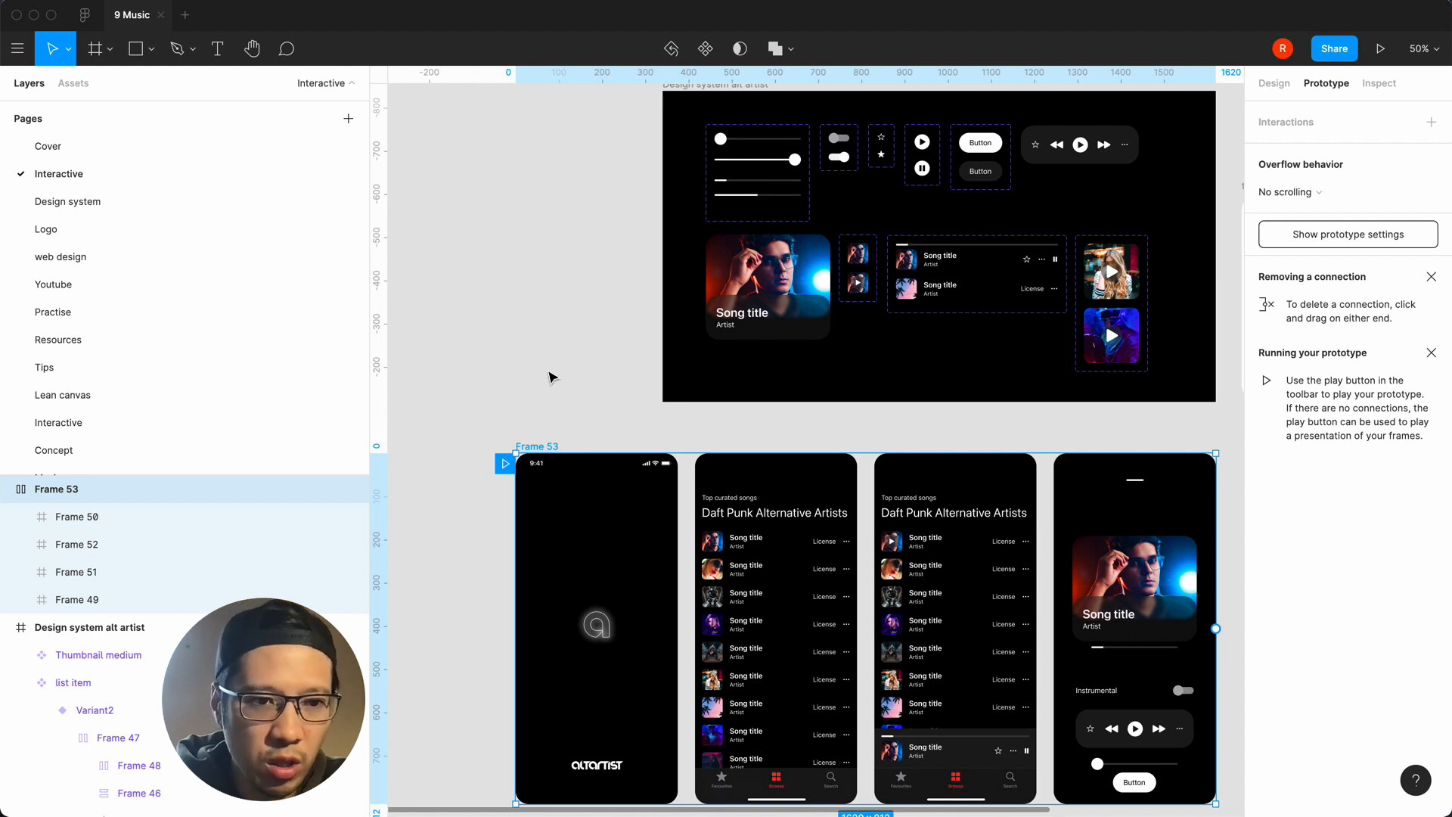
left_click(513, 388)
scroll(513, 387, "up", 10)
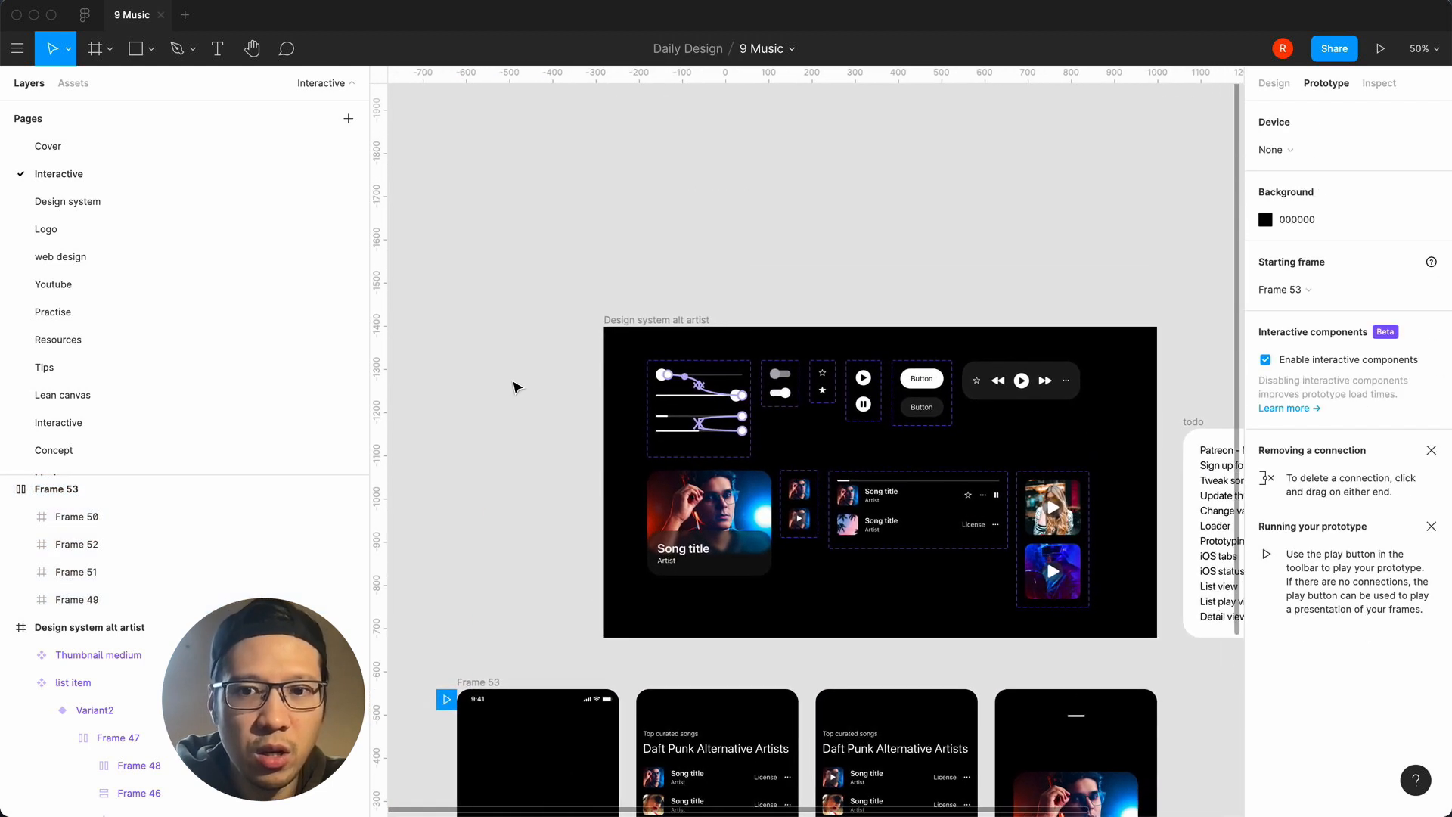
Add an iPhone 11 Pro / X frame, 375 × 812, and place it clear of the design system frame on its left side.
key("f")
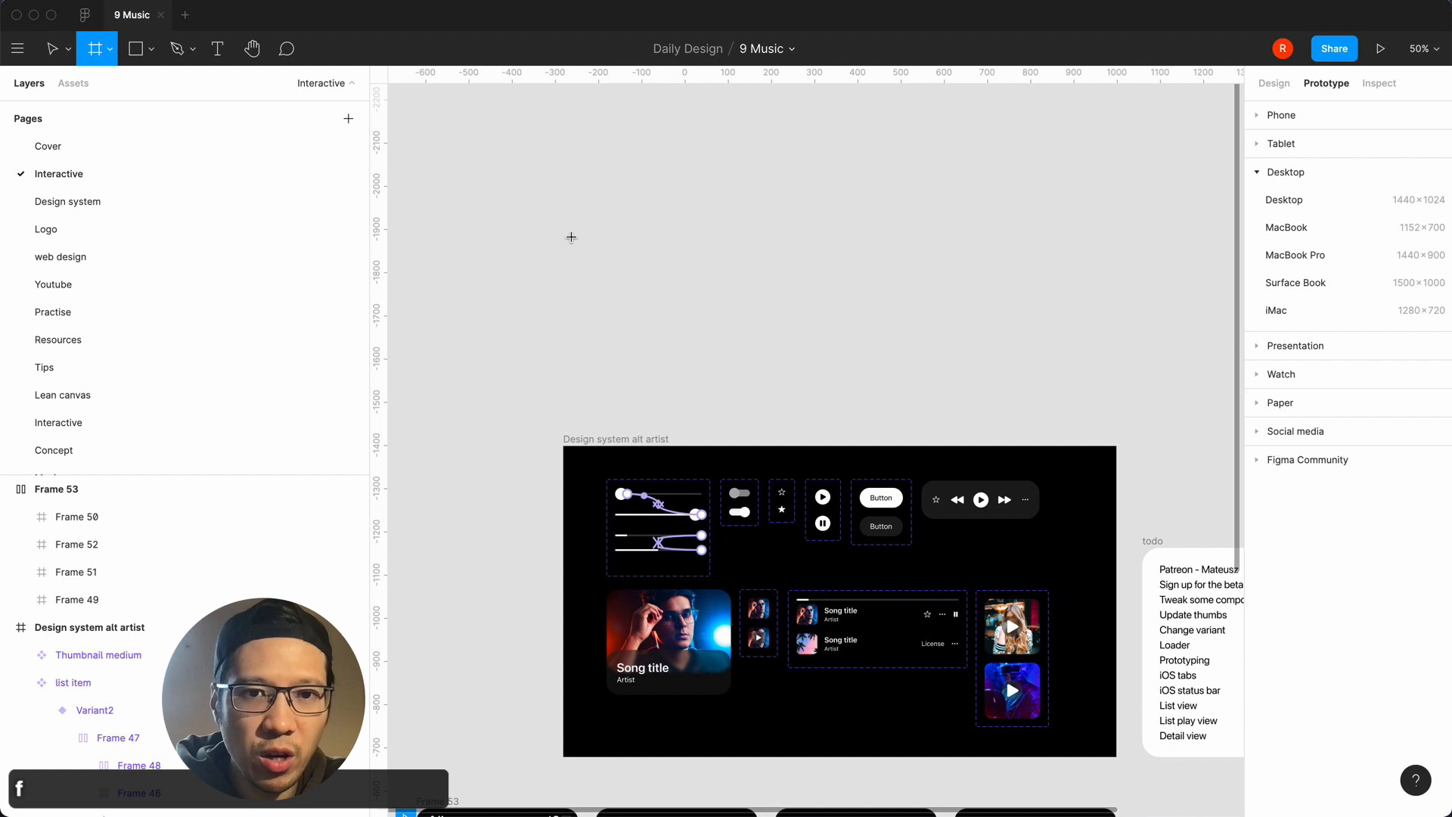
left_click(571, 237)
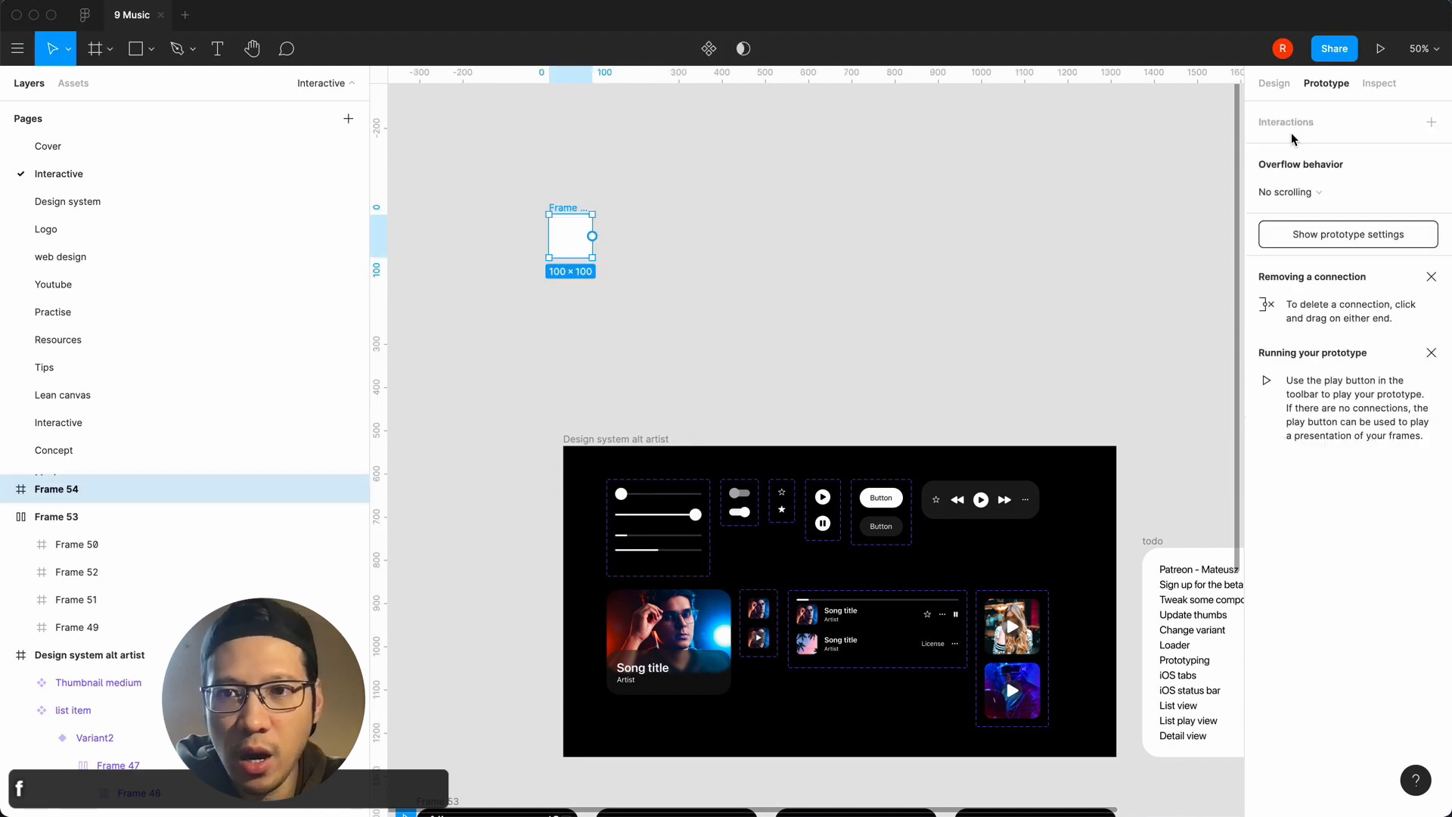
left_click(1274, 84)
left_click(1295, 154)
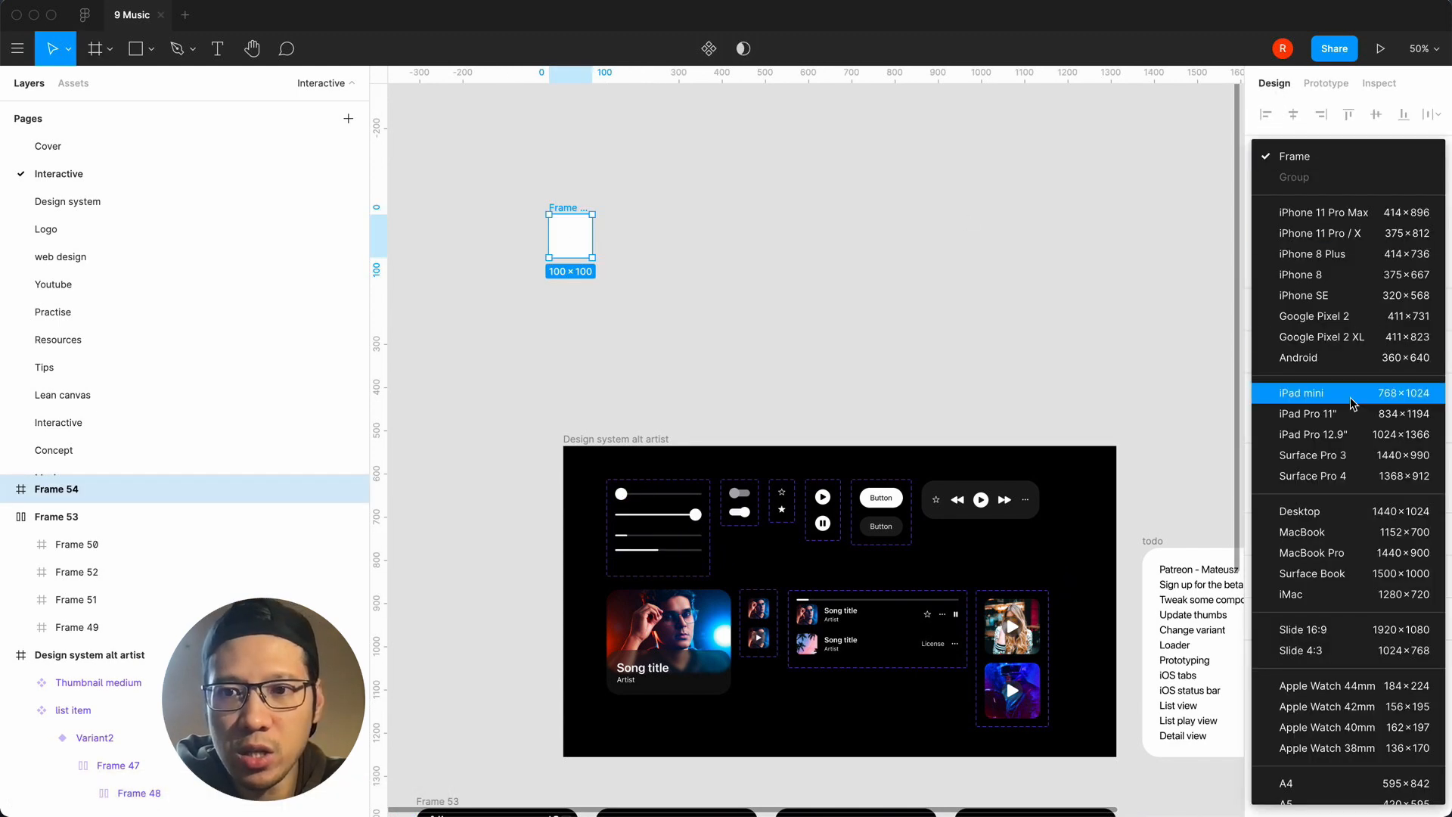
left_click(1324, 233)
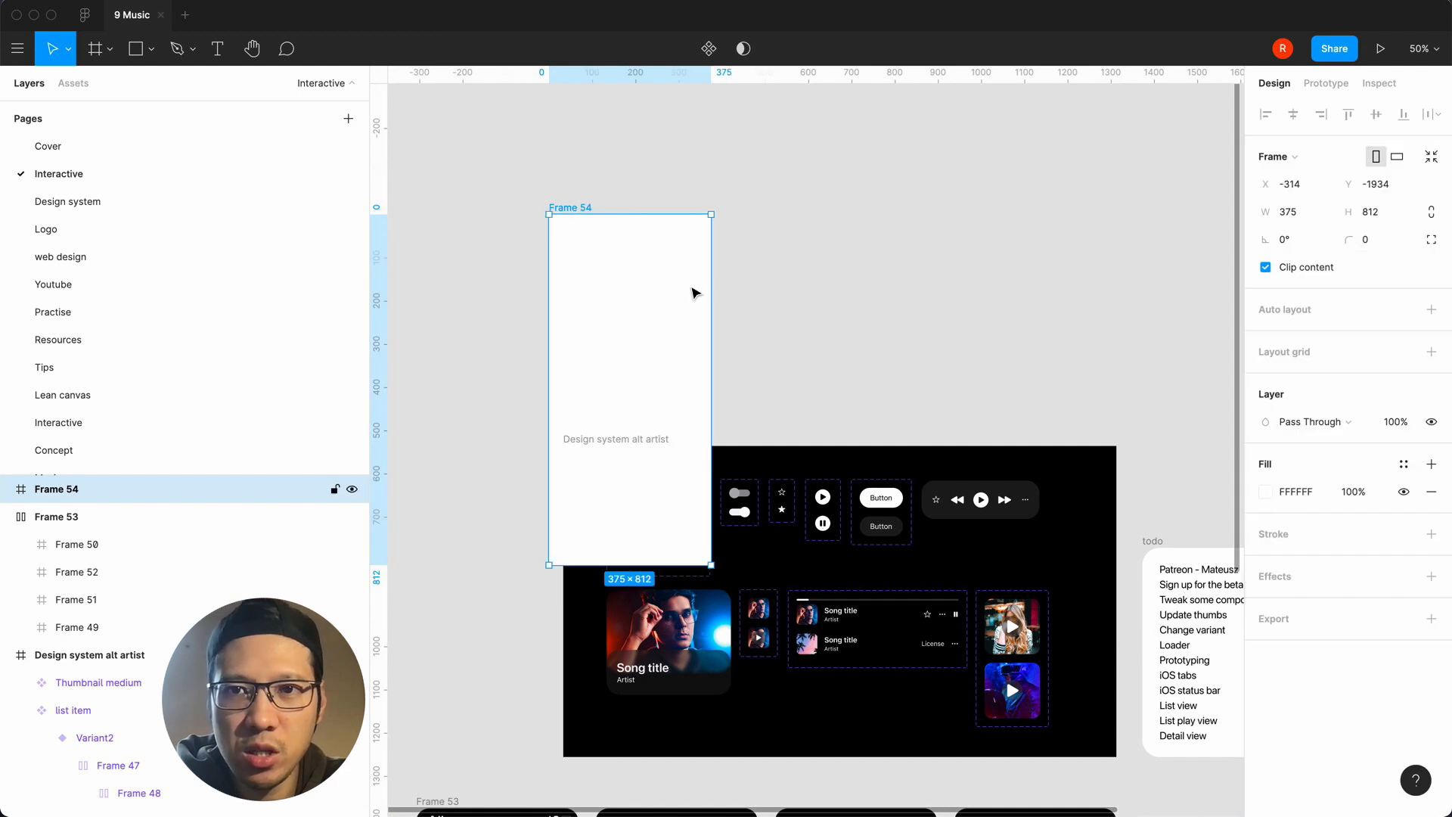
left_click_drag(648, 315, 492, 360)
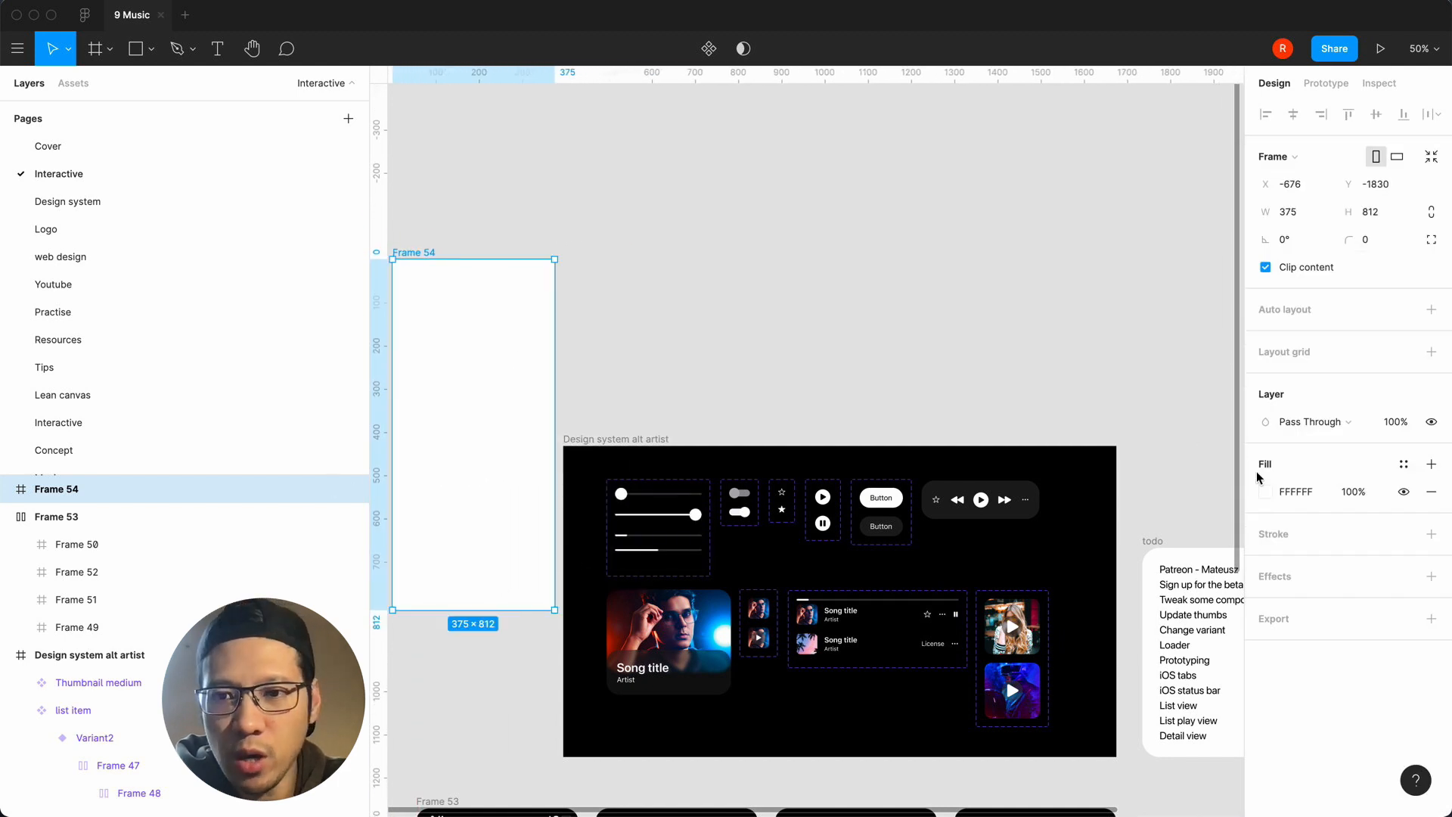
Set the new phone frame's fill to black, 000000, using the (Variants) iOS & iPadOS 14 UI Kit colors.
left_click(1265, 491)
left_click(1104, 705)
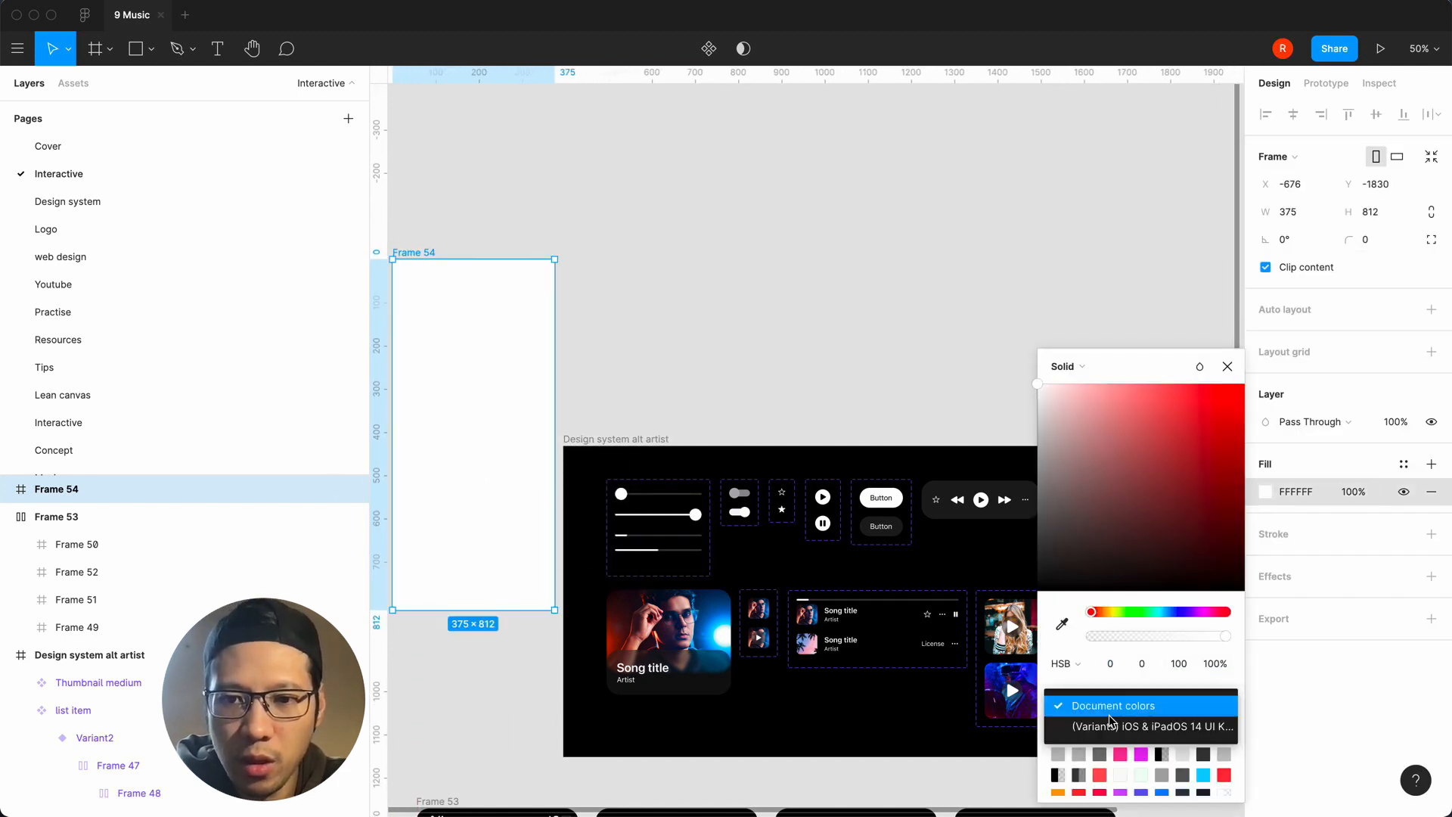
left_click(1111, 725)
scroll(1112, 728, "down", 1)
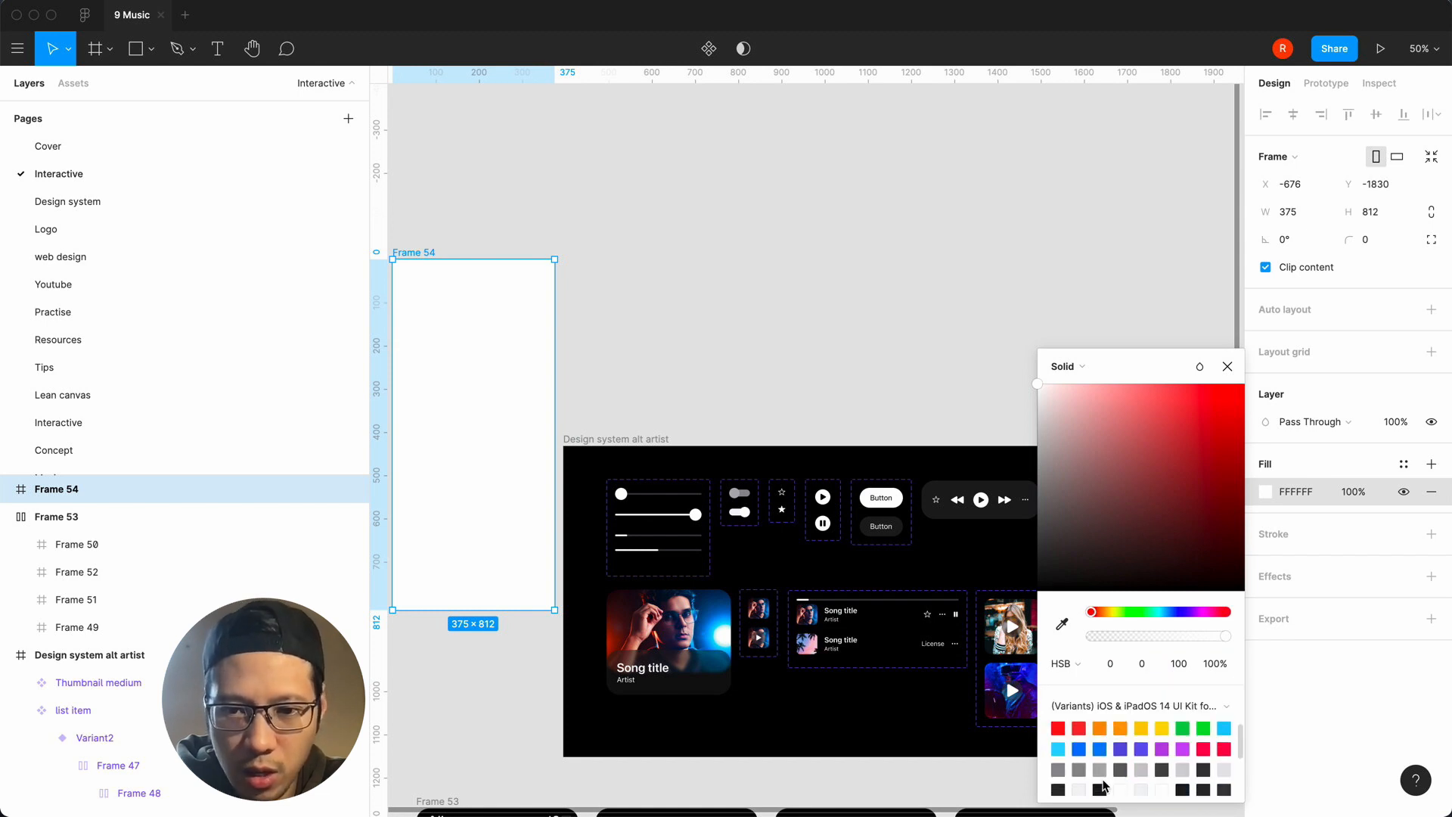
scroll(1108, 780, "down", 3)
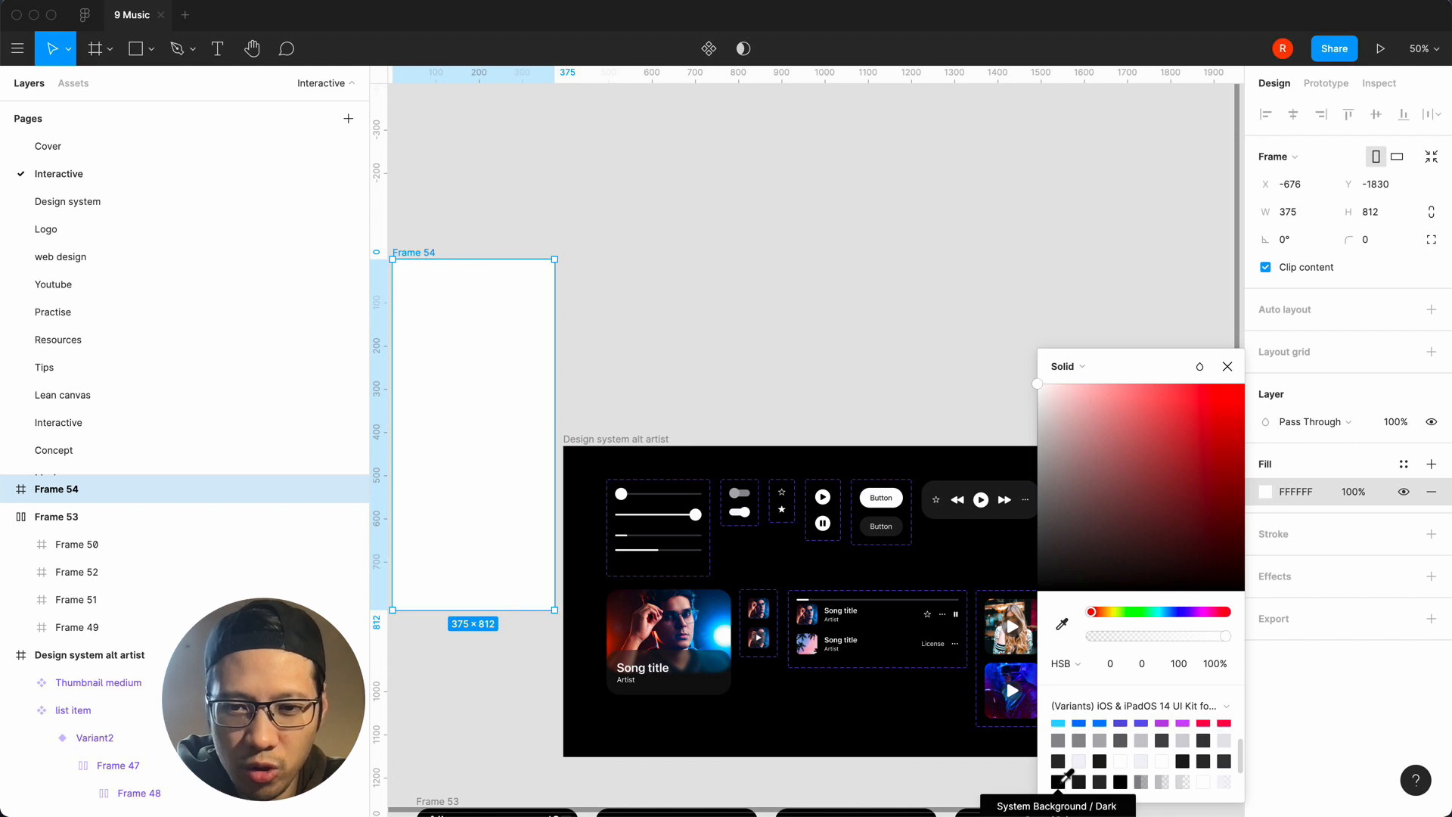
scroll(1067, 776, "down", 2)
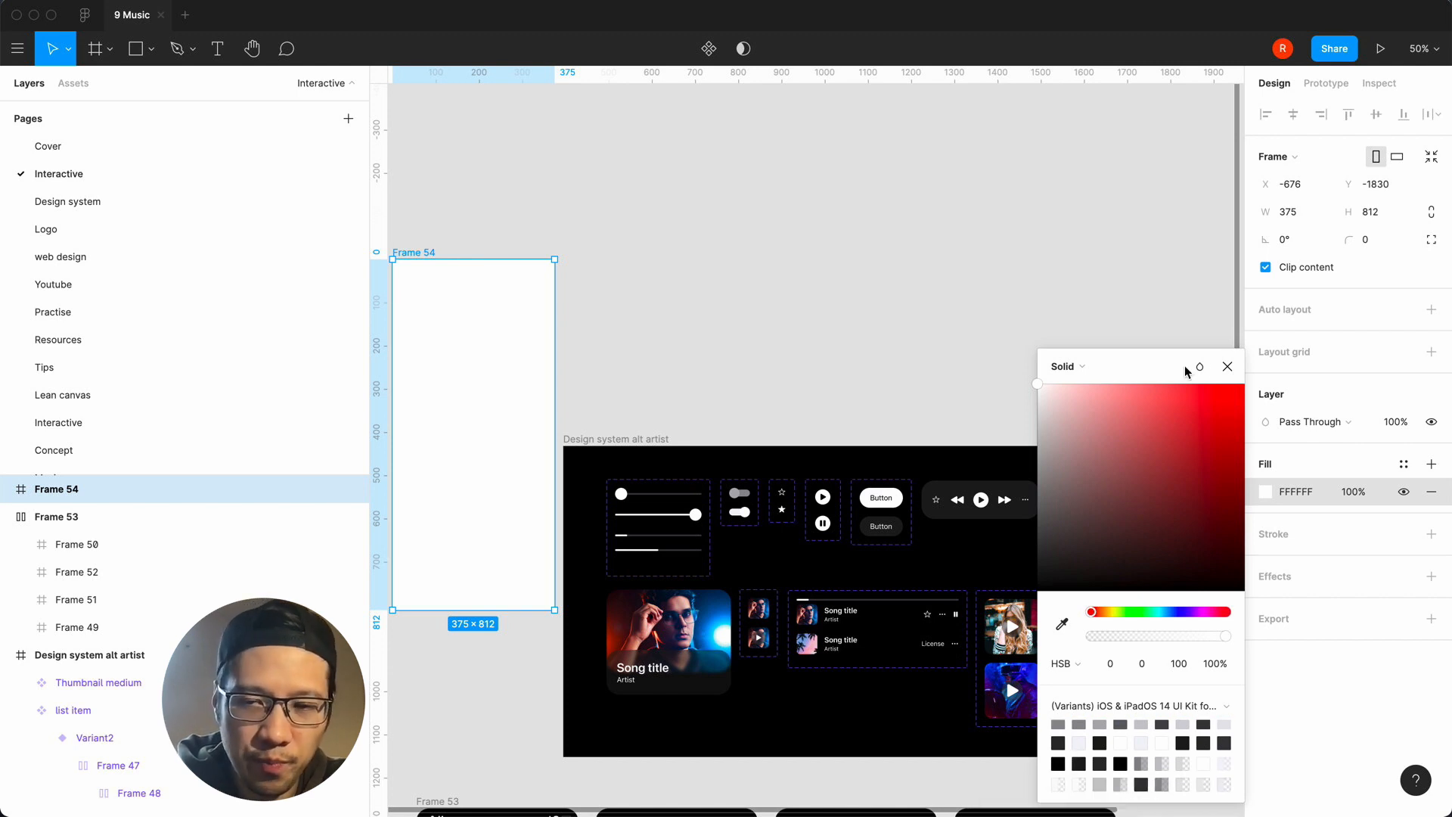
left_click(1227, 367)
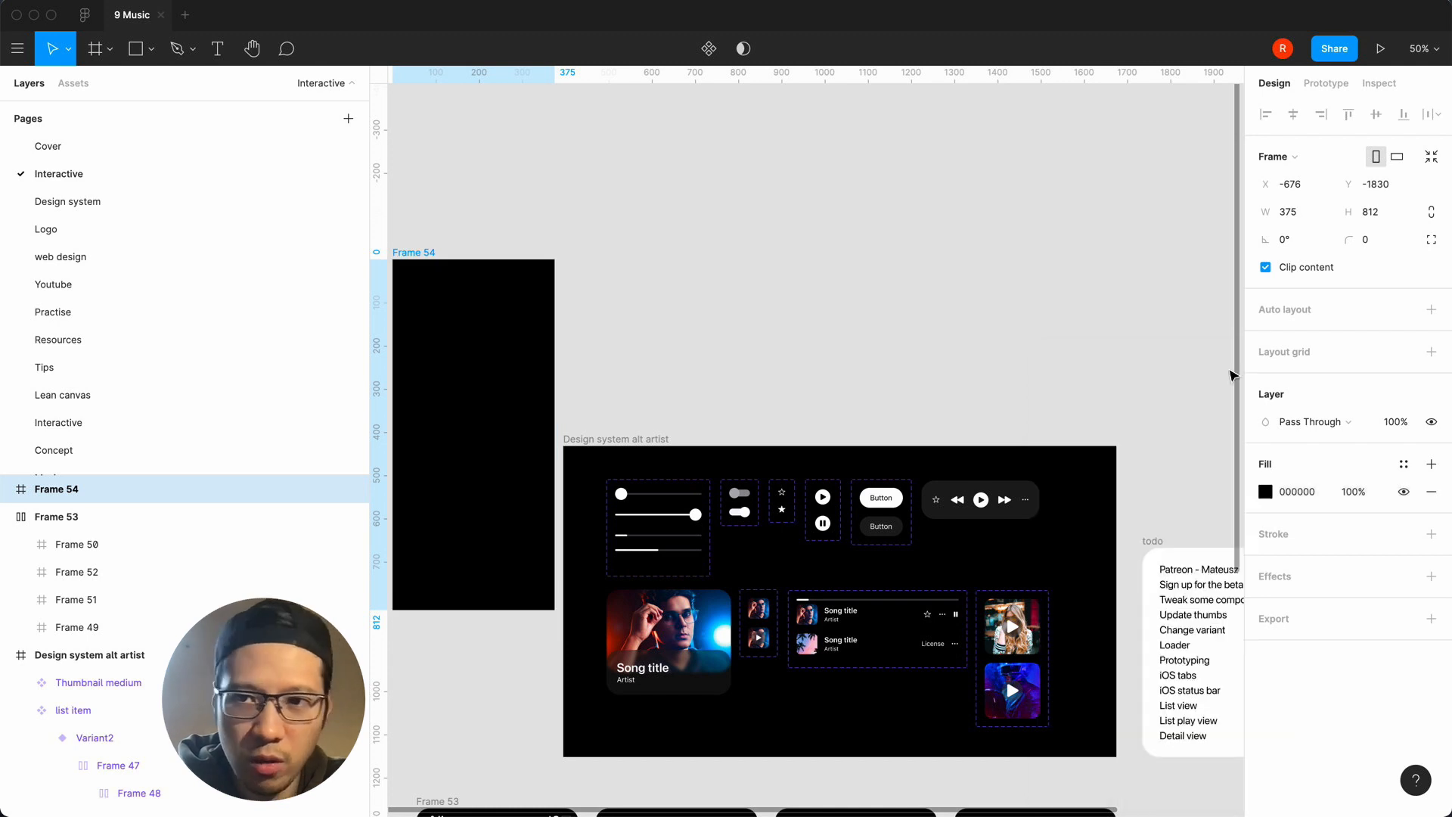
Set the phone frame's corner radius to 30.
left_click(1377, 243)
type("30")
key("Return")
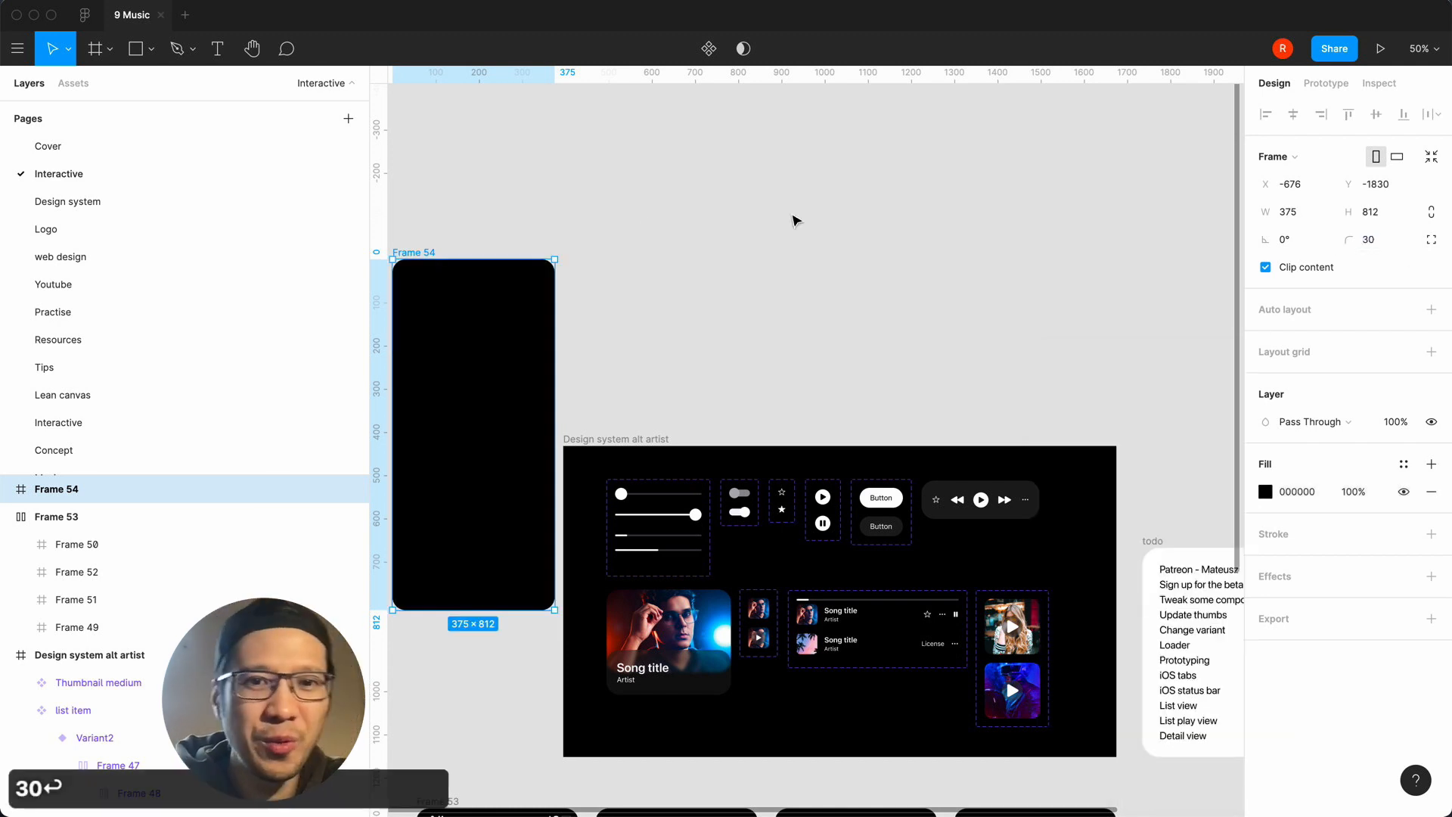
Move the black phone frame down so it sits directly beside the design system frame, at about Y -1490.
left_click(648, 224)
left_click_drag(466, 343, 463, 490)
left_click(625, 329)
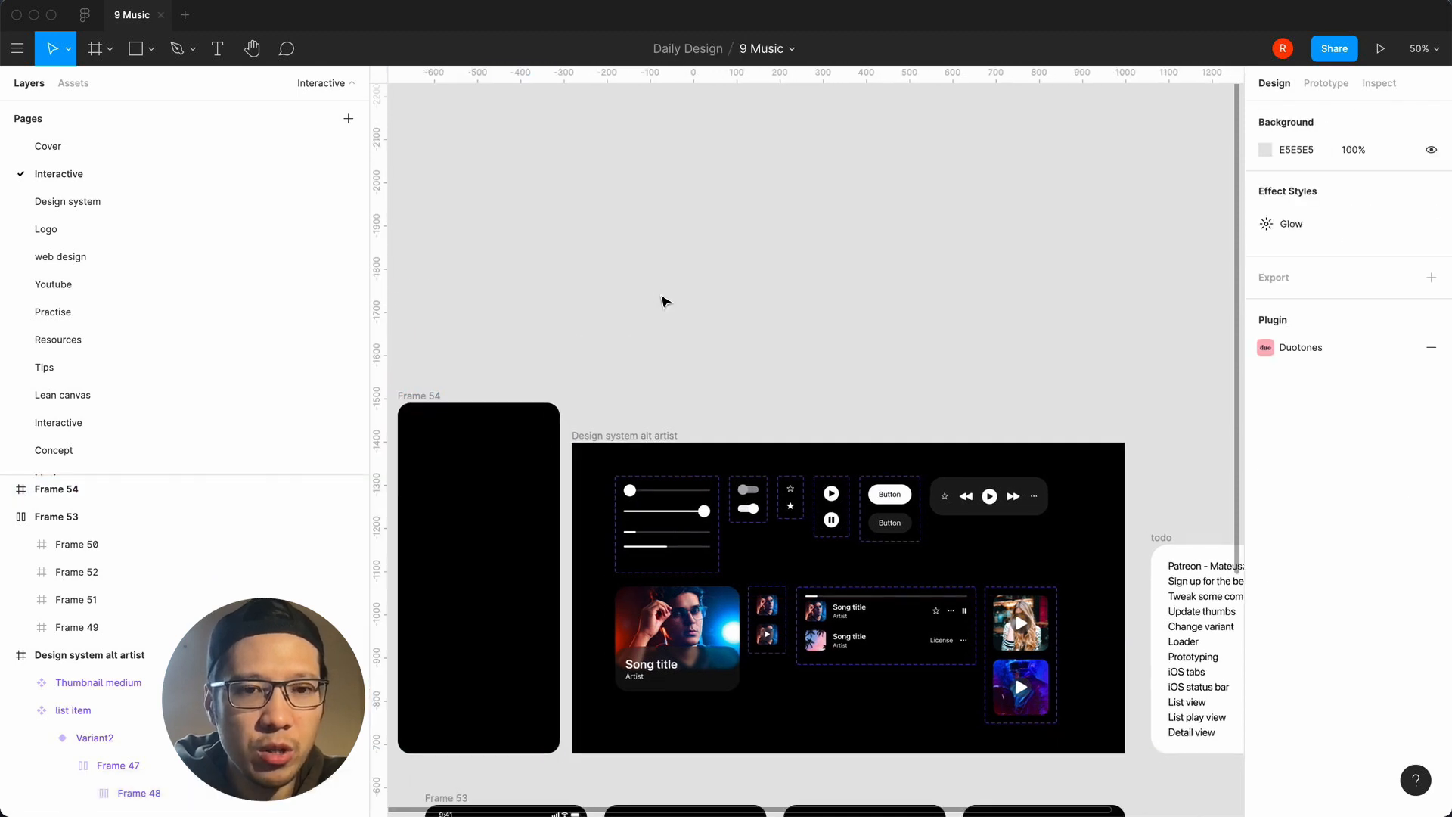
scroll(635, 341, "left", 5)
left_click(616, 388)
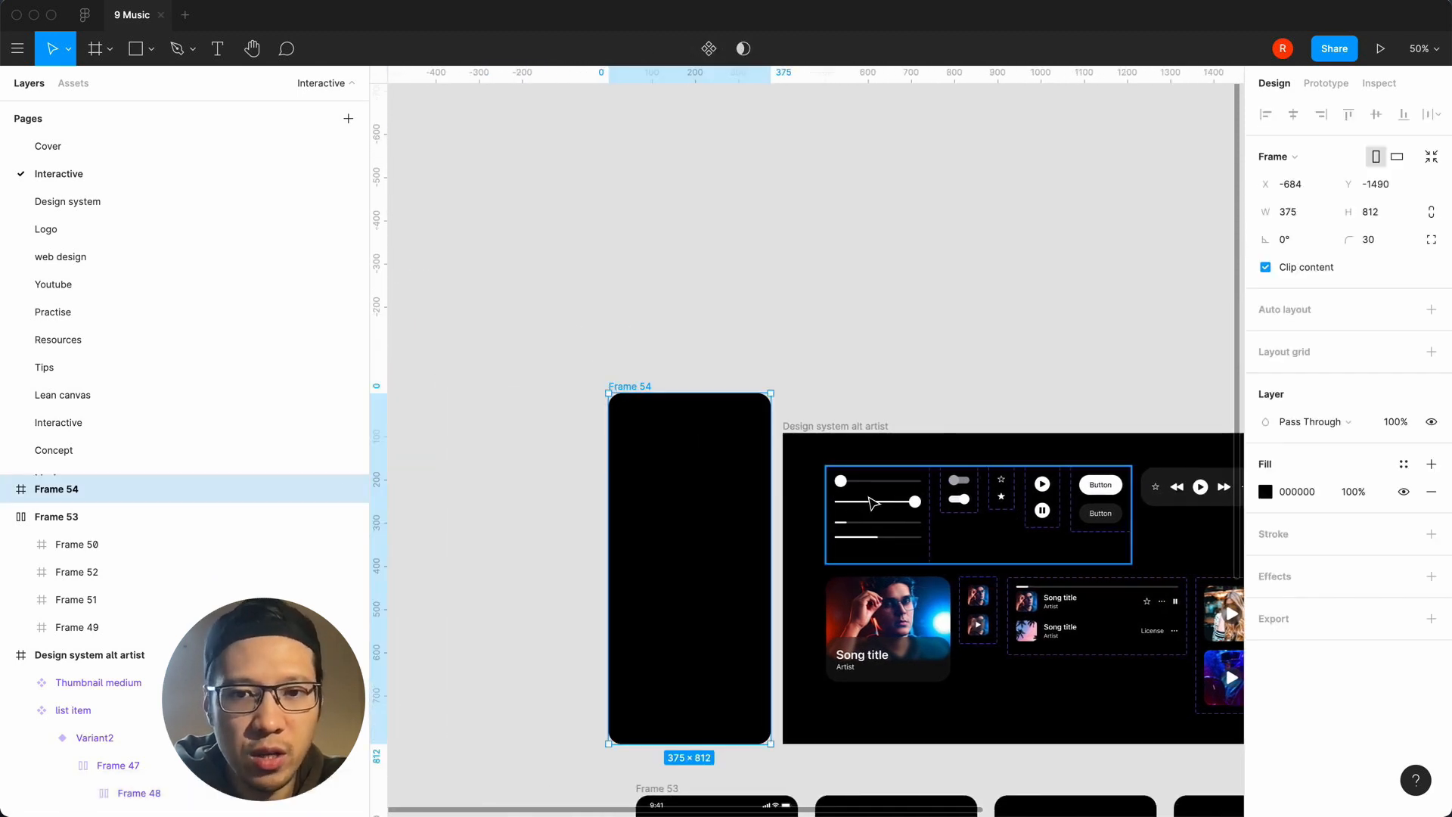
left_click(822, 270)
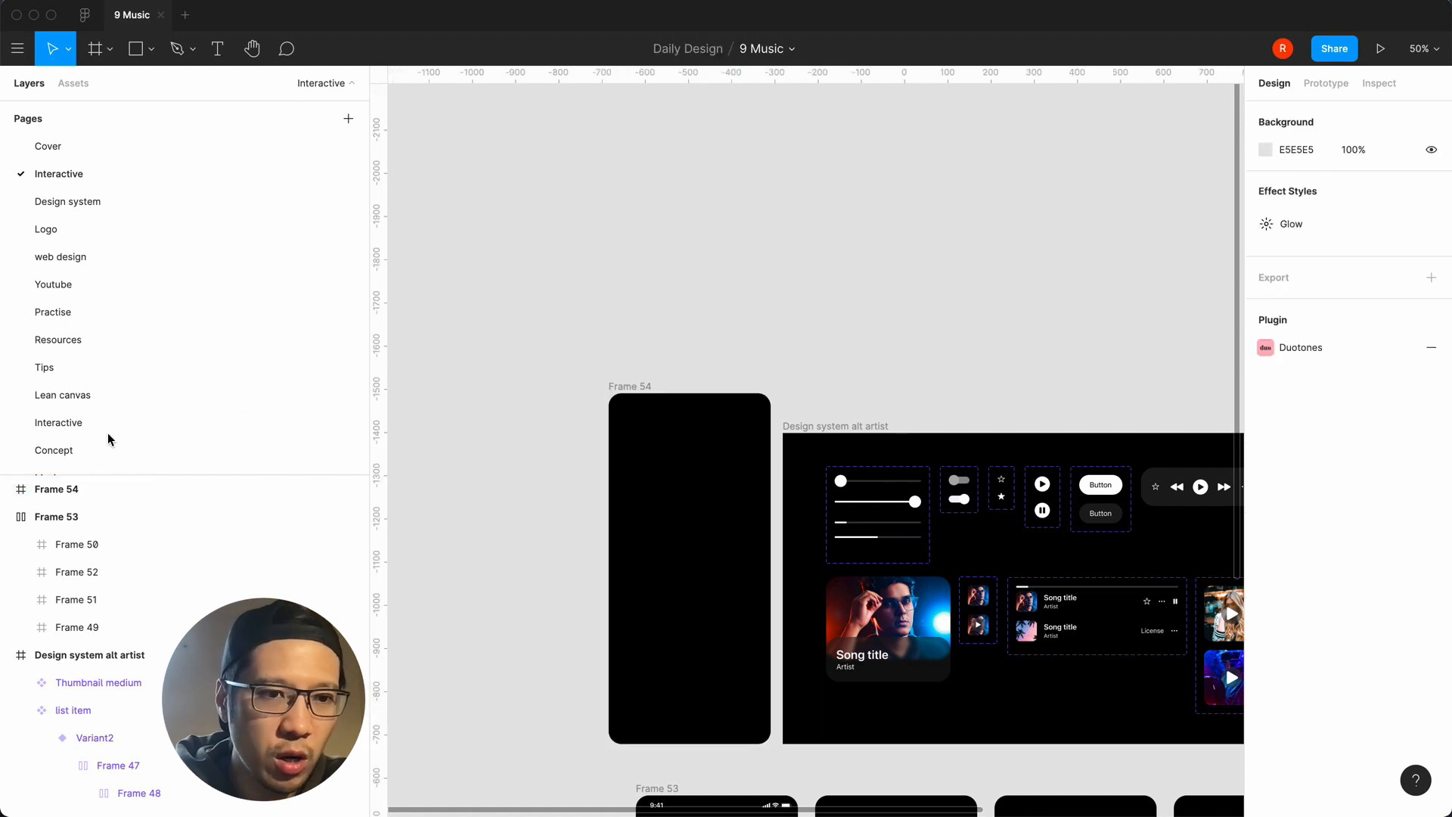
Place a Slider component instance in the upper part of the empty phone frame and center it horizontally.
left_click(69, 84)
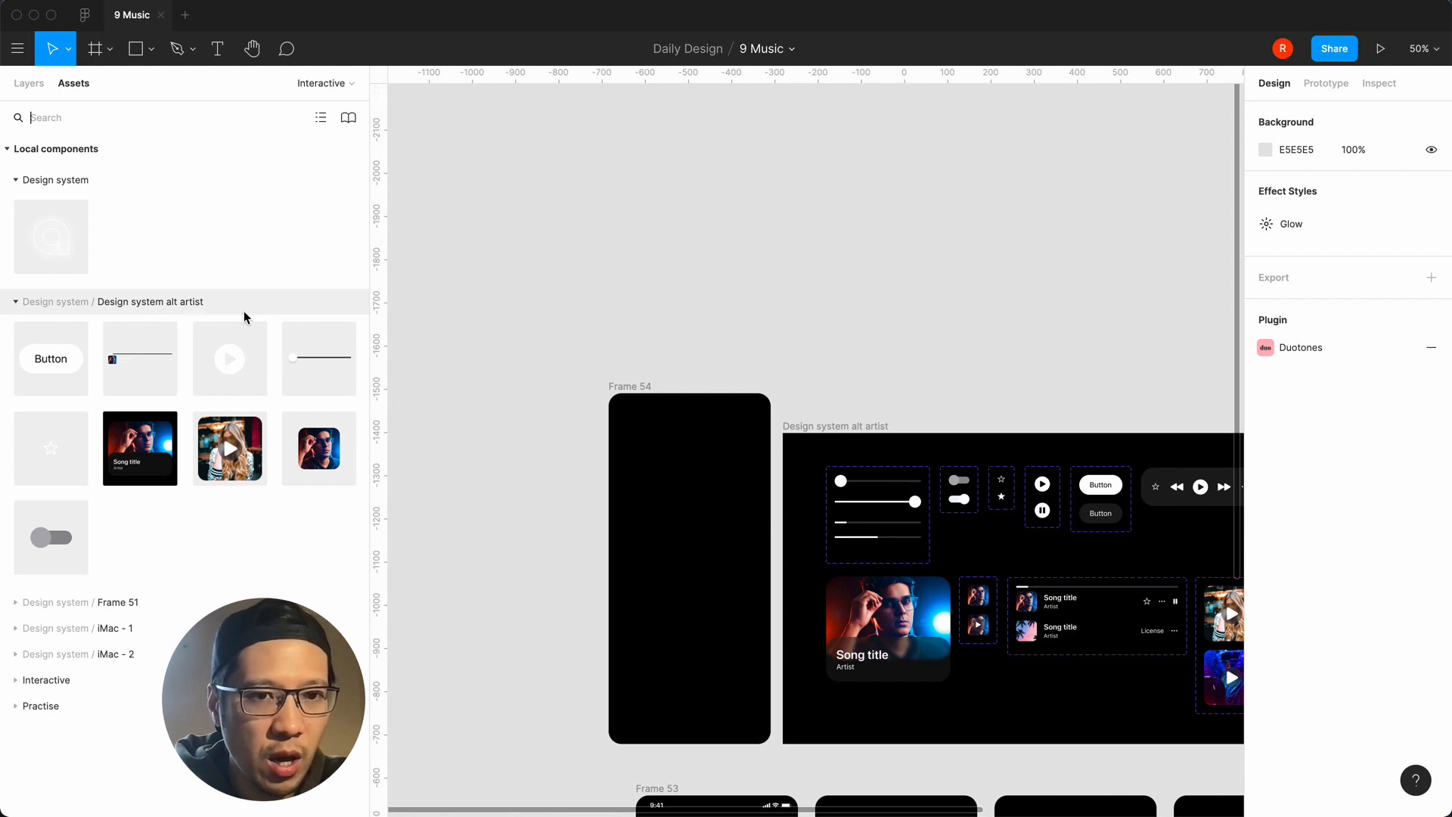
left_click_drag(472, 389, 697, 474)
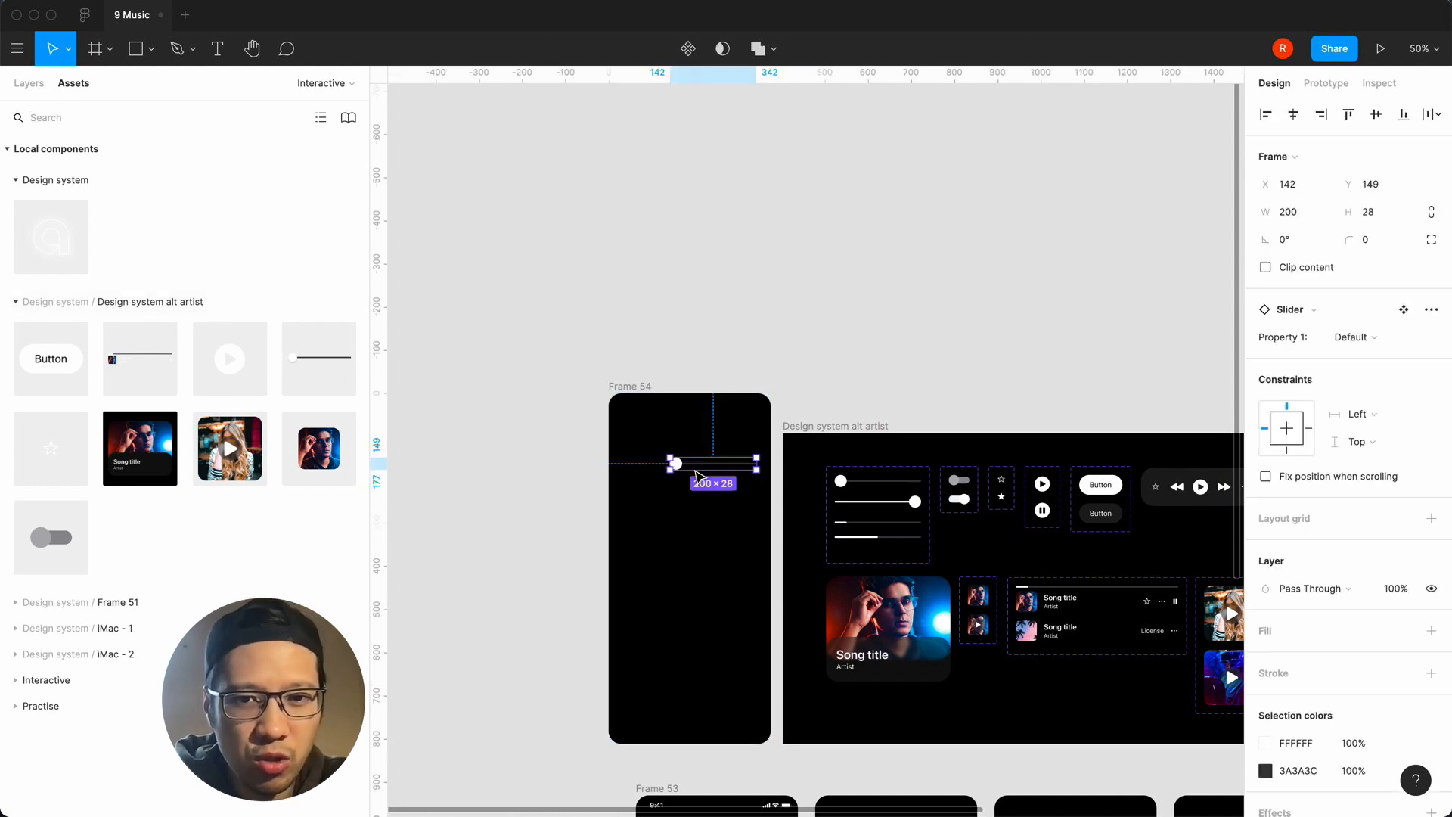
left_click(1293, 115)
left_click(1023, 247)
Cut Frame 53, the row of four app screens, from the Interactive page.
scroll(577, 567, "down", 3)
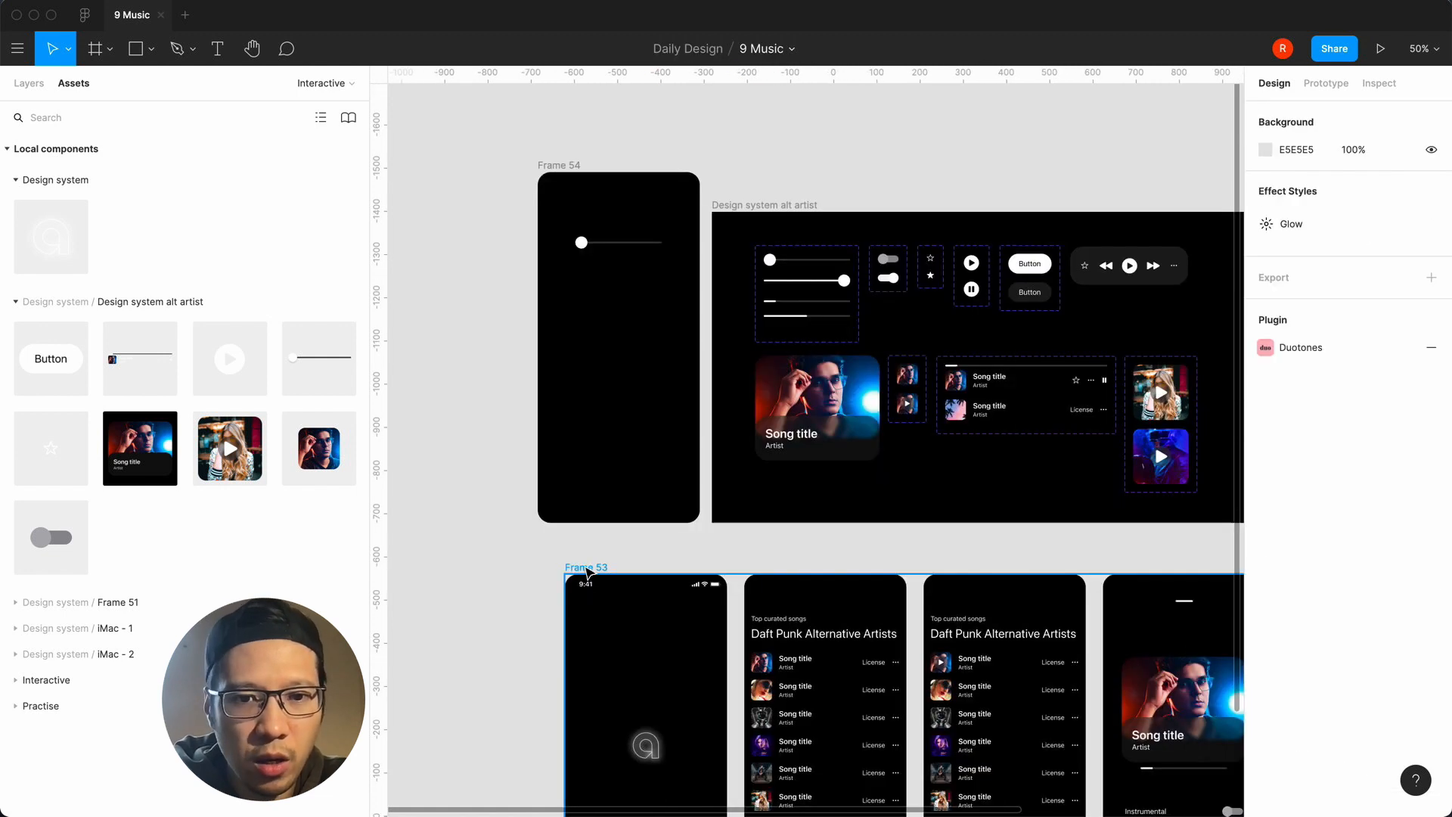
left_click(587, 571)
key("minus")
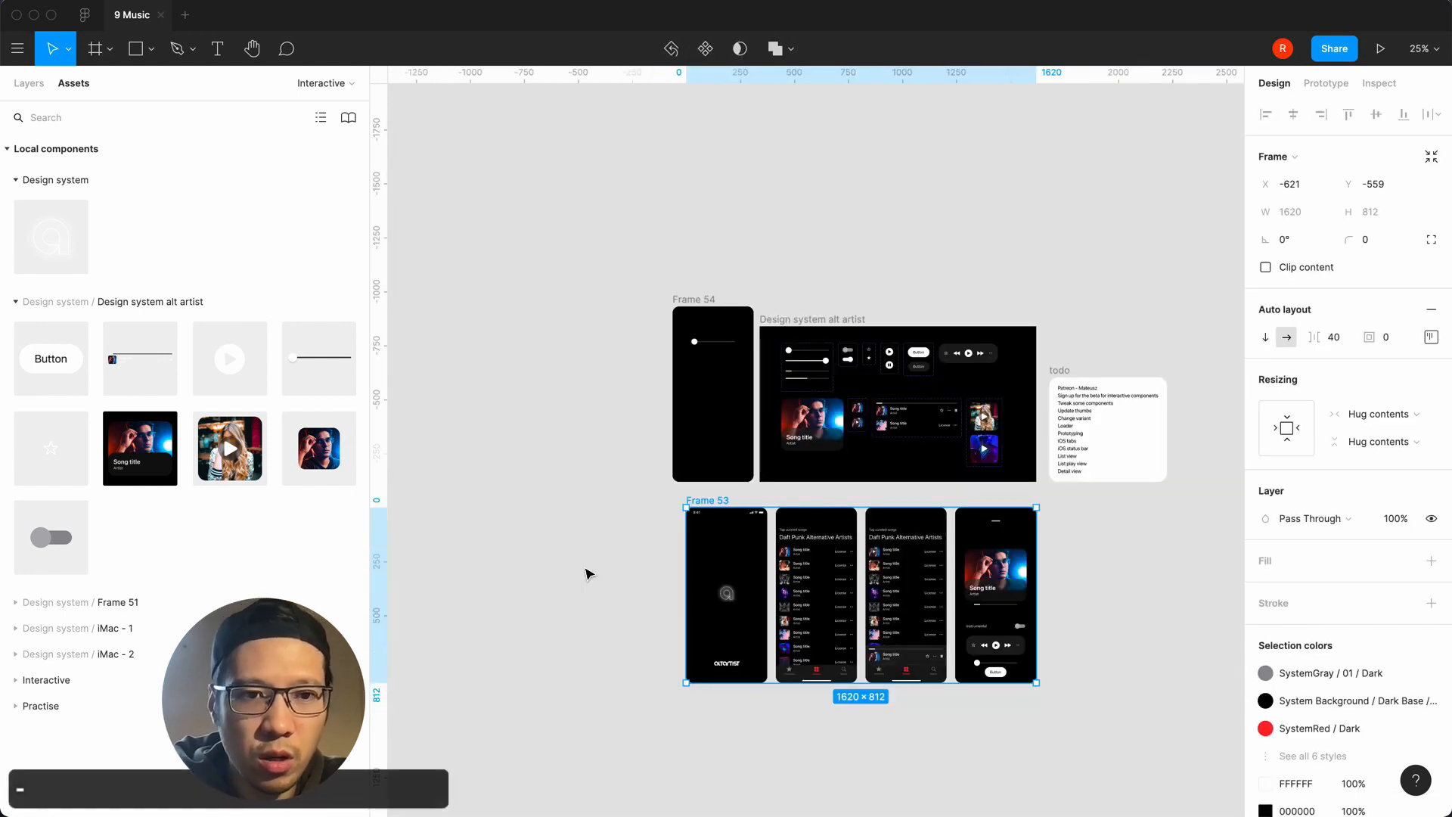
key("super+x")
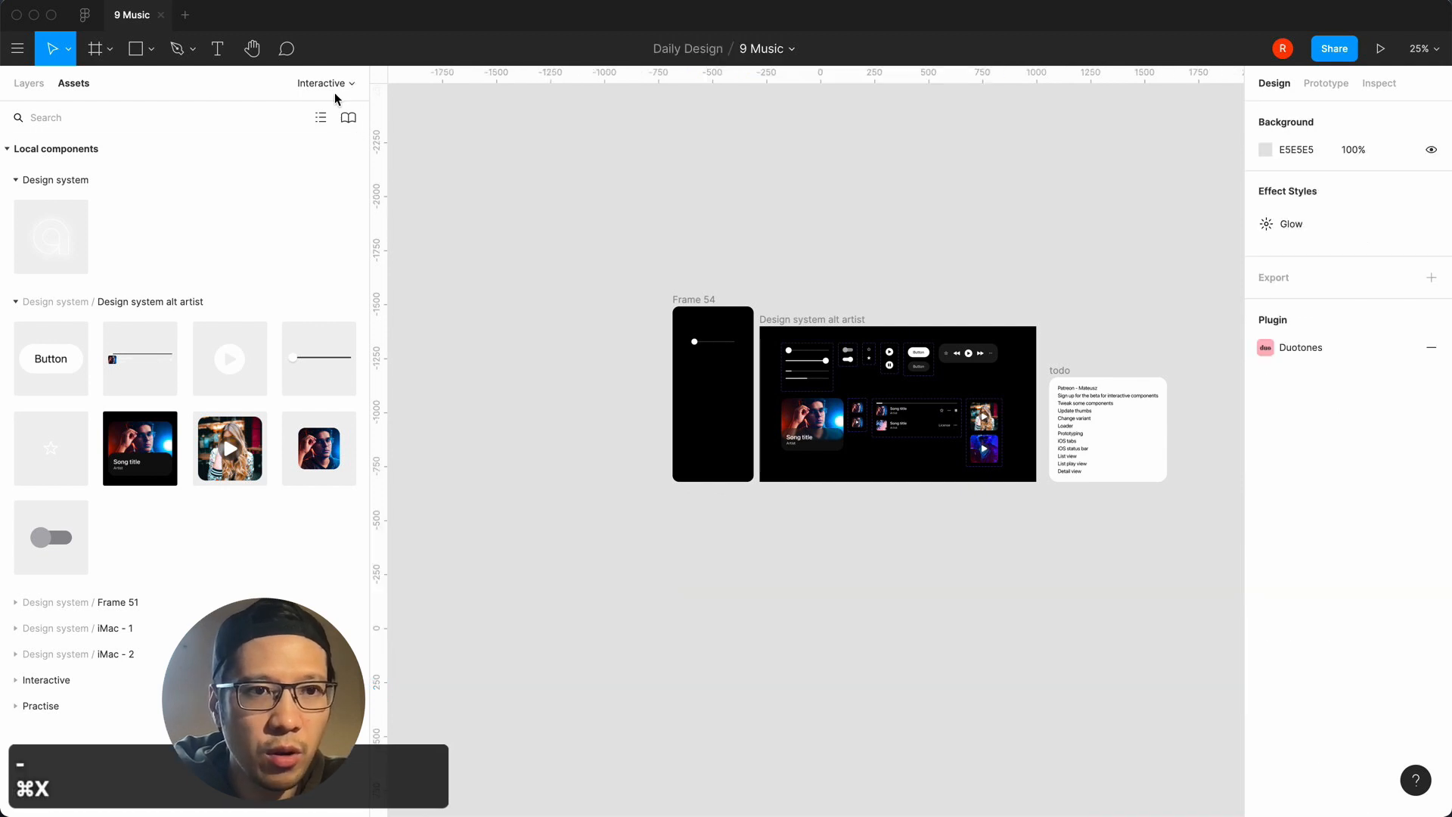
Add a new page named Demo and paste the row of four app screens onto it.
left_click(28, 84)
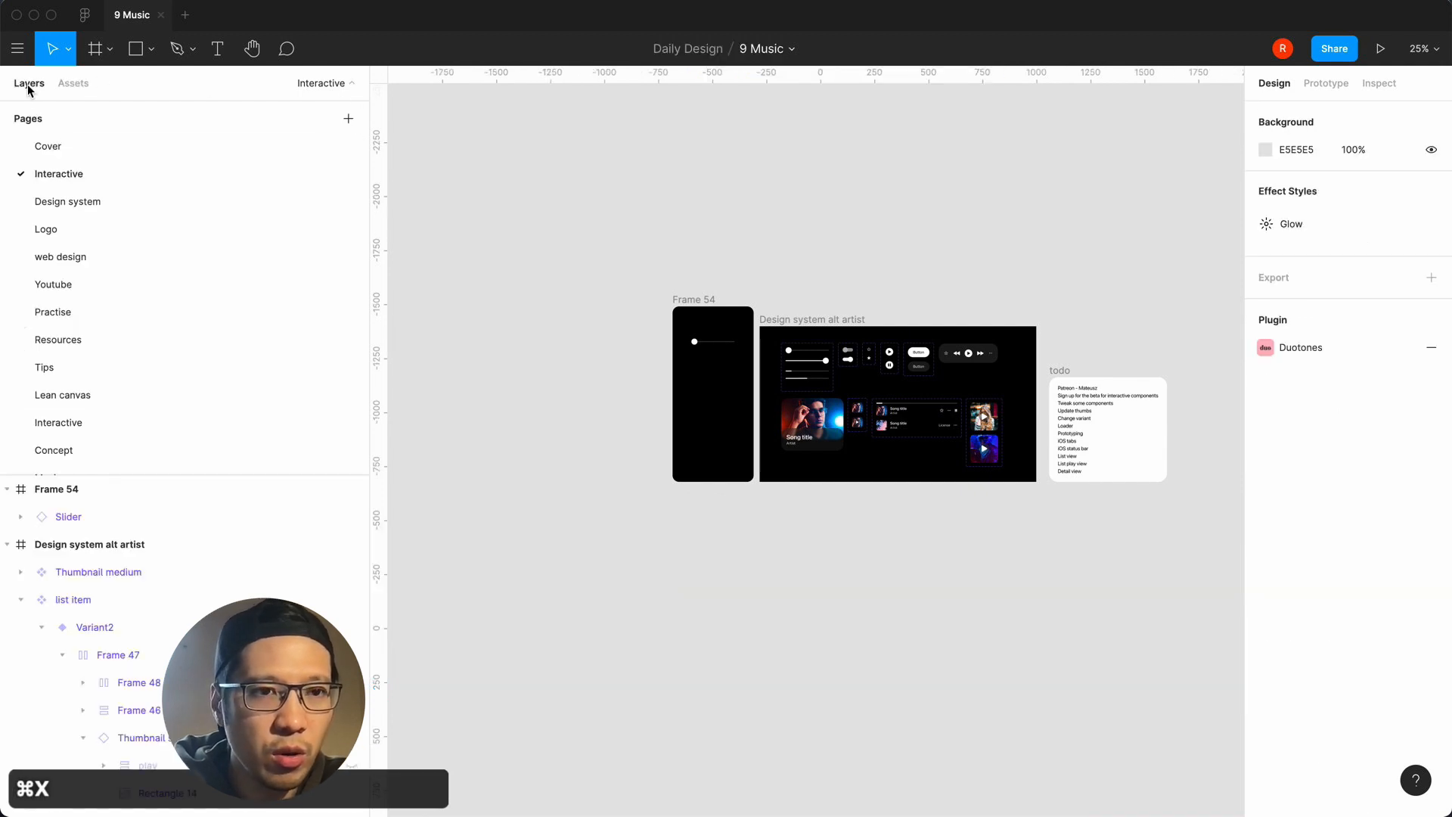
left_click(347, 119)
type("Demo")
key("Return")
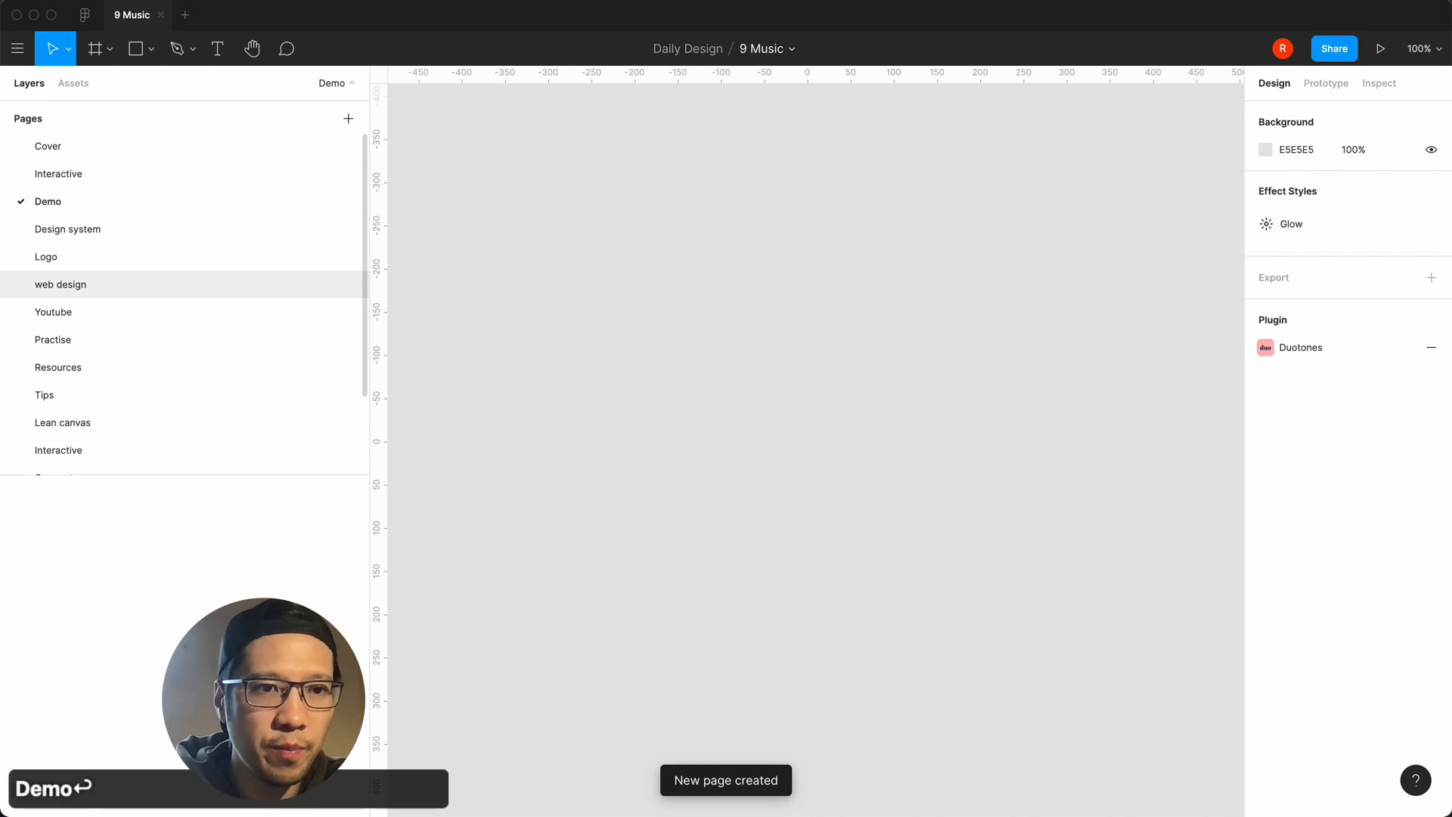
key("super+v")
left_click(645, 207)
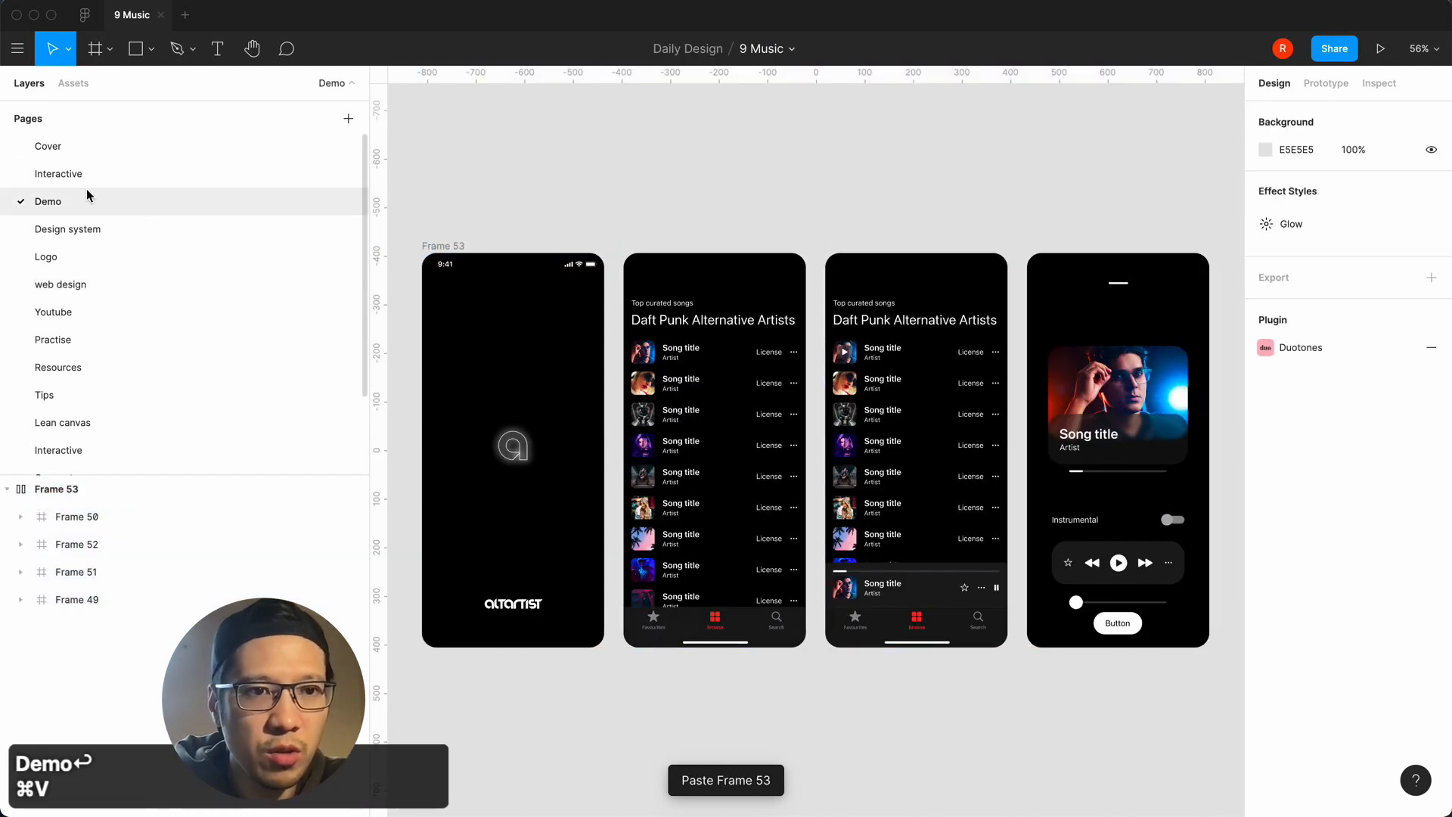
Return to the Interactive page, preview Frame 54 as a prototype to test its slider, and close the preview.
left_click(66, 175)
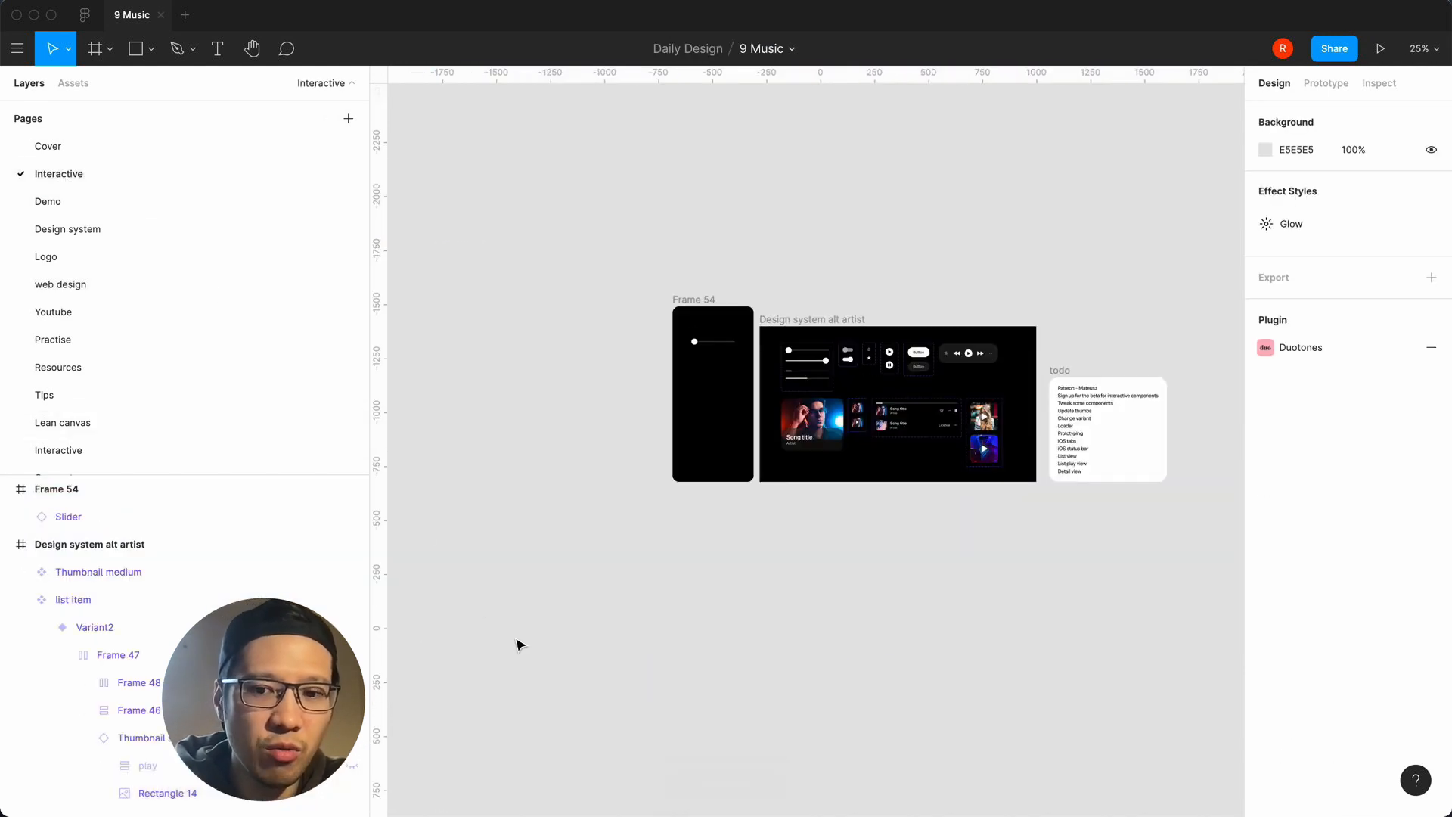
key("equal")
left_click(575, 165)
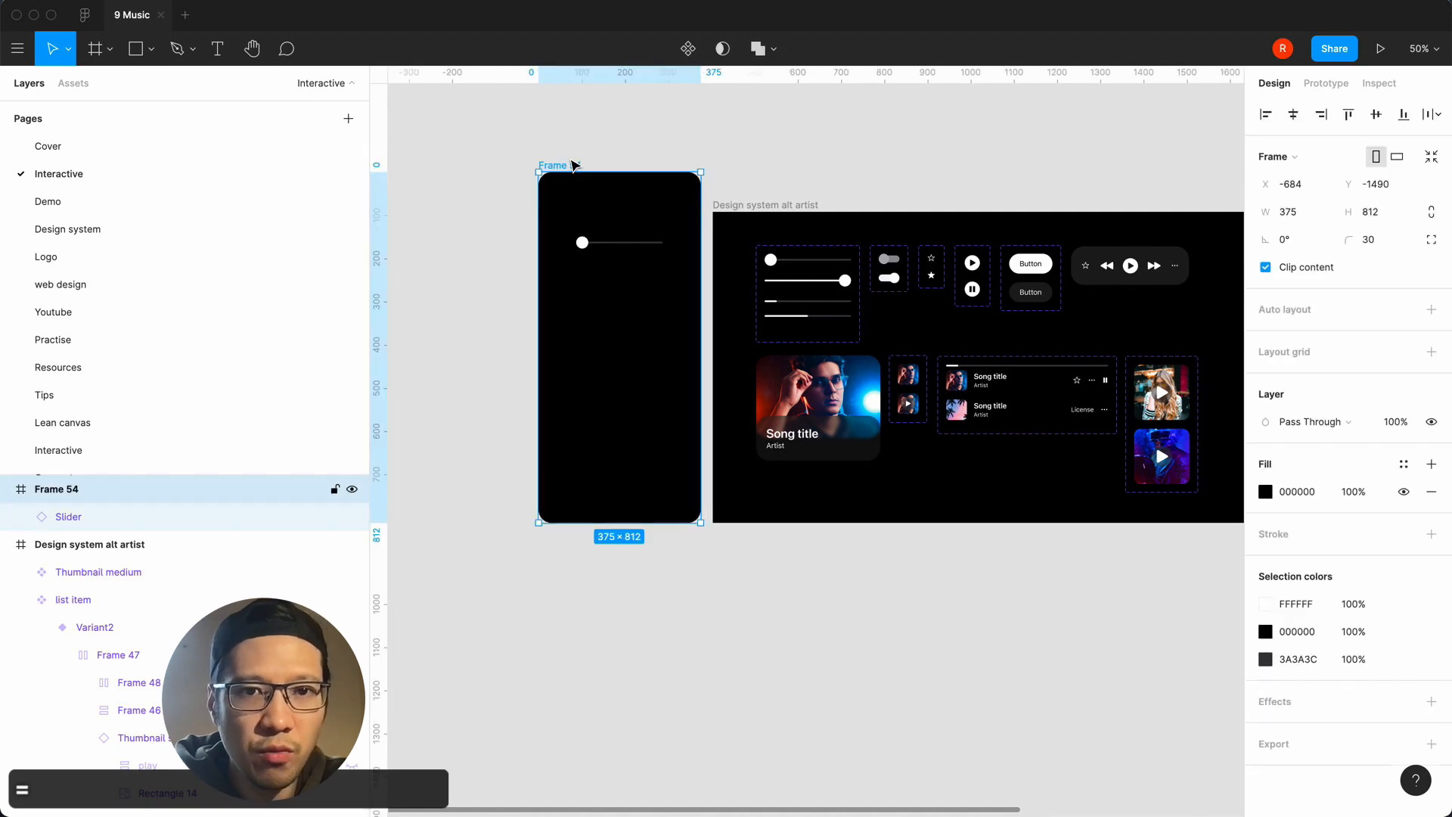
left_click(1381, 50)
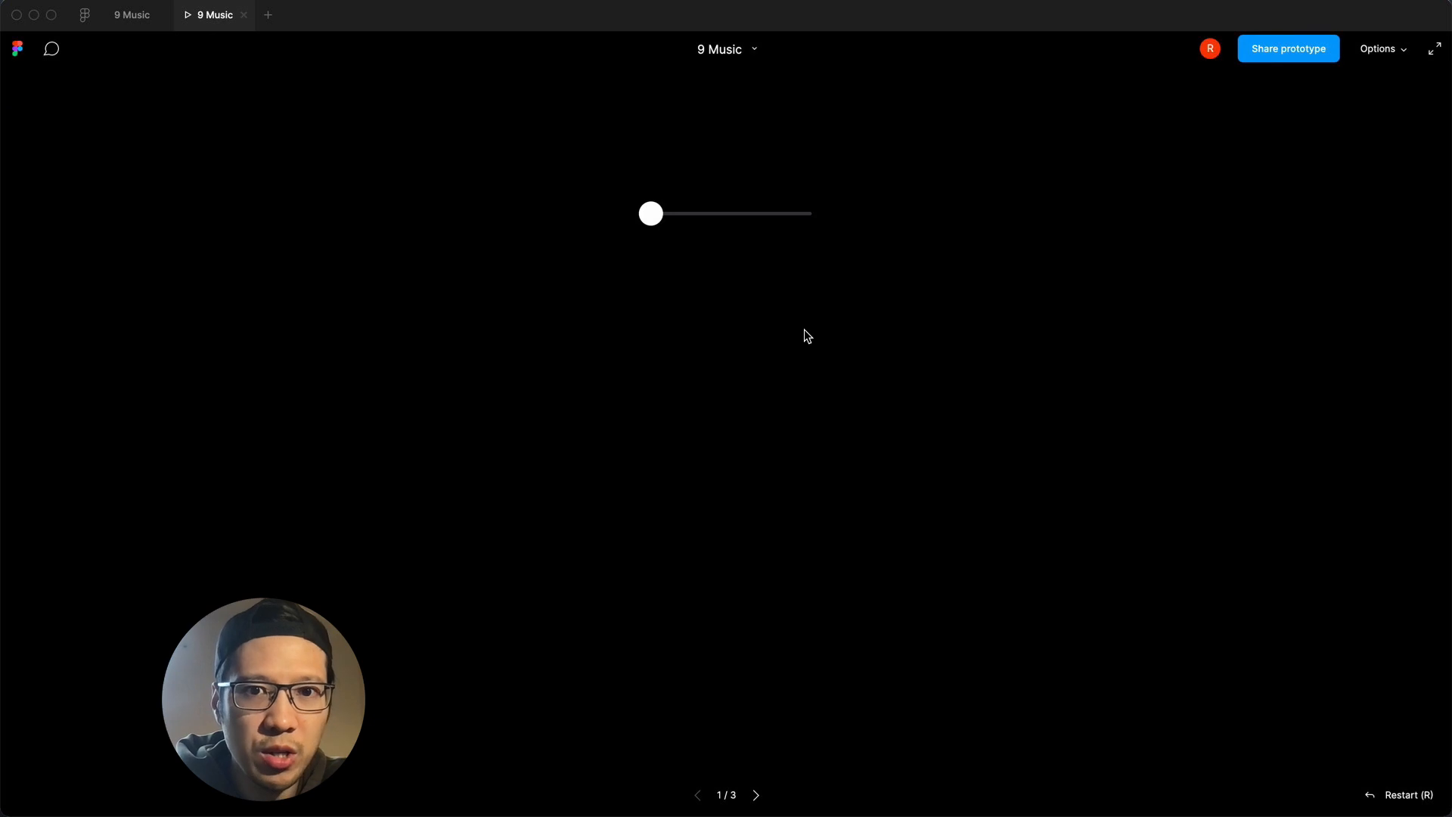
left_click_drag(695, 215, 573, 233)
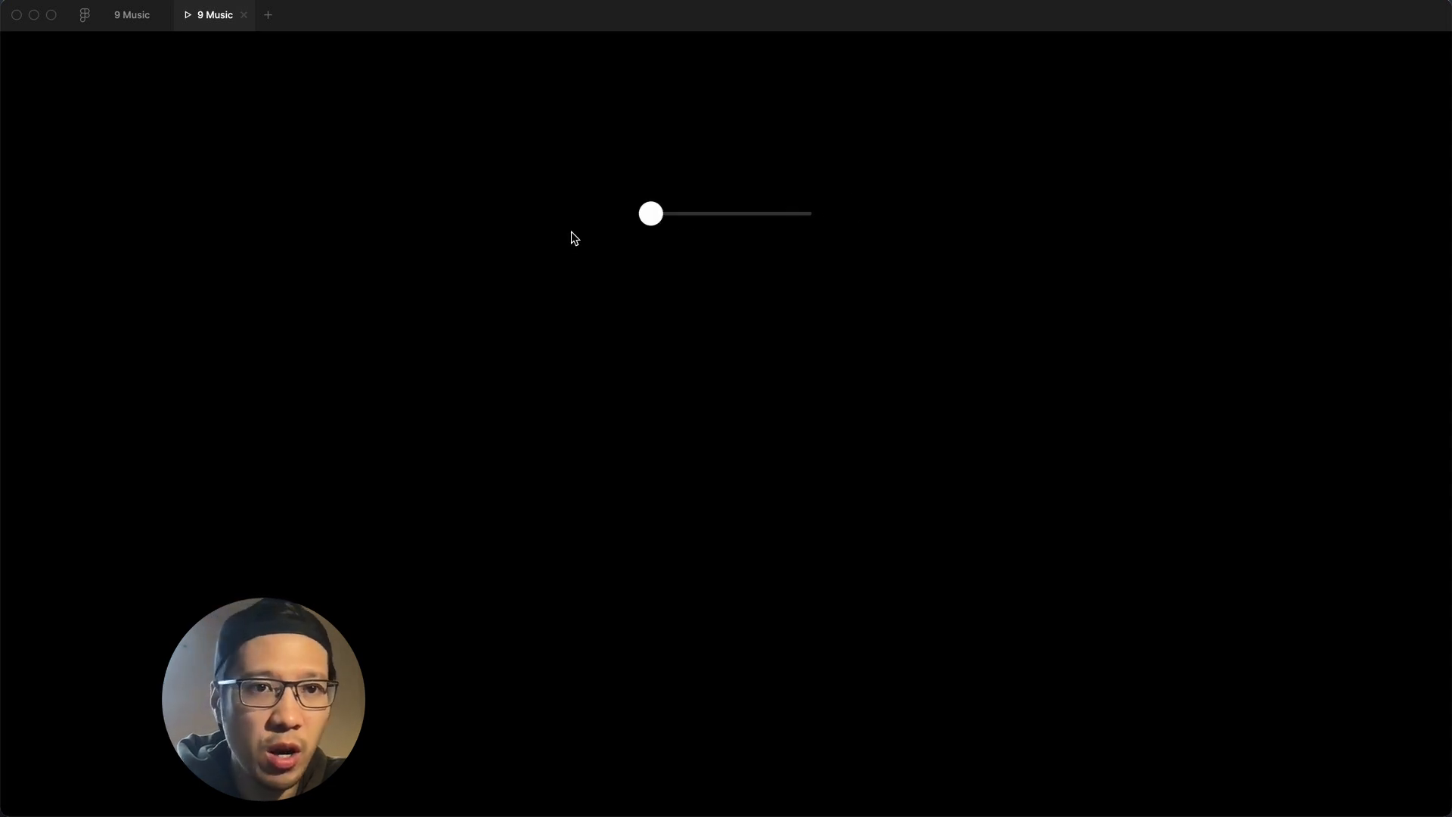
left_click(243, 15)
left_click(470, 323)
Place a second Slider instance below the first in Frame 54, at about Y 269, and center it horizontally.
scroll(469, 323, "up", 5)
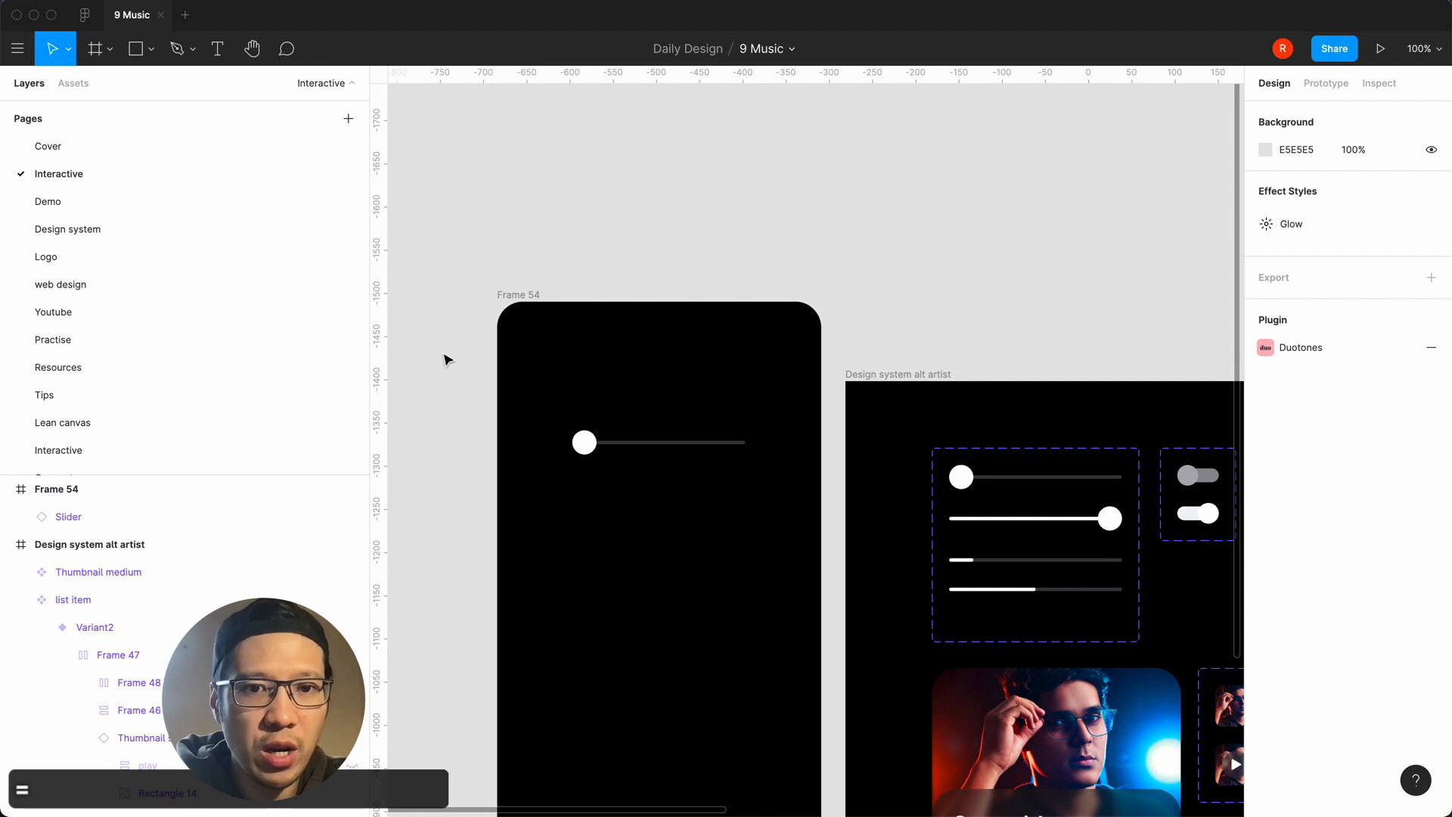
left_click(83, 84)
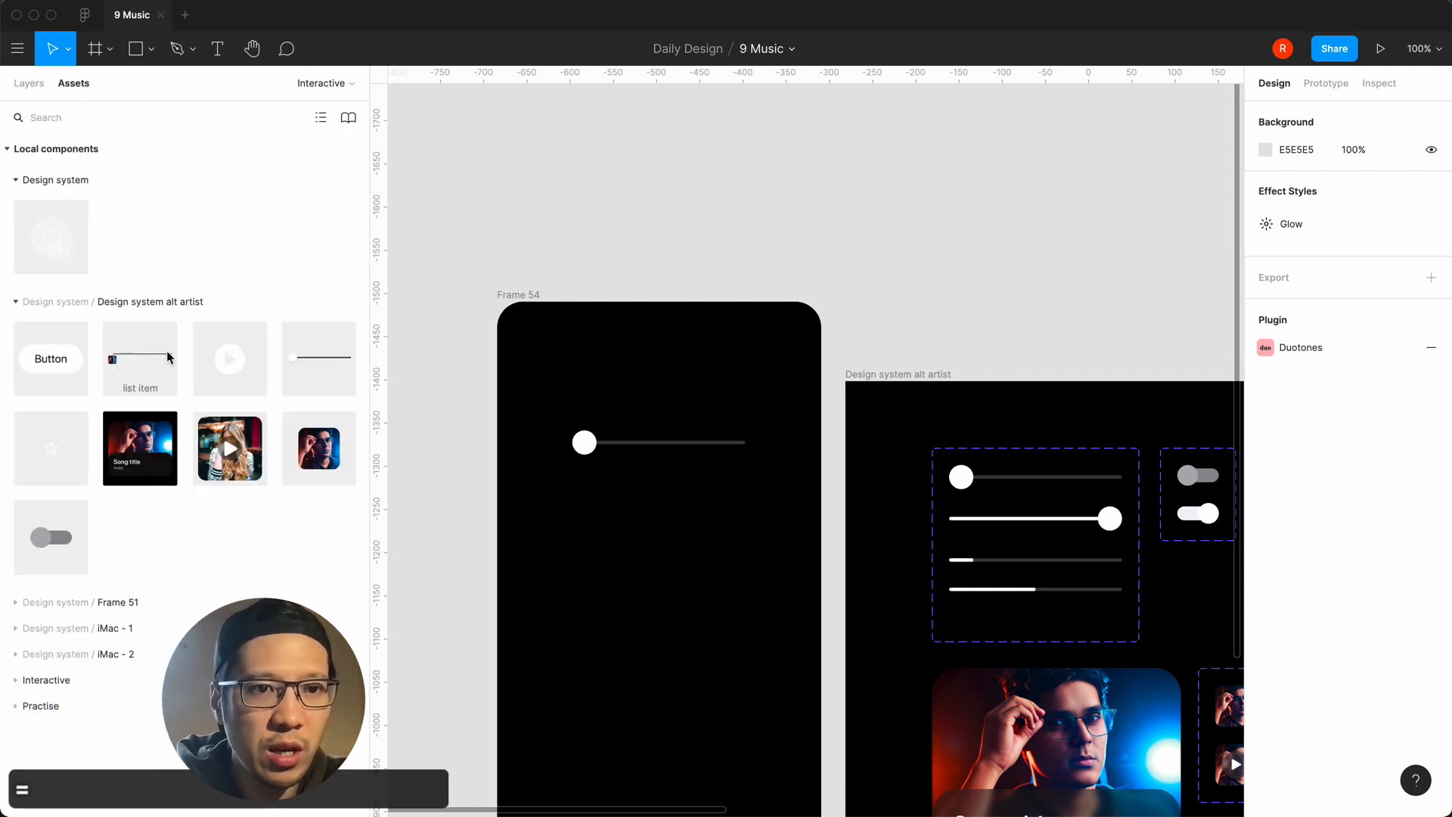
left_click_drag(310, 360, 647, 543)
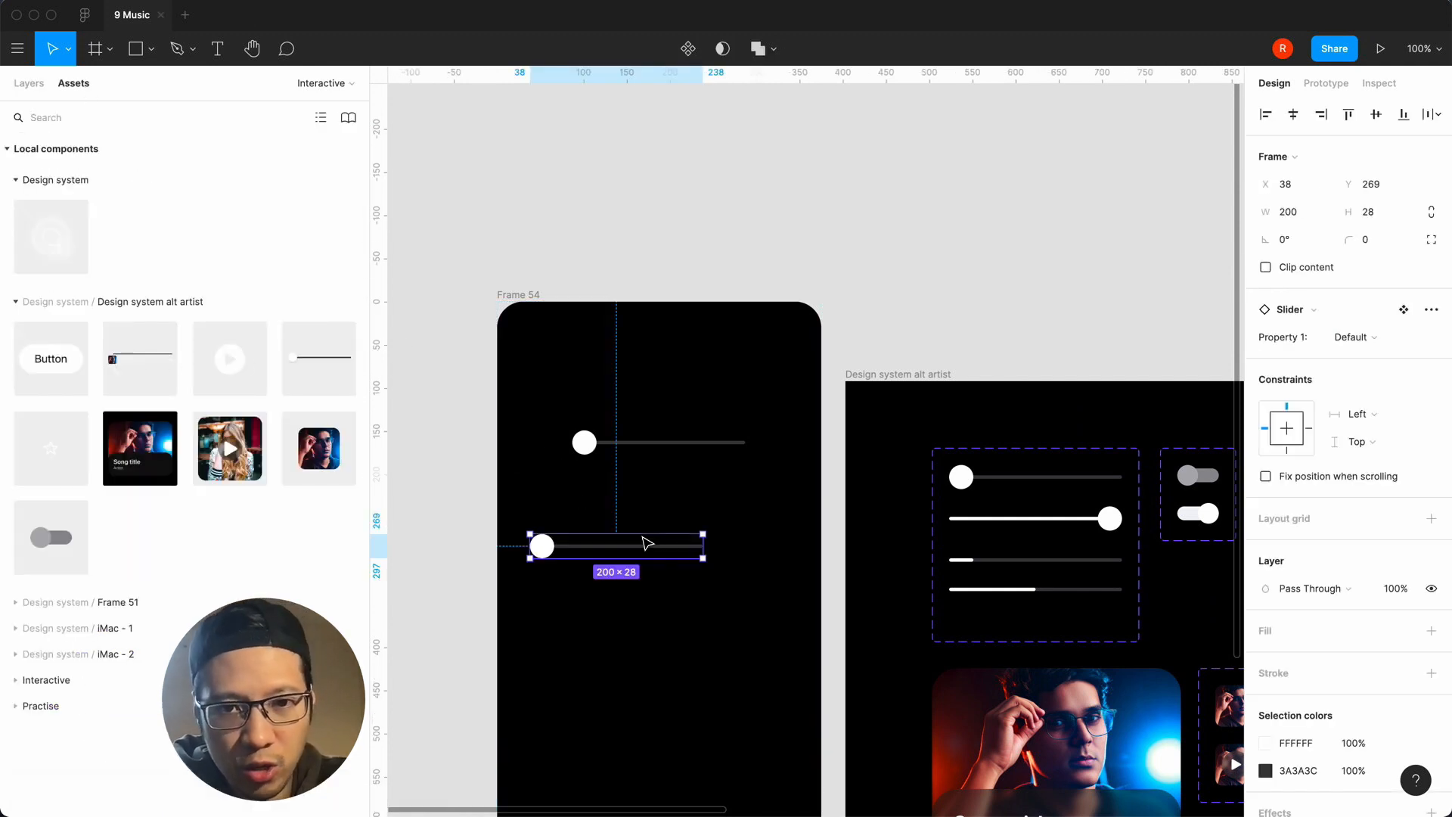
left_click(1293, 114)
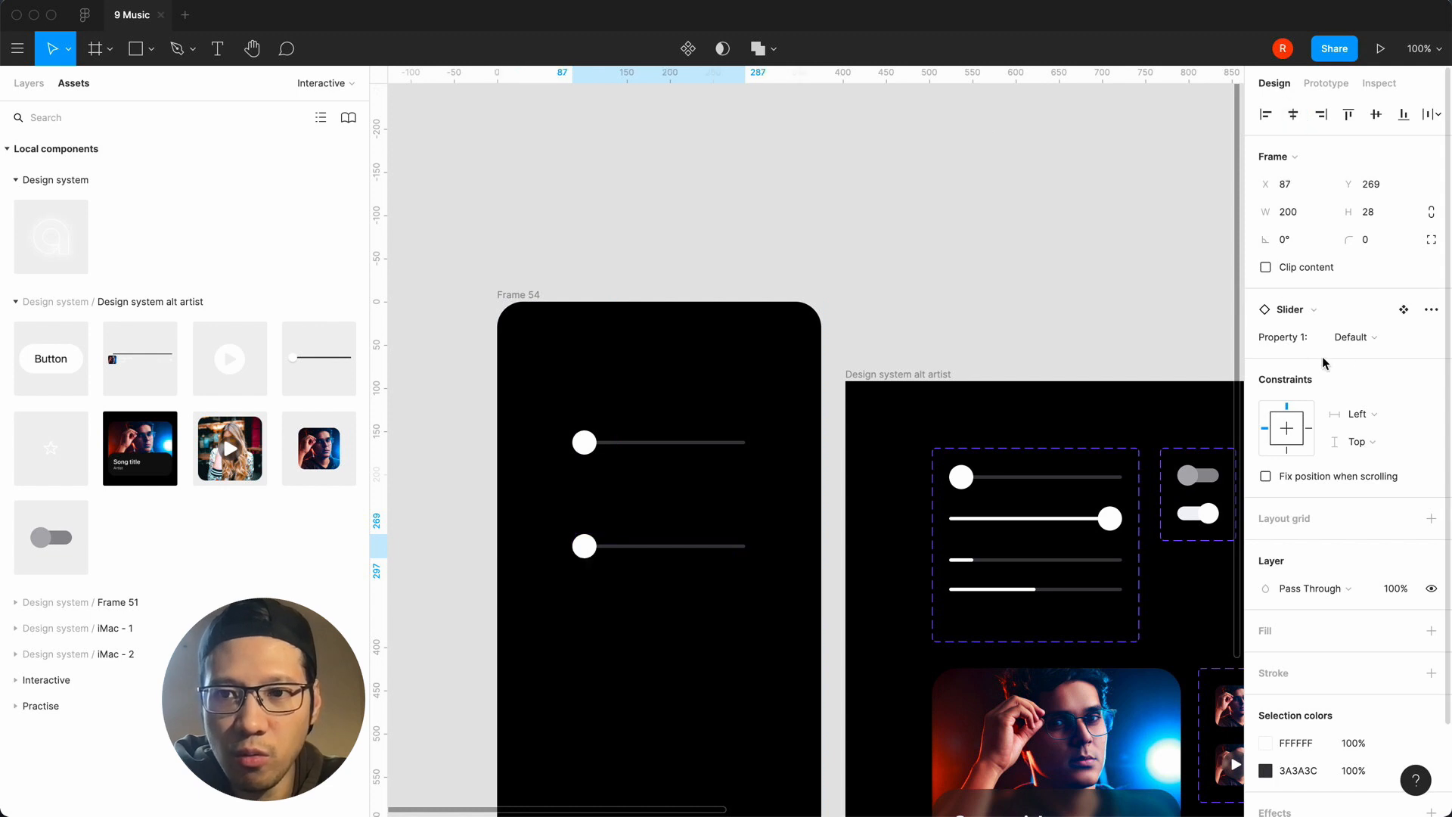
Switch the second slider instance's Property 1 to the length variant.
left_click(1378, 340)
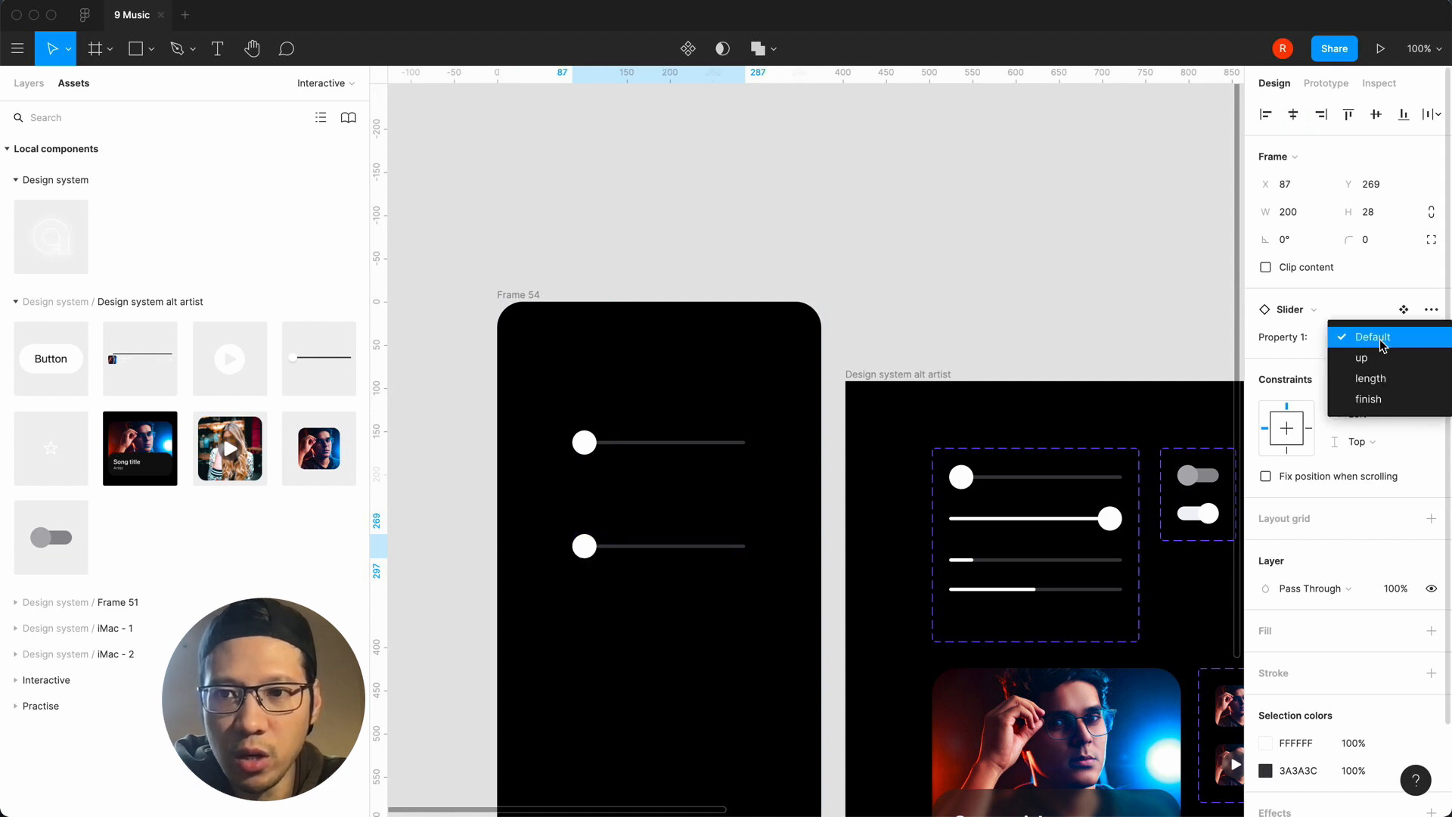
left_click(1378, 378)
left_click(971, 248)
Preview Frame 54 again to test the progress bar slider's animation, and close the preview.
left_click(520, 295)
left_click(1380, 48)
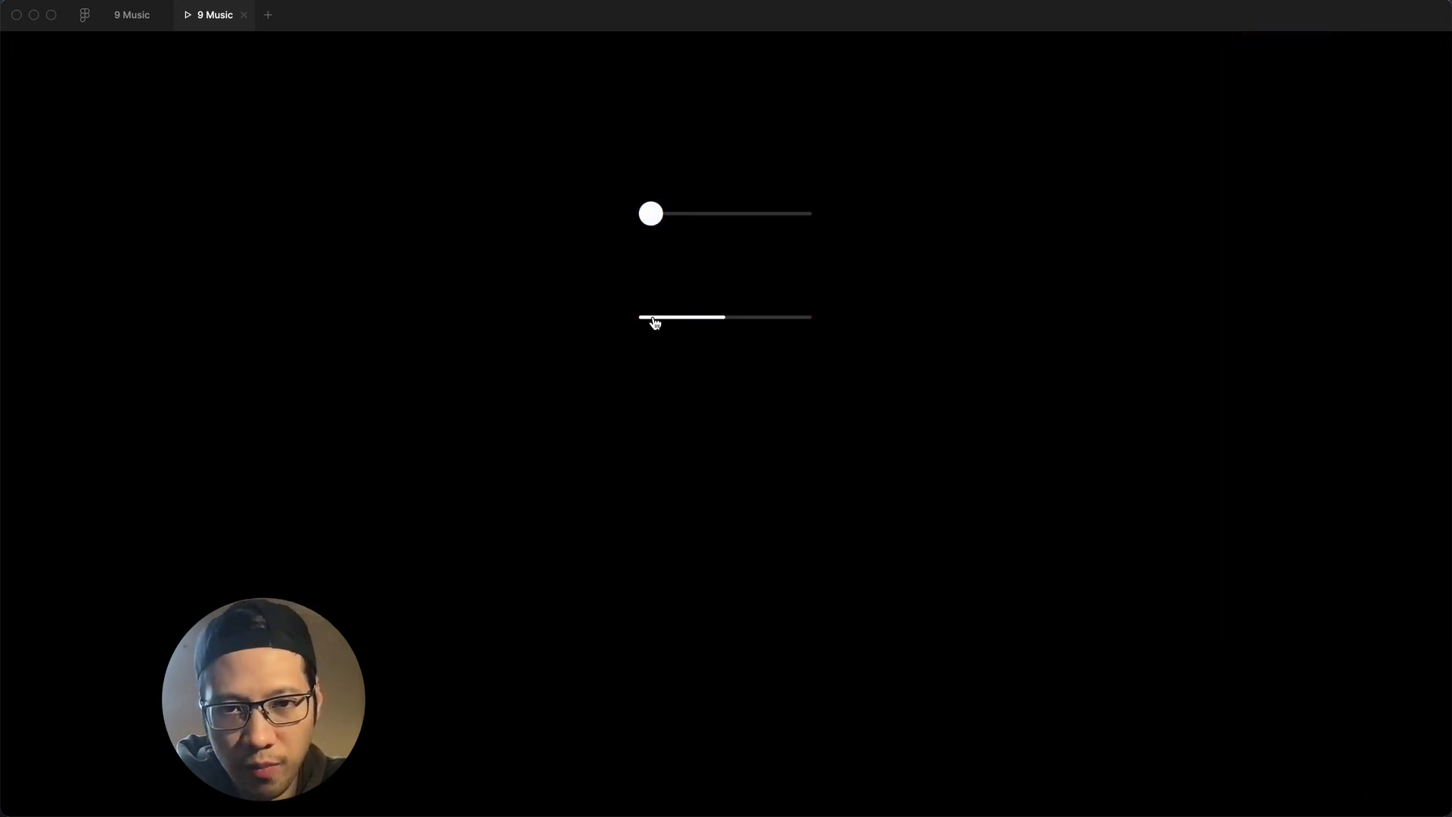
left_click(727, 318)
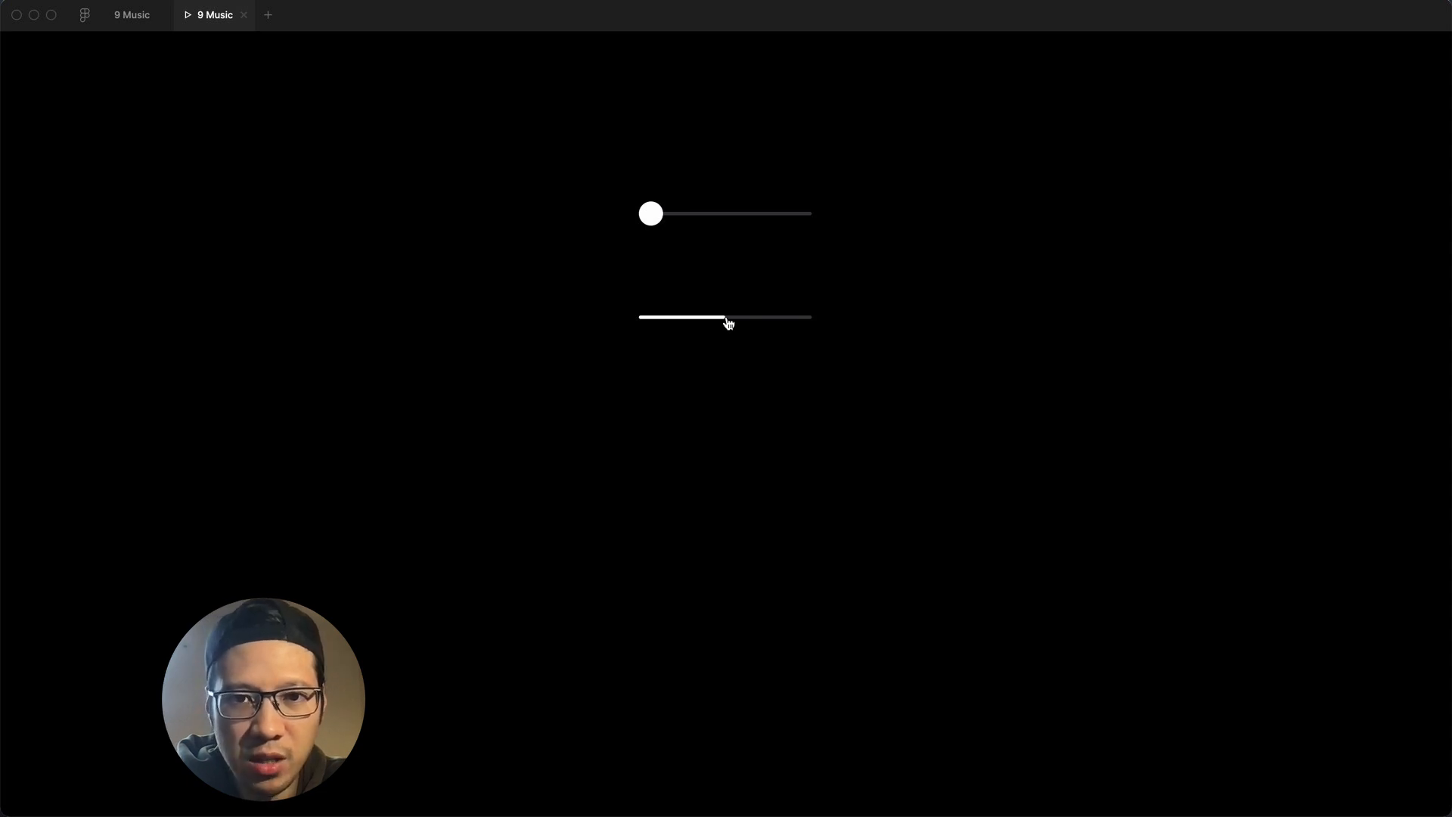
left_click(728, 322)
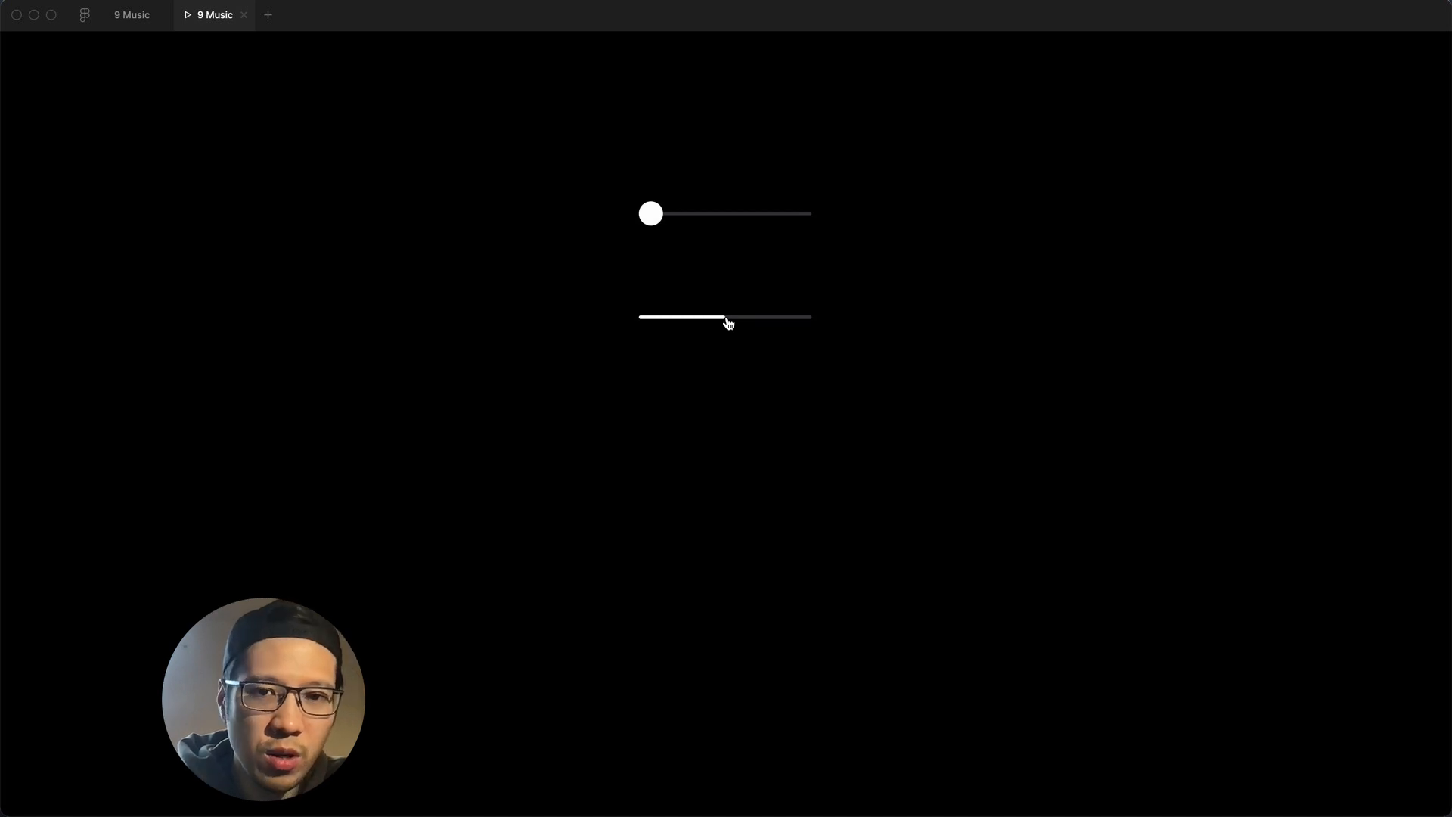
left_click(731, 320)
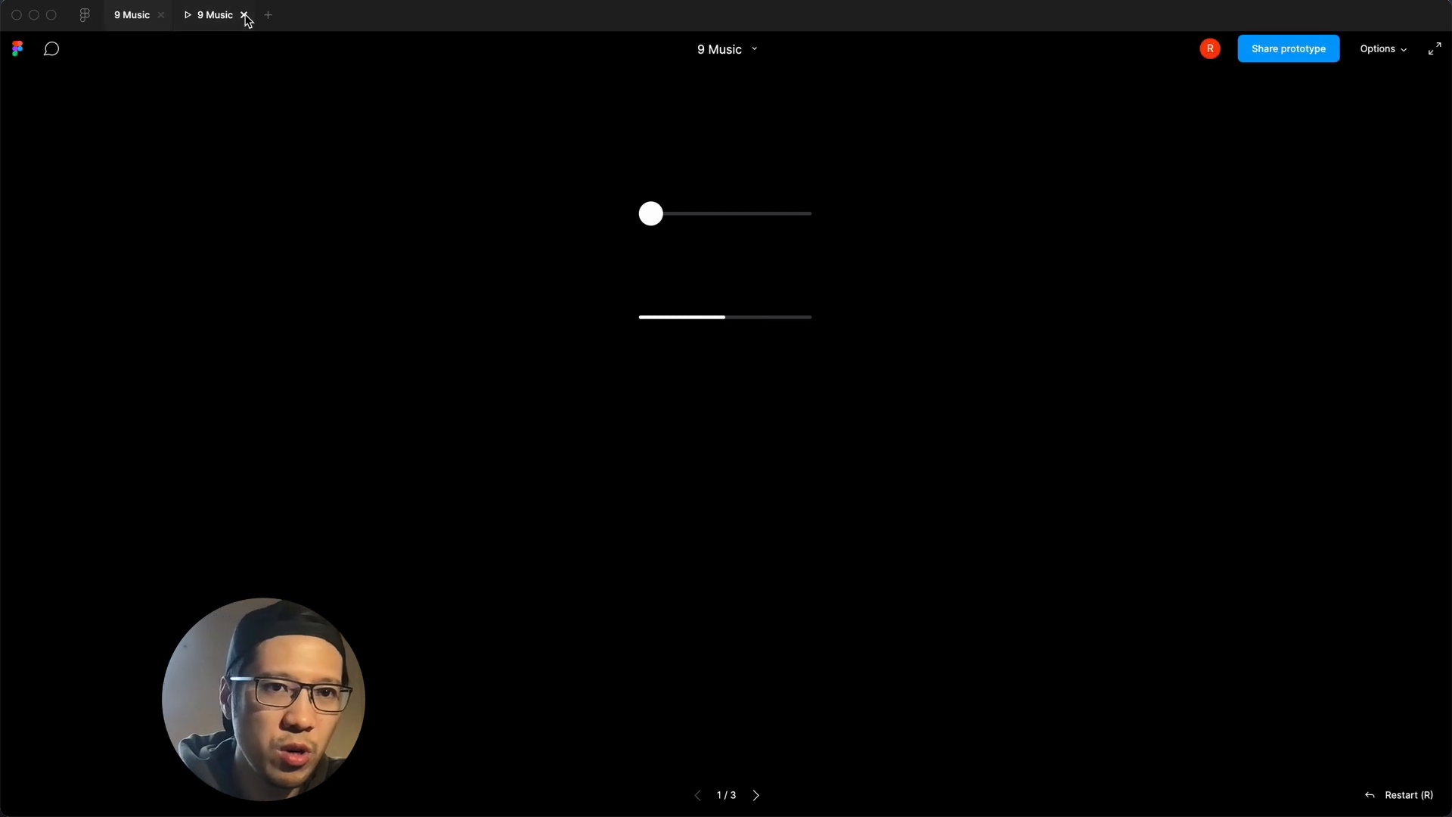
left_click(243, 15)
left_click(771, 212)
Move the Default slider with the round knob down into the lower part of Frame 54.
scroll(771, 212, "down", 2)
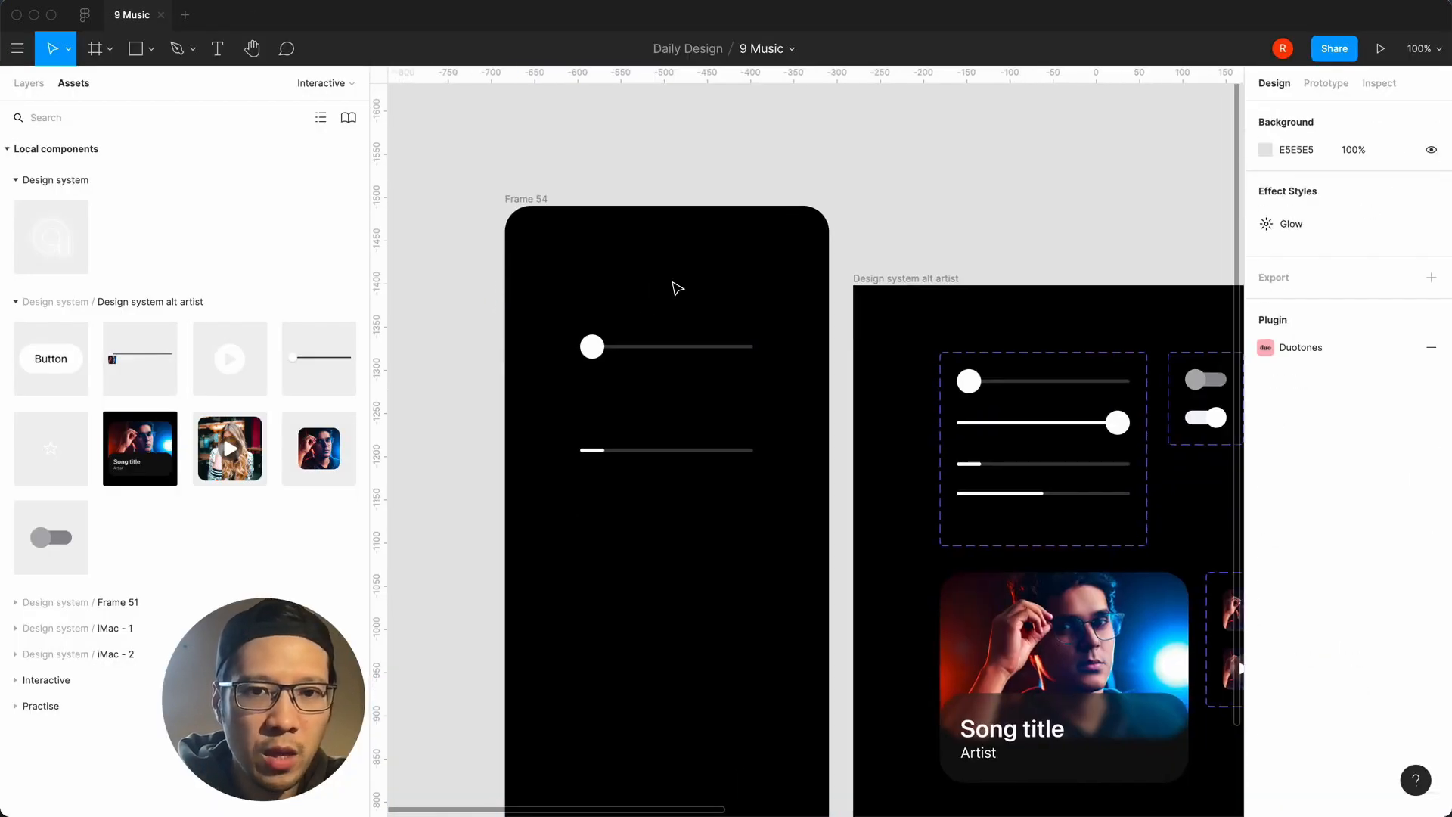
left_click(609, 349)
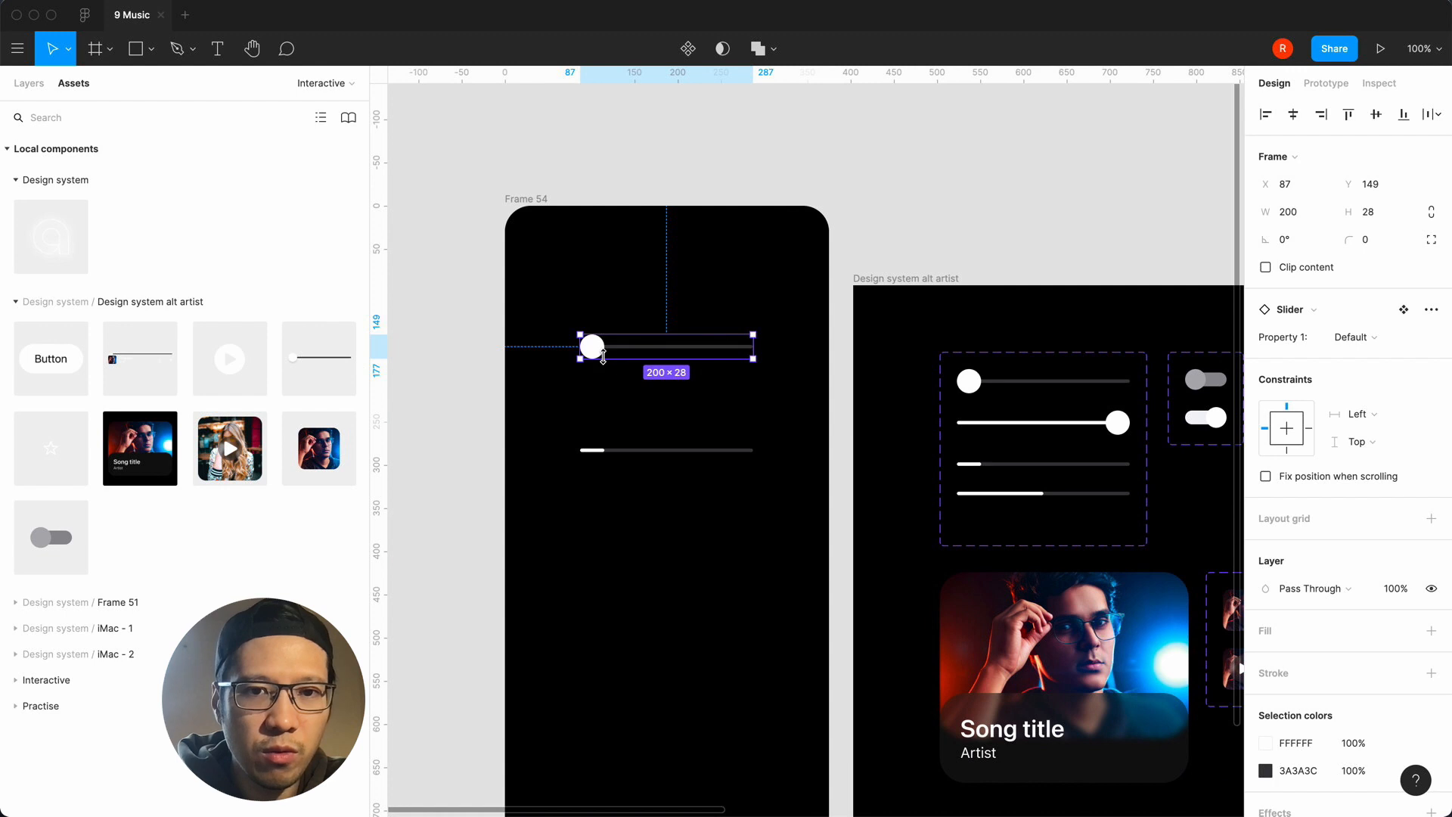
left_click_drag(614, 347, 615, 719)
scroll(615, 640, "down", 2)
left_click_drag(597, 647, 594, 683)
Move the length slider down to about X 82, Y 430, just above the knob slider in Frame 54.
scroll(454, 616, "down", 2)
left_click(616, 298)
left_click_drag(616, 298, 615, 441)
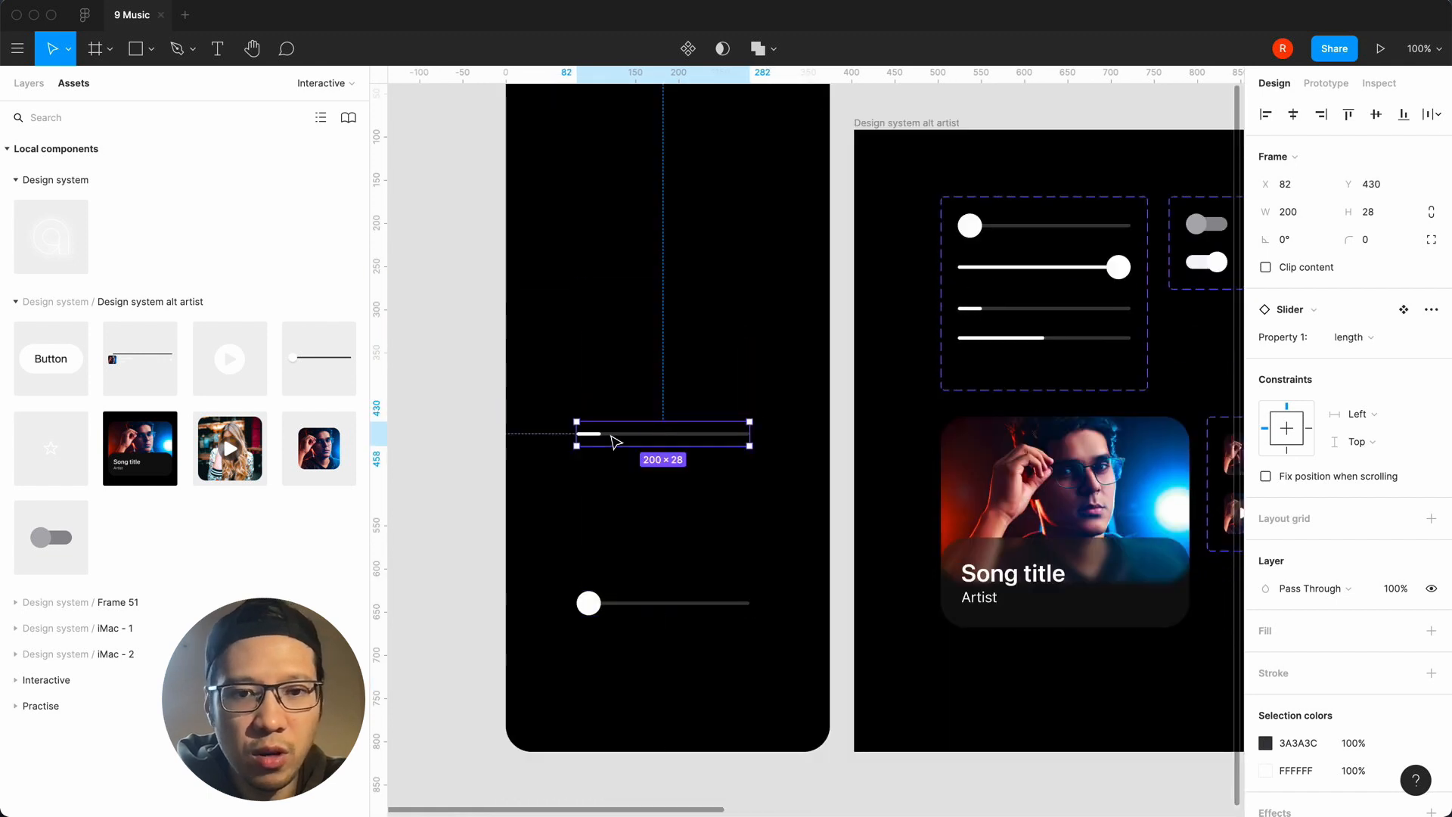
left_click(475, 515)
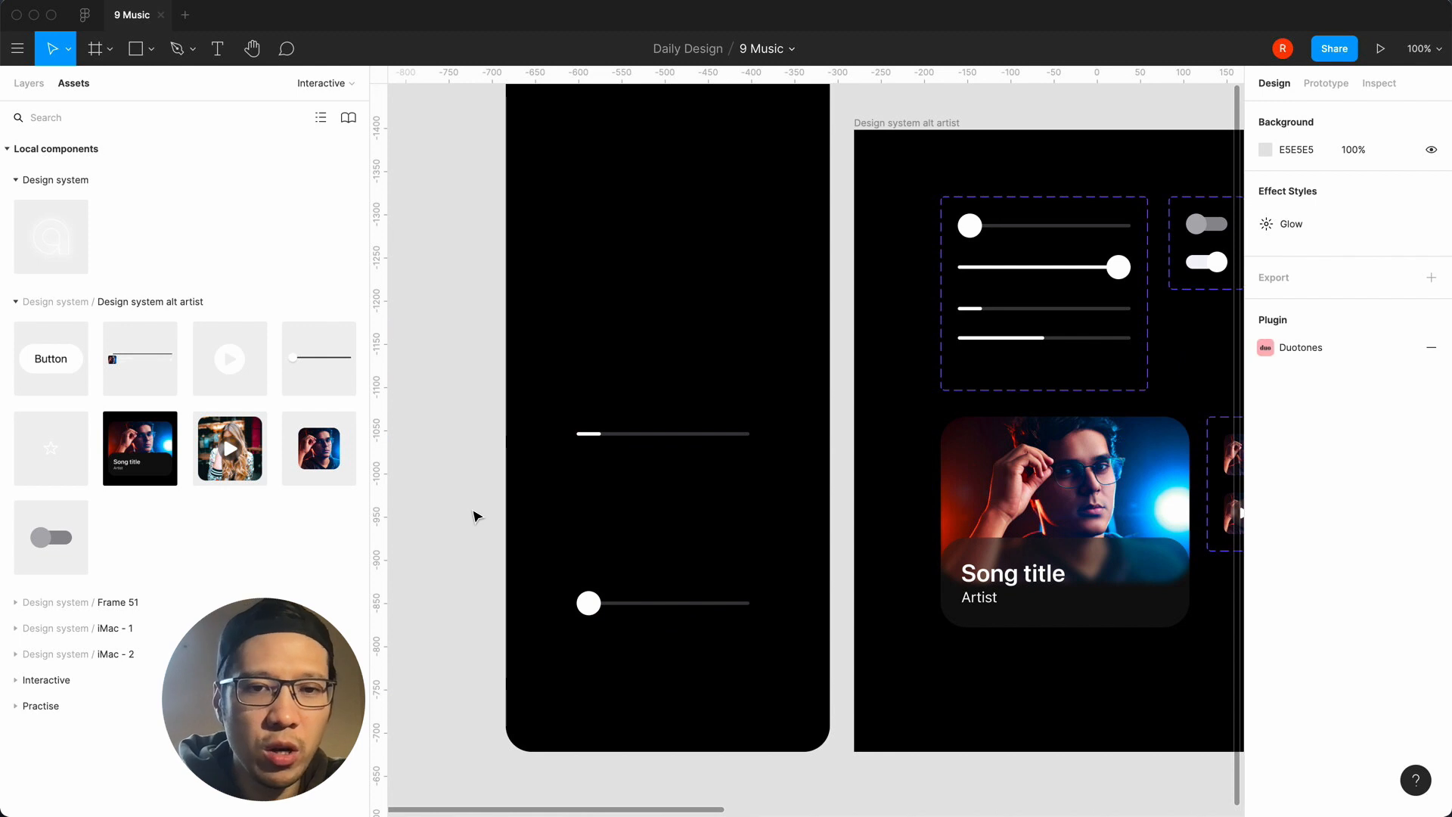
Connect the Toggle component's Default off variant to its on variant with an On click, Change to, Instant interaction.
scroll(474, 515, "up", 2)
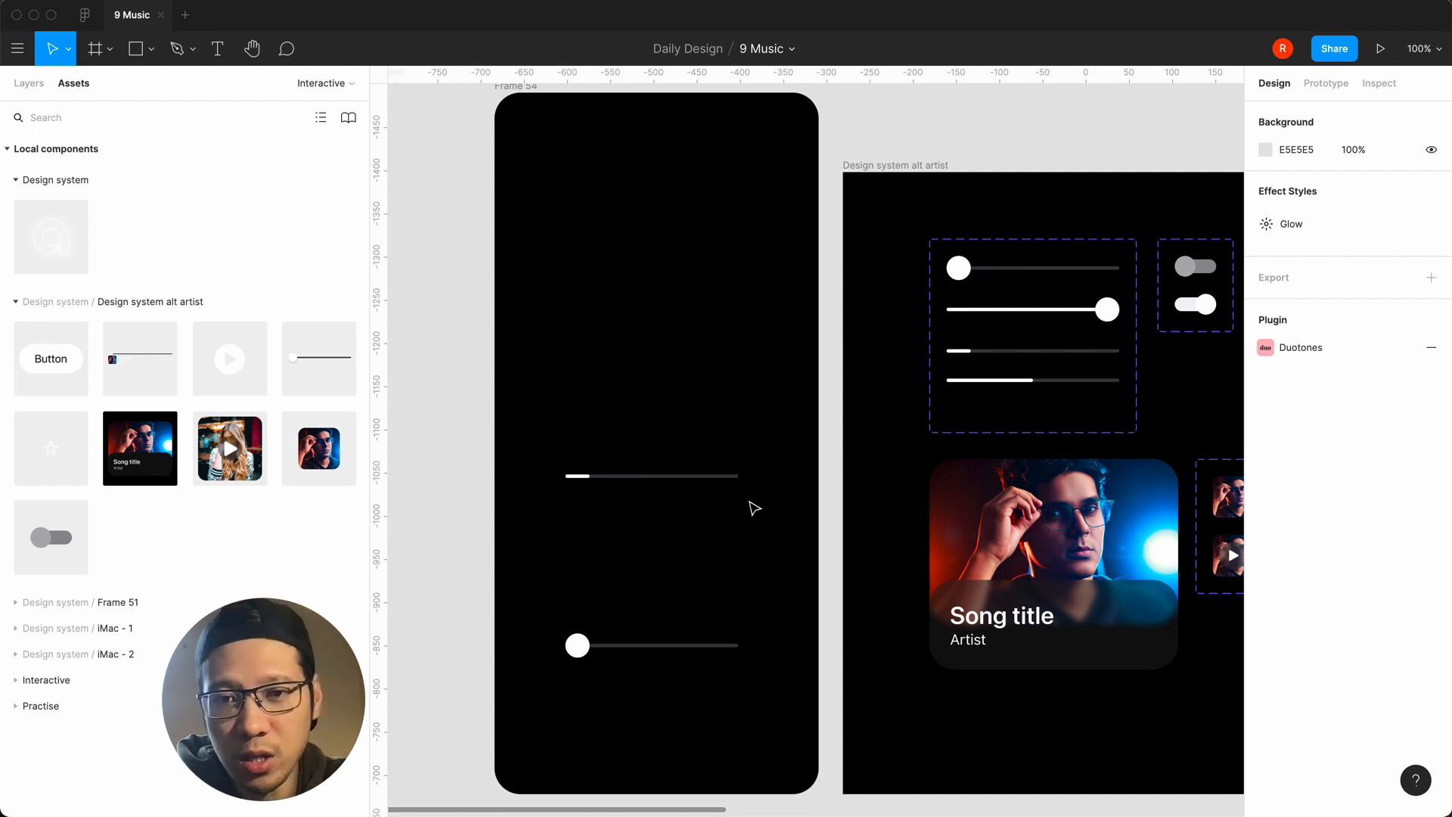
scroll(754, 507, "right", 8)
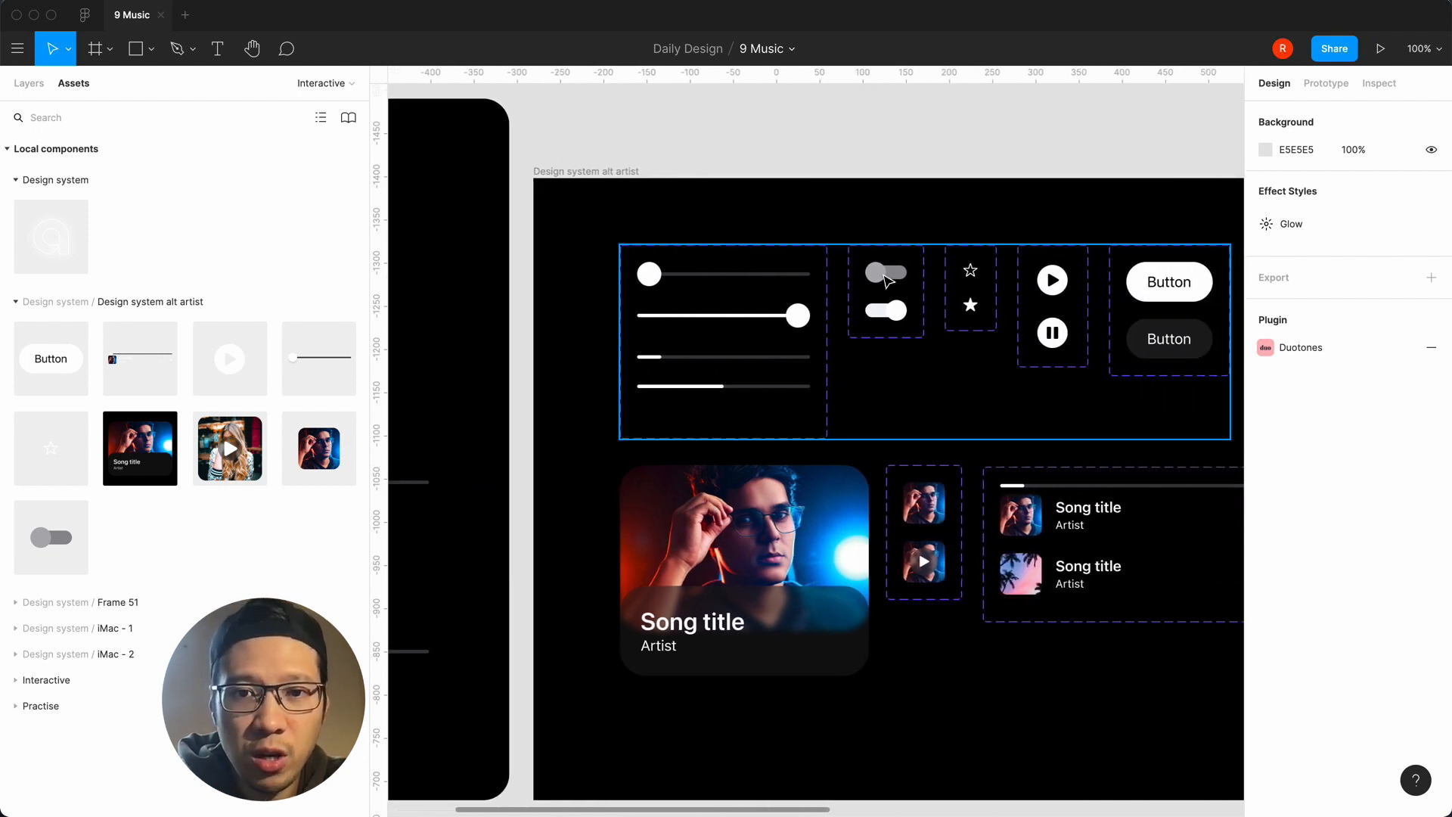
double_click(884, 280)
left_click(886, 280)
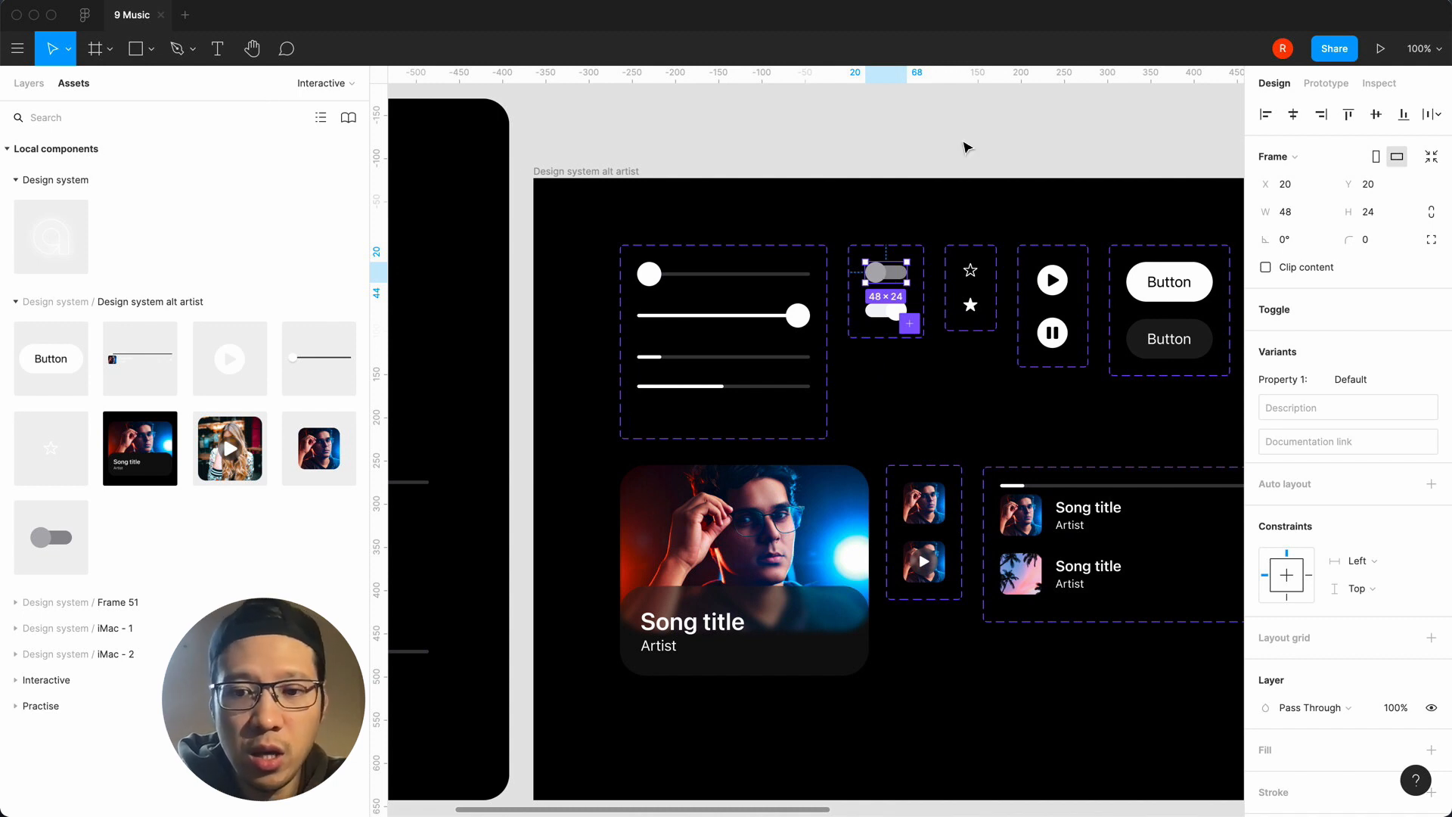
key("equal")
scroll(966, 147, "up", 12)
scroll(966, 146, "right", 8)
scroll(728, 502, "down", 3)
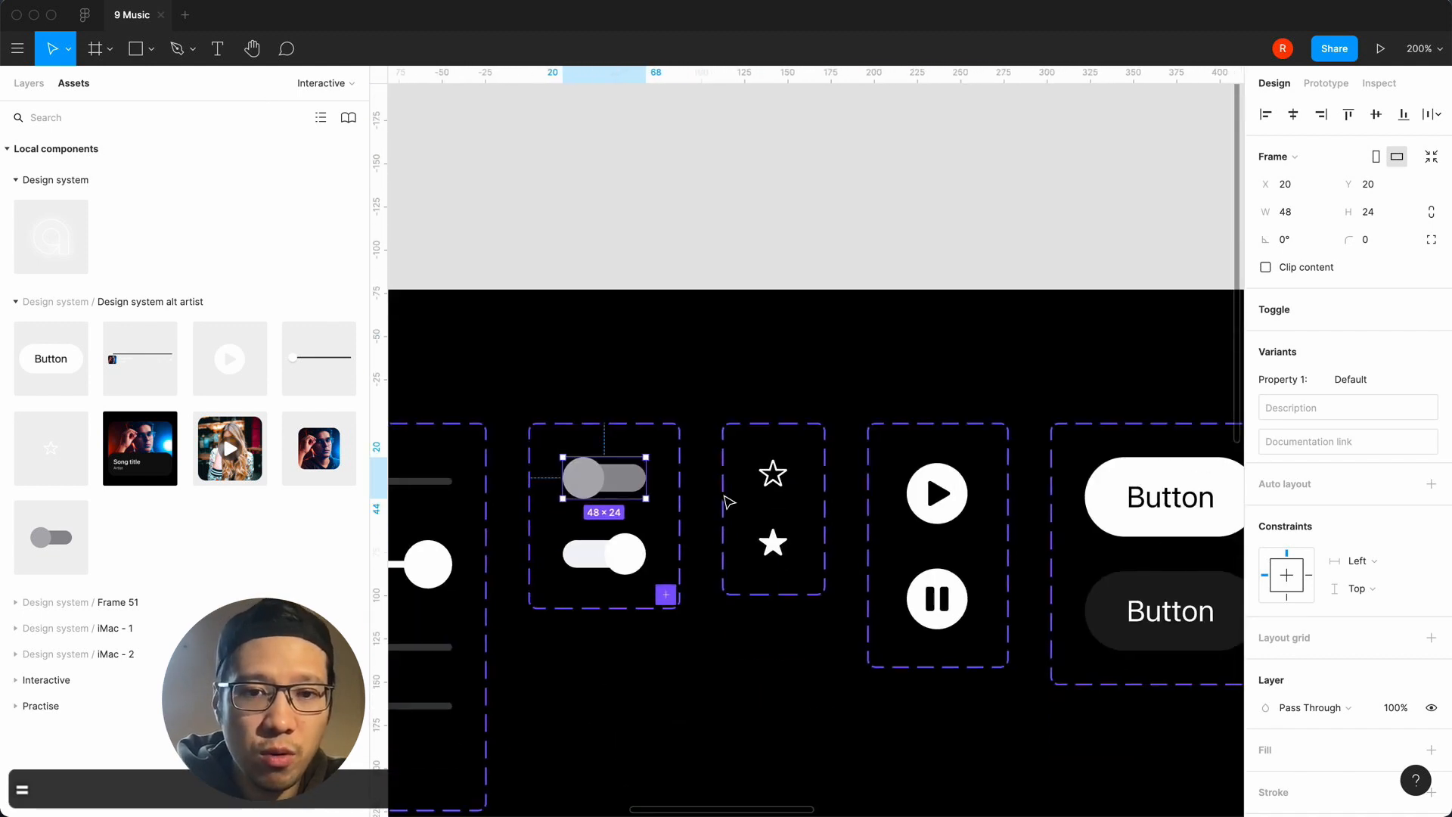
left_click(1326, 83)
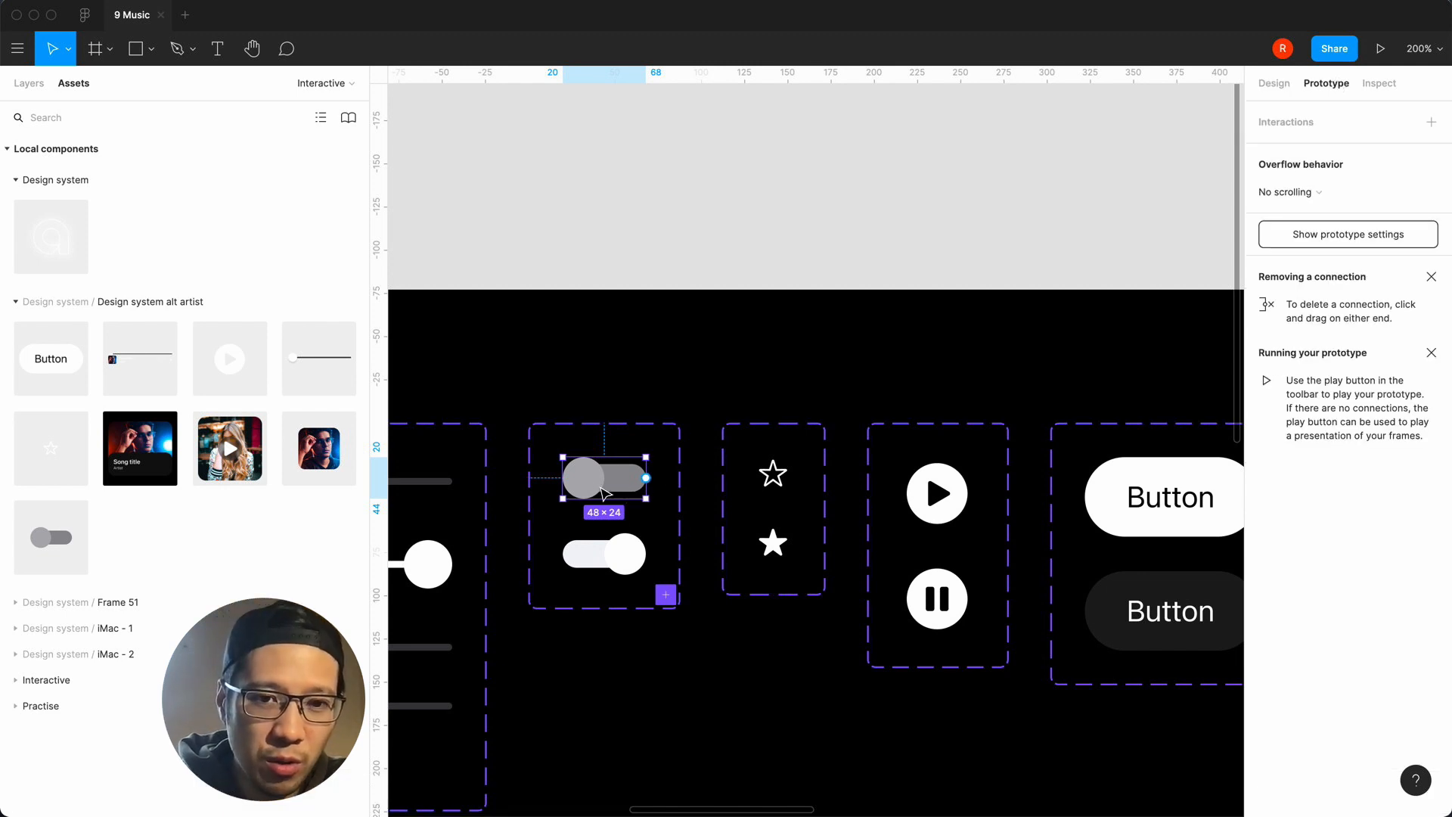
left_click_drag(646, 478, 609, 553)
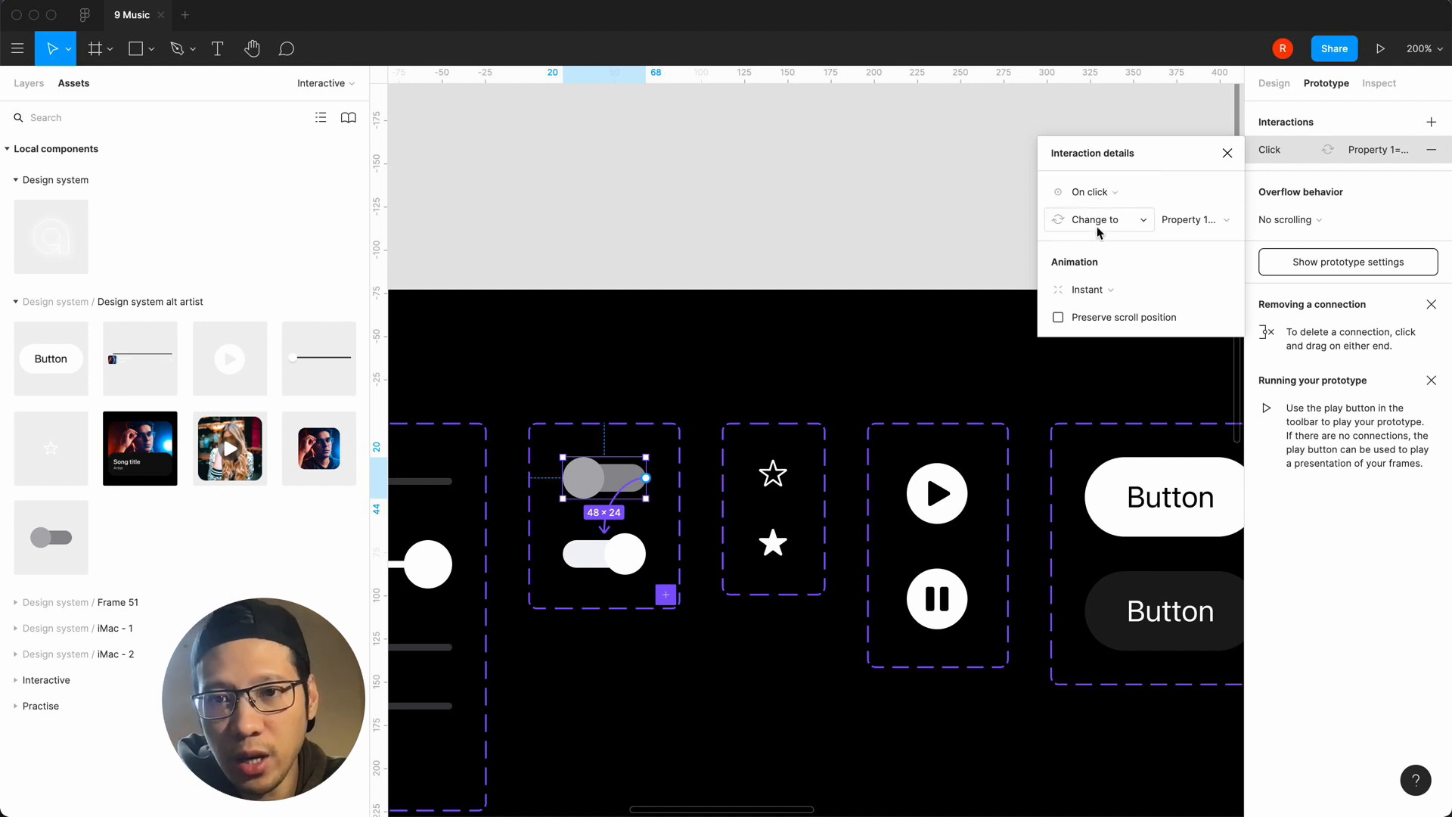
left_click(1228, 153)
Connect the toggle's on variant back to its off variant with an On click, Change to, Instant interaction.
left_click(598, 564)
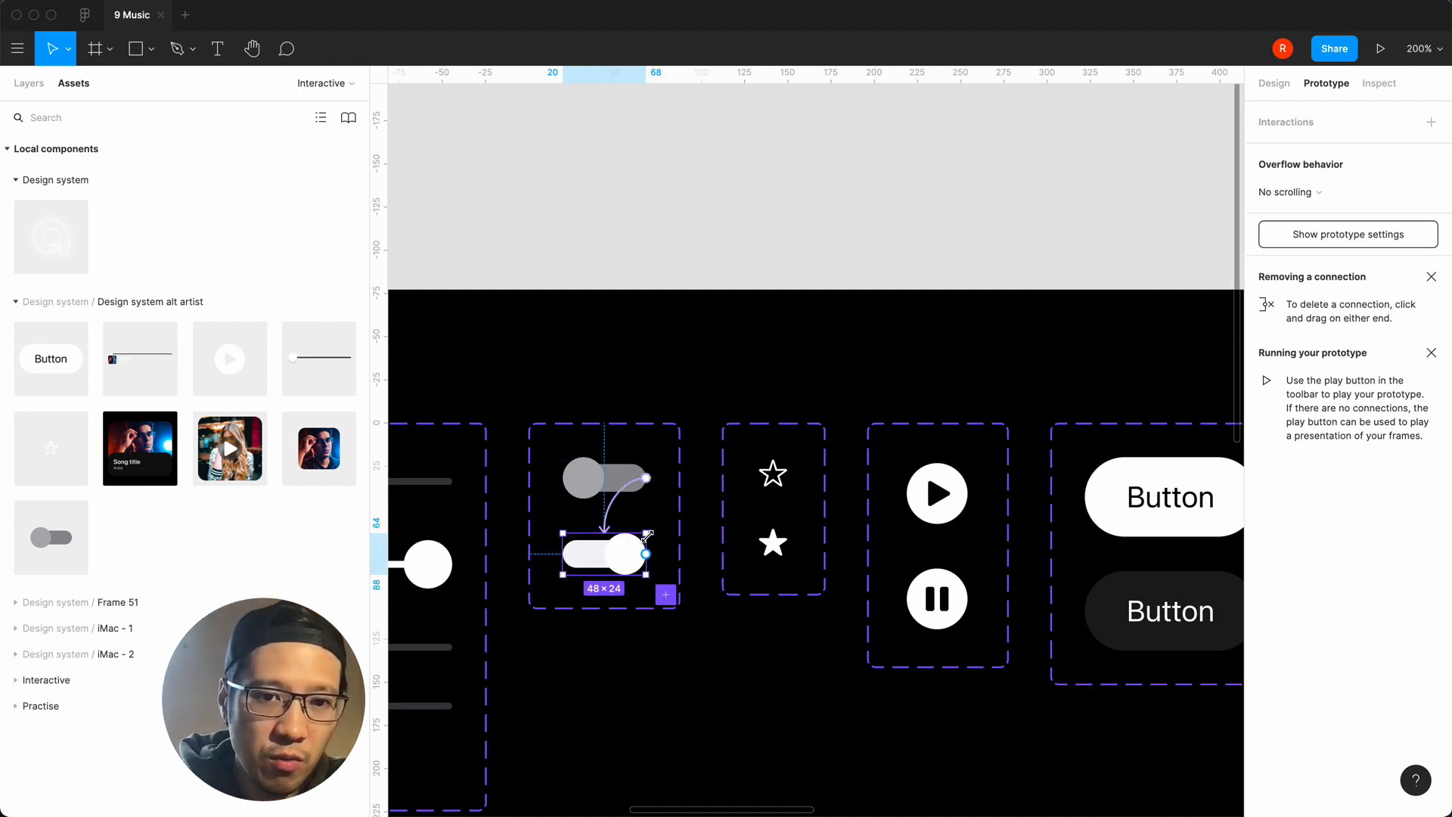
left_click_drag(646, 554, 617, 478)
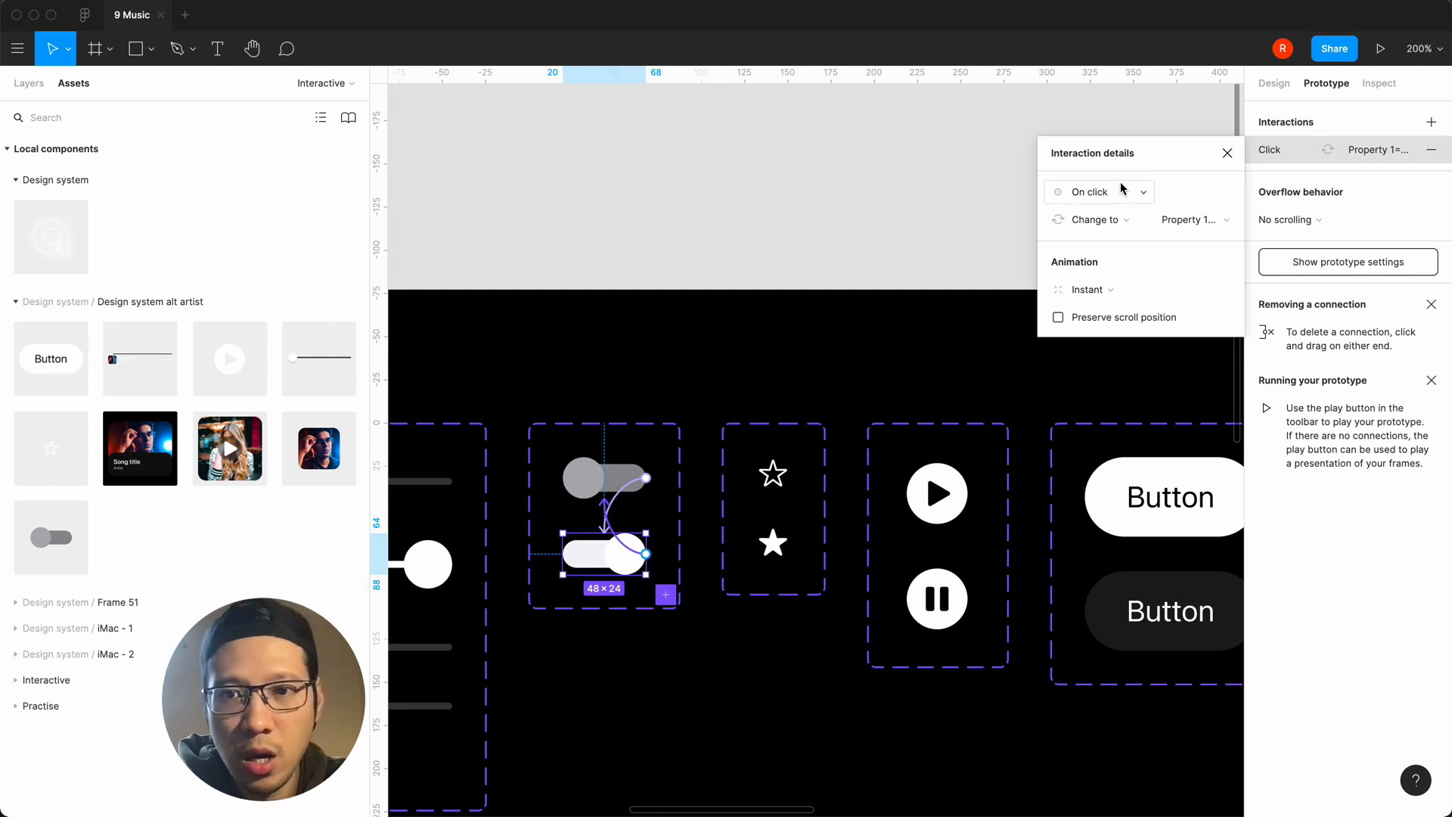
left_click(1227, 153)
left_click(901, 230)
Connect the outlined star variant to the filled star with an On click, Change to, Instant interaction.
left_click(784, 480)
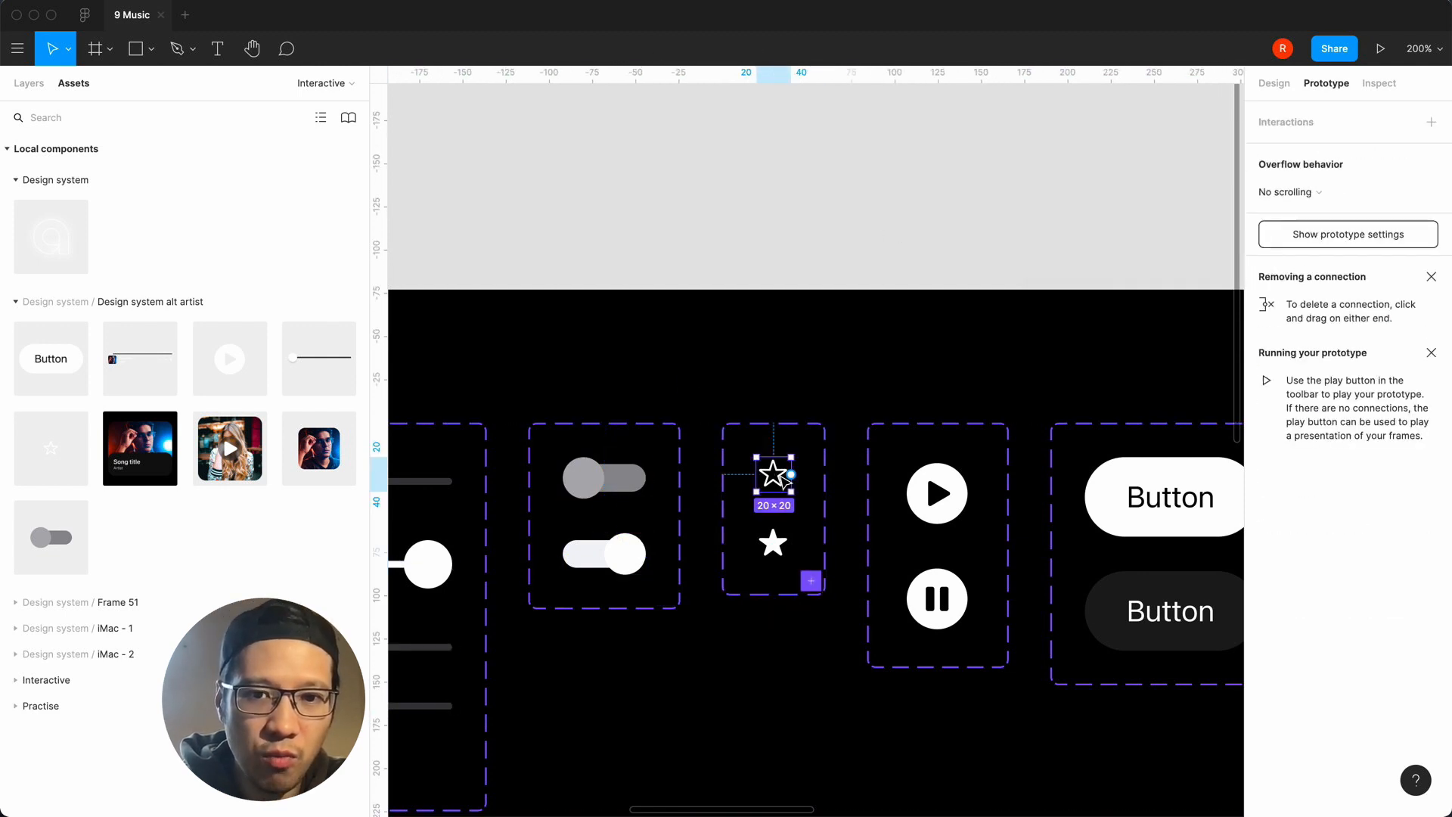
left_click_drag(791, 475, 777, 564)
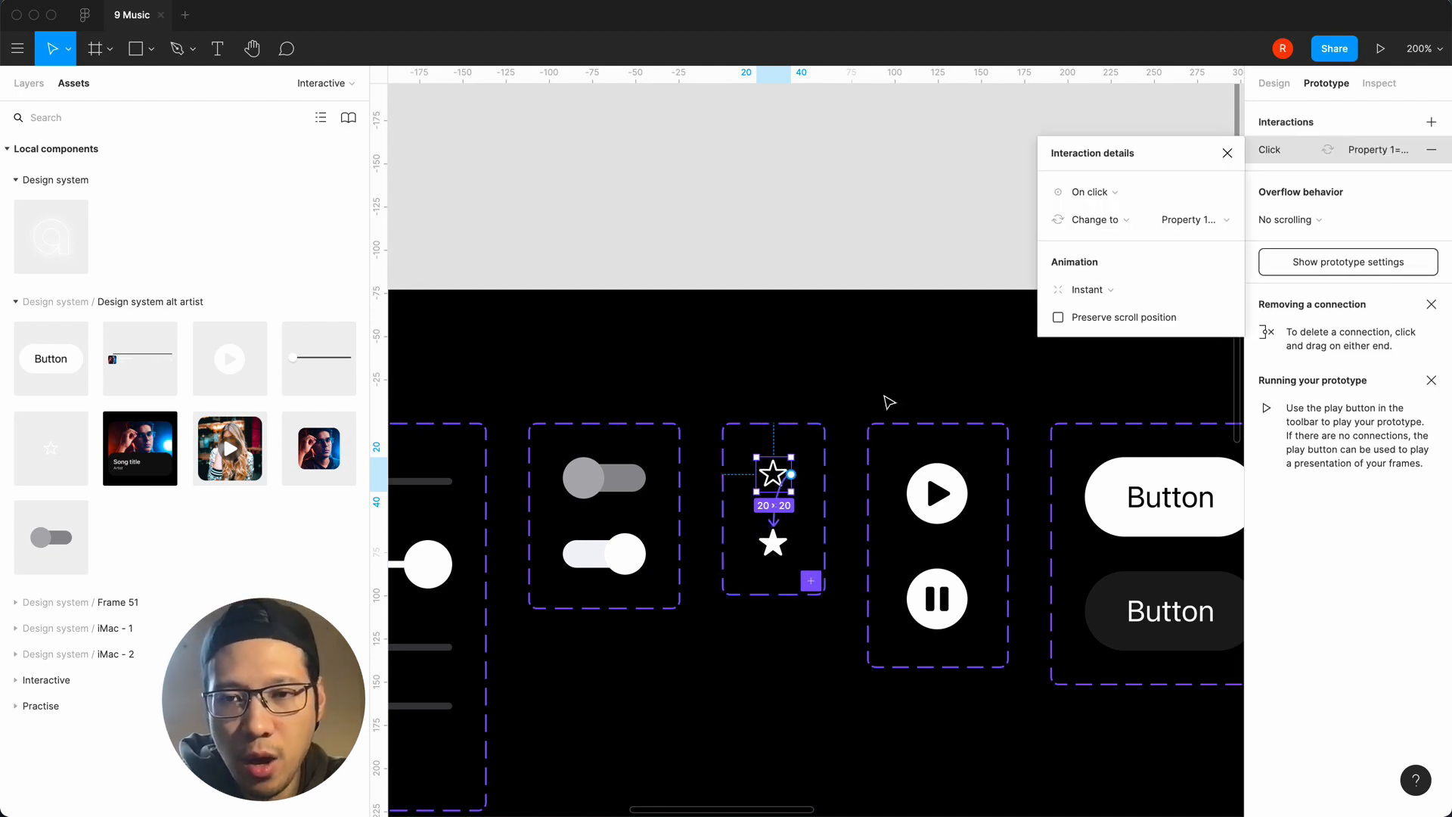
left_click(1228, 154)
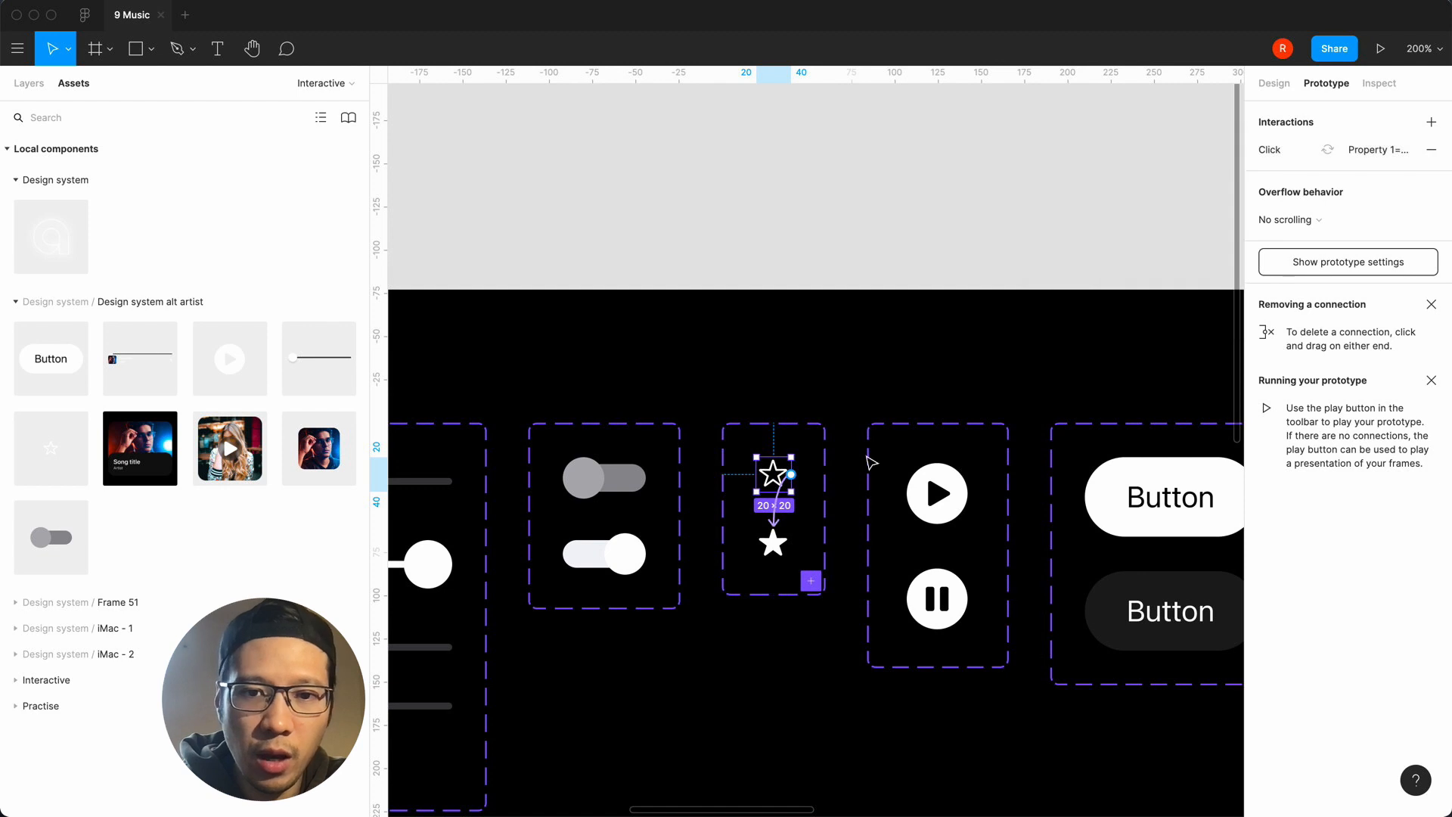
Connect the filled star variant back to the outlined star with a click interaction that changes the variant.
left_click(779, 543)
left_click_drag(791, 543, 775, 474)
left_click(1228, 153)
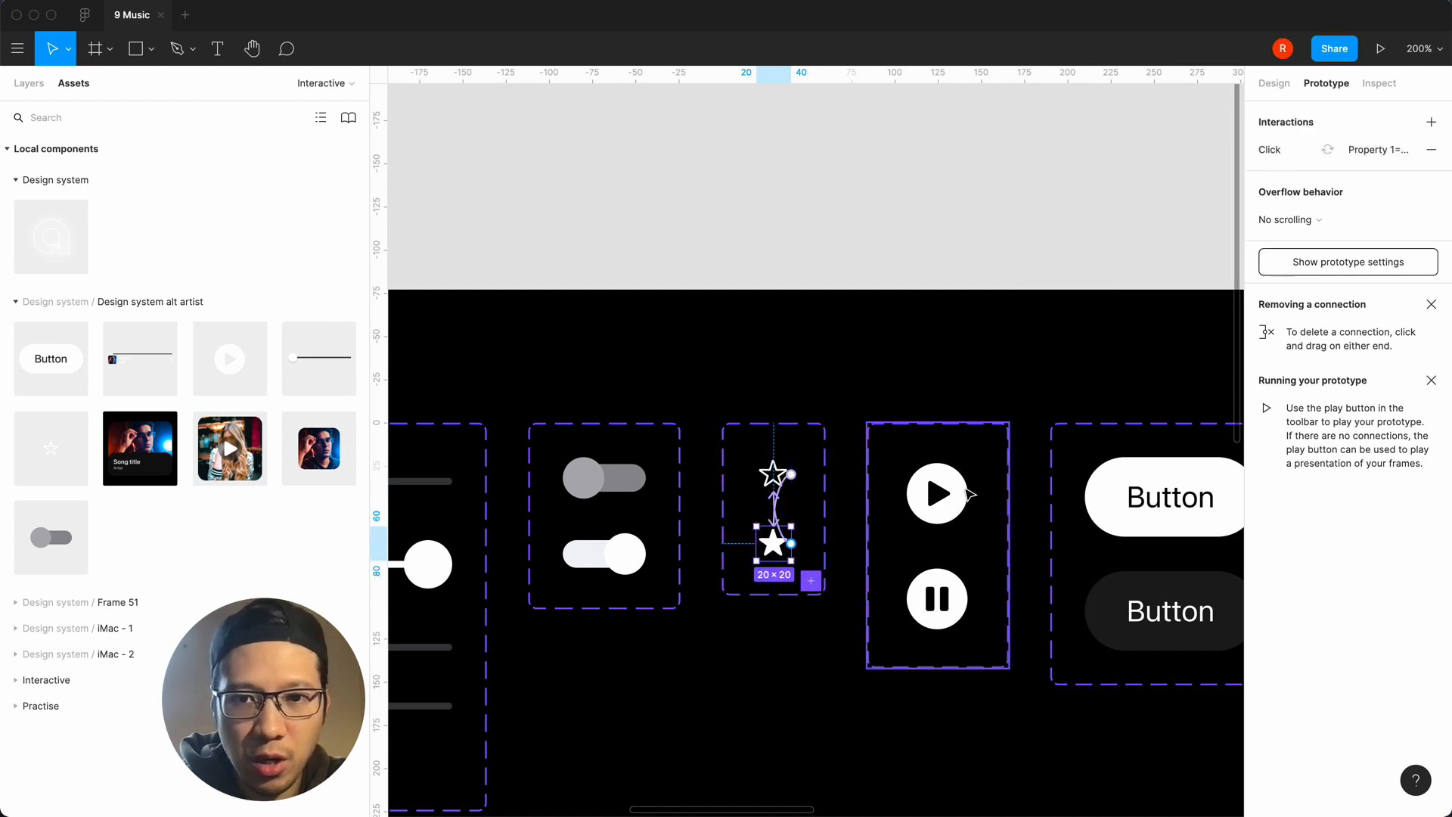
Connect the Play component's Default variant to its pause variant with a click interaction that changes the variant.
left_click(961, 493)
left_click(965, 493)
left_click_drag(976, 493, 938, 598)
left_click(1228, 154)
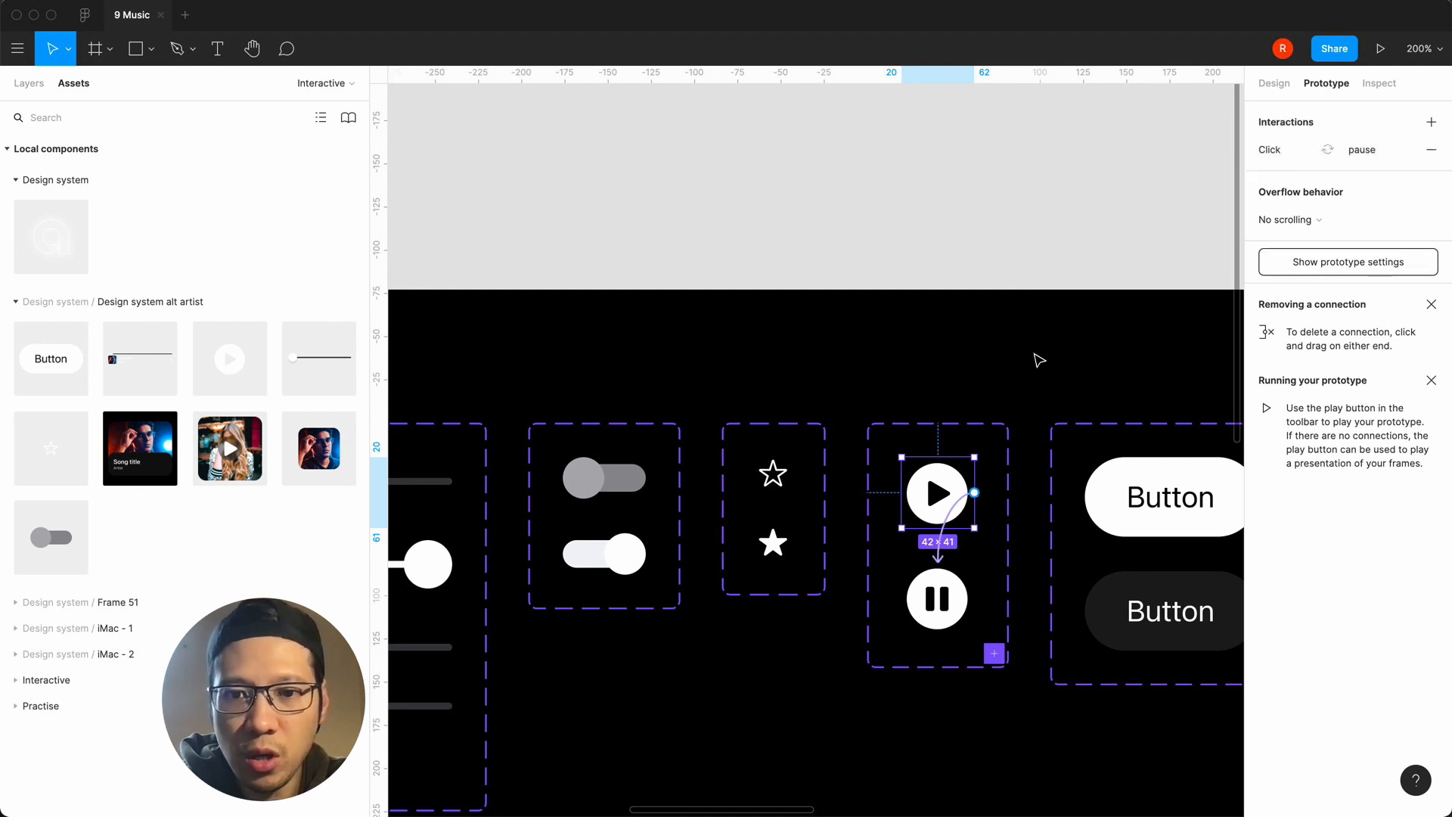
Connect the pause variant back to the Default play variant with a click interaction that changes the variant.
left_click(927, 609)
left_click_drag(975, 599, 941, 495)
left_click(1228, 154)
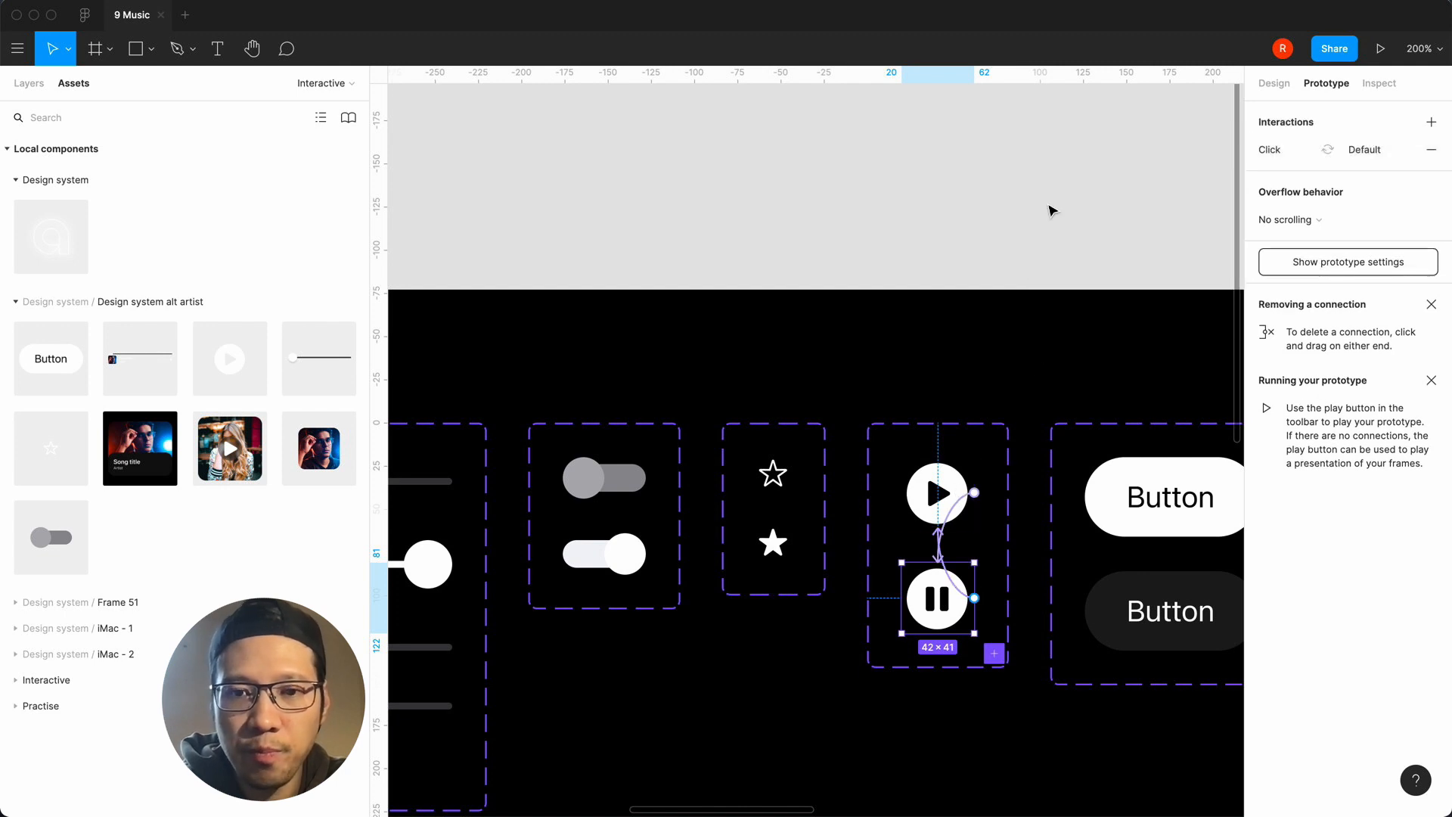
Connect the white Button variant to the dark variant with an On click, Change to dark, Instant interaction.
scroll(1047, 209, "right", 6)
left_click(722, 533)
left_click_drag(803, 509, 726, 609)
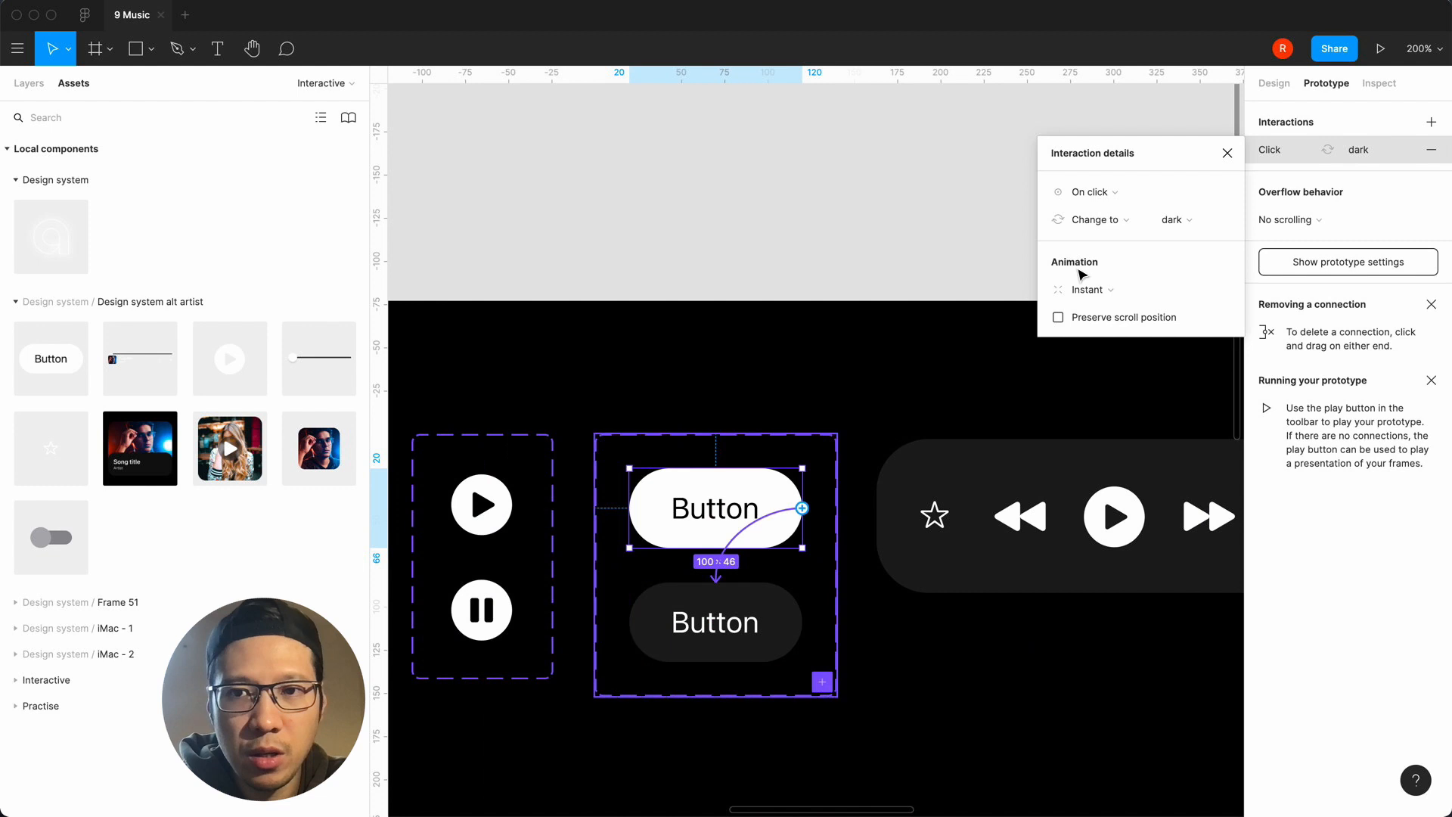
left_click(1228, 154)
Connect the dark Button variant back to the white Default variant with a click interaction.
left_click(747, 608)
left_click_drag(803, 622, 722, 514)
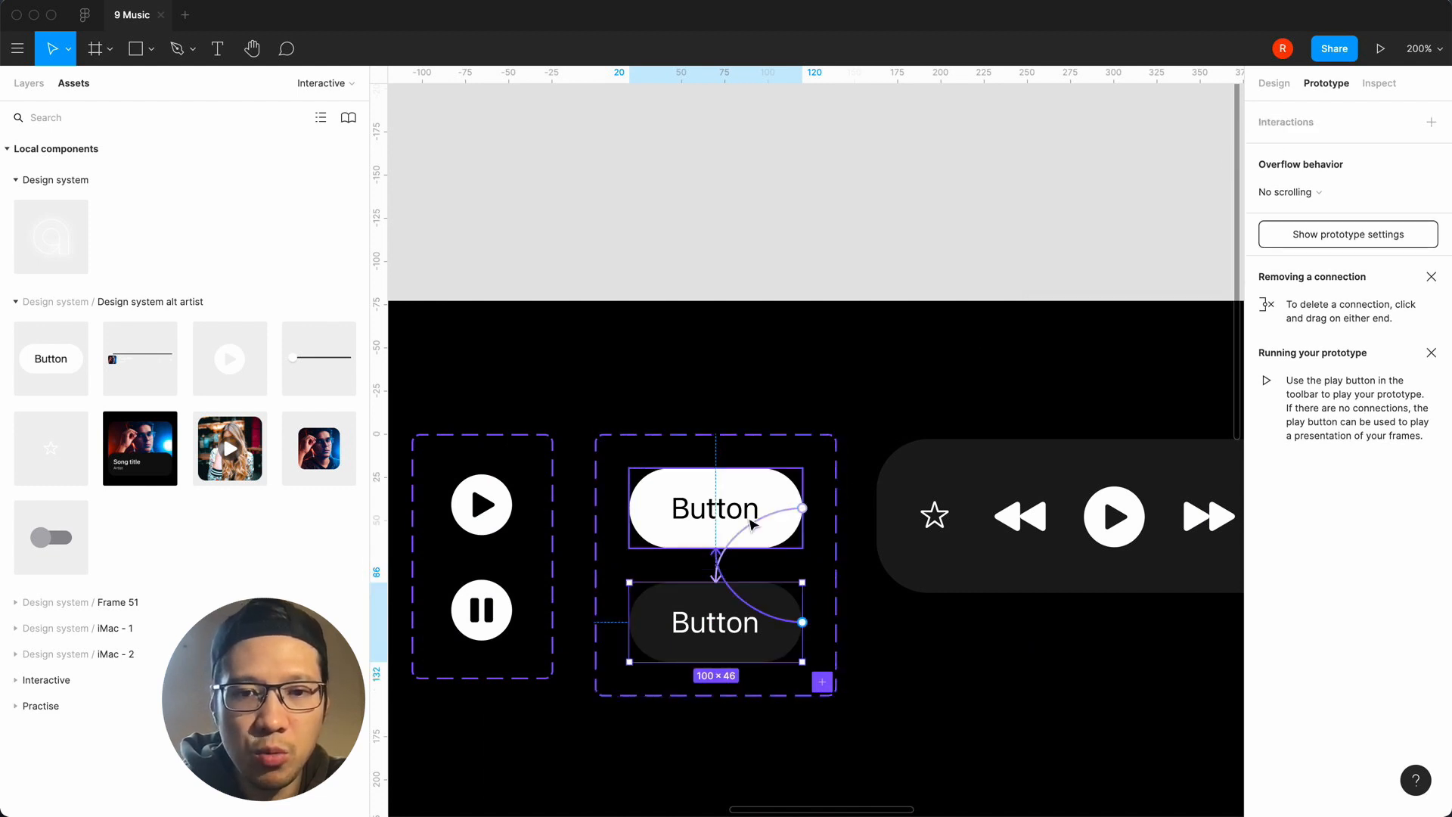
left_click(1229, 155)
left_click(905, 227)
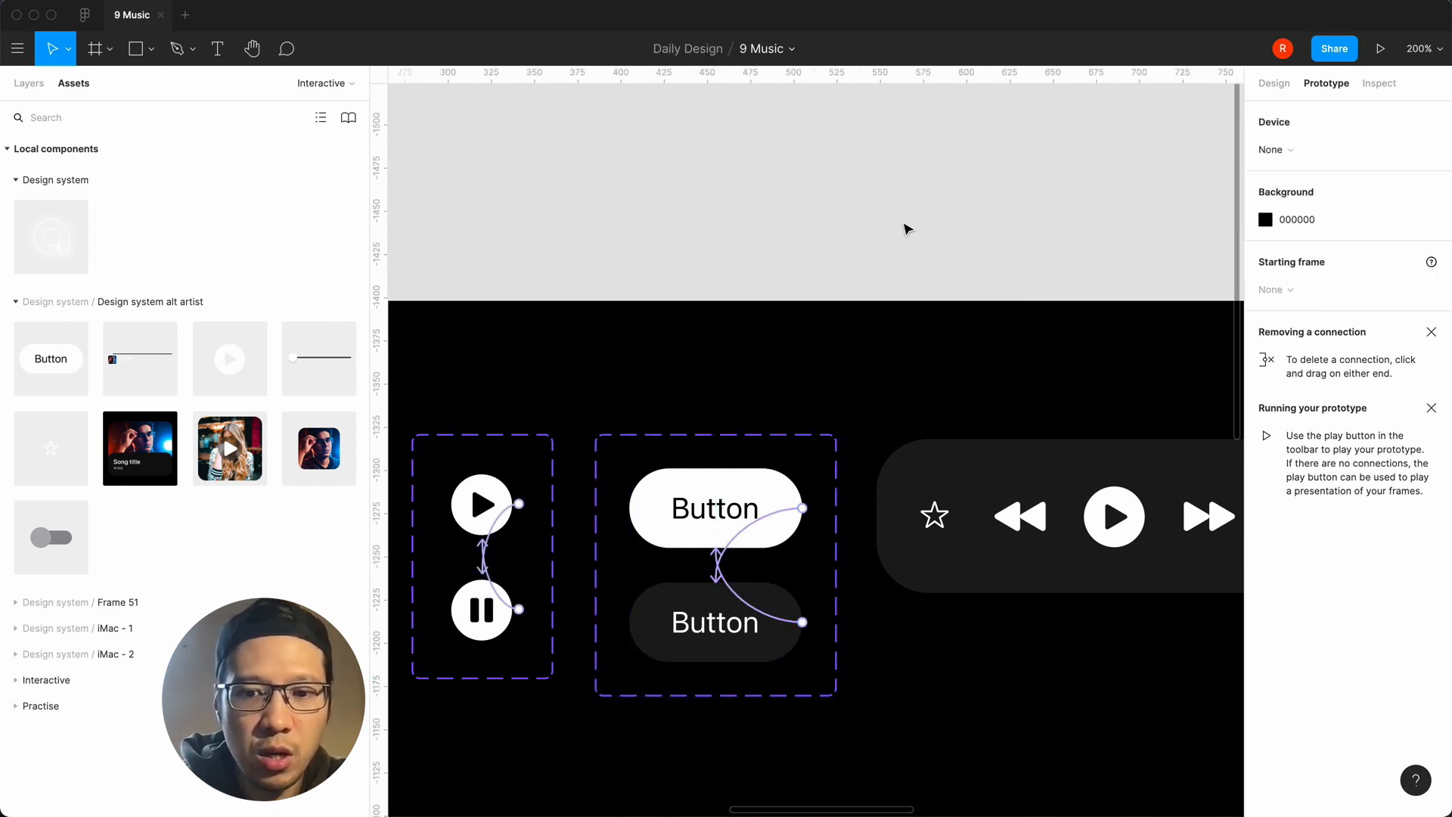
Add a toggle instance to the phone frame between the two sliders, flush with their right ends.
key("minus")
scroll(907, 228, "left", 5)
scroll(907, 228, "down", 2)
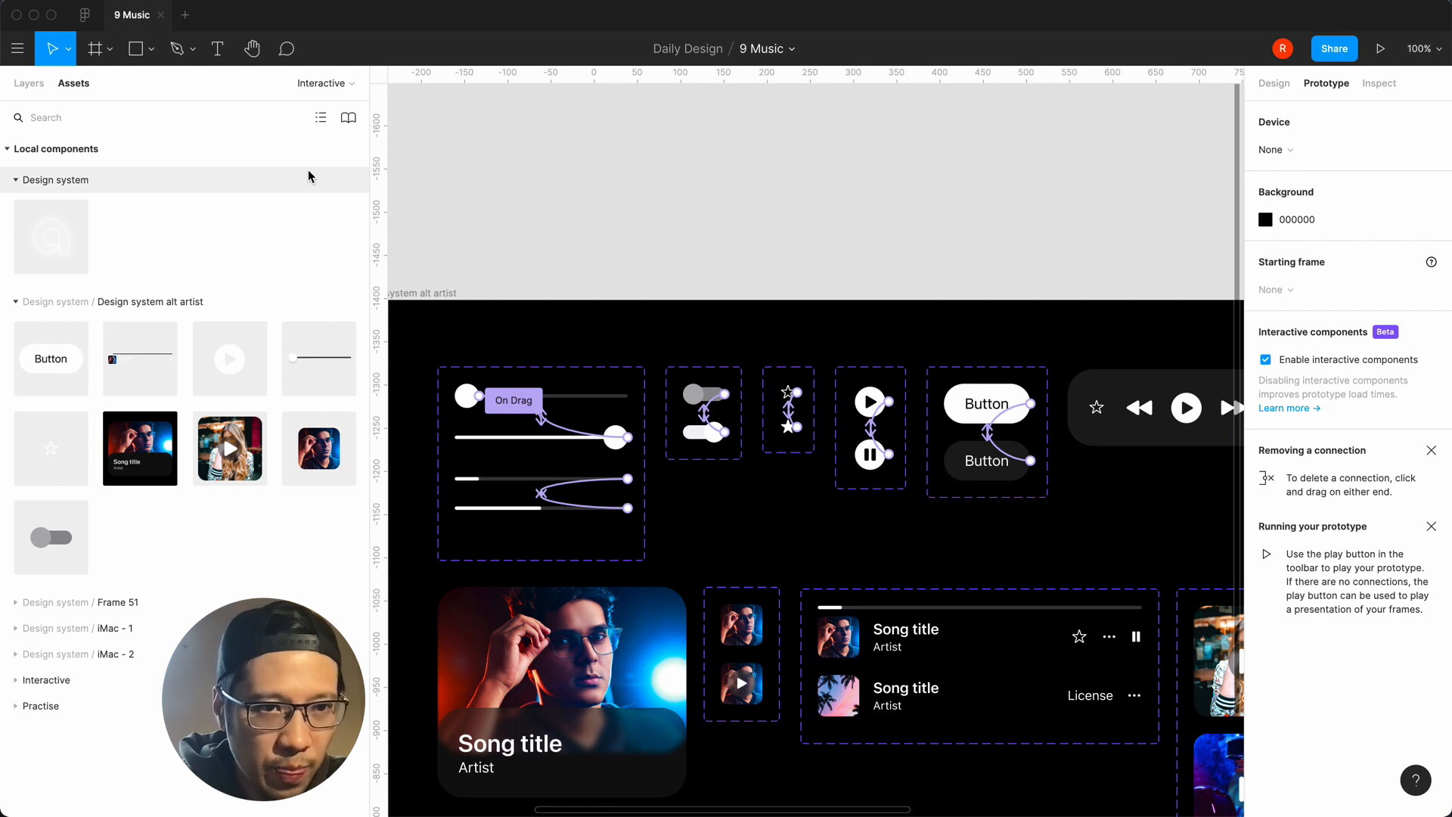
key("alt+1")
scroll(623, 235, "left", 10)
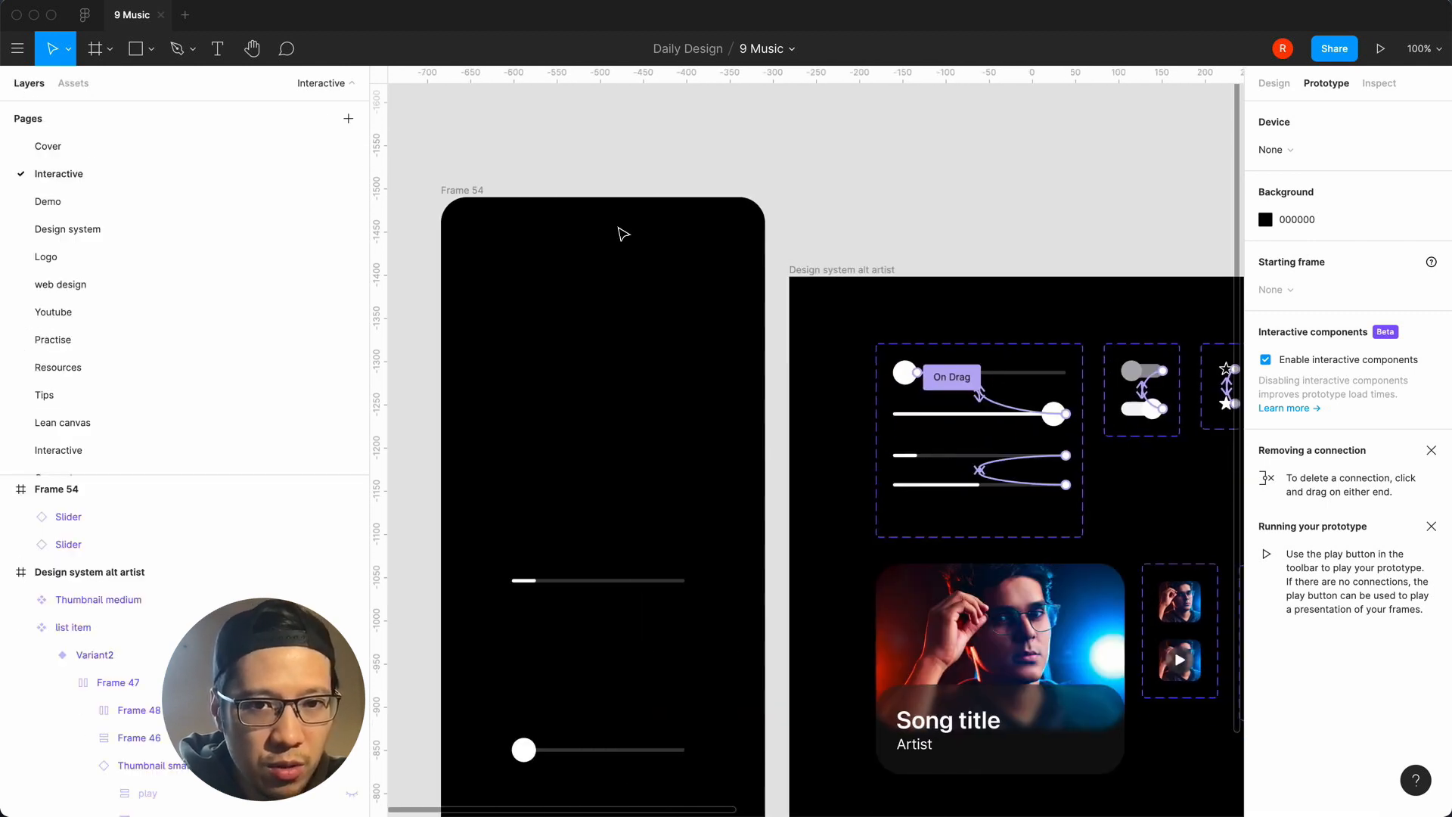
scroll(658, 384, "right", 5)
scroll(658, 383, "down", 4)
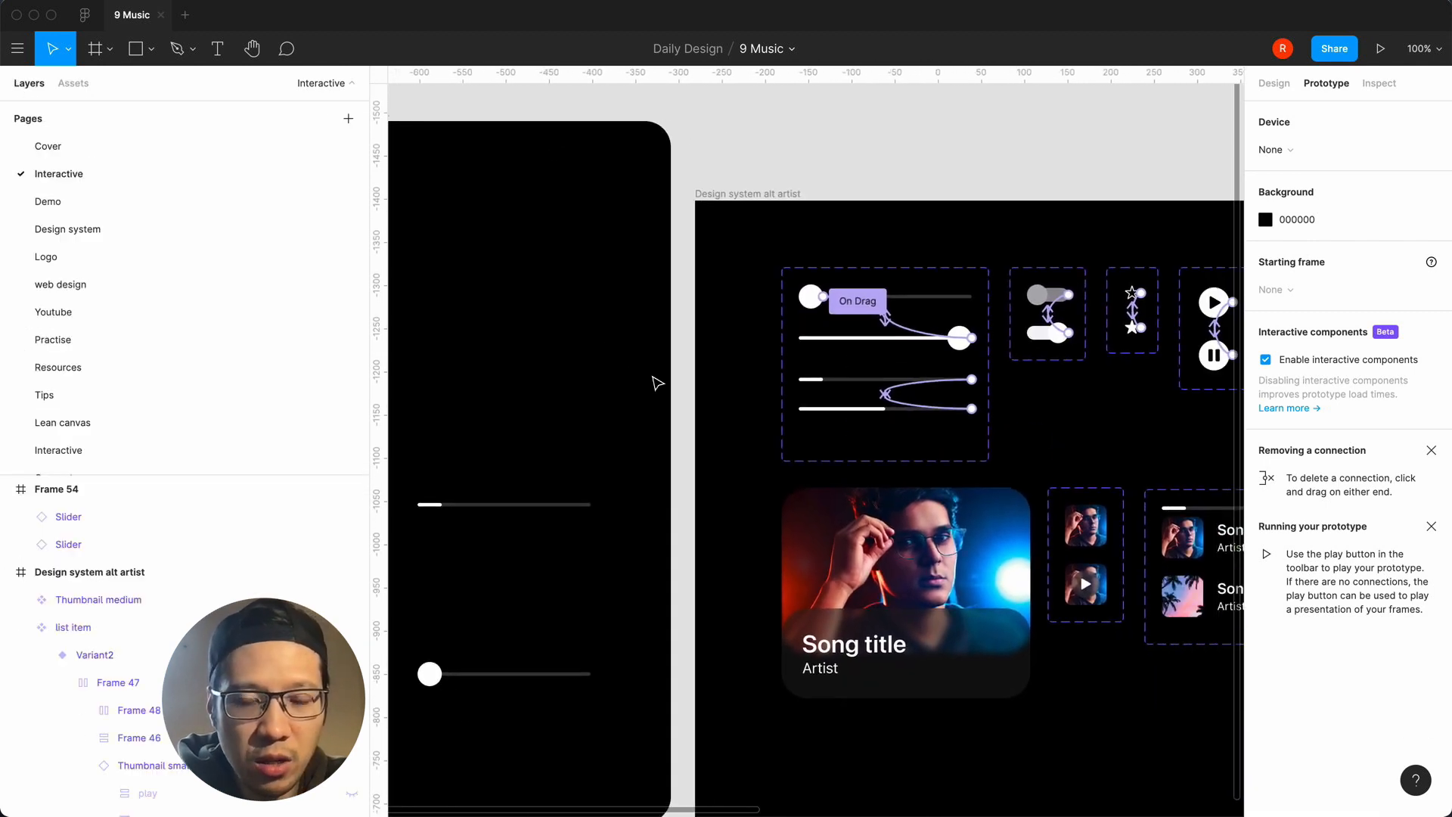
left_click(75, 84)
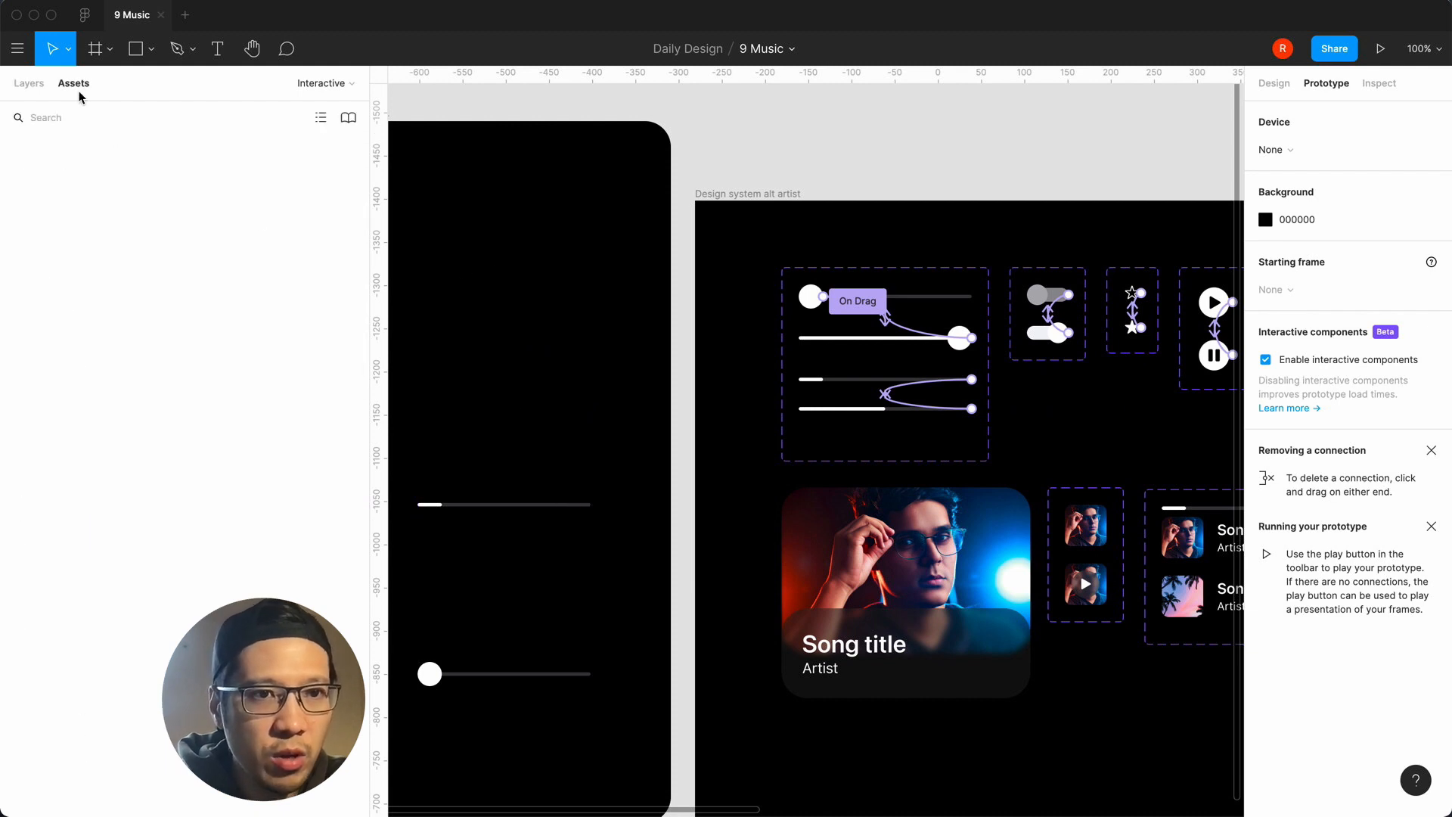
left_click_drag(46, 535, 573, 599)
left_click(690, 415)
scroll(691, 418, "down", 2)
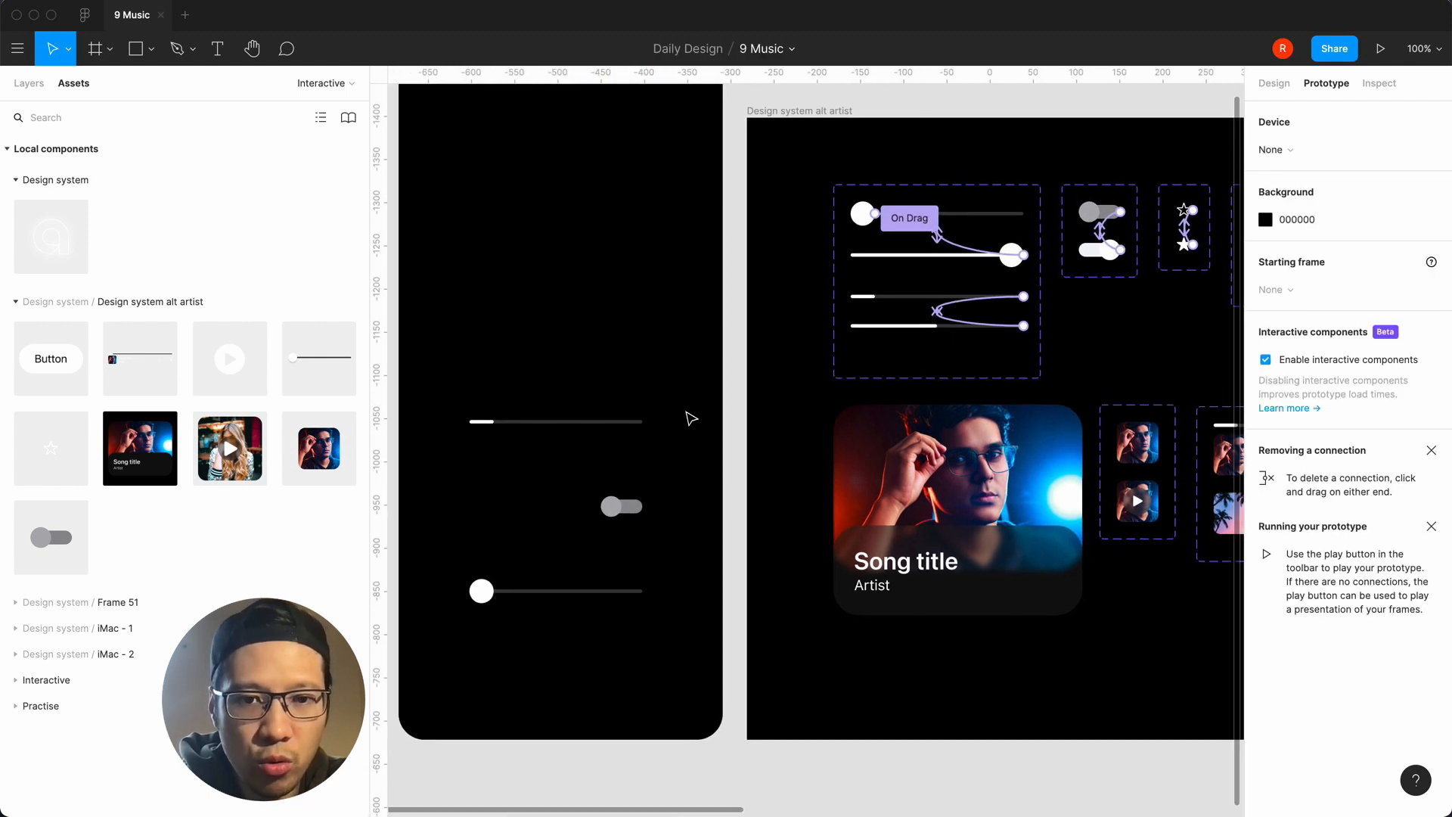
Add a star instance to the phone frame below the lower slider, lined up with the slider's knob.
scroll(690, 419, "up", 1)
scroll(691, 419, "right", 1)
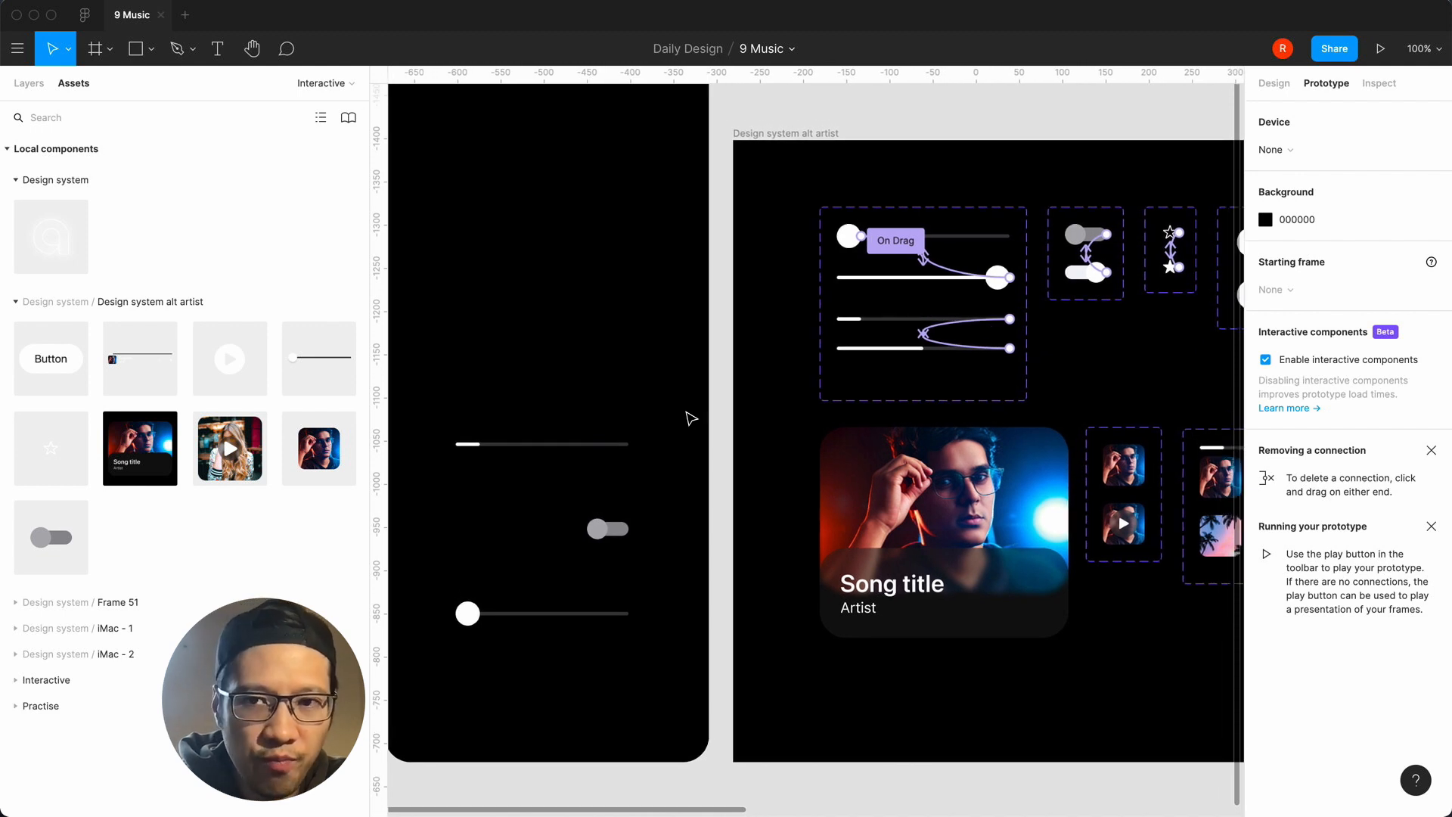
scroll(690, 418, "right", 10)
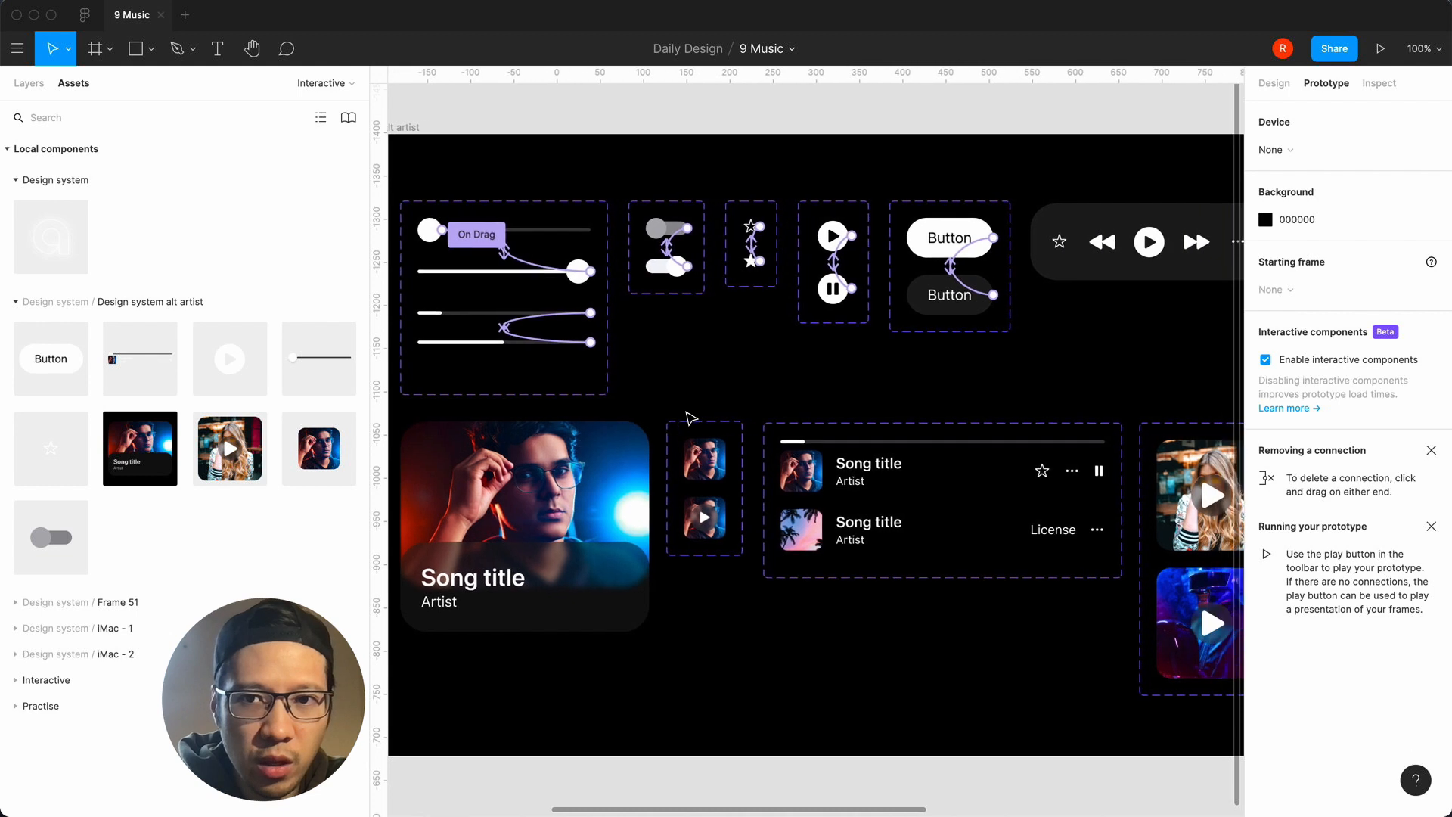
scroll(691, 419, "right", 3)
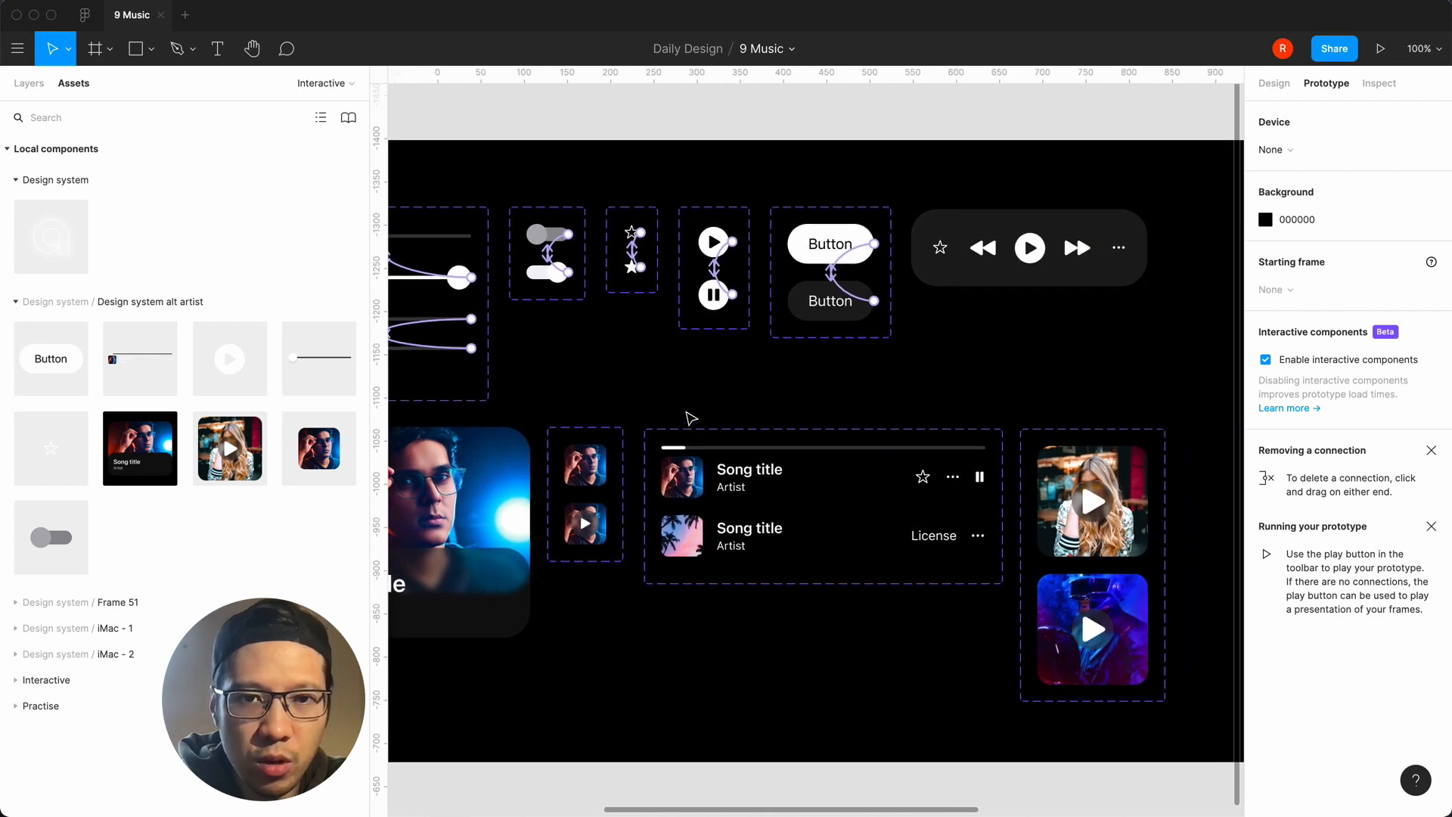
scroll(690, 419, "left", 10)
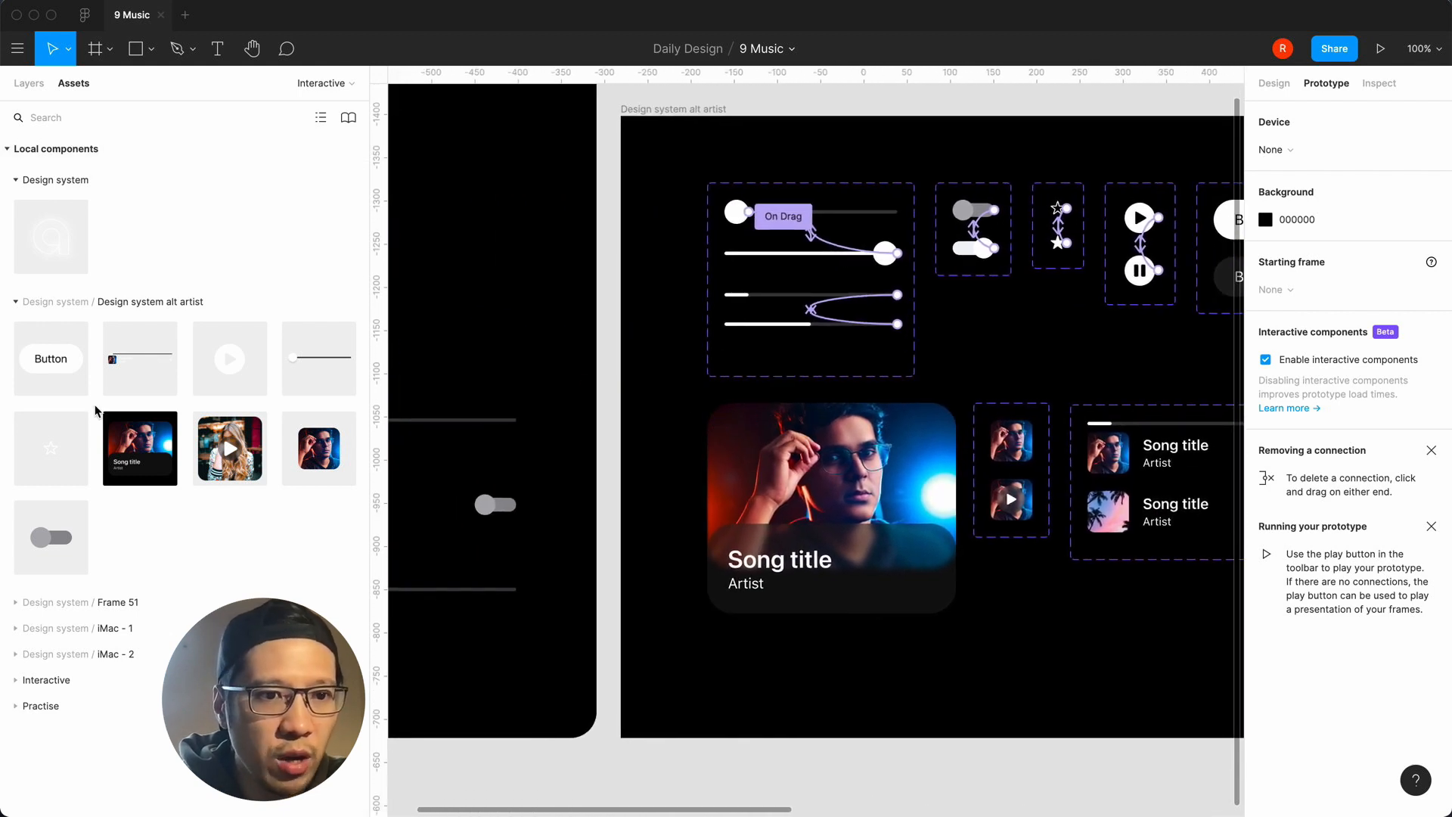
left_click_drag(43, 481, 468, 664)
scroll(594, 689, "left", 6)
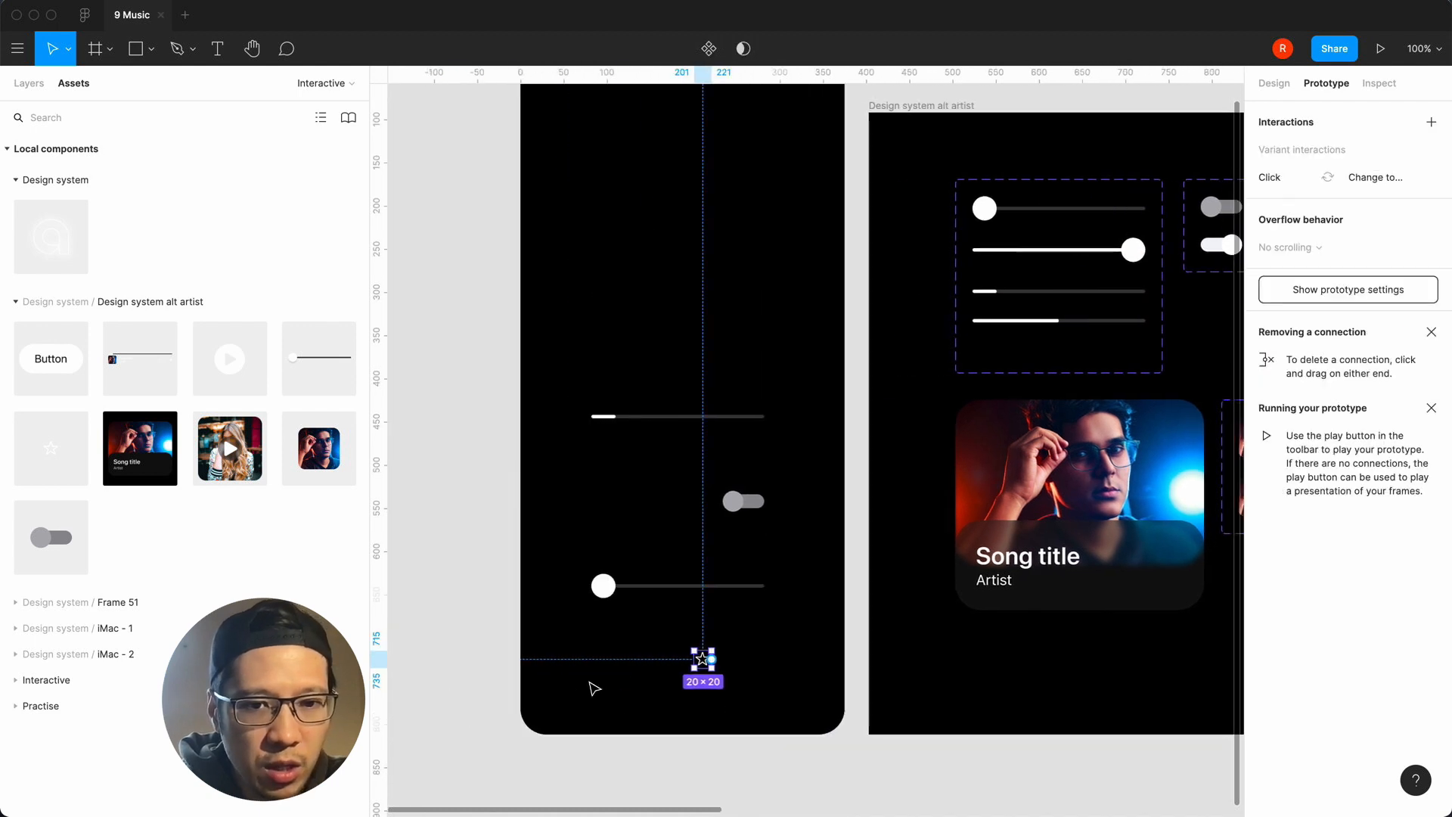
left_click(612, 692)
left_click_drag(700, 662, 604, 666)
left_click(691, 666)
Add a play button instance to the phone frame, level with the star and horizontally centered at X 166, Y 706.
scroll(691, 666, "right", 8)
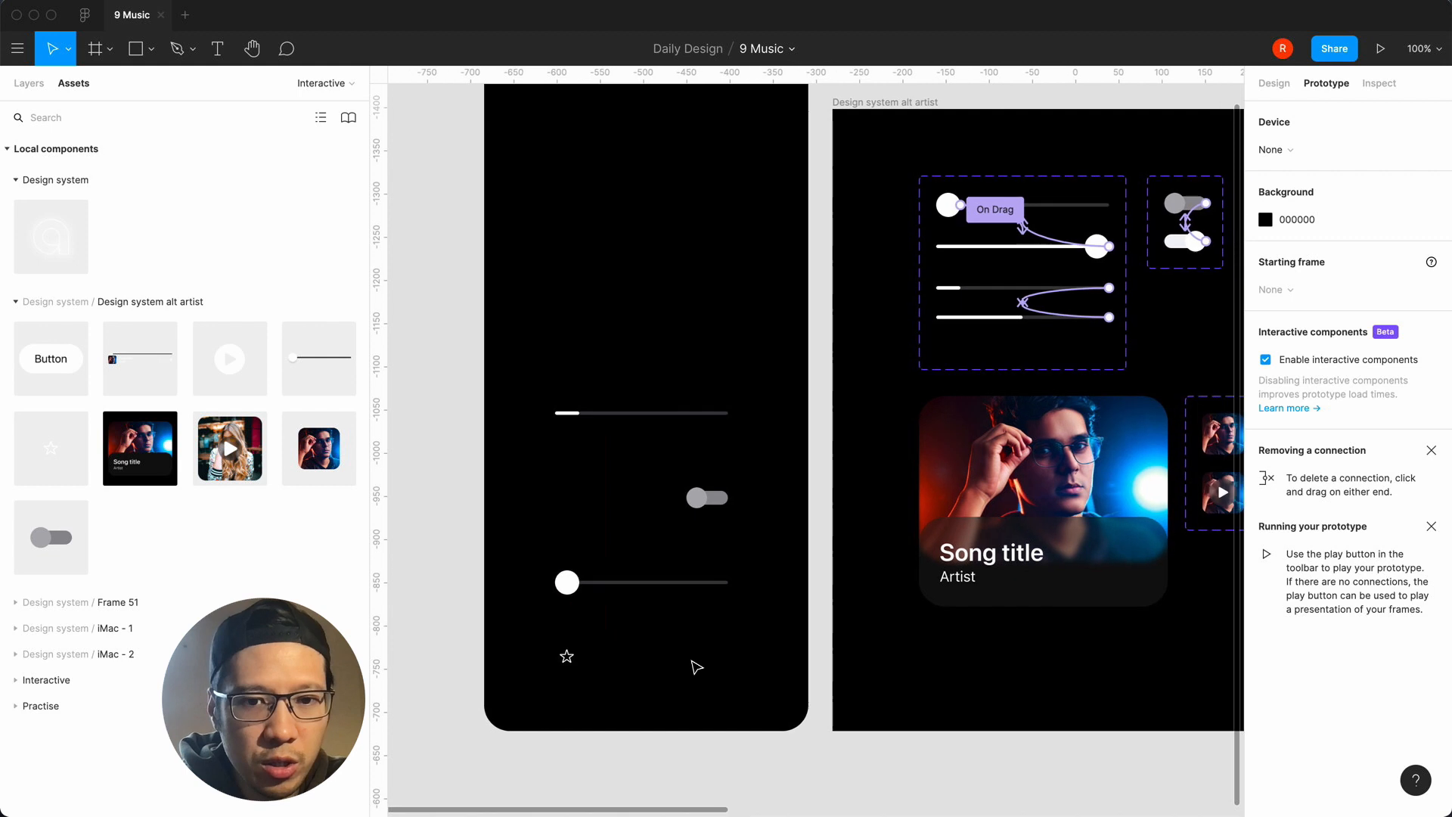
scroll(691, 666, "left", 3)
left_click_drag(229, 357, 447, 662)
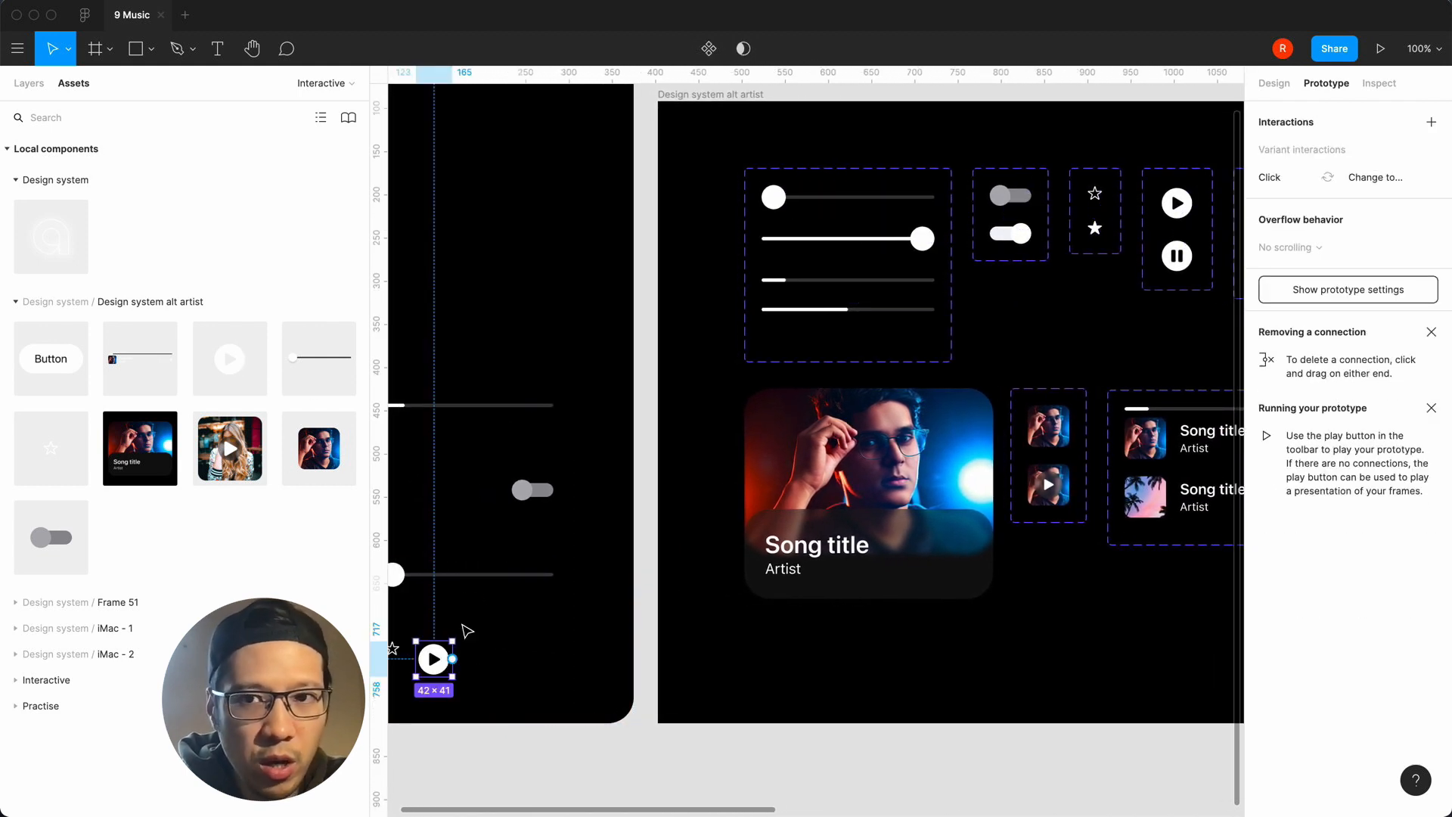
scroll(687, 480, "left", 4)
left_click_drag(584, 655, 620, 645)
left_click(707, 603)
left_click(618, 644)
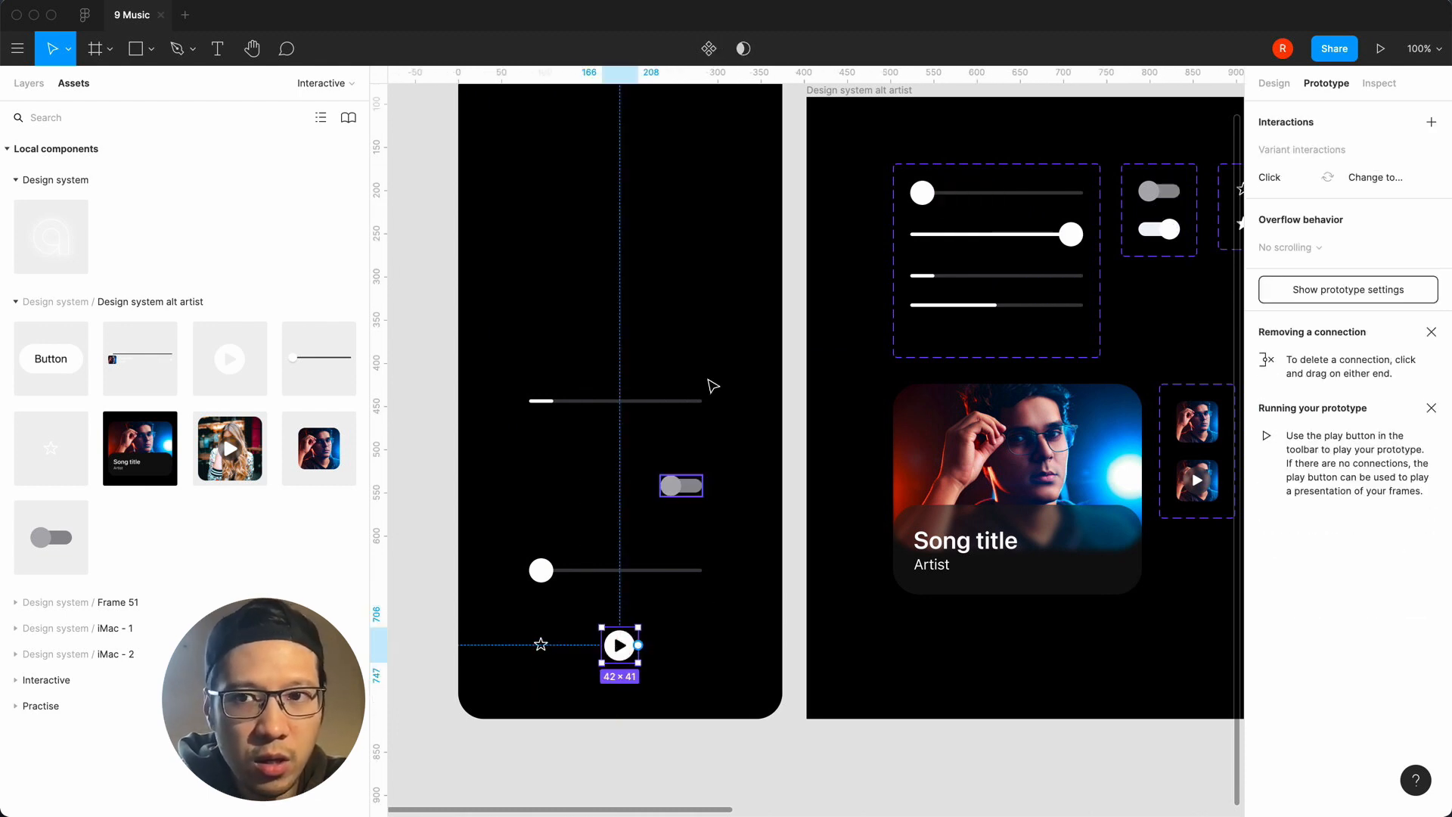
Add a Button instance at the lower-left of the phone frame, just below the star.
scroll(716, 432, "right", 20)
scroll(715, 491, "left", 8)
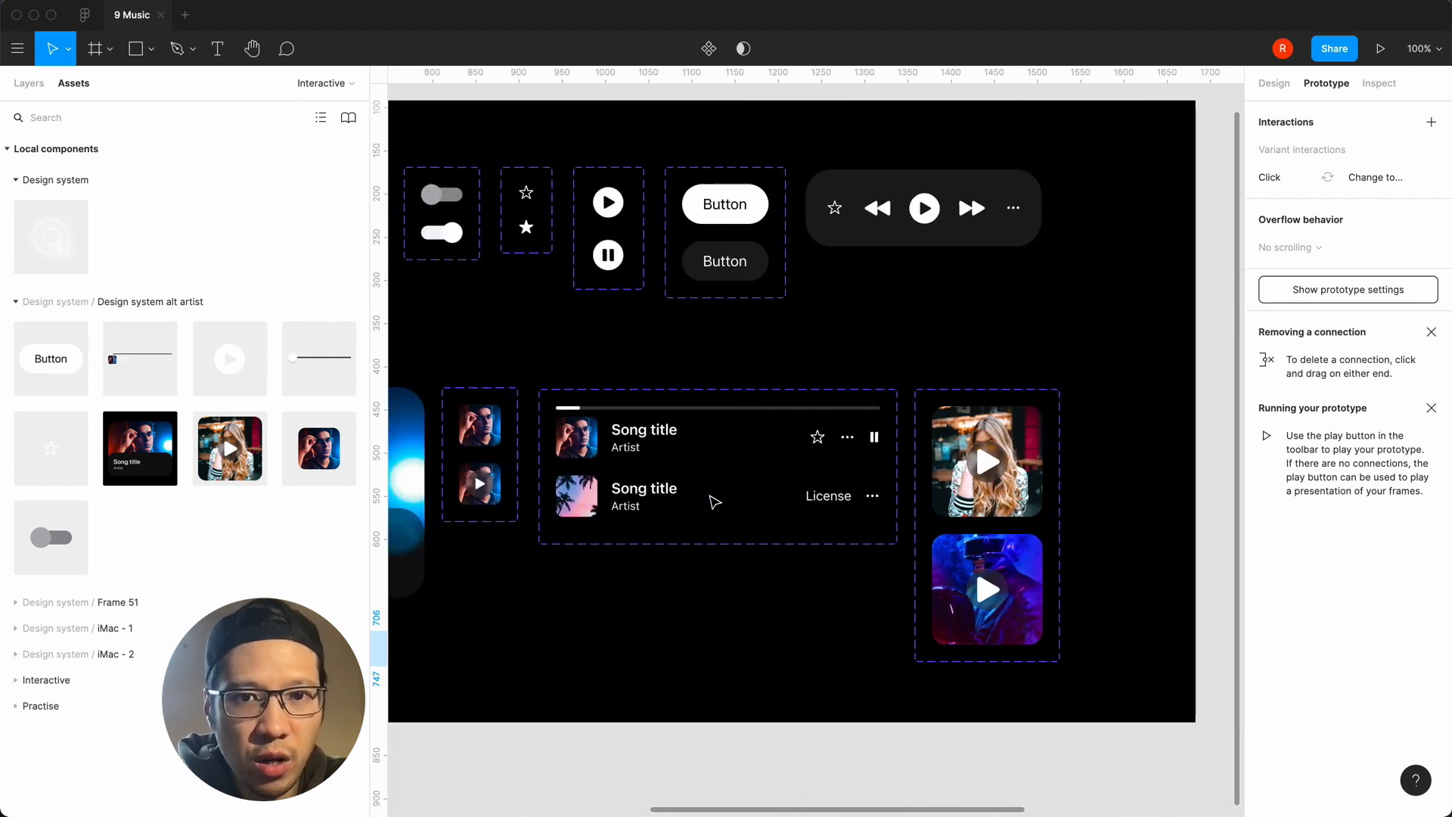
scroll(715, 502, "left", 15)
left_click(457, 507)
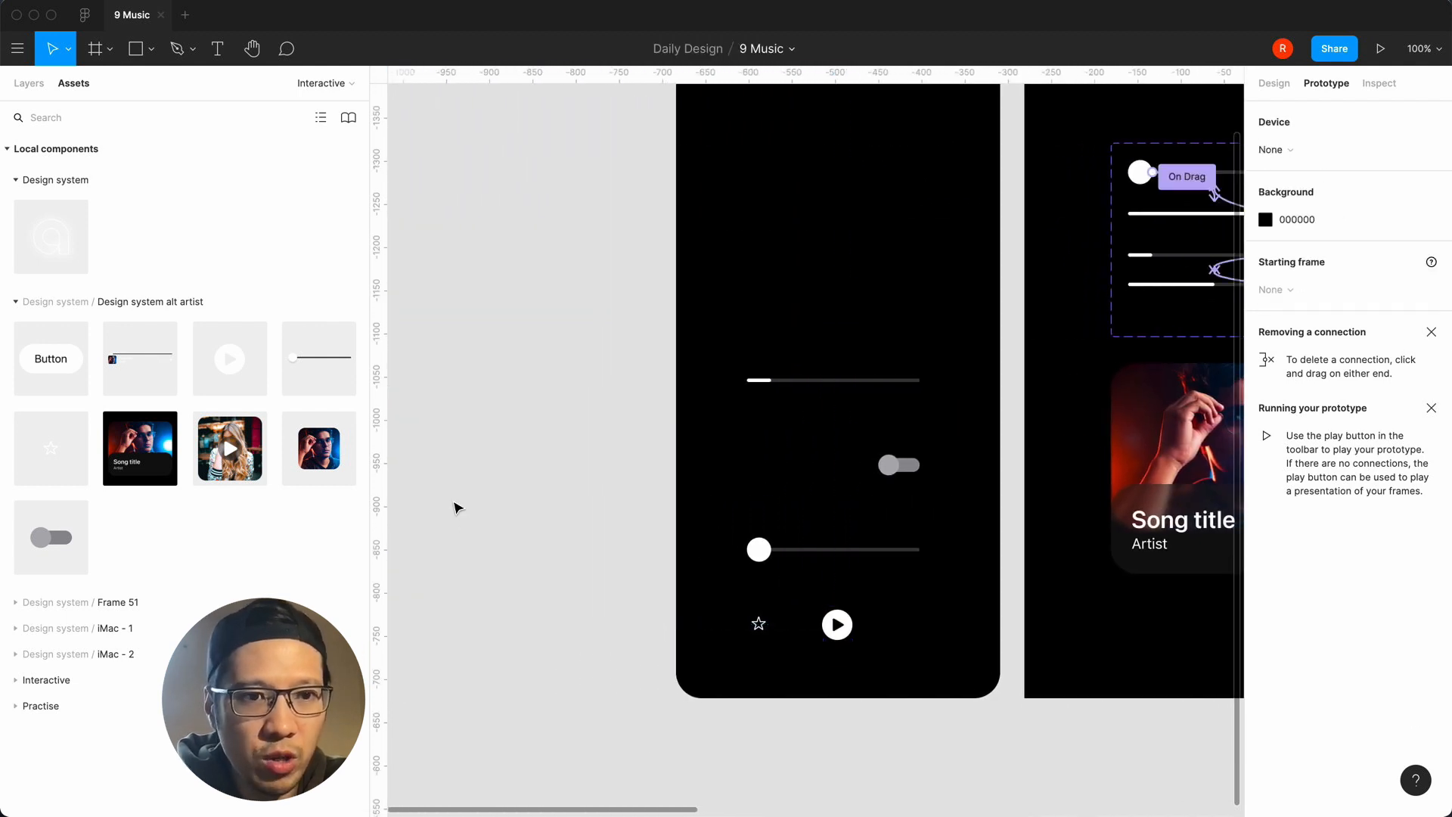
left_click_drag(49, 363, 721, 665)
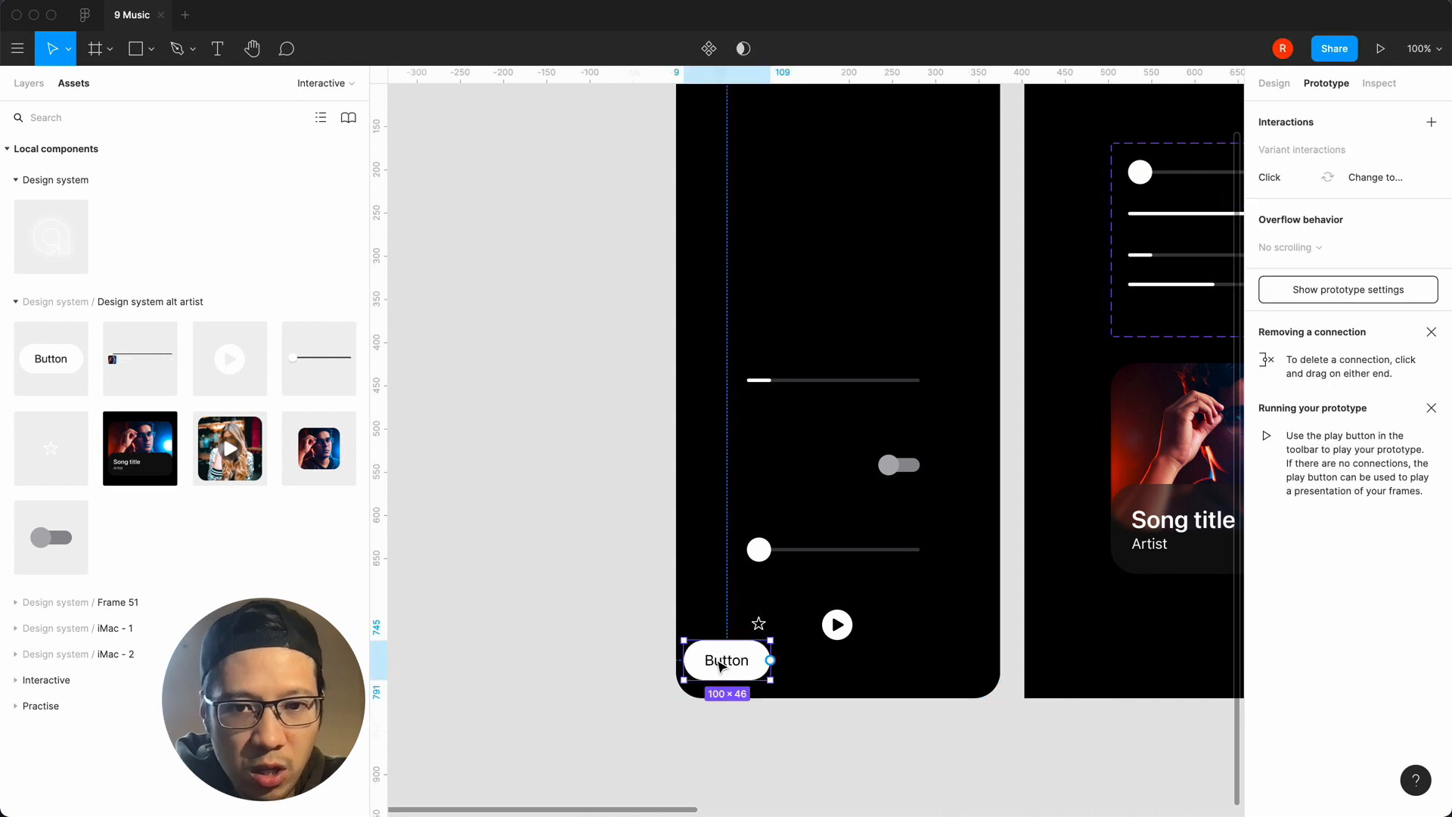
Center the Button instance horizontally in the phone frame.
left_click(851, 628)
scroll(645, 401, "up", 4)
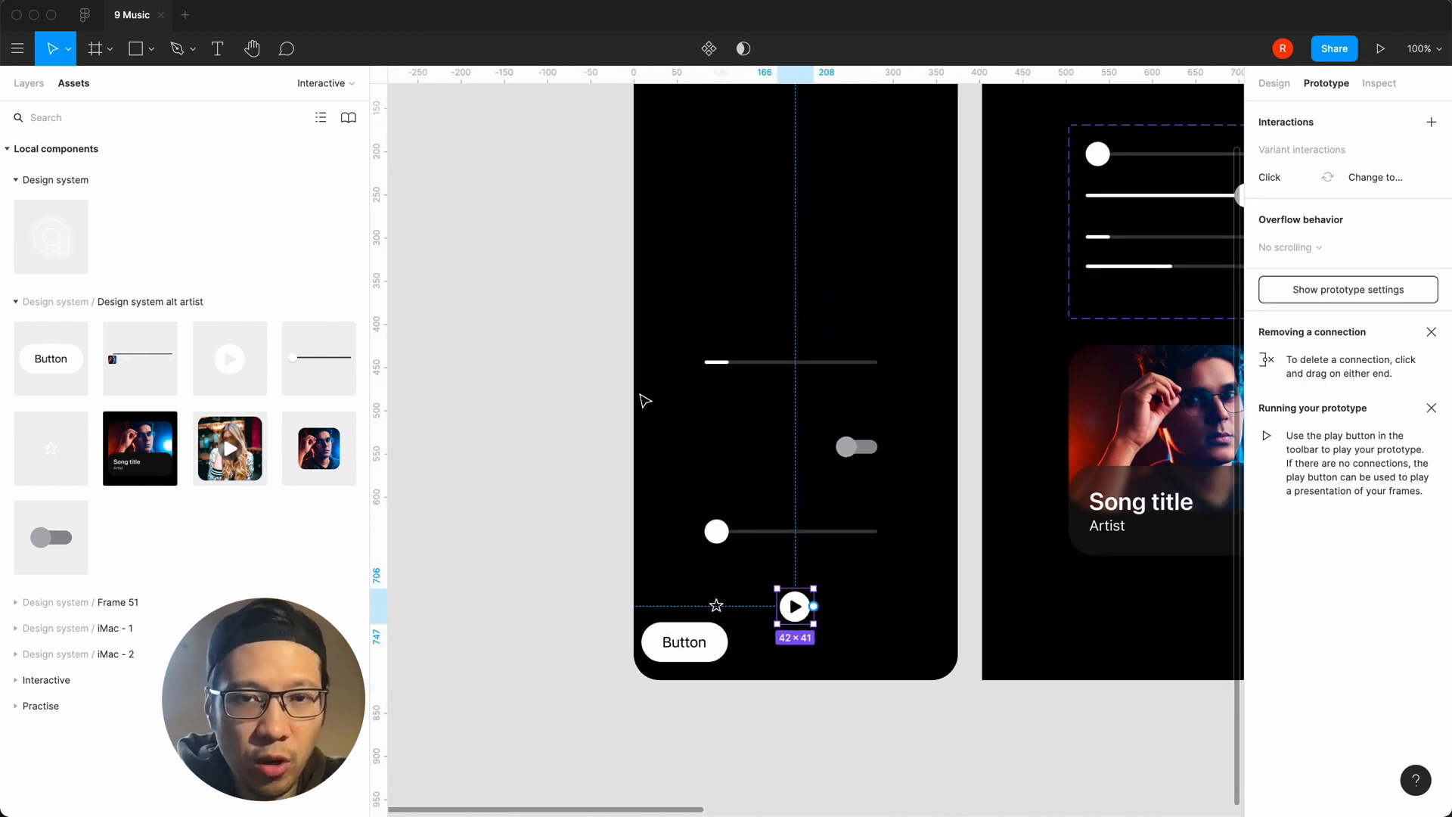
left_click(654, 129)
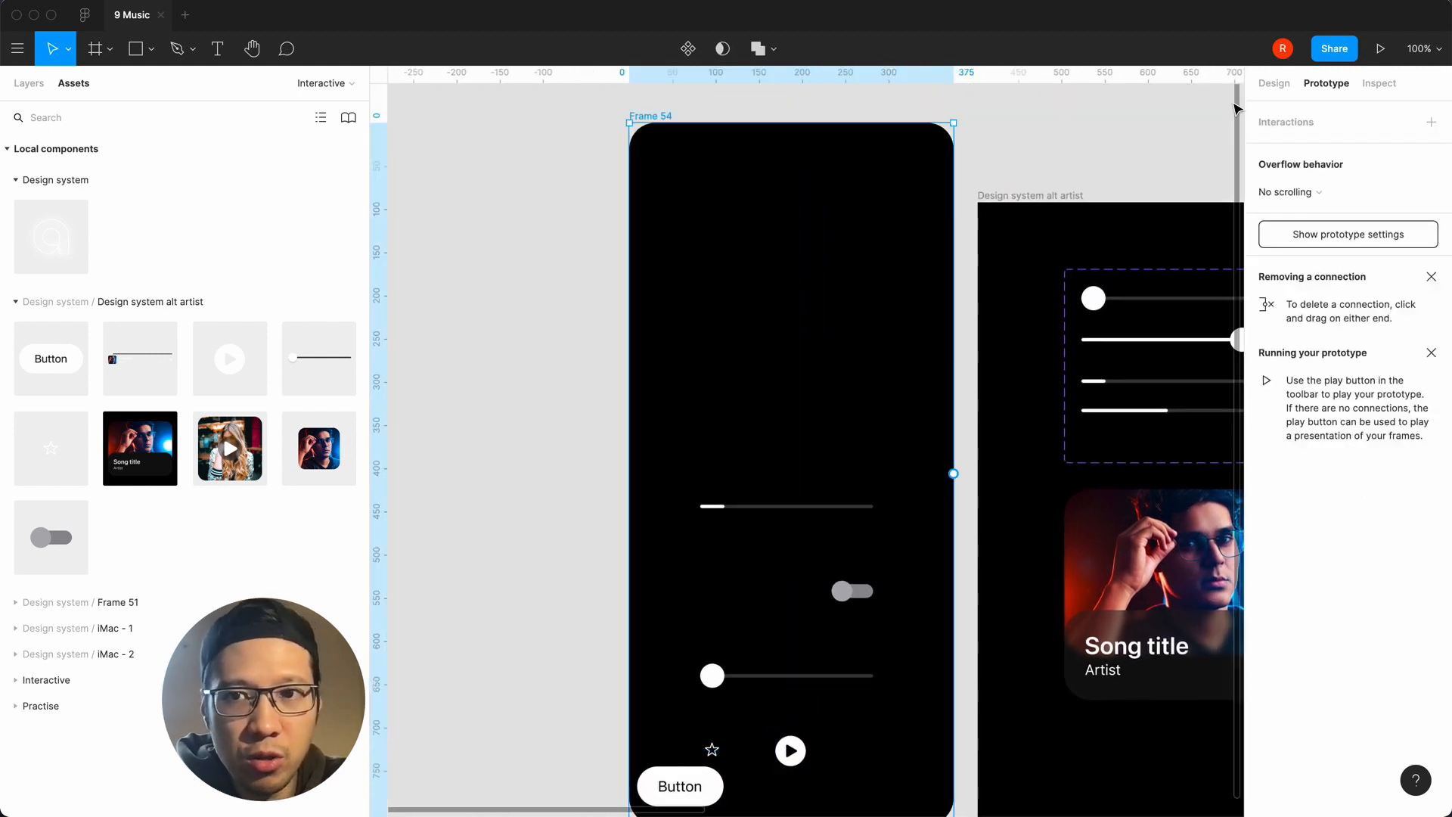
left_click(1275, 83)
scroll(820, 370, "down", 5)
left_click(798, 476)
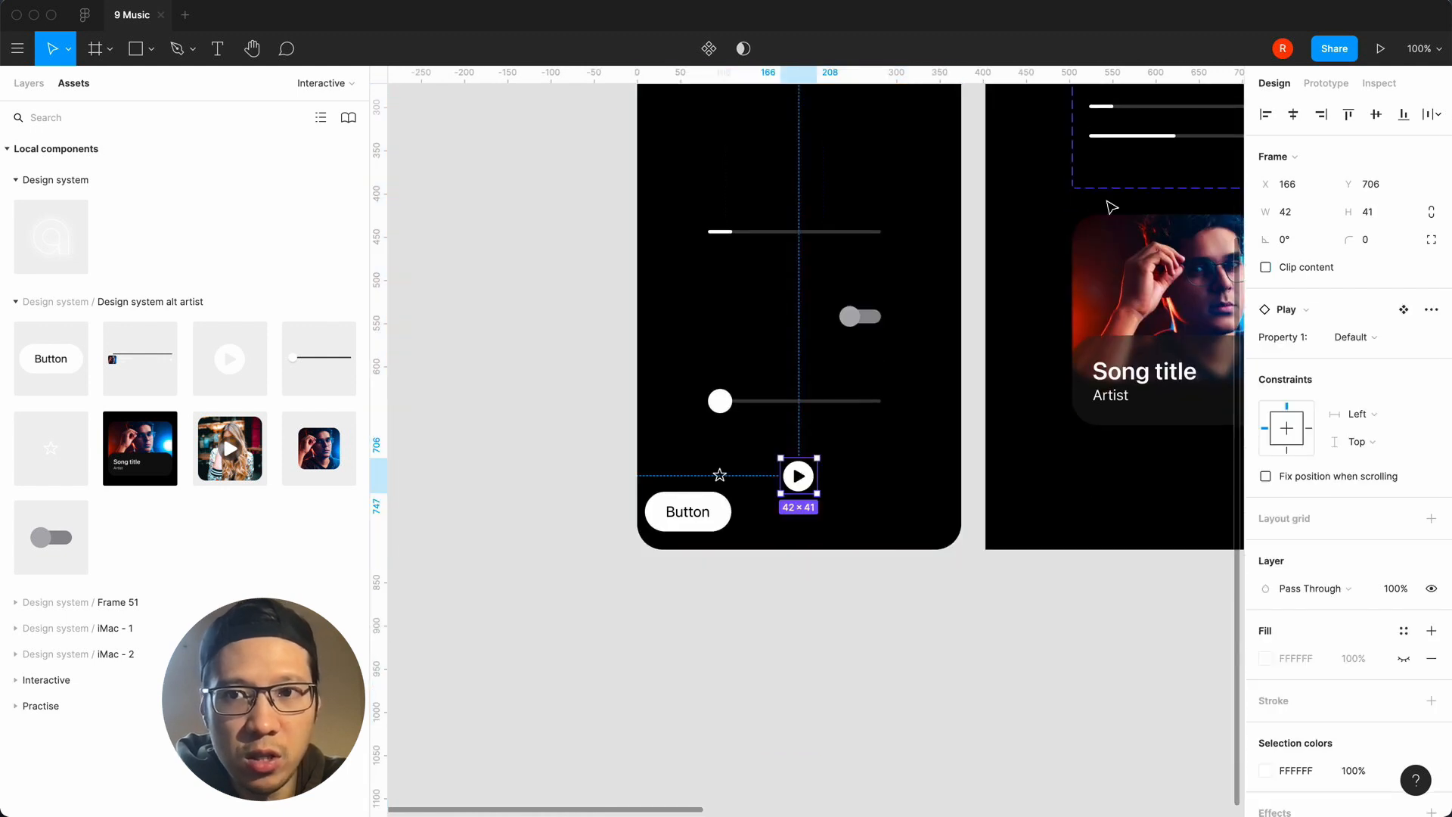
left_click(703, 510)
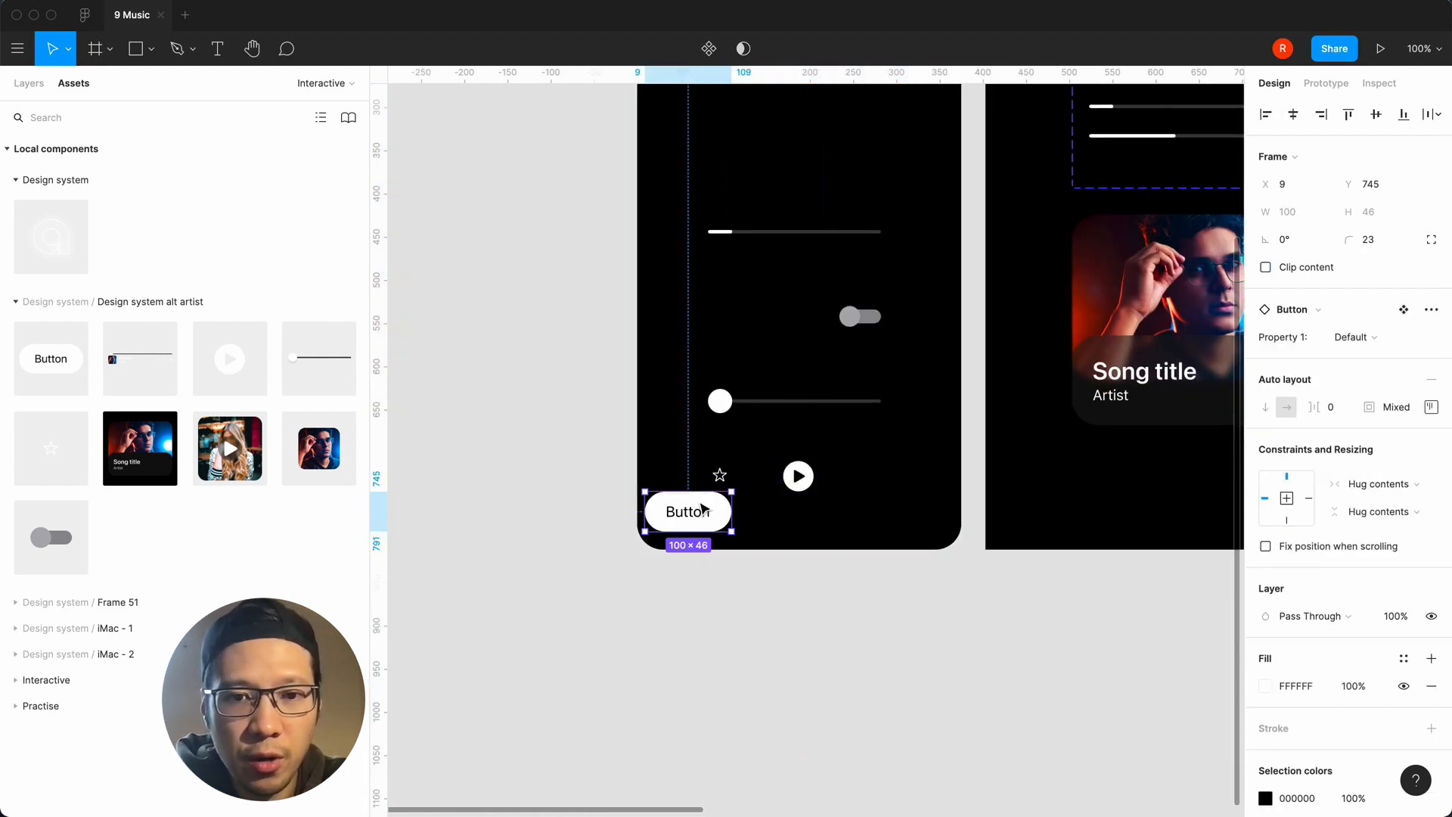
left_click(1293, 114)
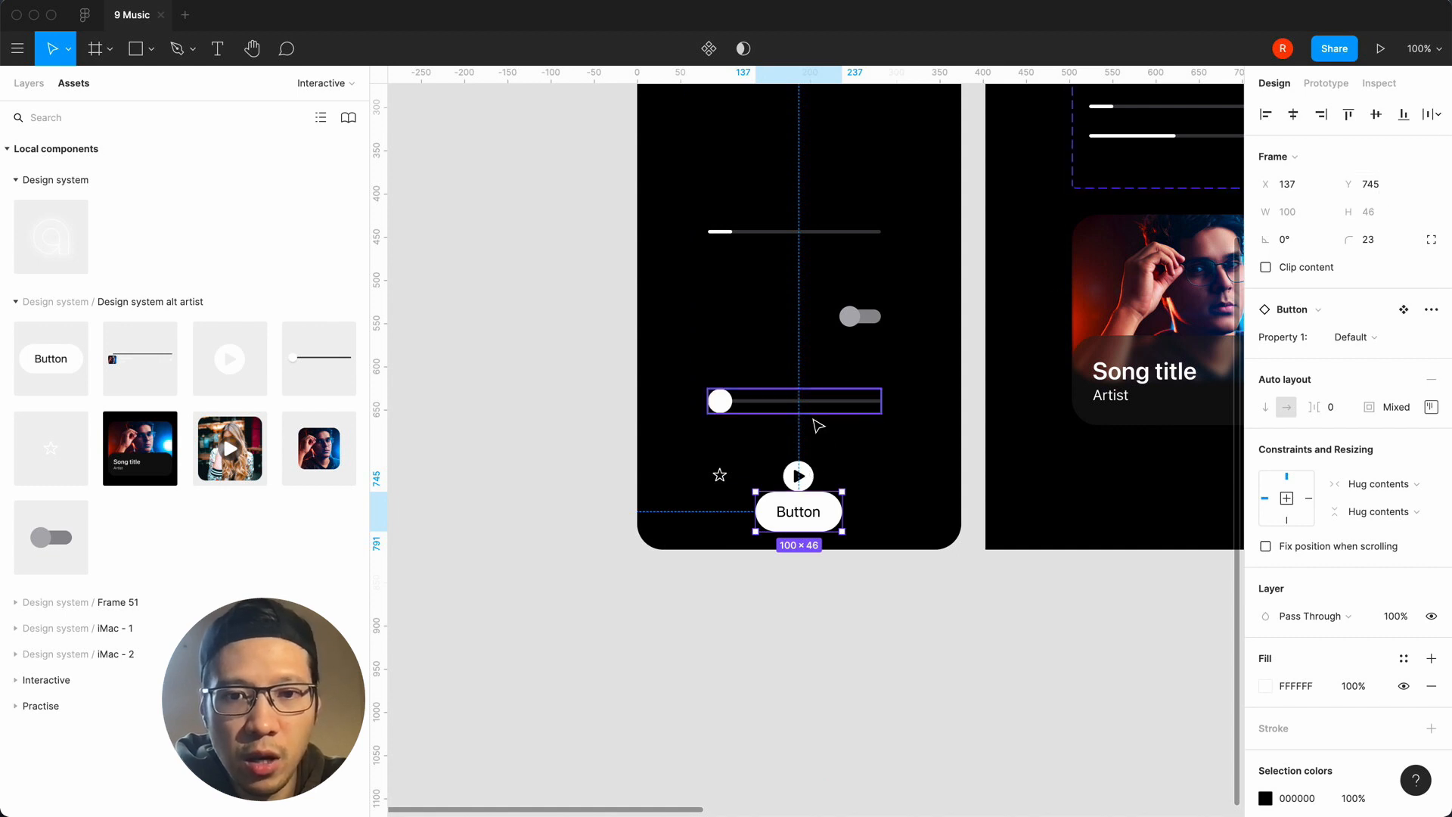
Move the play button up to Y 685 and raise the star level with it, leaving space above the Button.
left_click(824, 452)
left_click_drag(798, 475, 798, 457)
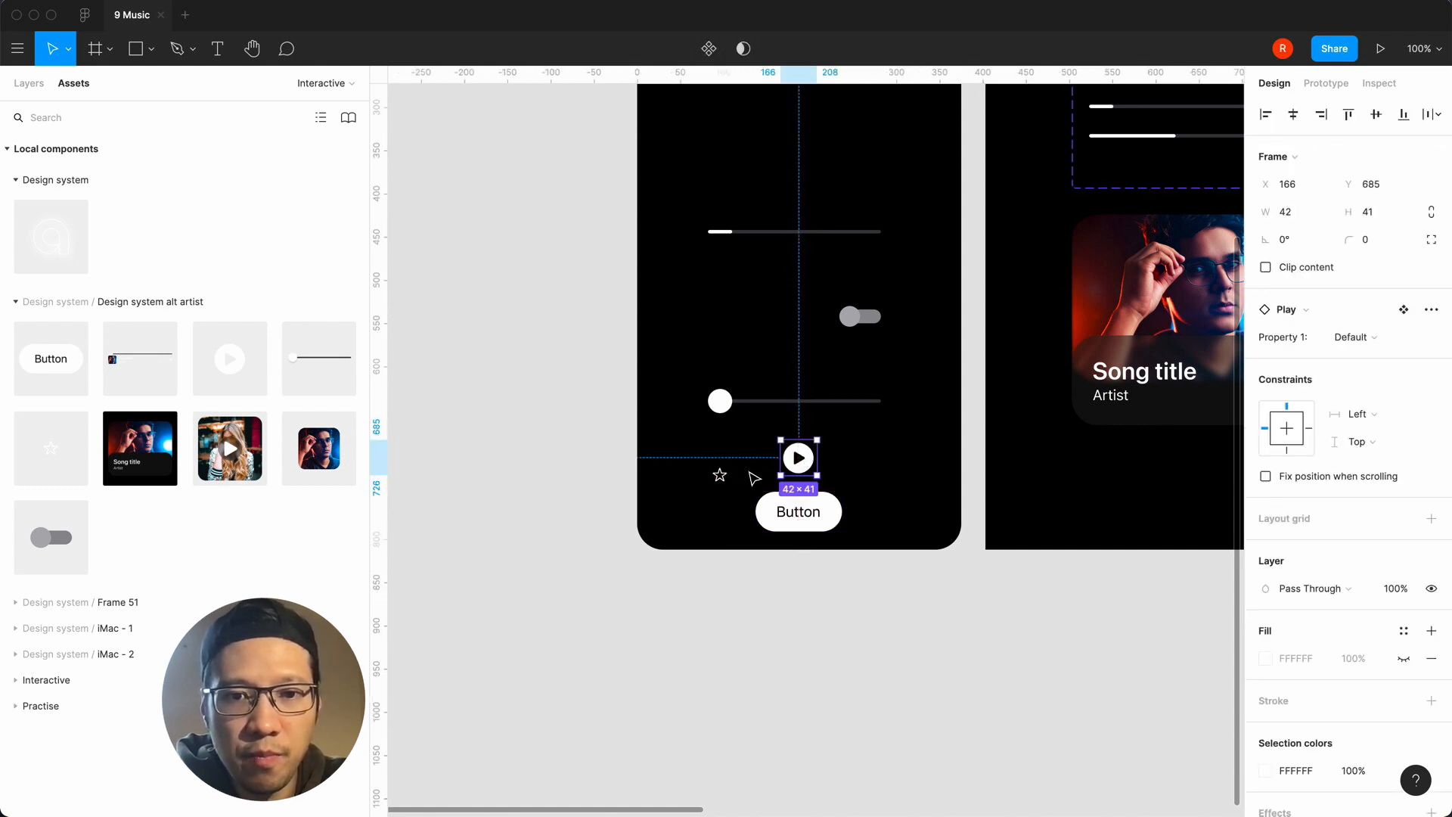
left_click_drag(732, 490, 731, 472)
left_click(694, 476)
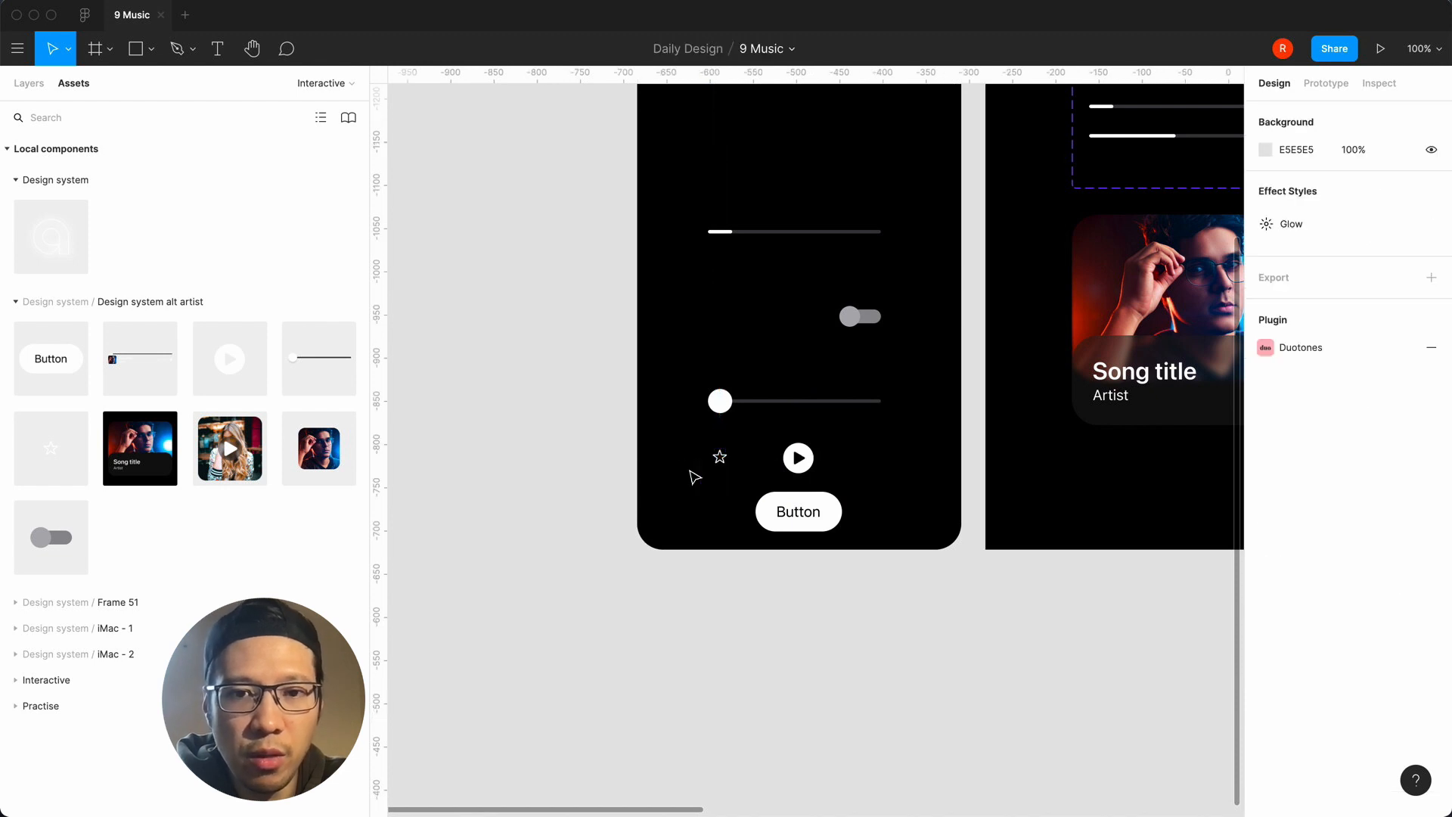
Present Frame 54 as a prototype and test the toggle by switching it on and off.
scroll(694, 476, "right", 5)
scroll(694, 477, "up", 5)
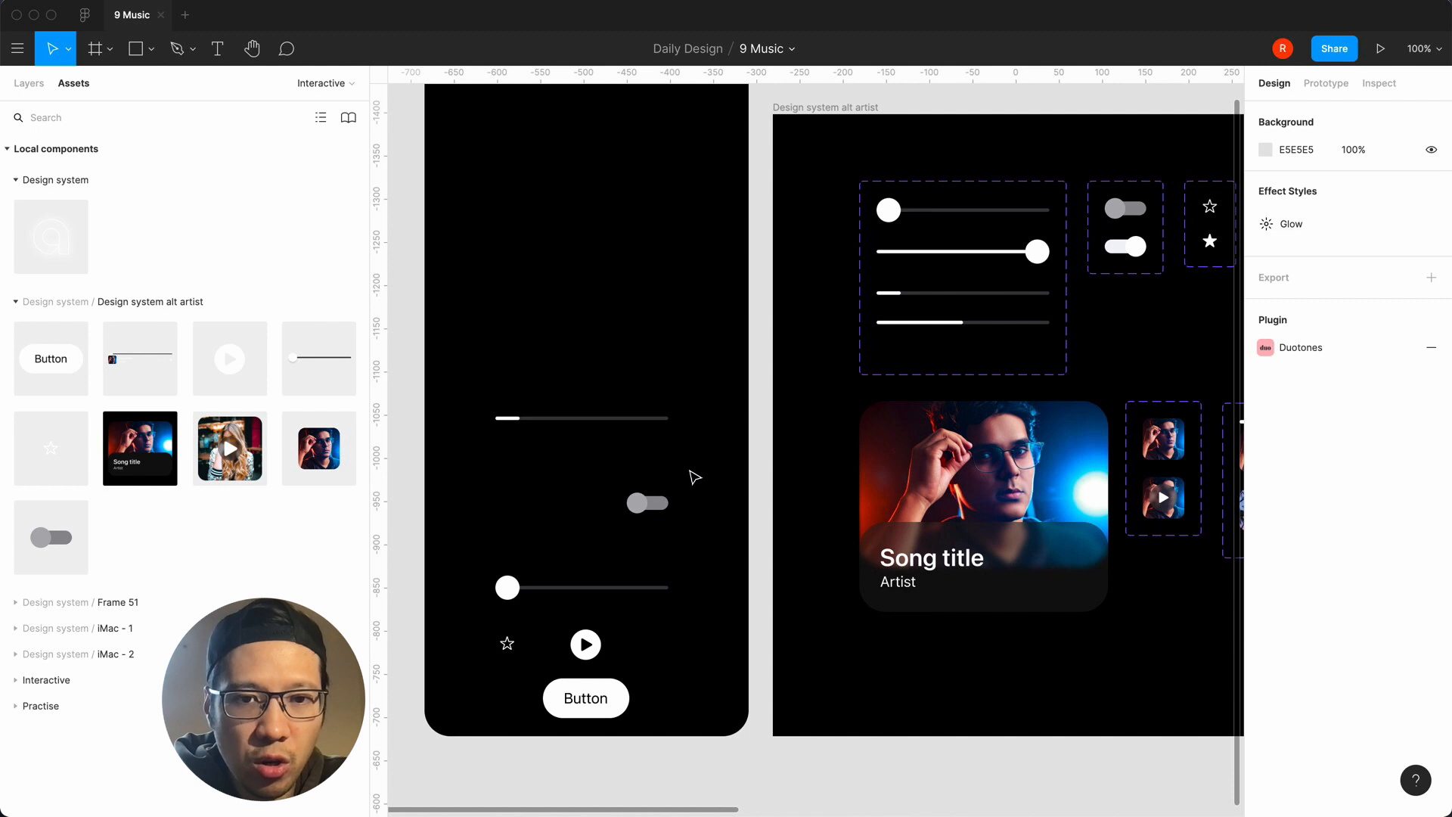
scroll(694, 477, "up", 5)
left_click(454, 203)
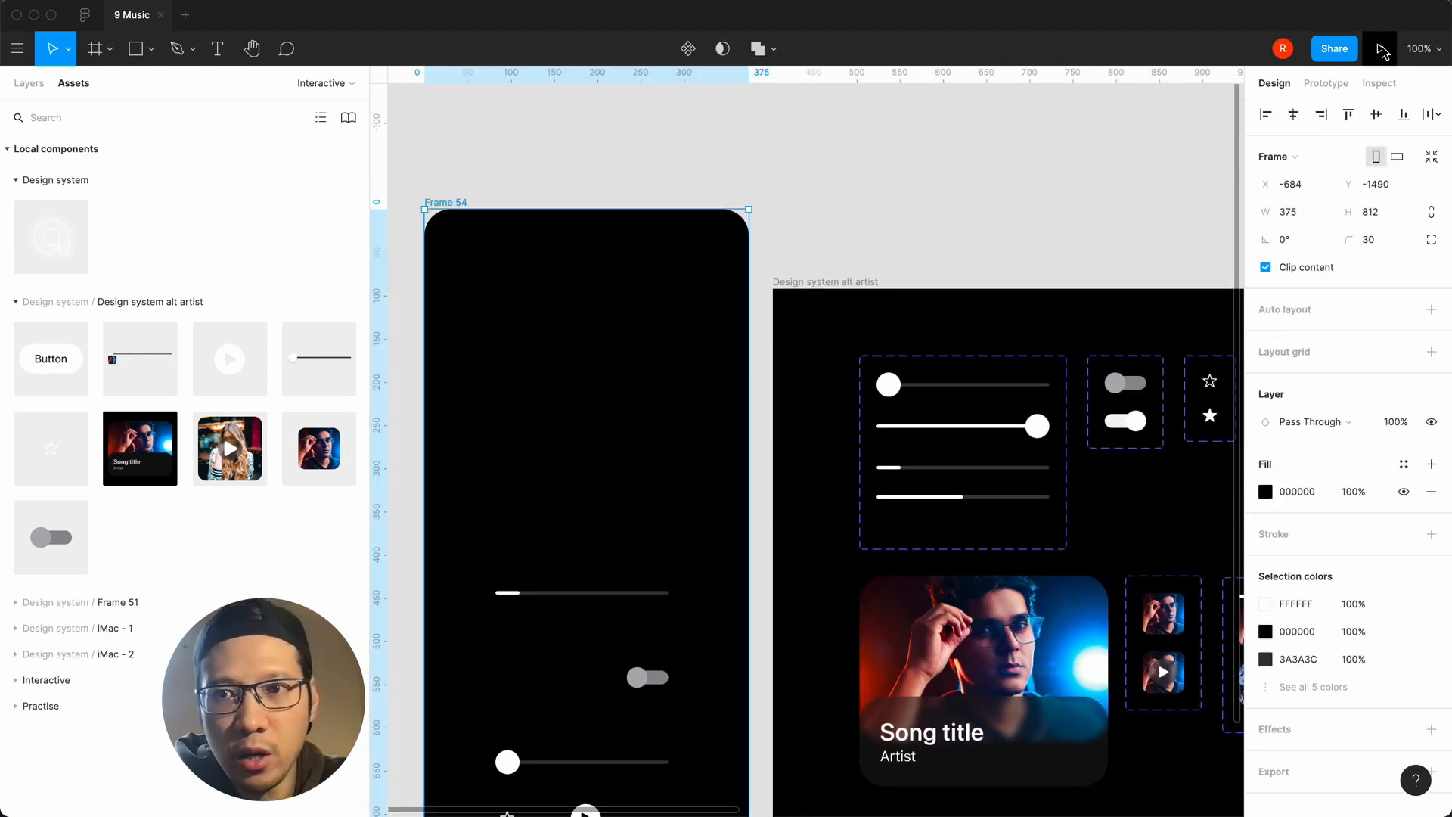
left_click(1381, 50)
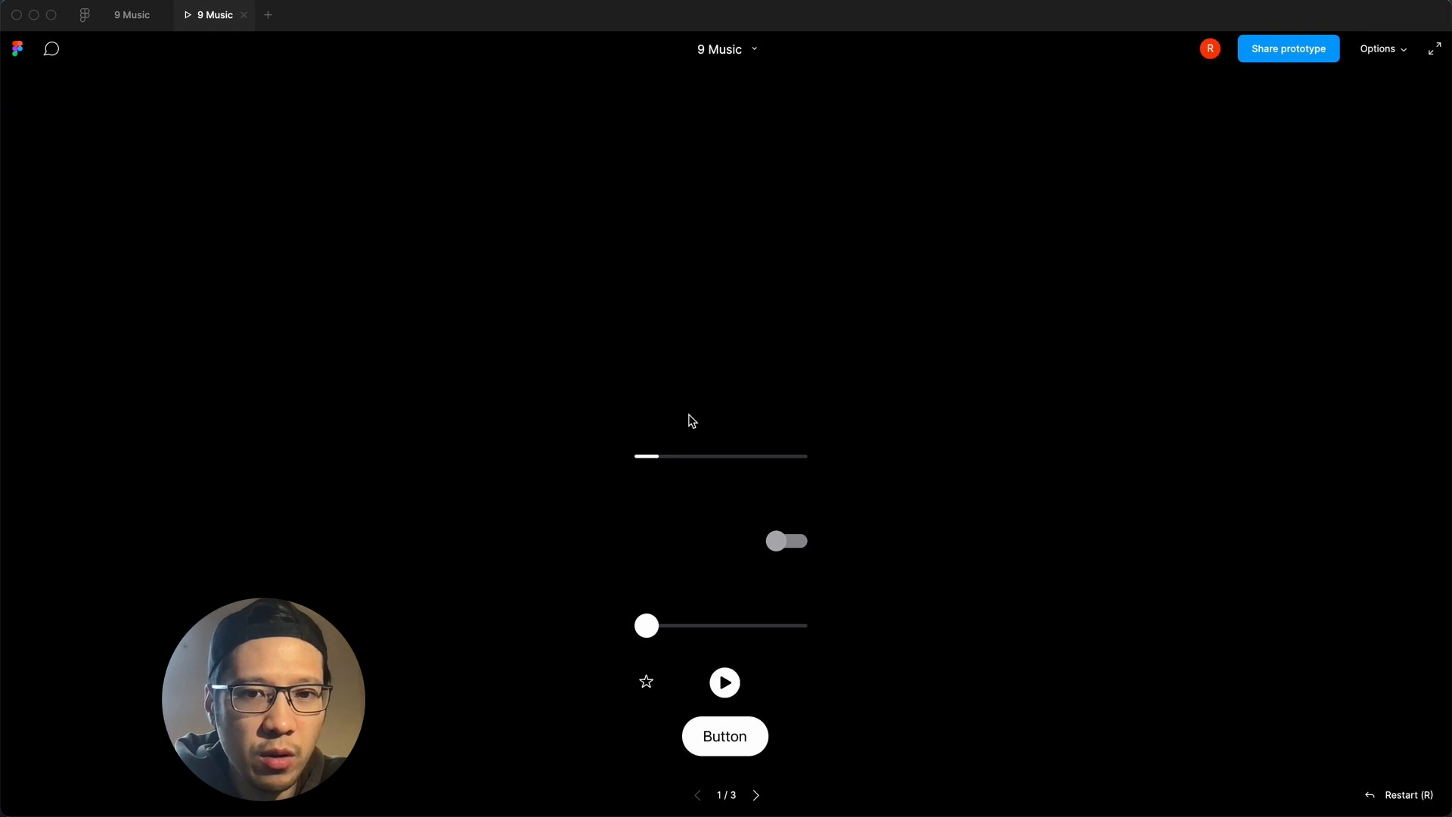
left_click(794, 548)
left_click(787, 546)
left_click(782, 550)
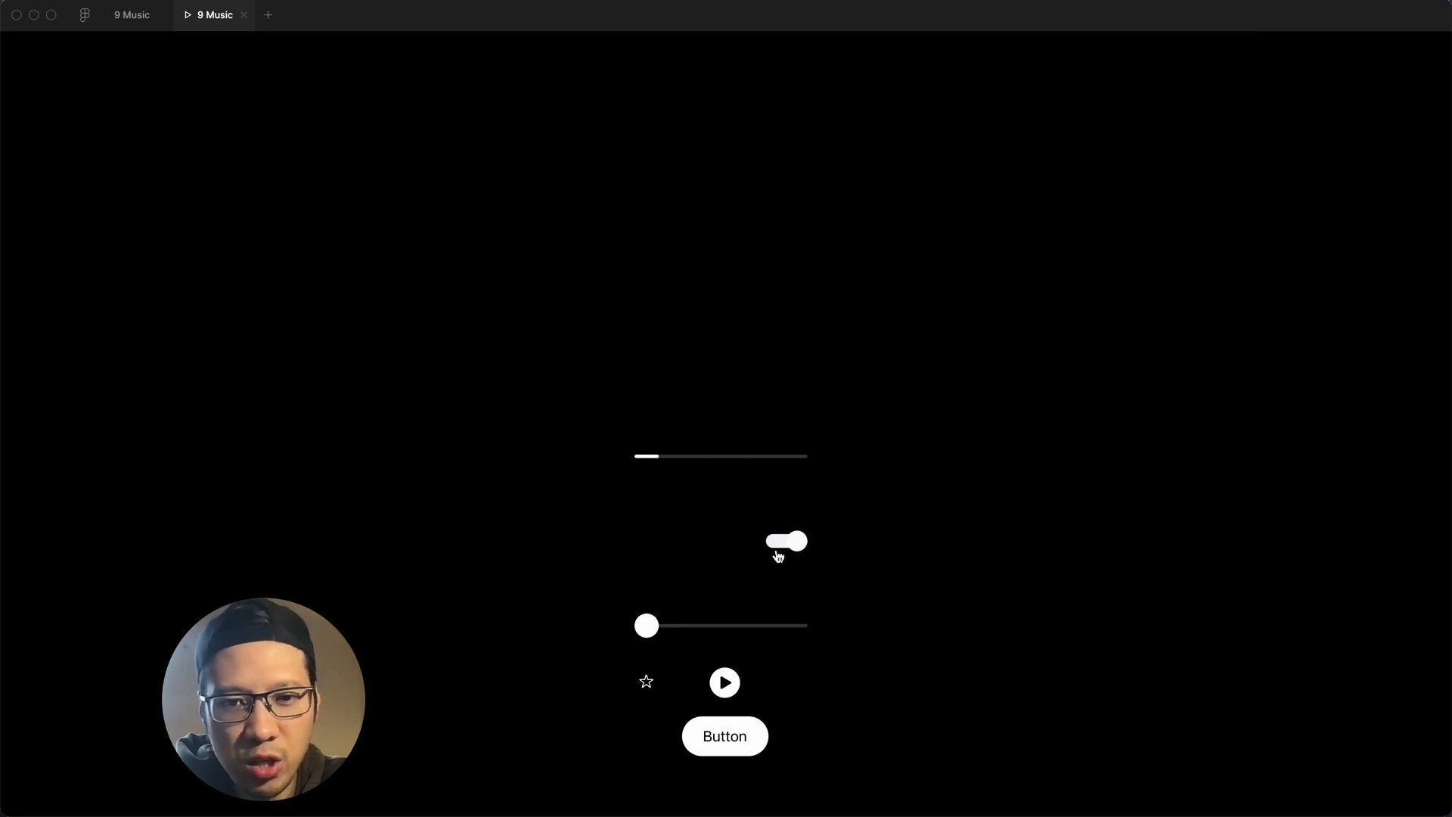
Test the knob slider, star, play control and Button in the prototype, and close the preview.
mouse_move(652, 636)
left_mouse_down()
mouse_move(739, 626)
mouse_move(633, 620)
left_mouse_up()
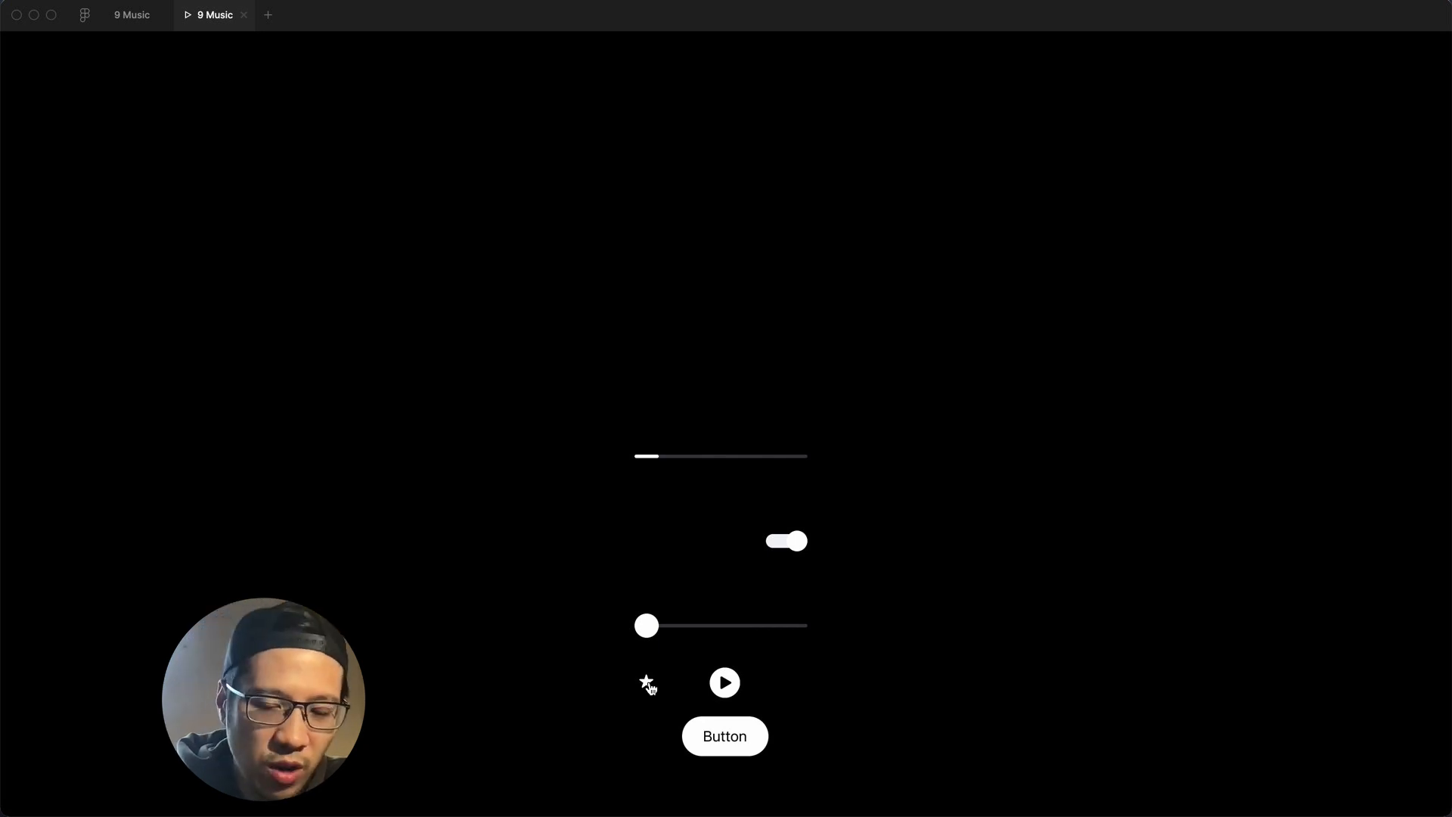
left_click(738, 684)
left_click(738, 684)
left_click(733, 748)
left_click(734, 749)
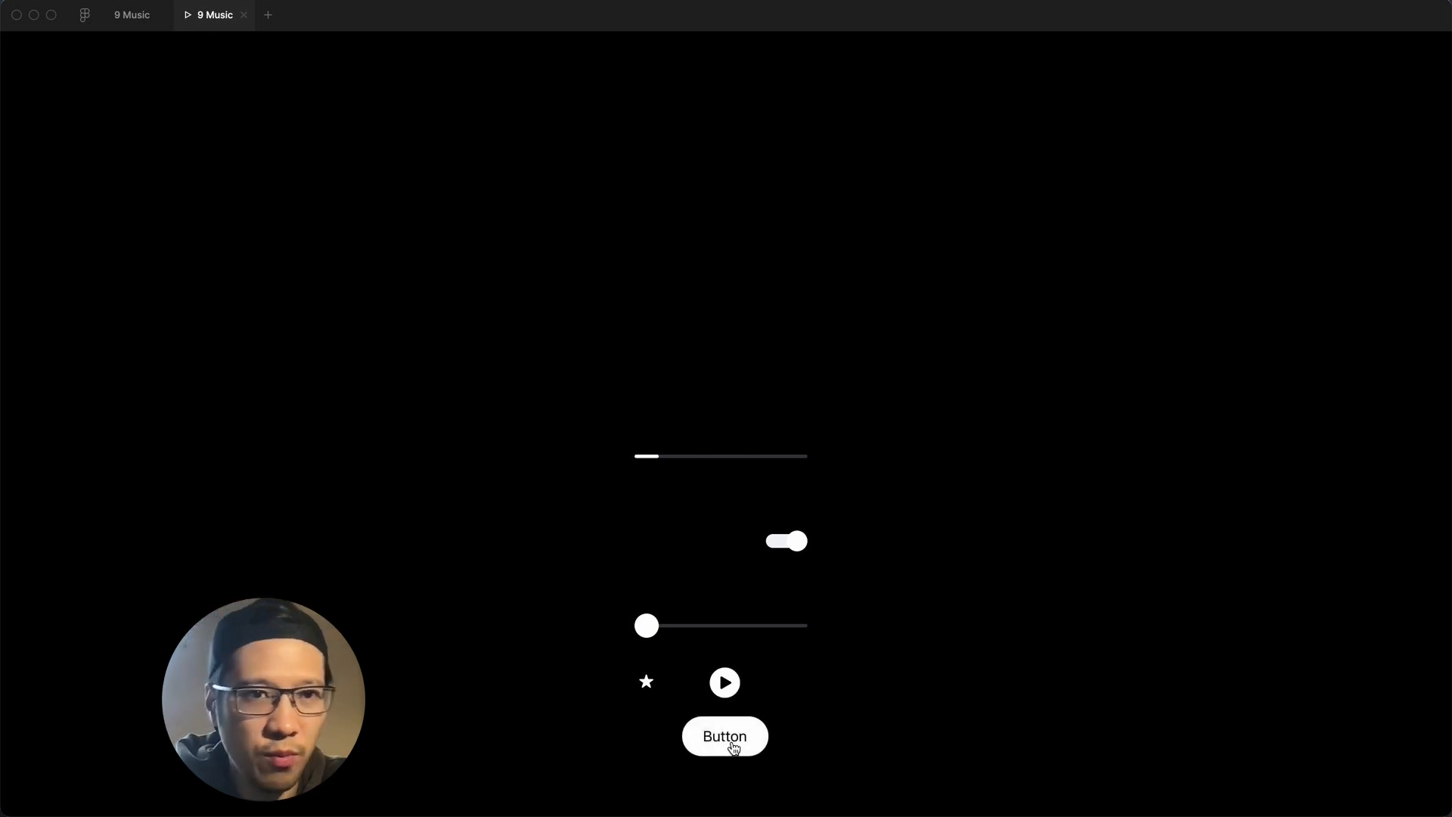
left_click(243, 15)
left_click(872, 198)
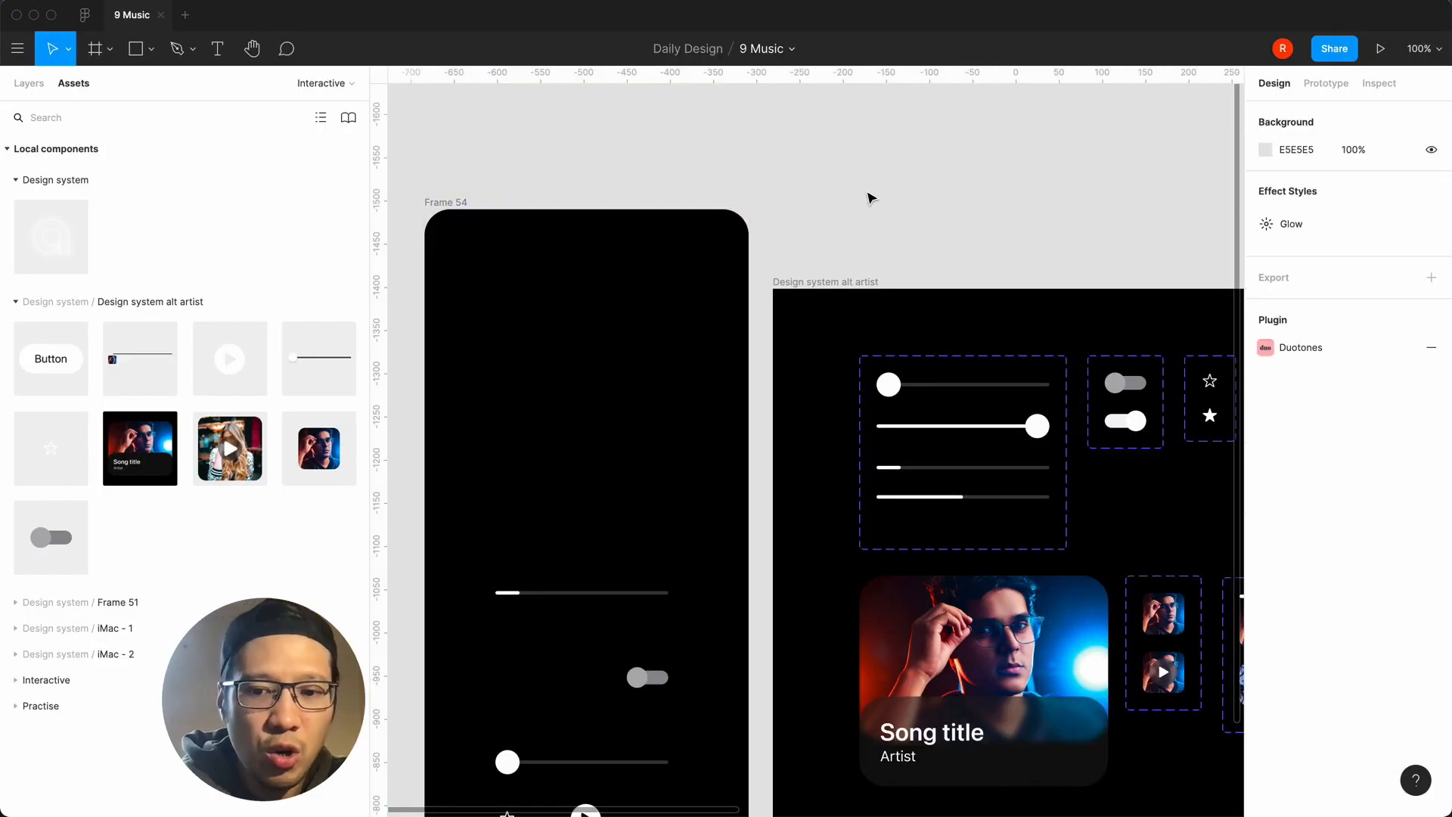
Delete the standalone star and play button from Frame 54.
key("minus")
scroll(871, 198, "right", 5)
scroll(871, 198, "down", 3)
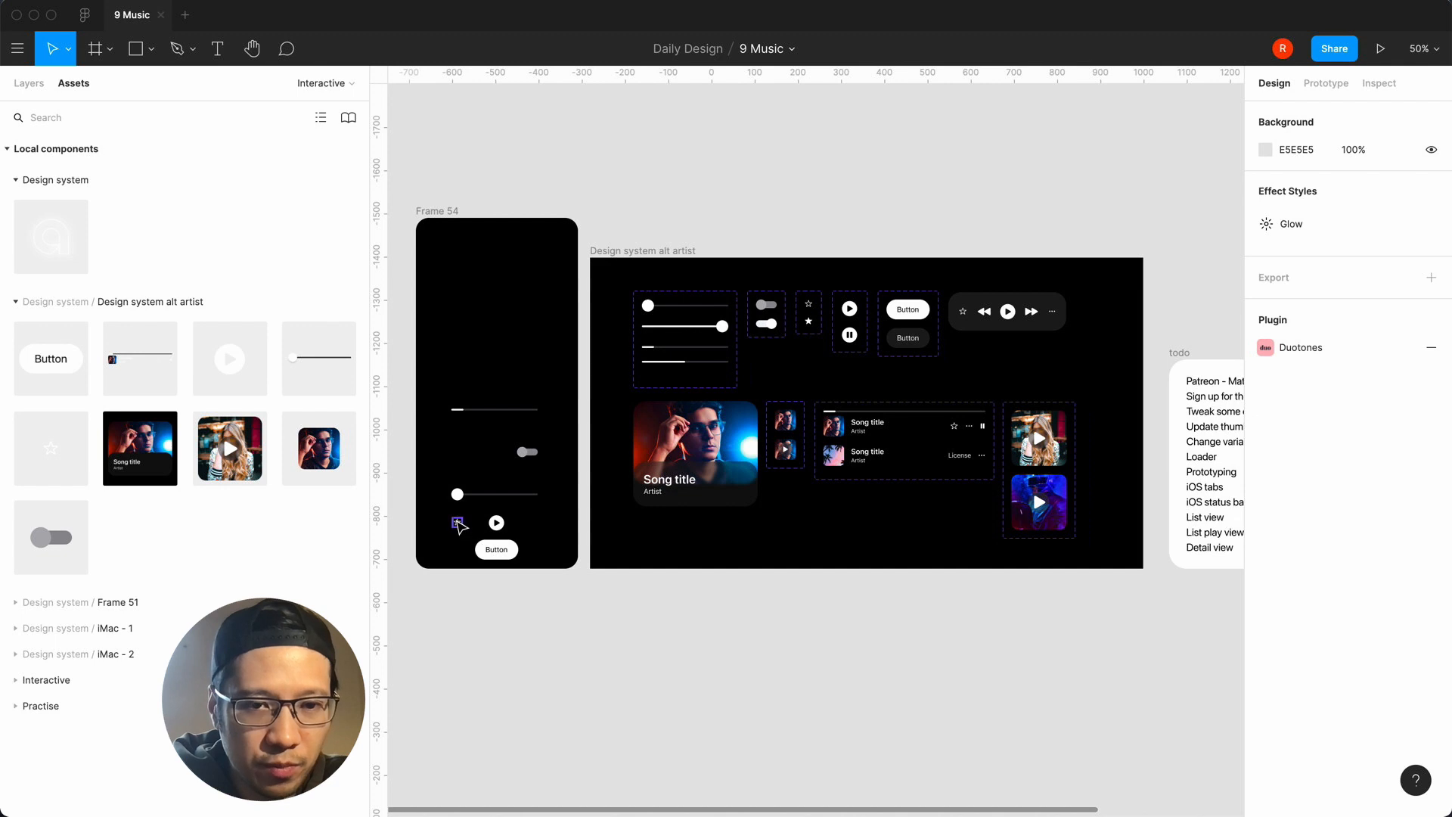
left_click(458, 523)
key("BackSpace")
left_click(499, 525)
key("BackSpace")
Copy the playback control bar from the Design system alt artist board into Frame 54.
left_click(985, 316)
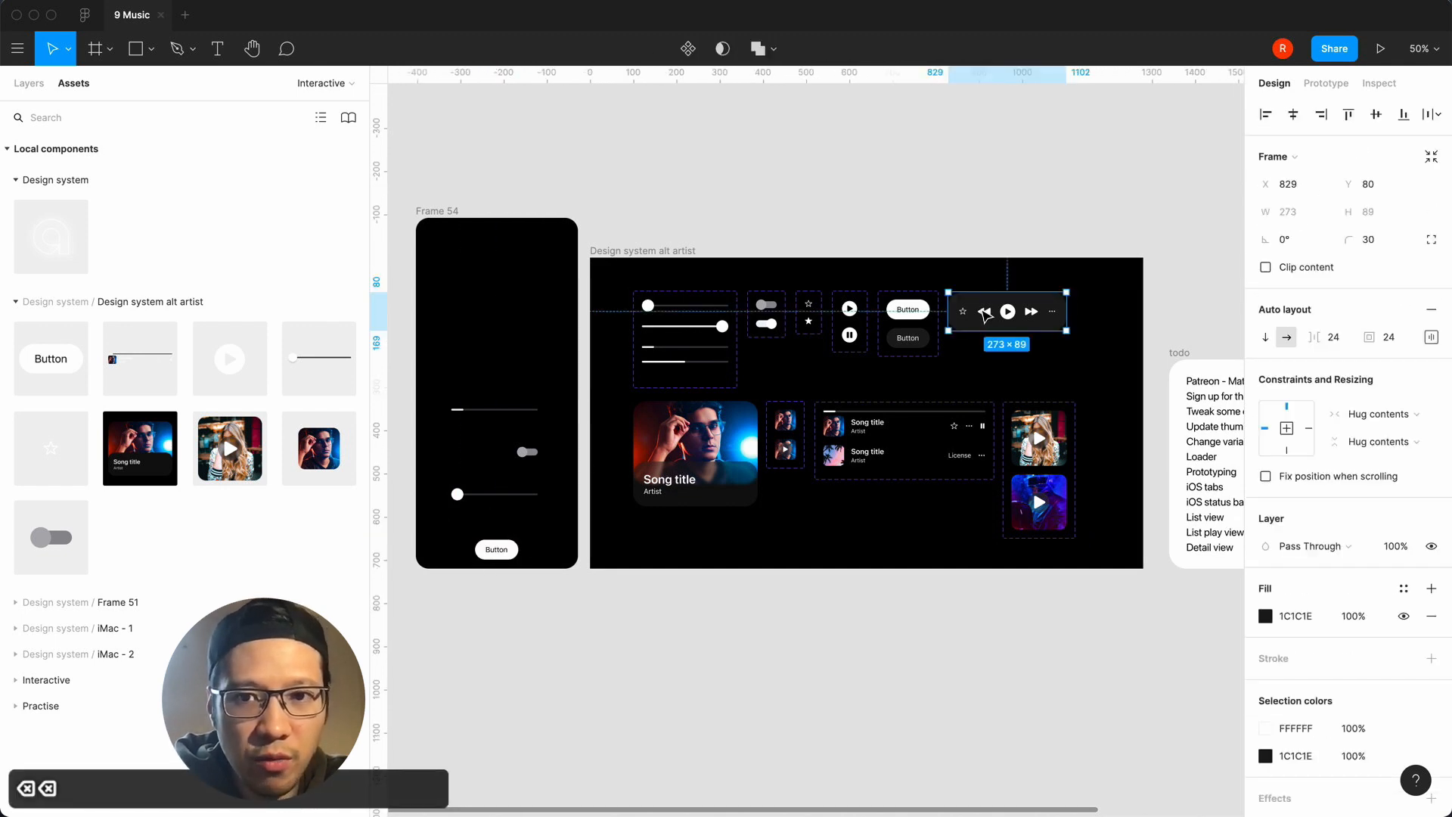
key("super+c")
left_click(778, 172)
scroll(680, 167, "left", 4)
left_click(580, 224)
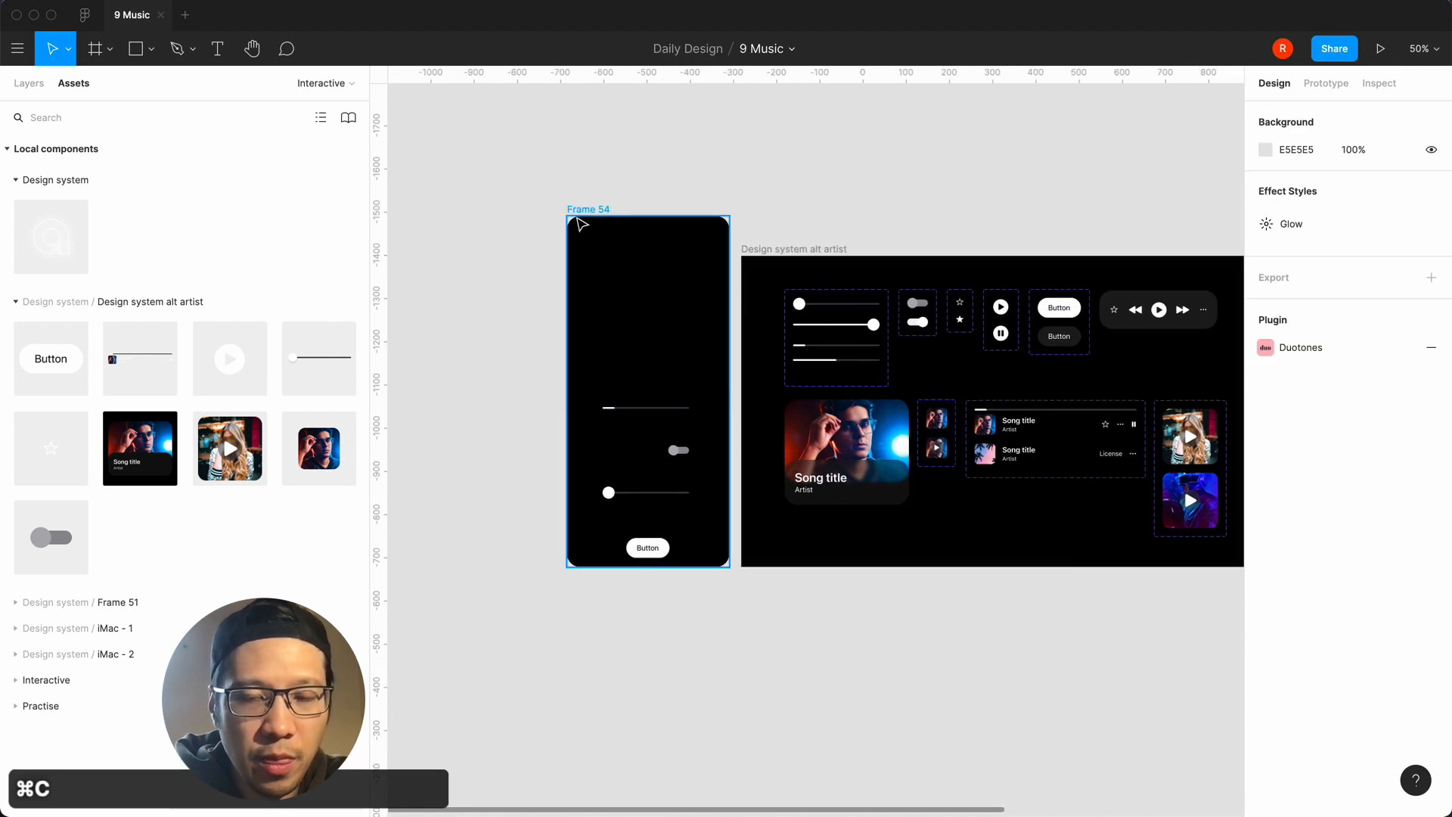
key("super+v")
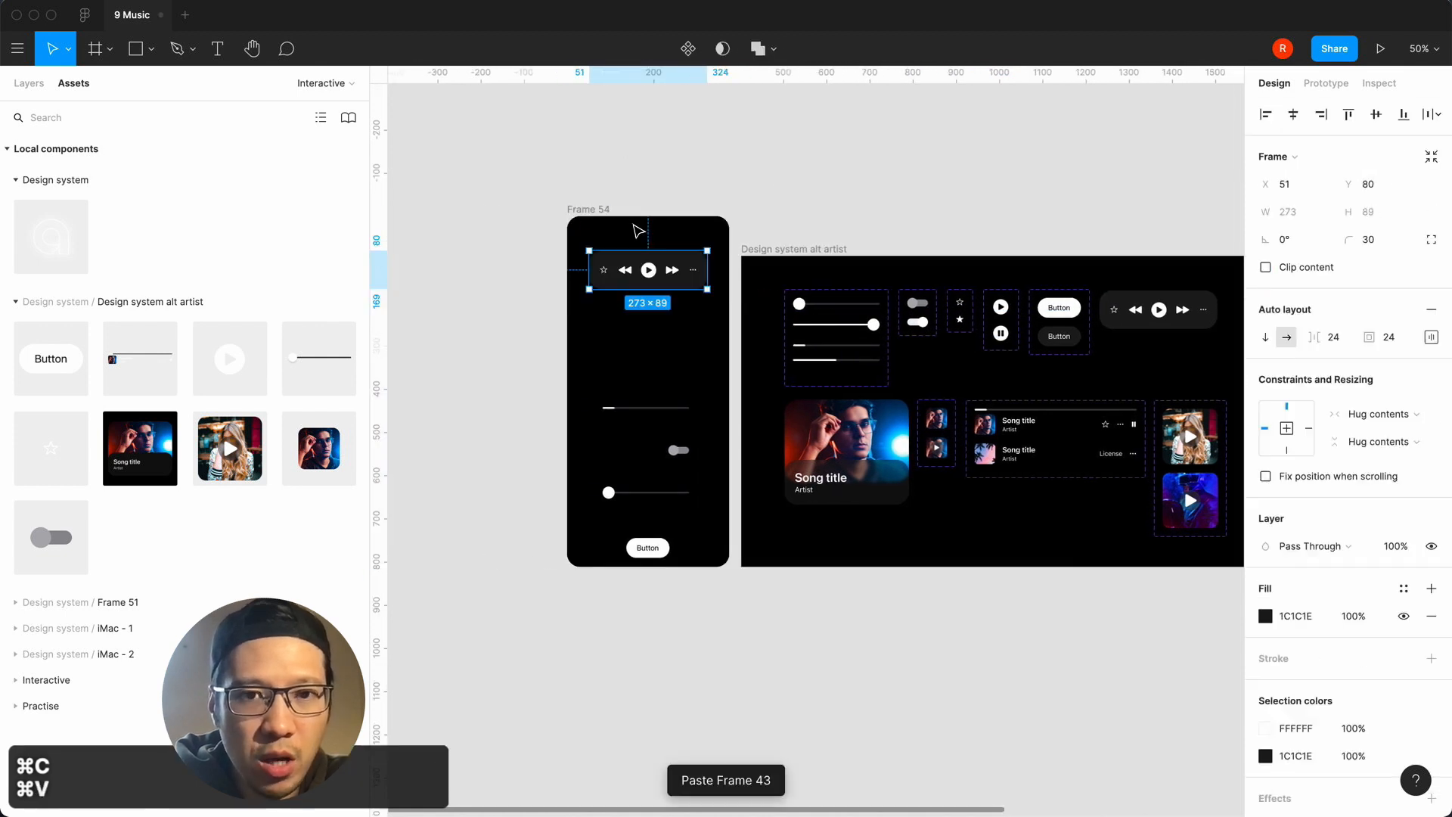
Position the playback control bar just above the Button and move the knob slider up to make room for it.
left_click(1376, 114)
left_click_drag(653, 392, 637, 597)
left_click(526, 582)
key("equal")
scroll(526, 583, "left", 3)
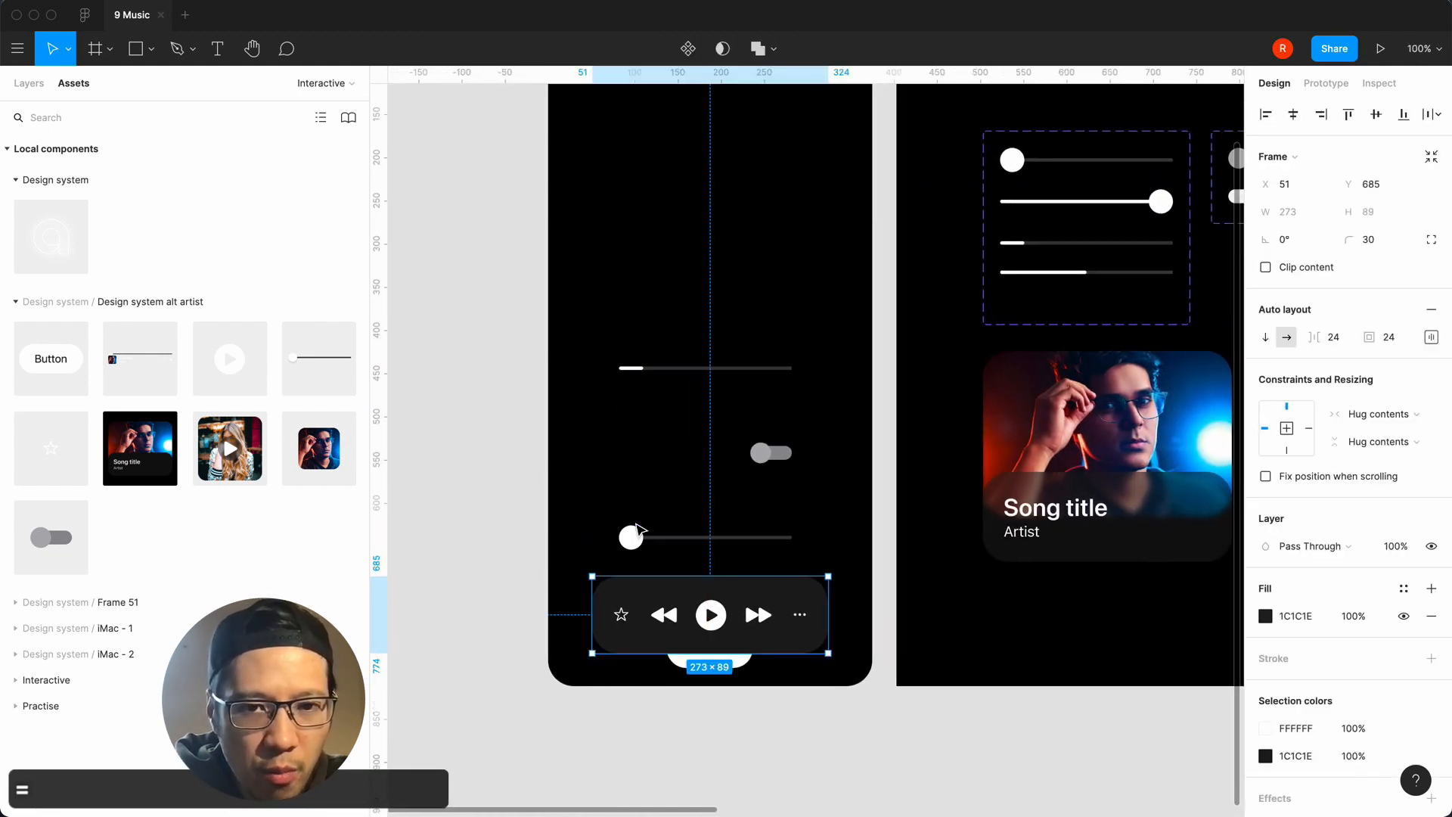
left_click_drag(628, 540, 631, 498)
left_click(496, 541)
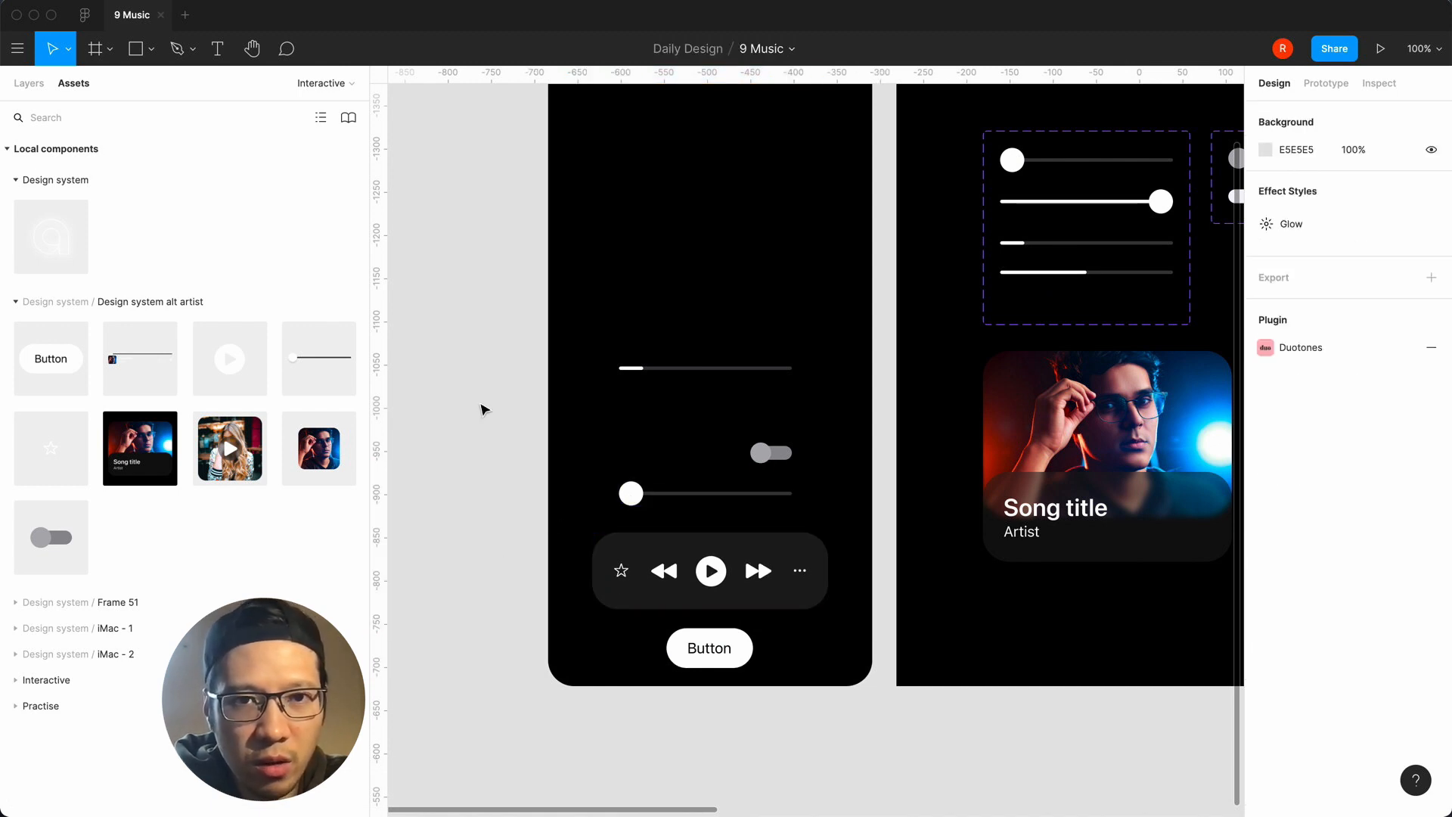
Present Frame 54 as a prototype, test the star and play controls inside the playback bar, and close the preview.
scroll(505, 275, "up", 3)
left_click(546, 131)
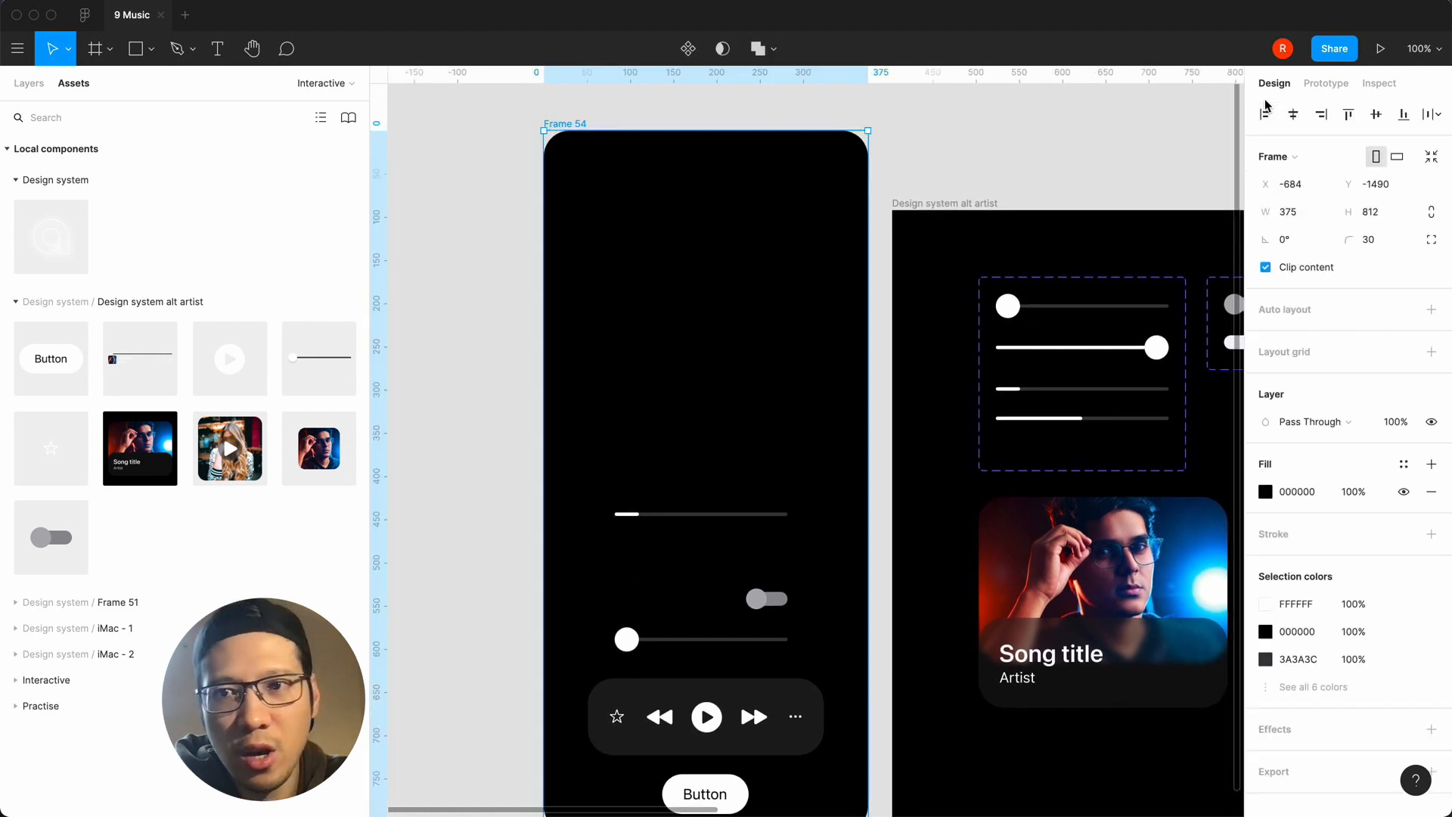
left_click(1380, 49)
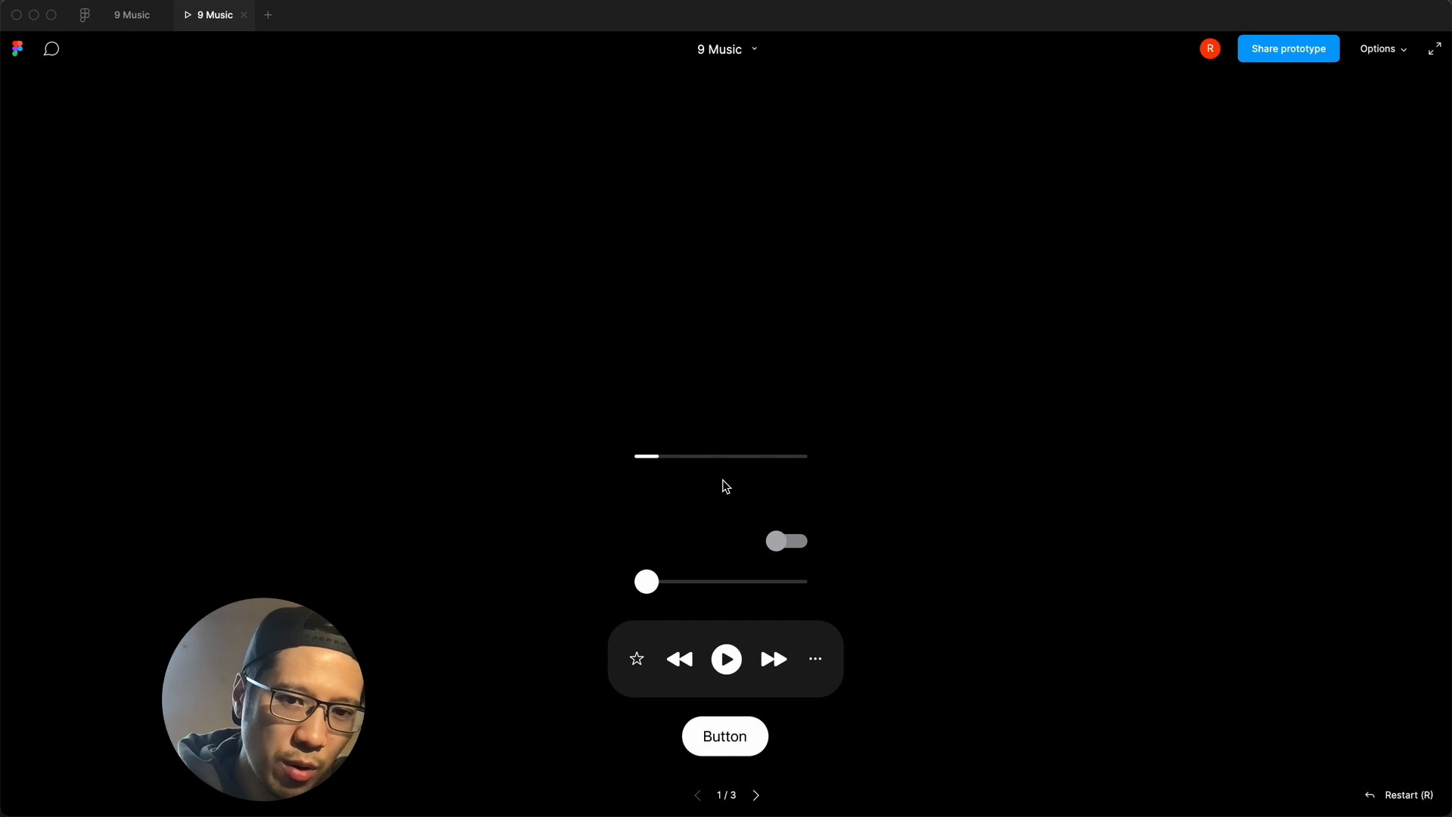
left_click(638, 661)
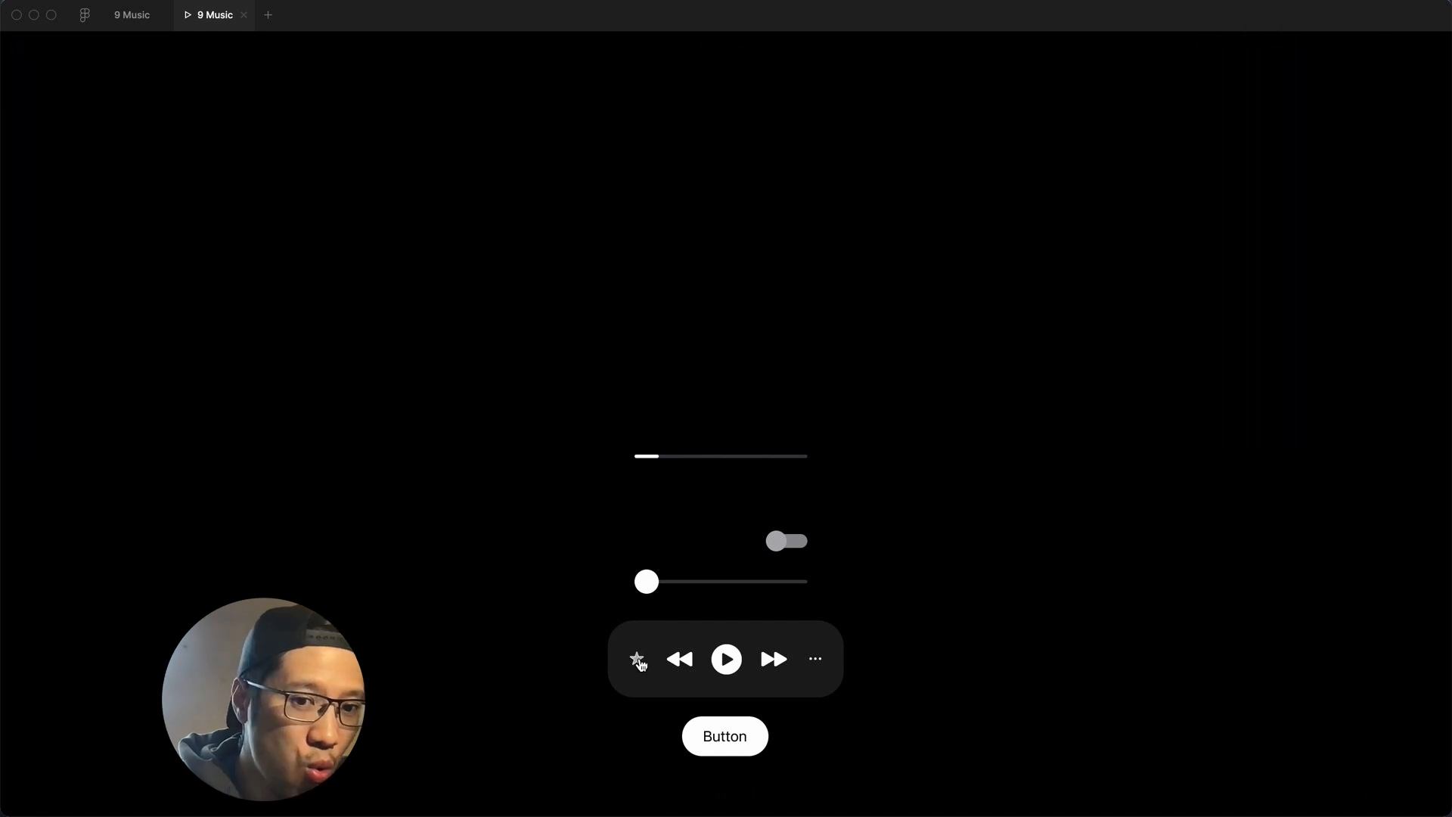
left_click(728, 661)
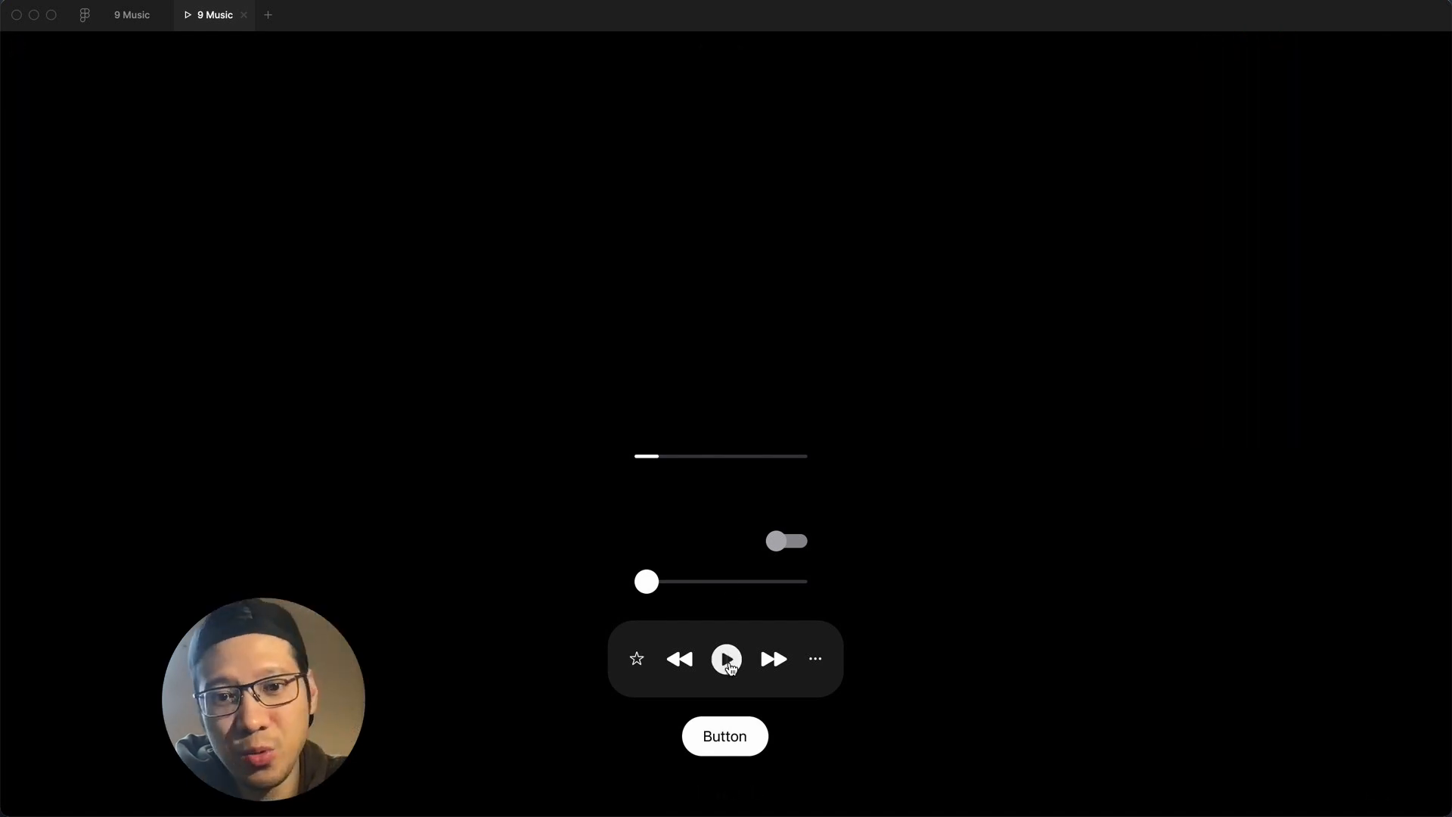
left_click(728, 664)
left_click(727, 661)
left_click(727, 661)
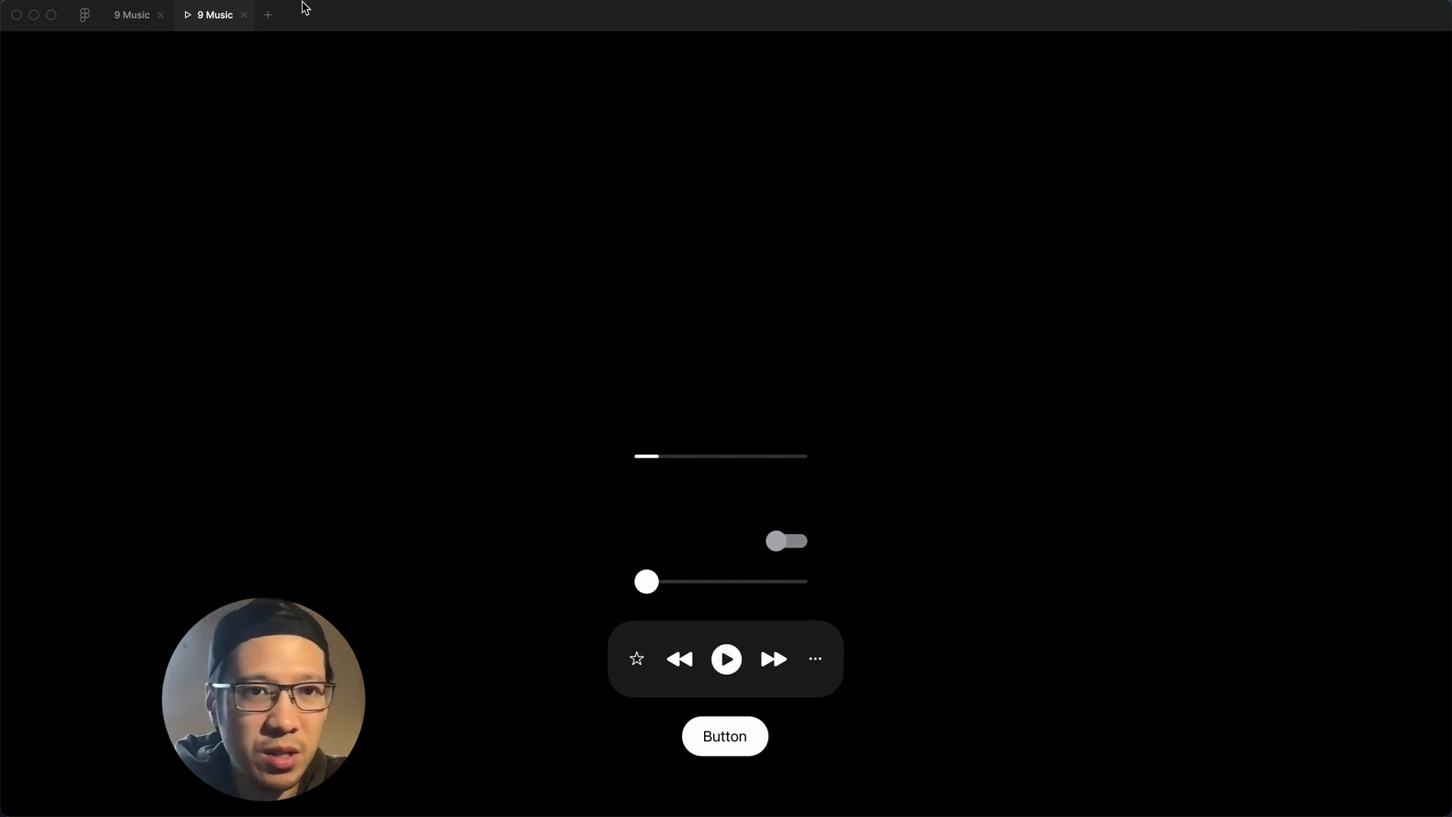
left_click(243, 14)
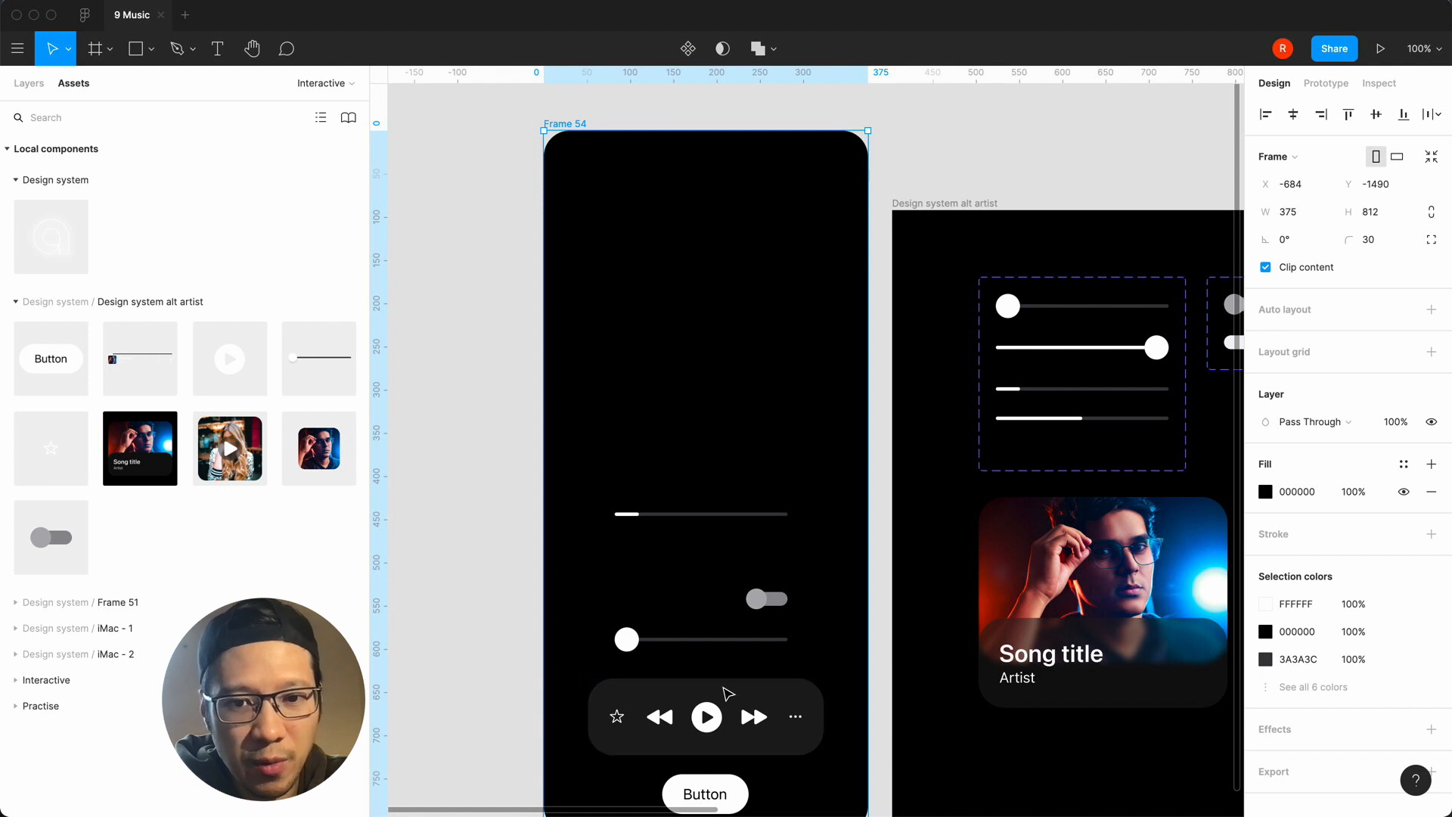
Review Frame 54's components, the design system board and the todo list for the remaining tasks.
left_click(728, 692)
left_click(1022, 203)
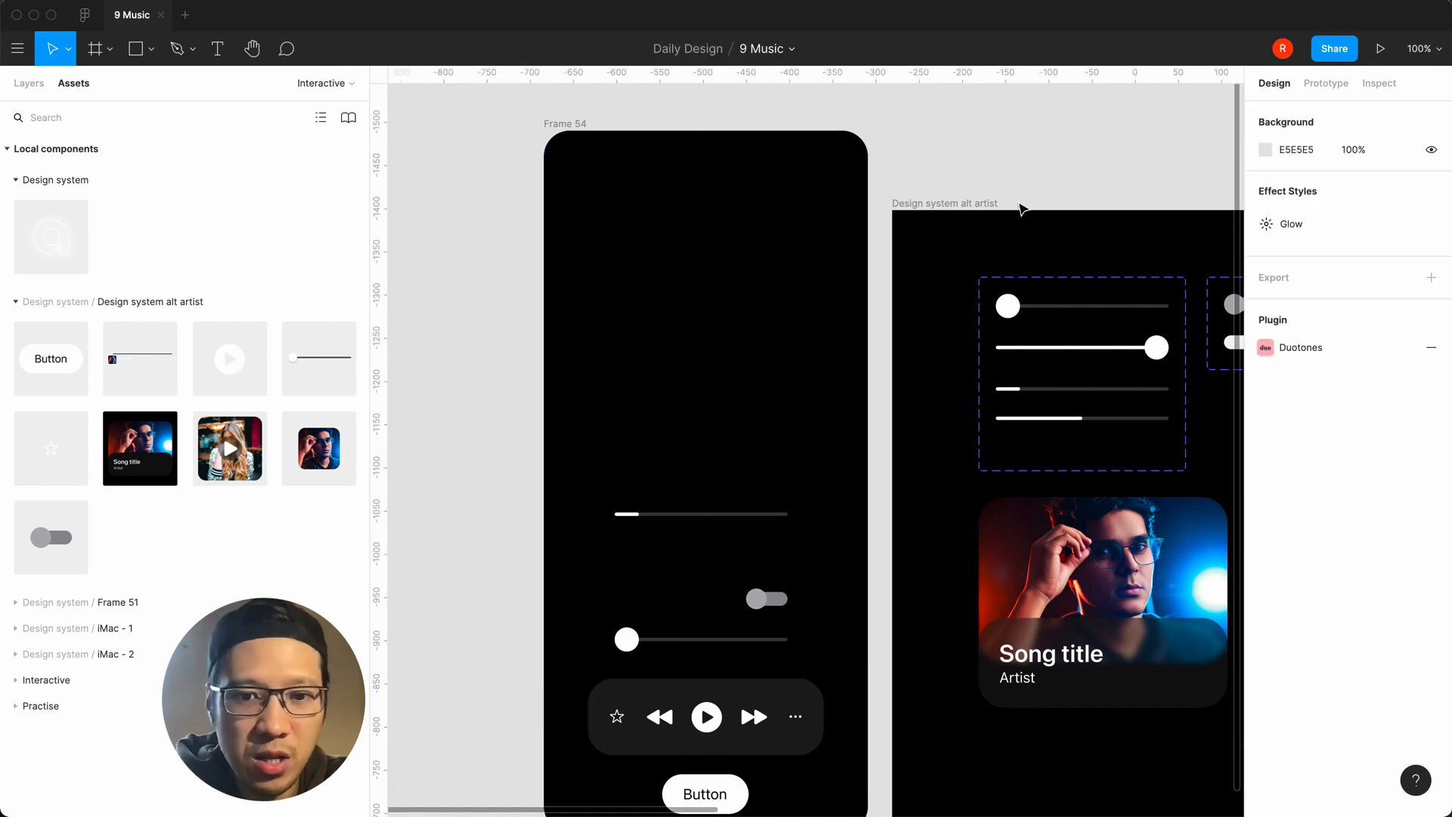
scroll(1022, 208, "down", 3)
left_click(747, 611)
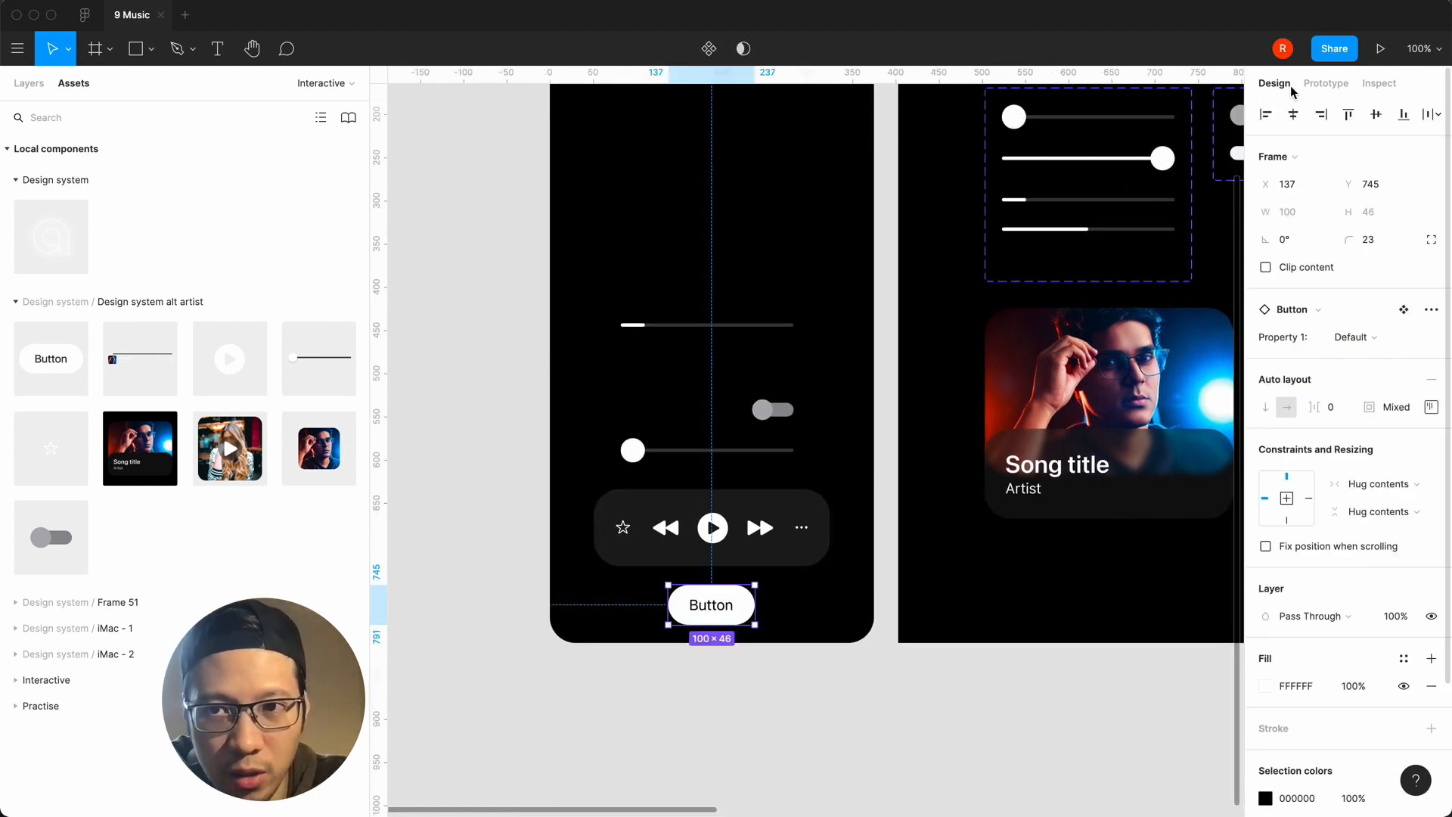
left_click(756, 715)
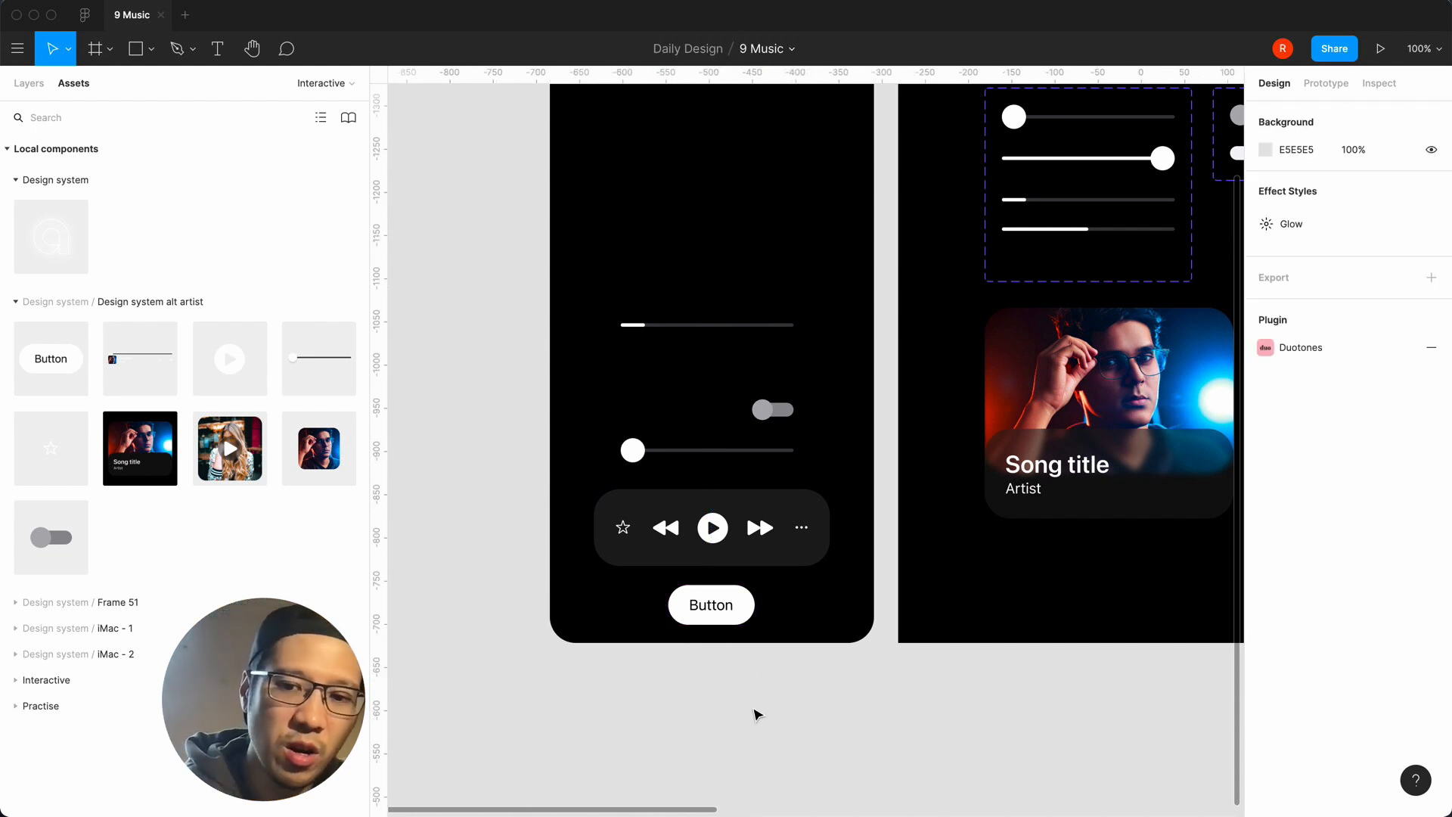
key("minus")
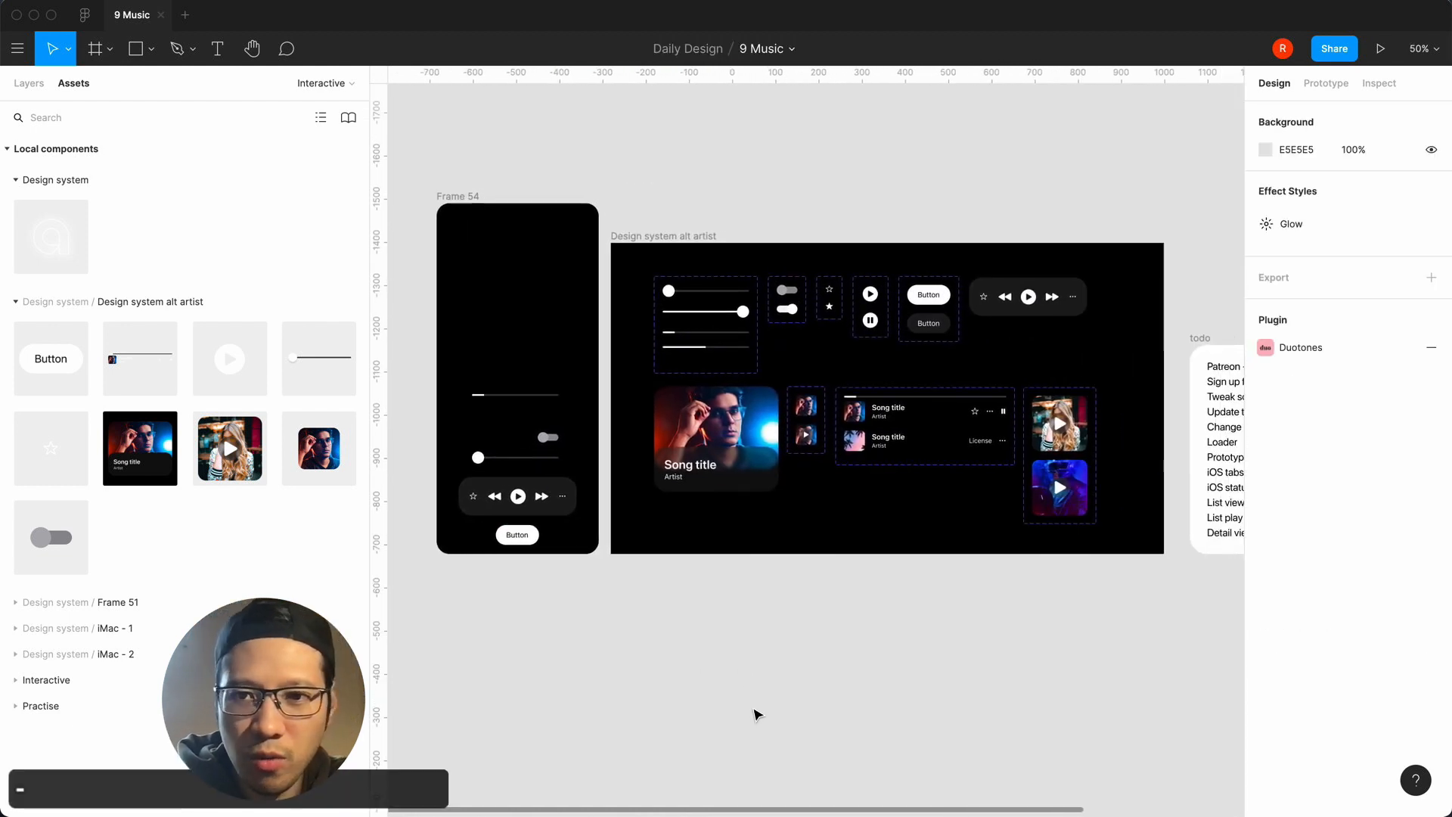
scroll(757, 715, "right", 5)
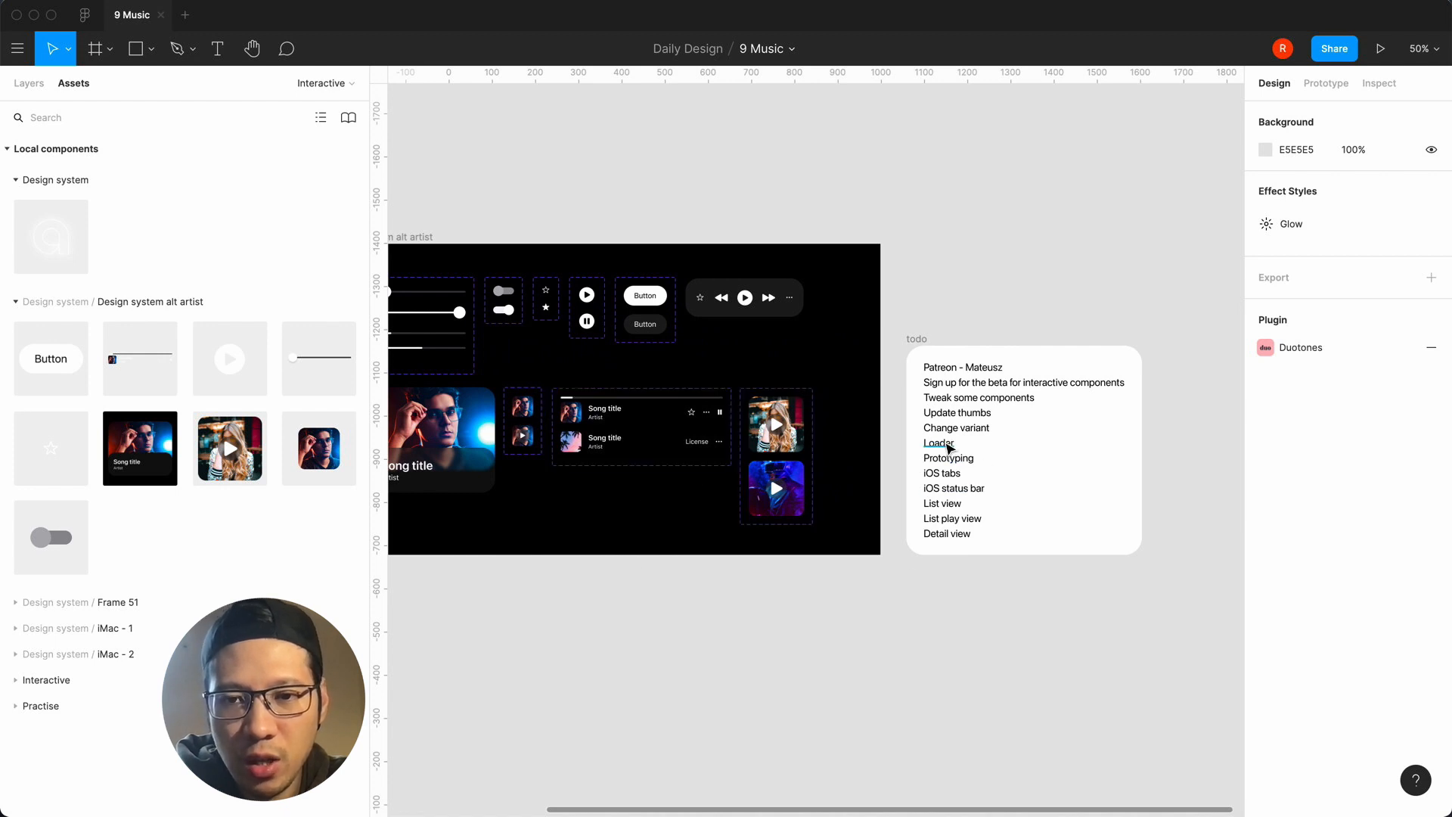
scroll(711, 643, "left", 8)
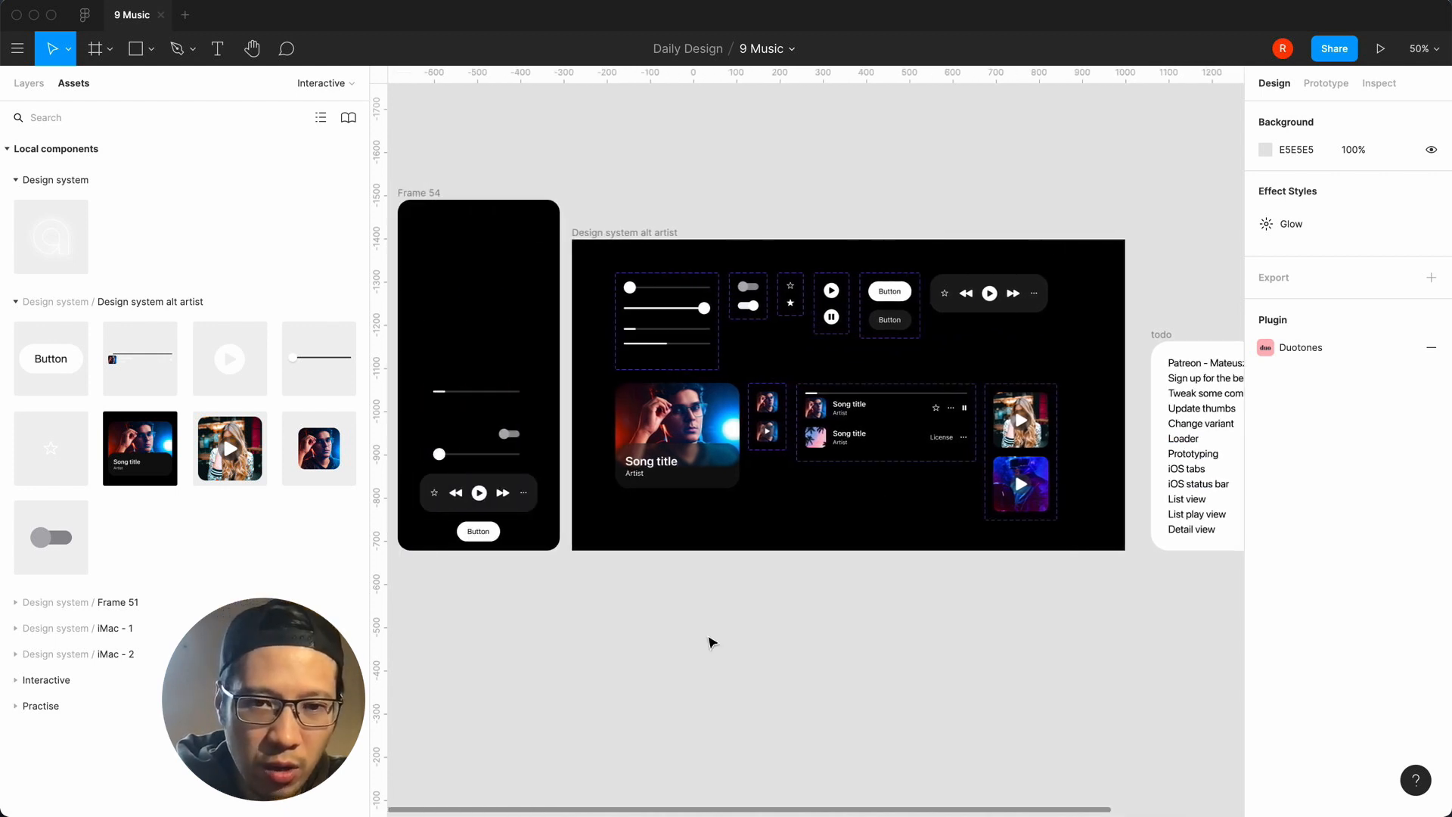
scroll(711, 643, "right", 1)
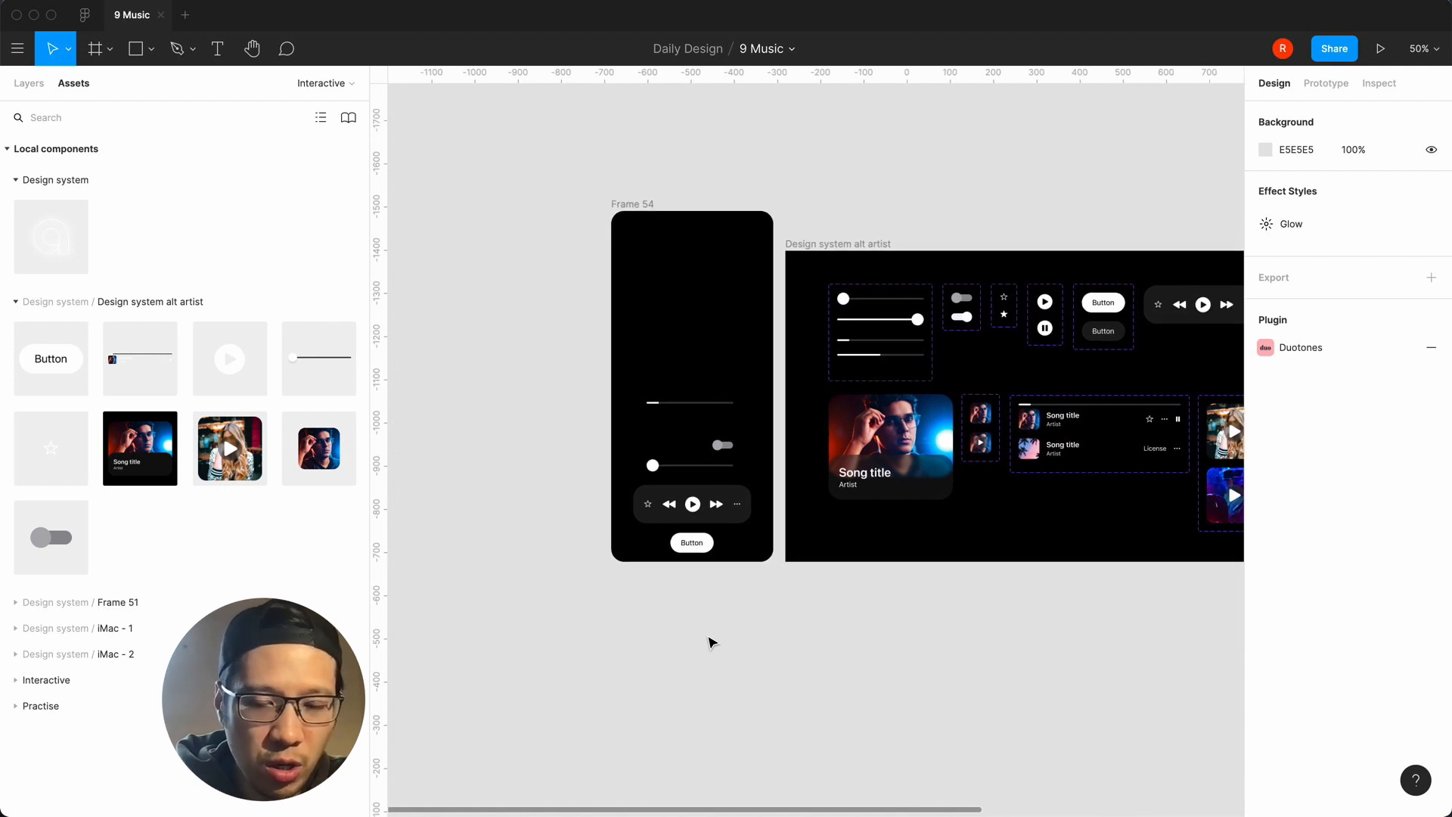
Duplicate Frame 54 and move the original below the Design system alt artist board, aligned with its left edge at X -281, Y -614.
left_click(634, 204)
key("super+c")
key("super+v")
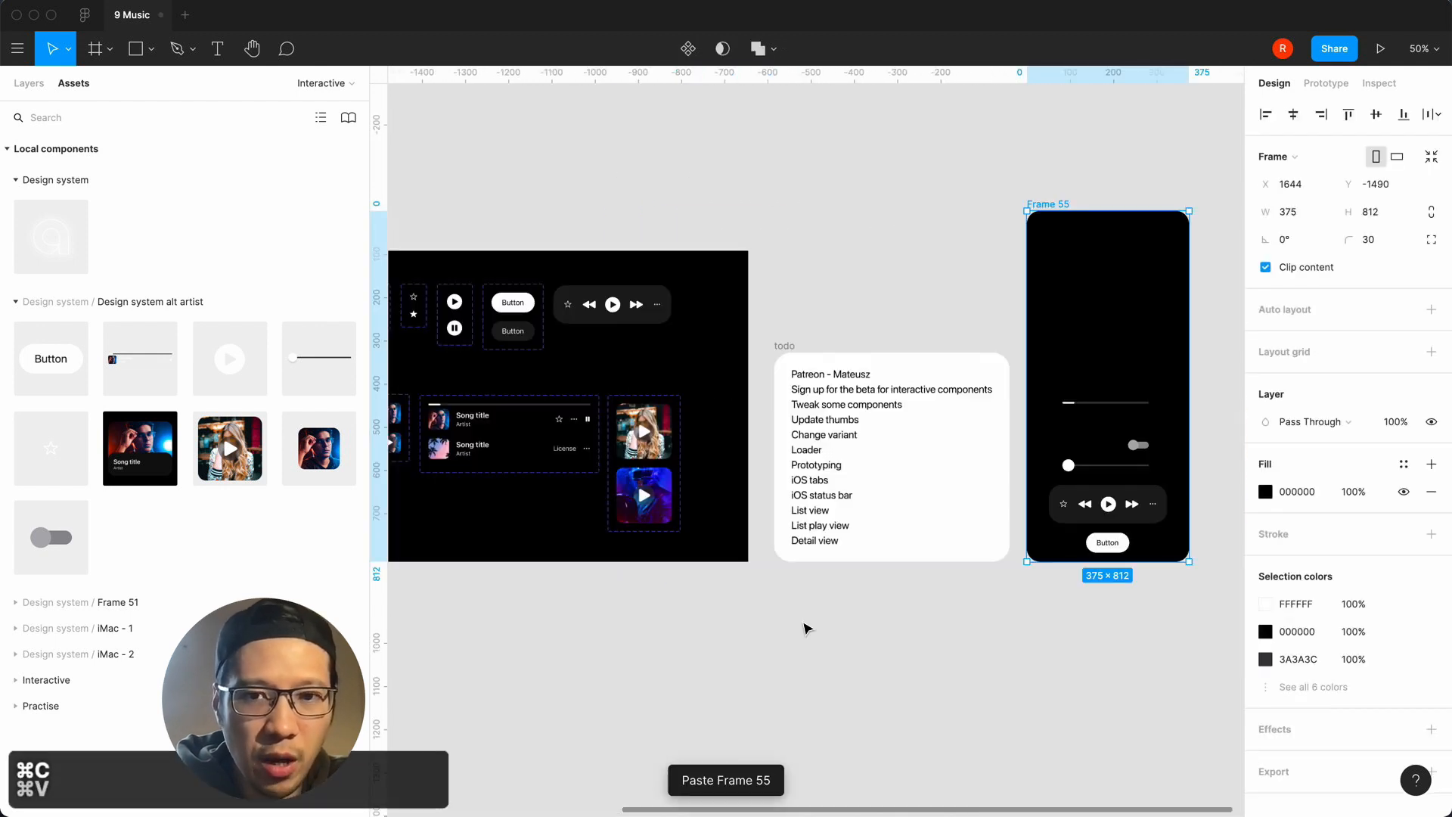
scroll(612, 497, "left", 7)
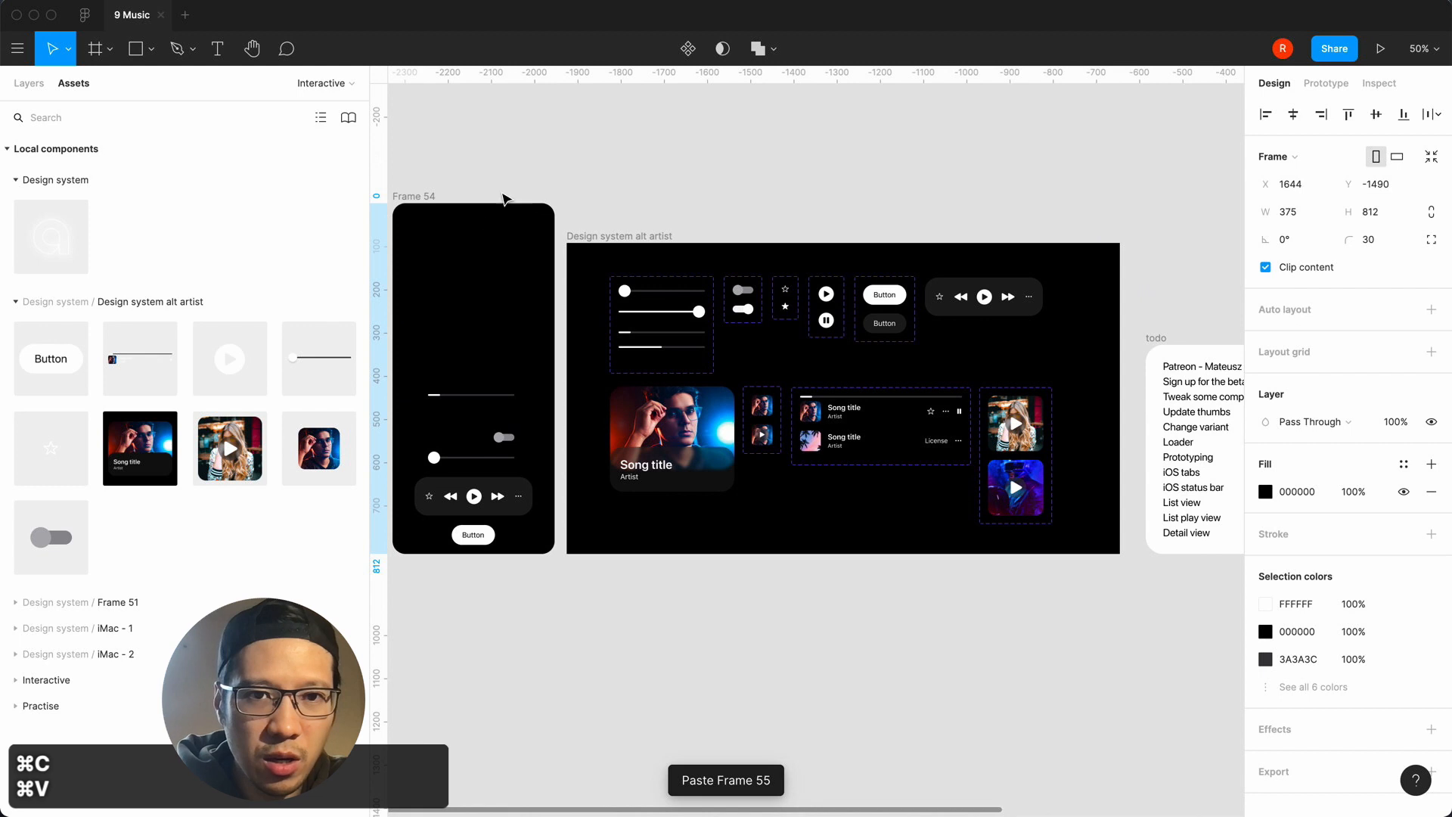
left_click_drag(446, 205, 615, 582)
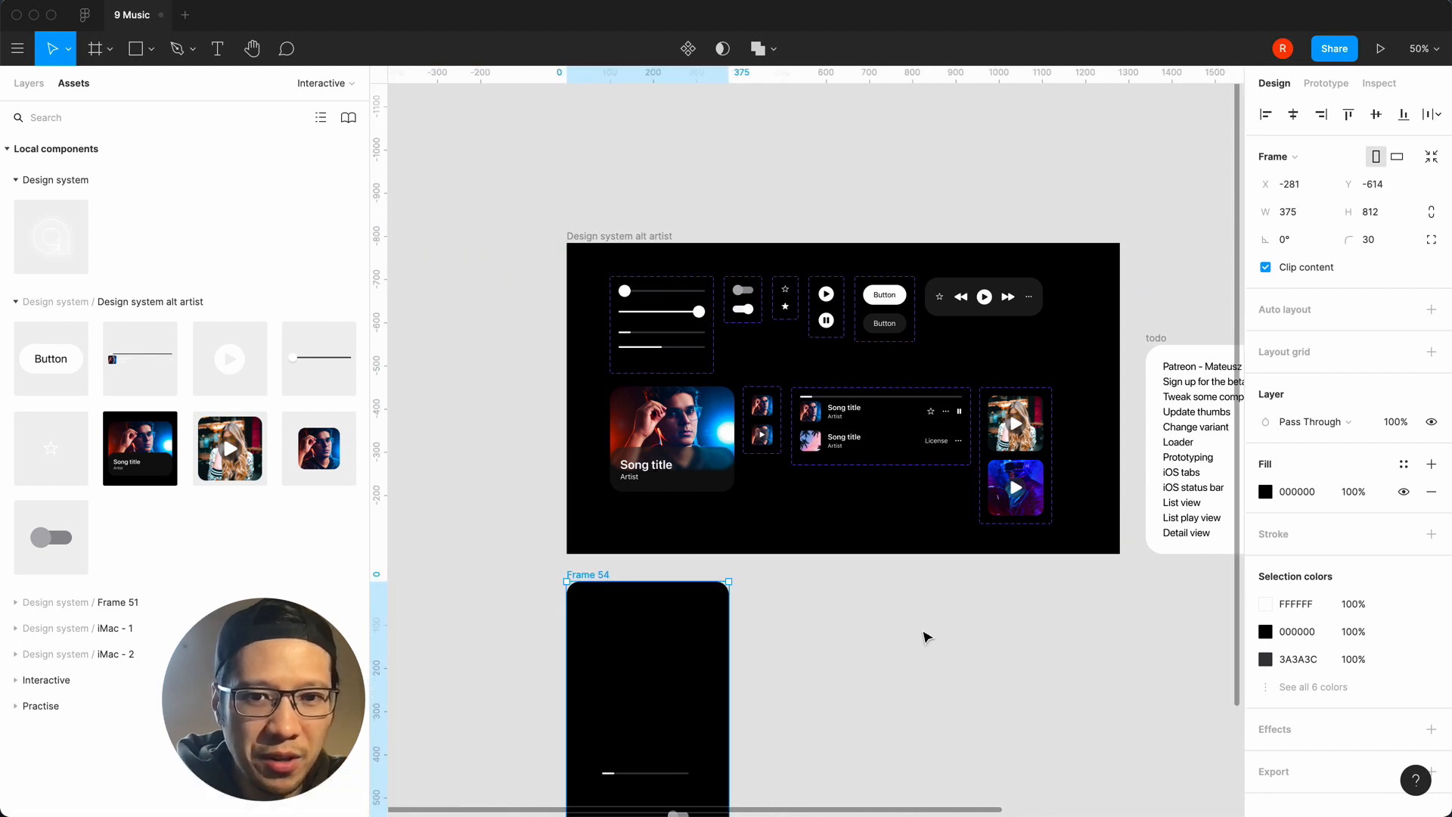
left_click(919, 631)
Move Frame 55 directly to the left of Frame 54, level with it at X -680, Y -614.
scroll(906, 626, "right", 6)
left_click_drag(1129, 204, 582, 612)
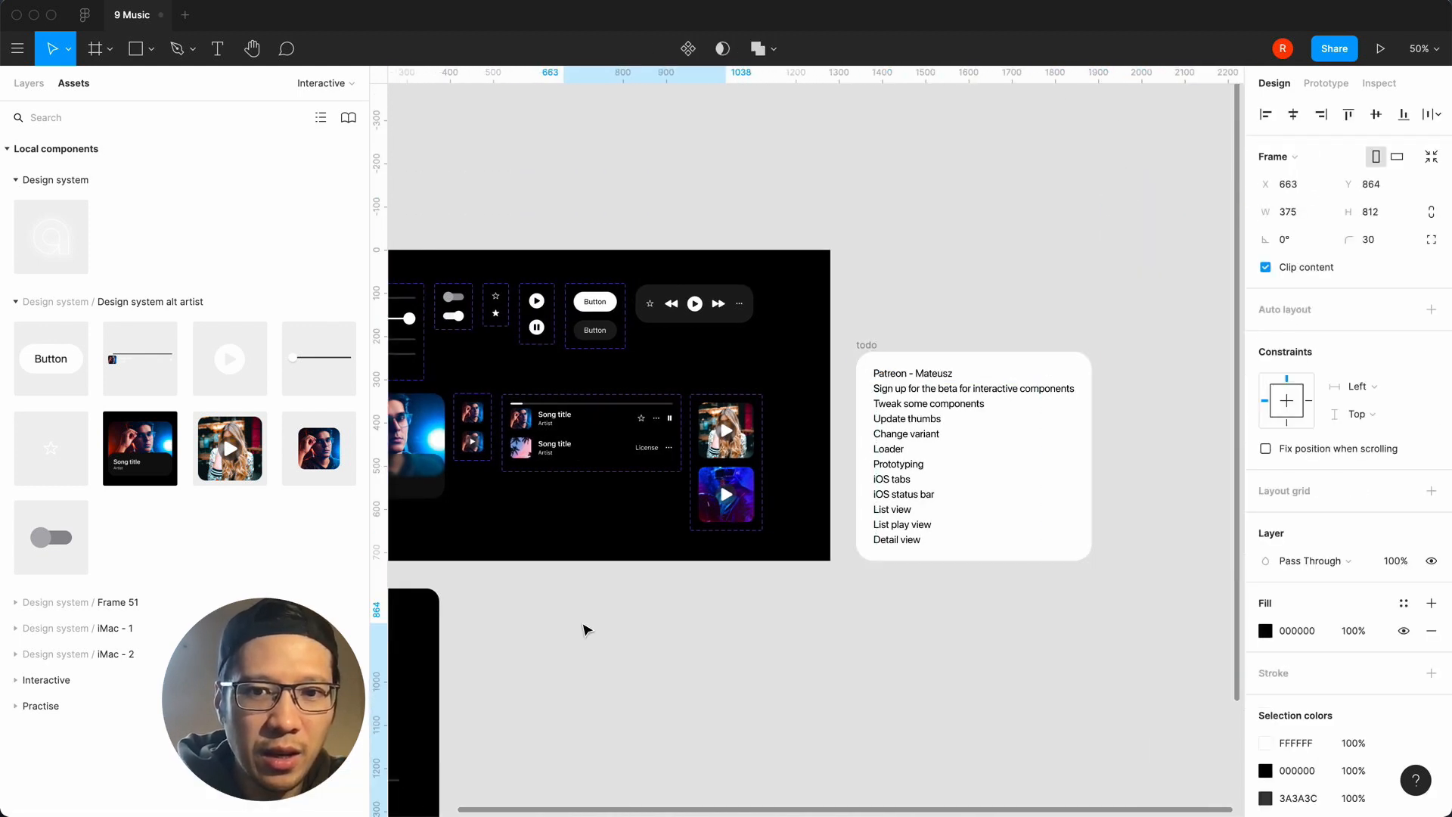
scroll(796, 613, "left", 10)
scroll(800, 597, "down", 2)
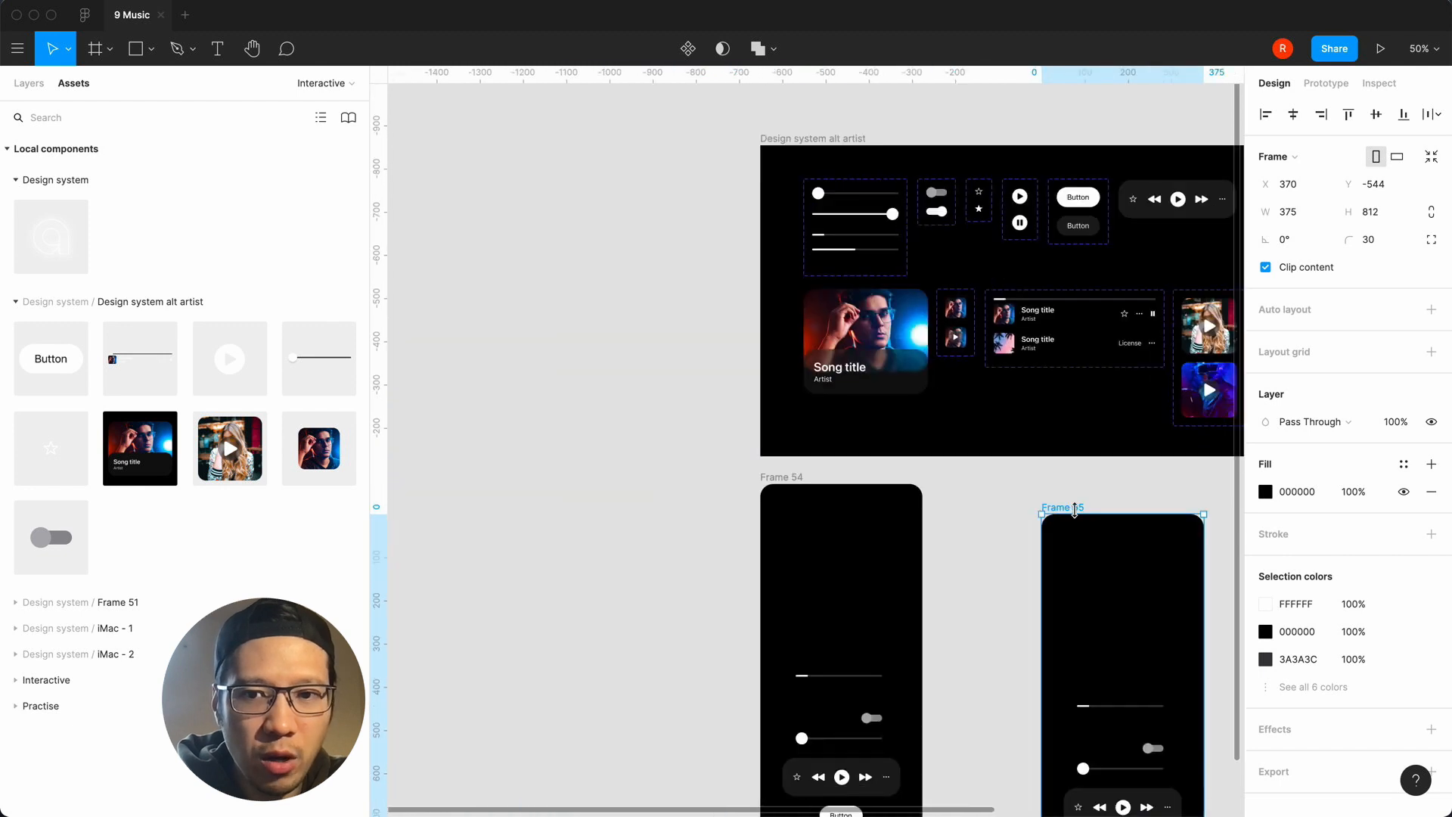
left_click_drag(1070, 514, 616, 488)
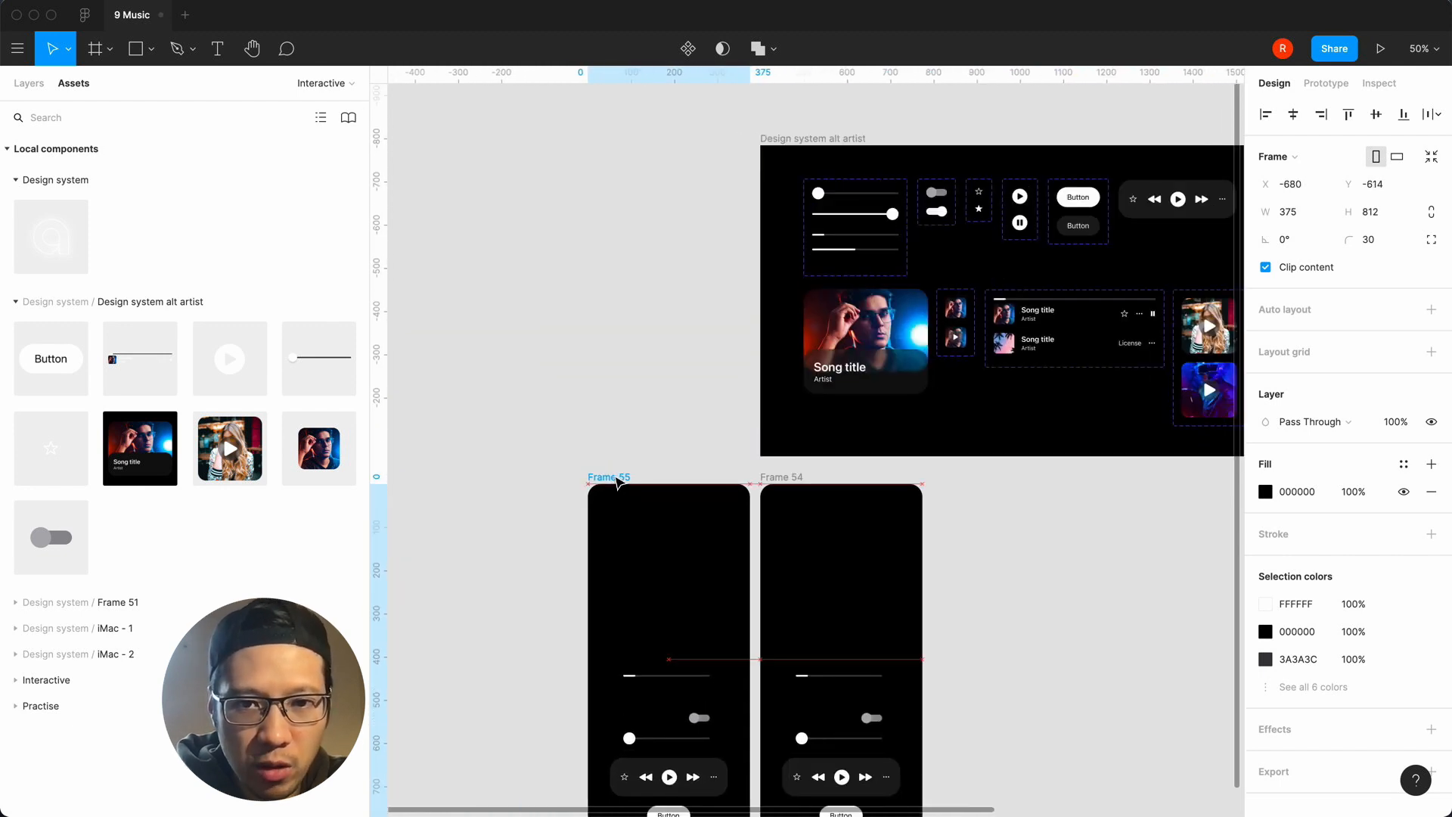
left_click(609, 444)
Delete the sliders, toggle, playback bar and Button from Frame 55 to leave a blank phone frame.
scroll(602, 417, "up", 5)
scroll(621, 417, "down", 3)
scroll(620, 418, "left", 2)
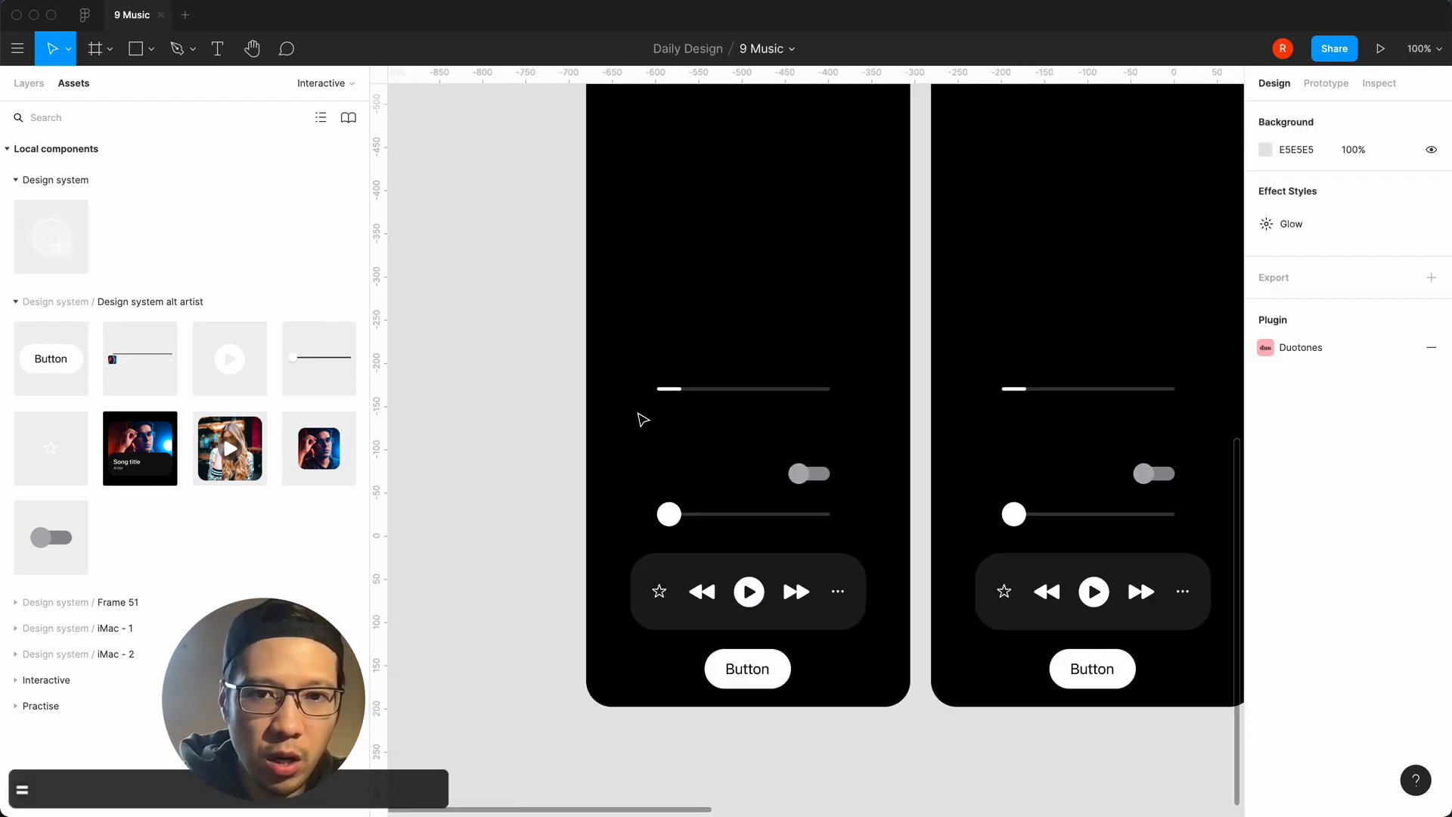
left_click(764, 389)
left_click(666, 324)
left_click_drag(656, 277, 771, 673)
key("BackSpace")
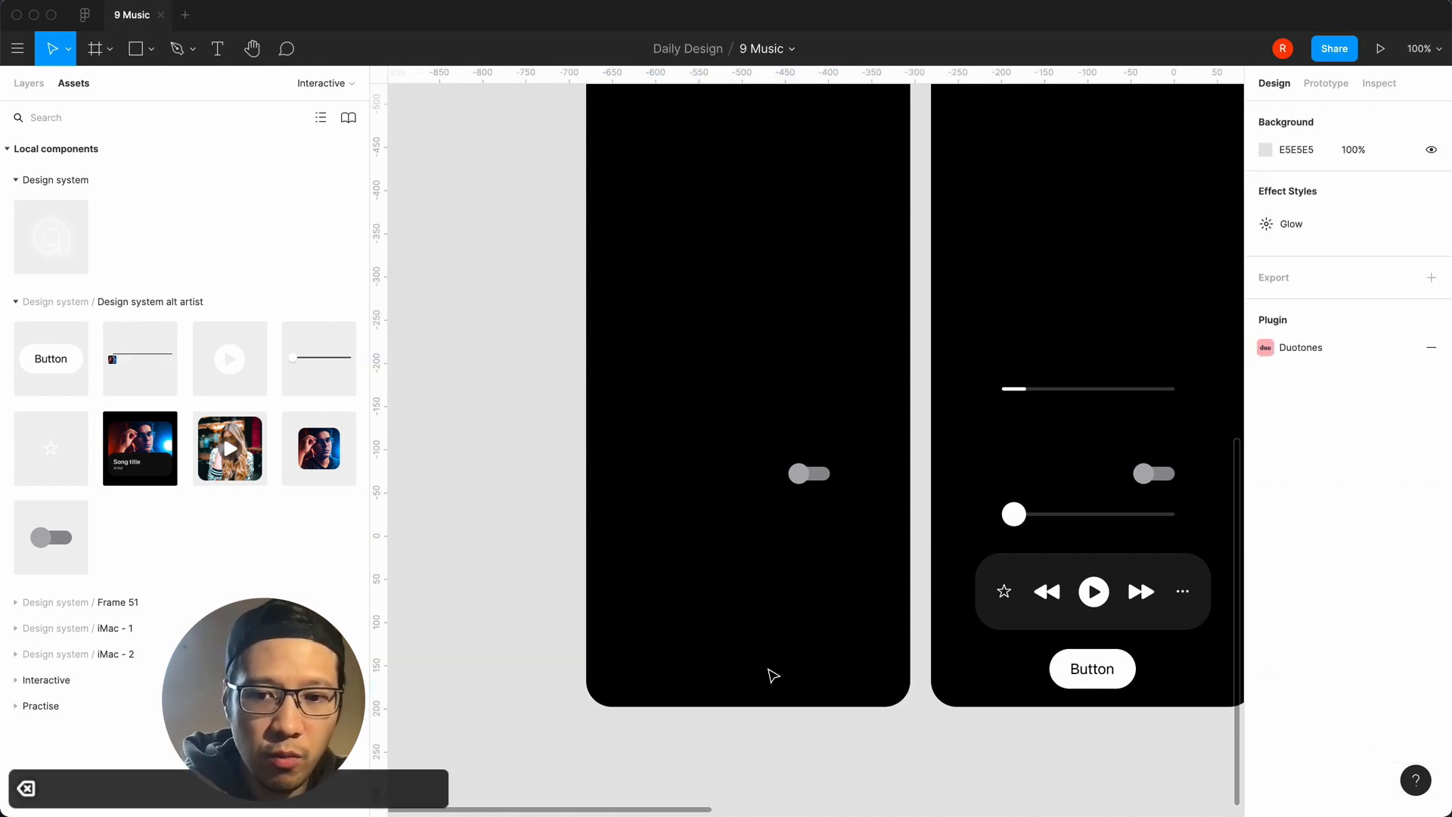
left_click(810, 475)
key("BackSpace")
key("minus")
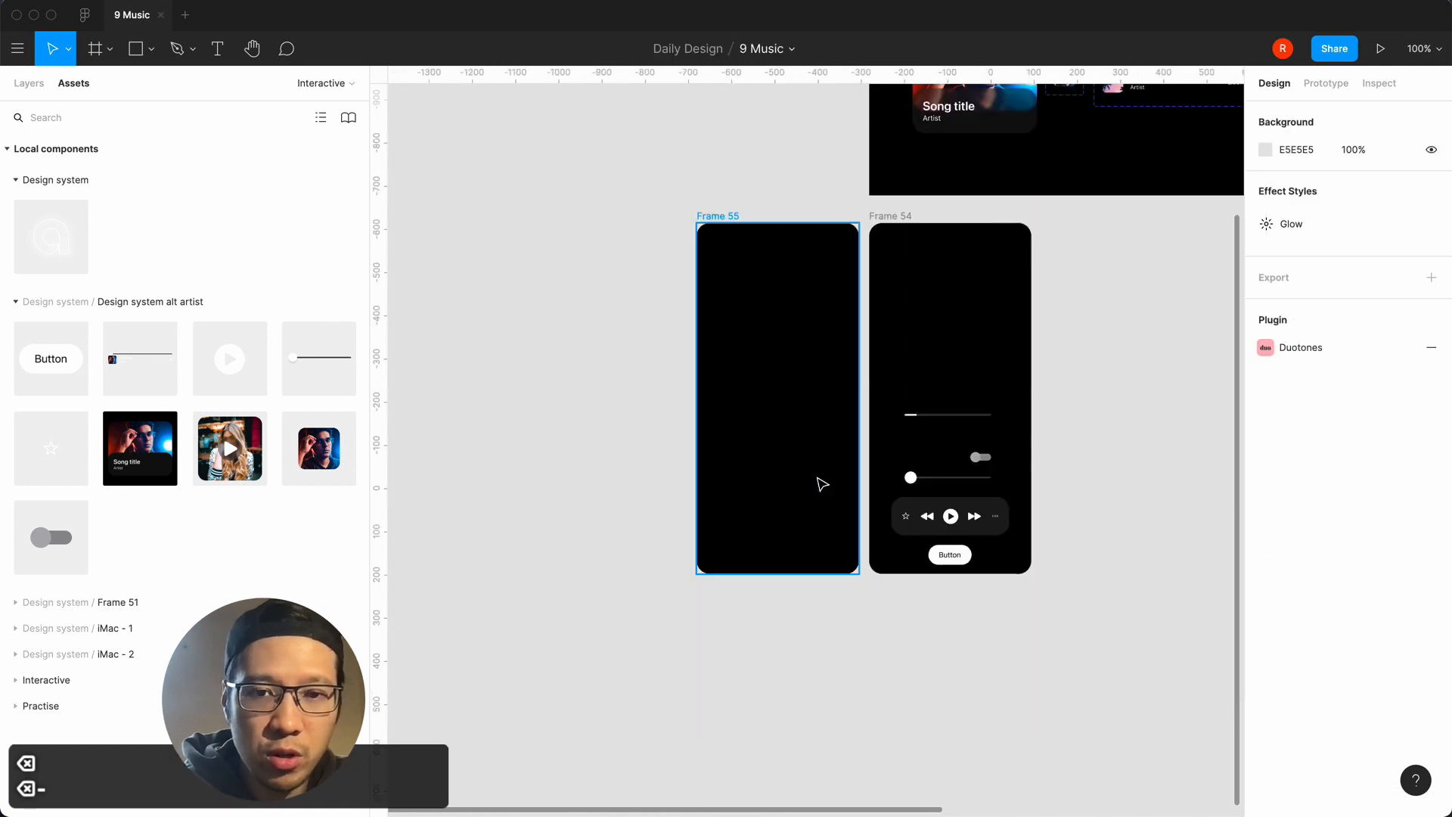
Start a text layer in the upper half of Frame 55 at X 146, Y 279, and show the file's layers.
scroll(822, 484, "right", 2)
key("equal")
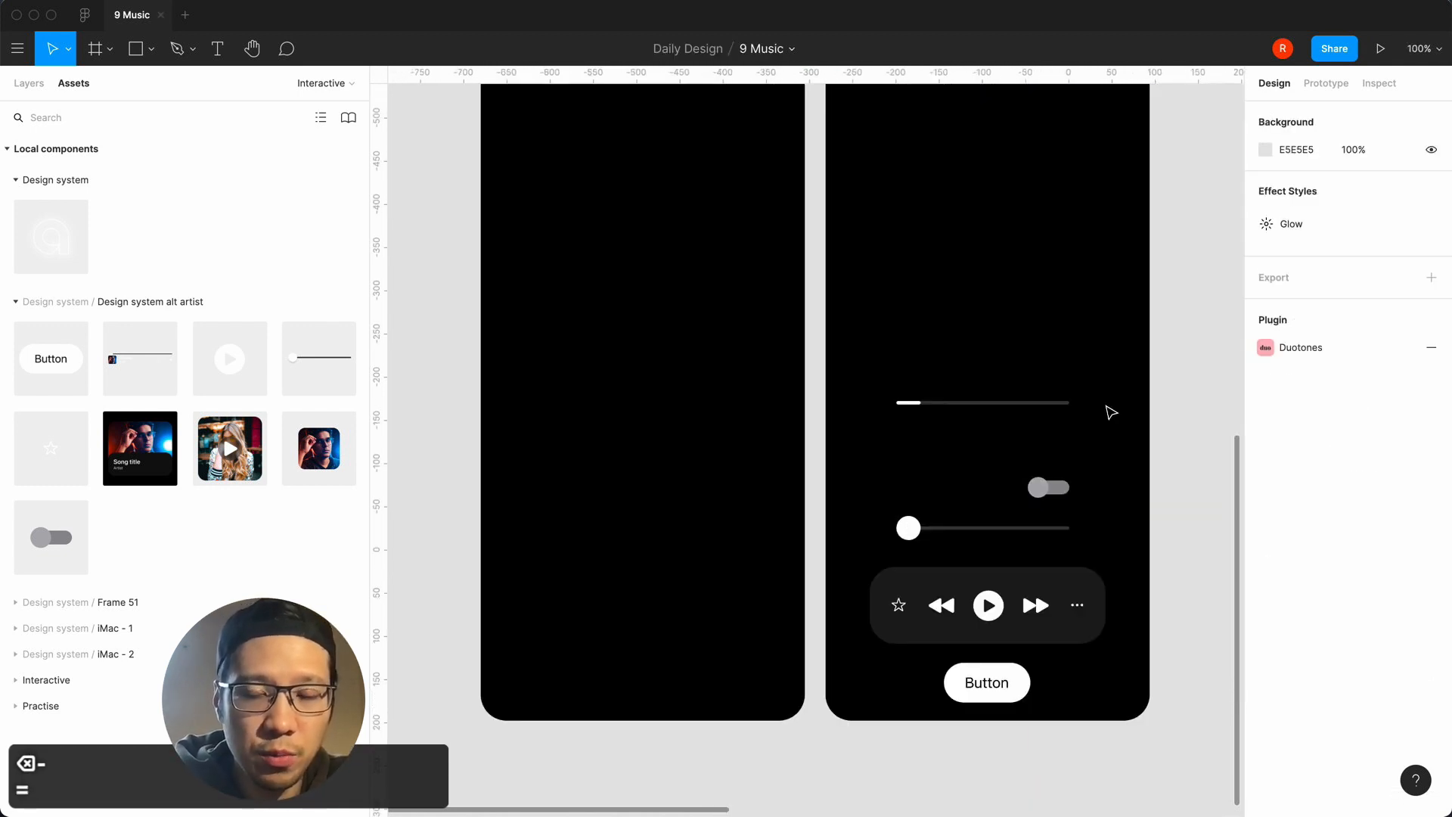
scroll(1109, 411, "up", 5)
left_click(784, 437)
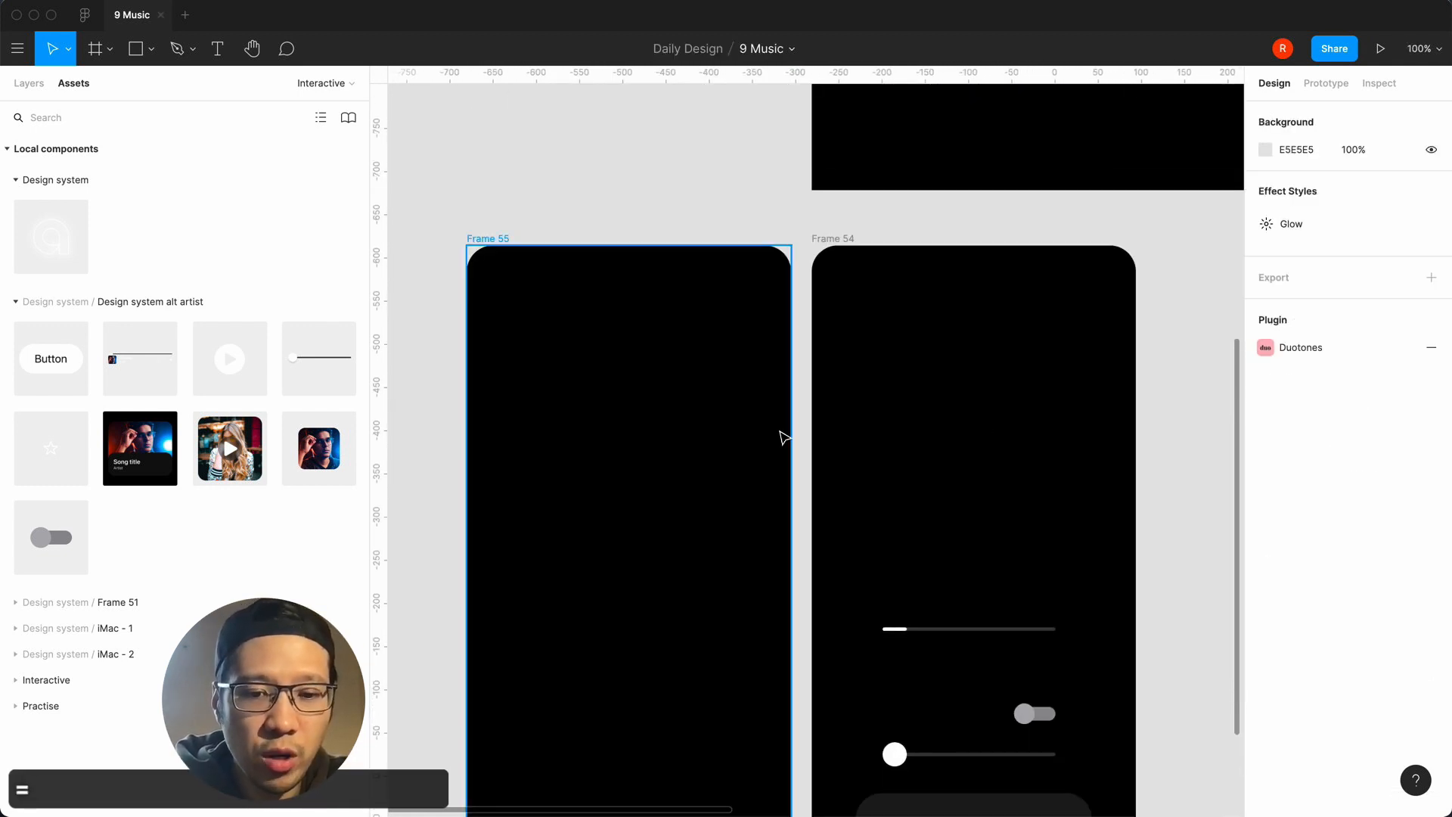
key("t")
left_click(593, 488)
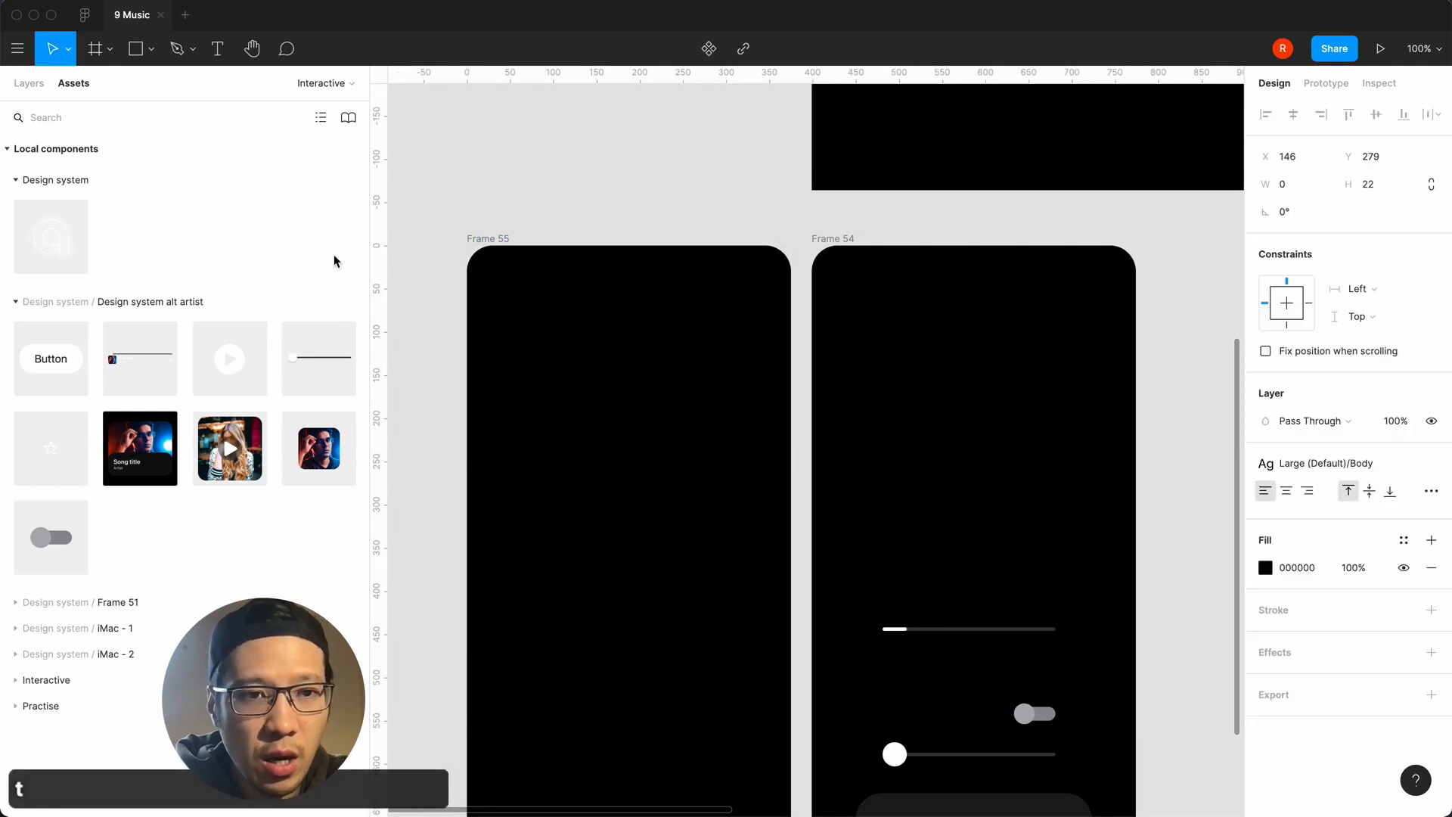
left_click(34, 86)
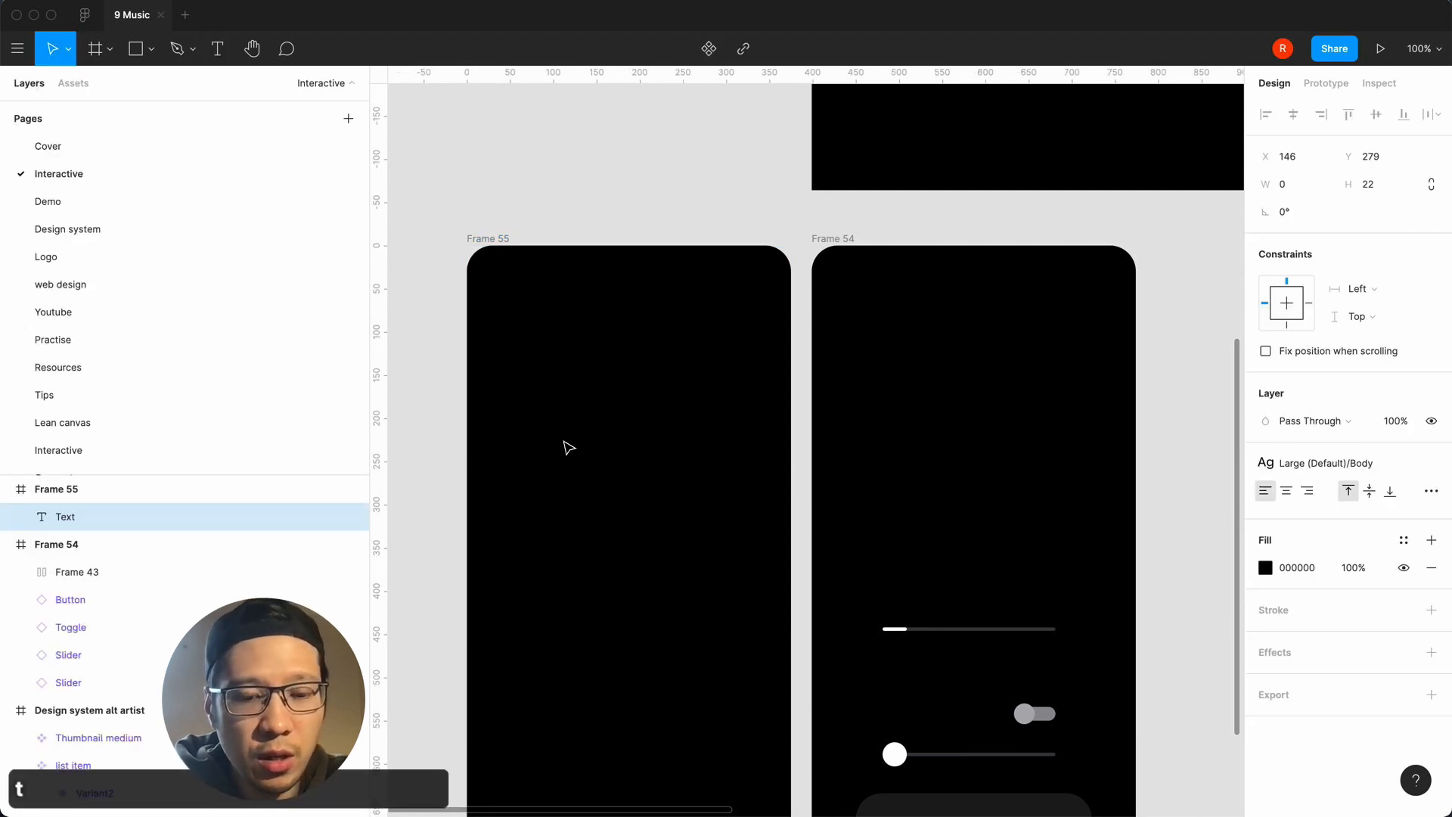
Set the new text layer's fill to white FFFFFF and enter the placeholder text "asd".
key("super+a")
left_click(1276, 568)
left_click(1266, 568)
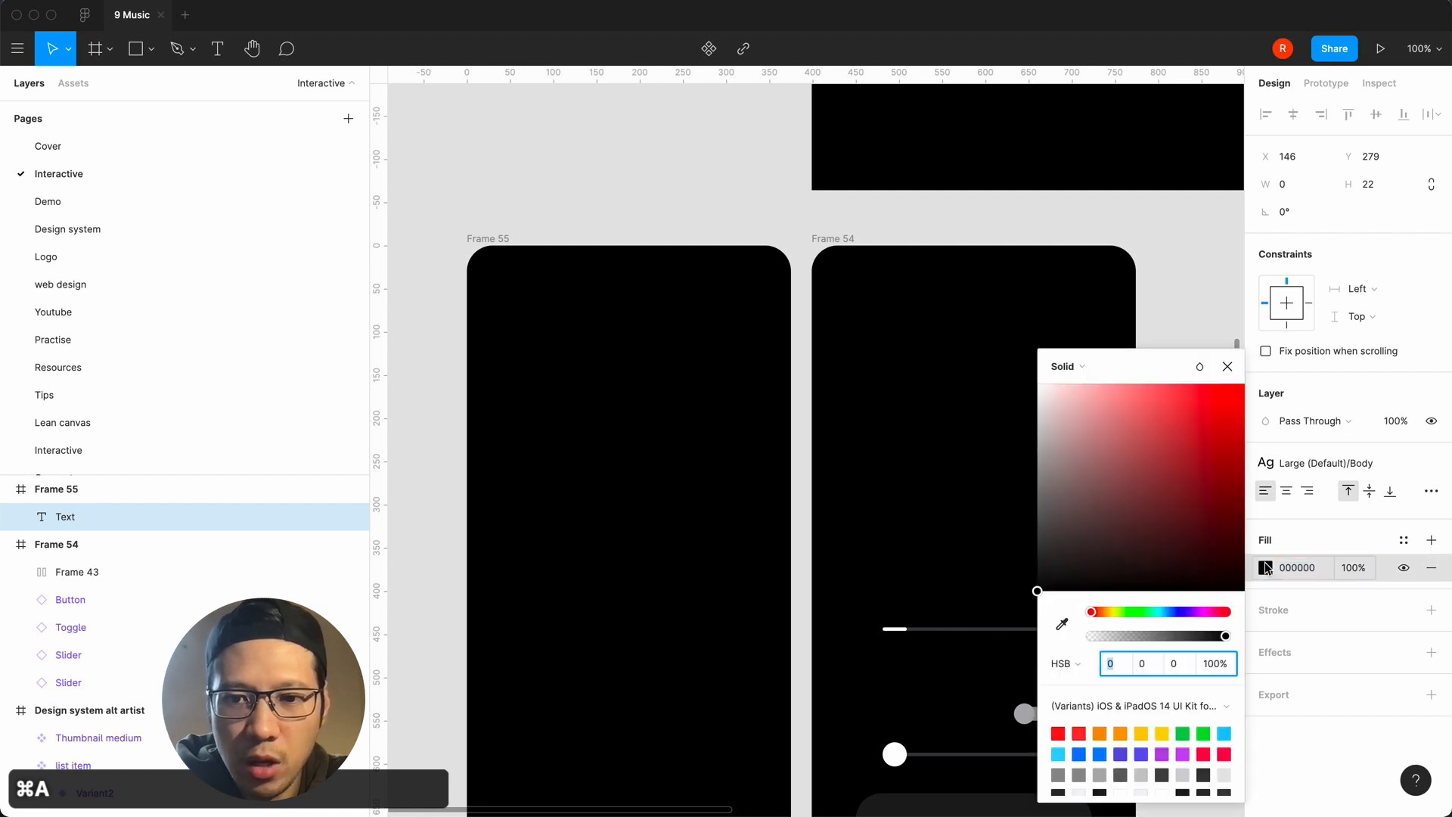
left_click(1164, 765)
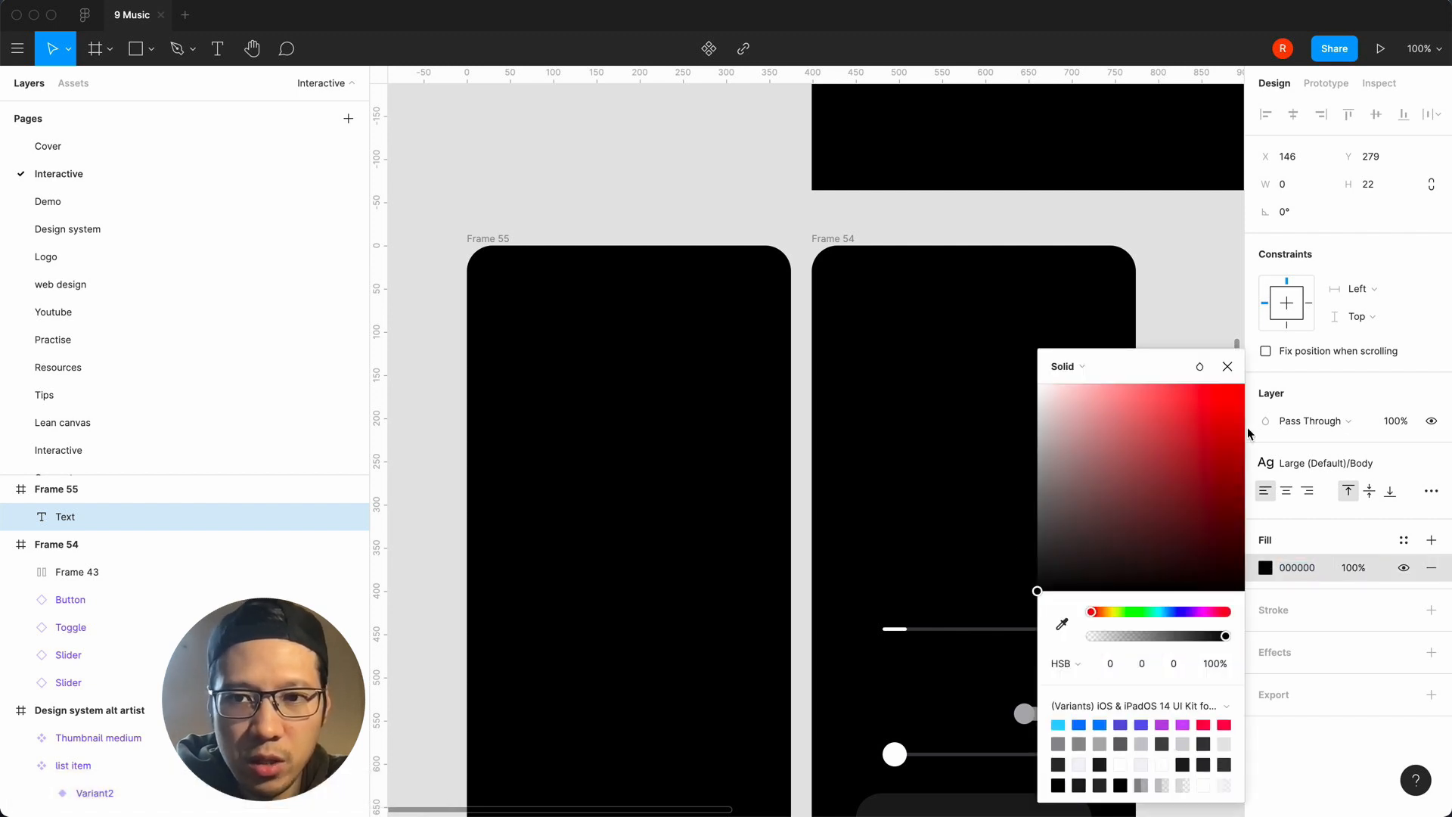
left_click(1229, 368)
scroll(493, 426, "down", 2)
type("asd")
key("super+a")
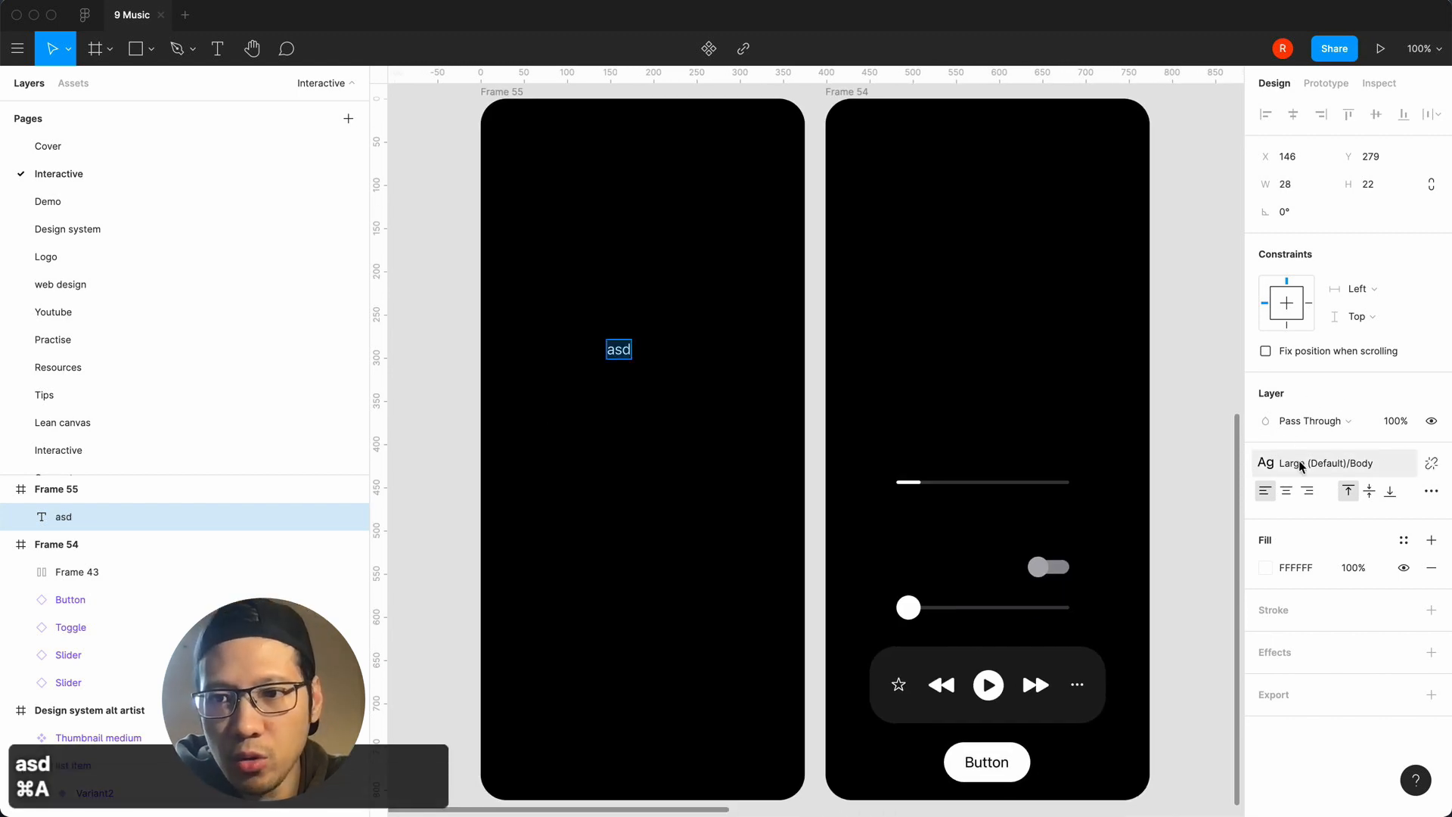
Detach the shared text style from the placeholder text in Frame 55 and set its font to Stereofunk.
left_click(1428, 463)
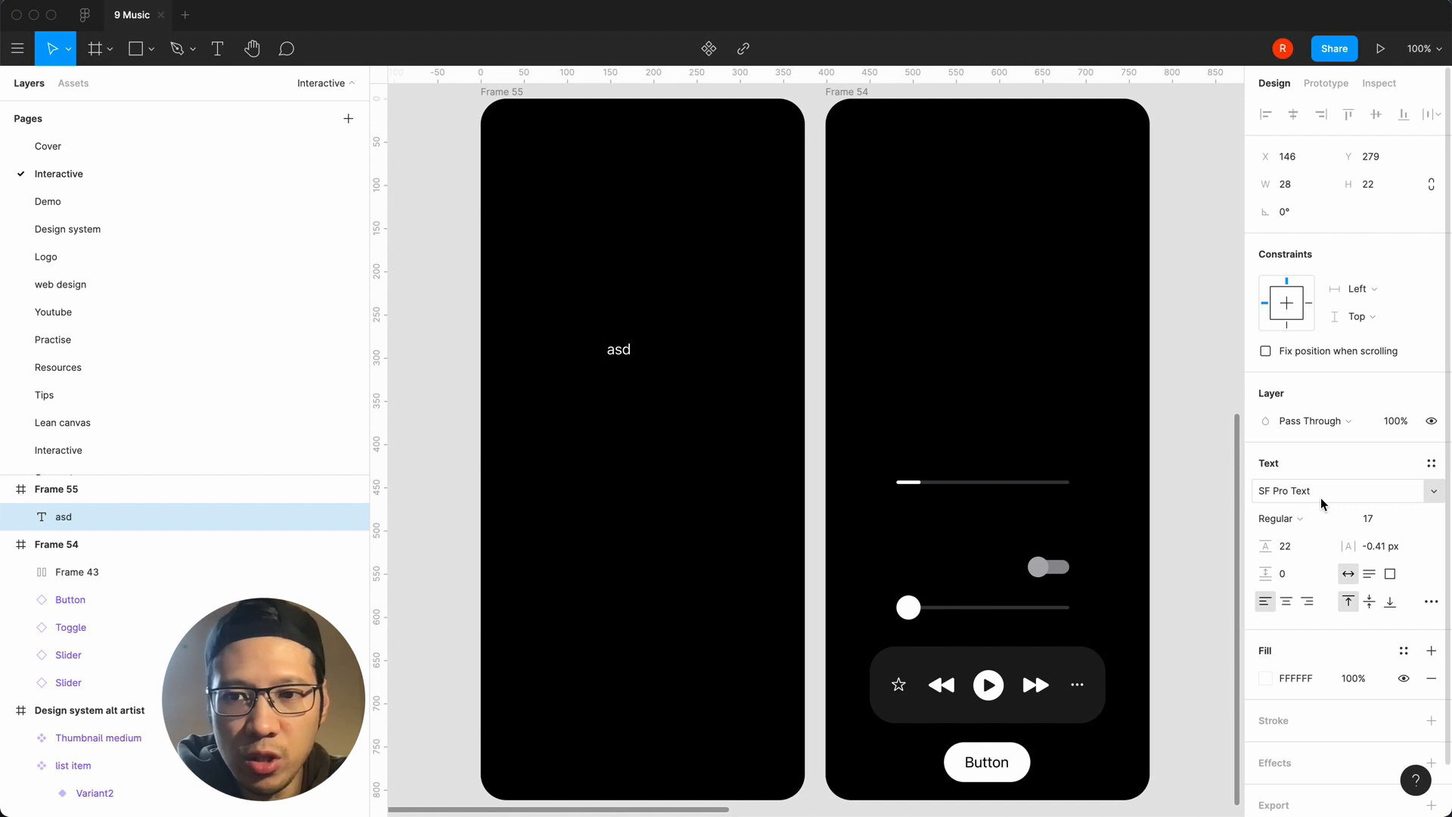
left_click(1322, 493)
type("ser")
key("BackSpace")
key("BackSpace")
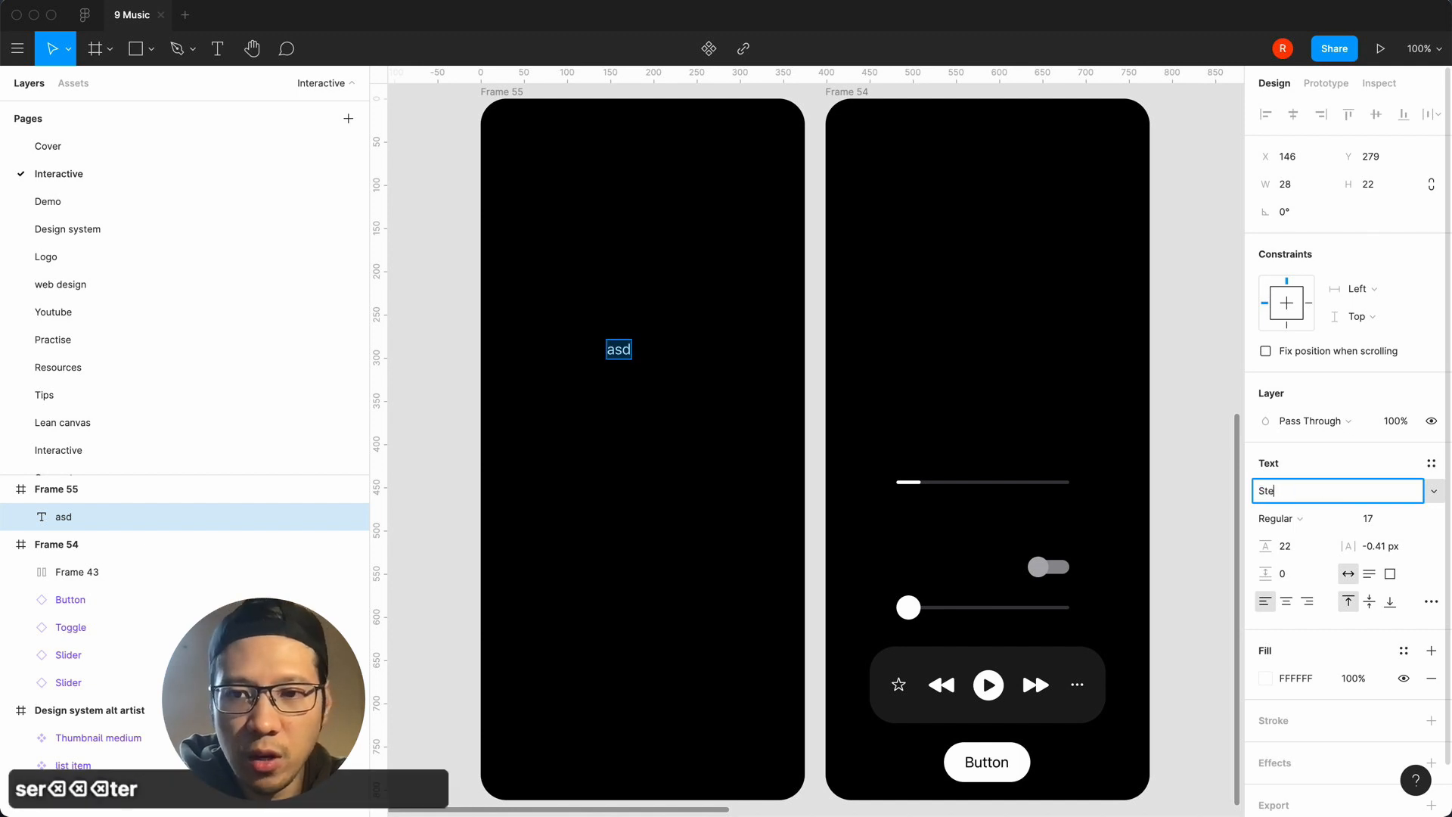
type("tereofunk")
key("Return")
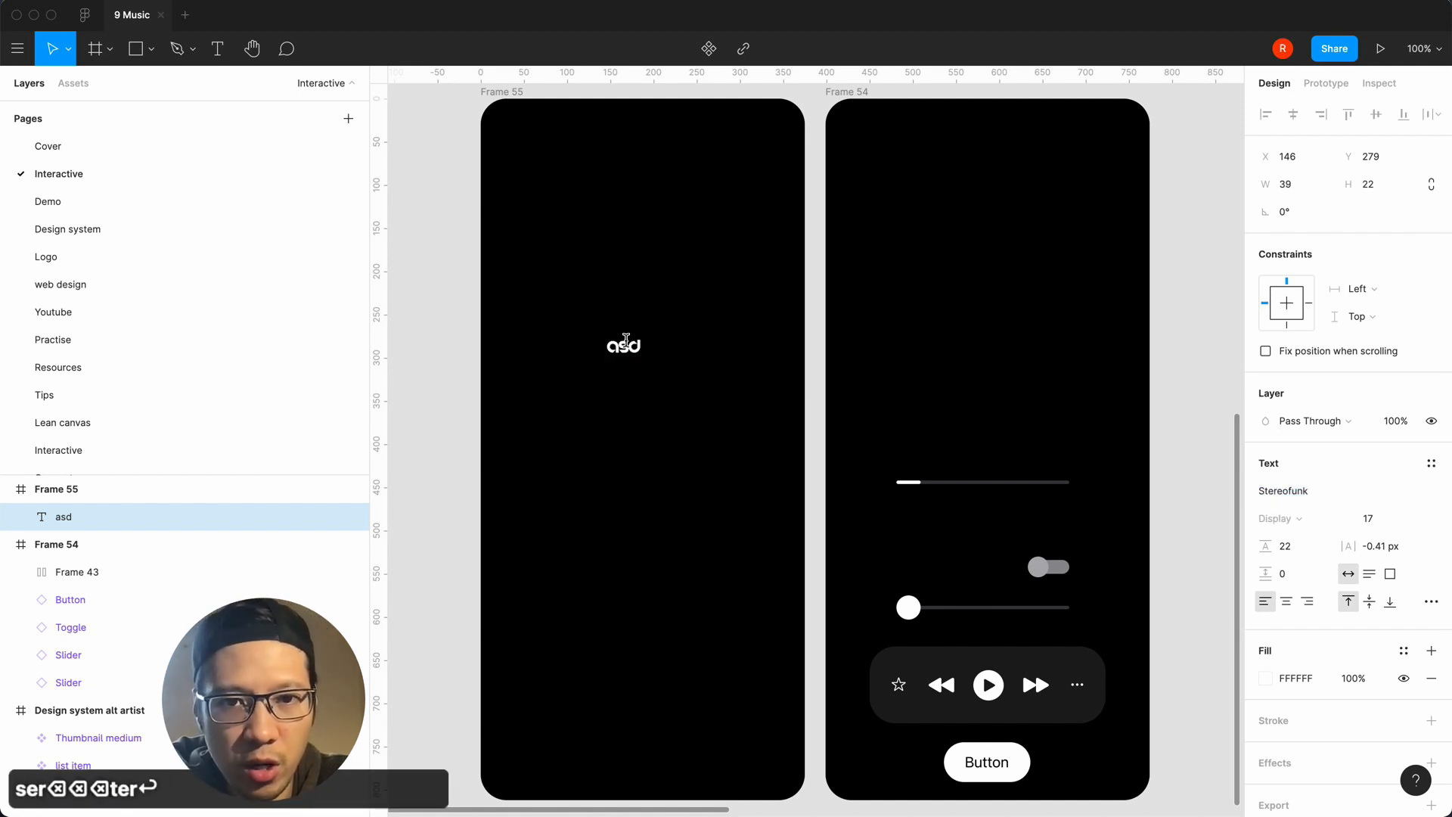
Shorten the placeholder text to the single letter "a" and set its font size to 72.
left_click_drag(665, 349, 619, 349)
key("BackSpace")
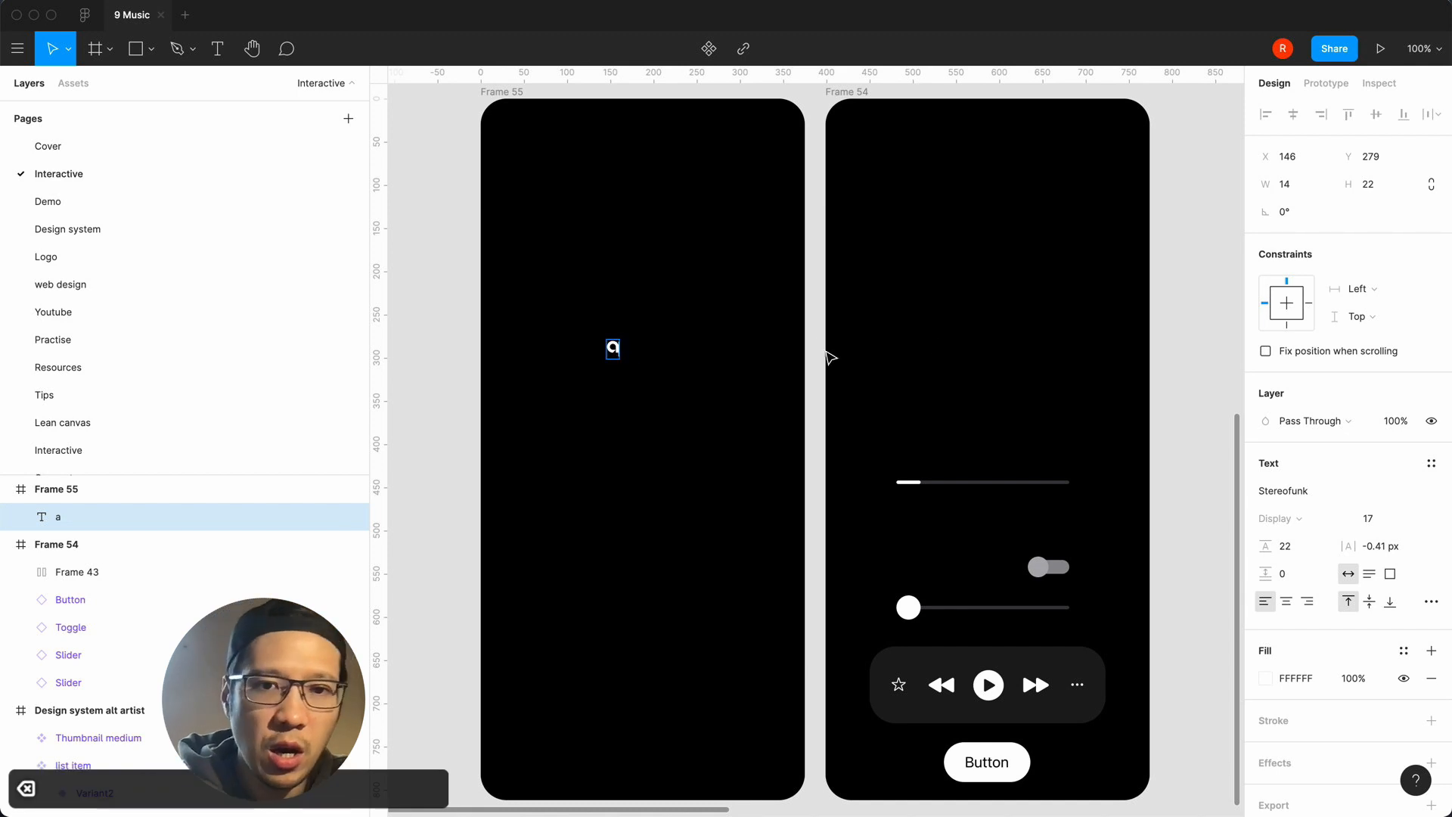
left_click(827, 354)
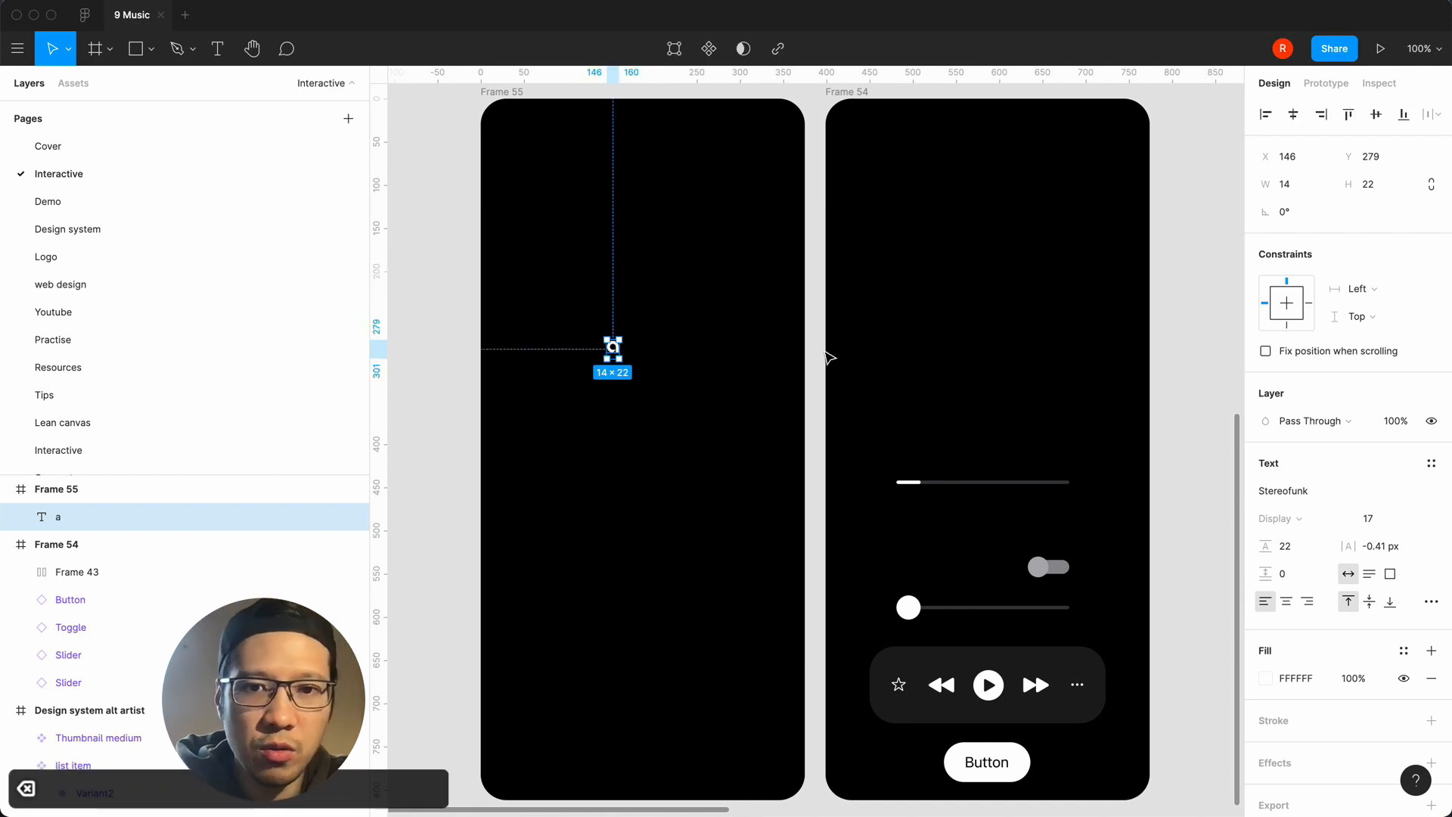
left_click(1410, 521)
left_click(1413, 521)
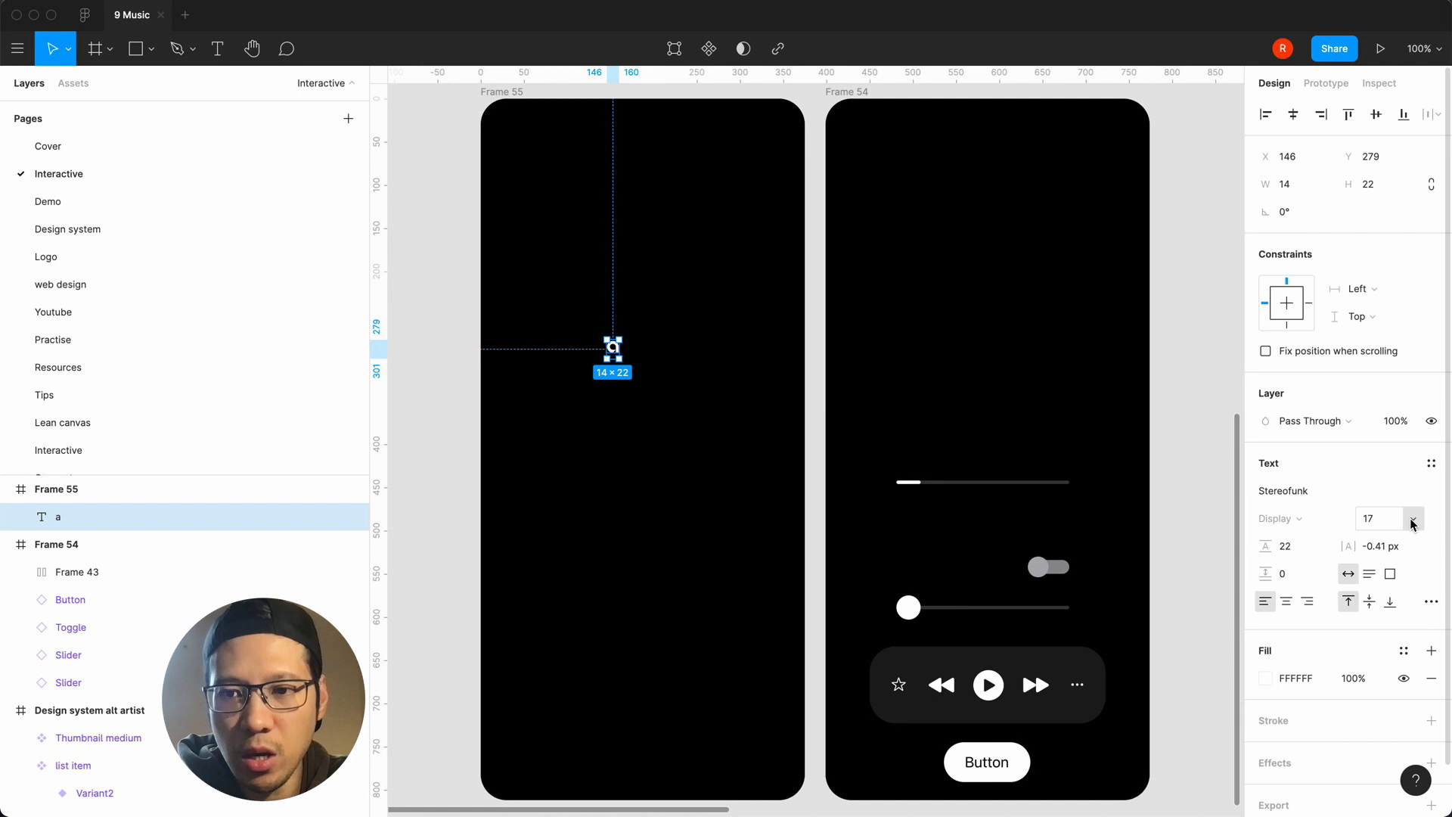
type("72")
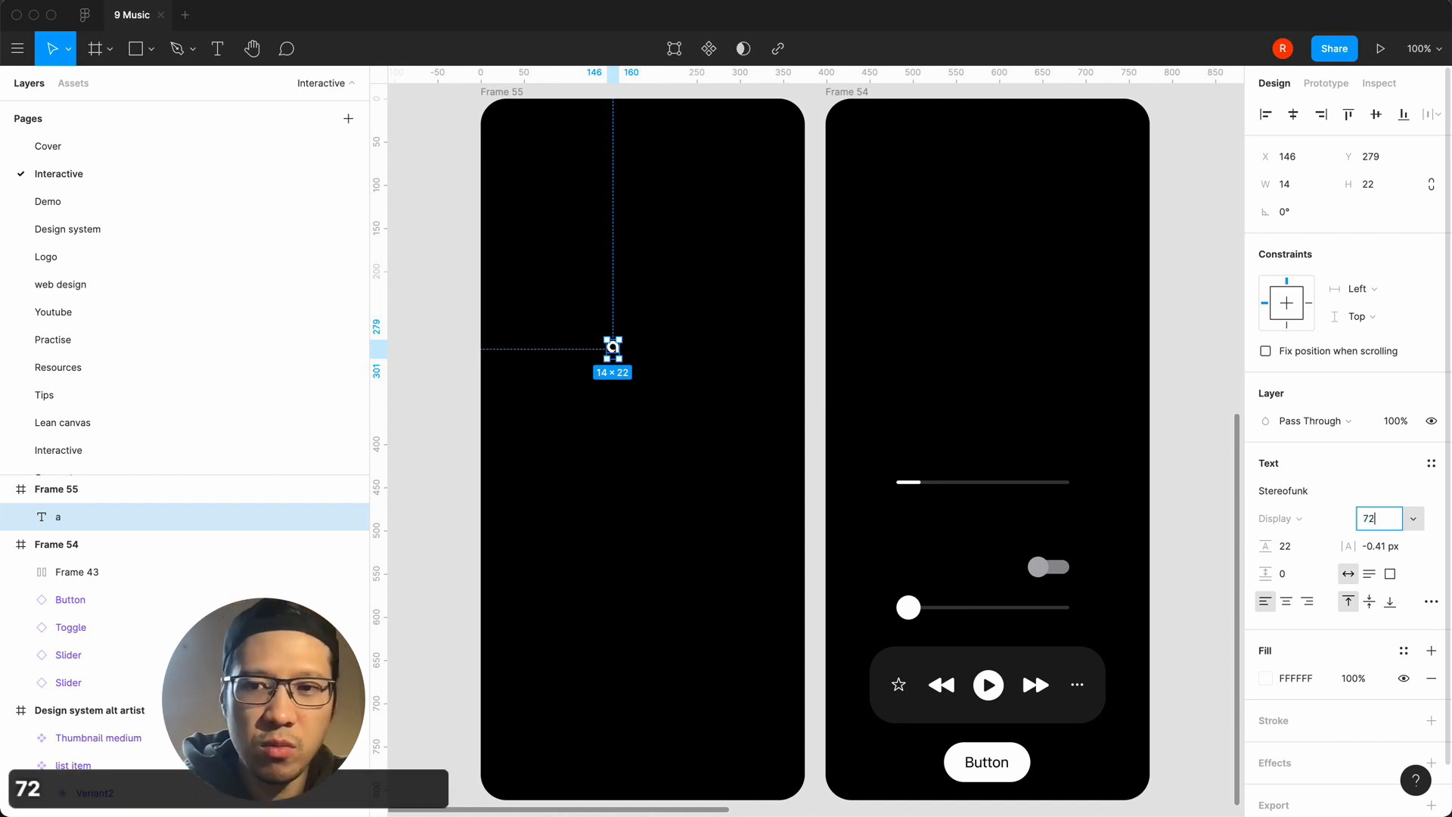
key("Return")
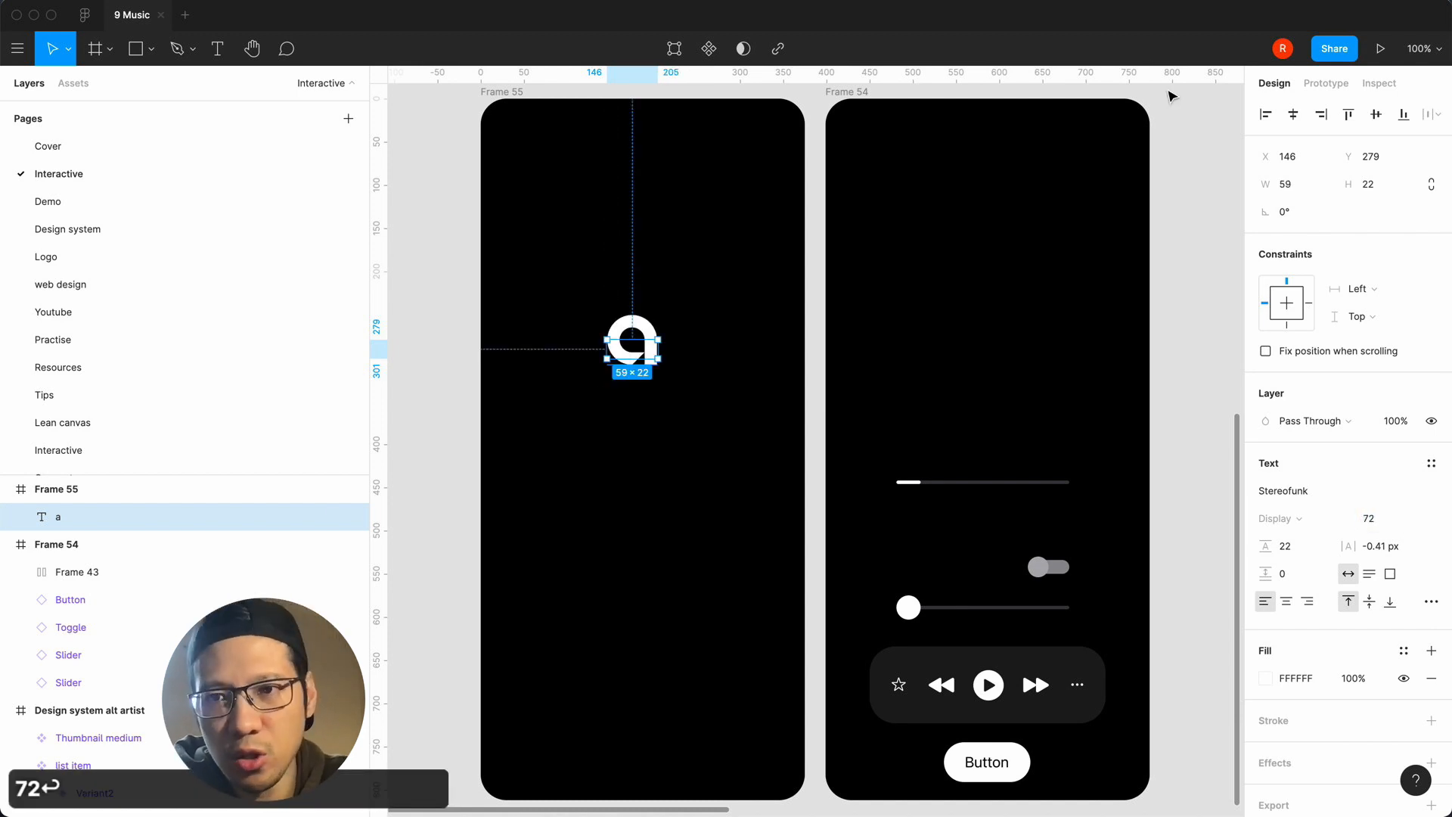
Center the "a" logo horizontally and vertically in Frame 55.
left_click(1294, 114)
left_click(1375, 114)
left_click(452, 385)
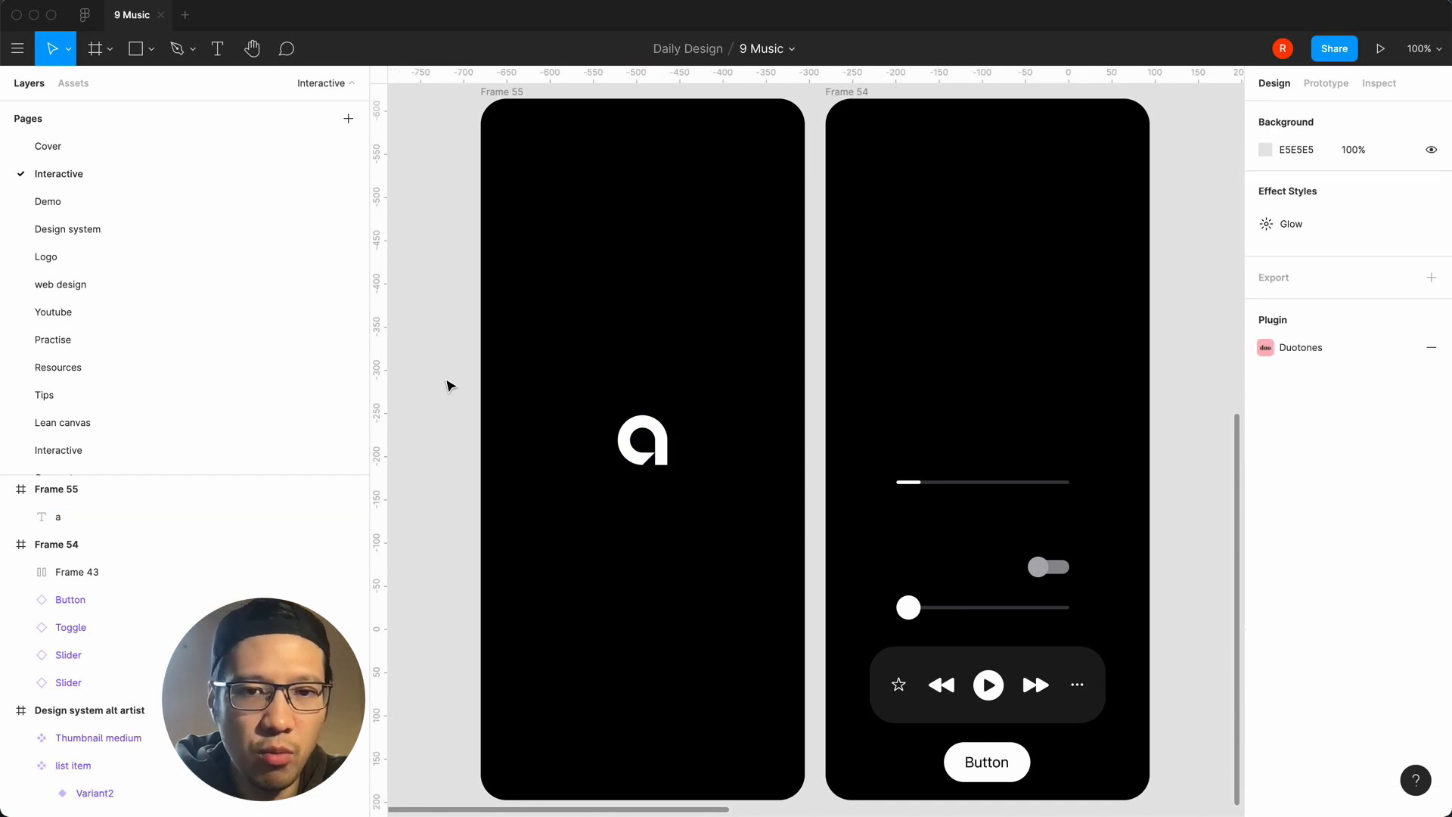
Duplicate the "a" logo straight down near the bottom of Frame 55, at Y 717, and change the copy's text to "Altartist".
scroll(447, 385, "down", 2)
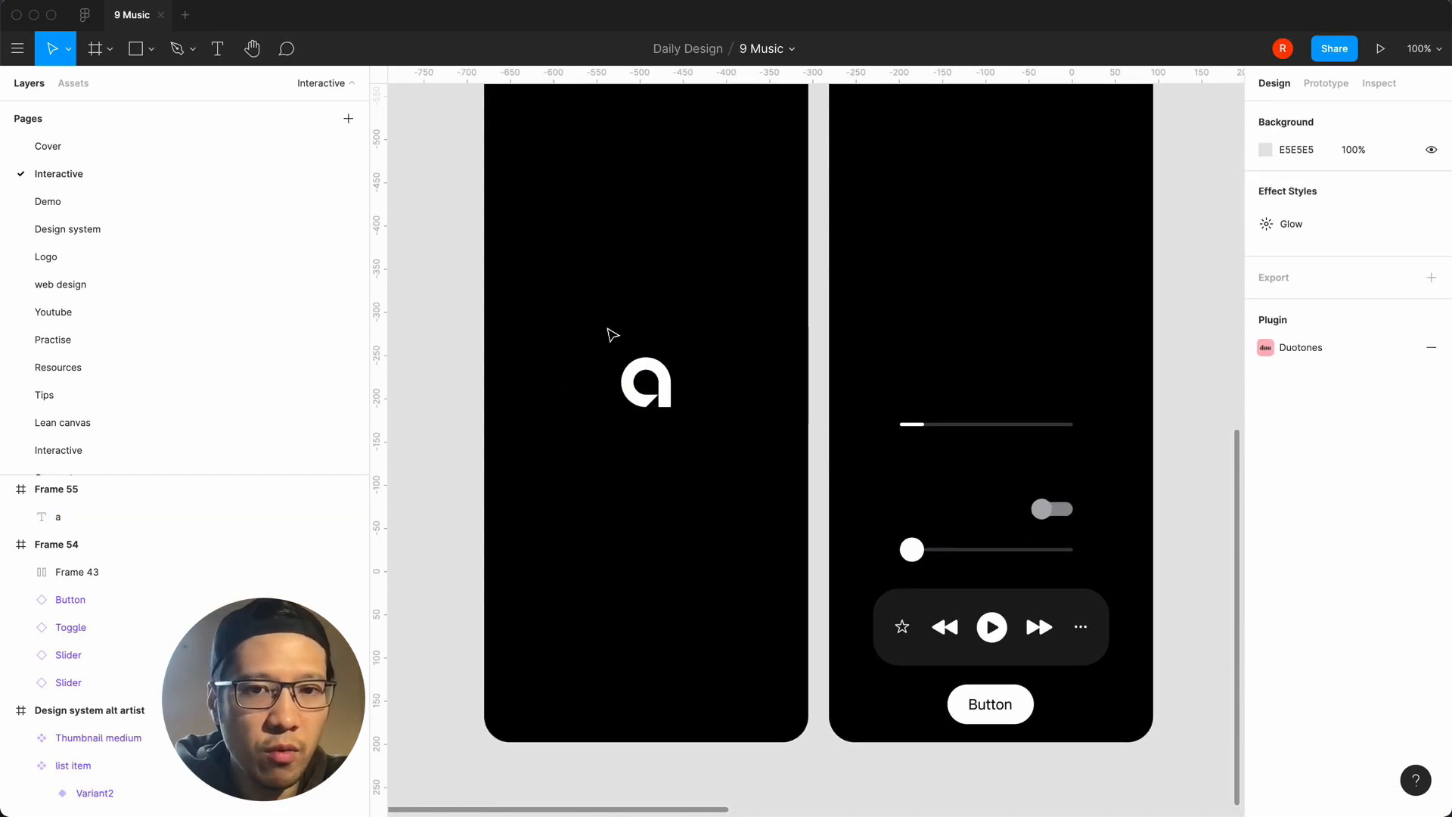
left_click(647, 399)
left_click_drag(644, 401, 643, 677)
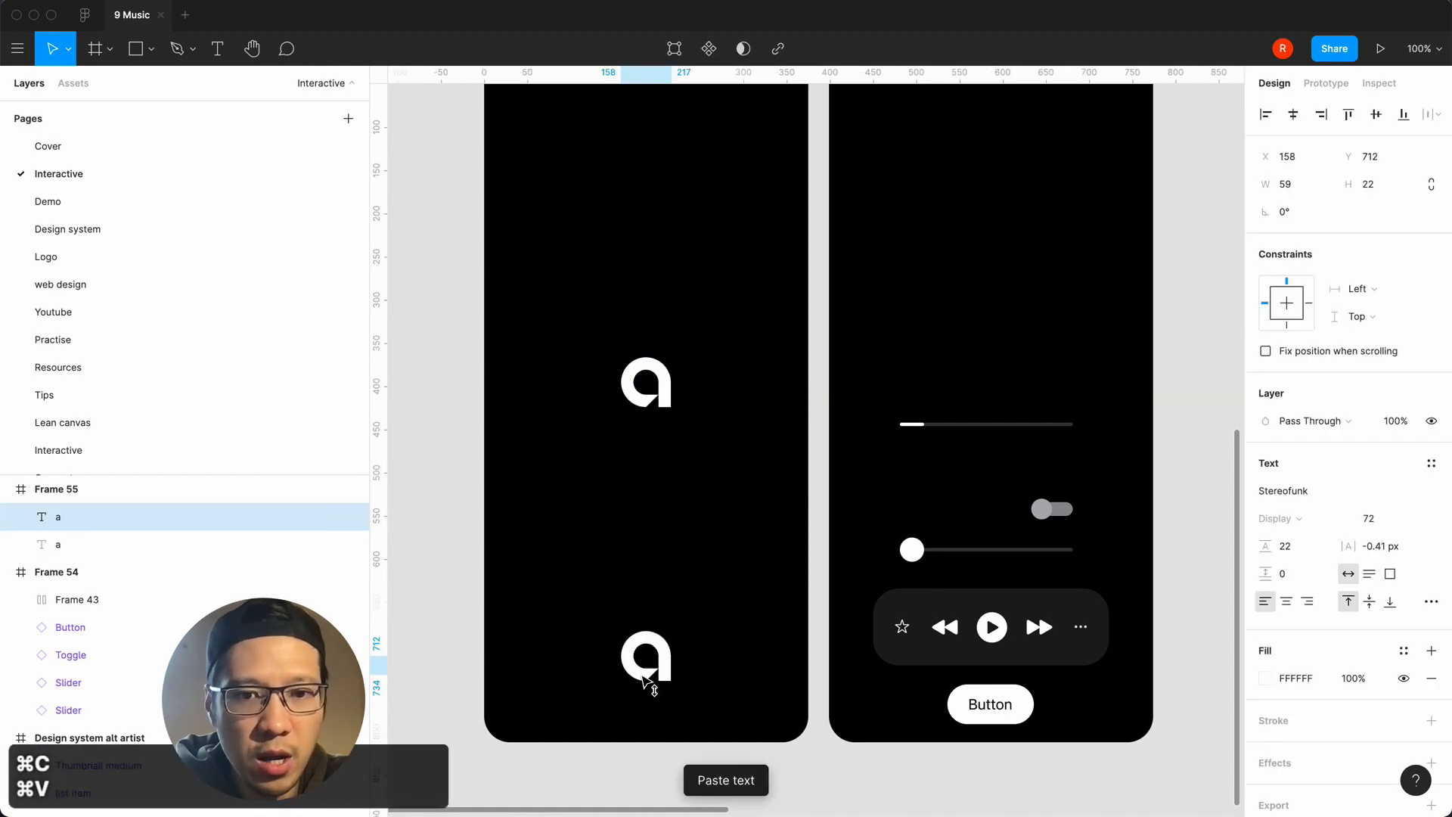
double_click(642, 673)
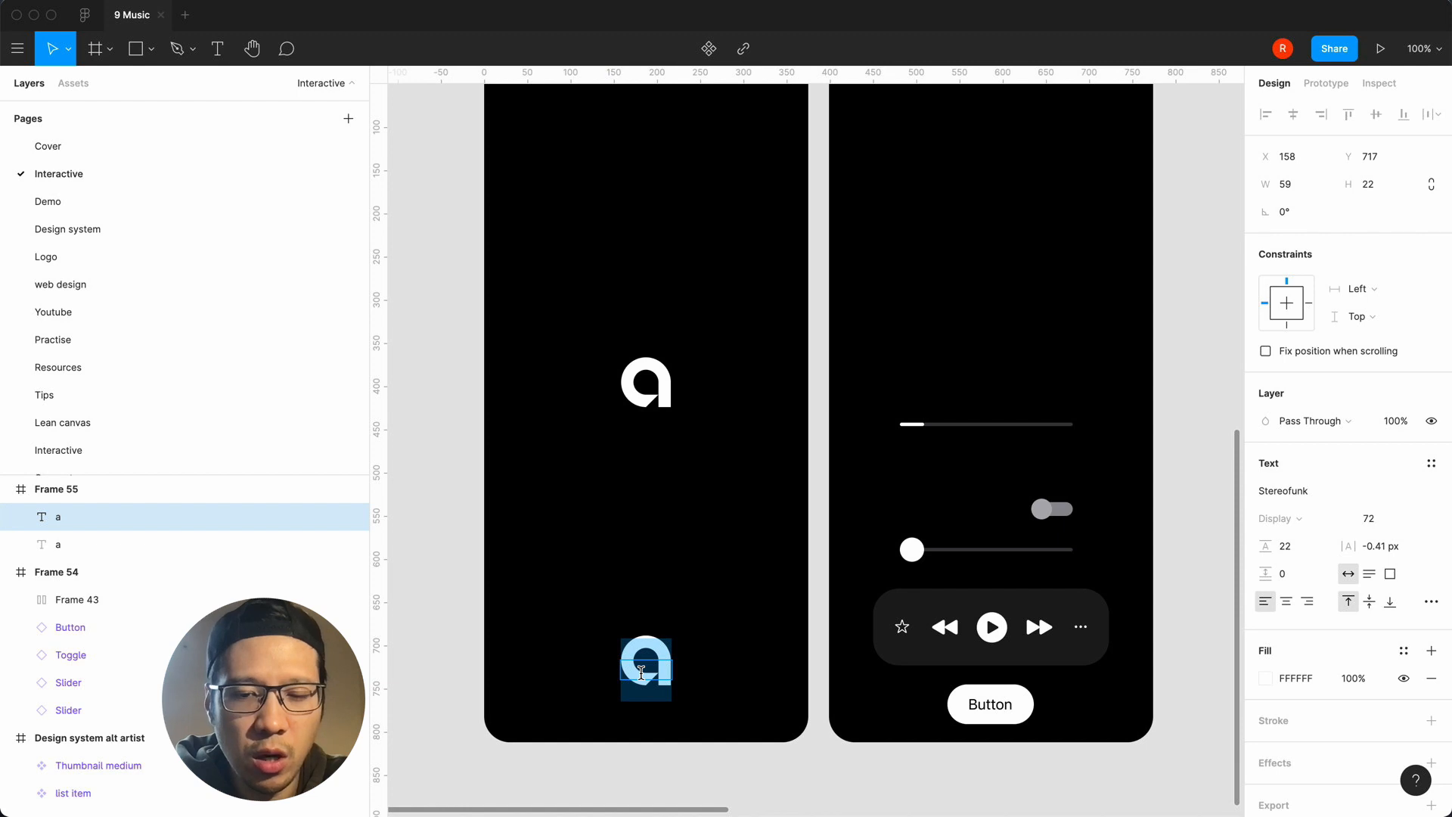
type("At")
key("BackSpace")
type("ltartist")
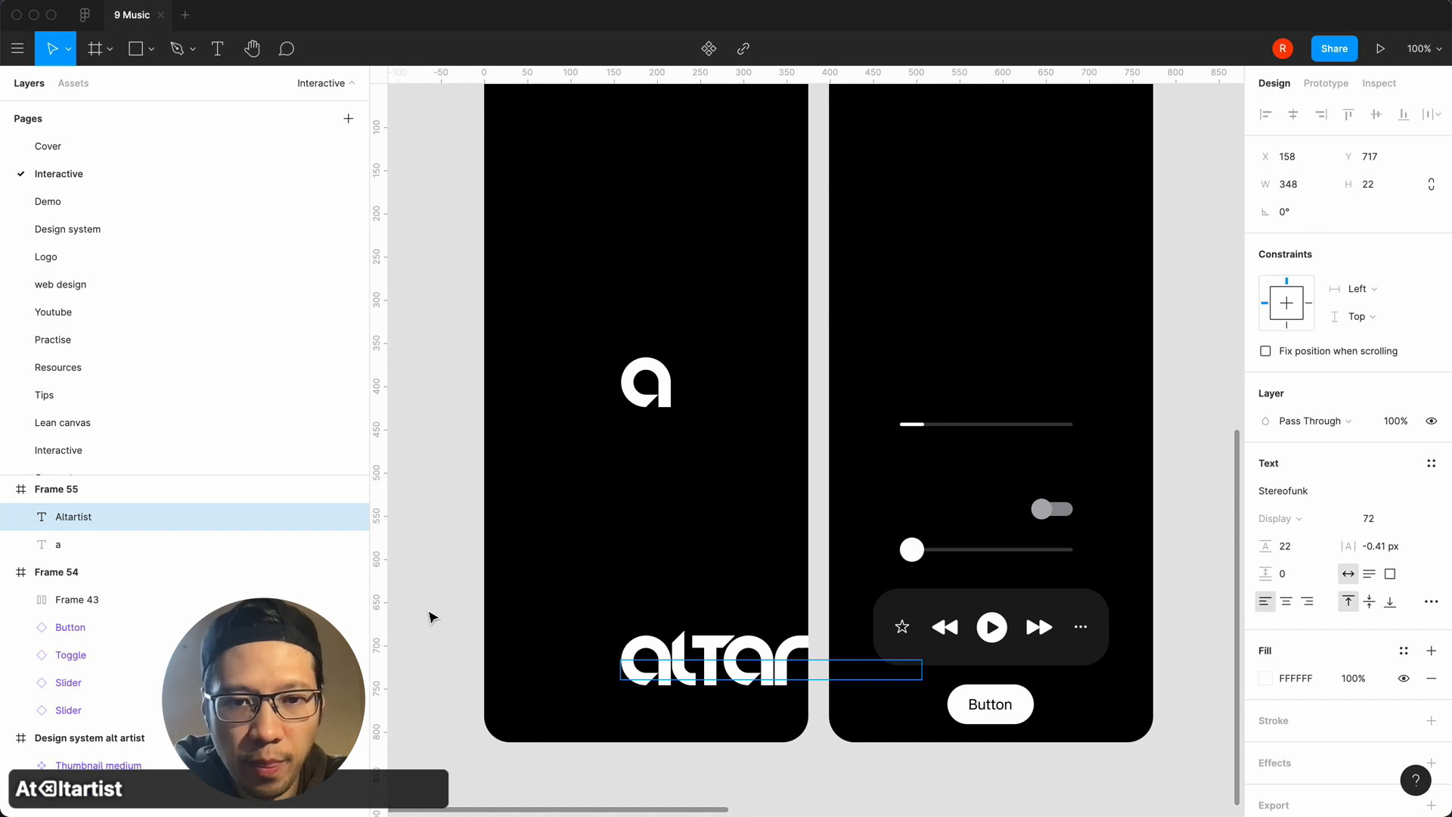
key("Escape")
Set the Altartist text's font size to 24 and its letter spacing to 0.
left_click(1377, 520)
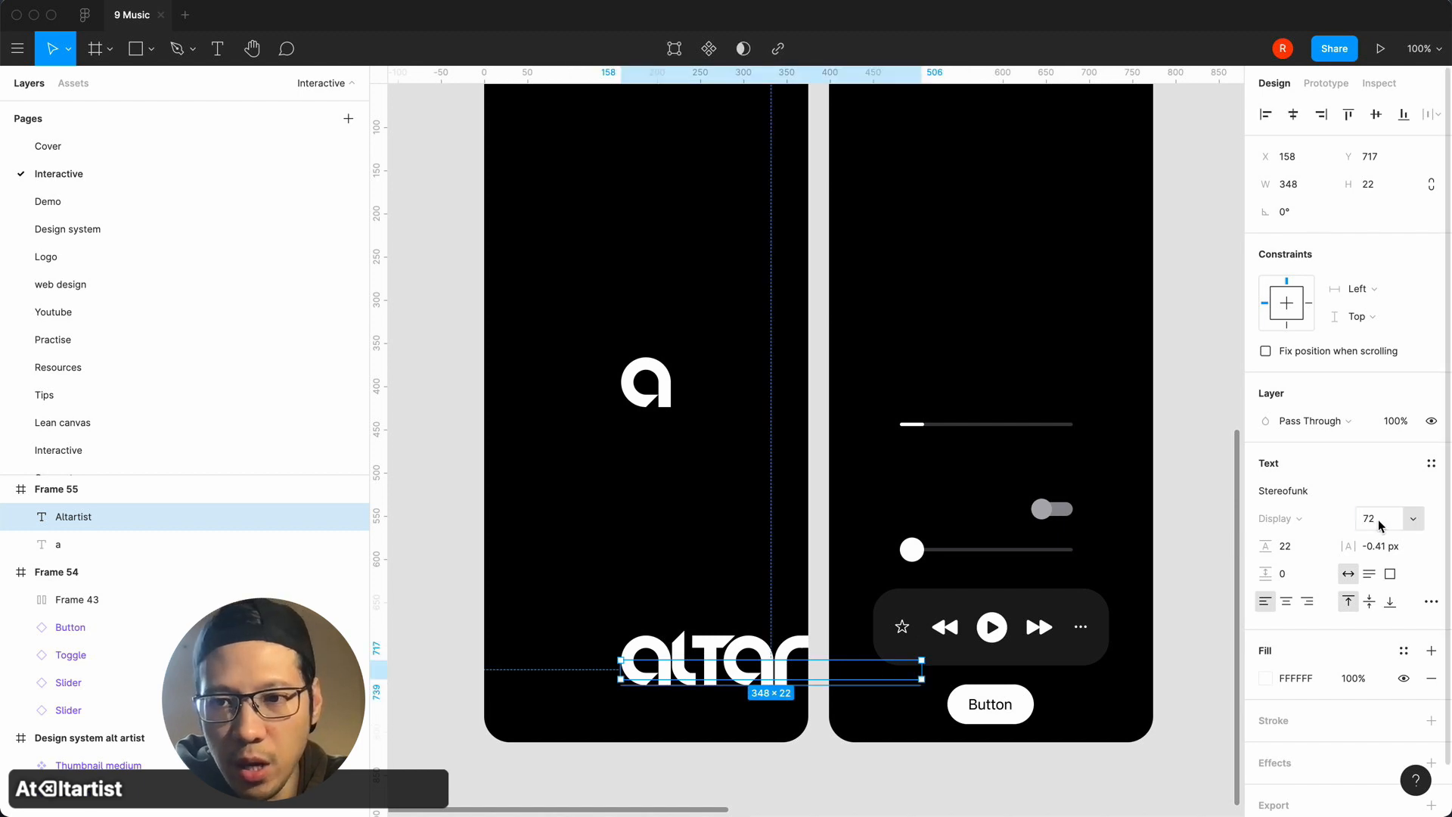
type("24")
key("Return")
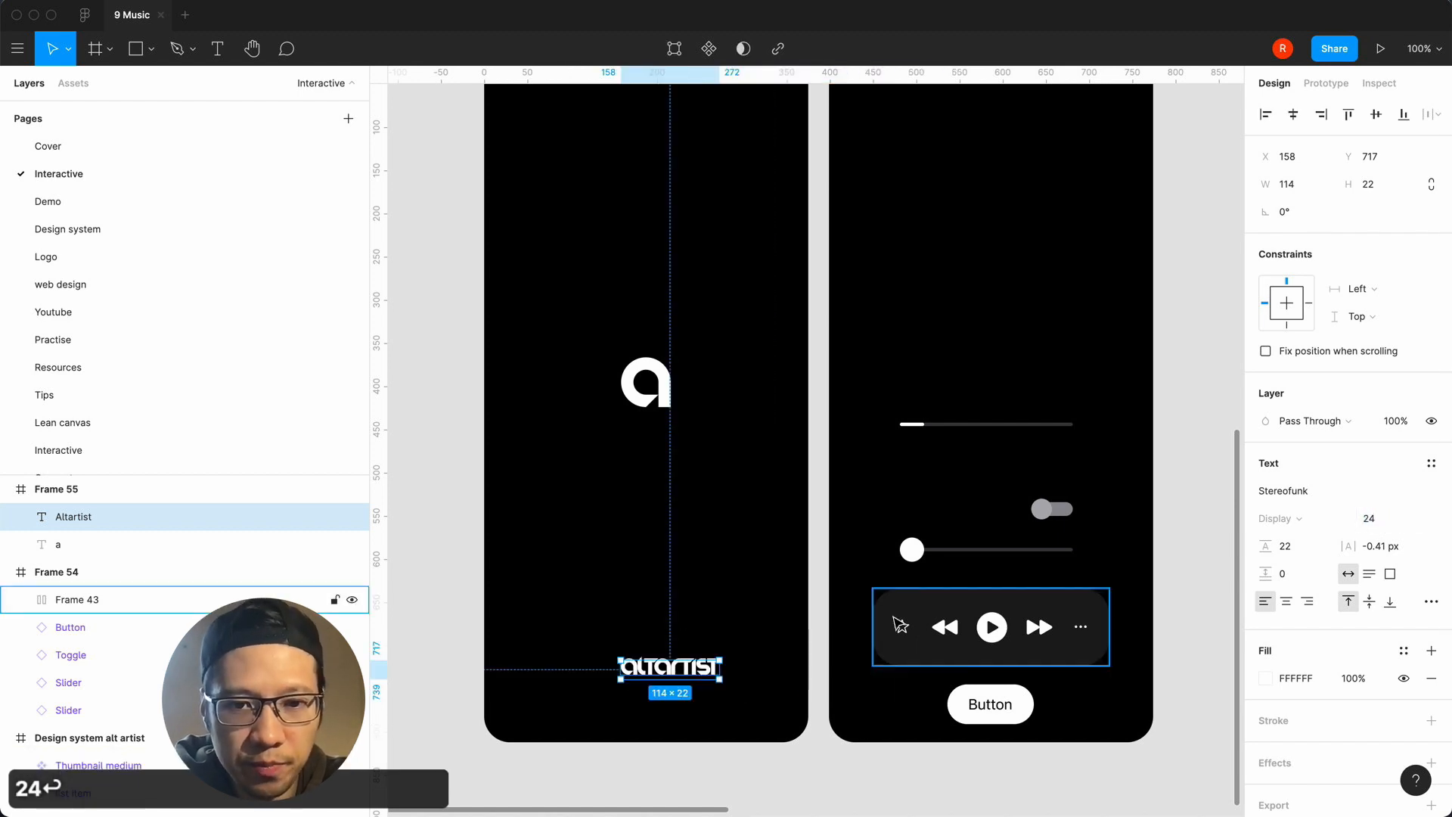
left_click(1384, 545)
type("0")
key("Return")
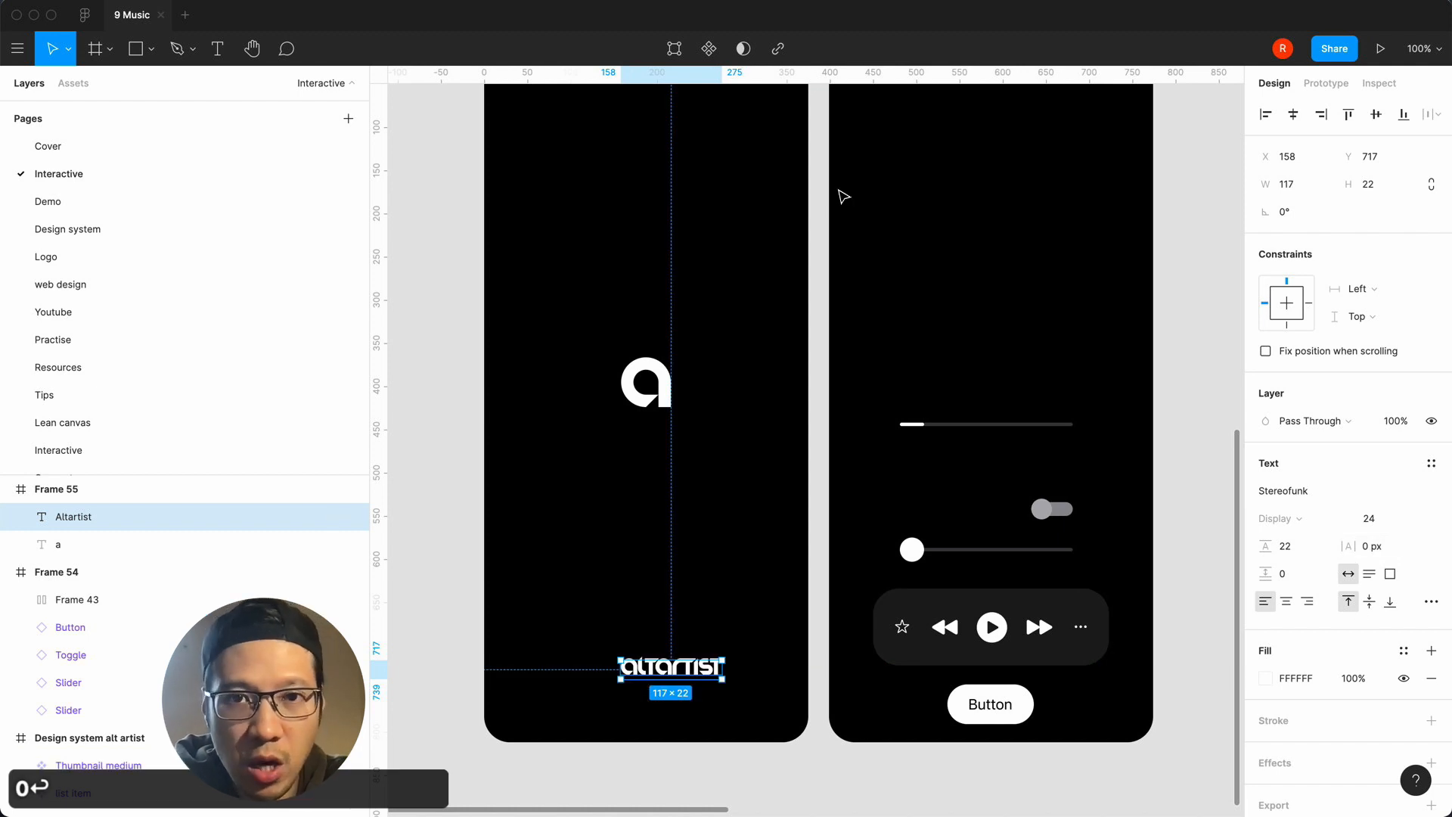
Center the Altartist text horizontally in Frame 55.
left_click(1293, 114)
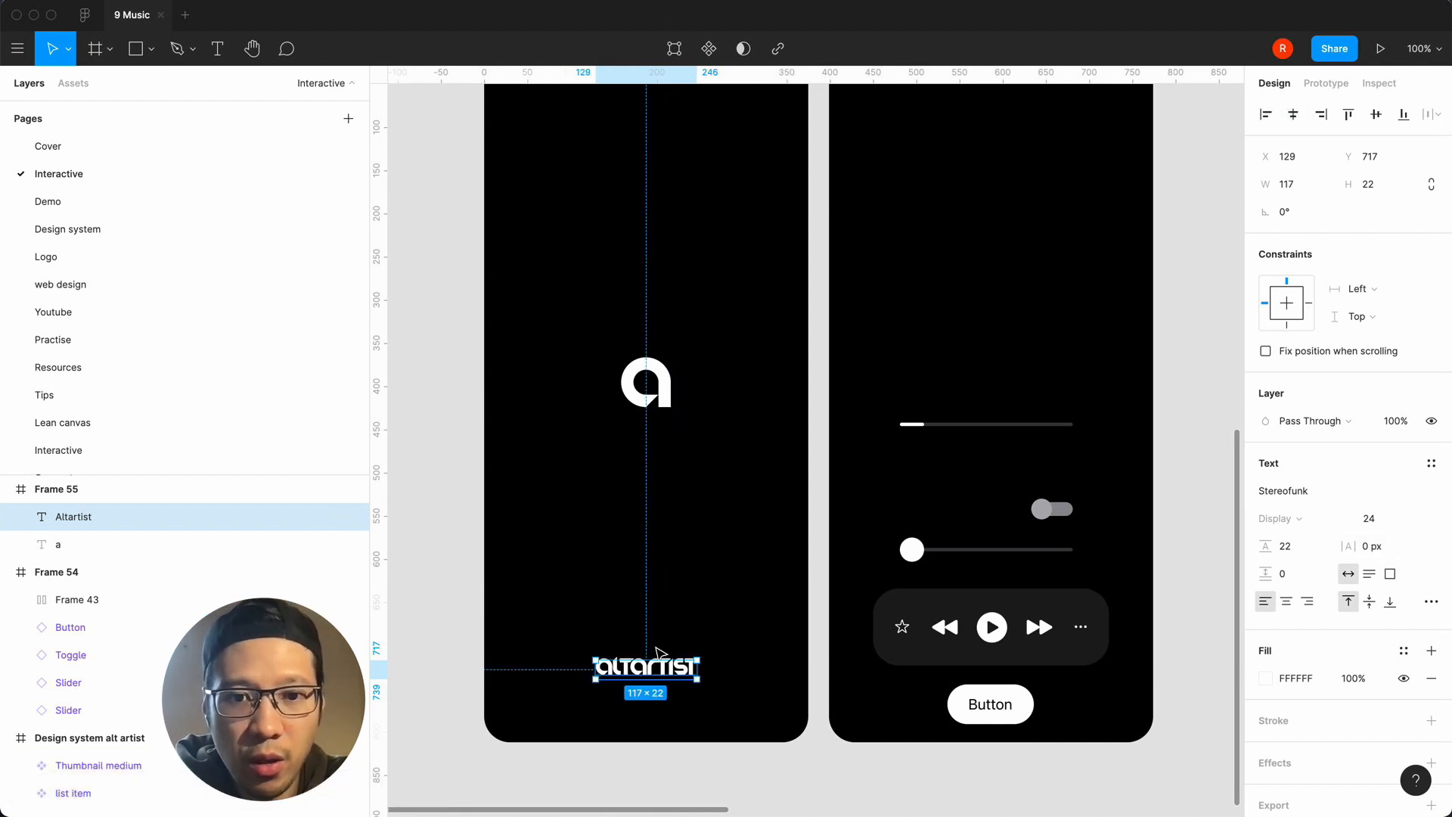
left_click(459, 577)
scroll(459, 577, "up", 2)
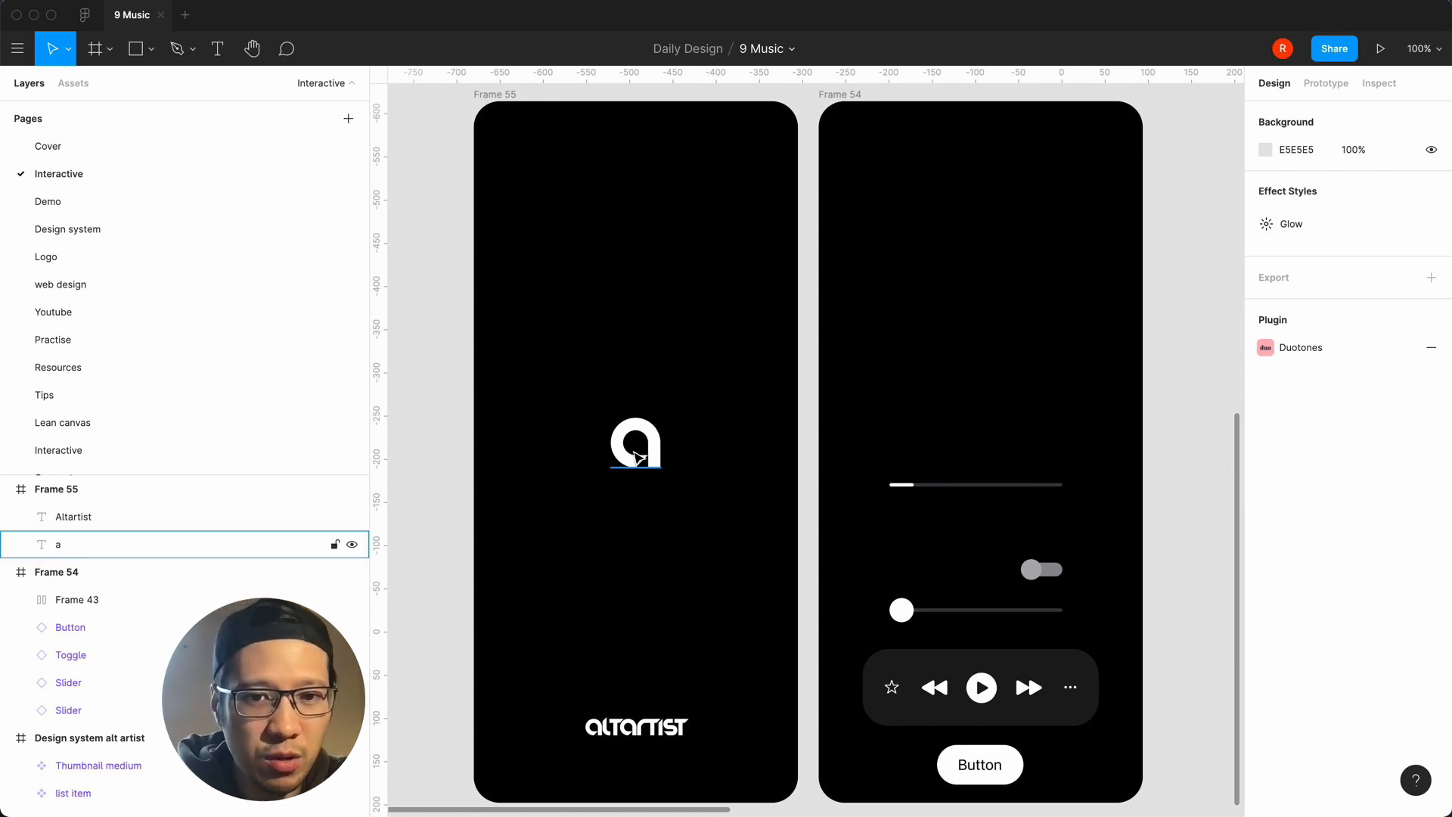
Turn the "a" logo into a component and move it straight up near the top of Frame 55, at Y 86.
left_click(638, 456)
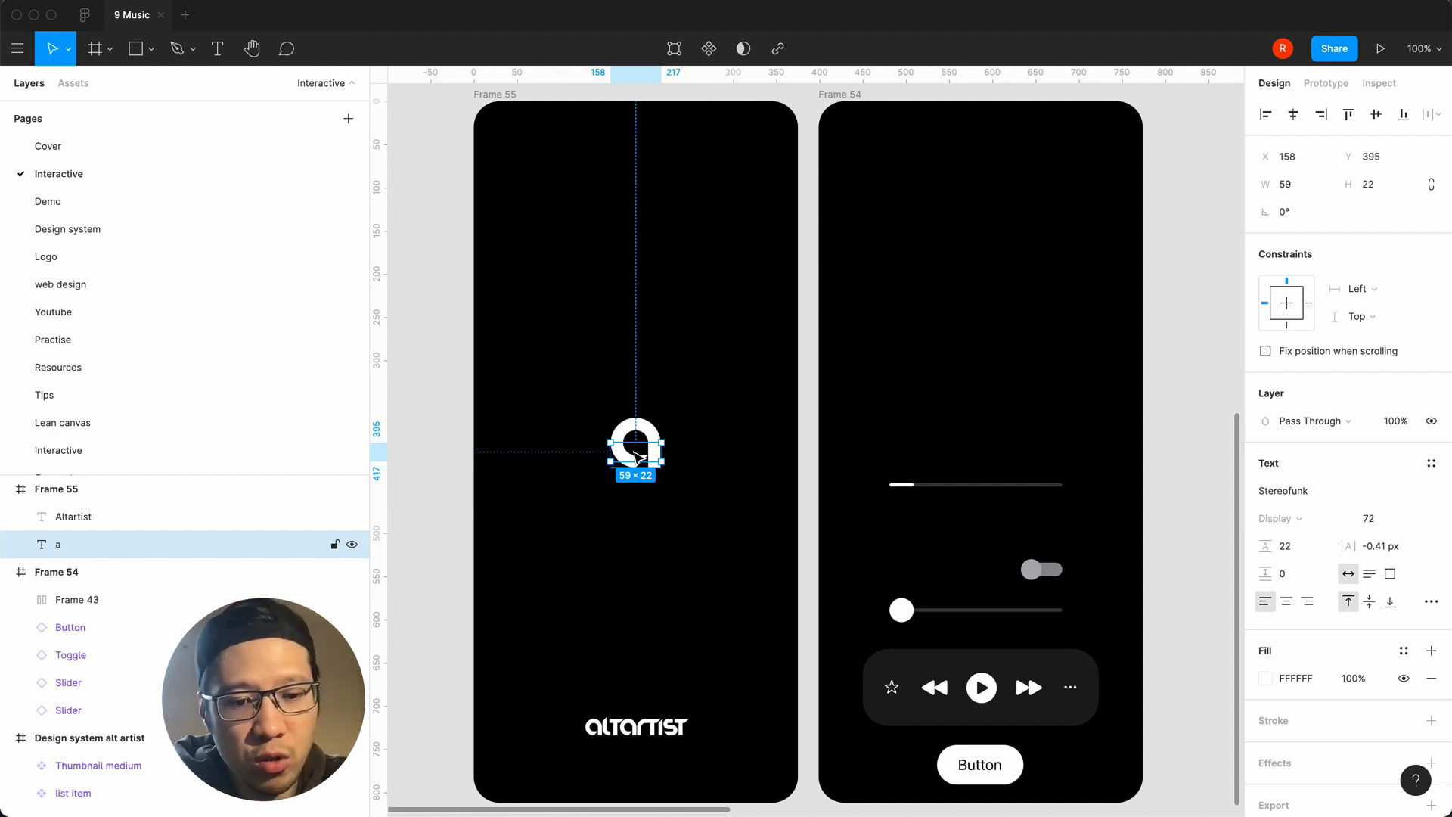
key("super+alt+k")
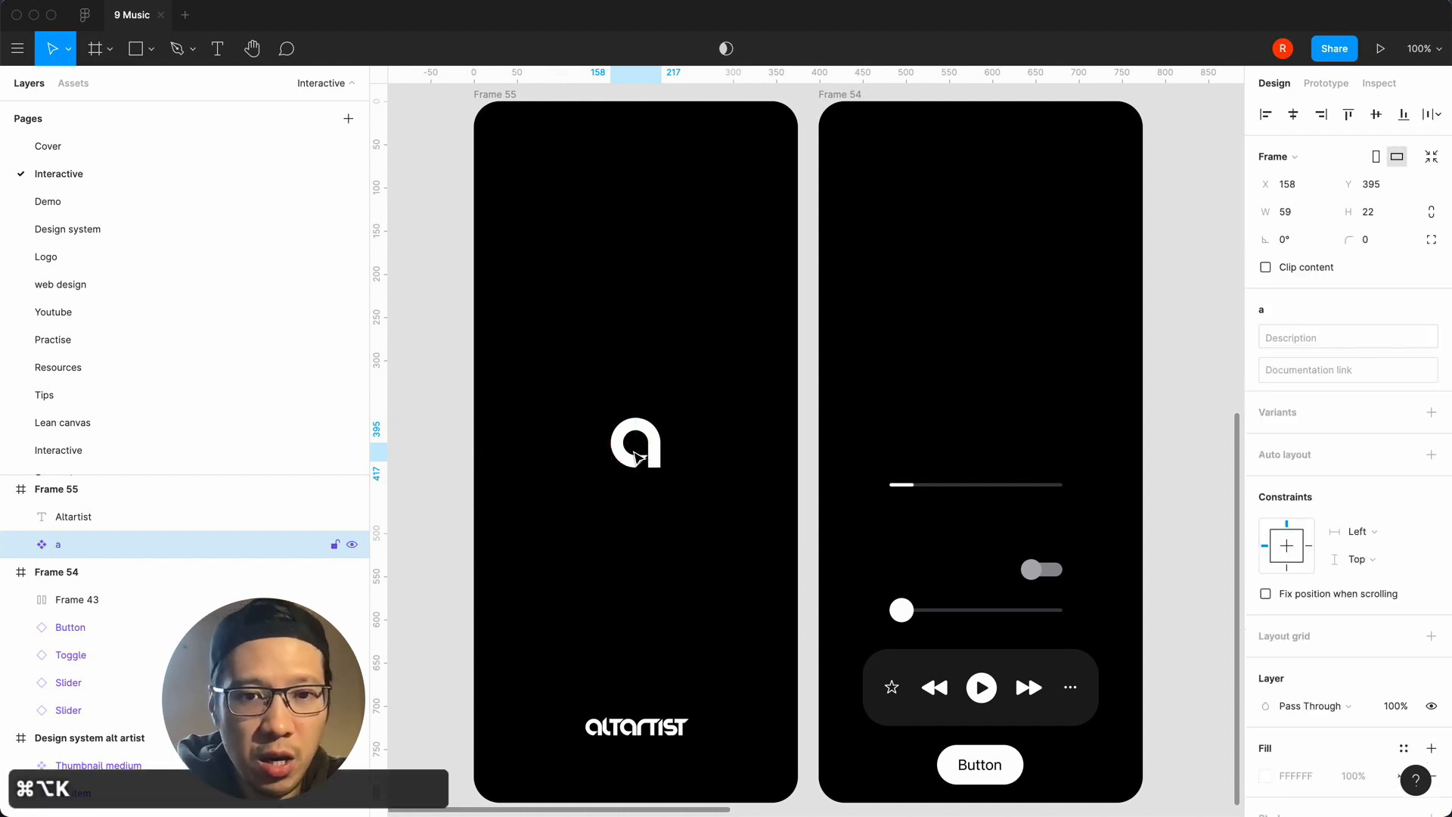
scroll(566, 486, "left", 5)
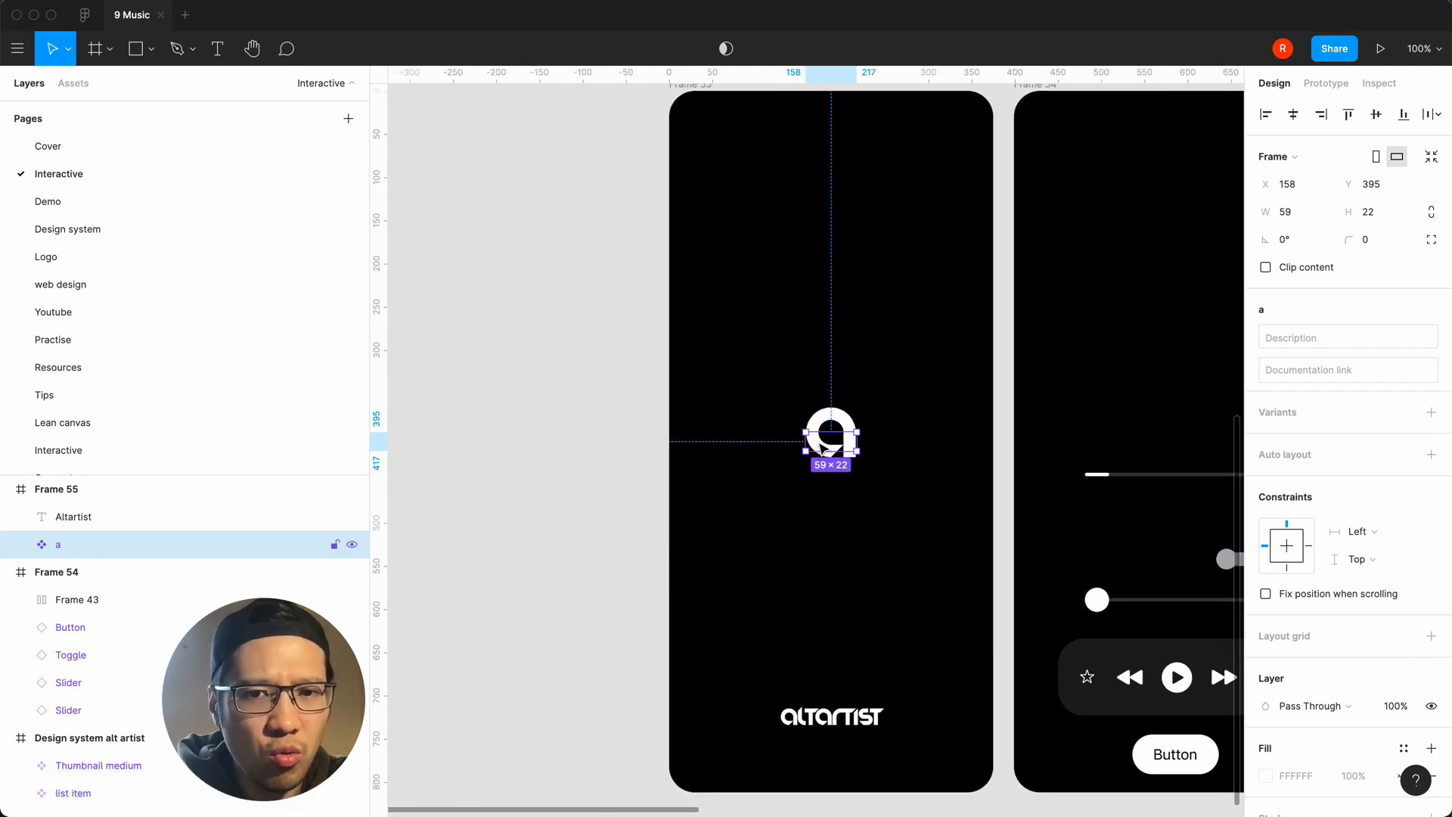
left_click_drag(821, 447, 820, 179)
left_click(577, 253)
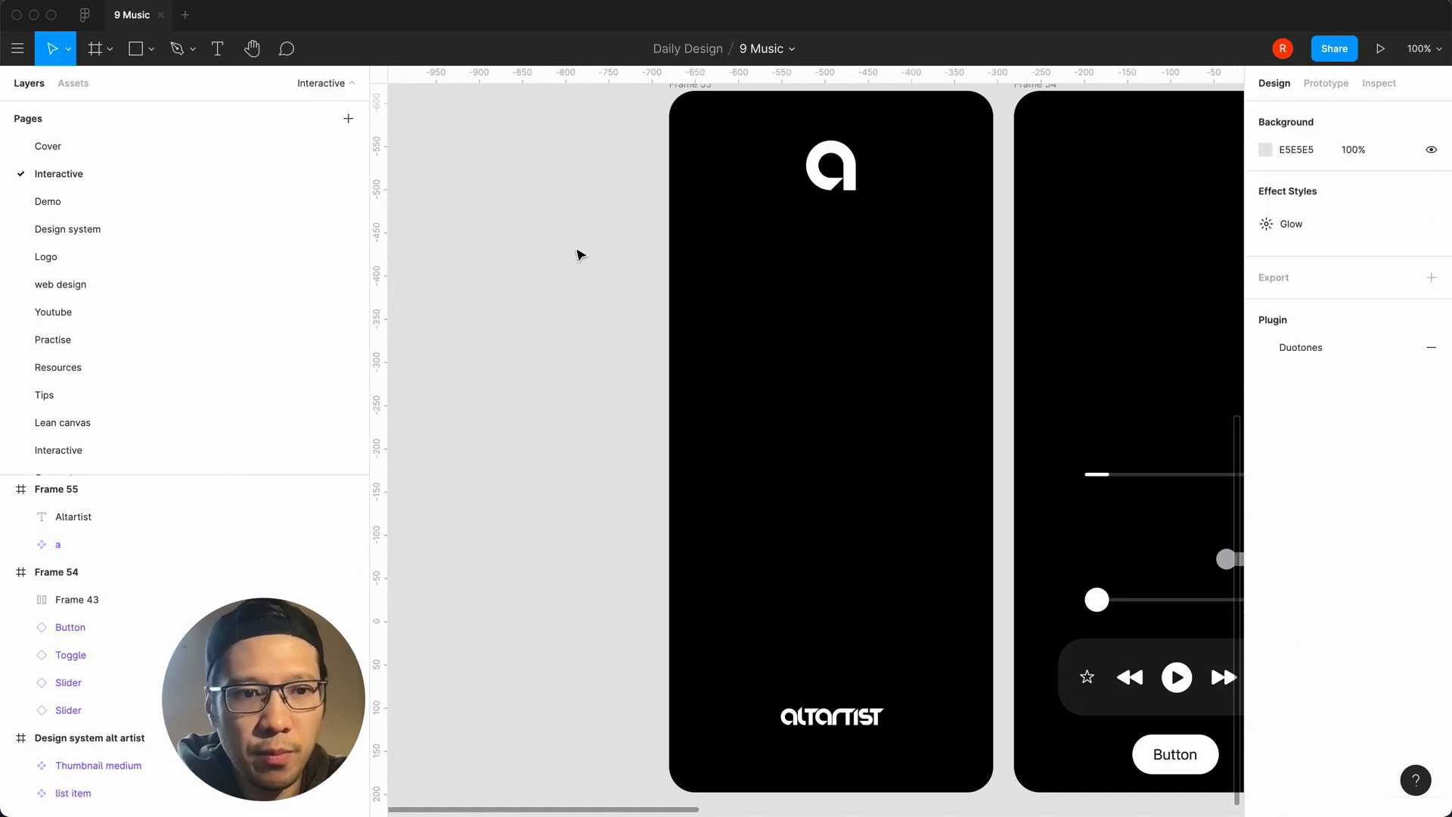
Add a second variant to the "a" logo component and select the whole variant set.
left_click(121, 543)
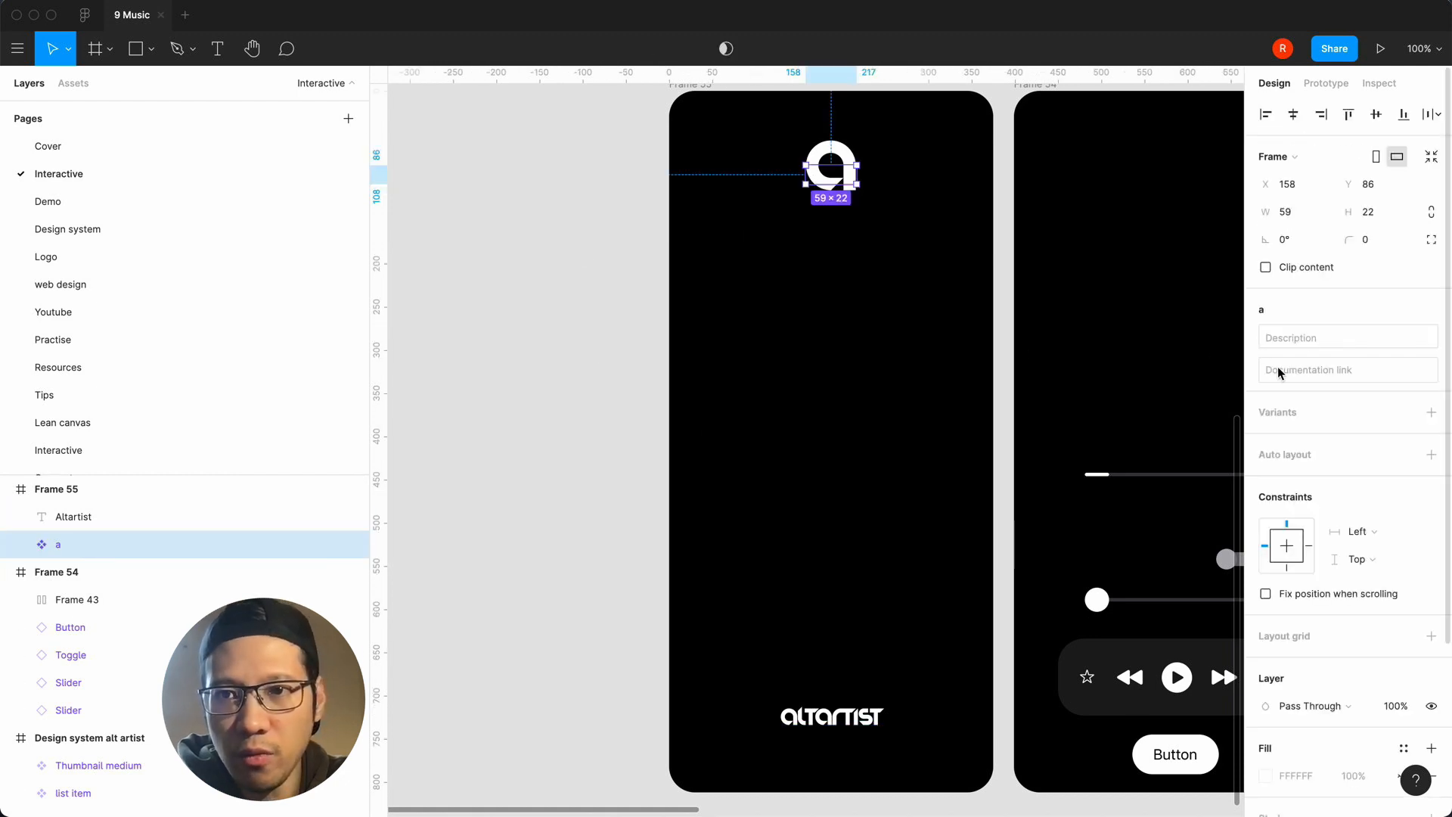
left_click(1431, 413)
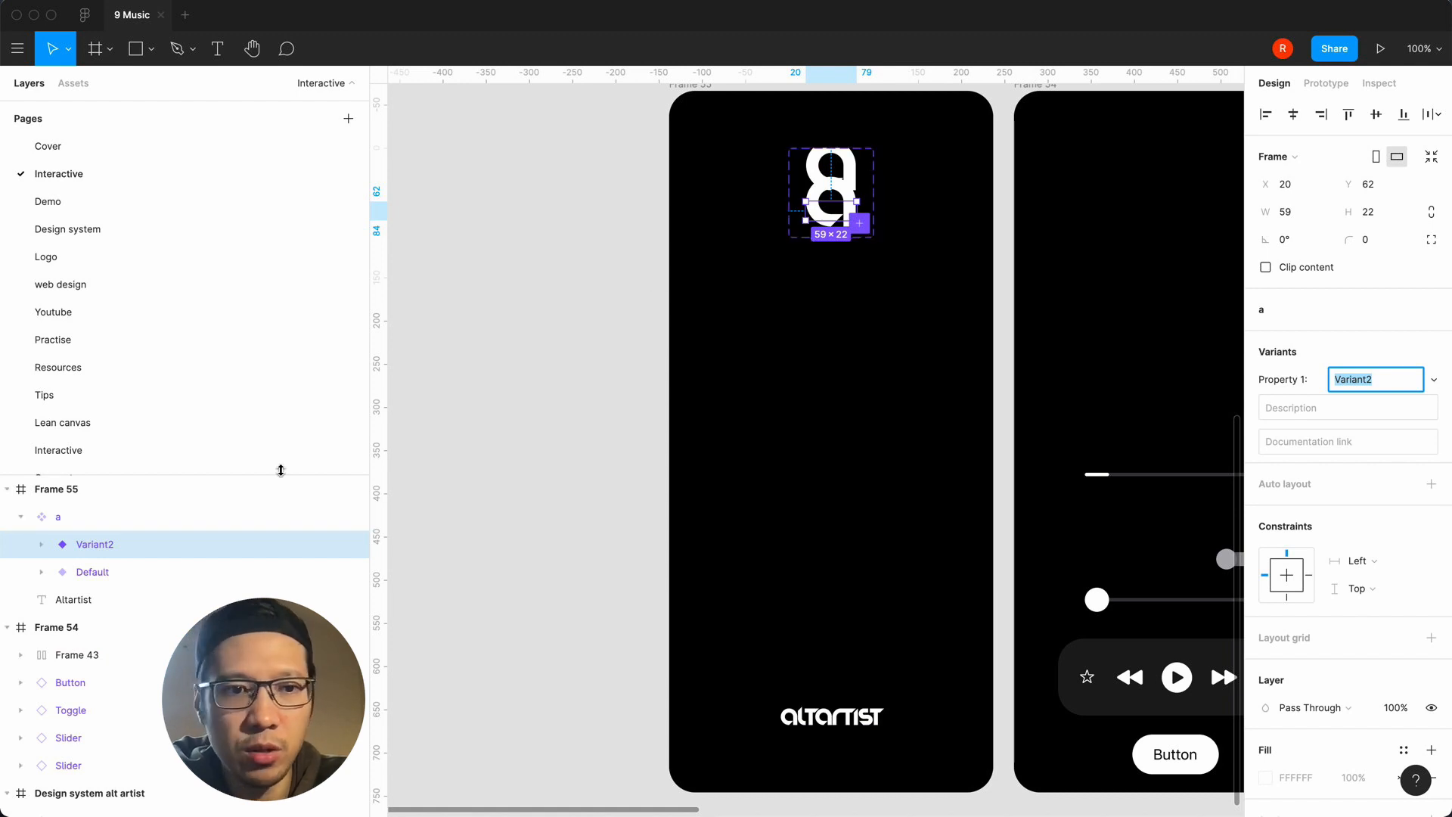
left_click(110, 519)
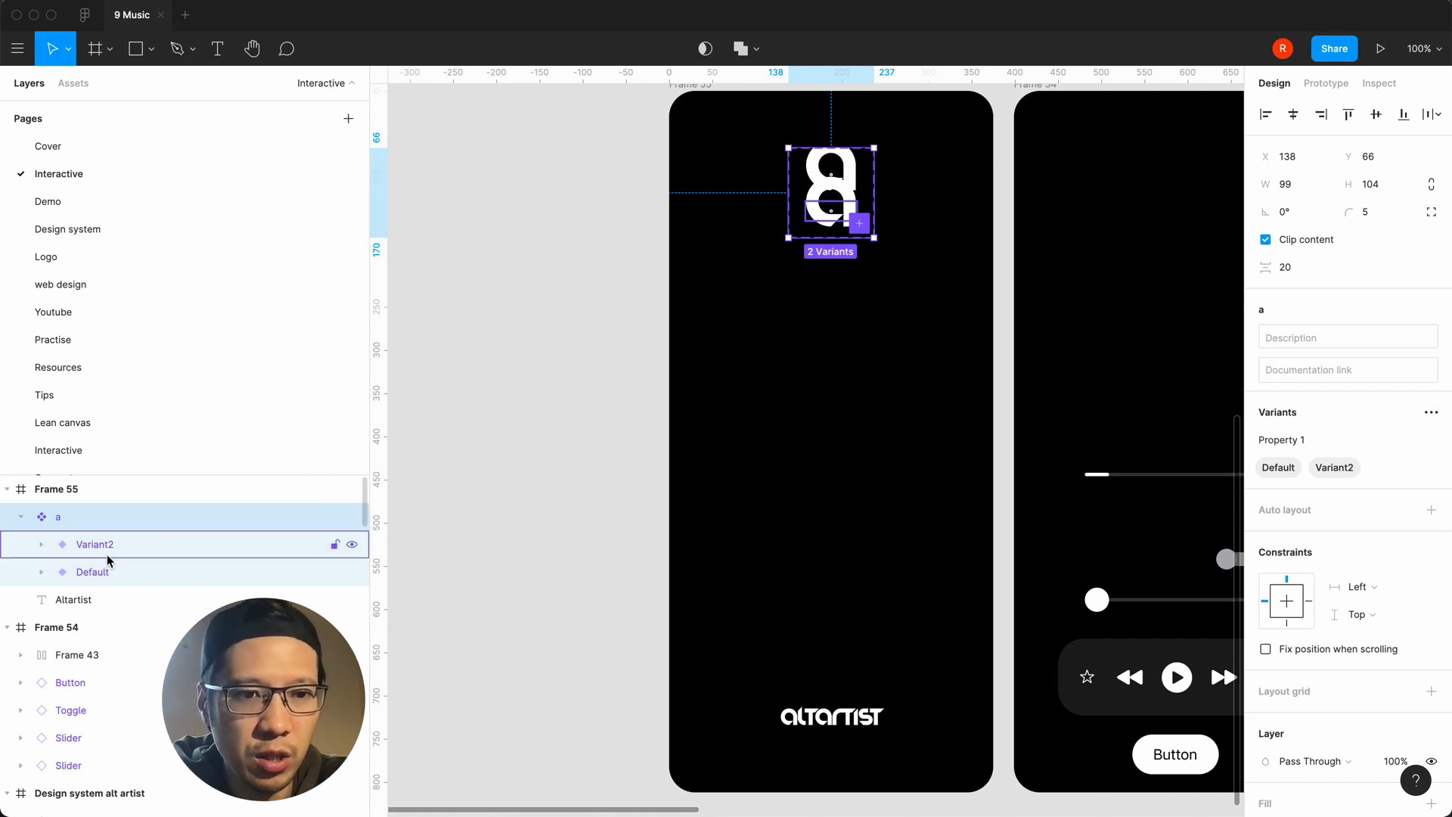
Set the line height of the text inside the Default variant to Auto.
left_click(97, 572)
scroll(1368, 502, "down", 3)
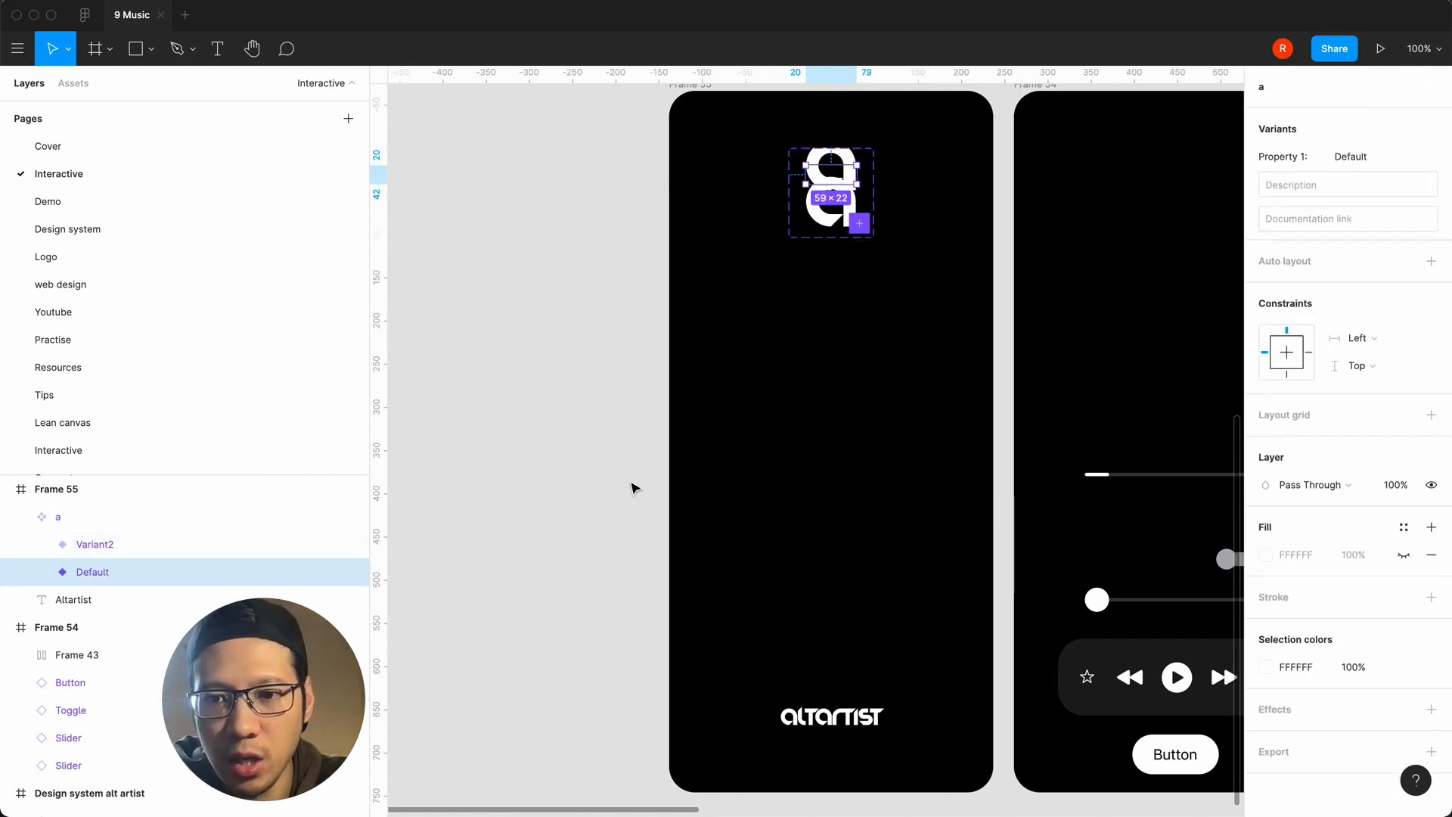
left_click(41, 571)
left_click(99, 599)
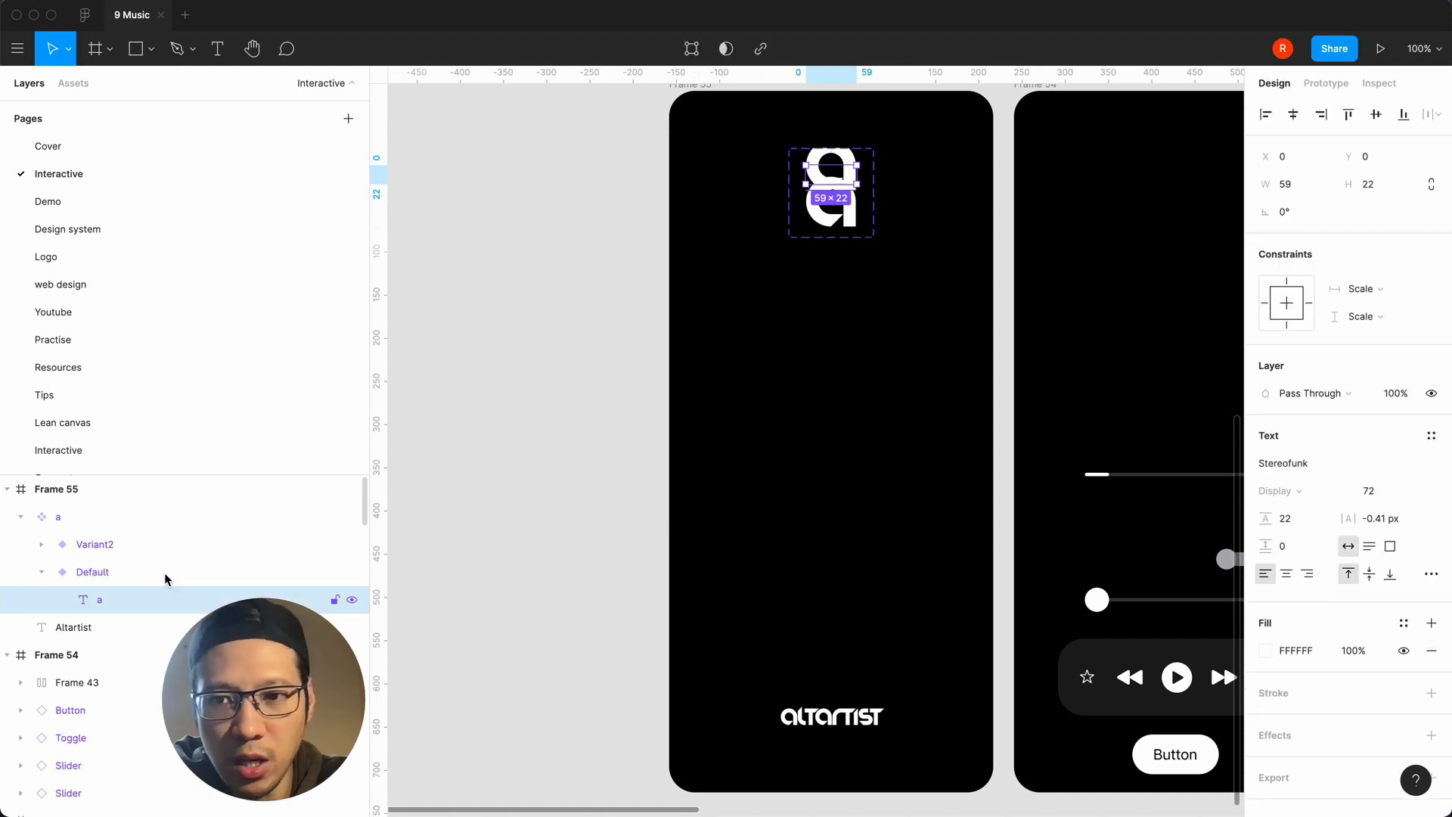
left_click(1301, 520)
key("super+a")
type("auto")
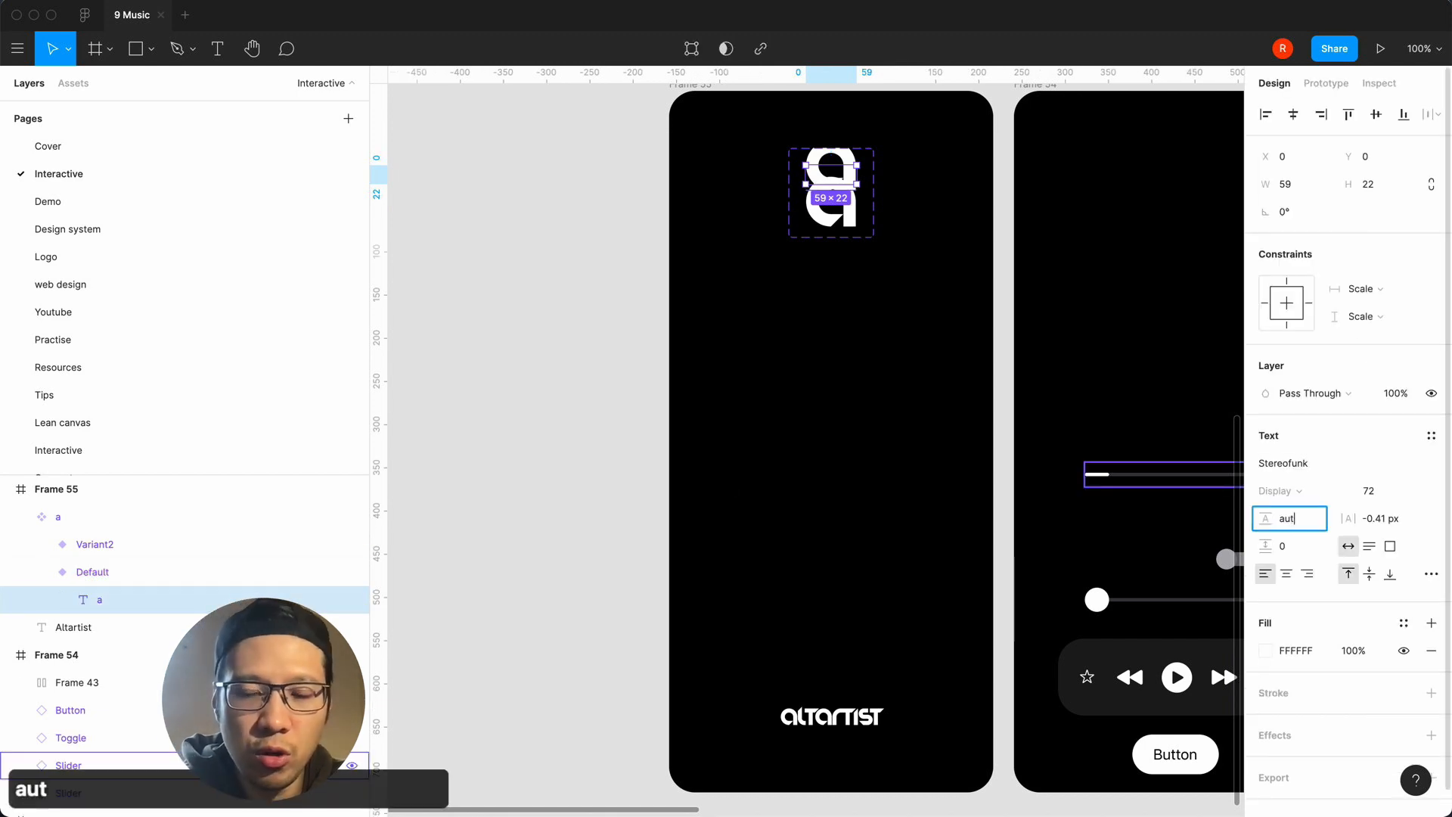
key("Return")
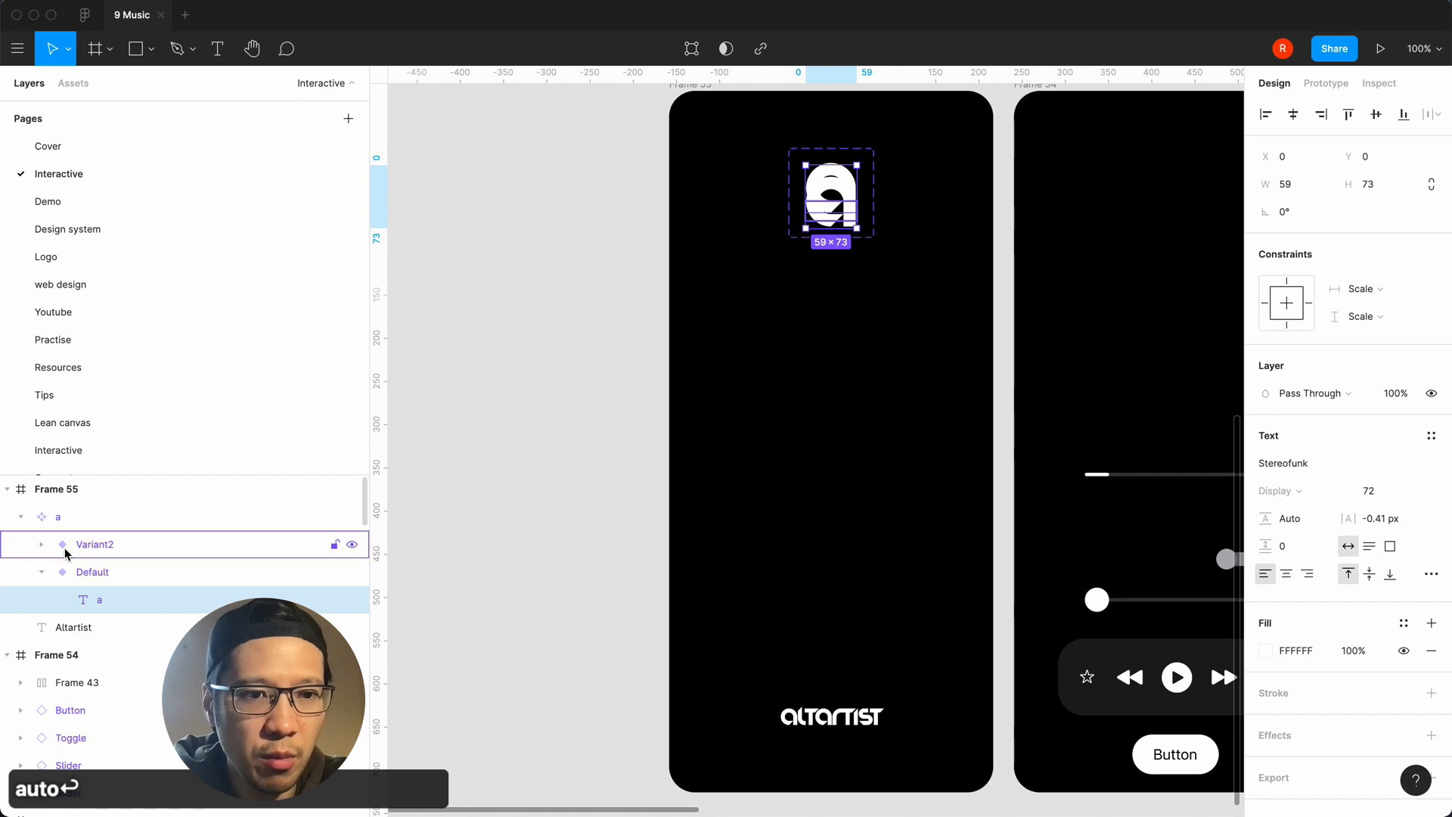
Set the line height of the text inside Variant2 to Auto.
left_click(41, 544)
left_click(104, 580)
left_click(1301, 522)
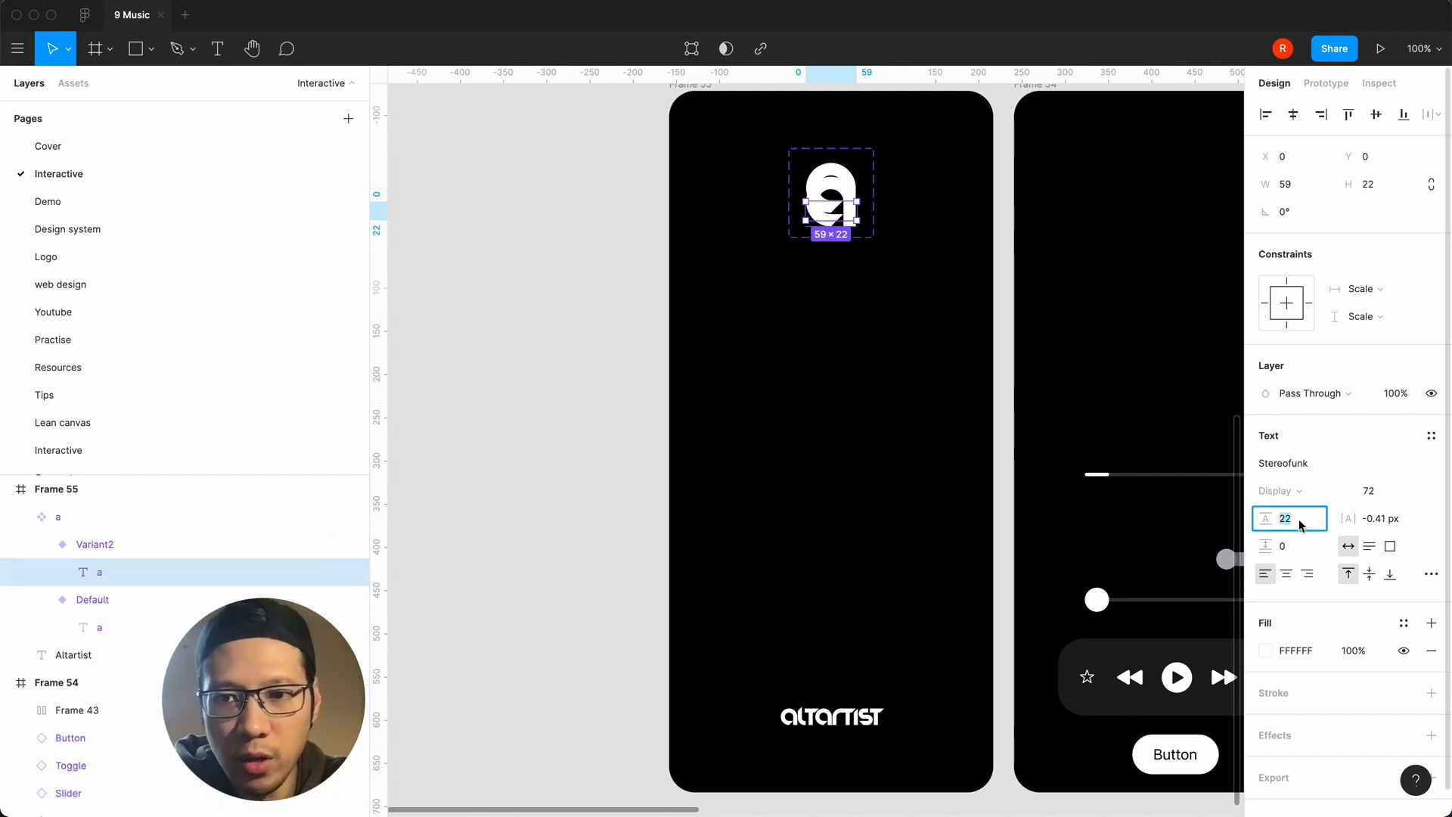
type("auto")
key("Return")
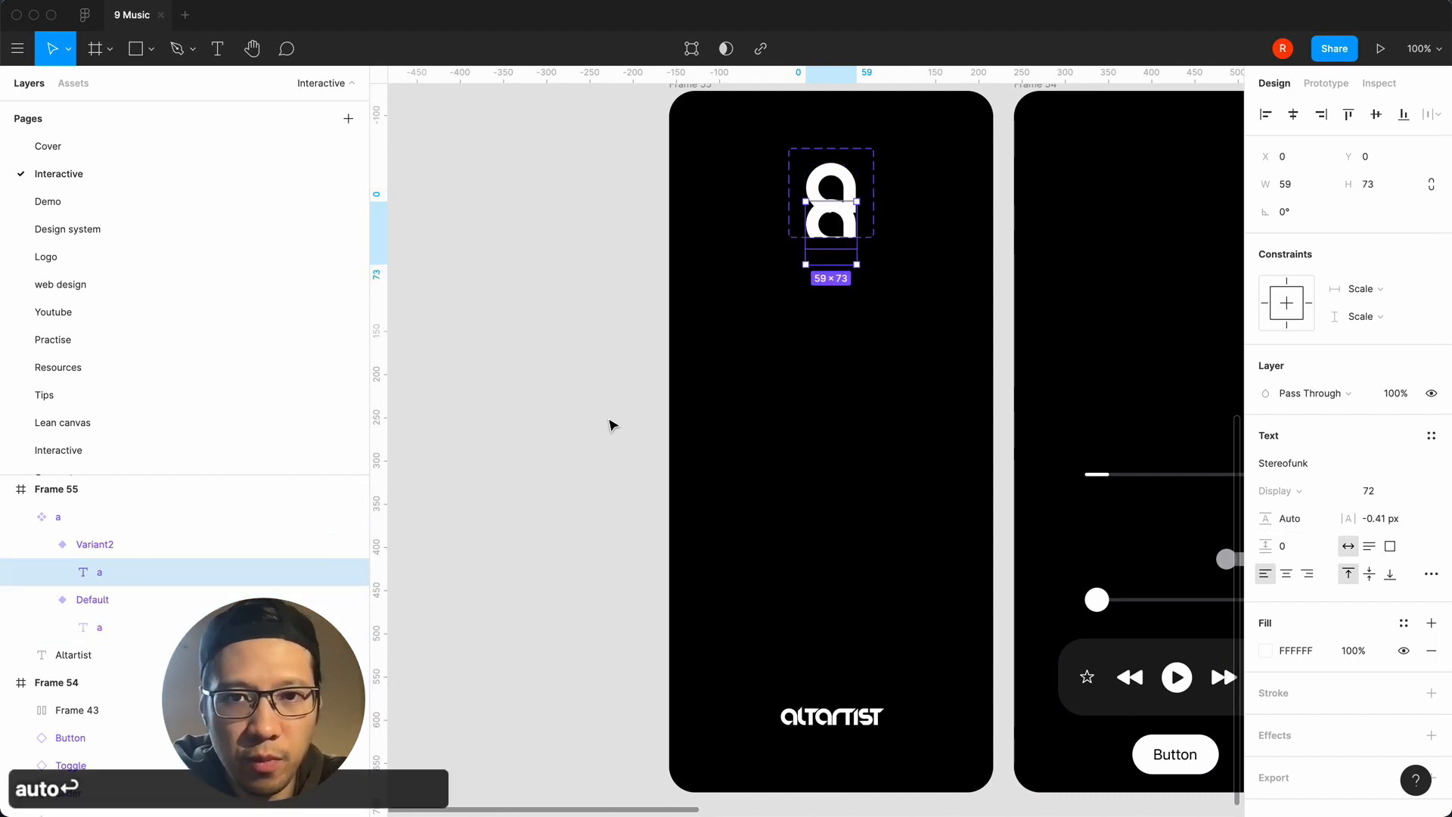
Stretch the "a" variant set downward to a height of about 530.
left_click(751, 151)
left_click(827, 149)
left_click_drag(834, 233, 832, 605)
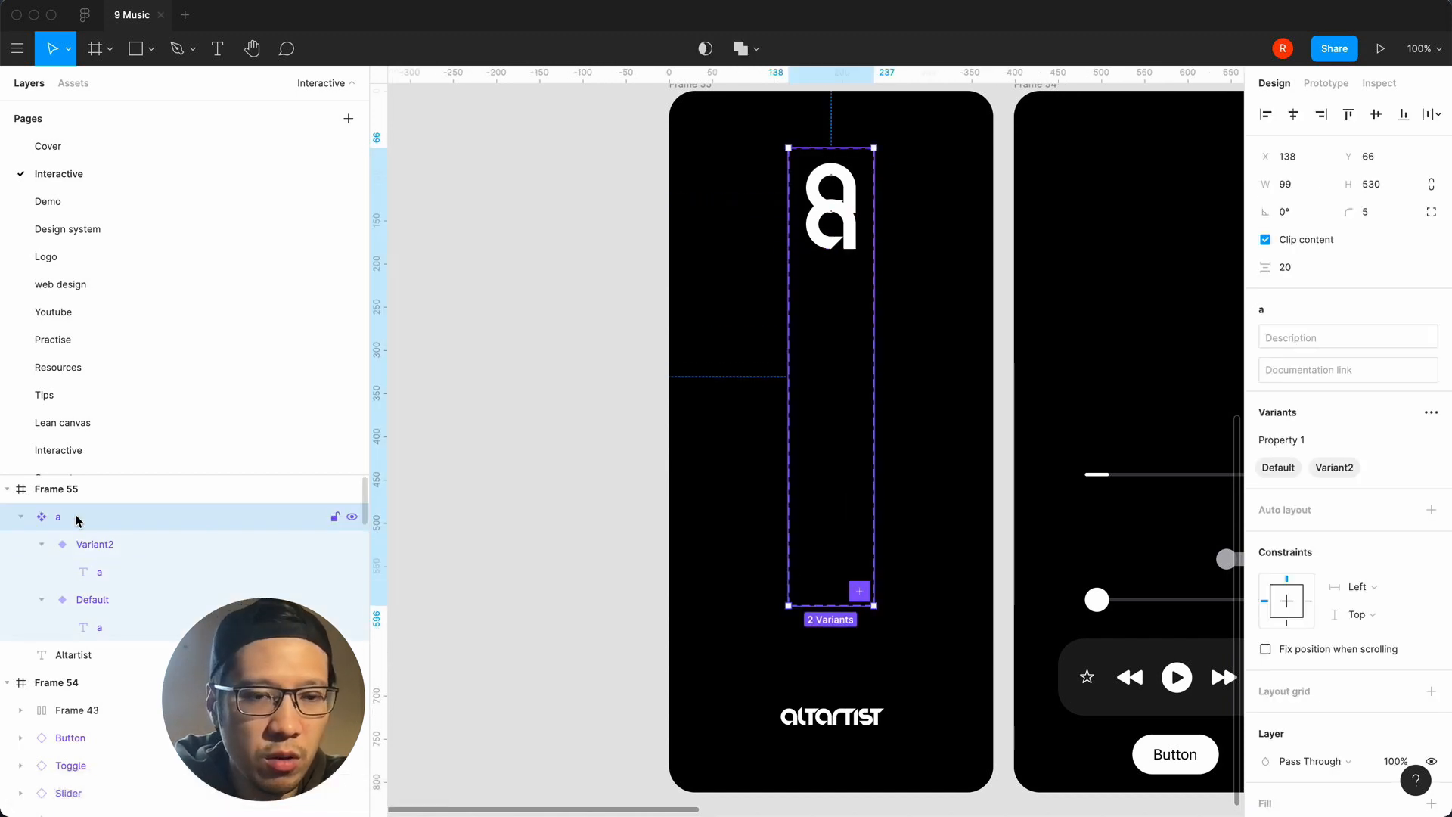
Increase the vertical spacing between the two variants in the "a" set, trying 40 and settling on 48.
left_click(1312, 271)
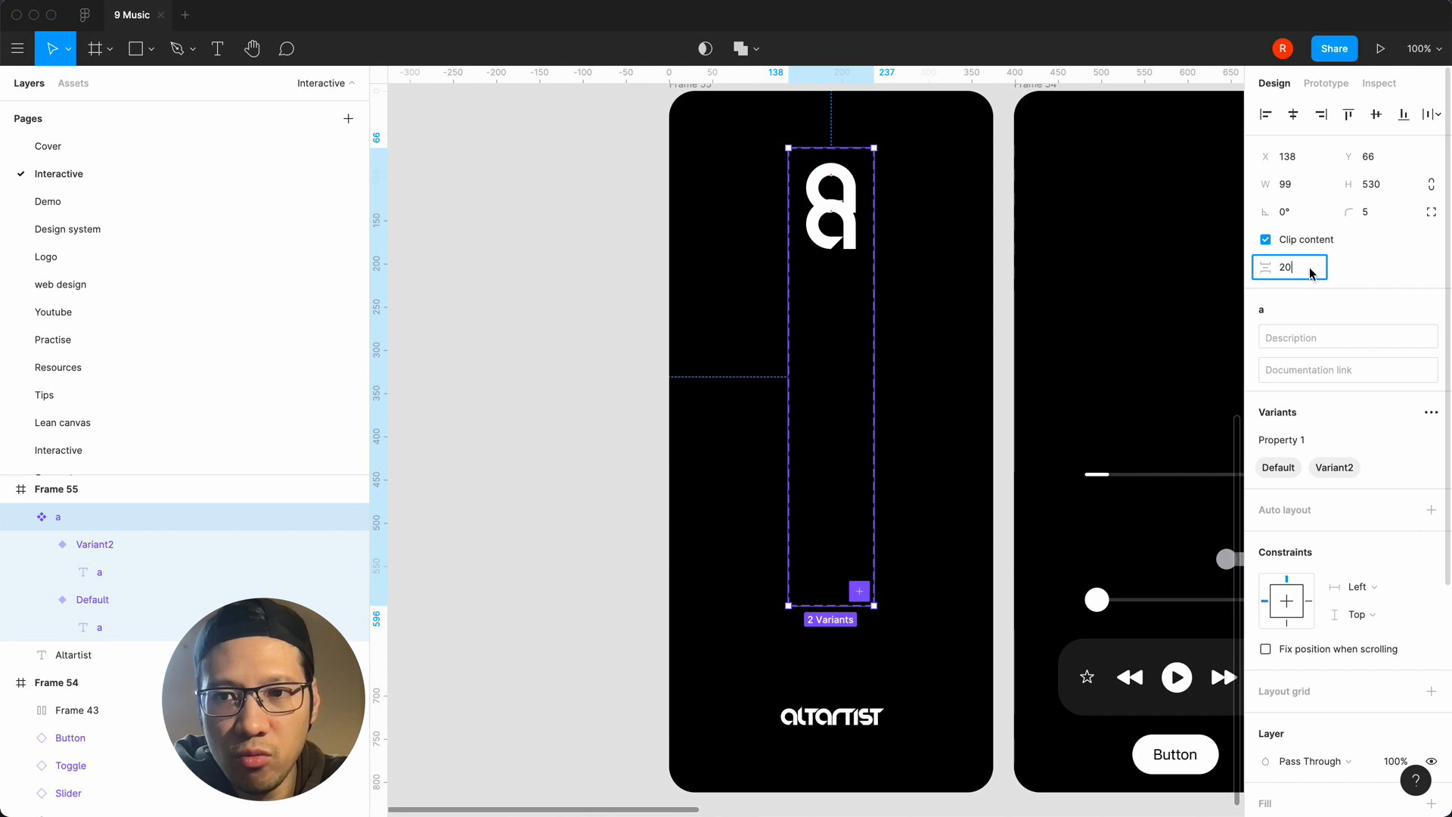
type("40")
key("Return")
left_click(1297, 272)
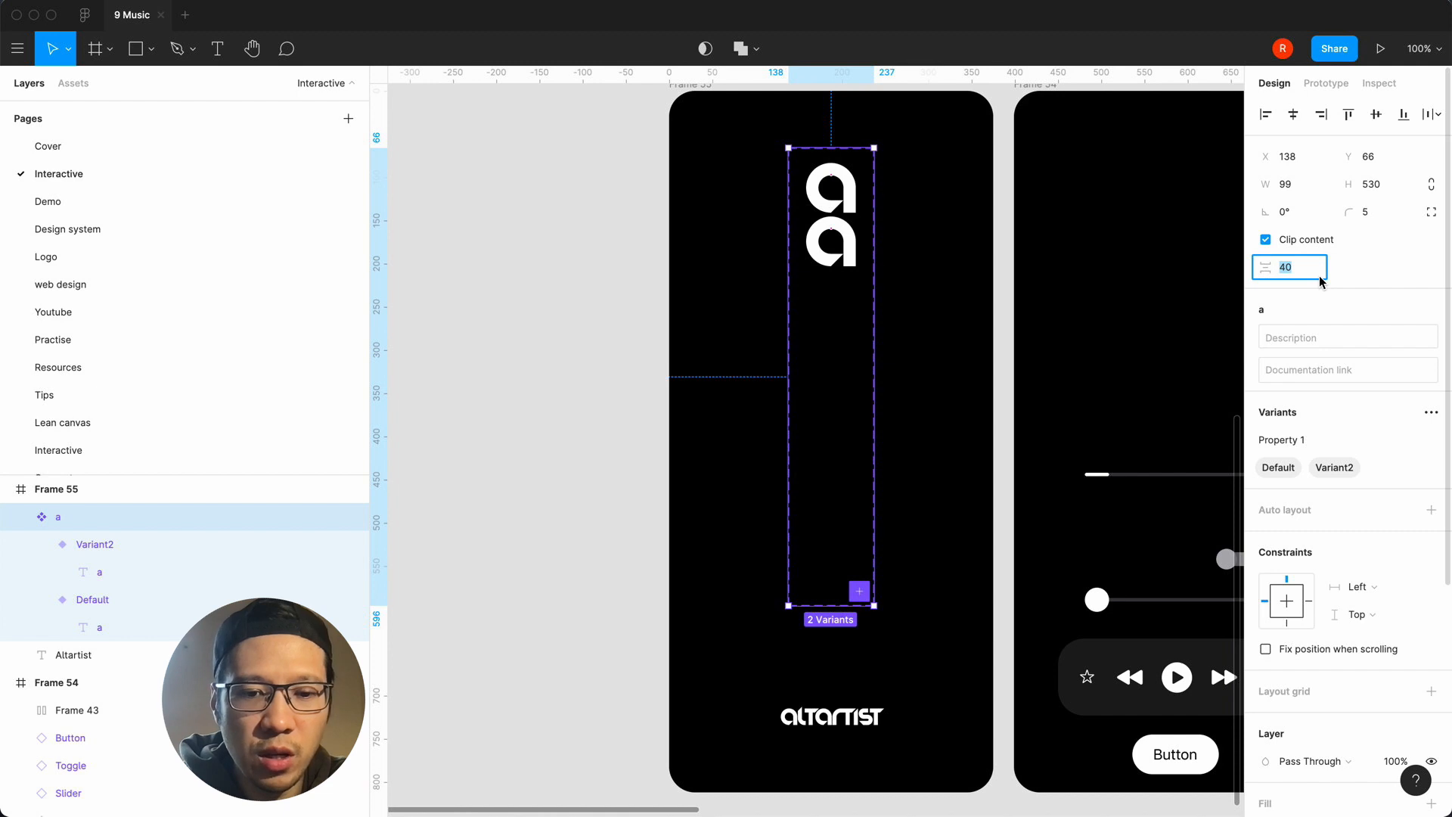
type("48")
key("Return")
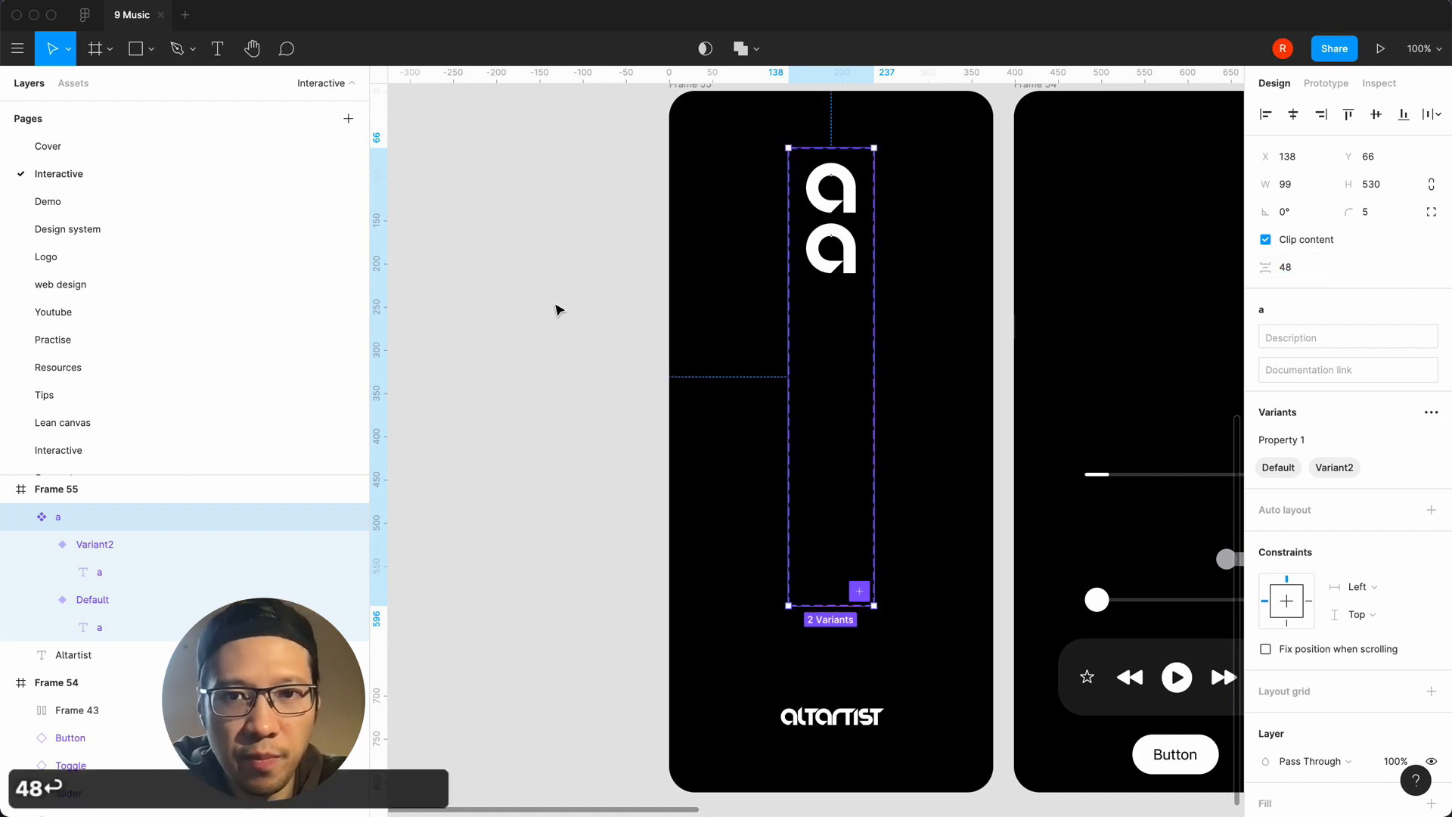
Remove the fill from the "a" text inside the Default variant and add a stroke to it.
left_click(559, 310)
left_click(830, 189)
double_click(831, 192)
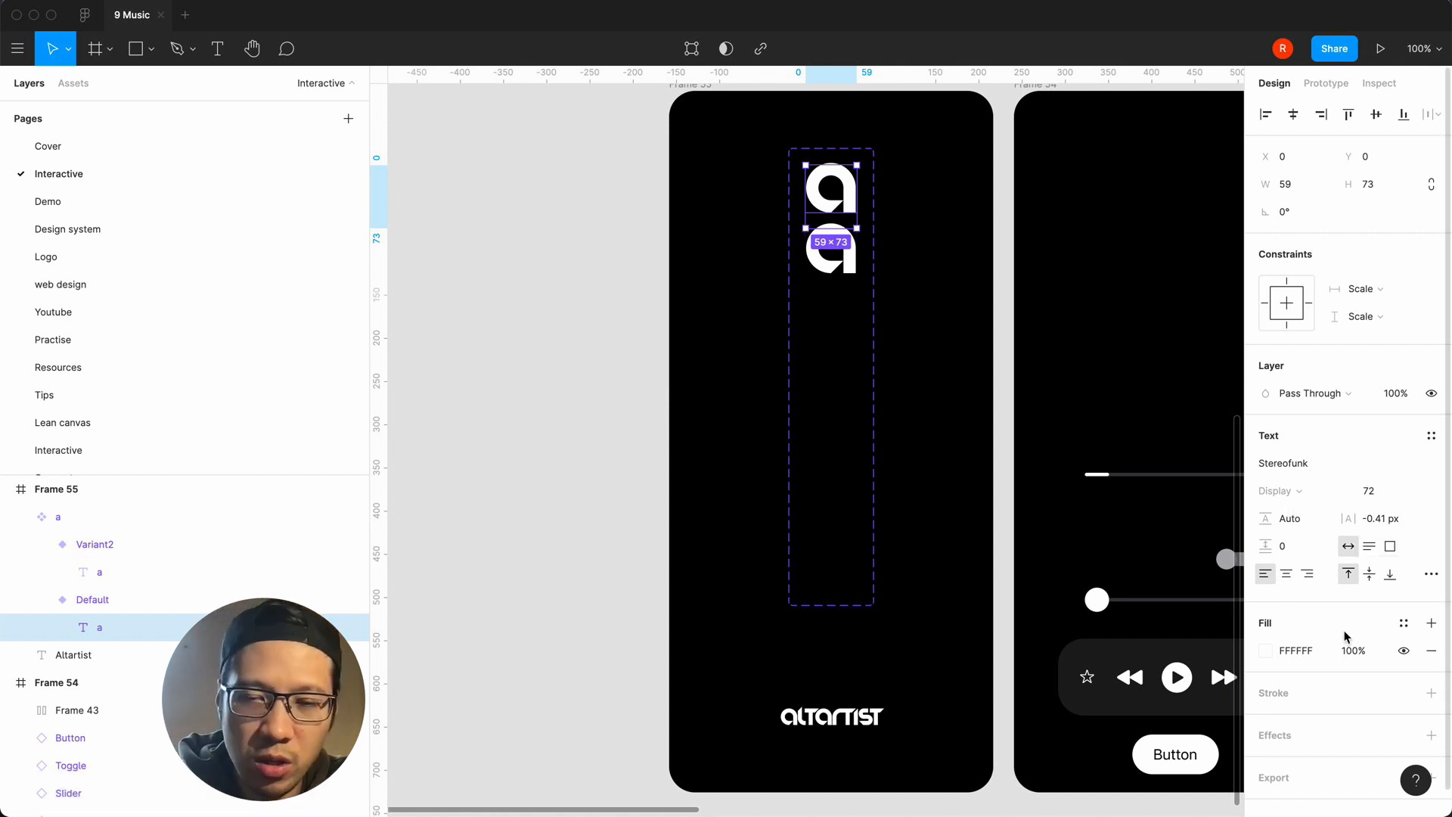
scroll(1118, 571, "right", 3)
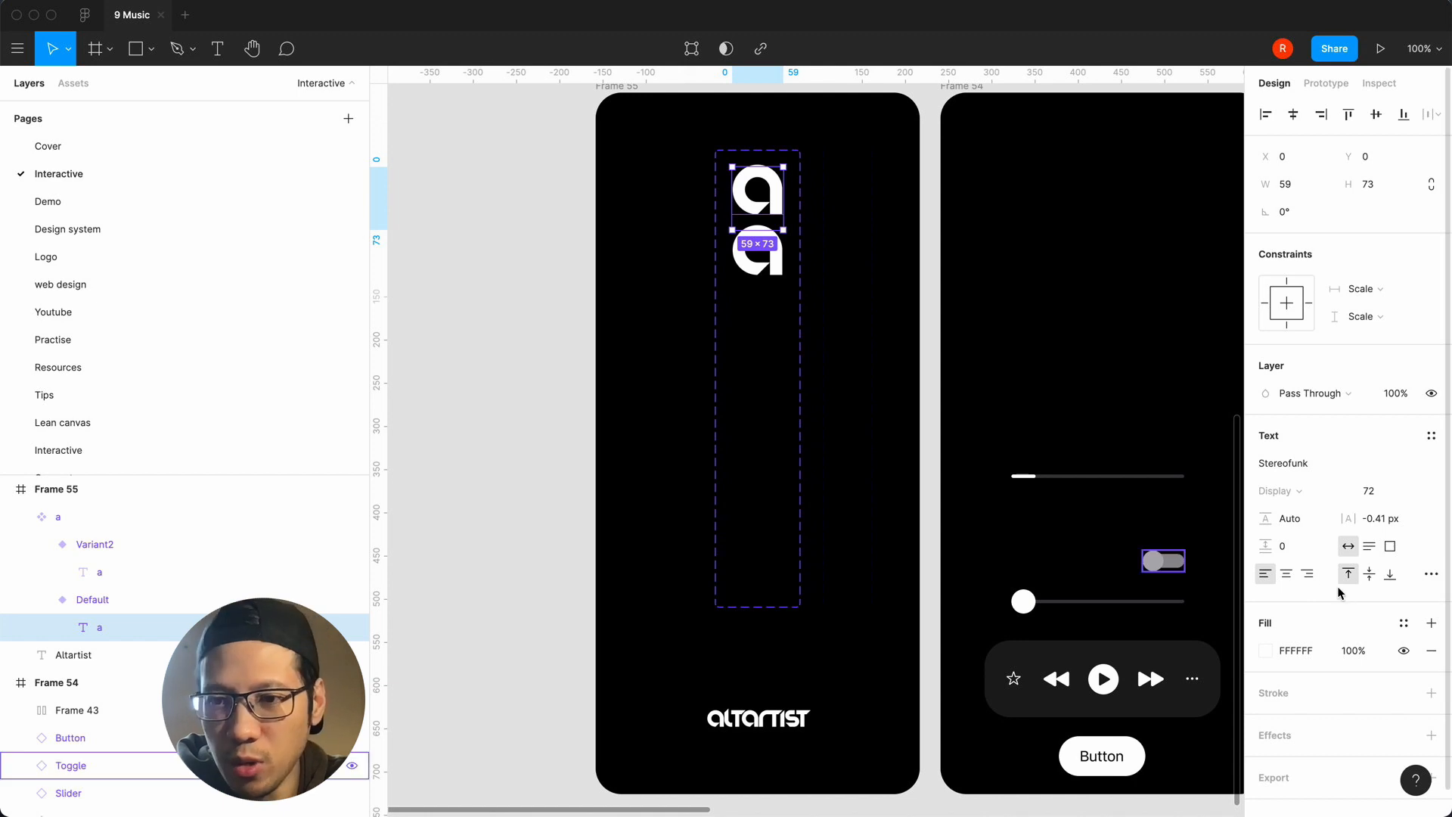
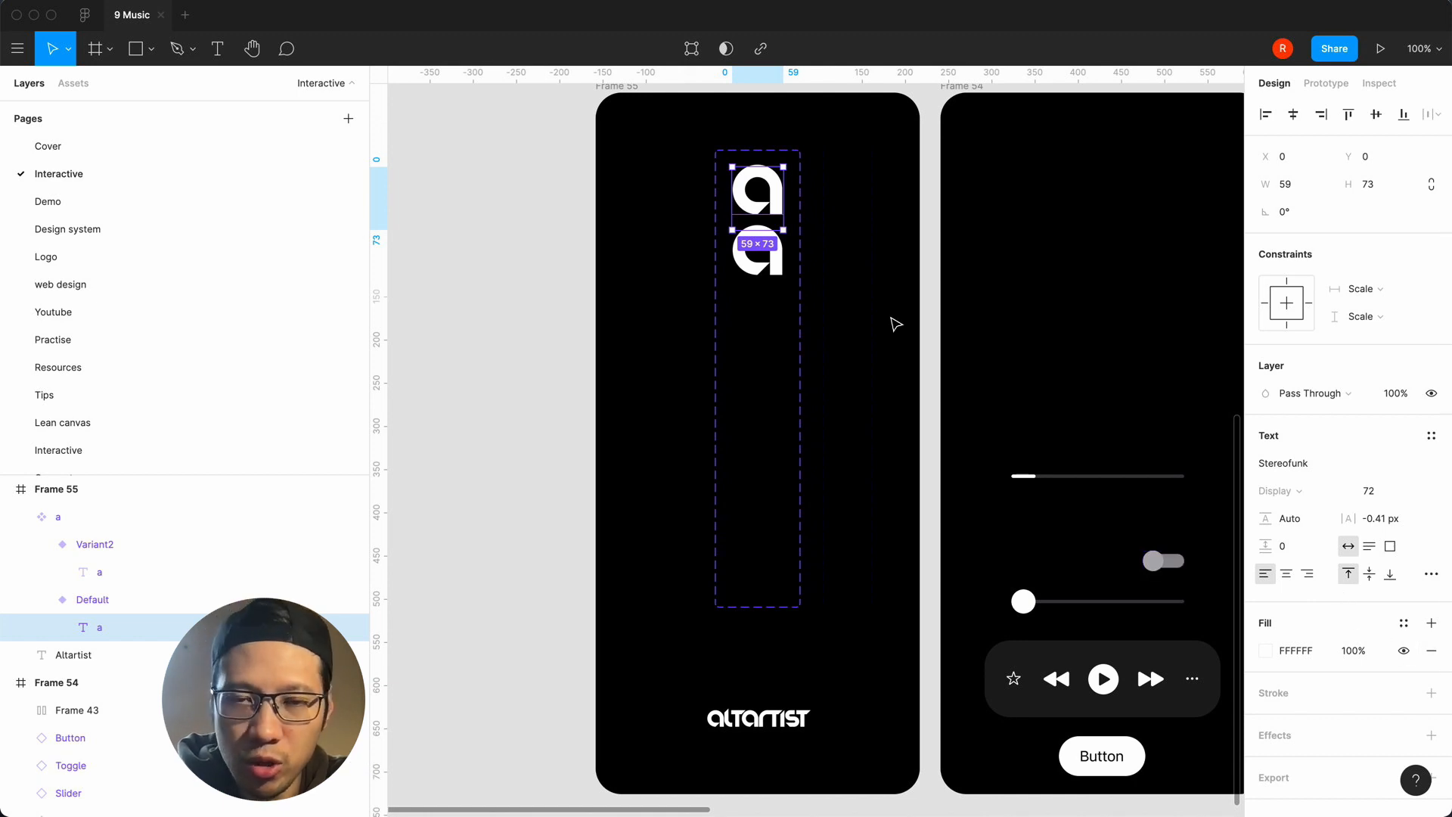
left_click(1431, 651)
left_click(1432, 665)
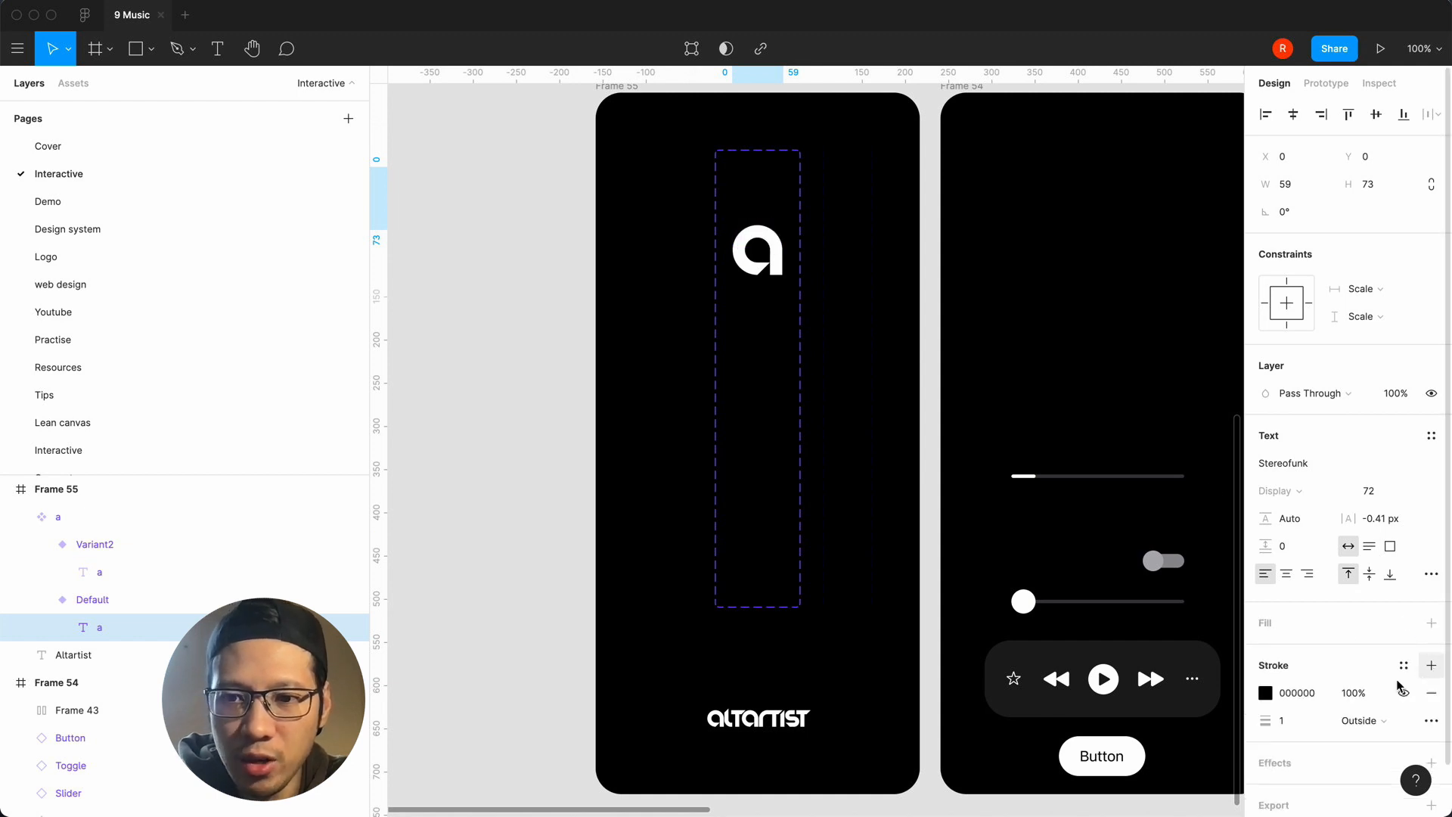
Set the stroke colour of the Default variant's "a" text to white, FFFFFF.
left_click(1266, 692)
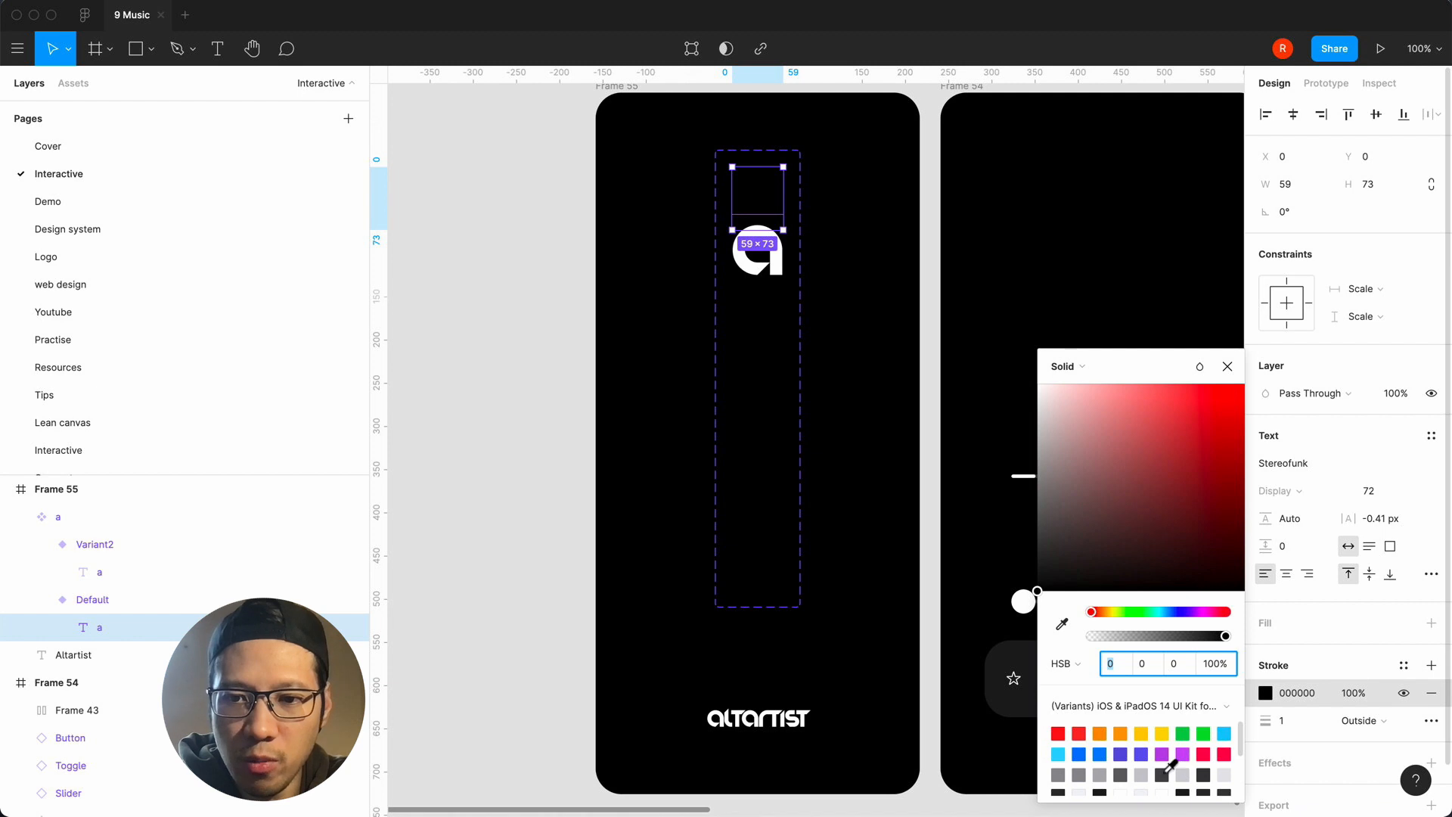
scroll(1173, 765, "down", 1)
left_click(1163, 769)
left_click(1227, 367)
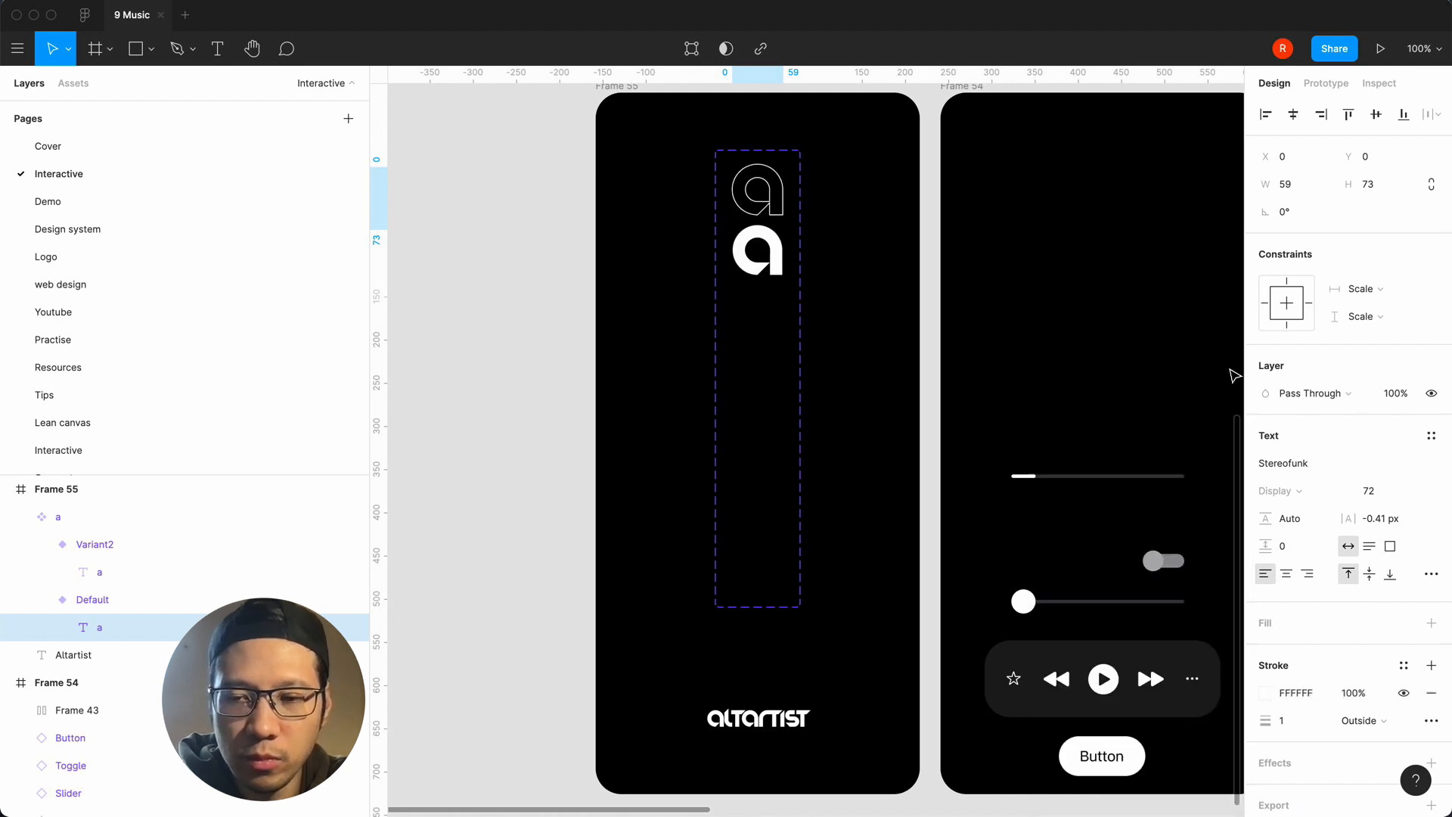
Add a drop shadow to the Default variant's "a" text with a Y offset of 0 and a blur of 24.
scroll(1403, 740, "down", 2)
left_click(1429, 711)
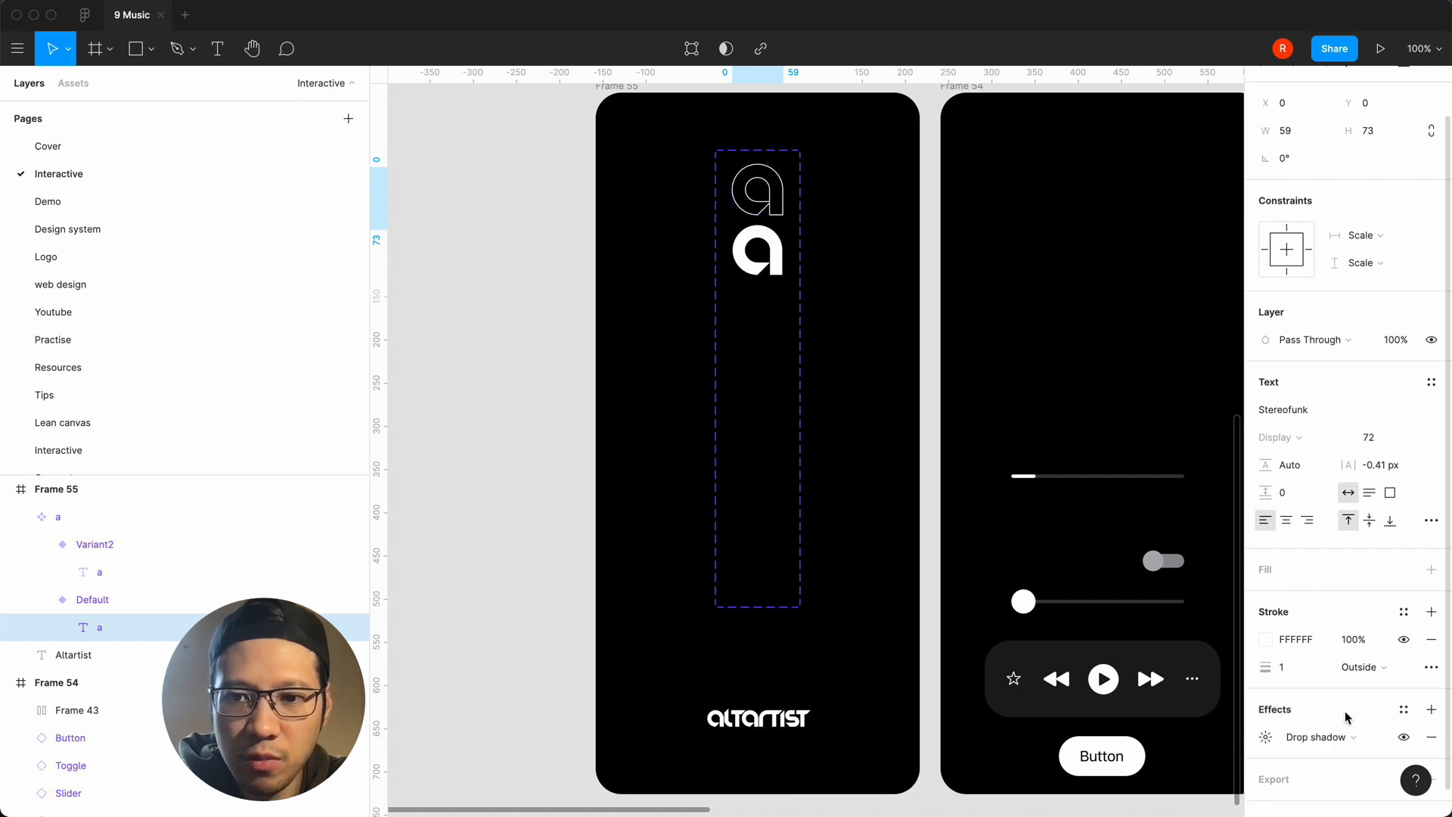
left_click(1265, 709)
left_click(1079, 755)
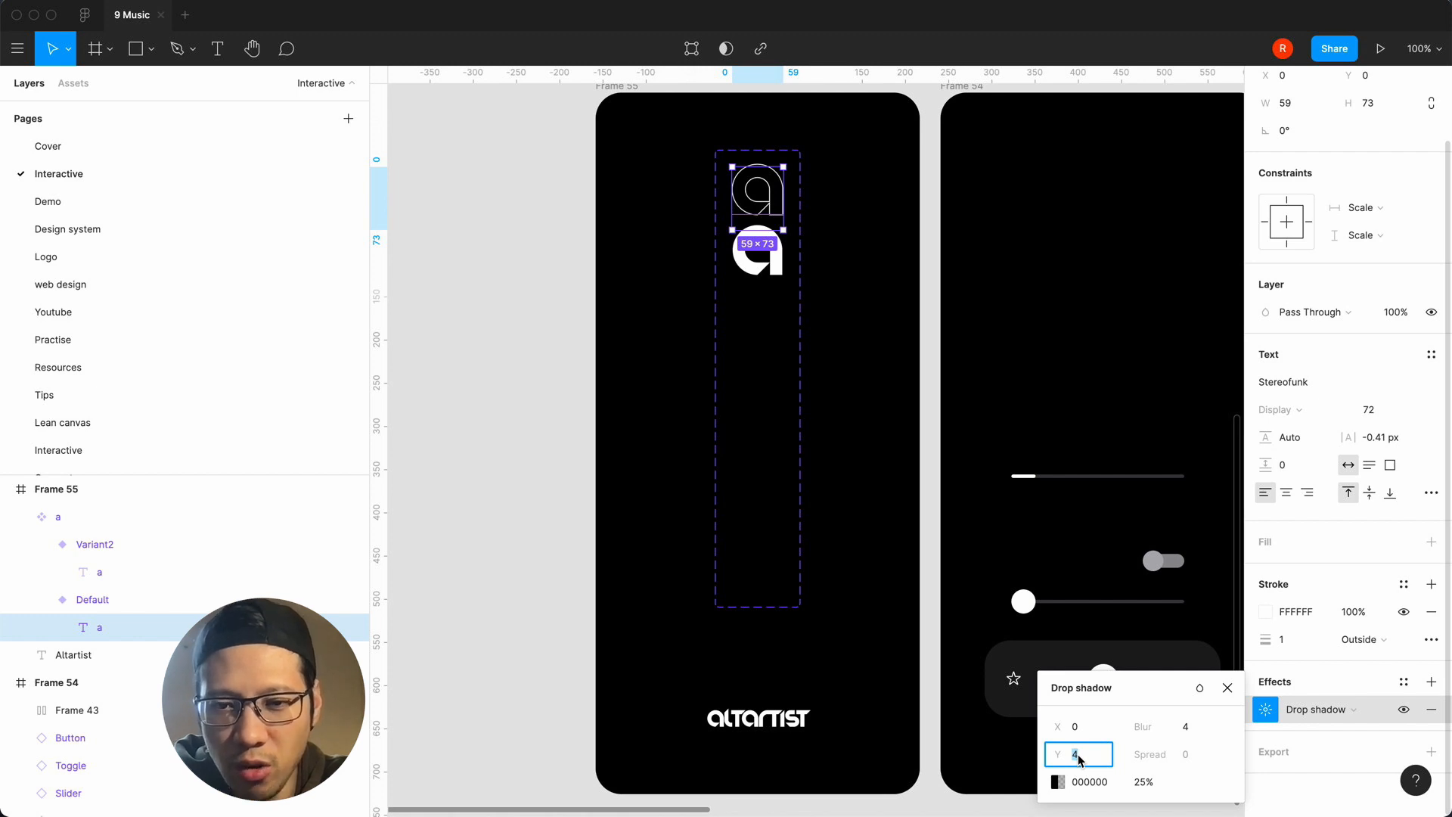
type("0")
key("Tab")
type("24")
Set the drop shadow's colour to white, FFFFFF, at 100% opacity and deselect the text.
left_click(1058, 782)
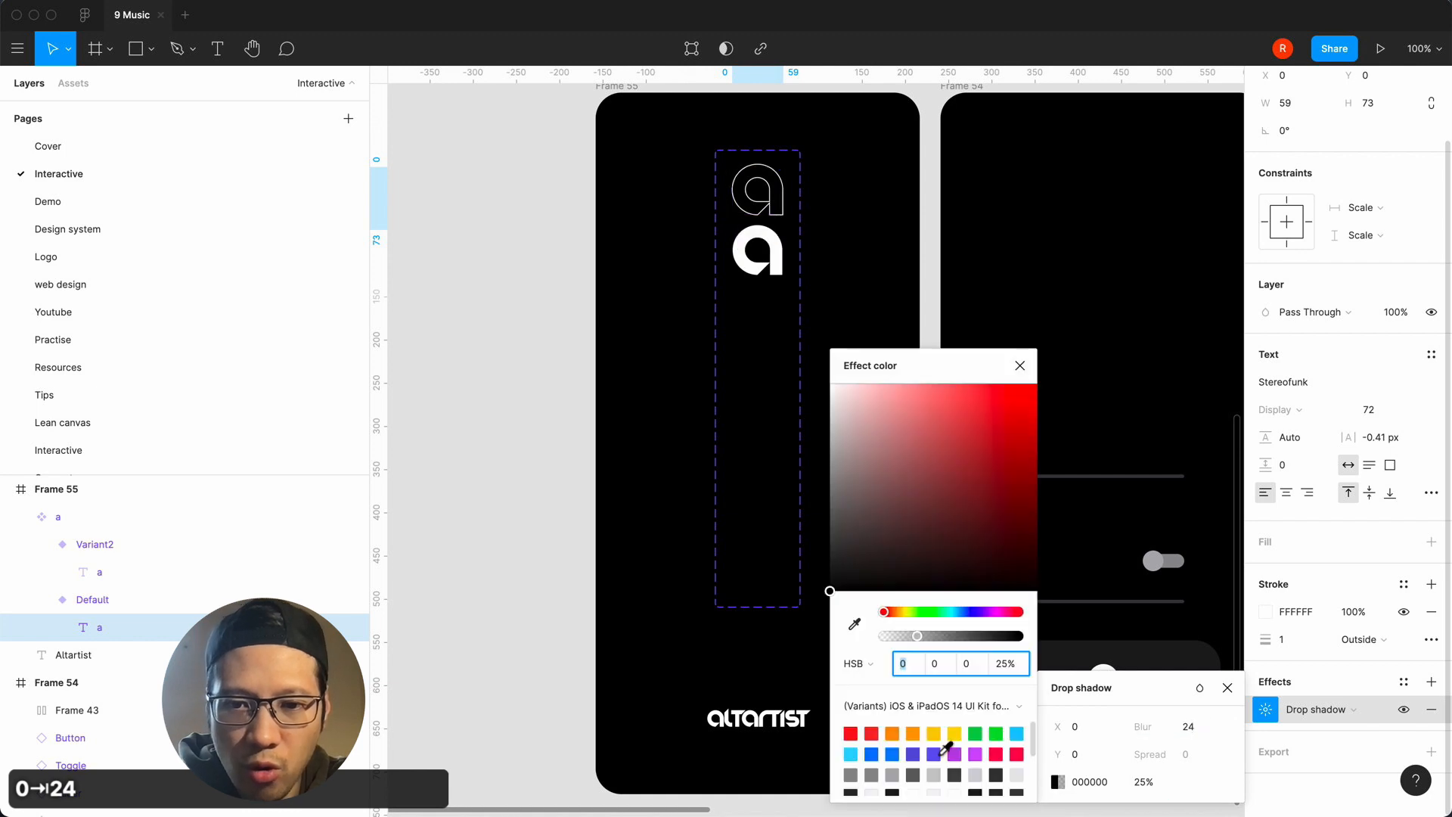
scroll(916, 761, "down", 1)
left_click(956, 771)
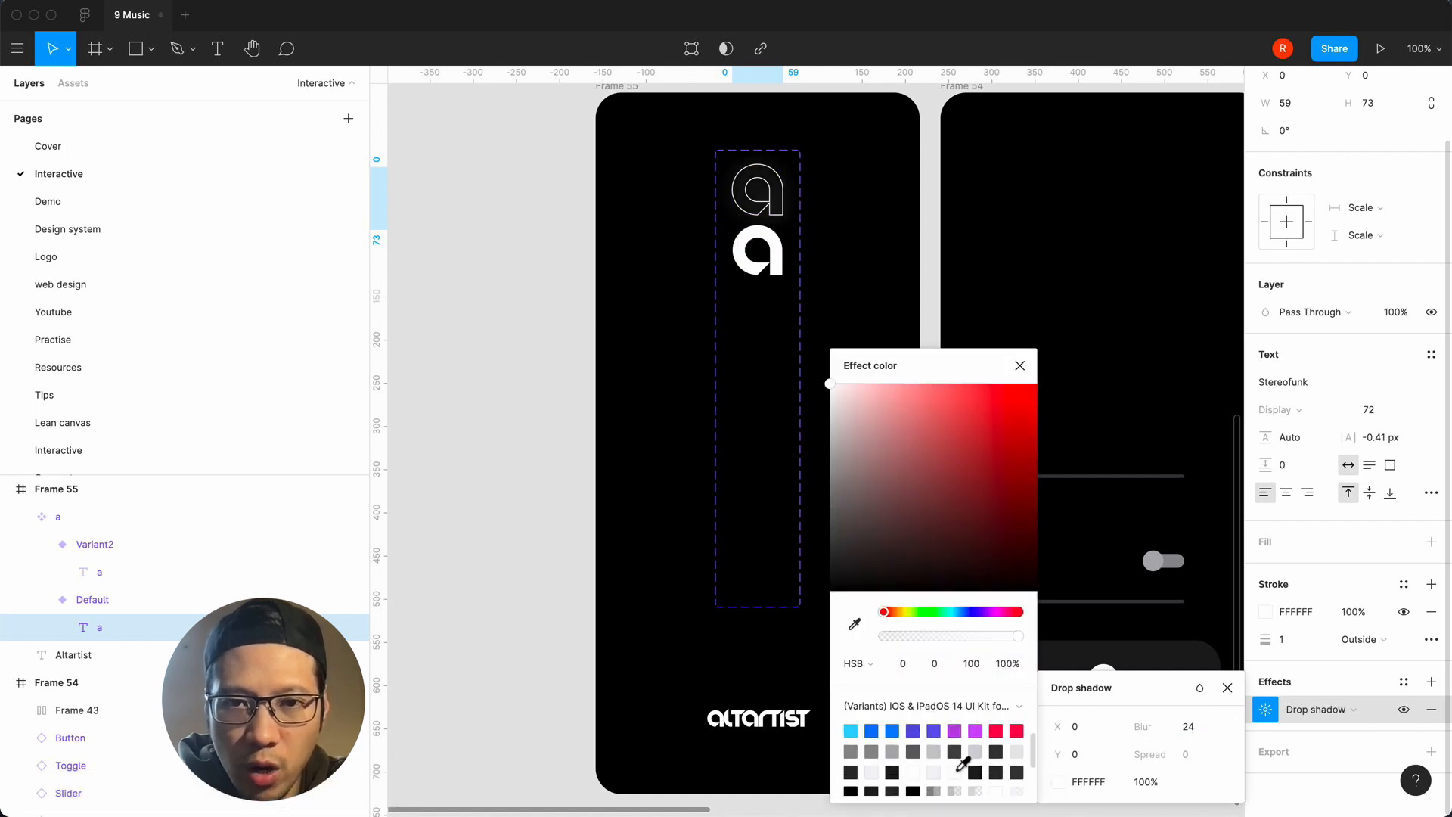
left_click(1020, 366)
left_click(1155, 787)
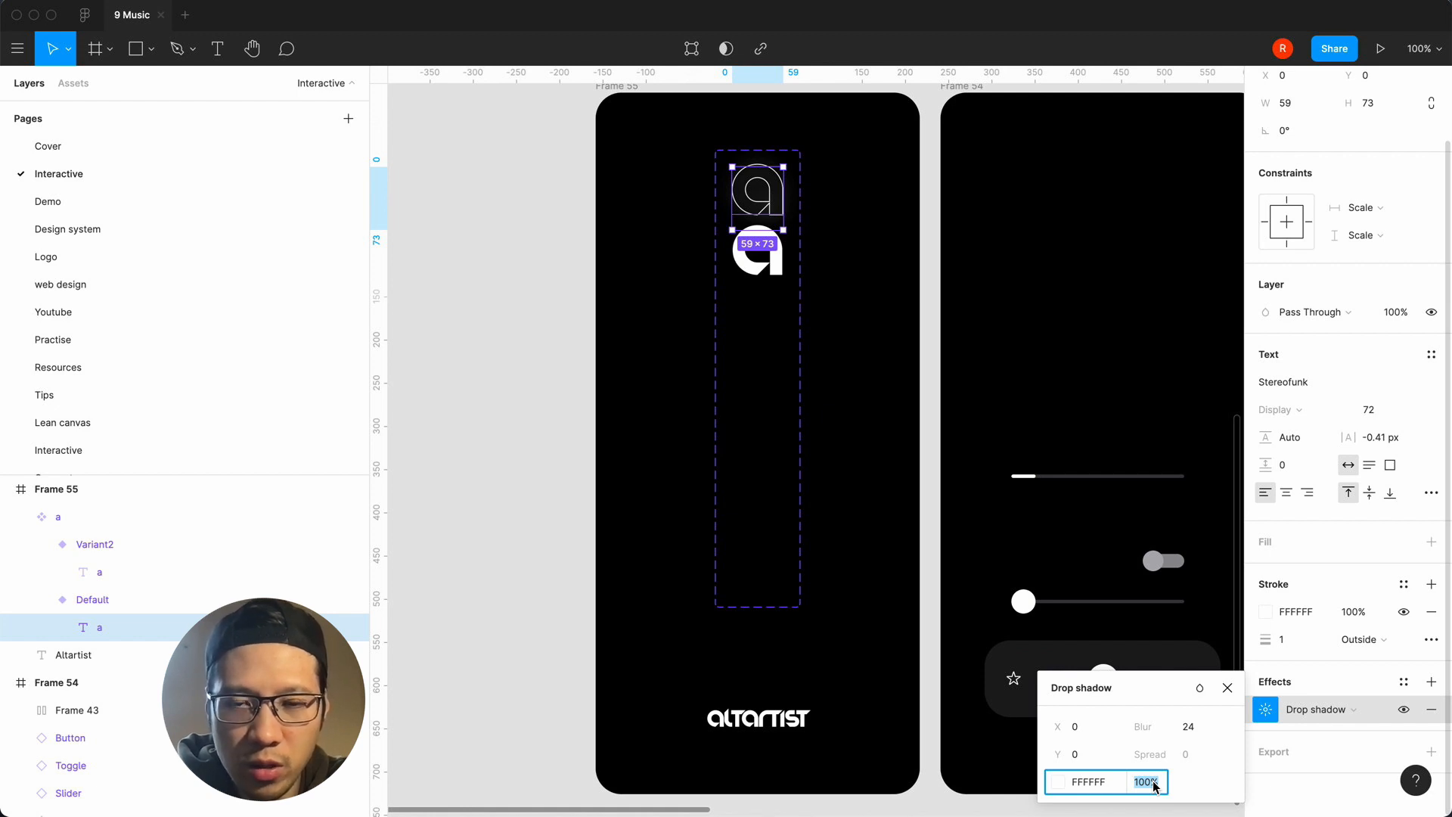
left_click(1227, 689)
left_click(607, 426)
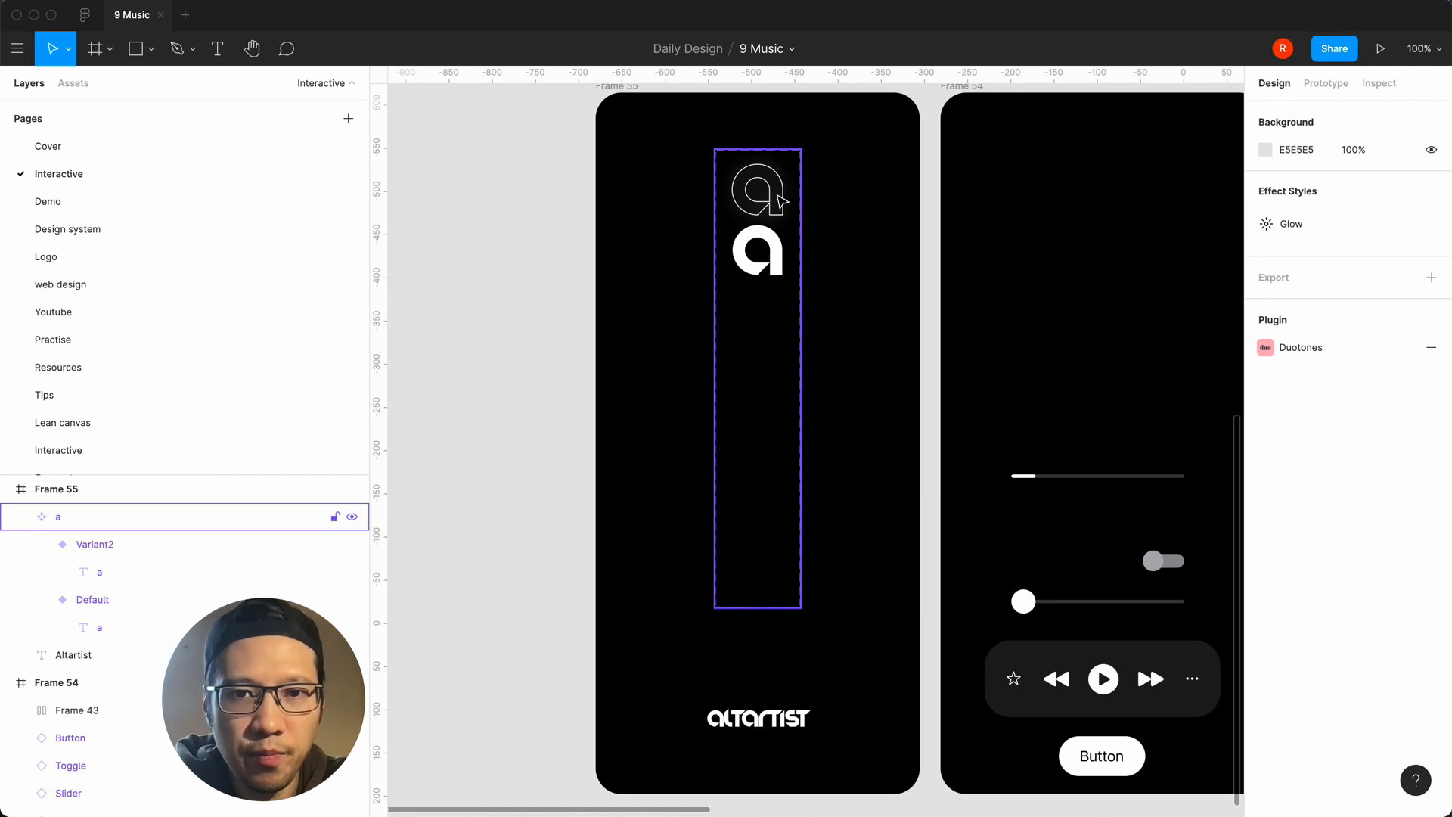
Select the outlined "a" text inside the Default variant again.
triple_click(776, 196)
scroll(1168, 681, "down", 5)
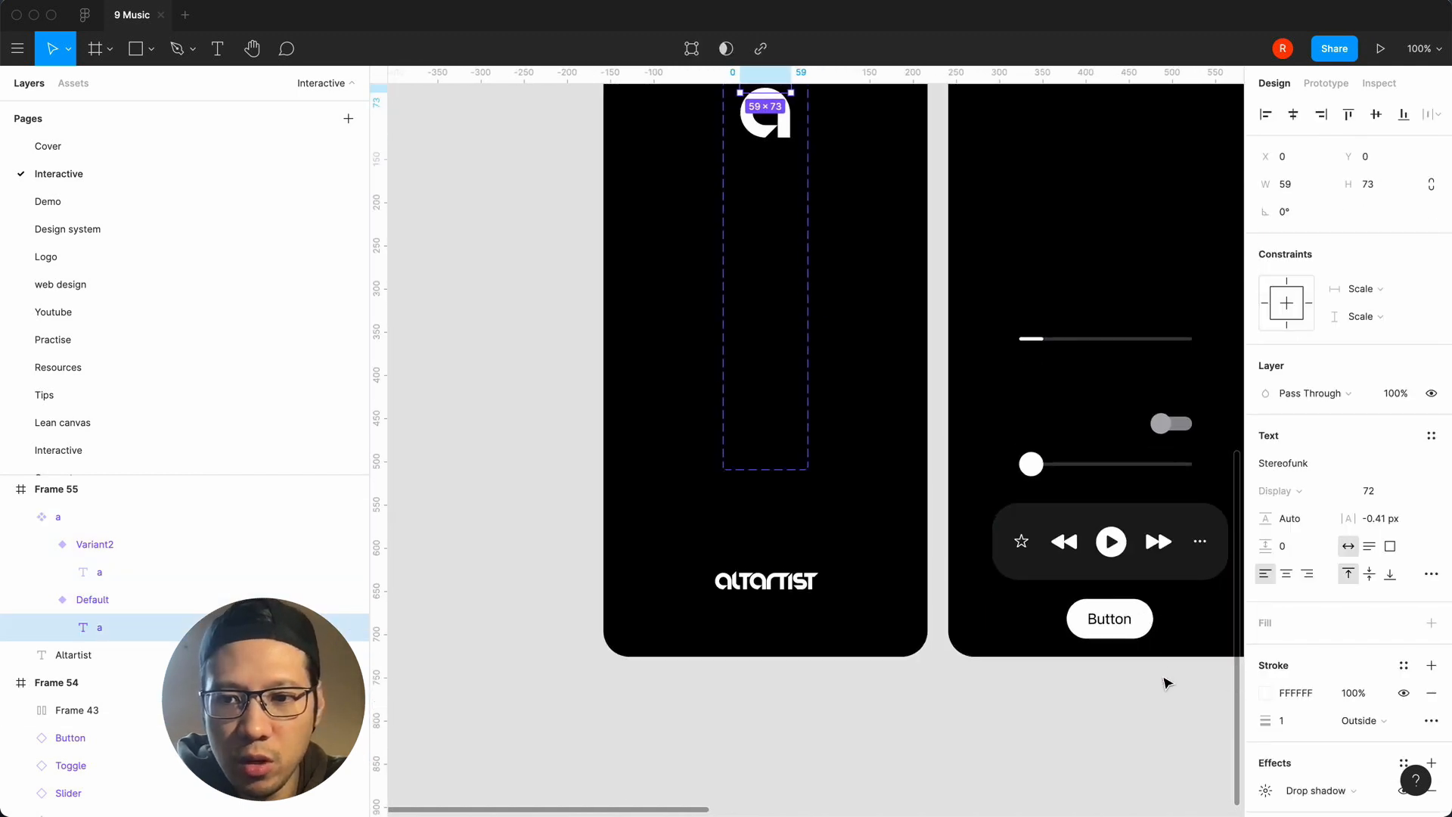
scroll(968, 520, "up", 3)
scroll(968, 520, "up", 5)
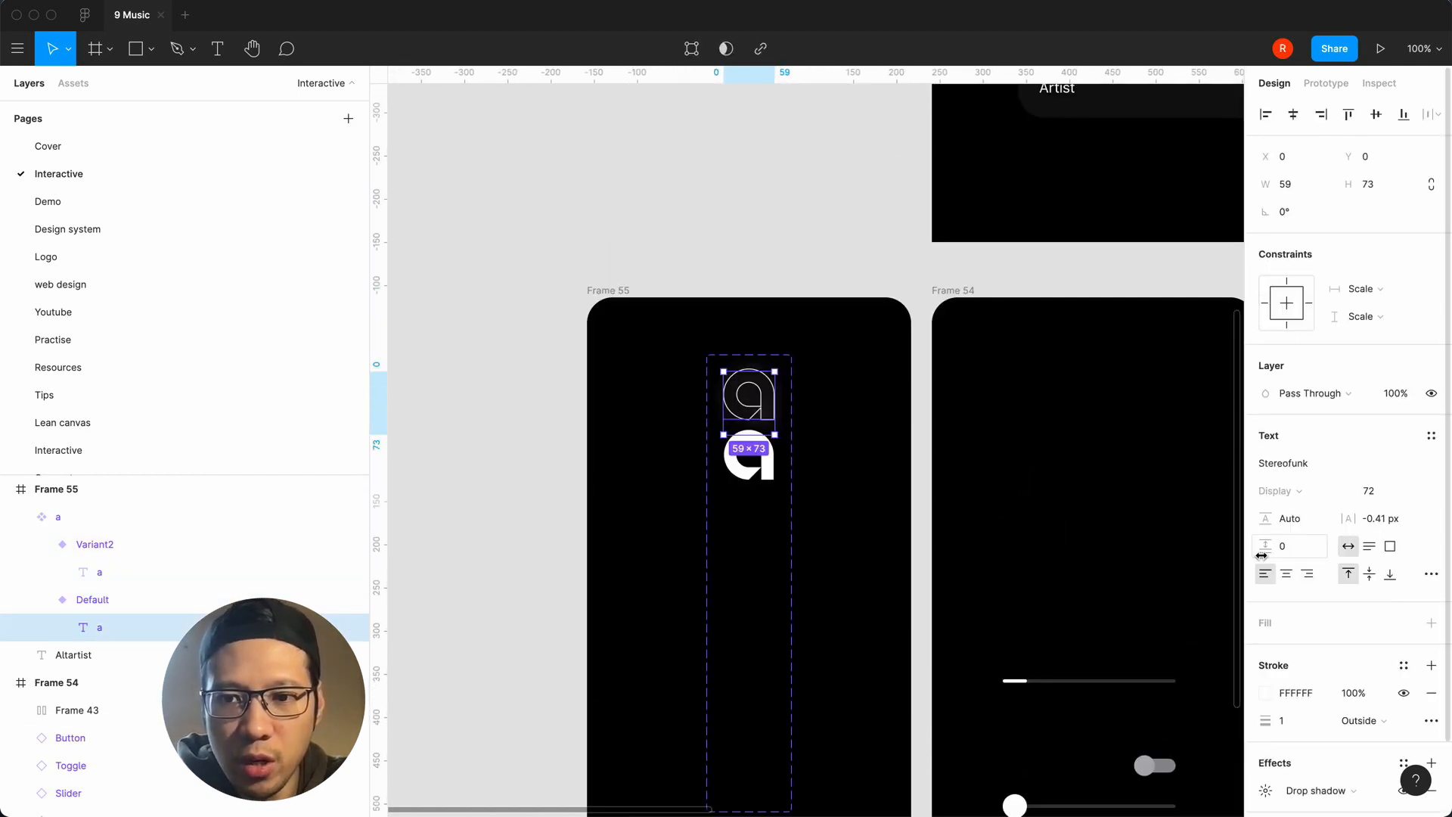
scroll(1260, 556, "down", 2)
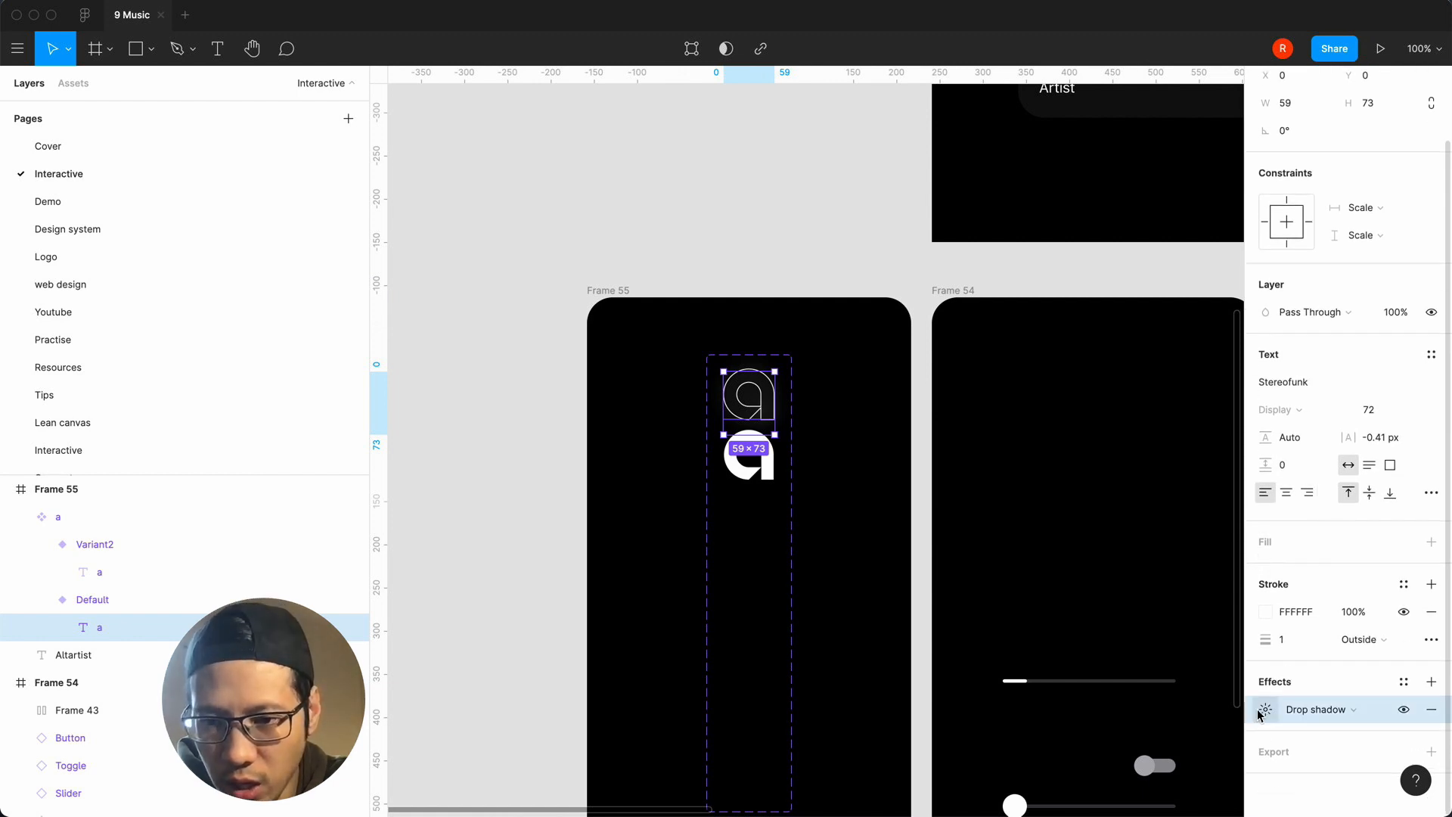
left_click(1252, 711)
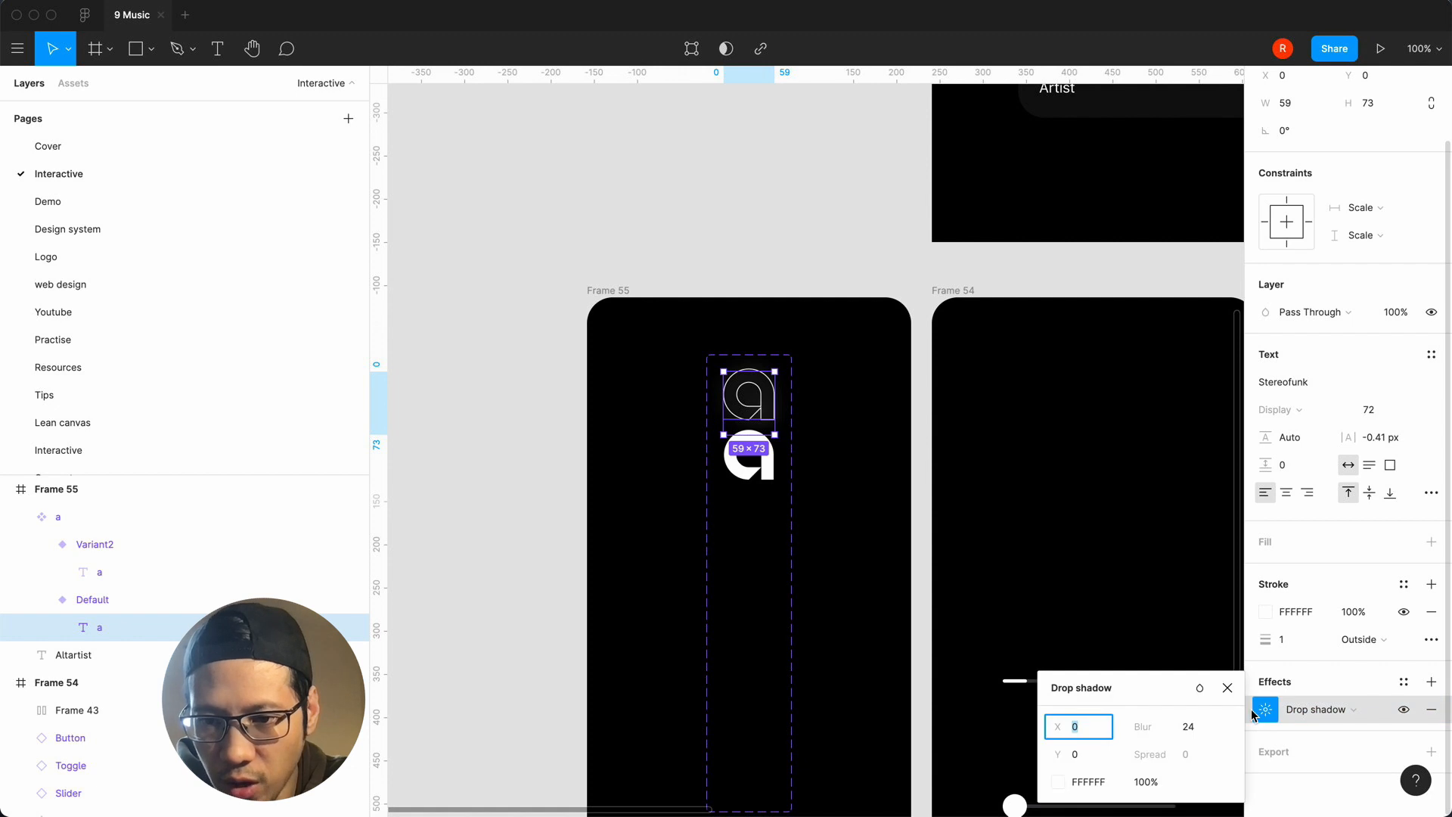
left_click(1252, 713)
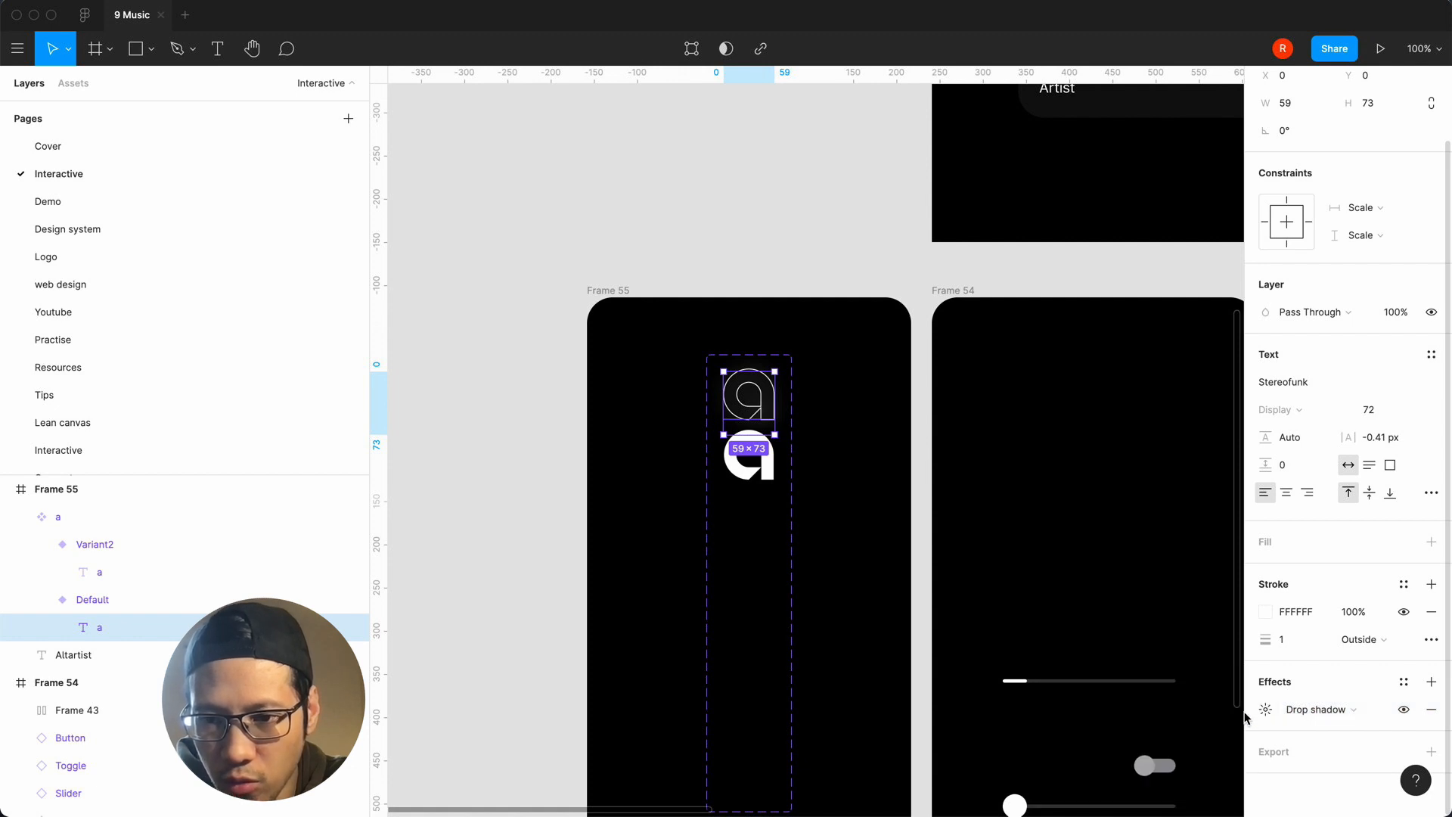
left_click(1312, 715)
left_click(1259, 715)
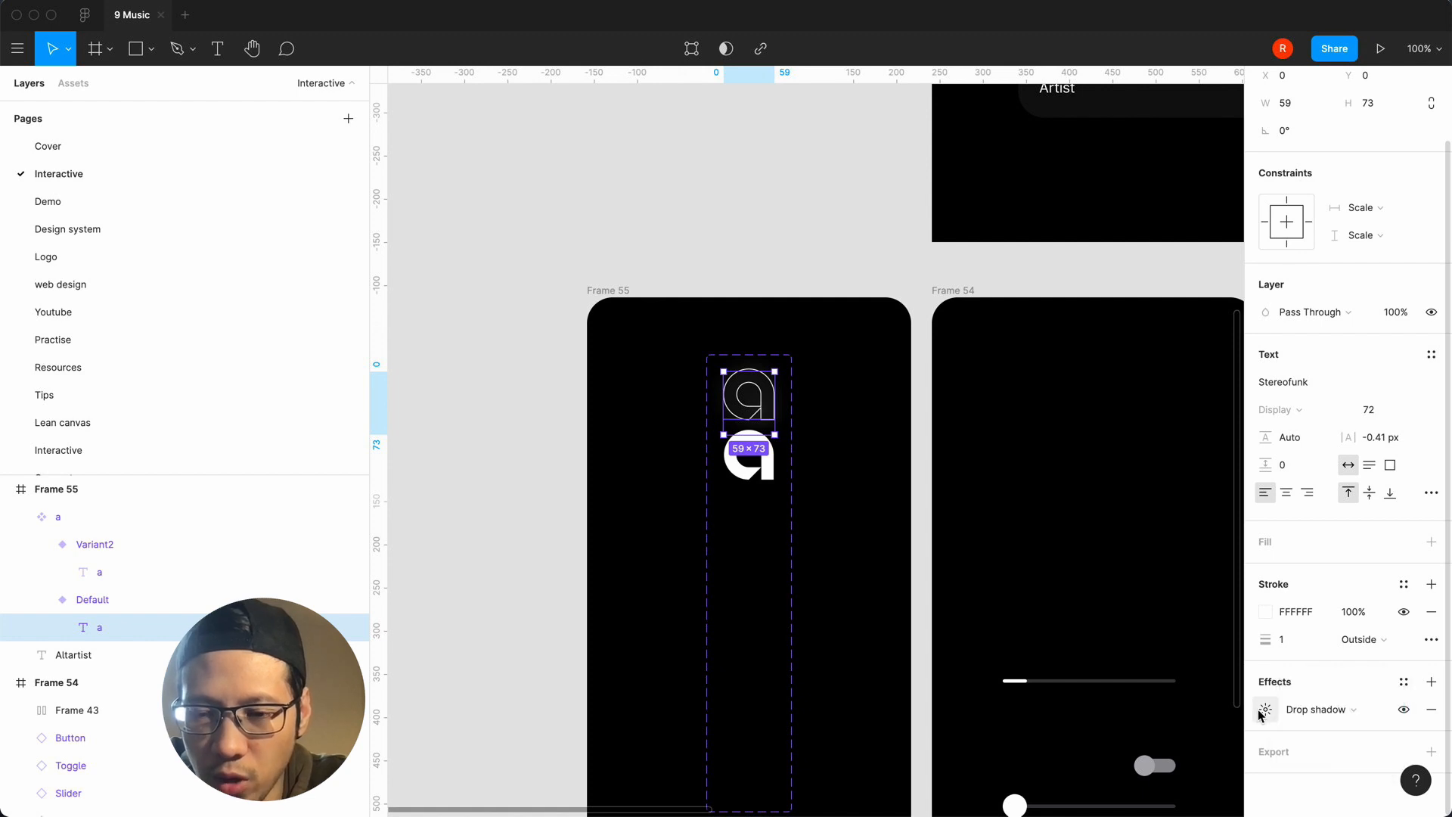
left_click(1255, 714)
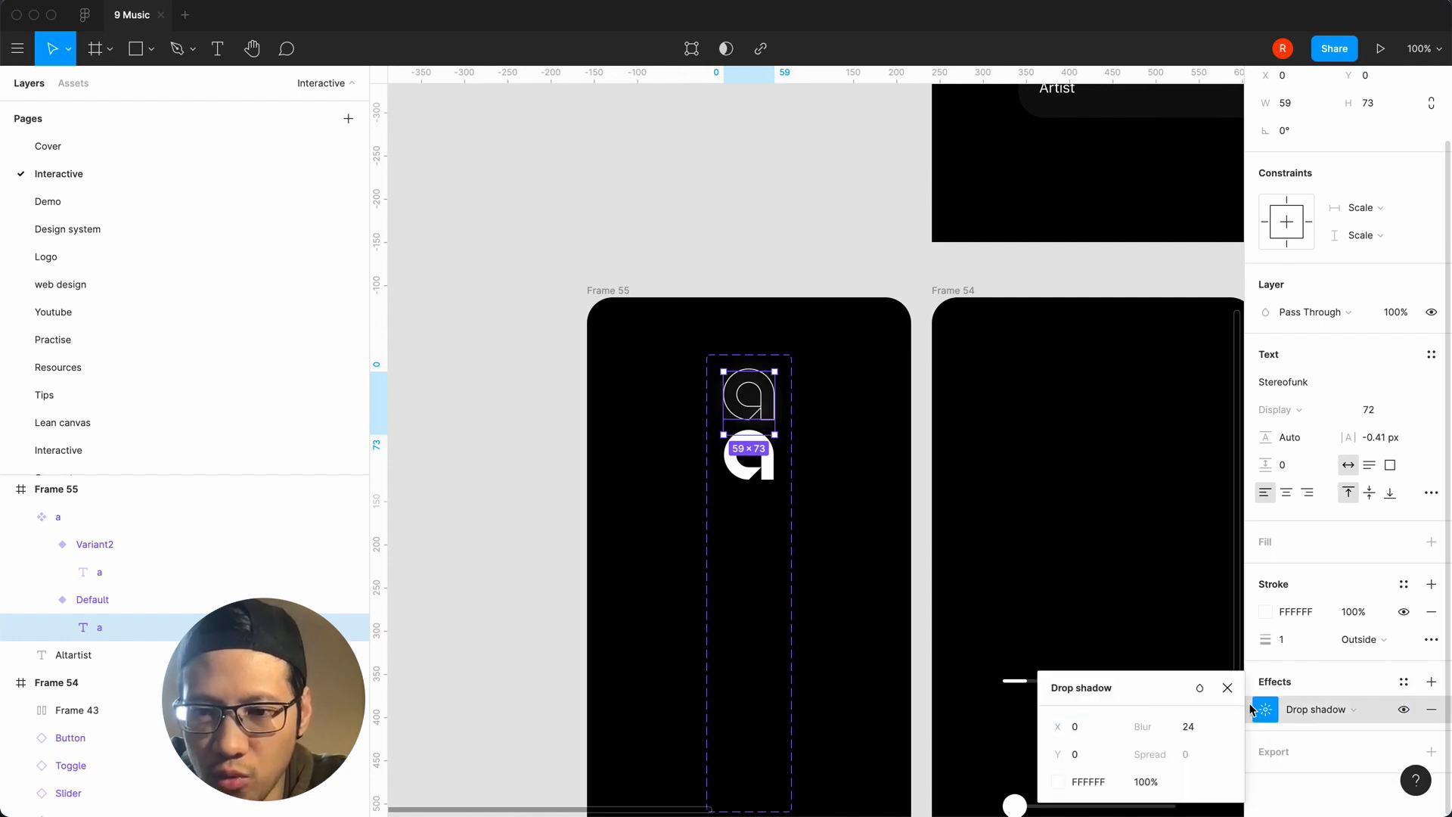
left_click(1227, 688)
Duplicate the white drop shadow on the Default variant's "a" text and set the copy's blur to 18.
left_click(1248, 709)
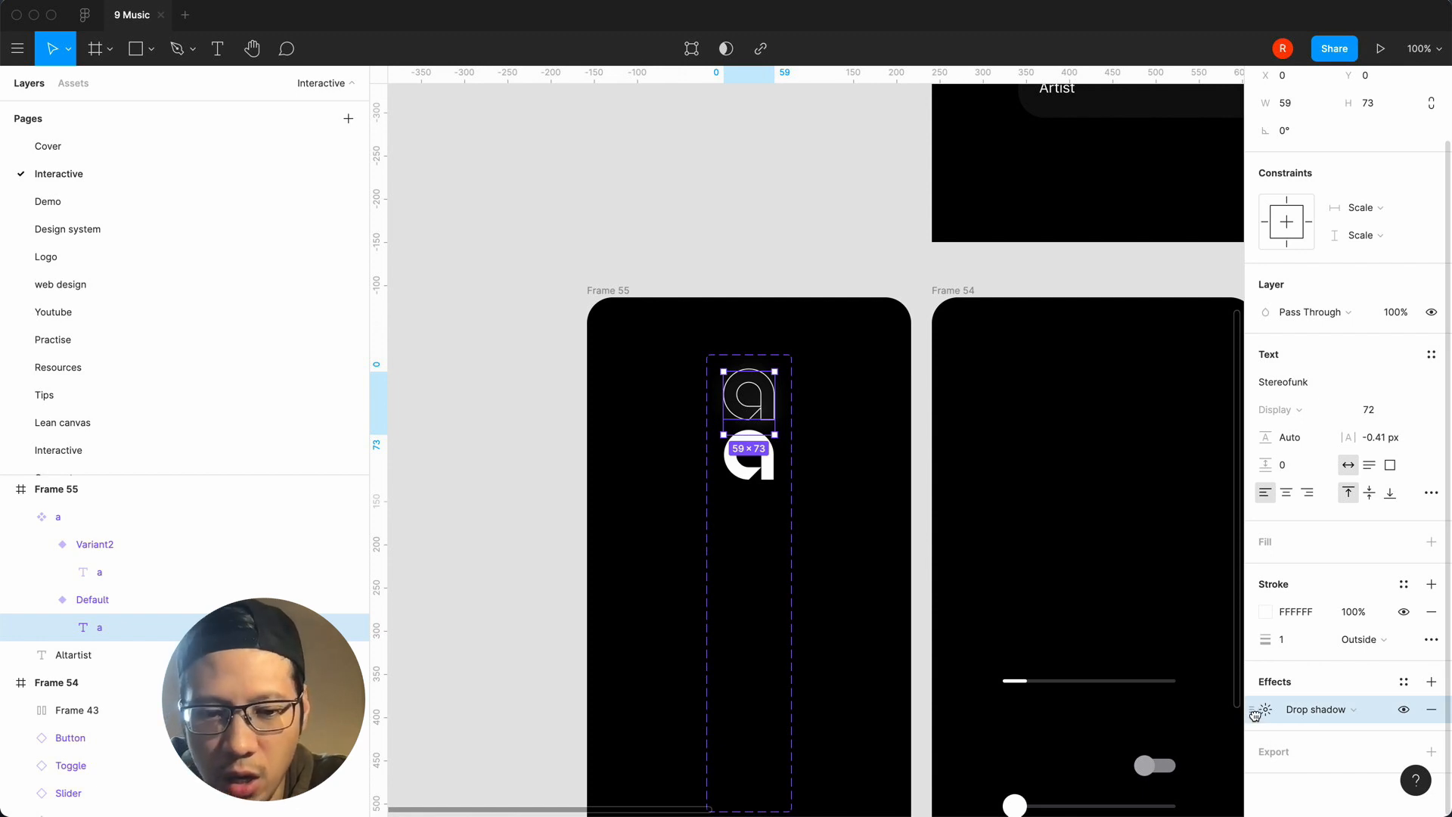
key("super+c")
key("super+v")
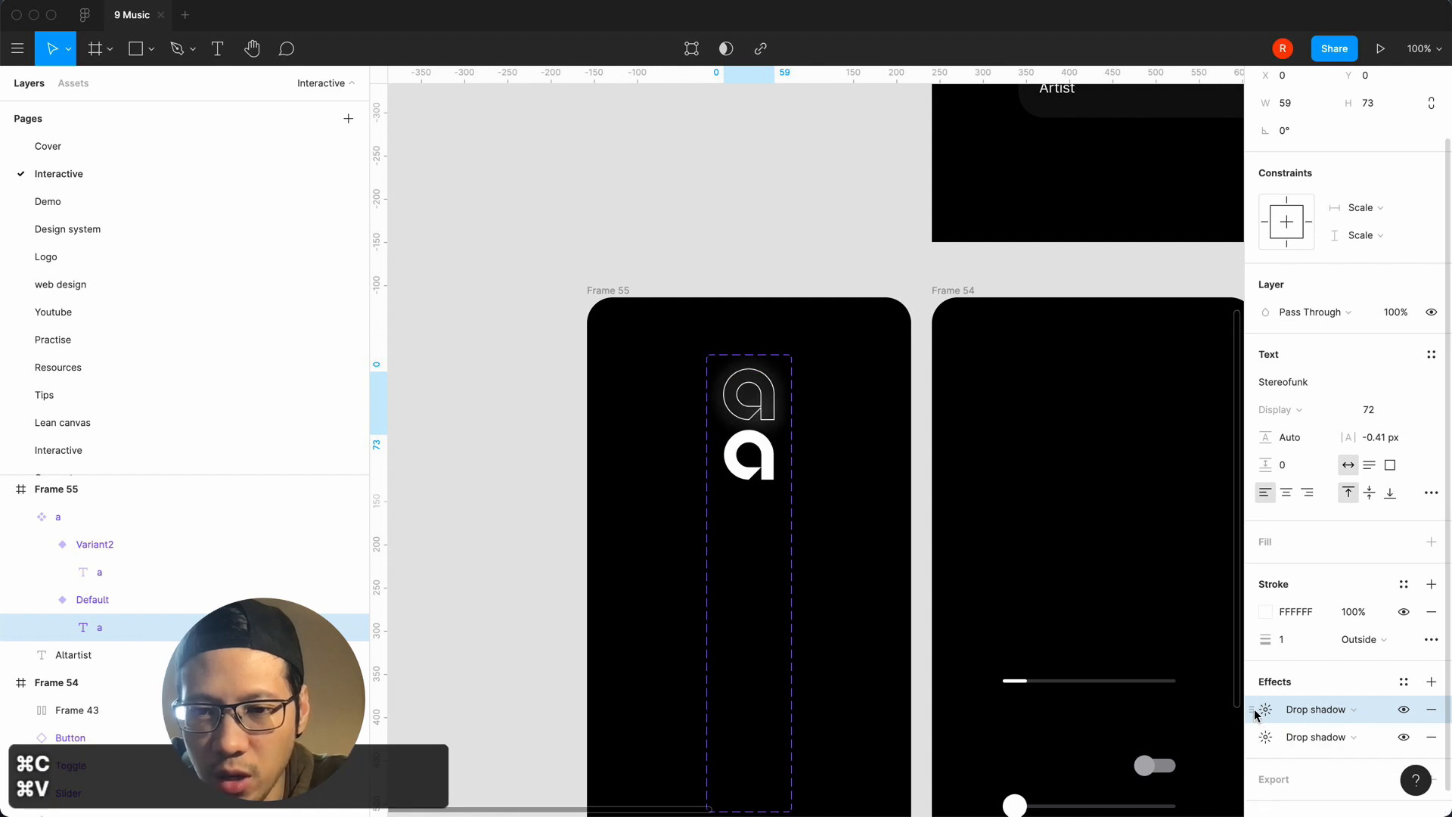
scroll(1286, 707, "down", 1)
left_click(1271, 684)
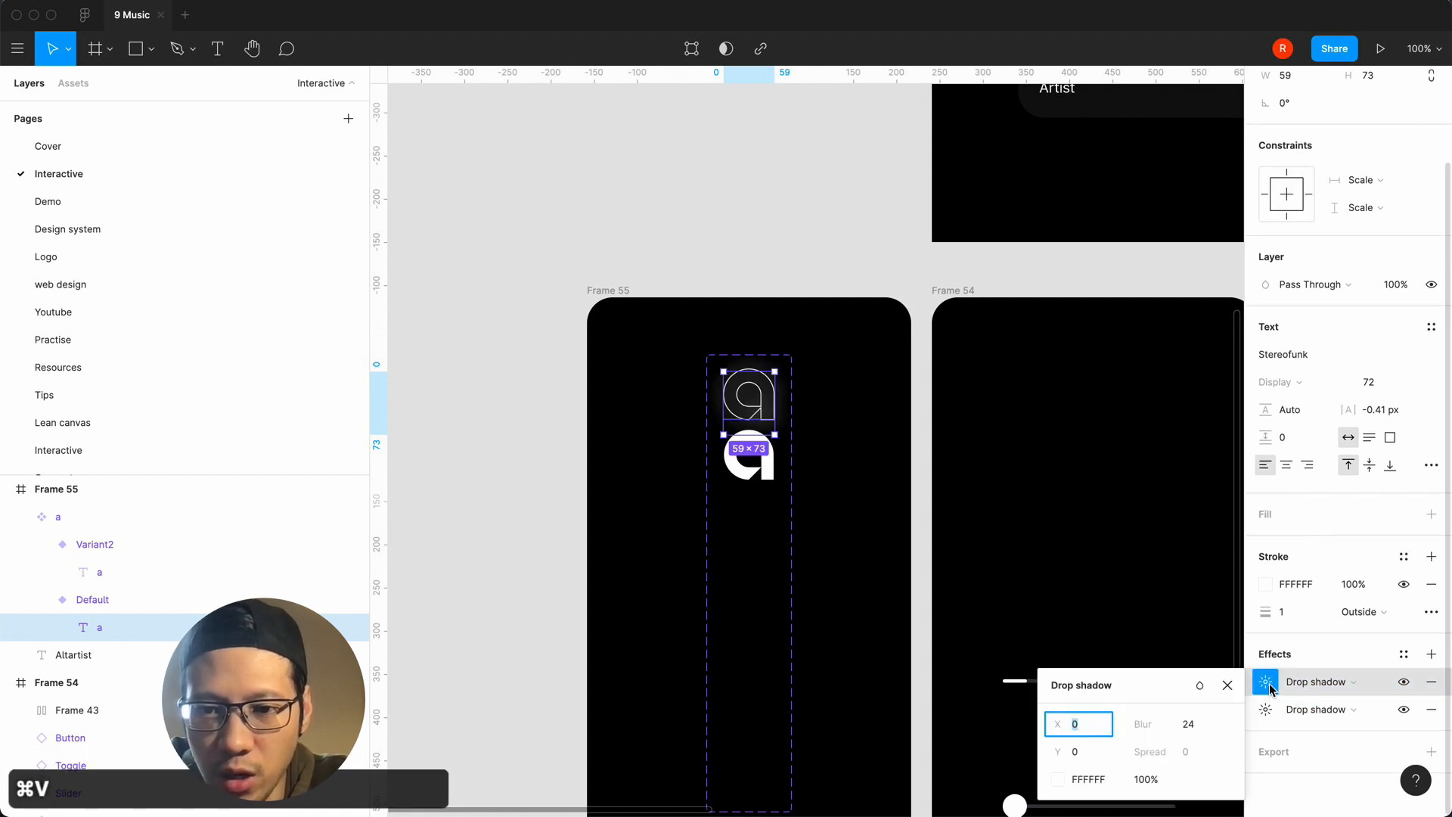
left_click(1190, 724)
type("18")
key("Return")
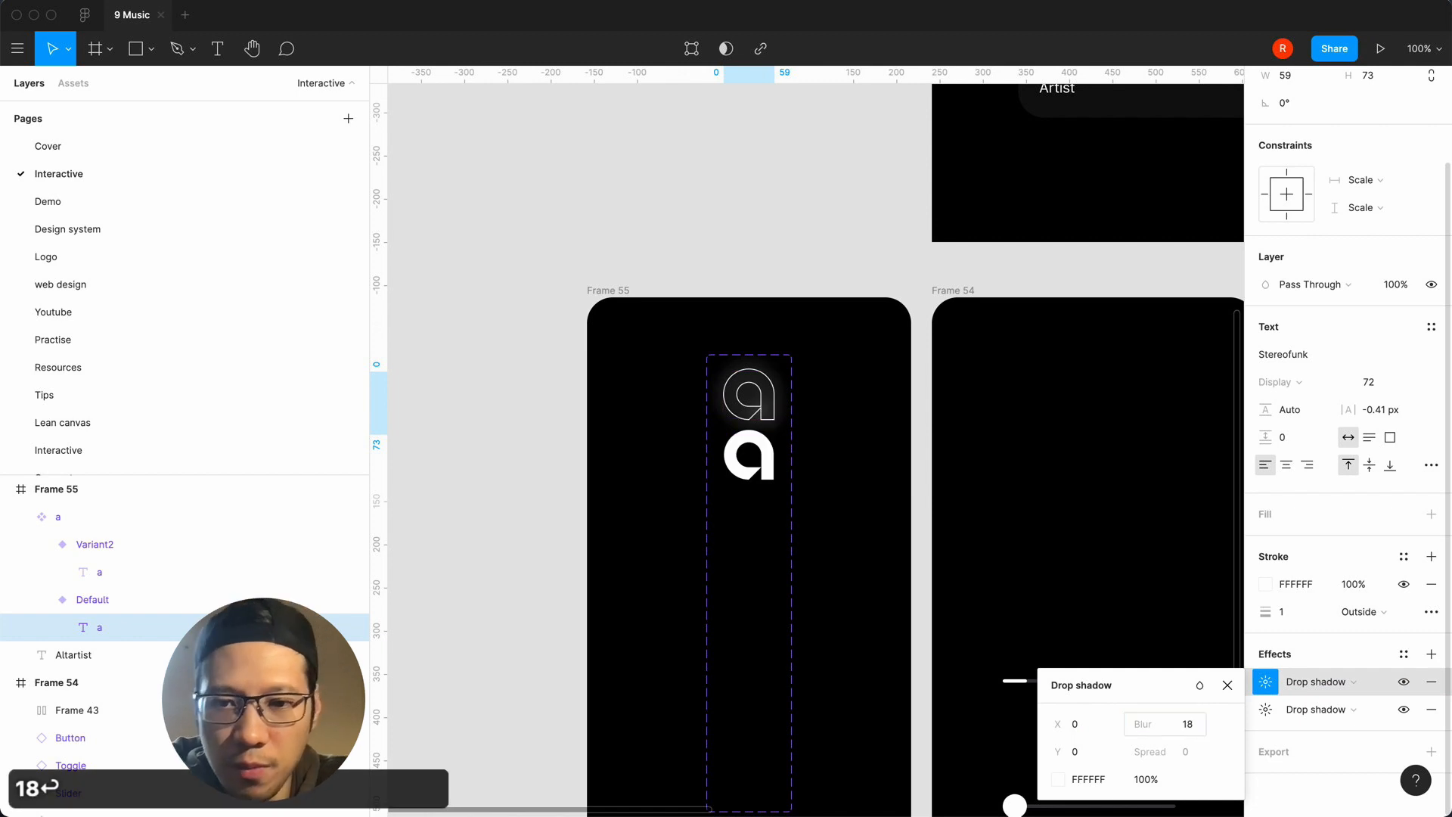
left_click(1227, 686)
Paste a third white drop shadow onto the Default variant's "a" text and set its blur to 16.
key("cmd+v")
left_click(1266, 682)
left_click(1190, 724)
type("16")
key("Return")
left_click(1227, 686)
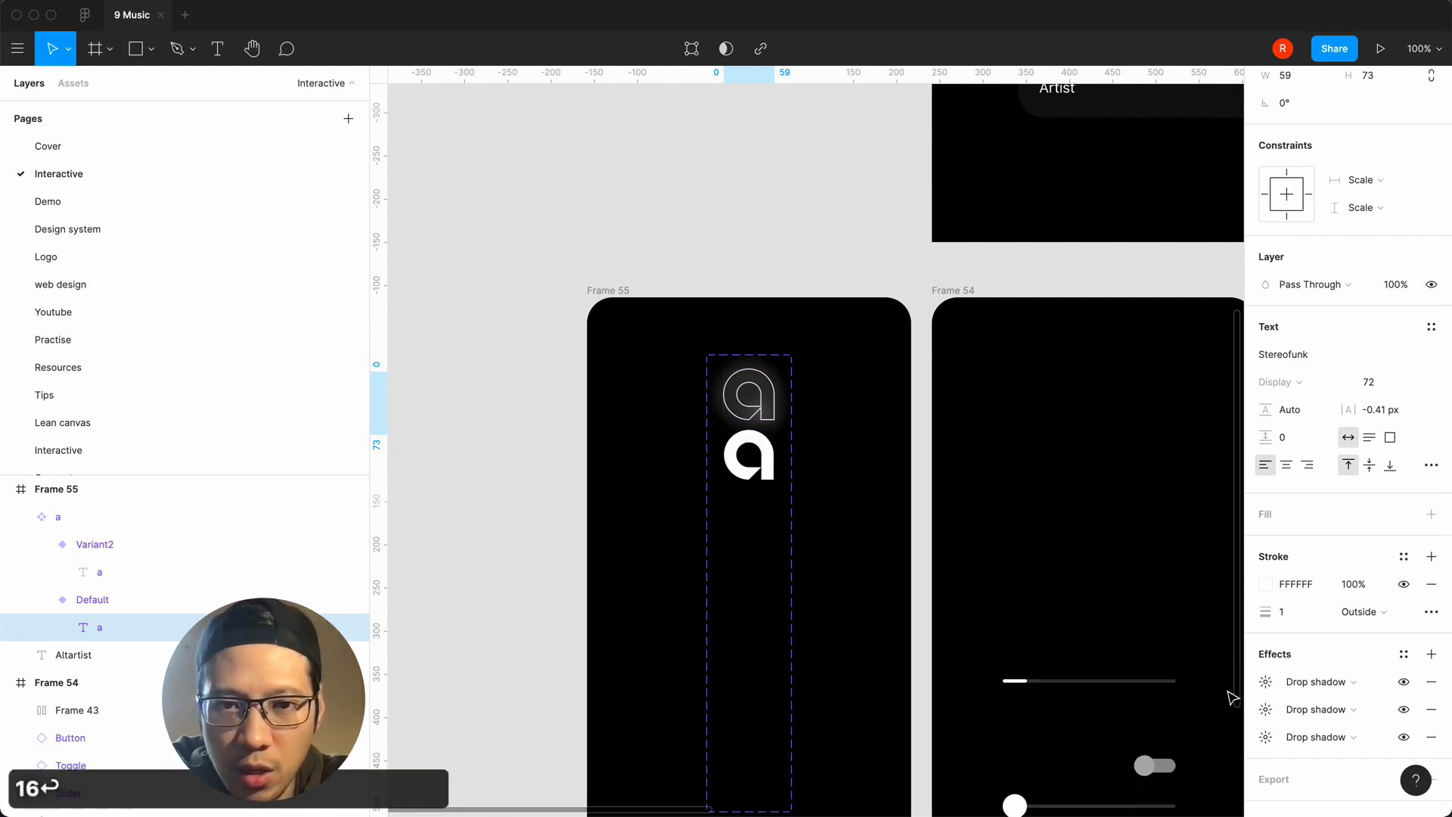
Paste a fourth white drop shadow onto the Default variant's "a" text and set its blur to 12.
key("super+v")
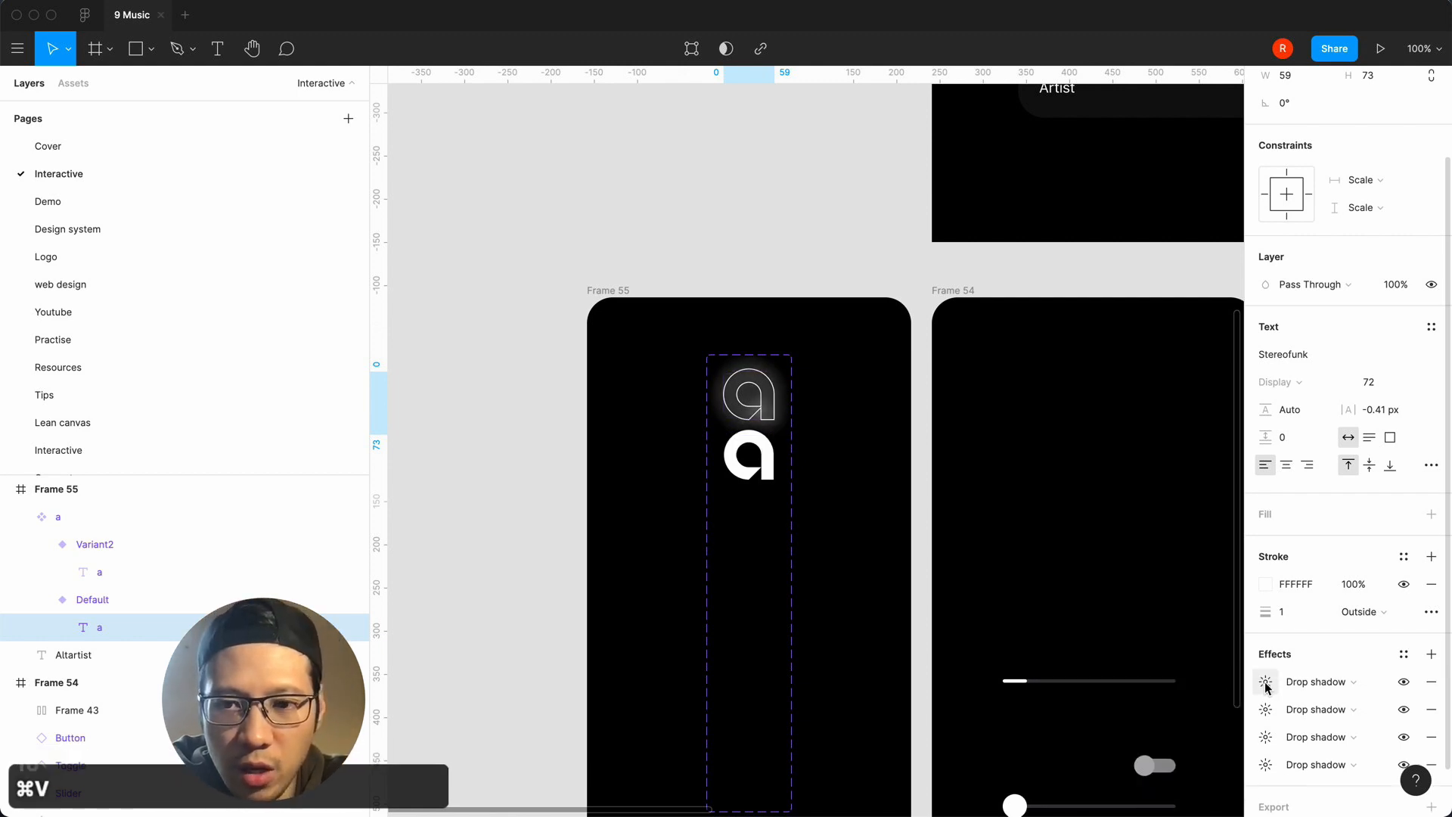
left_click(1265, 682)
left_click(1202, 725)
type("12")
key("Return")
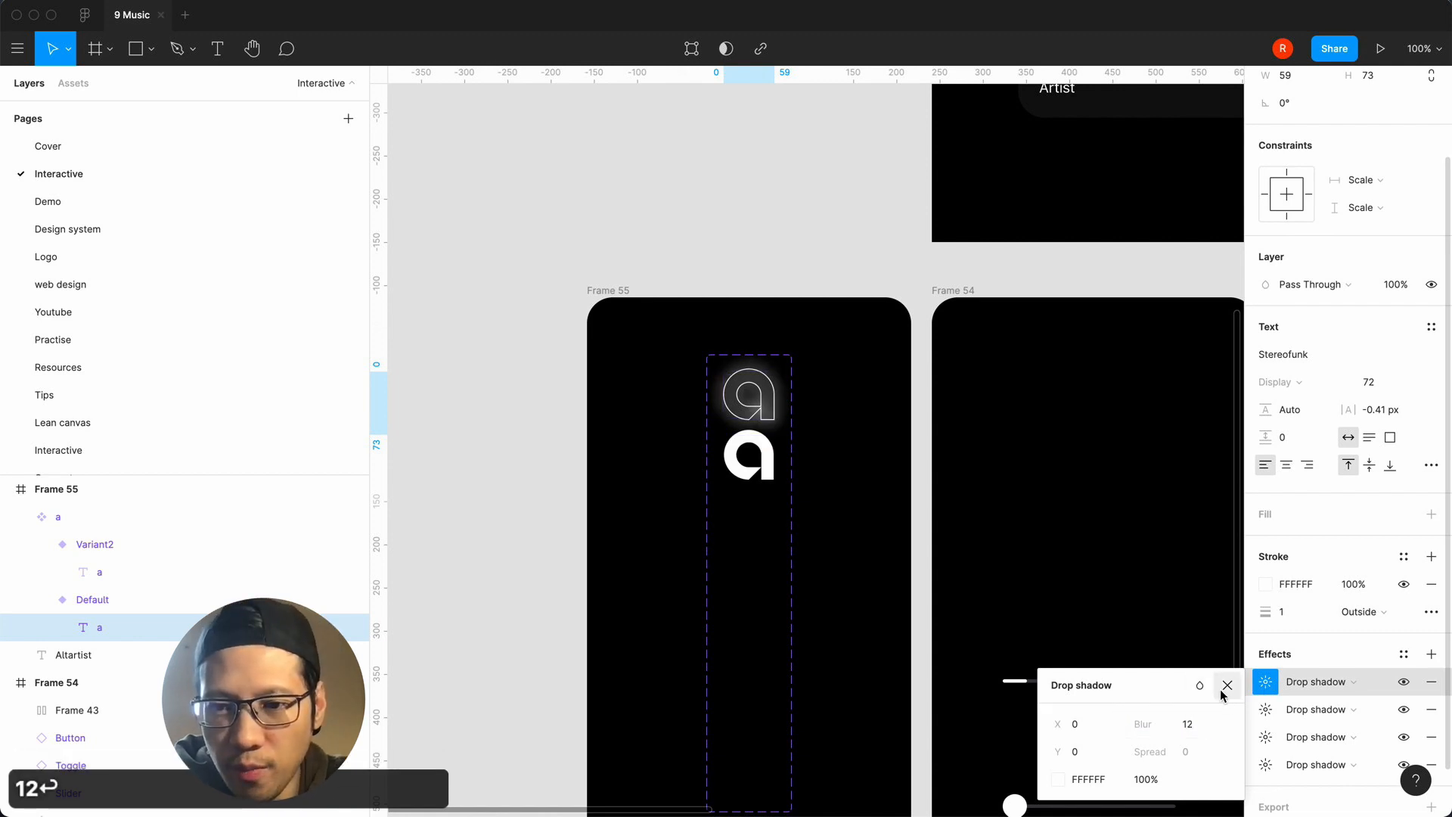
left_click(1227, 686)
Paste a fifth white drop shadow onto the Default variant's "a" text and set its blur to 8.
key("super+v")
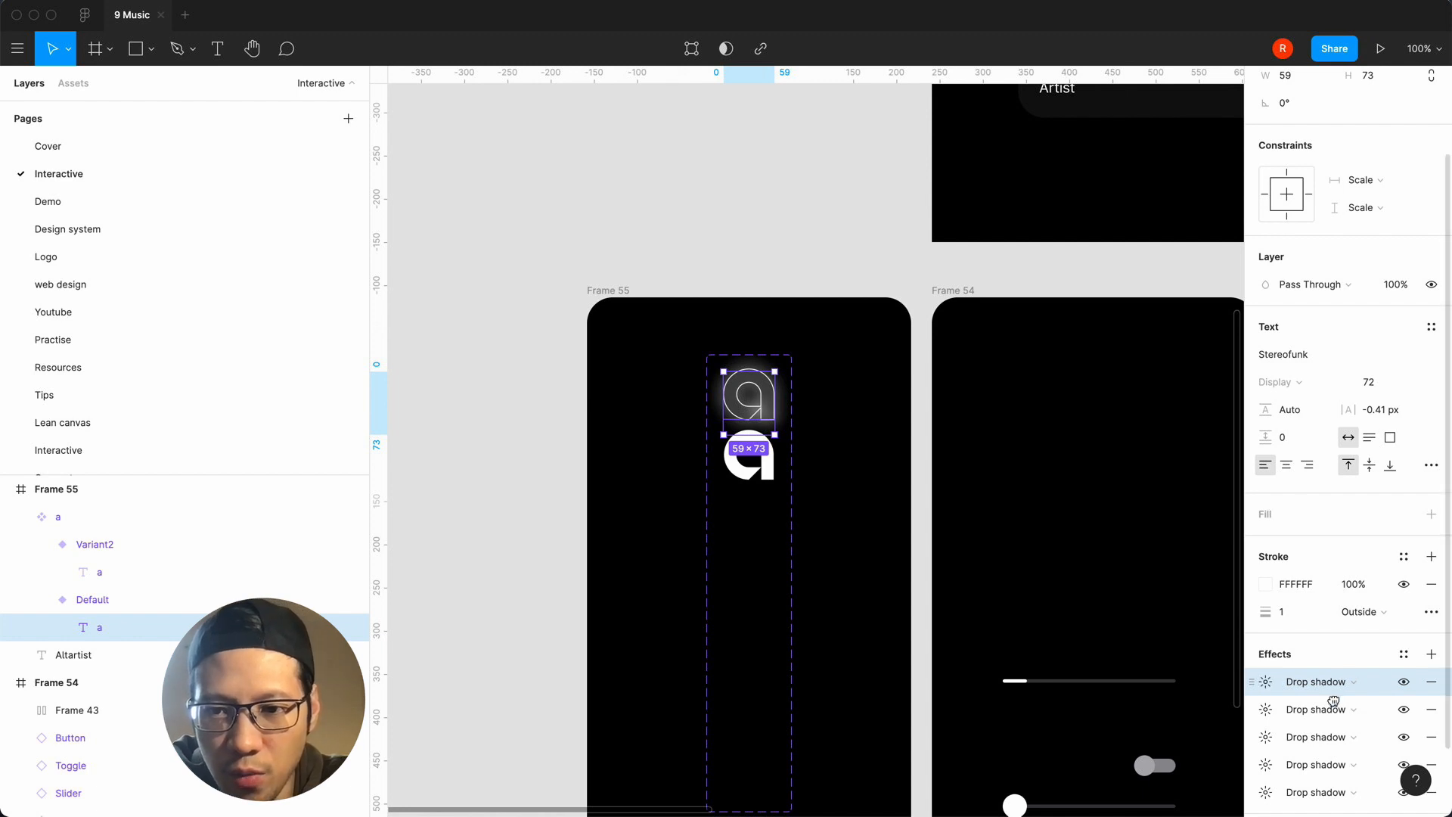
left_click(1307, 720)
left_click(1268, 684)
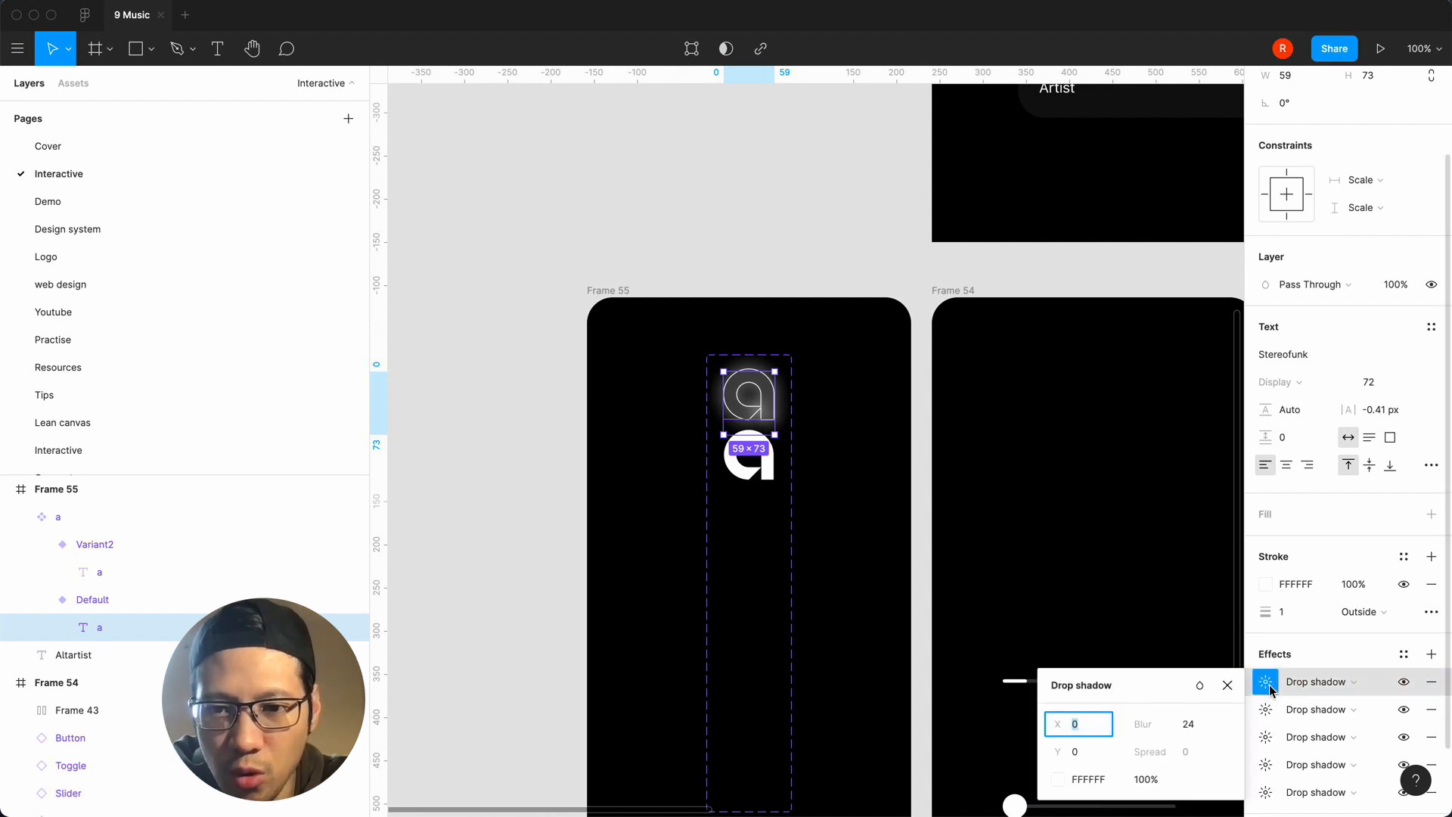
left_click(1201, 725)
type("9")
key("BackSpace")
type("8")
key("Return")
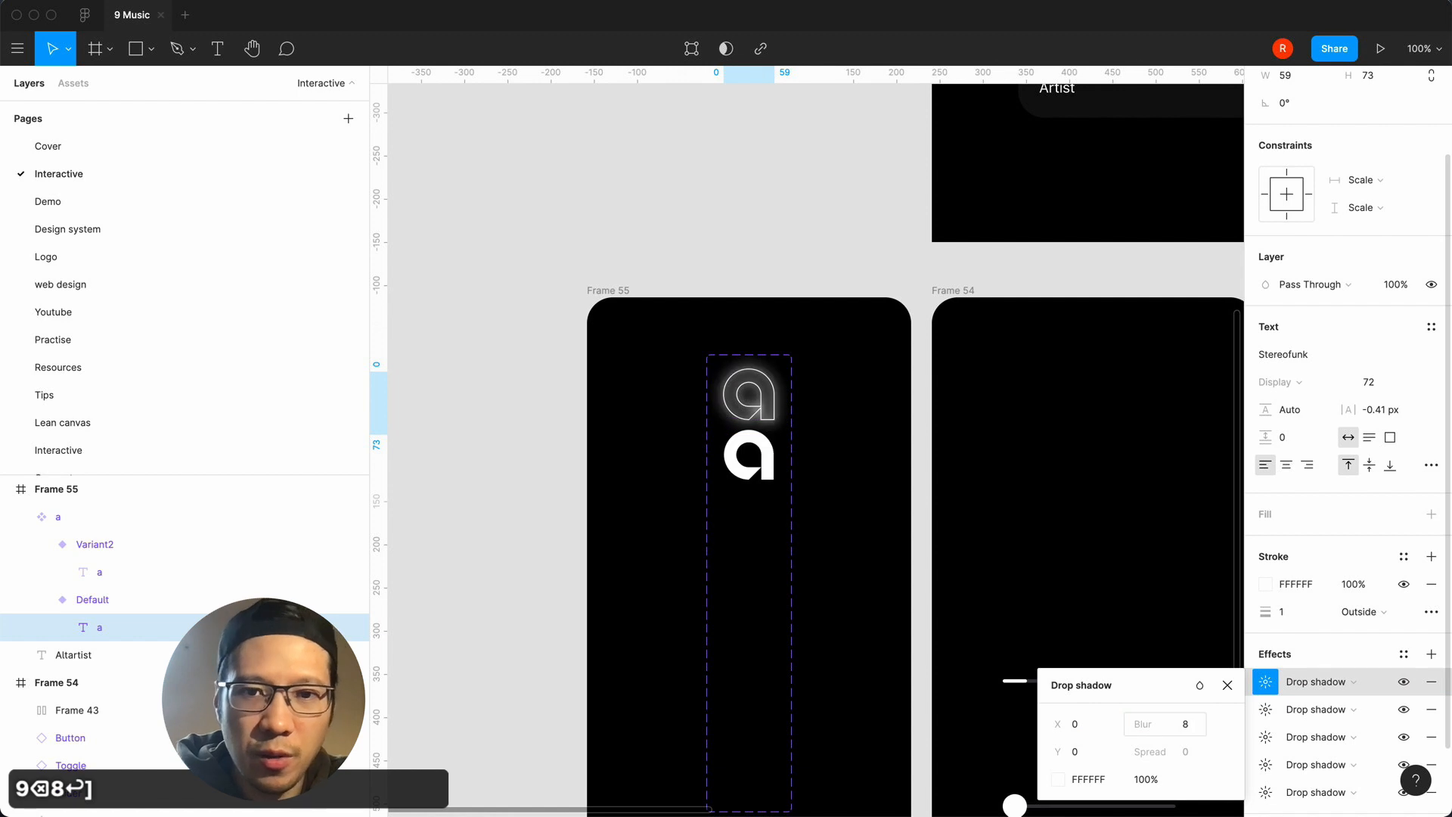
left_click(1227, 686)
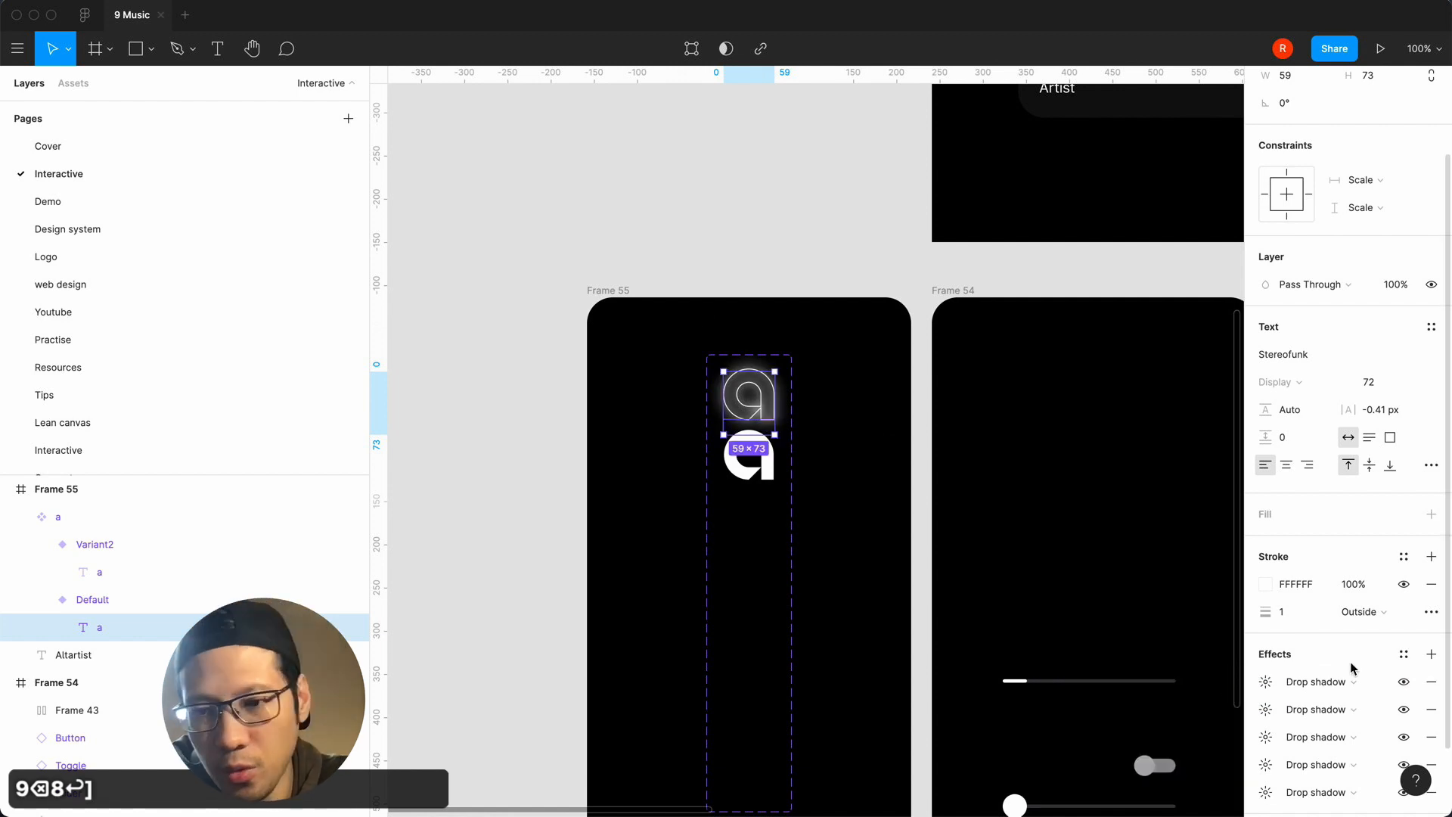
scroll(1353, 672, "down", 2)
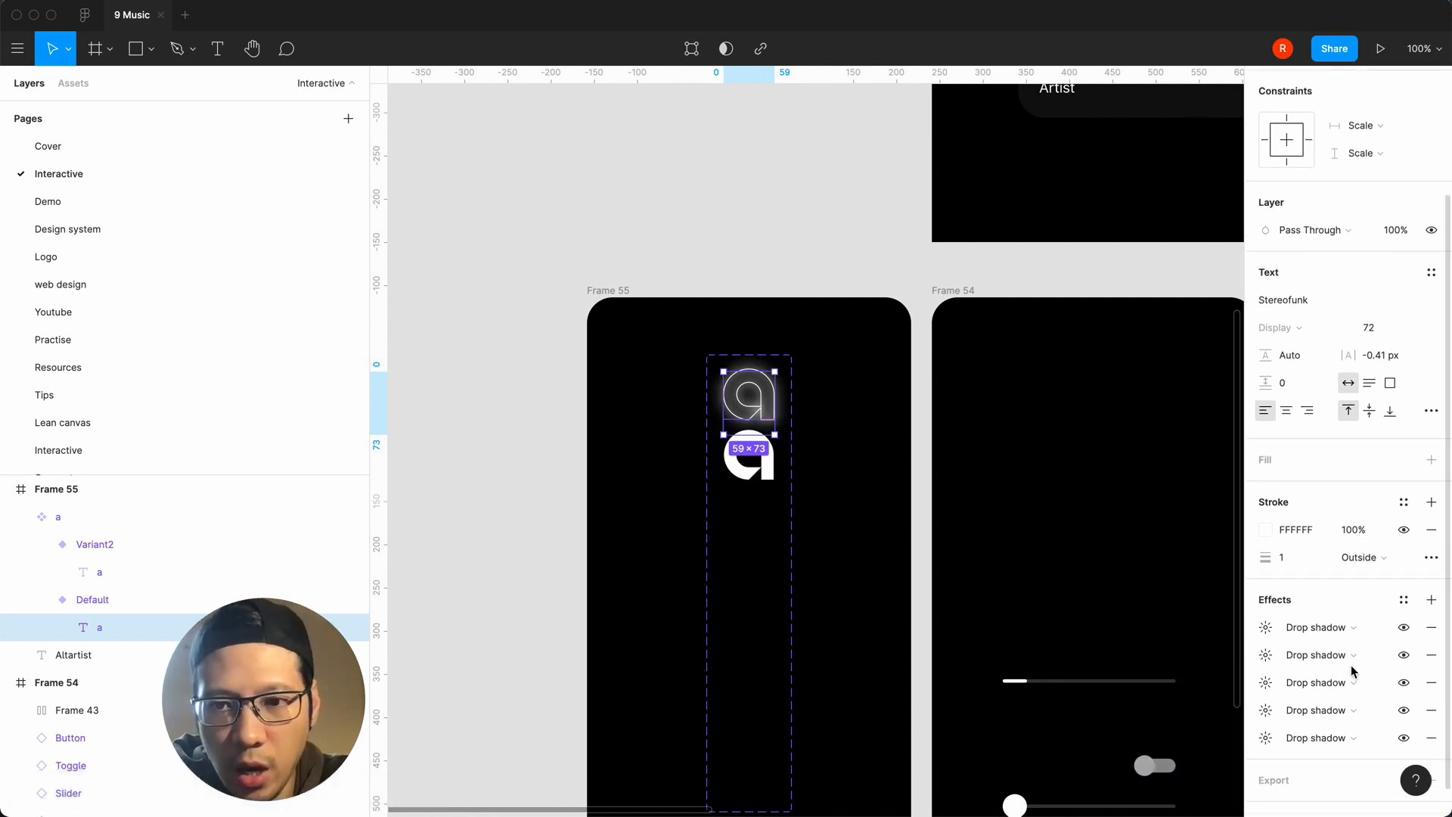
Open the effect styles for the letter a in the Default variant.
left_click(1404, 591)
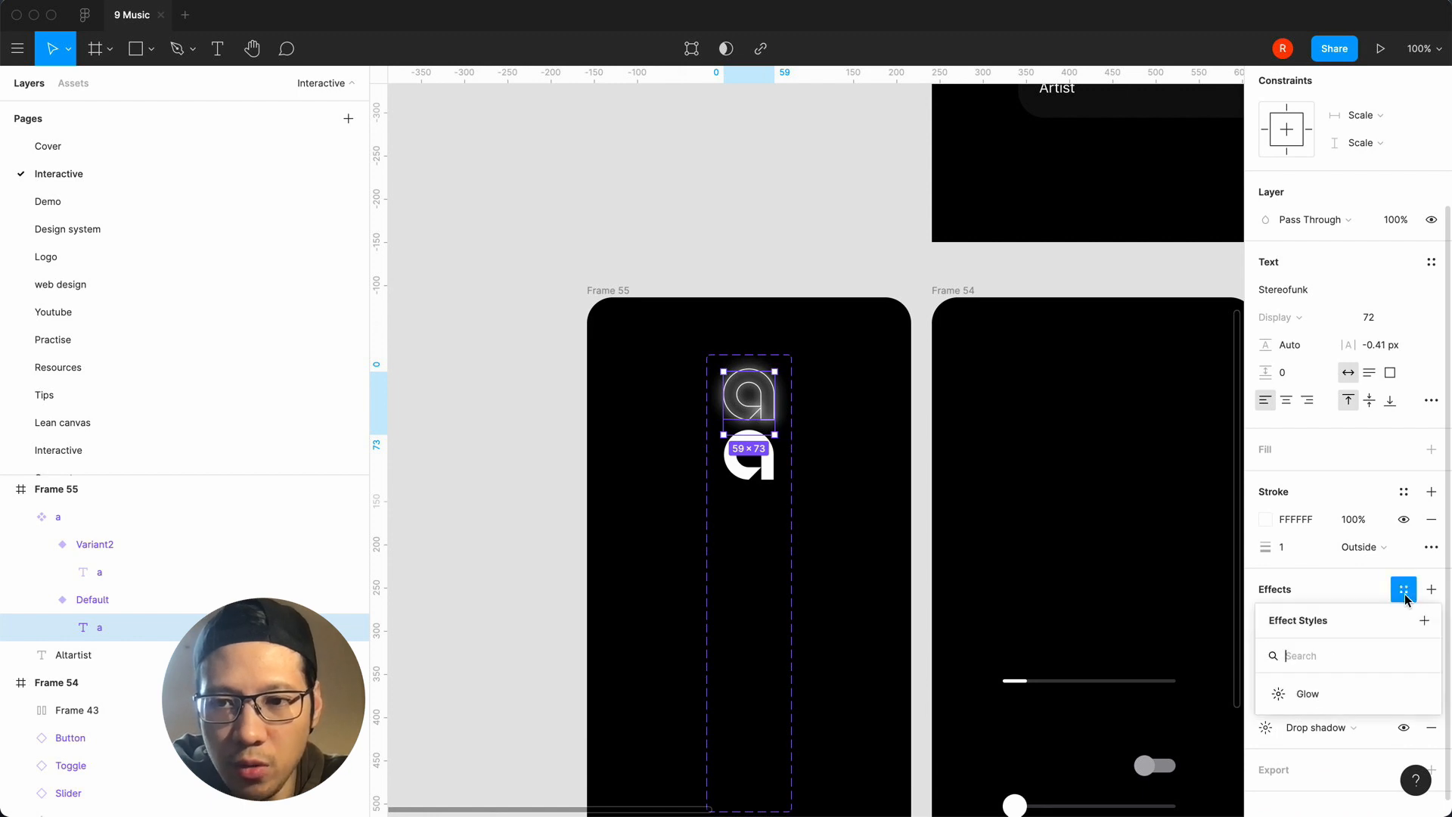
type("g")
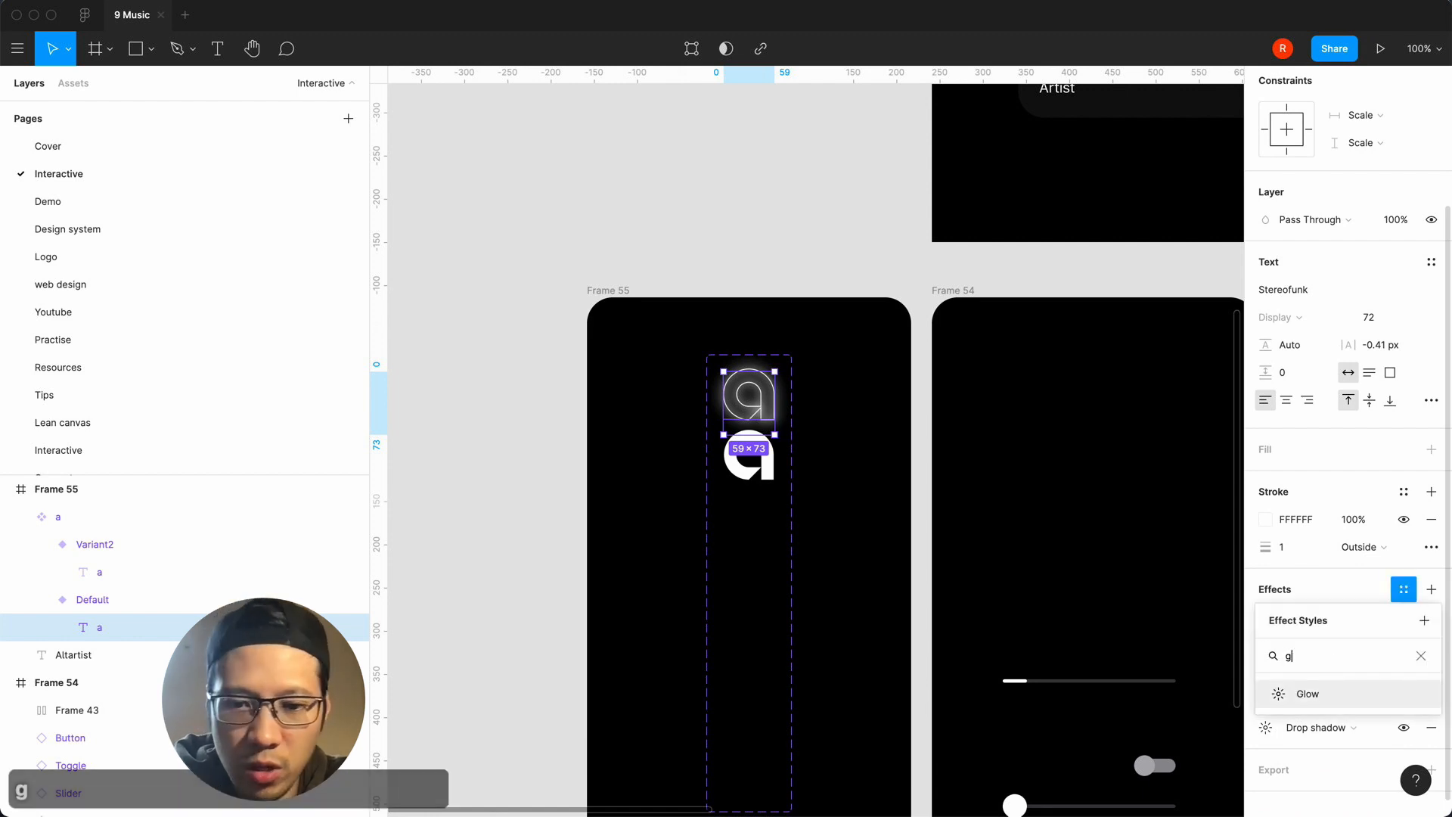
type("low 2")
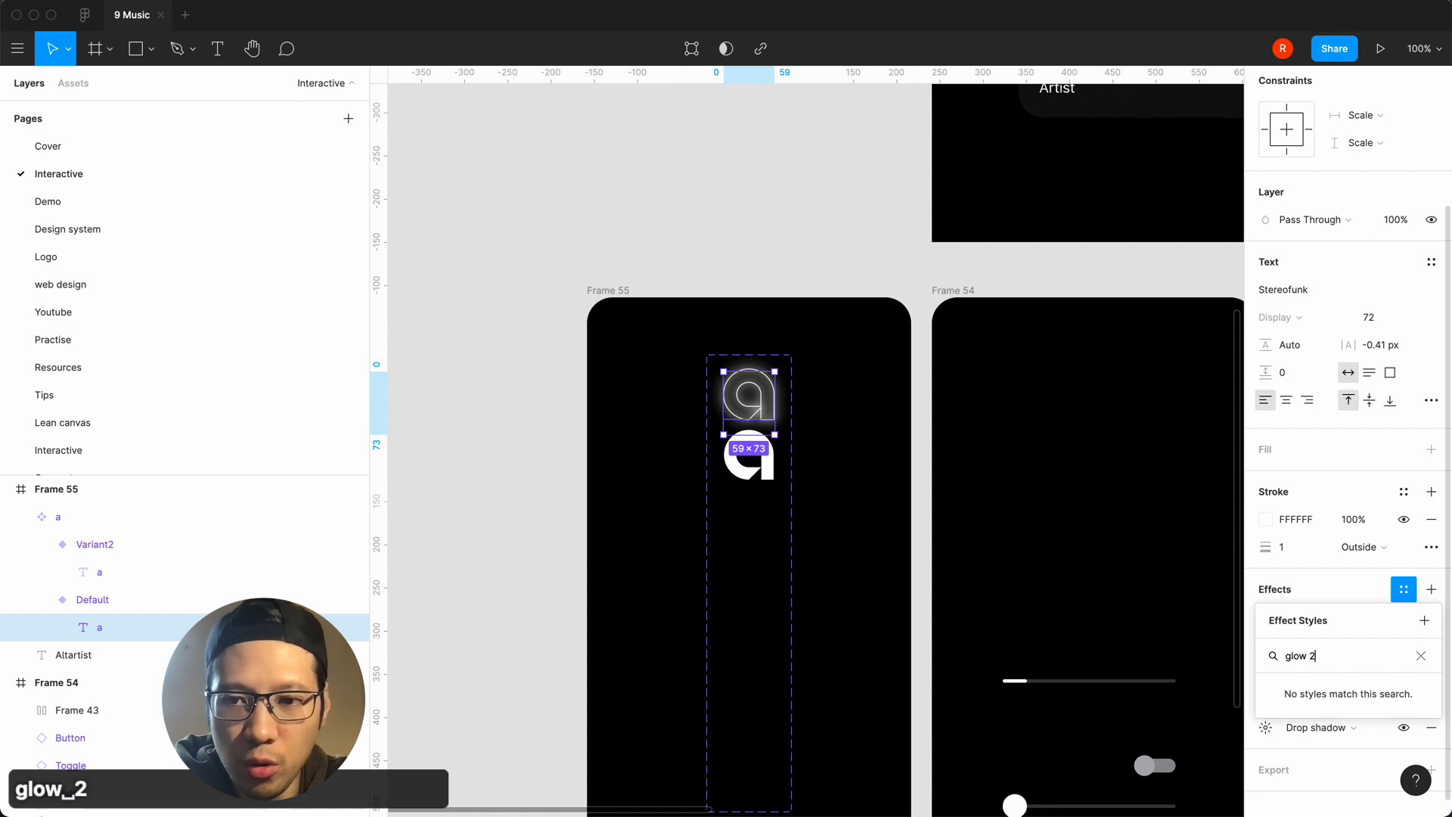
key("BackSpace")
key("BackSpace")
key("BackSpace")
key("BackSpace")
key("BackSpace")
key("BackSpace")
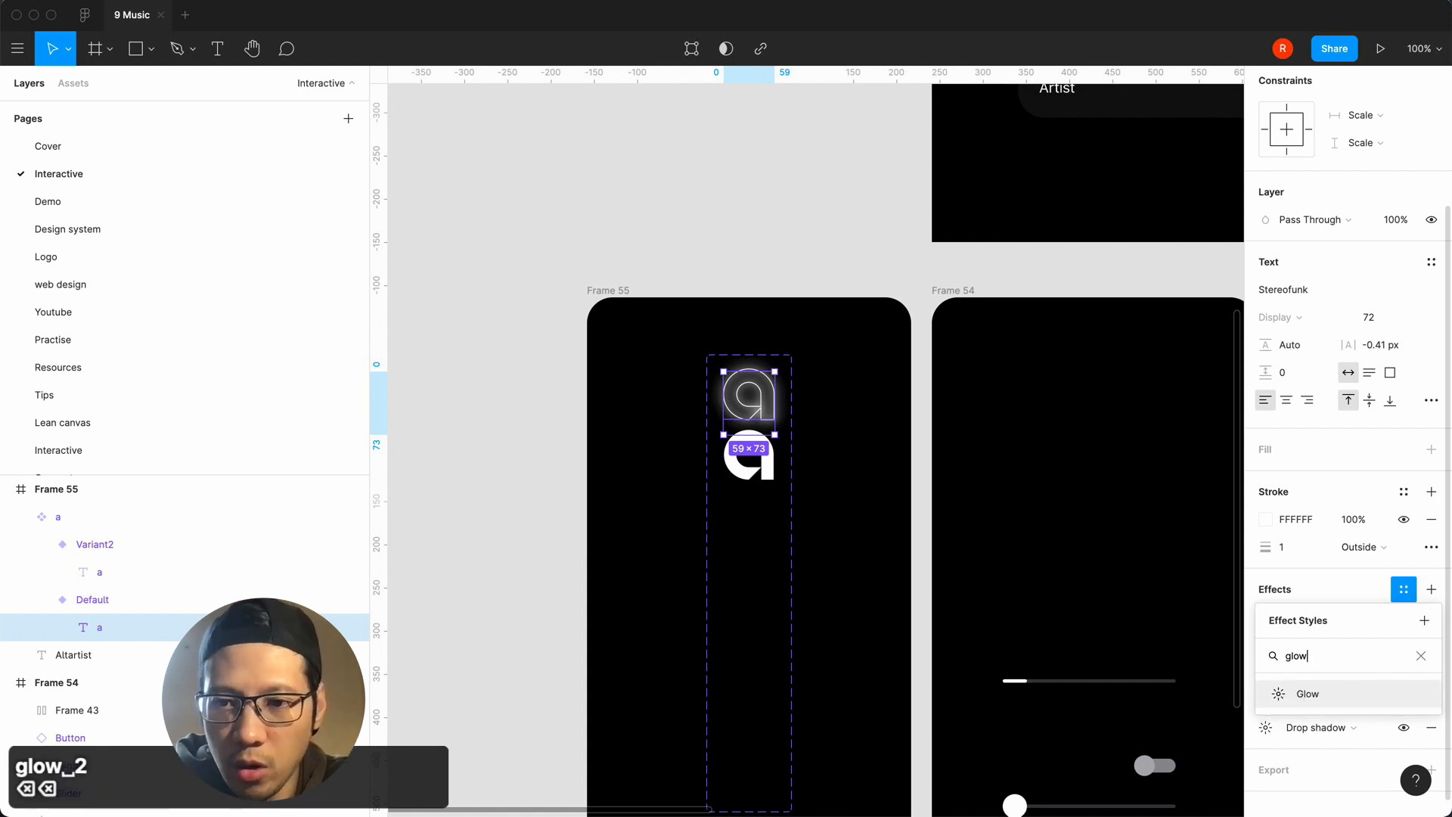
Create an effect style named "Glow 2" from the Default letter's drop shadows.
left_click(1423, 622)
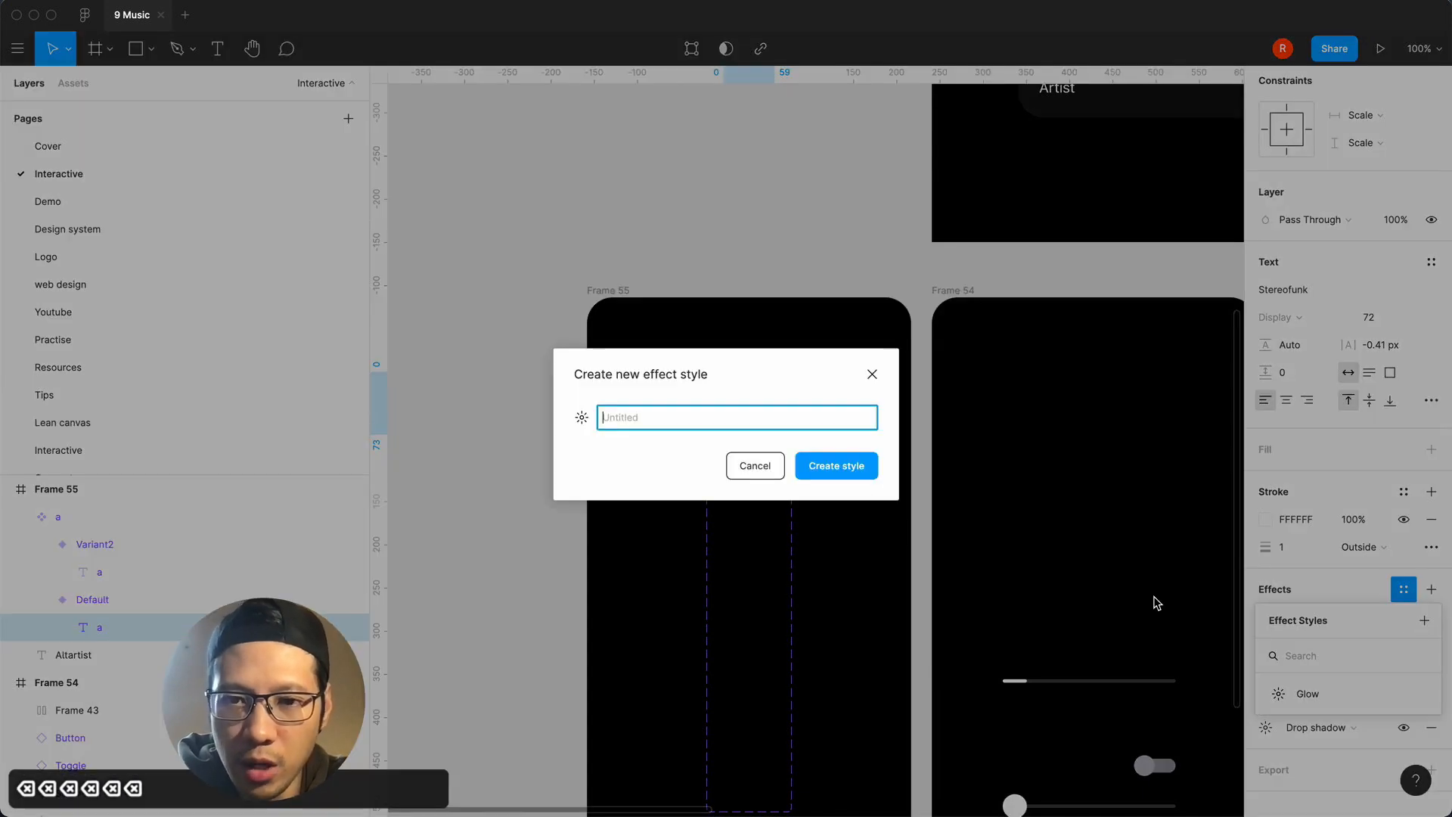
type("Glow 2")
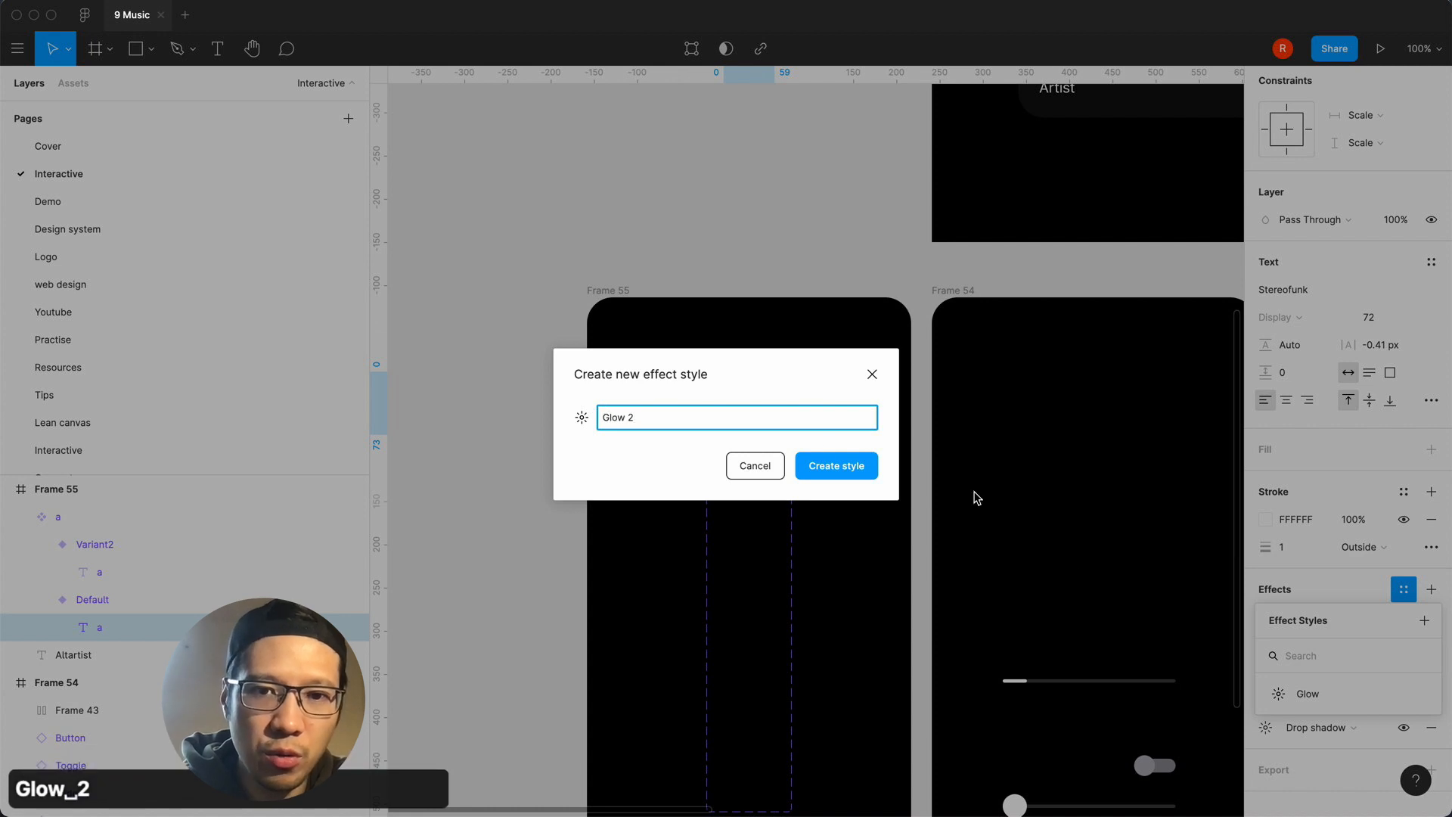
left_click(818, 472)
left_click(528, 502)
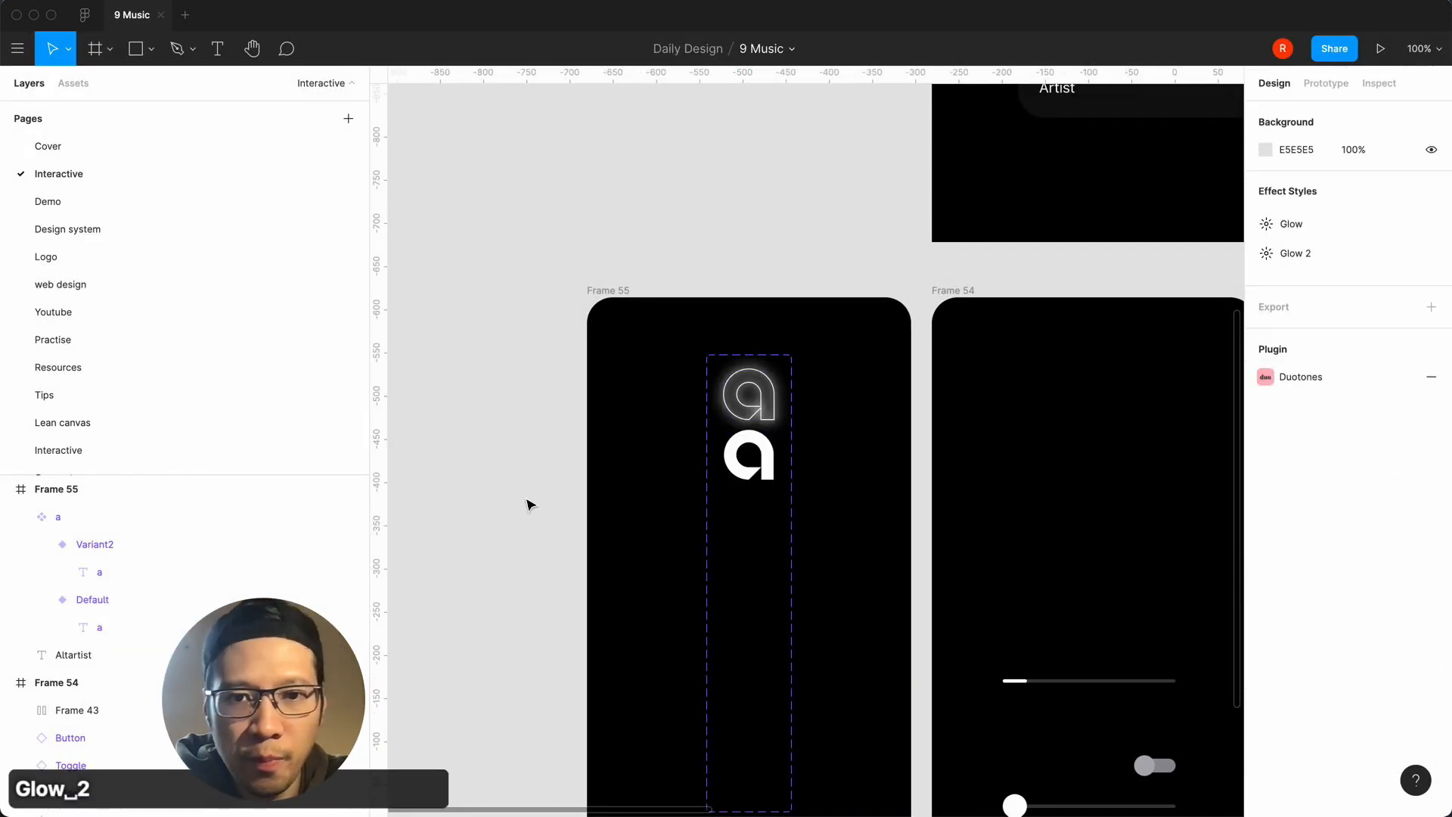
Delete the solid white Variant2 and add a new variant to component set a in Frame 55.
left_click(741, 455)
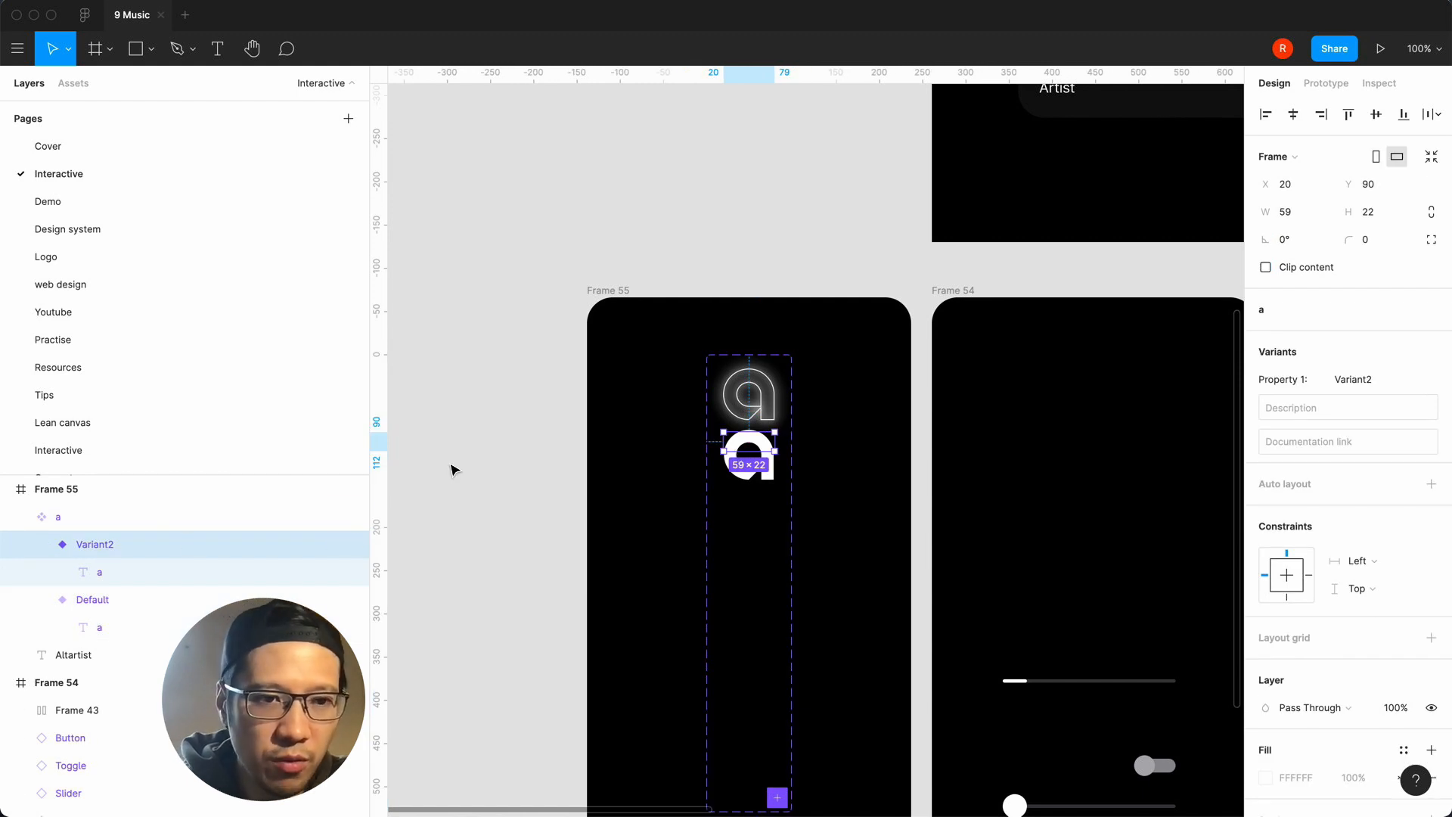
key("BackSpace")
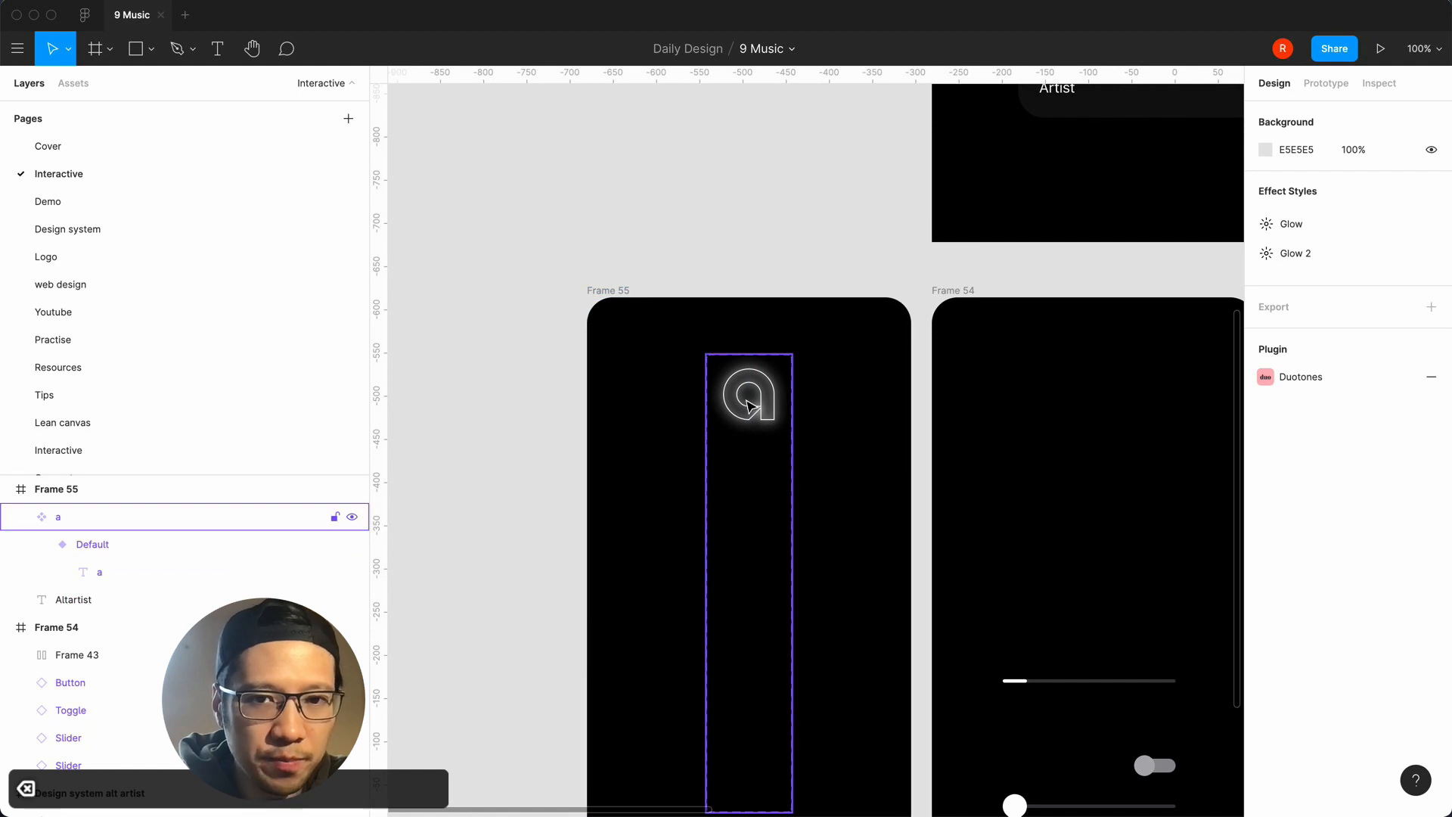
left_click(178, 572)
left_click(61, 517)
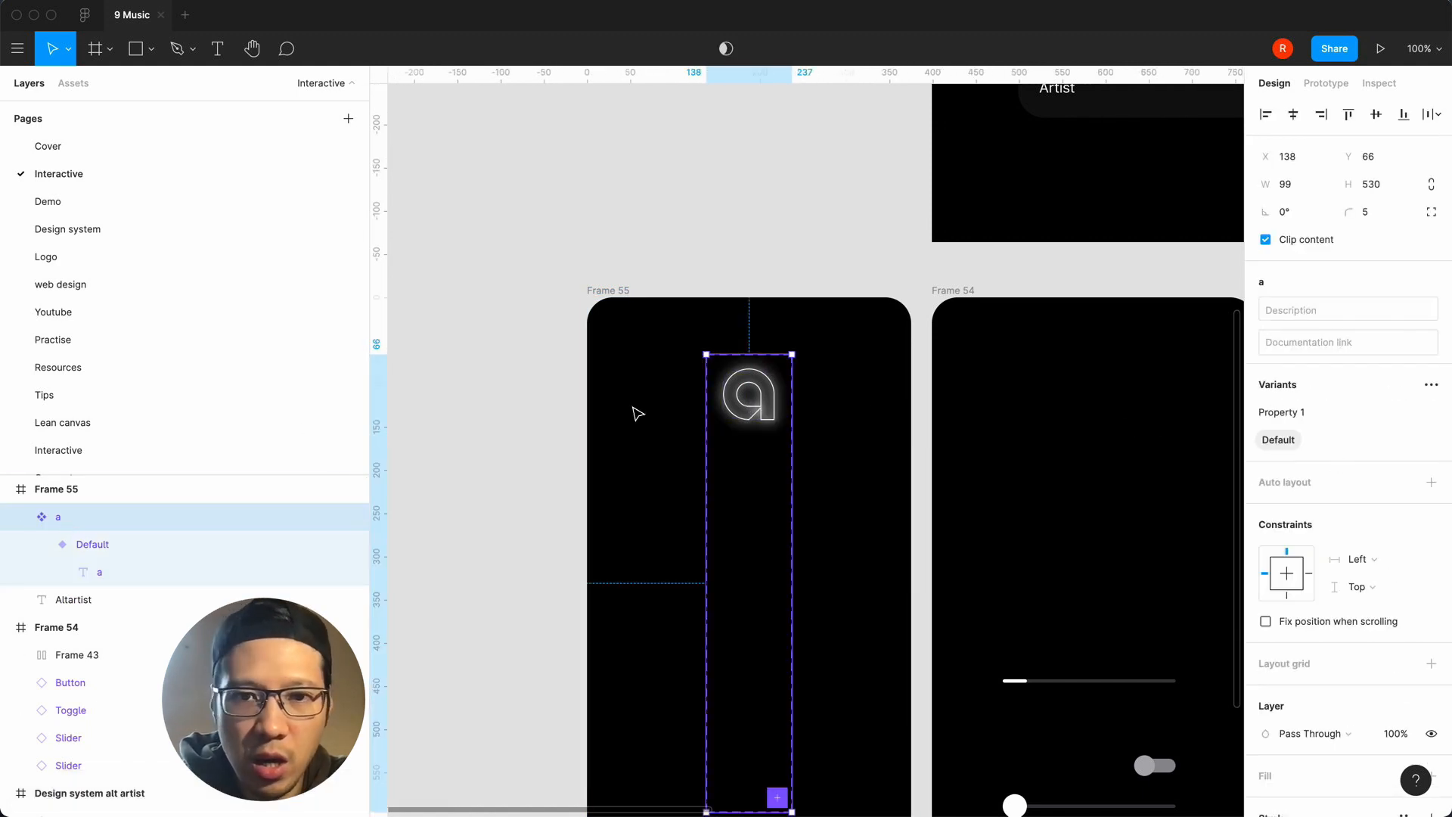
left_click(777, 798)
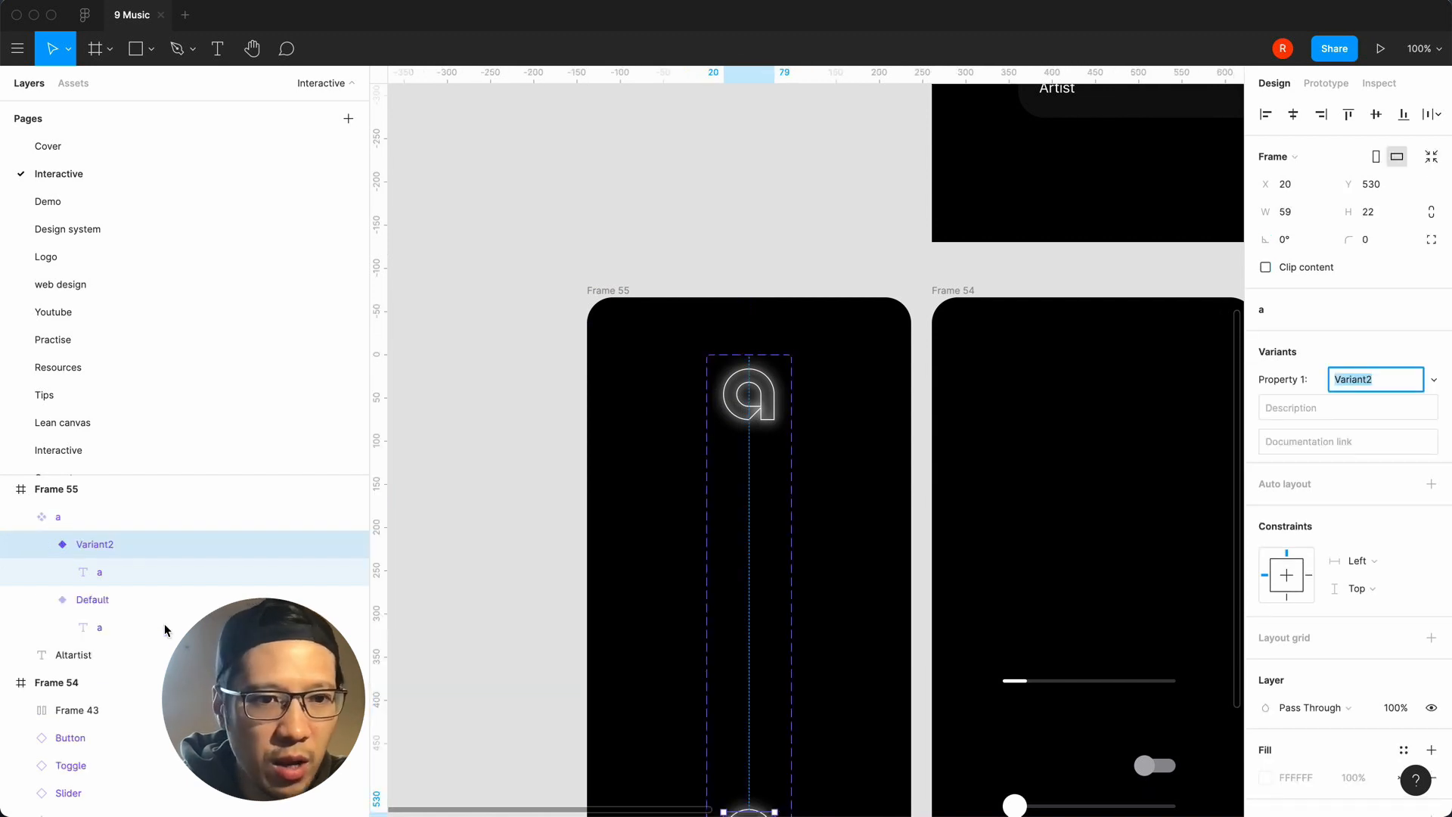
Add auto layout to component set a.
left_click(90, 524)
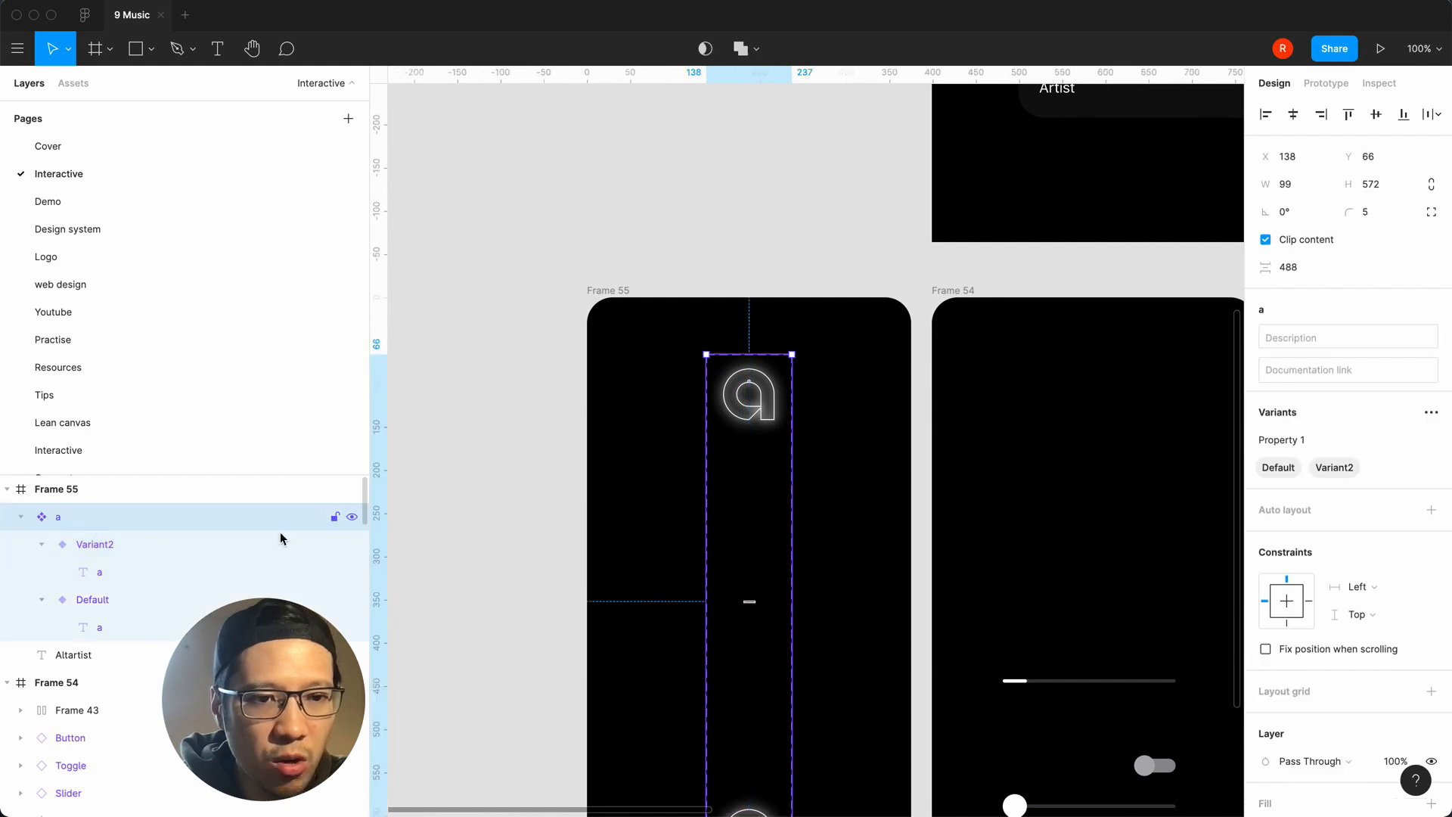
key("shift+a")
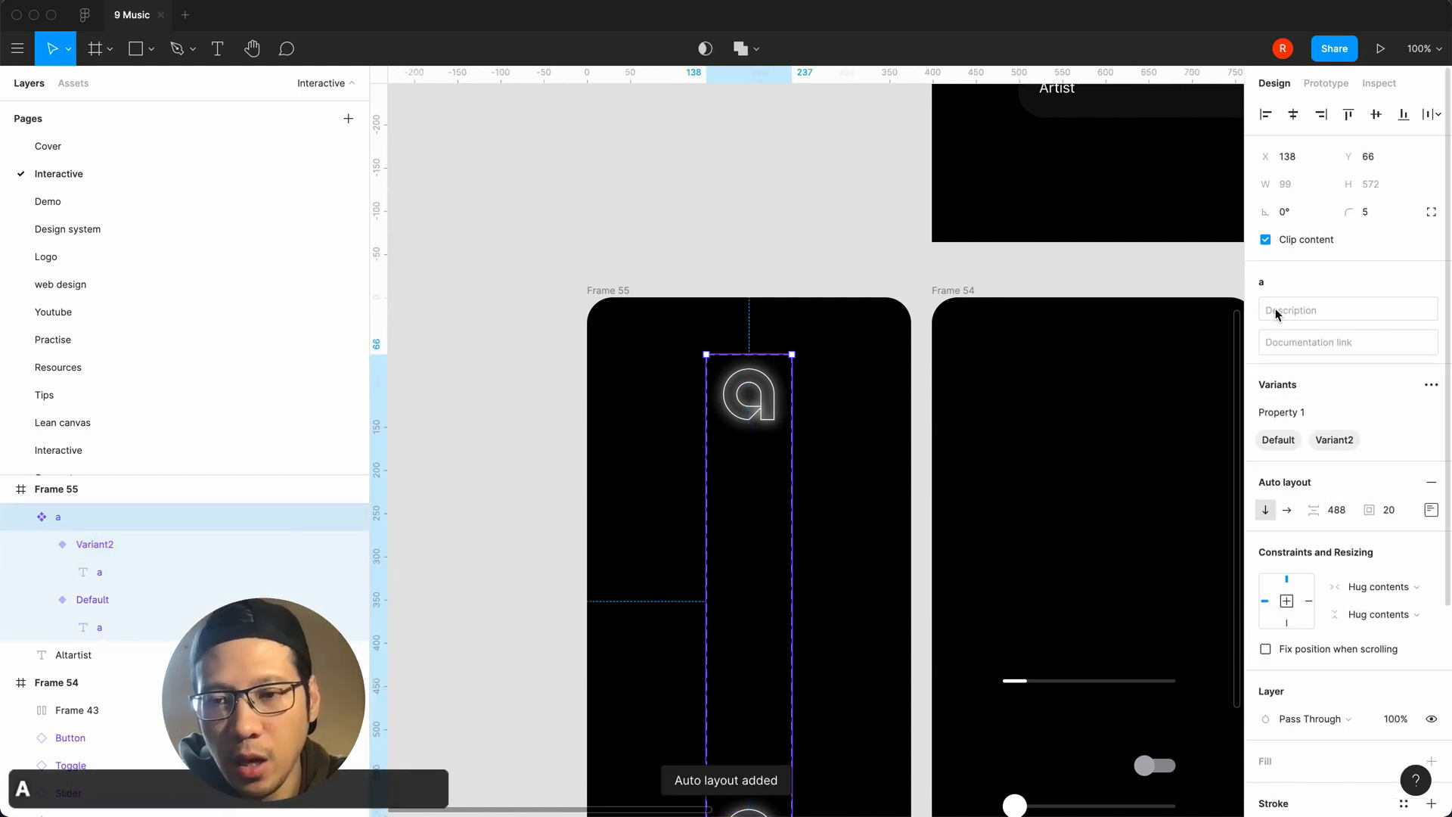
Try the Space between distribution on component set a and switch it back to Packed.
left_click(1430, 509)
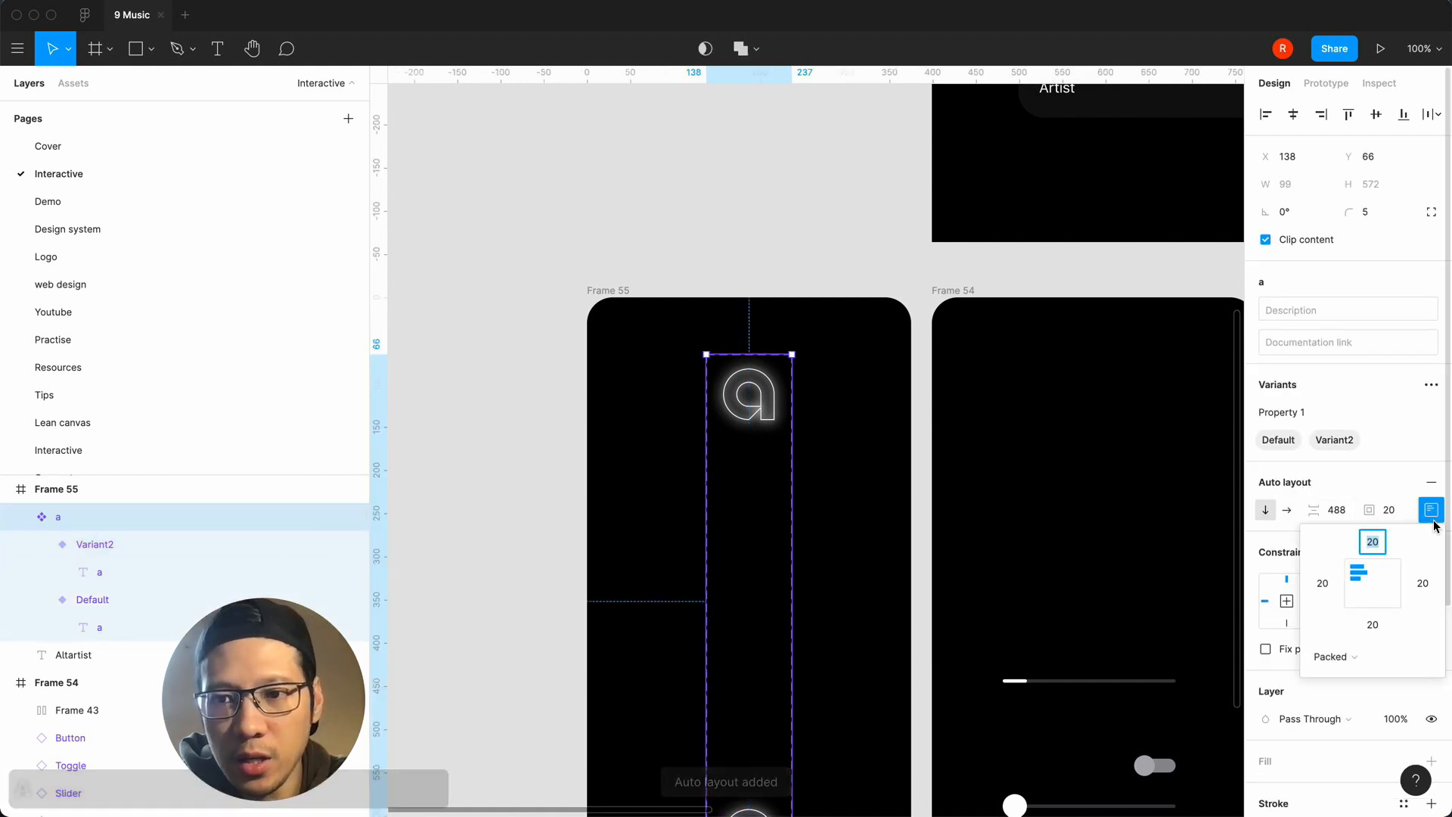
left_click(1327, 658)
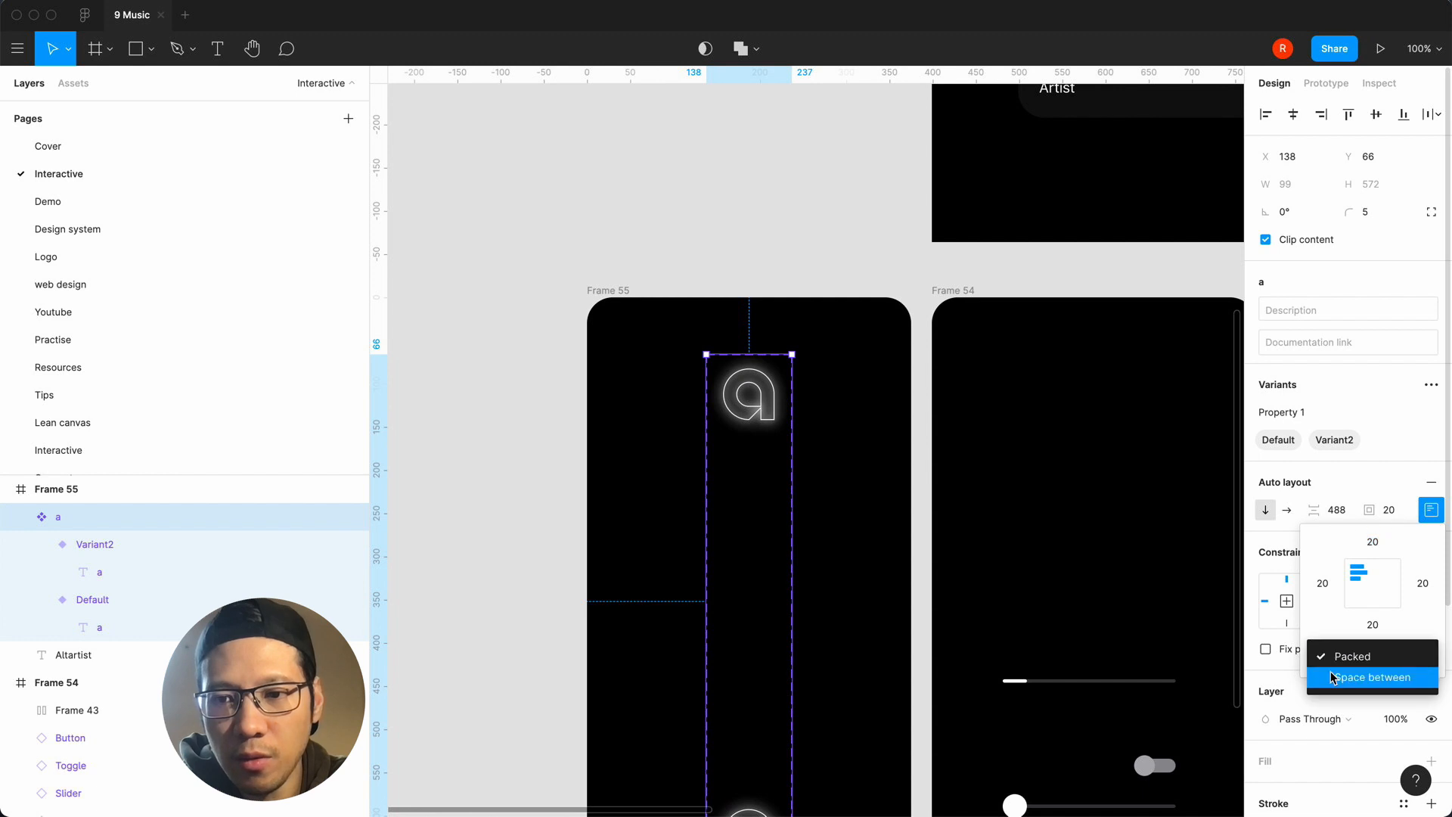
left_click(1331, 675)
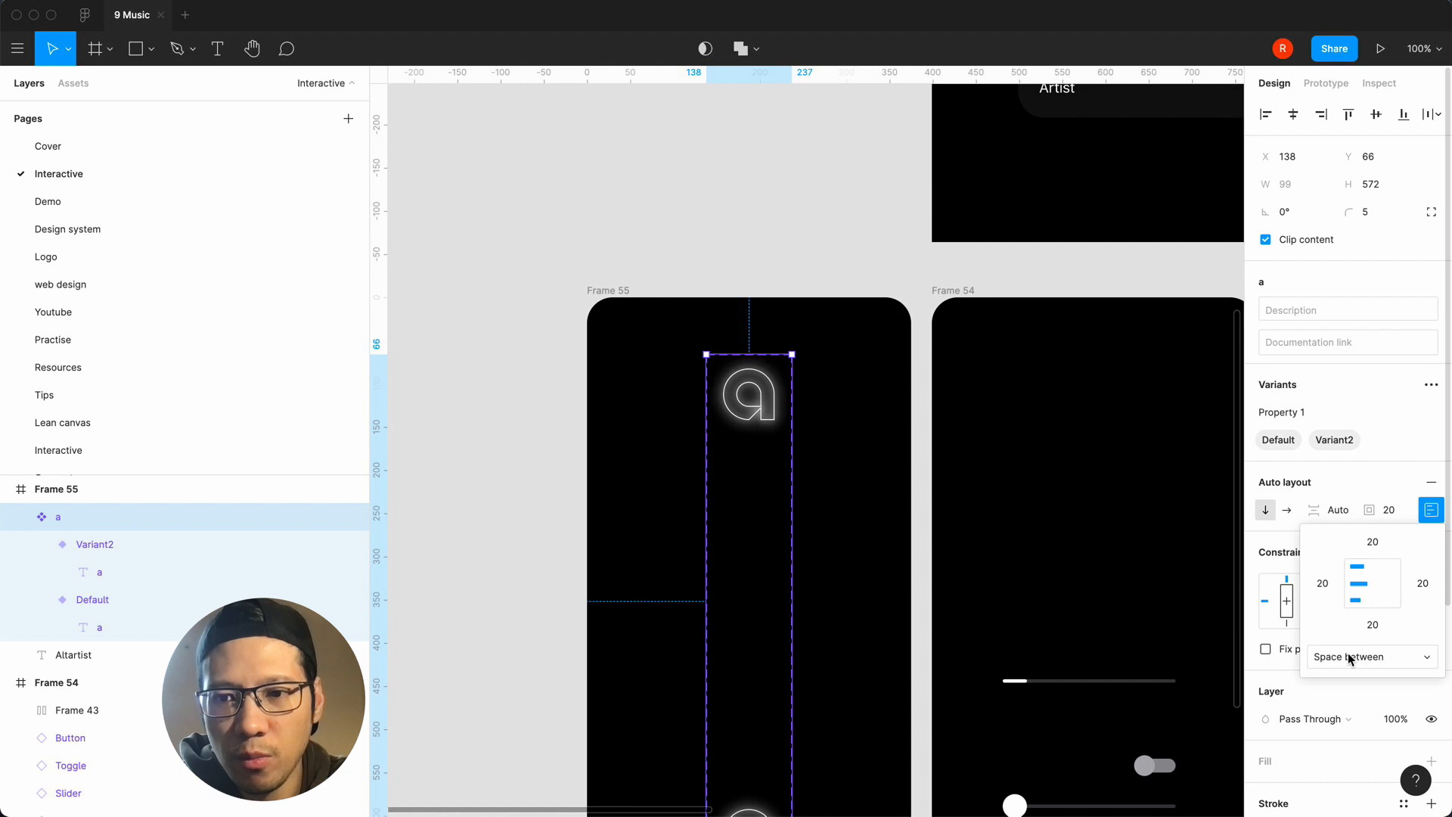
left_click(1351, 658)
left_click(1351, 642)
Try an auto layout spacing of 40, then 48, between the two variants of component set a.
left_click(1341, 513)
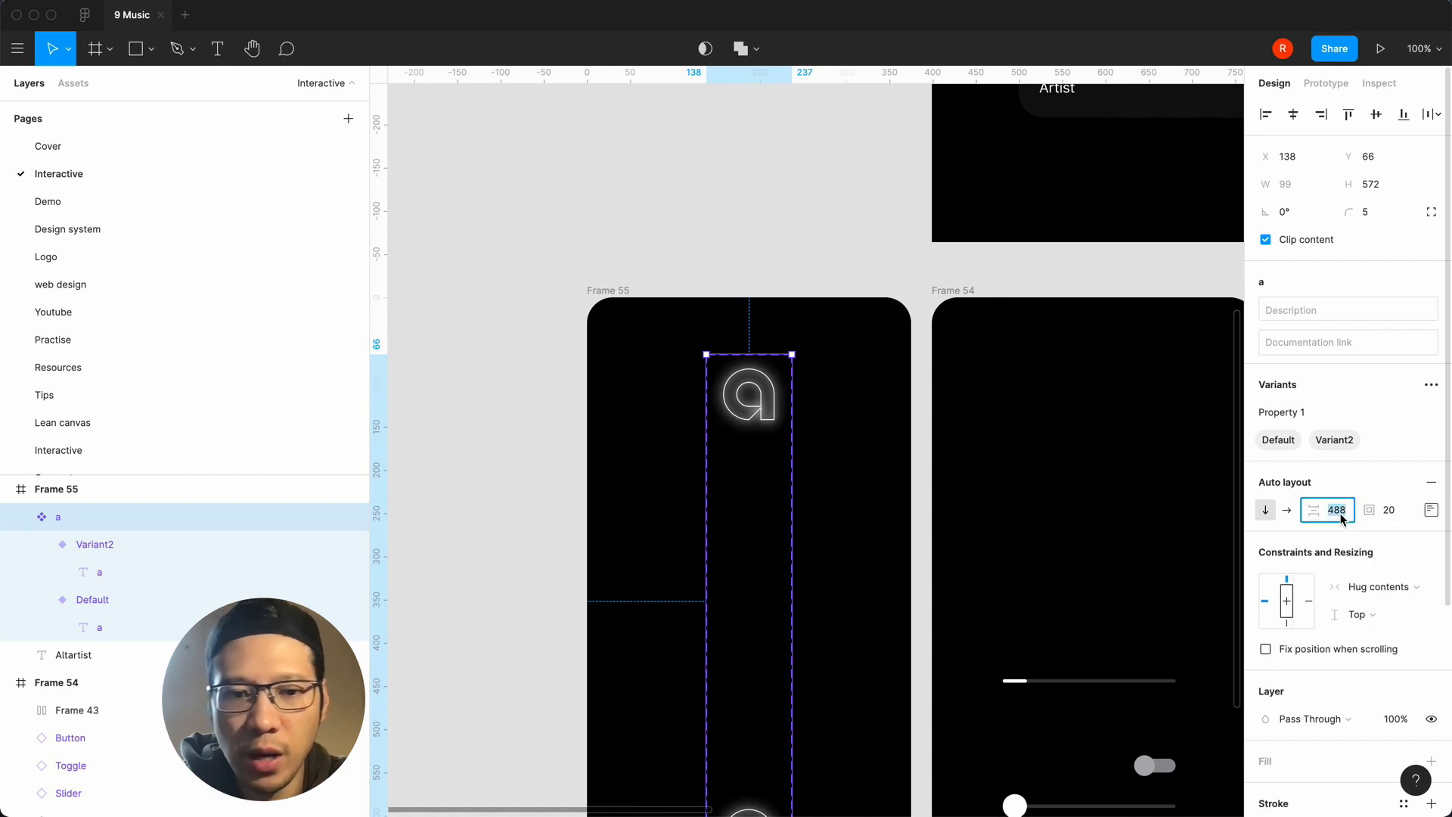
type("40")
key("Return")
left_click(1346, 508)
type("48")
key("Return")
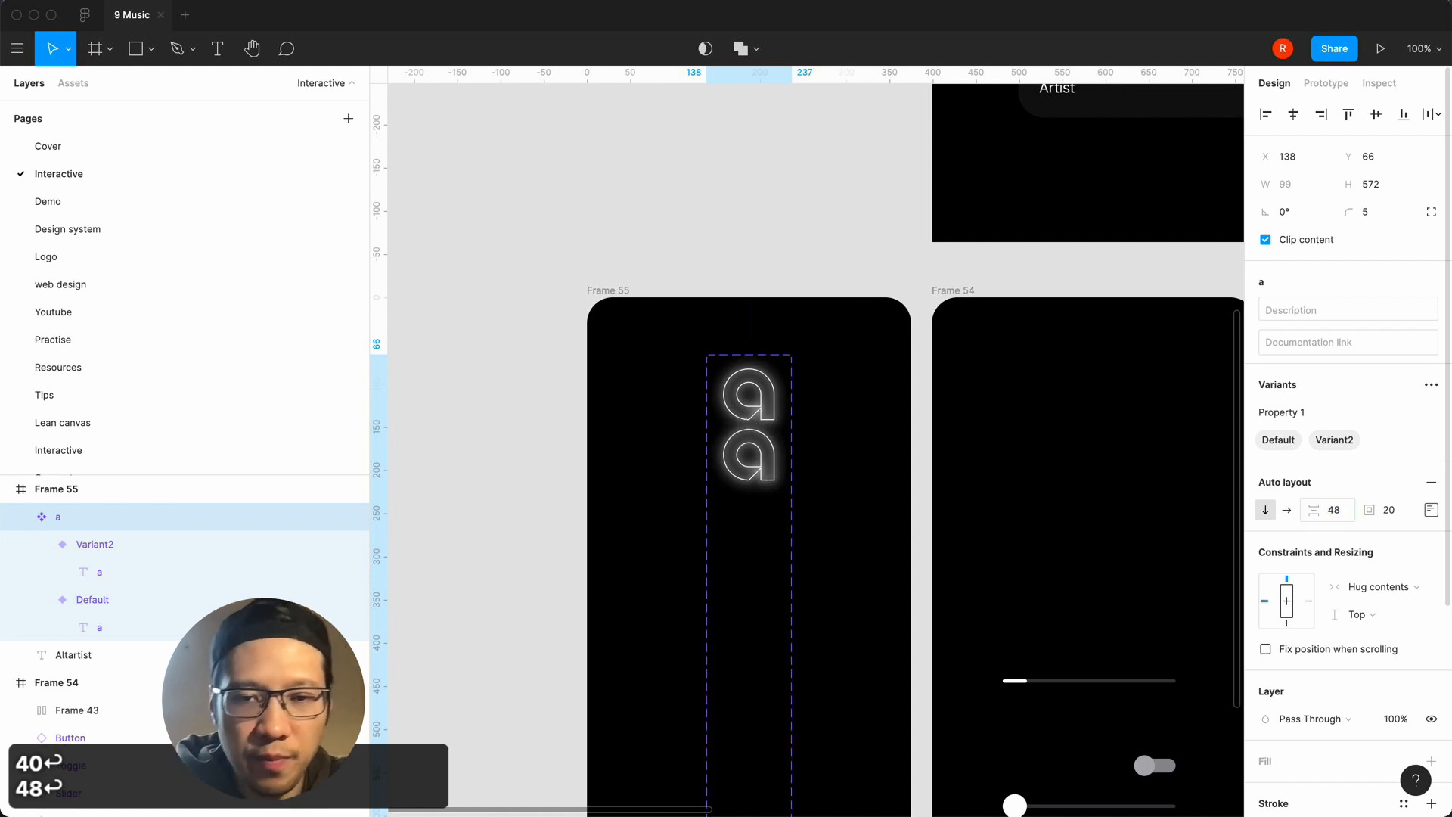
Resize the Variant2 and Default frames in component set a to fit their letters.
left_click(598, 470)
scroll(599, 469, "down", 2)
left_click(669, 386)
left_click(724, 403)
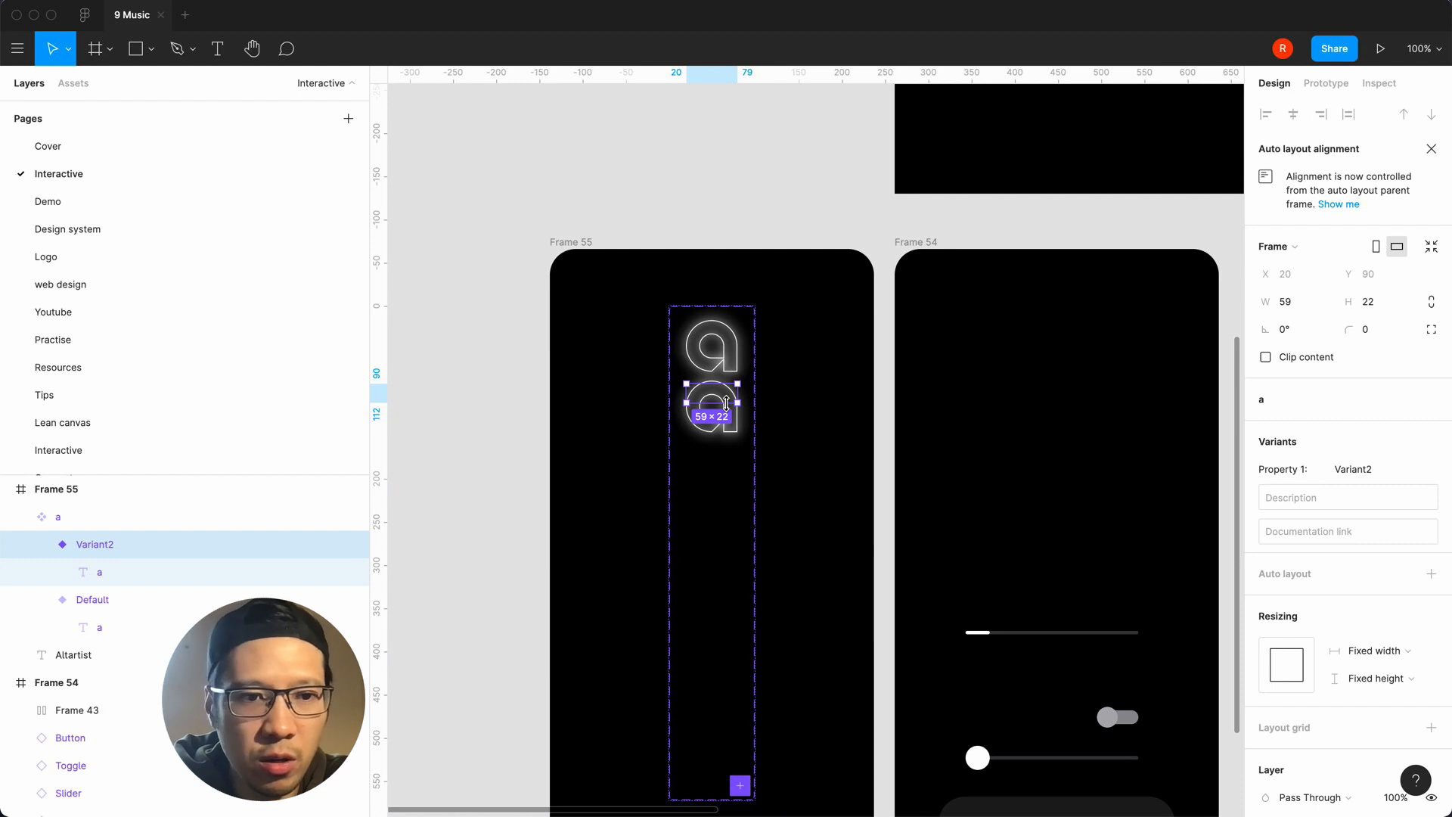
scroll(1362, 512, "down", 4)
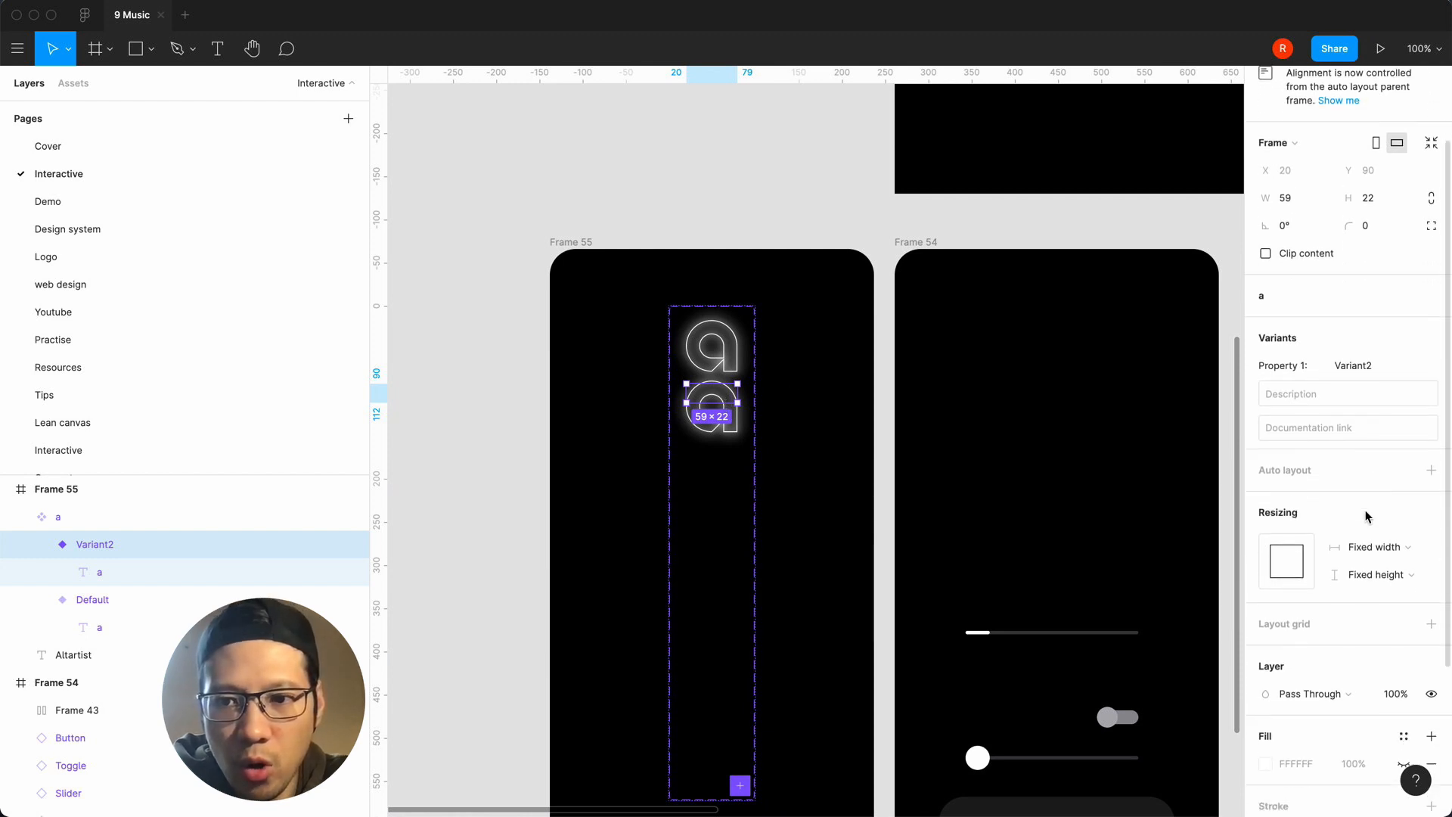
scroll(1358, 519, "up", 4)
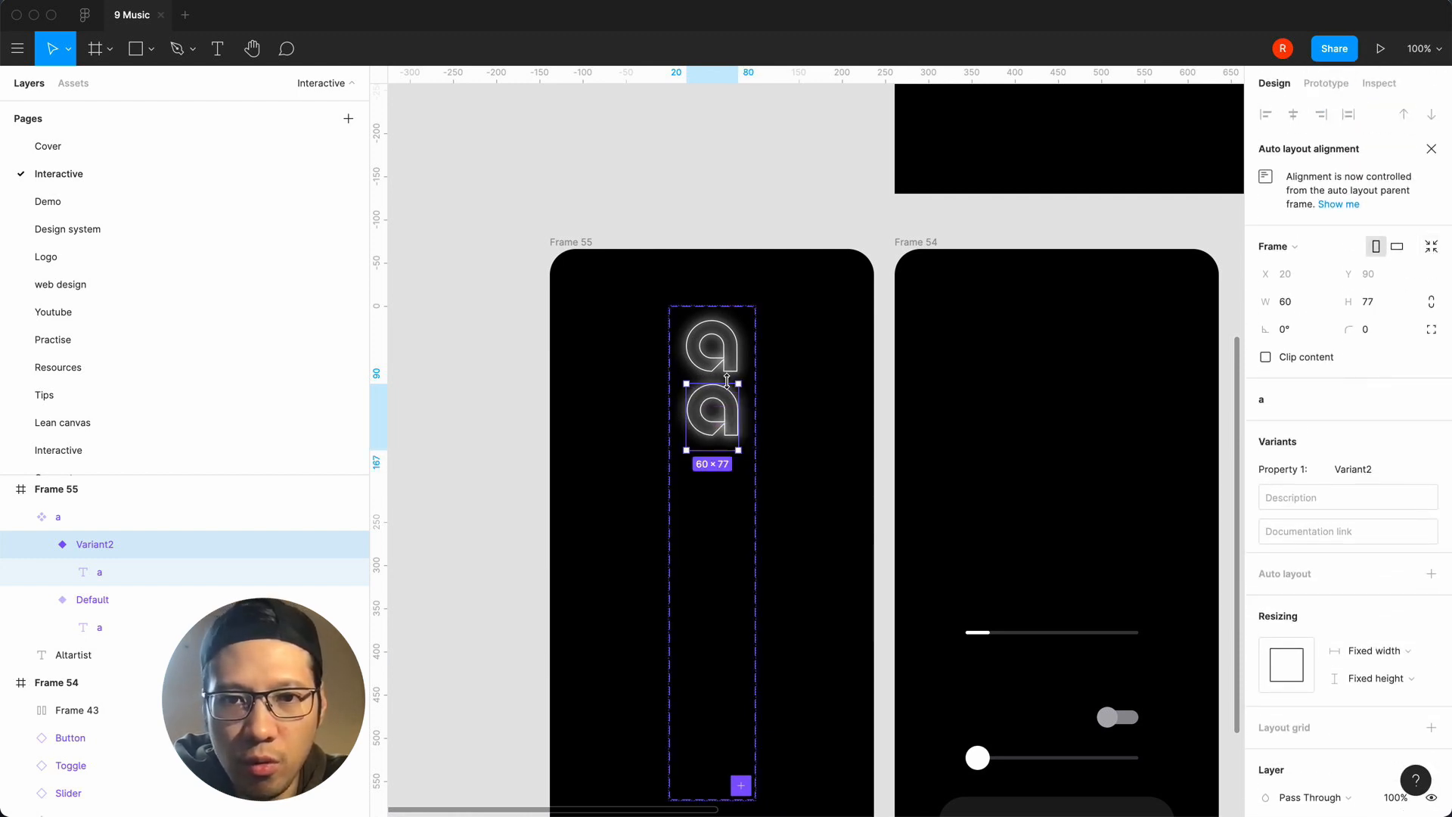
left_click(735, 354)
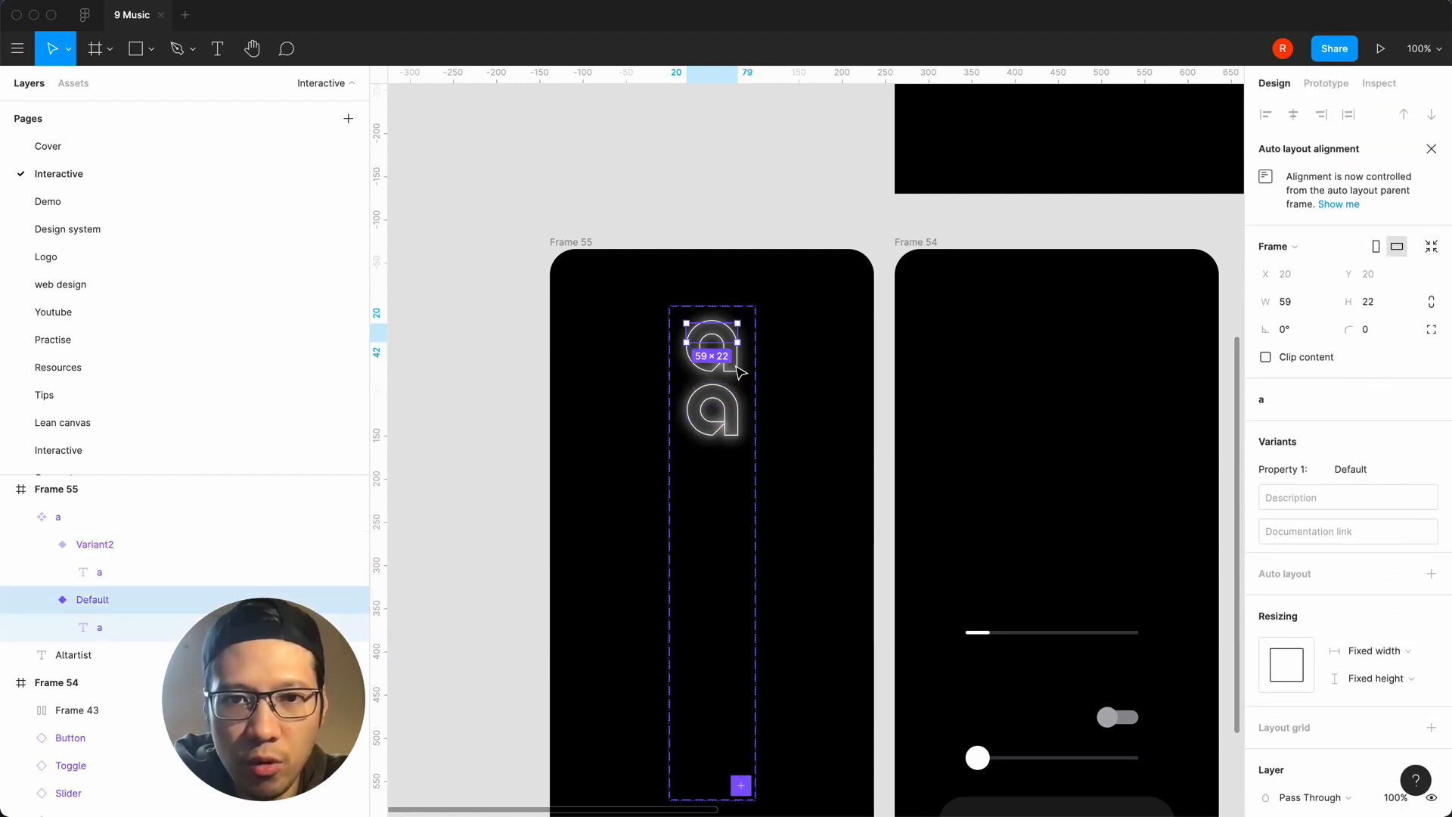
left_click(1432, 247)
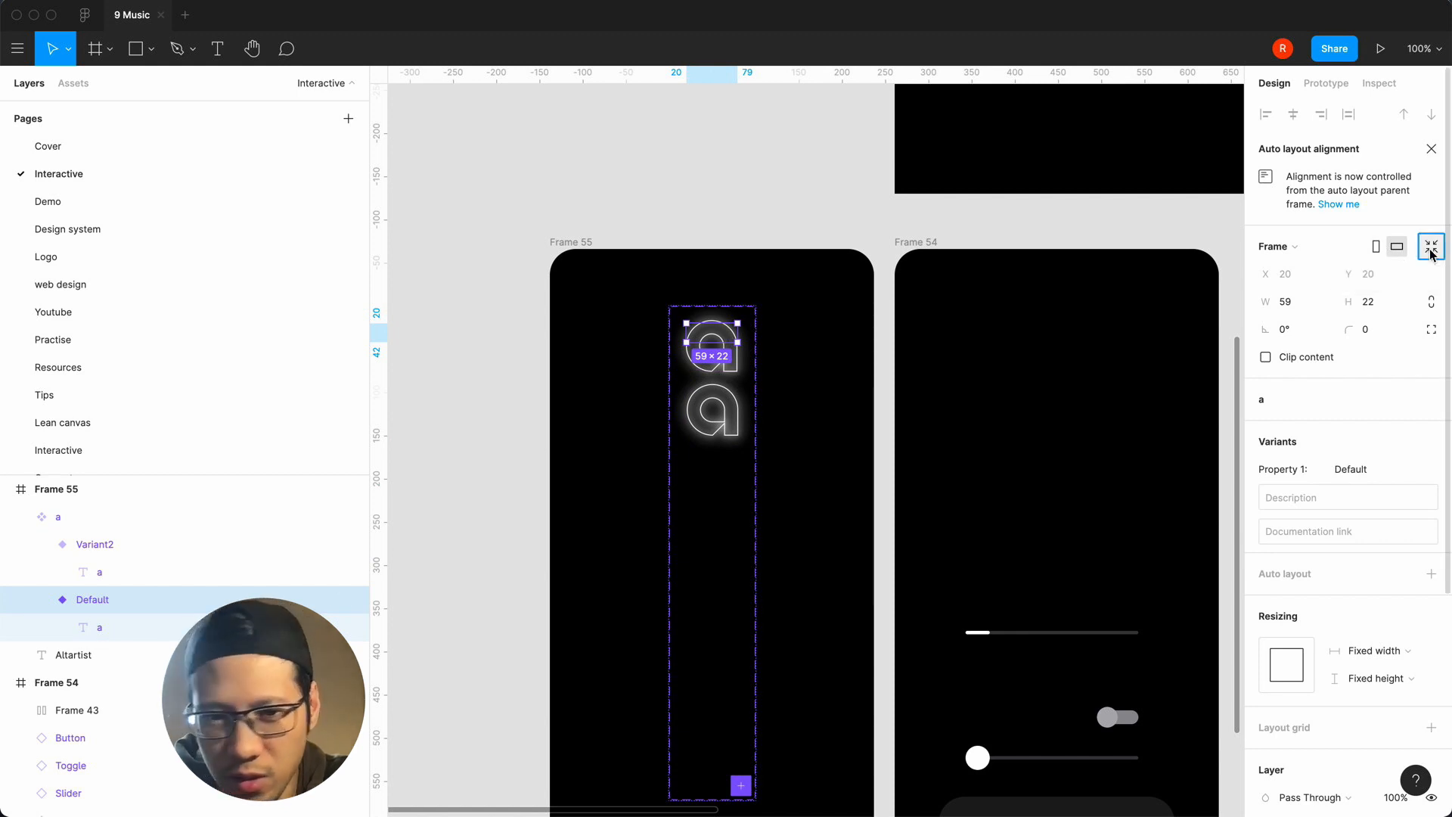
key("Tab")
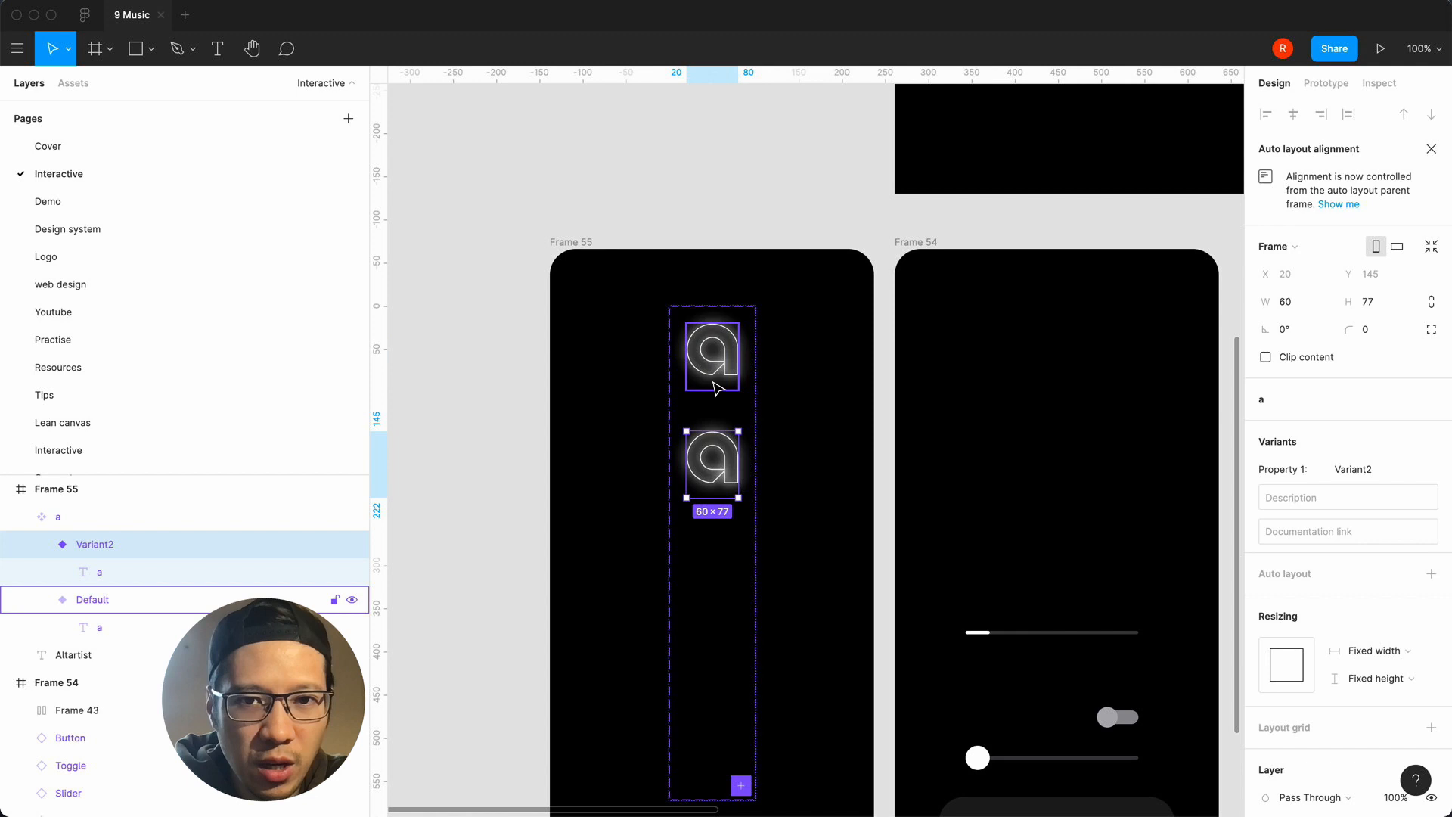
Reduce the auto layout spacing between the variants of component set a to 20 and finally to 8.
left_click(686, 316)
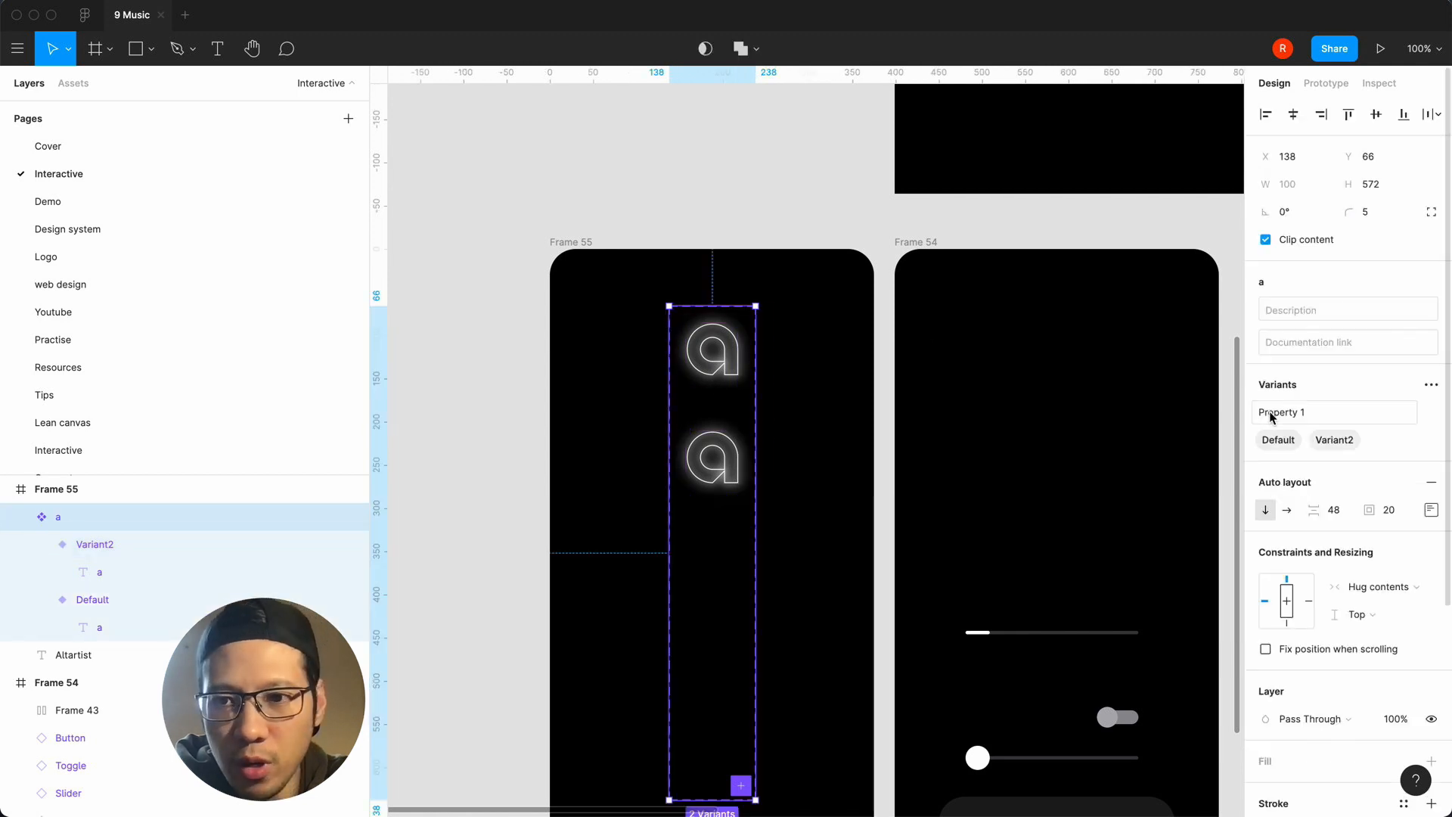
left_click(1335, 511)
type("20")
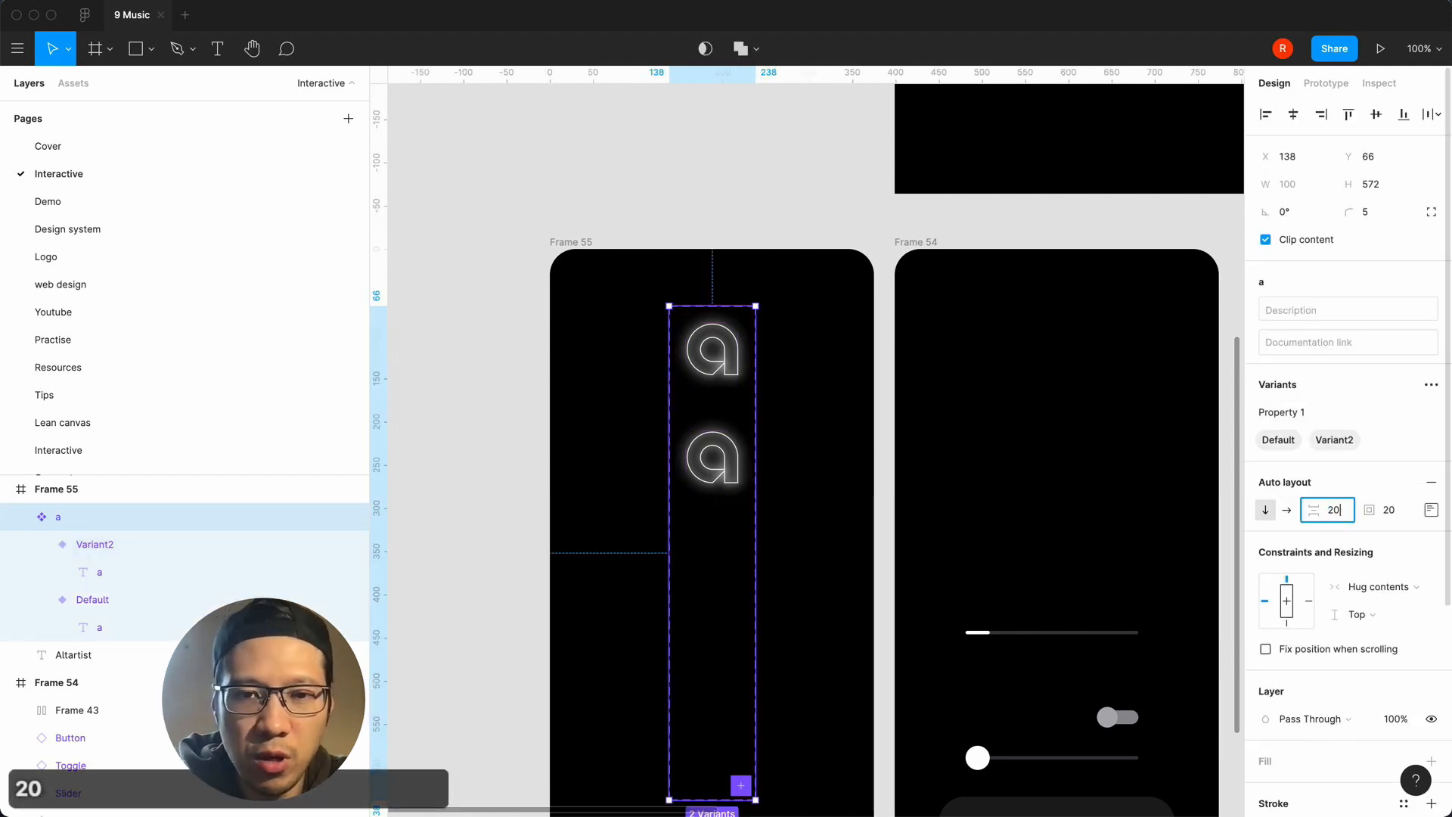
key("Return")
left_click(1335, 511)
type("8")
key("Return")
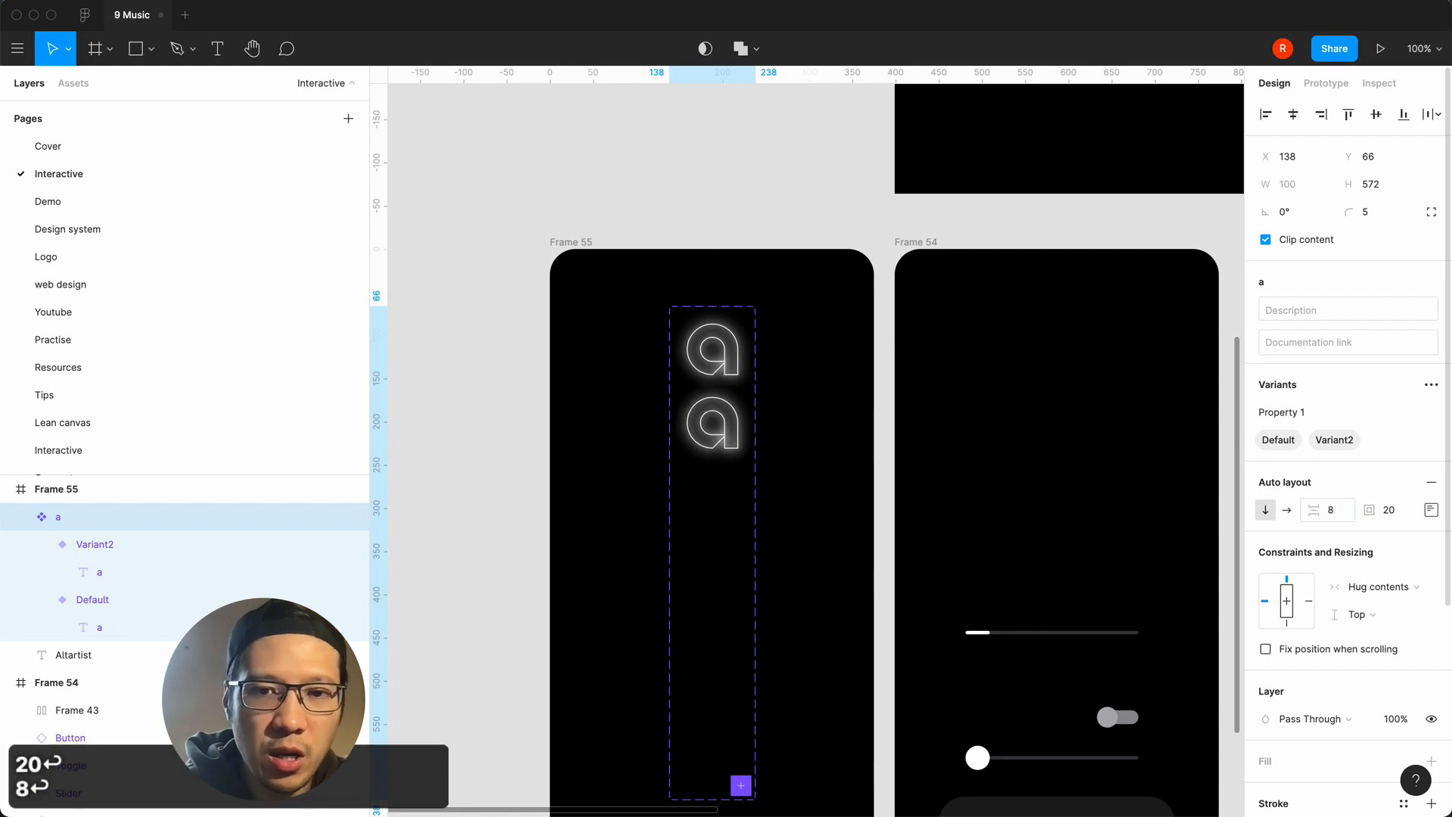
left_click(618, 394)
Examine Variant2's design properties and the effect styles available for its letter a.
left_click(714, 426)
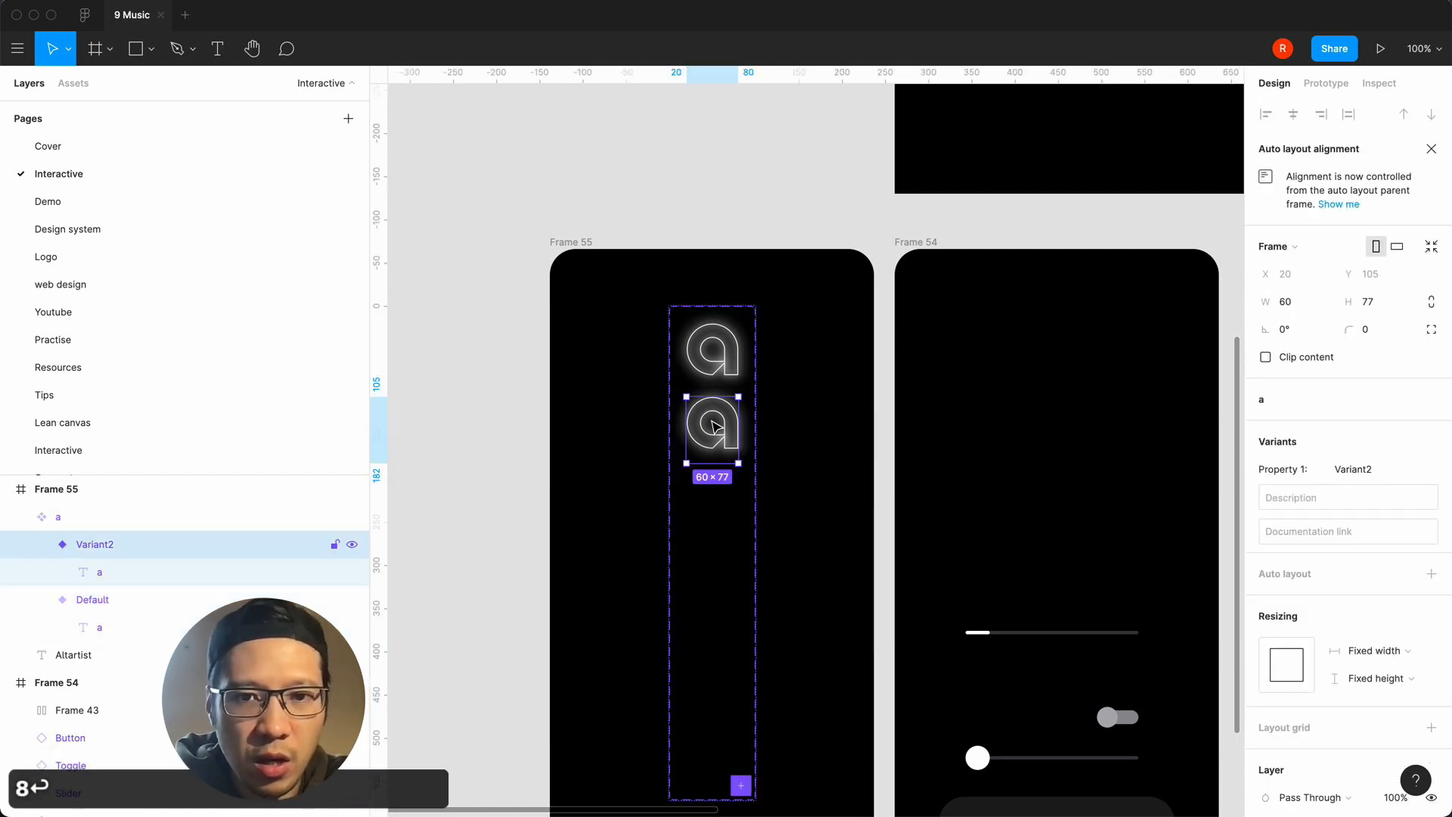
scroll(1318, 596, "down", 5)
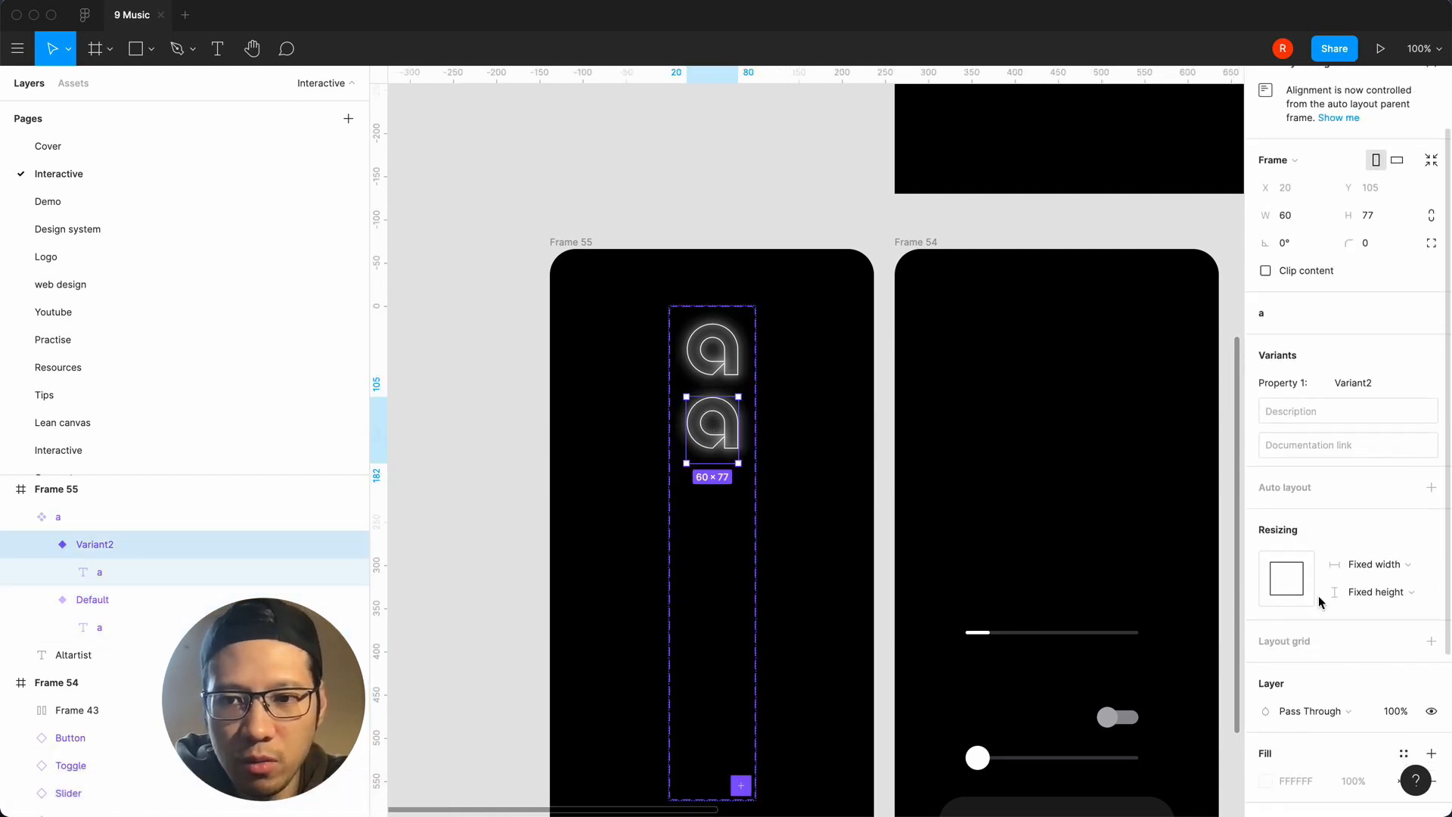
scroll(1318, 596, "down", 3)
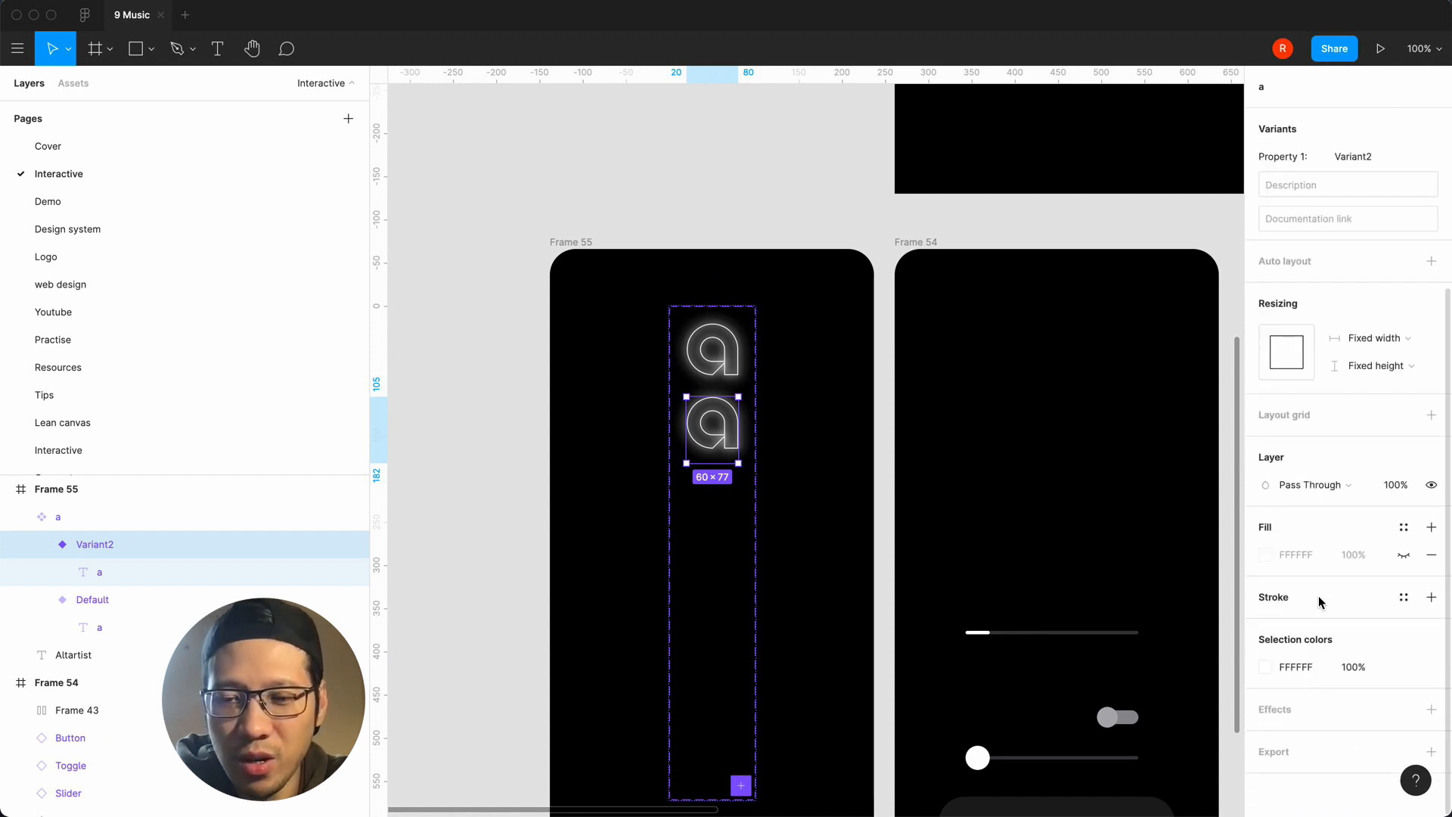
scroll(779, 547, "down", 2)
scroll(780, 548, "right", 2)
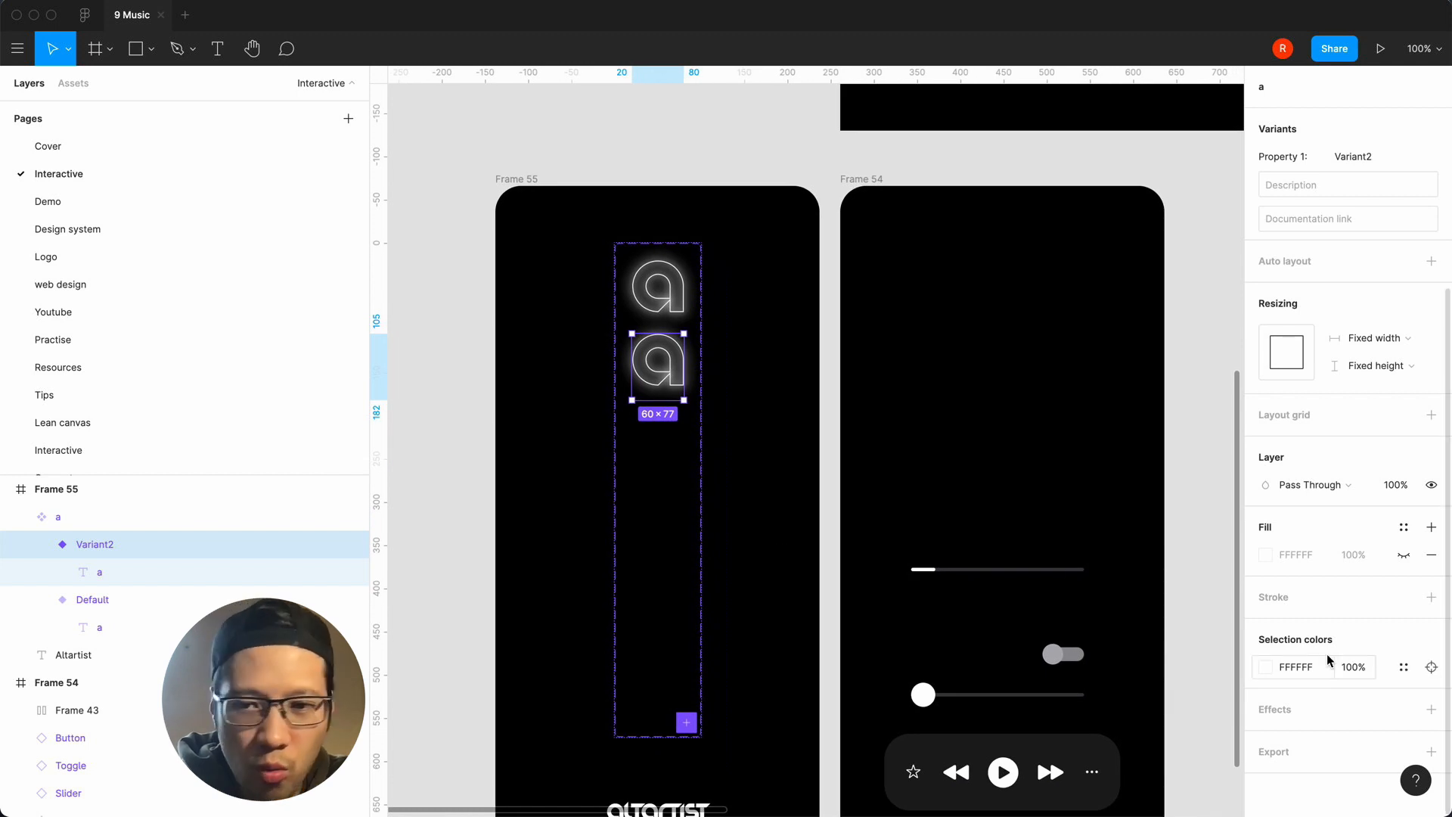
left_click(142, 575)
scroll(1333, 683, "down", 2)
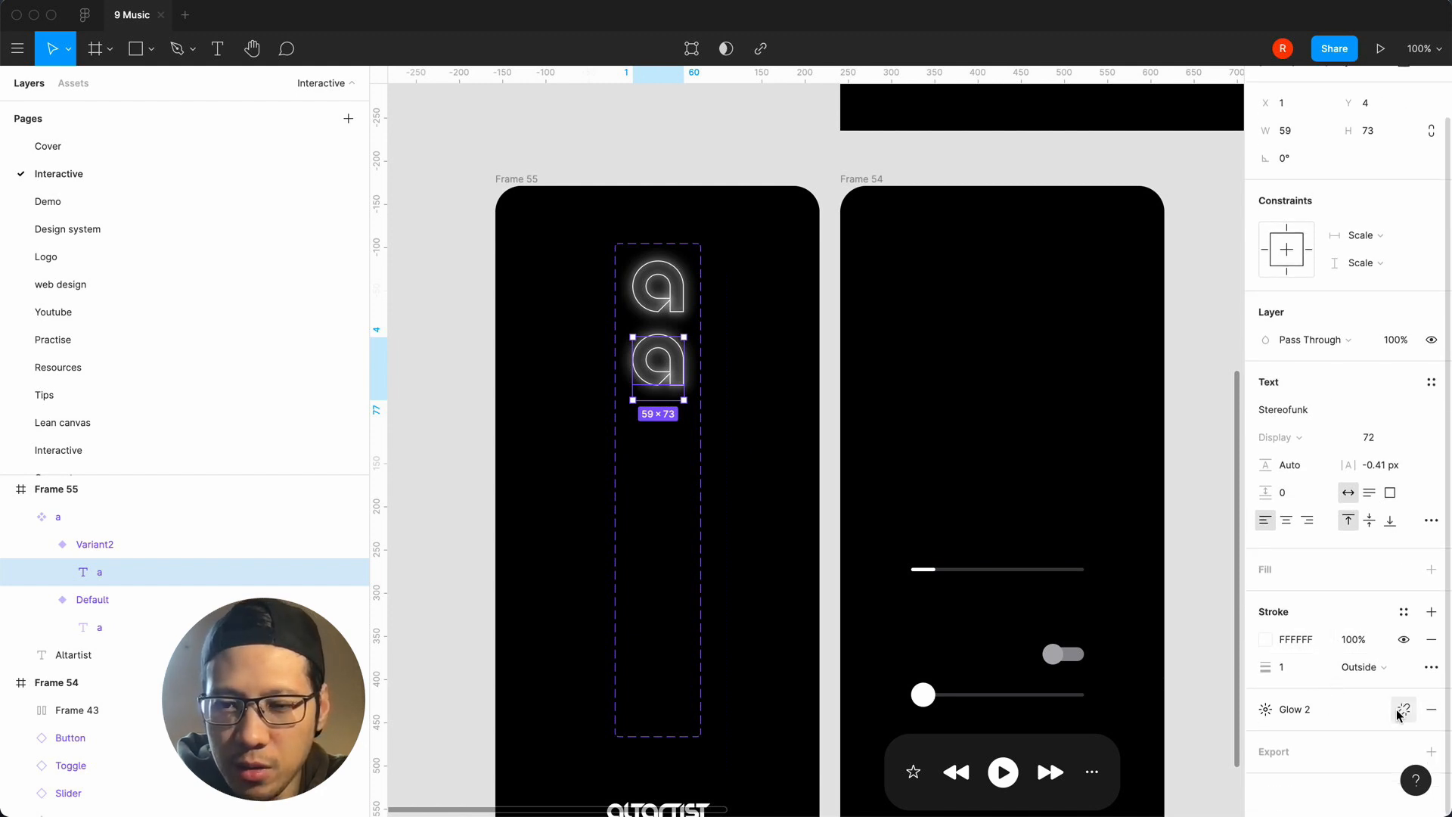
left_click(1268, 711)
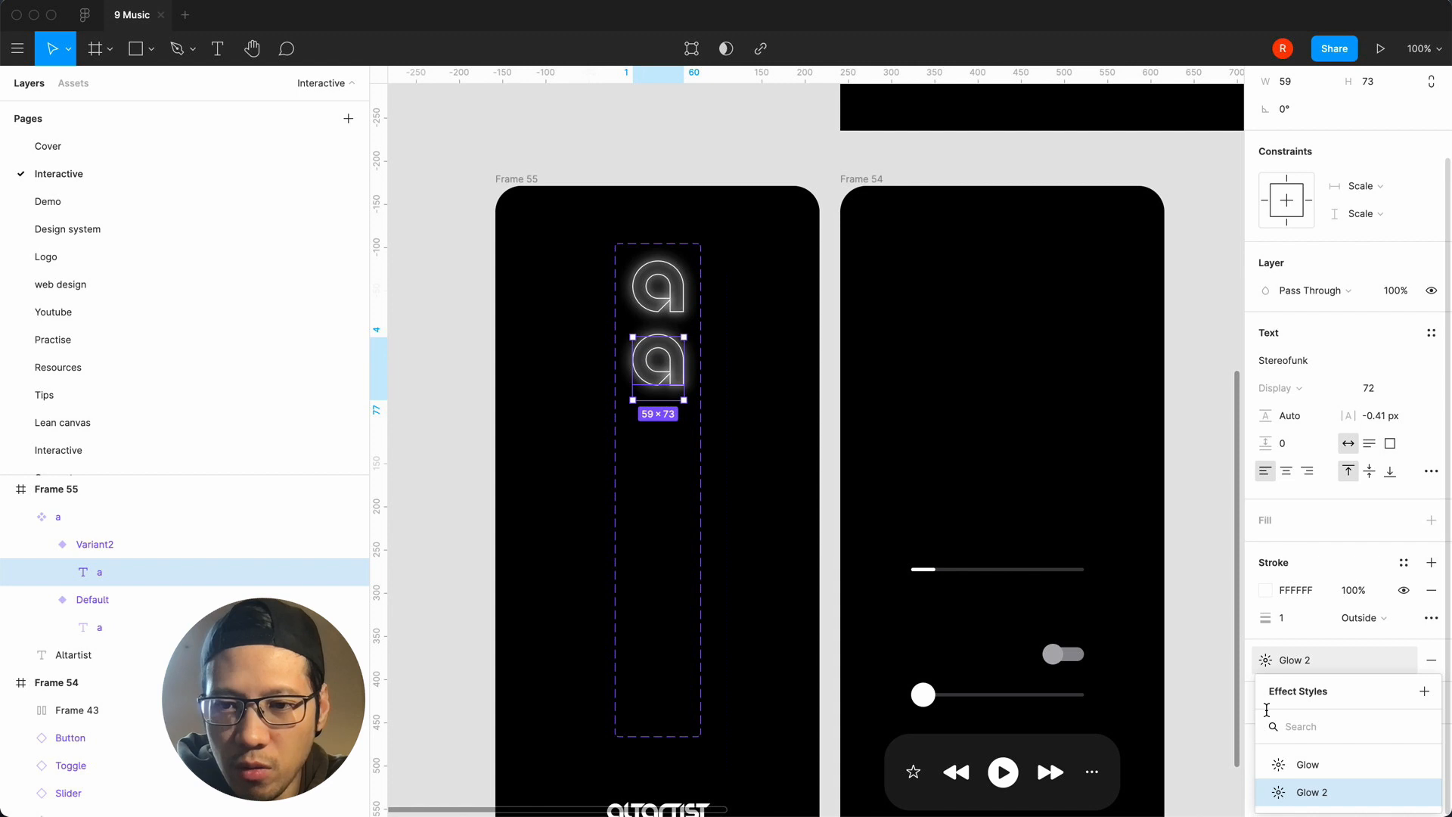
left_click(1224, 595)
Detach the Glow 2 effect style from the letter a in Variant2.
left_click(669, 378)
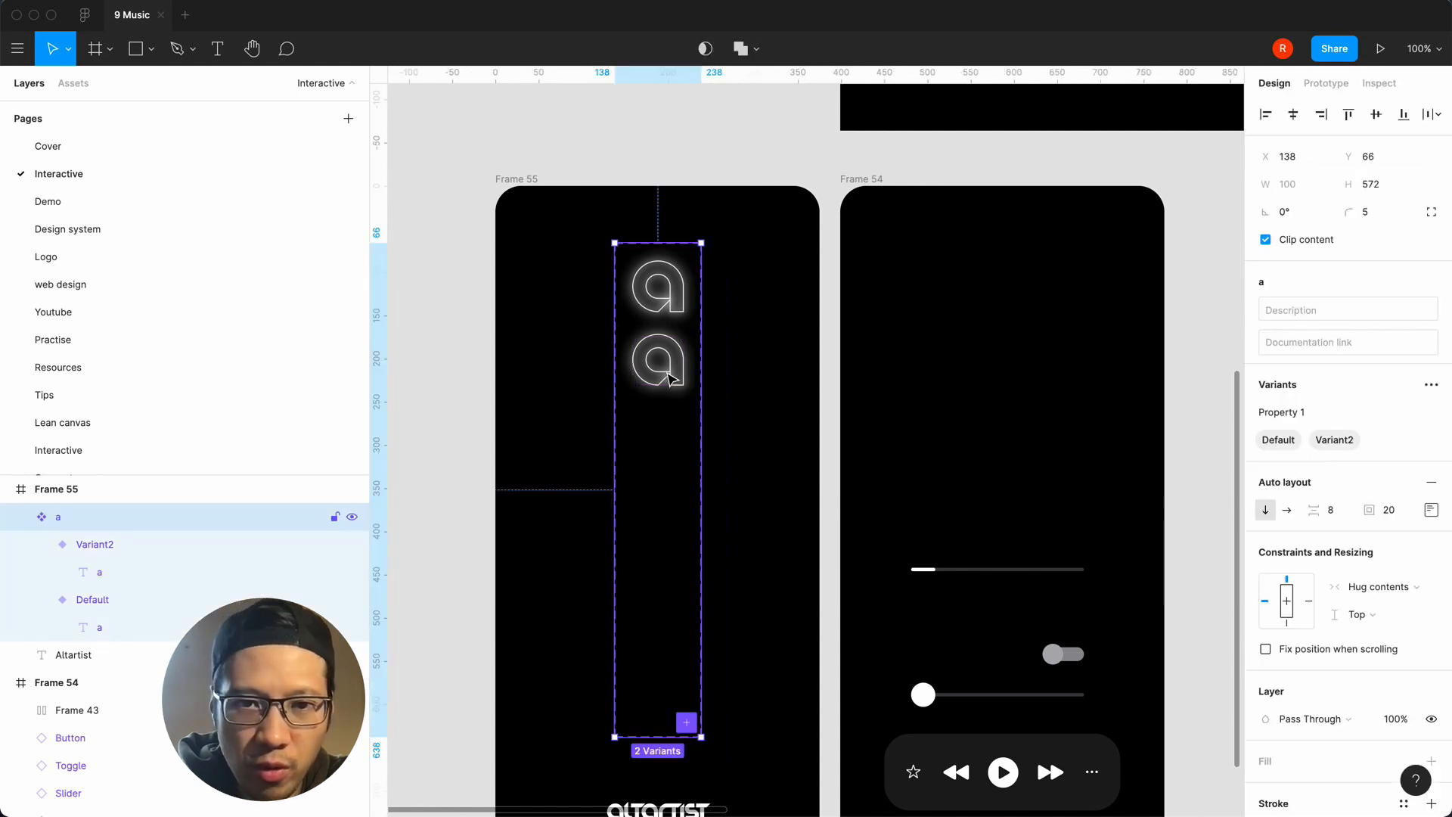
left_click(669, 379, "super")
scroll(1346, 605, "down", 1)
left_click(1404, 711)
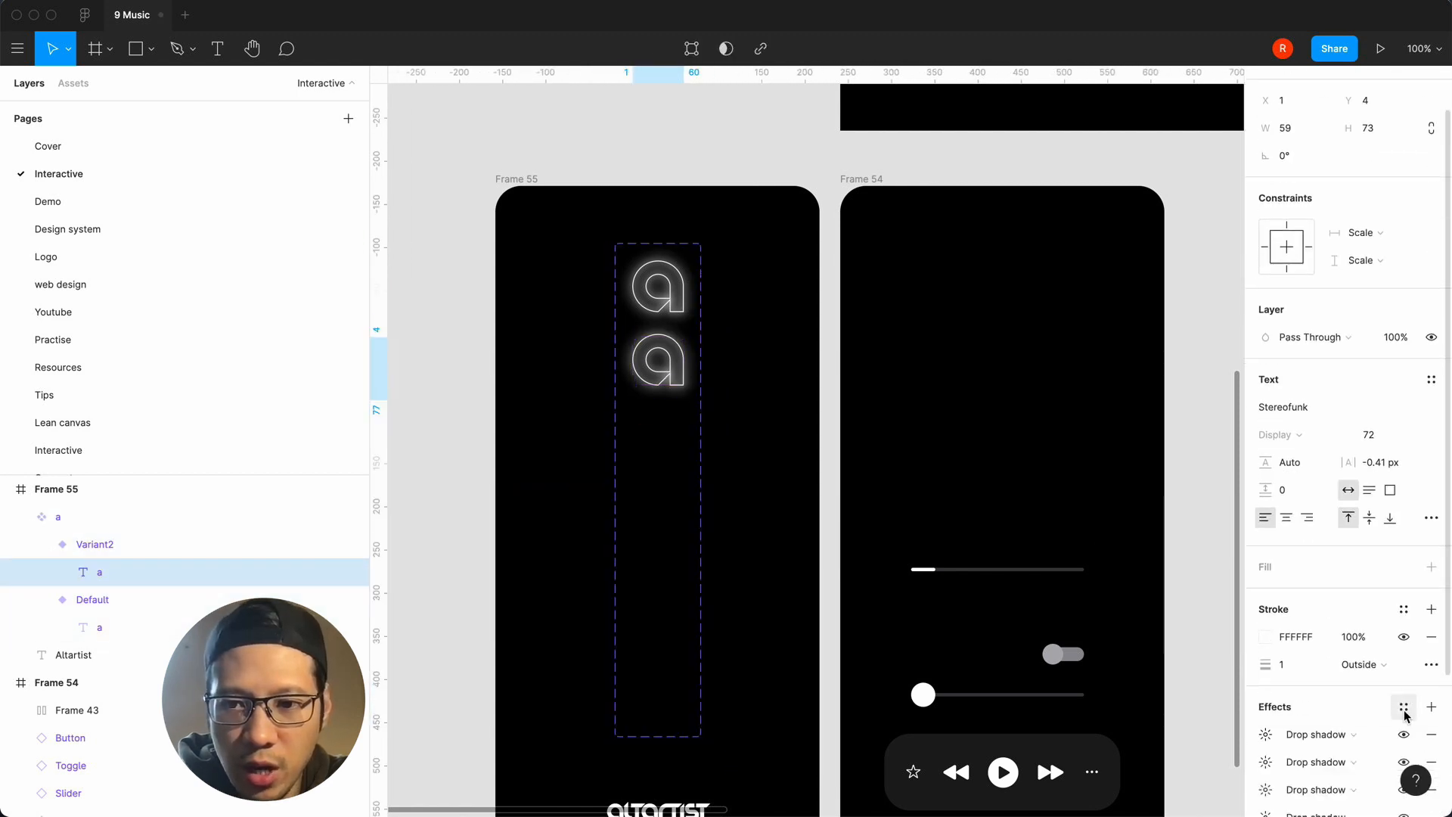
Set the first drop shadow of Variant2's letter a to SystemPink / Dark and copy its hex code FF2D55.
left_click(1265, 735)
left_click_drag(1150, 687, 1125, 571)
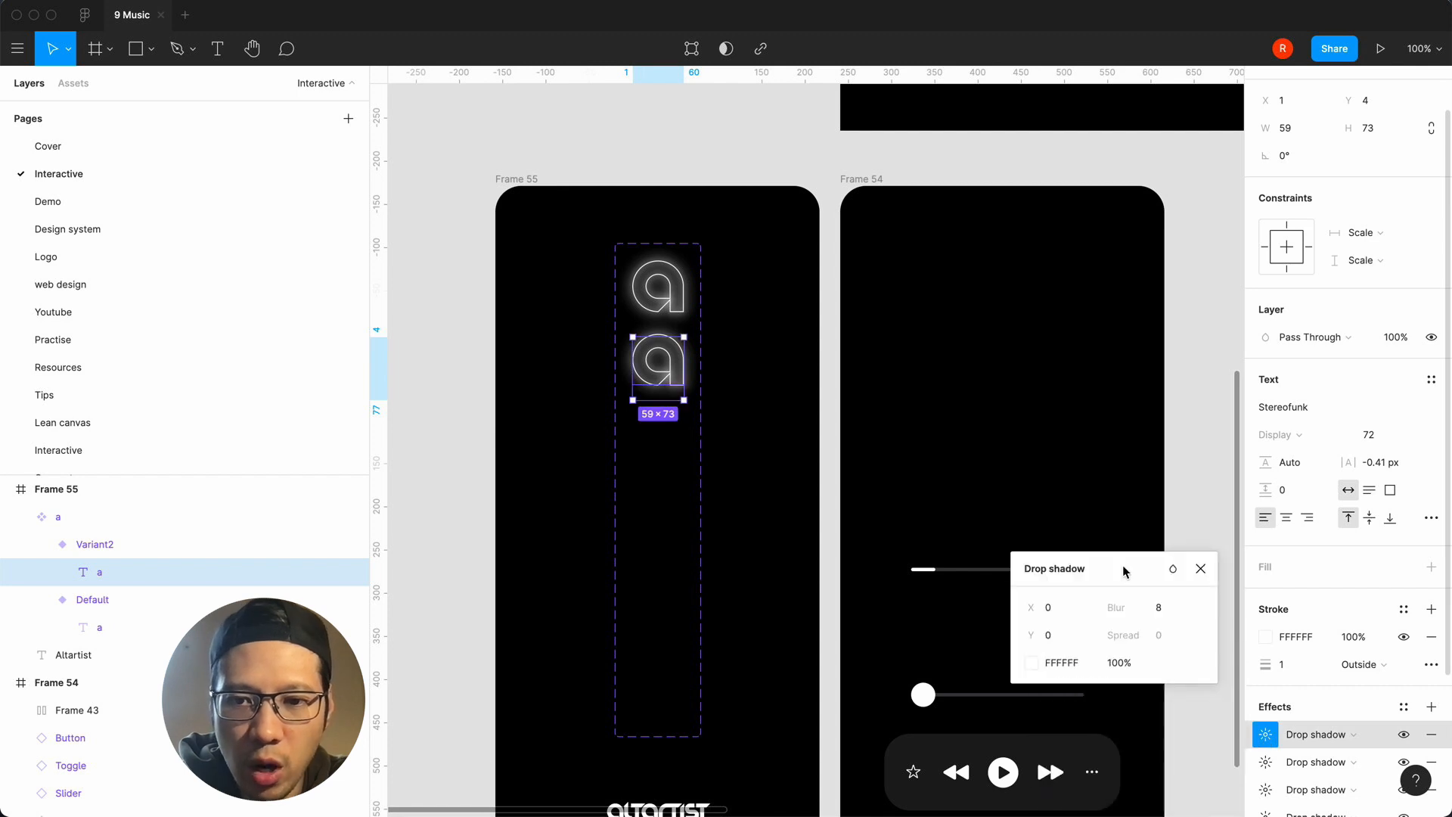
left_click(1029, 664)
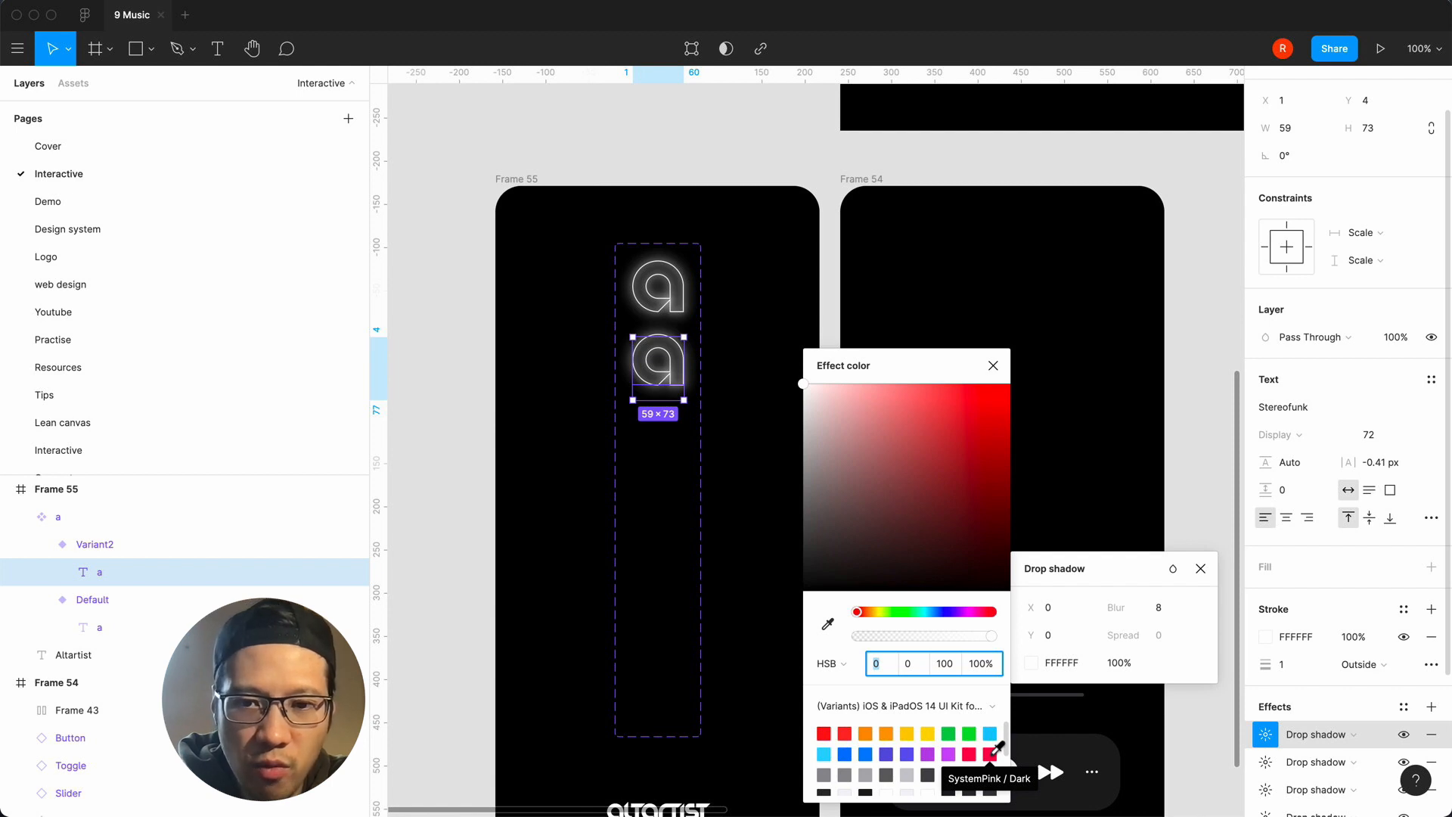
left_click(991, 754)
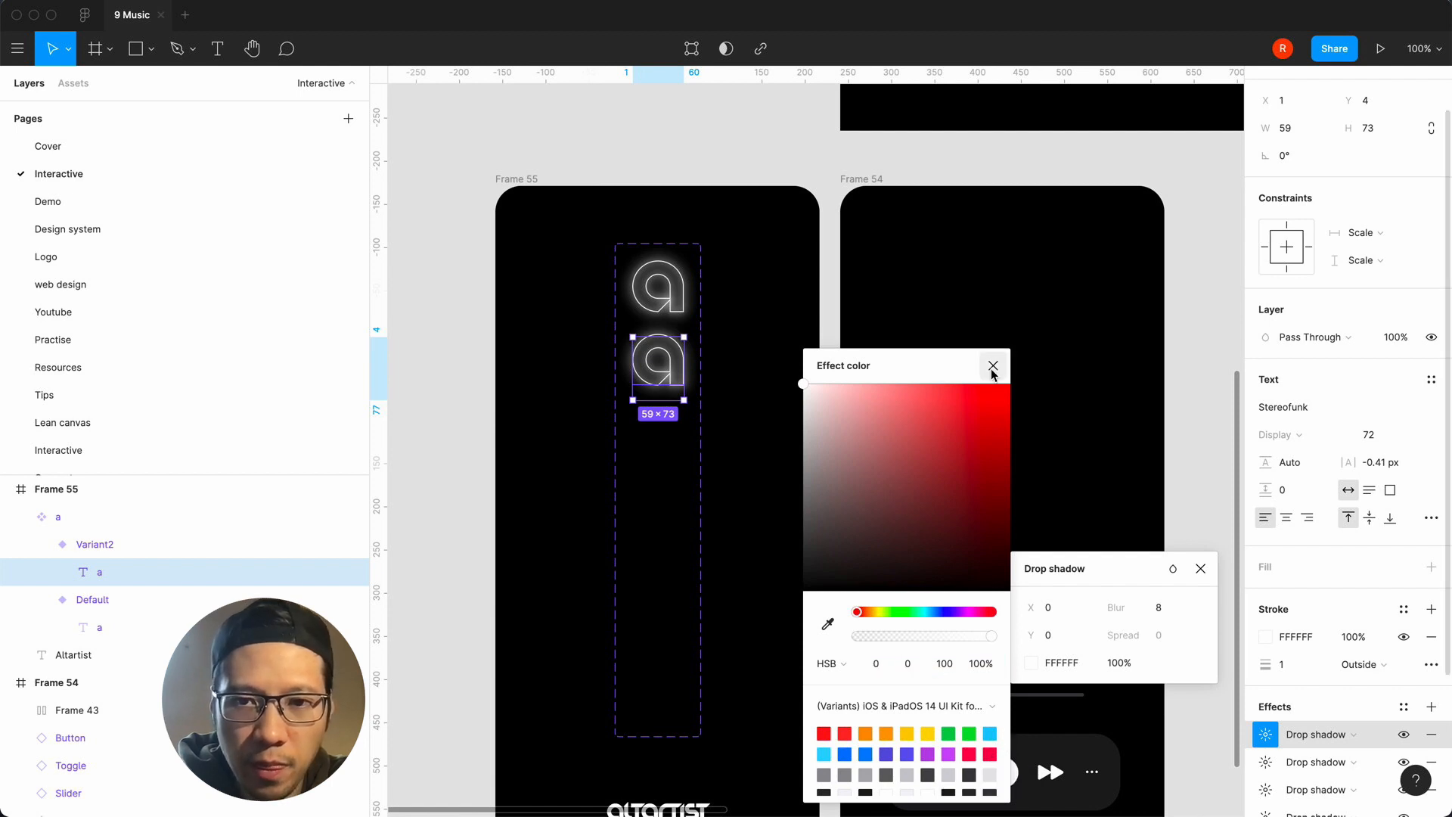
left_click(993, 365)
left_click(1073, 670)
key("cmd+c")
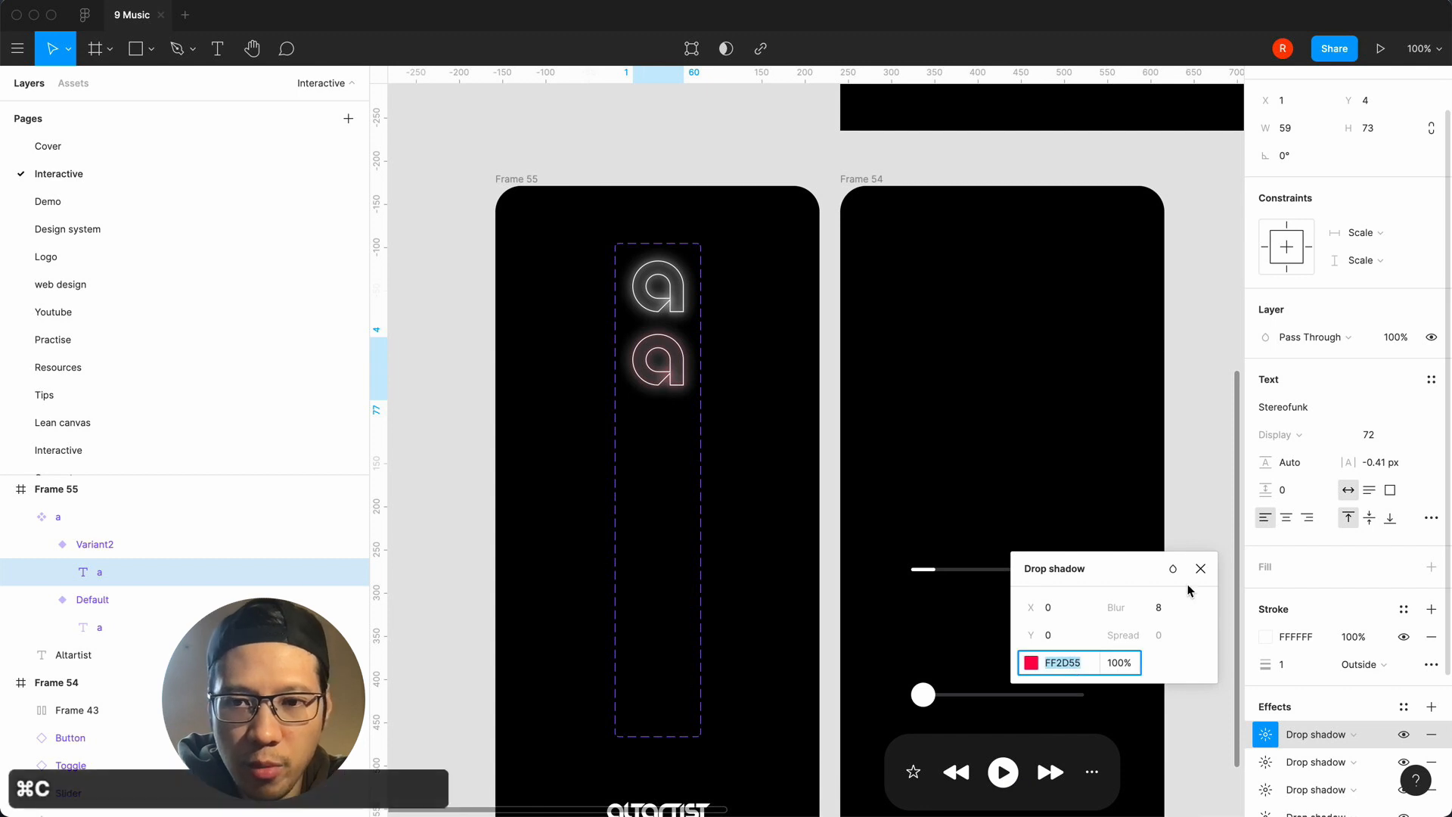
Set the second and third drop shadows of Variant2's letter a to the copied colour FF2D55.
left_click(1200, 568)
left_click(1266, 760)
left_click(1086, 784)
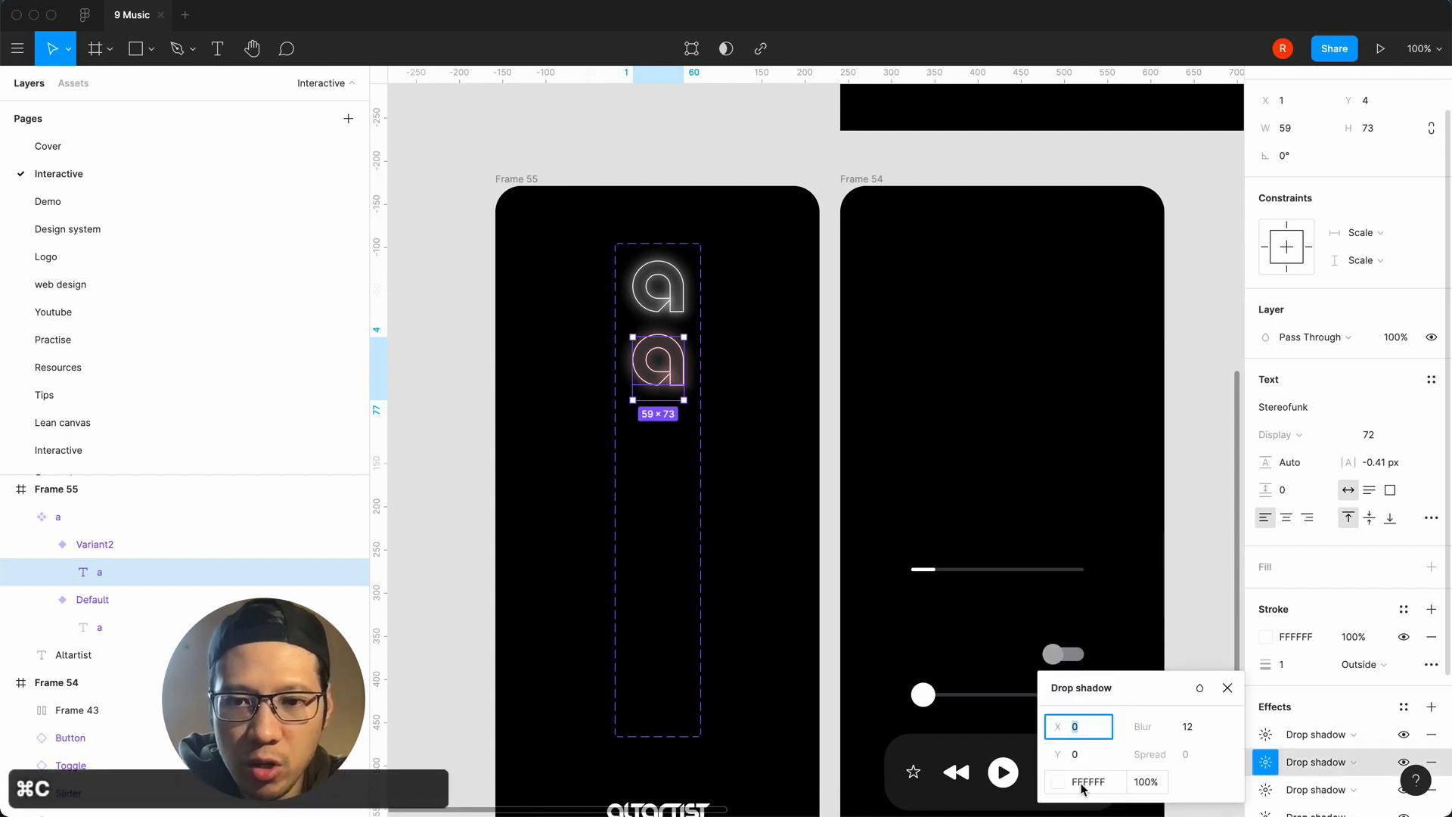
key("cmd+v")
key("Return")
left_click(1227, 688)
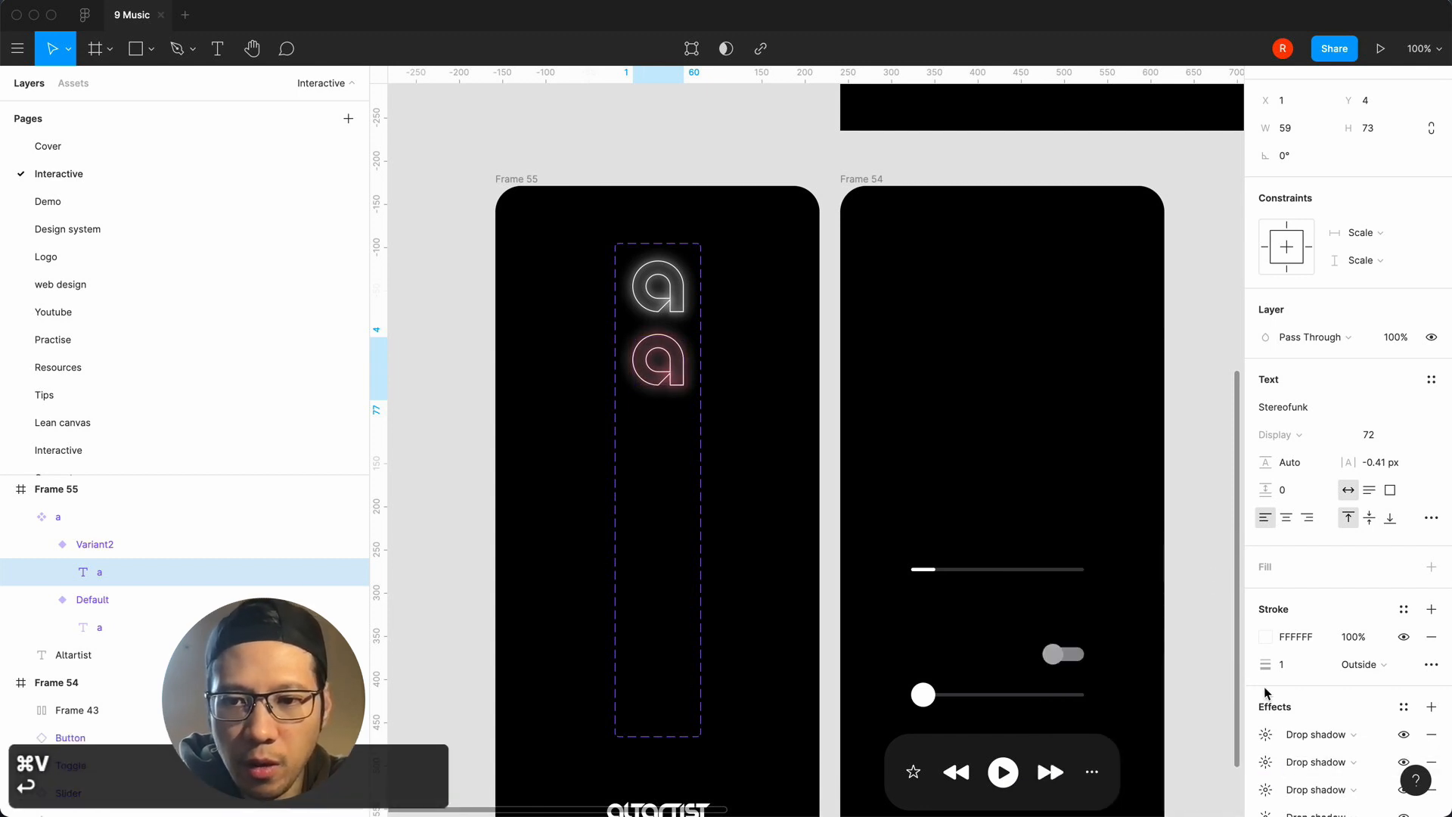
scroll(1270, 688, "down", 3)
left_click(1266, 684)
left_click(1089, 781)
key("cmd+v")
key("Return")
left_click(1227, 688)
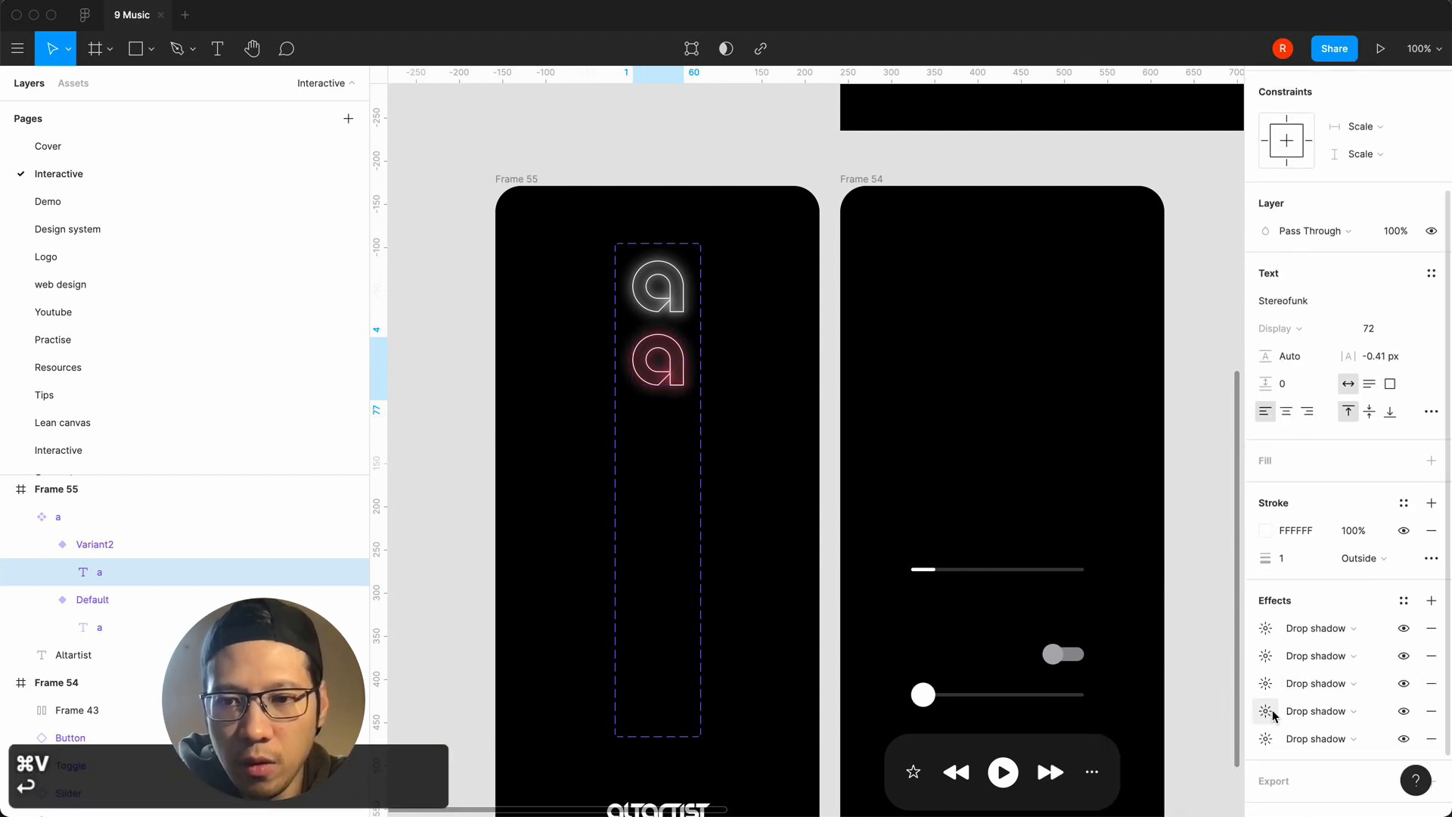
Apply colour FF2D55 to the fourth and fifth drop shadows of Variant2's letter a.
left_click(1267, 711)
left_click(1089, 781)
key("super+v")
key("Return")
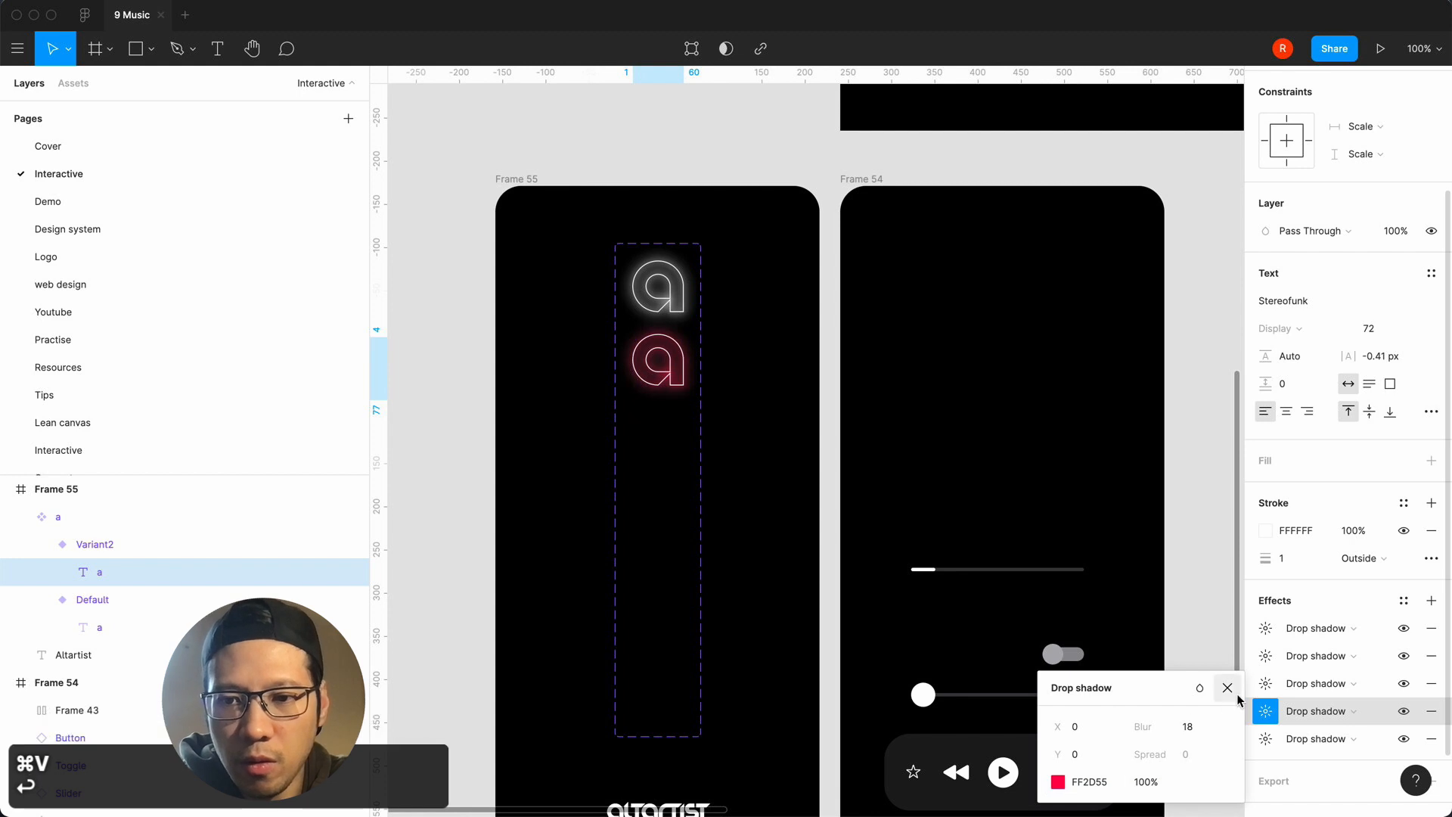
left_click(1227, 688)
left_click(1266, 739)
left_click(1087, 782)
key("super+v")
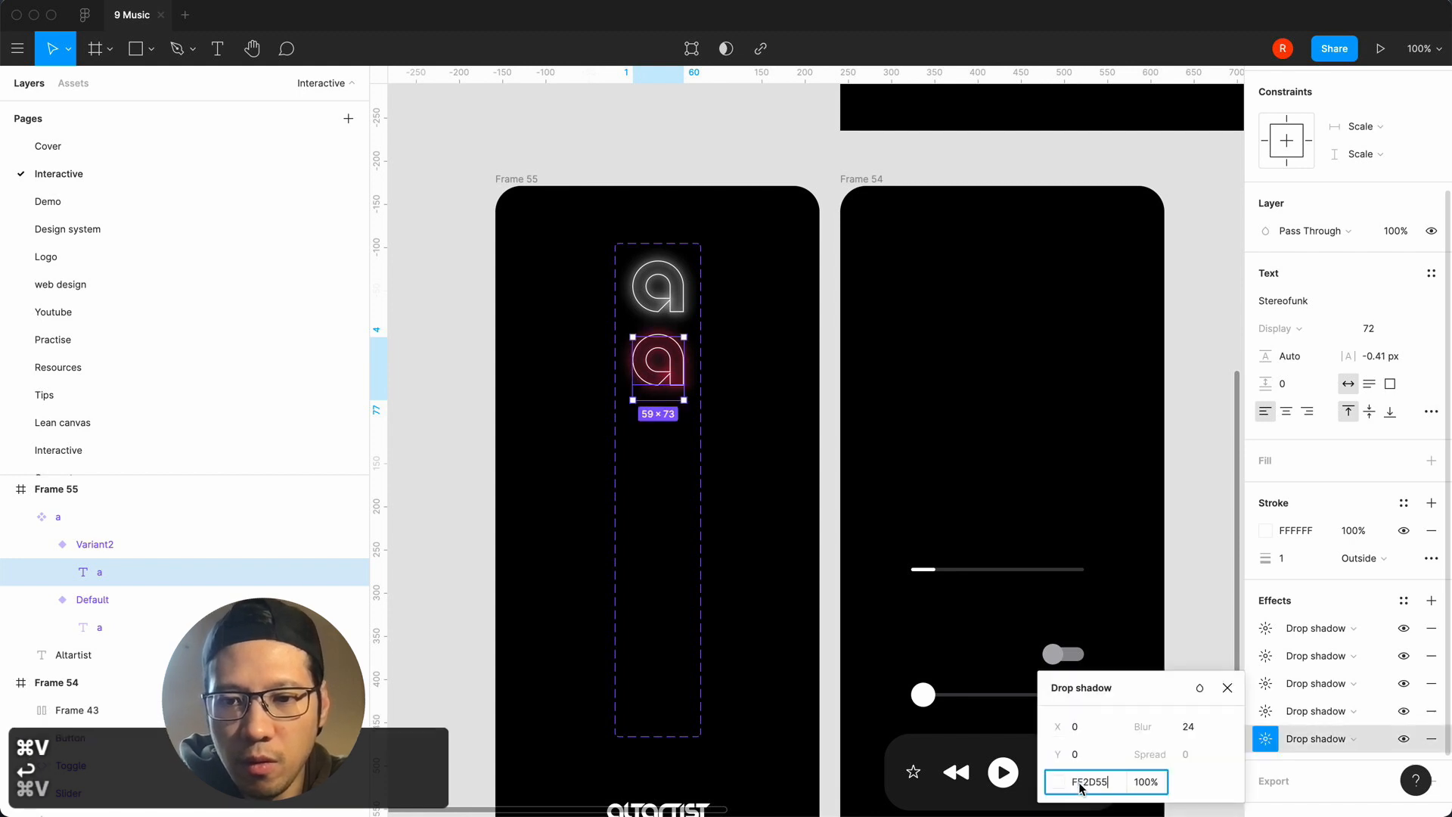
key("Return")
left_click(1226, 688)
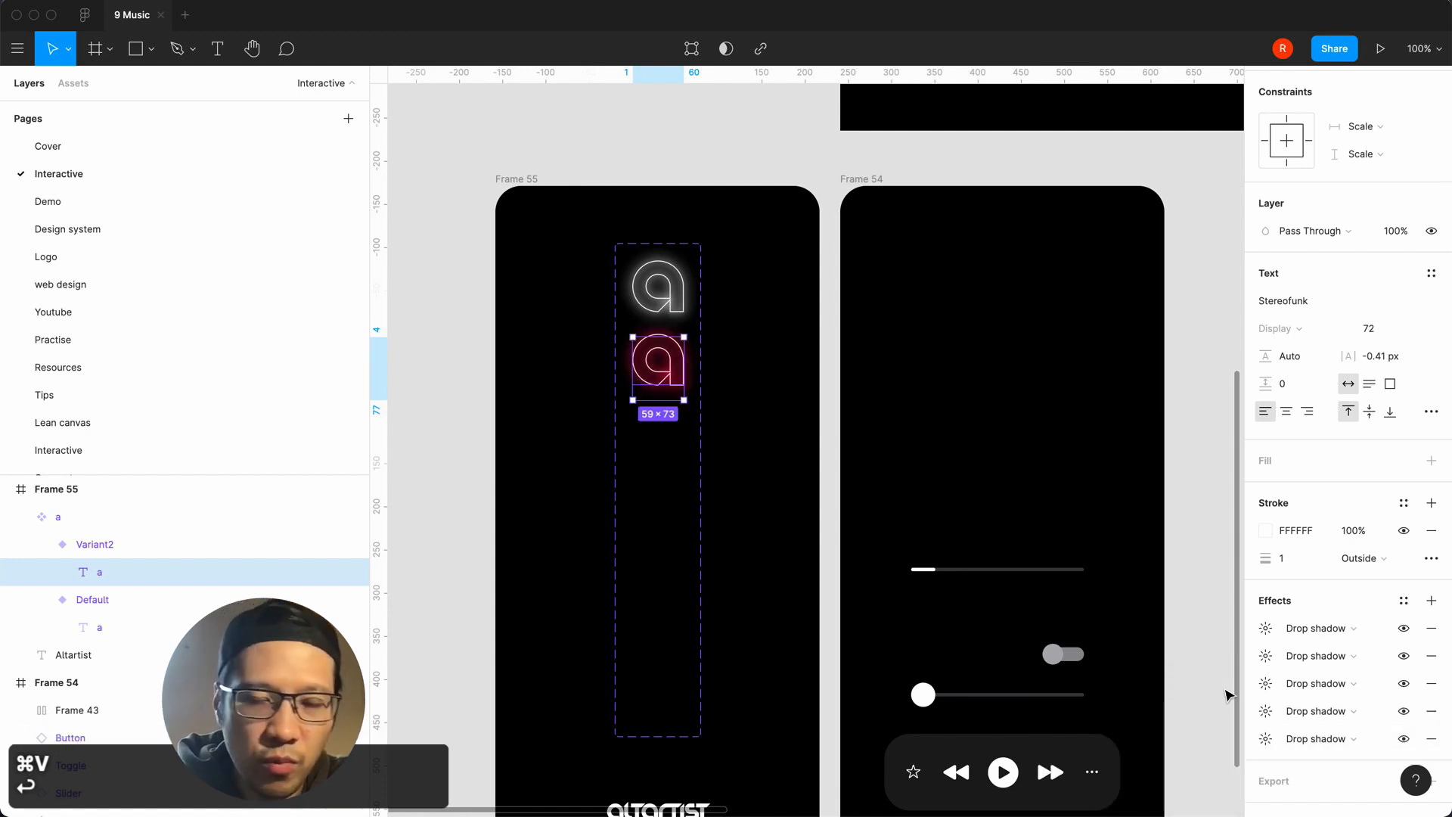
Set the stroke colour of Variant2's letter a to FF2D55.
left_click(1298, 530)
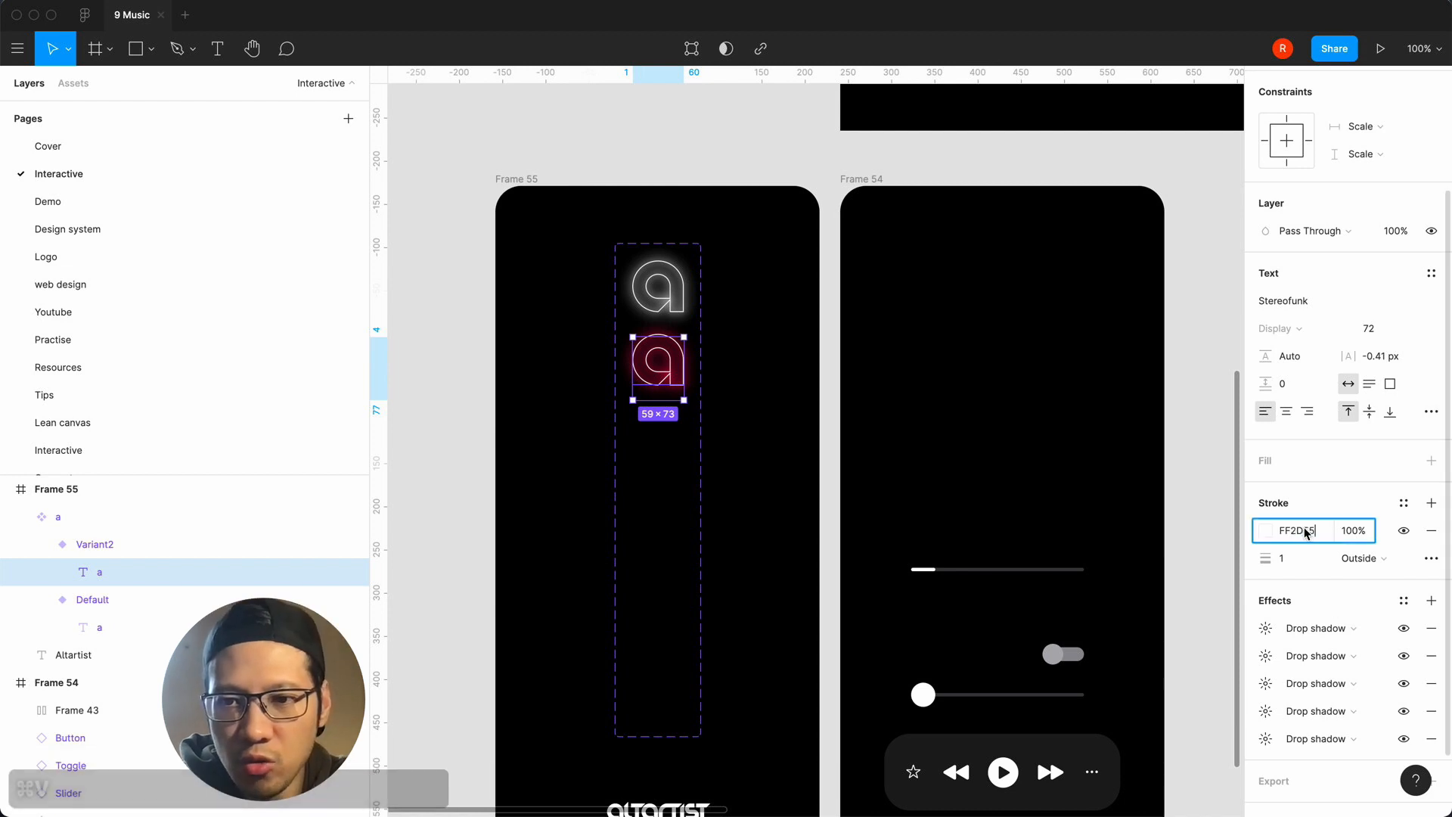
key("super+v")
key("Return")
left_click(1180, 486)
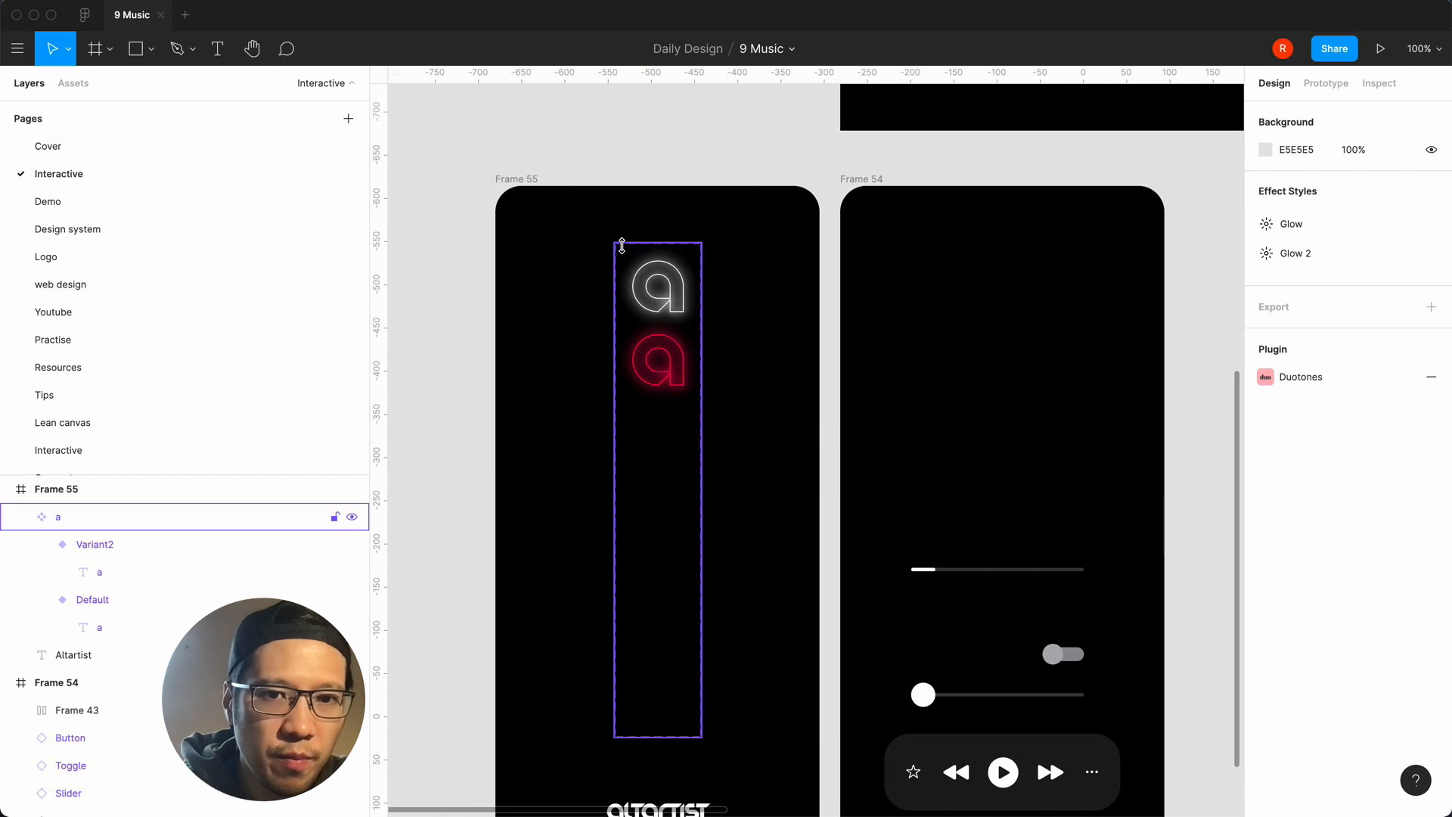
Add a third variant to component set a and detach the Glow 2 effect style from its letter.
left_click(619, 246)
left_click(686, 724)
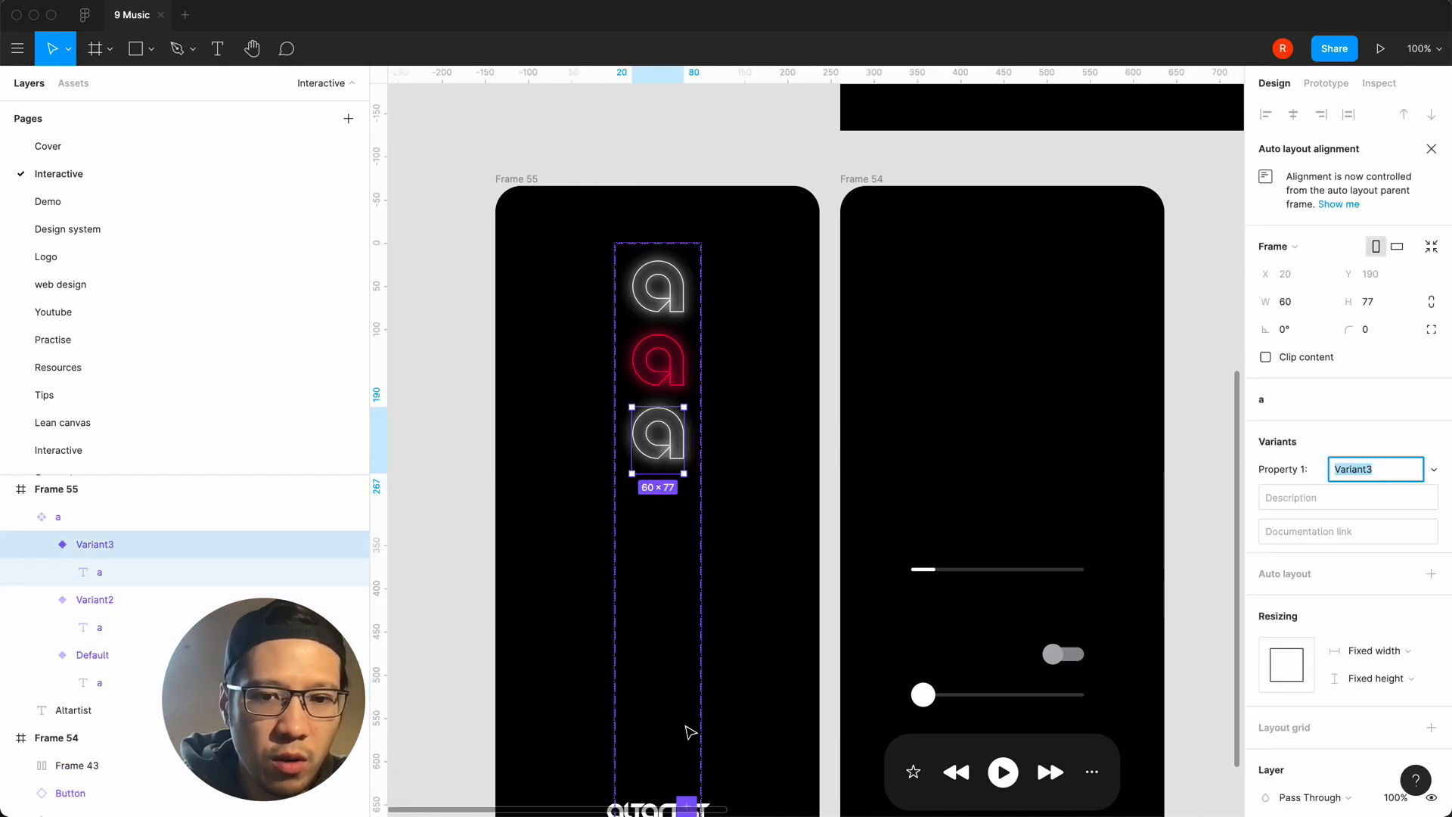
scroll(1306, 696, "down", 4)
double_click(658, 439)
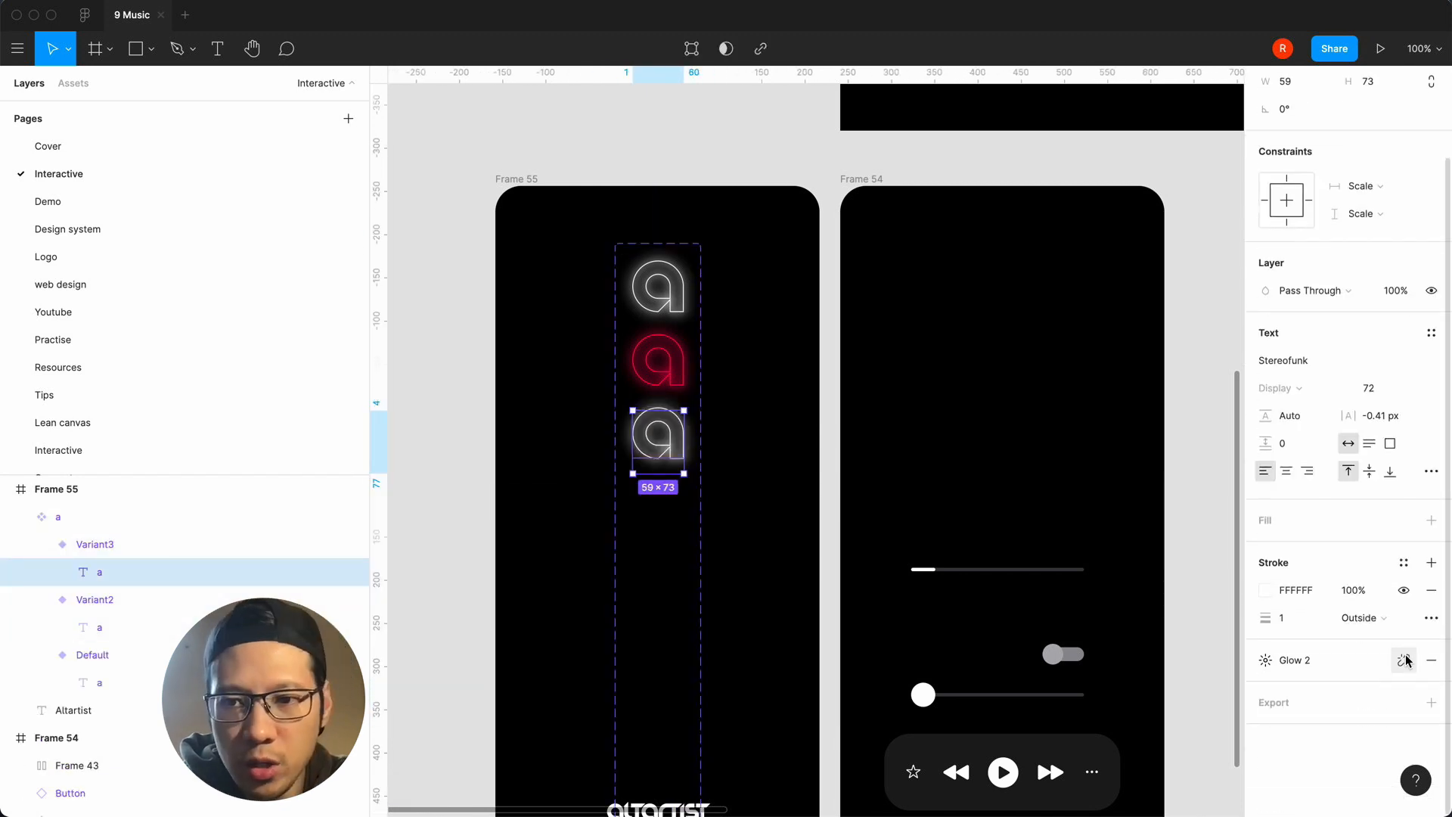
left_click(1406, 660)
Recolour the drop shadows of Variant3's letter a purple by copying the first shadow's hex code to the others.
left_click(1265, 687)
left_click(1059, 783)
left_click(982, 749)
left_click(1089, 782)
key("super+c")
left_click(1225, 689)
left_click(1266, 716)
left_click(1089, 782)
key("super+v")
key("Return")
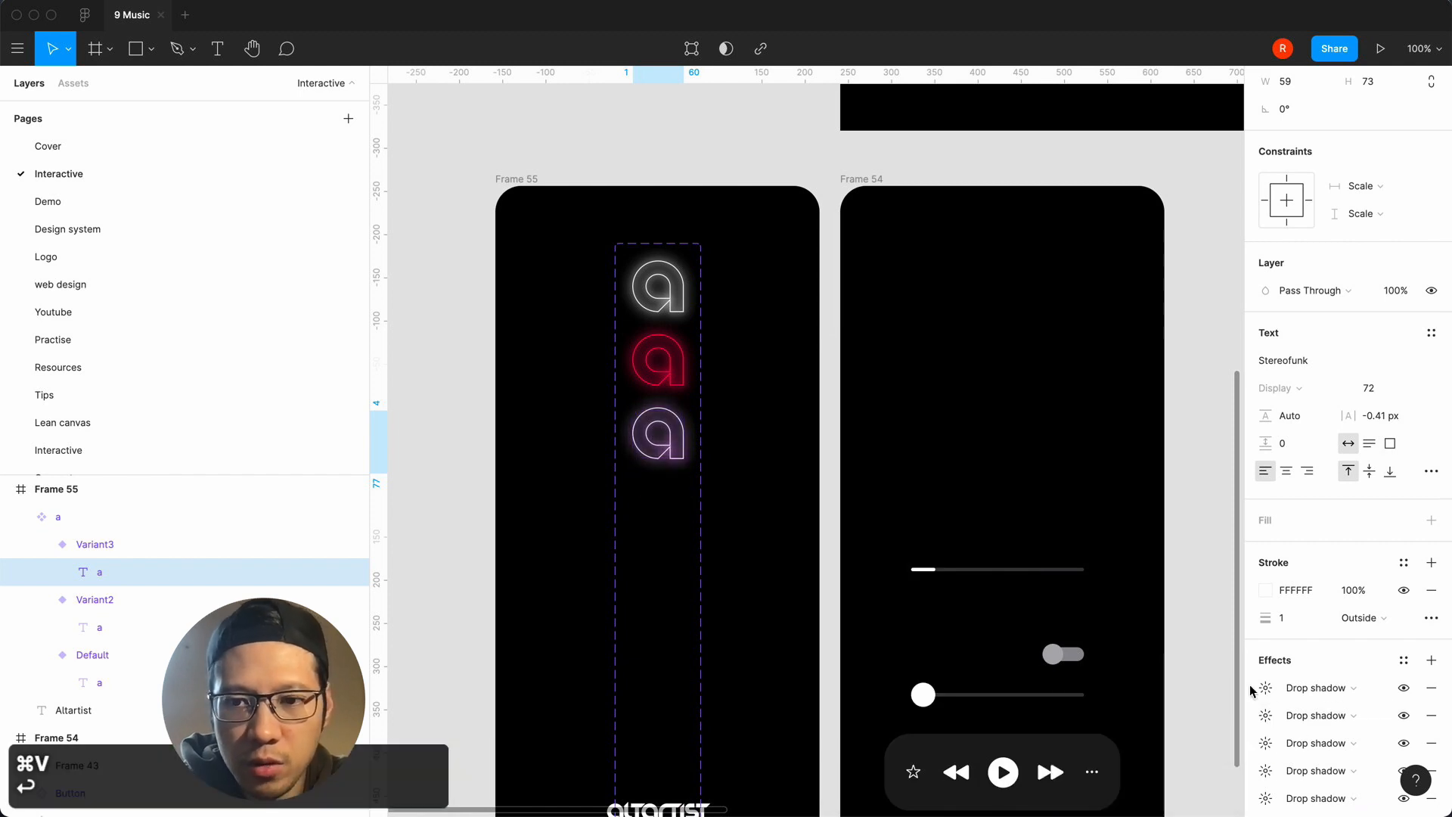
Set the stroke of Variant3's letter a to the copied purple.
left_click(1297, 590)
key("super+v")
key("Return")
Add a fourth variant to component set a, set its letter's first drop shadow to indigo 5E5CE6 and copy the code.
left_click(726, 48)
double_click(658, 508)
left_click(1266, 713)
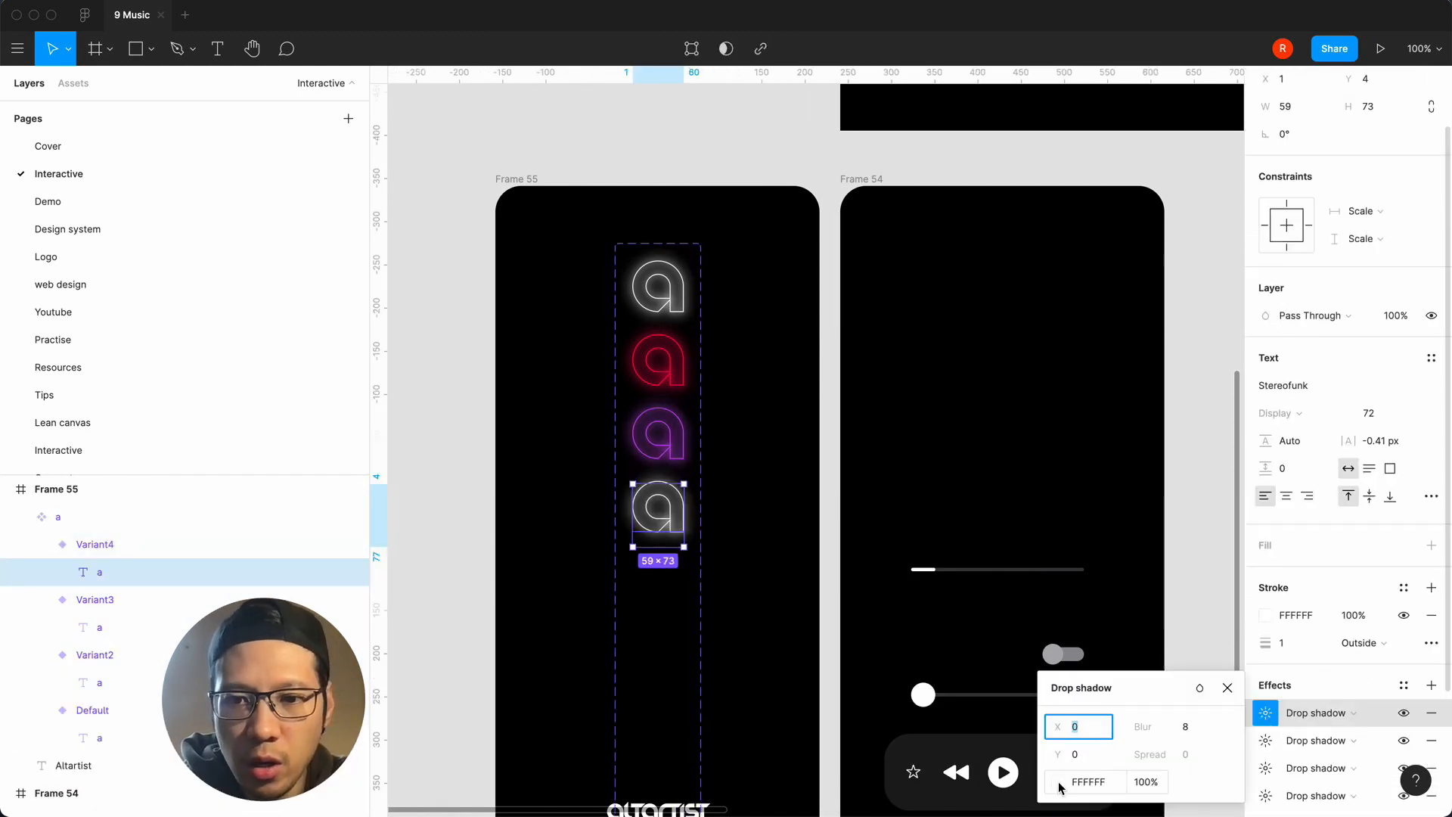
left_click(1058, 782)
left_click(957, 748)
key("super+c")
Apply the copied colour 5E5CE6 to the remaining drop shadows and the stroke of Variant4's letter a.
left_click(1265, 741)
key("super+v")
left_click(1266, 768)
left_click(1265, 704)
key("super+v")
left_click(1297, 524)
key("super+v")
key("Return")
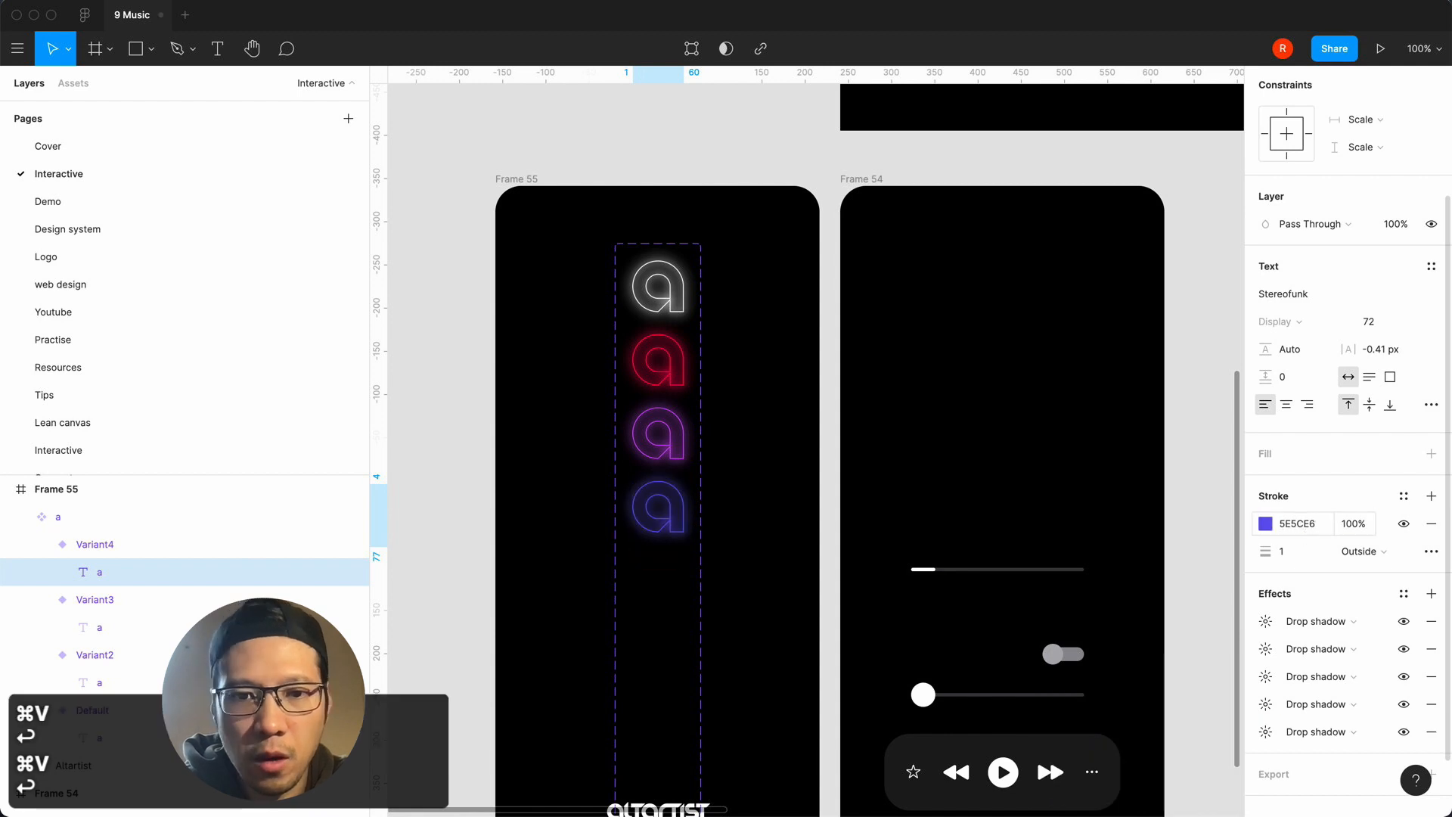
Add a fifth variant to component set a, set its letter's first drop shadow to blue and copy the colour code.
left_click(665, 793)
left_click(695, 706)
scroll(1405, 660, "down", 3)
double_click(665, 476)
left_click(1265, 688)
left_click(1058, 782)
left_click(938, 749)
key("super+c")
Apply the copied blue to the remaining drop shadows and the stroke of Variant5's letter a.
left_click(1266, 715)
key("super+v")
left_click(1266, 742)
scroll(1331, 606, "down", 1)
left_click(1297, 547)
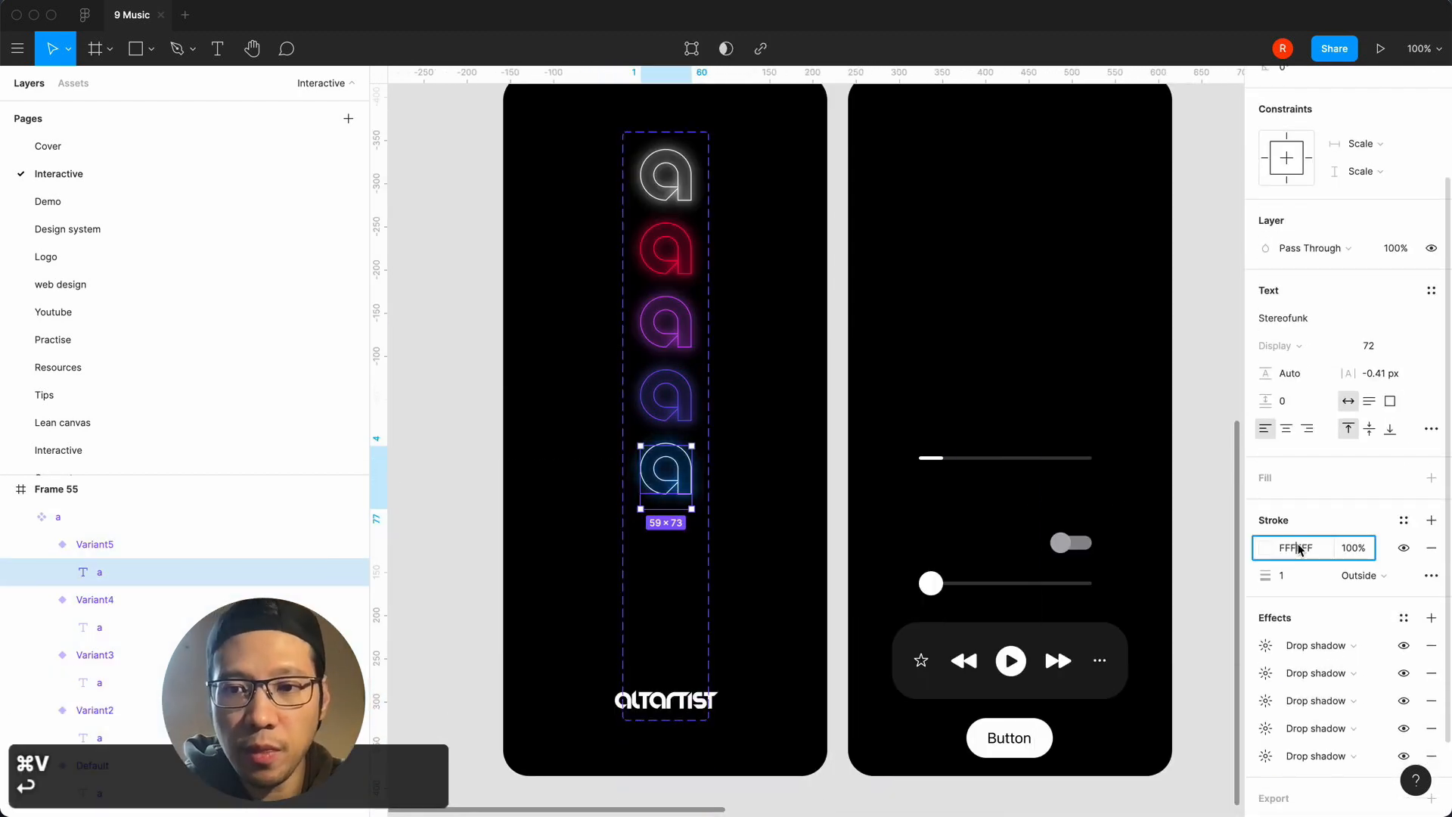
key("super+v")
key("Return")
left_click(1215, 503)
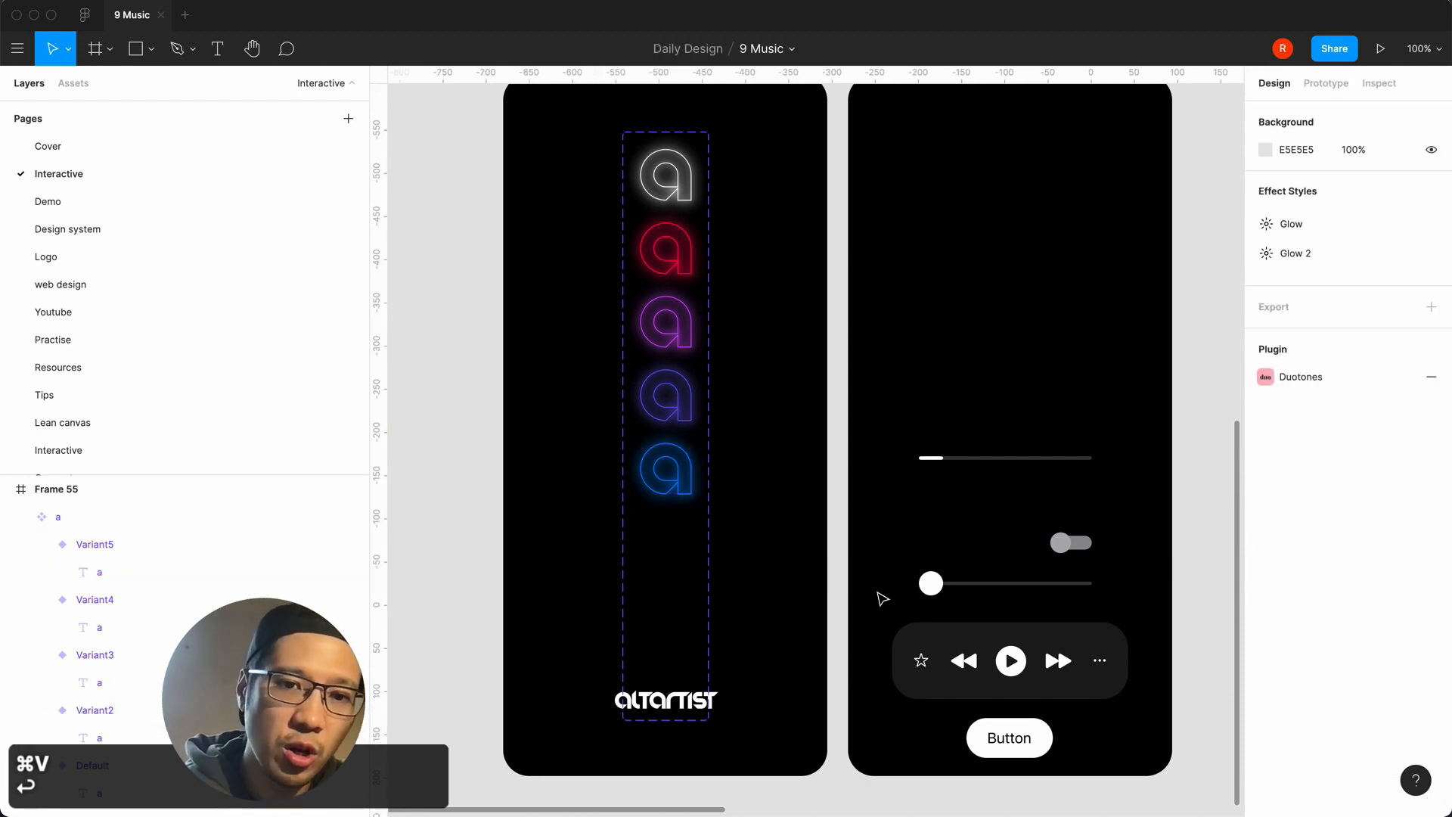
Shorten component set a to a height of about 524 so it ends above the Altartist text.
left_click(678, 728)
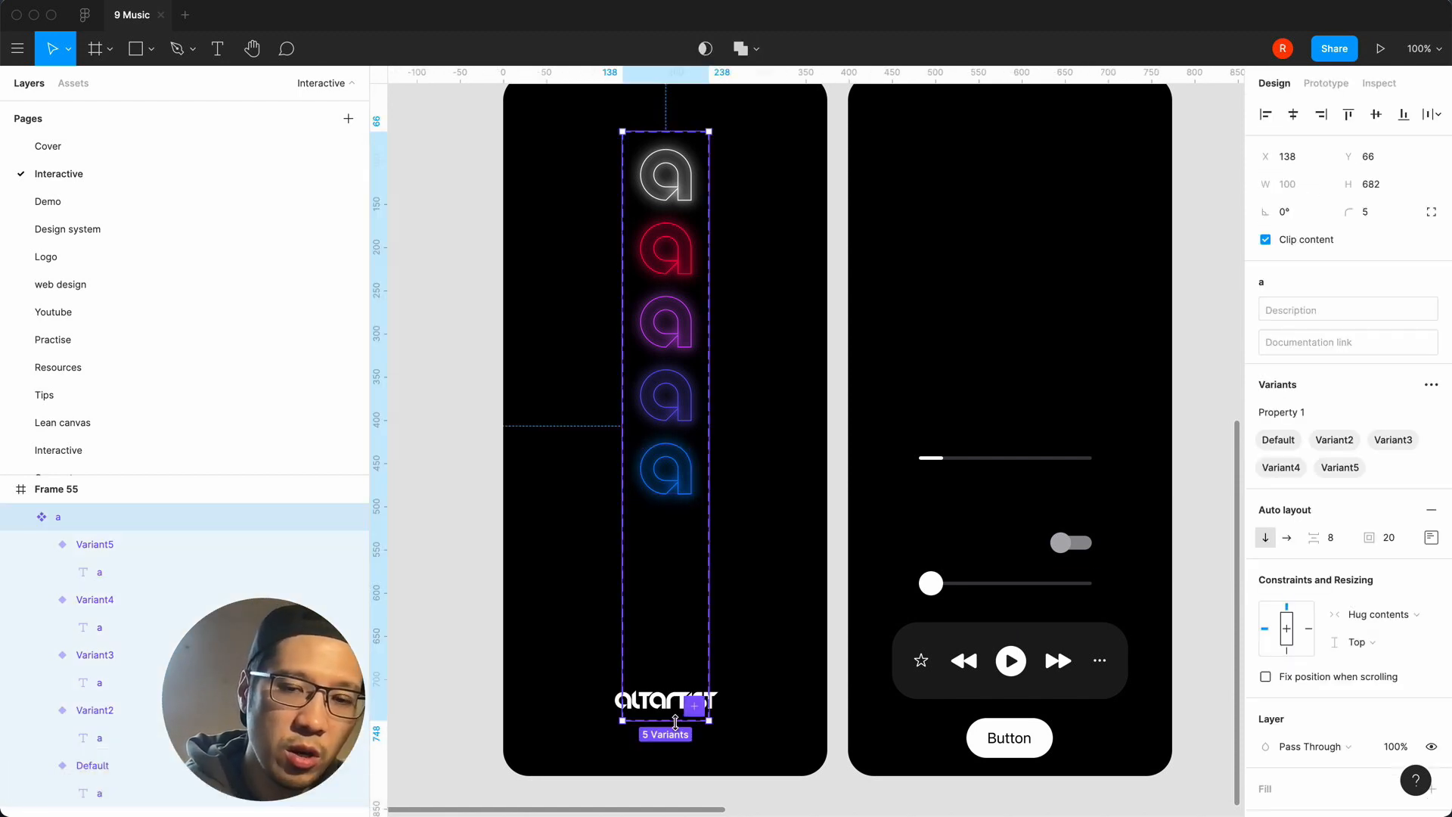
left_click_drag(676, 724, 673, 584)
left_click(506, 601)
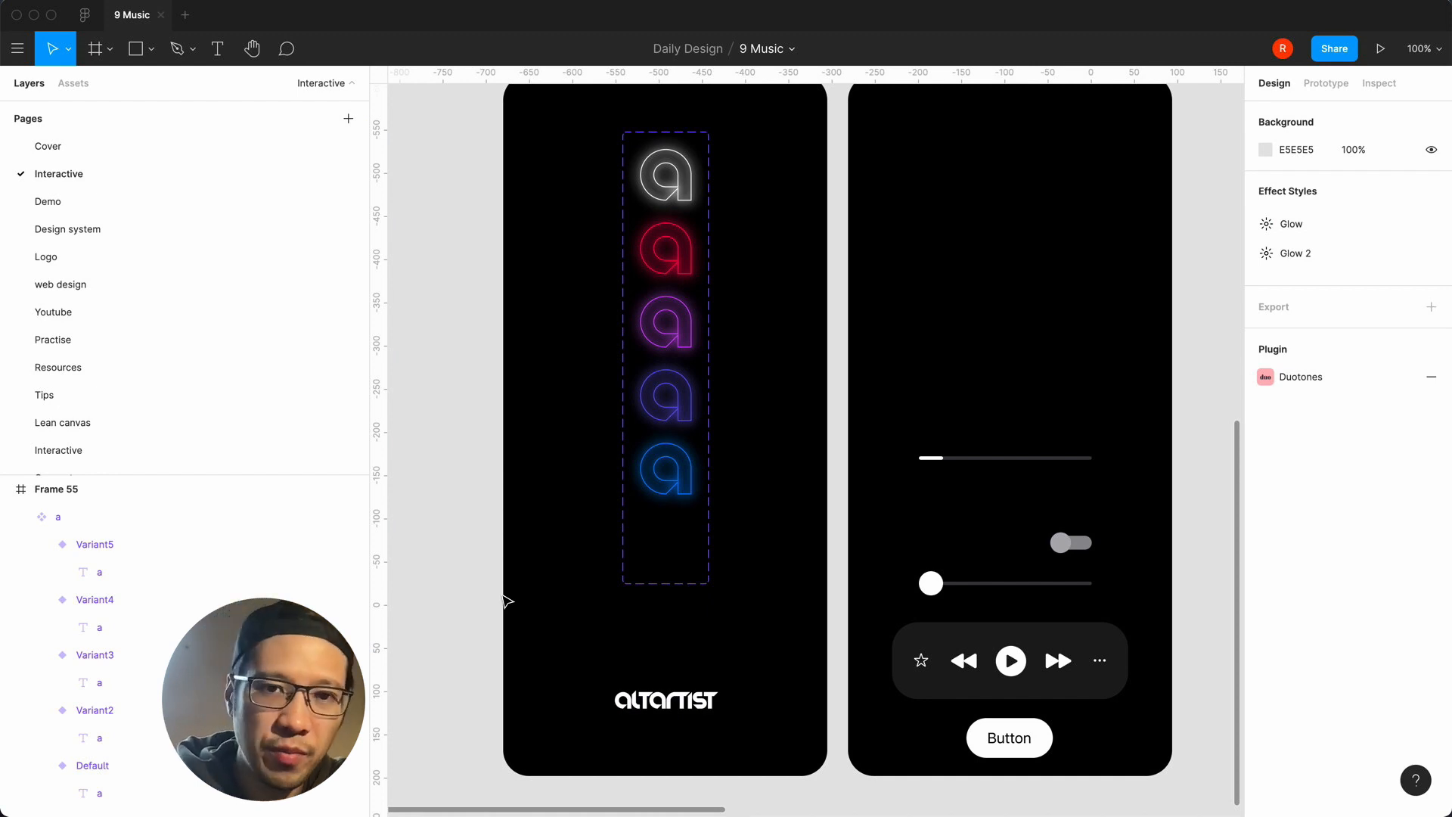
scroll(507, 602, "up", 1)
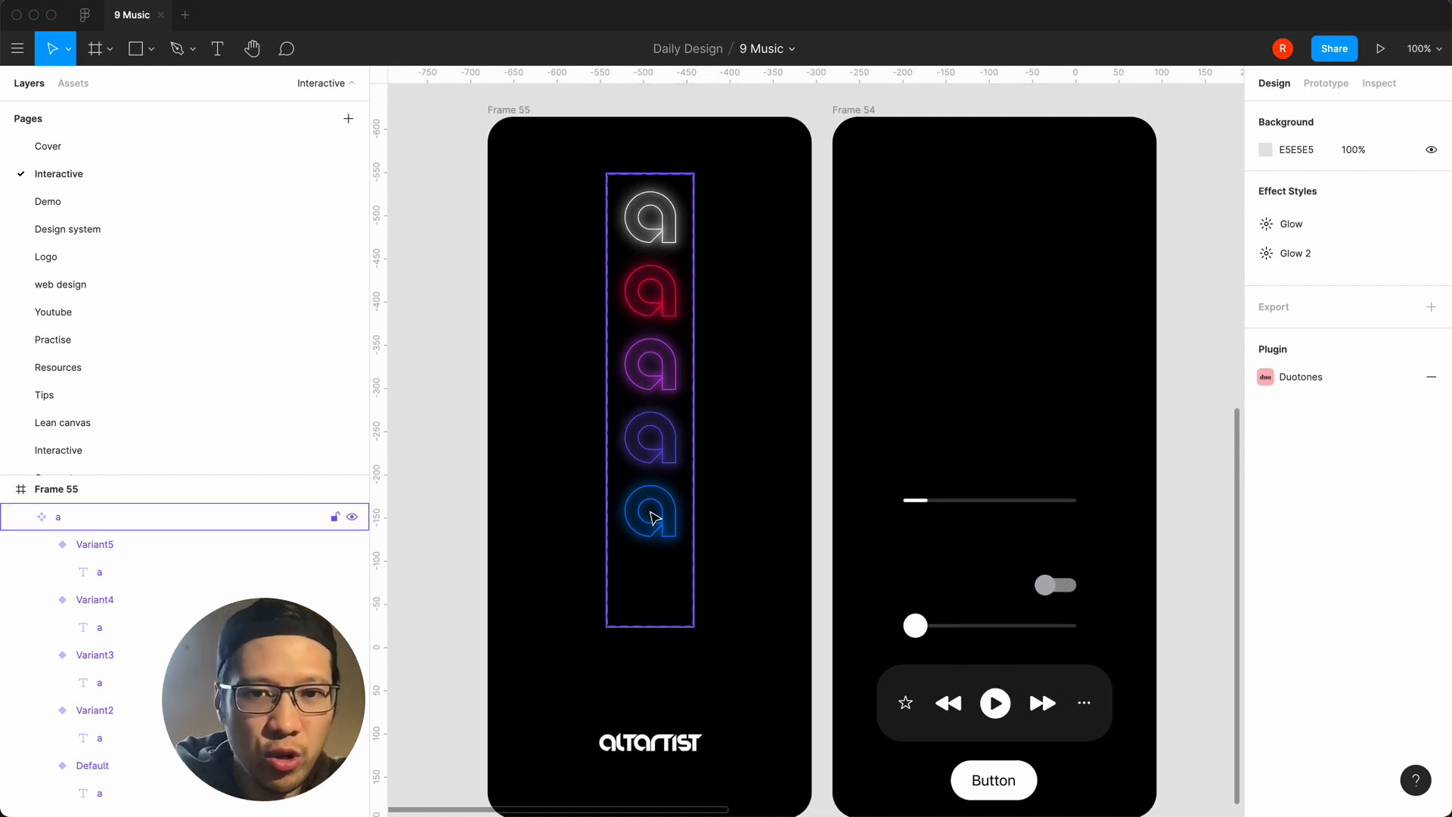
Link the Default variant of component set a to Variant2 with a prototype connection.
left_click(672, 276)
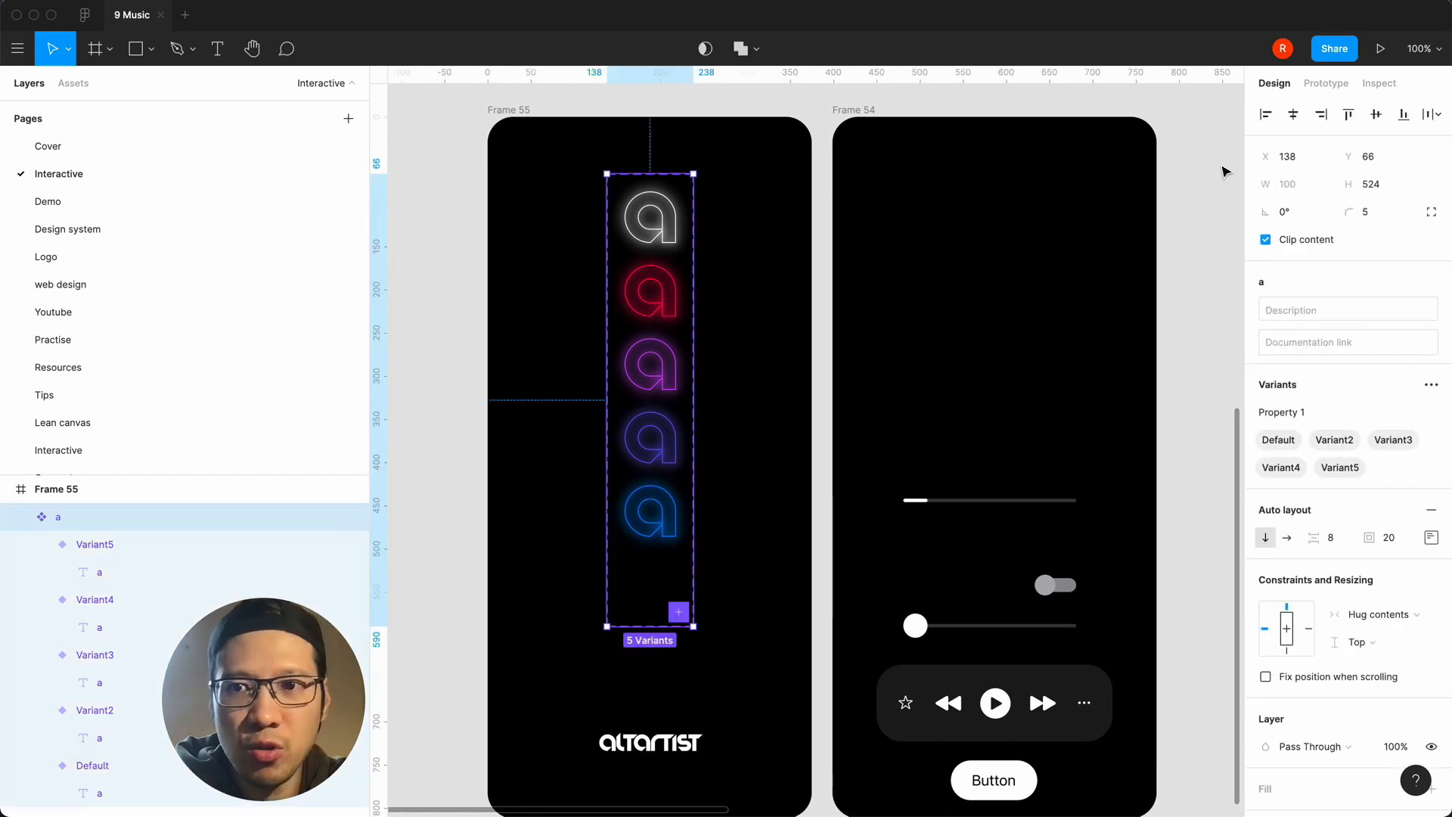
left_click(1327, 84)
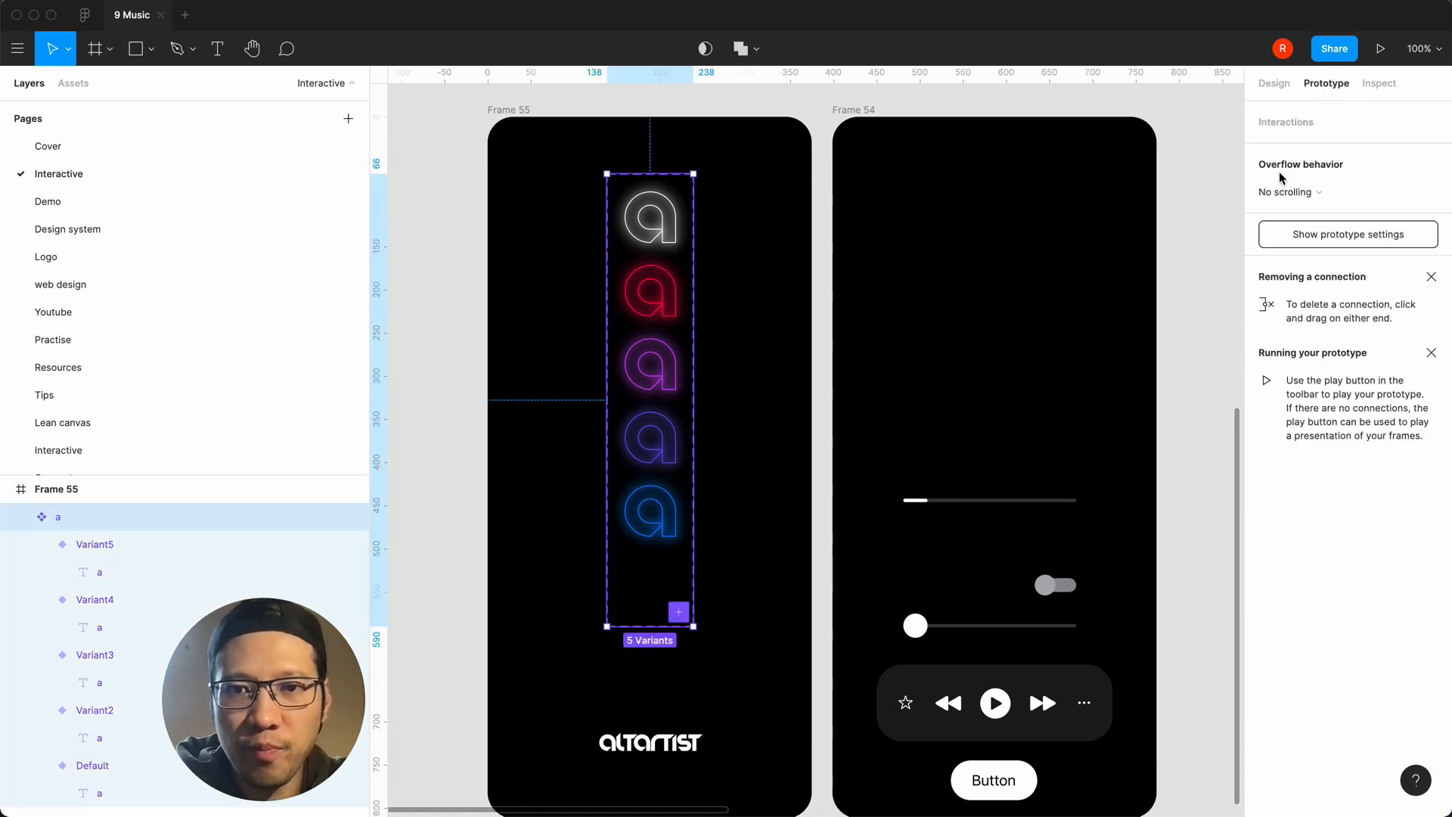
left_click(670, 225)
left_click_drag(676, 224, 671, 304)
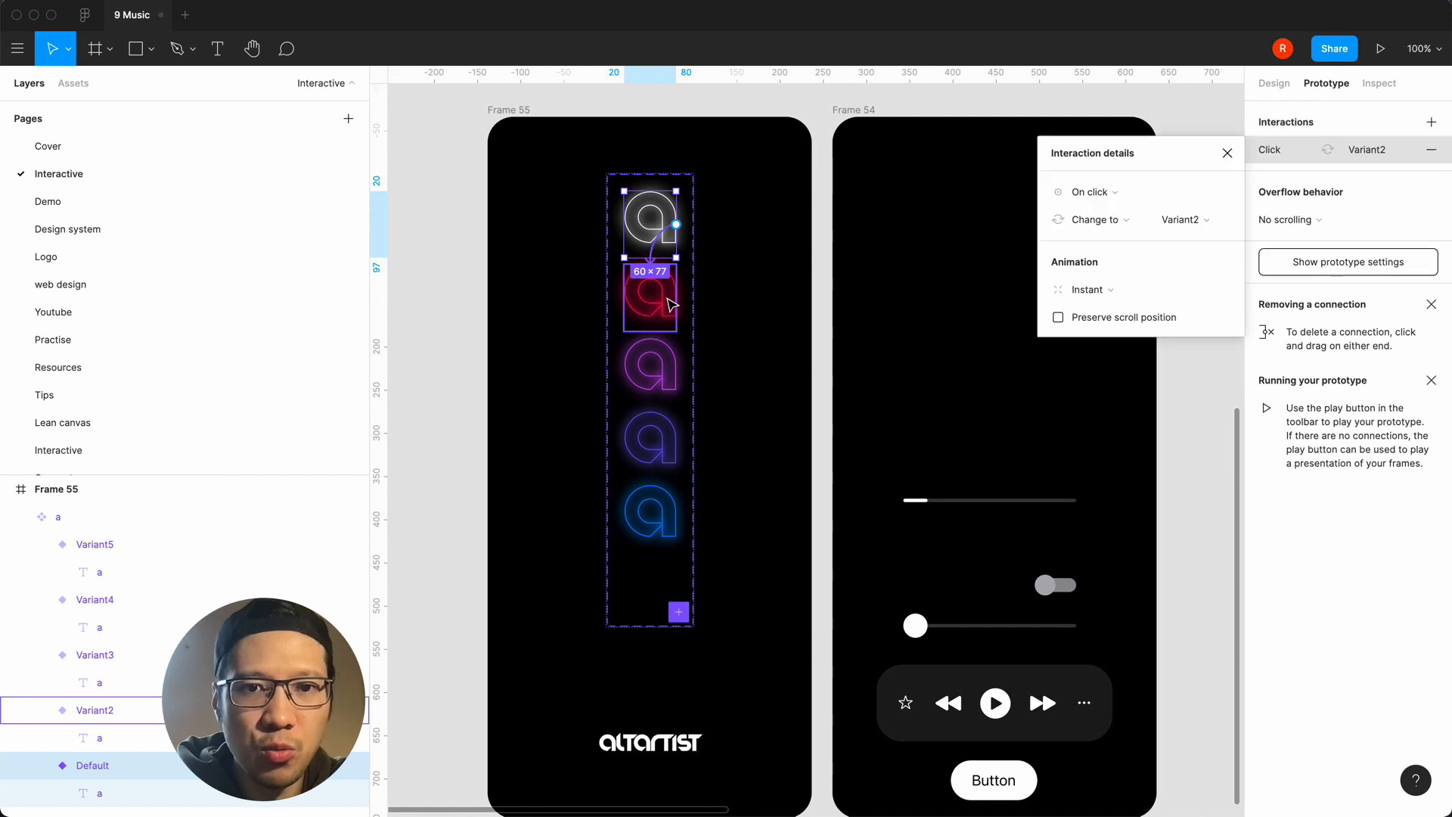
Set the Default variant's interaction trigger to After delay with a delay of 3000ms.
left_click(1103, 194)
left_click(1114, 409)
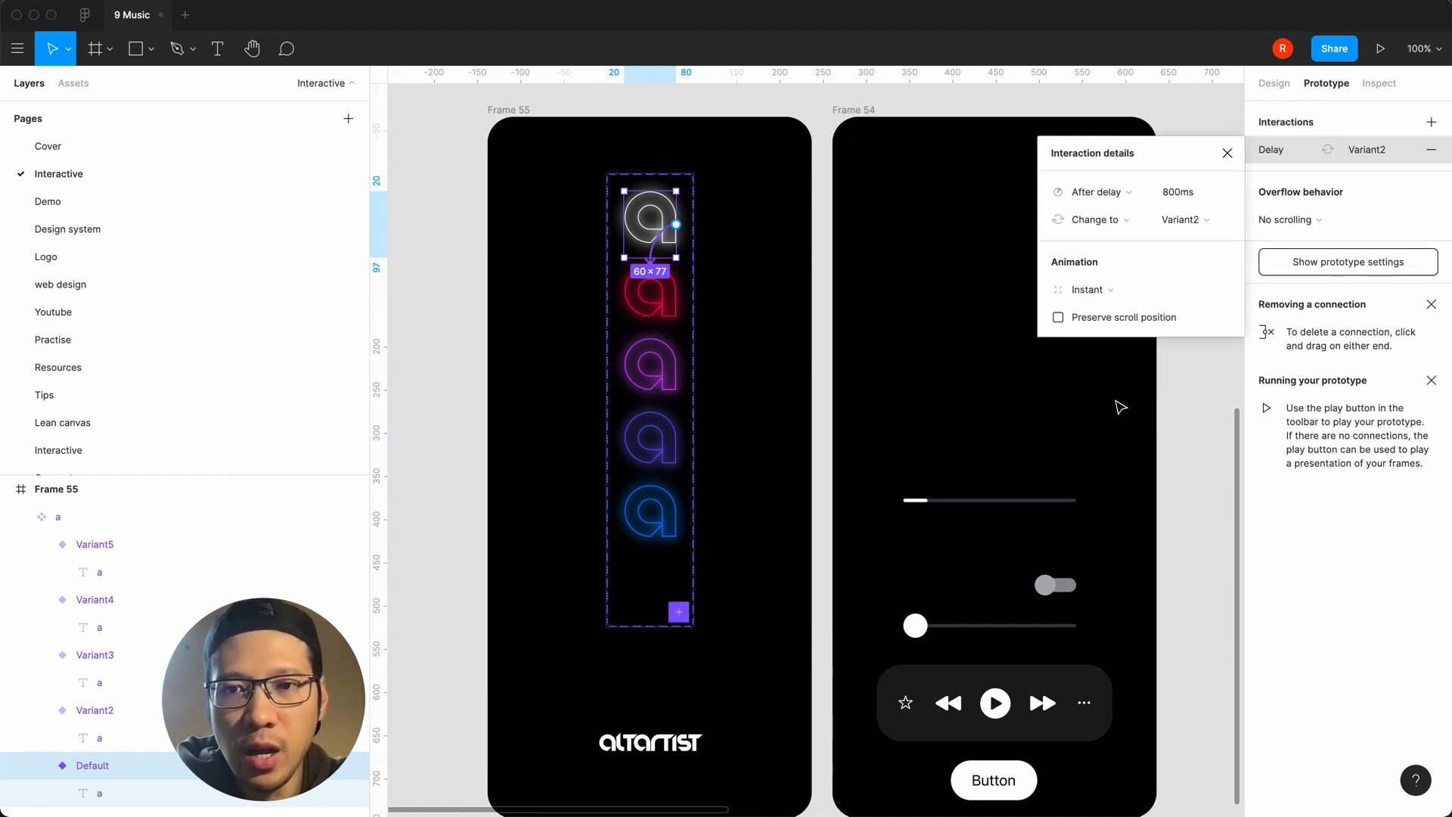
left_click(1168, 198)
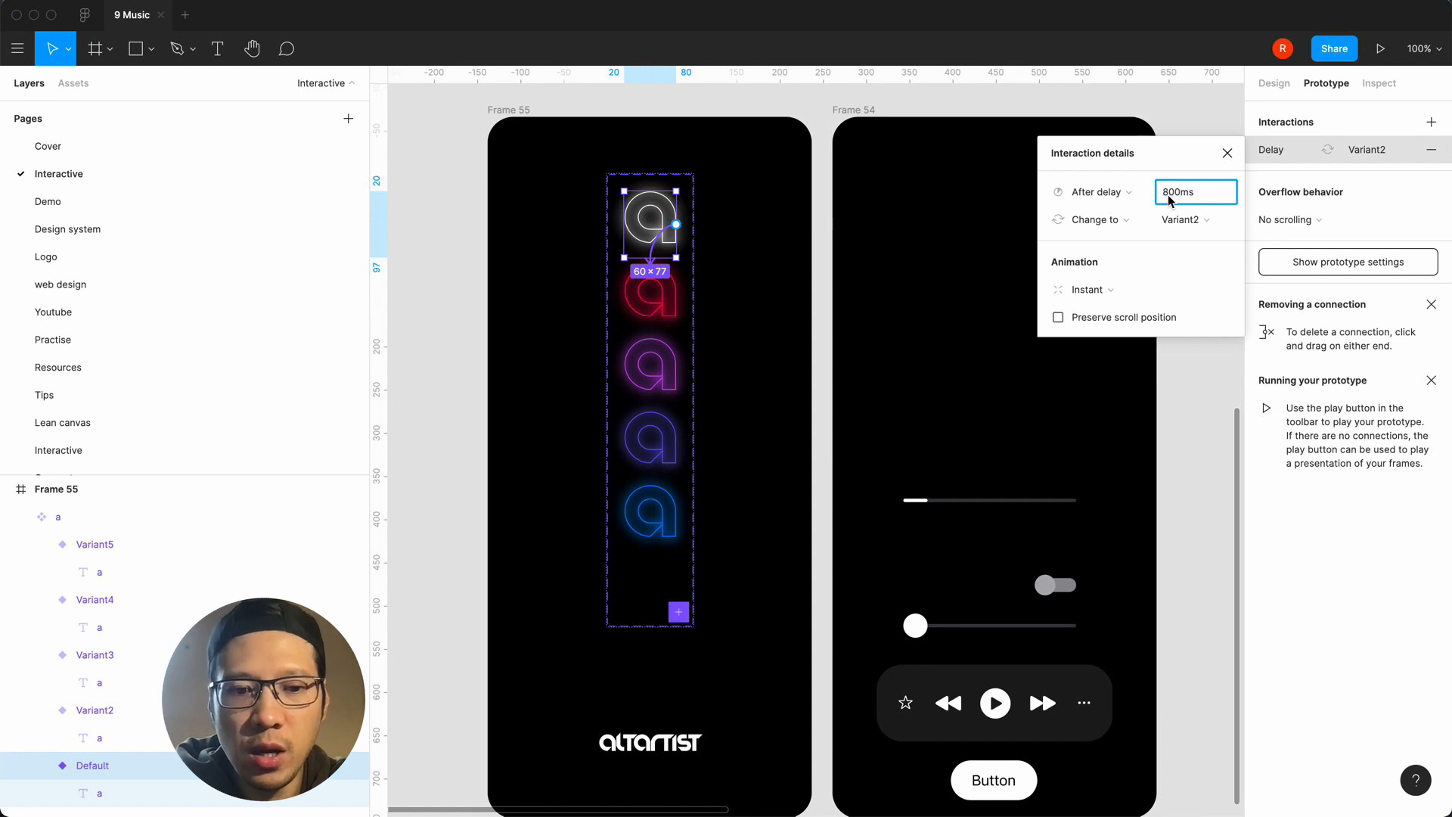
key("BackSpace")
type("30")
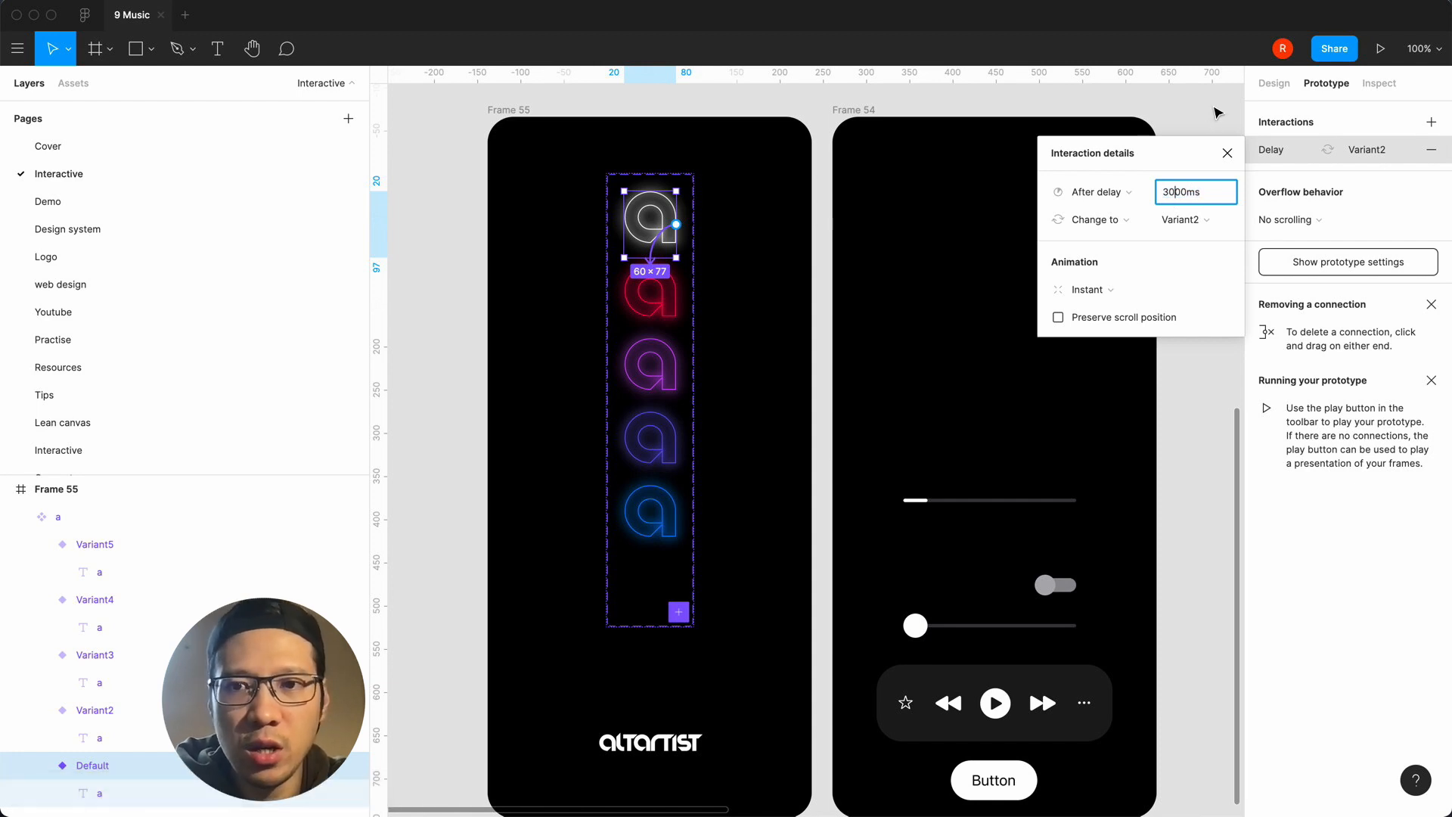
Link Variant2 to Variant3 with a Change to interaction triggered after a delay of 3000ms.
left_click(669, 295)
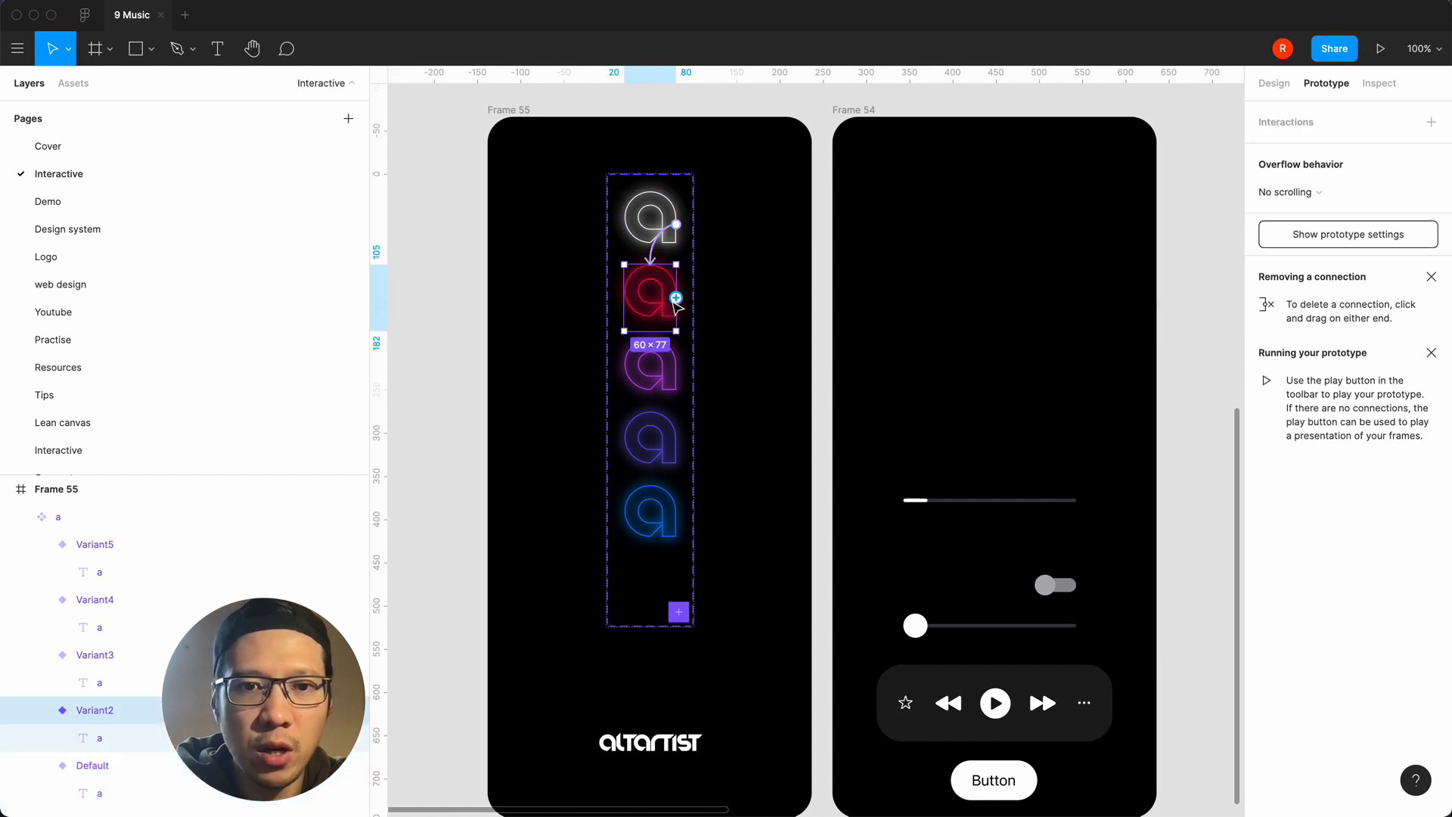
left_click_drag(675, 299, 650, 364)
left_click(1093, 191)
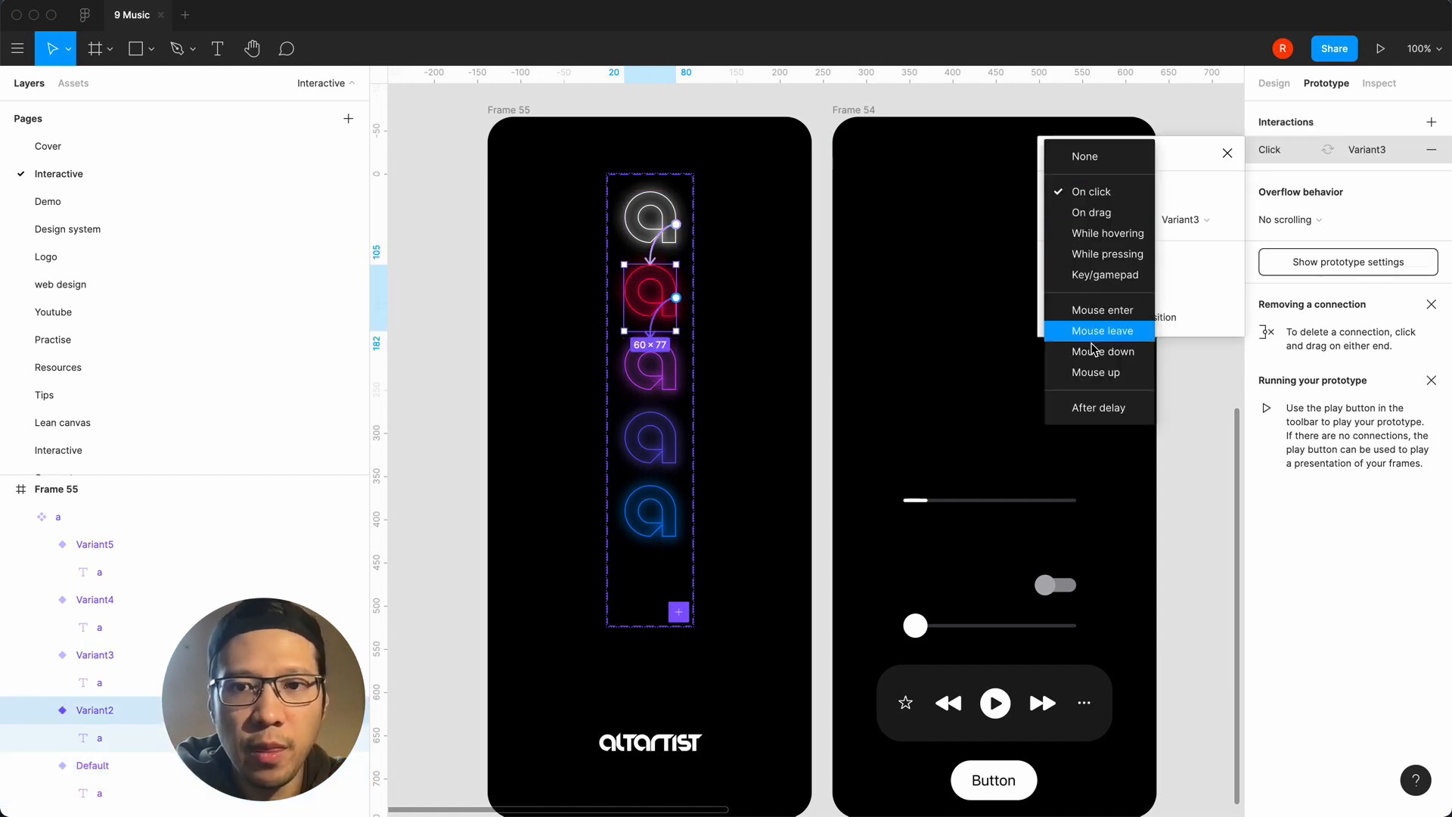
left_click(1098, 407)
left_click(1176, 191)
type("3000")
key("Return")
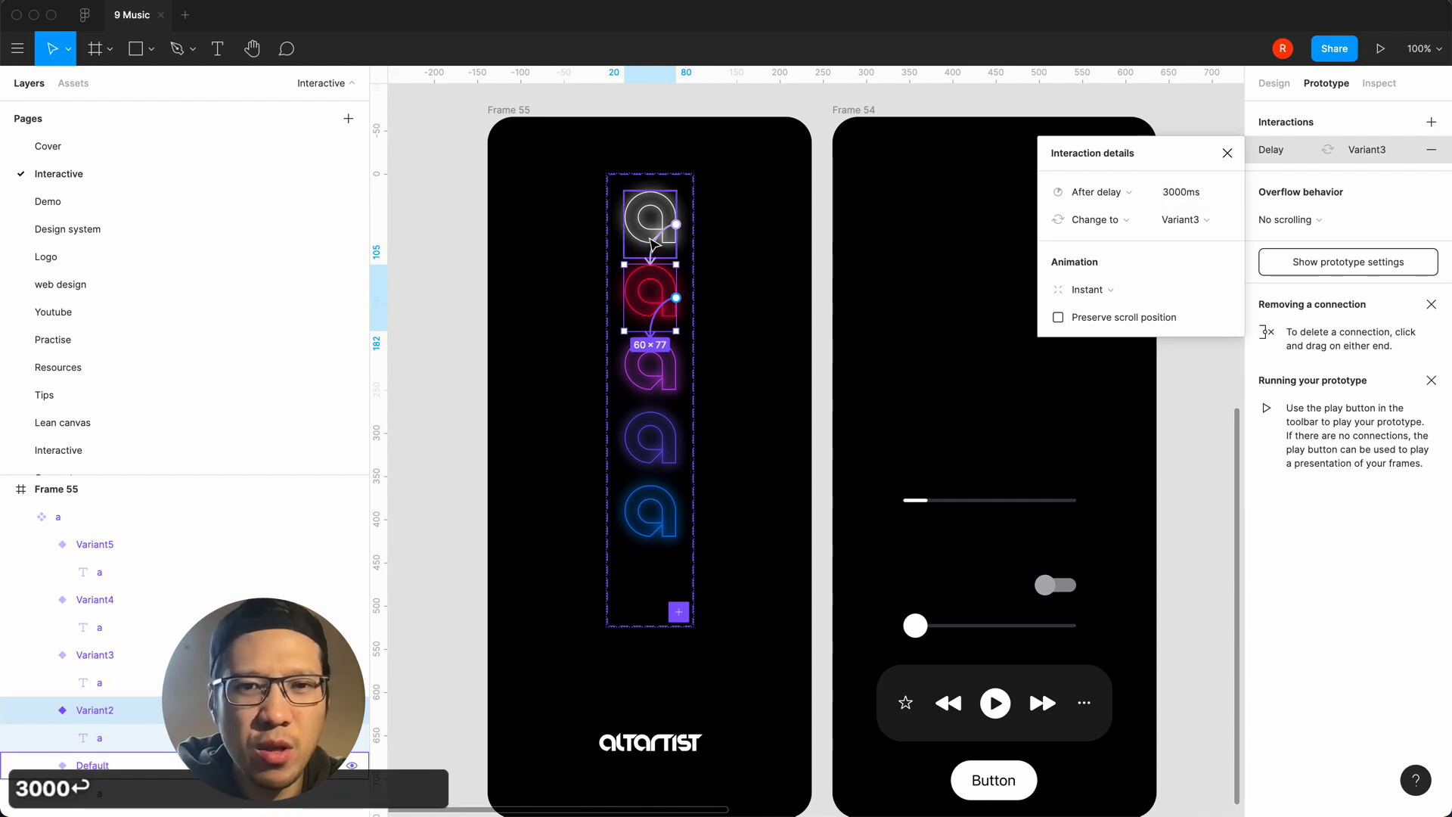
left_click(658, 245)
left_click(665, 307)
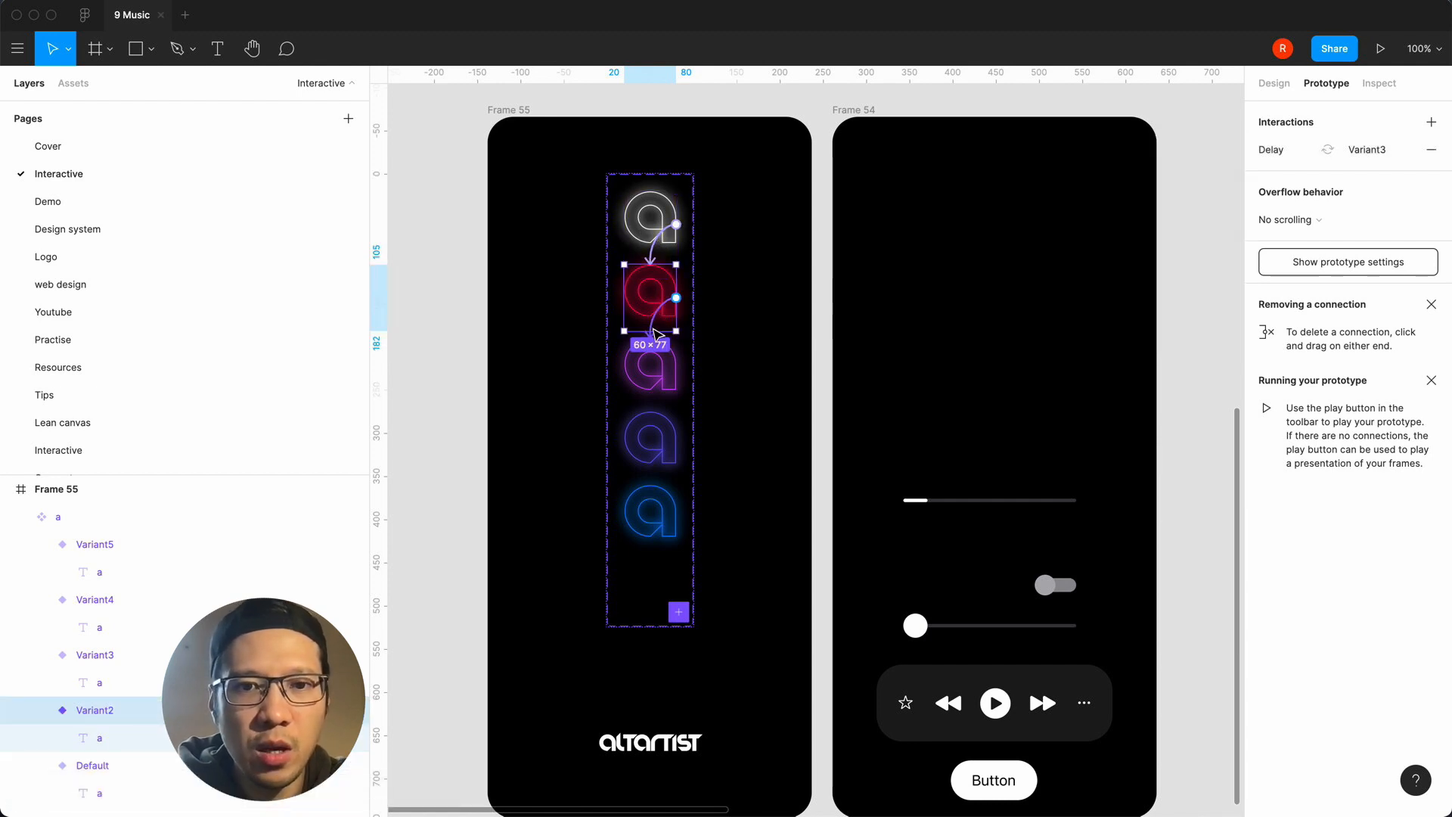
Link Variant3 to Variant4 with a Change to interaction triggered after a delay of 3000ms.
left_click(671, 382)
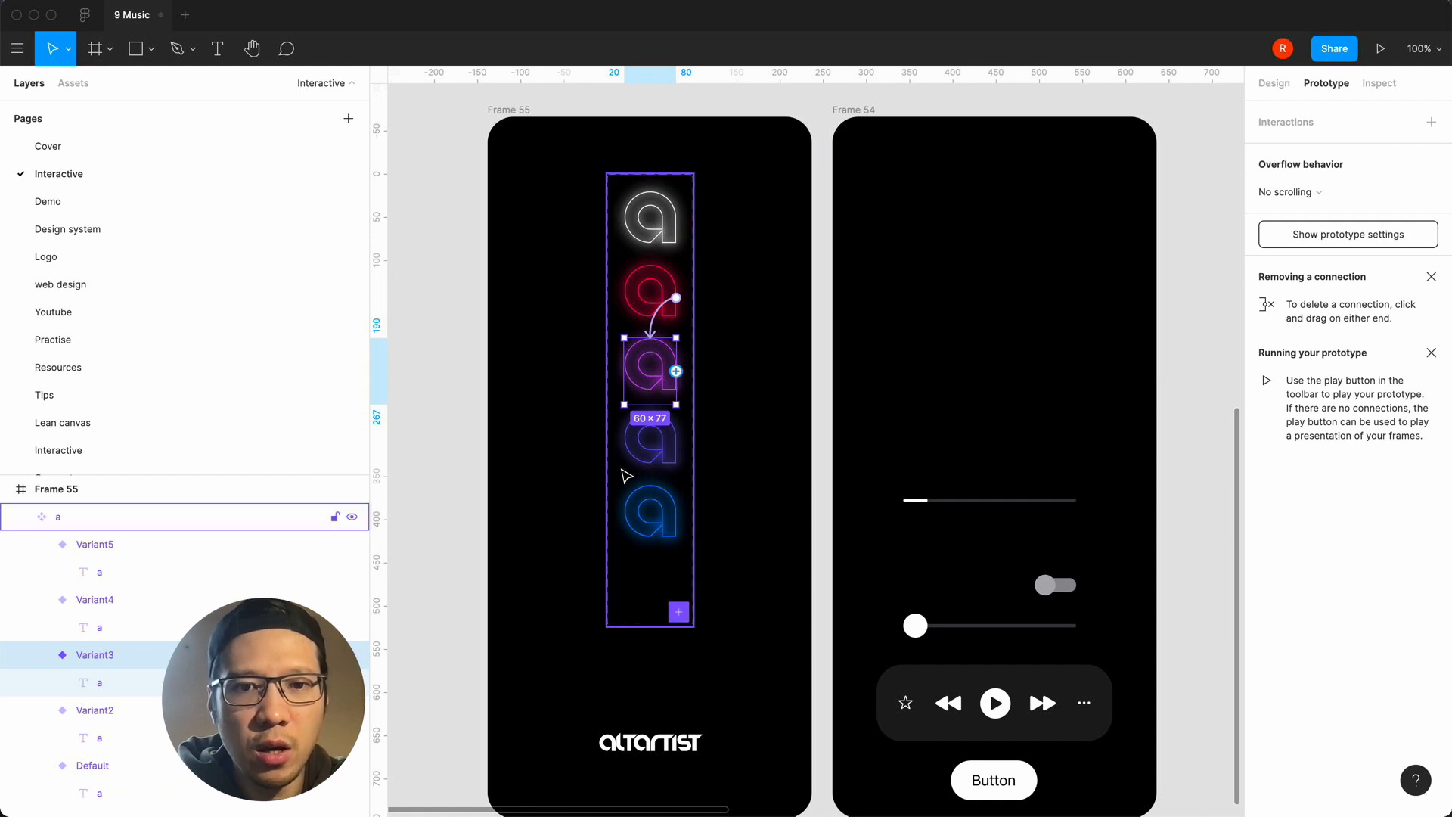
left_click_drag(677, 374, 651, 443)
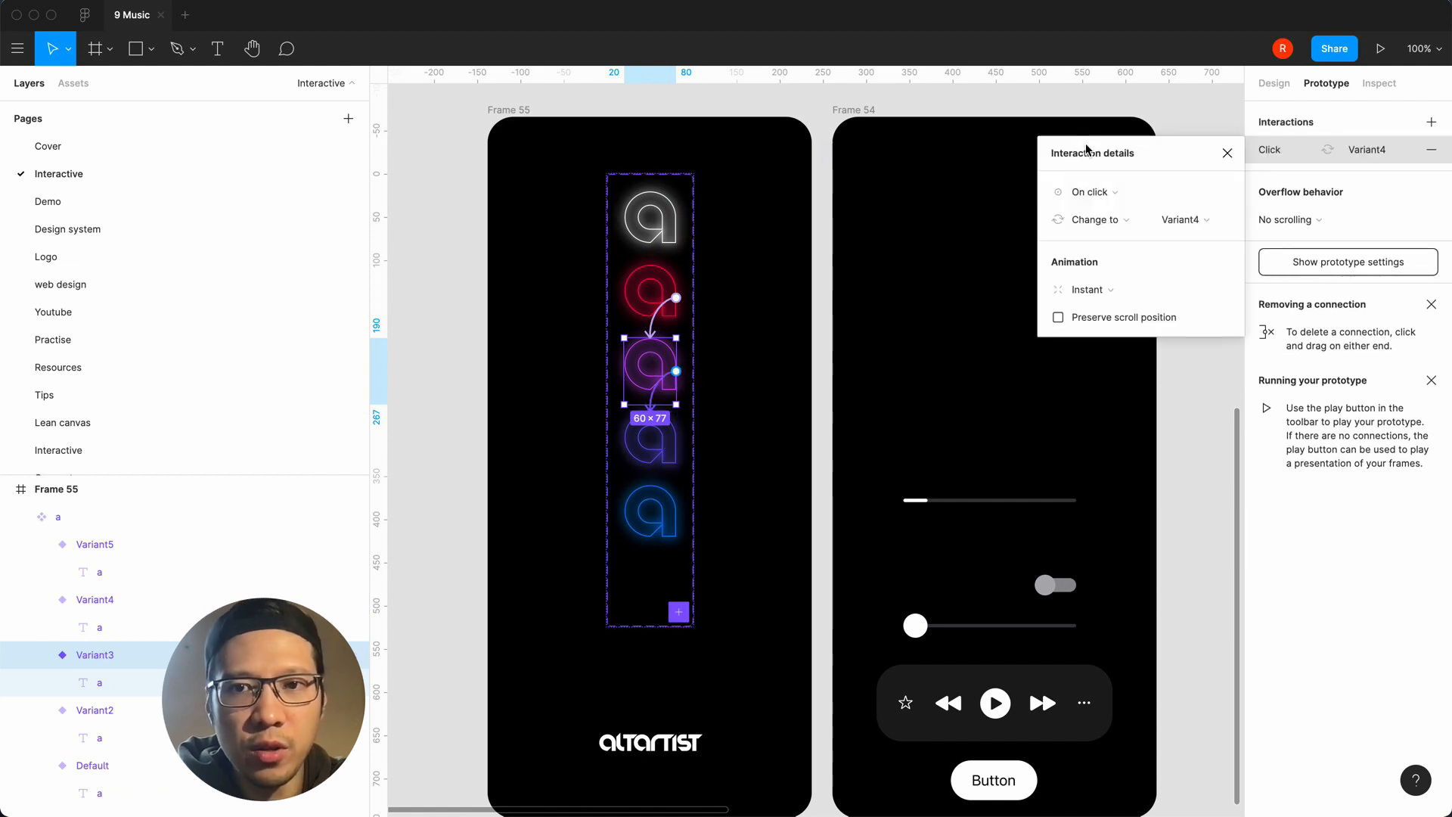
left_click(1125, 195)
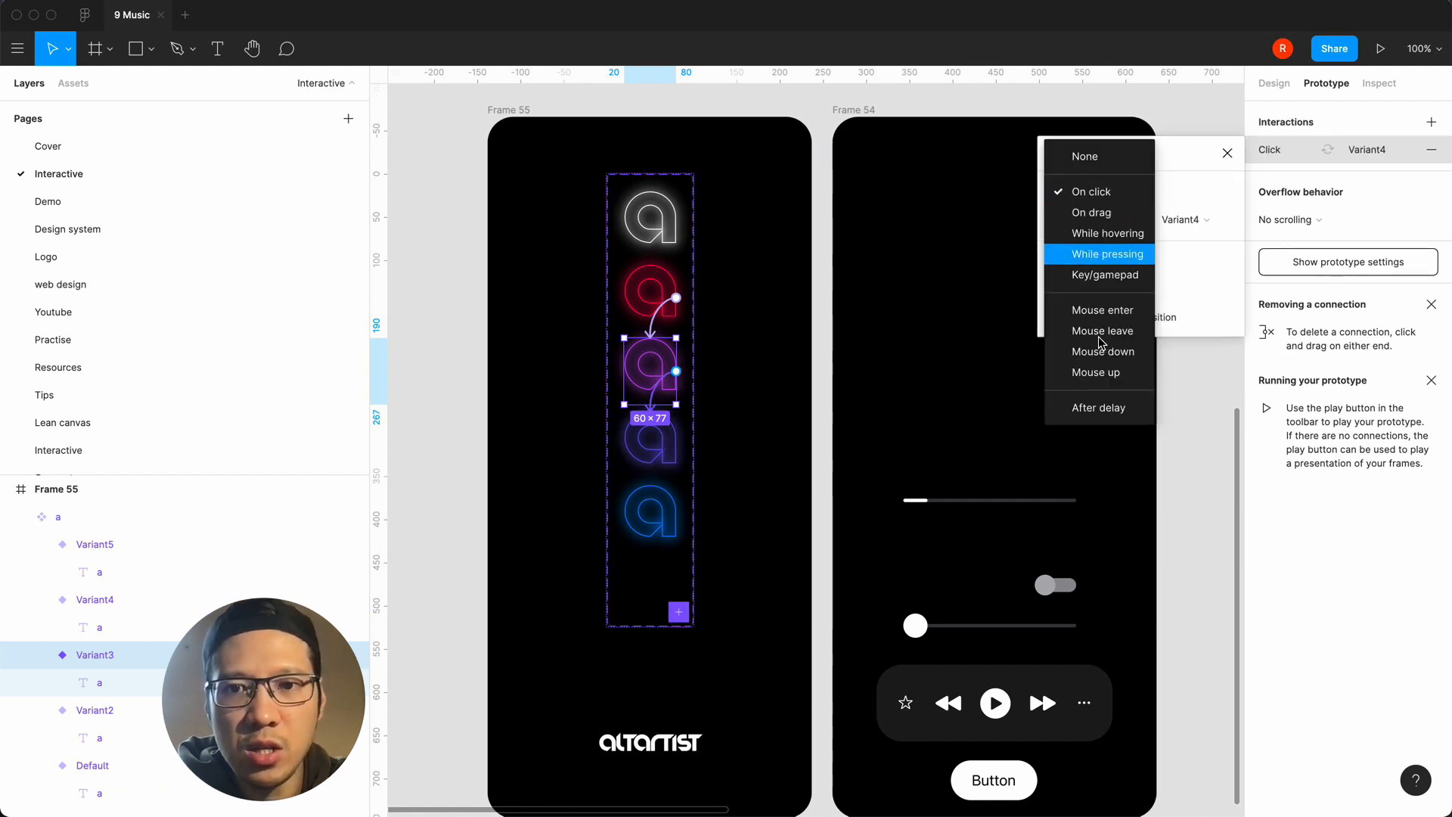
left_click(1109, 405)
left_click(1186, 195)
type("3000")
key("Return")
Link Variant4 to Variant5 with a Change to interaction triggered after a delay of 3000ms.
left_click(649, 435)
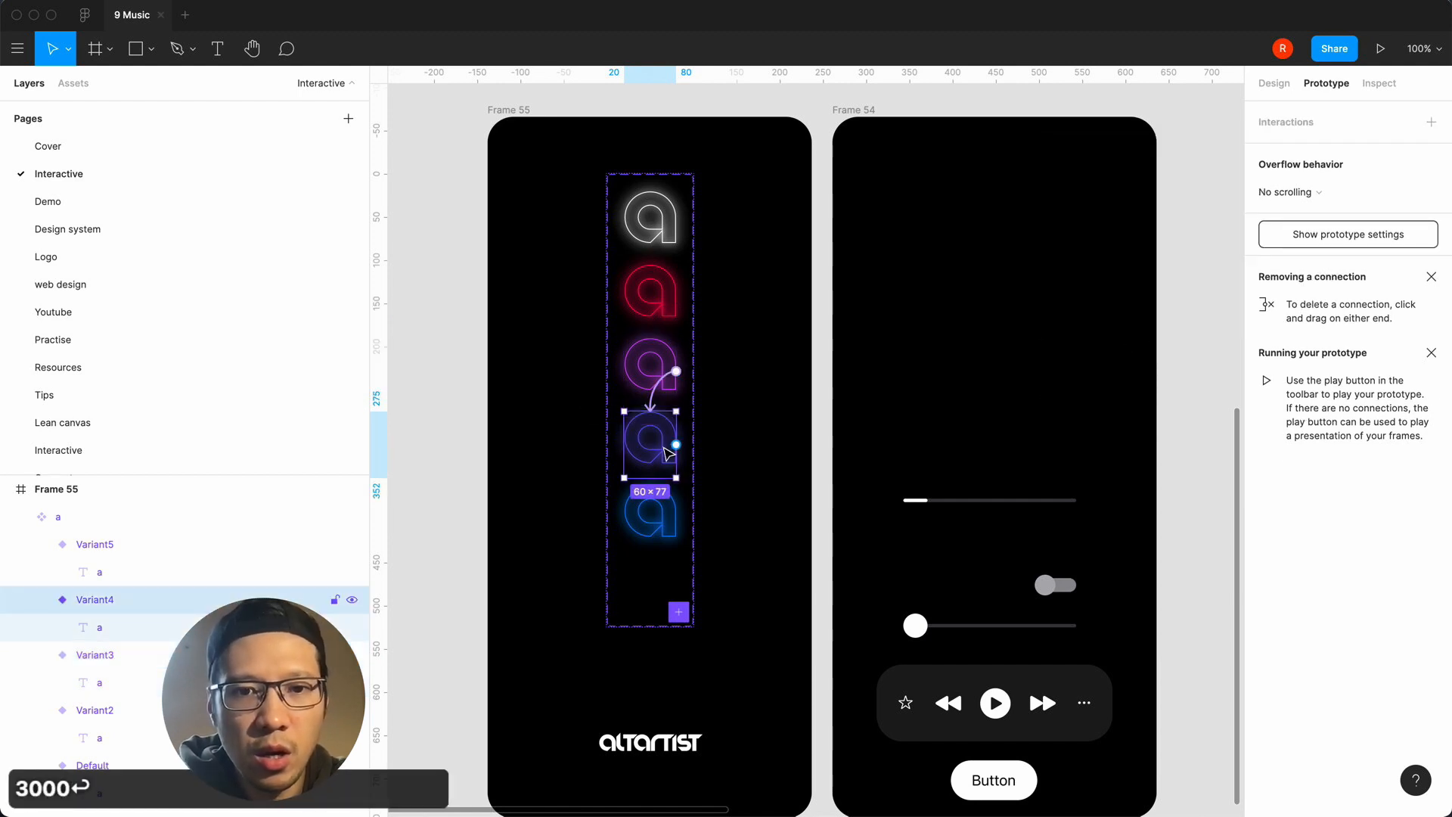
left_click_drag(675, 446, 649, 511)
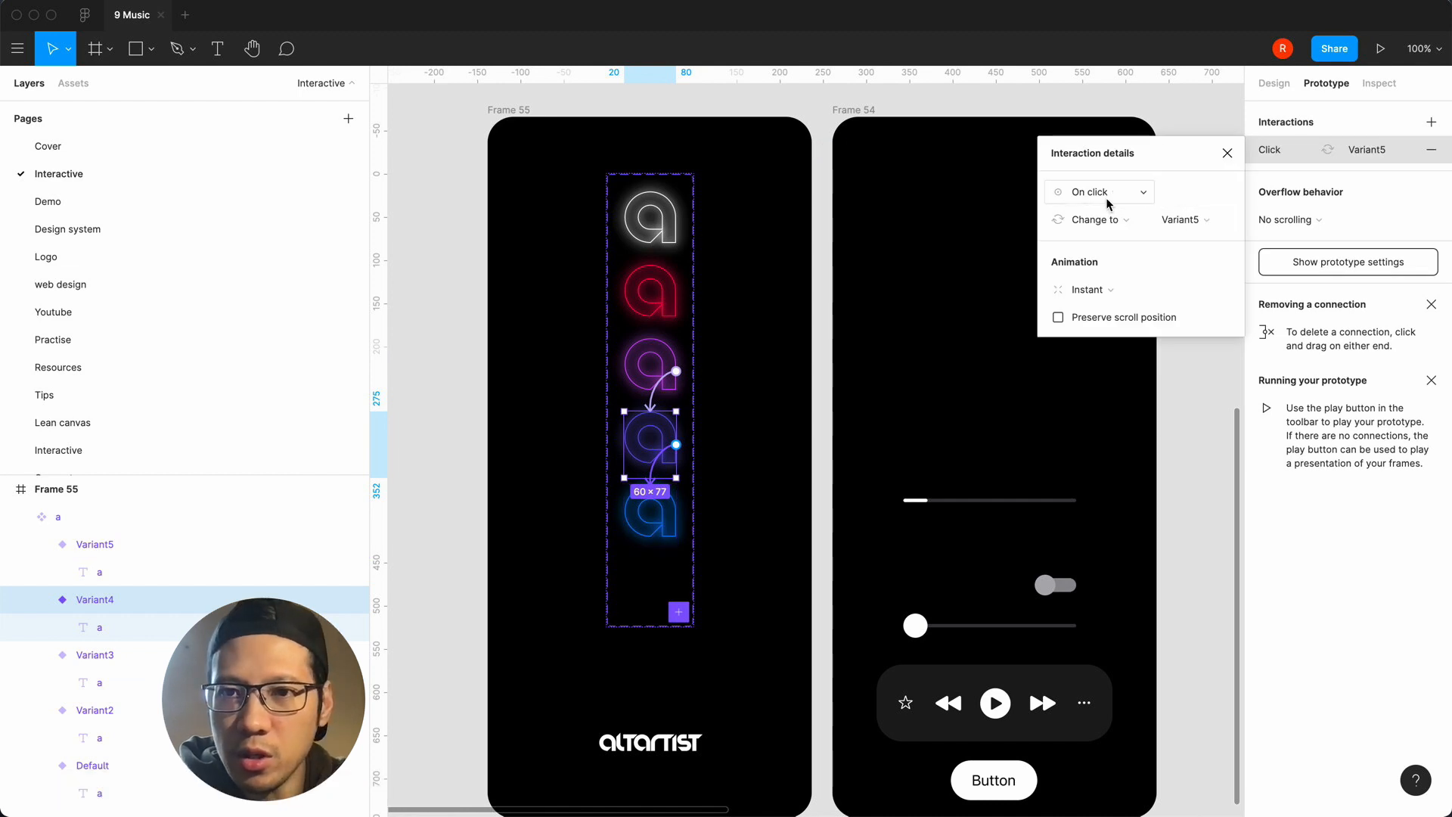
left_click(1110, 195)
left_click(1099, 408)
left_click(1185, 193)
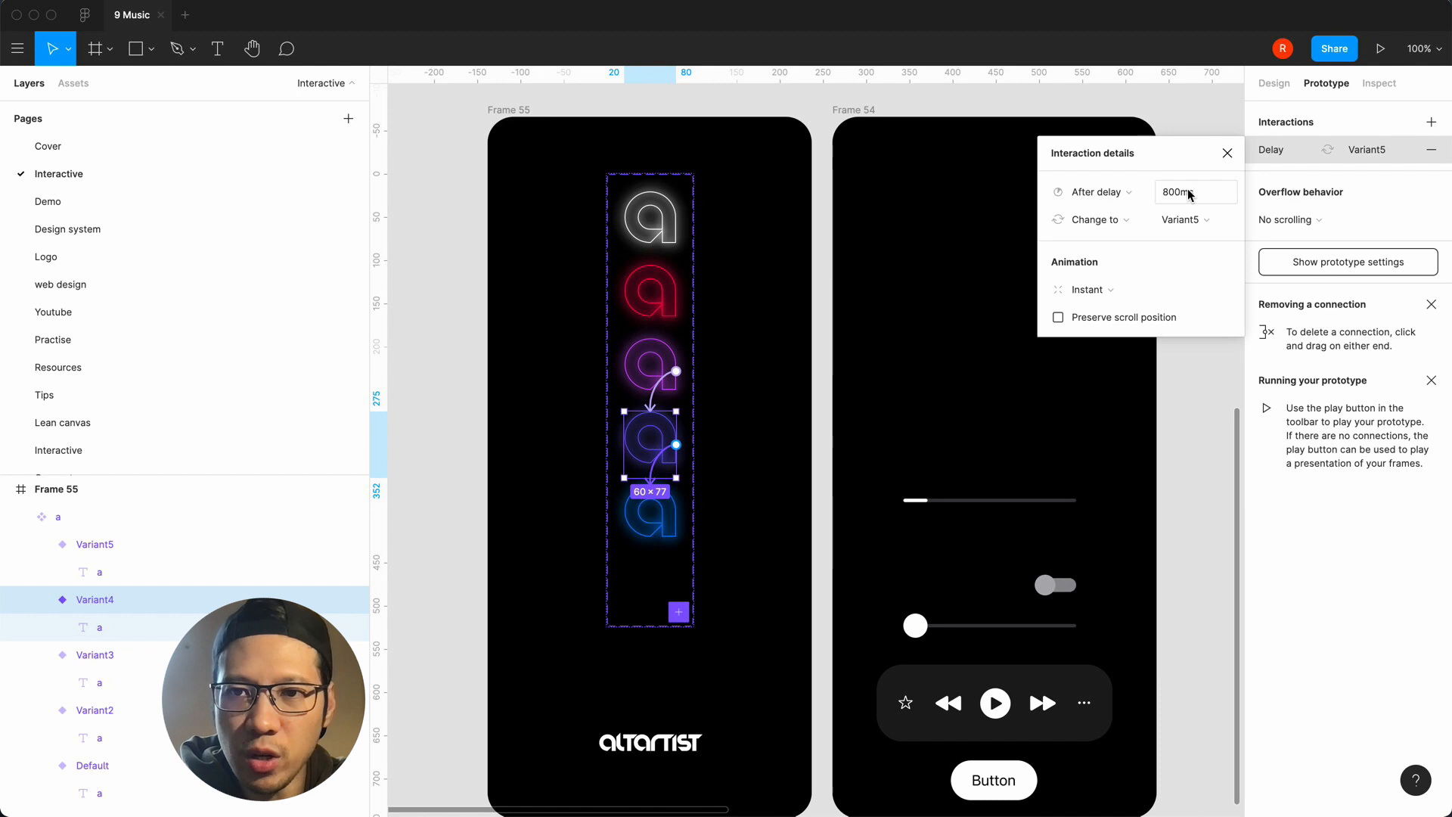
type("3000")
key("Return")
Link Variant5 back to the Default variant with a Change to interaction triggered after a delay of 3000ms.
left_click(631, 518)
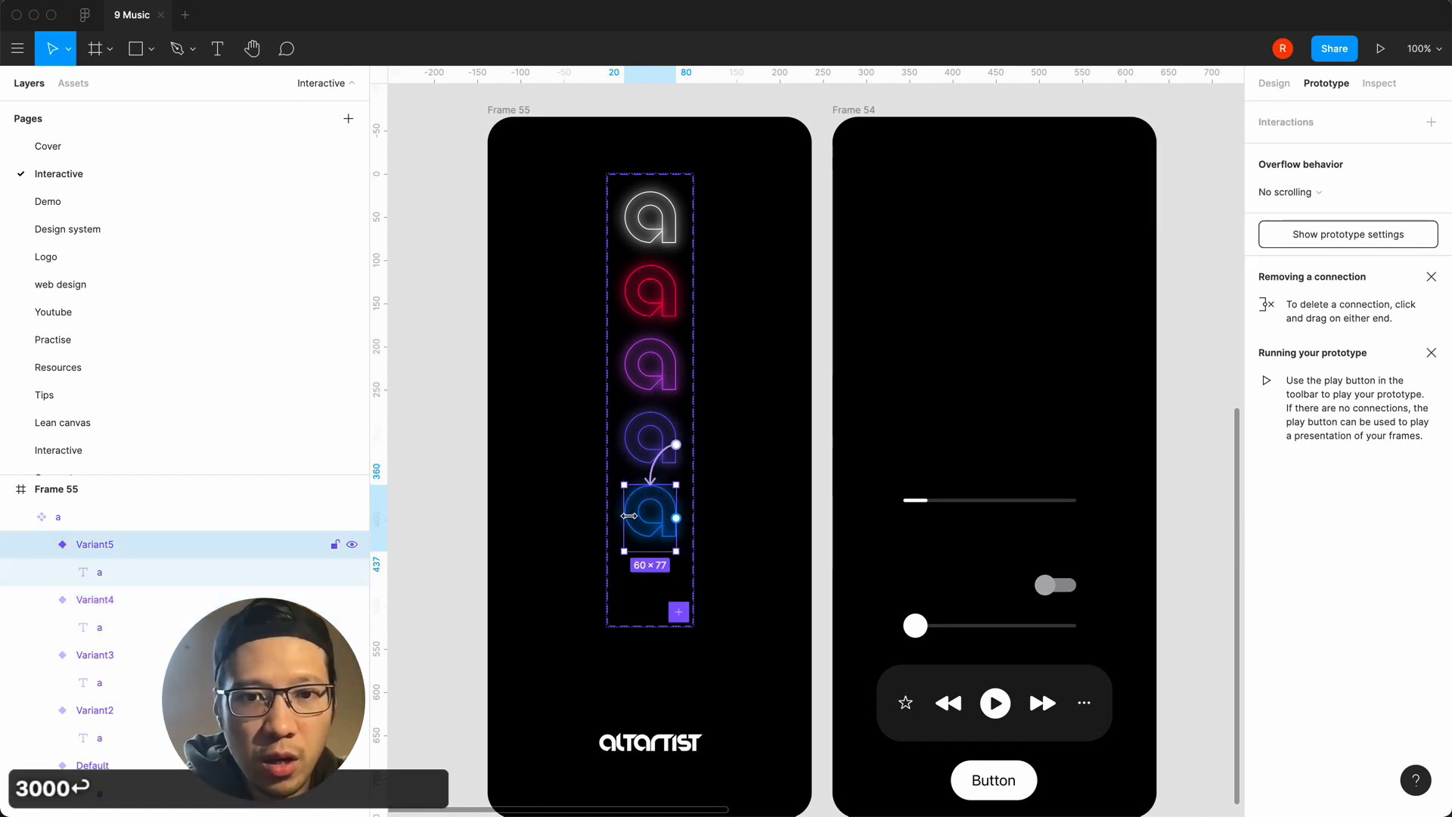
left_click_drag(676, 518, 651, 220)
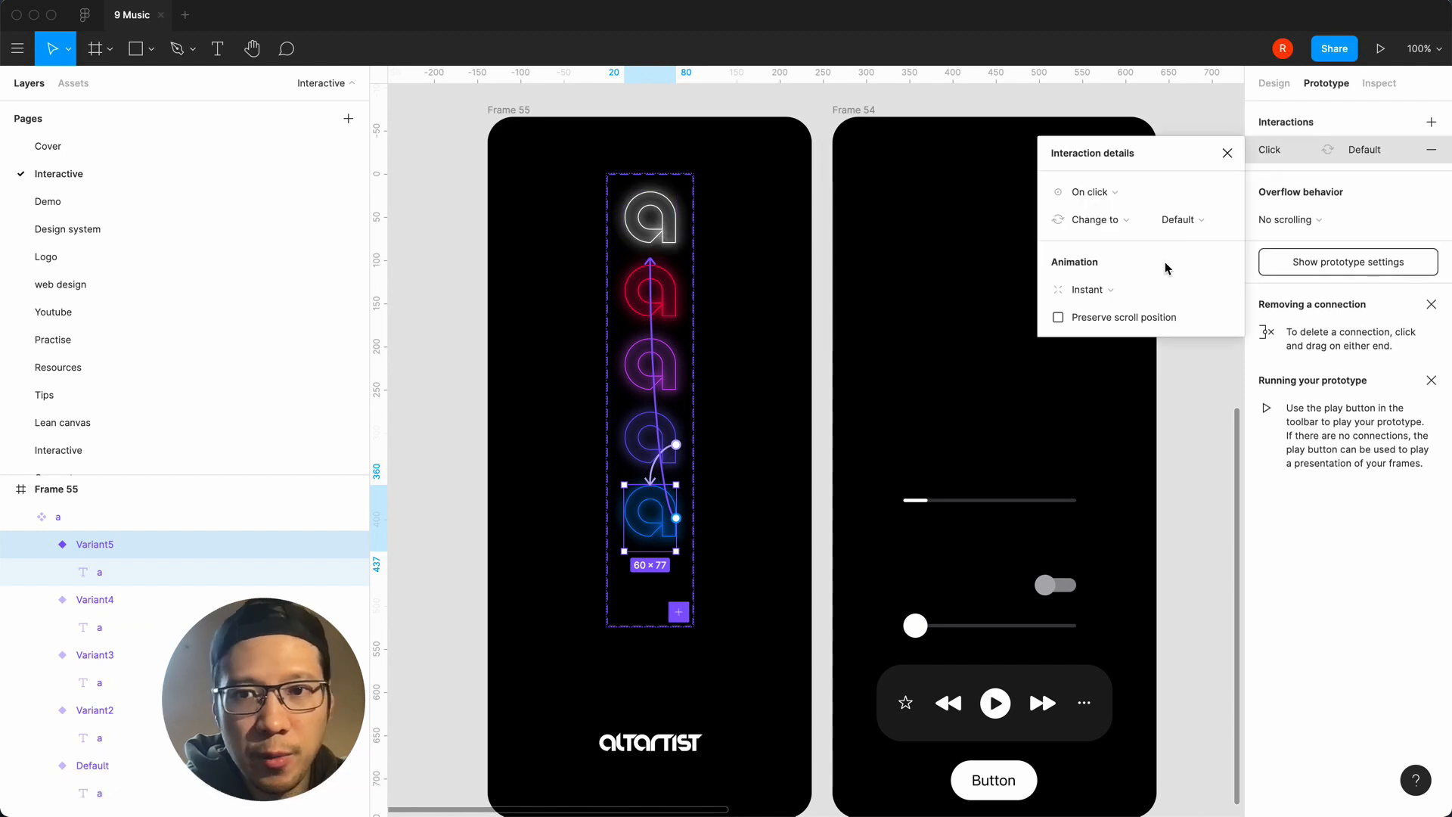
left_click(1112, 193)
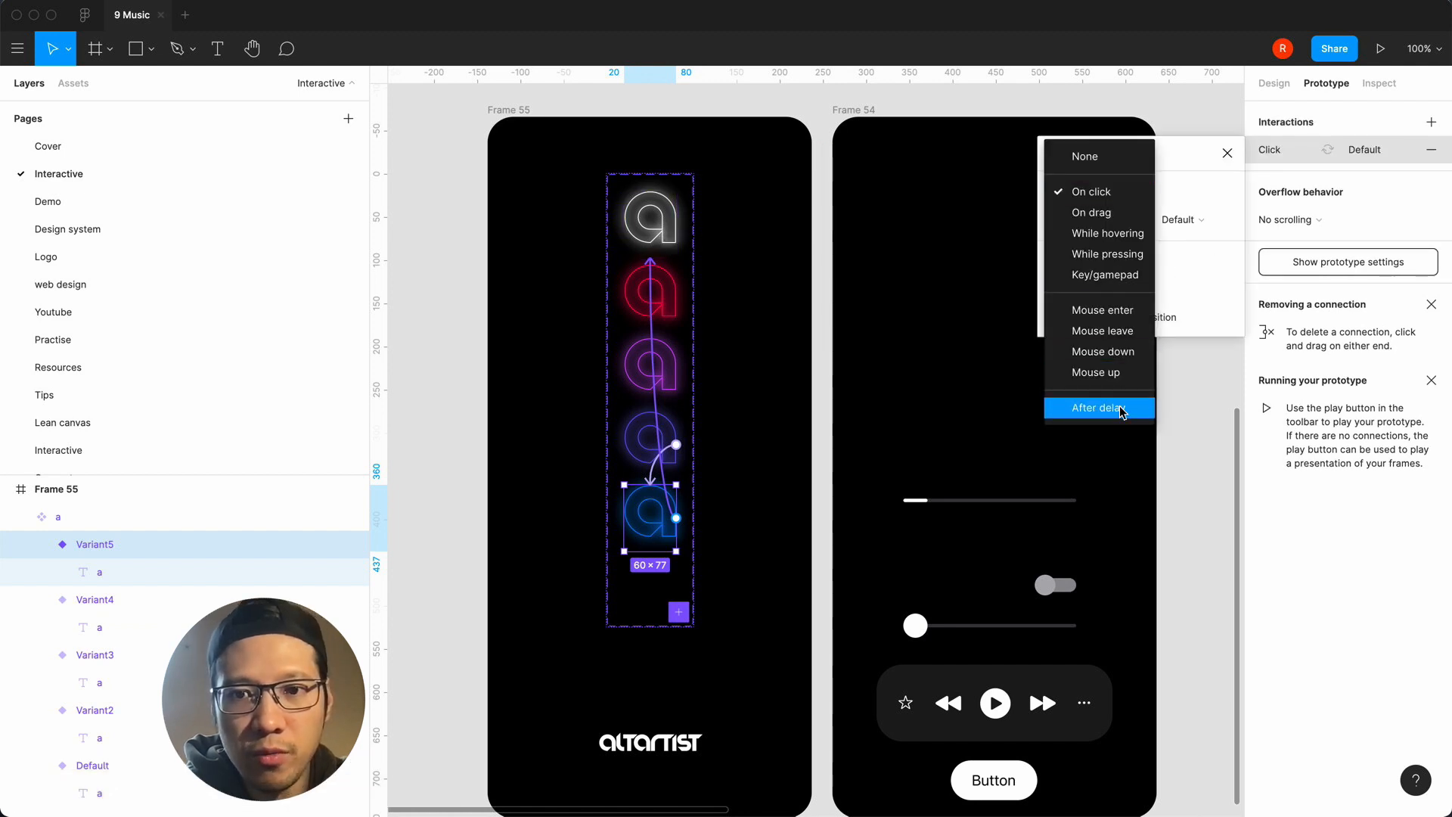
left_click(1100, 408)
left_click(1179, 192)
type("3000")
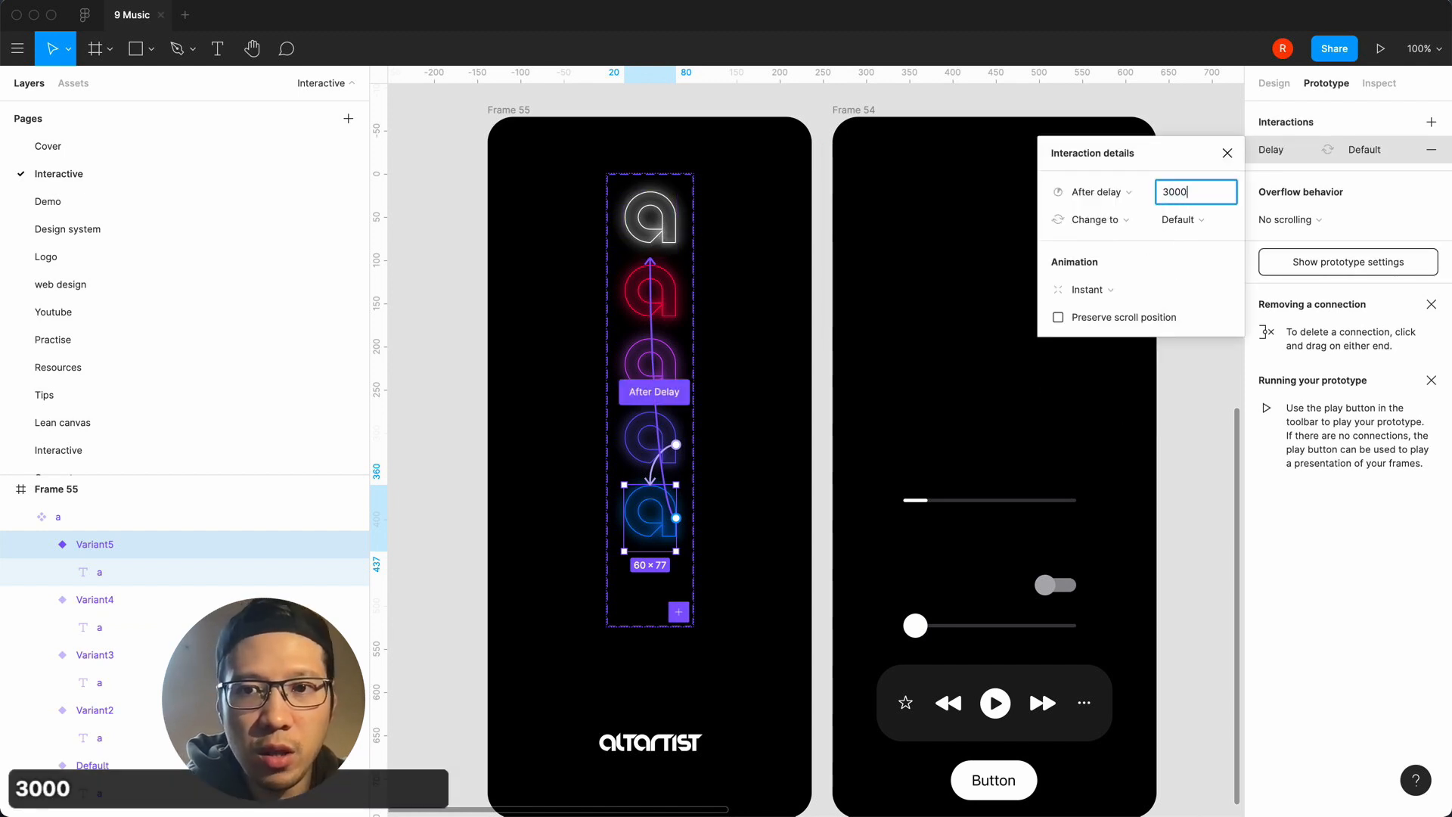
key("Return")
left_click(1227, 153)
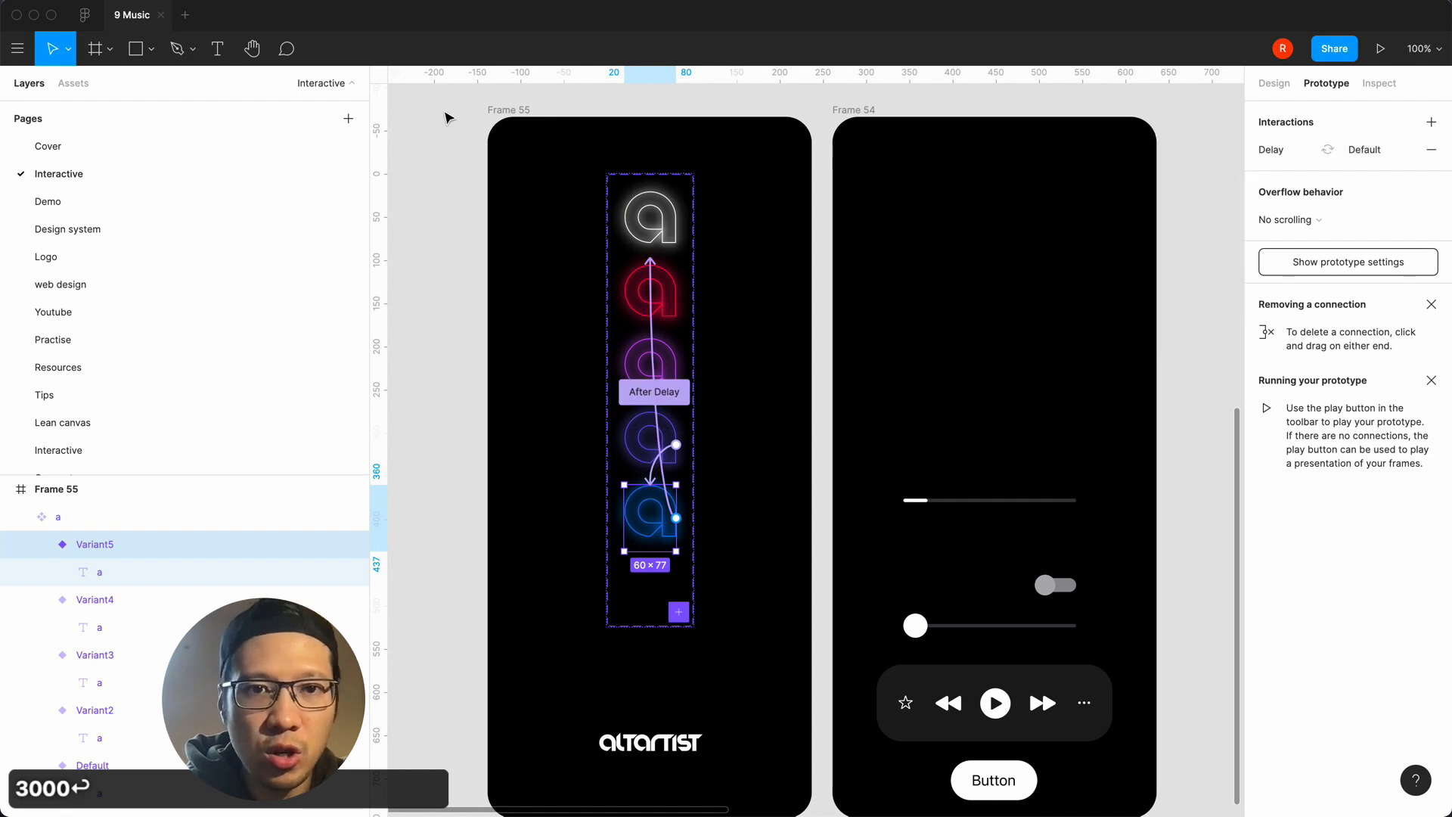
Preview Frame 55 as a running prototype and close the preview.
left_click(454, 115)
left_click(508, 110)
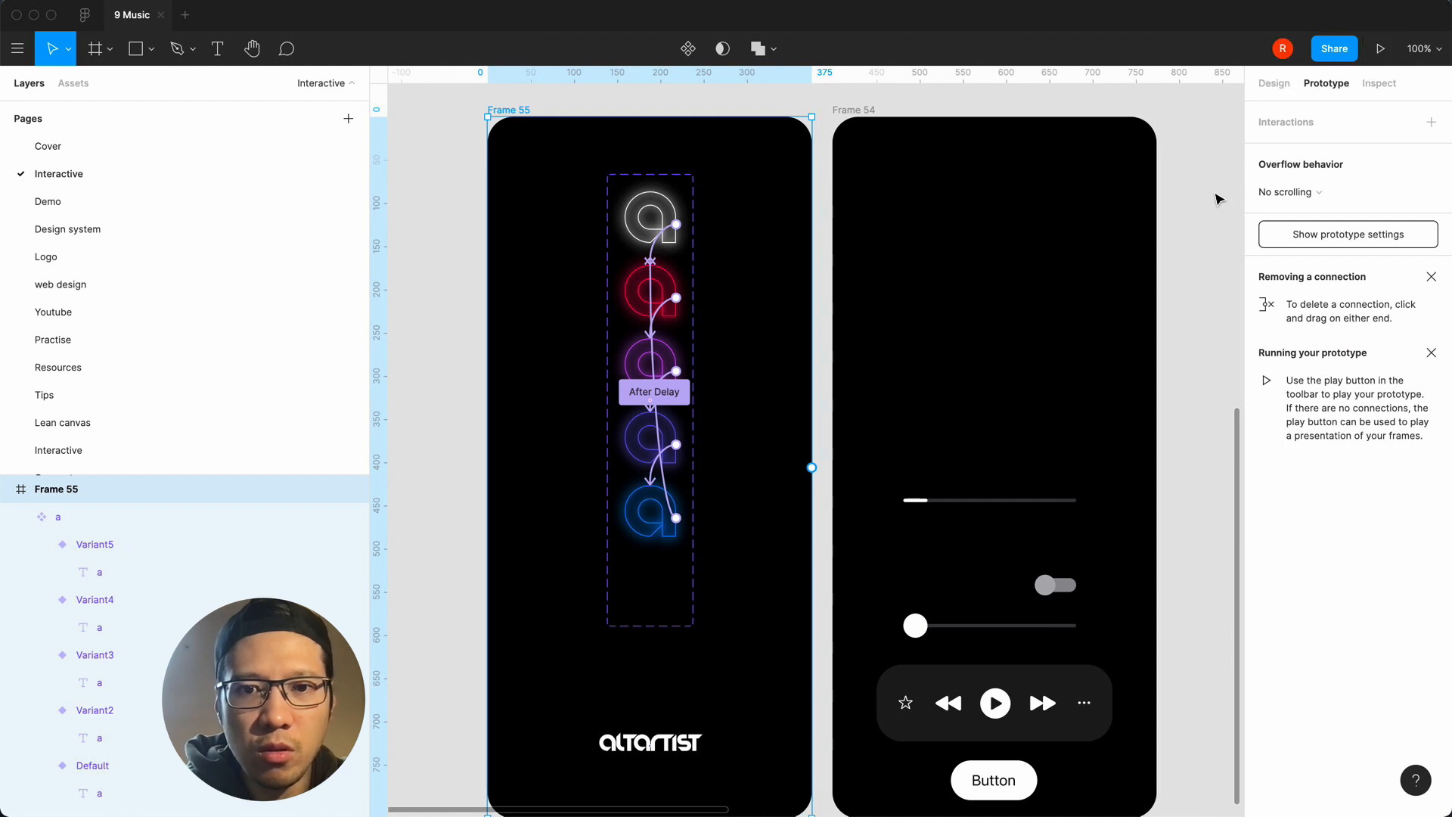
left_click(1225, 146)
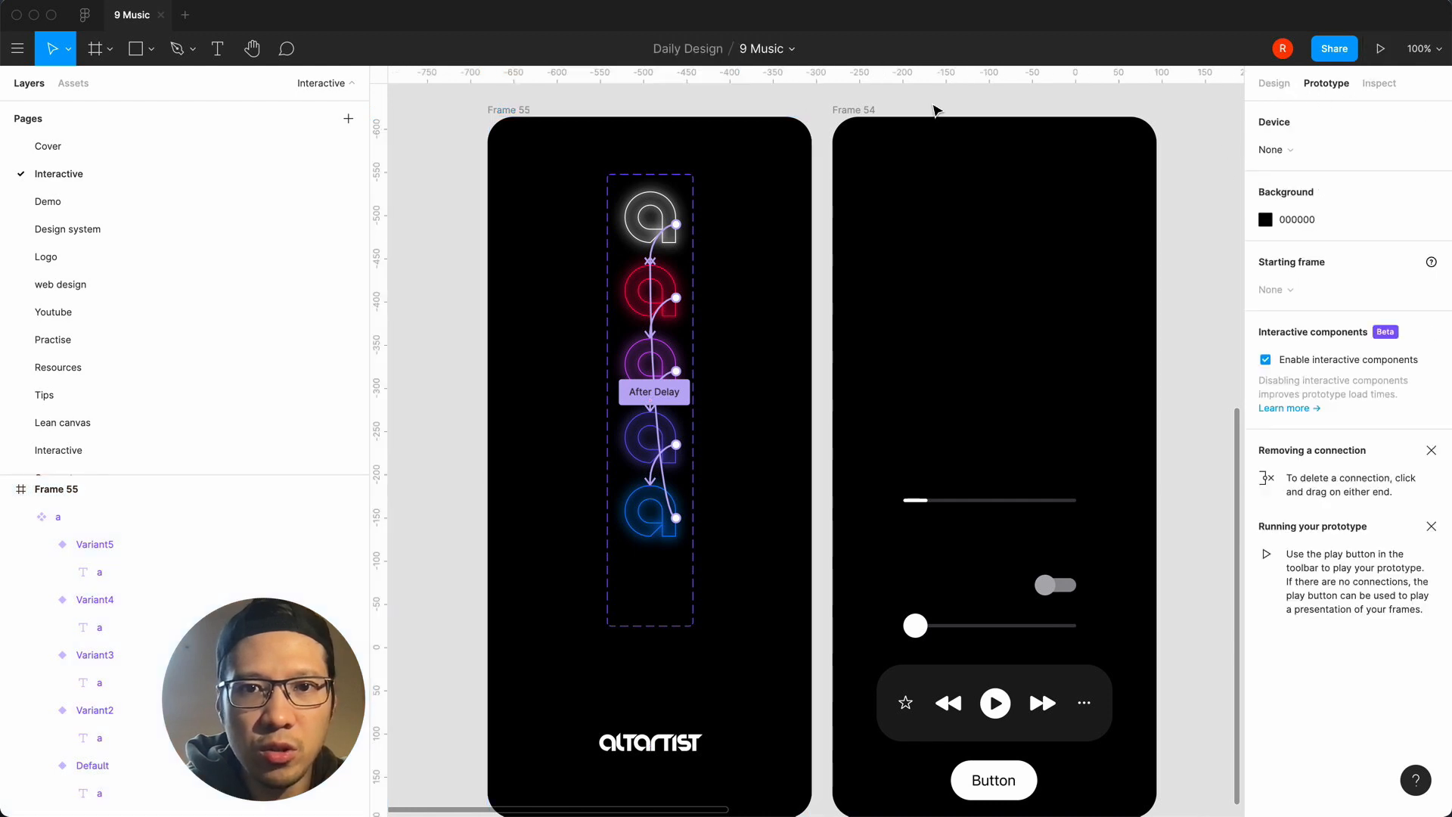
left_click(862, 114)
left_click(509, 110)
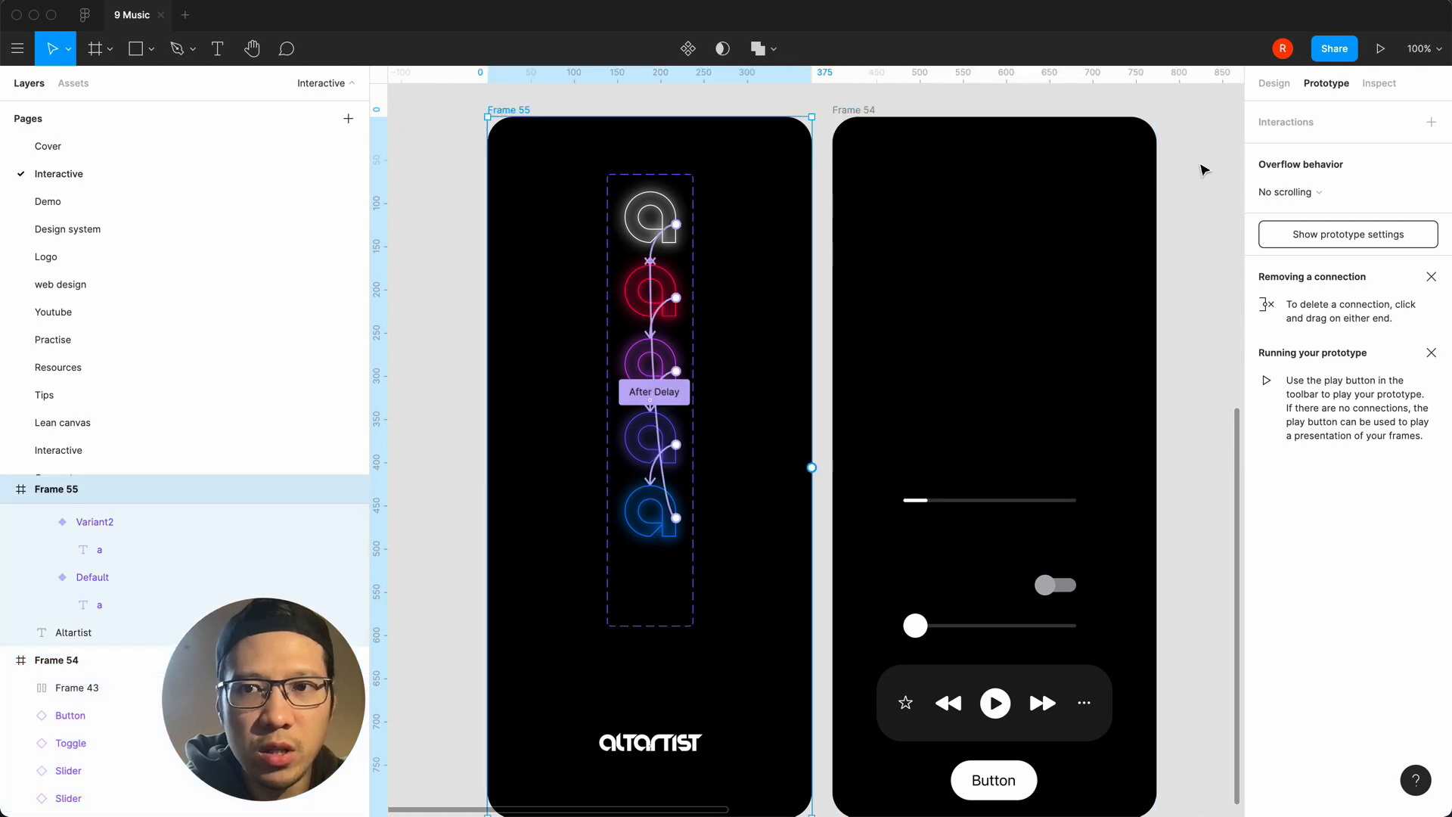
left_click(1380, 49)
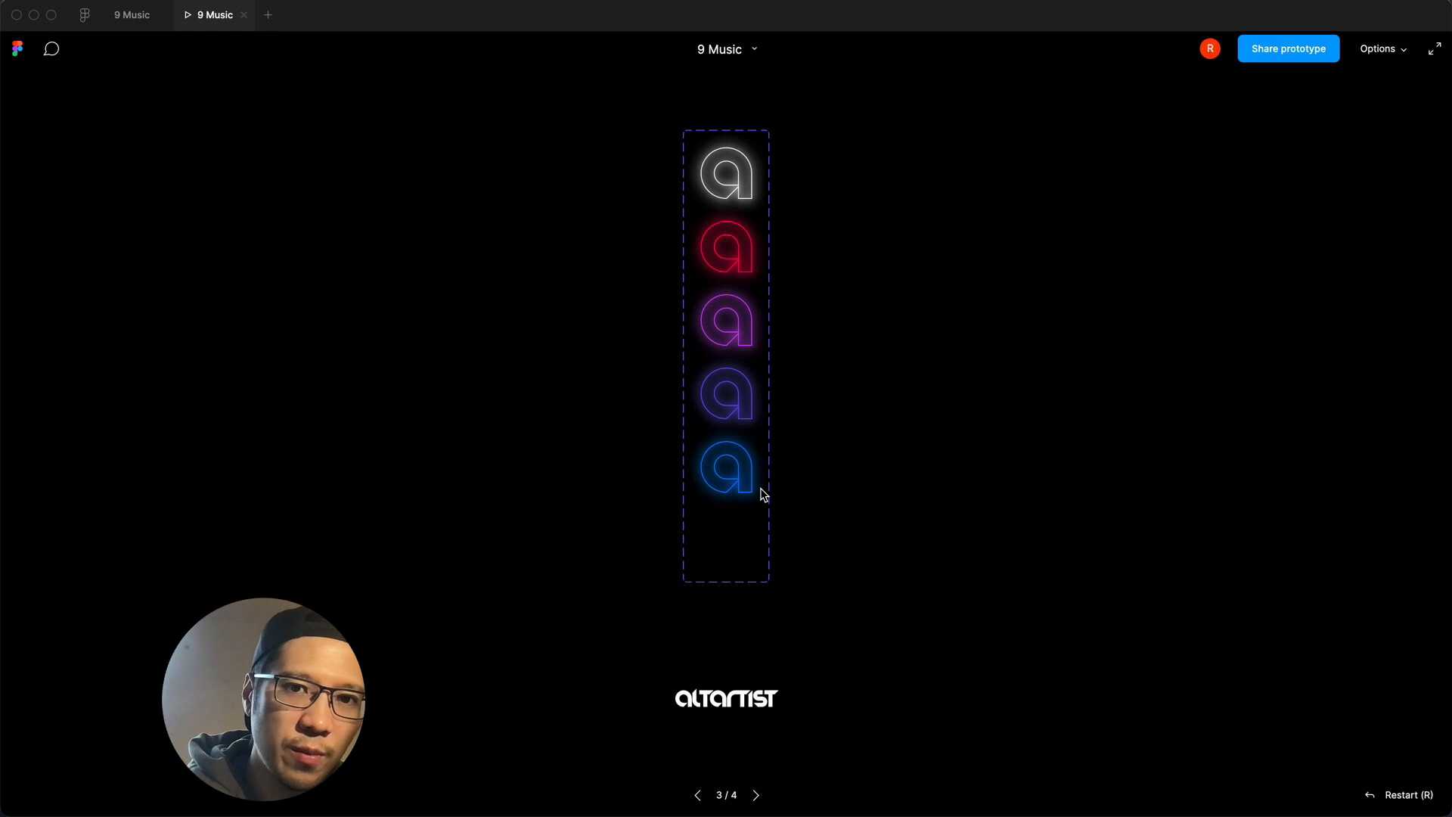
left_click(244, 15)
Move component set a out of Frame 55 onto the empty canvas beside it.
key("minus")
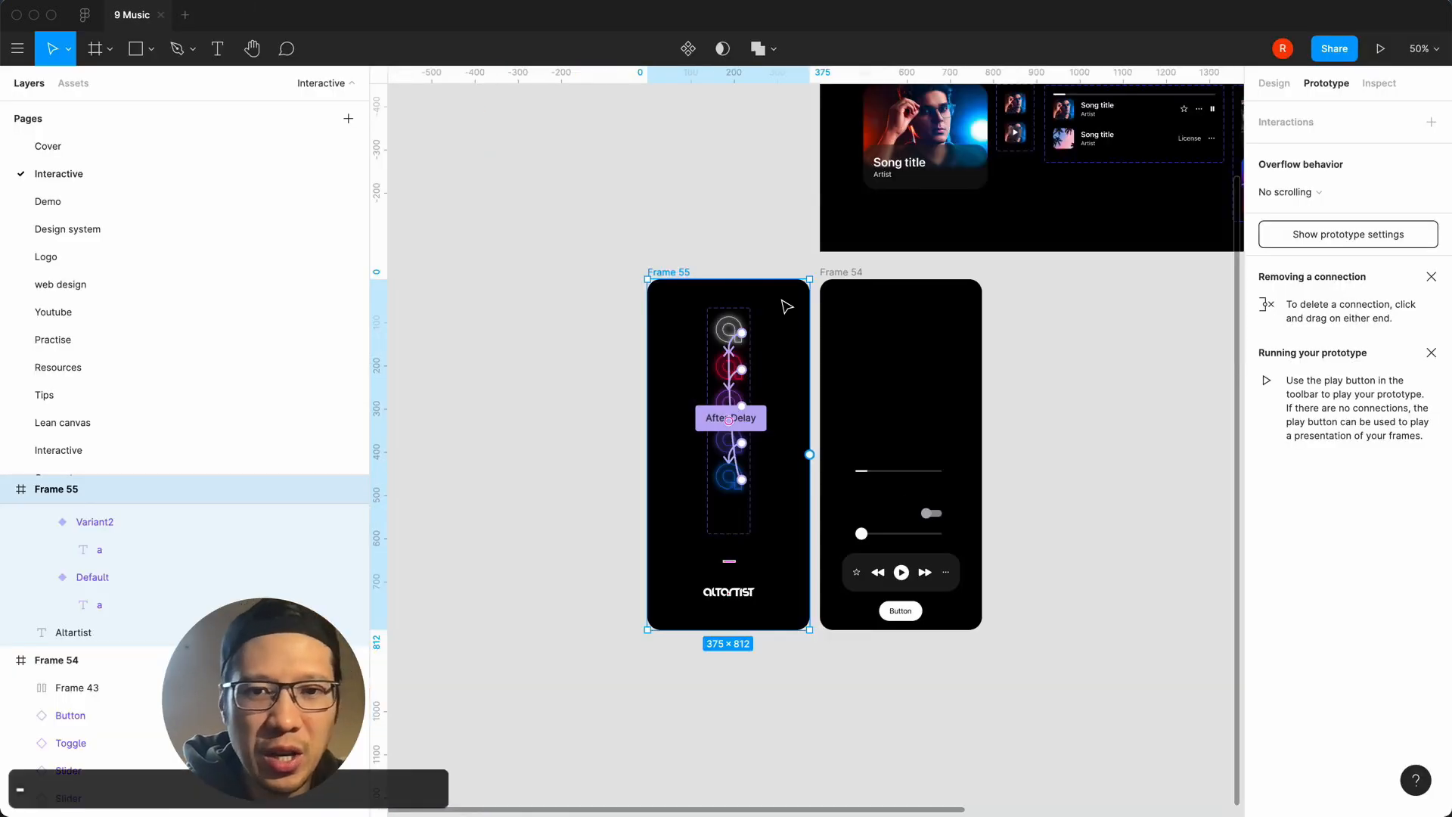
scroll(894, 331, "right", 1)
scroll(894, 331, "up", 1)
scroll(894, 332, "right", 1)
scroll(894, 331, "up", 1)
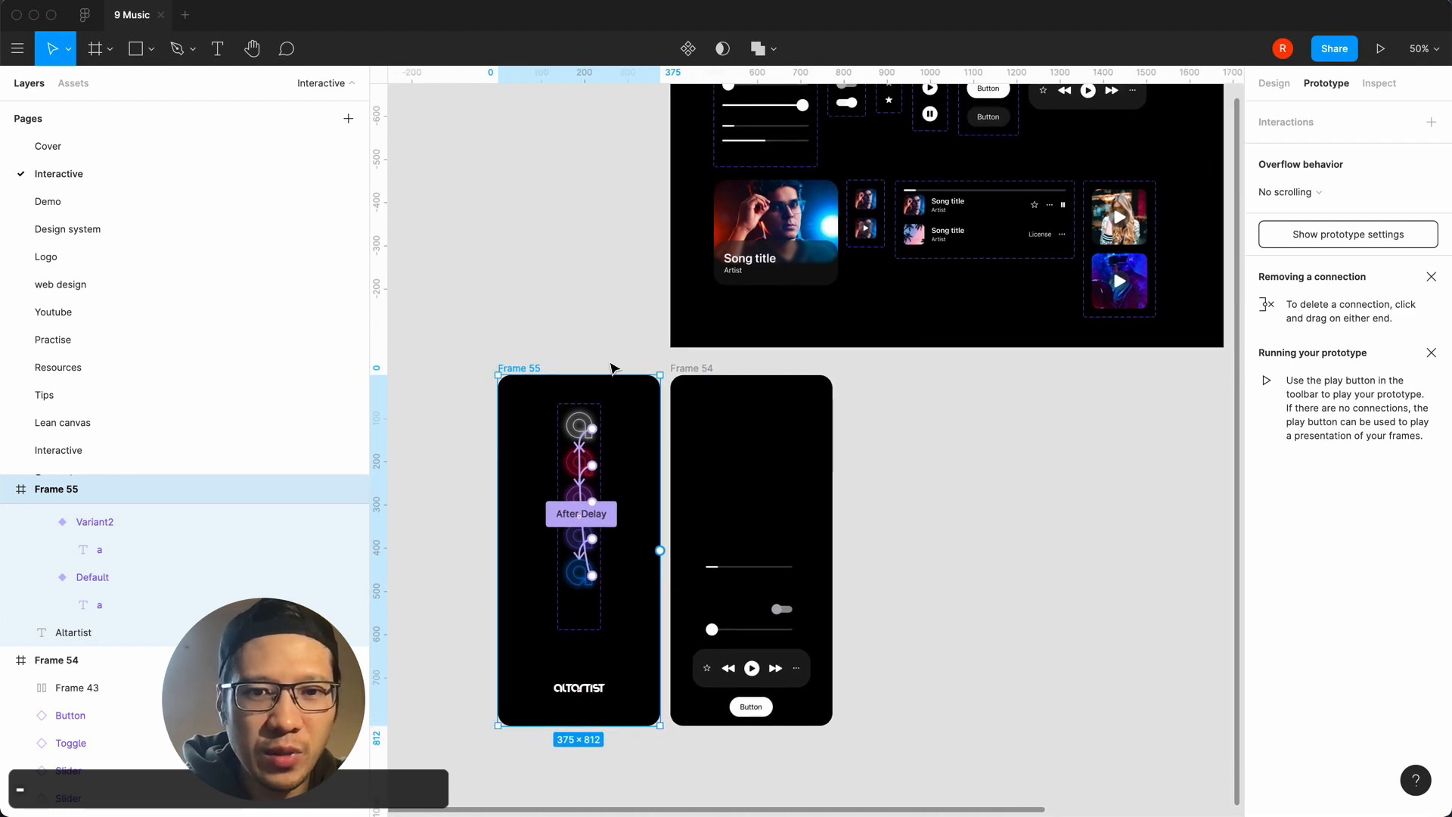
left_click_drag(588, 408, 559, 426)
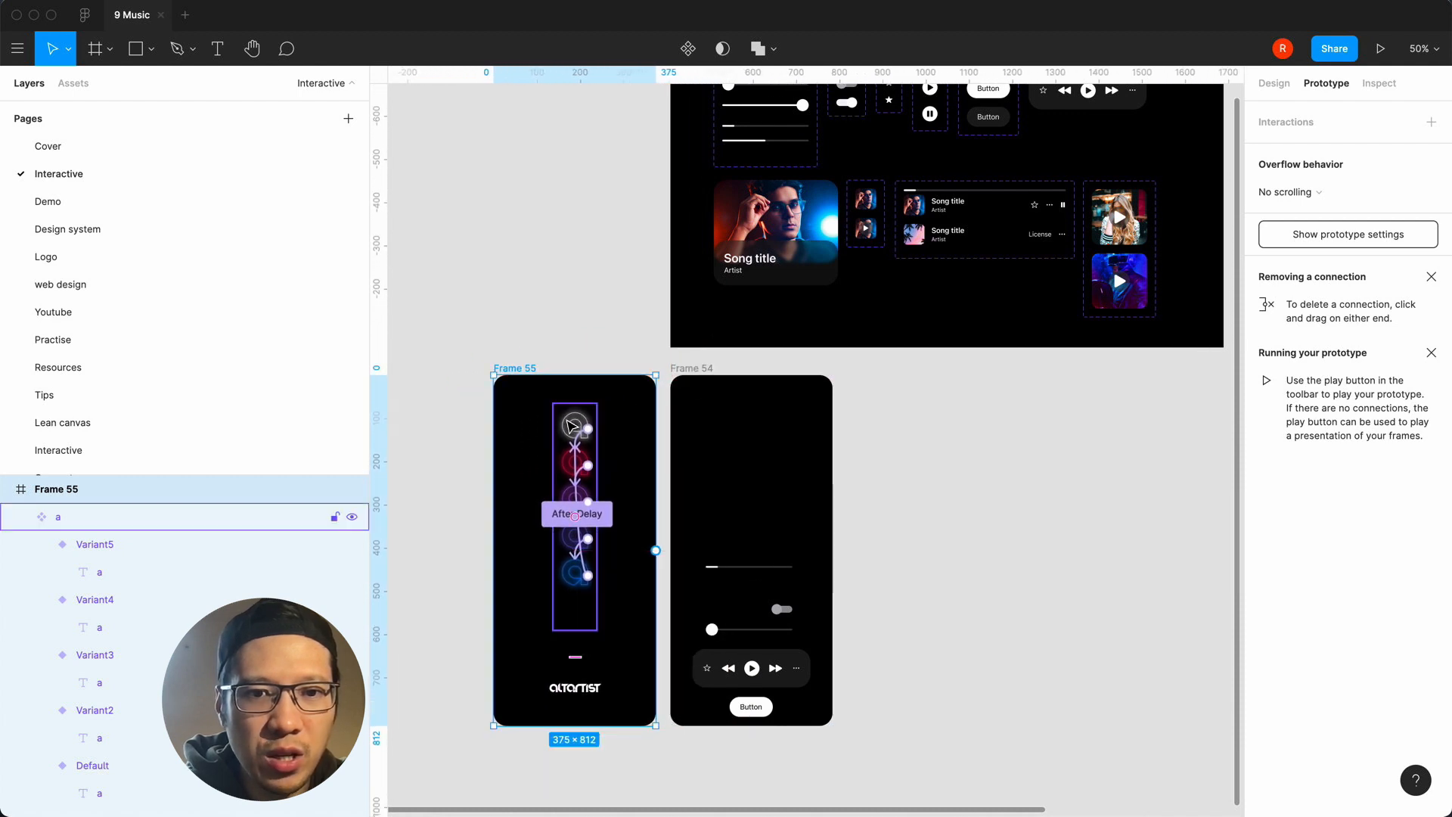
left_click(103, 527)
left_click_drag(569, 488, 450, 487)
left_click(463, 288)
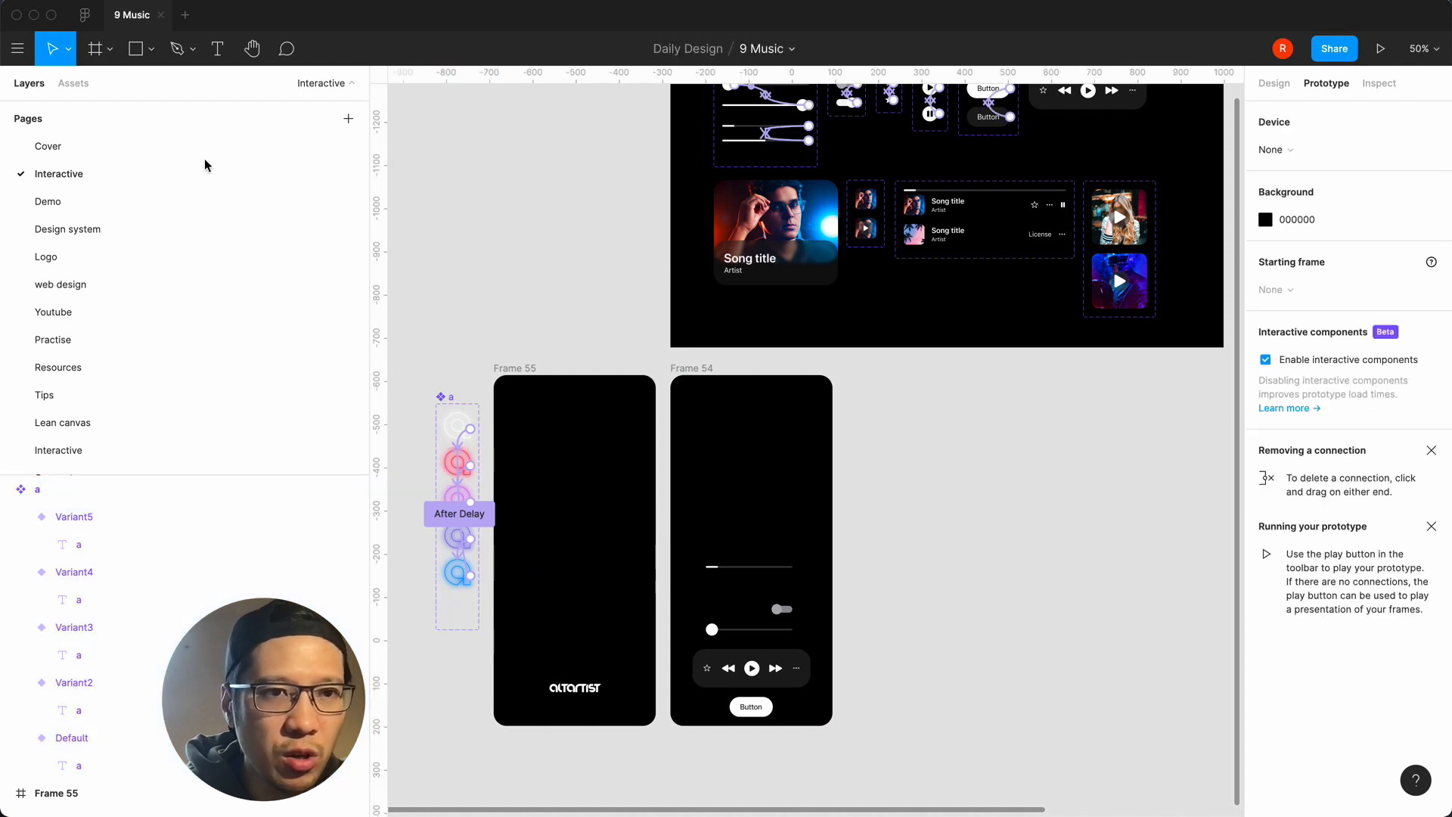
Move component set a into the Design system alt artist frame, beside the playback controls at about X 1143, Y 77.
left_click(74, 82)
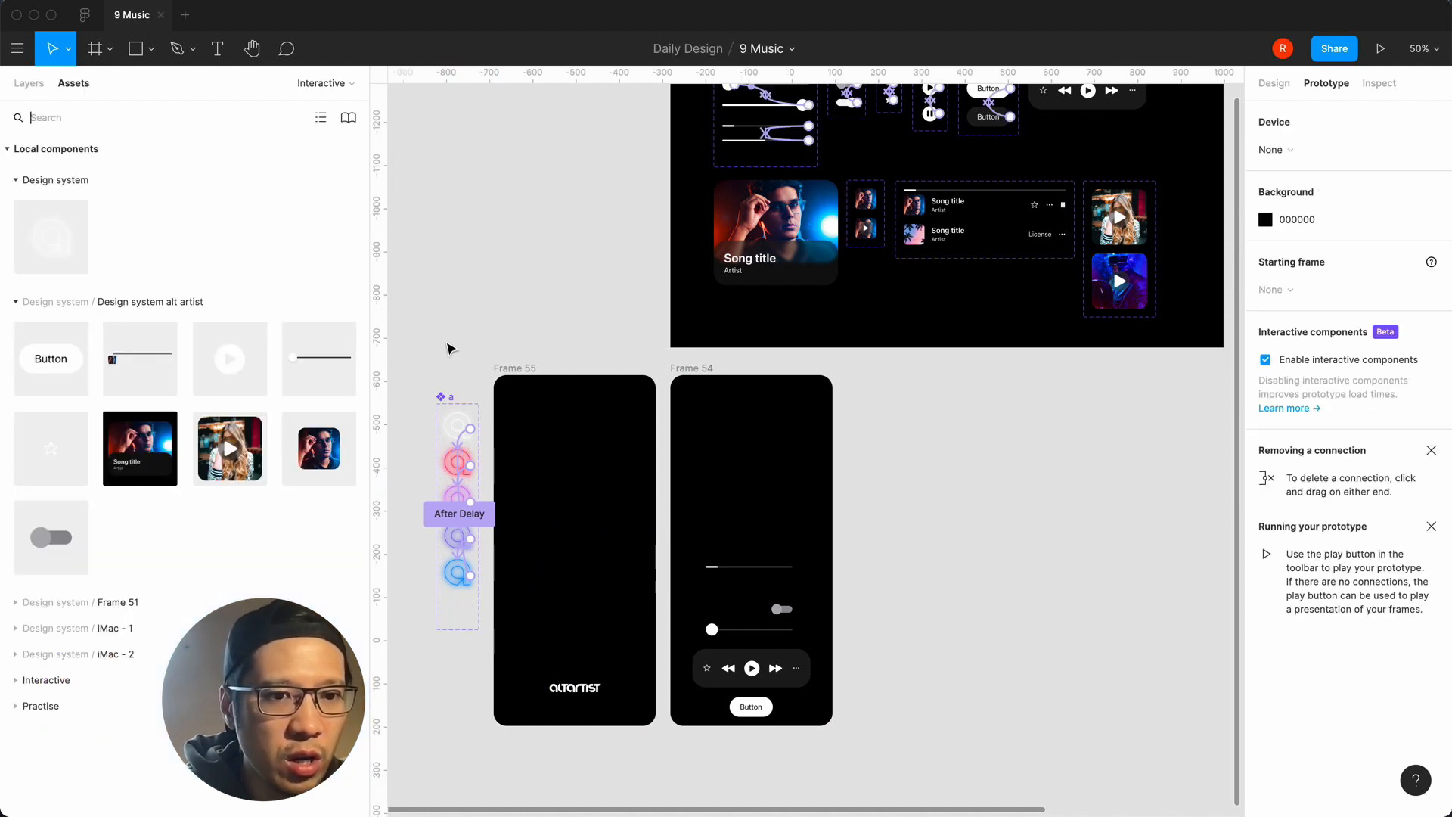
left_click_drag(460, 385, 875, 289)
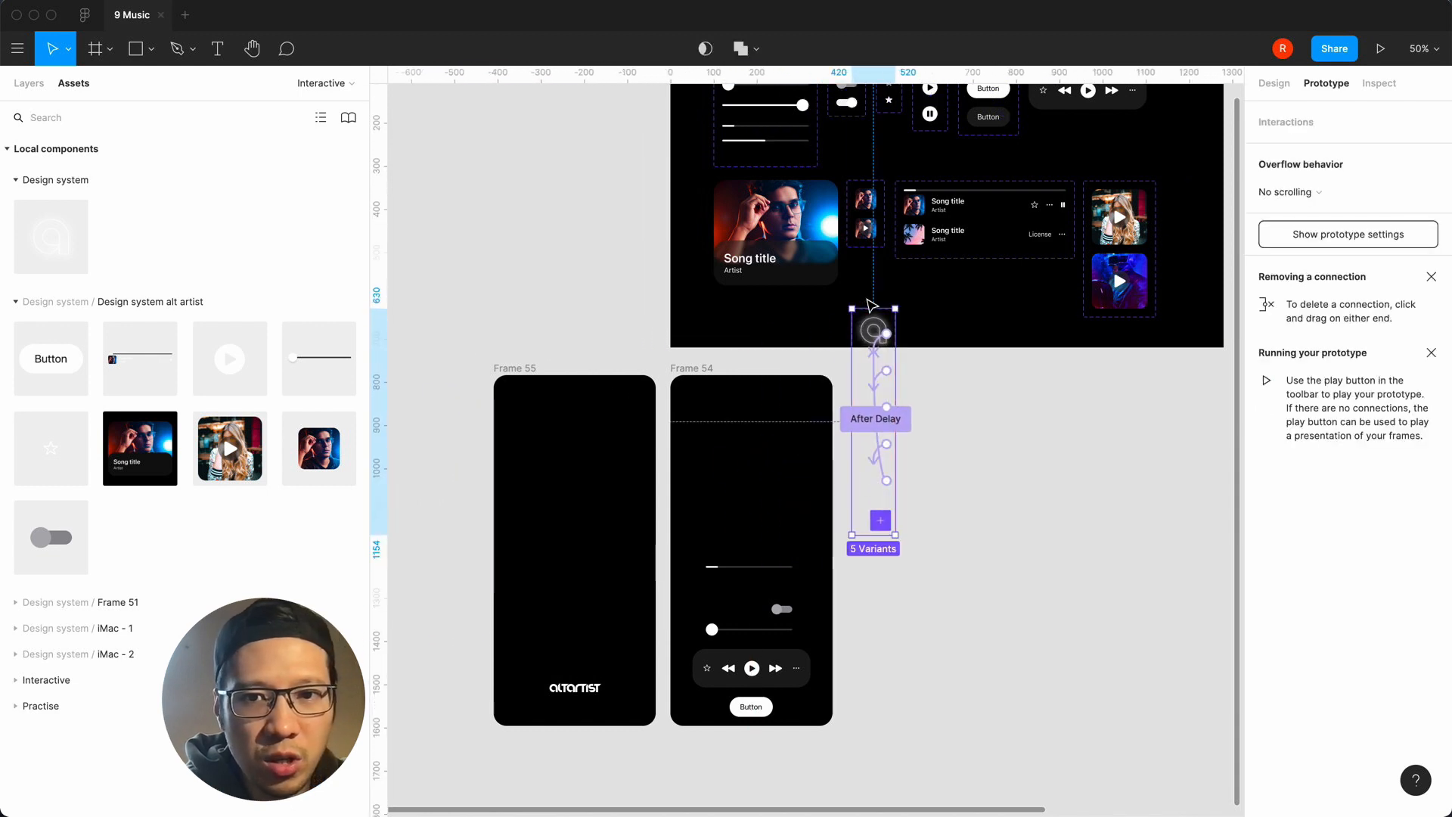
scroll(1064, 440, "up", 3)
scroll(1063, 440, "right", 5)
left_click_drag(683, 458, 992, 220)
left_click(894, 566)
scroll(895, 566, "left", 4)
scroll(895, 566, "down", 1)
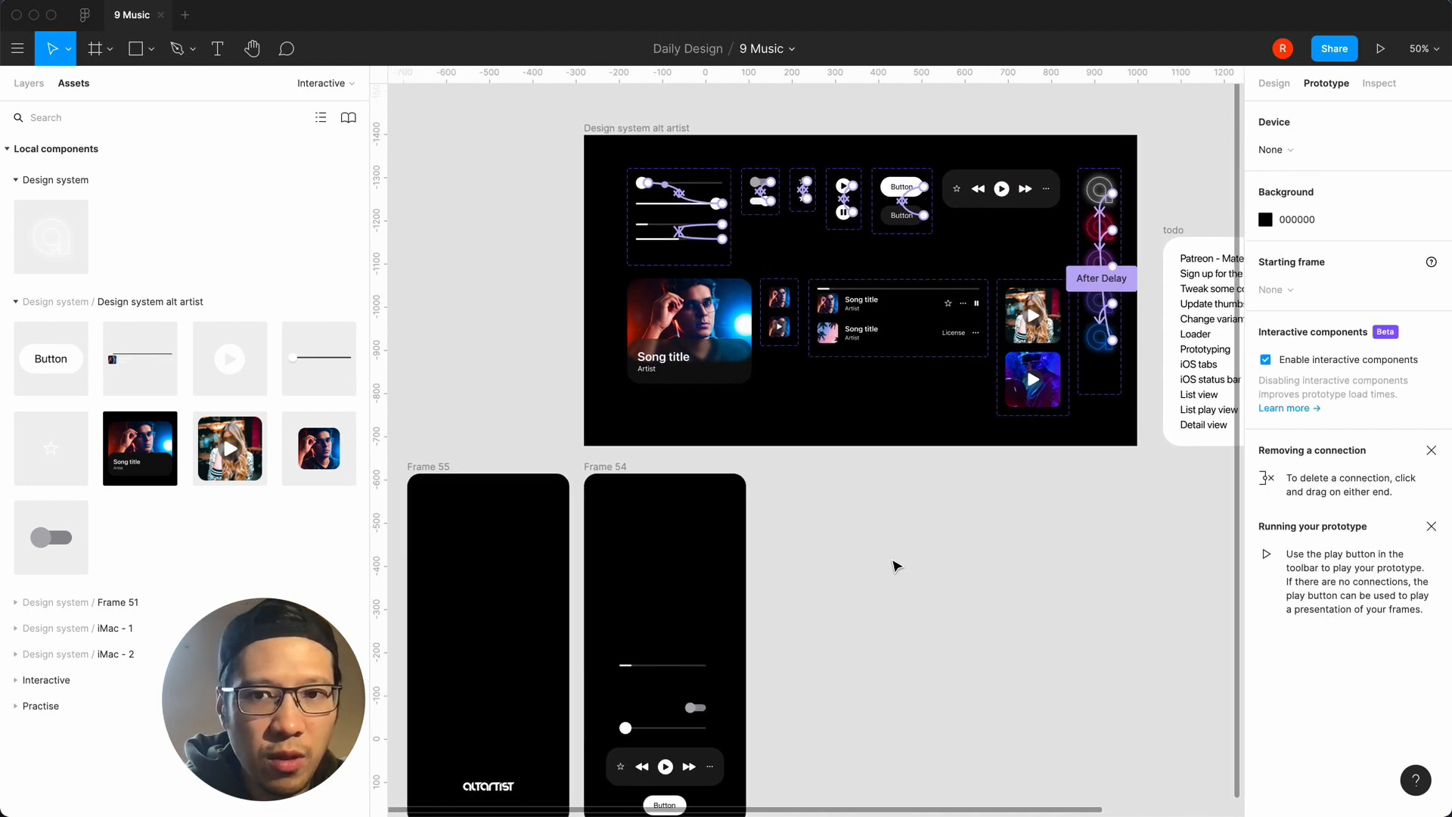
Examine the local component groups in the assets to find which group component a belongs to.
left_click(474, 449)
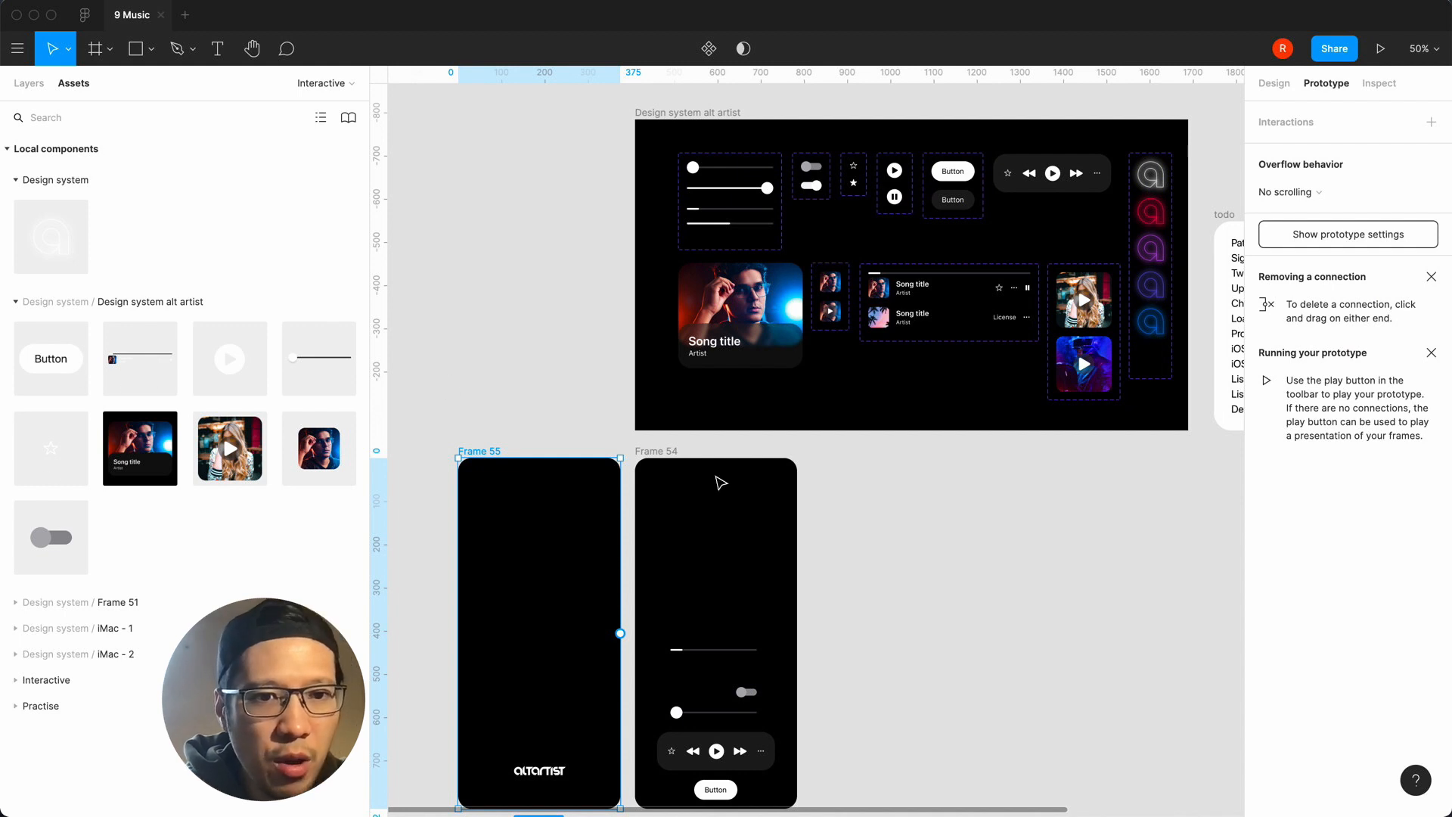
scroll(894, 523, "right", 2)
left_click(1066, 266)
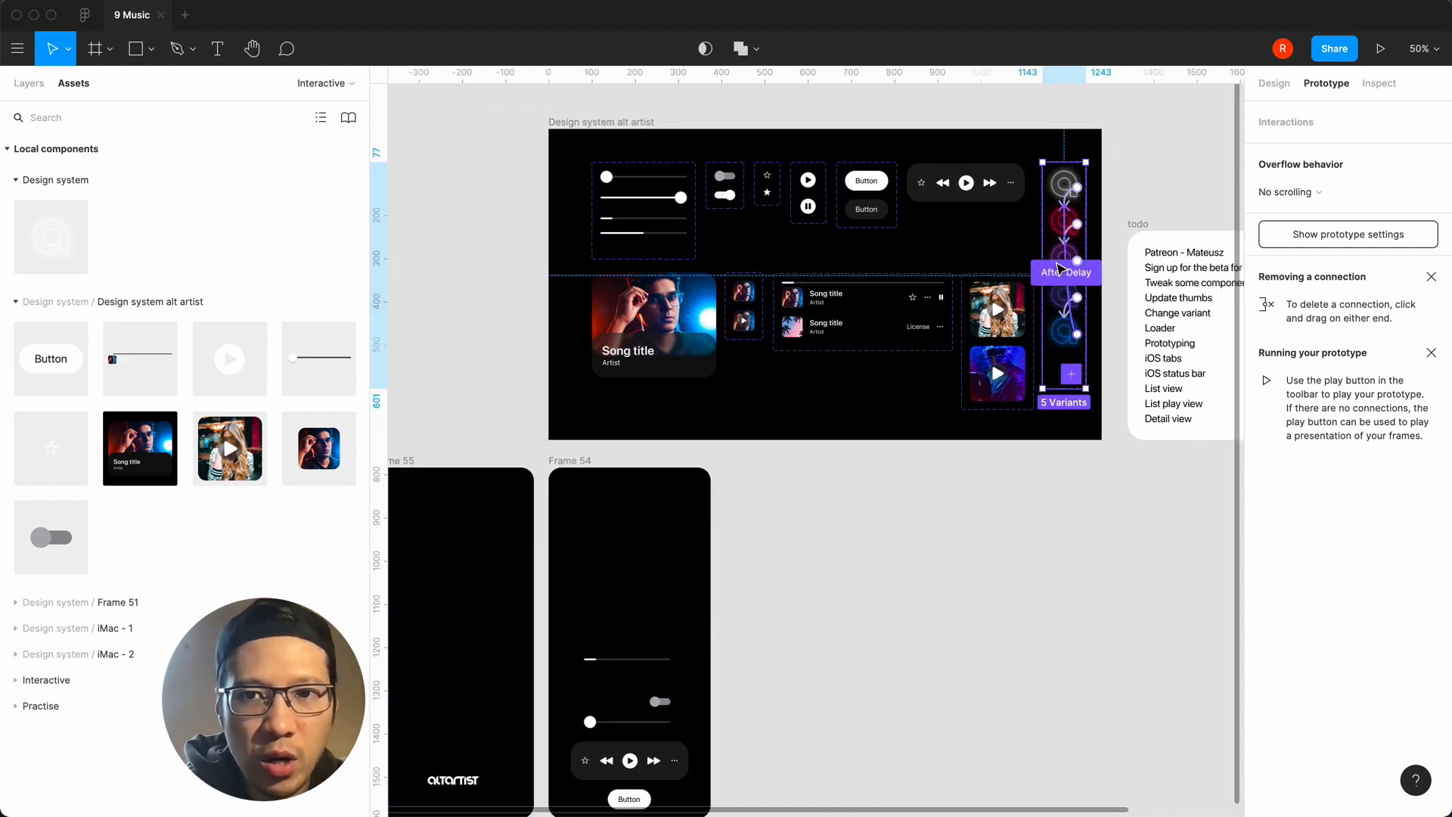
left_click(785, 571)
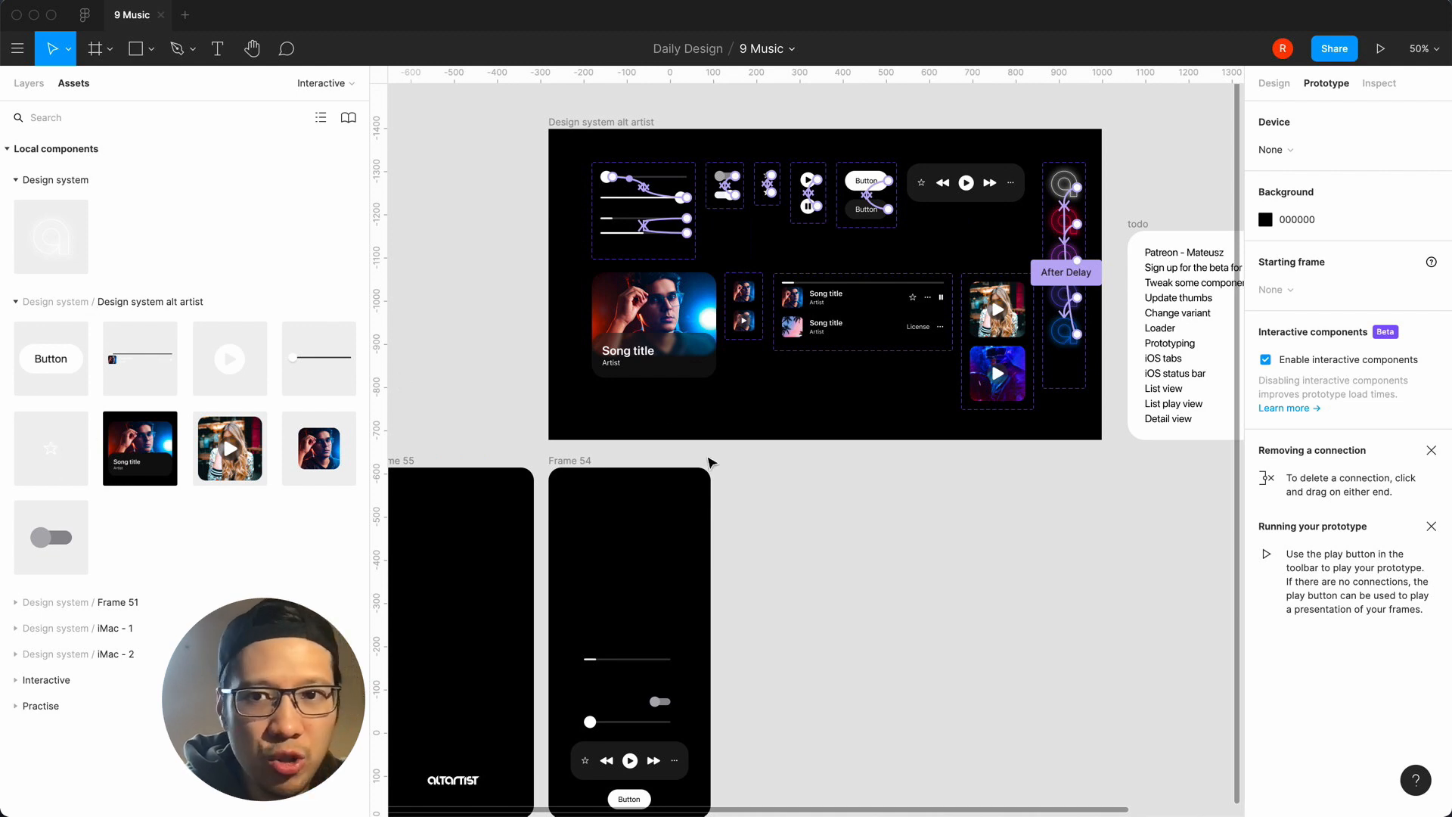
scroll(849, 600, "left", 3)
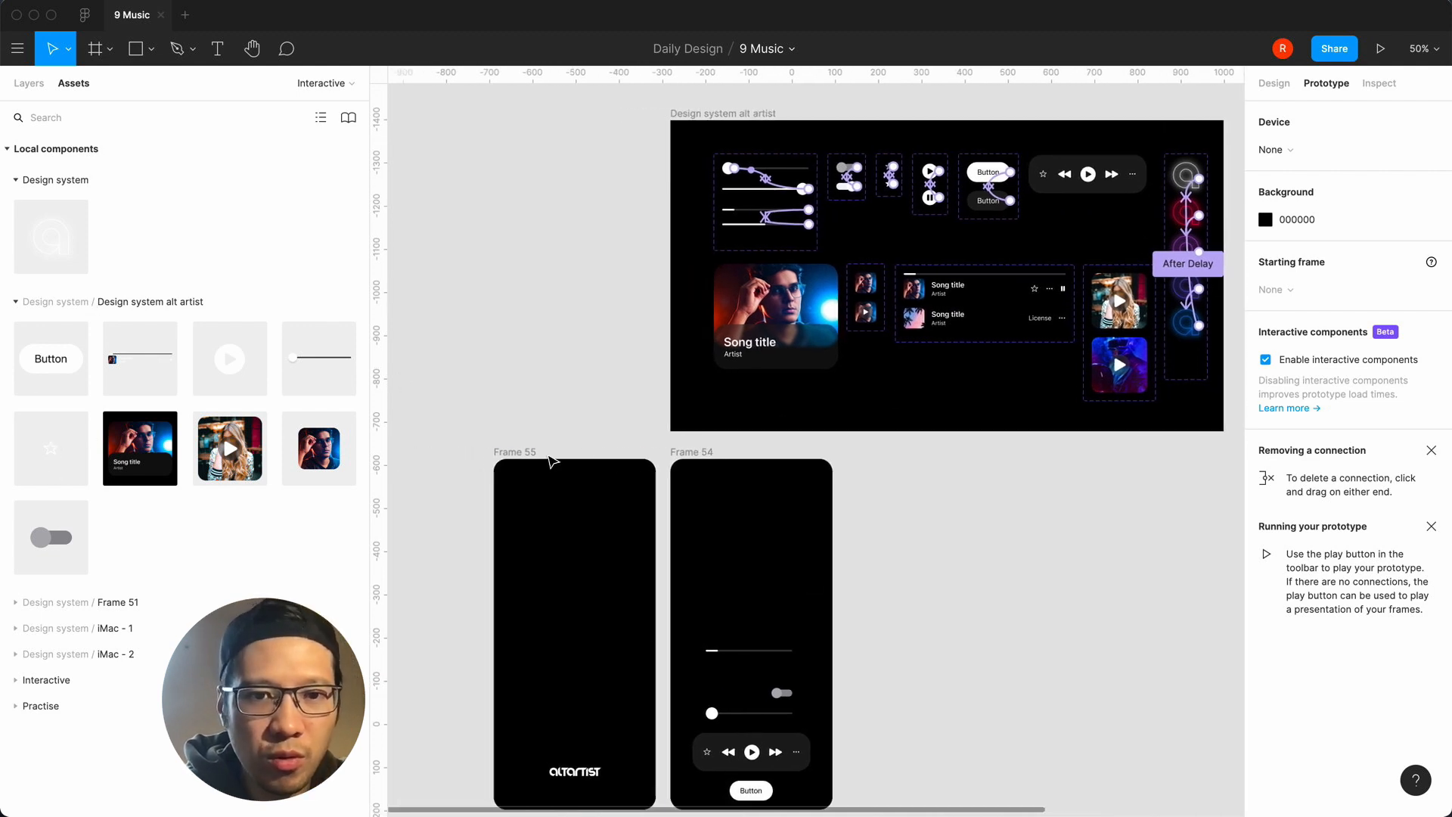
left_click(553, 460)
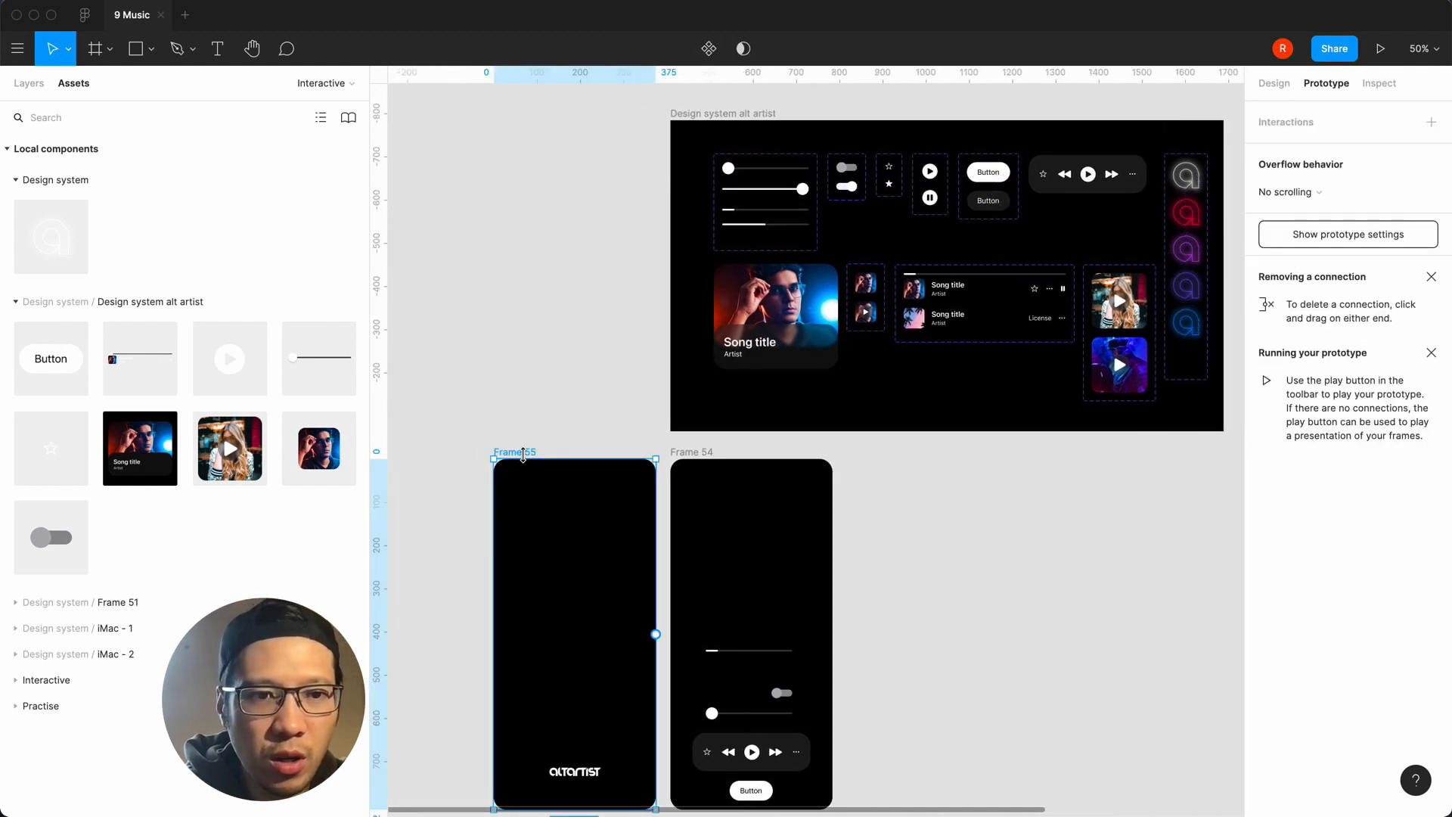
left_click(31, 83)
left_click(73, 85)
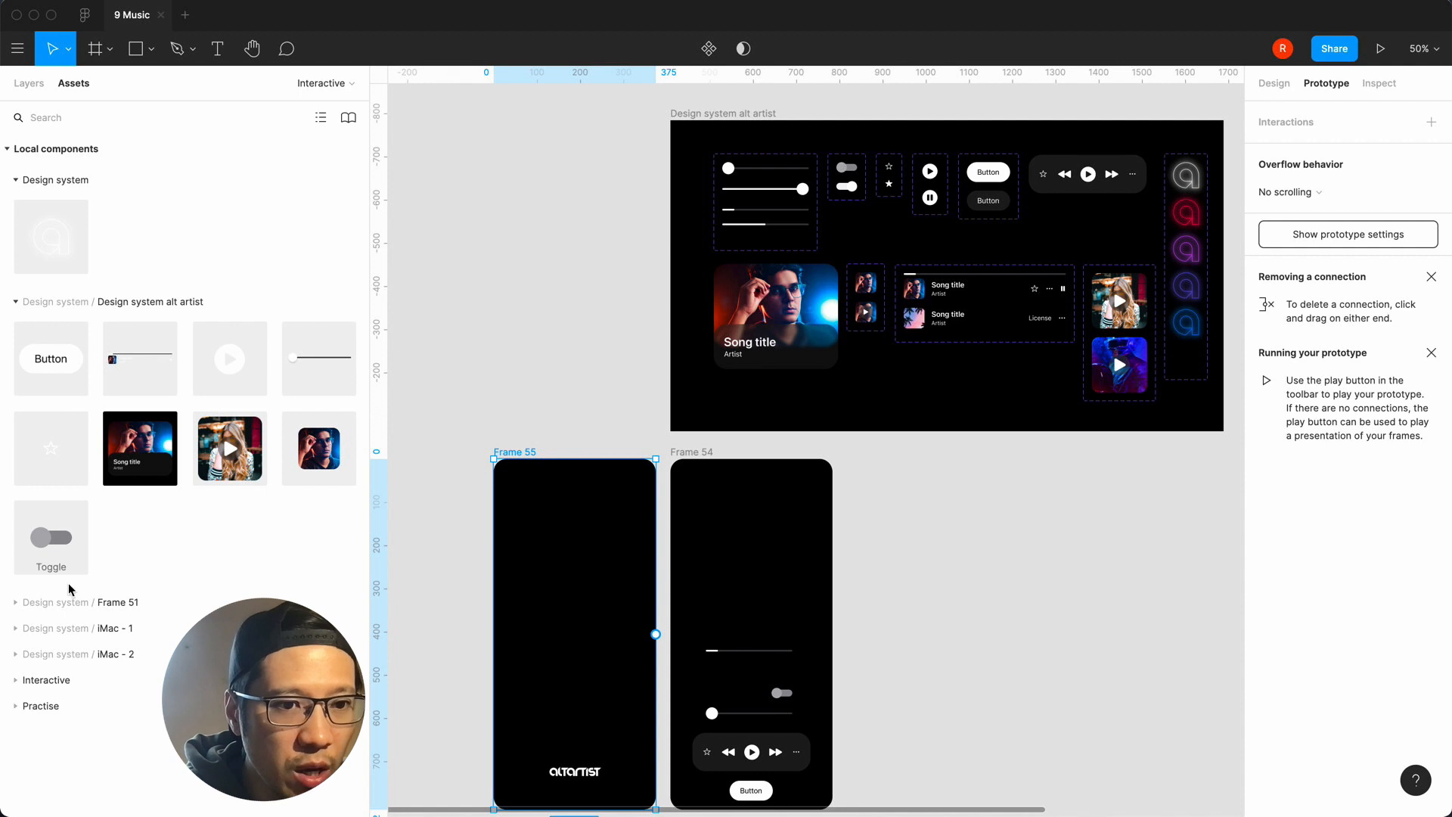
left_click(16, 603)
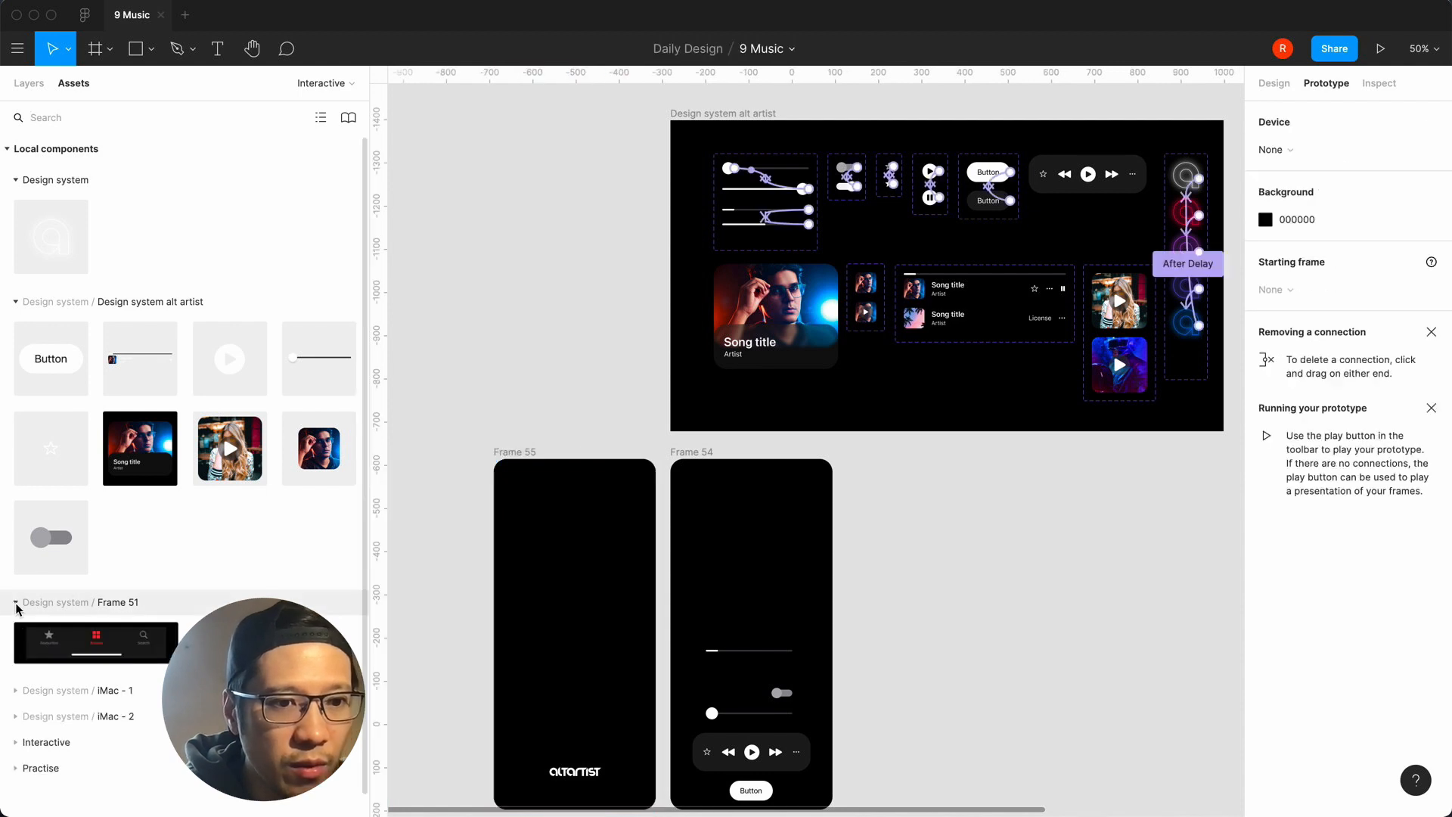
left_click(16, 602)
scroll(955, 603, "right", 2)
scroll(954, 602, "up", 1)
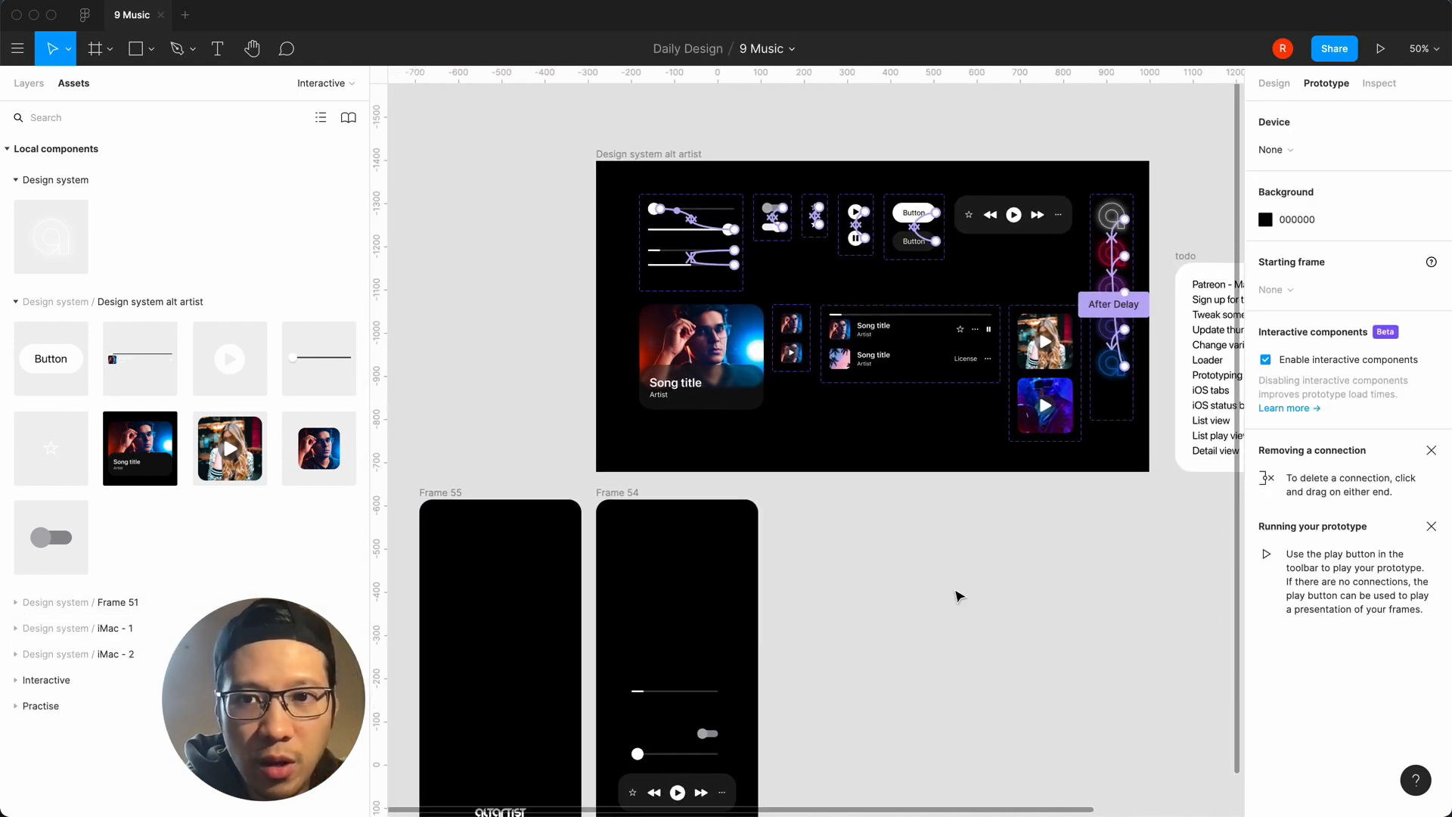
left_click(1274, 85)
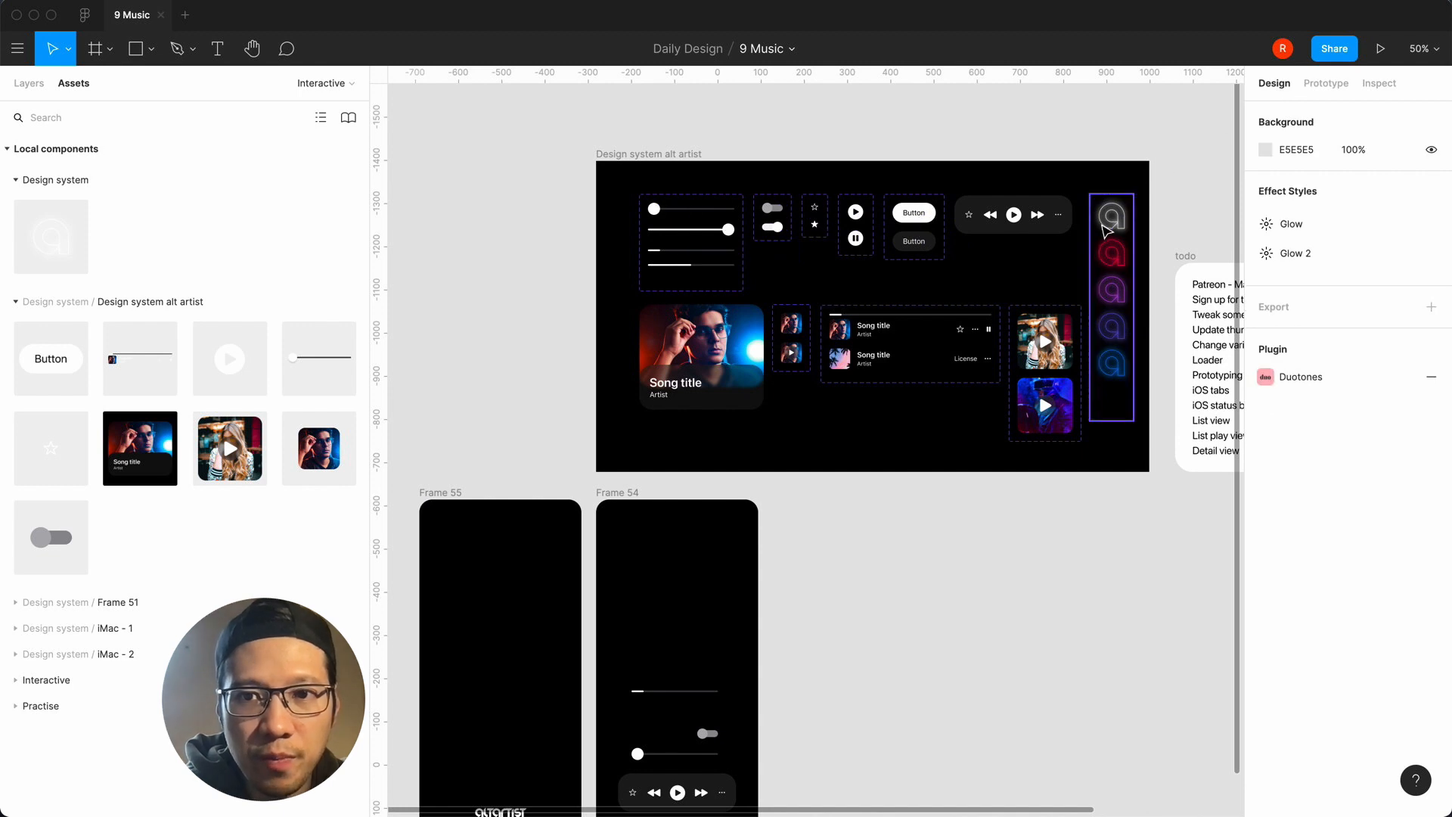
left_click(1124, 265)
left_click(940, 574)
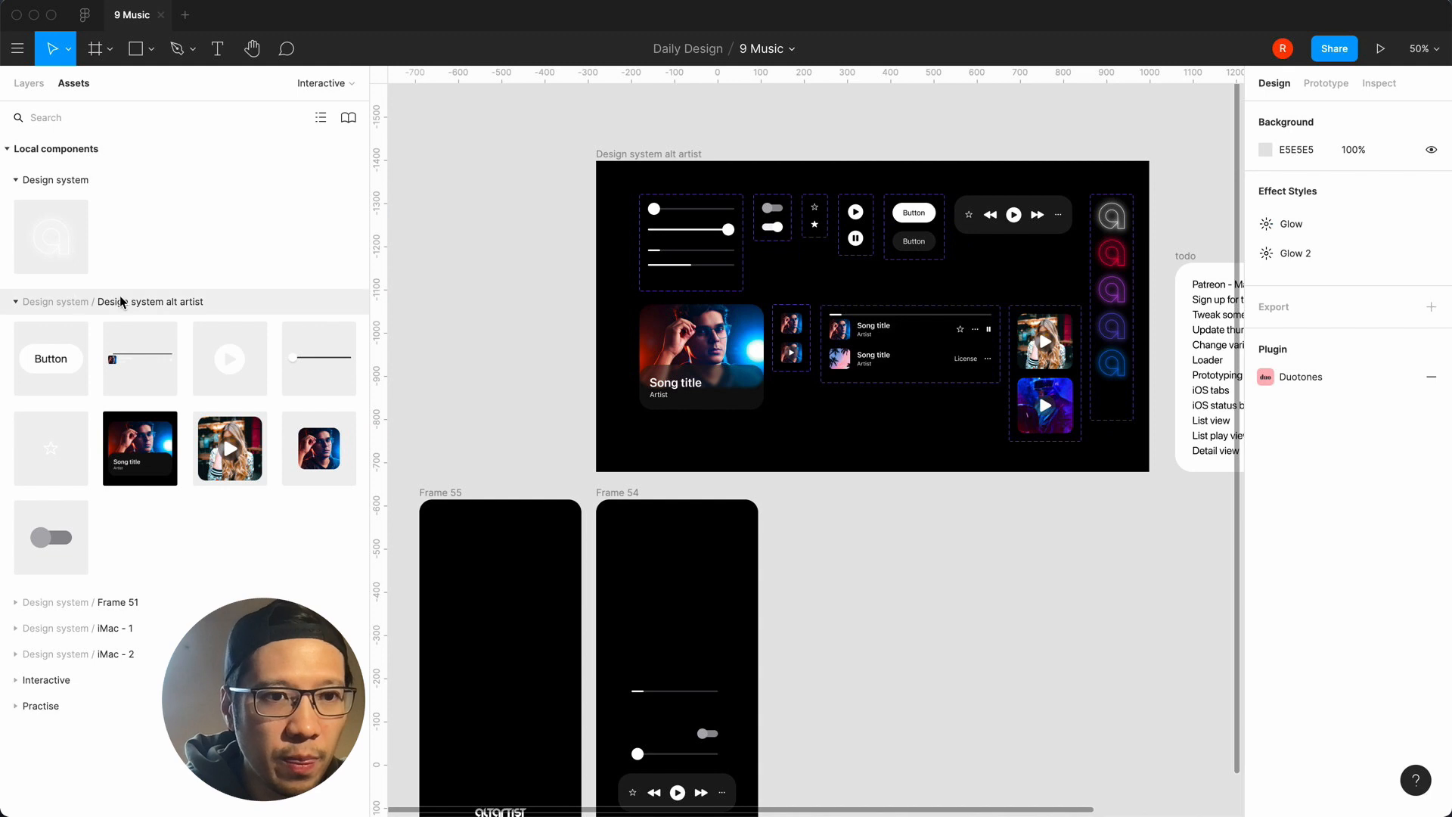
left_click(36, 304)
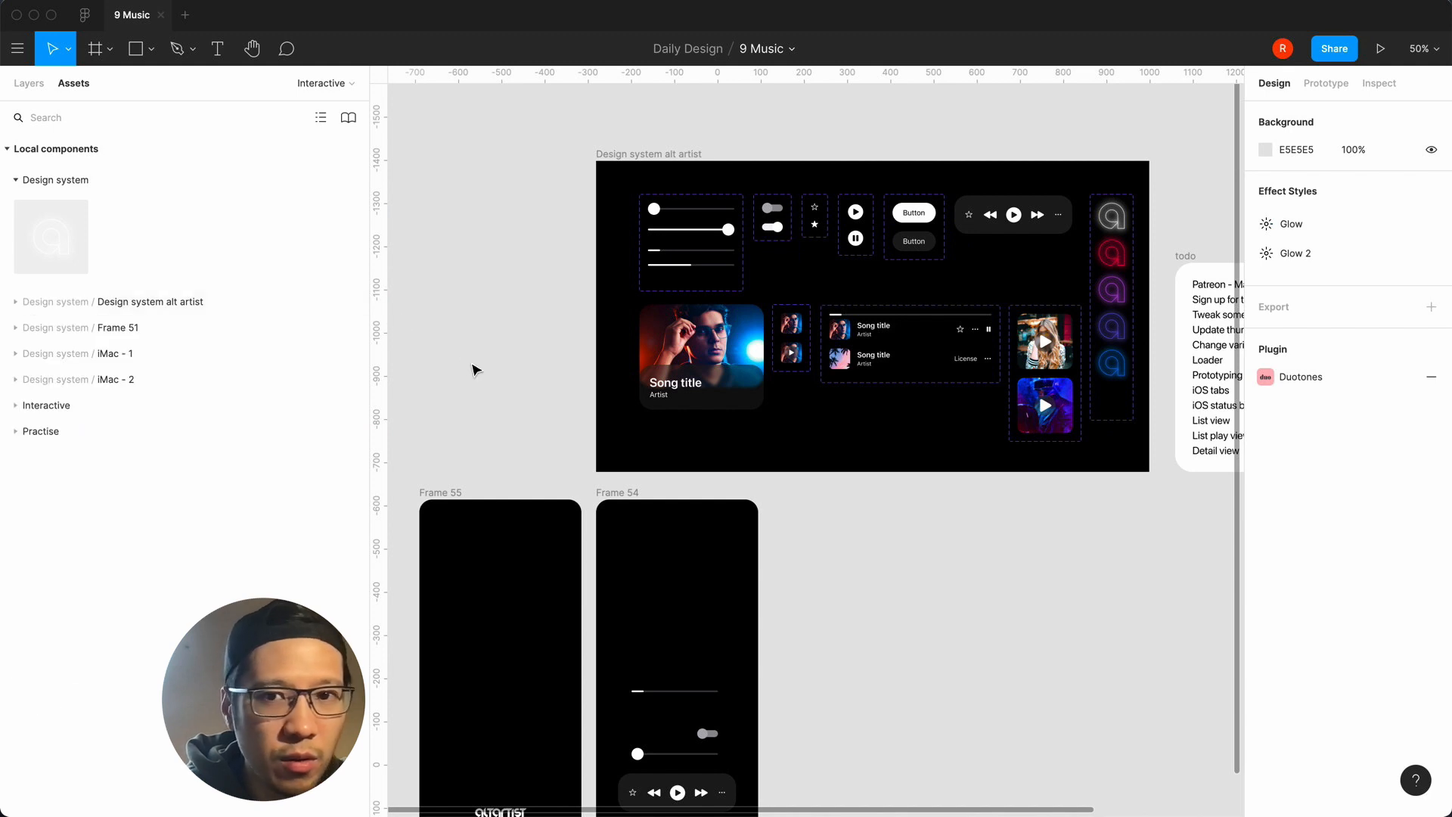
Cut component set a and paste it into the Design system alt artist frame.
left_click(1129, 222)
key("super+x")
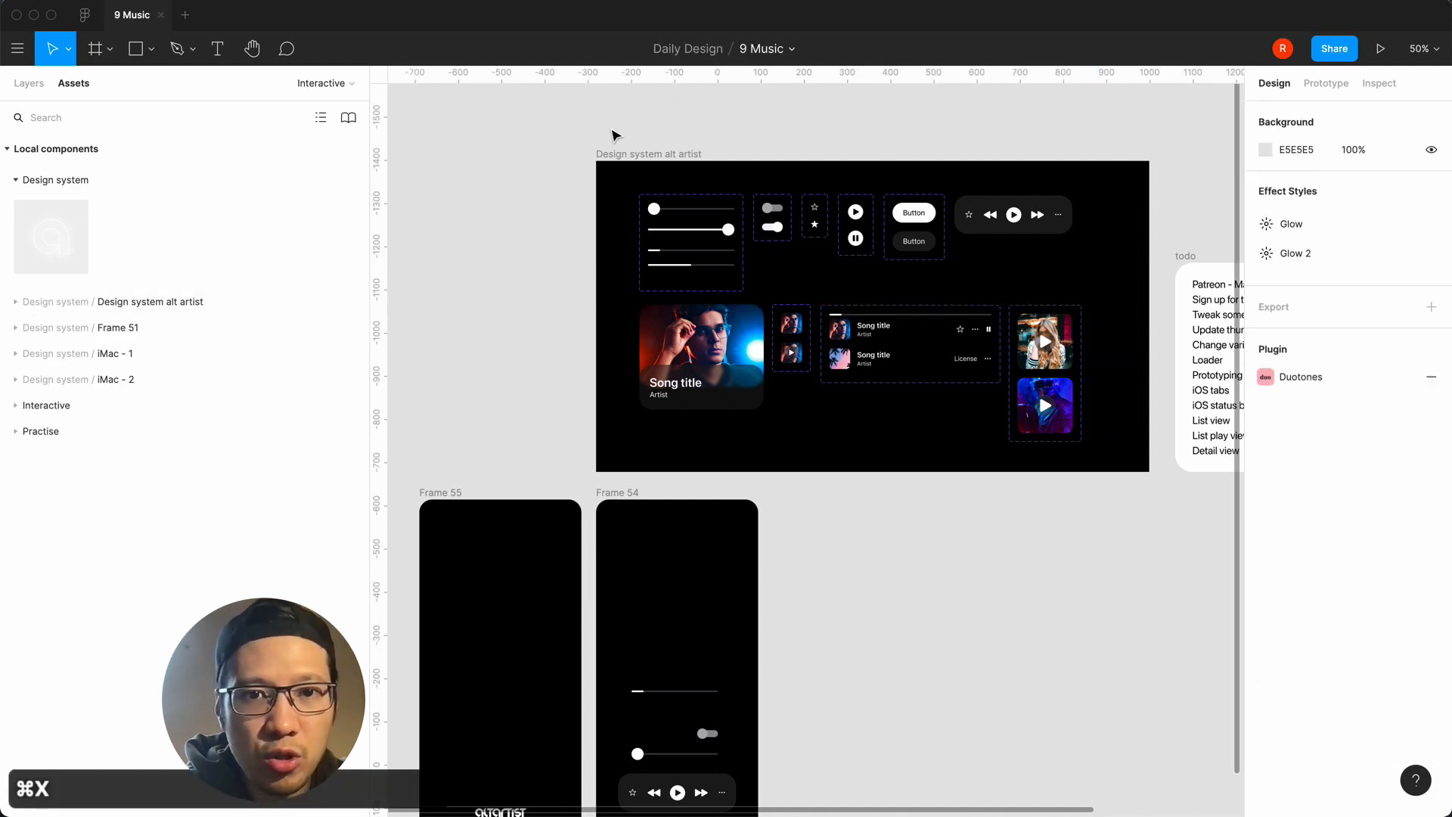
left_click(617, 153)
key("super+v")
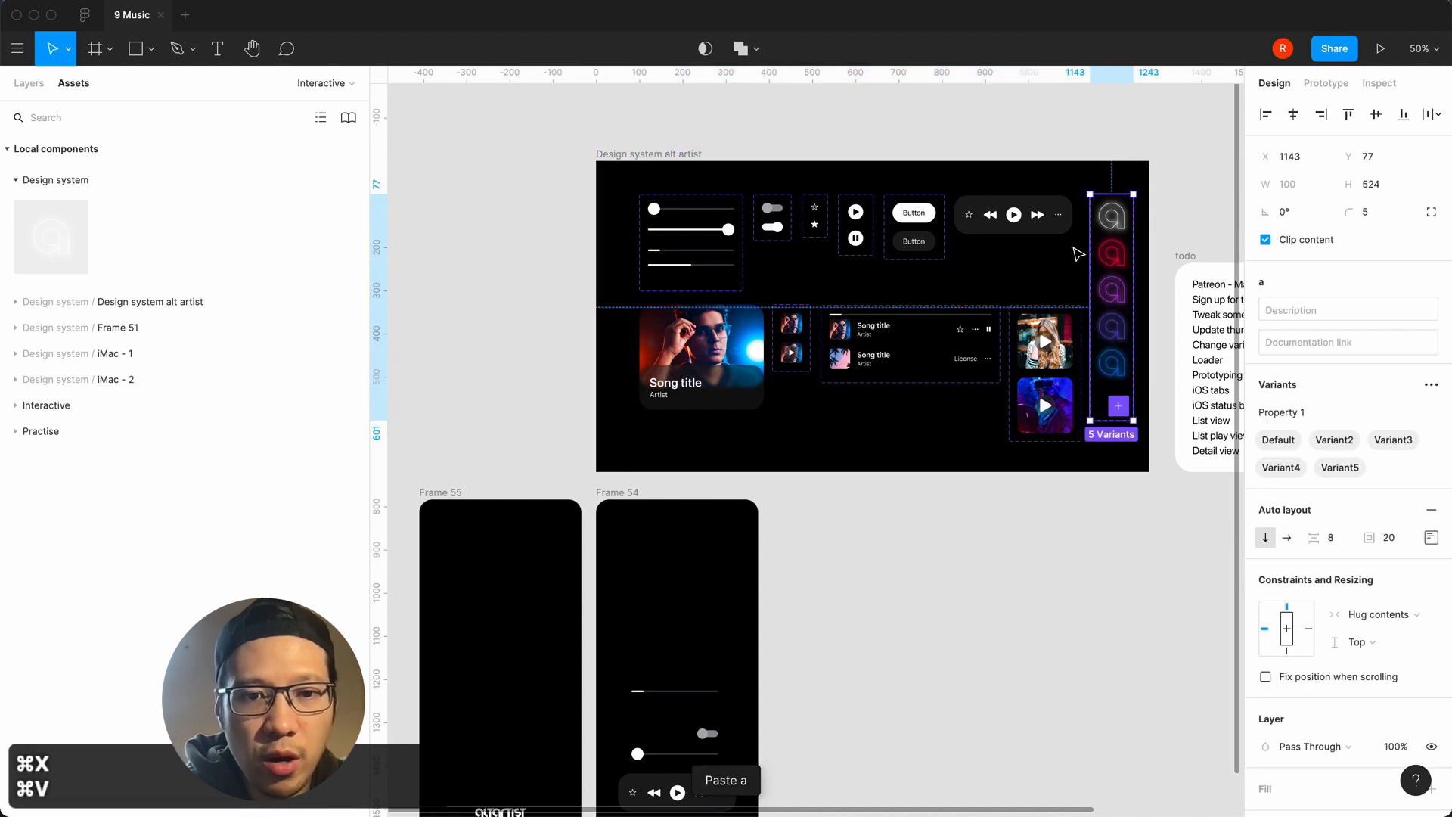
Examine the local component groups in the assets, including Design system alt artist, Frame 51, iMac, Interactive and Practise, to find component a.
left_click(911, 542)
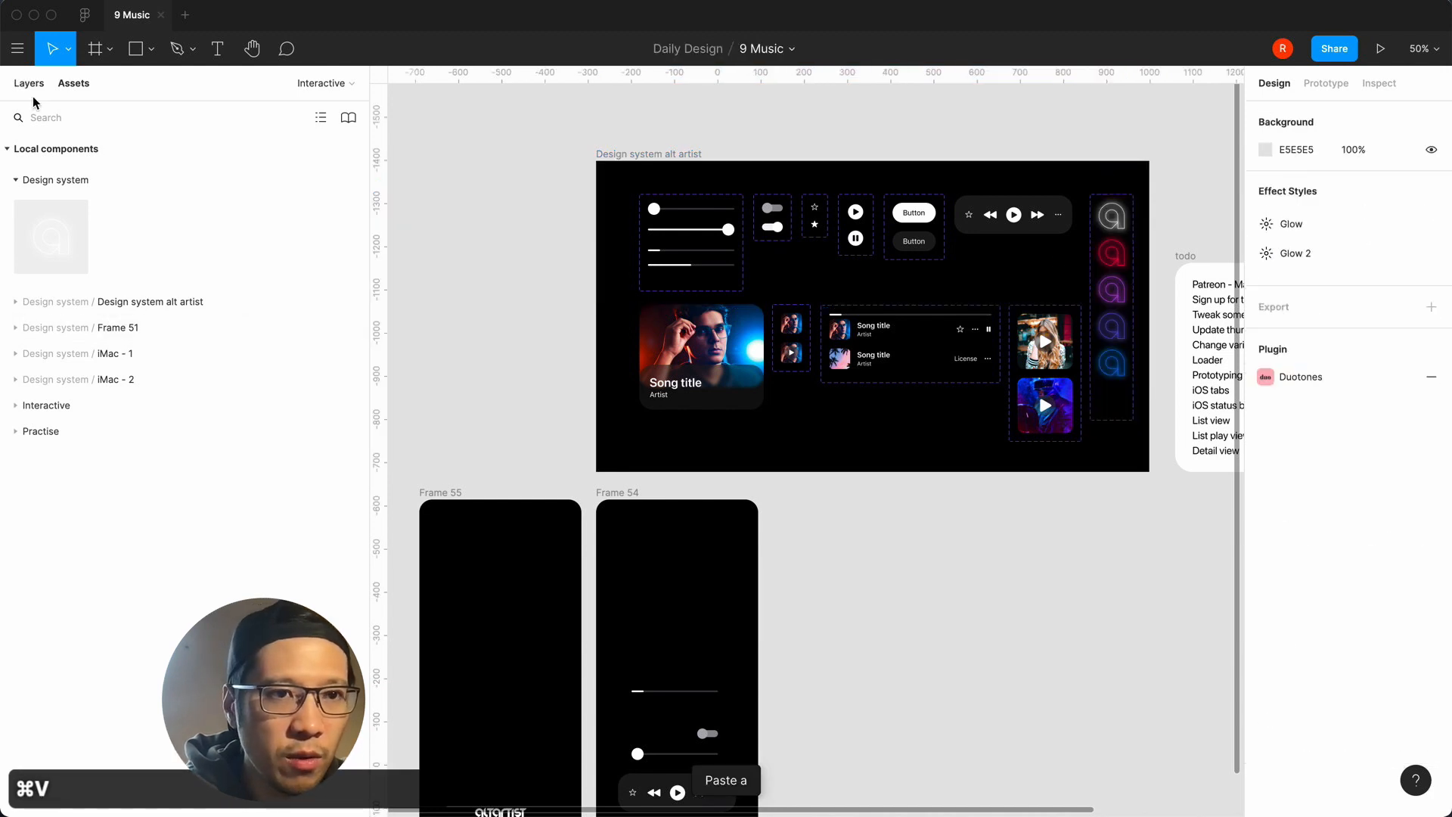
left_click(464, 505)
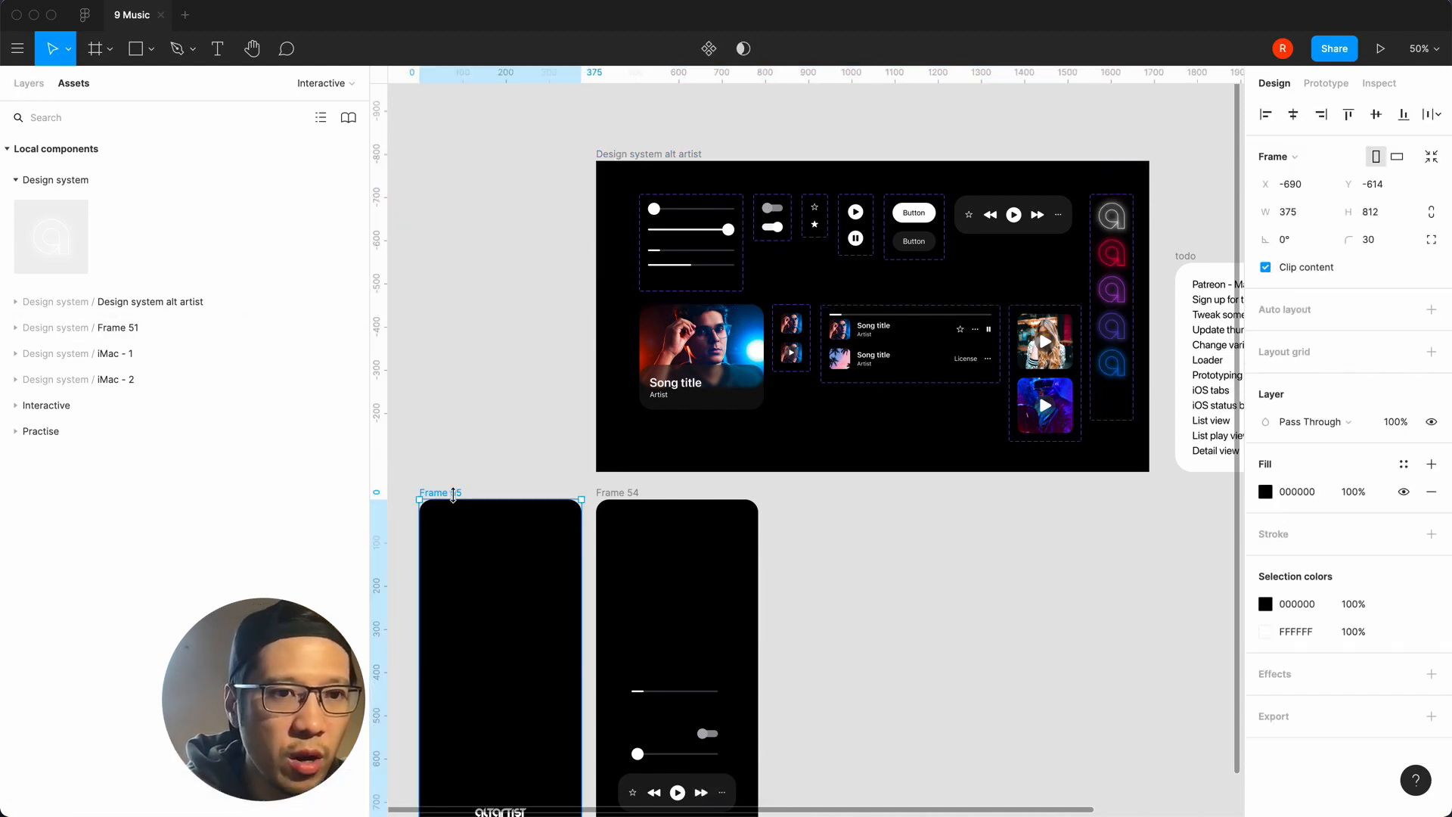
left_click(84, 303)
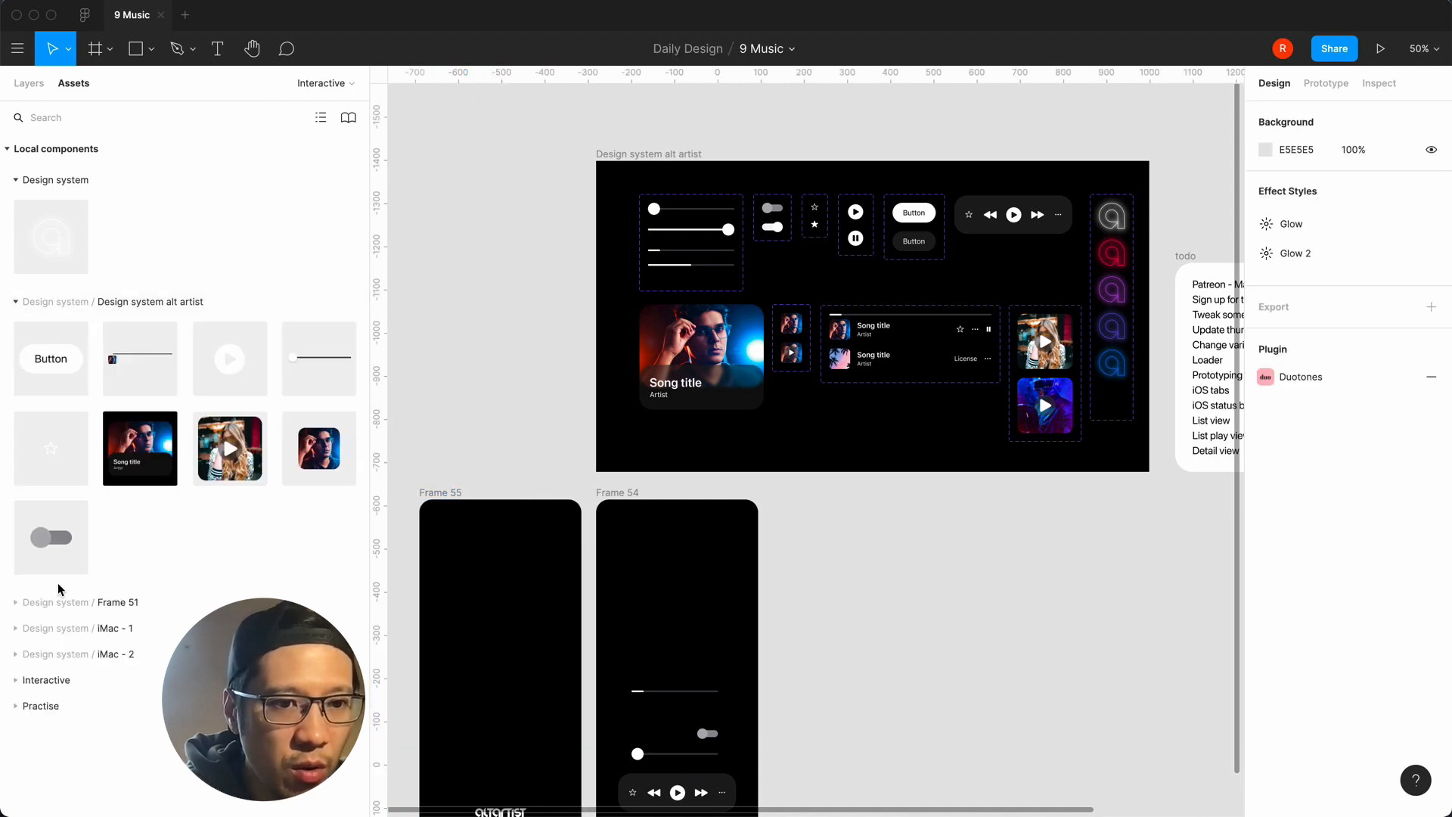
left_click(25, 603)
left_click(25, 605)
left_click(23, 631)
left_click(23, 631)
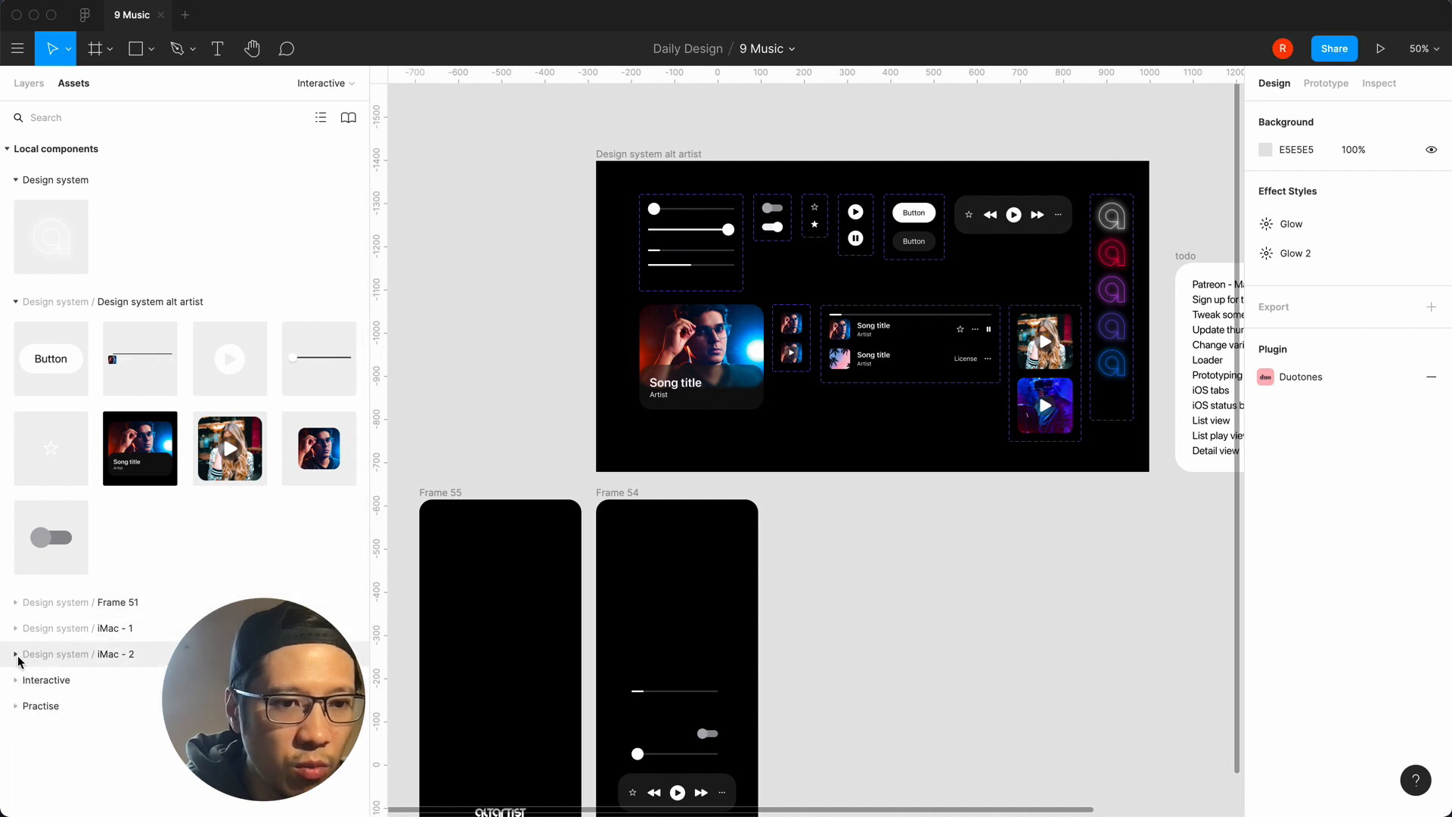
left_click(19, 656)
scroll(45, 665, "down", 3)
left_click(48, 539)
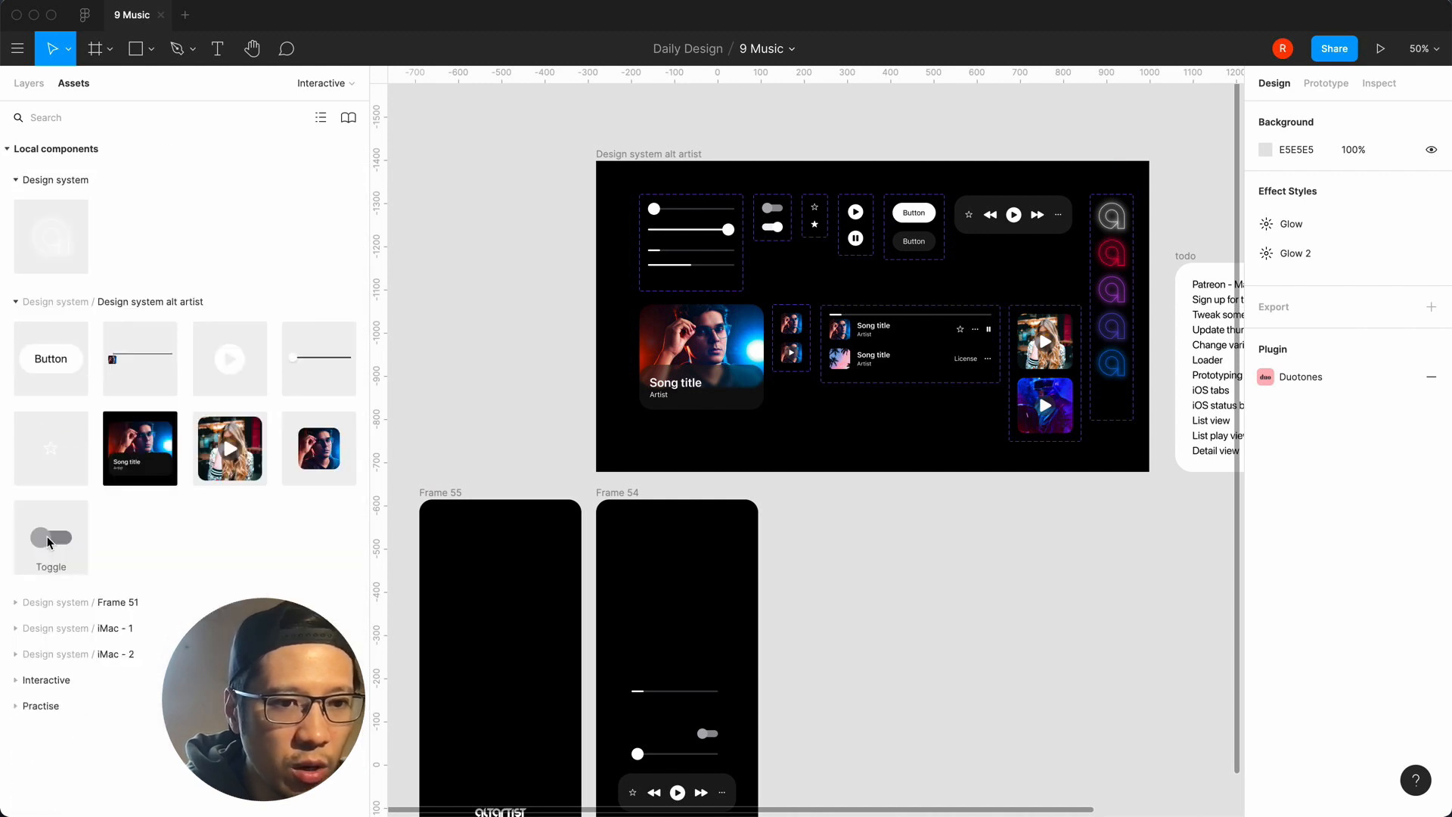
left_click(20, 680)
left_click(20, 679)
left_click(19, 679)
left_click(17, 705)
left_click(20, 679)
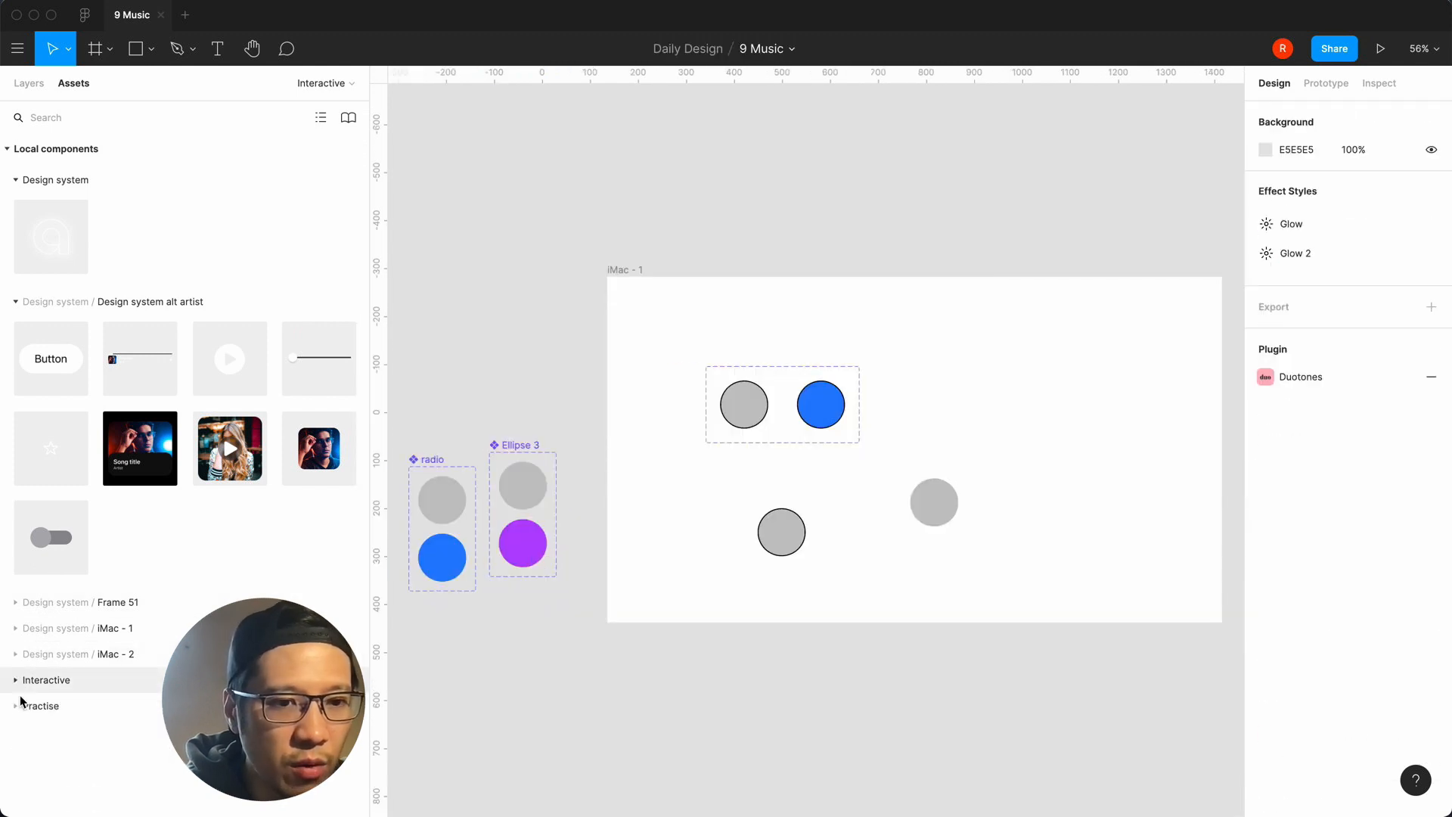
left_click(21, 705)
left_click(20, 706)
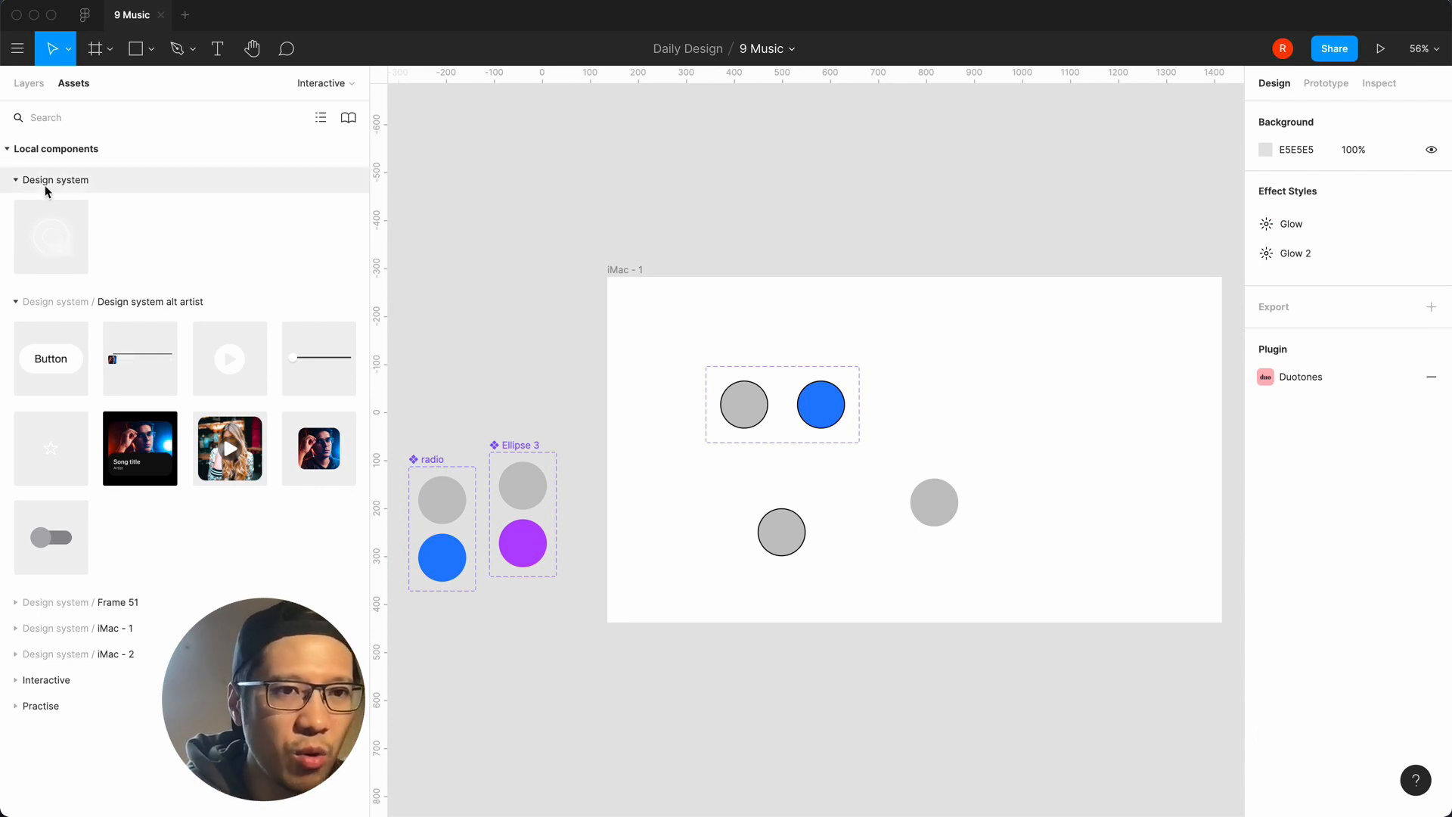
Return to the Interactive page listed below Cover and rename component set a in the Design system alt artist frame as loader.
left_click(39, 88)
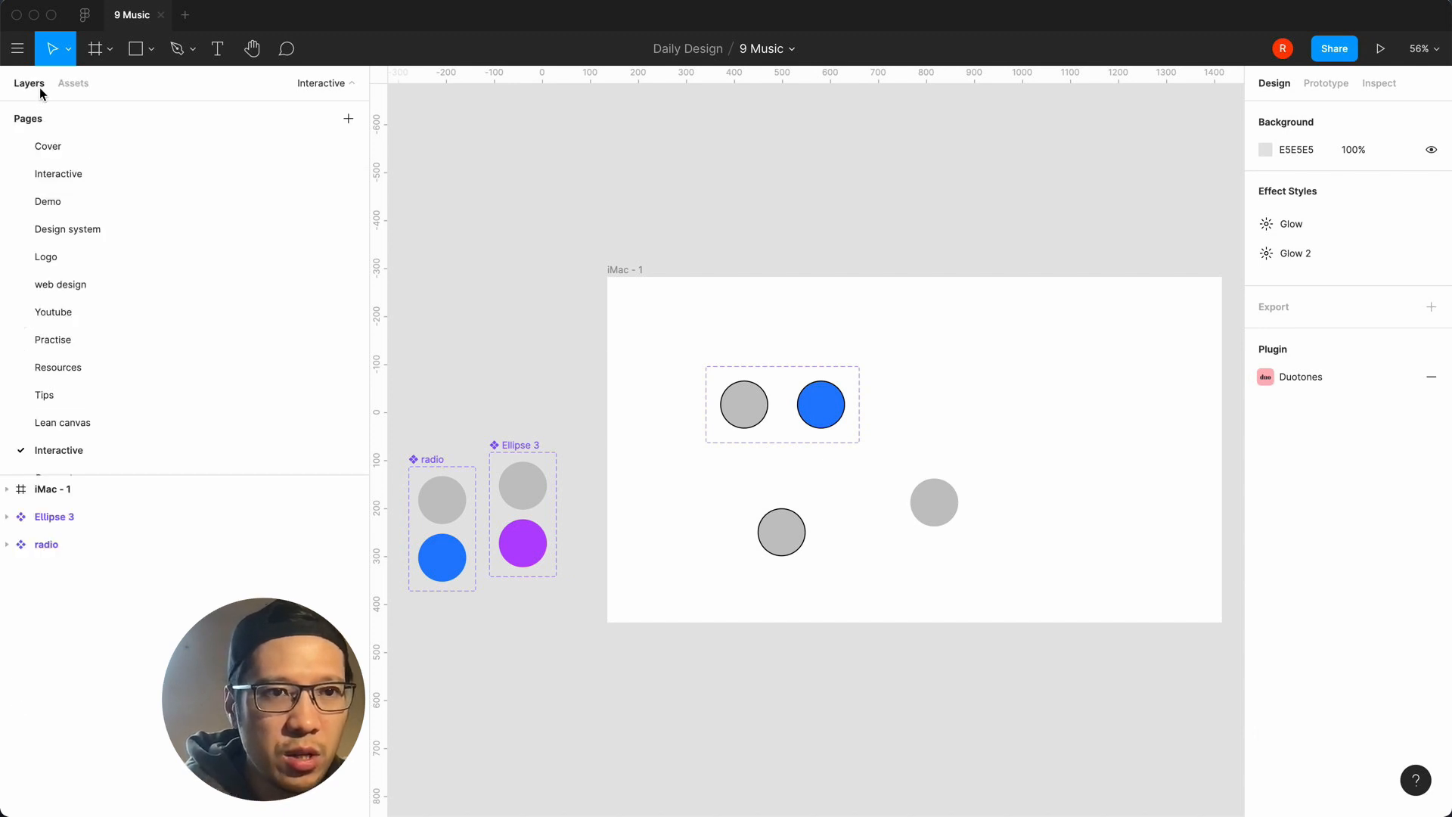
left_click(69, 86)
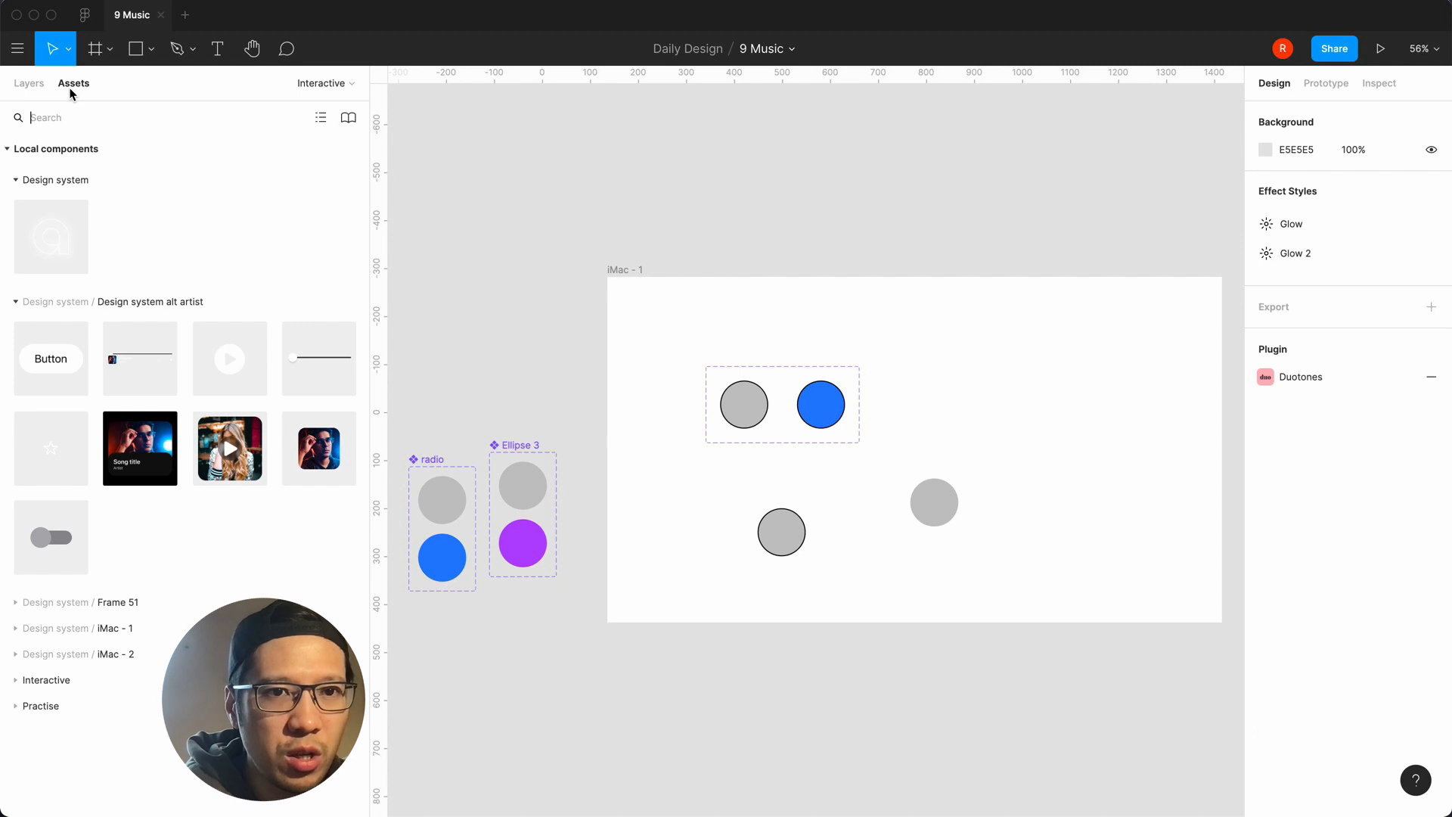
left_click(34, 86)
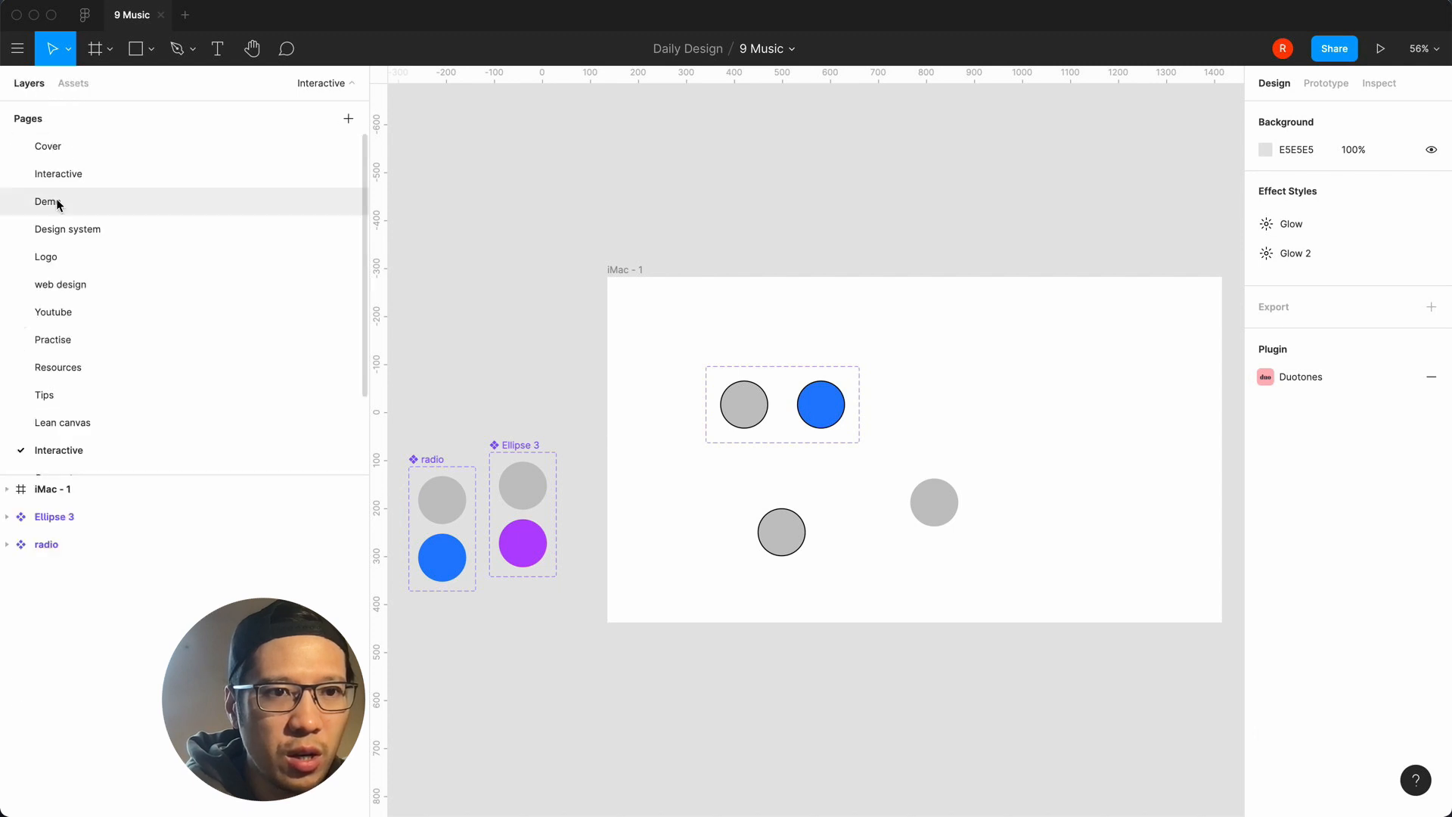
left_click(64, 173)
left_click(1115, 295)
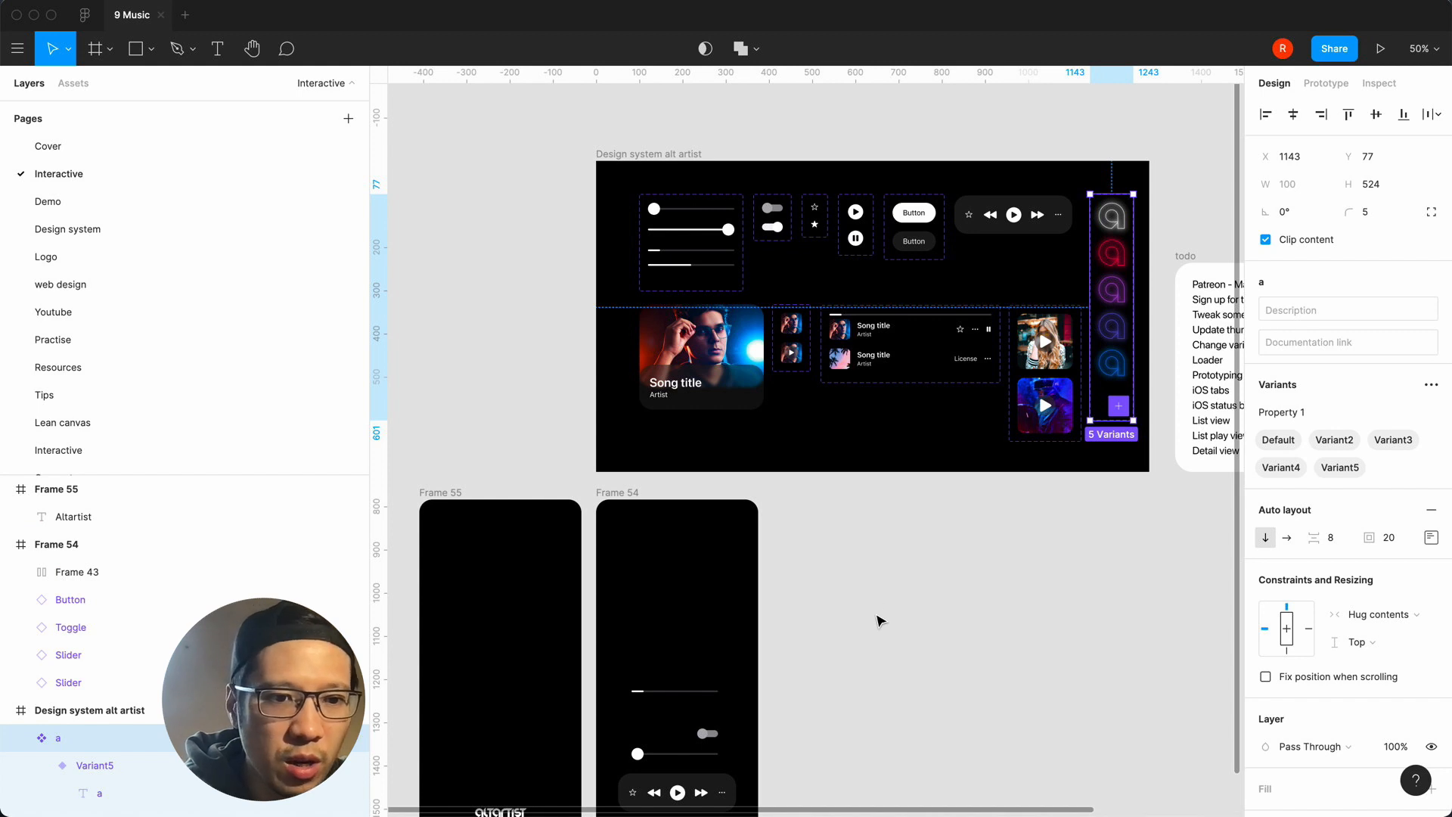
scroll(825, 621, "down", 1)
scroll(60, 643, "down", 3)
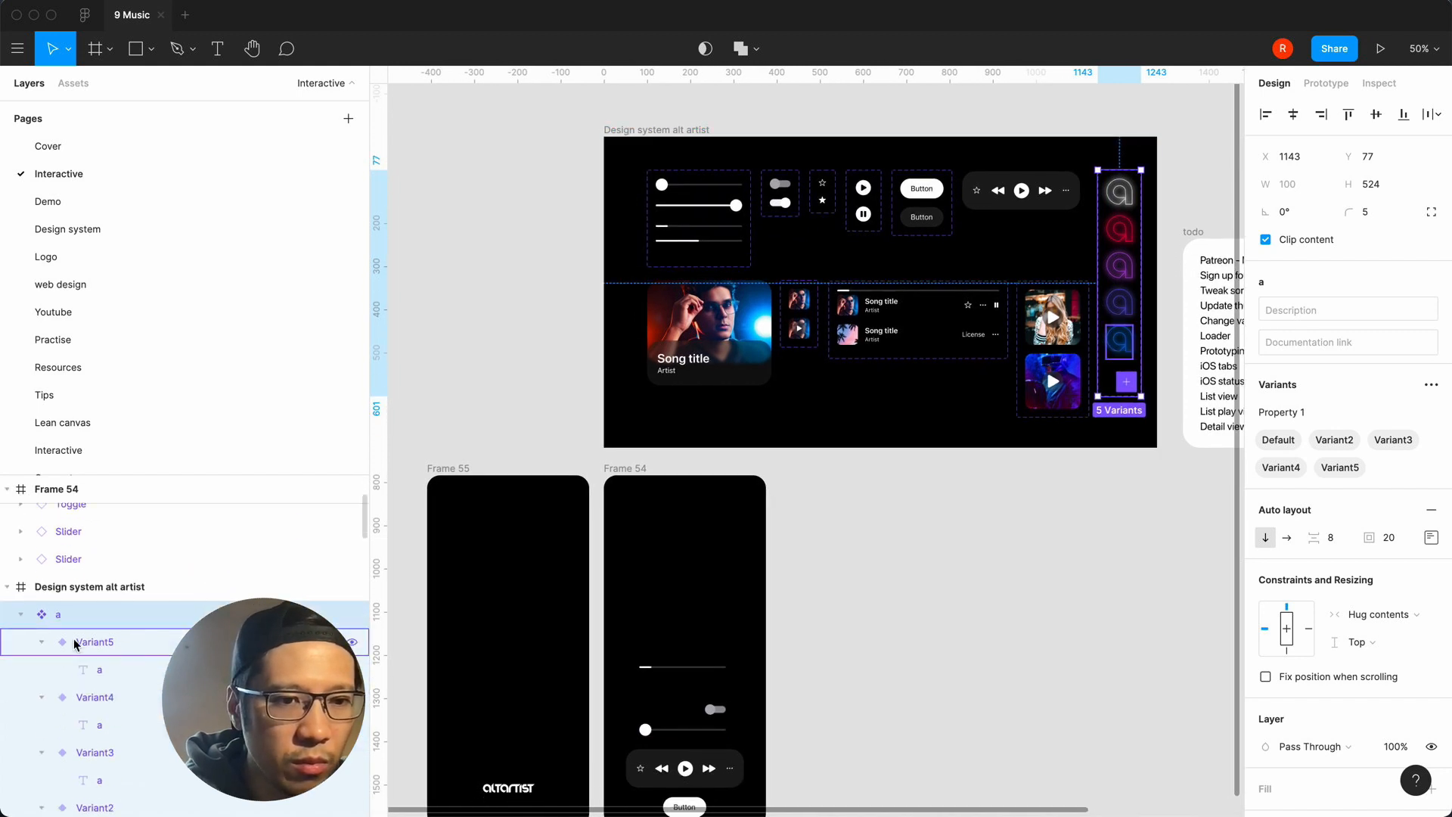
double_click(58, 614)
type("loader")
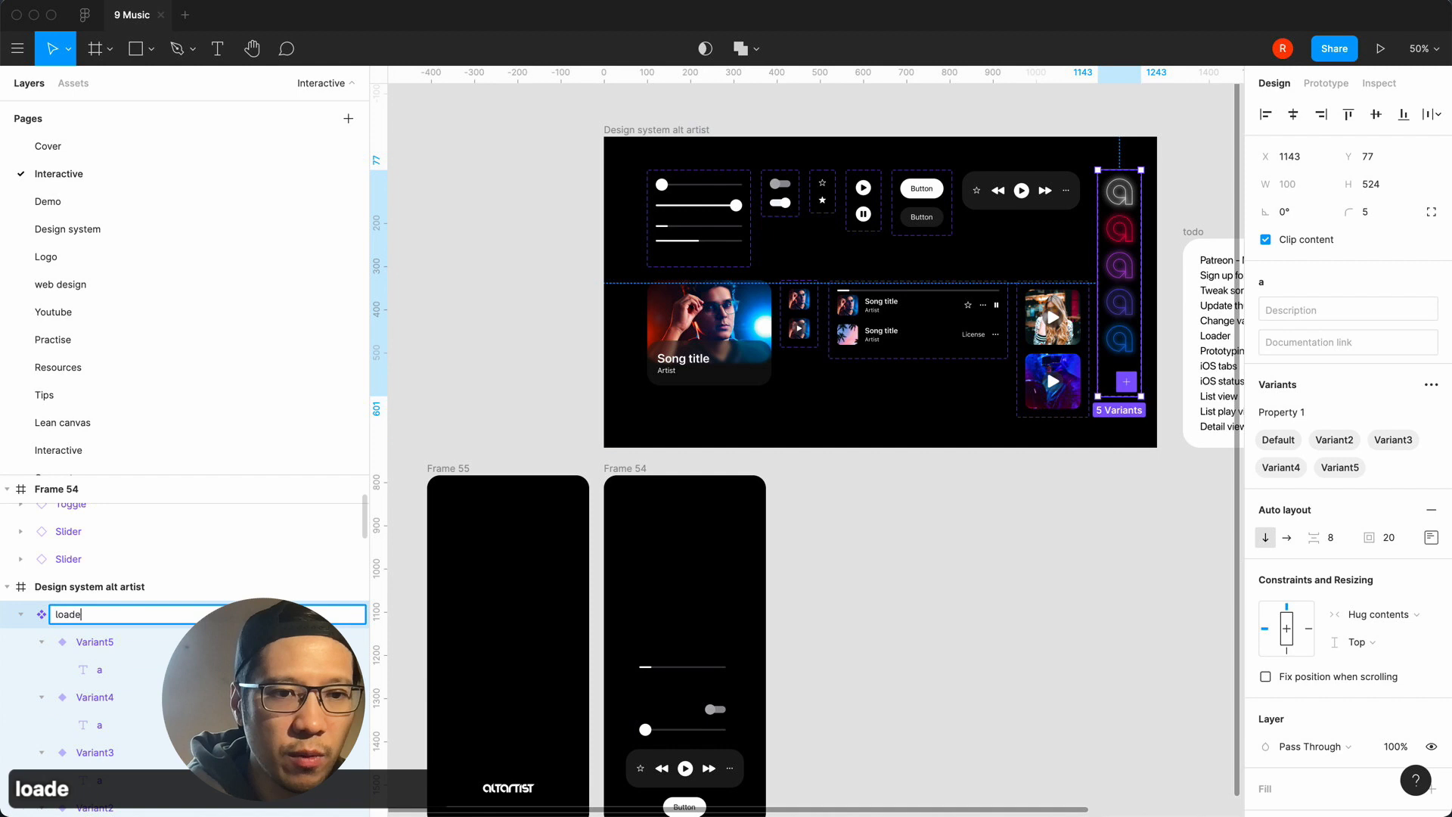
key("Return")
Select Frame 55 and search the assets for "loader".
left_click(484, 342)
left_click(450, 469)
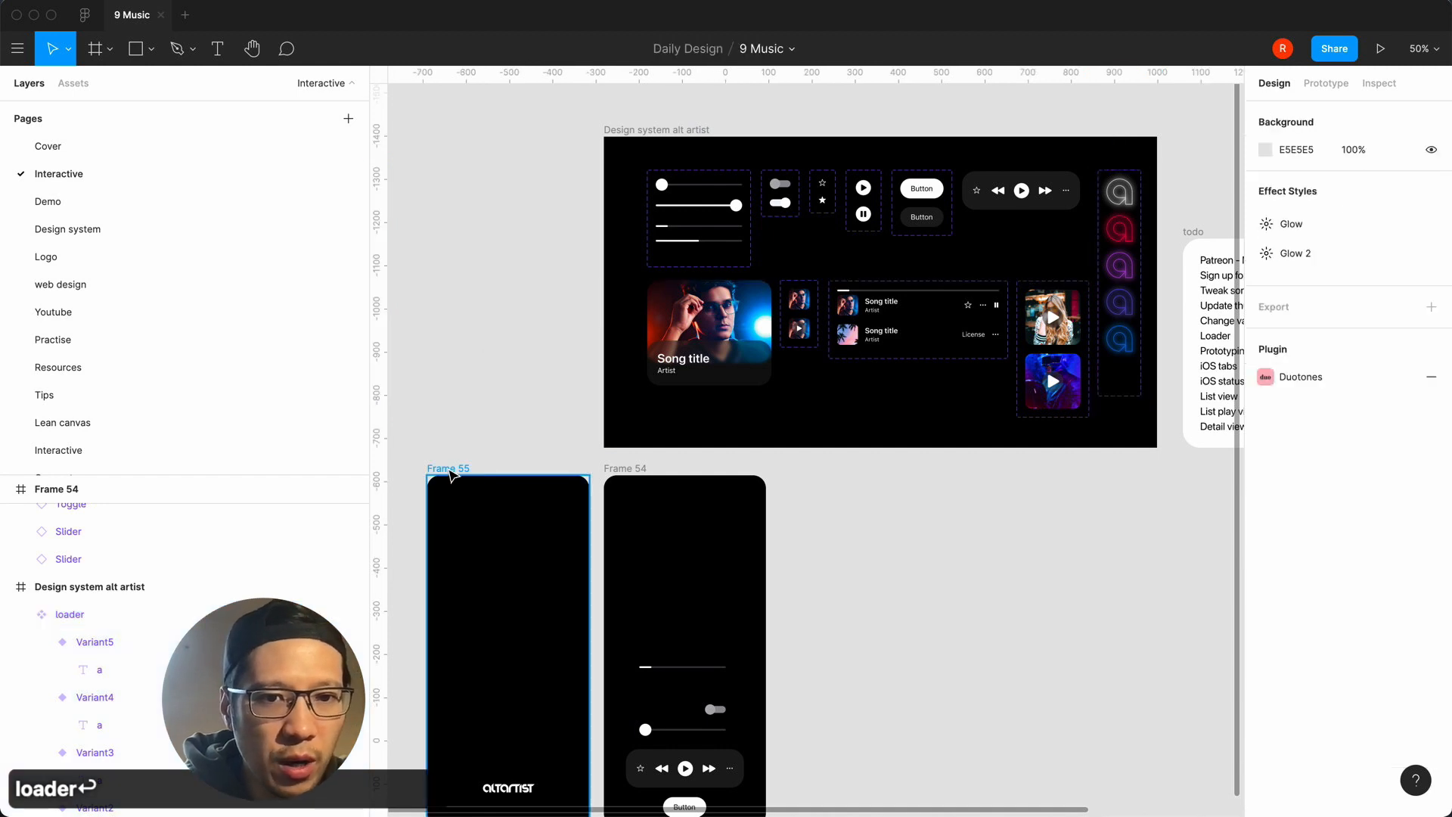
left_click(74, 83)
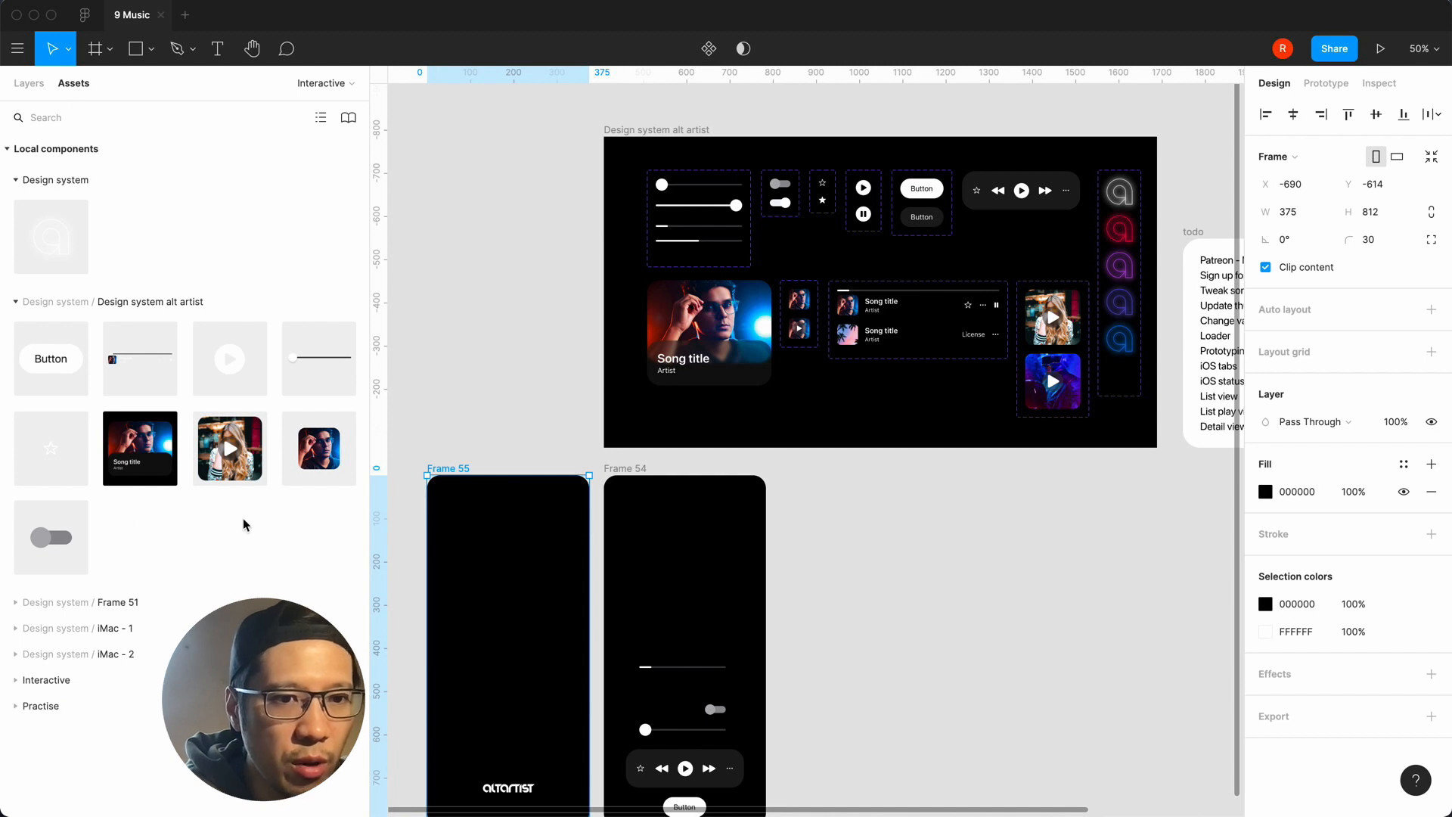
left_click(65, 117)
type("loader")
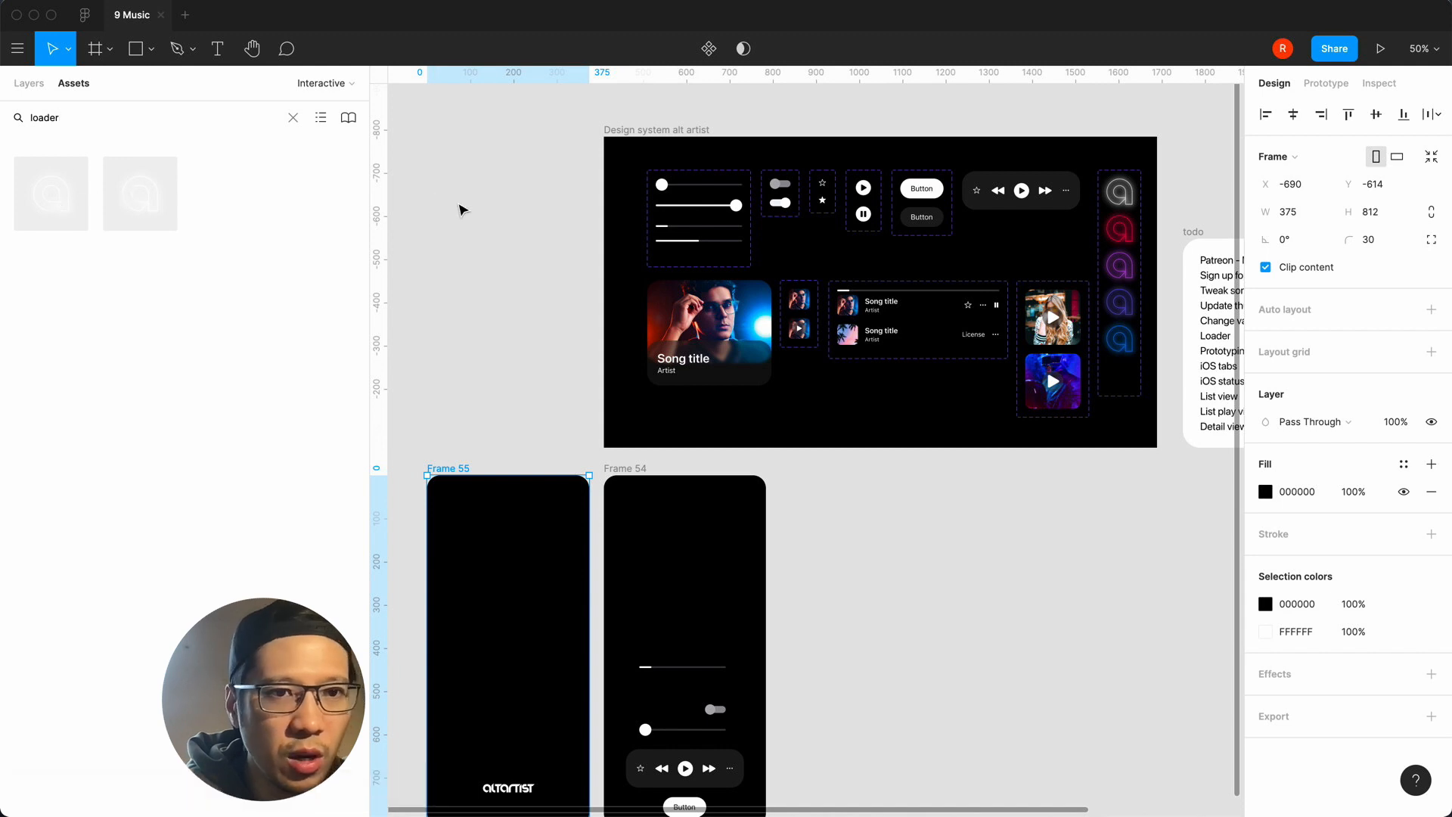
Rename the letter a component set as "loader demo" and check it among the loader search results.
left_click(1102, 238)
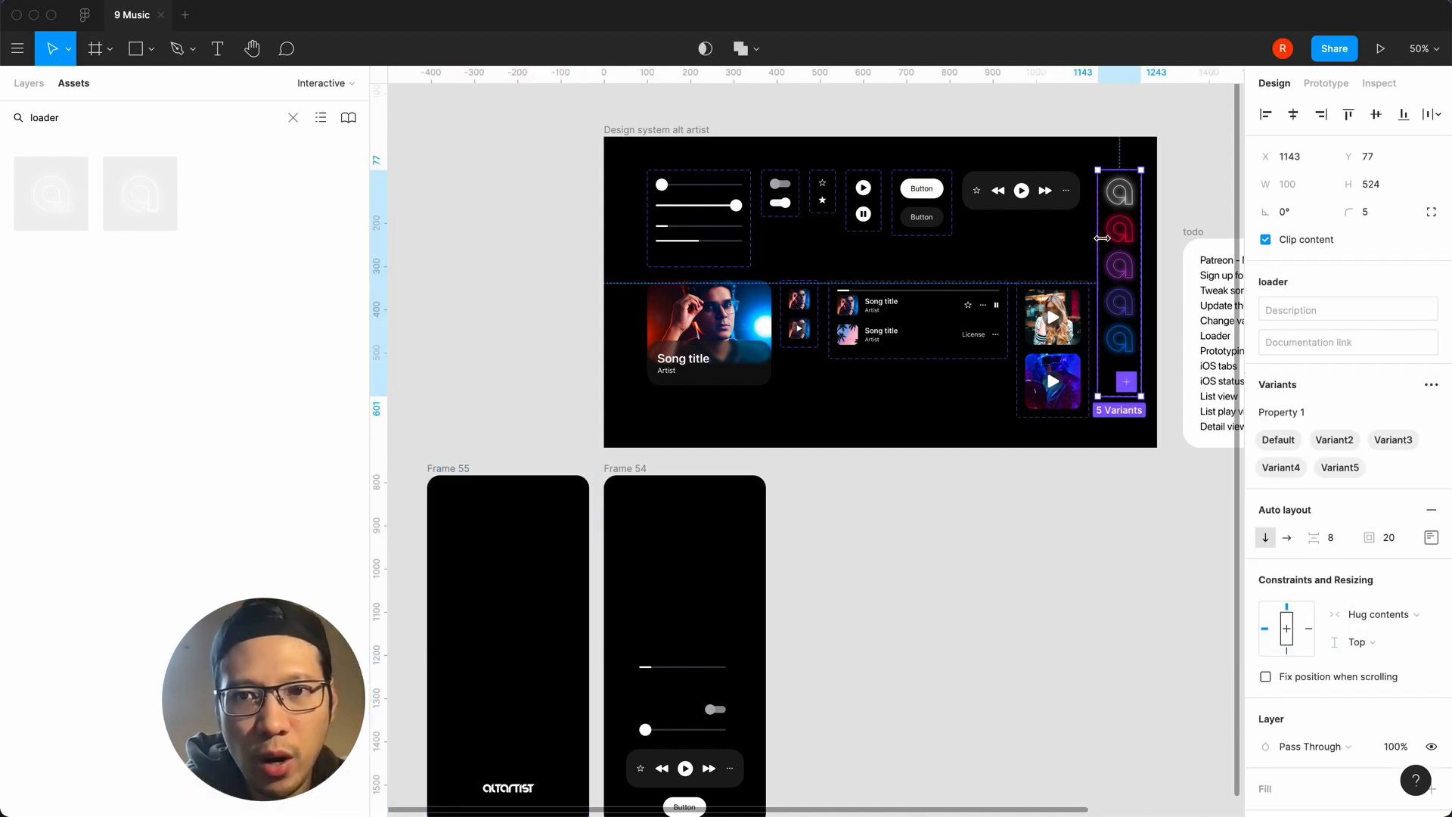
left_click(30, 84)
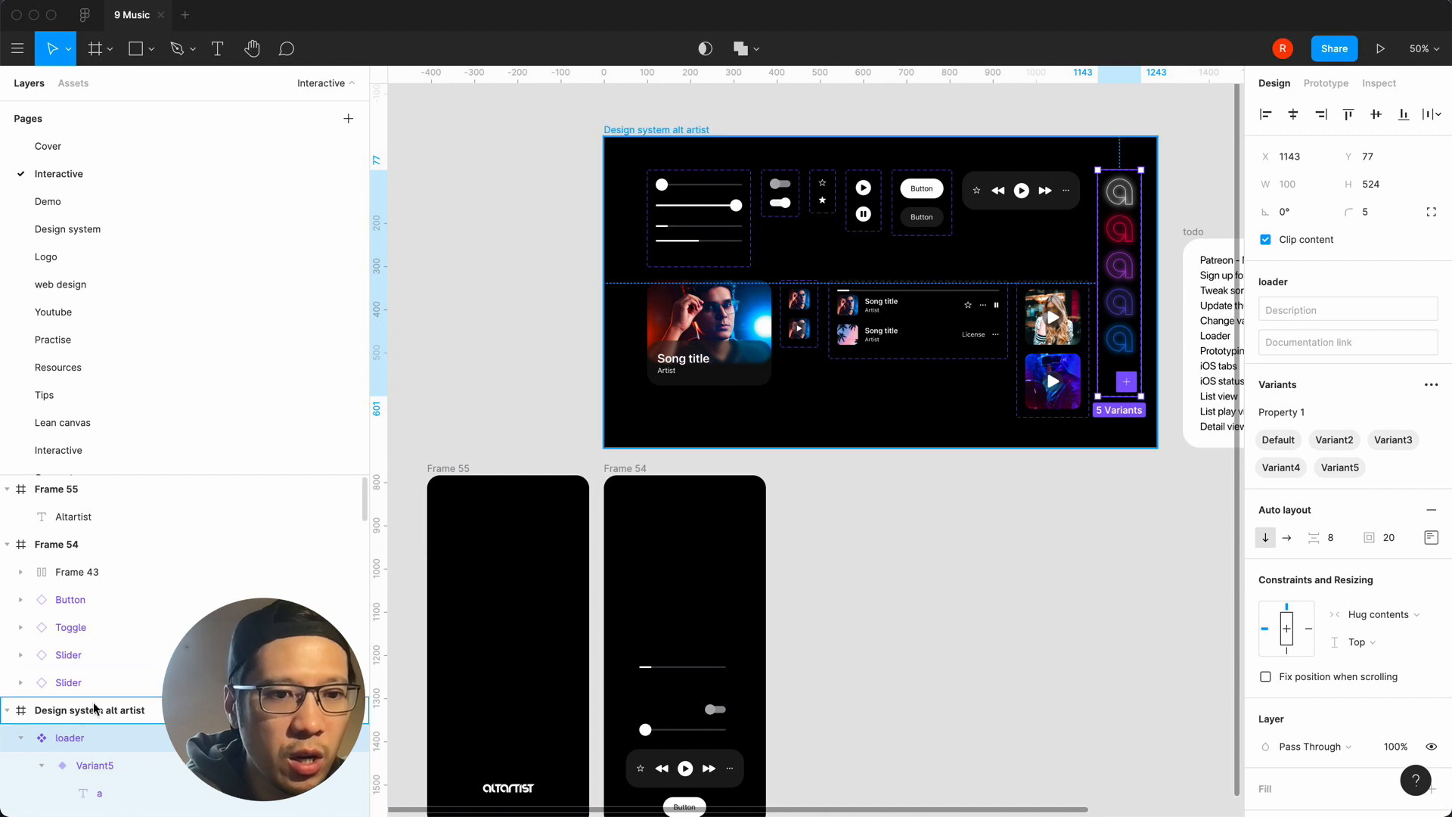
double_click(80, 739)
key("Right")
type("demo")
key("Return")
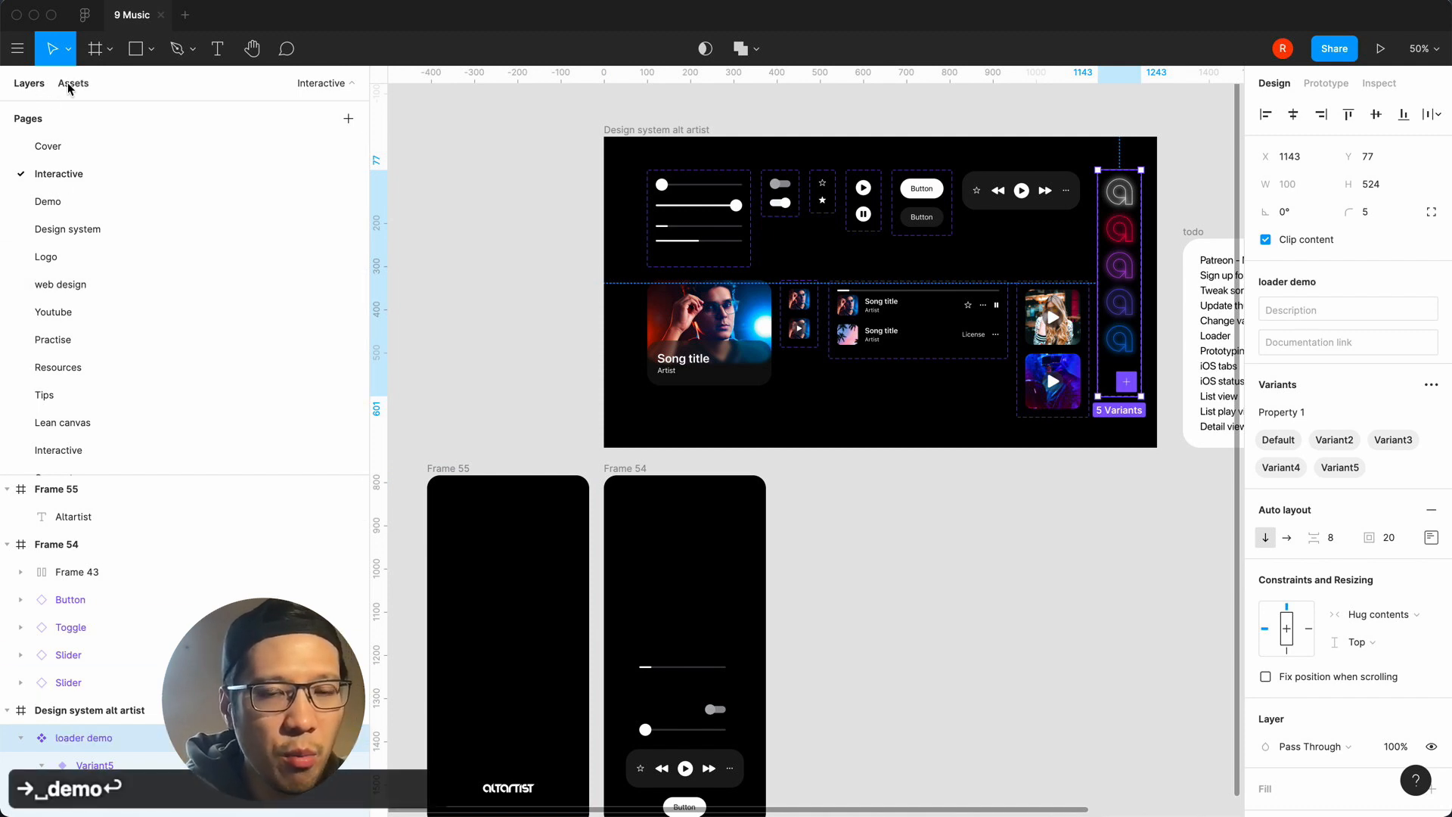
left_click(68, 85)
left_click(472, 469)
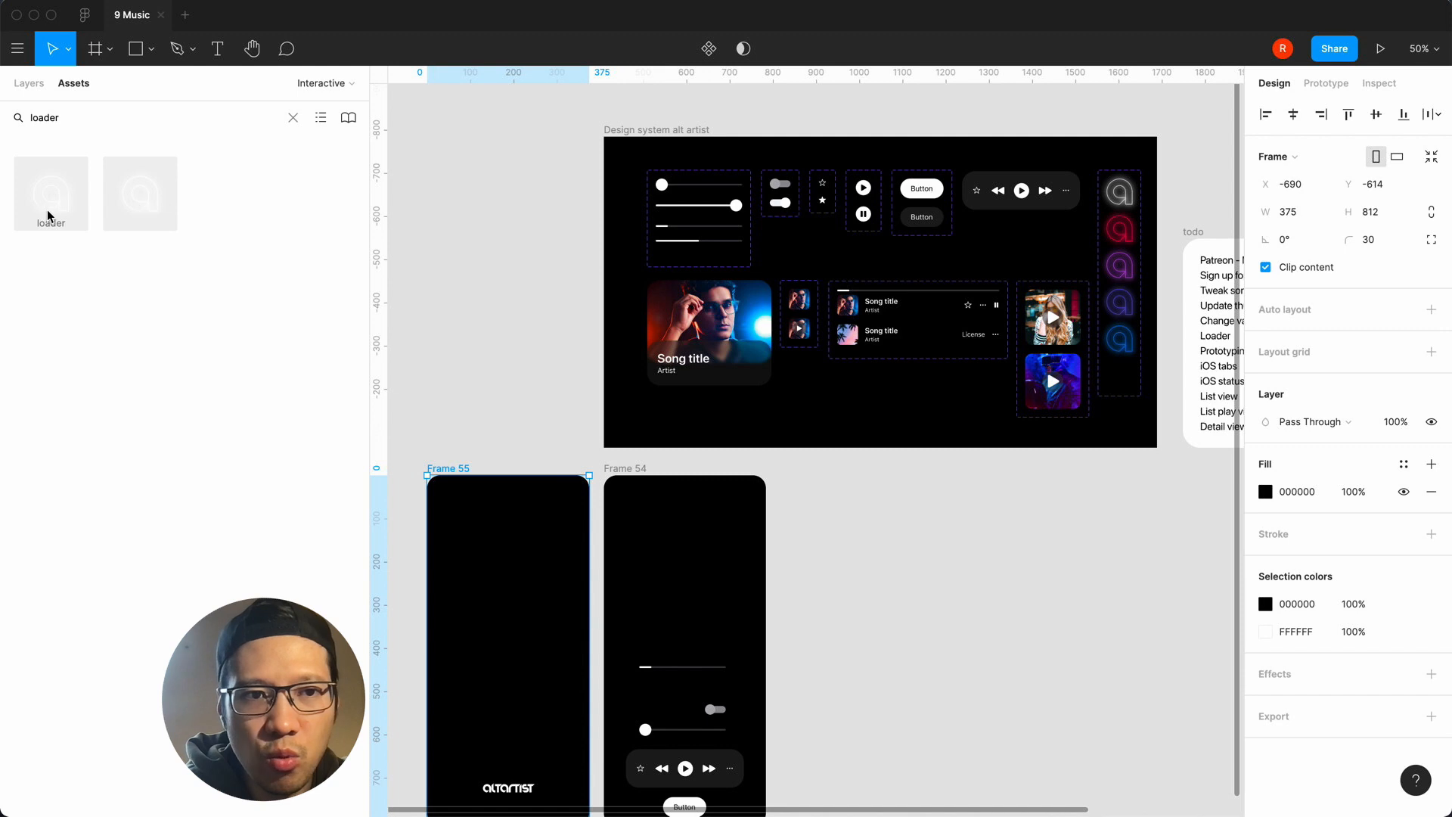
Replace the space in the letter a component set's name with a hyphen to make it loader-demo.
left_click(1126, 176)
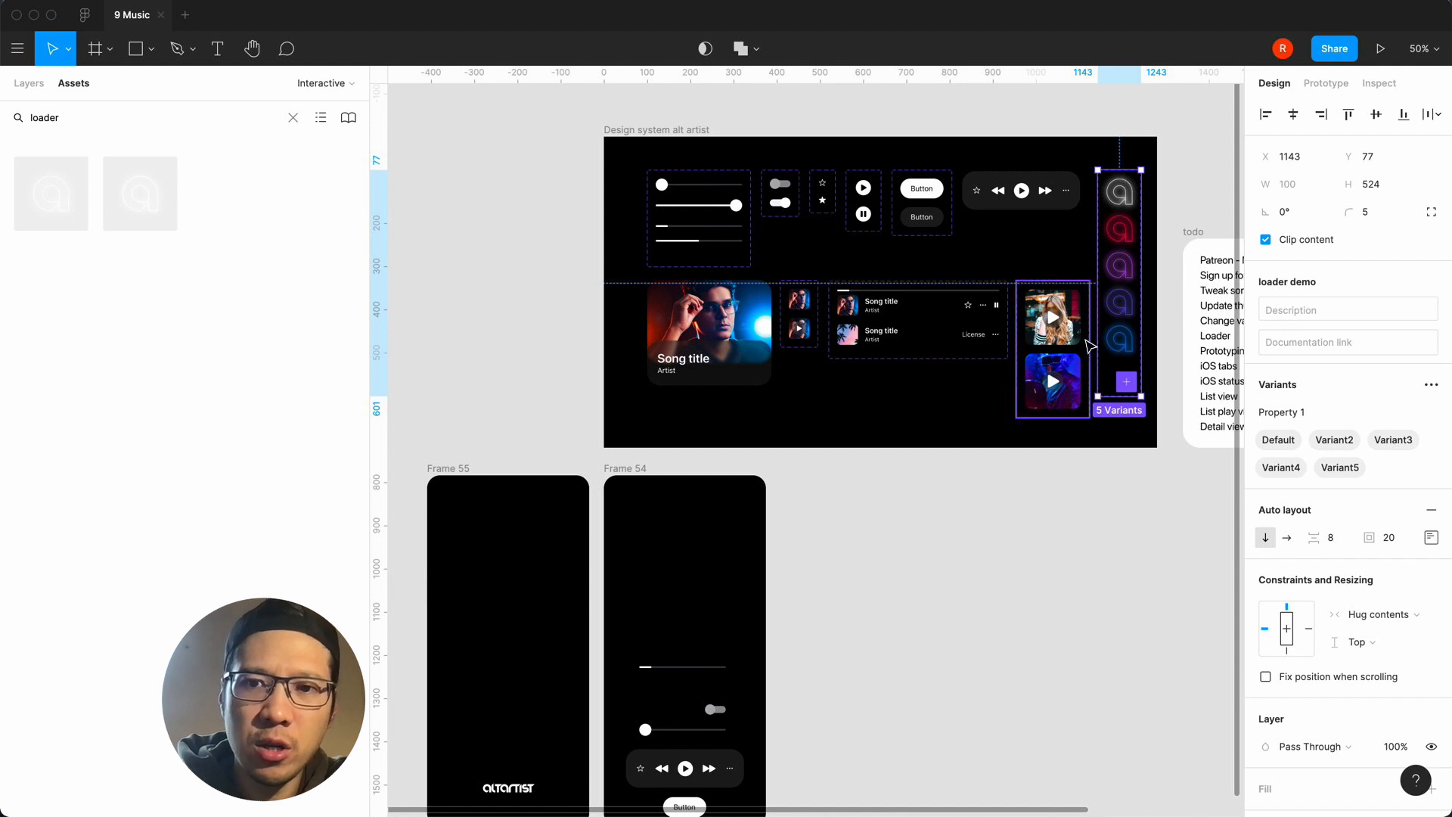
left_click(31, 85)
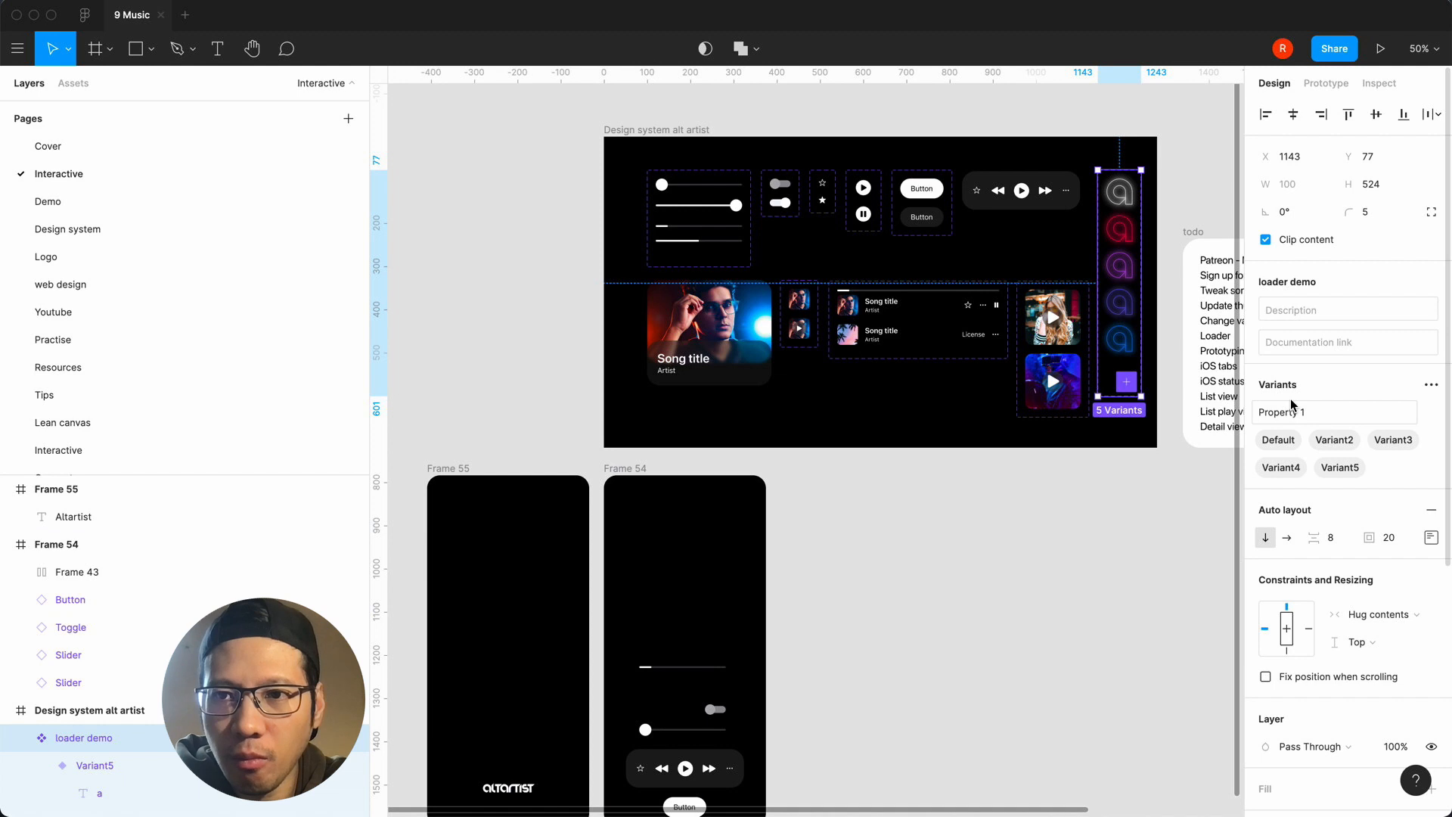
double_click(89, 738)
left_click(88, 739)
key("BackSpace")
type("-")
key("Return")
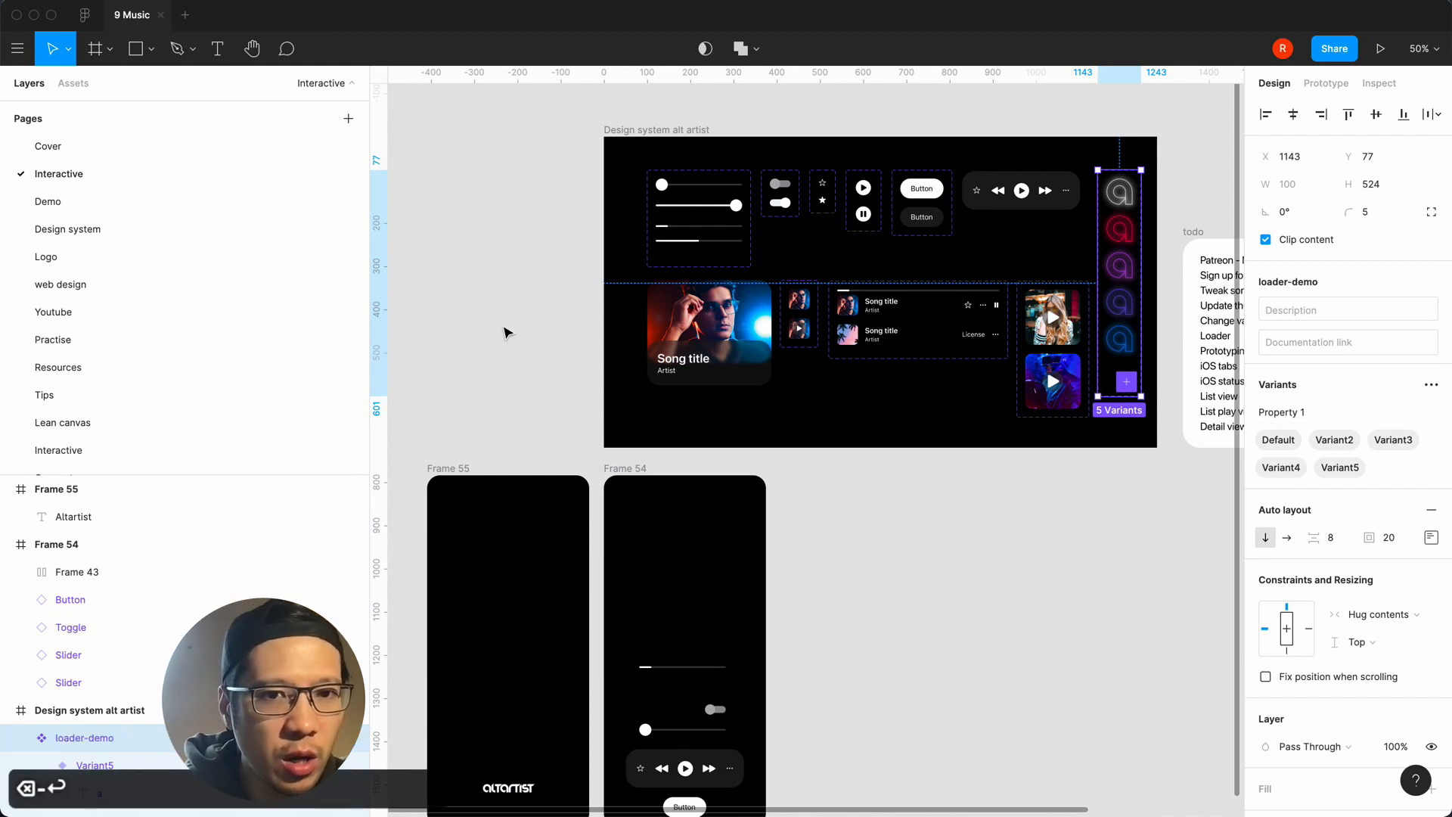
Place an instance of loader-demo from the assets in Frame 55 at about X 73, Y 213.
left_click(503, 331)
left_click(86, 85)
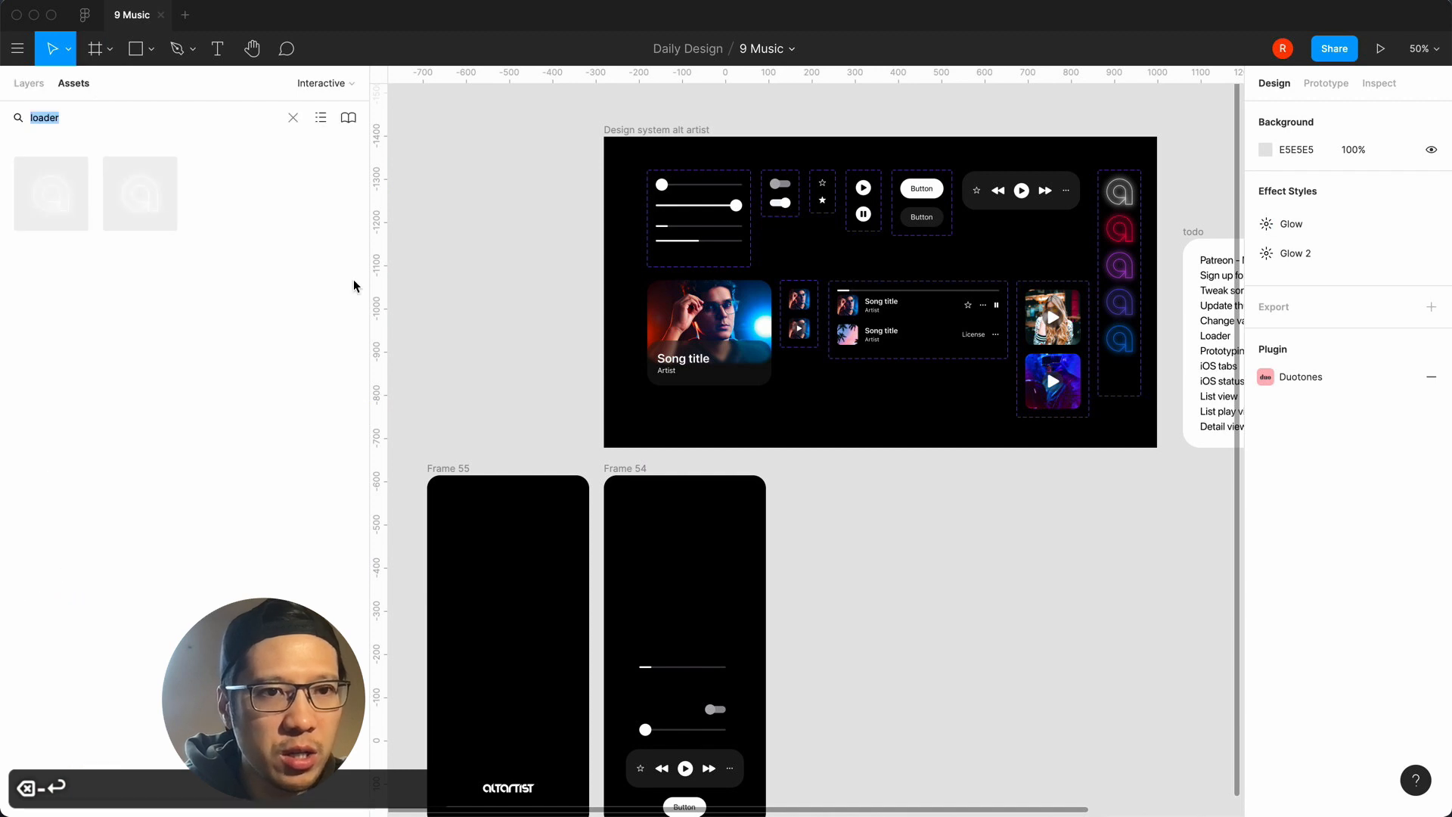
left_click(155, 199)
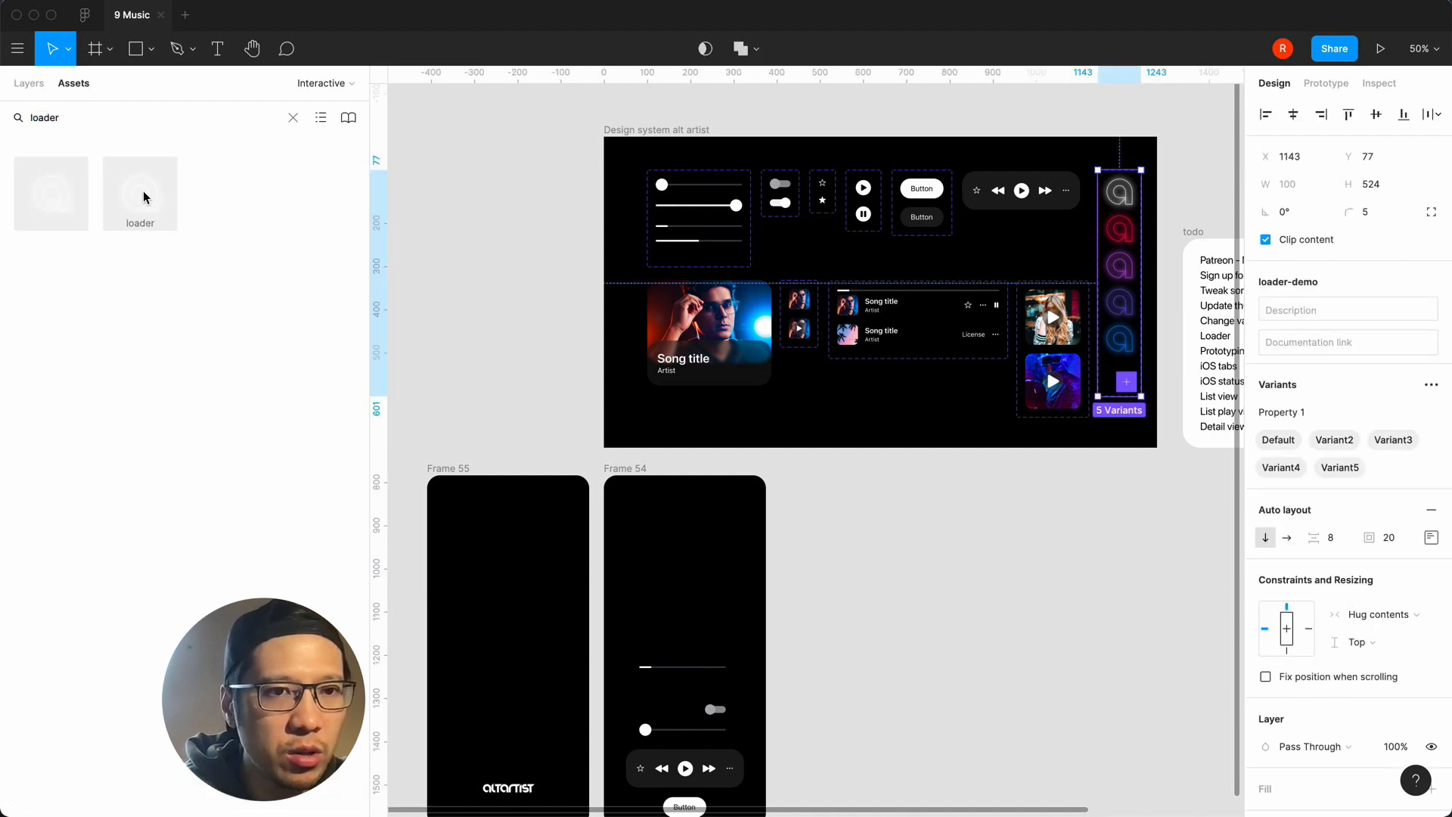
left_click_drag(340, 355, 478, 590)
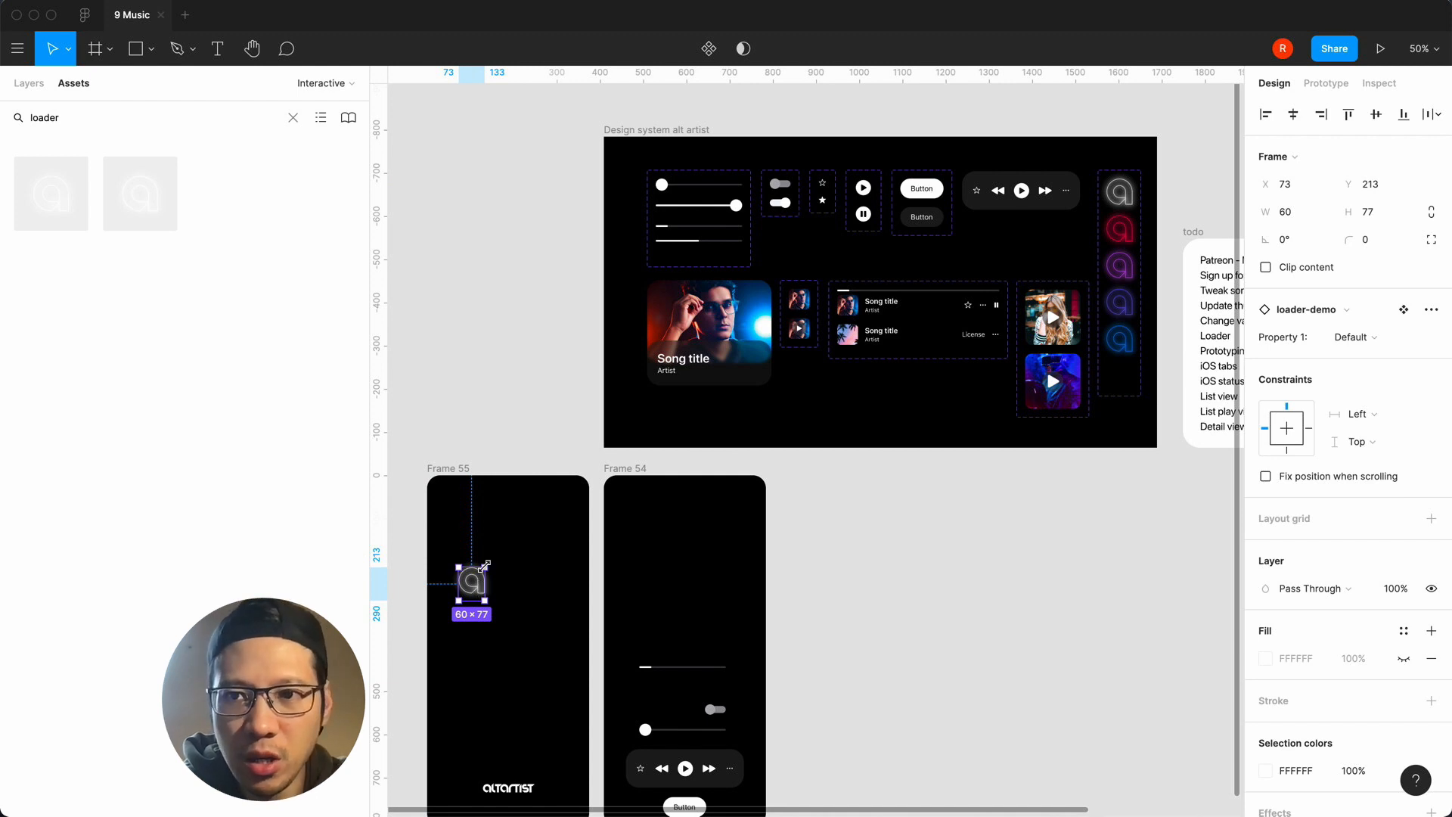
left_click(488, 452)
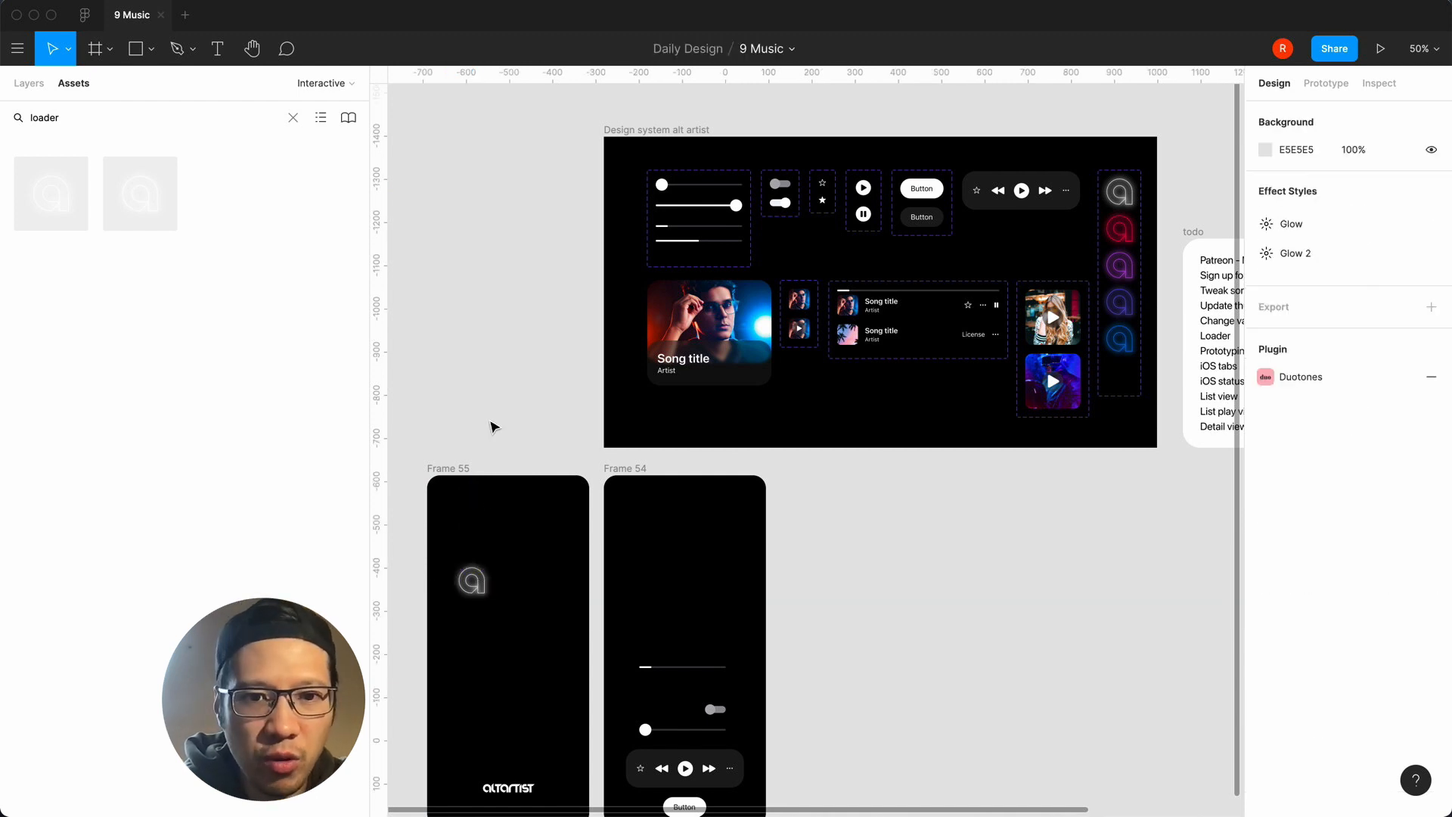
Center the loader-demo instance horizontally and vertically within Frame 55.
left_click(471, 584)
left_click(1292, 115)
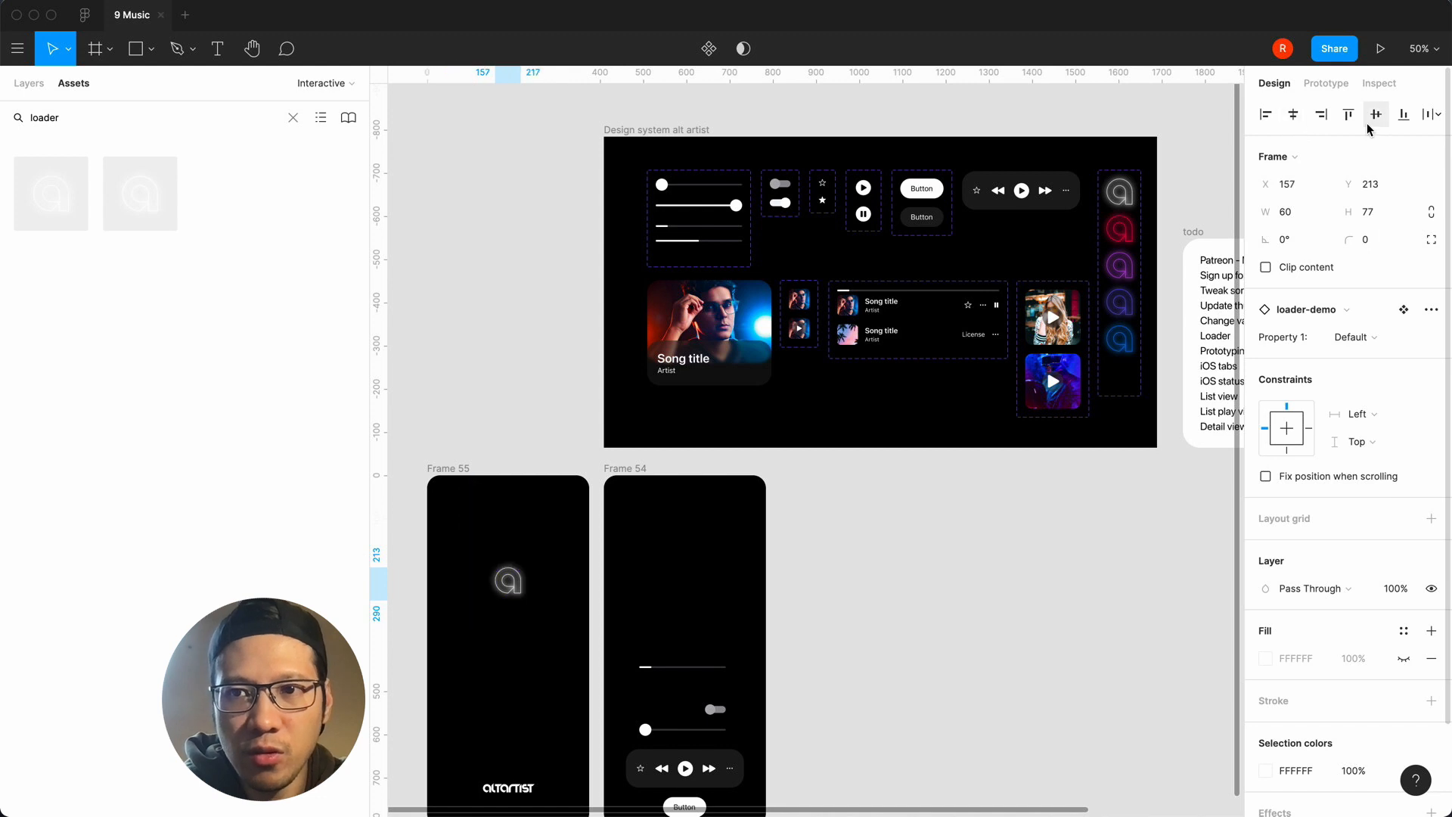
left_click(1376, 114)
left_click(955, 640)
Play the prototype of Frame 55 to preview the loader's glow animation, and close the preview.
scroll(950, 642, "down", 3)
scroll(950, 642, "left", 2)
scroll(950, 642, "up", 1)
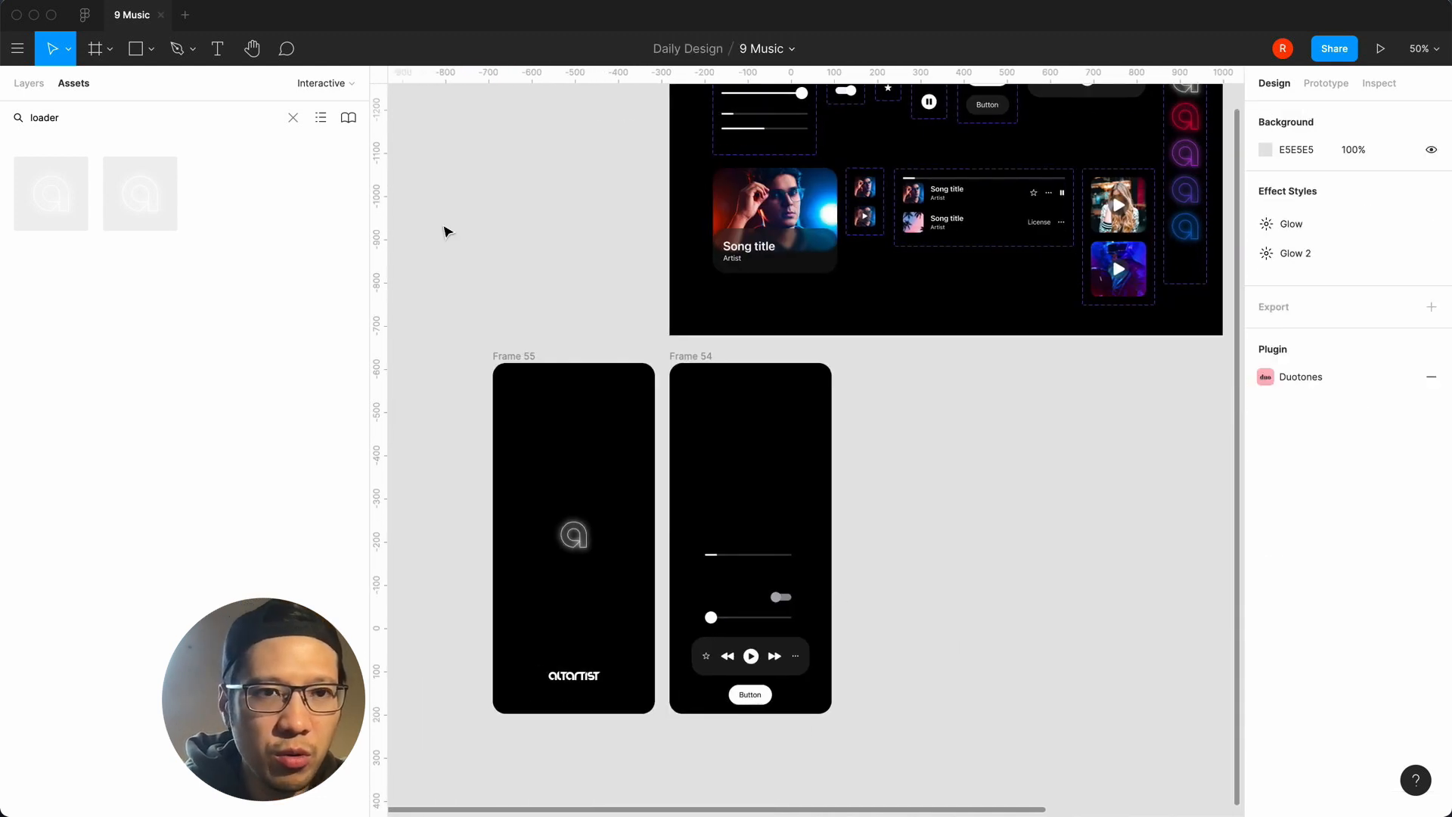
left_click(514, 356)
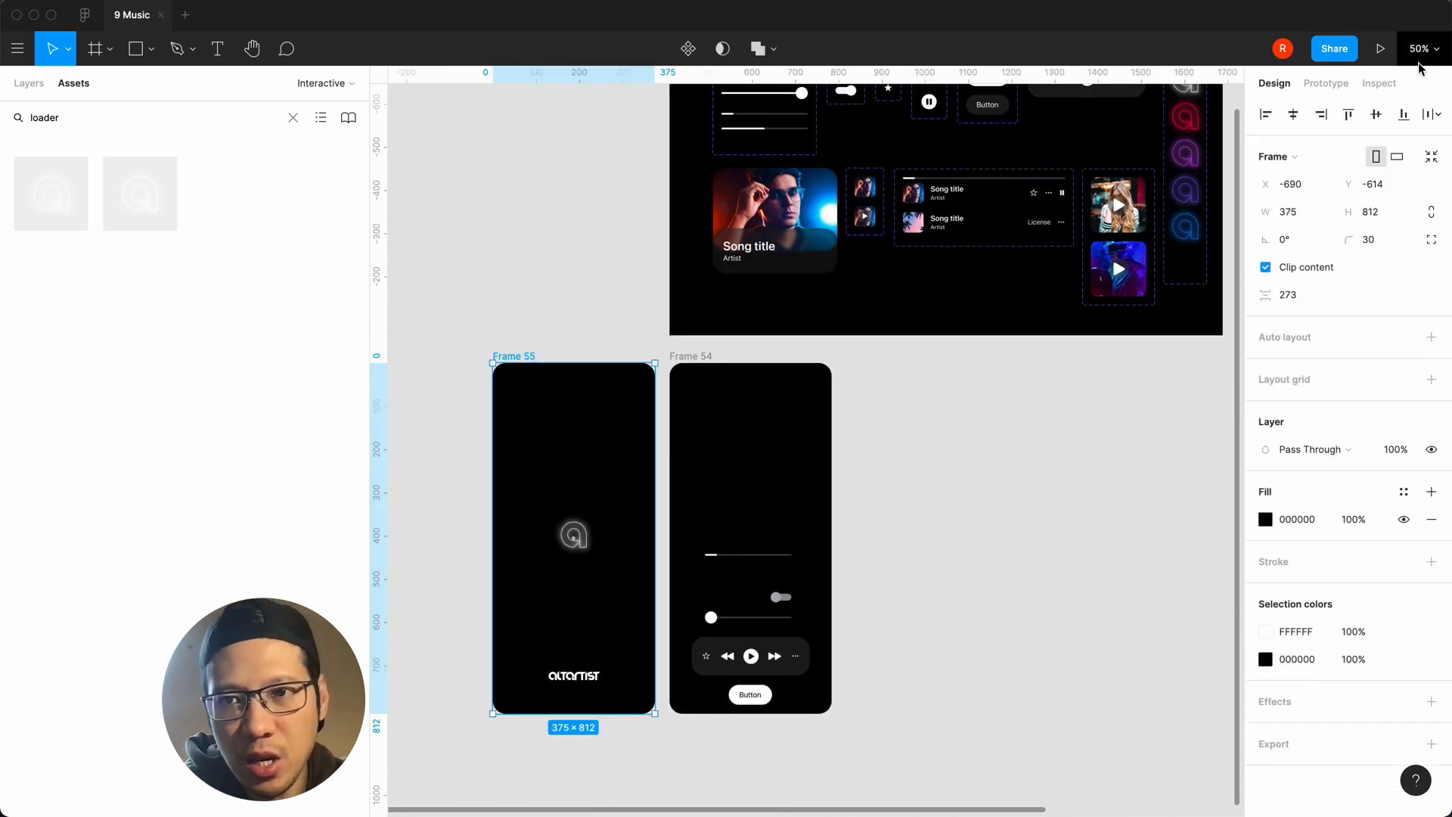
left_click(1380, 49)
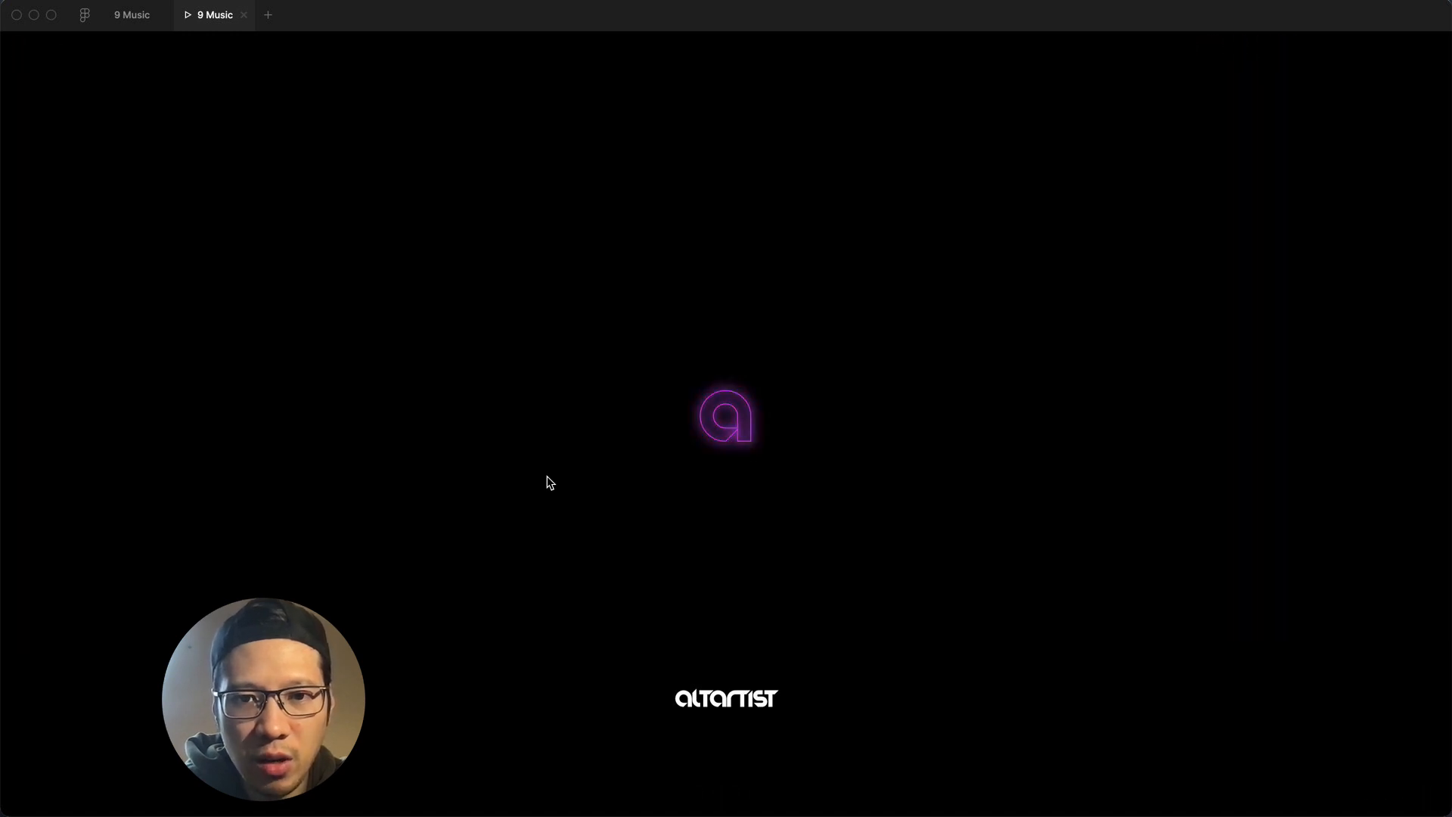
left_click(244, 15)
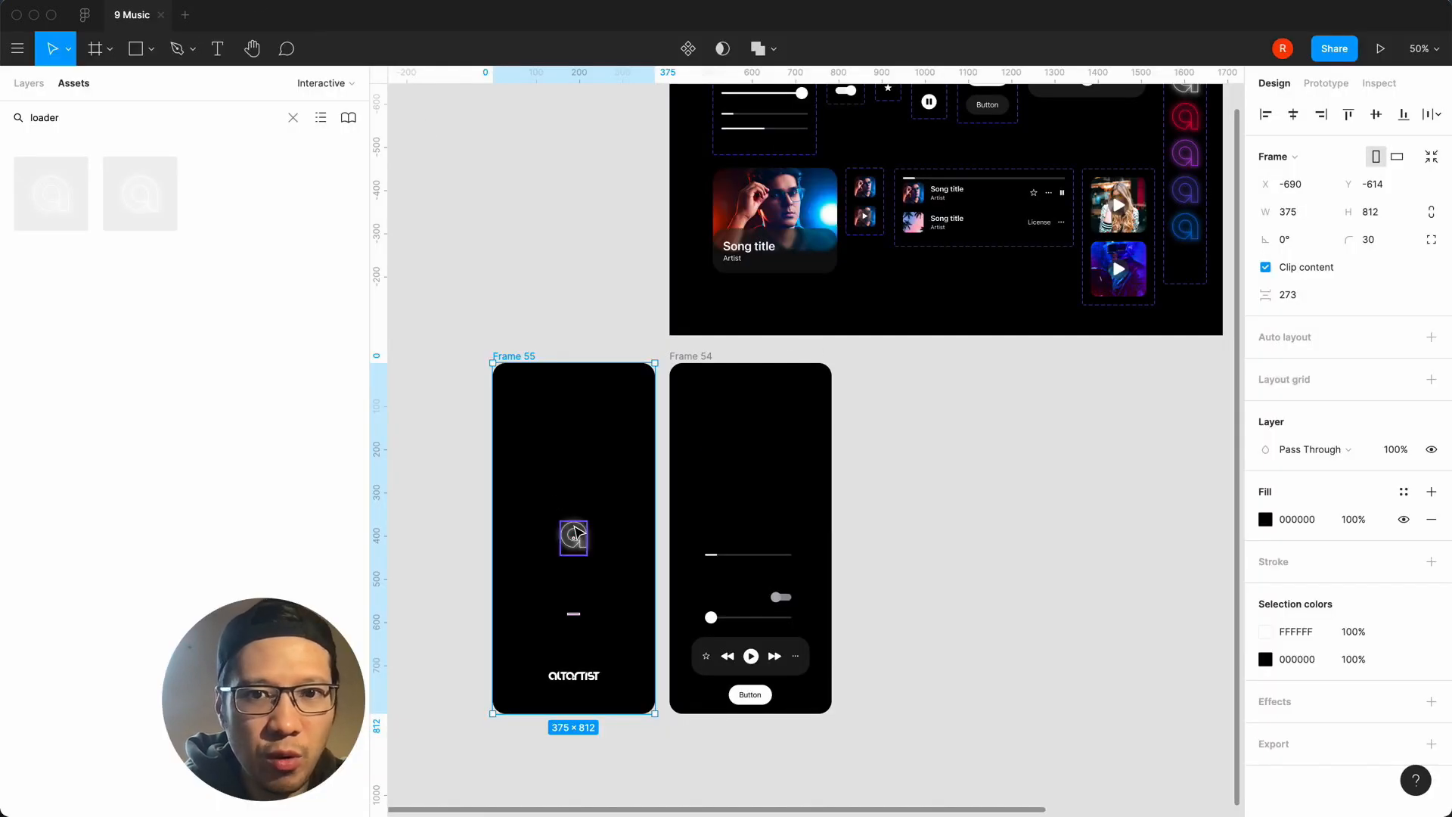
Examine the prototype connections between the loader-demo variants in the Design system alt artist frame at 100% zoom.
scroll(1043, 373, "up", 2)
scroll(1043, 373, "right", 1)
left_click(1115, 217)
scroll(942, 593, "right", 2)
scroll(941, 593, "up", 1)
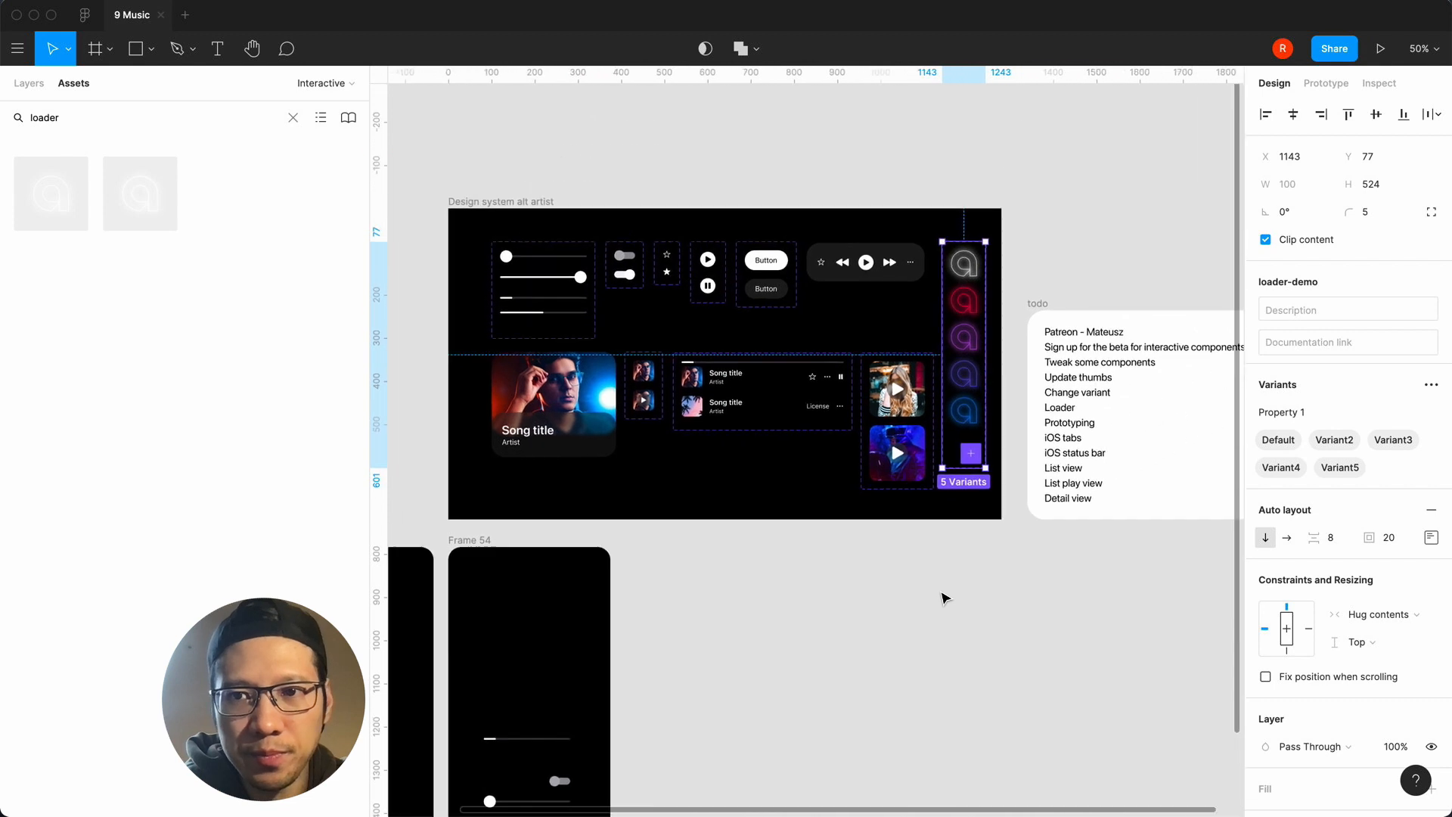
scroll(944, 598, "right", 1)
scroll(944, 598, "up", 1)
left_click(942, 294)
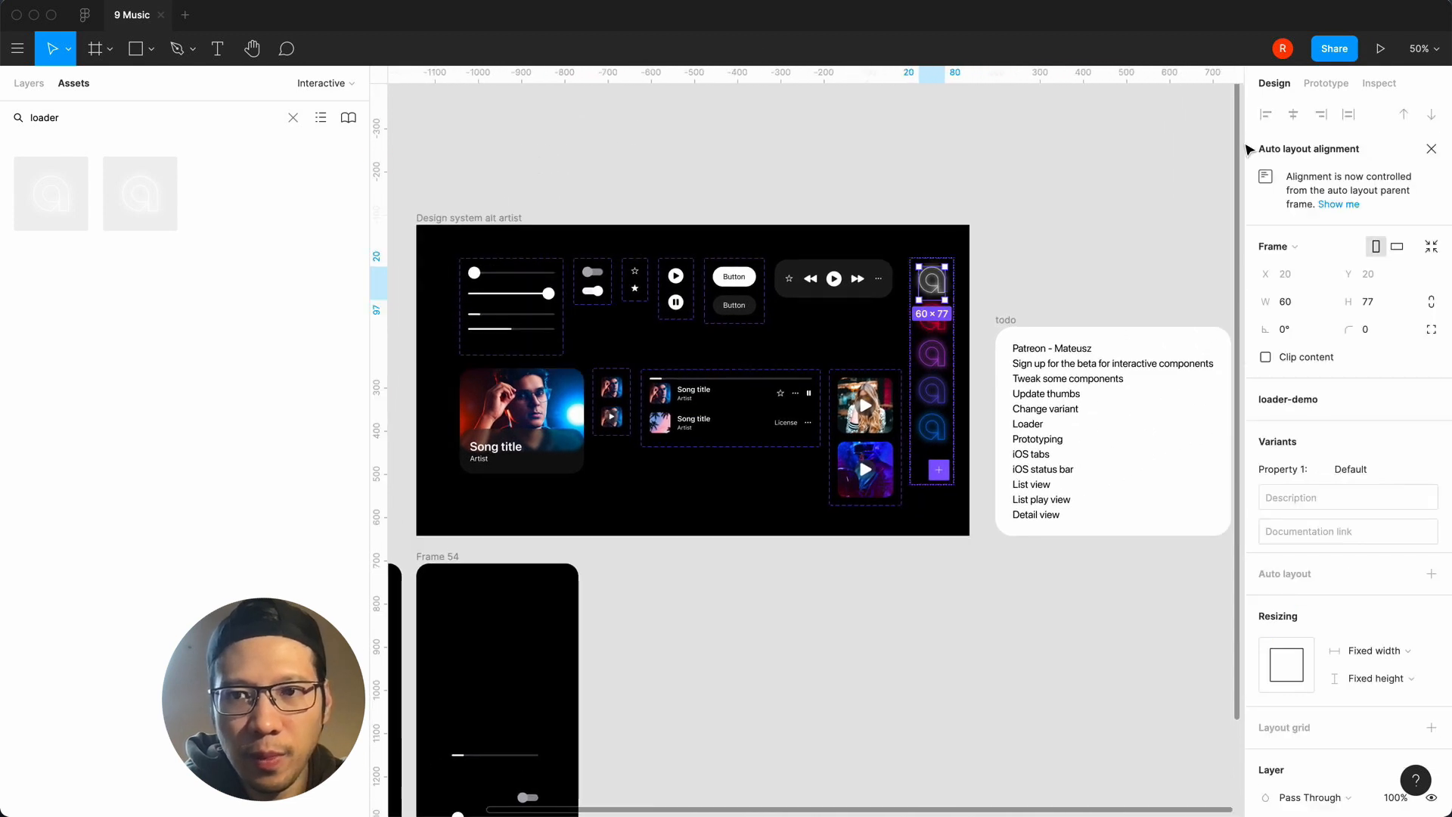
left_click(1326, 85)
left_click(1007, 292)
key("shift+0")
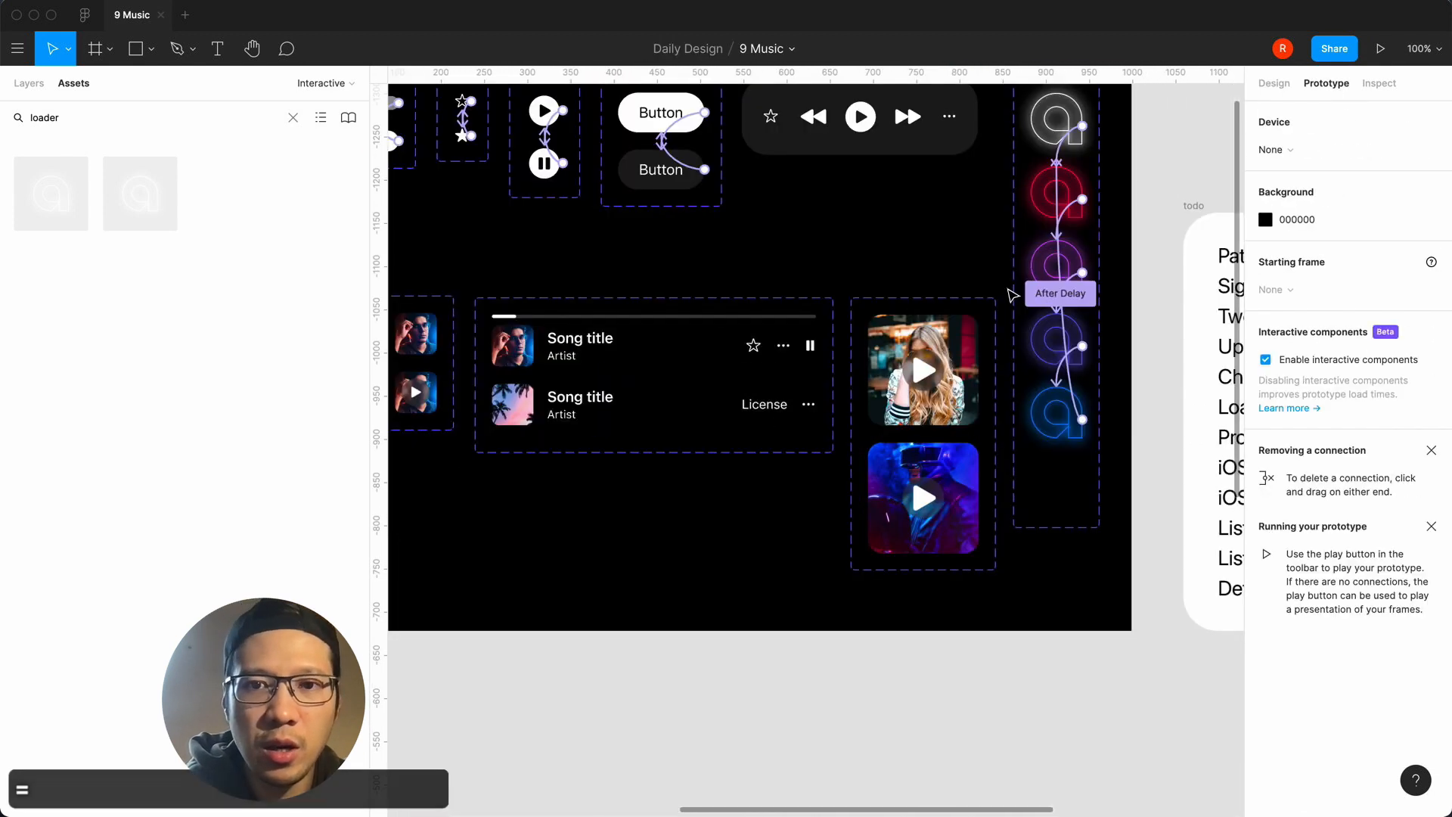
Set the After delay of the white loader variant's change to Variant2 to 400 ms.
scroll(900, 275, "right", 3)
scroll(900, 275, "up", 1)
left_click(897, 208)
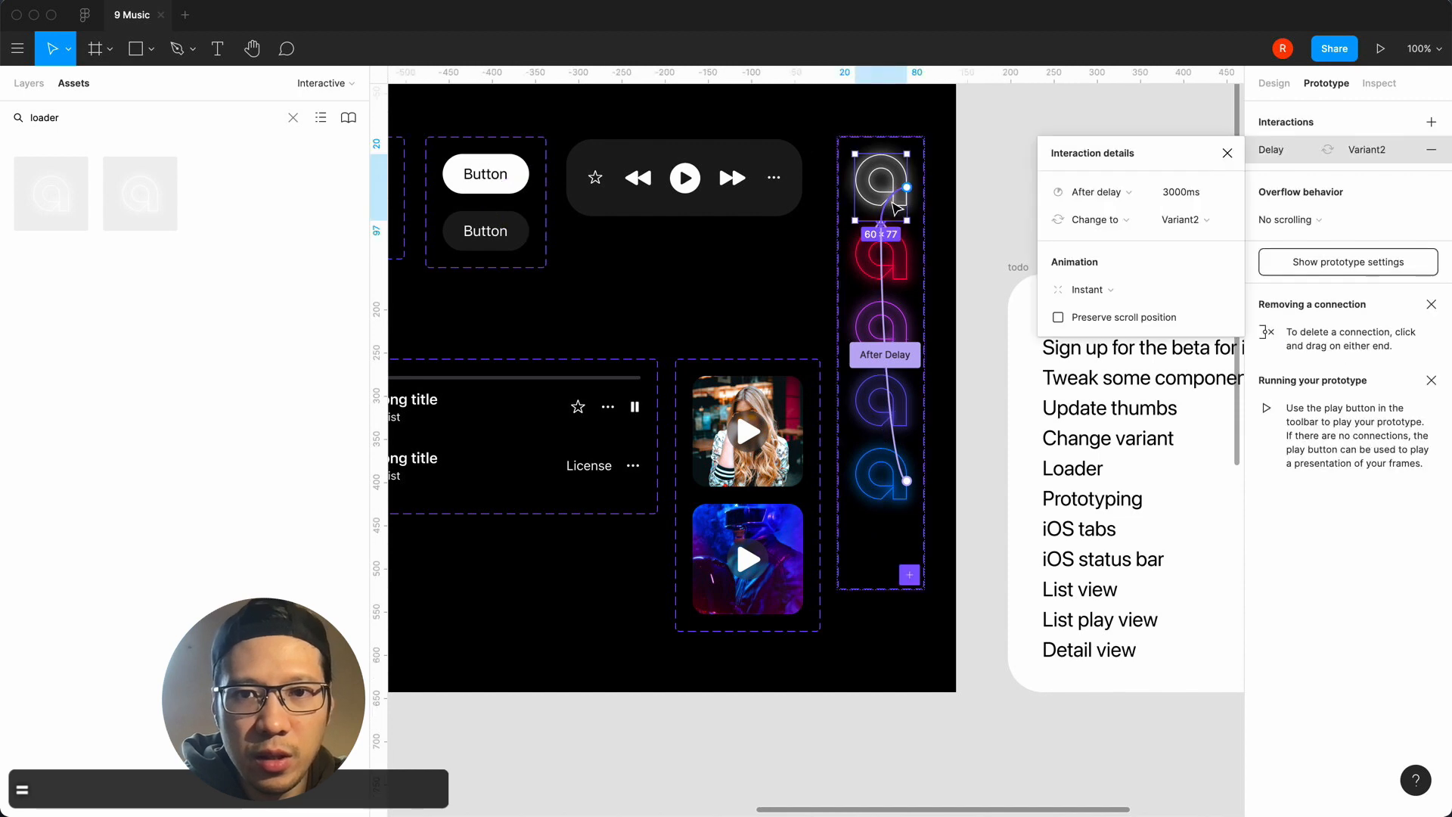
left_click(966, 204)
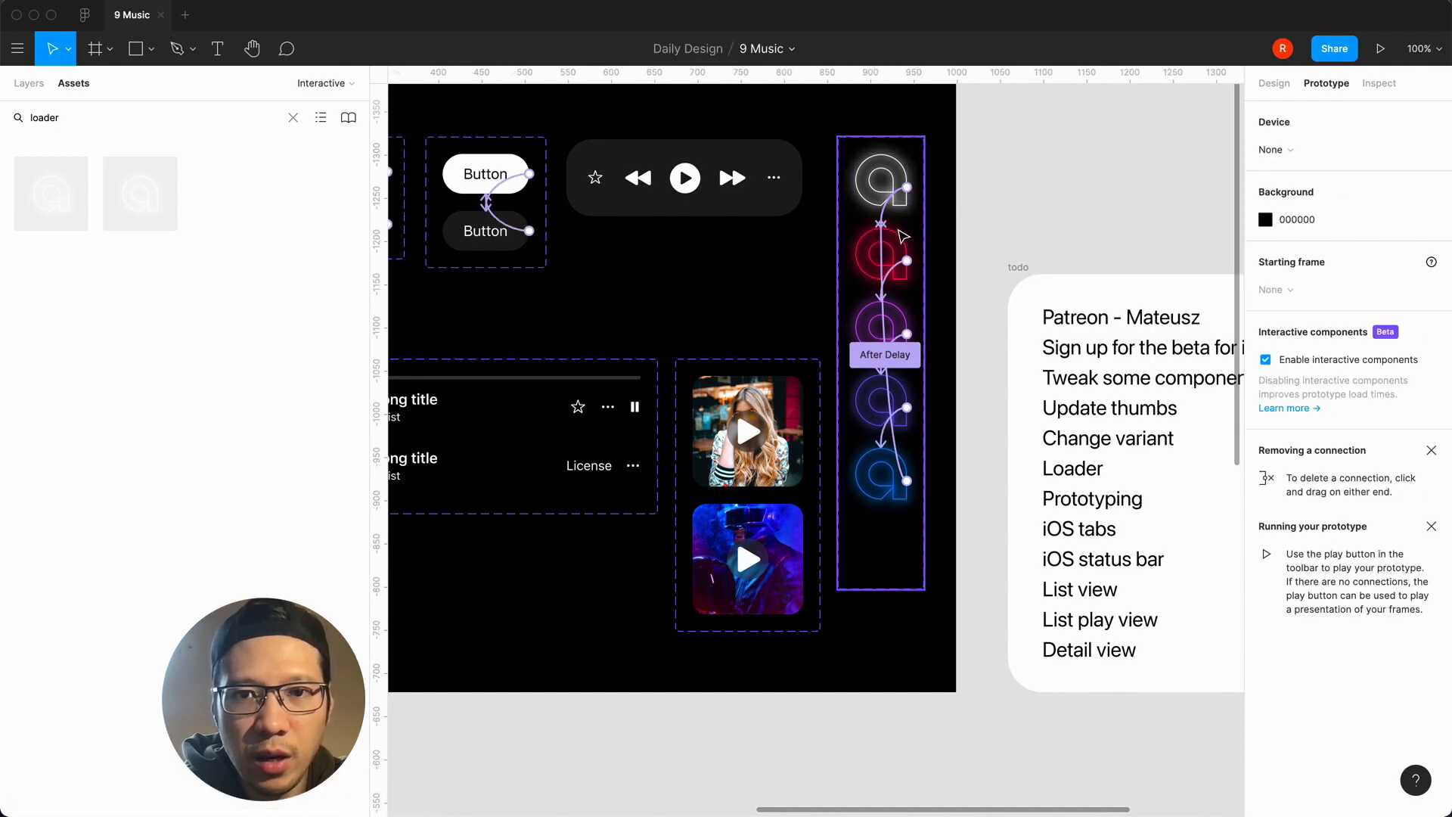
left_click(885, 217)
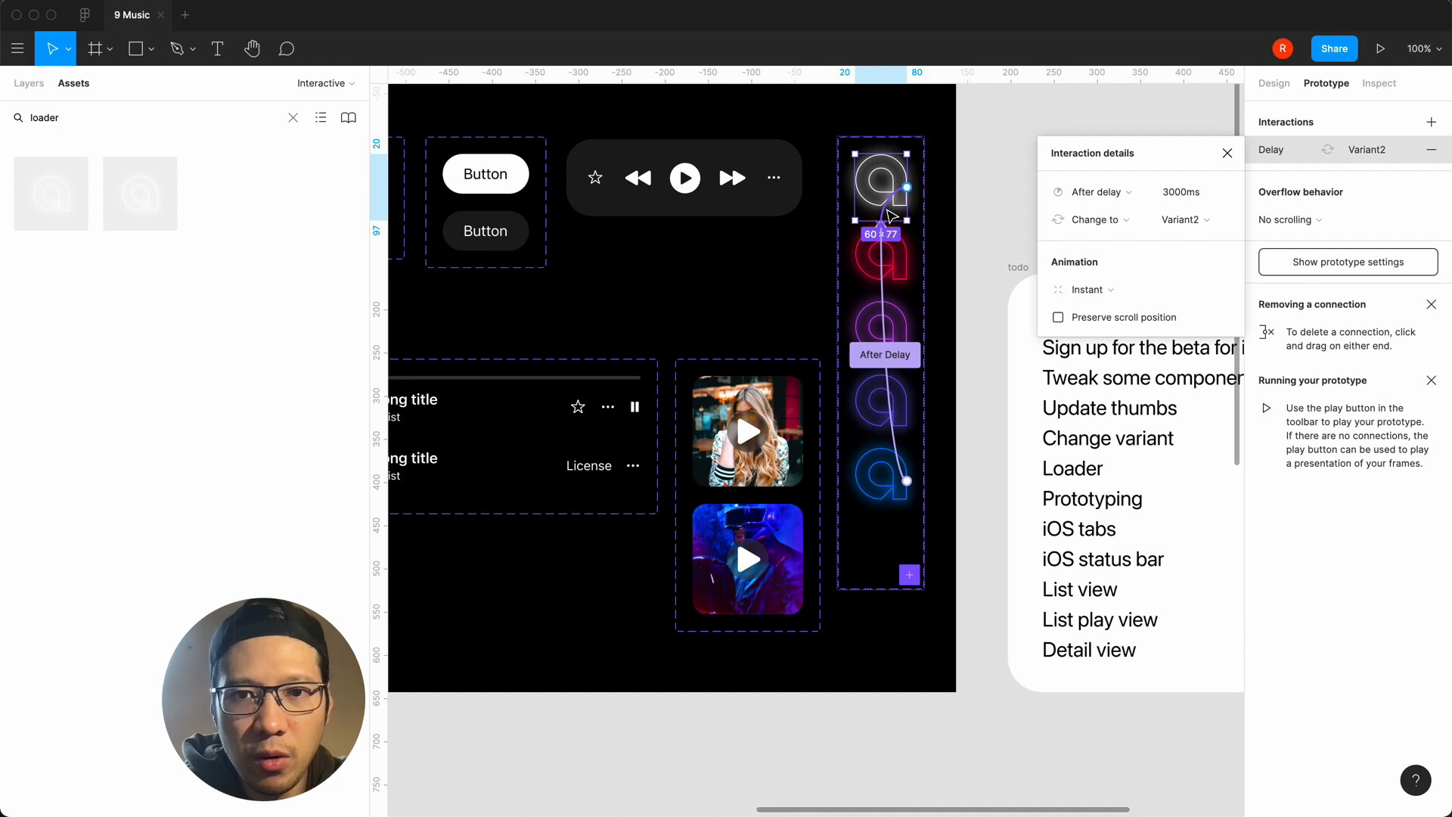
left_click(1170, 198)
left_click(1168, 200)
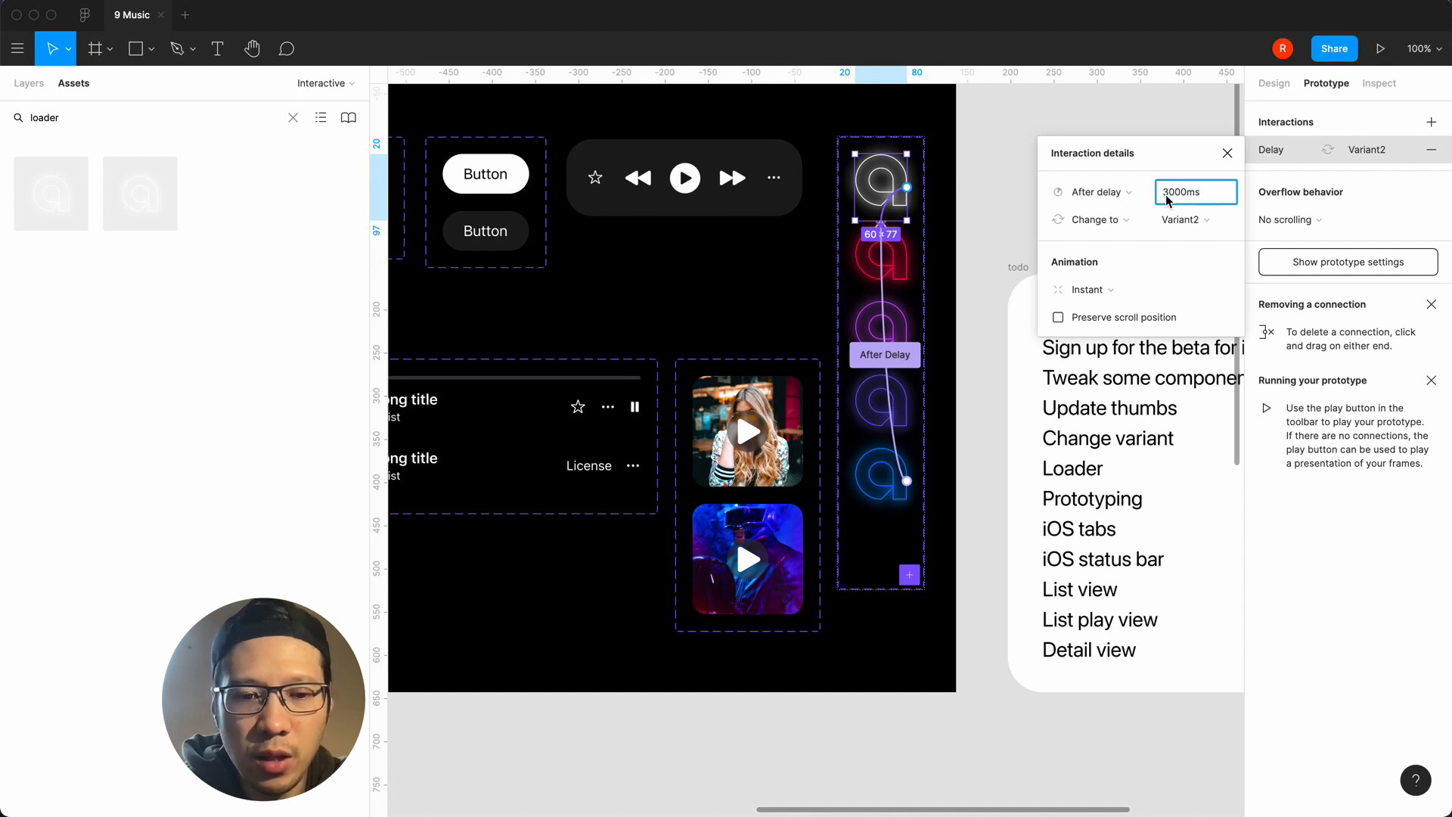
key("BackSpace")
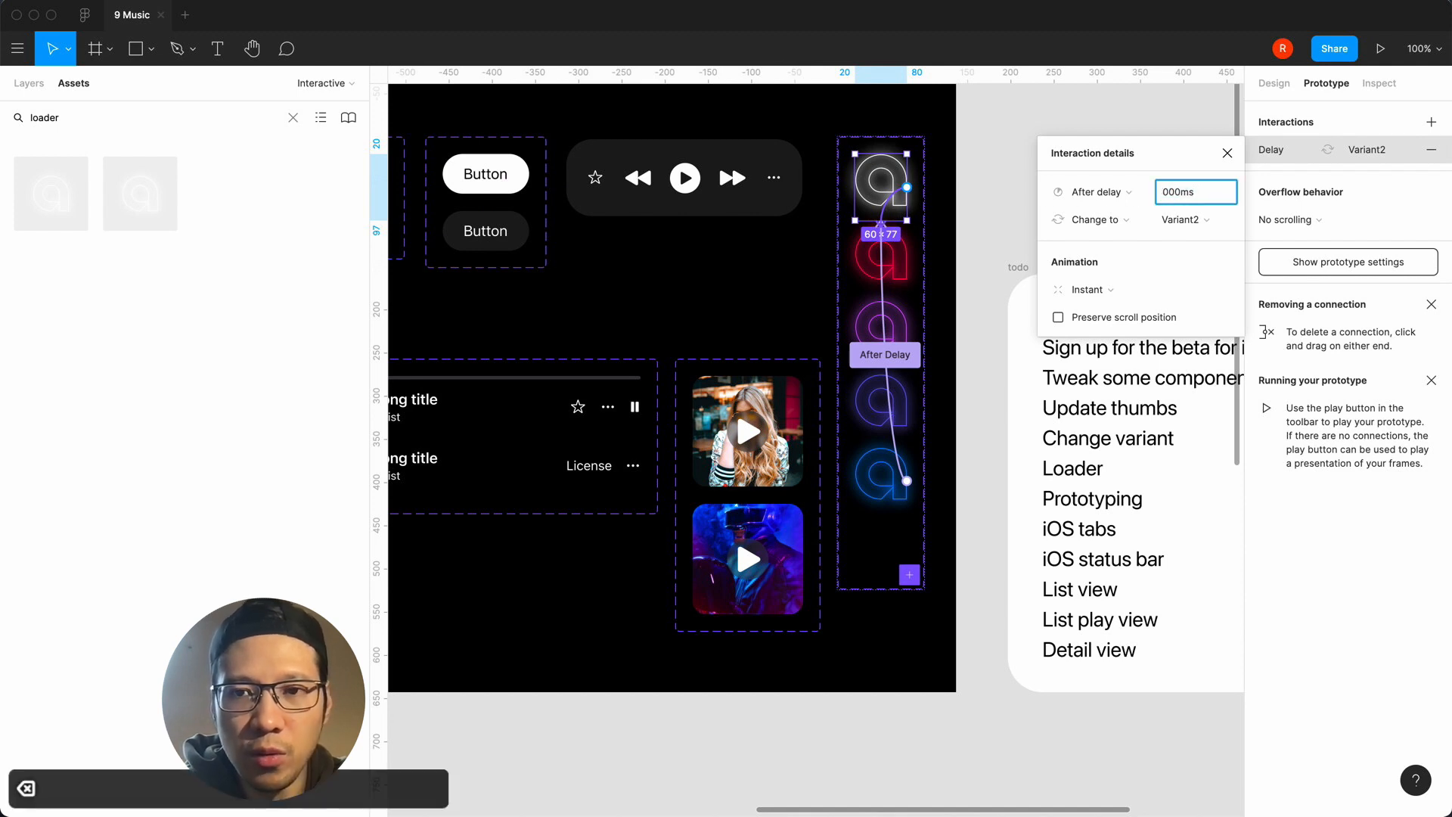
key("BackSpace")
type("4")
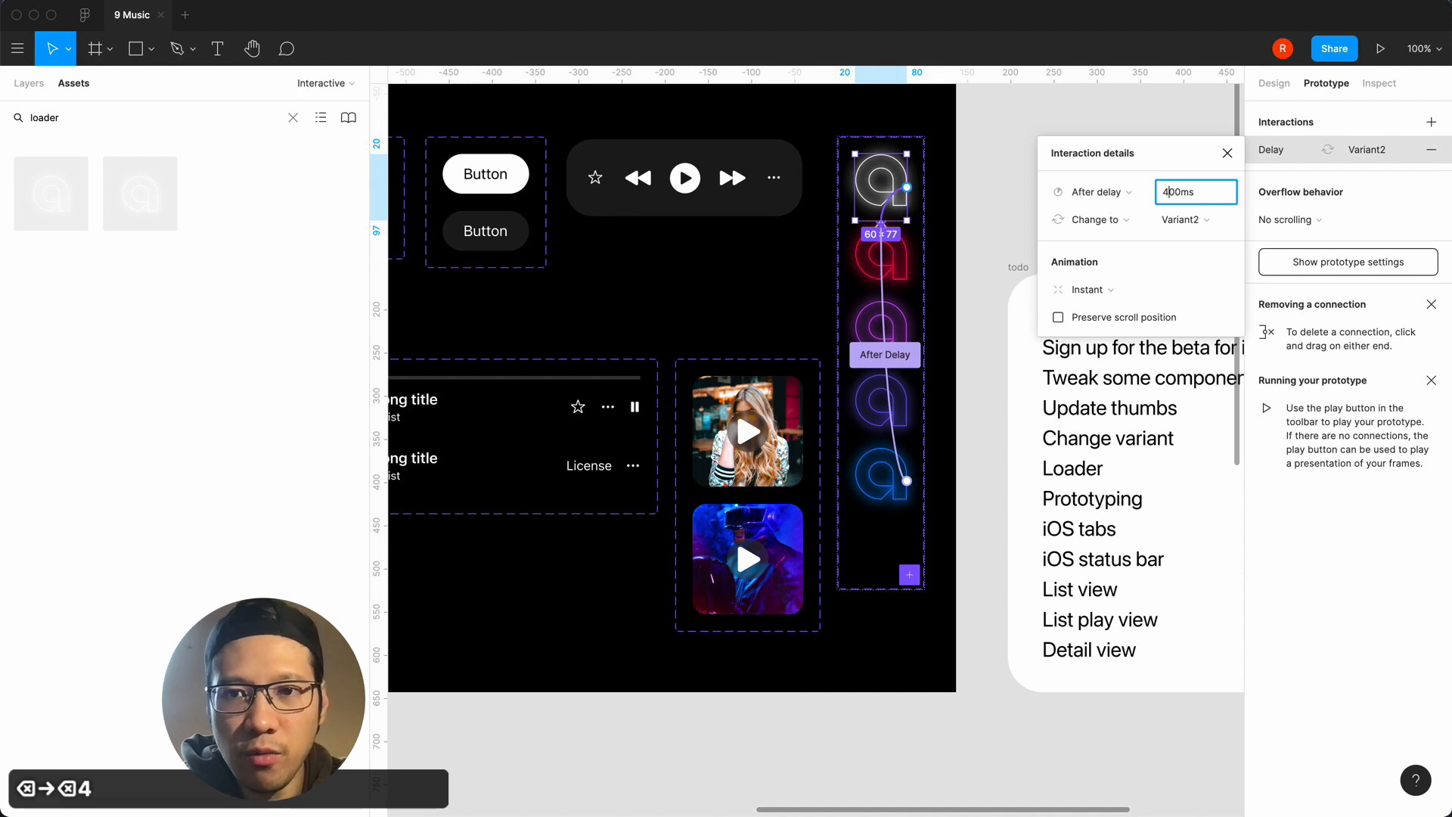
left_click(1228, 154)
Set the After delay of the blue loader variant's change to Default to 400 ms.
left_click(882, 475)
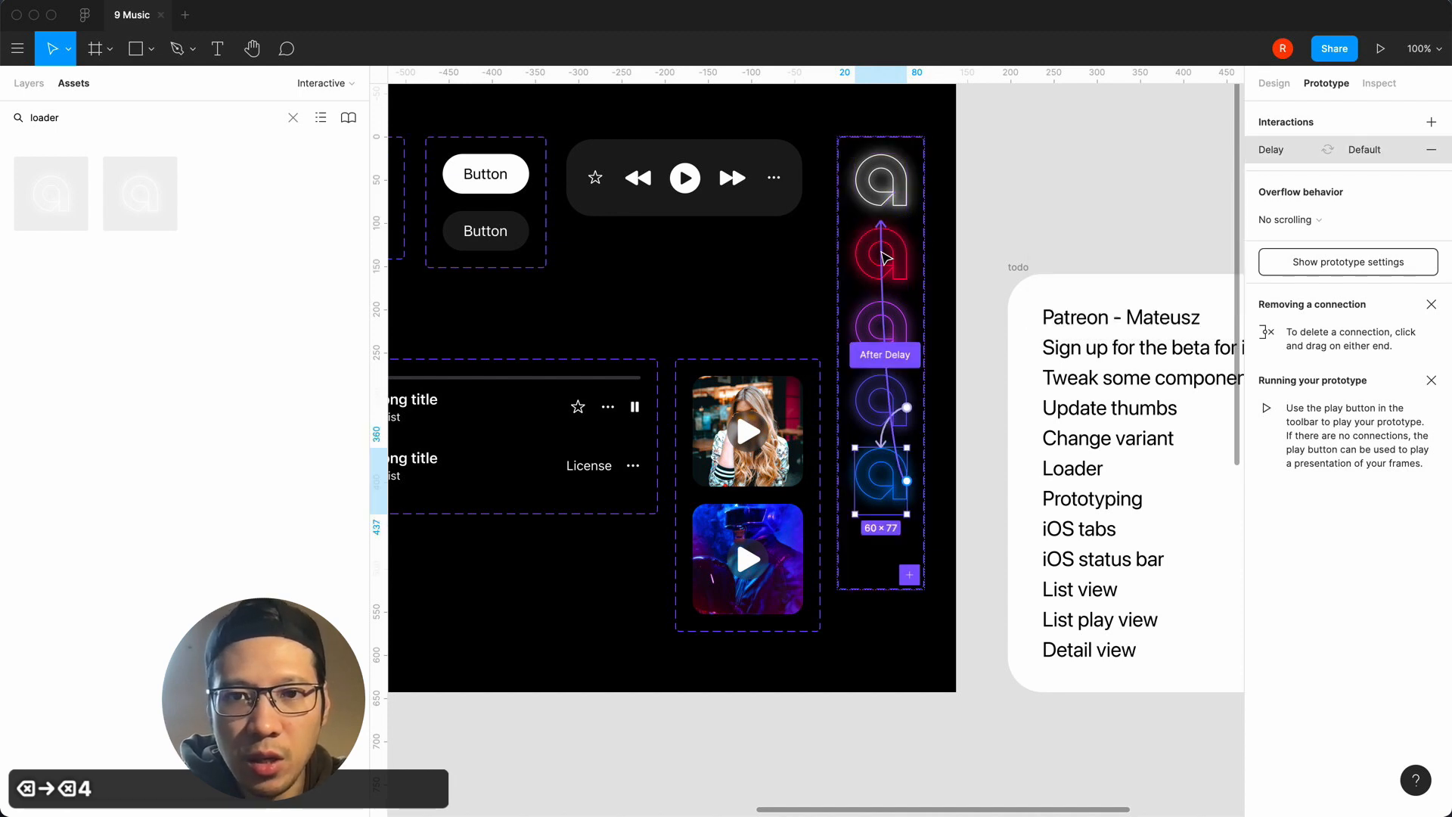
left_click(1286, 149)
left_click(1163, 193)
type("3000ms")
key("Right")
key("Left")
key("Left")
key("Left")
key("BackSpace")
key("BackSpace")
type("4")
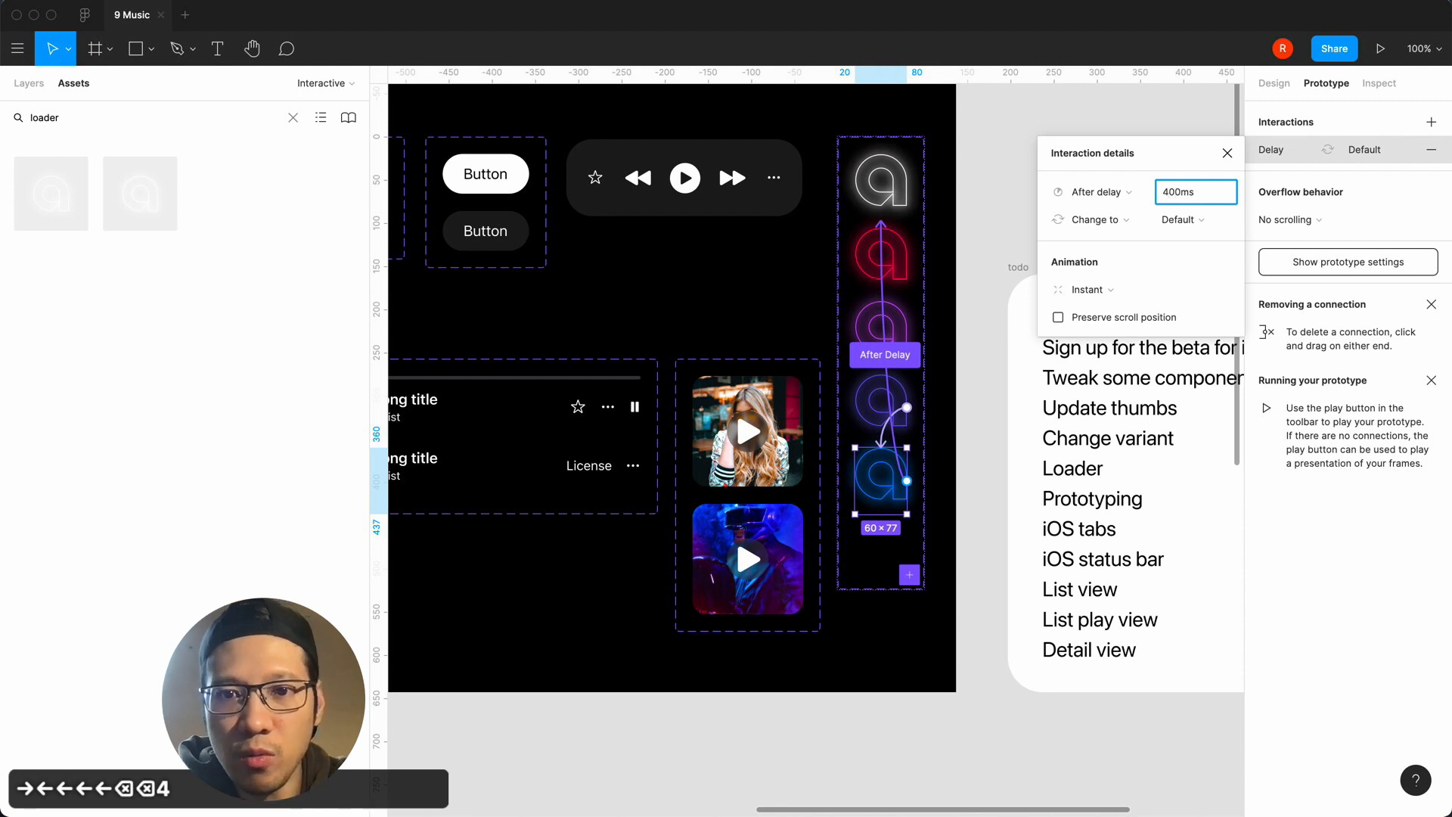
left_click(1228, 152)
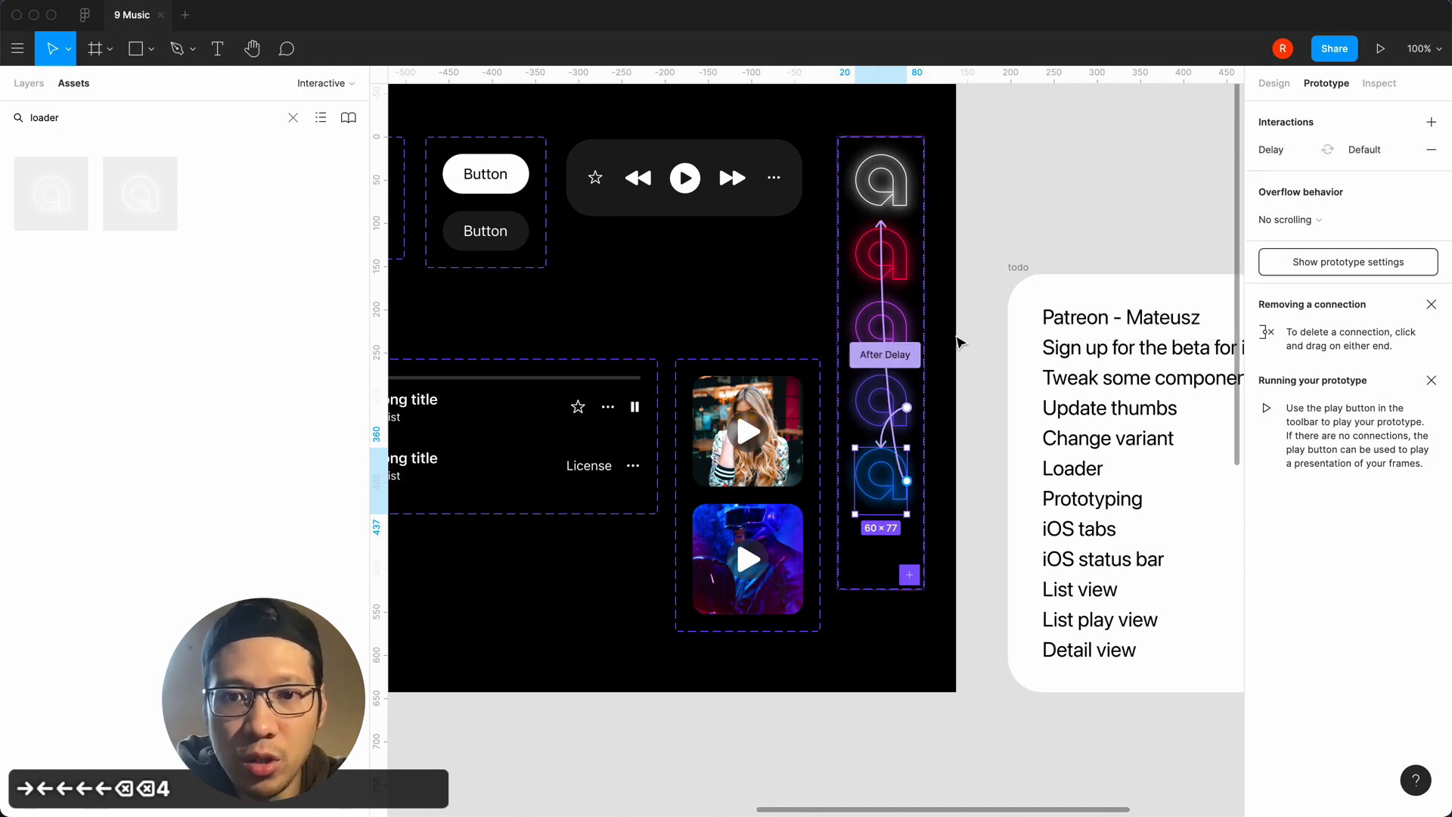
Set the magenta loader variant's delay before changing to Variant4 to 400 ms and copy that value.
left_click(957, 337)
key("=")
scroll(959, 339, "up", 2)
scroll(958, 338, "right", 2)
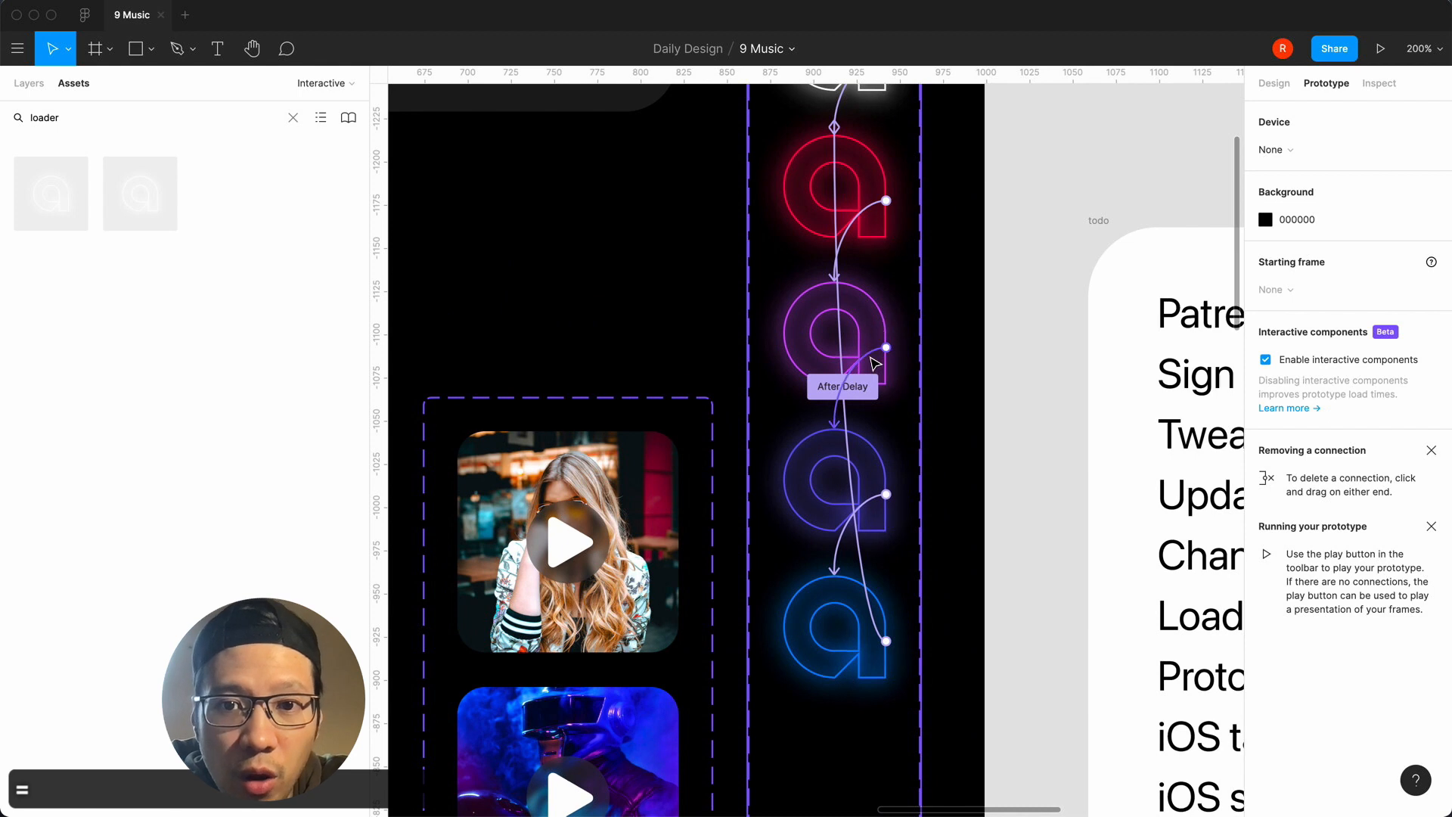
left_click(875, 364)
type("400")
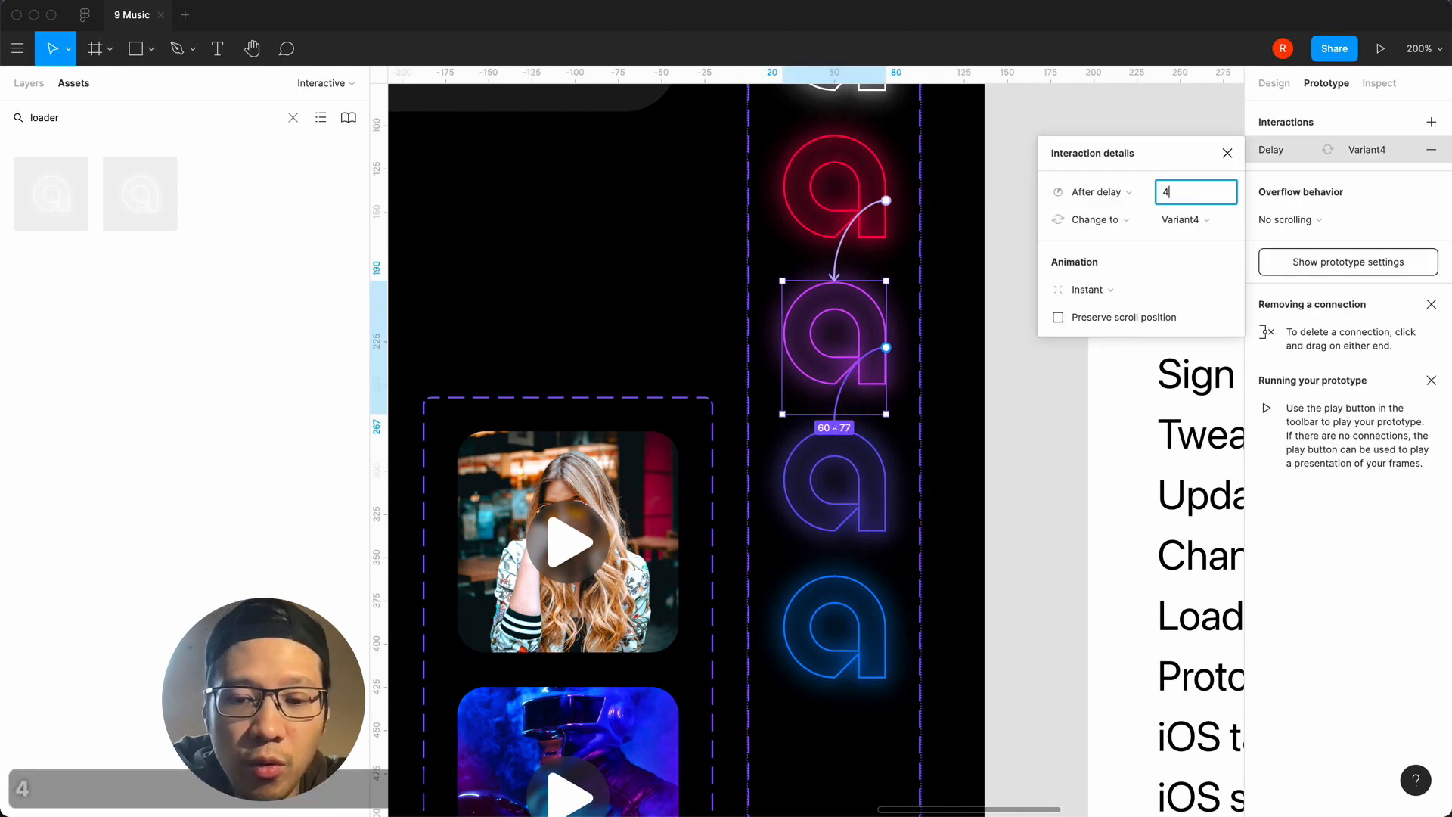
key("super+a")
key("super+c")
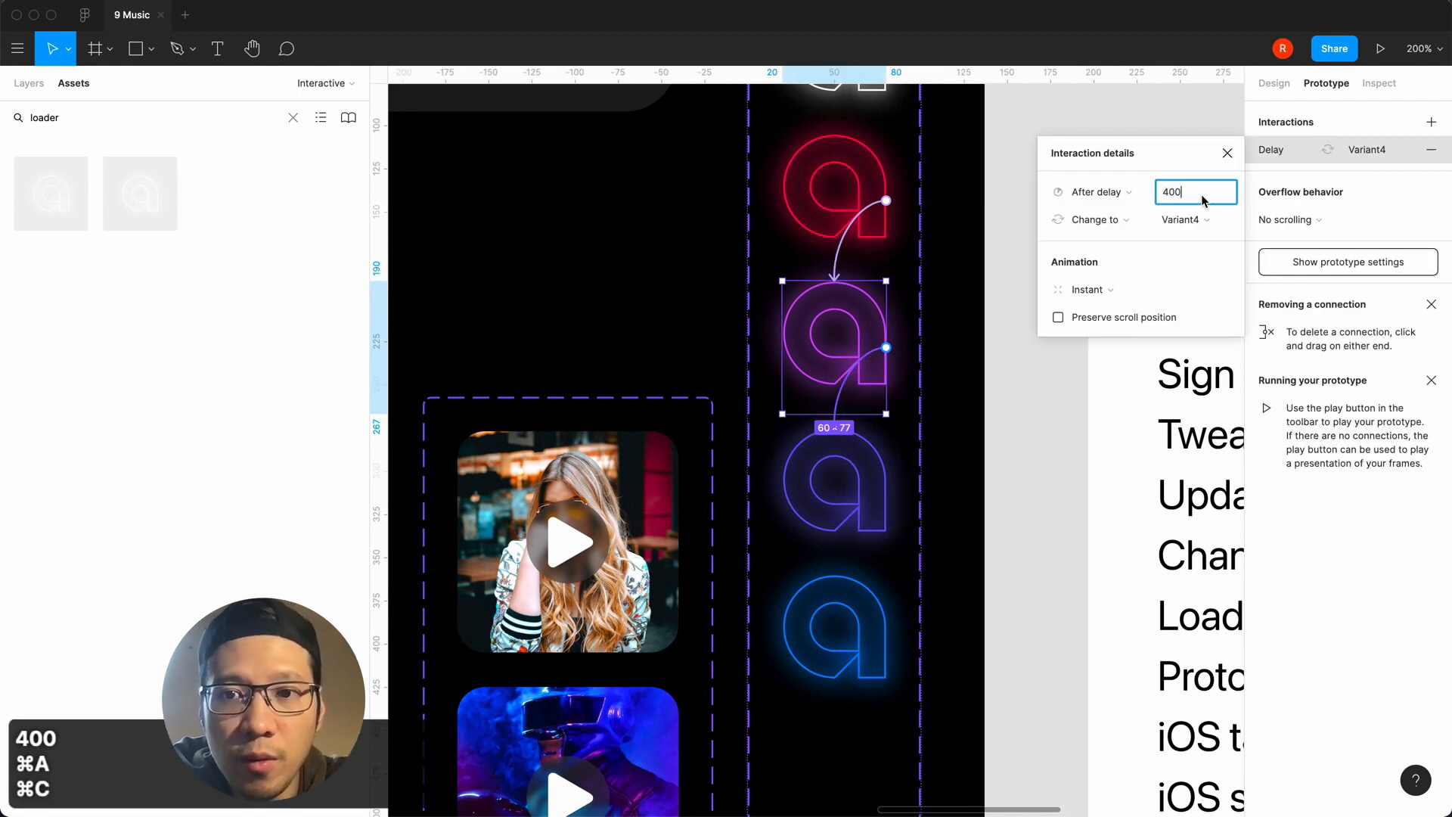
key("Return")
left_click(1228, 154)
Paste the copied 400 ms delay into the red loader variant's interaction that changes to Variant3.
left_click(849, 233)
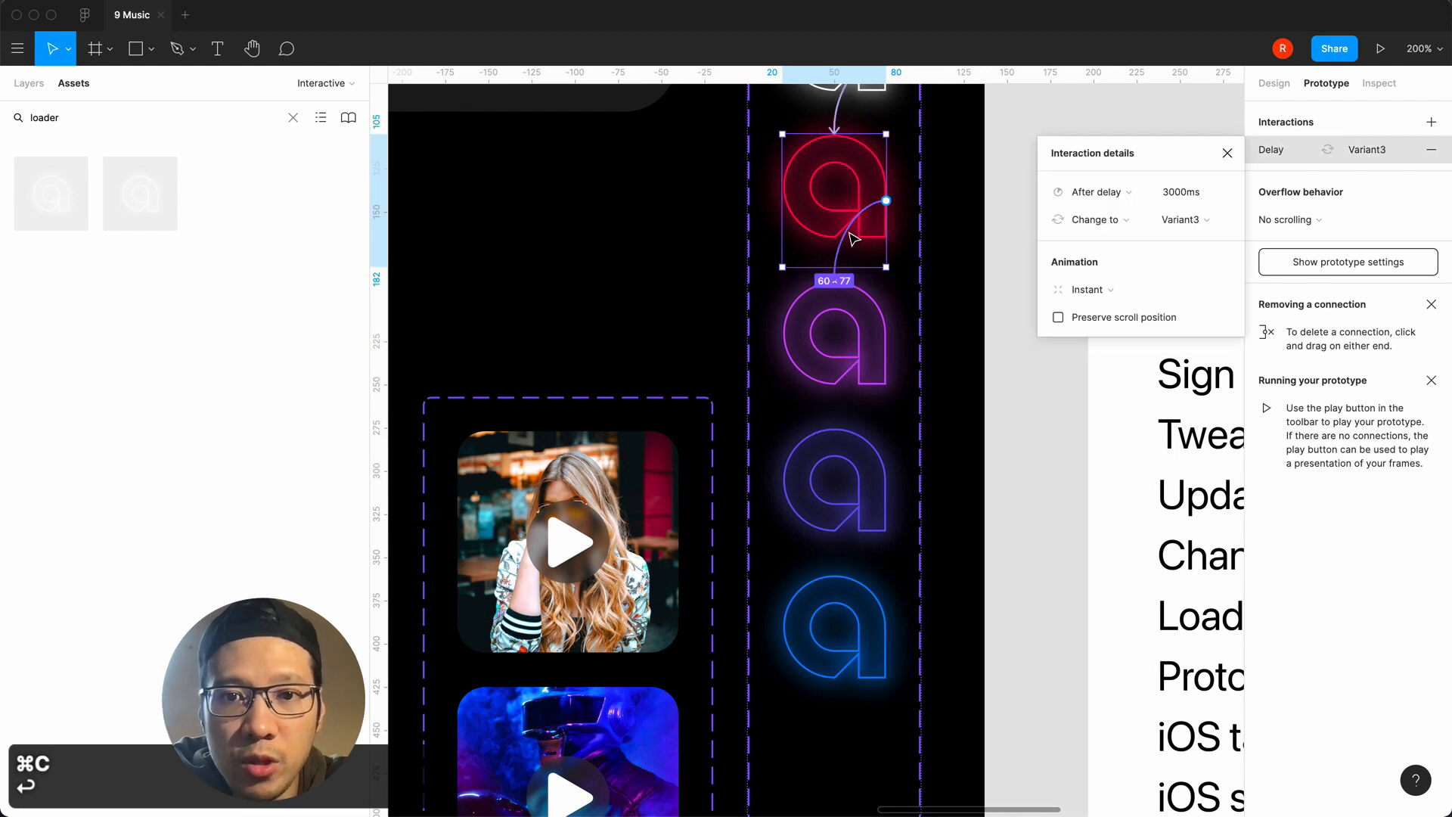
left_click(1180, 192)
key("super+v")
key("Return")
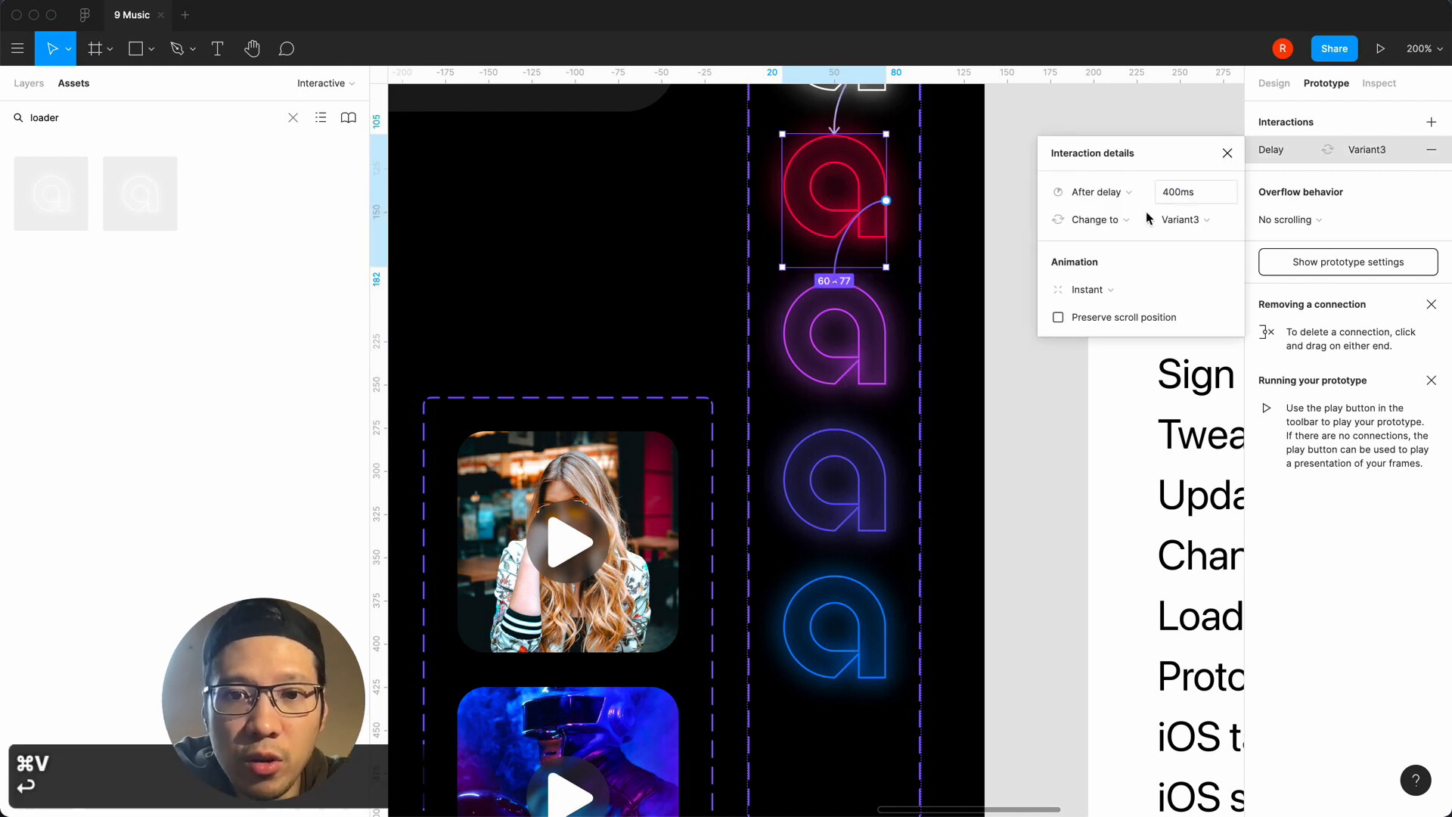
Paste the copied 400 ms delay into the indigo loader variant's change to Variant5, and check the blue variant's interaction.
left_click(846, 430)
left_click(840, 422)
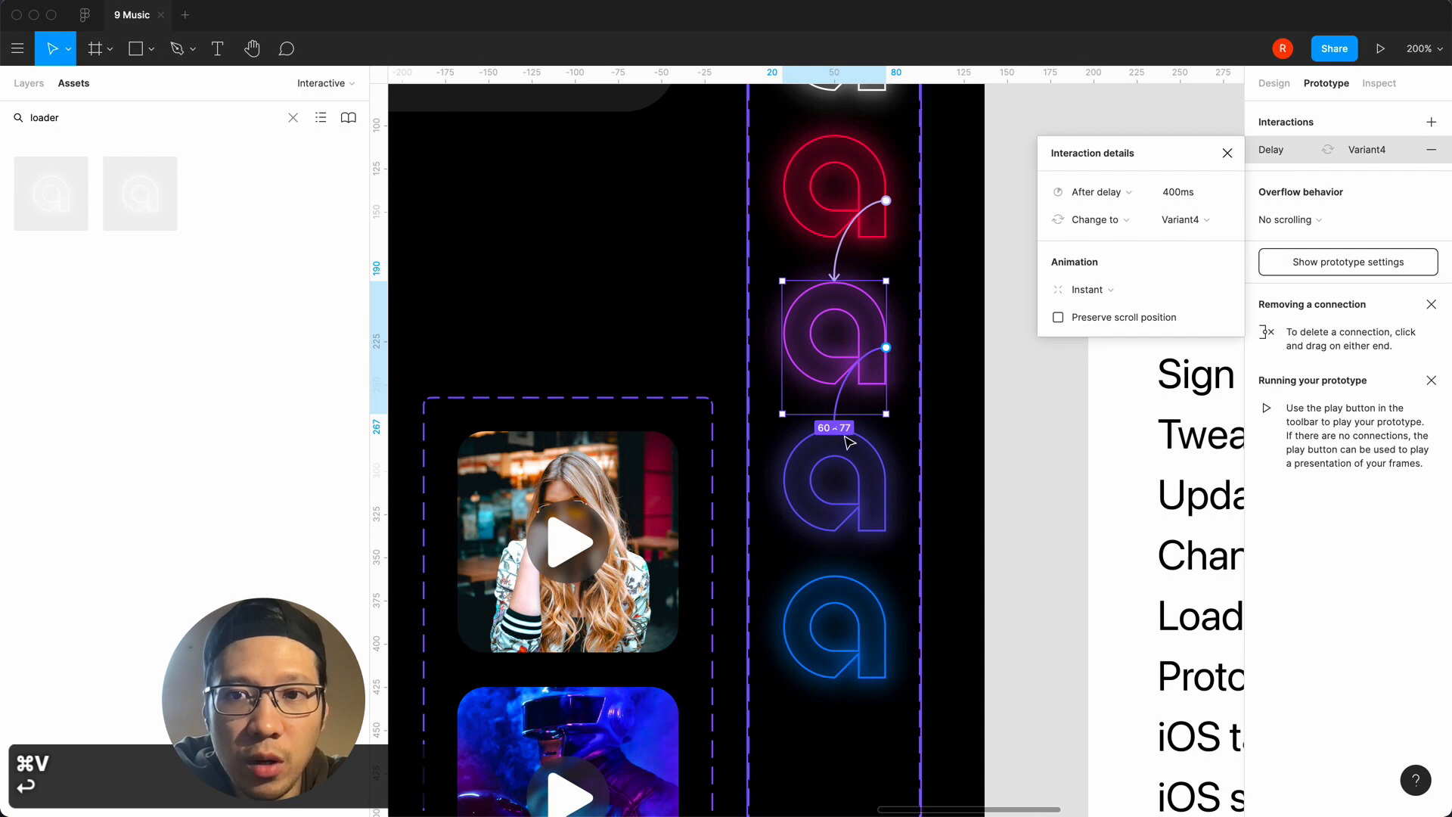
left_click(849, 511)
left_click(848, 530)
left_click(1170, 193)
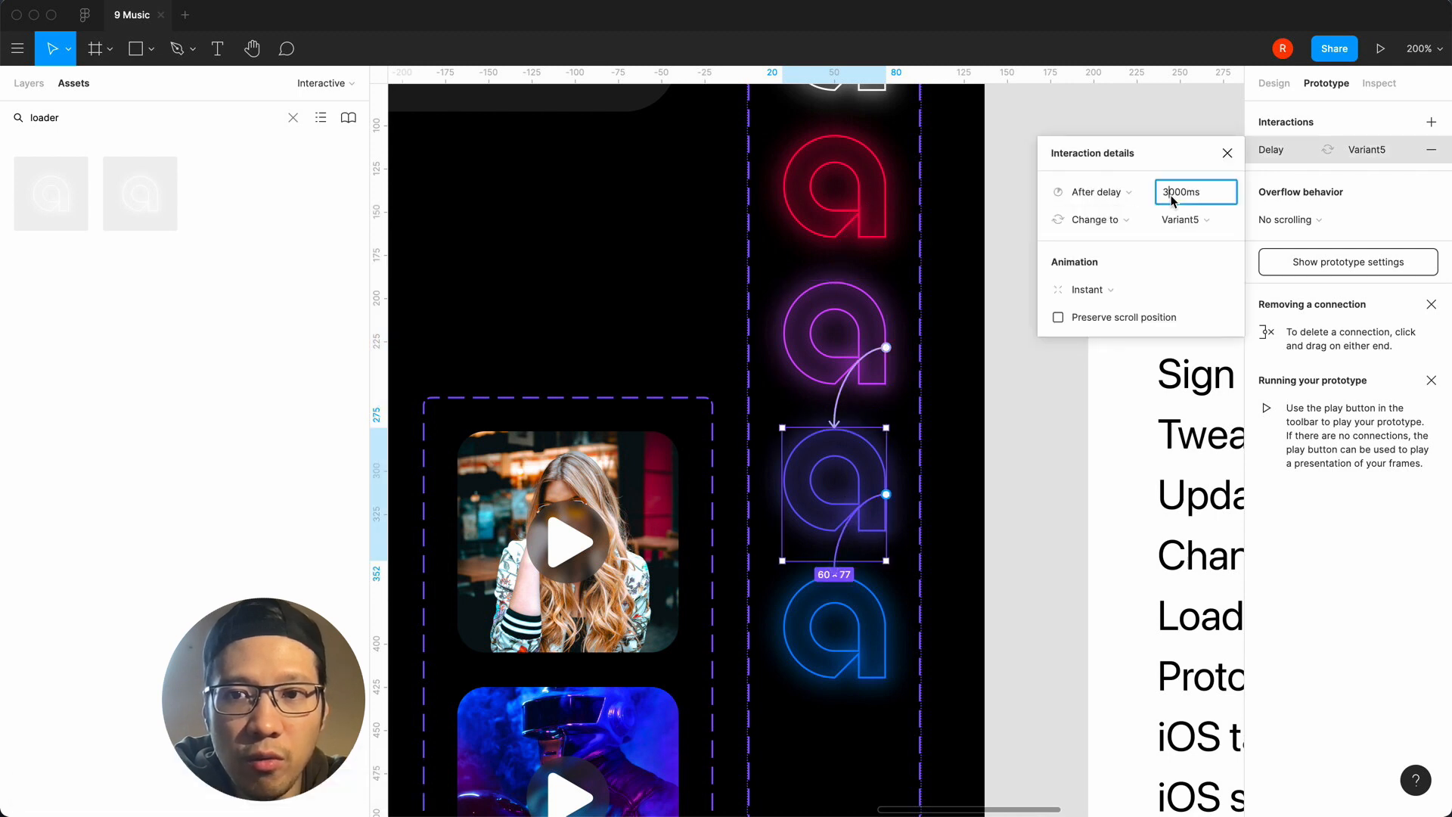
key("super+v")
key("Return")
left_click(853, 617)
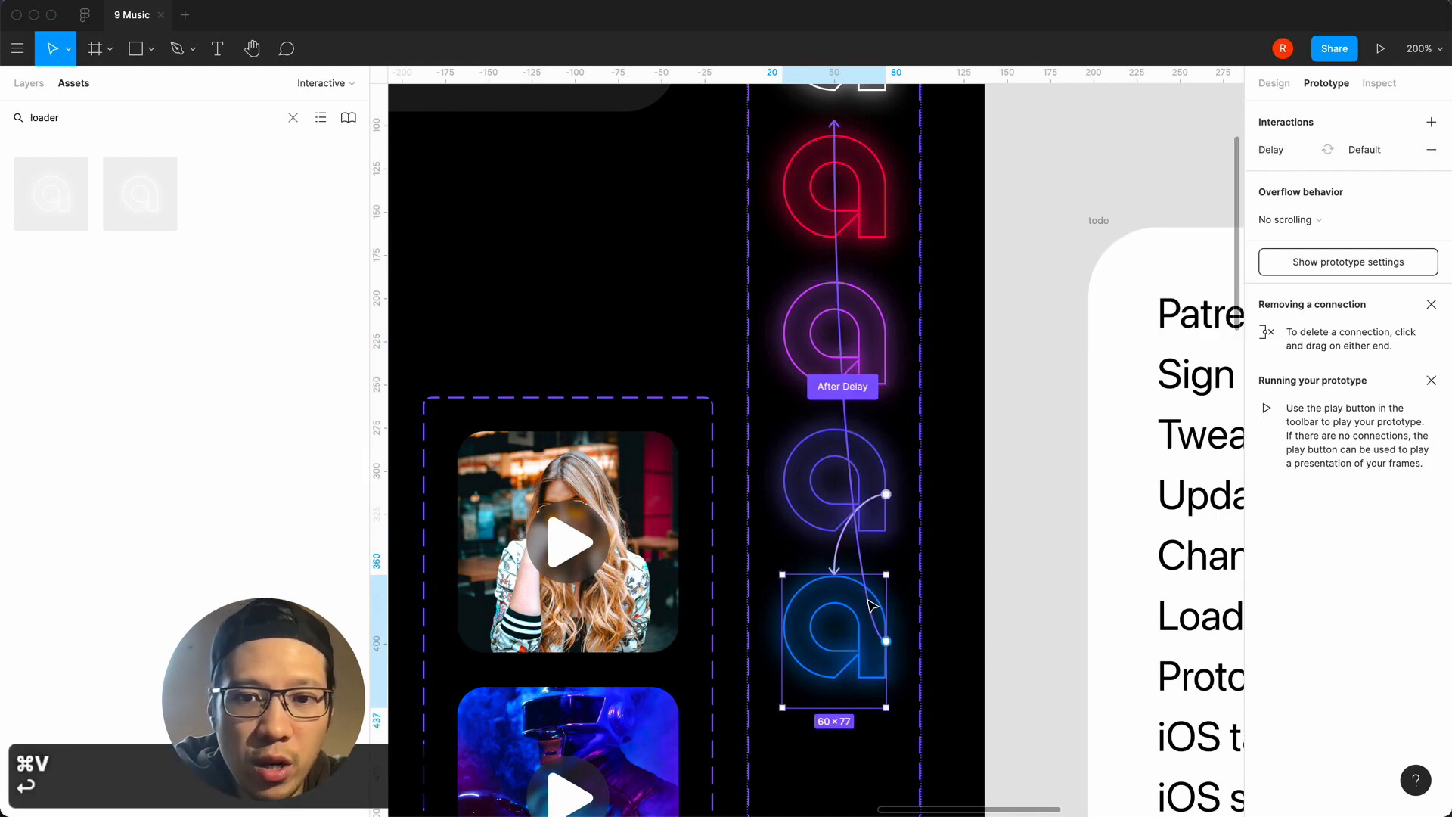
left_click(874, 605)
key("Escape")
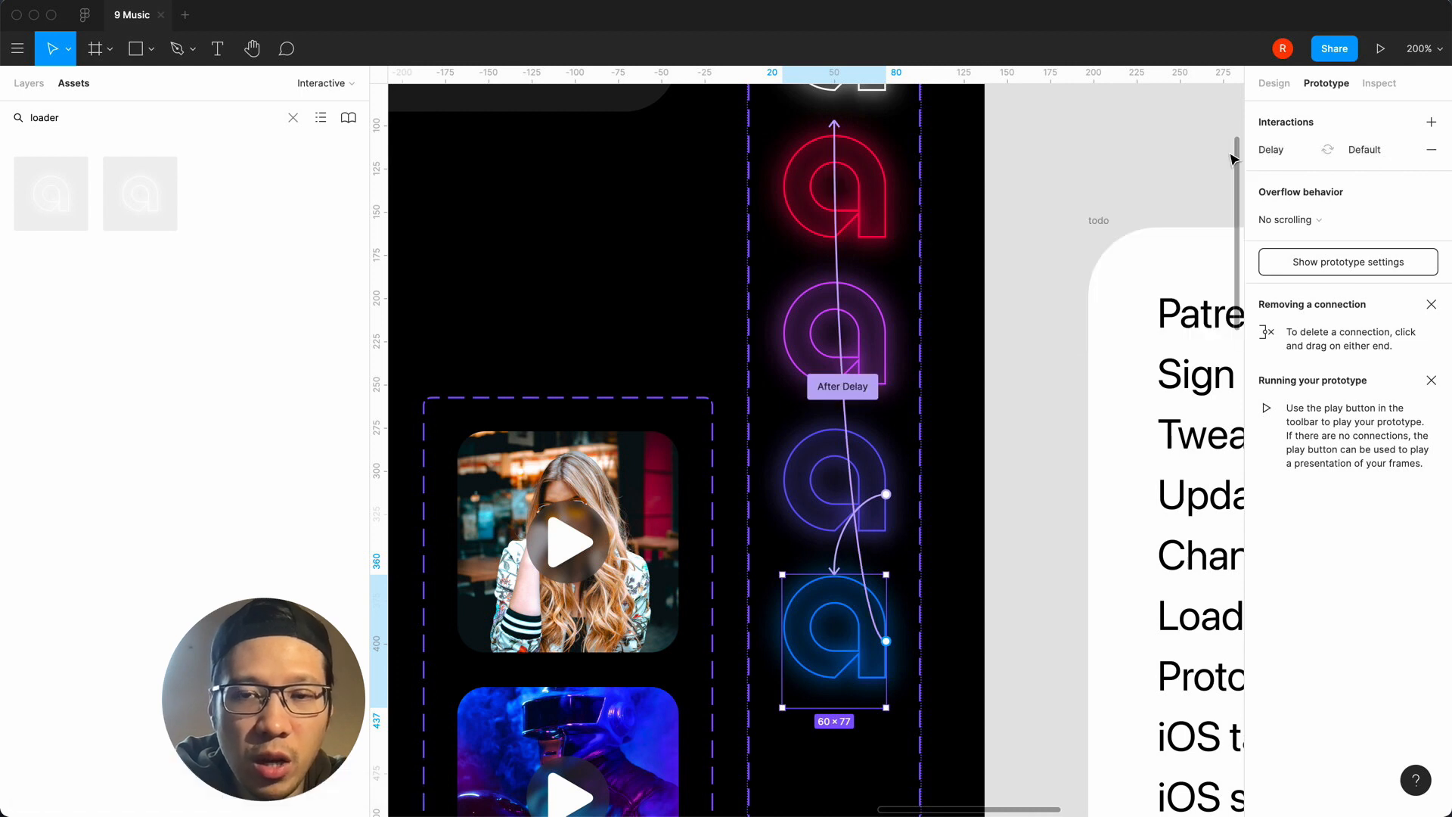
Play the prototype of Frame 55 to preview the faster loader animation, and close the preview.
left_click(1024, 259)
key("super+minus")
scroll(1024, 259, "down", 10)
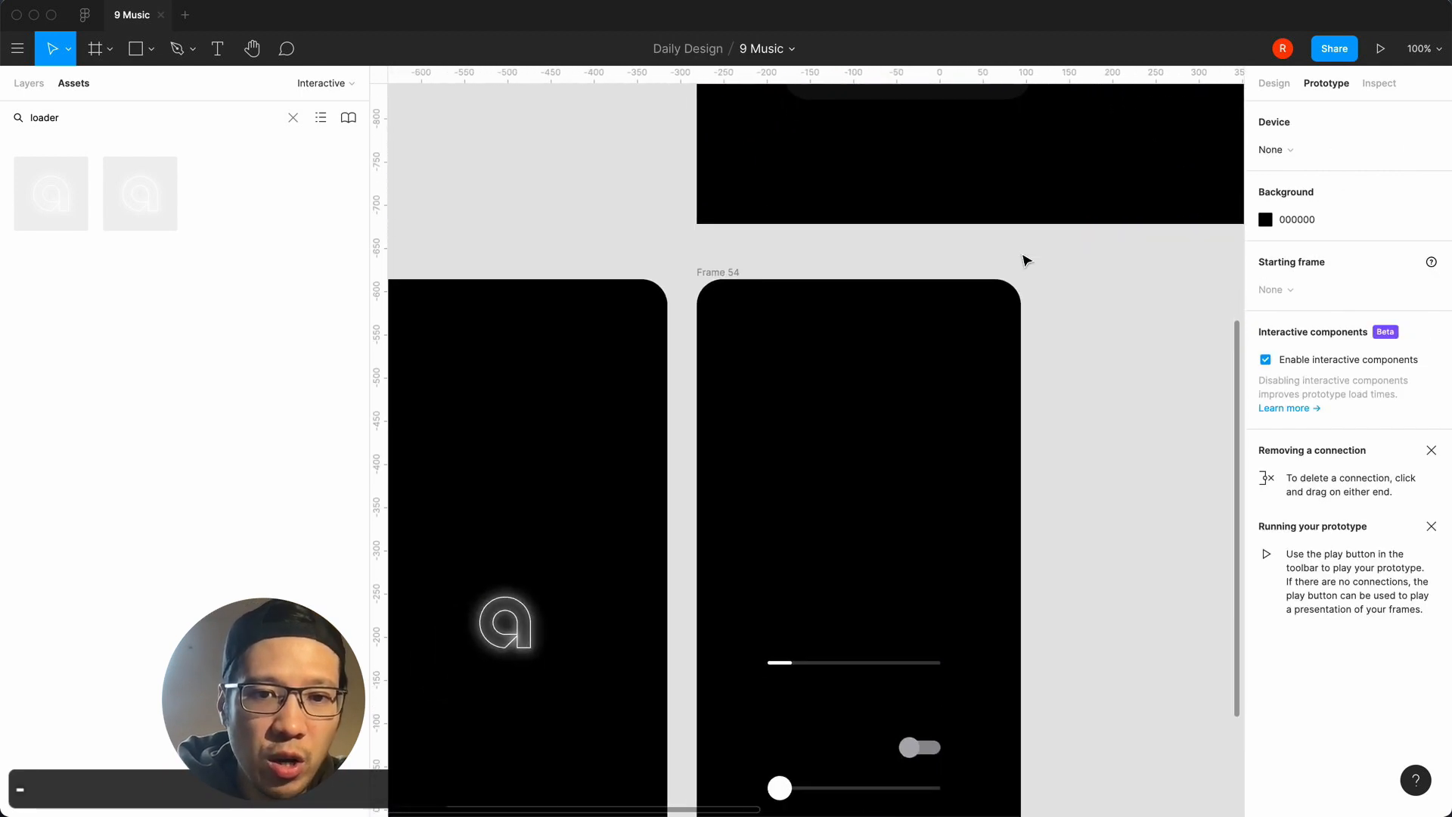
scroll(746, 243, "left", 5)
left_click(809, 277)
scroll(624, 363, "right", 6)
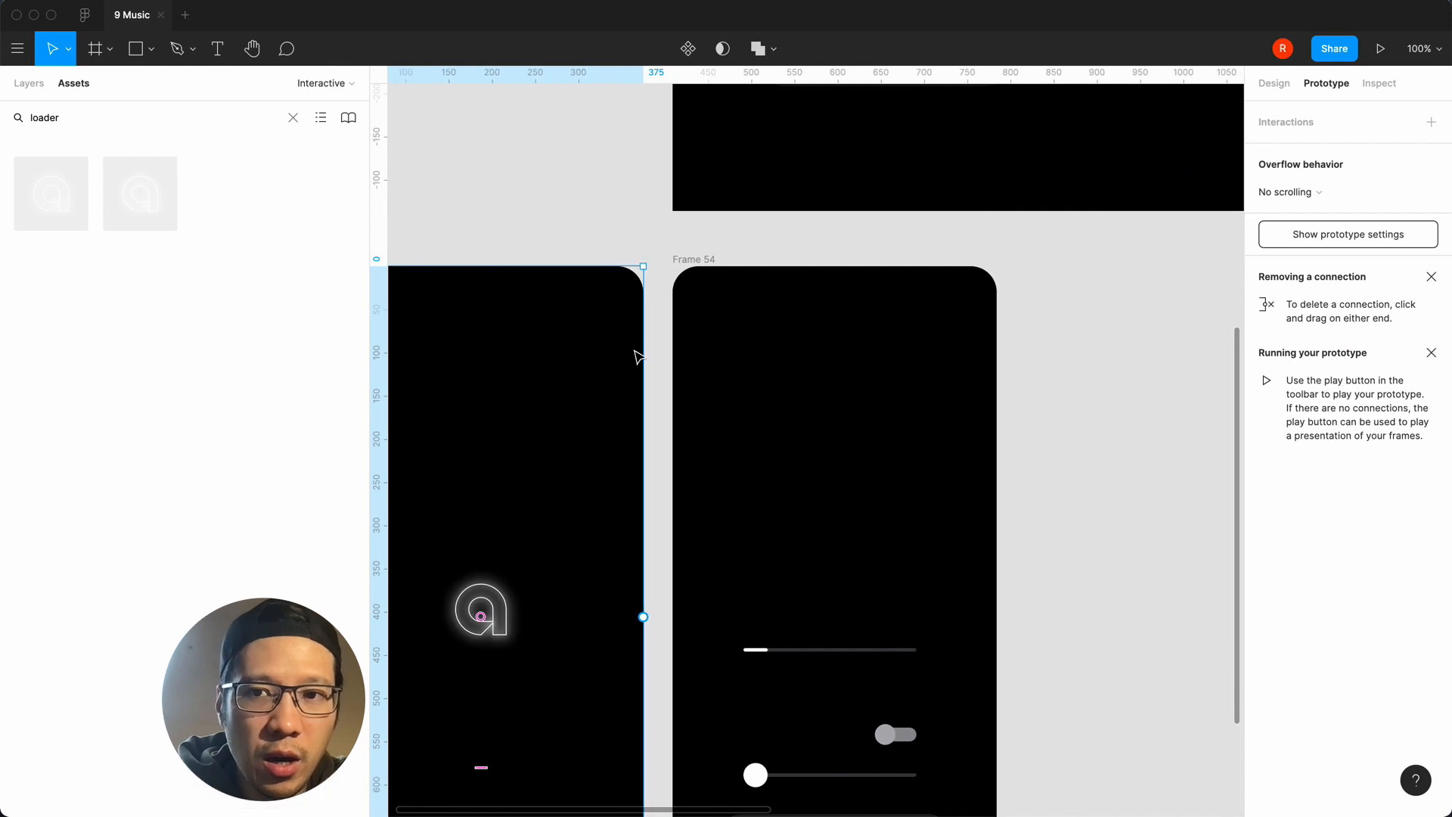
left_click(1381, 48)
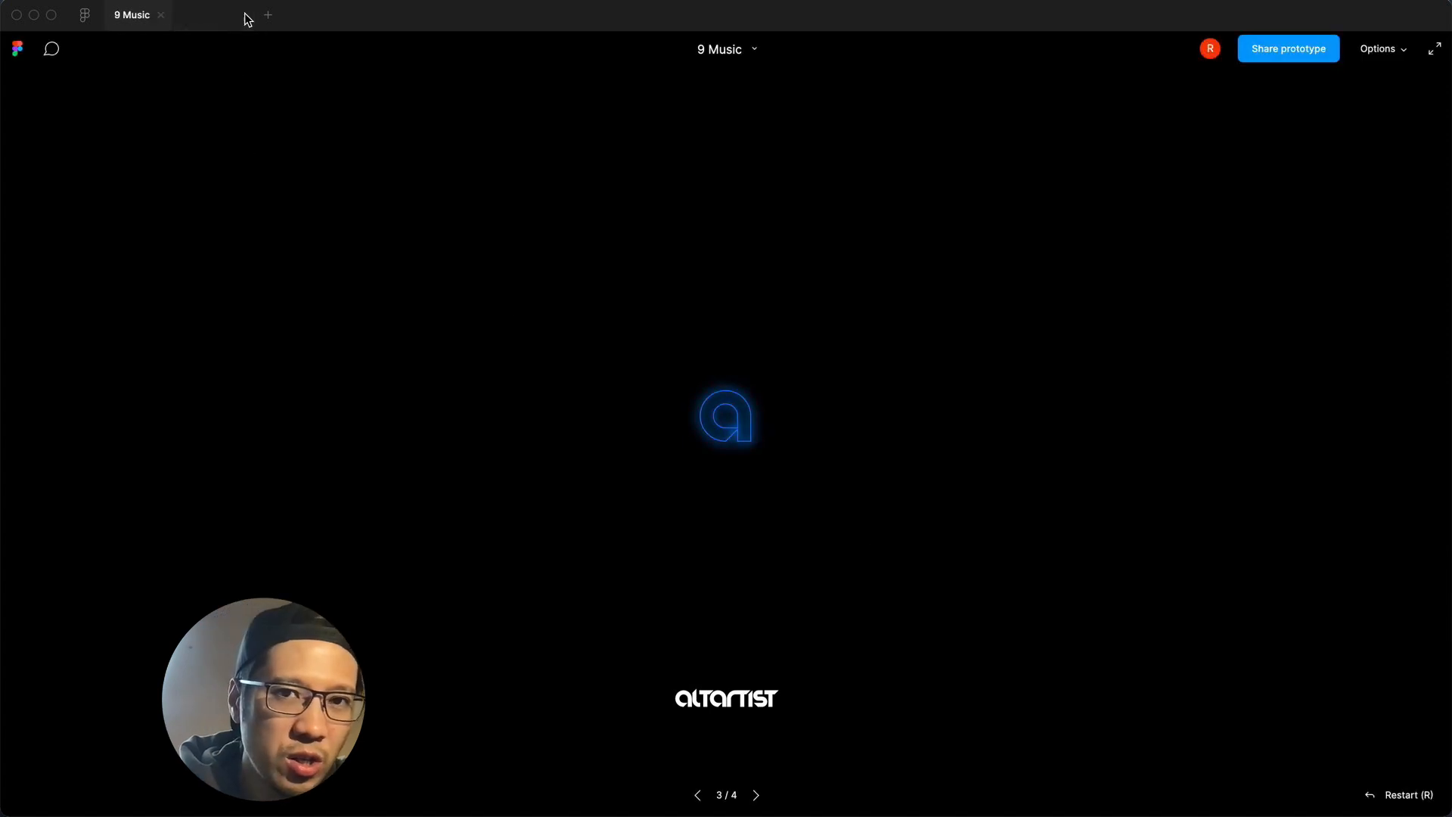
left_click(245, 14)
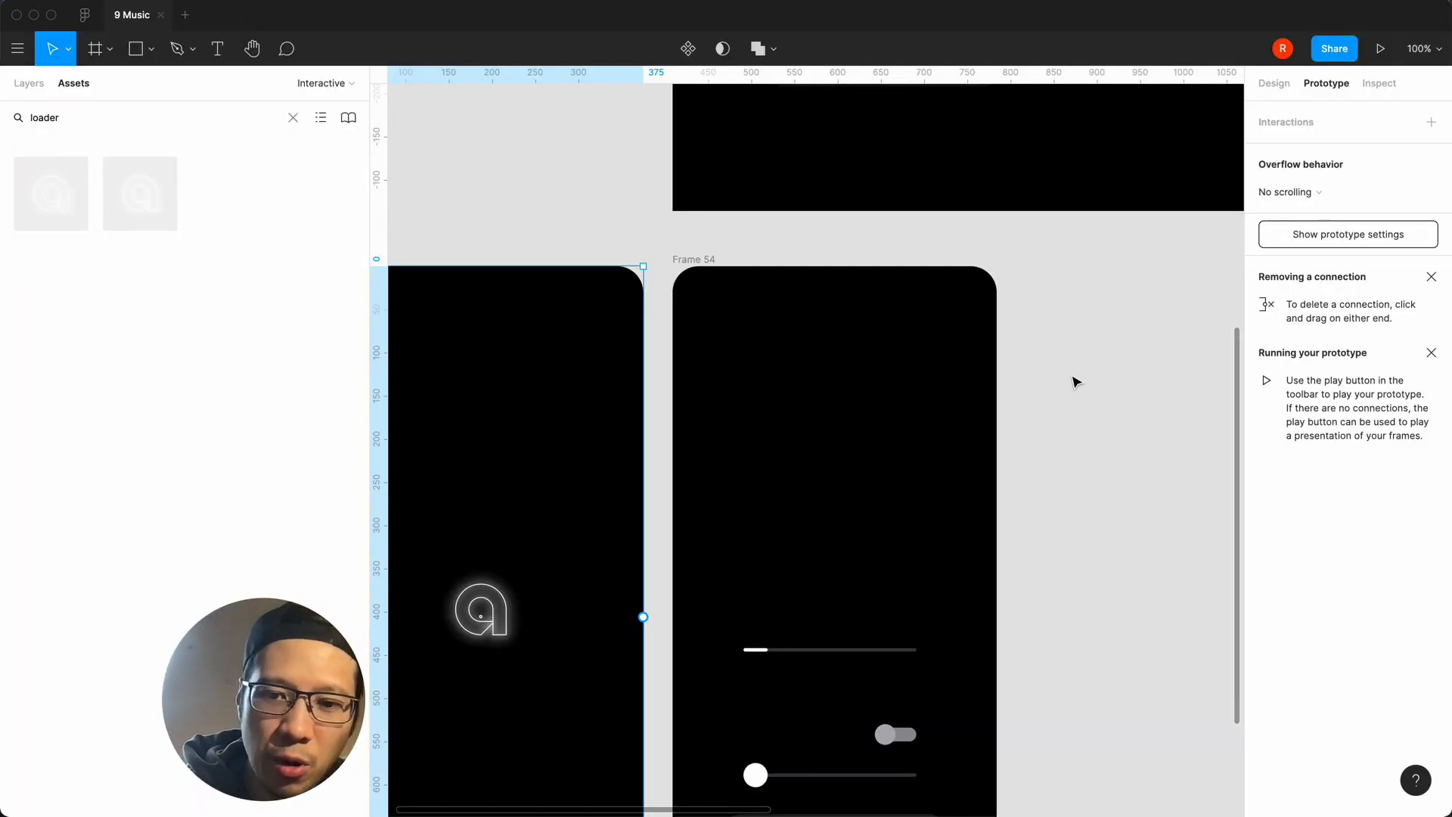
Move Frame 54 about 640 px to the right, level with Frame 55, to make room between the two frames.
scroll(1077, 381, "down", 5)
scroll(1077, 379, "right", 5)
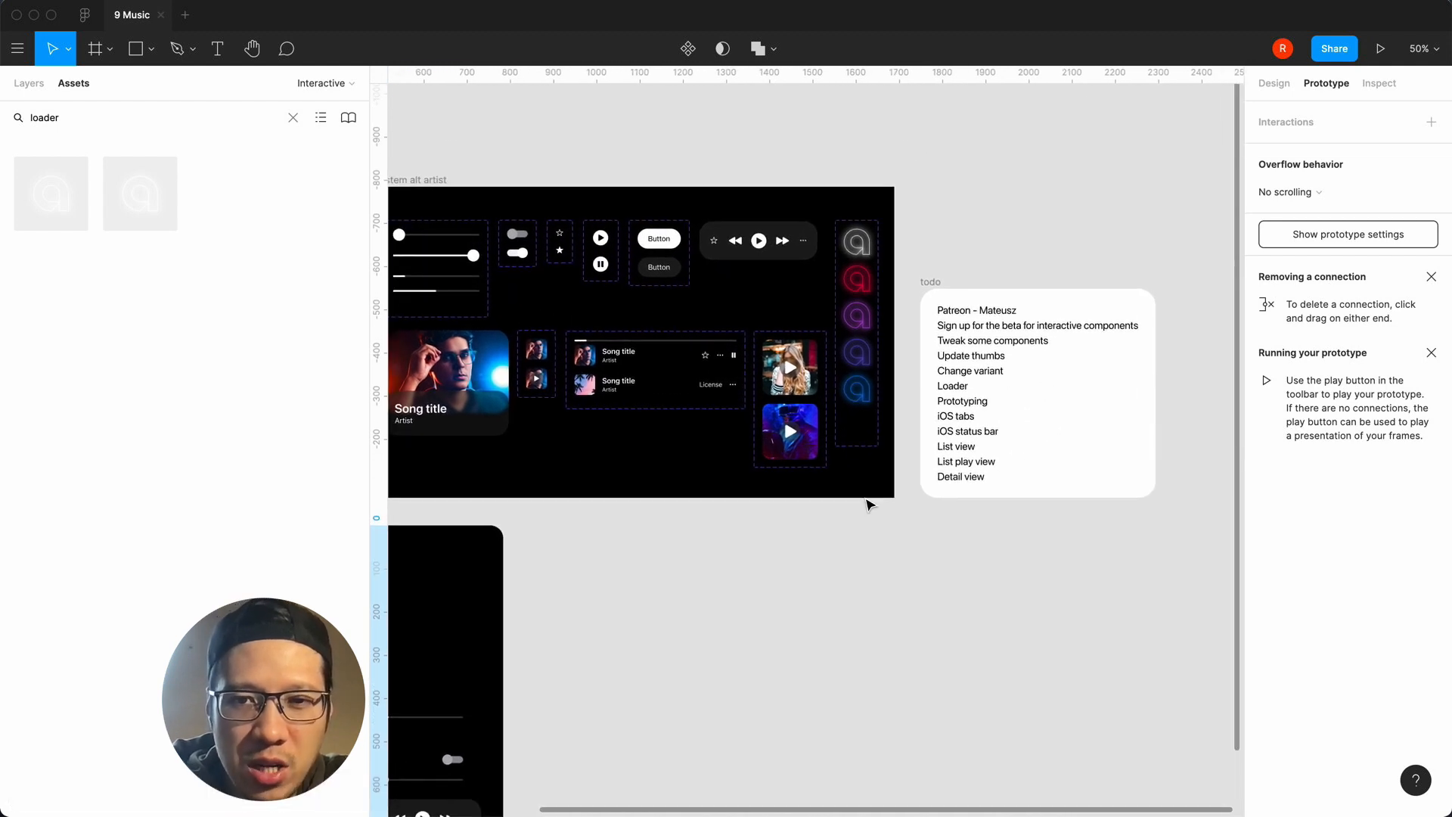
scroll(870, 505, "down", 3)
scroll(870, 506, "left", 3)
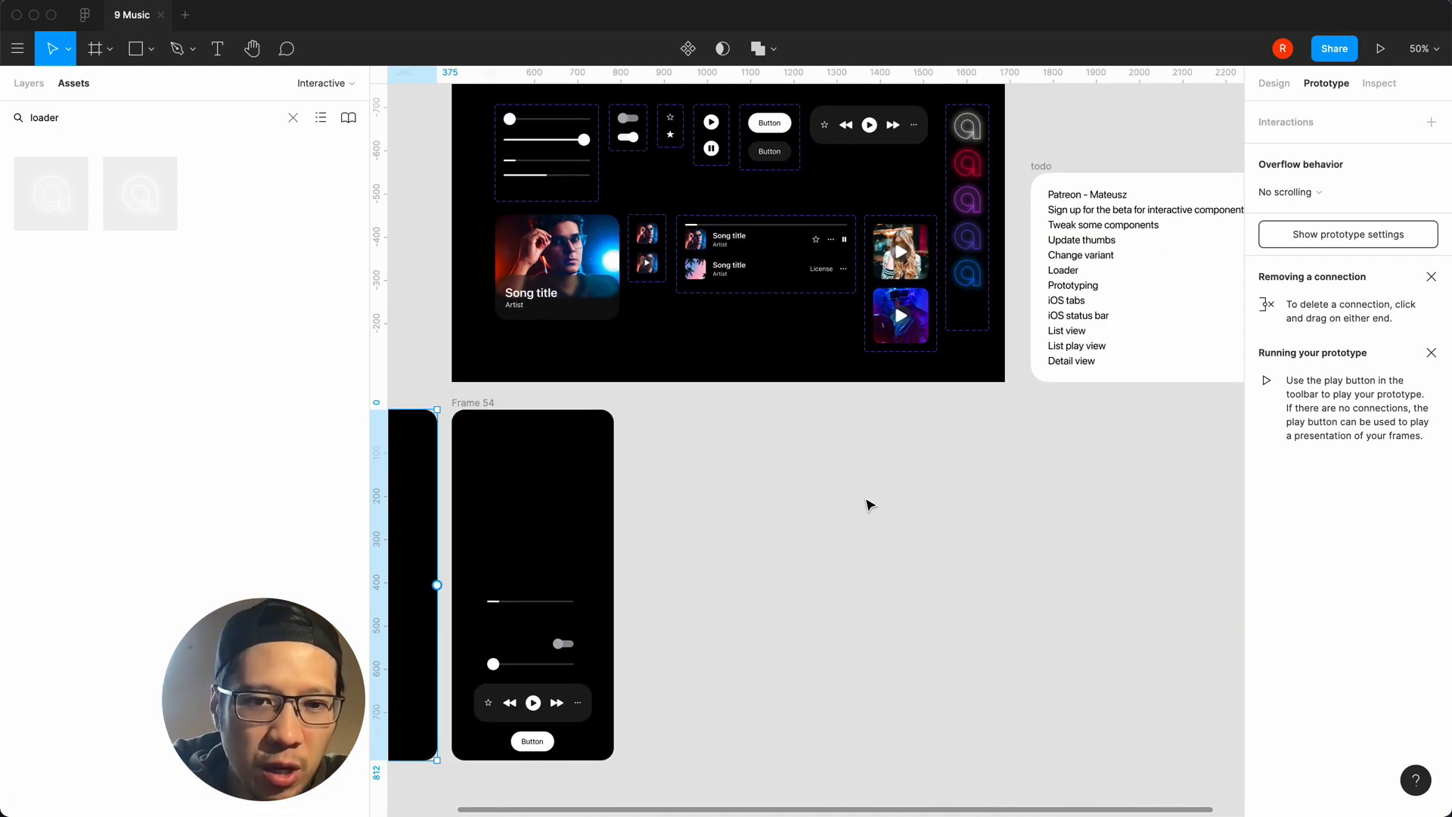
left_click(711, 493)
left_click_drag(509, 399, 785, 409)
left_click(583, 518)
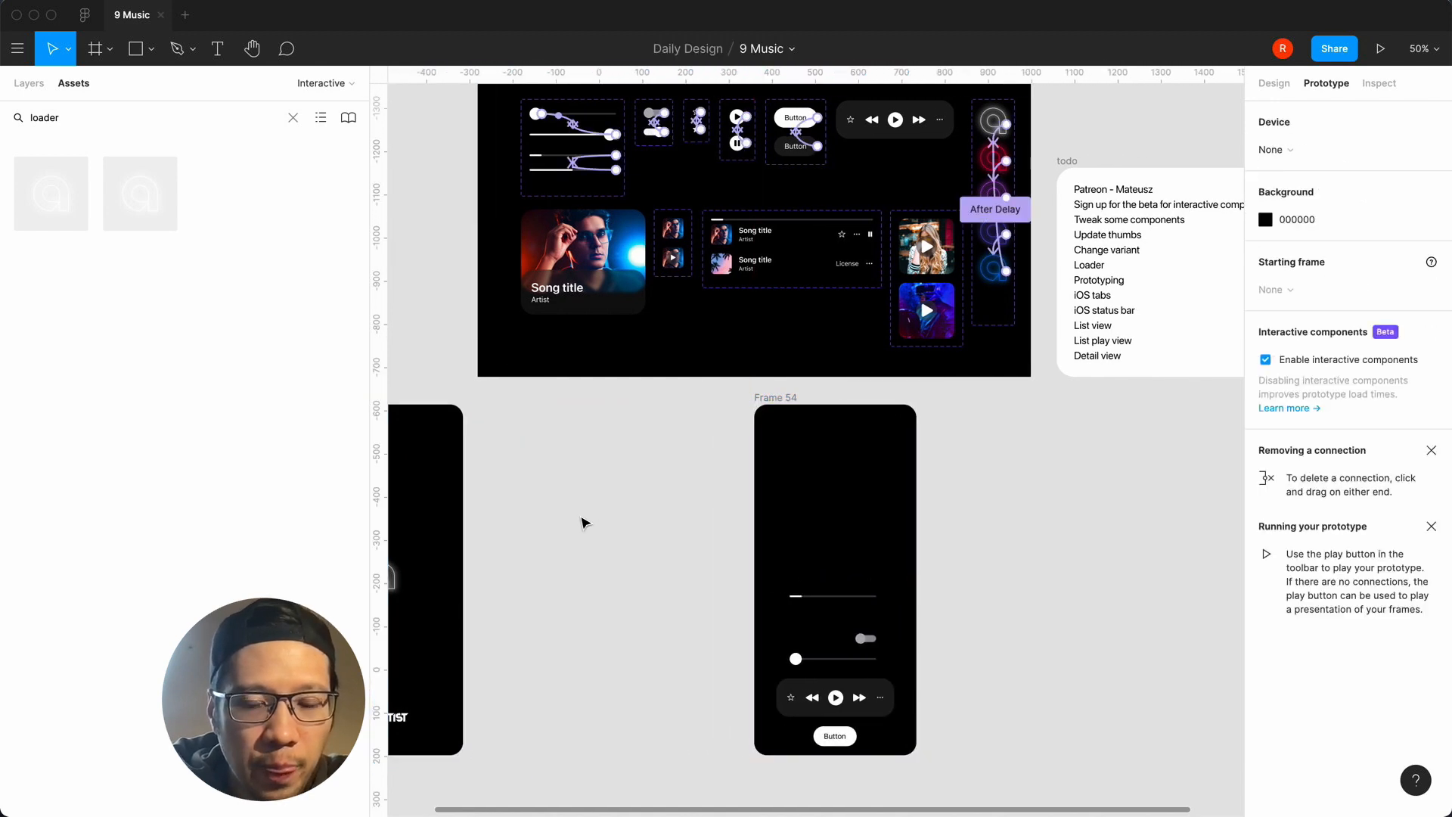
Duplicate Frame 55 into the free space between it and Frame 54.
scroll(586, 523, "left", 4)
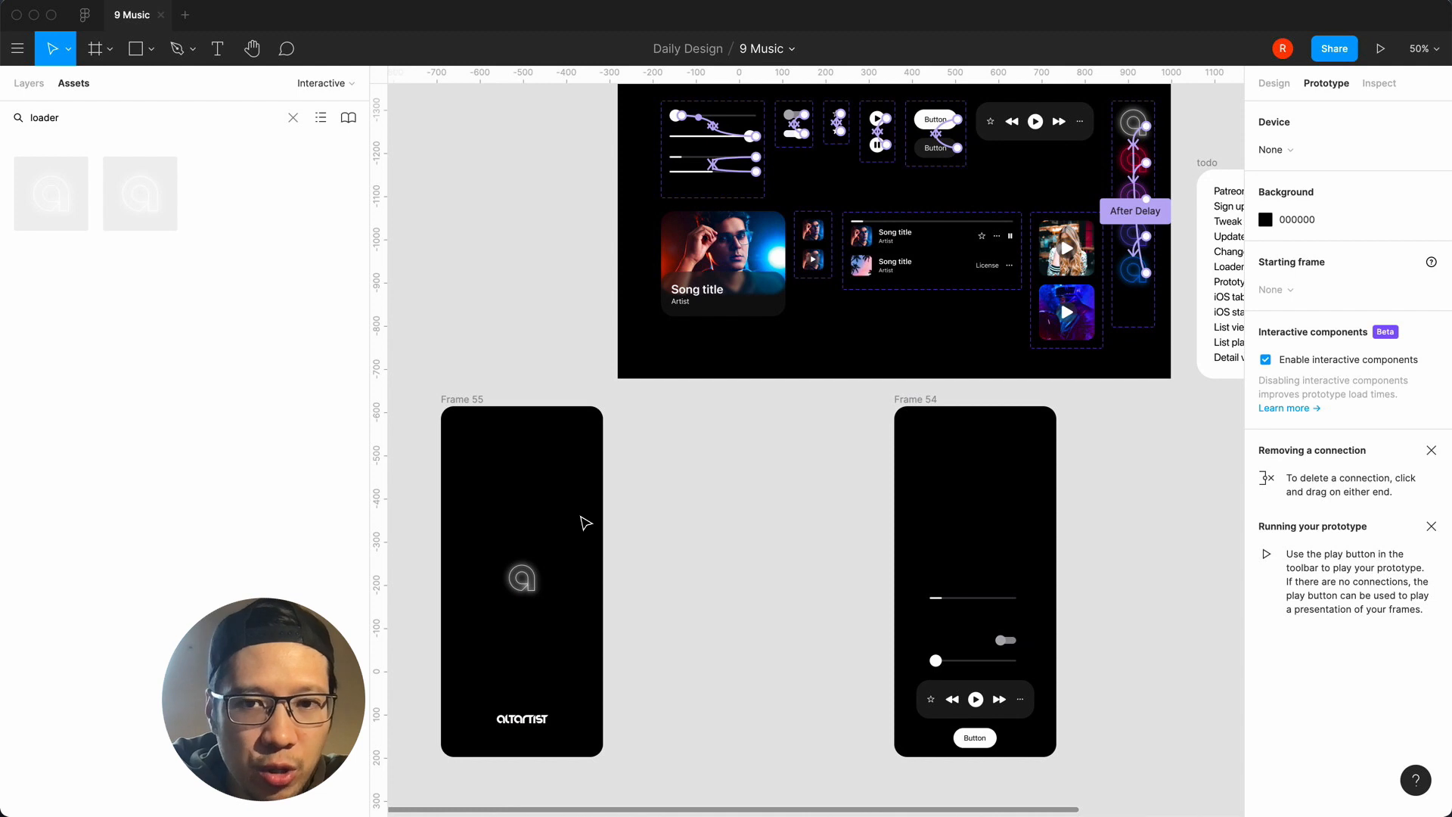
left_click(496, 406)
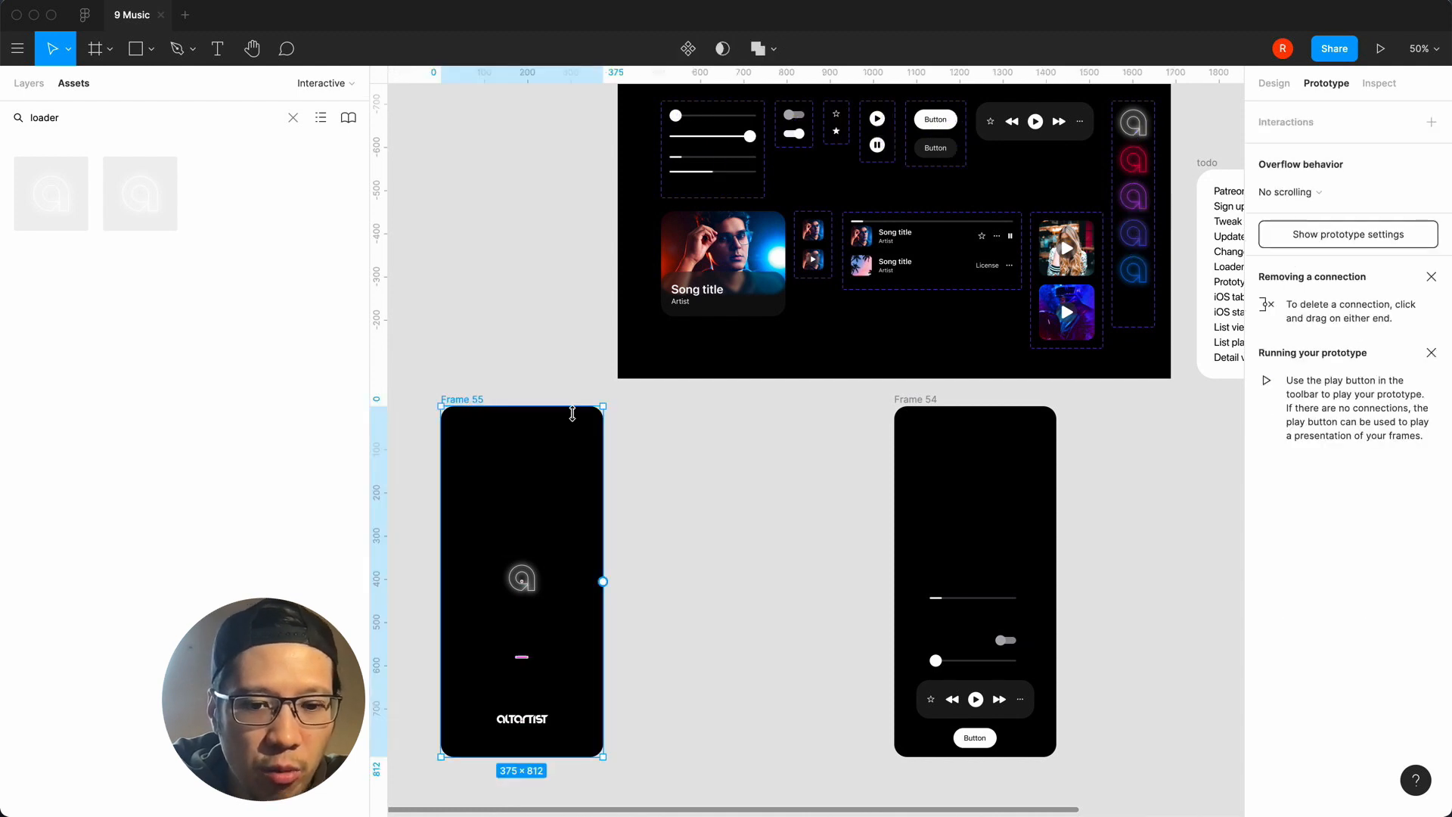
key("super+c")
key("super+v")
Rename the original Frame 55 as Loading in the layer list.
left_click(468, 400)
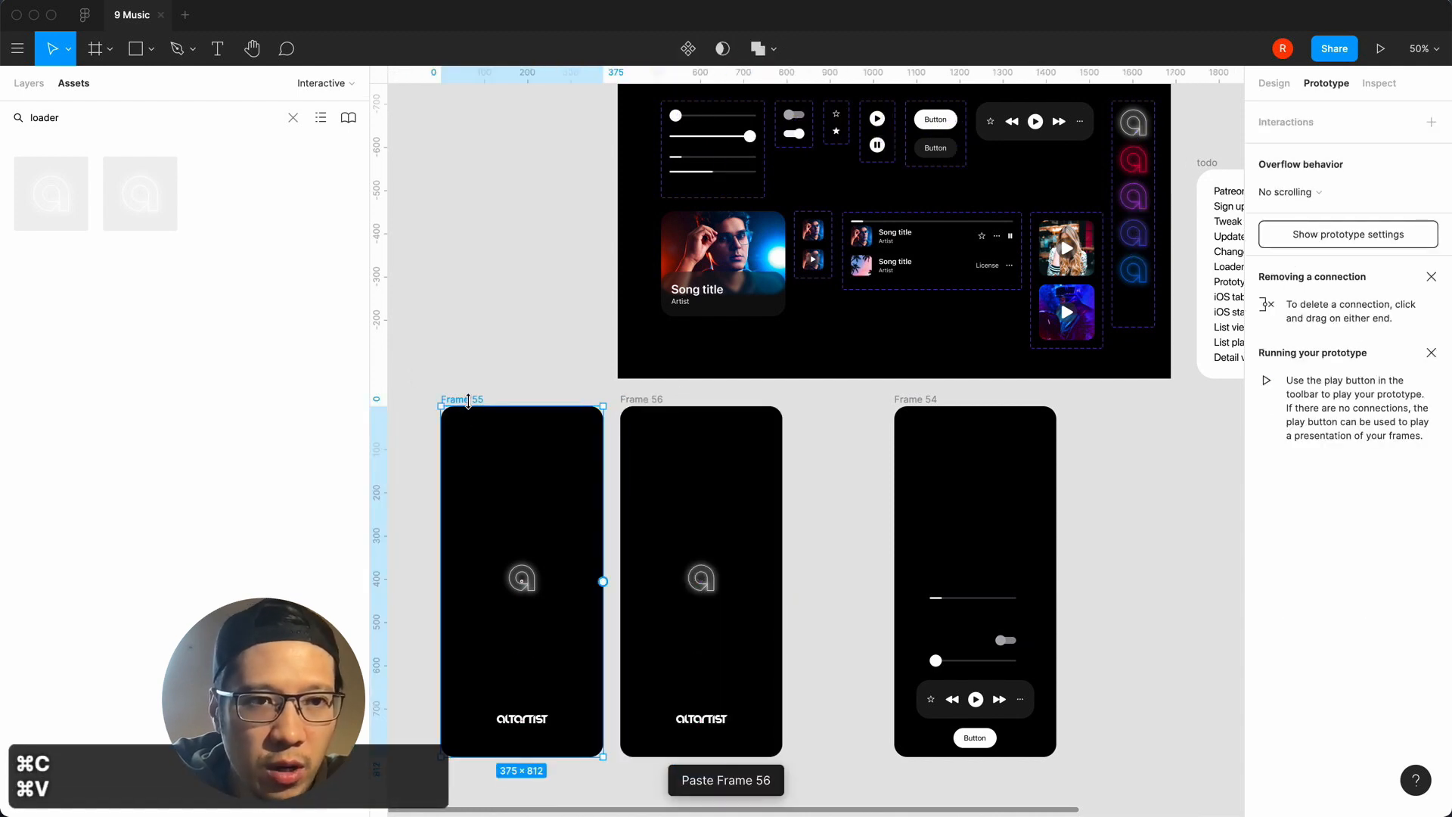
left_click(41, 85)
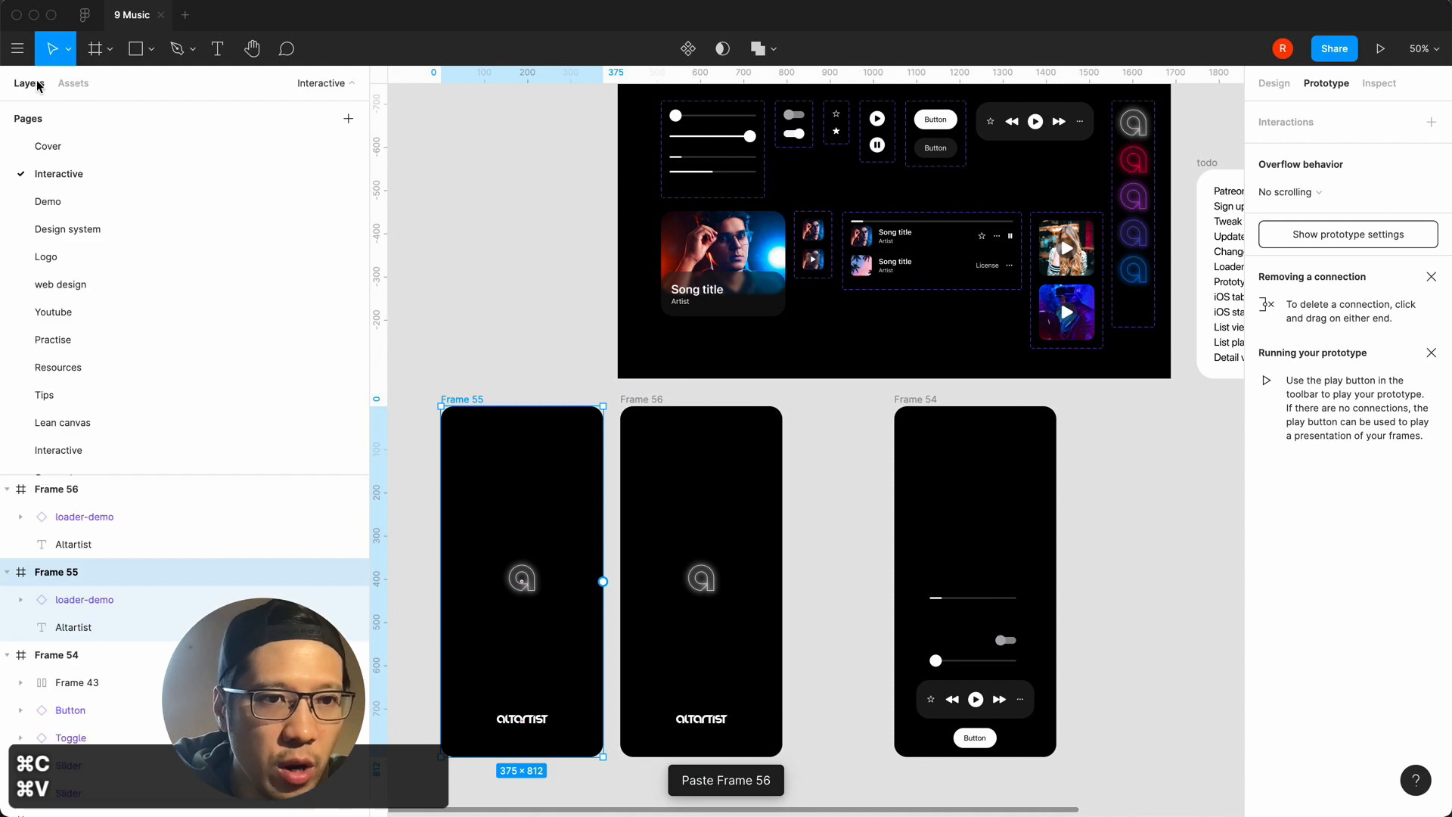
double_click(70, 572)
type("Loadi")
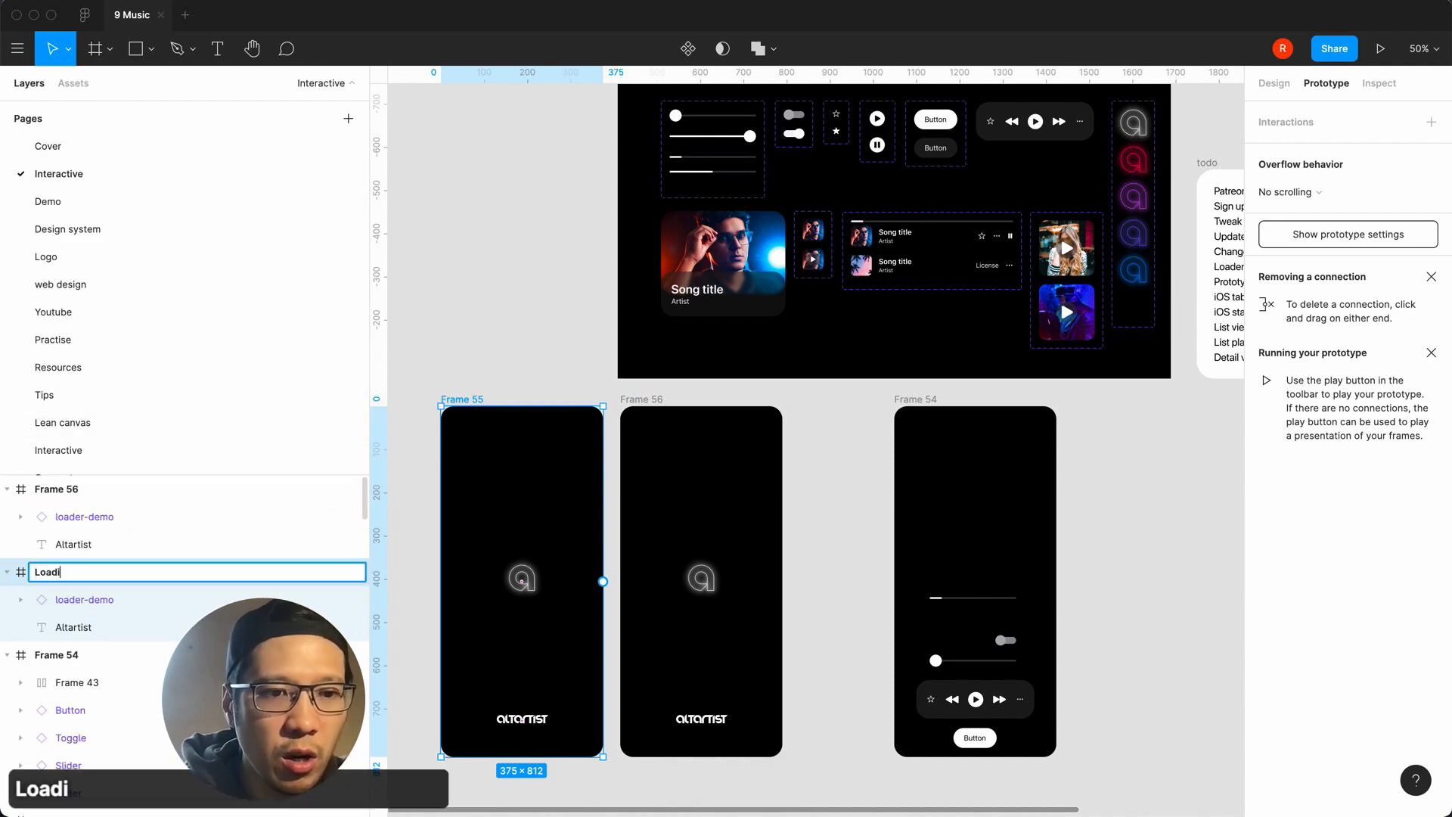
type("ng")
key("Return")
key("Return")
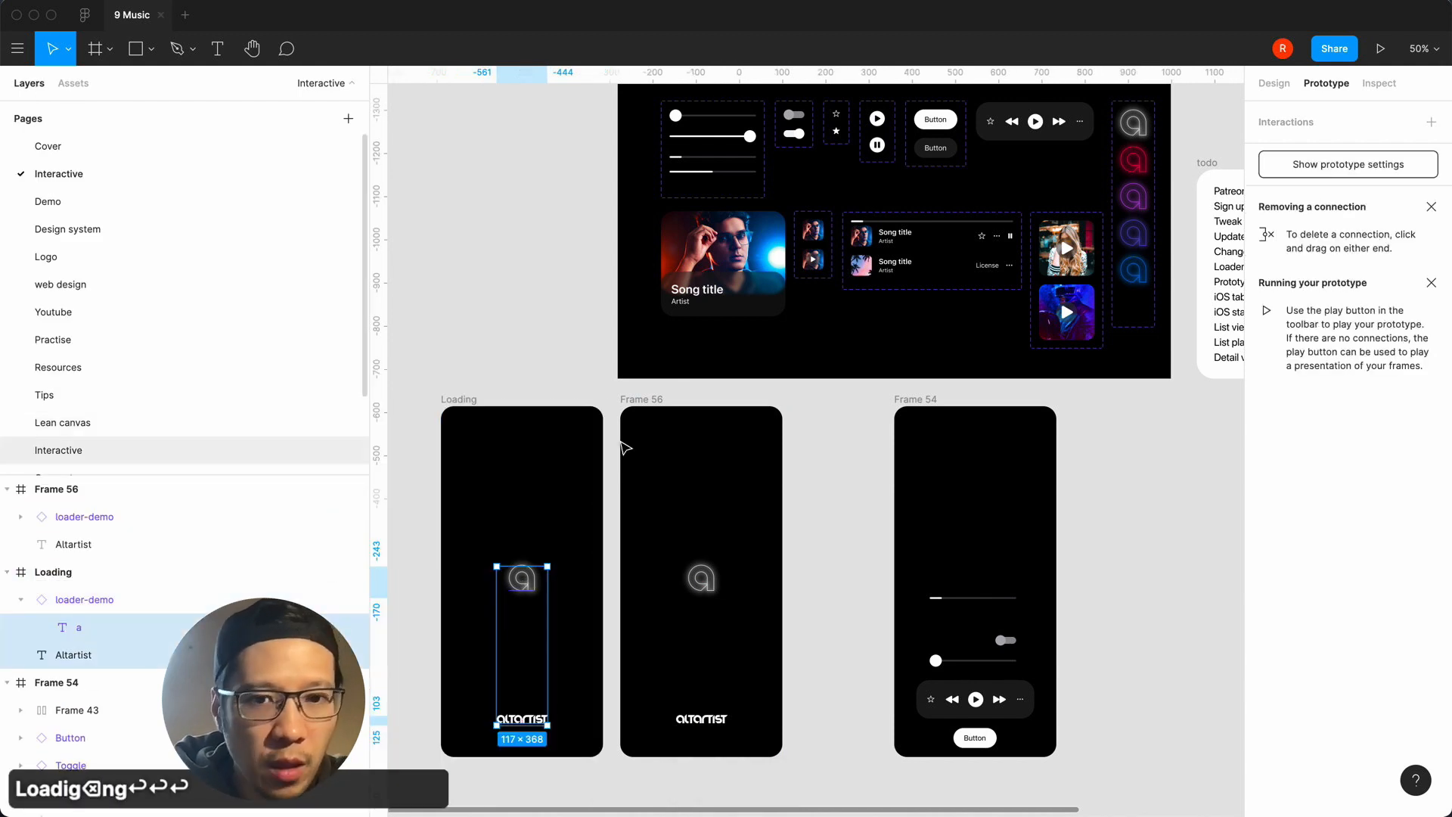
Rename the duplicated frame, Frame 56, as List view.
left_click(662, 400)
double_click(55, 490)
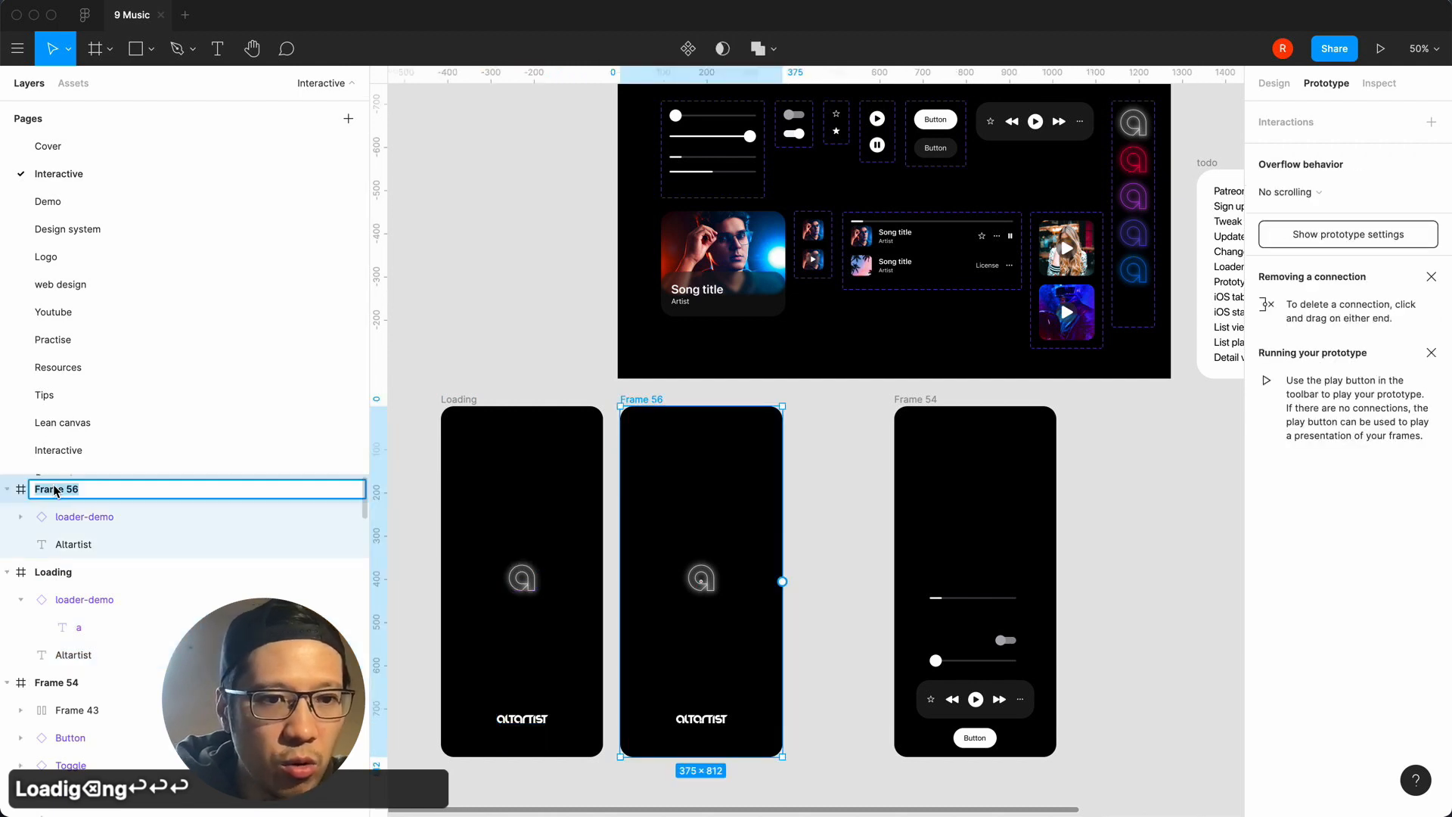
type("List")
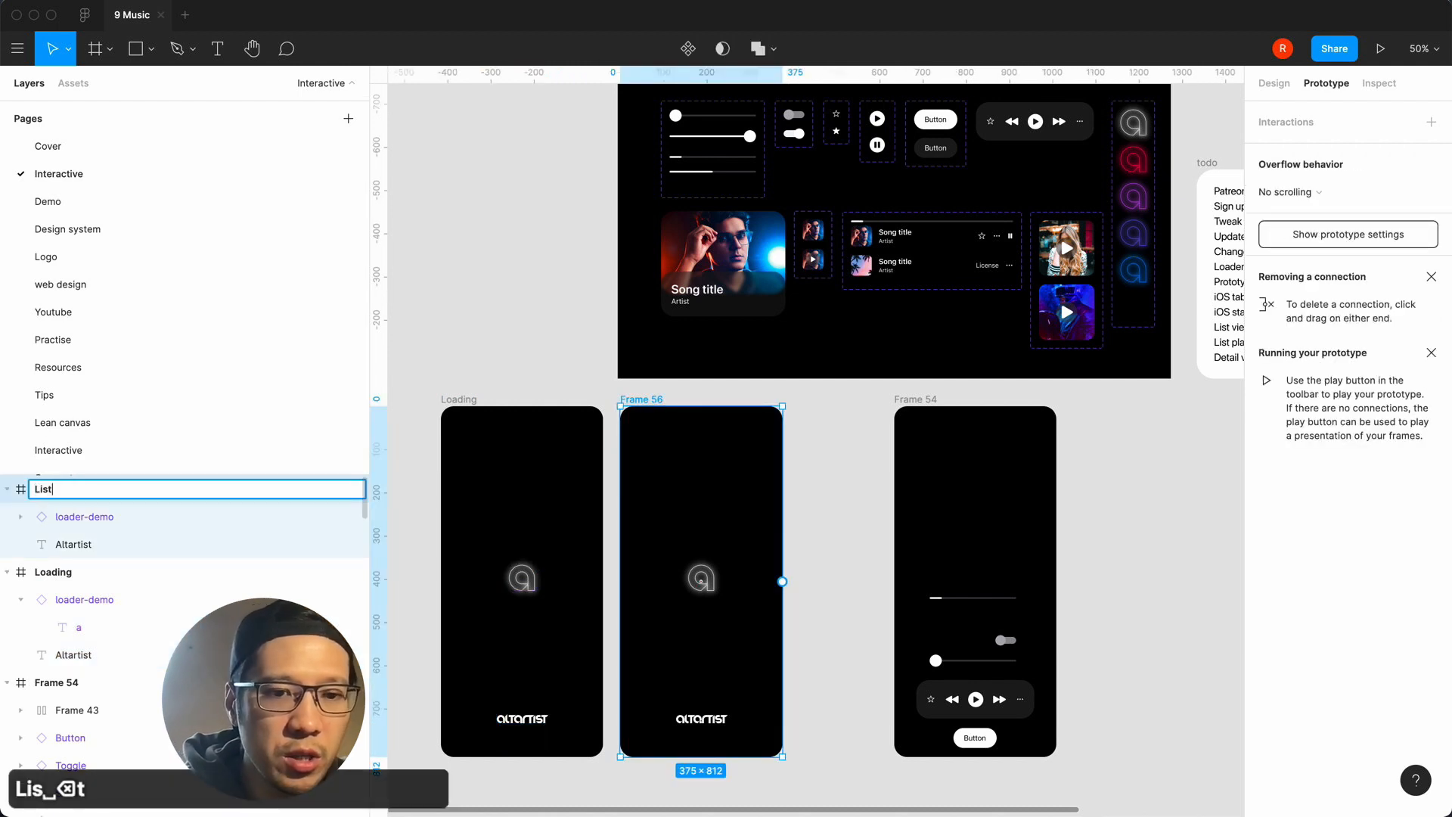
type(" view")
key("Return")
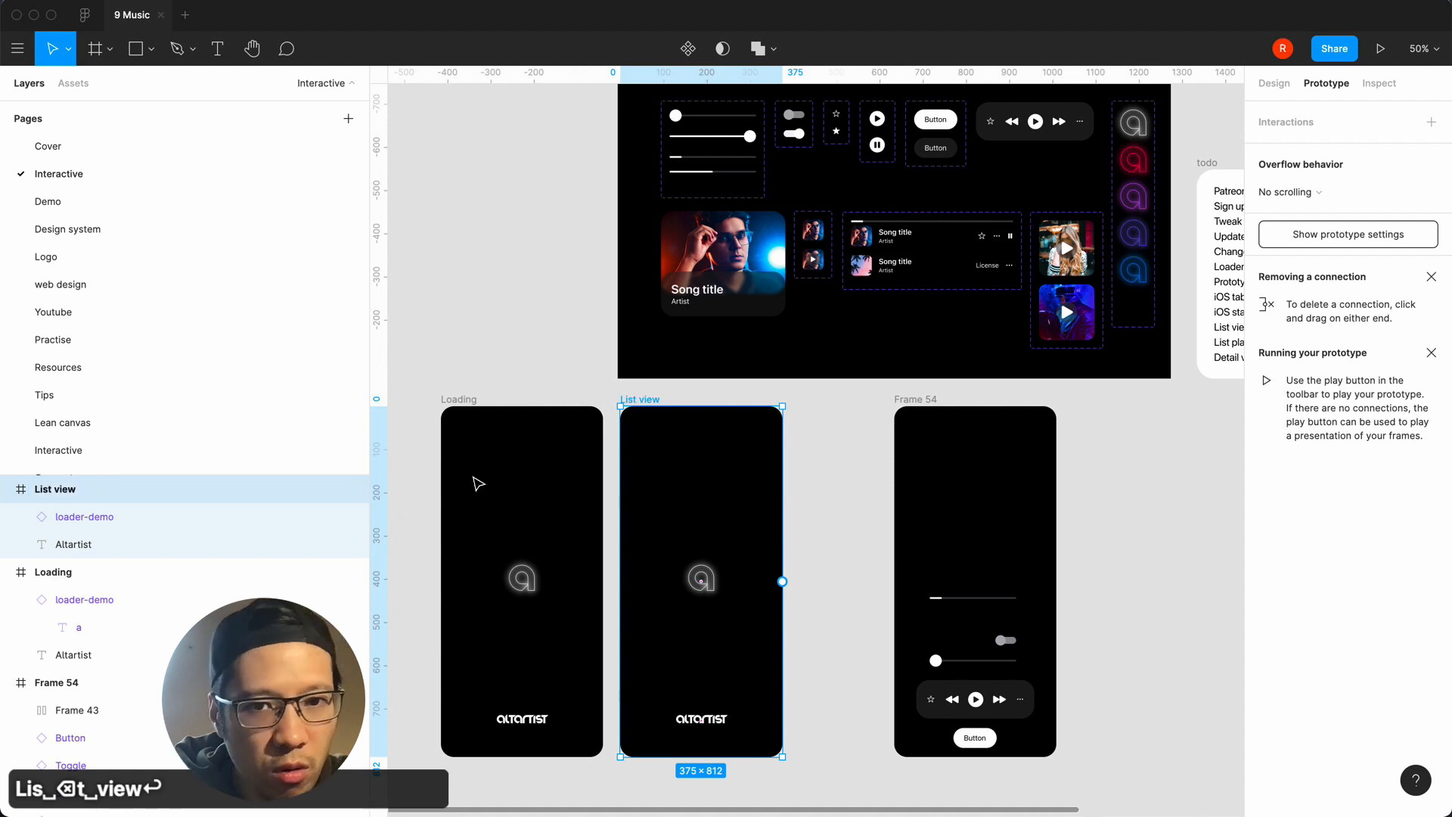
Delete the loader-demo instance and the Altartist text from the List view frame.
left_click(700, 579)
key("BackSpace")
left_click(688, 718)
key("BackSpace")
left_click(928, 405)
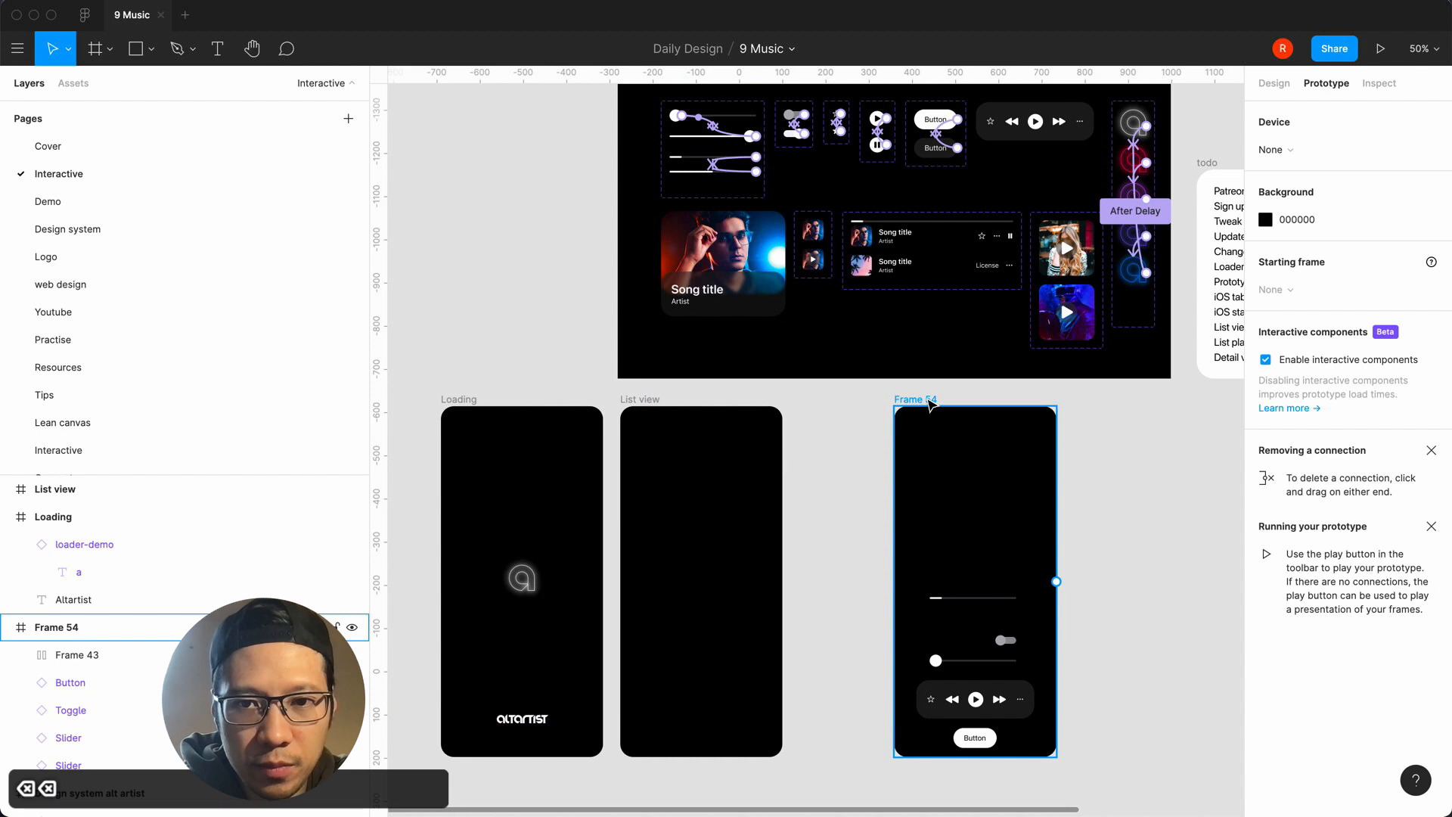
Move Frame 54 farther away from the List view frame and rename it as Detail view.
left_click_drag(928, 405, 1024, 407)
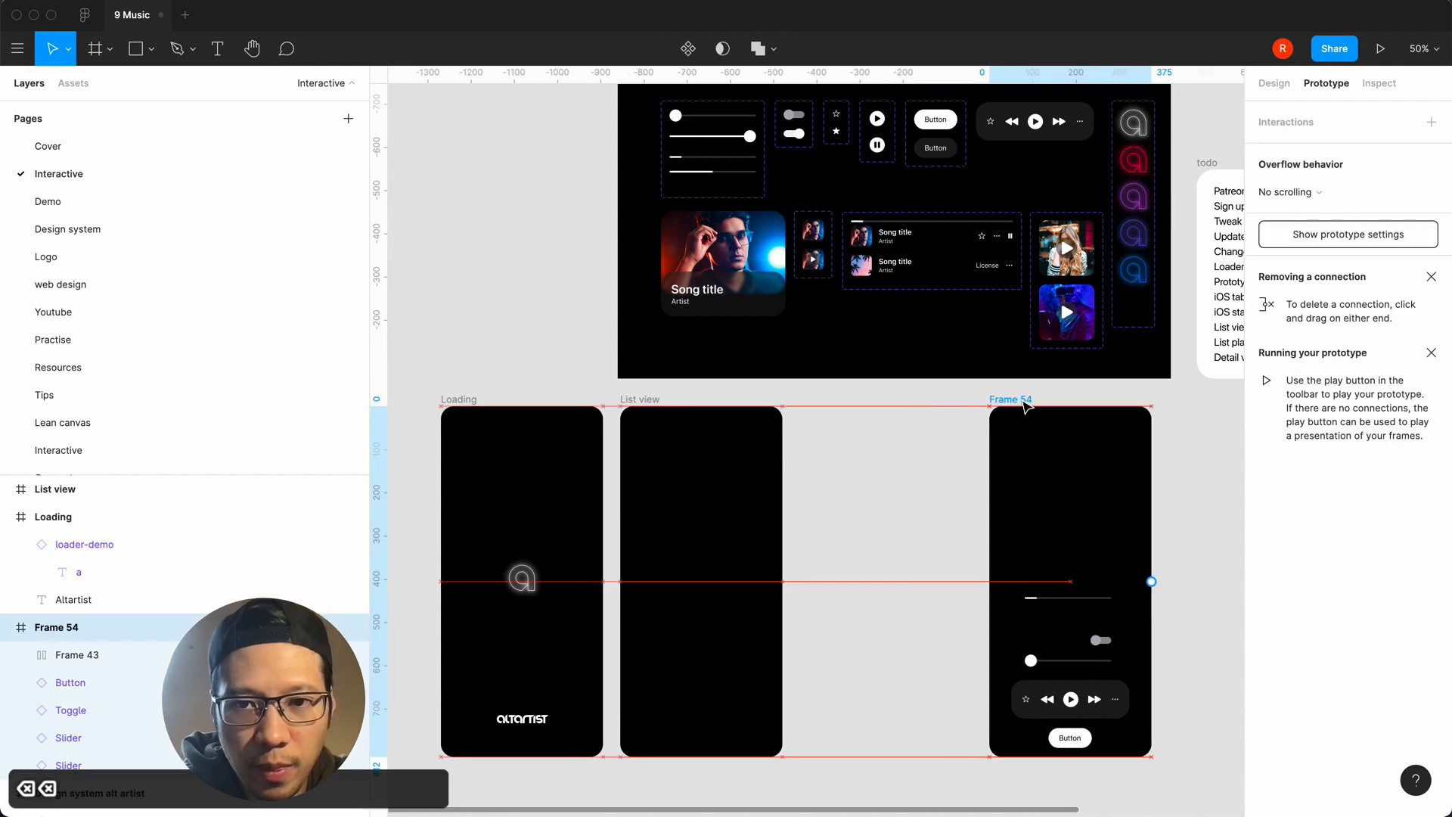
double_click(56, 627)
type("Deta")
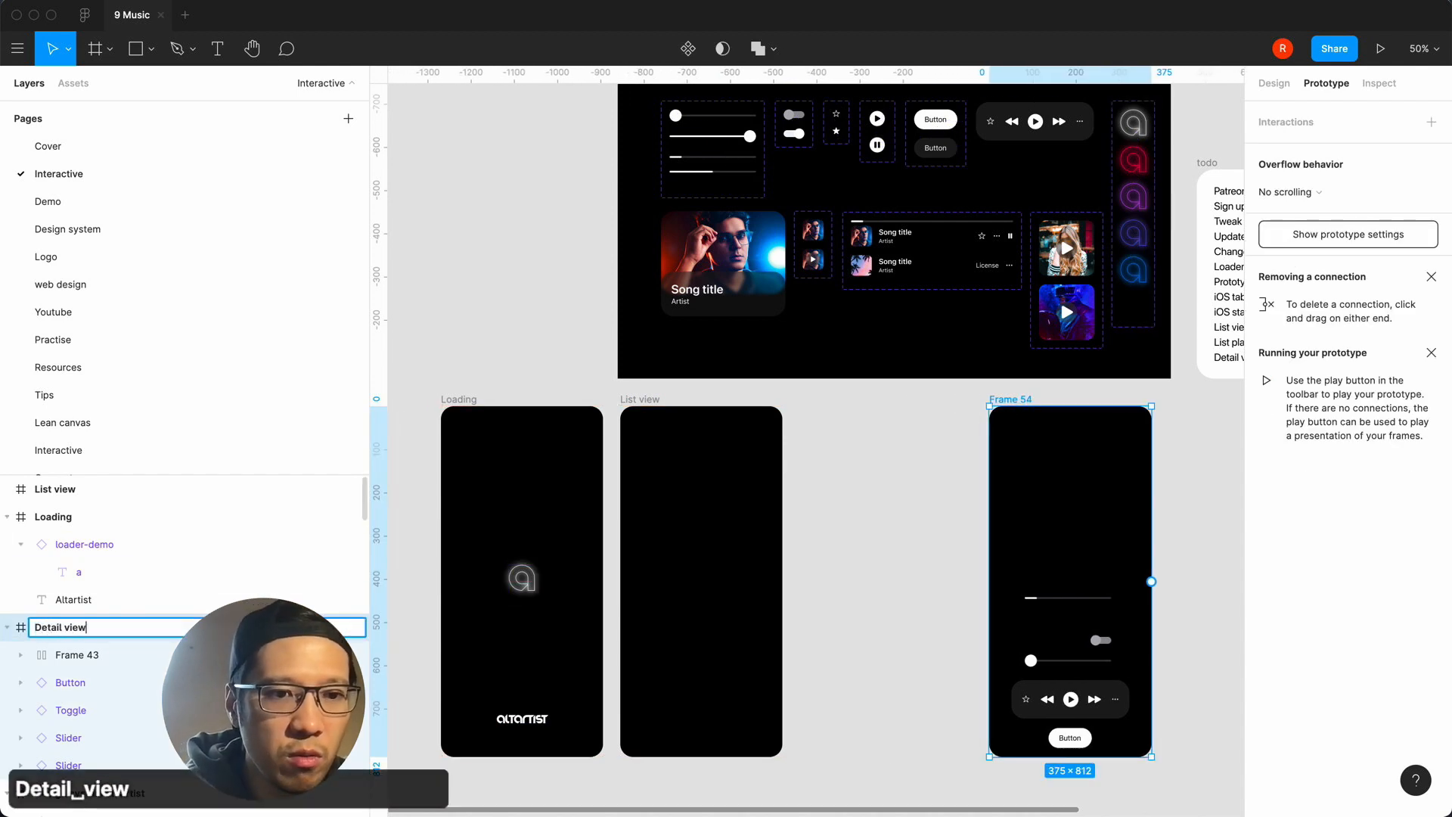
type("il view")
key("Return")
Duplicate the List view frame into the gap before Detail view and rename the copy as List play view.
left_click(649, 408)
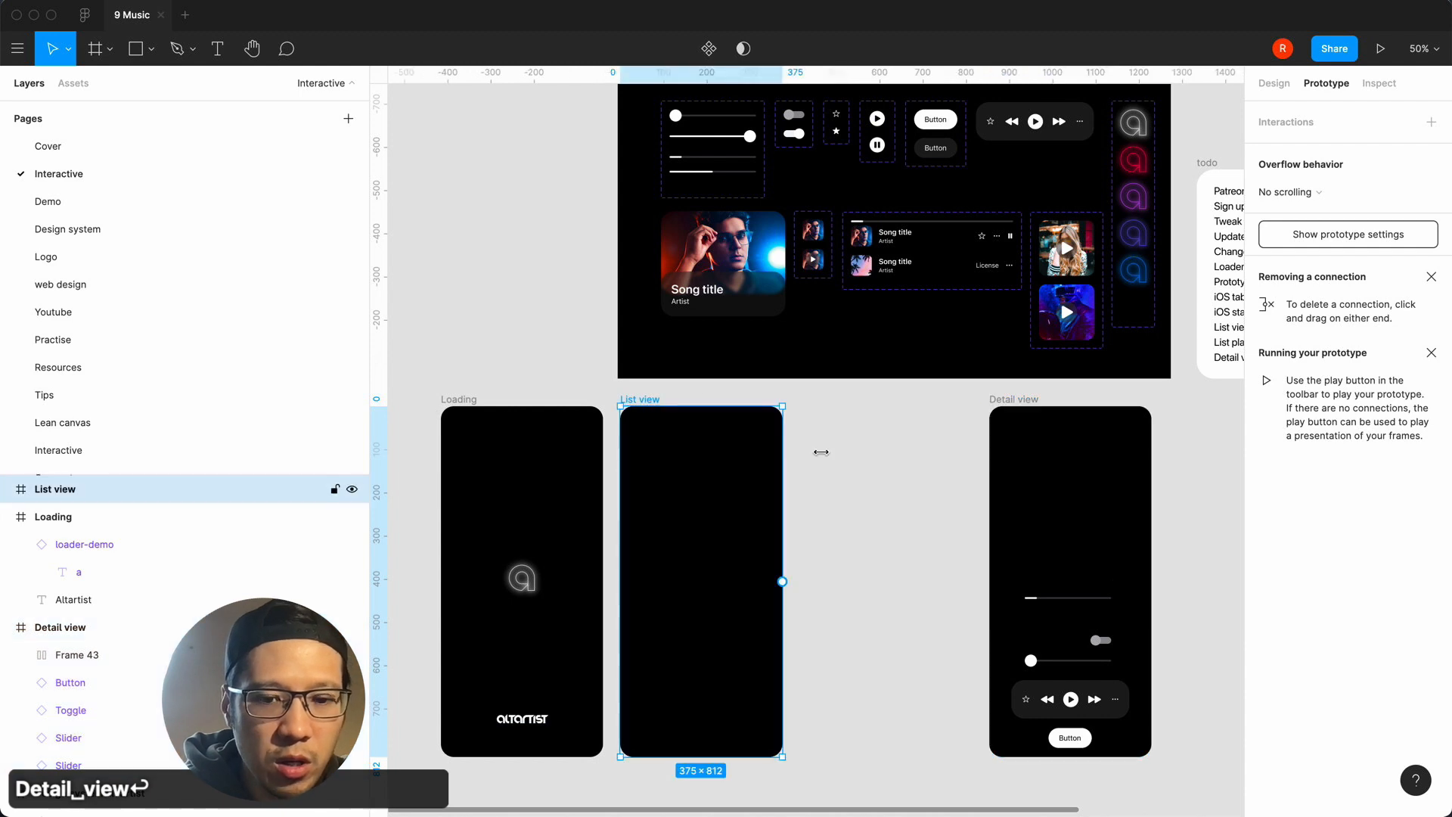
key("super+c")
key("super+v")
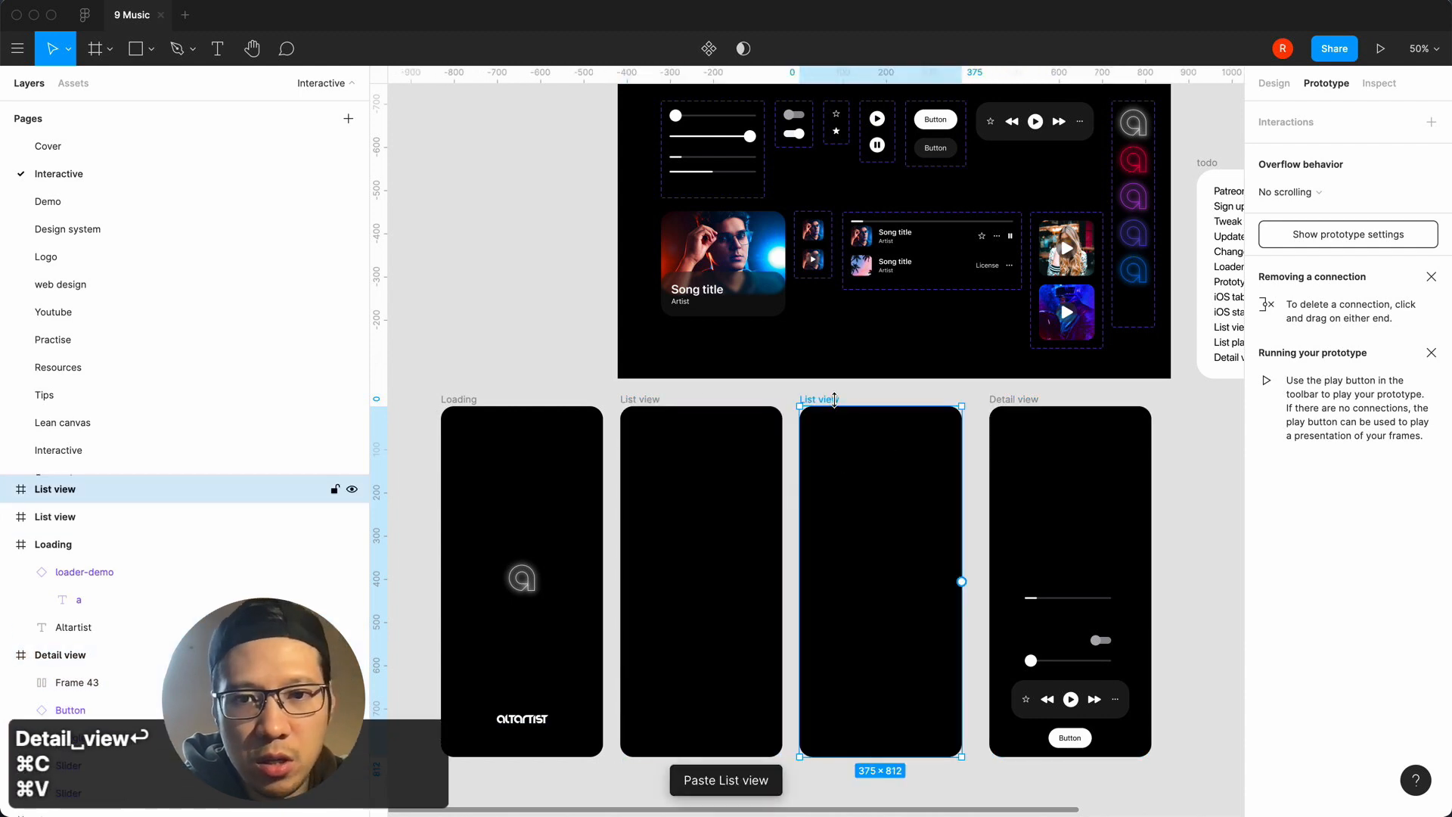
double_click(64, 492)
key("Right")
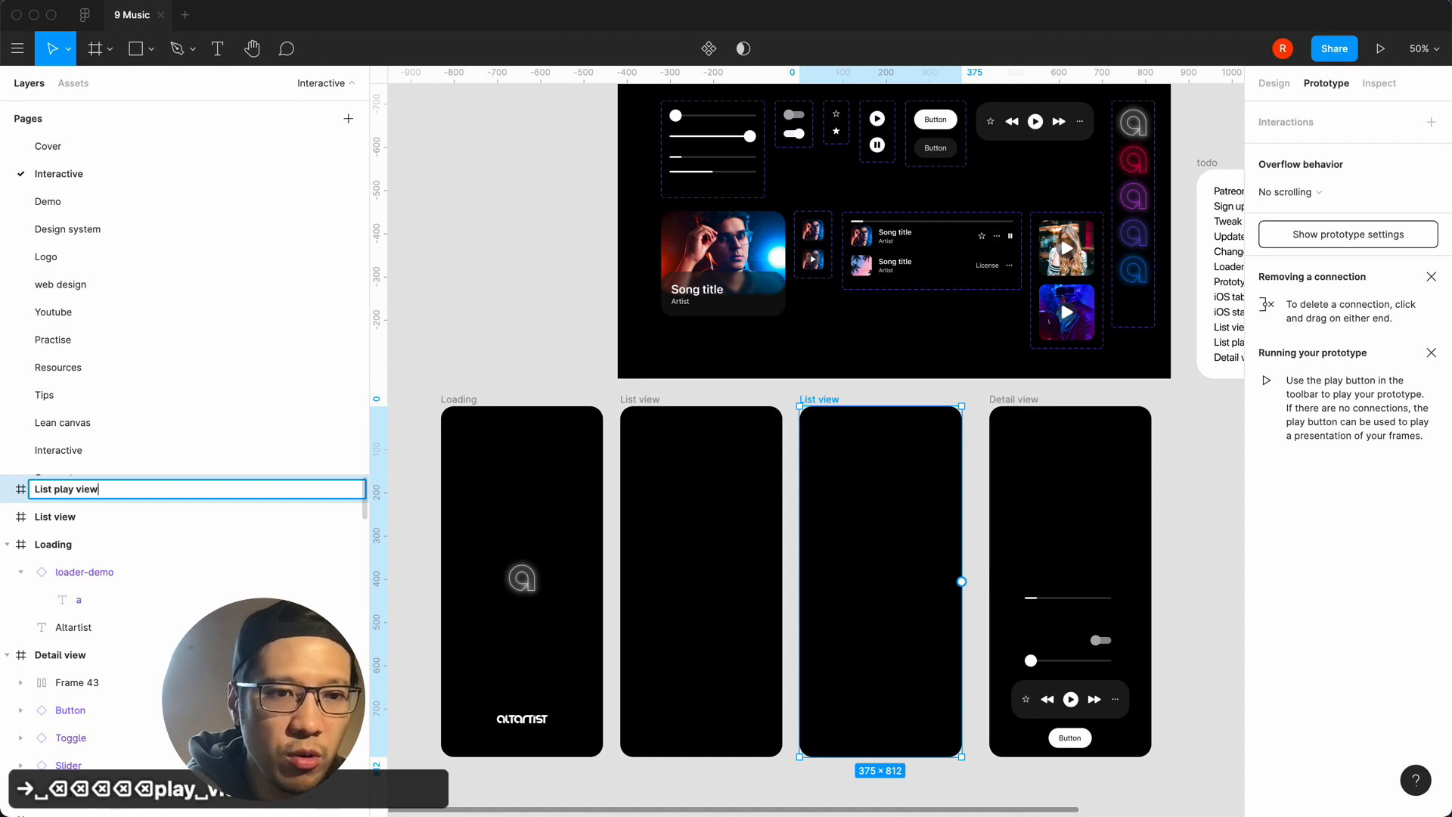
key("Return")
Delete the List play view frame.
left_click(502, 343)
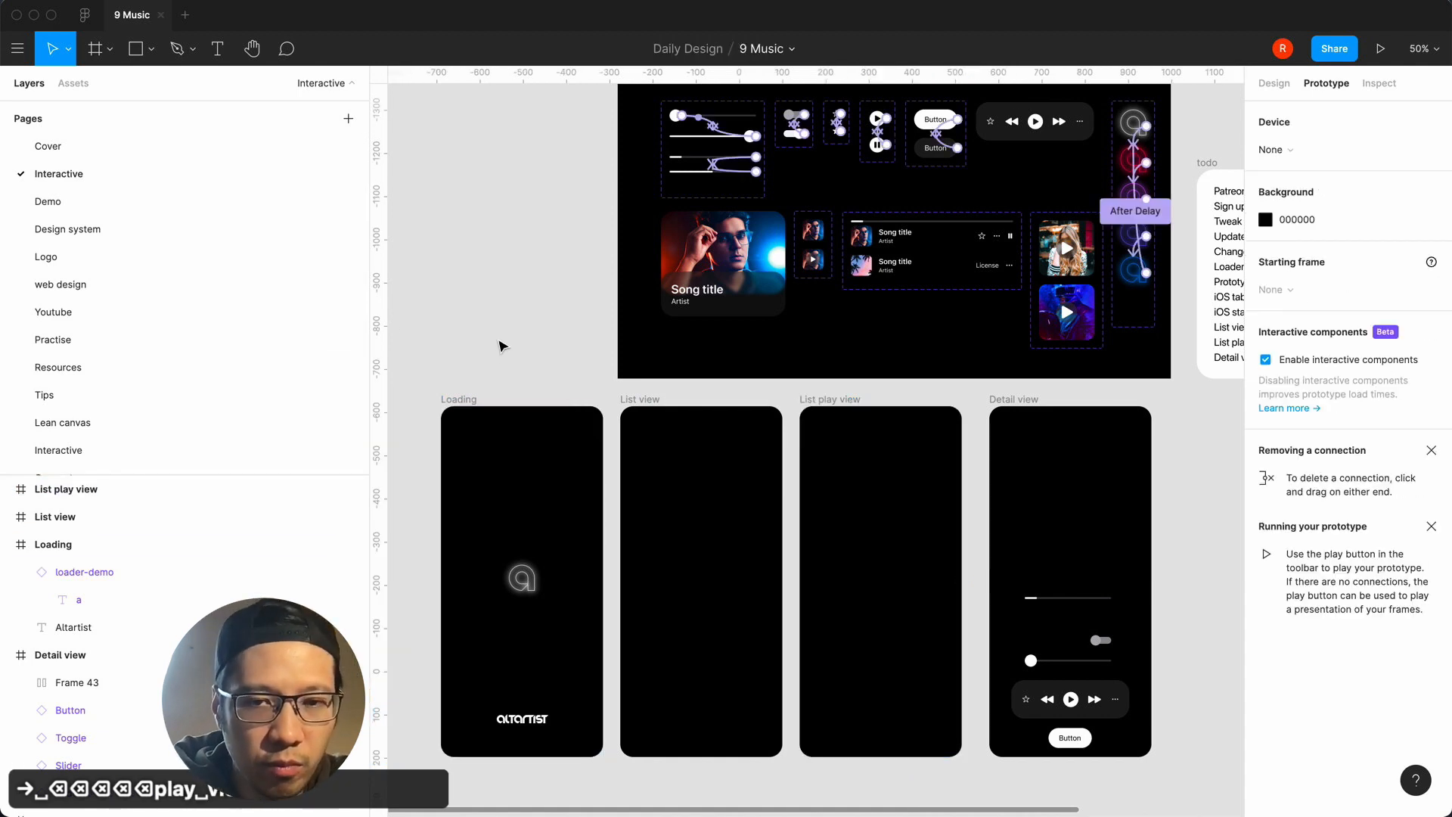
left_click(836, 406)
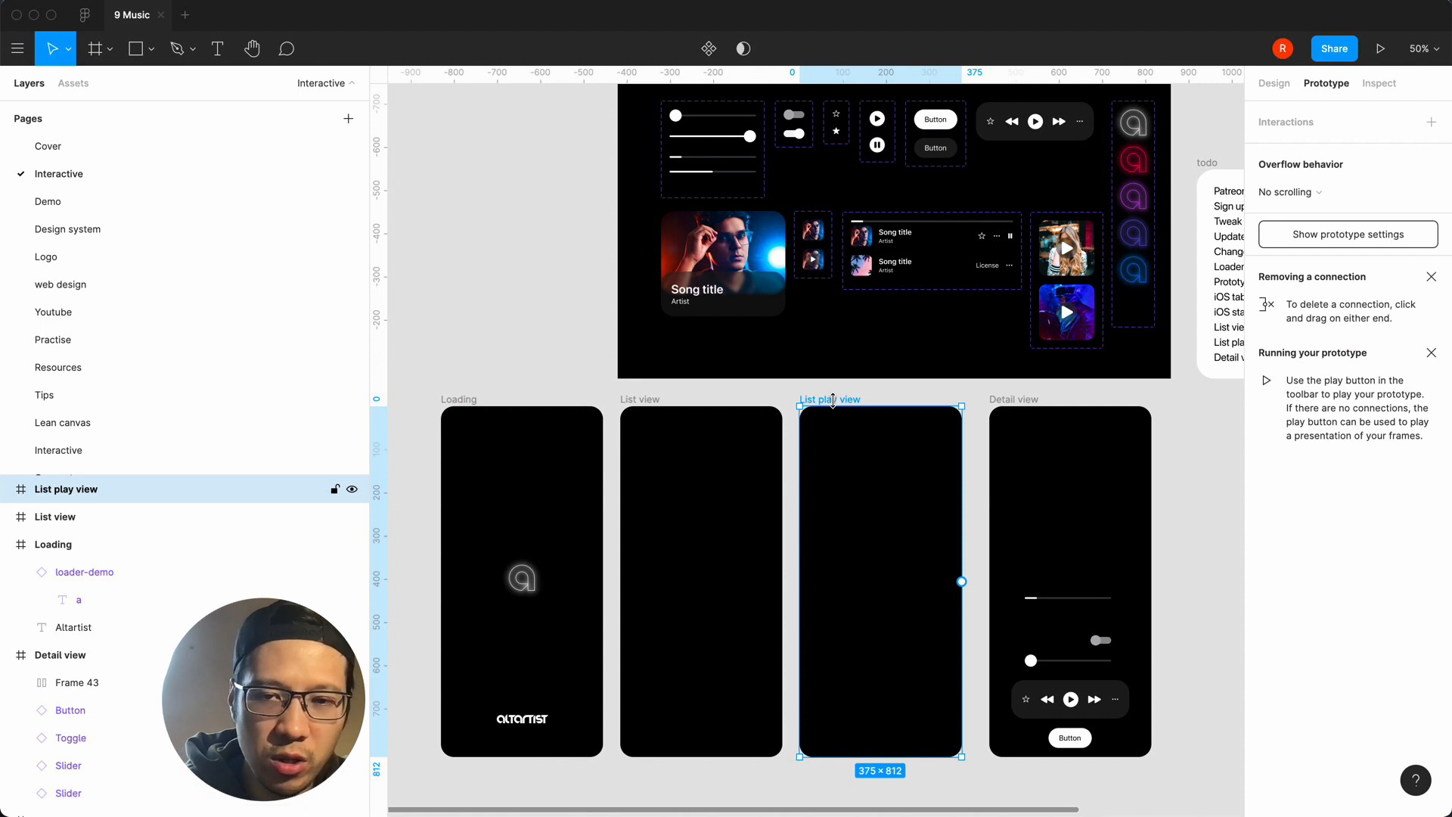
key("BackSpace")
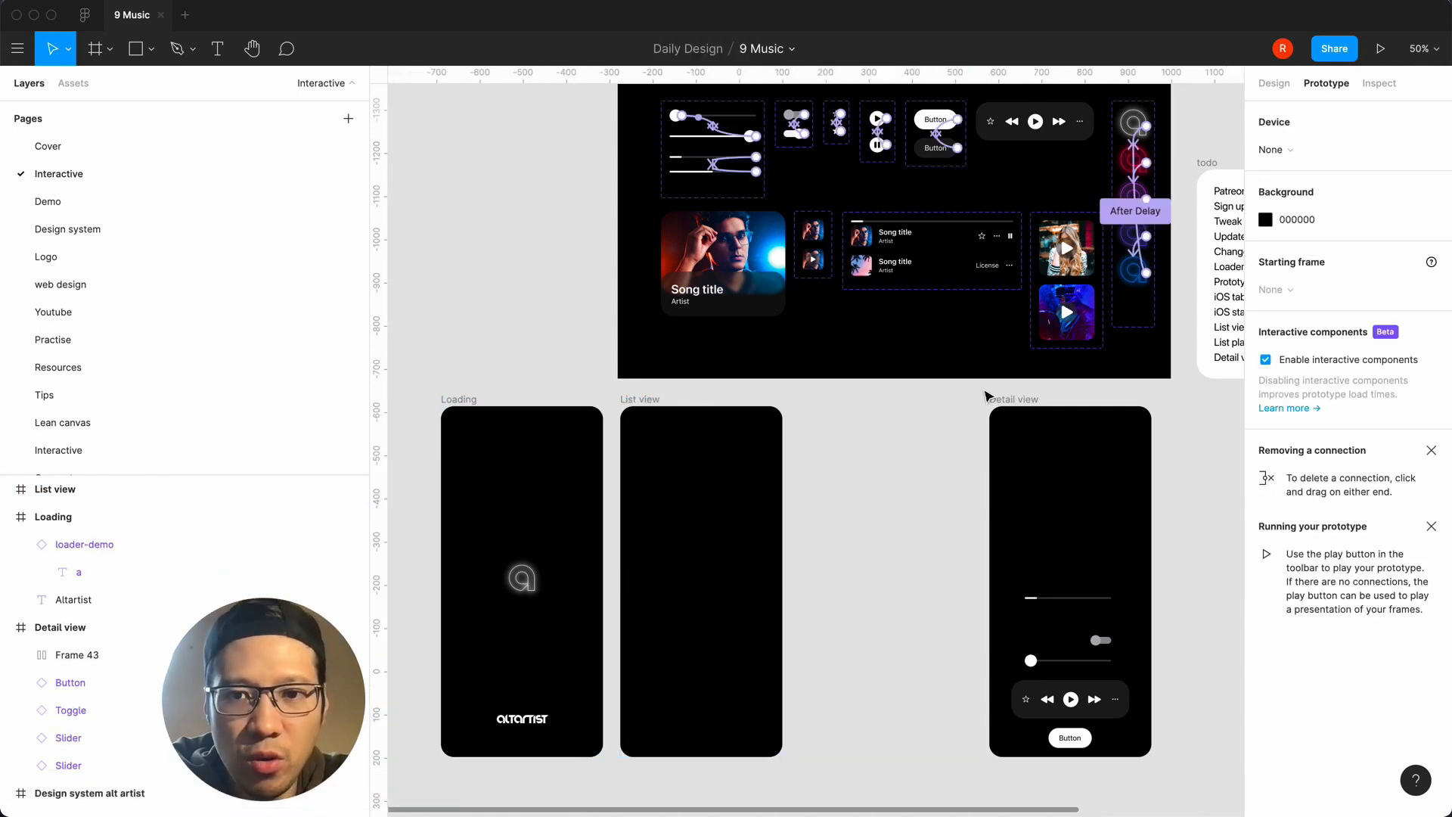
scroll(916, 492, "right", 5)
scroll(915, 492, "left", 5)
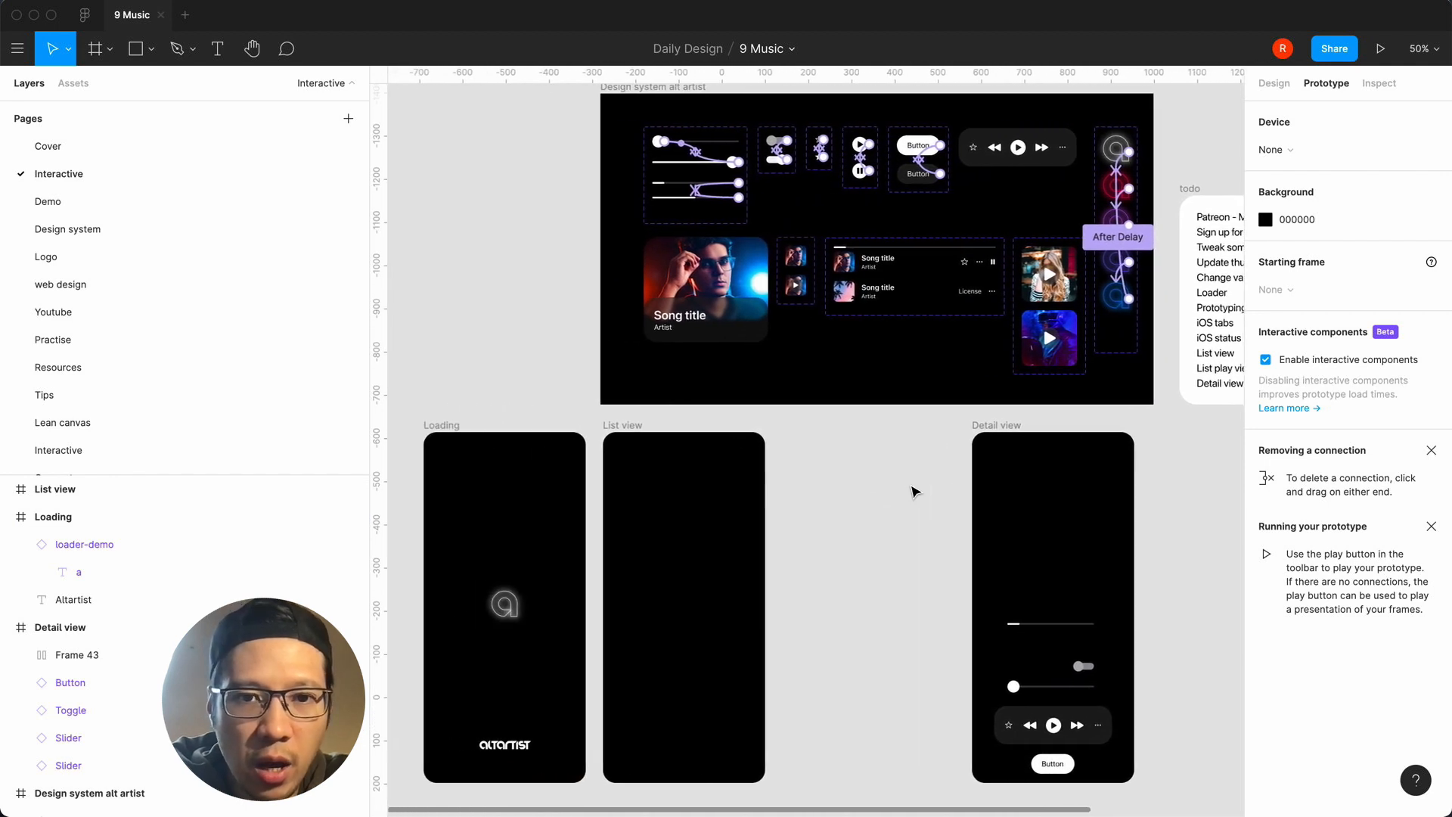
scroll(916, 492, "left", 1)
key("=")
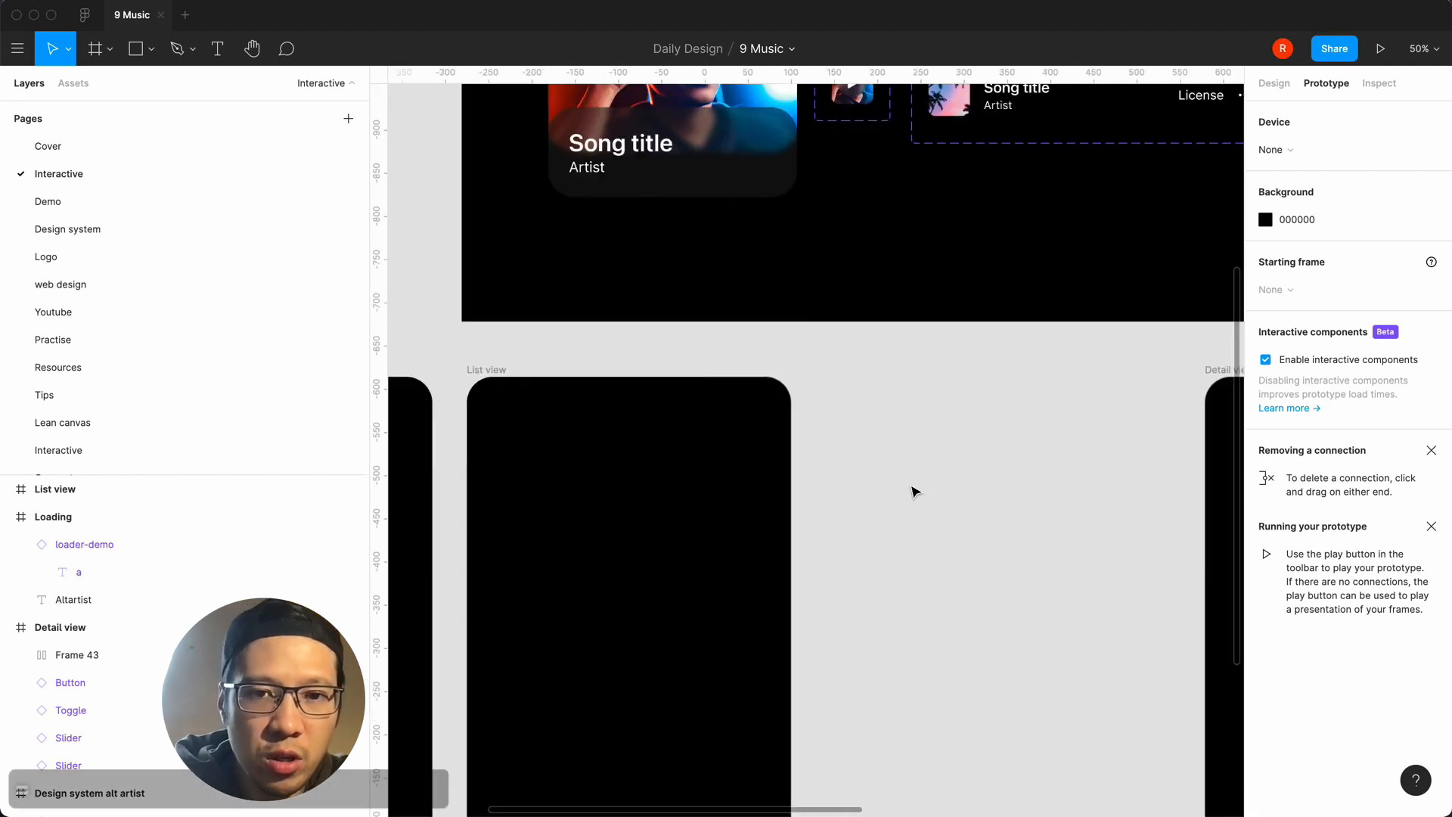
key("-")
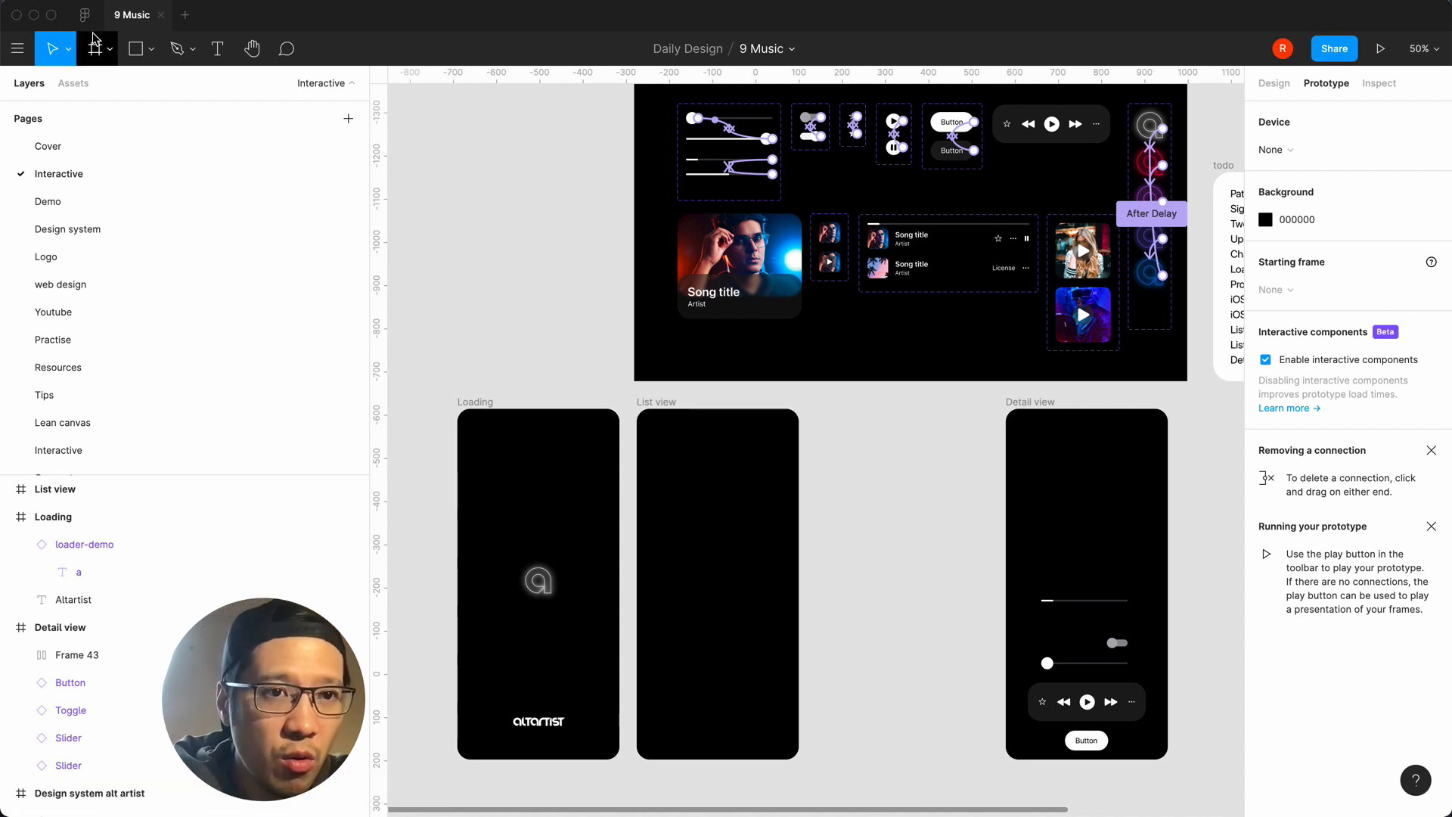
Open the (Variants) iOS & iPadOS 14 UI Kit for Figma (Community) file and examine its Status Bar & Home Indicator components.
left_click(85, 15)
double_click(1005, 469)
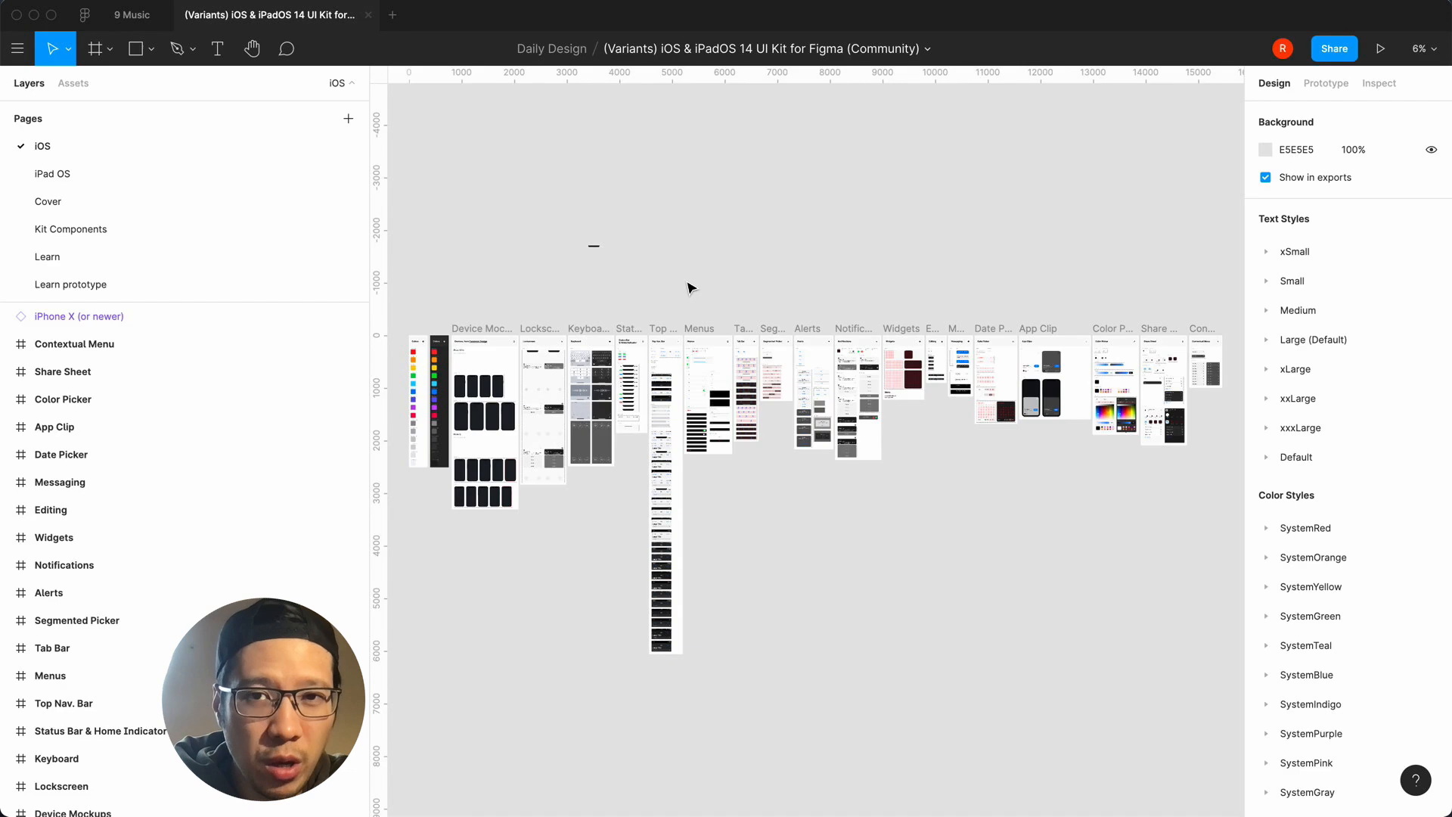
key("equal")
key("equal")
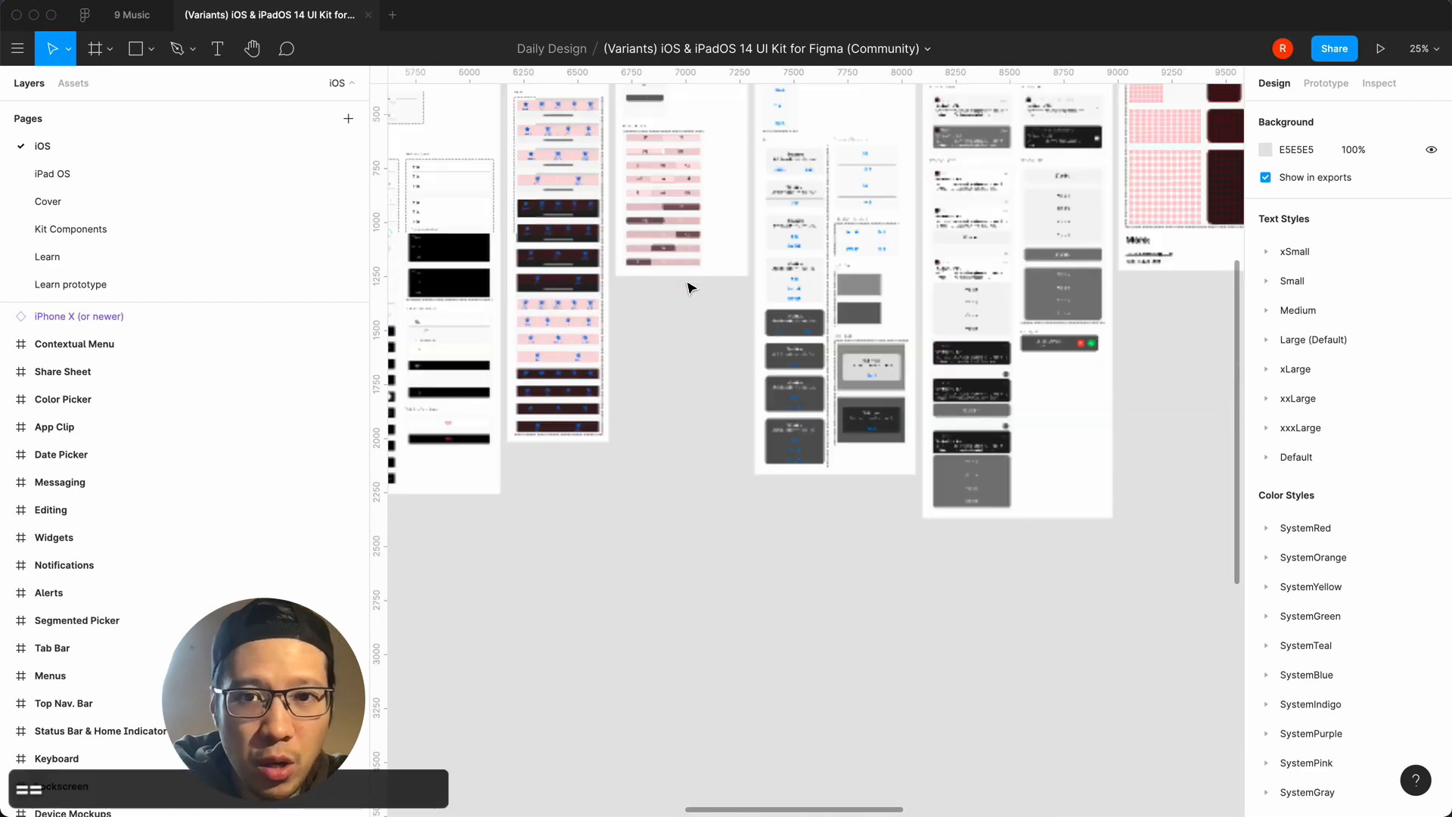
scroll(691, 289, "up", 4)
scroll(691, 288, "left", 1)
scroll(793, 608, "right", 1)
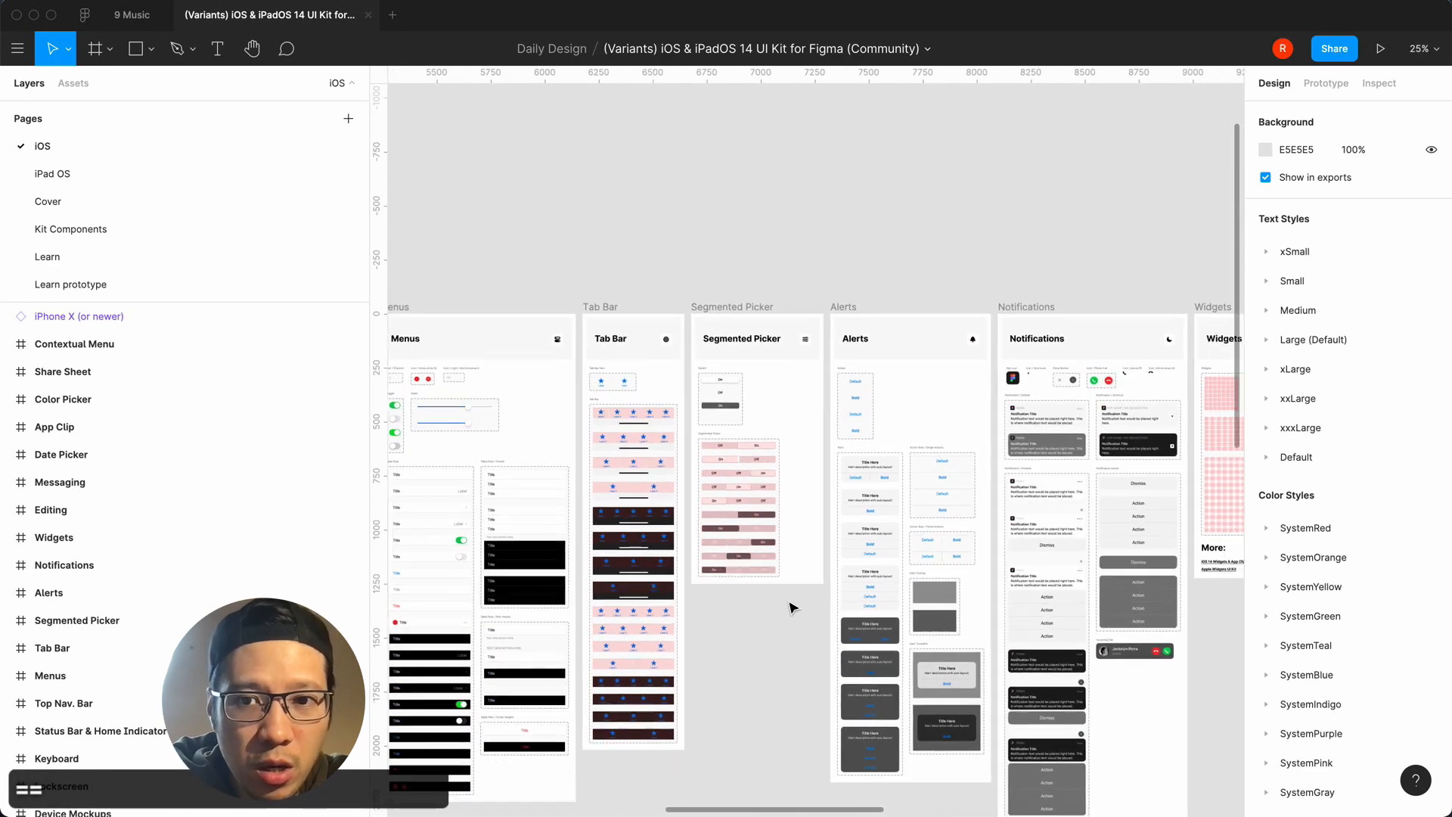
scroll(793, 608, "left", 8)
scroll(793, 608, "down", 2)
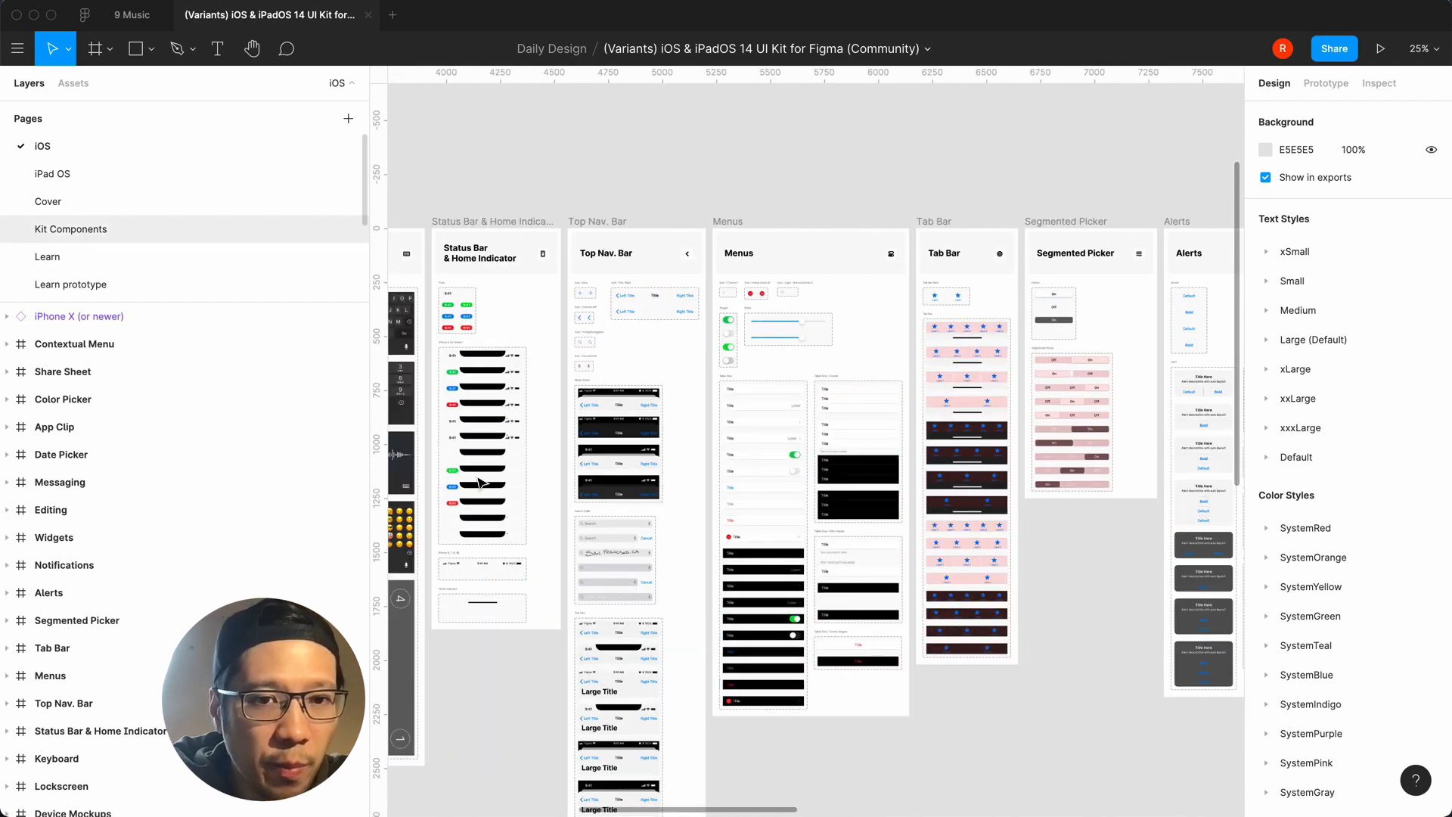
scroll(479, 482, "up", 5)
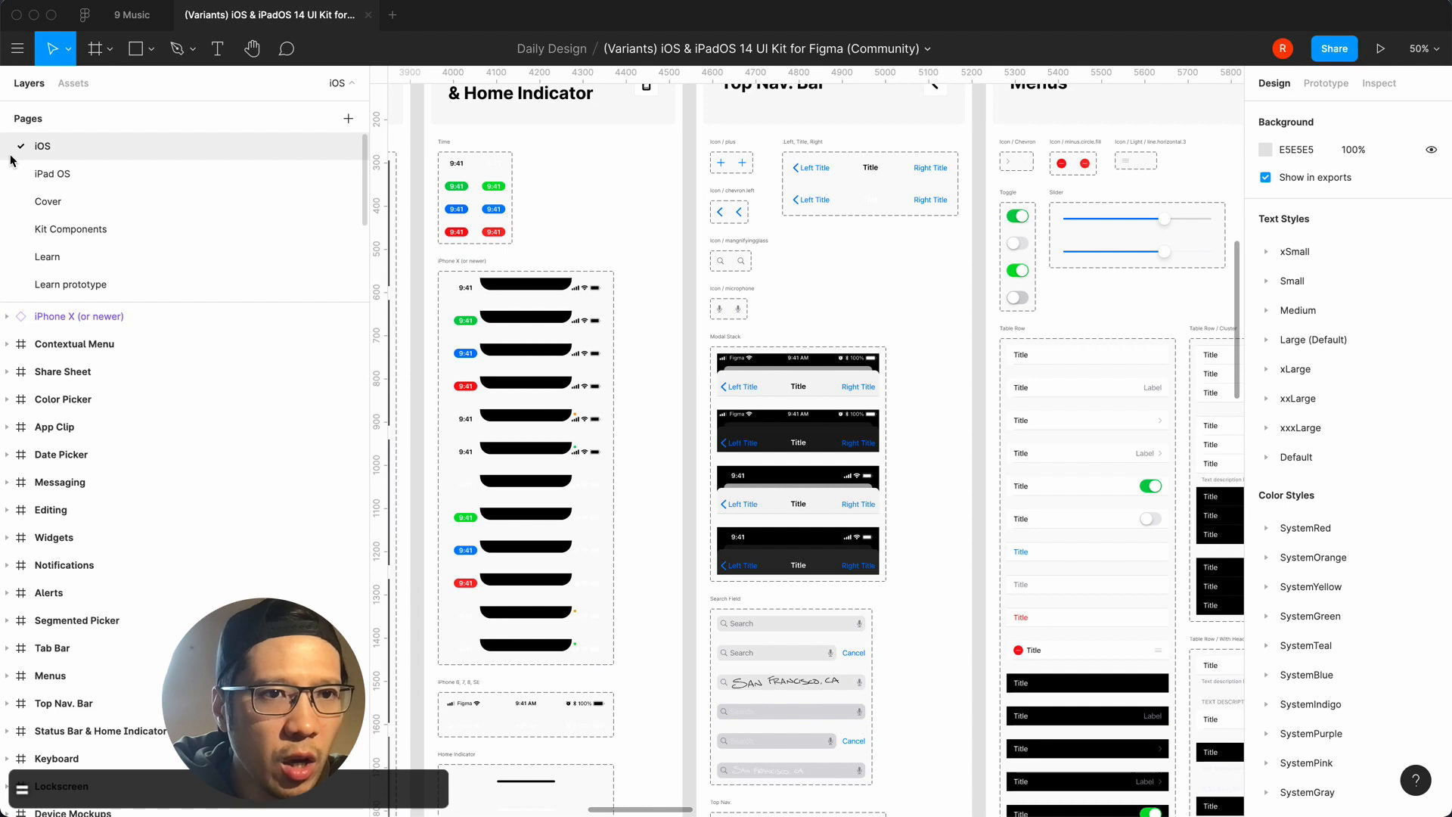
Place an iPhone X (or newer) status bar component from the local Status Bar & Home Indicator assets on the empty canvas.
left_click(74, 85)
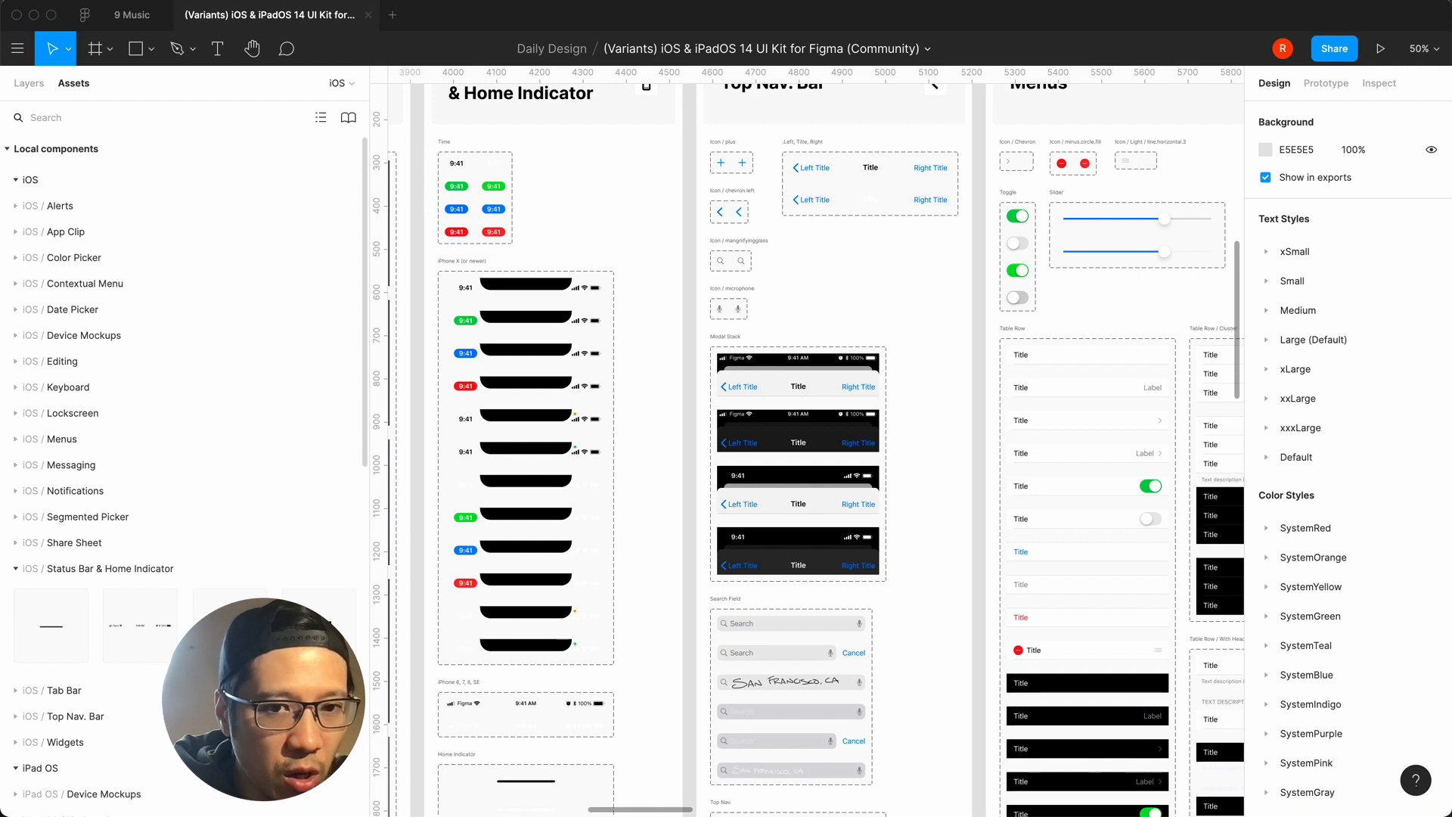
type("-")
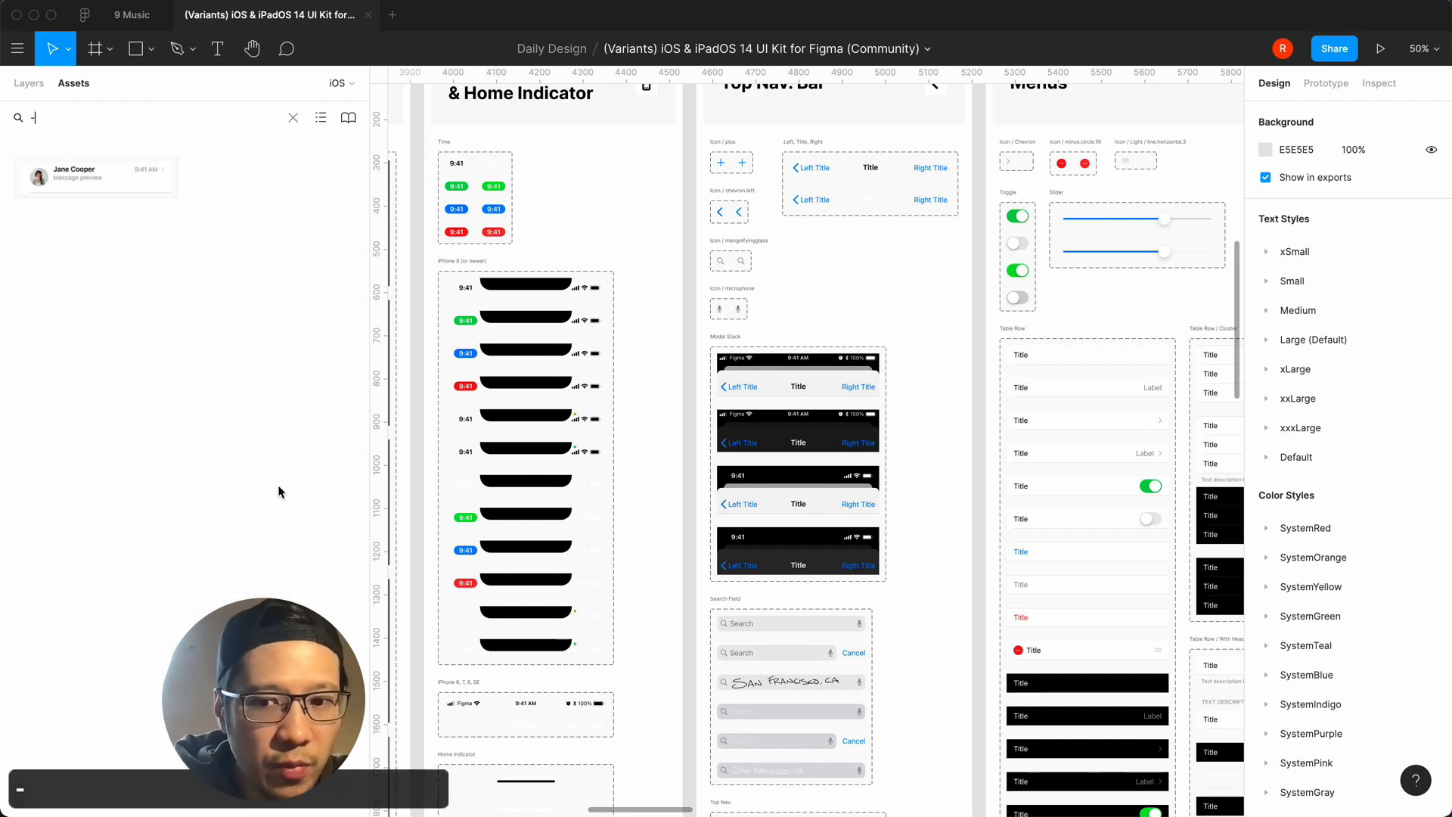
key("BackSpace")
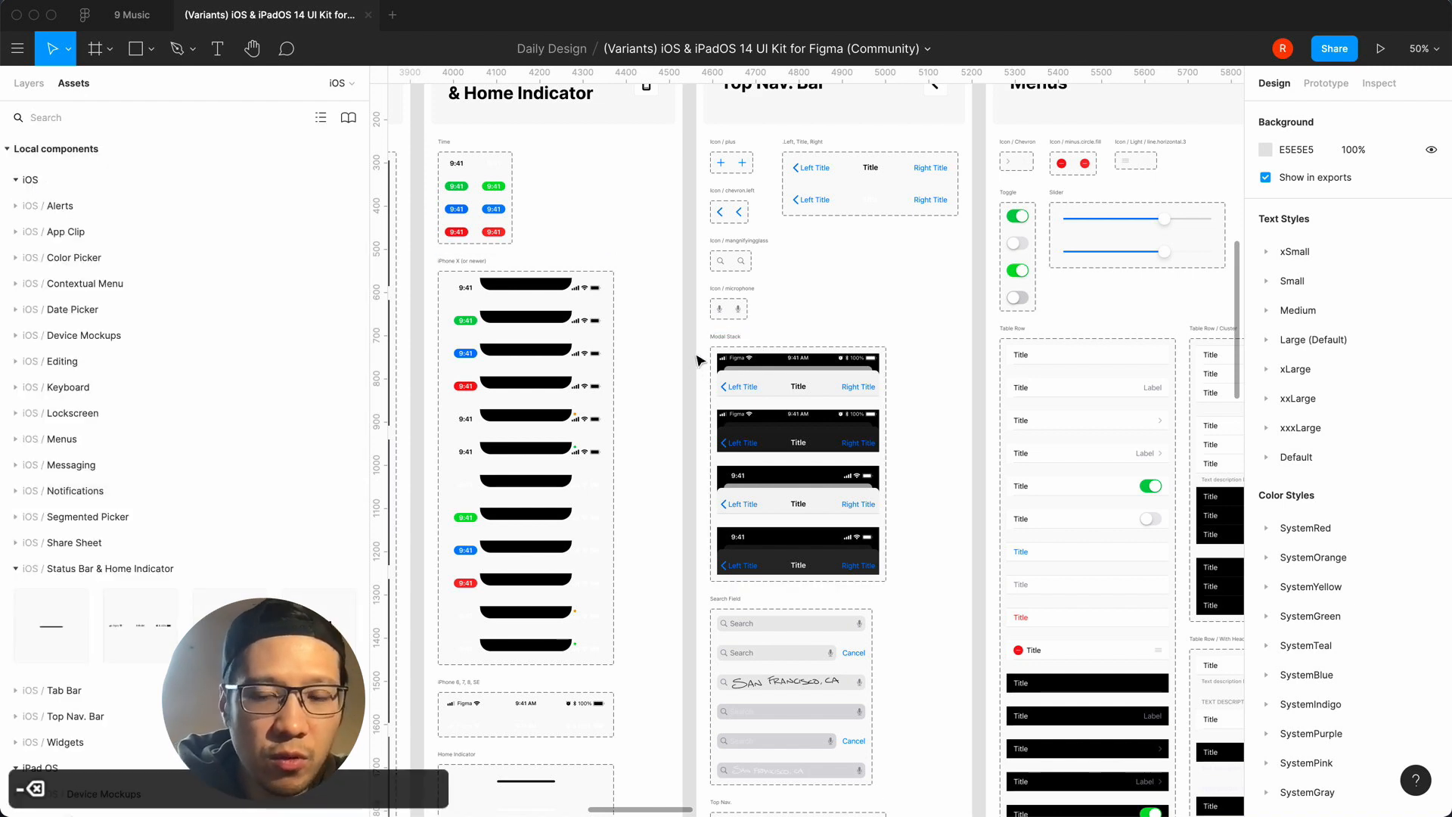
key("minus")
key("minus")
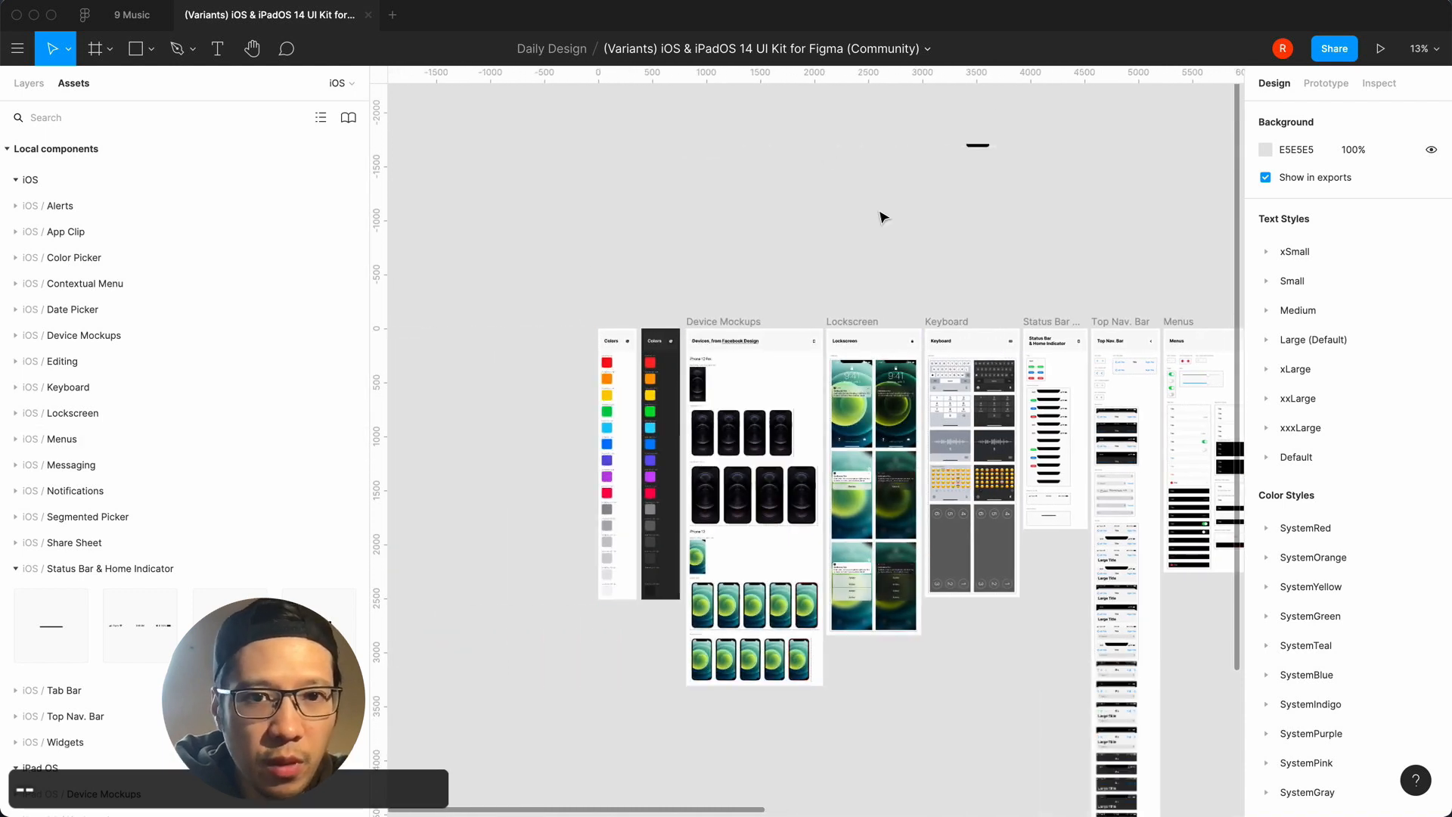
left_click_drag(140, 626, 552, 211)
key("equal")
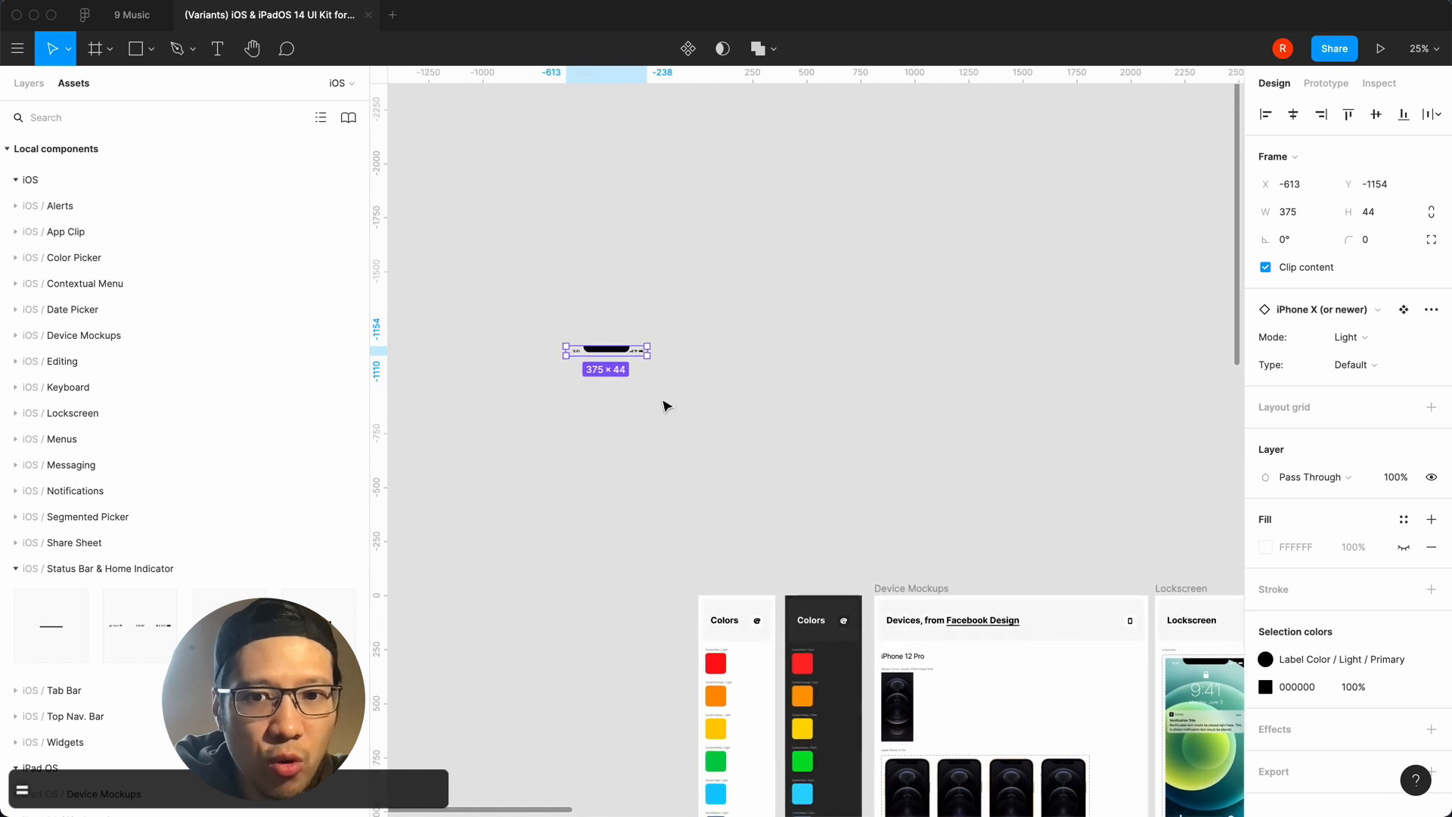
left_click(666, 406)
left_click(625, 352)
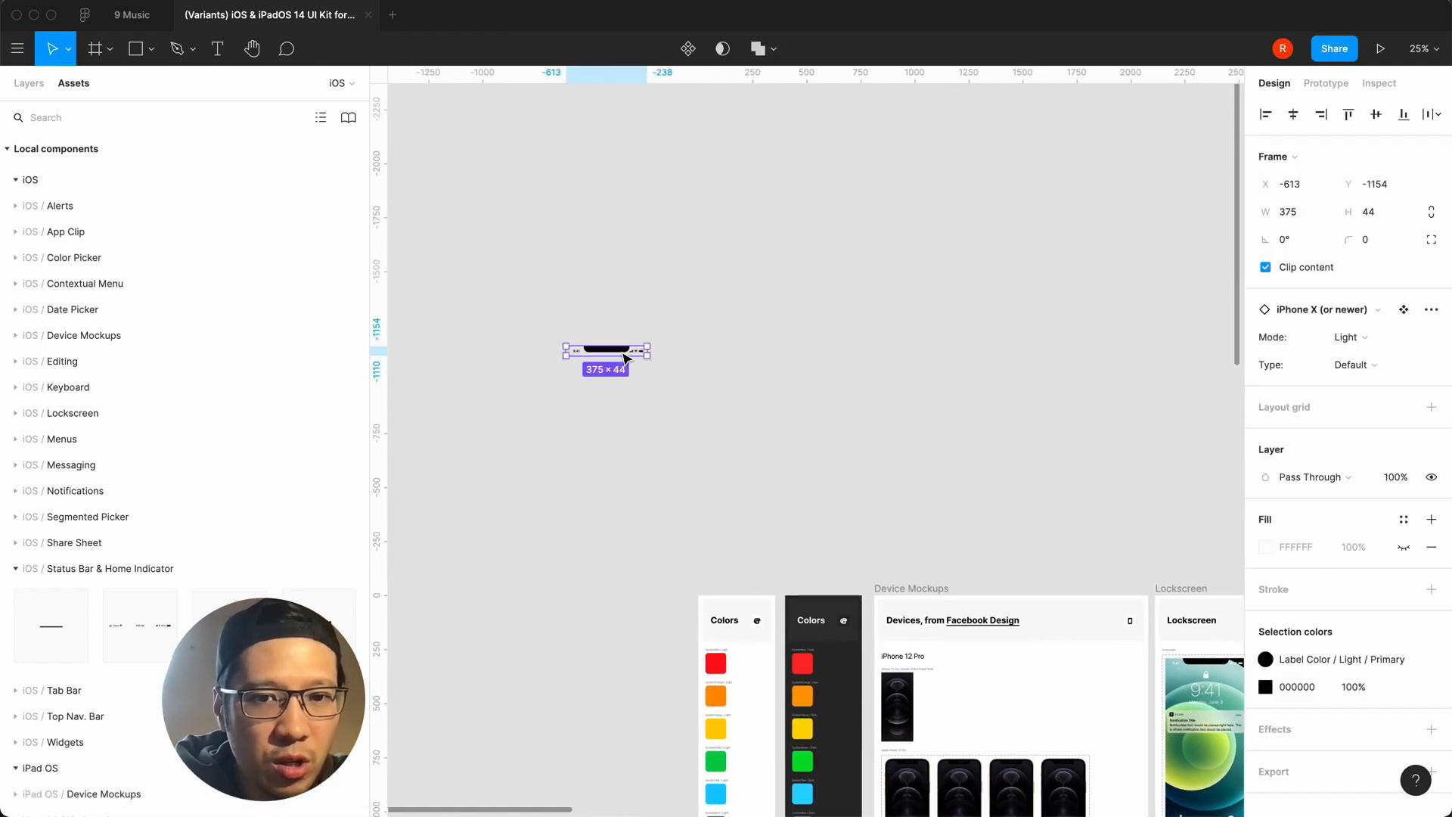
Set the placed status bar's Mode to Dark.
left_click(1351, 338)
left_click(1358, 357)
left_click(742, 389)
Copy the dark status bar into the List view frame of the 9 Music file and align it to the frame's top edge.
left_click(632, 347)
key("super+c")
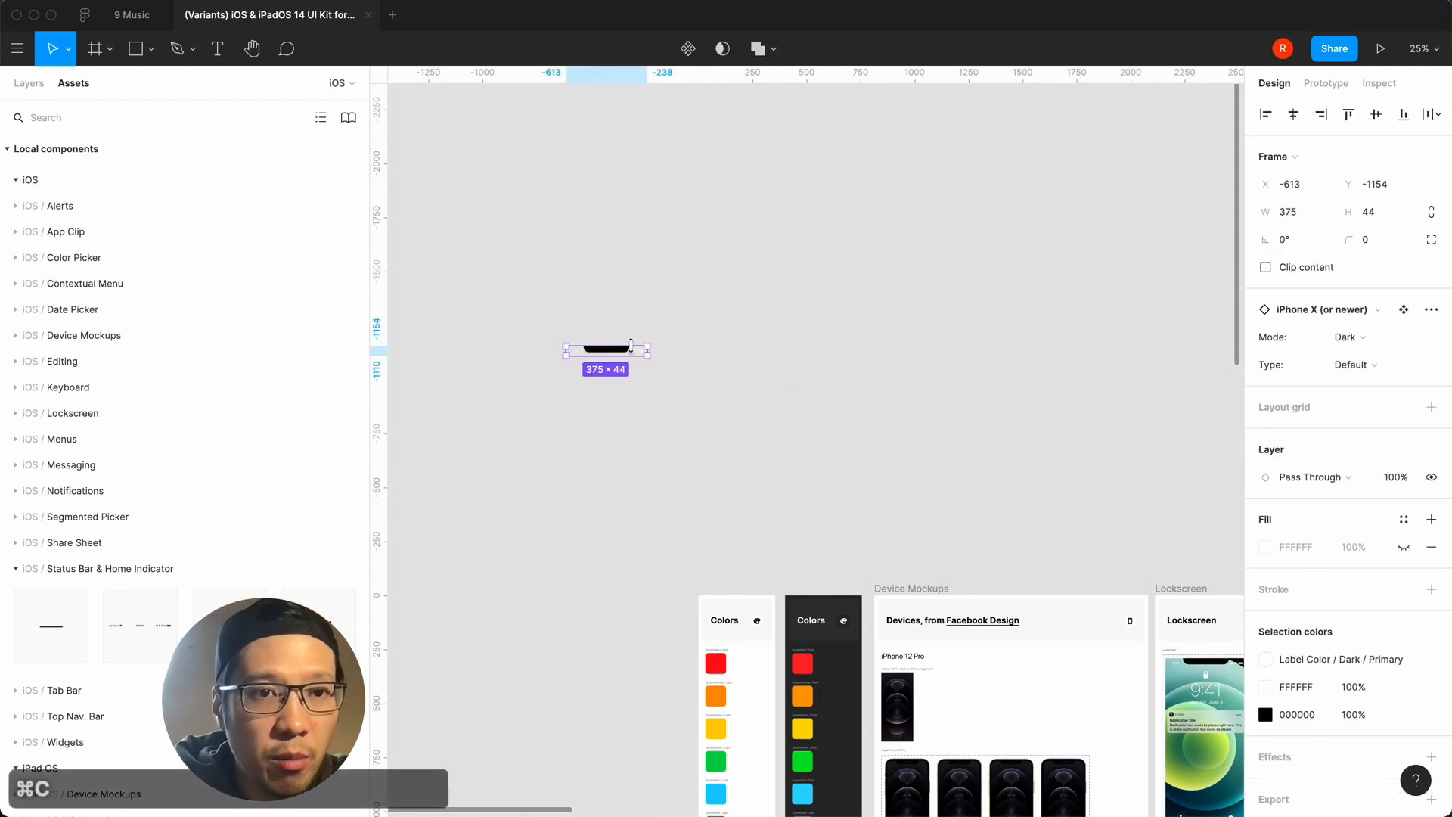
left_click(136, 19)
left_click(678, 403)
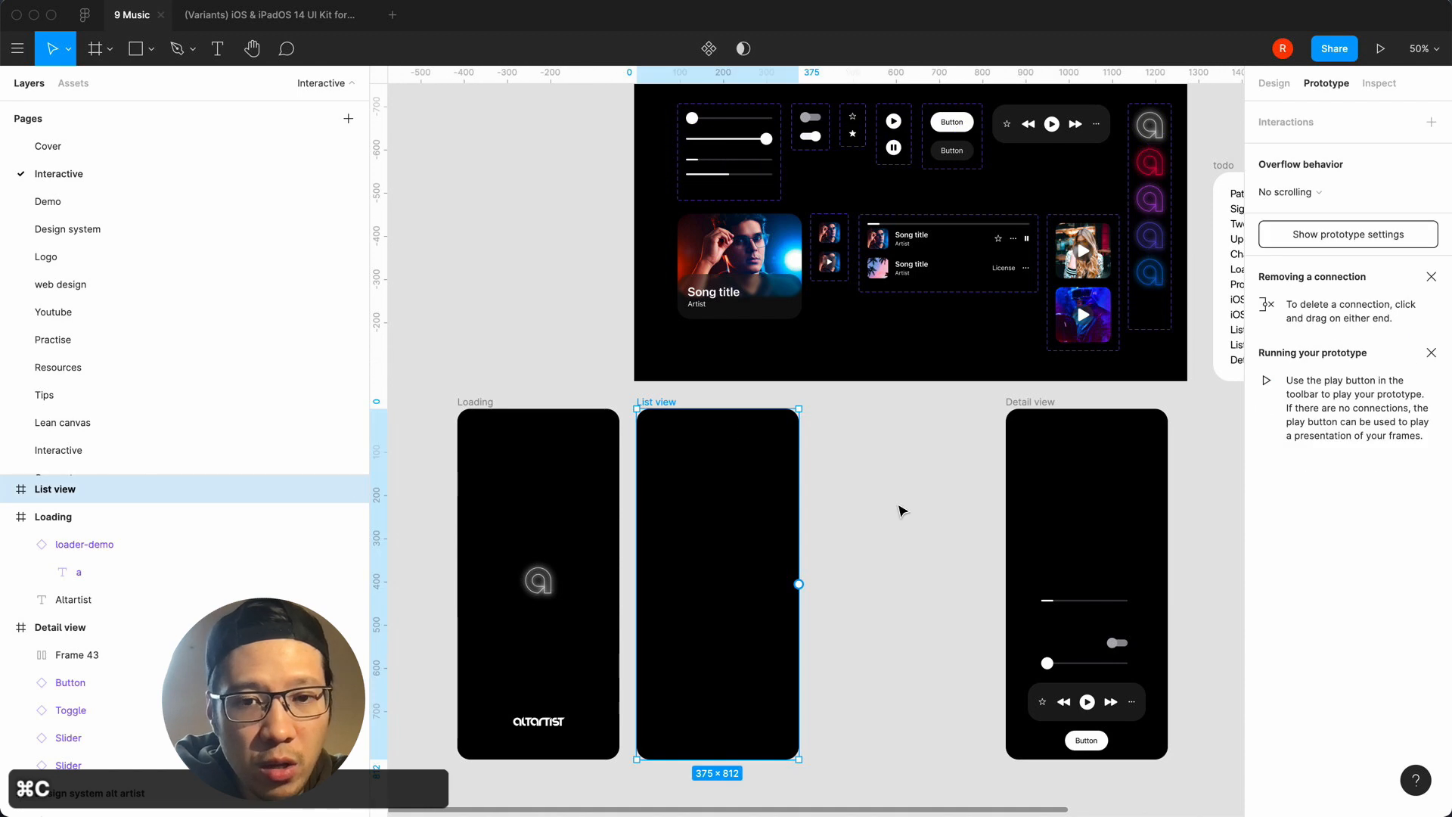
key("super+v")
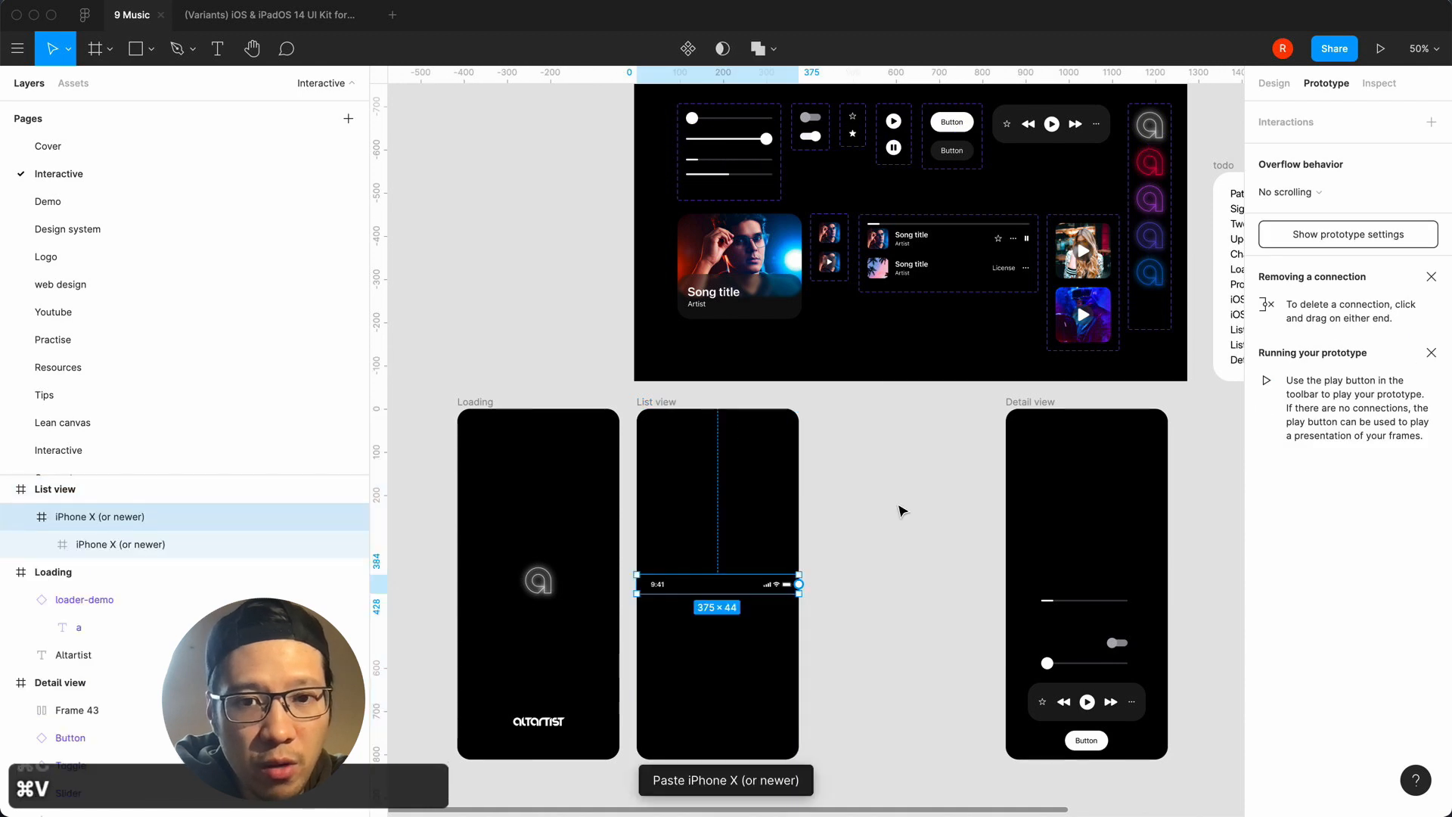
left_click(1272, 85)
left_click(1348, 116)
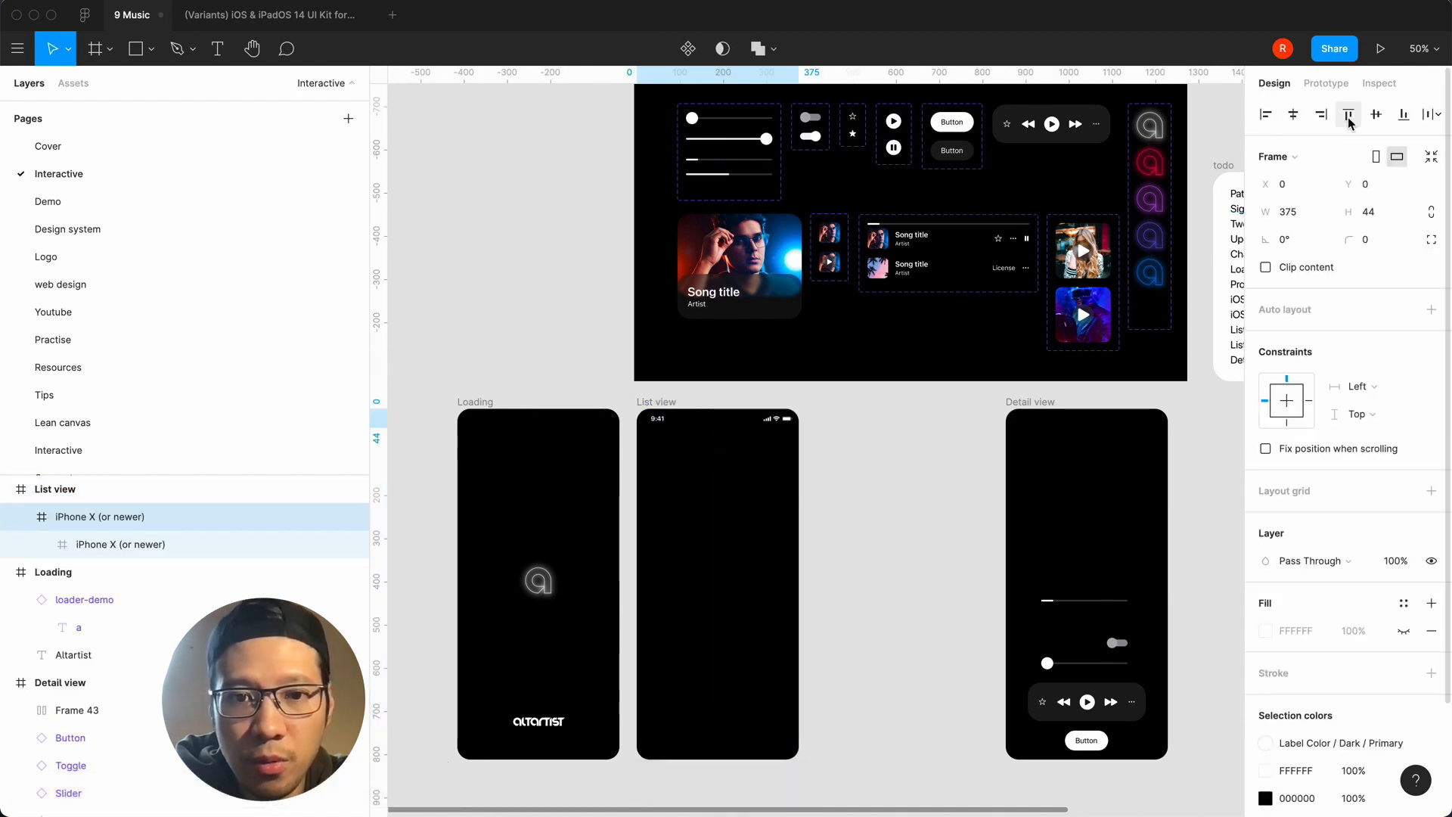
left_click(961, 434)
Paste the dark status bar into the Loading frame and align it to the frame's top edge.
left_click(453, 410)
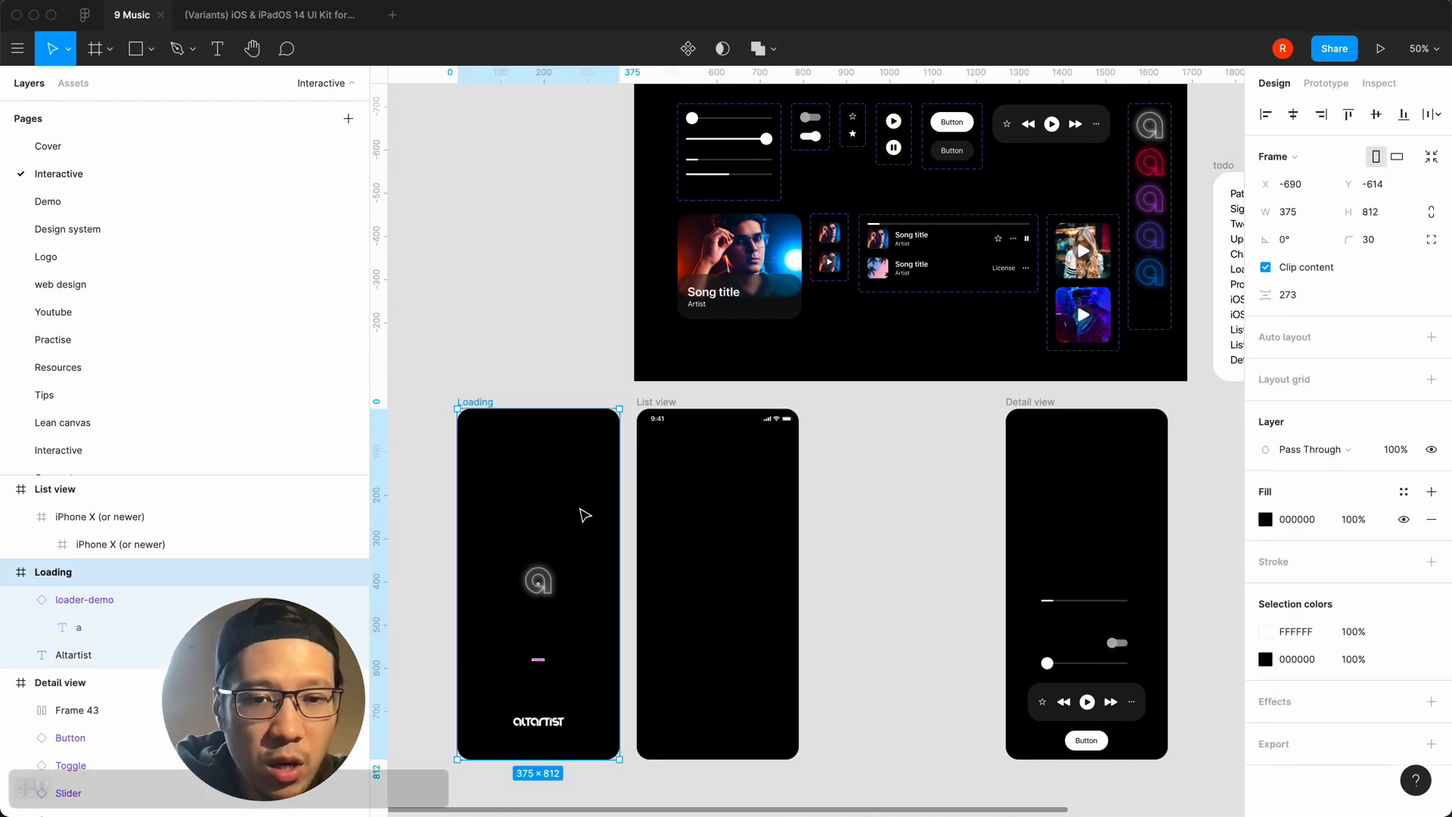
key("super+v")
left_click(1349, 114)
left_click(874, 465)
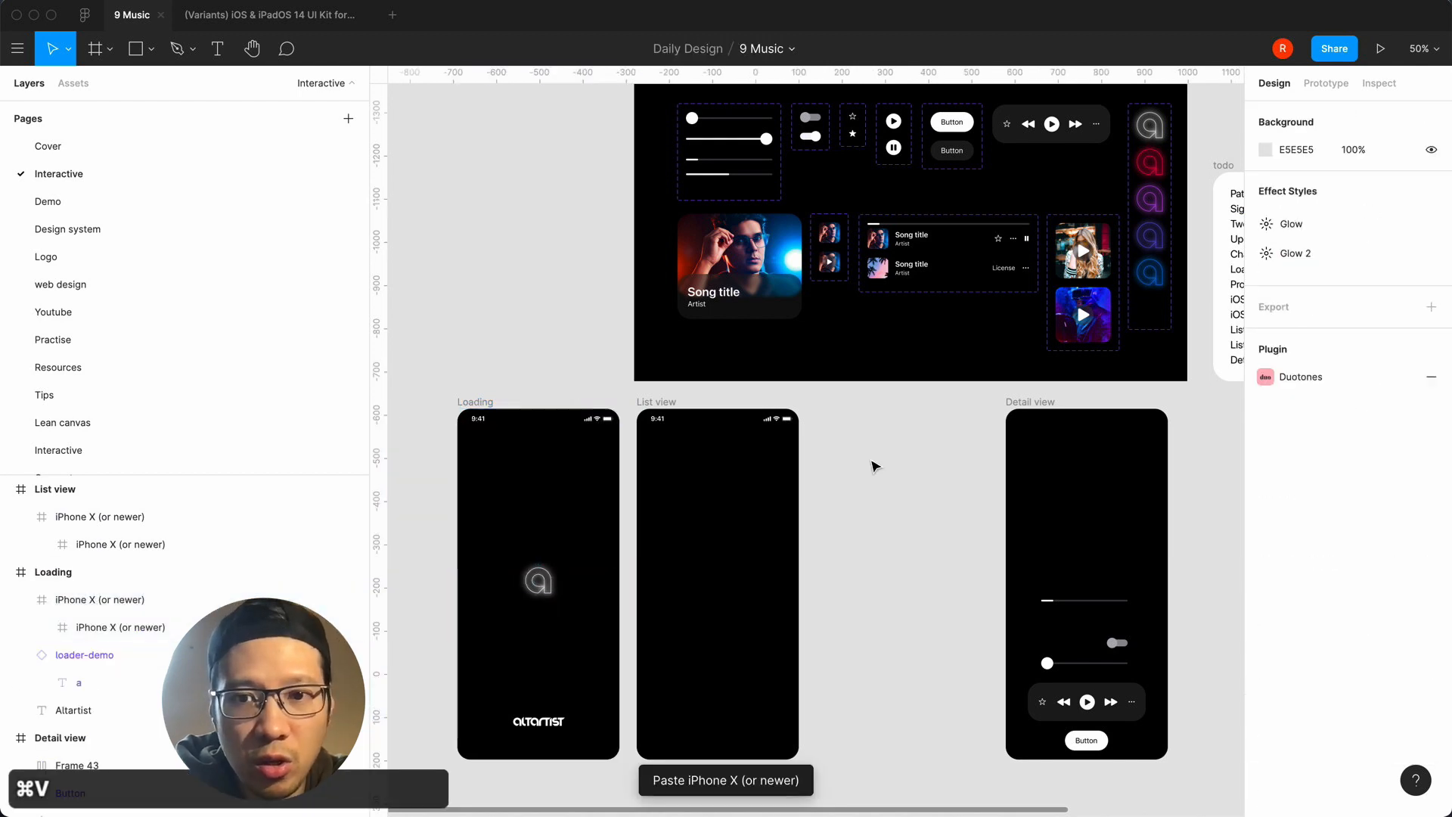
Paste the dark status bar into the Detail view frame and align it to the frame's top edge.
left_click(1053, 401)
key("super+v")
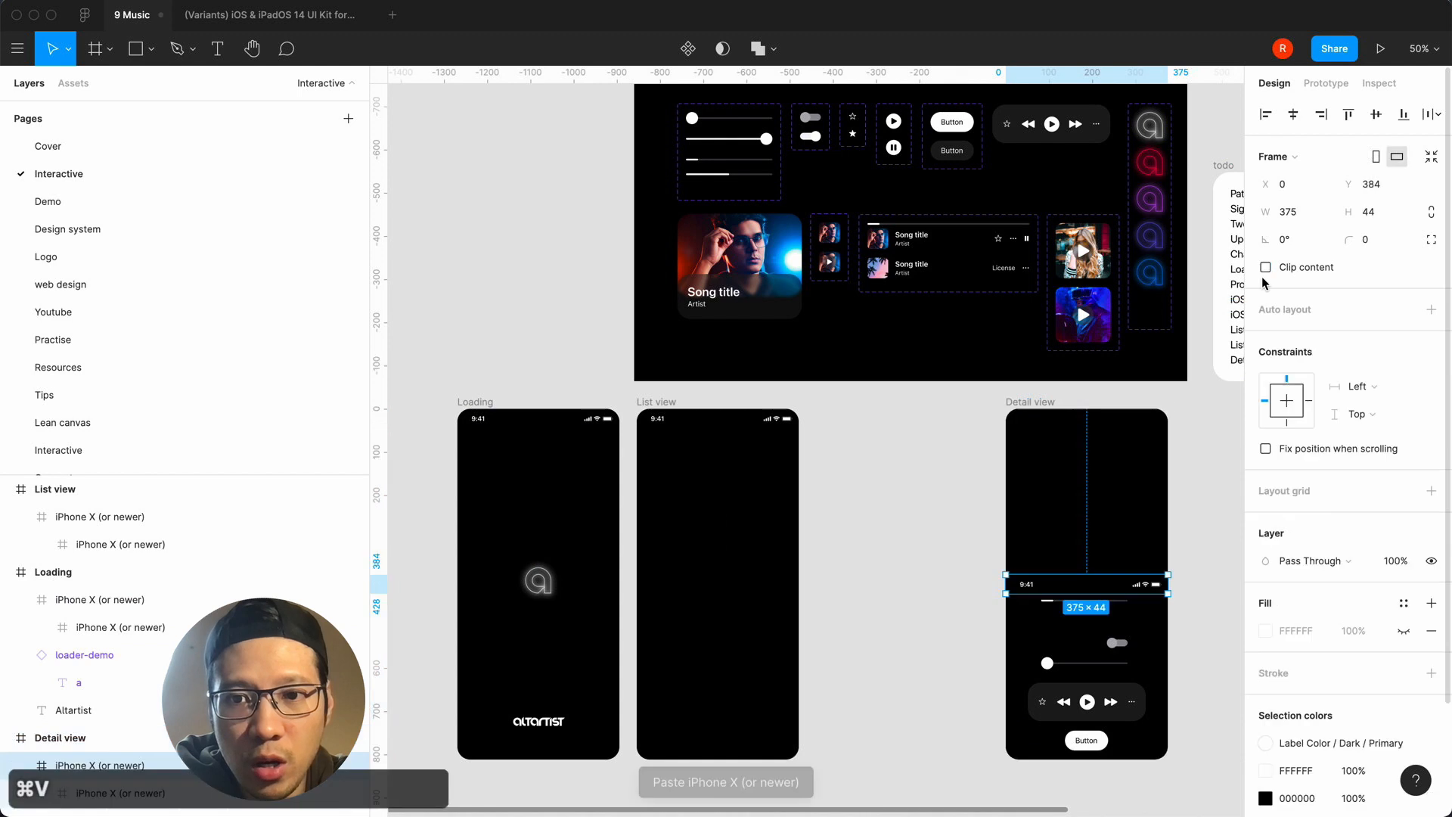
left_click(1348, 114)
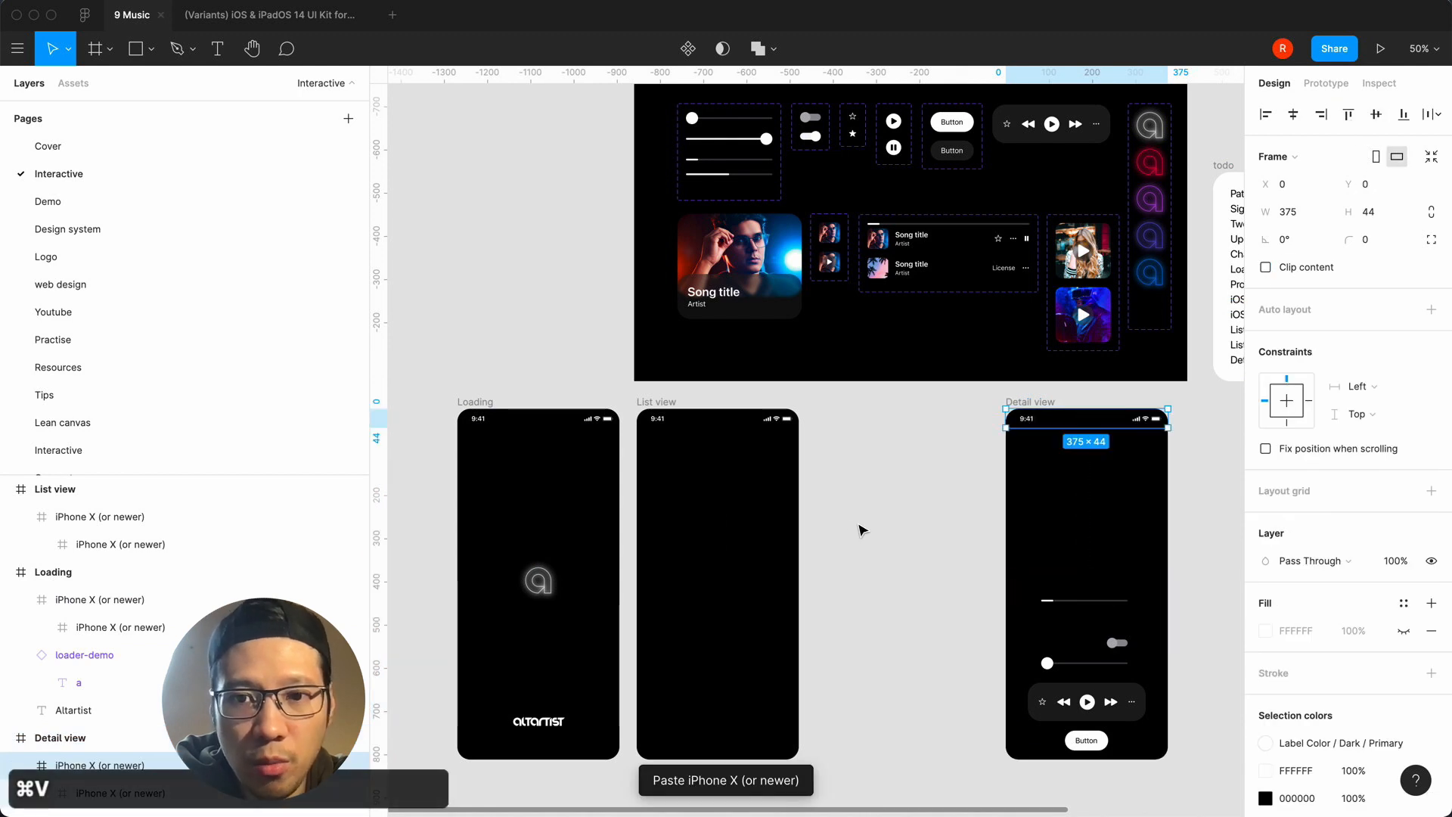
left_click(864, 528)
Return to the iOS UI Kit file, search its assets for "tabs", and place a Tab Bar component on the empty canvas.
left_click(300, 19)
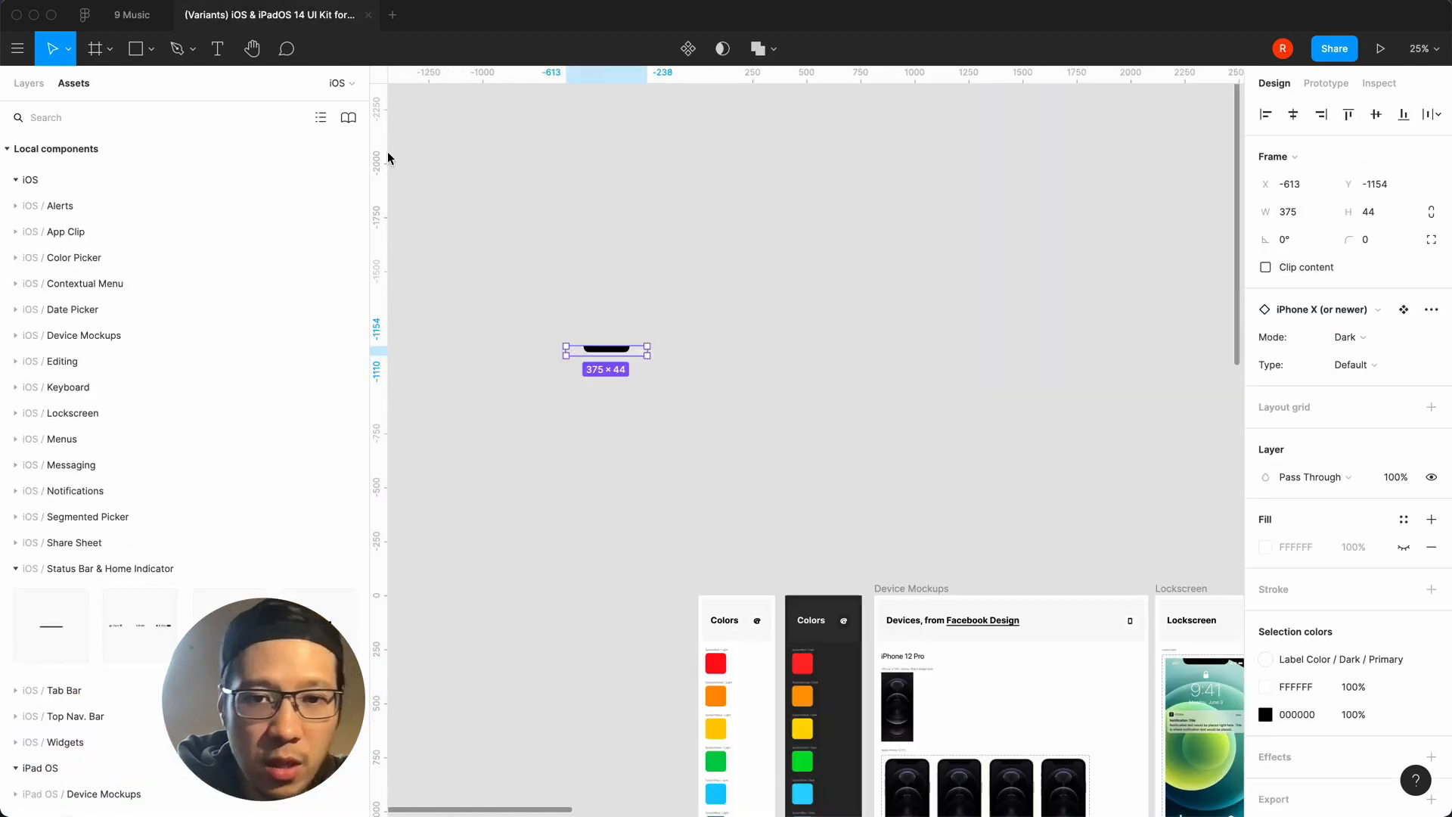
left_click(551, 494)
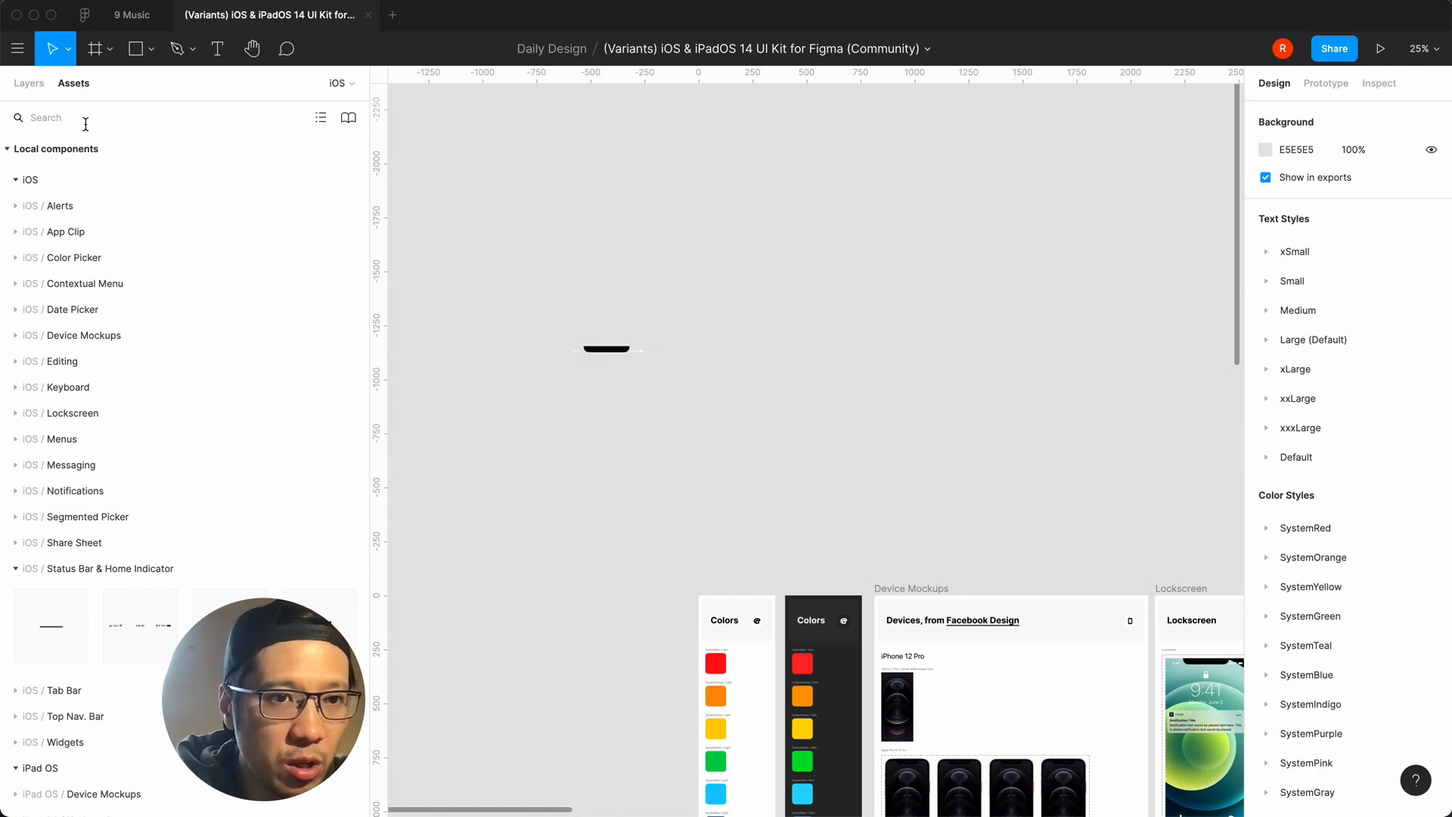
type("tabs")
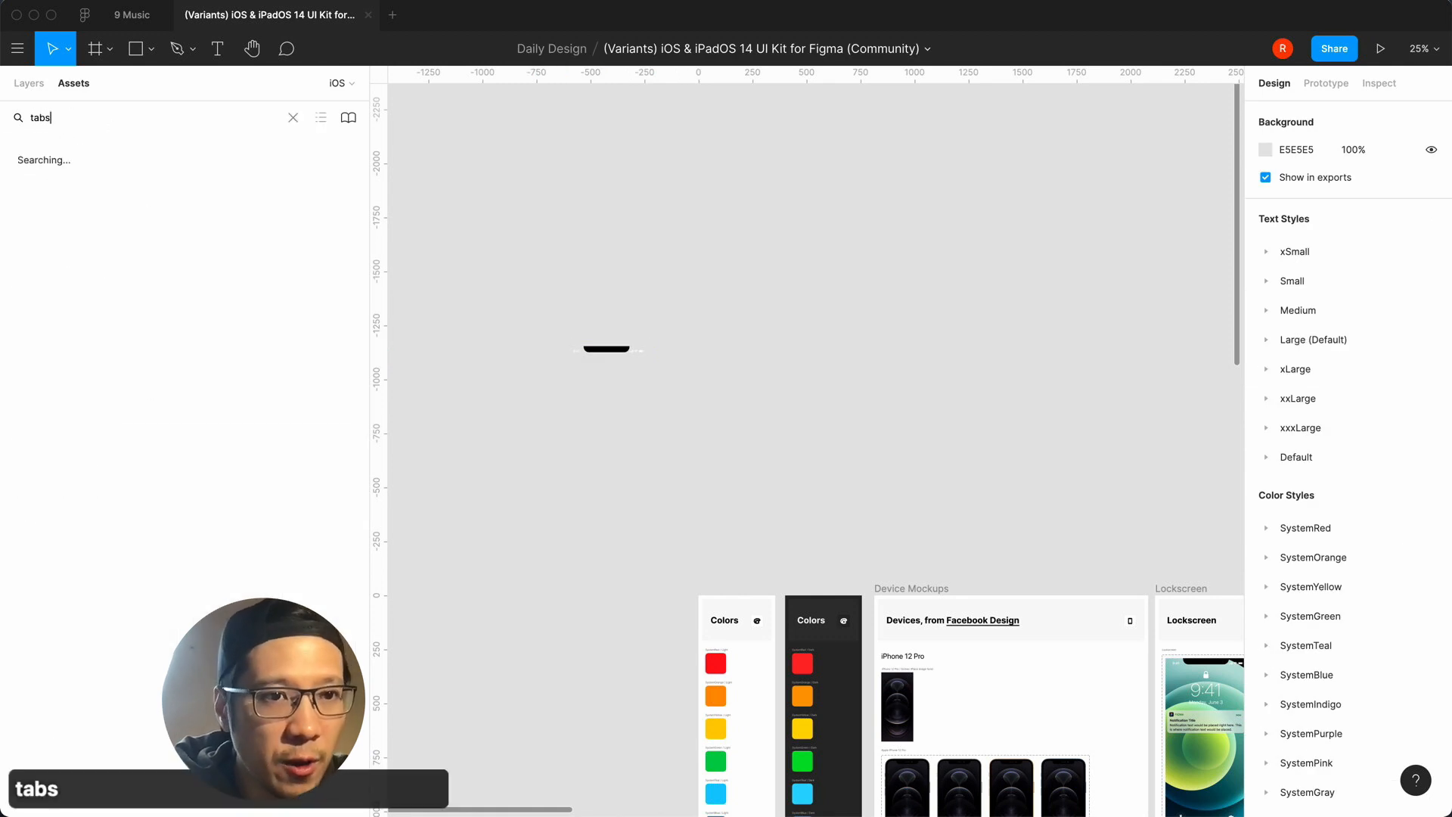
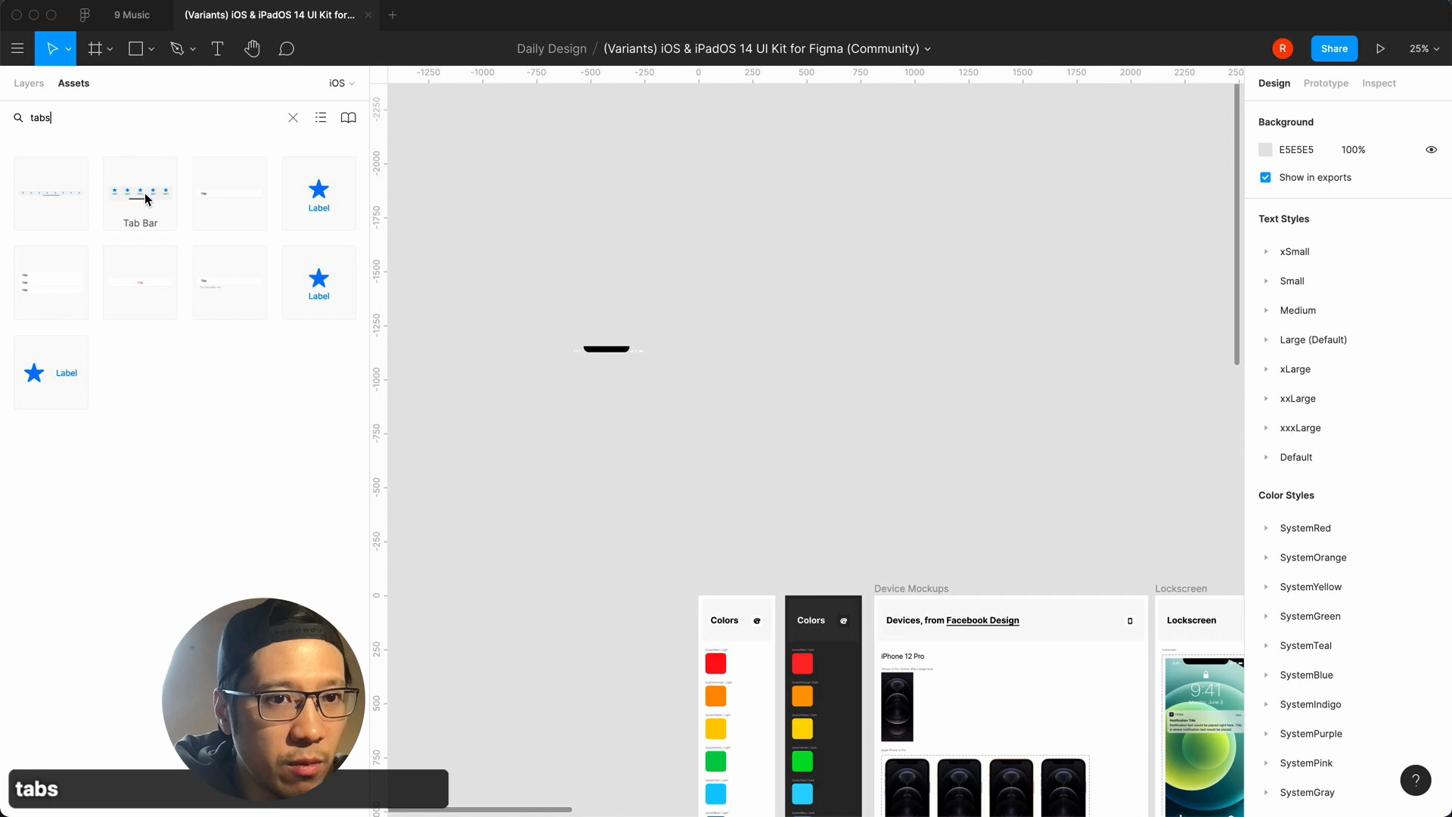
left_click_drag(146, 201, 521, 422)
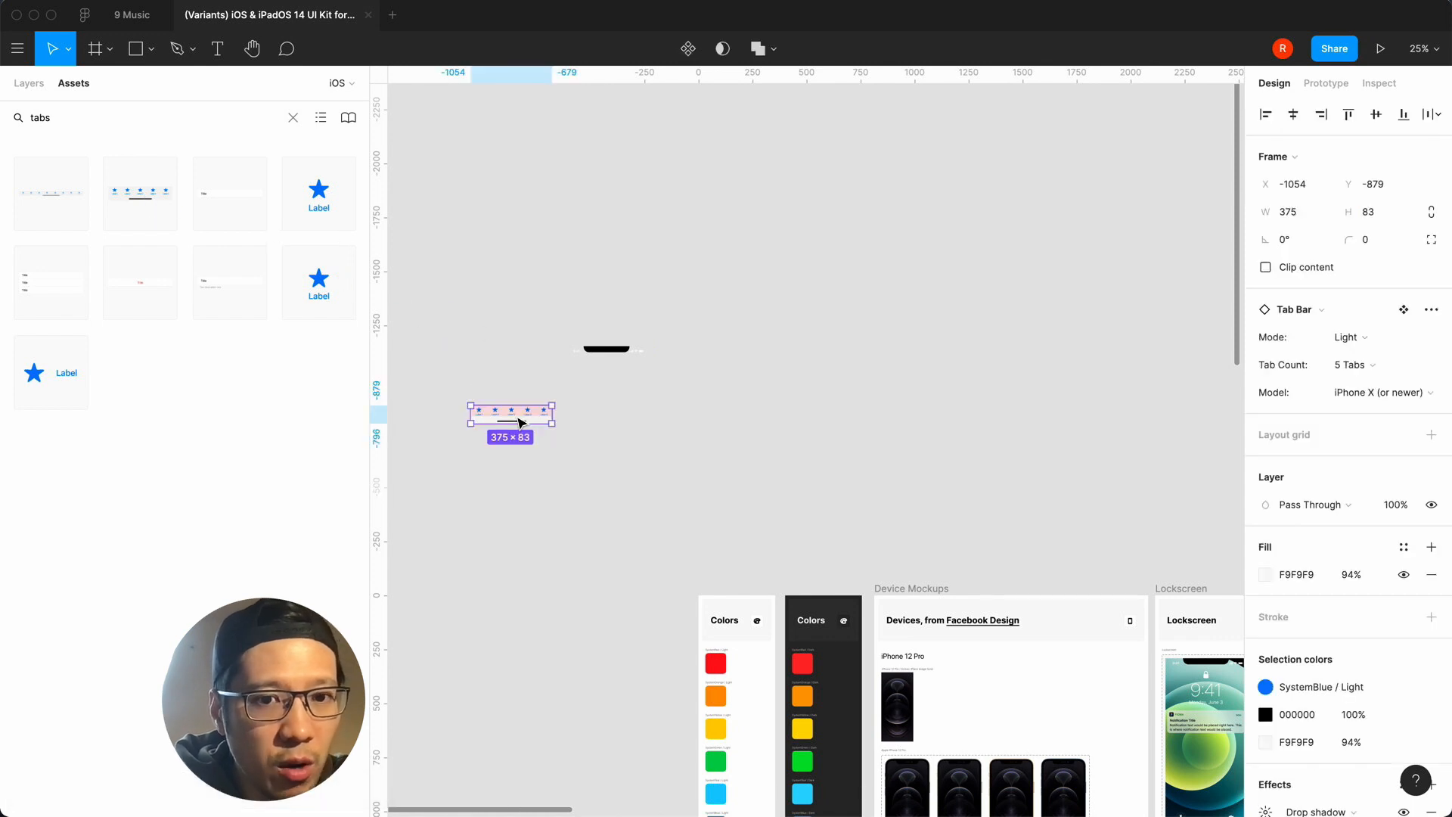
Move the Tab Bar to about X -602, Y -848 and delete the leftover dark status bar above it.
key("equal")
key("equal")
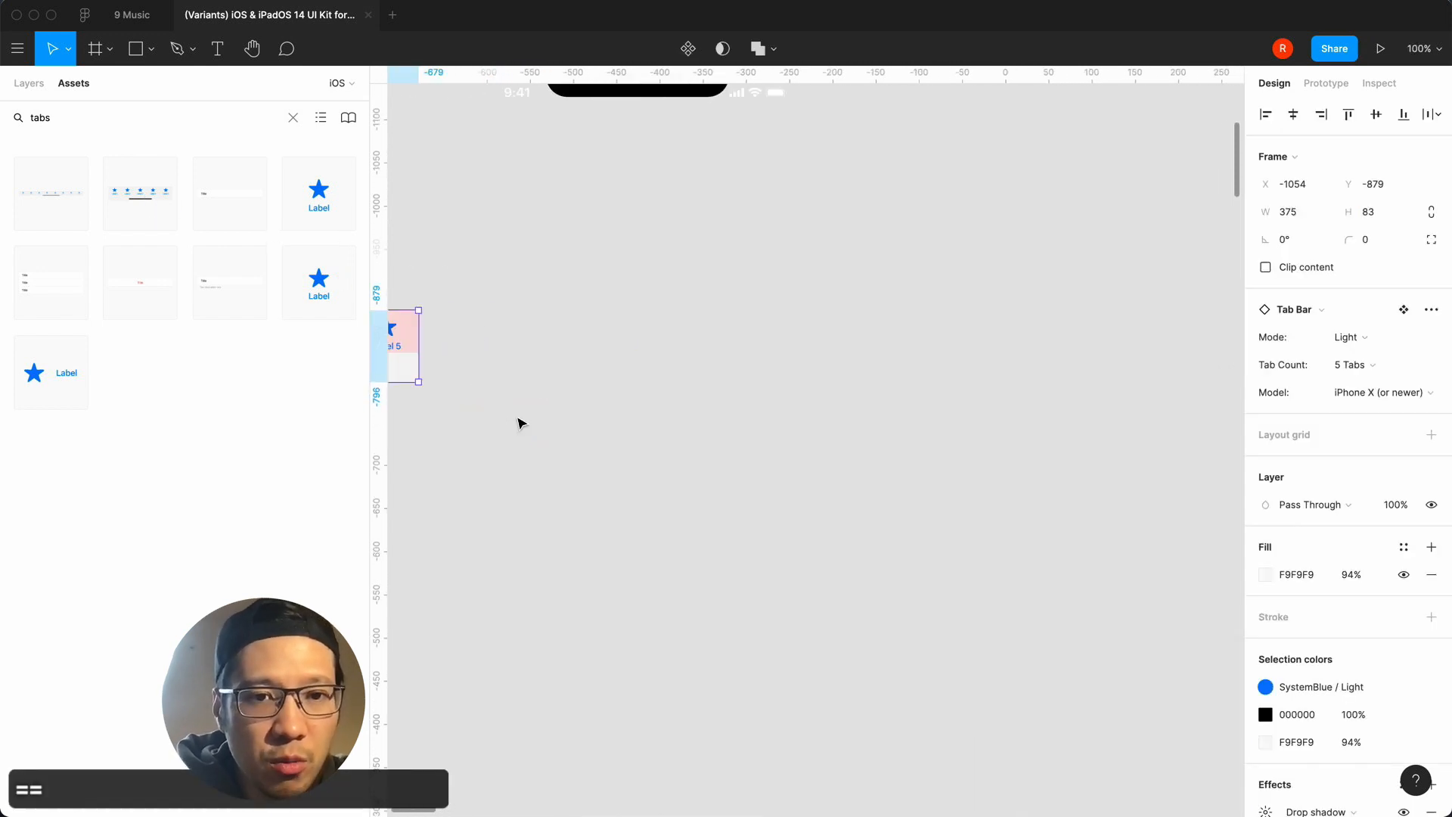
left_click_drag(520, 331, 911, 357)
scroll(705, 243, "up", 2)
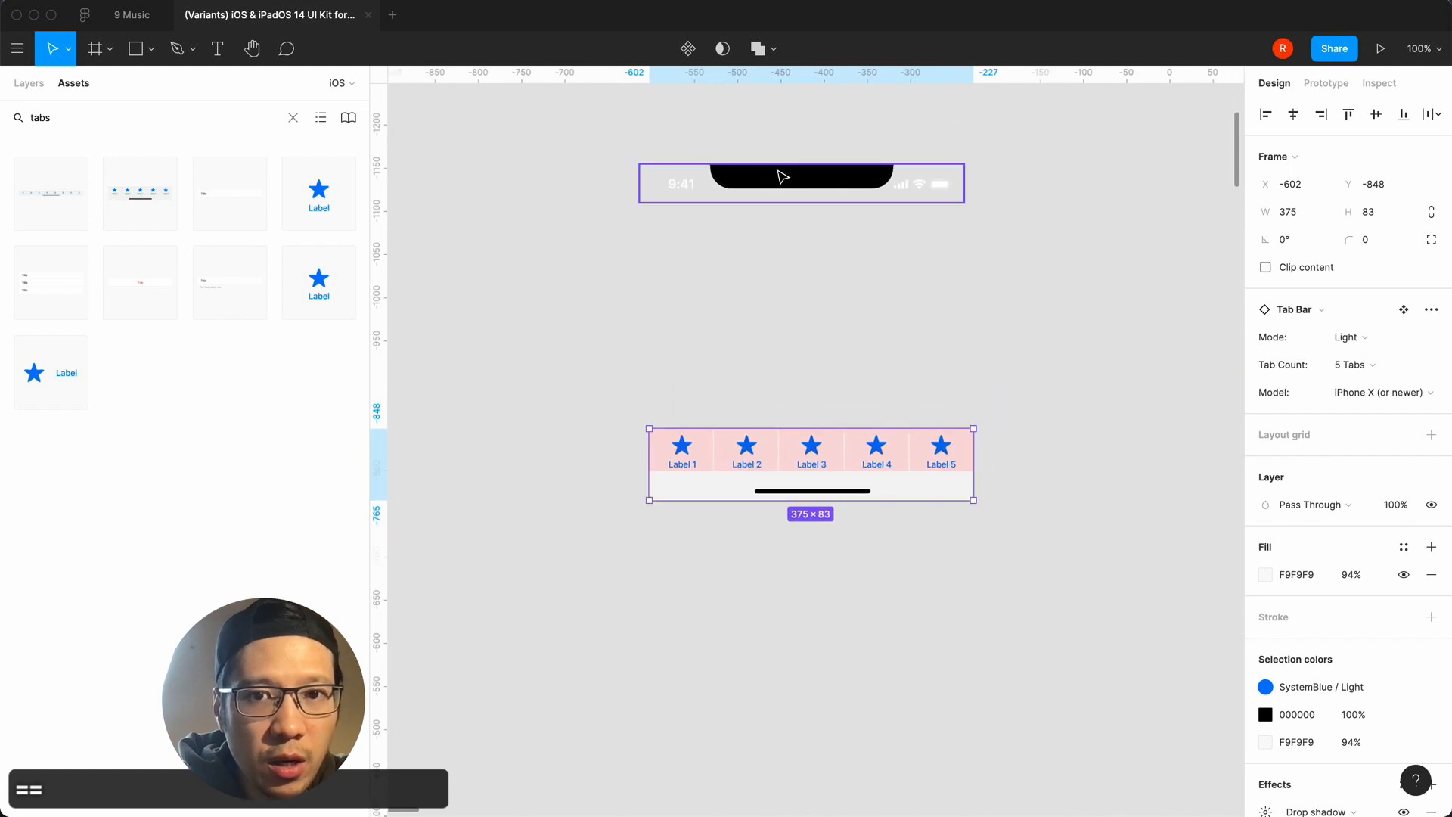
left_click(778, 174)
key("BackSpace")
Set the Tab Bar component's tab count to 3 Tabs and copy it.
left_click(837, 462)
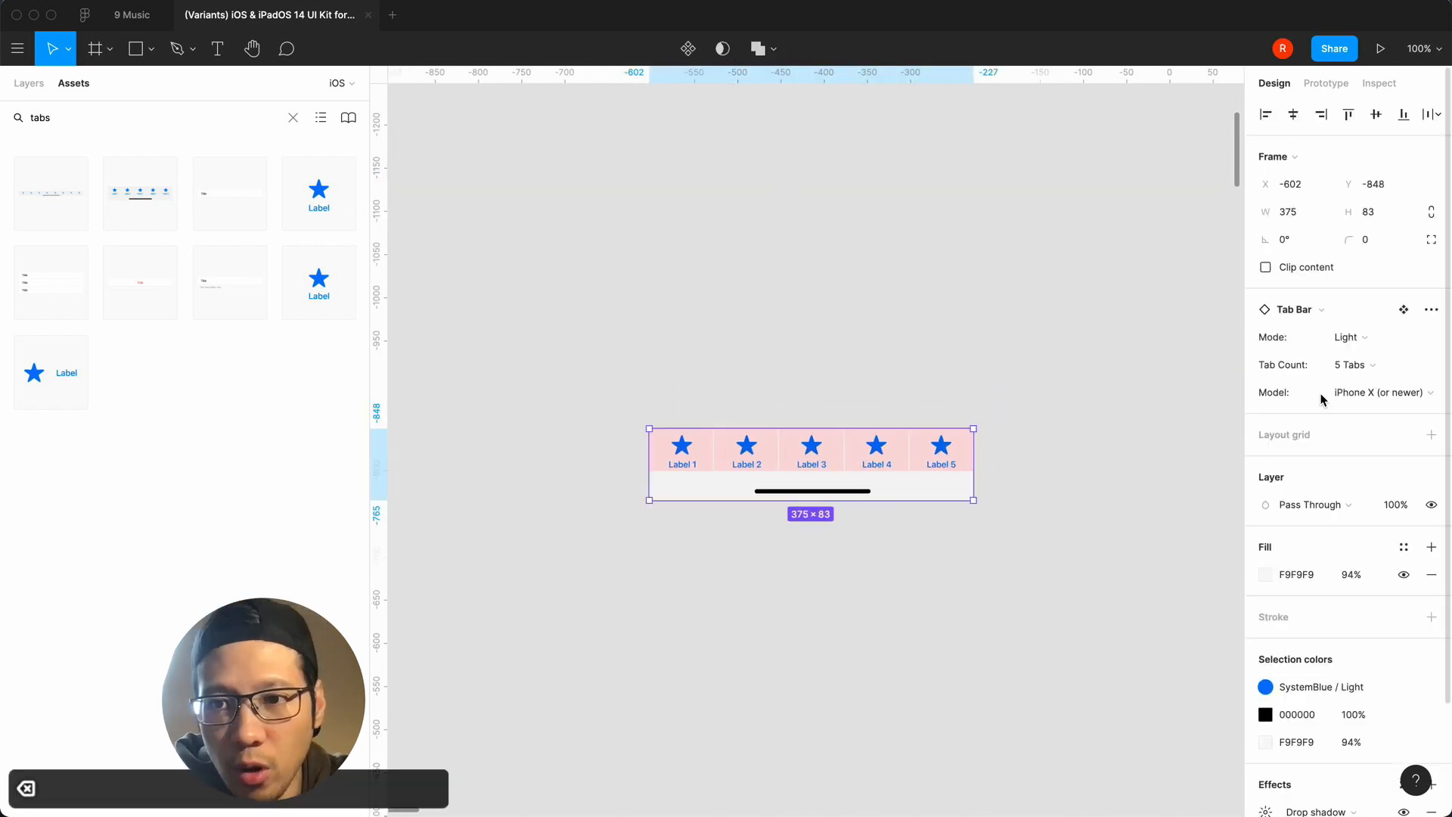
left_click(1366, 370)
left_click(1358, 322)
left_click(1058, 416)
left_click(877, 488)
key("super+c")
Set the Tab Bar component's mode to Dark and copy the three-tab dark version.
left_click(665, 298)
left_click(867, 466)
left_click(1350, 337)
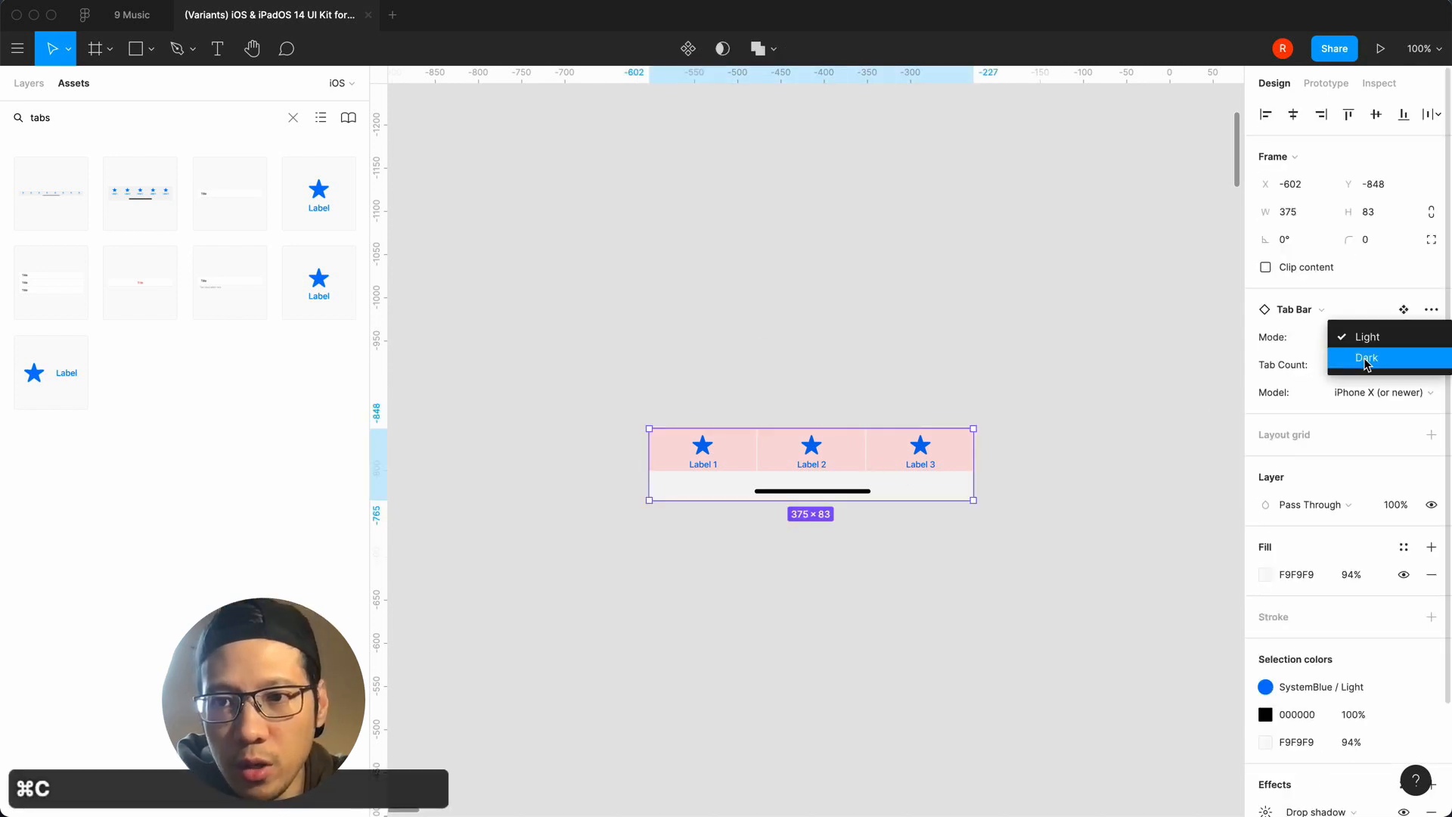
left_click(1350, 356)
left_click(1069, 412)
left_click(901, 486)
key("super+c")
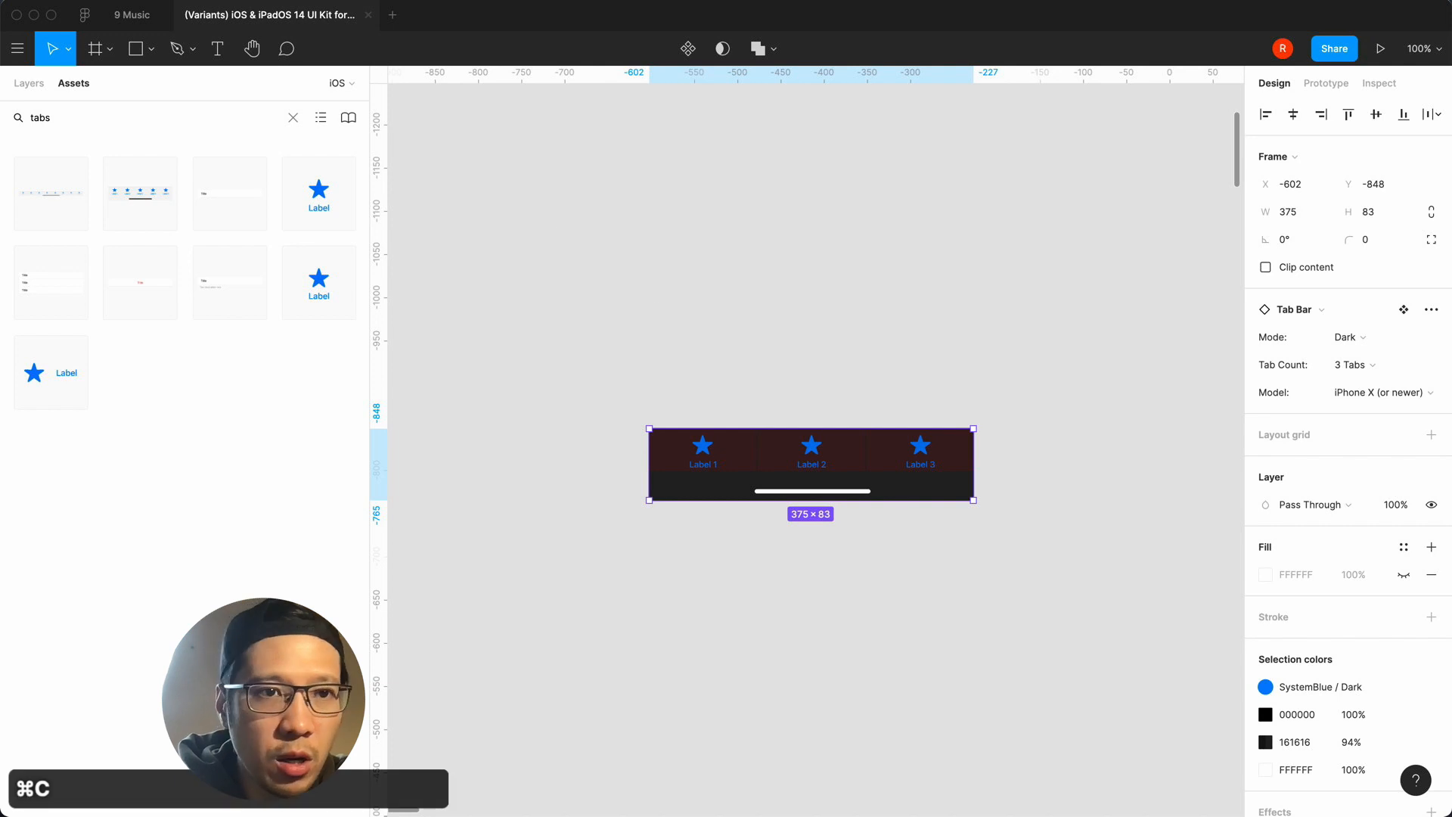
Switch to the 9 Music file, paste the dark tab bar into the List view frame and align it to the frame's bottom edge.
left_click(132, 15)
left_click(659, 402)
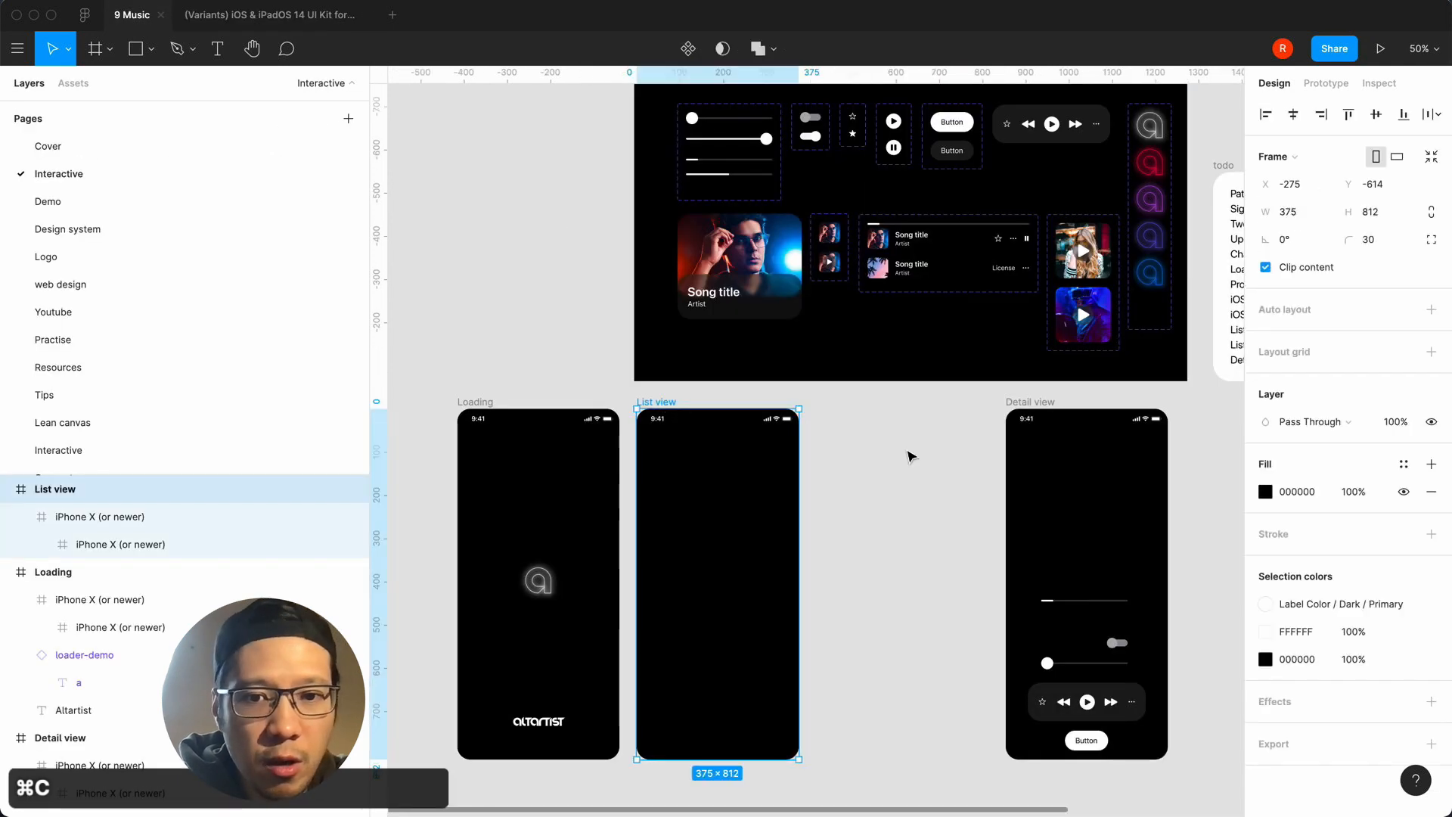
key("super+v")
left_click(1401, 120)
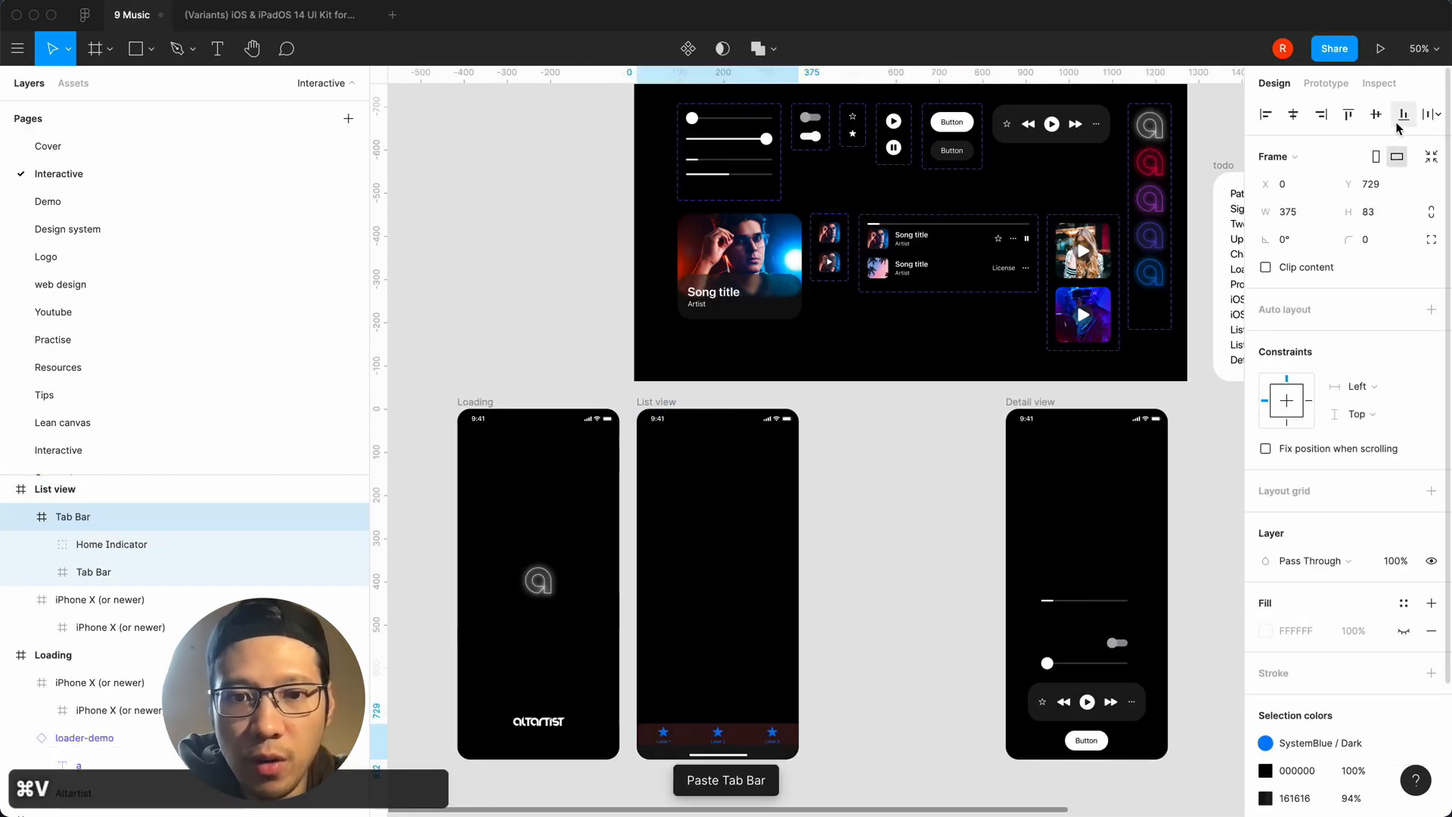
Try the dark tab bar aligned to the bottom edge of the Detail view frame and delete that copy.
left_click(1033, 402)
key("super+v")
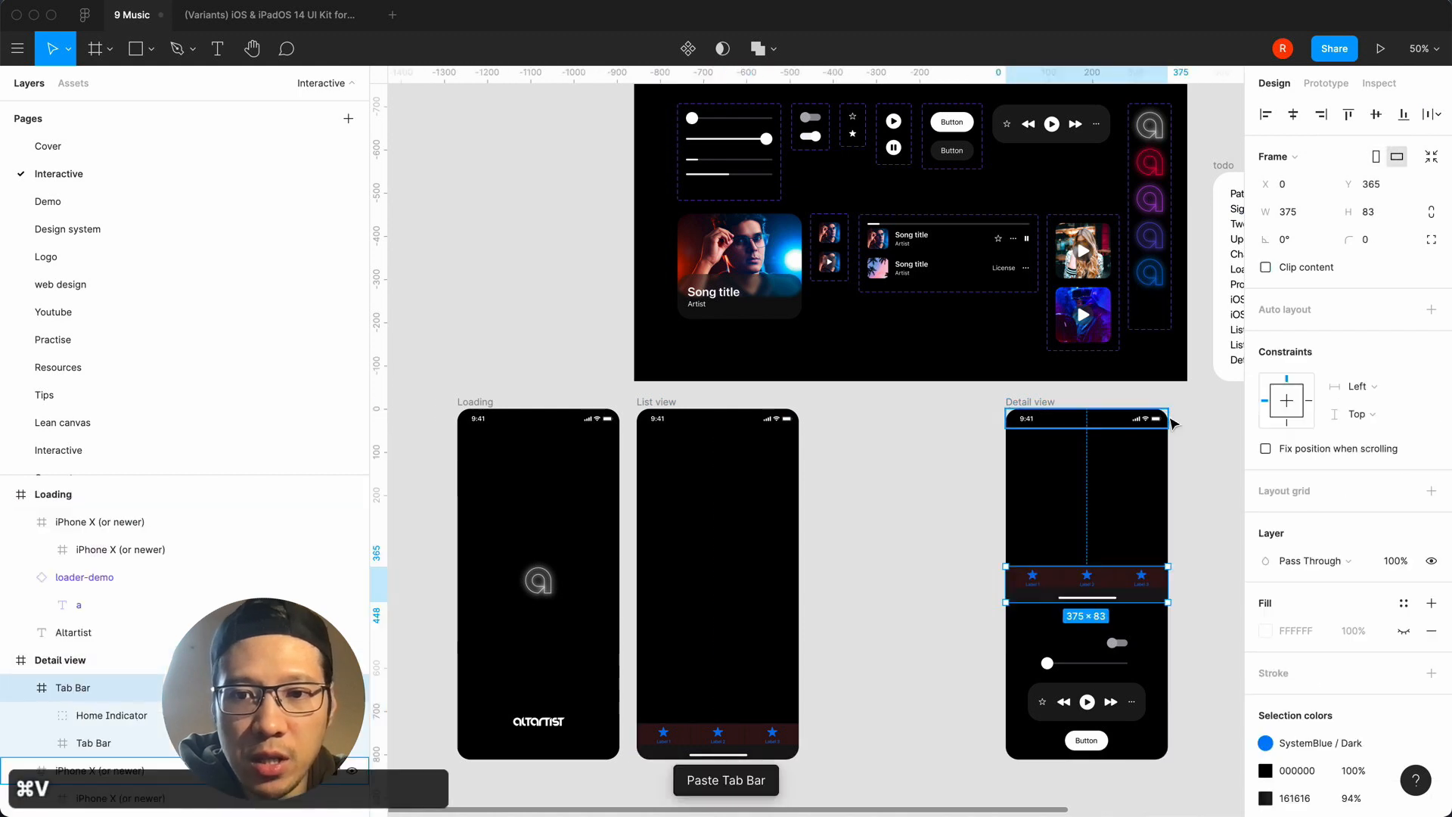
left_click(1403, 114)
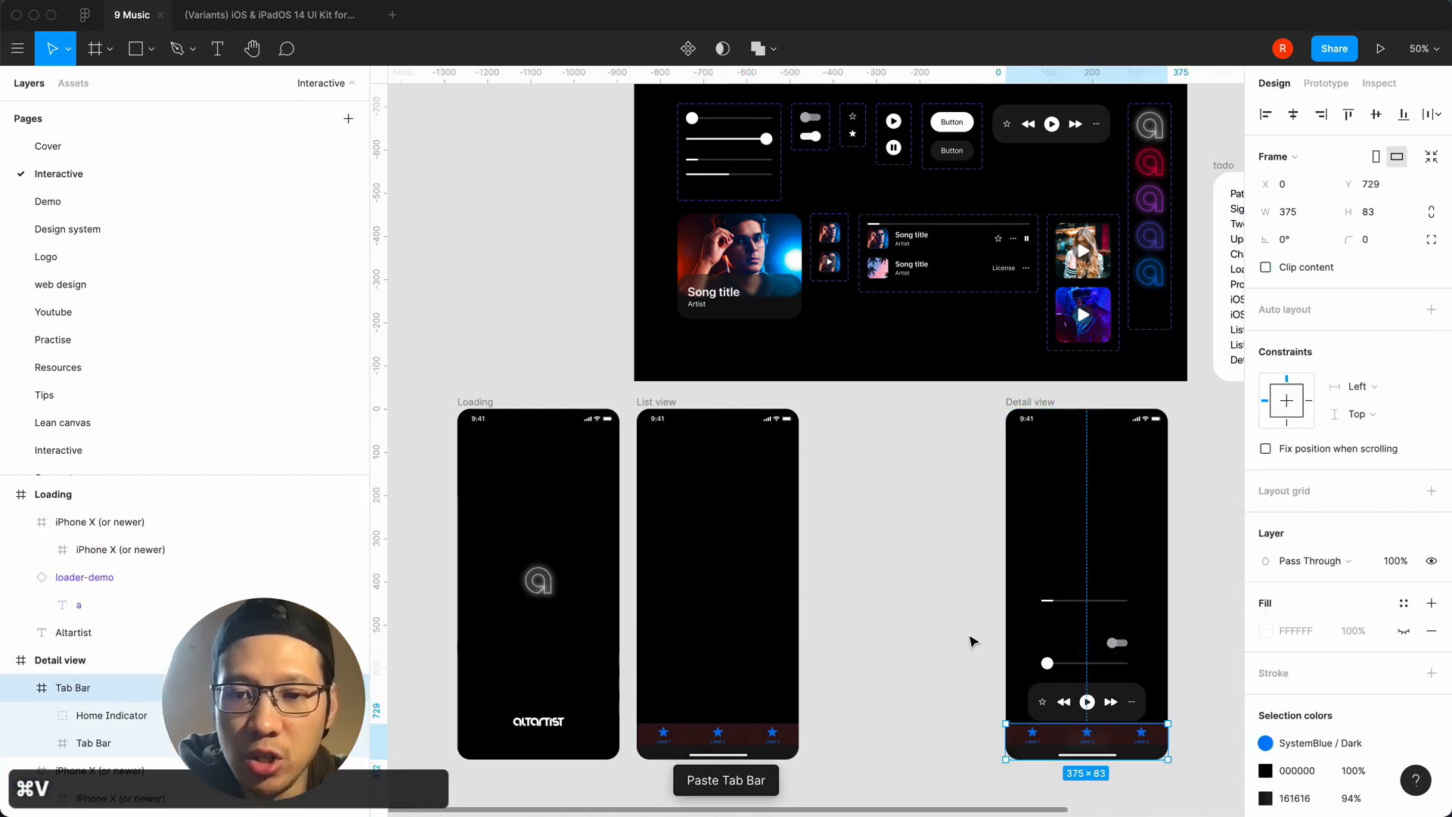
key("BackSpace")
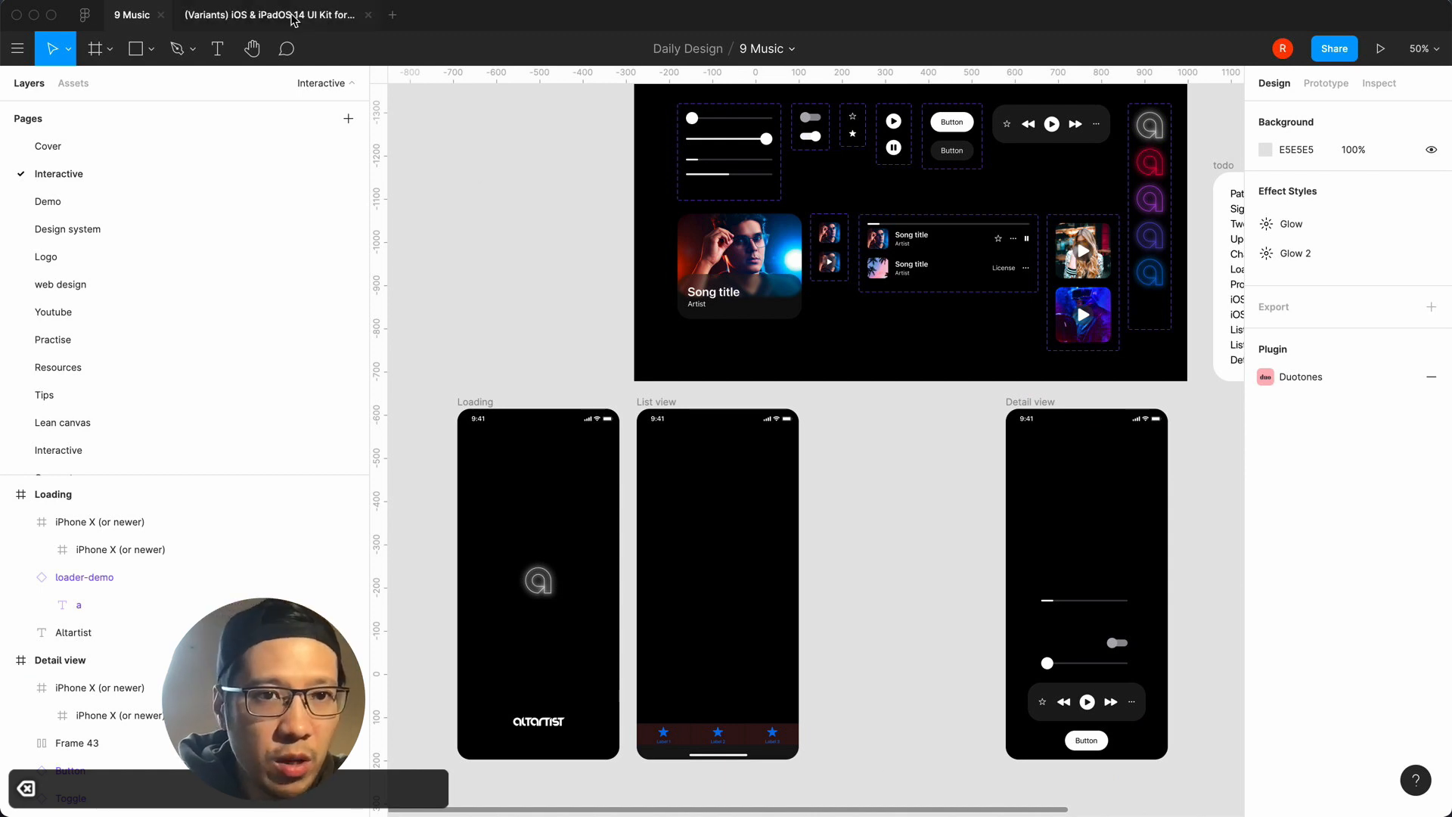
Delete the Tab Bar from the canvas of the iOS UI Kit file and return to the 9 Music file.
left_click(329, 17)
key("BackSpace")
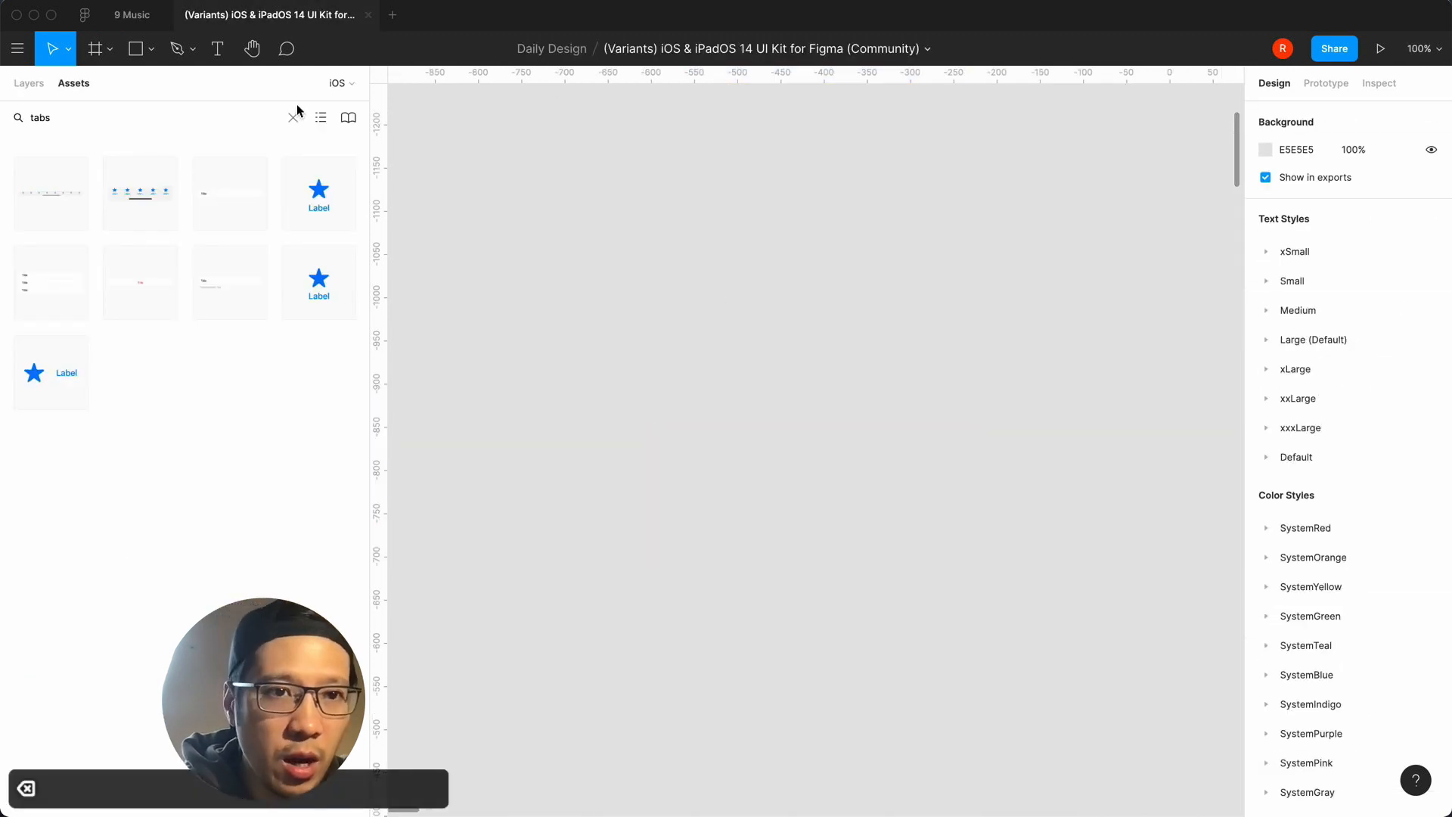
left_click(144, 15)
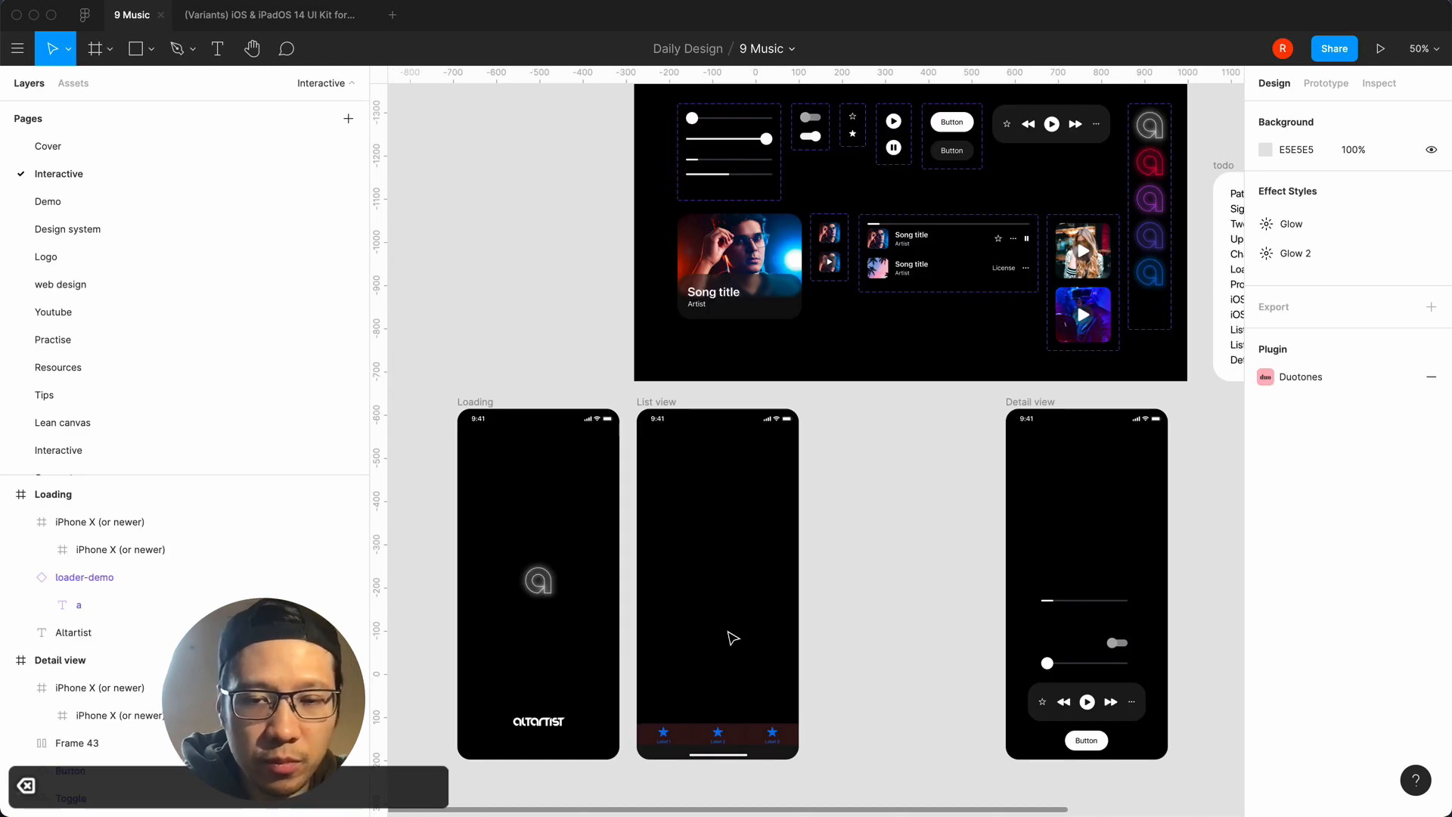
Hide the three-column layout grid of the nested Tabs frame in the List view's tab bar.
key("=")
scroll(727, 630, "down", 5)
left_click(698, 665)
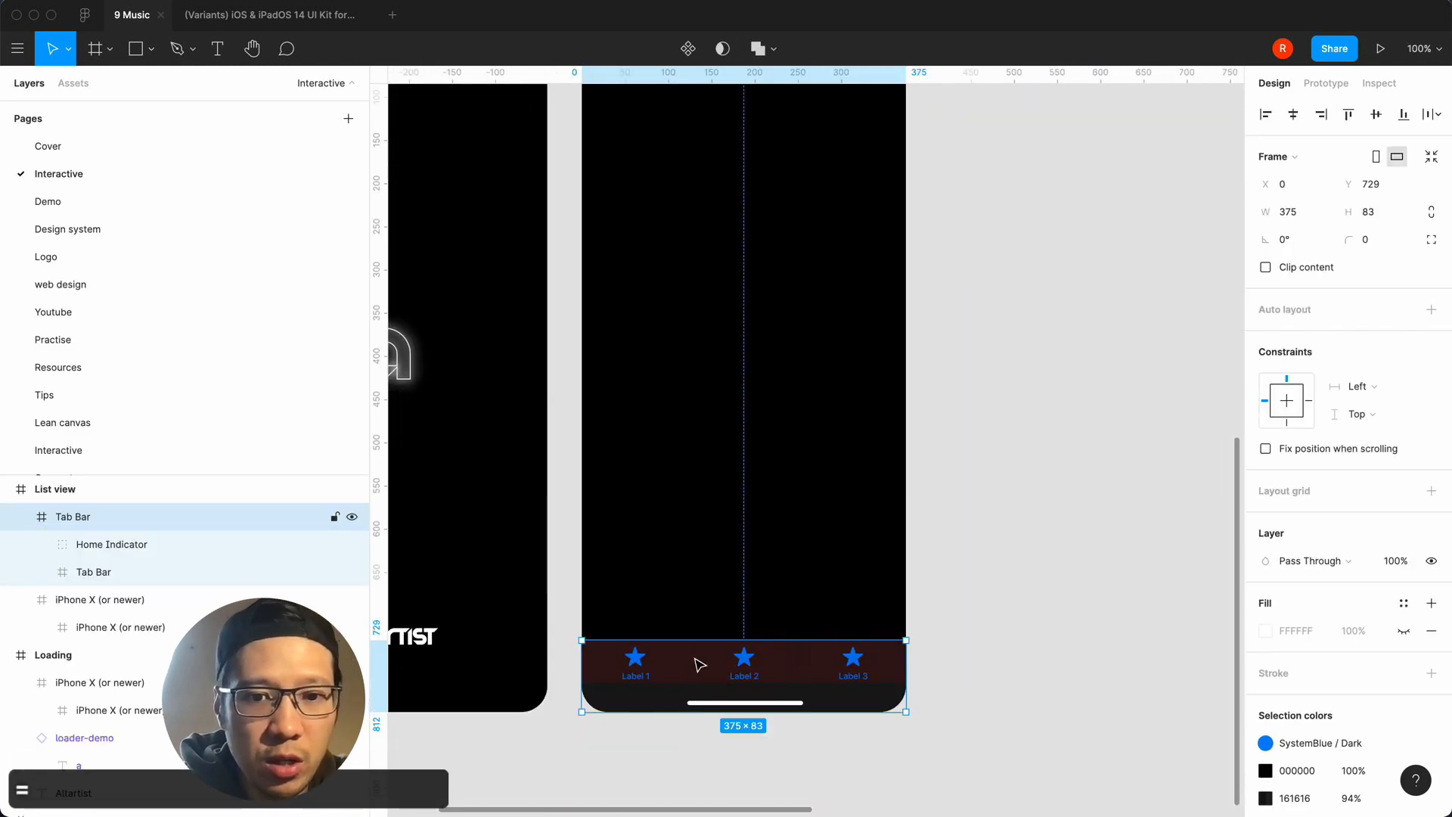
left_click(114, 545)
left_click(151, 571)
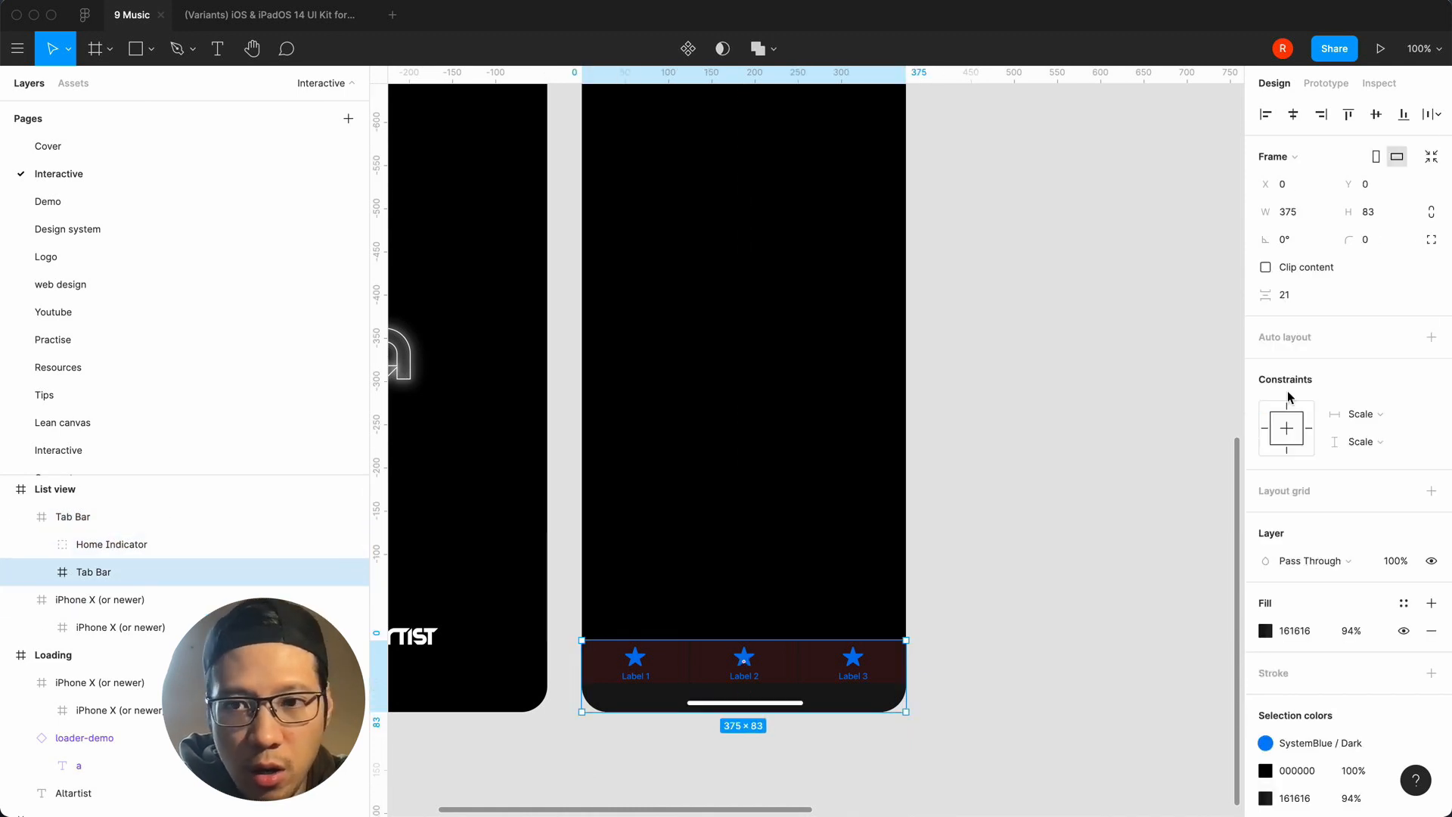
scroll(1301, 473, "down", 3)
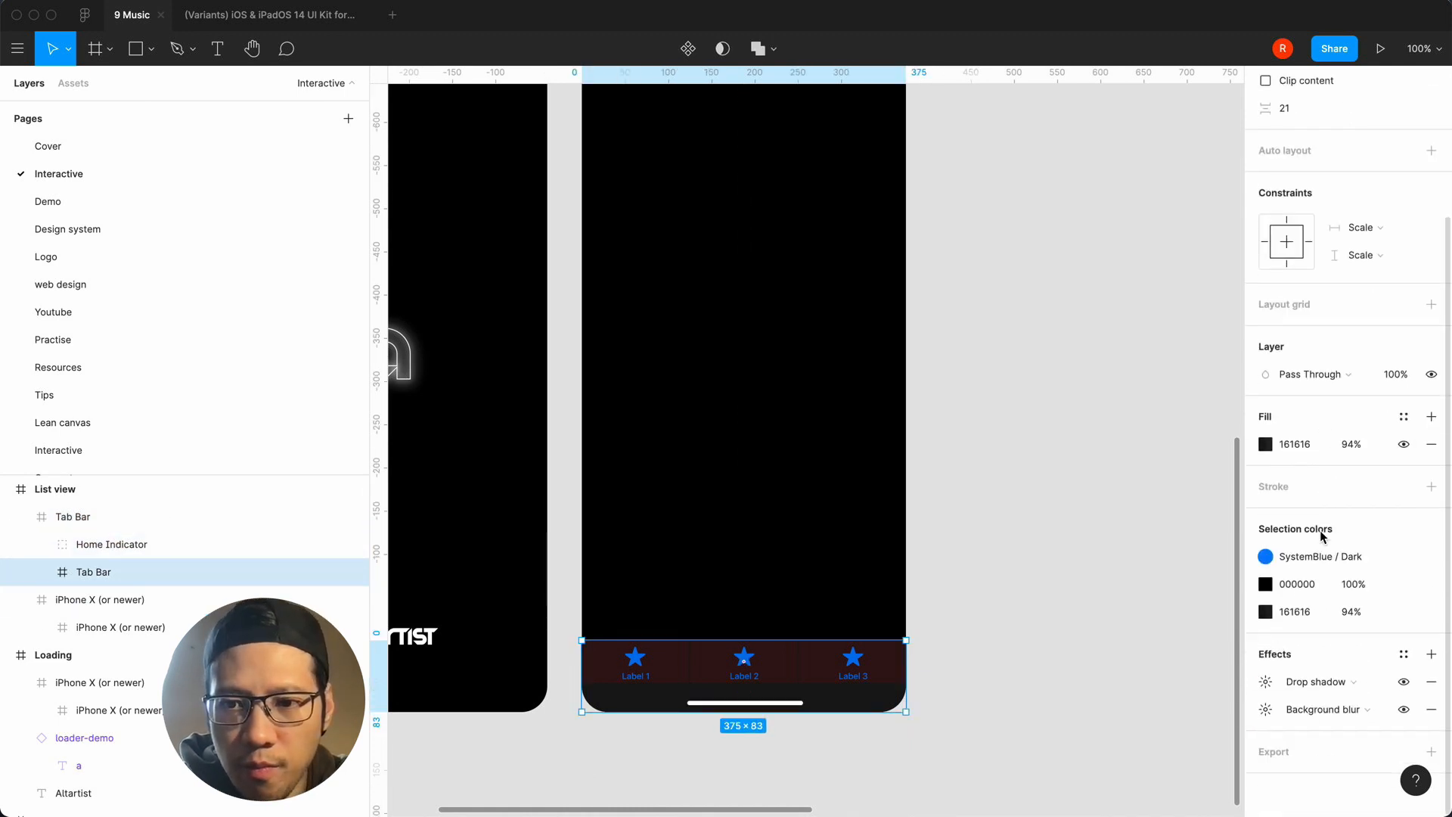
double_click(763, 675)
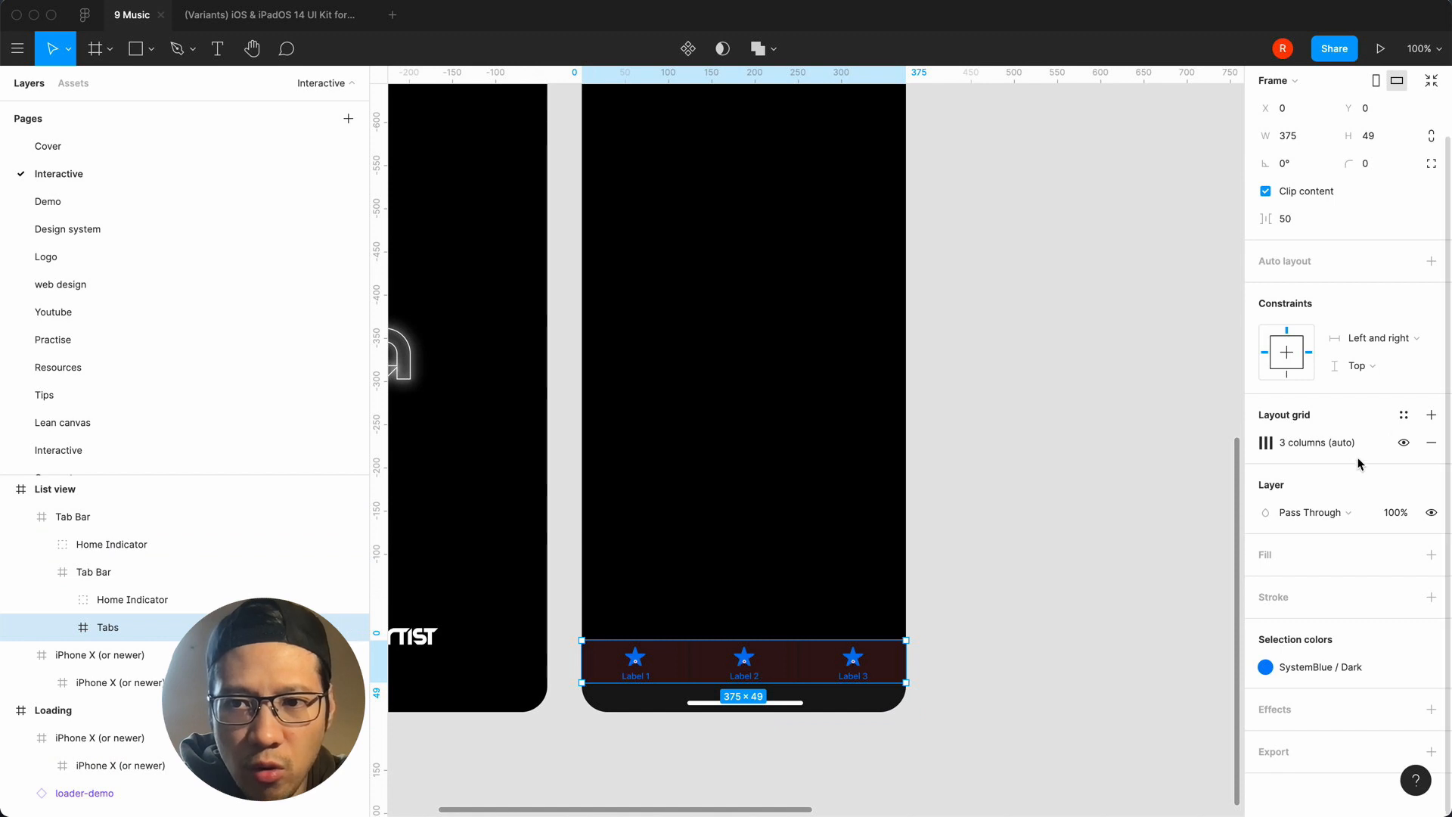
left_click(1123, 621)
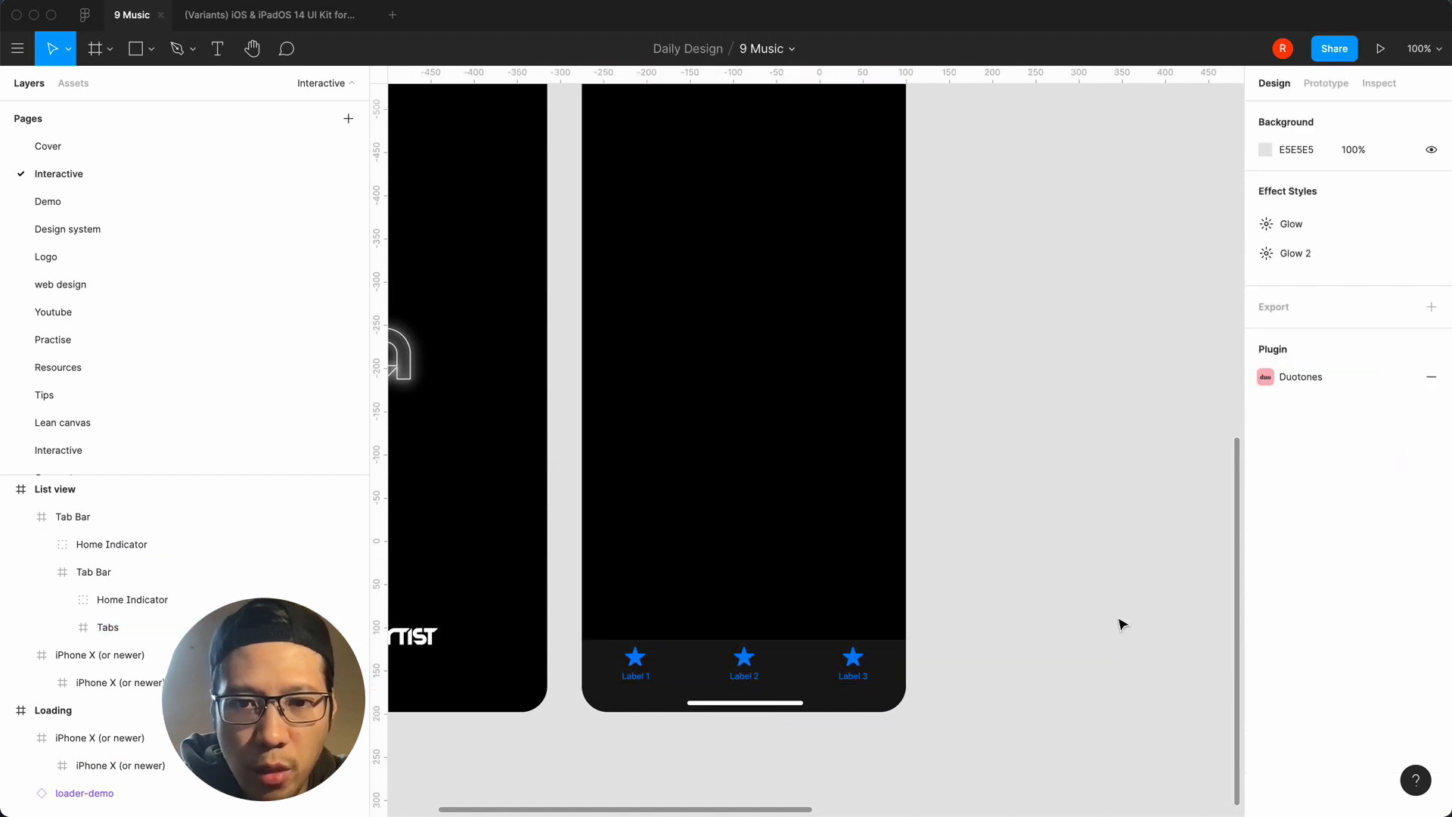
Recolour the icons and labels of the List view's Tabs frame with the SystemGray/01/Dark colour style.
left_click(859, 671)
left_click(859, 671)
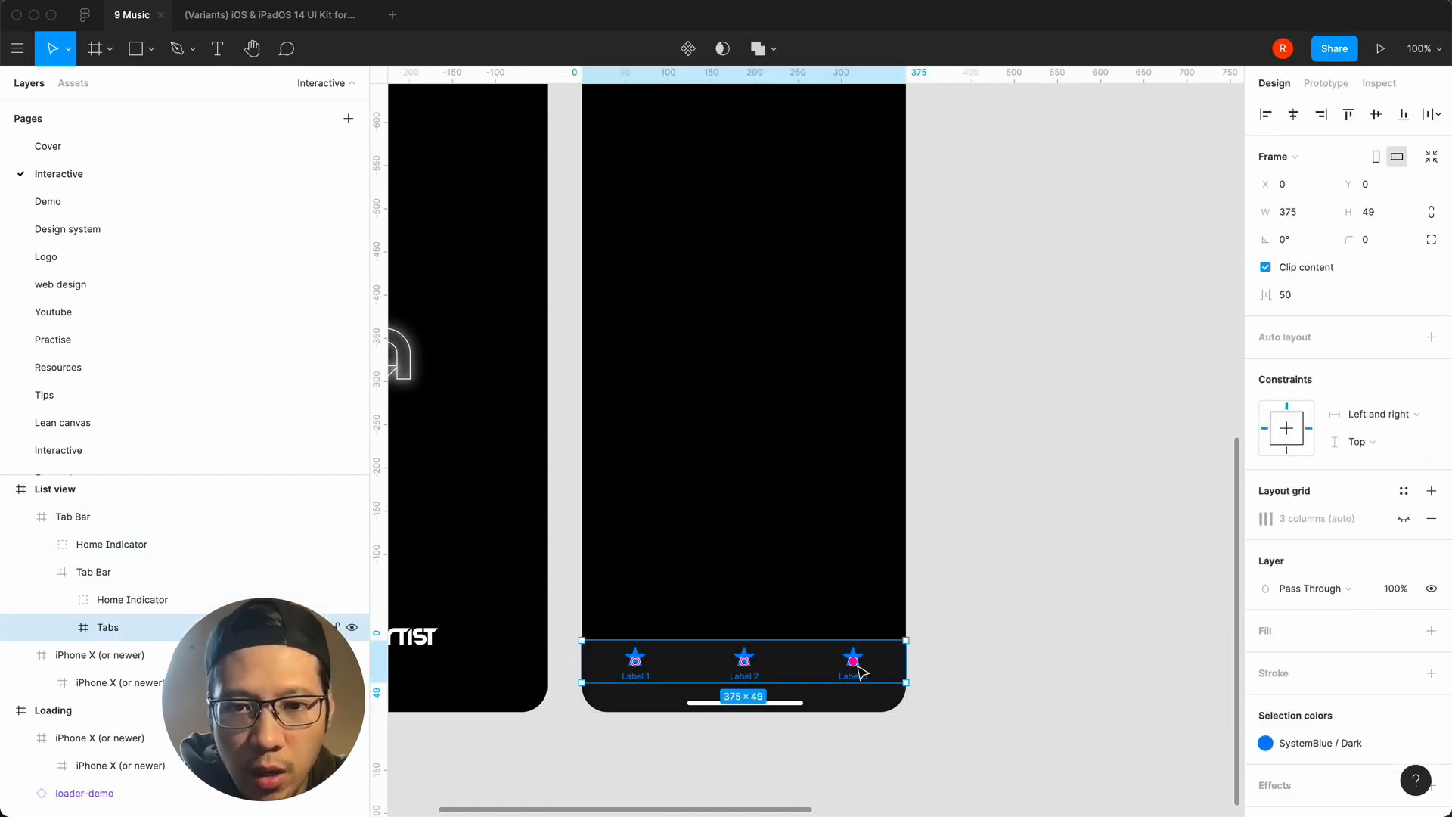
scroll(1388, 661, "down", 2)
left_click(1264, 669)
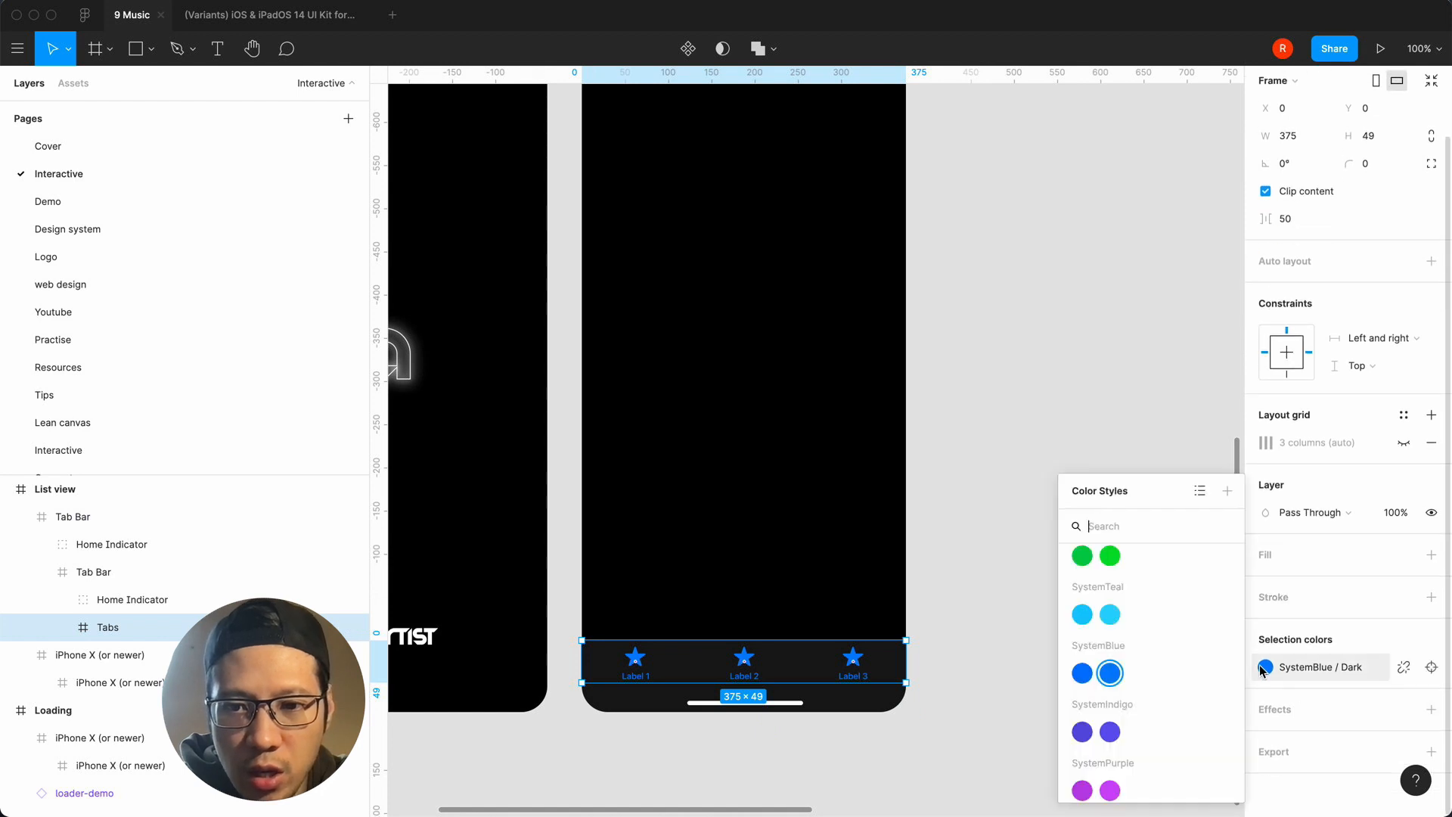
scroll(1129, 707, "down", 5)
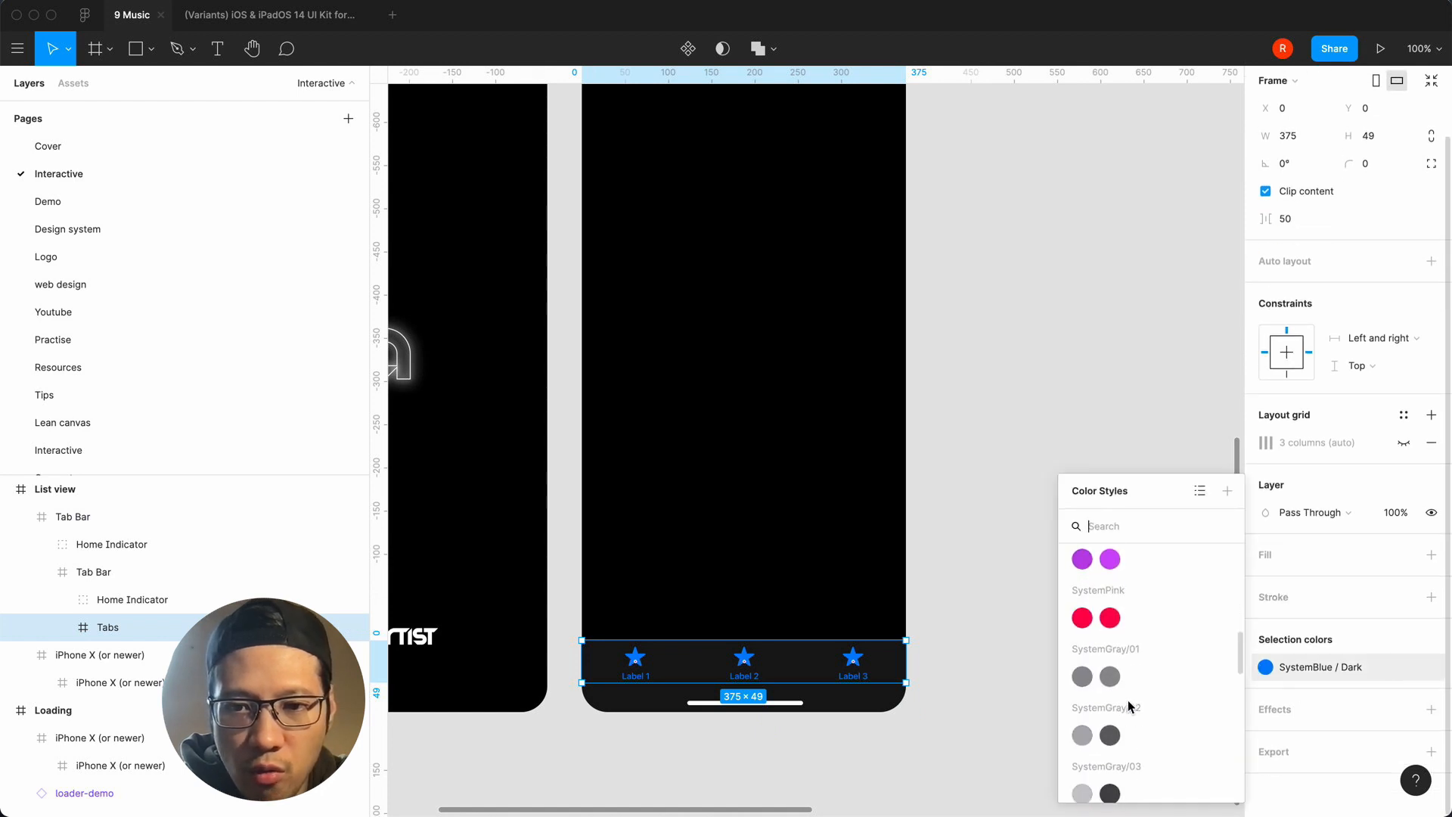
left_click(1110, 676)
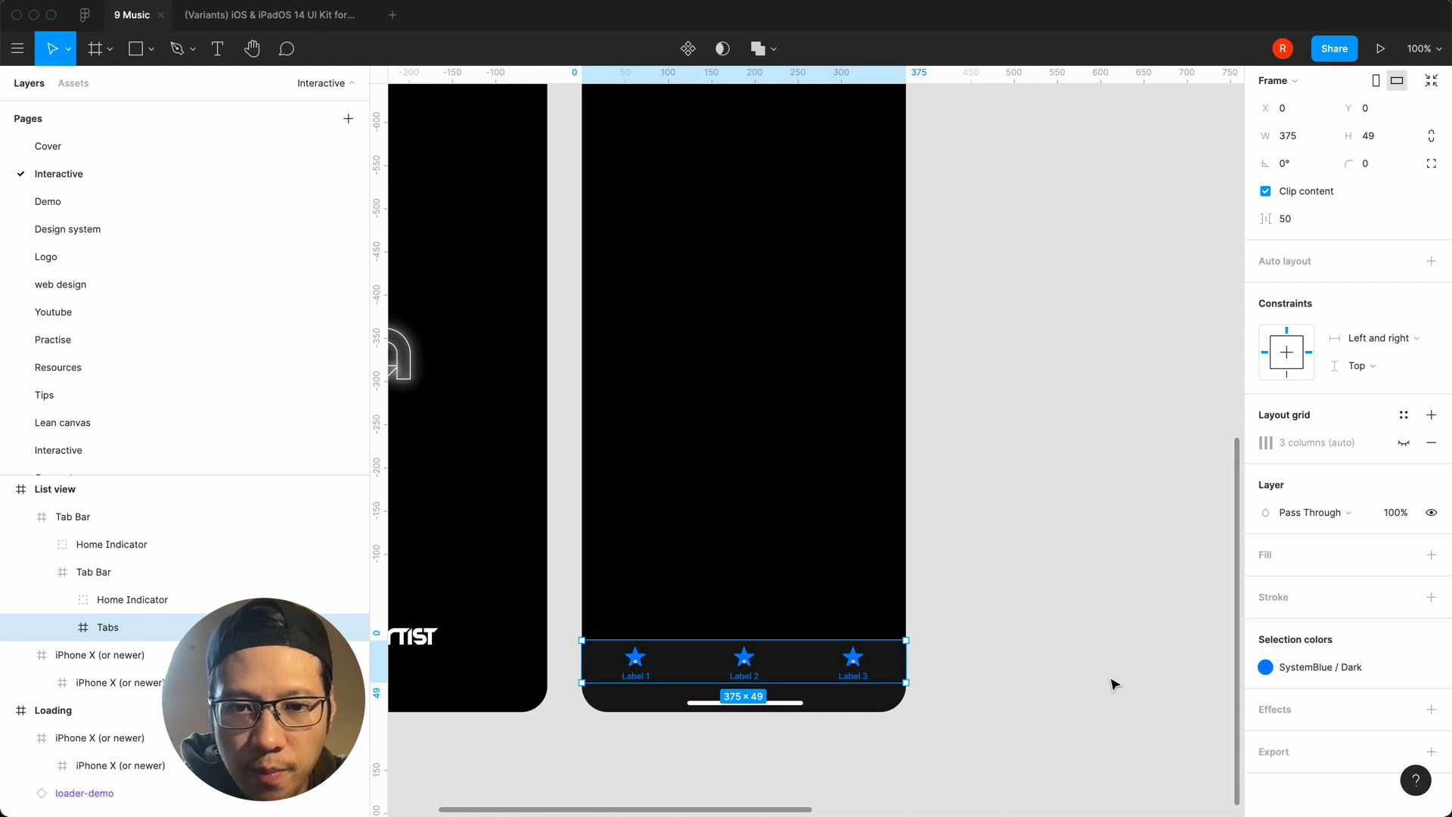
left_click(1039, 630)
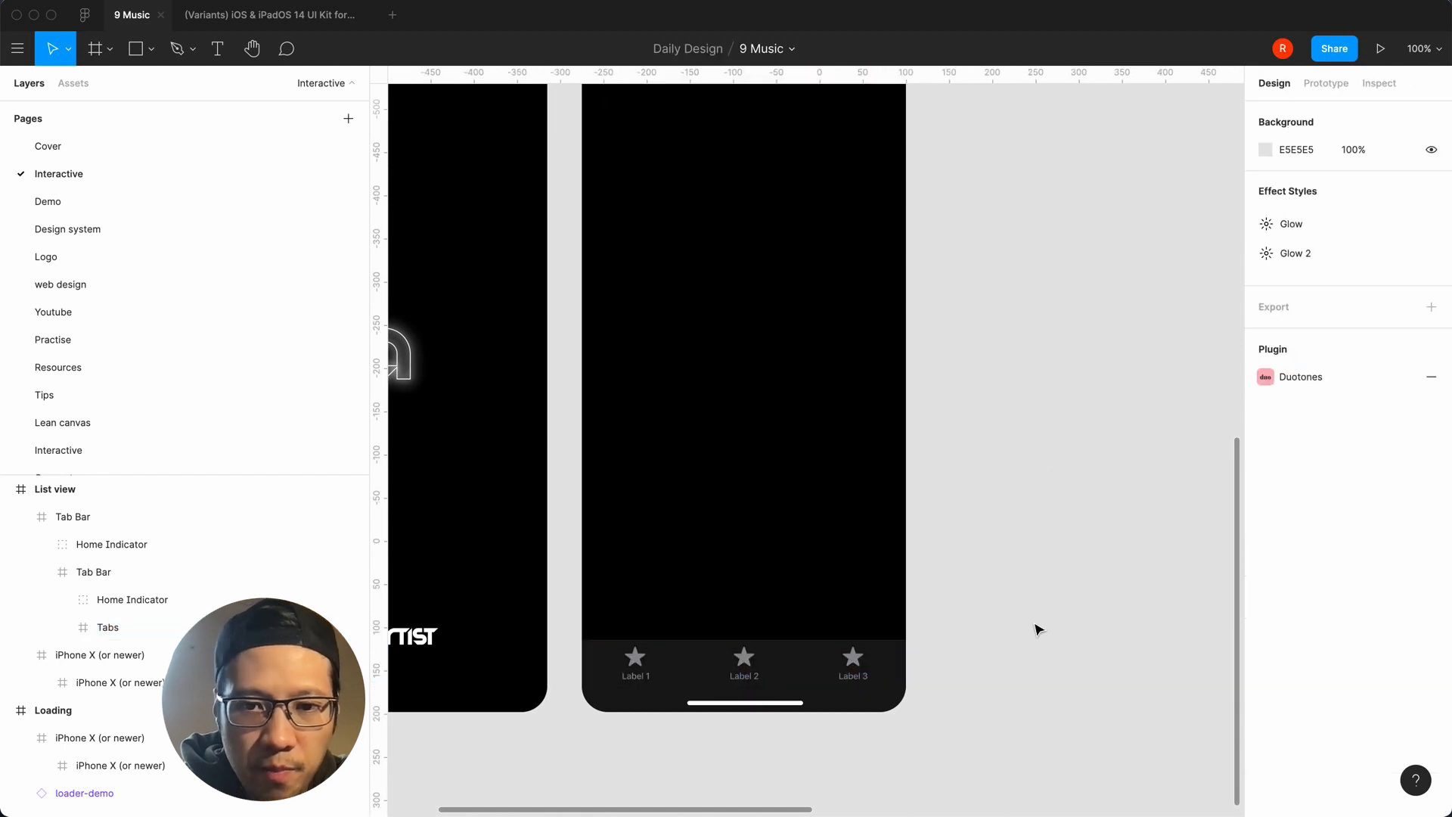
Change the text of the first tab label in the List view's tab bar to "Favourites".
left_click(641, 677)
double_click(642, 677)
double_click(642, 677)
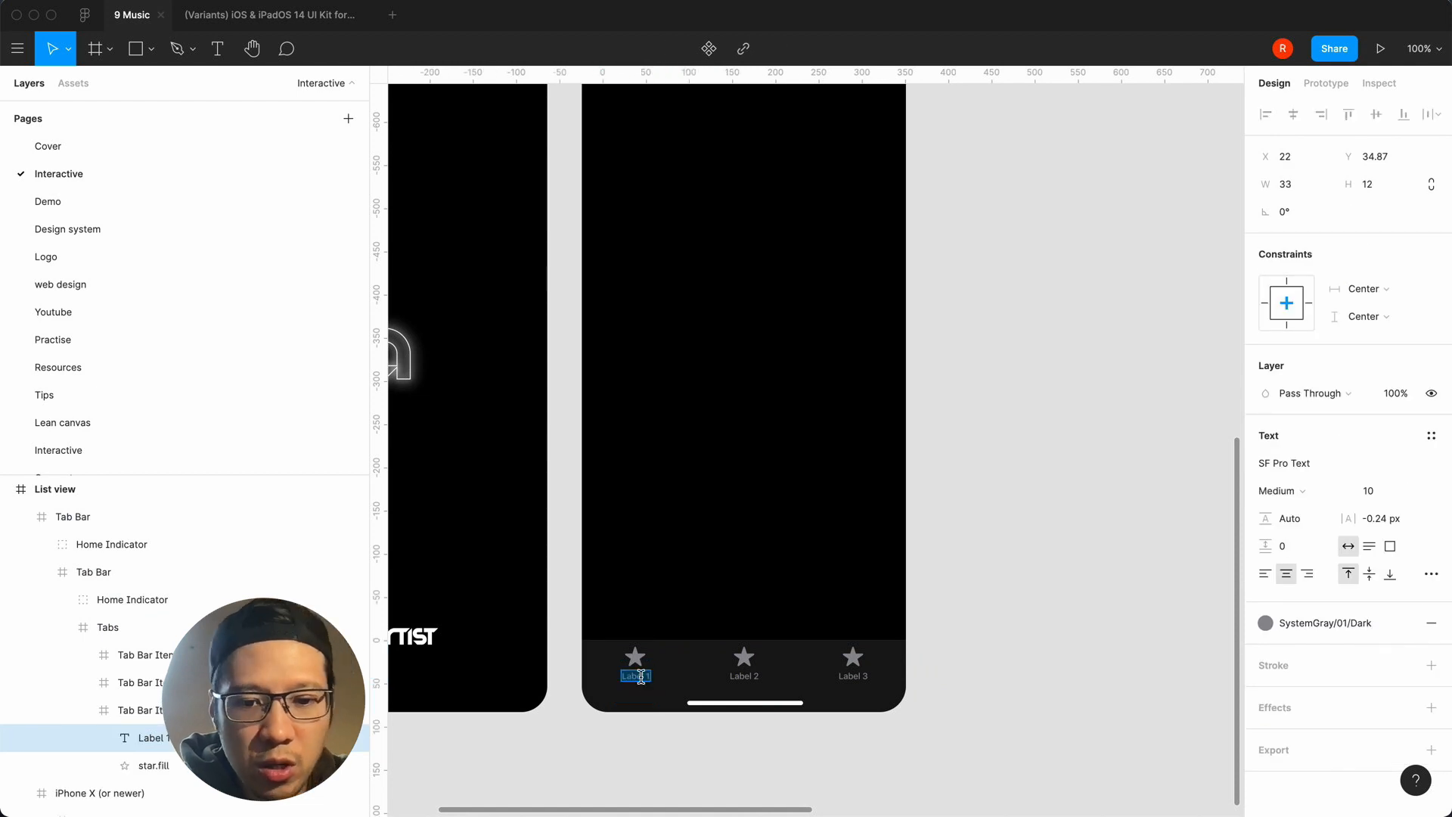
type("Favourites")
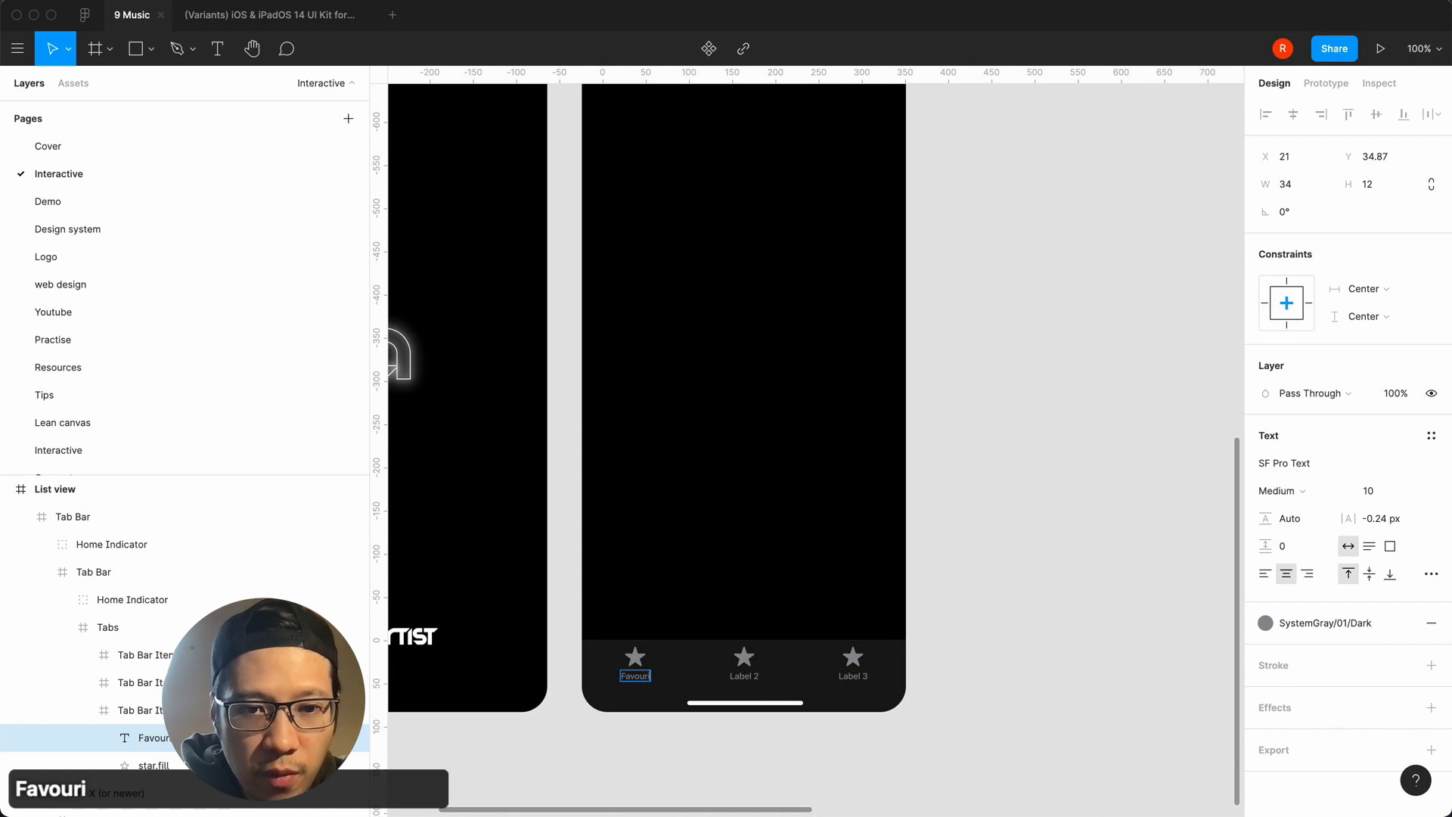
left_click(987, 581)
Change the text of the middle tab label in the List view's tab bar to "Browse".
key("equal")
scroll(987, 581, "down", 10)
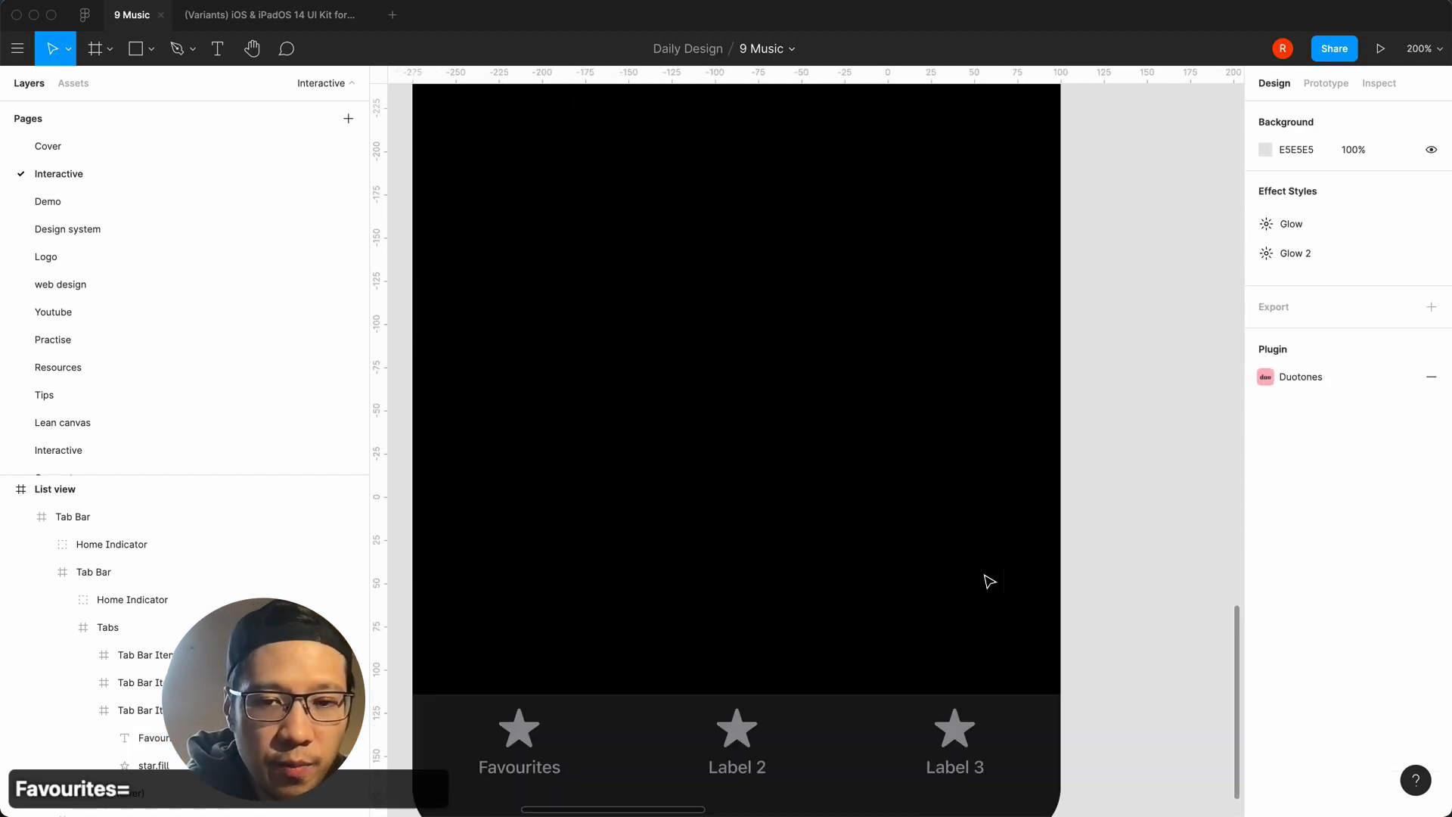
scroll(957, 555, "up", 3)
scroll(957, 555, "up", 3)
scroll(957, 555, "right", 3)
left_click(879, 324)
double_click(870, 299)
double_click(869, 297)
double_click(865, 294)
type("Browse")
Change the text of the third tab label in the List view's tab bar to "Search".
double_click(1089, 294)
key("super+a")
type("Search")
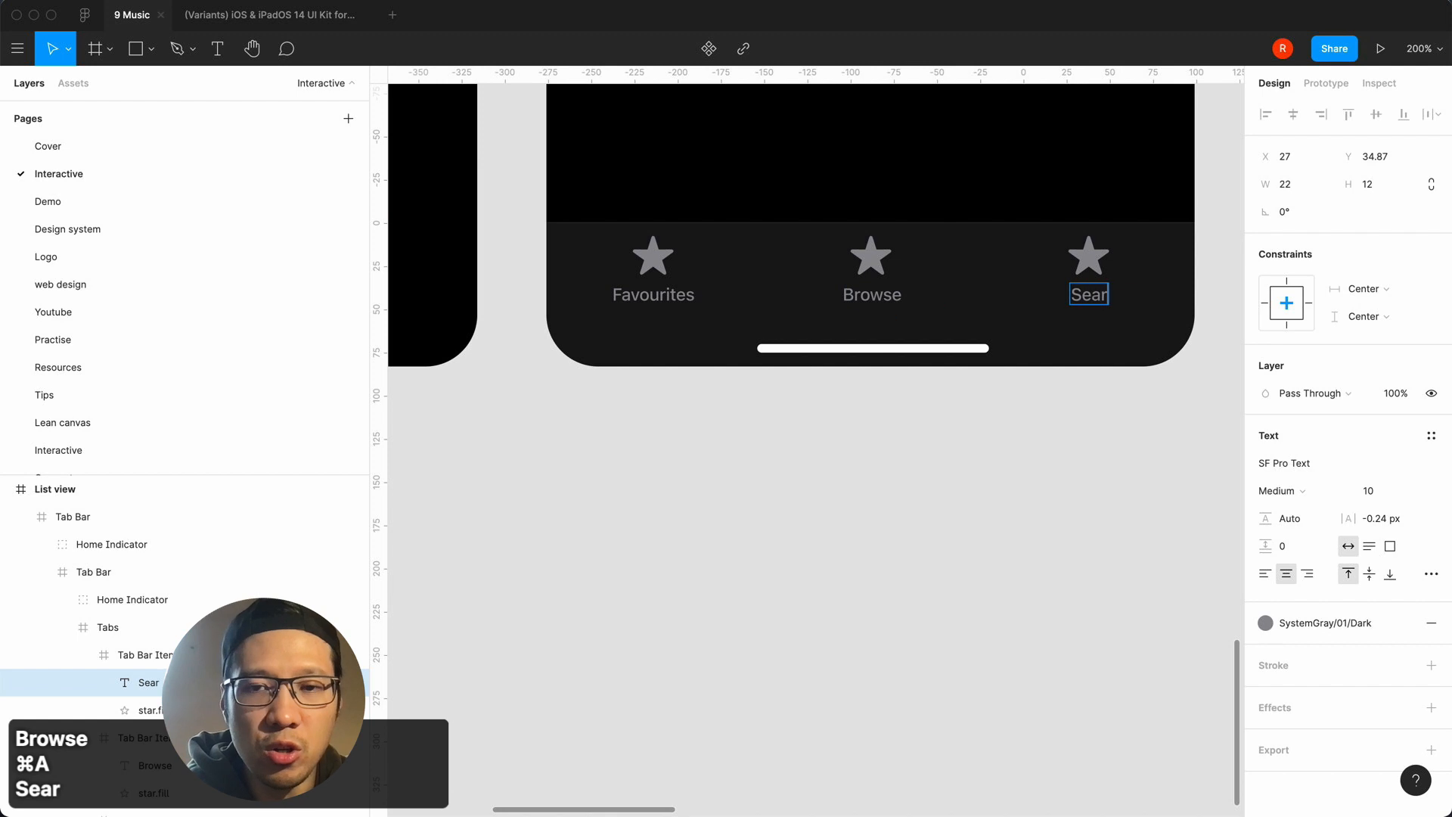
key("Escape")
Review the three screens and the List view's tab bar icons, and glance at the icon library in SF Symbols.
key("minus")
key("minus")
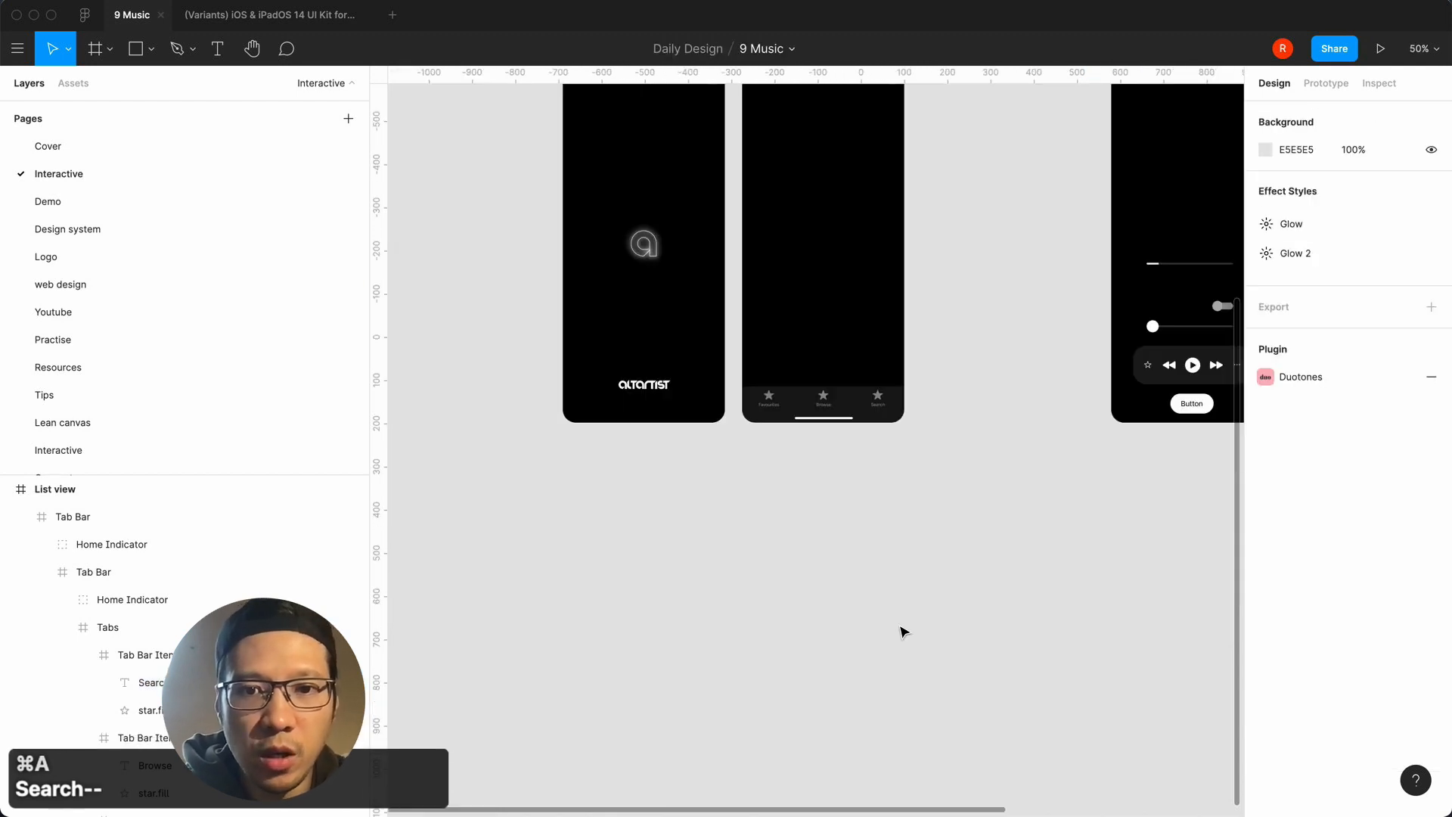
scroll(904, 632, "up", 2)
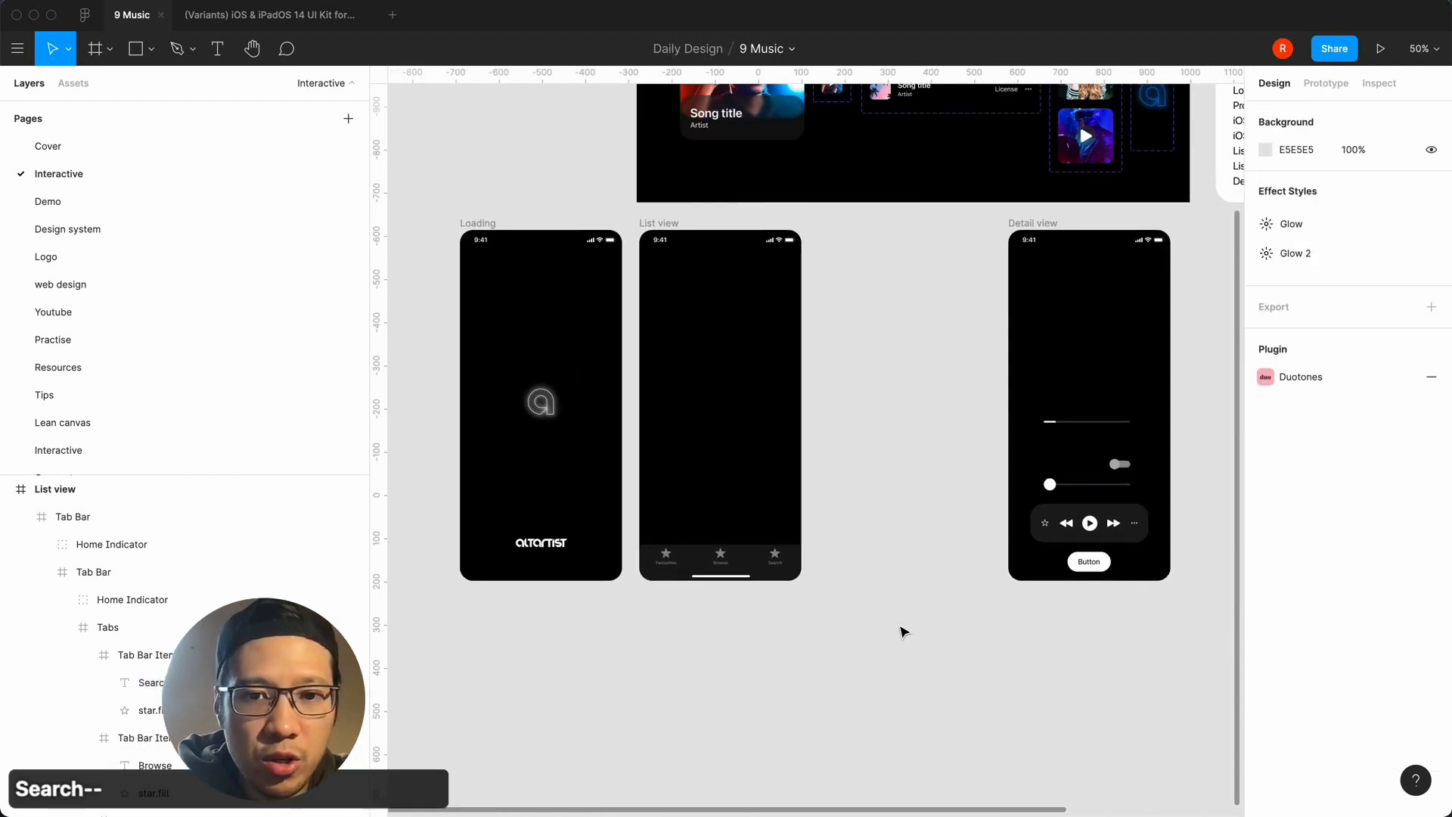
scroll(904, 632, "left", 2)
scroll(904, 632, "up", 1)
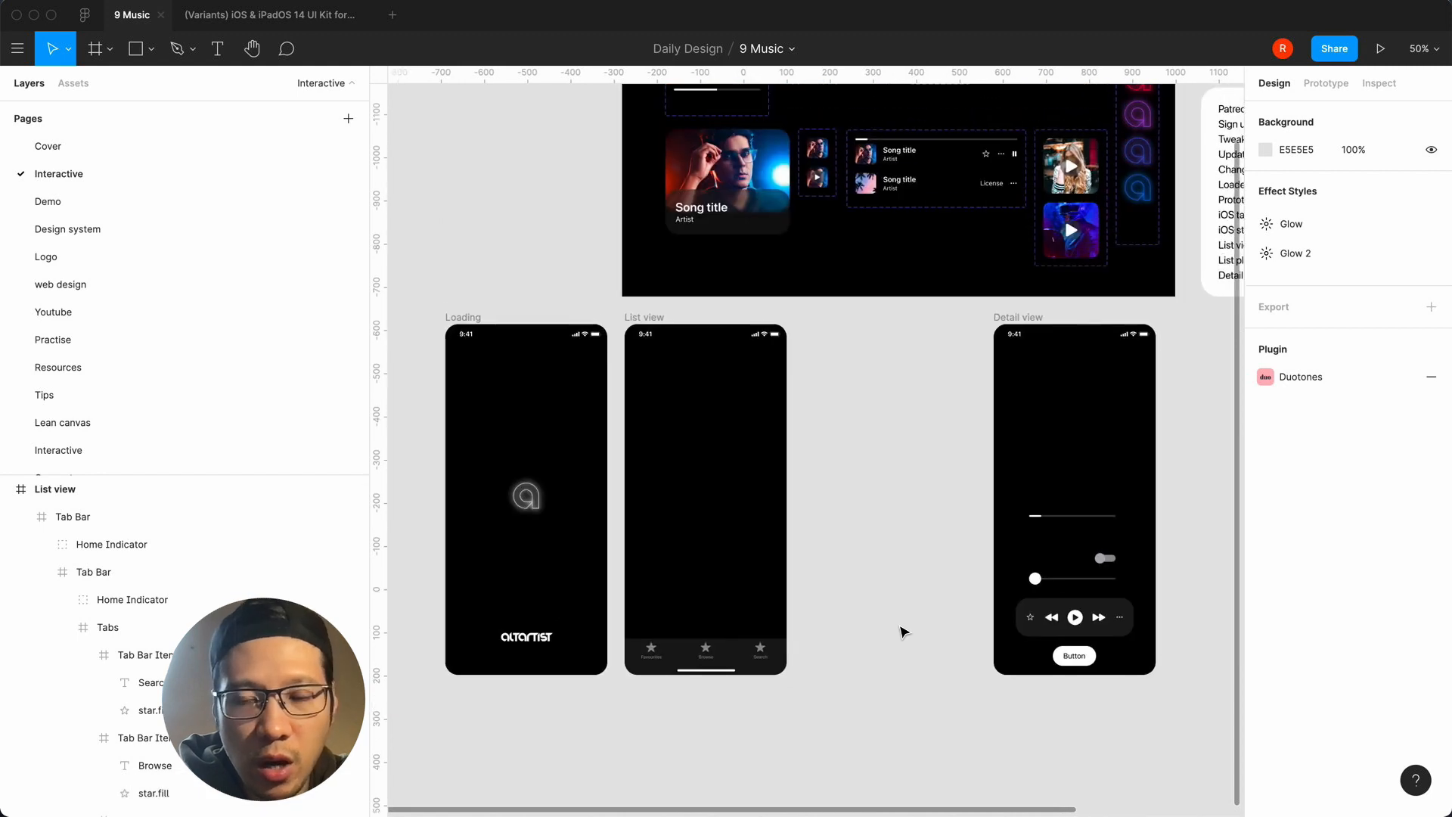
key("equal")
scroll(901, 632, "down", 2)
scroll(901, 632, "left", 2)
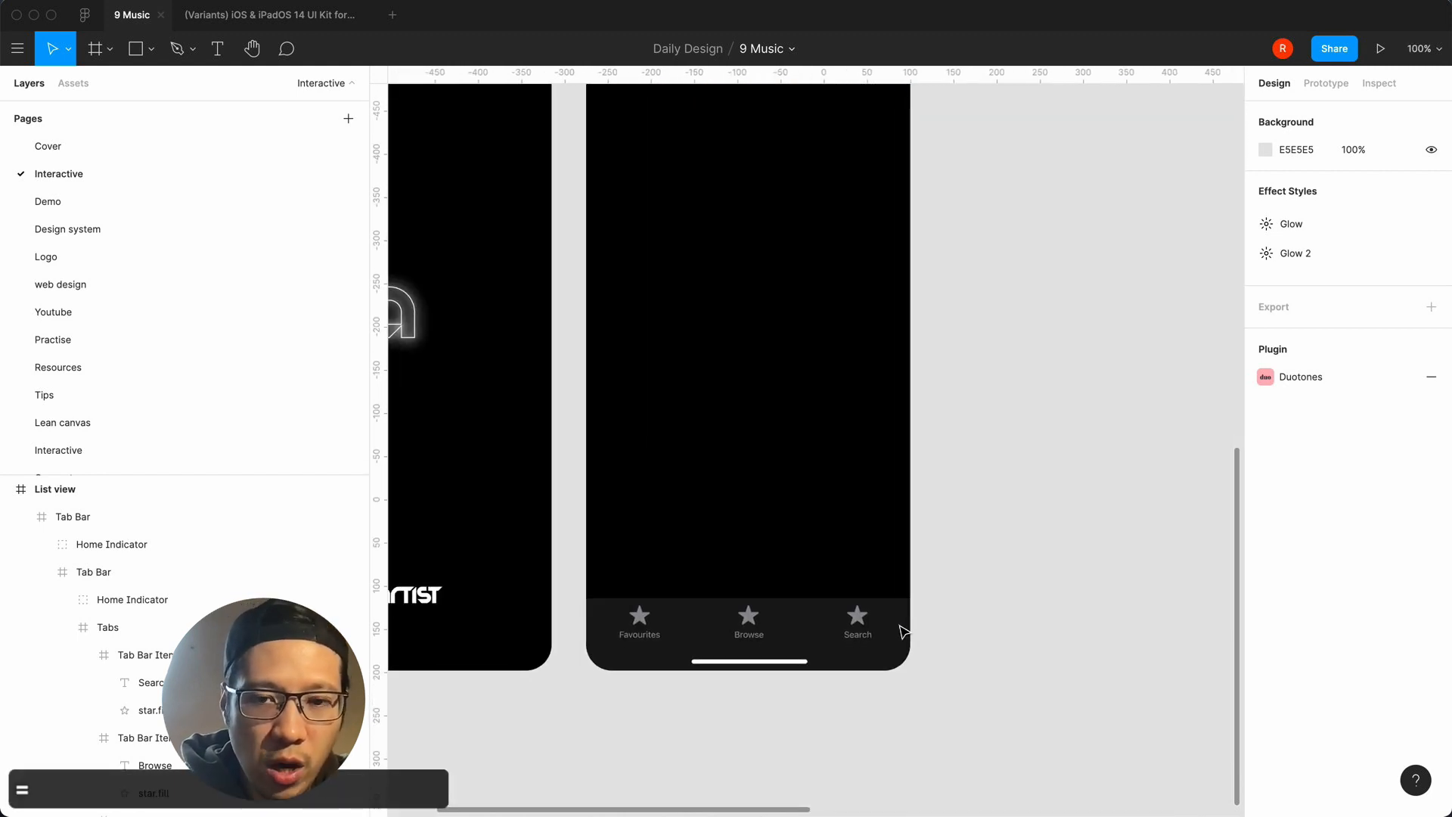
left_click(849, 792)
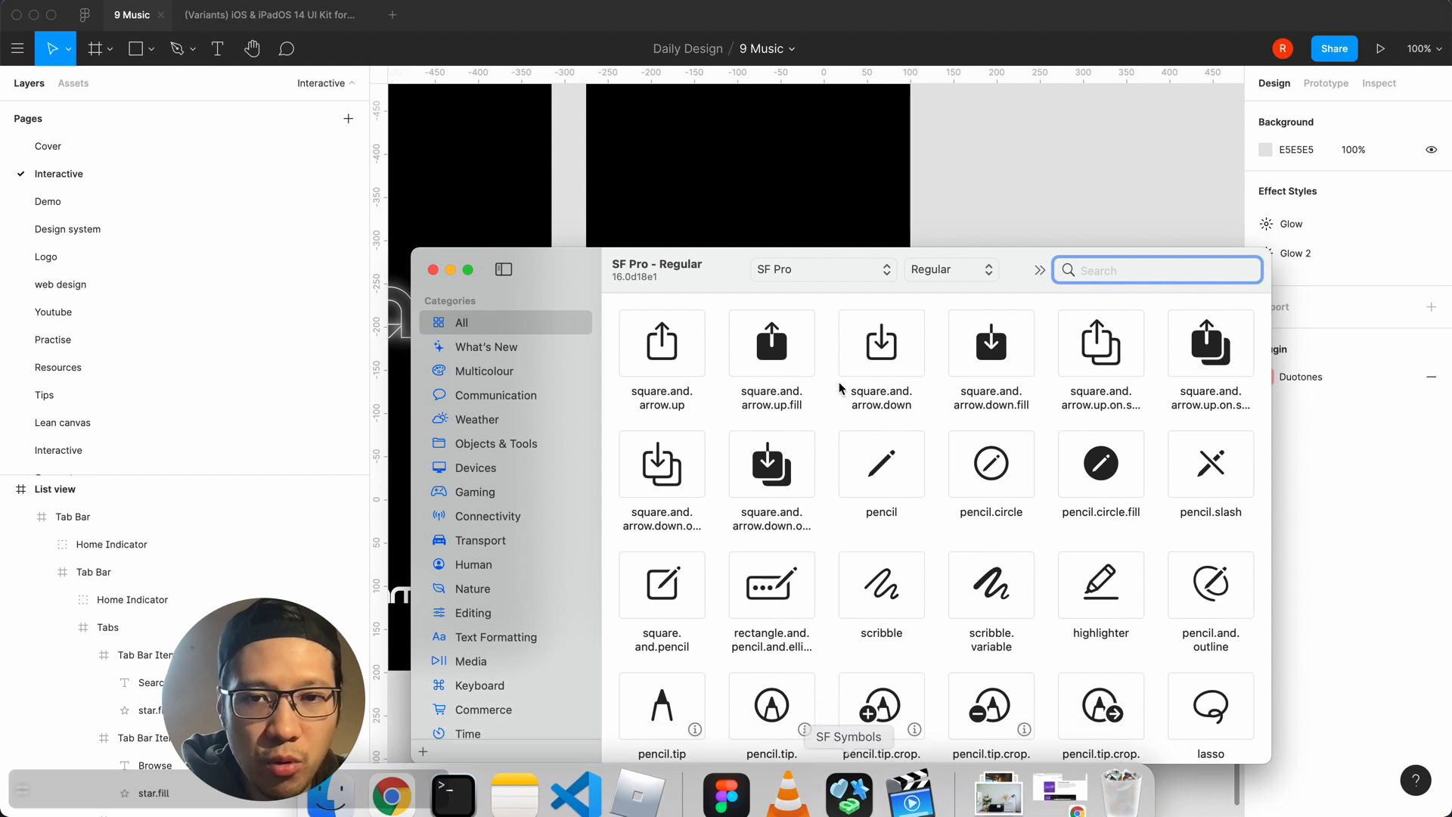
left_click(1009, 215)
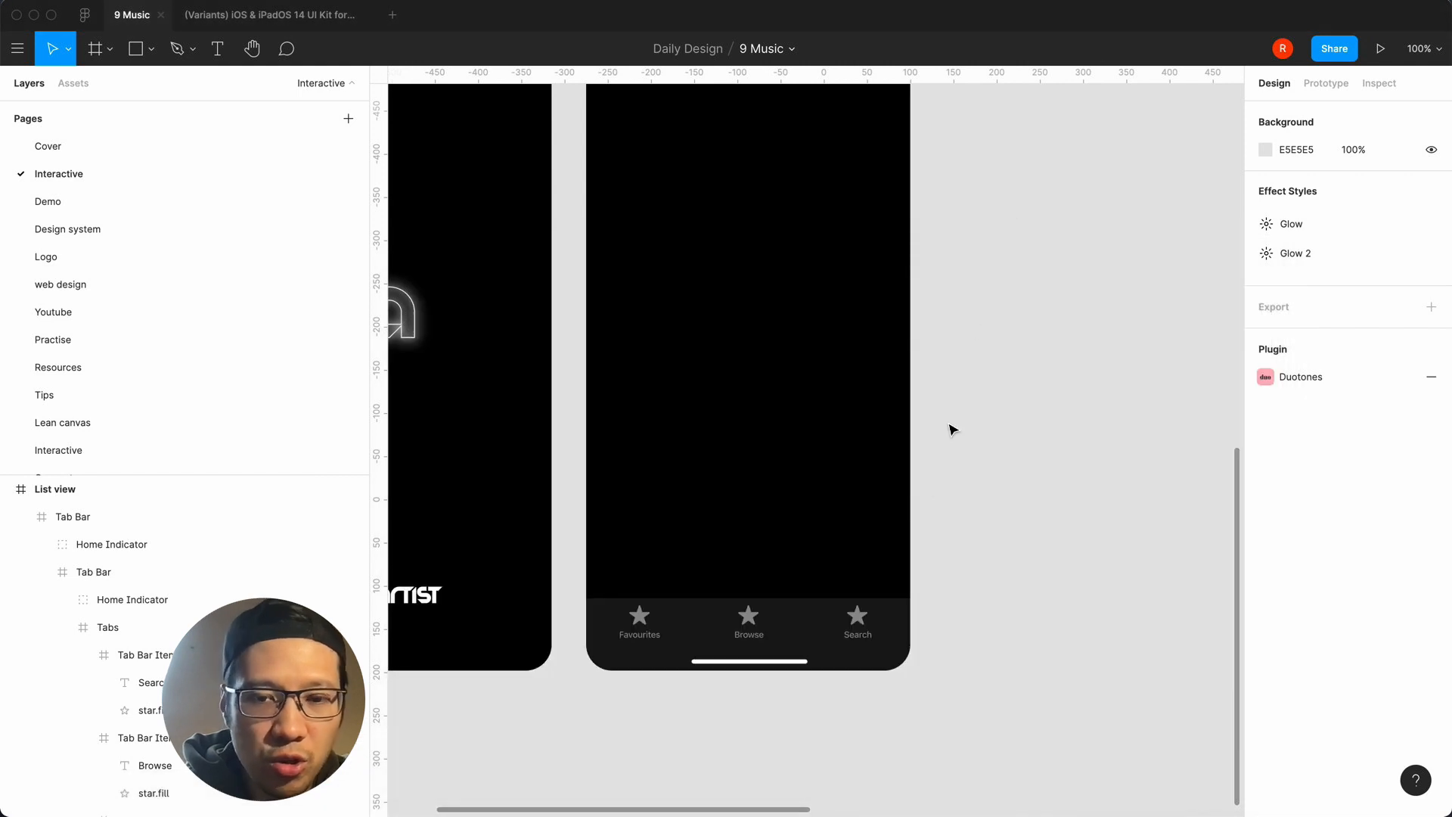
Add the placeholder text "asdasda" below the status bar of the List view screen.
scroll(945, 454, "up", 2)
key("minus")
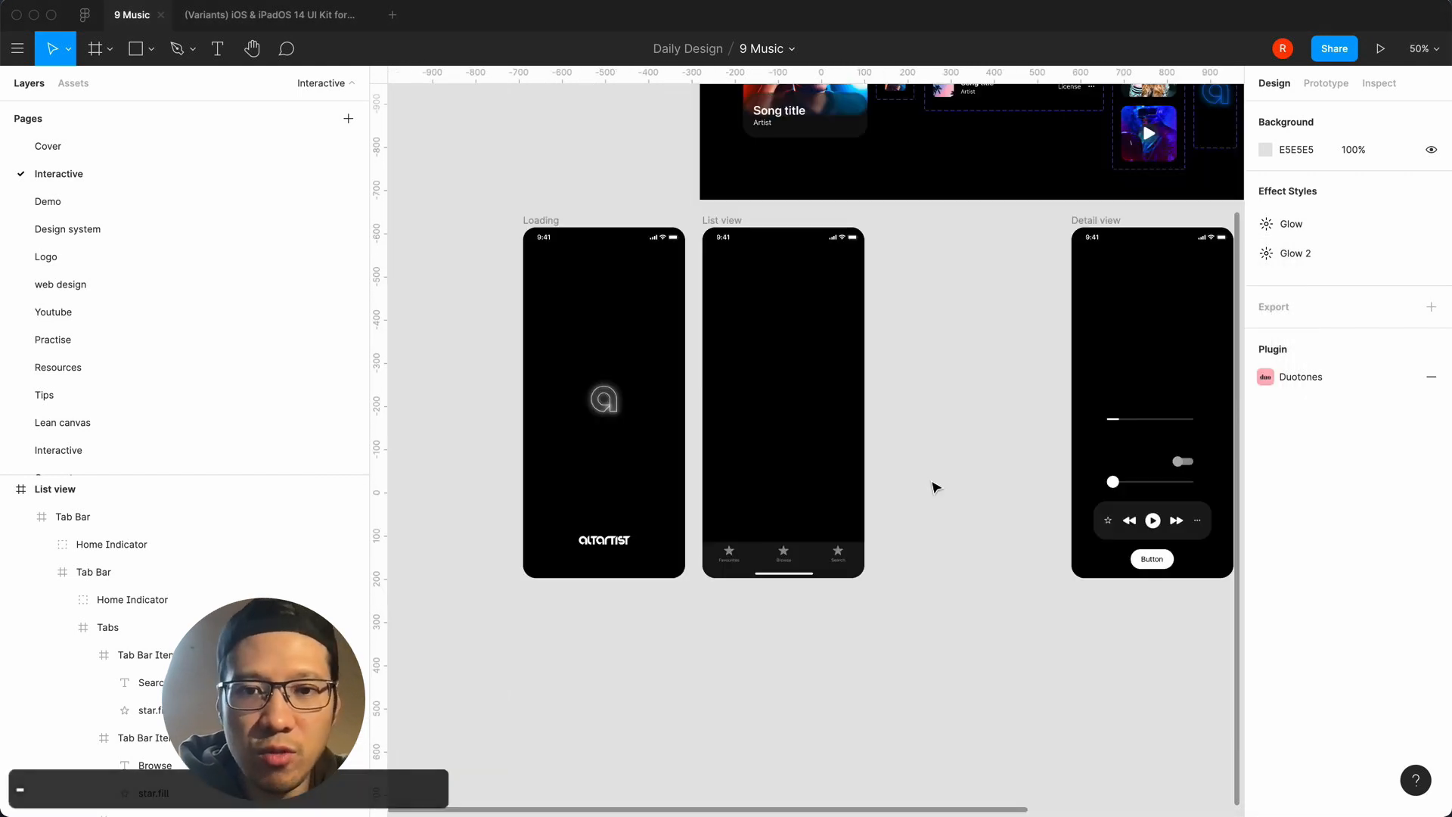
scroll(938, 460, "up", 3)
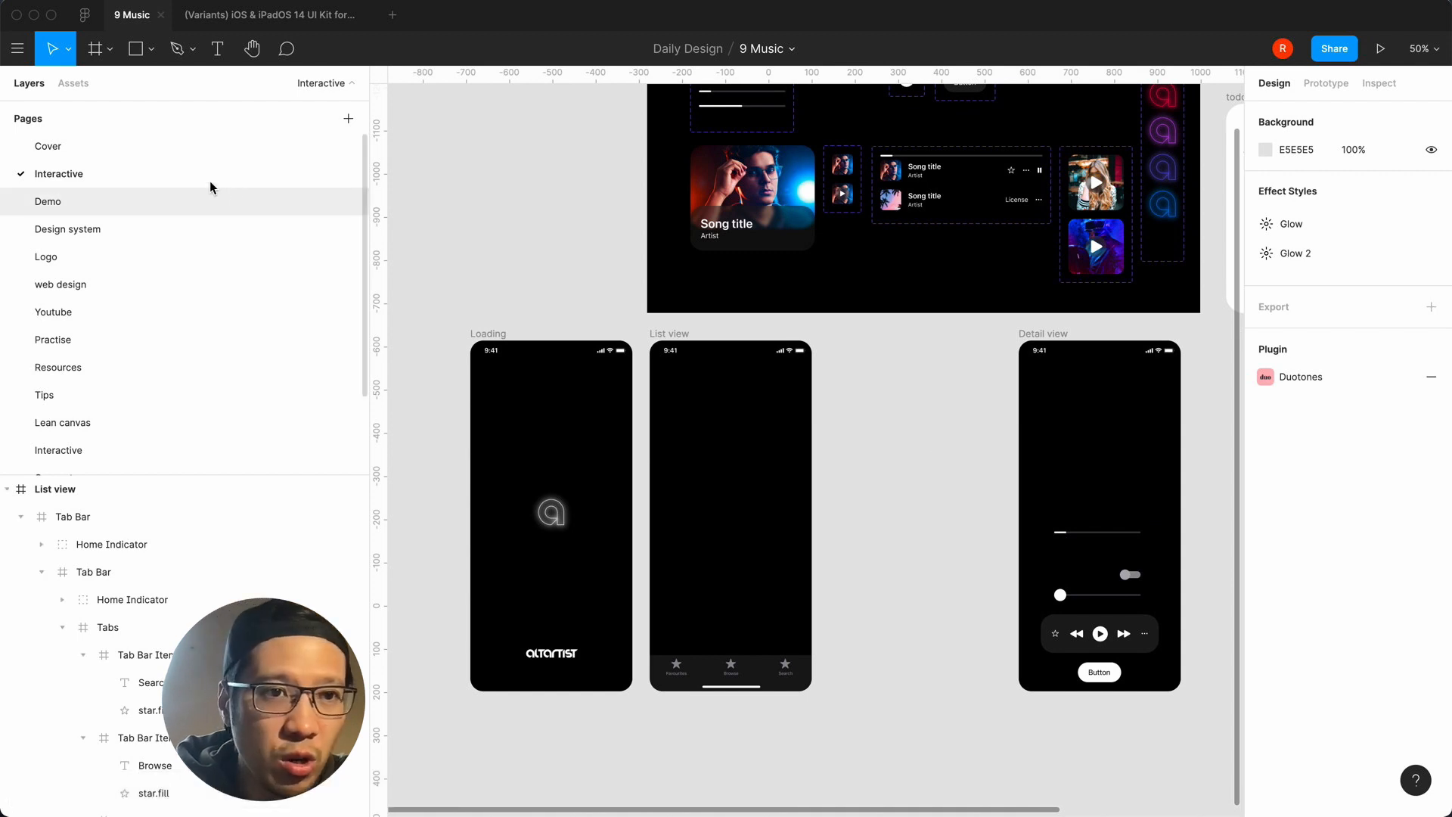
left_click(74, 84)
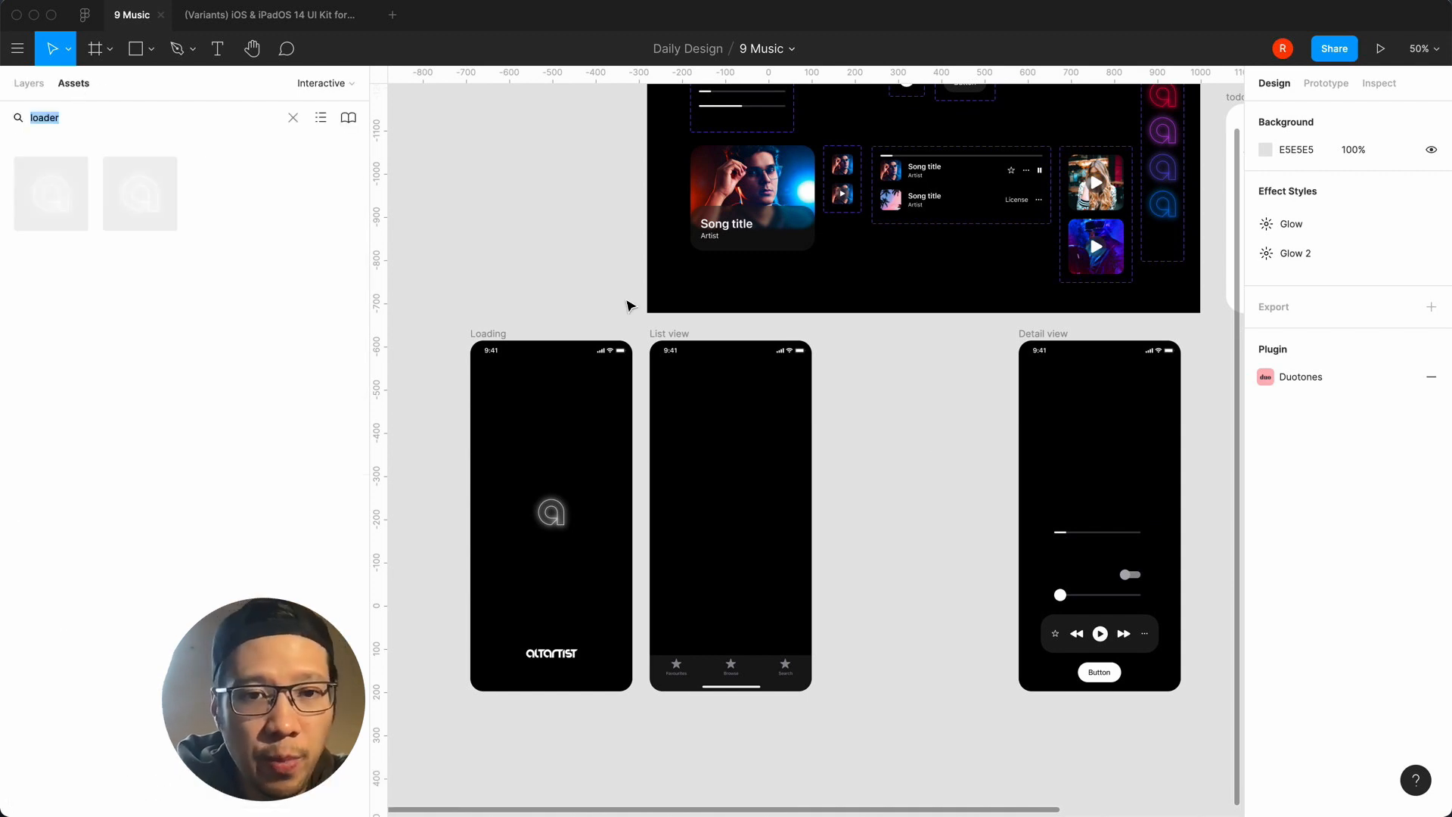
key("t")
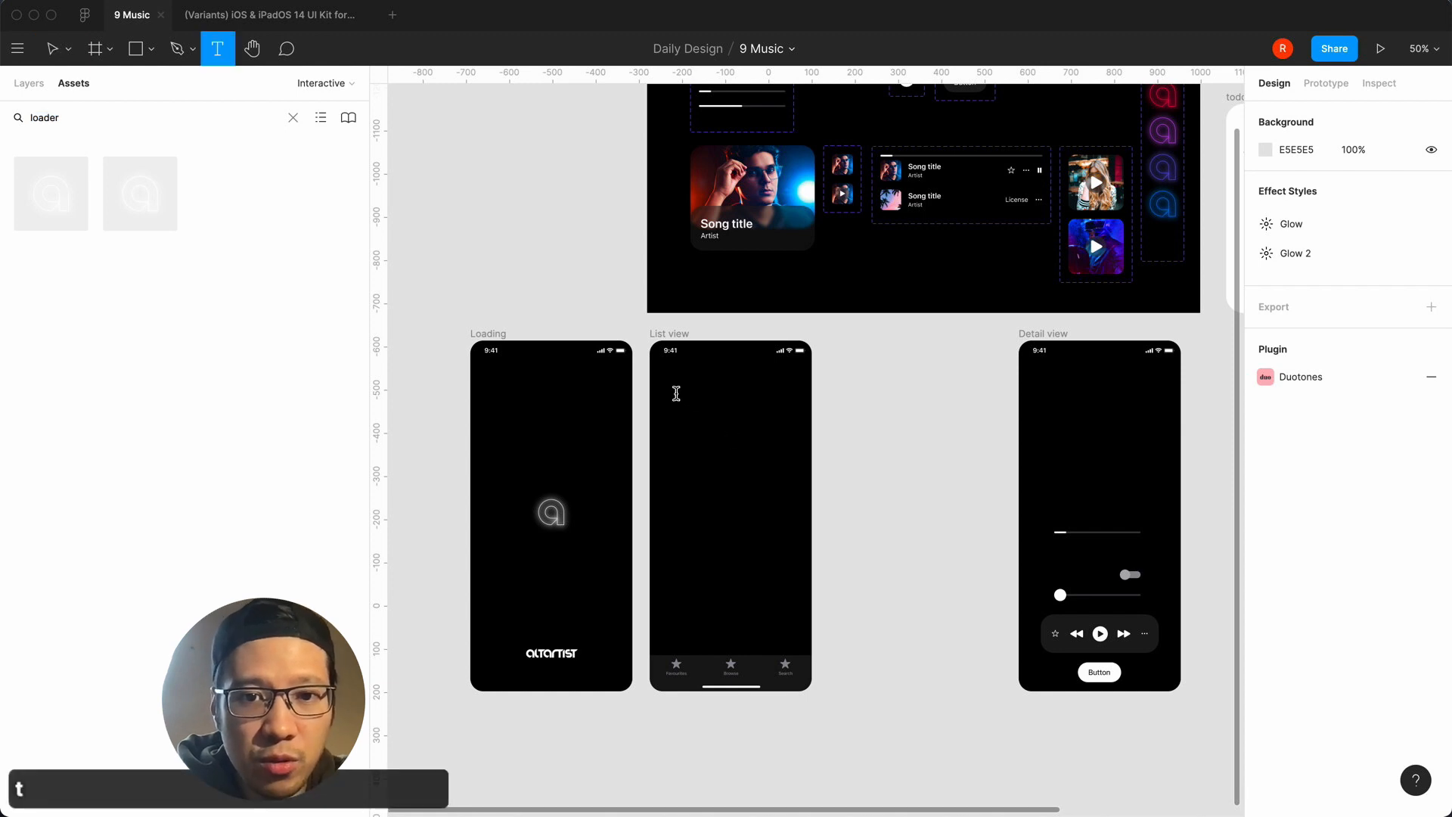
left_click(676, 393)
type("asdasda")
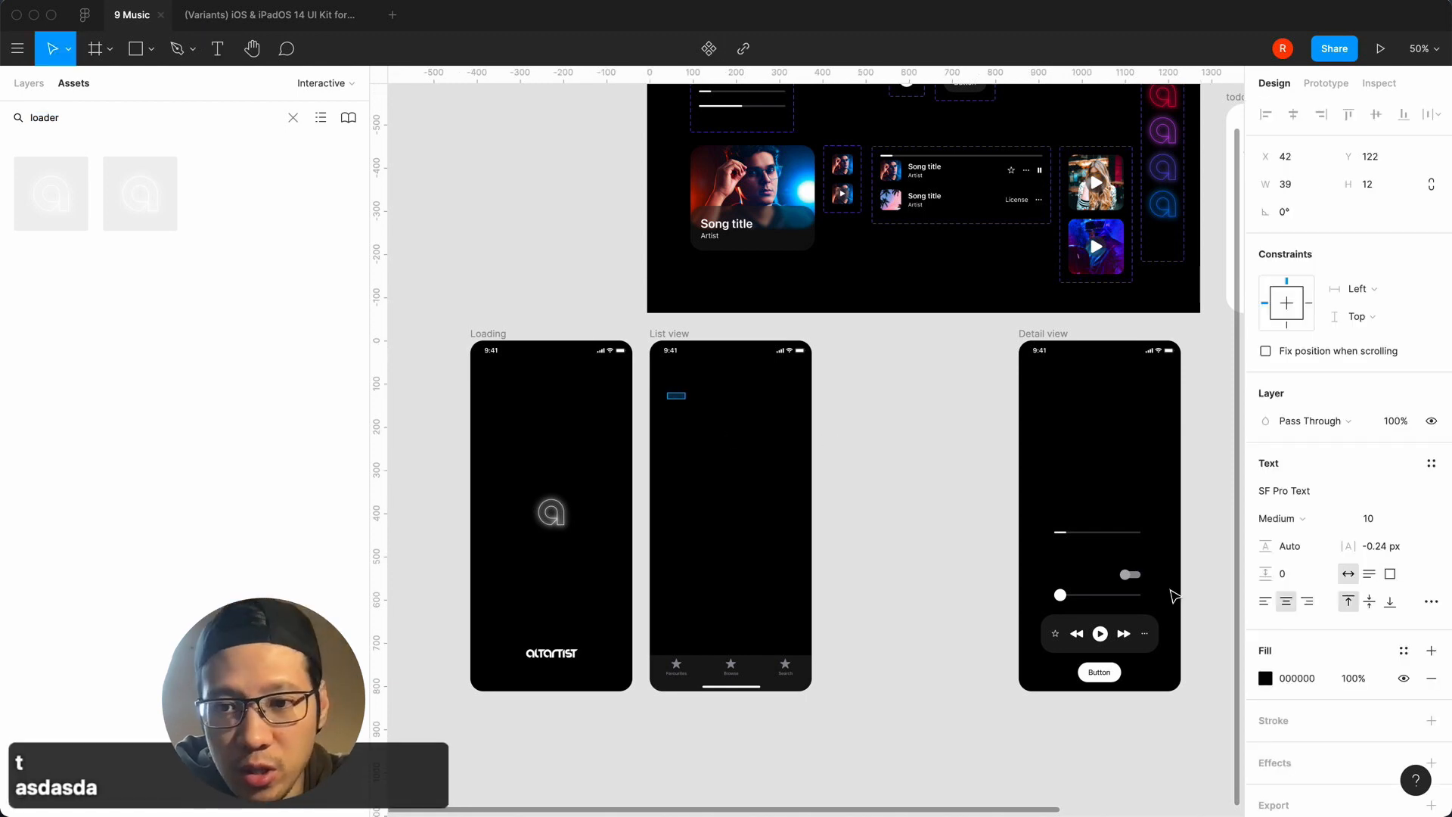
Set the placeholder text's fill to white (FFFFFF) from the iOS & iPadOS 14 UI Kit colours.
key("super+a")
left_click(1266, 678)
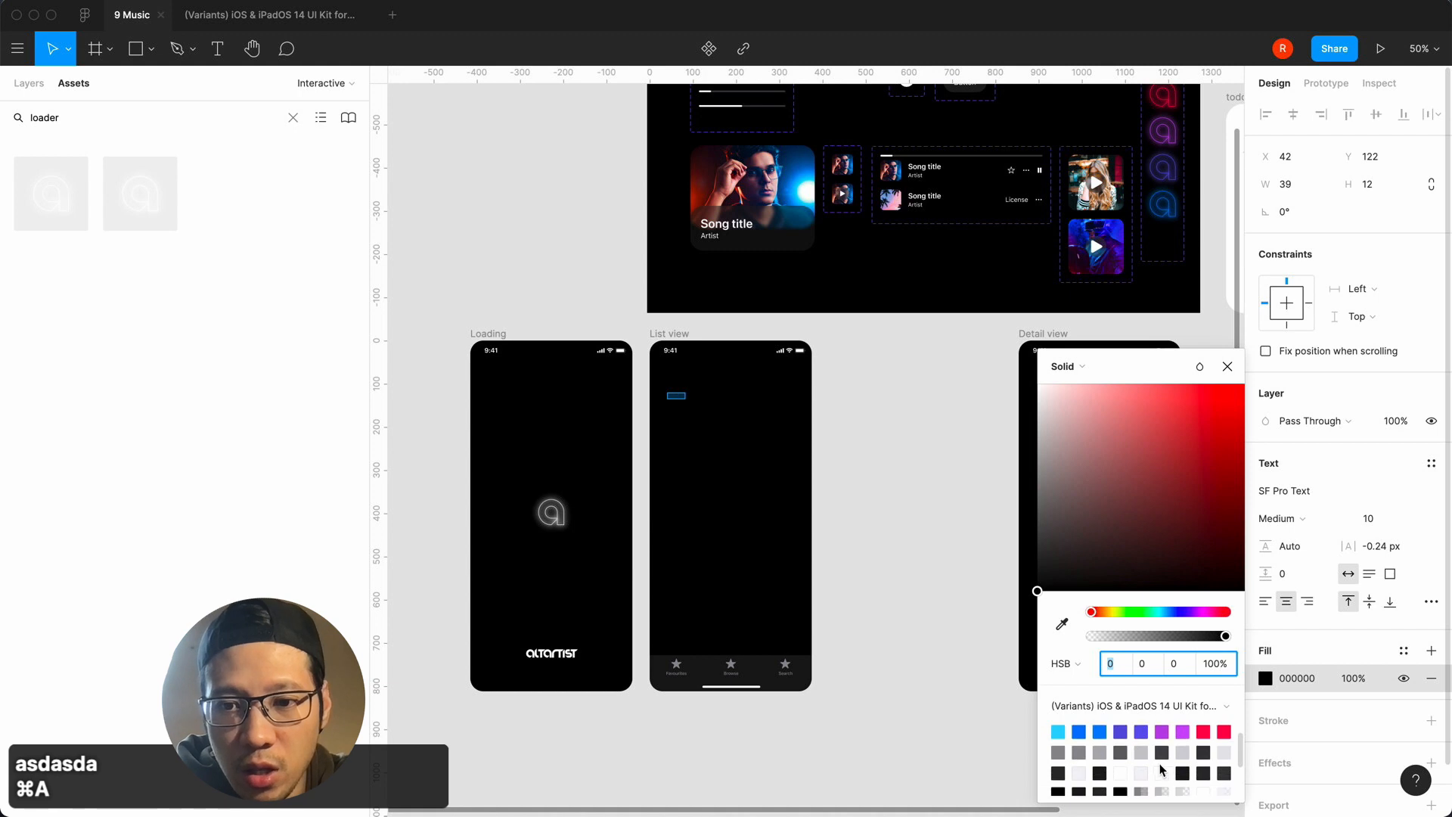
left_click(1120, 773)
left_click(1228, 366)
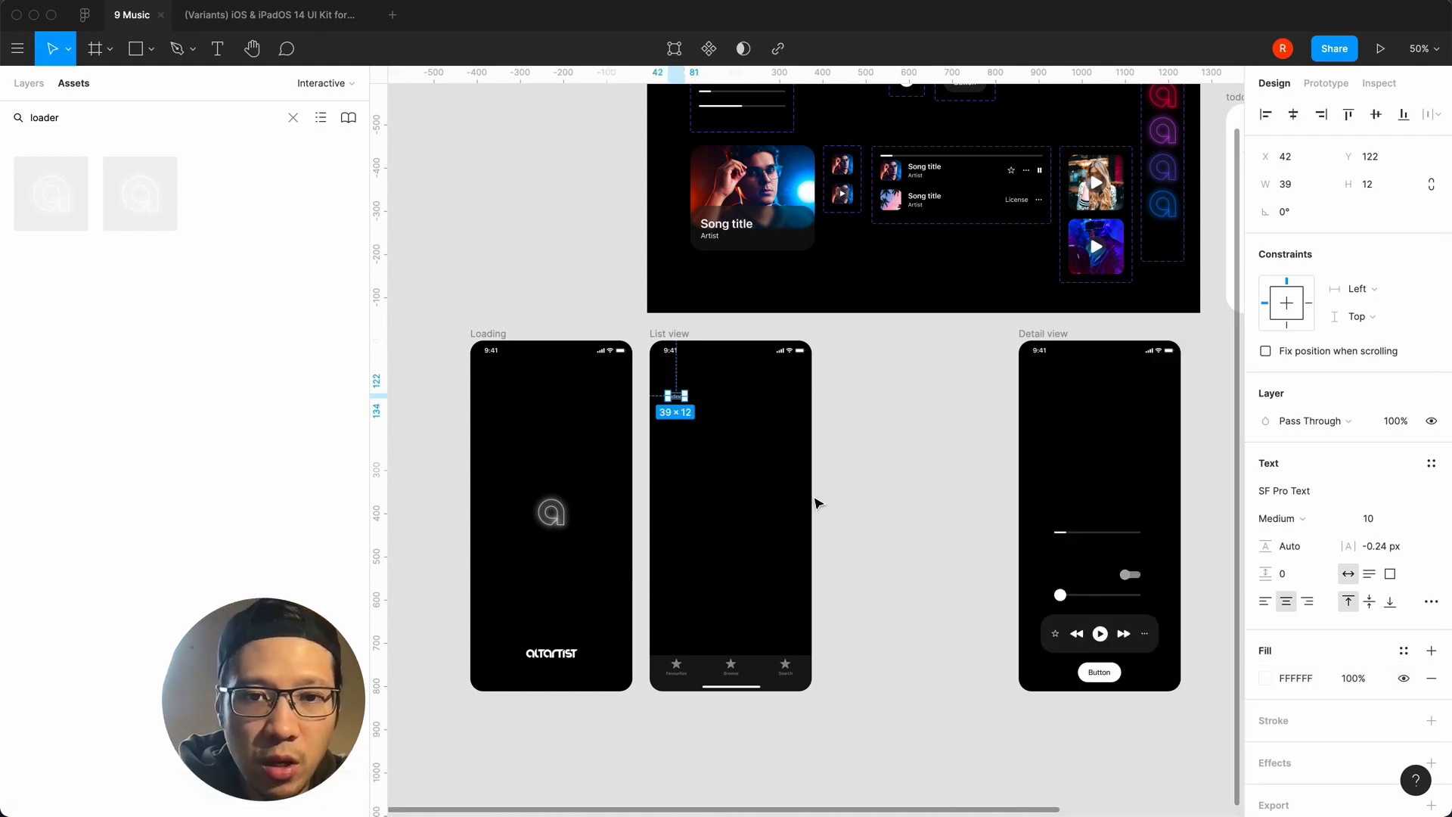
Replace the List view's placeholder text with "Curated songs".
key("equal")
scroll(817, 503, "up", 3)
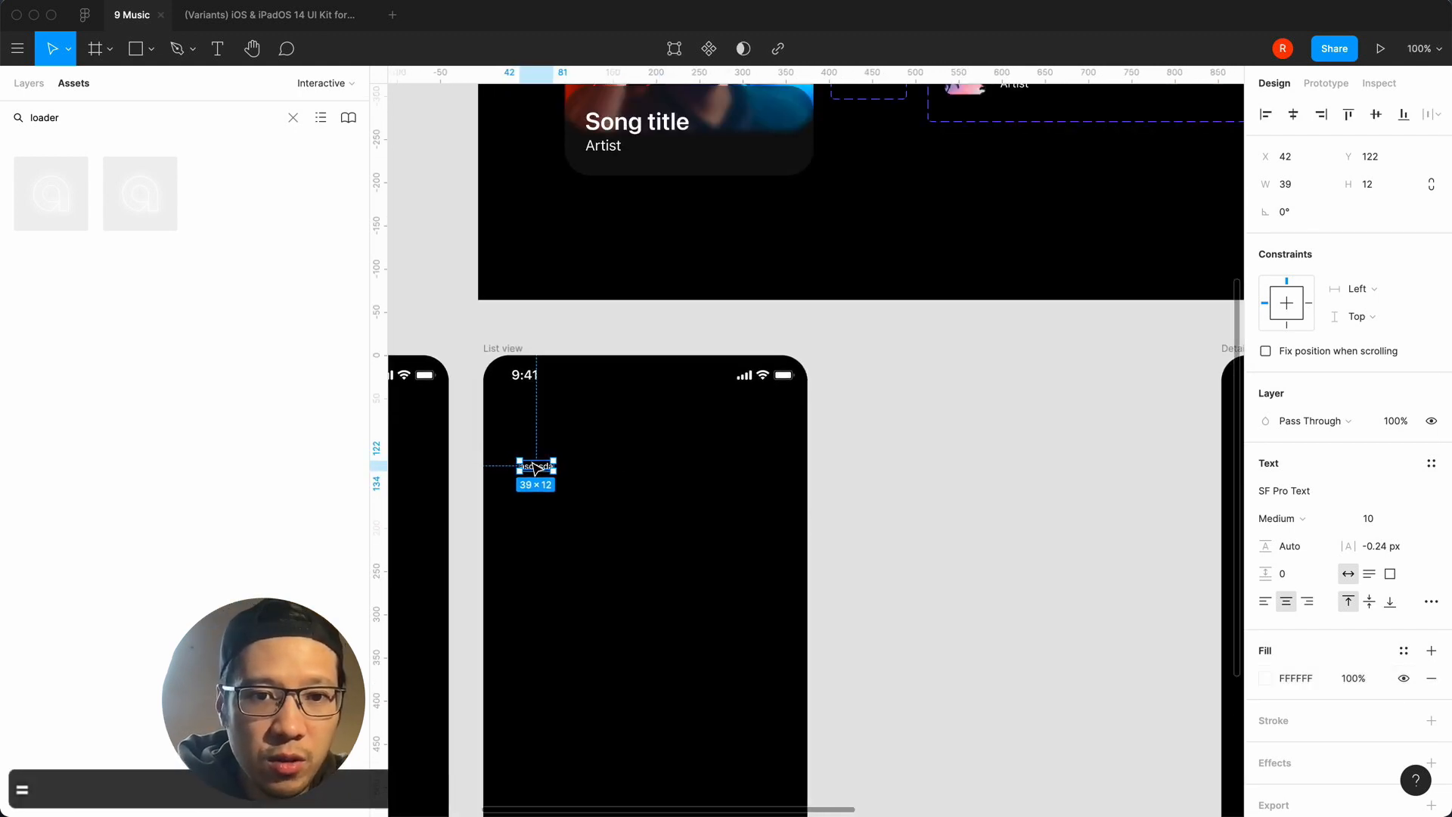
double_click(534, 467)
type("A")
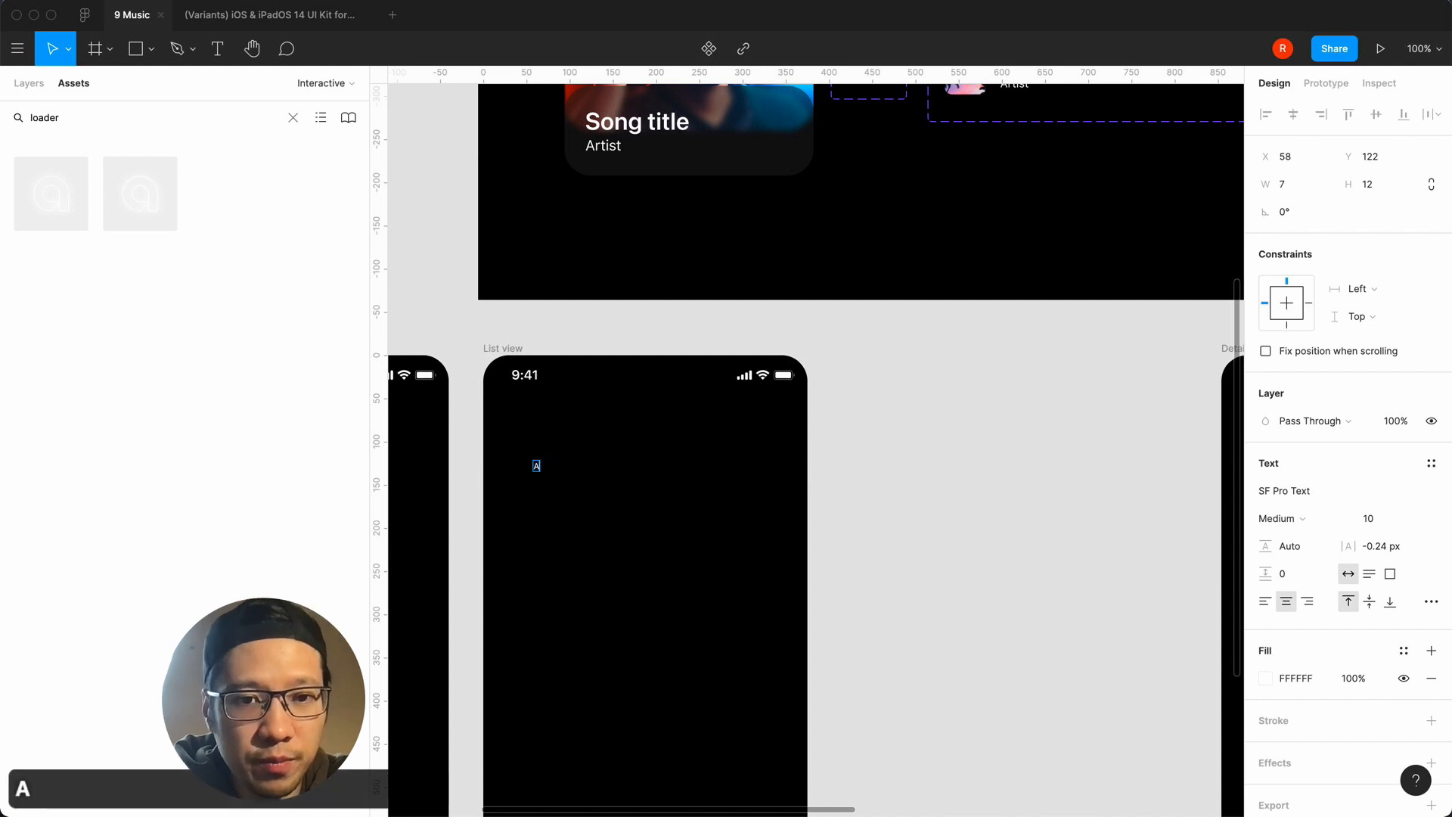
key("BackSpace")
type("Curated")
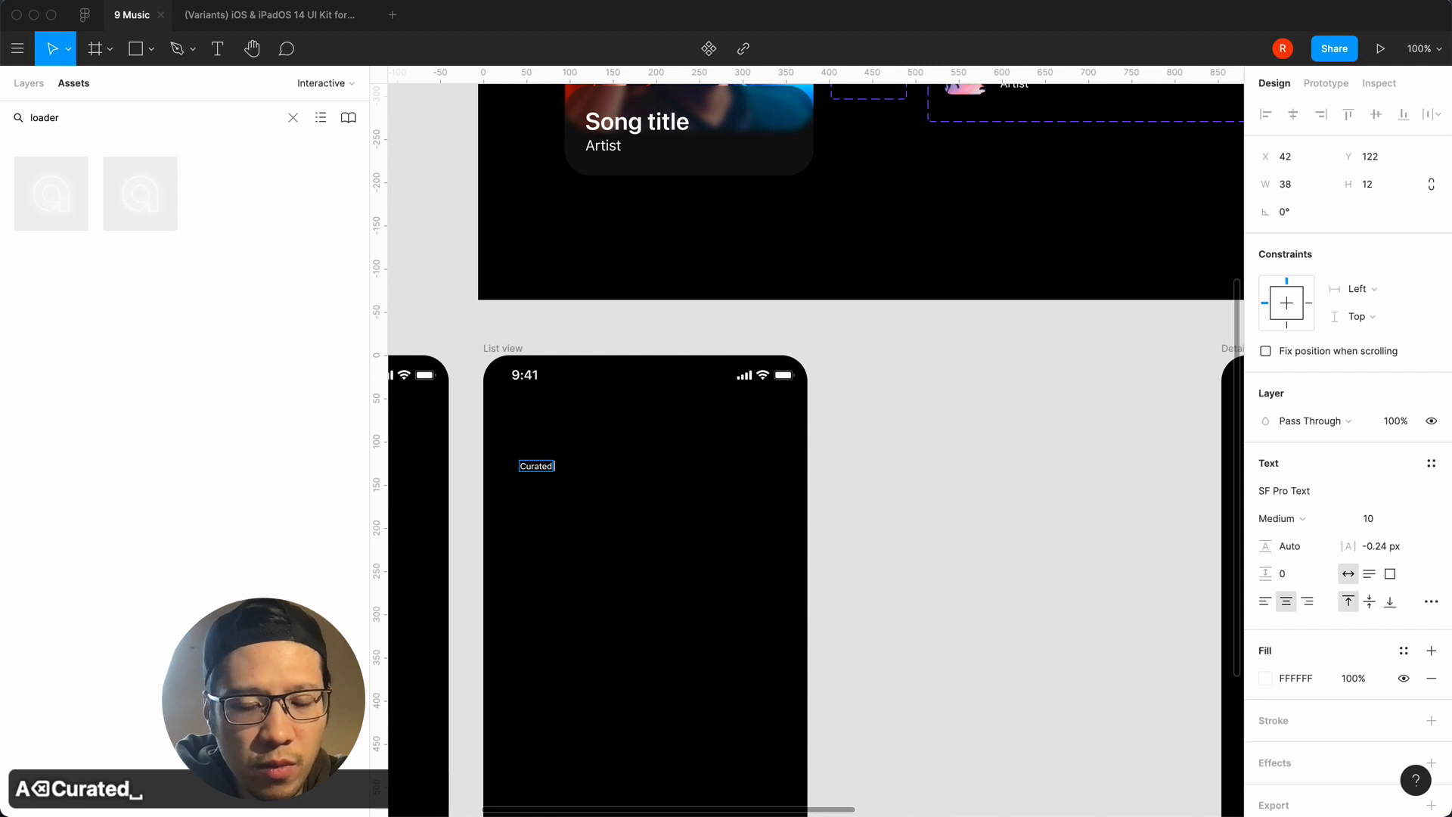
type(" songs")
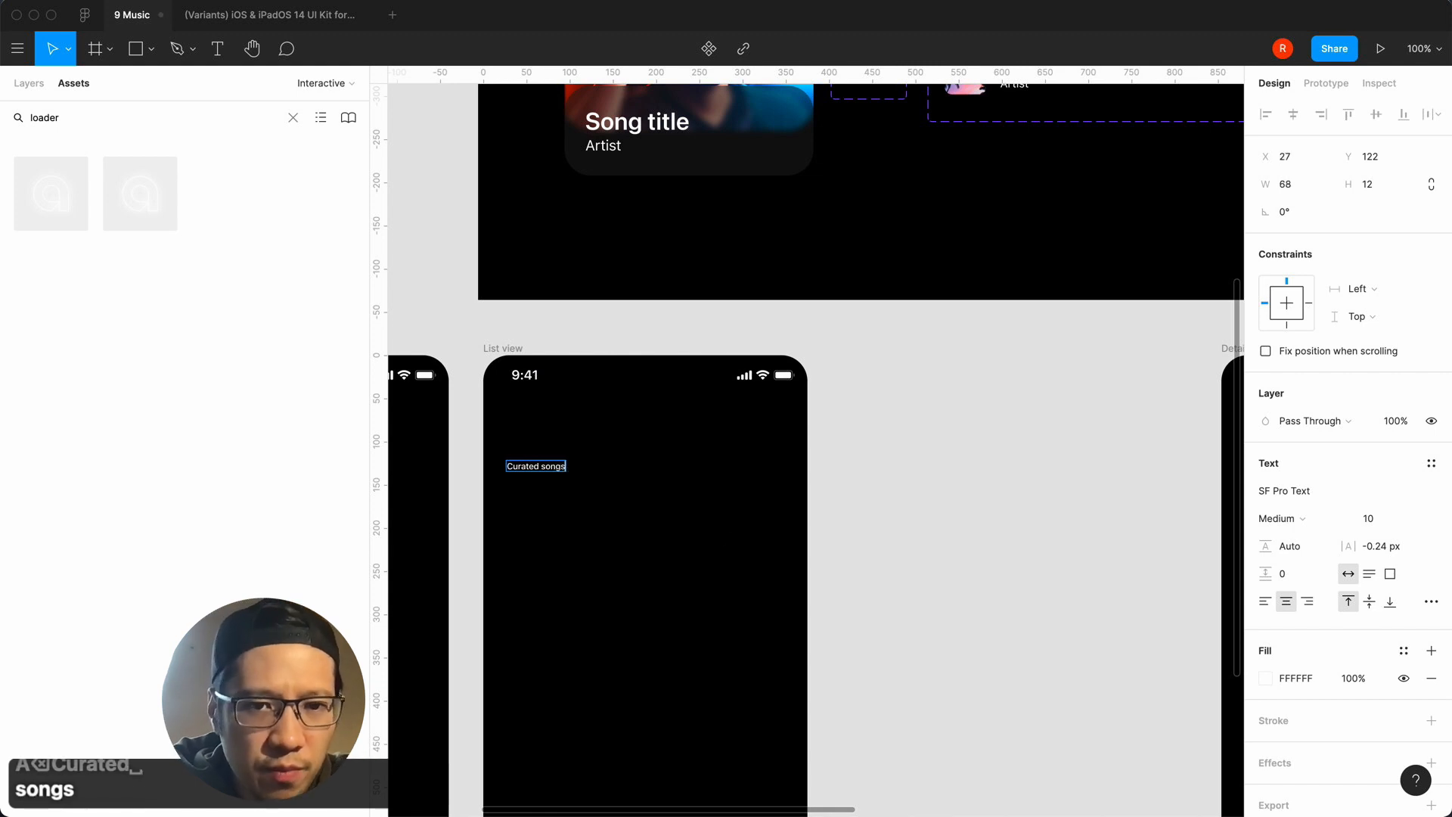
key("Escape")
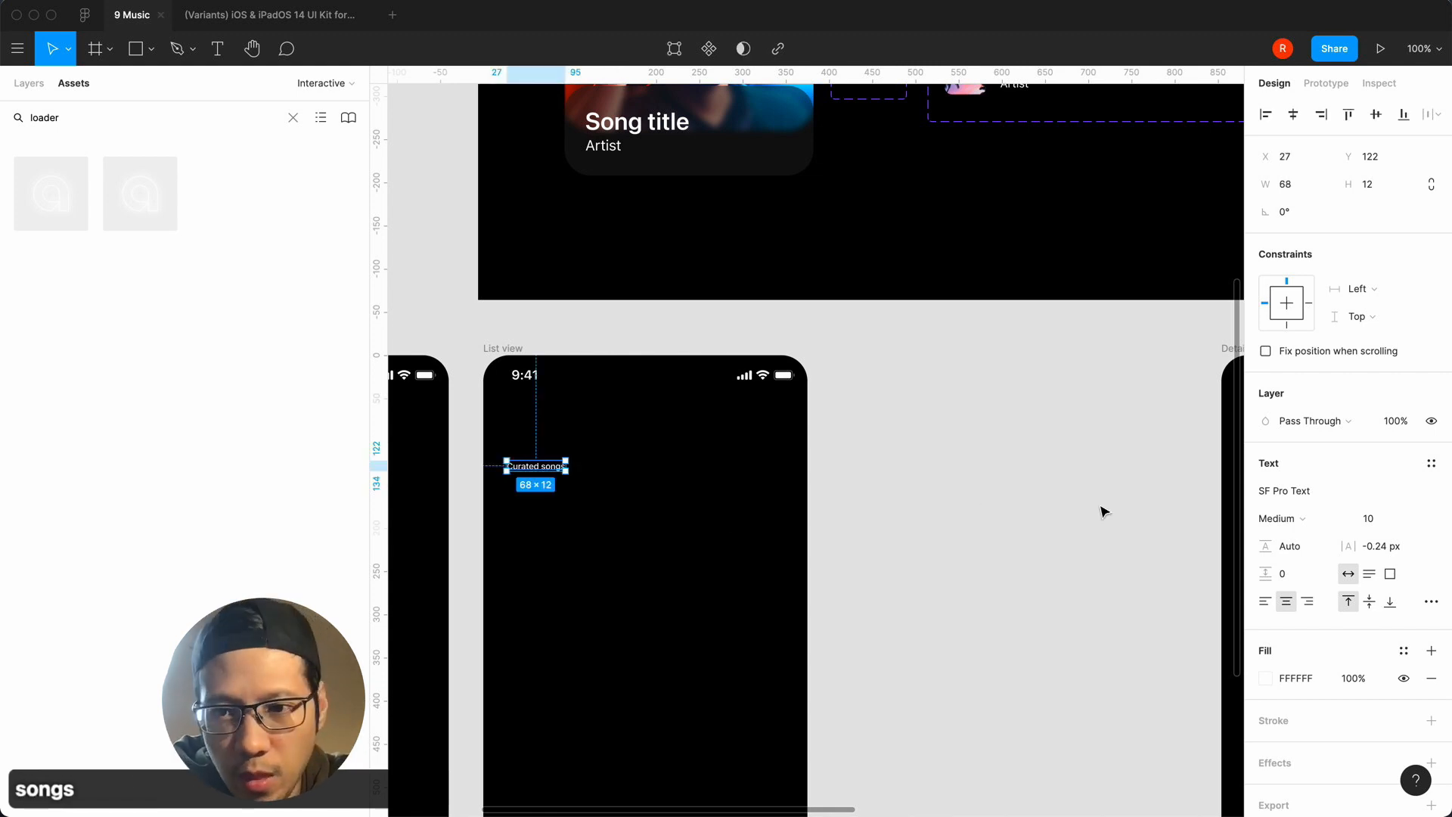
Apply the Large (Default)/Subhead text style to "Curated songs" and move the text to X 33, Y 115.
left_click(1431, 463)
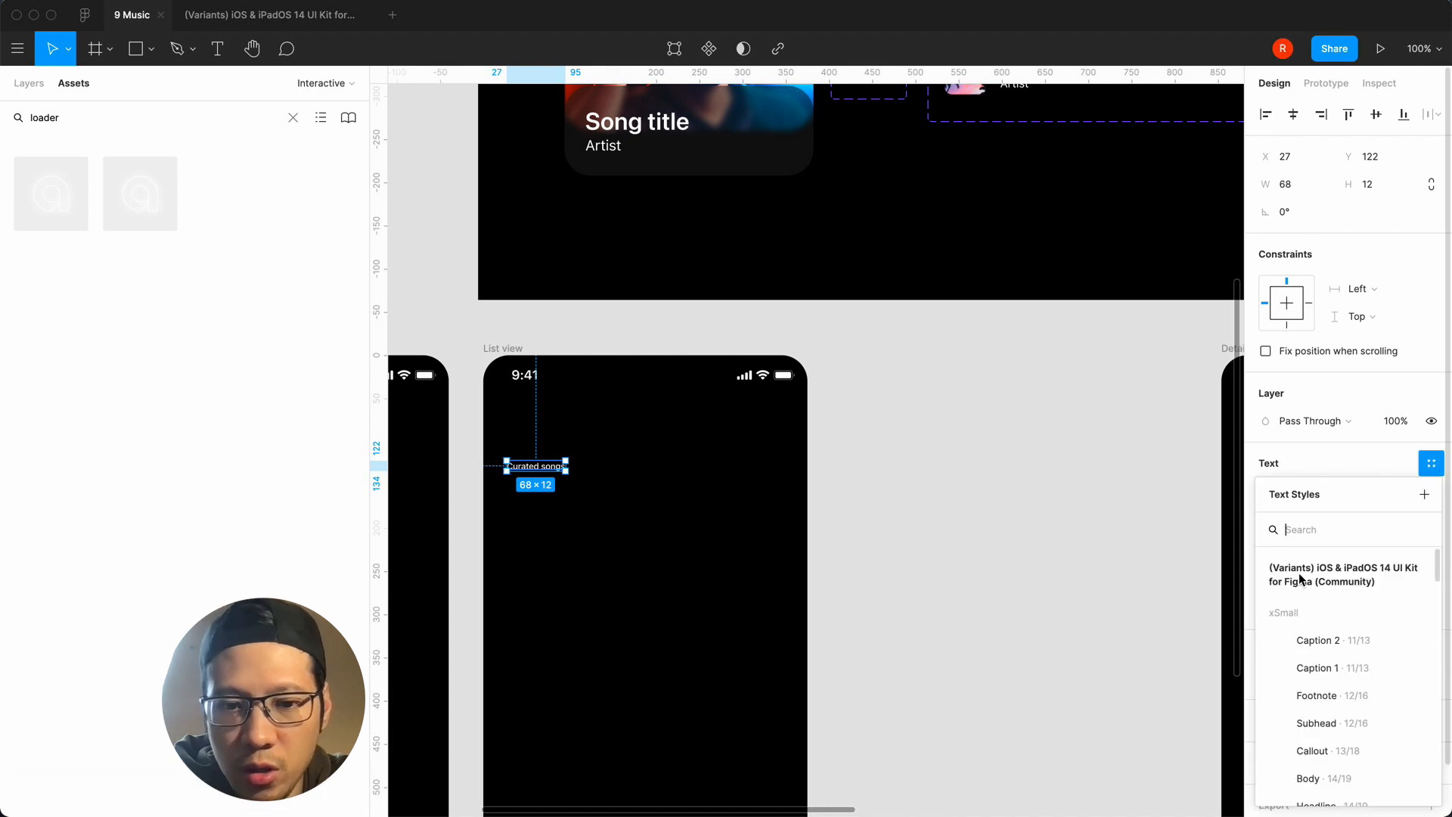
type("default")
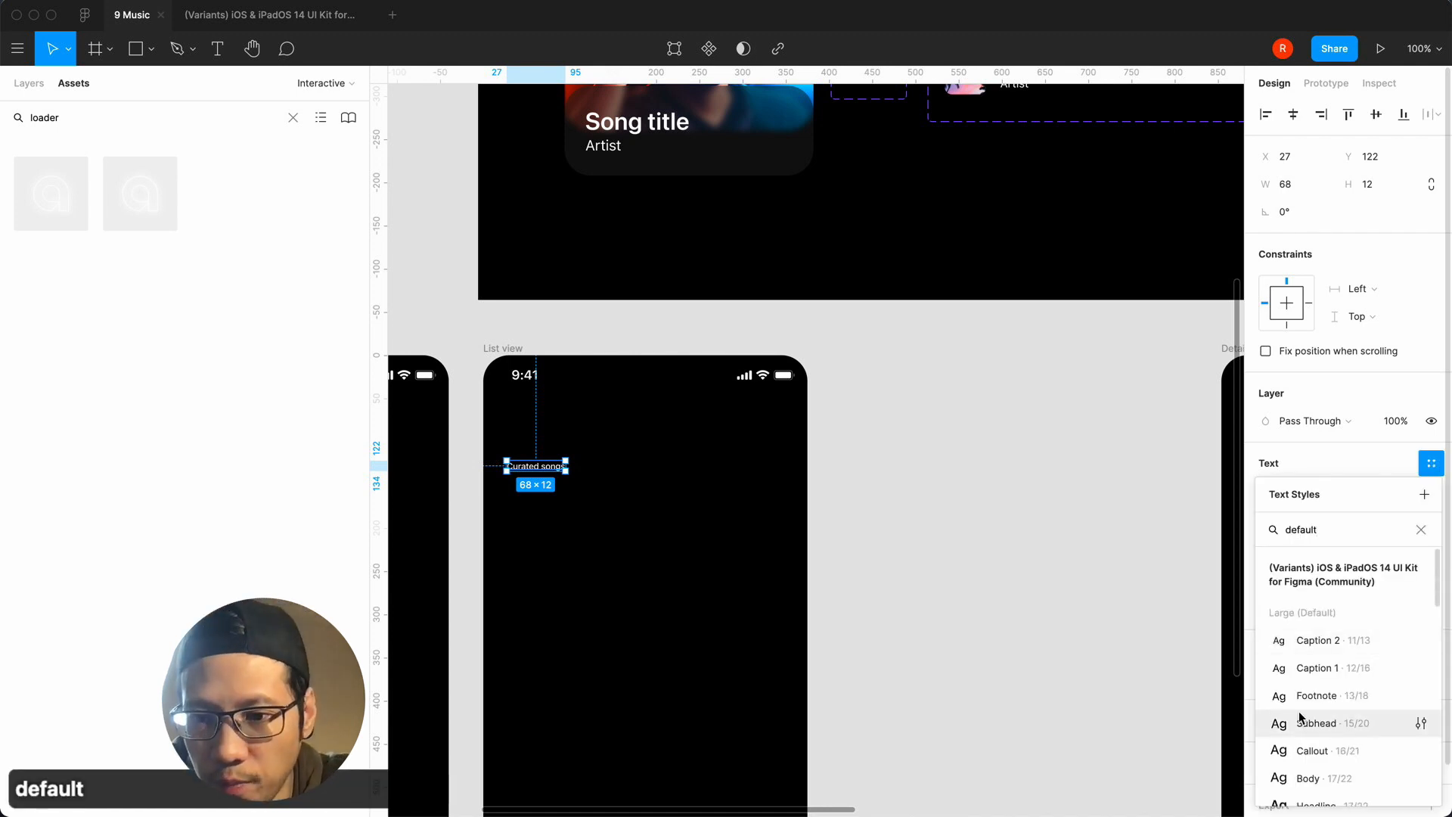
left_click(1281, 724)
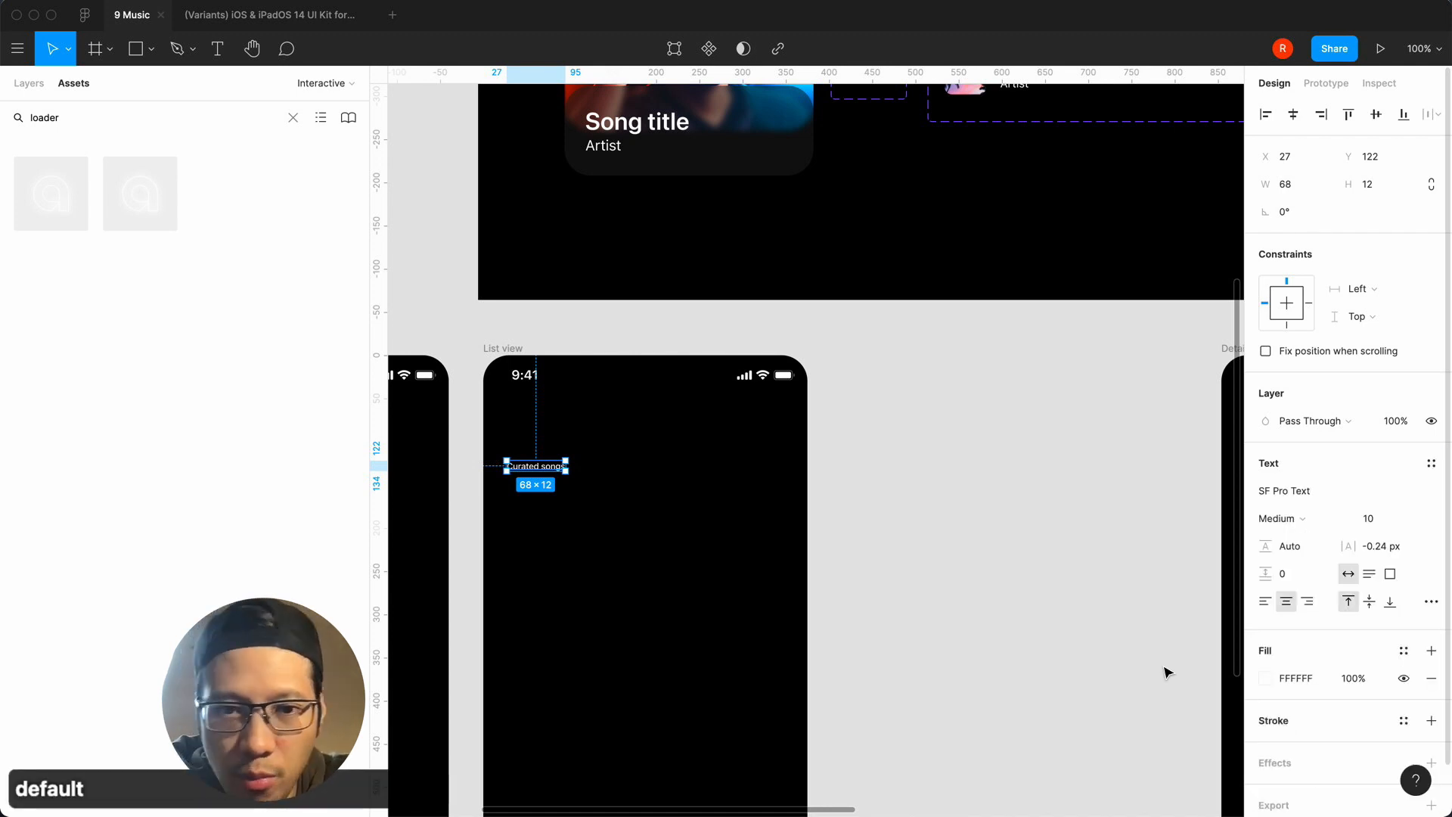
left_click(950, 536)
left_click_drag(565, 483, 583, 478)
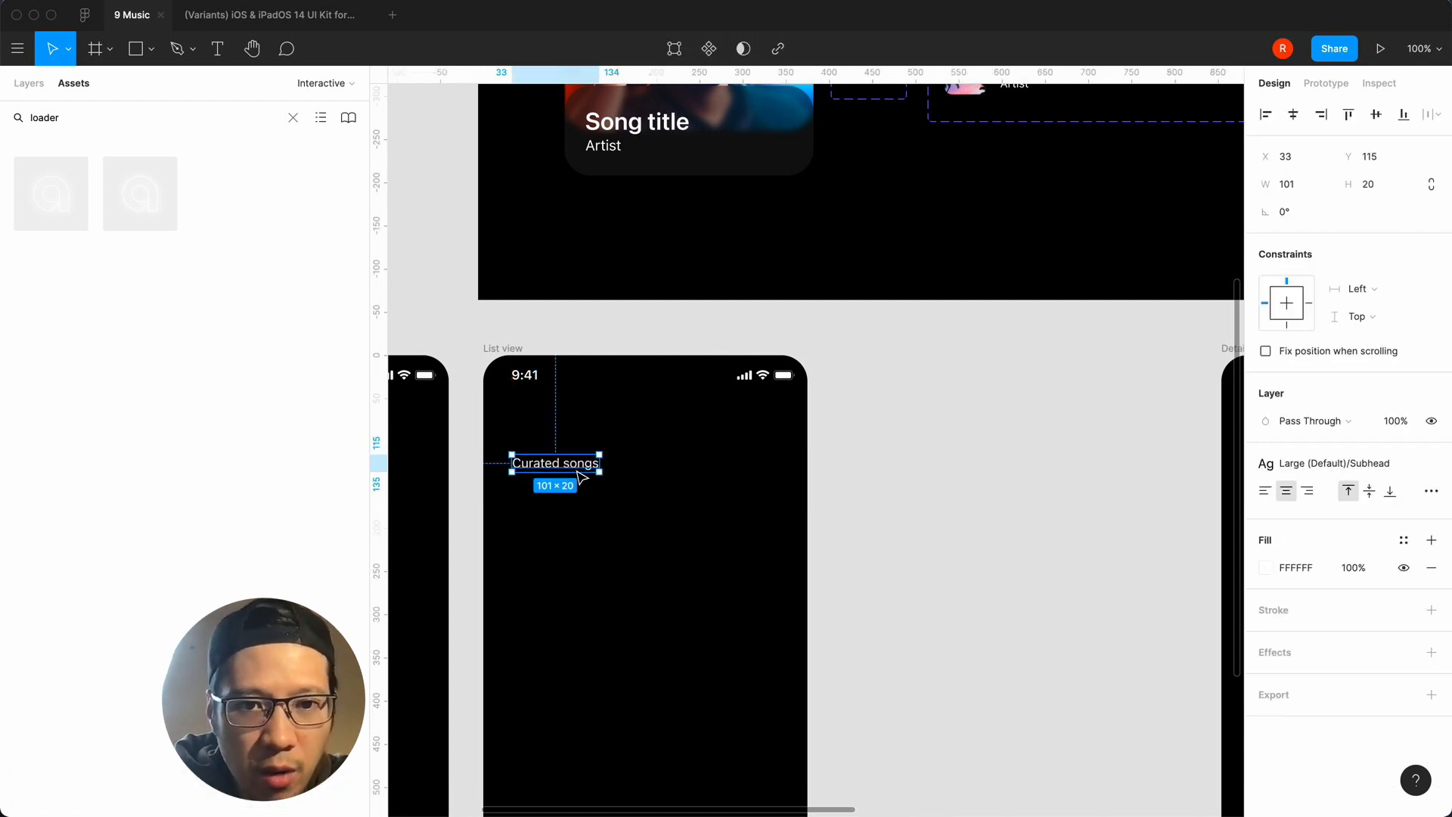
Duplicate the "Curated songs" text and place the copy directly beneath the original at Y 135.
left_click(924, 556)
scroll(925, 556, "left", 2)
scroll(924, 556, "down", 1)
left_click(634, 422)
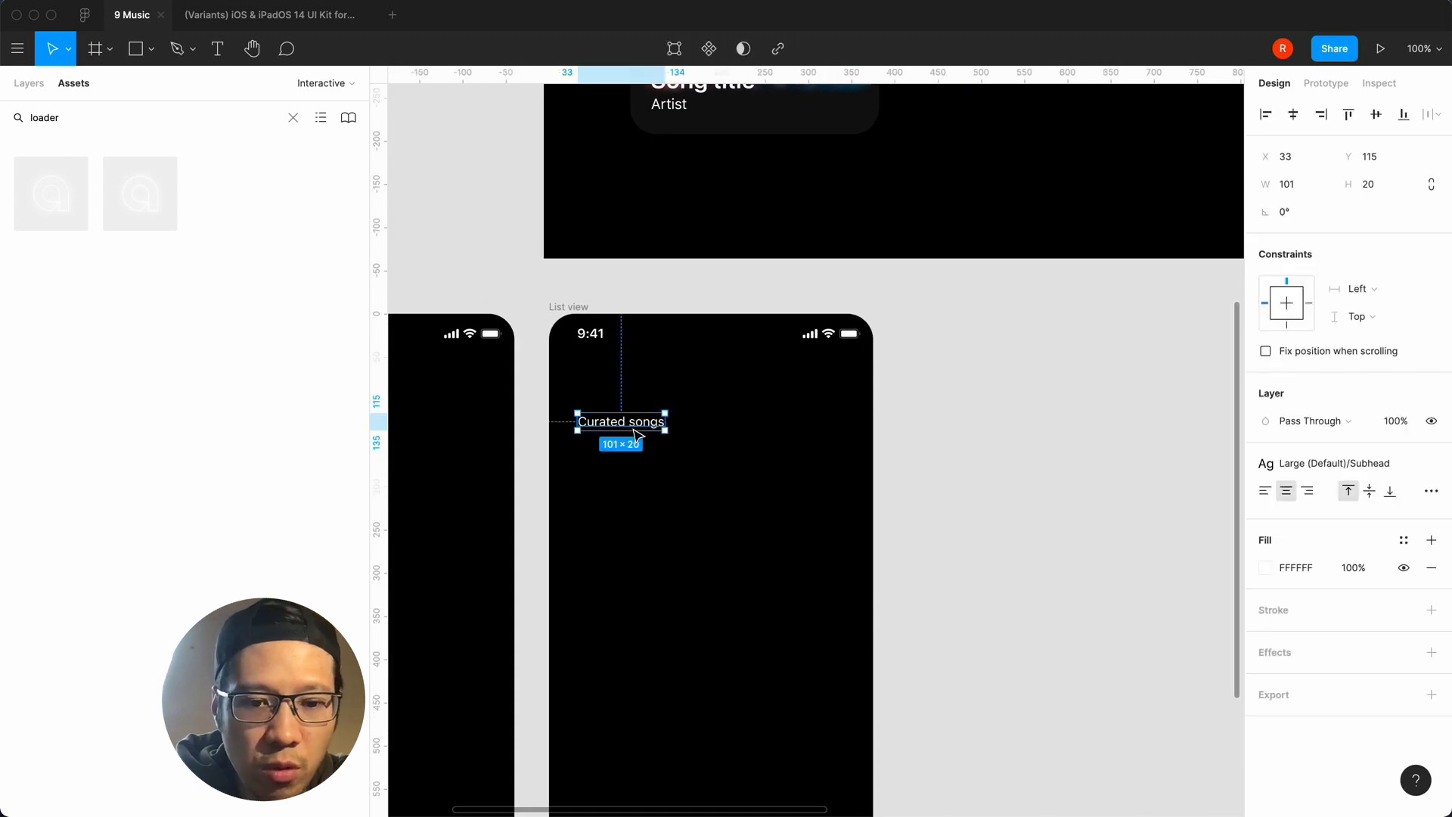
key("super+c")
key("super+v")
left_click_drag(613, 428, 612, 447)
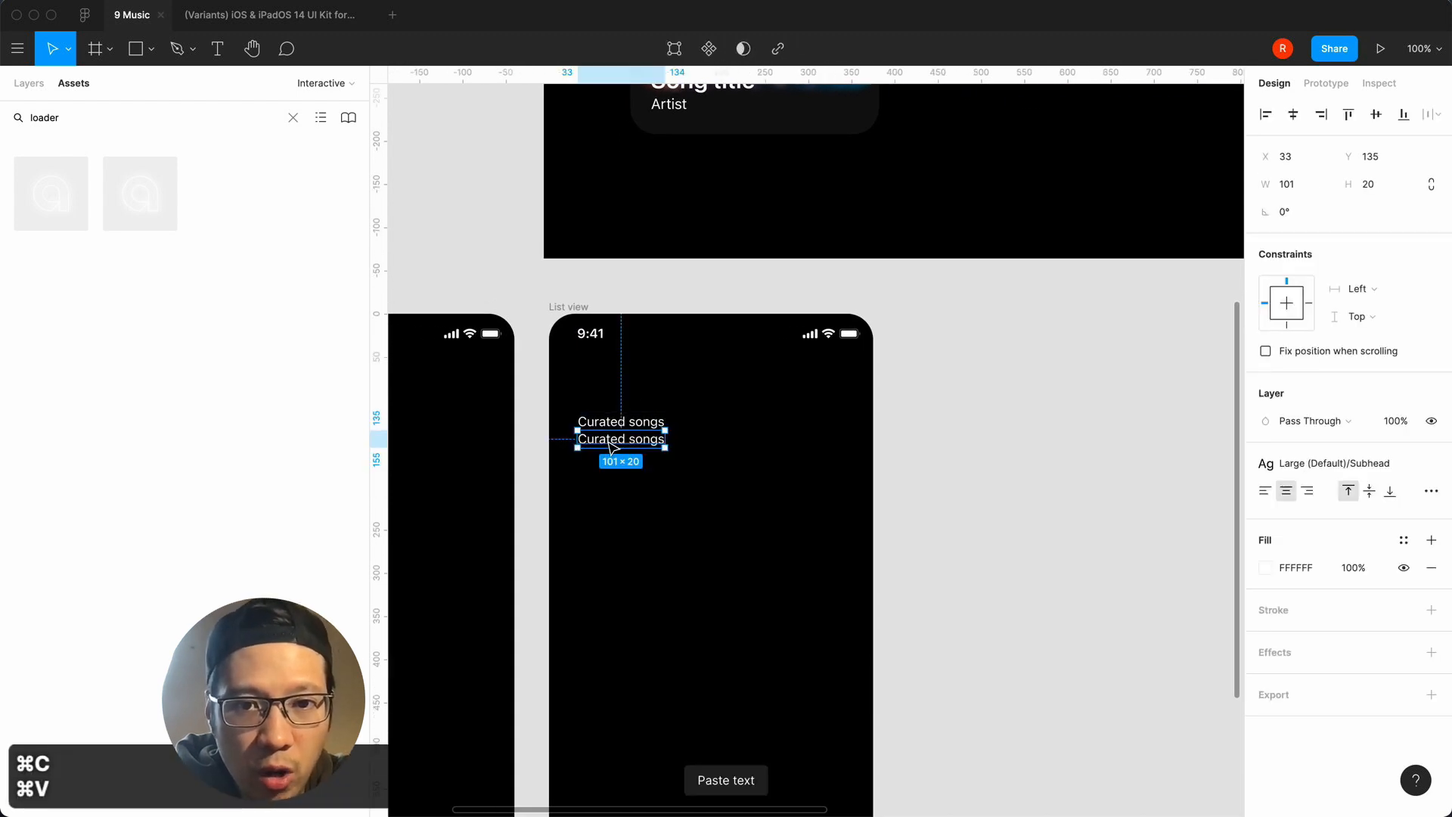
Try the Title 3 text style on the lower "Curated songs" copy, and settle on Large (Default)/Title 2.
left_click(1369, 465)
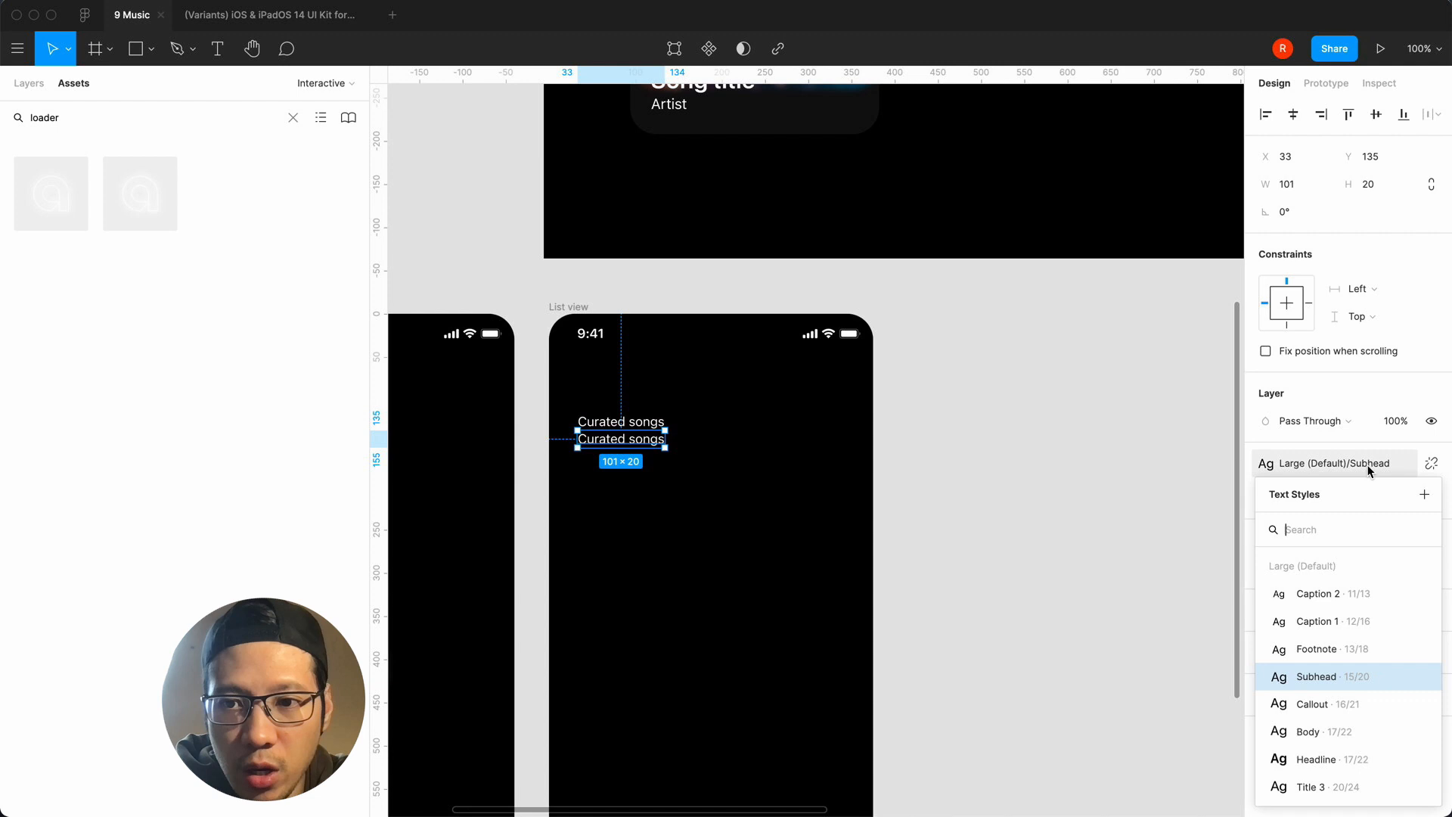
scroll(1324, 715, "down", 1)
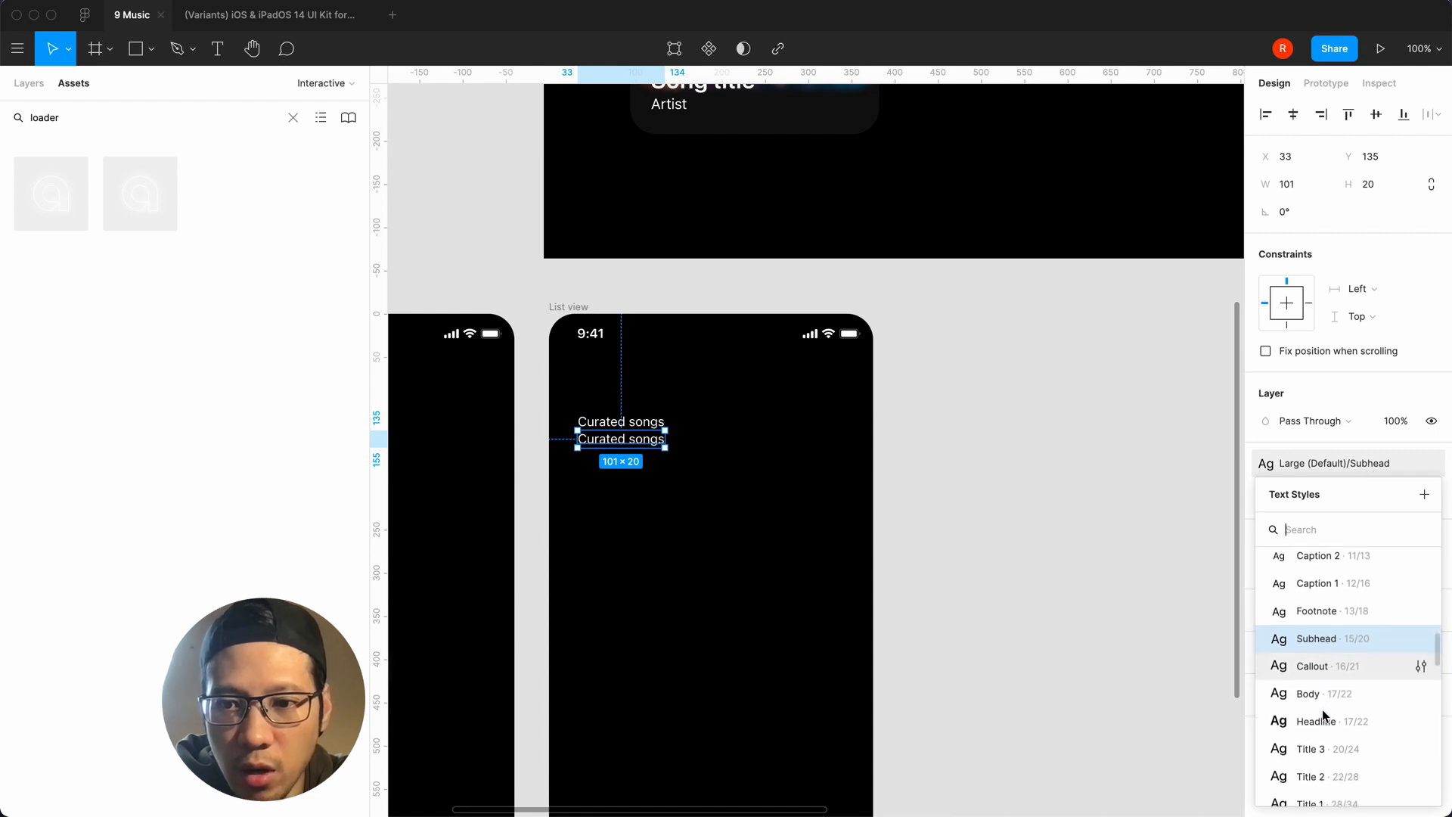
left_click(1289, 753)
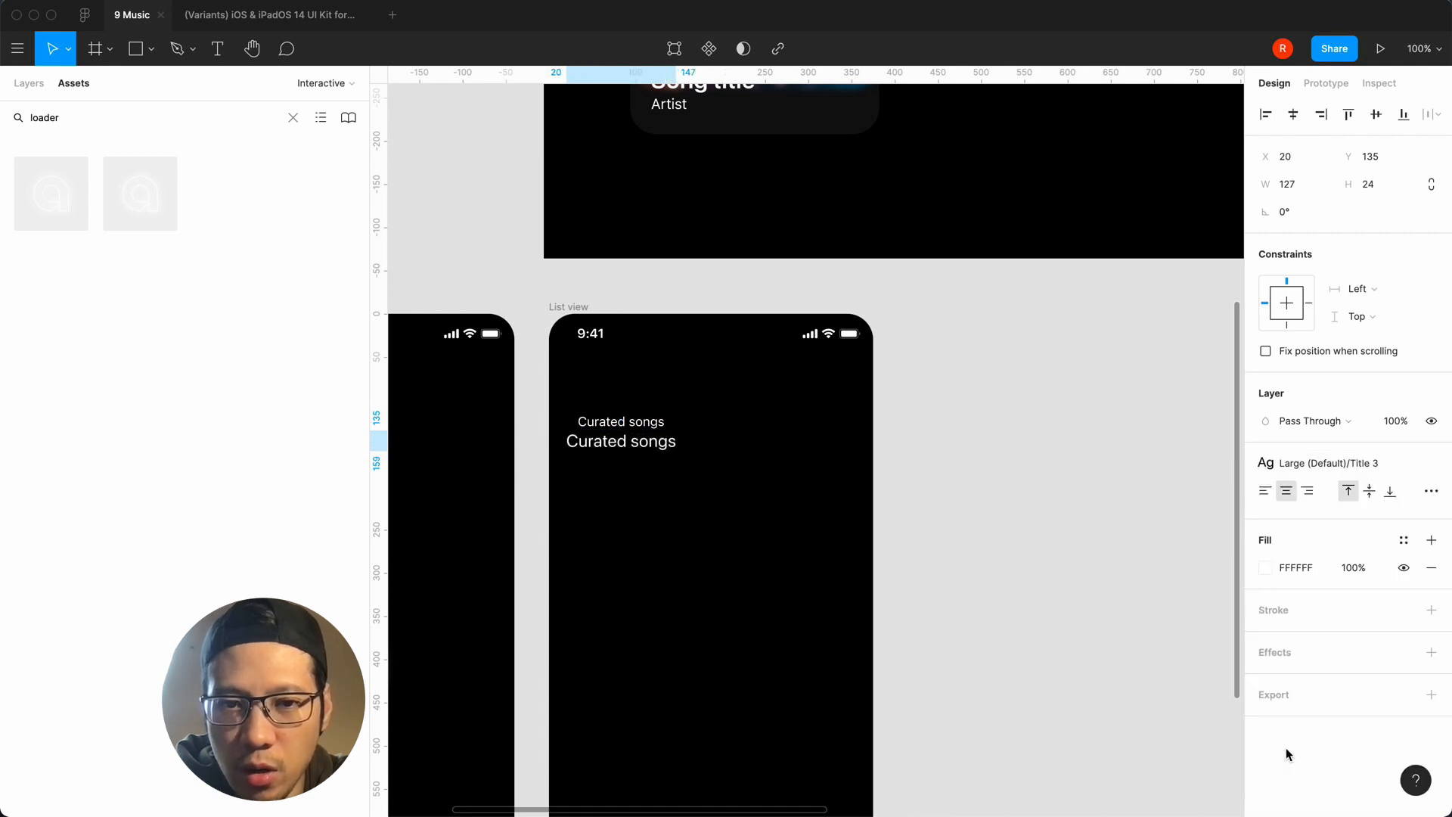
left_click(1352, 464)
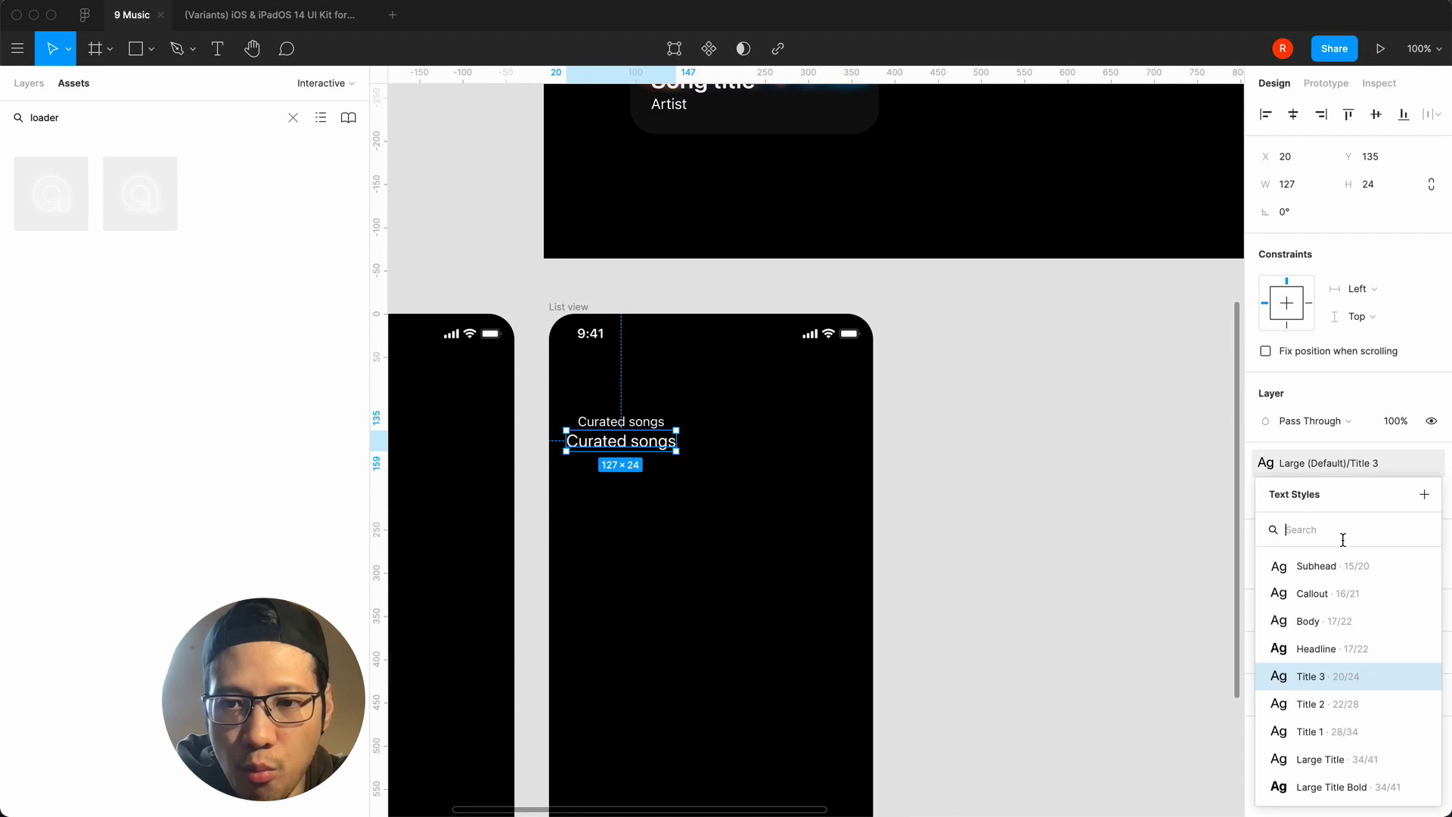
left_click(1294, 705)
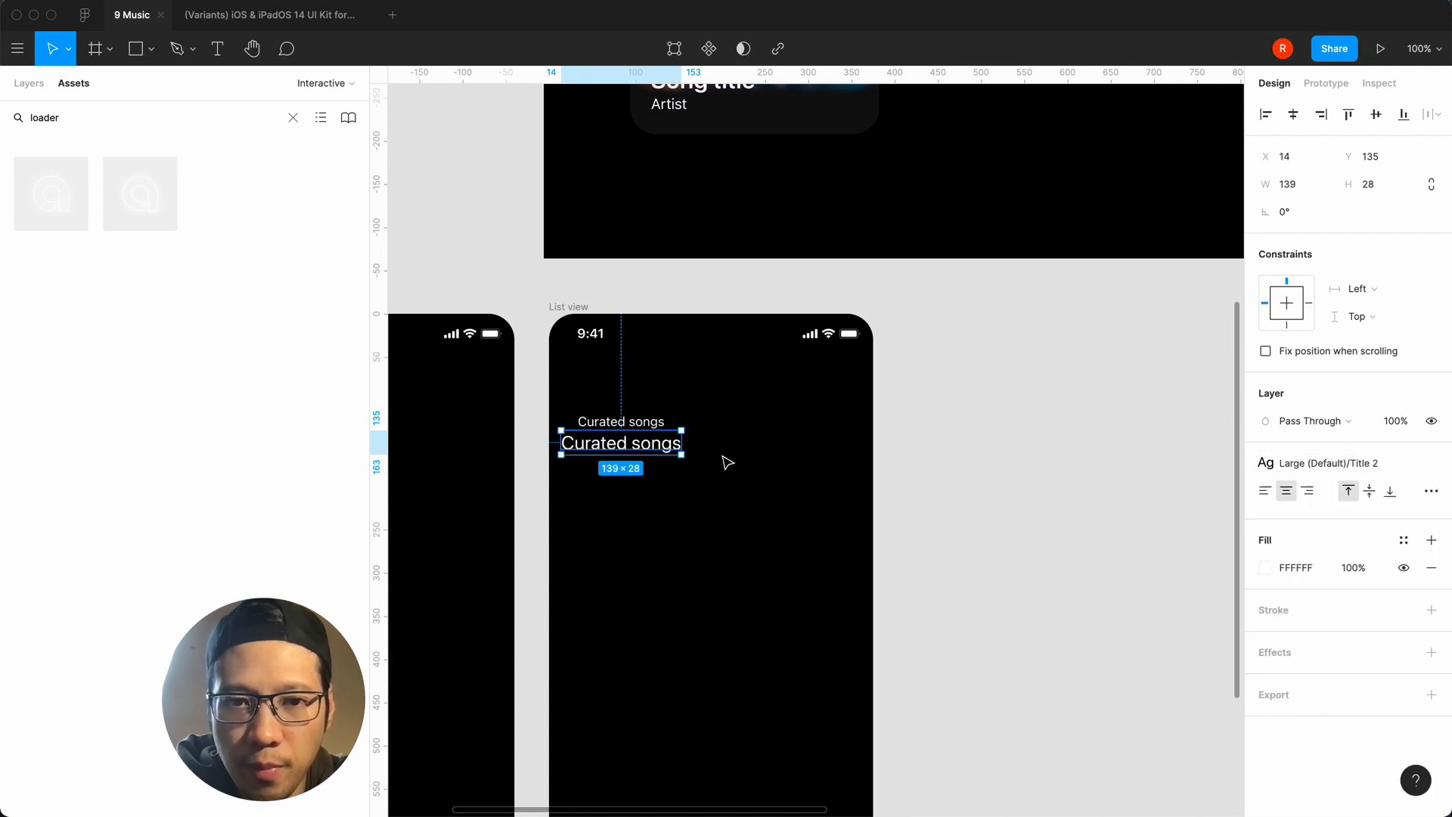
Change the text of the lower "Curated songs" copy to "Alternative Daft Punk artists".
double_click(663, 447)
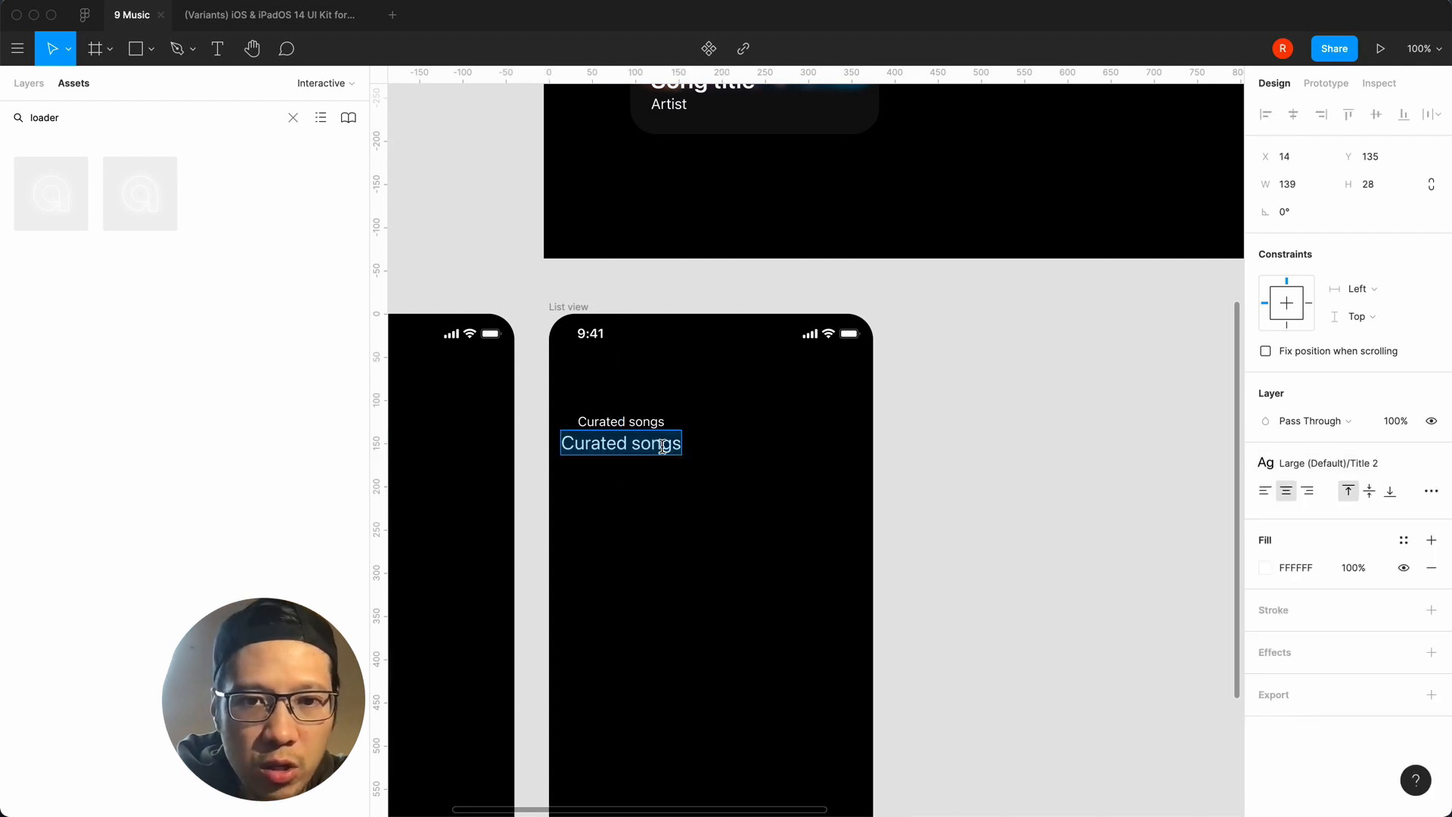
type("Alternatiuve")
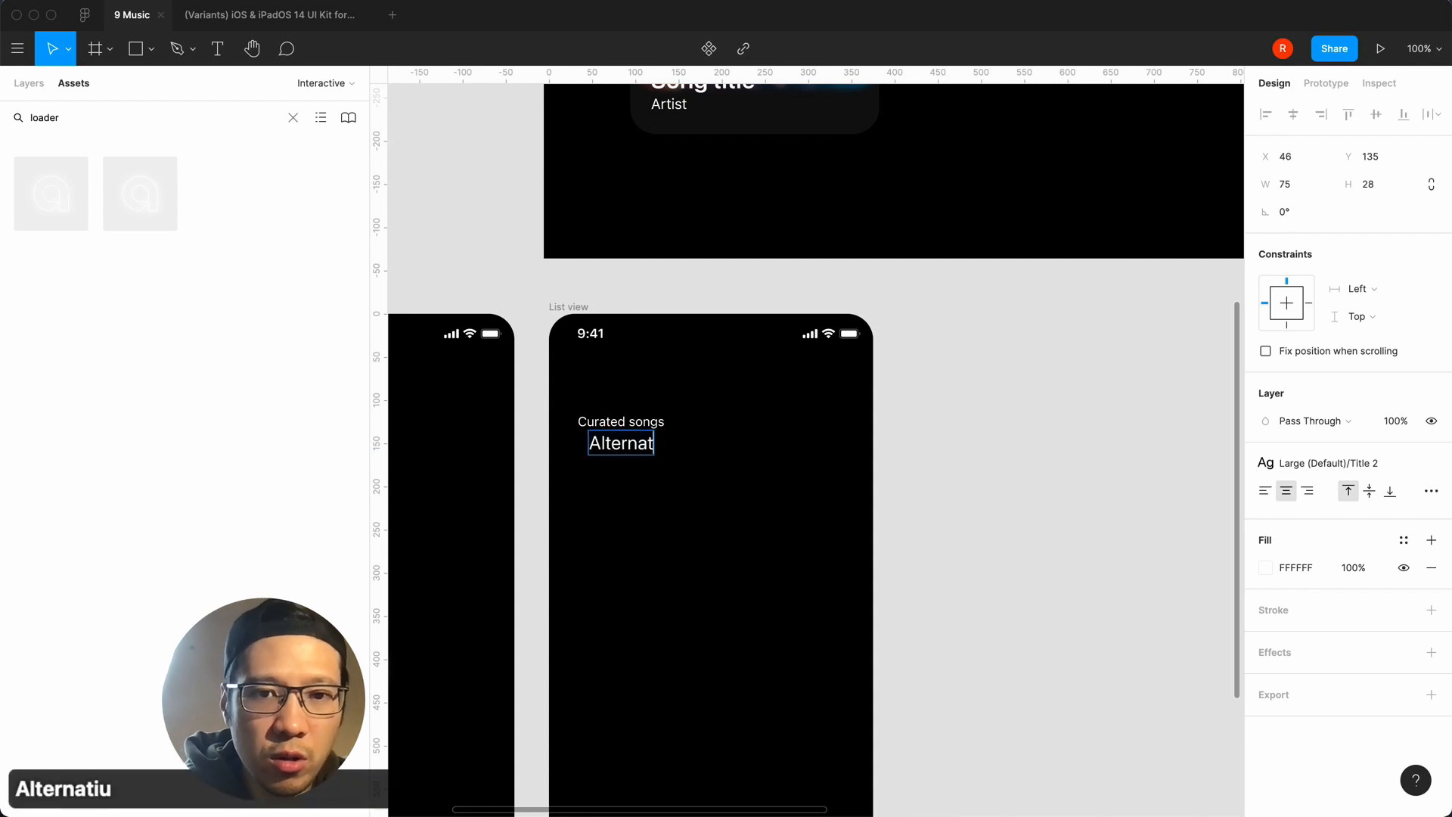
key("BackSpace")
key("BackSpace")
key("BackSpace")
type("ve")
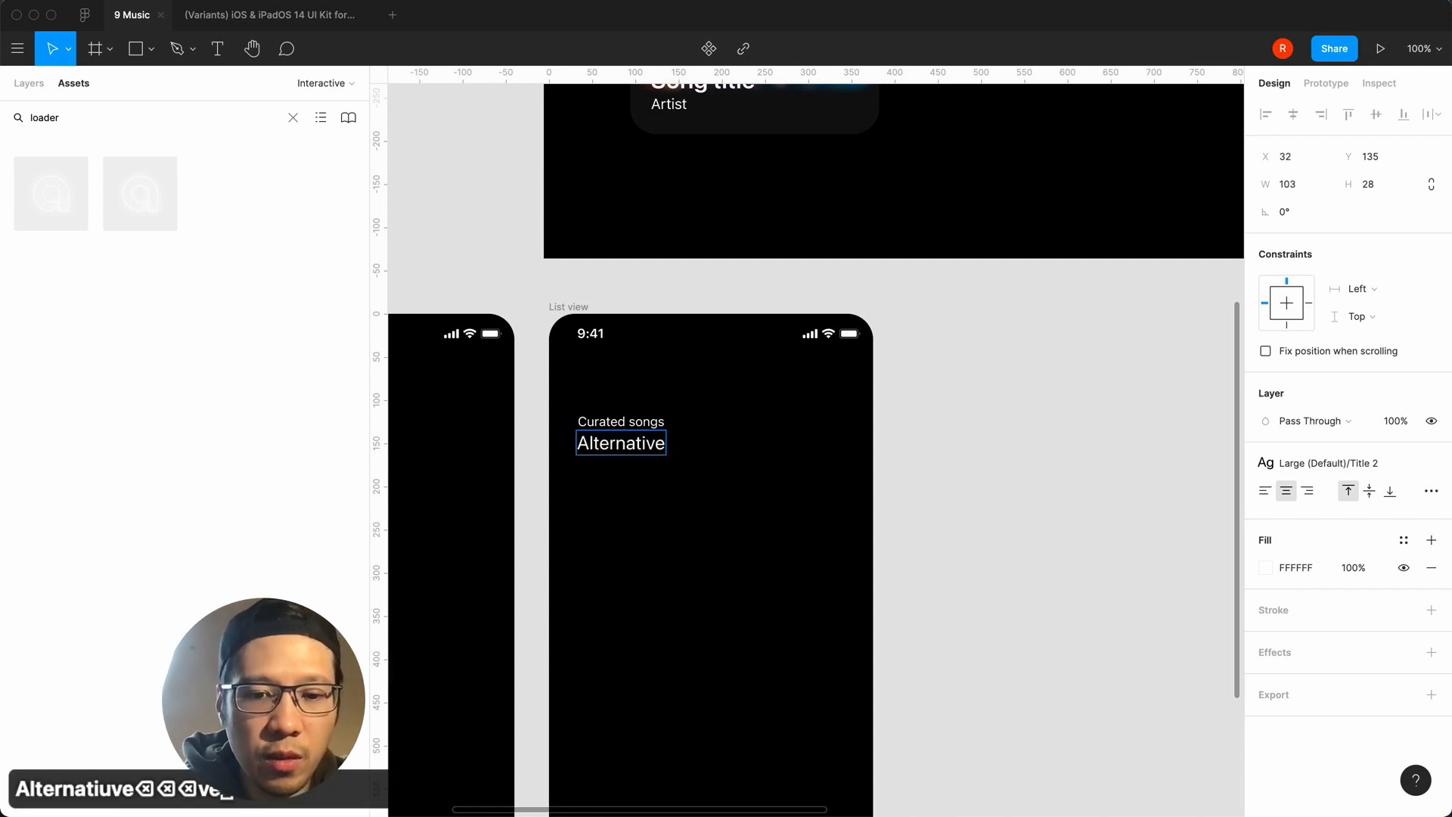
type(" Daf")
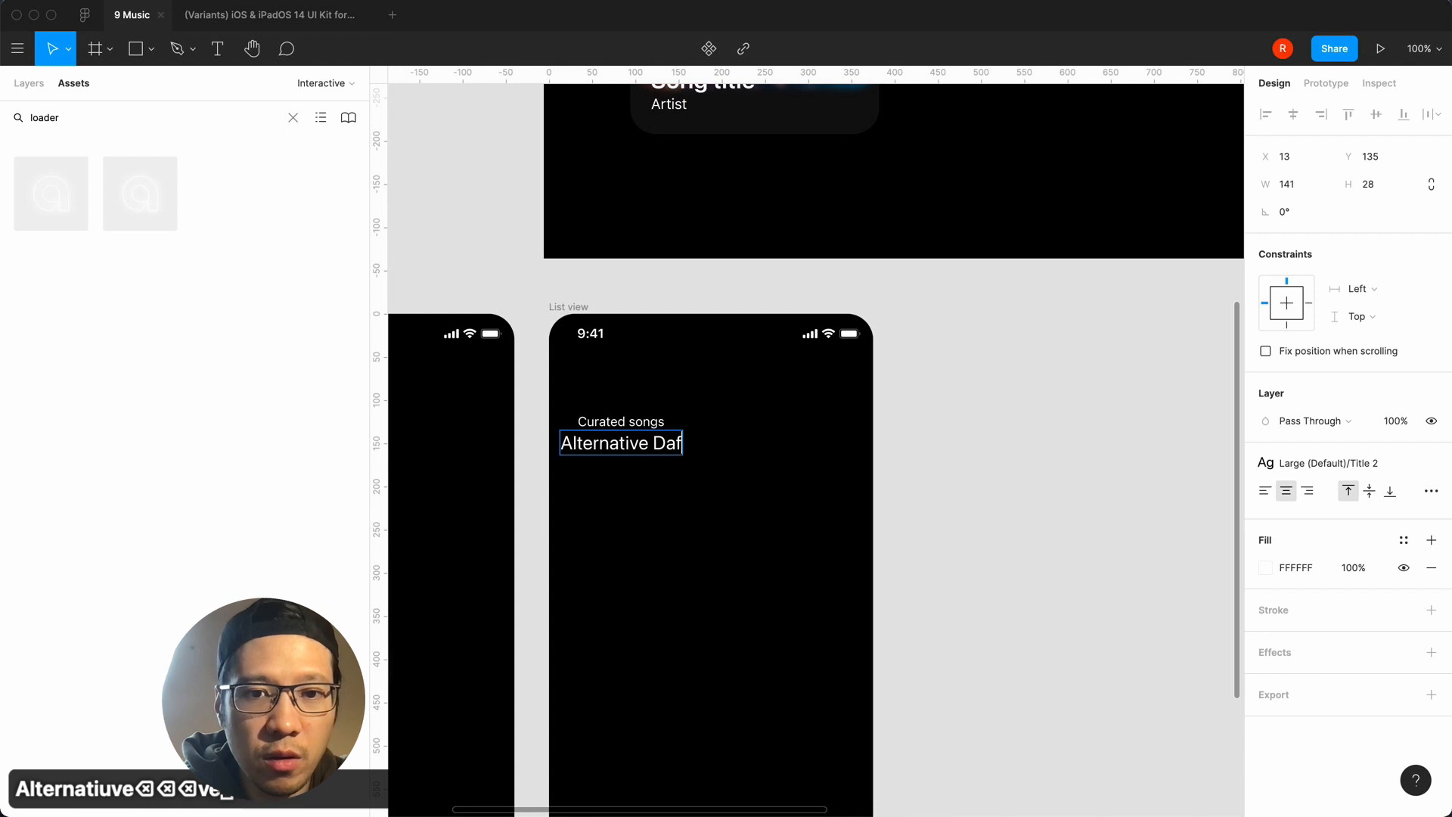
type("t P")
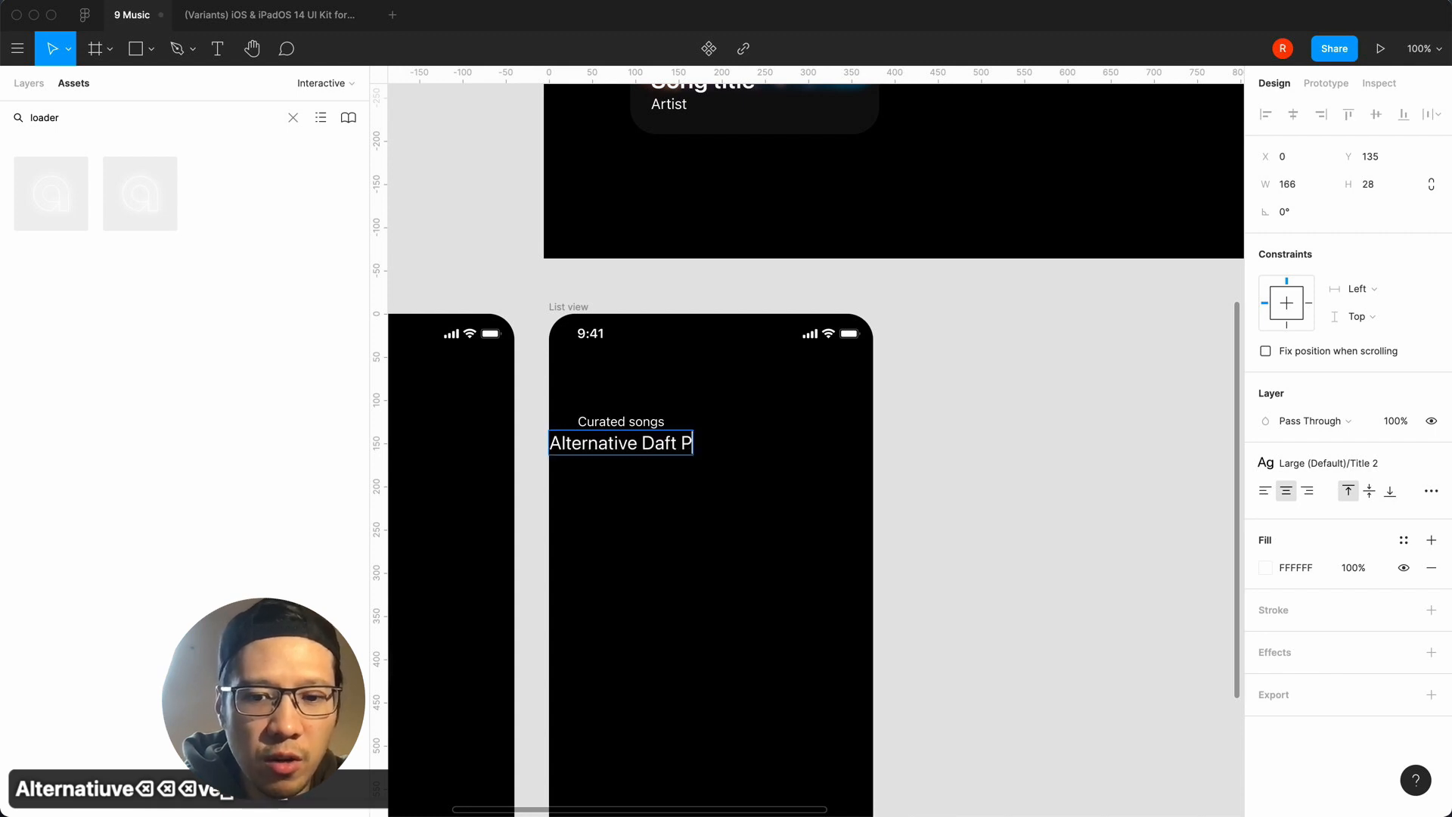
type("unk artists")
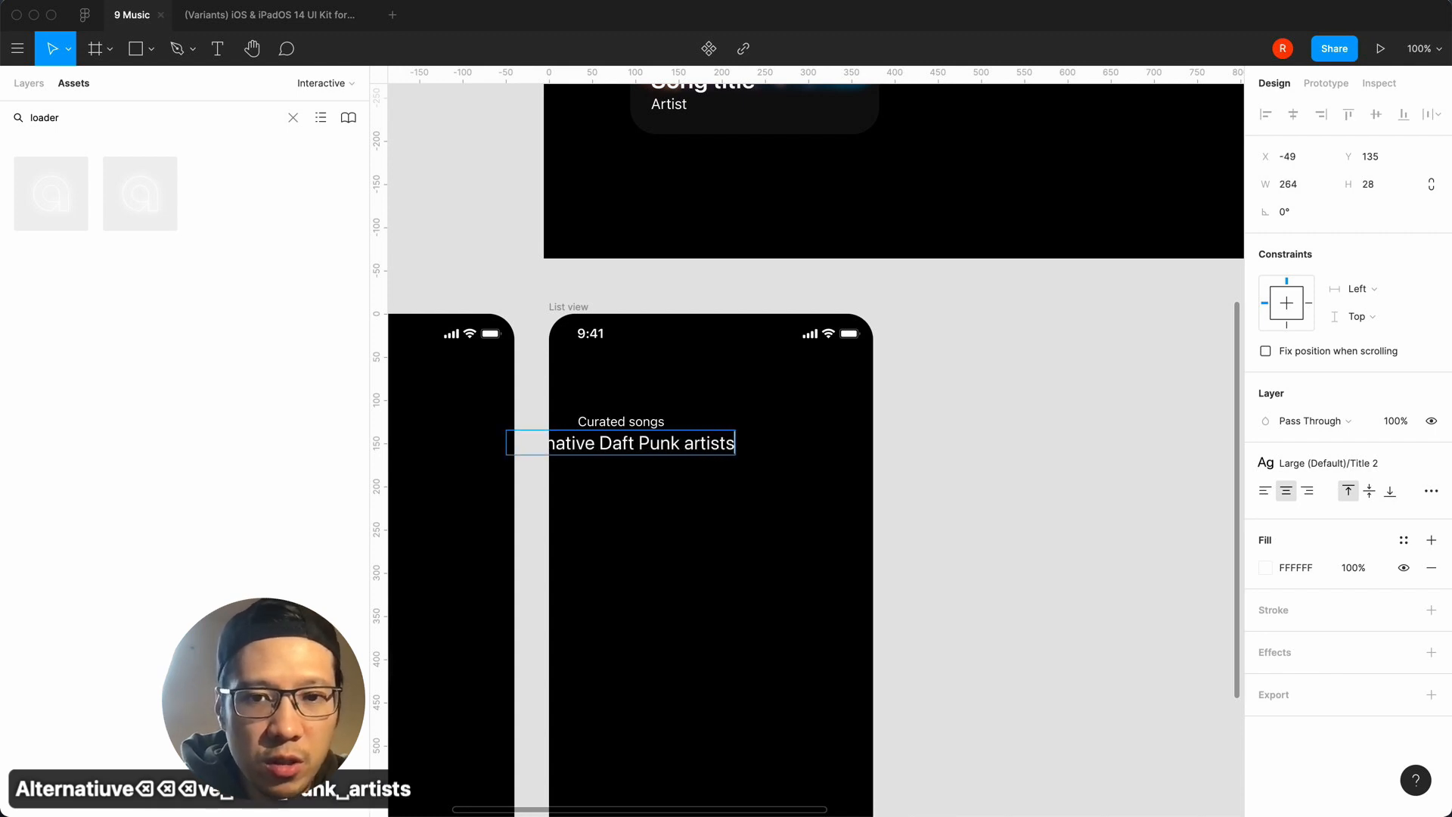
key("Escape")
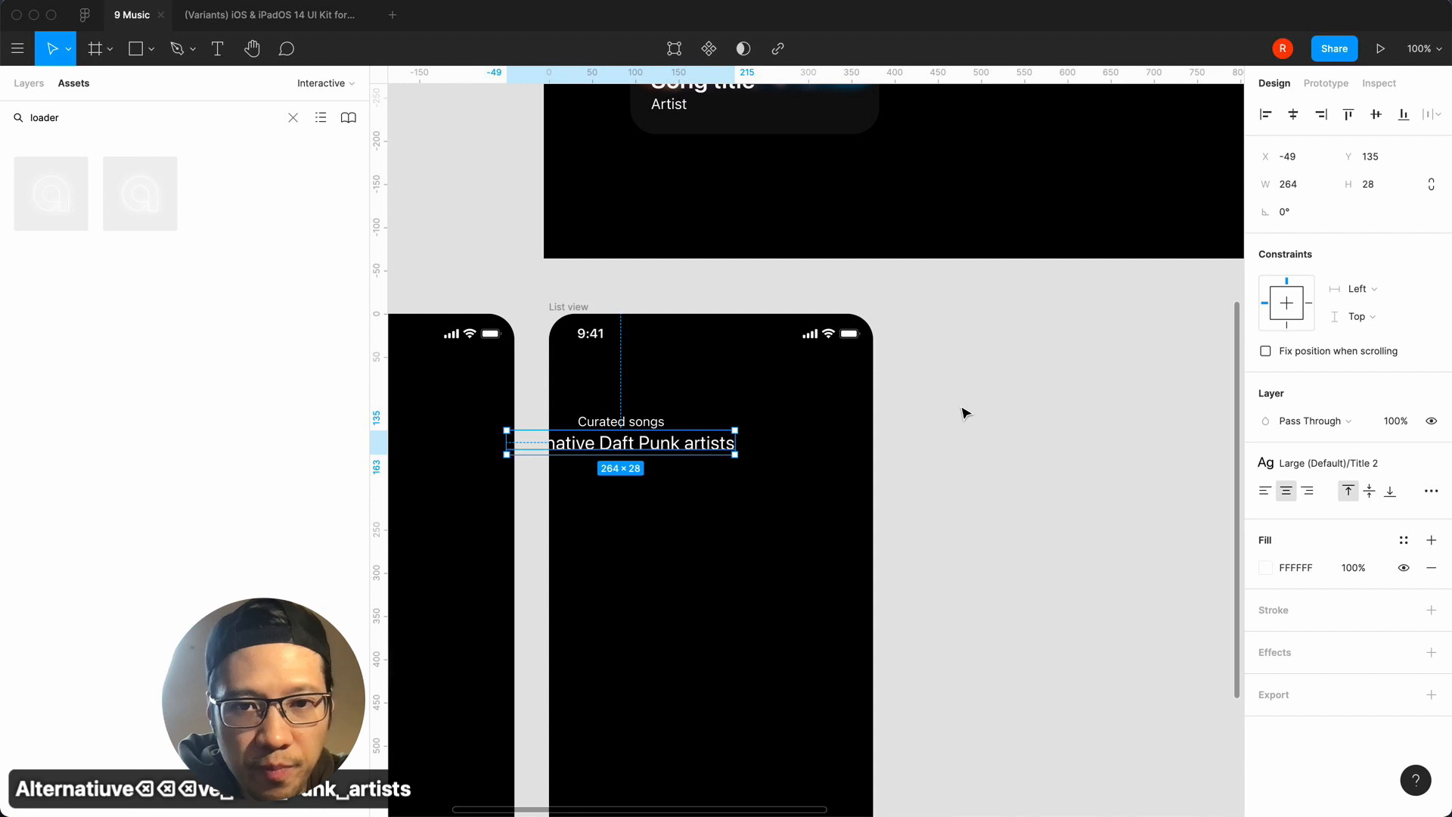
Open the "Alternative Daft Punk artists" title for text editing with the cursor in the word "artists".
key("Return")
left_click(694, 446)
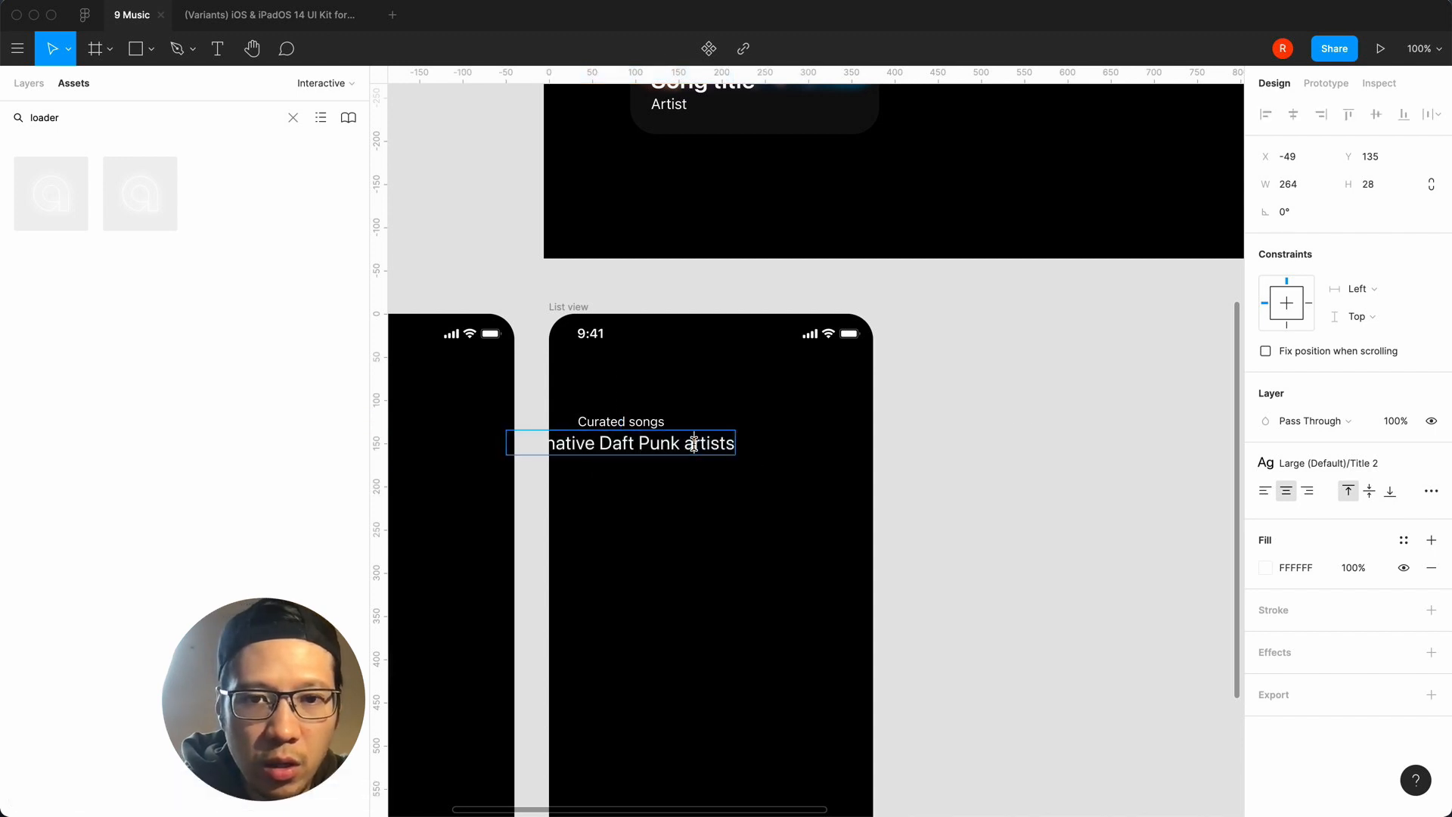
Capitalize "Artists" in the "Alternative Daft Punk Artists" heading and move it to X 33, Y 135, flush with "Curated songs".
key("BackSpace")
type("A")
key("Escape")
left_click_drag(650, 447, 690, 437)
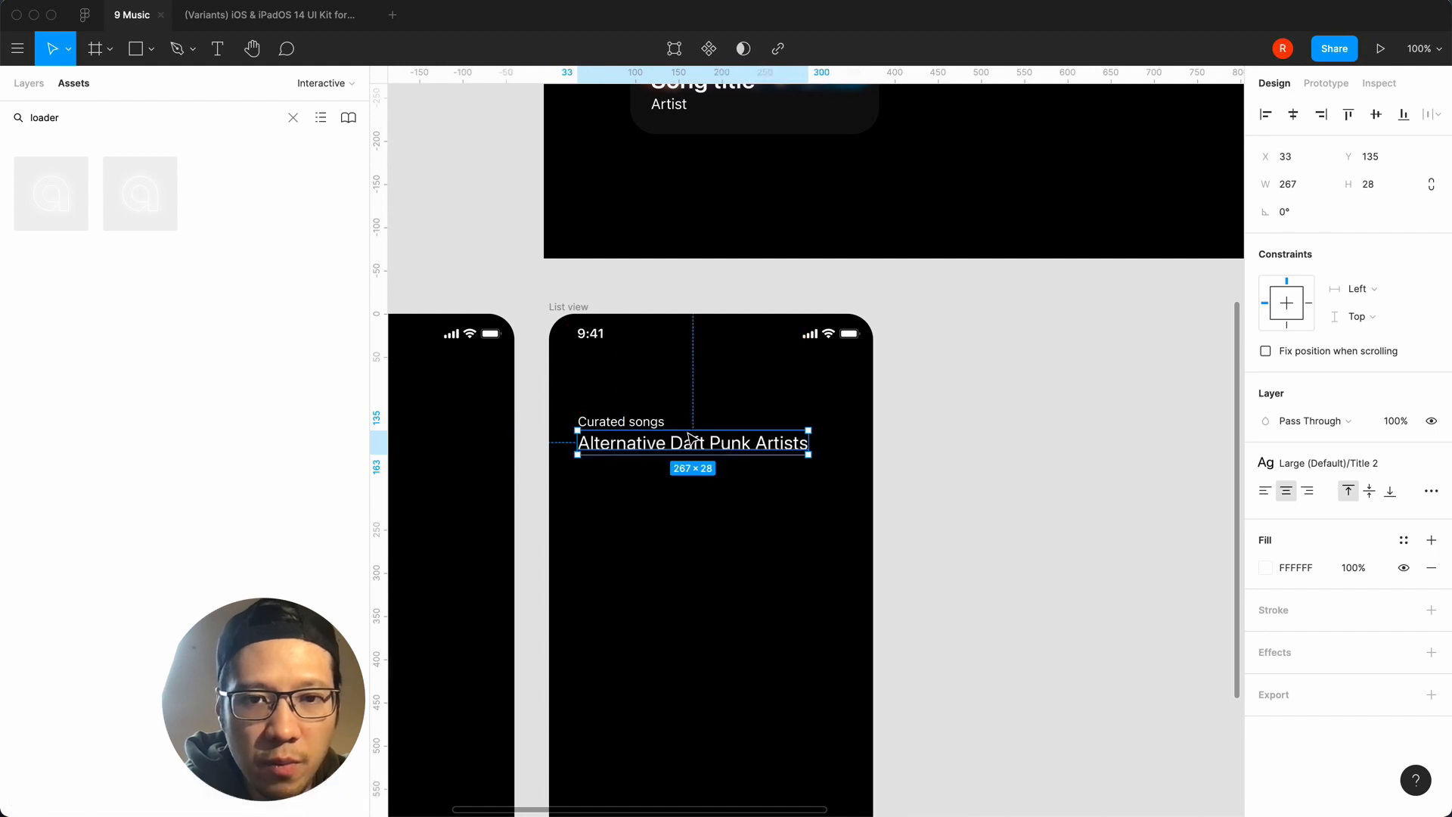
Wrap the "Curated songs" label and the heading below it in a vertical auto layout frame.
left_click(637, 421, "shift")
key("shift+a")
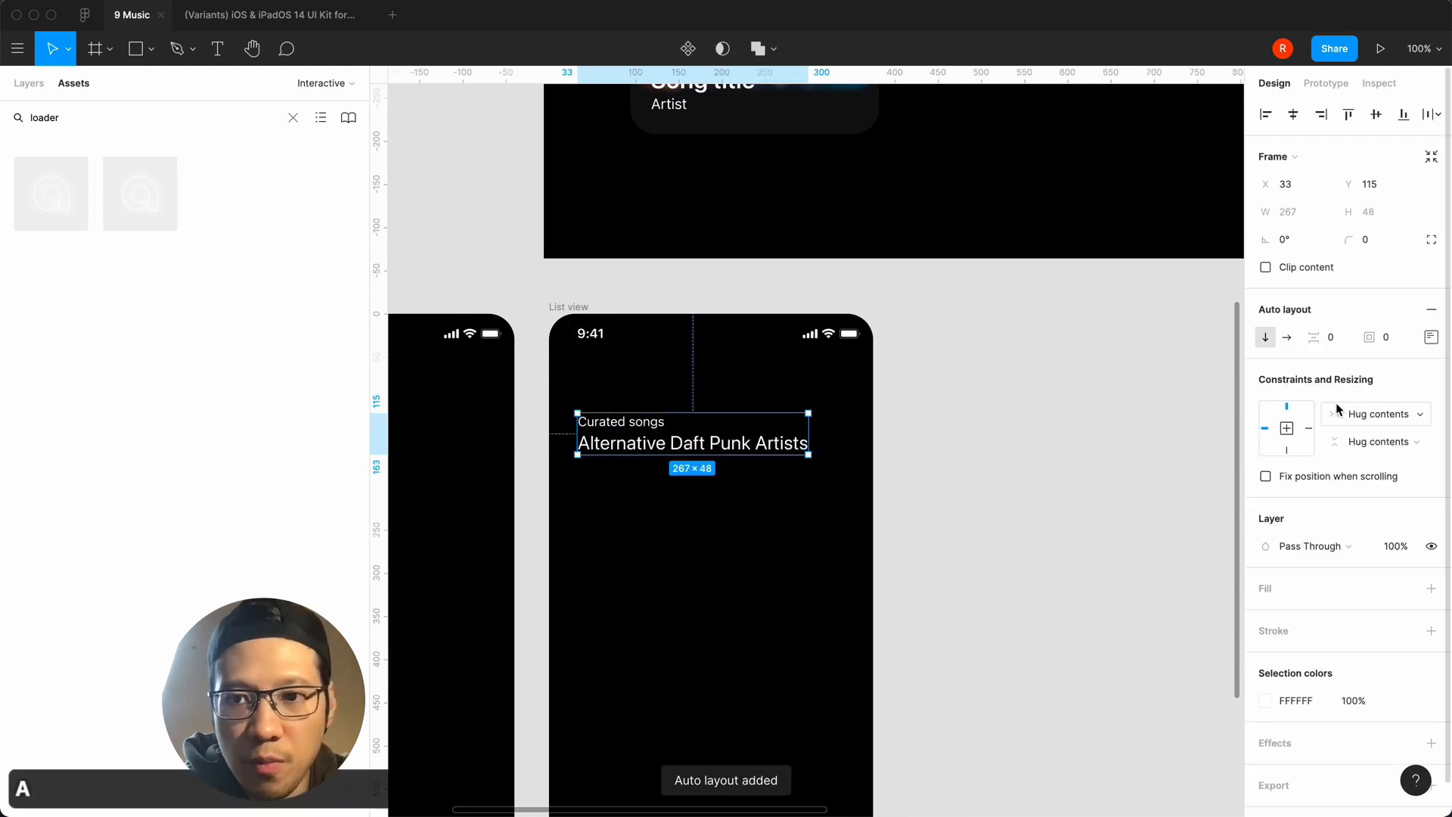
Try the Title 1 text style on the "Alternative Daft Punk Artists" heading and return it to Title 2.
left_click(792, 451)
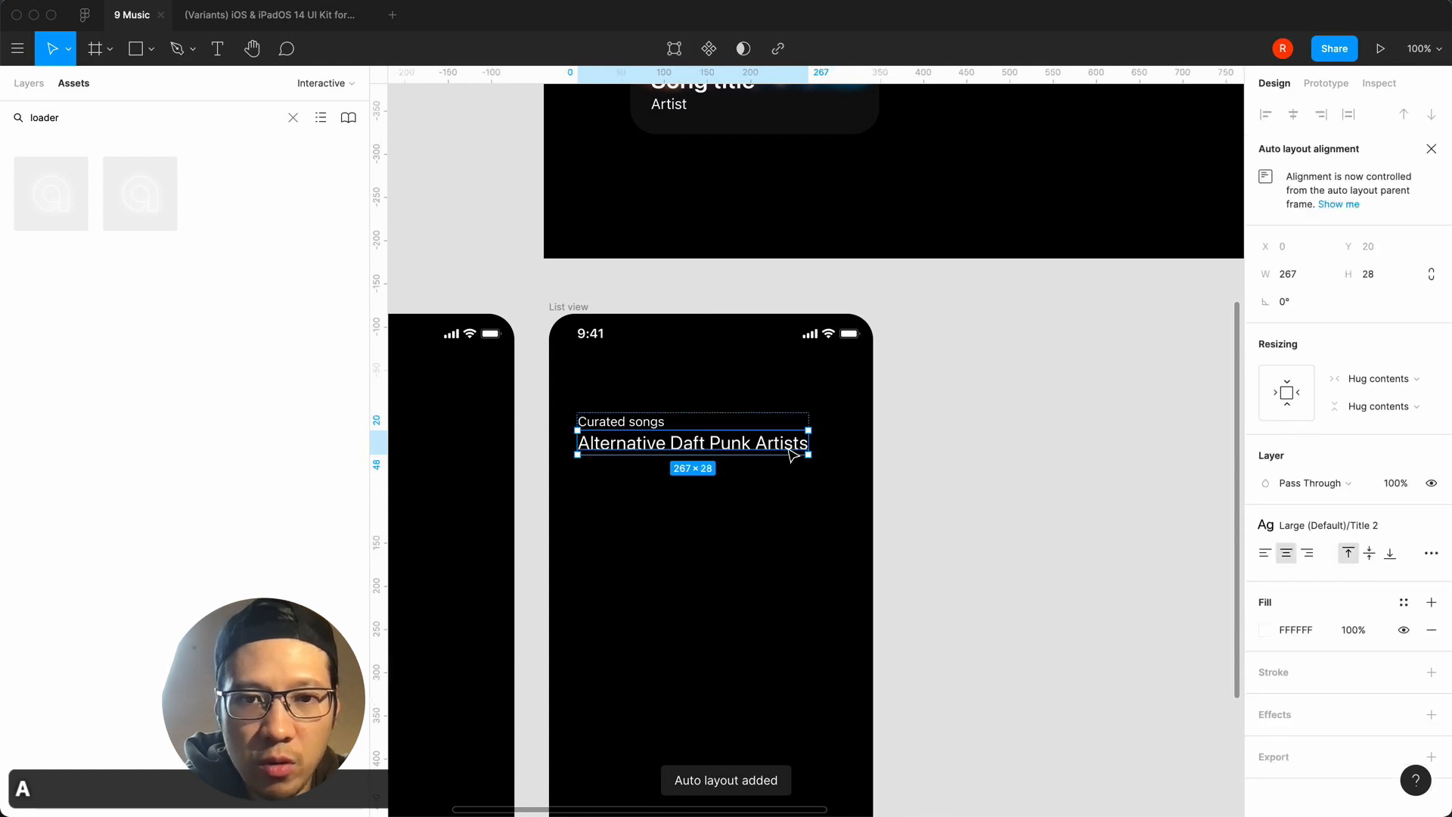
left_click(1318, 527)
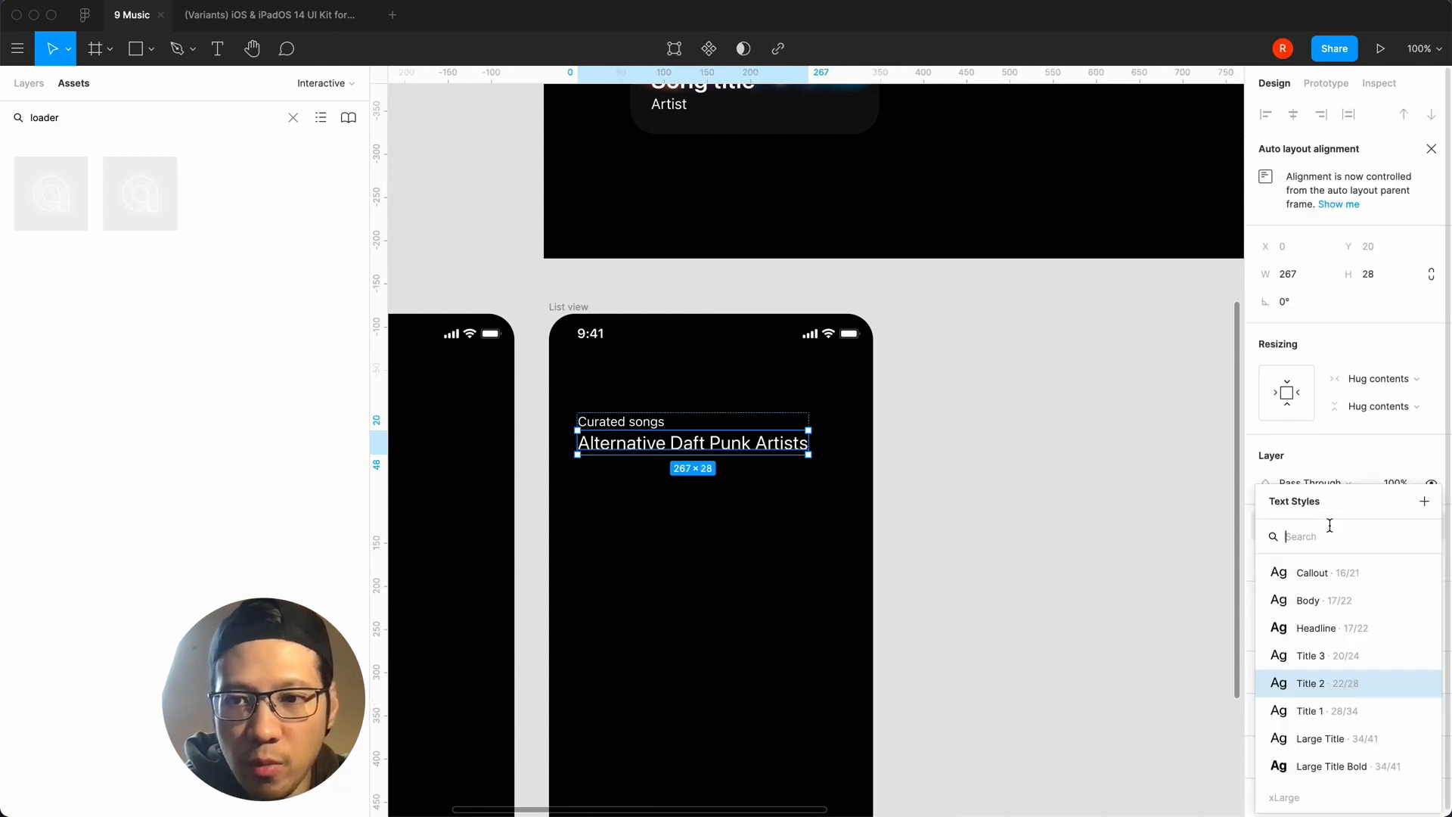
left_click(1316, 683)
key("super+z")
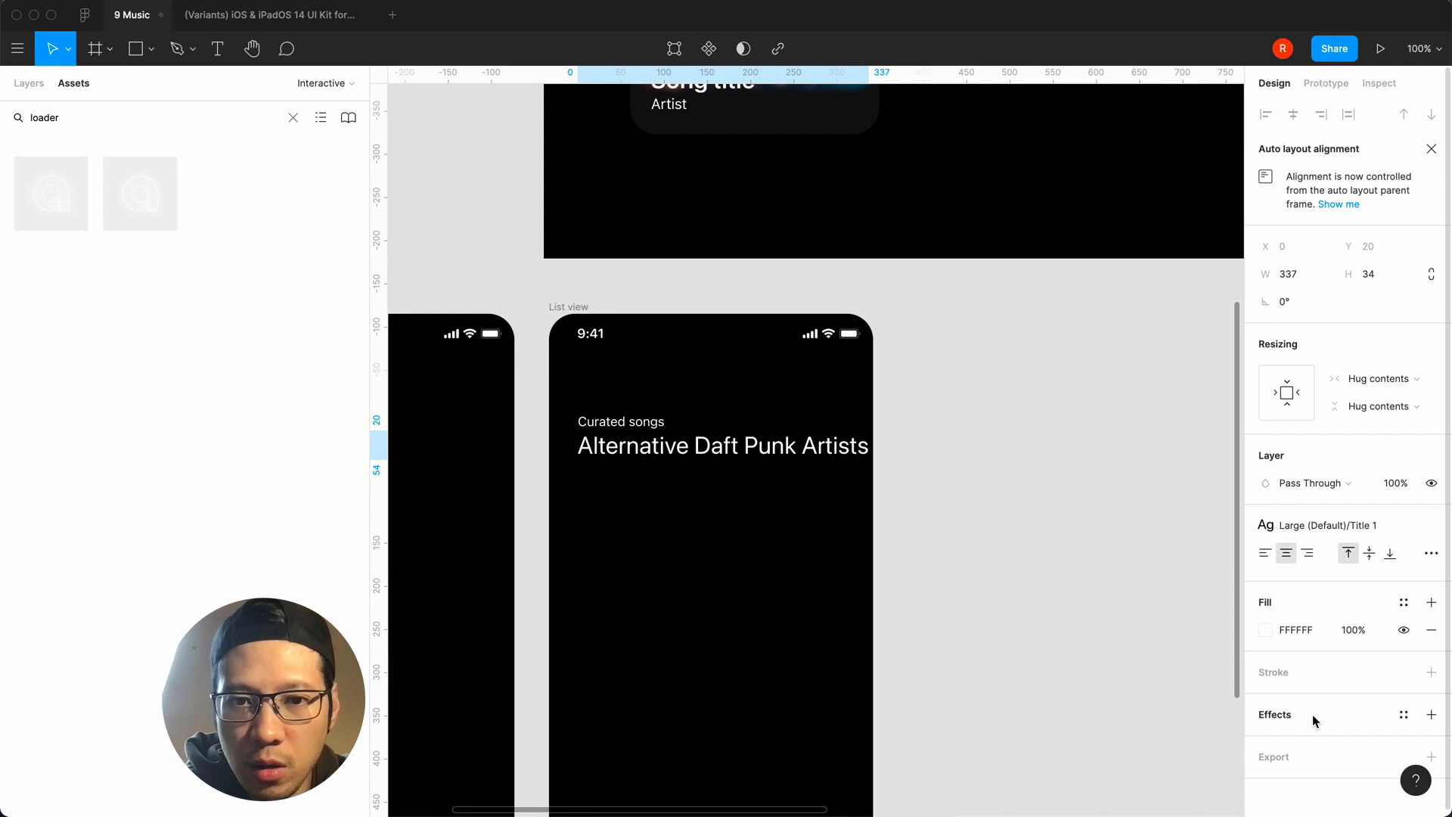
left_click(1333, 525)
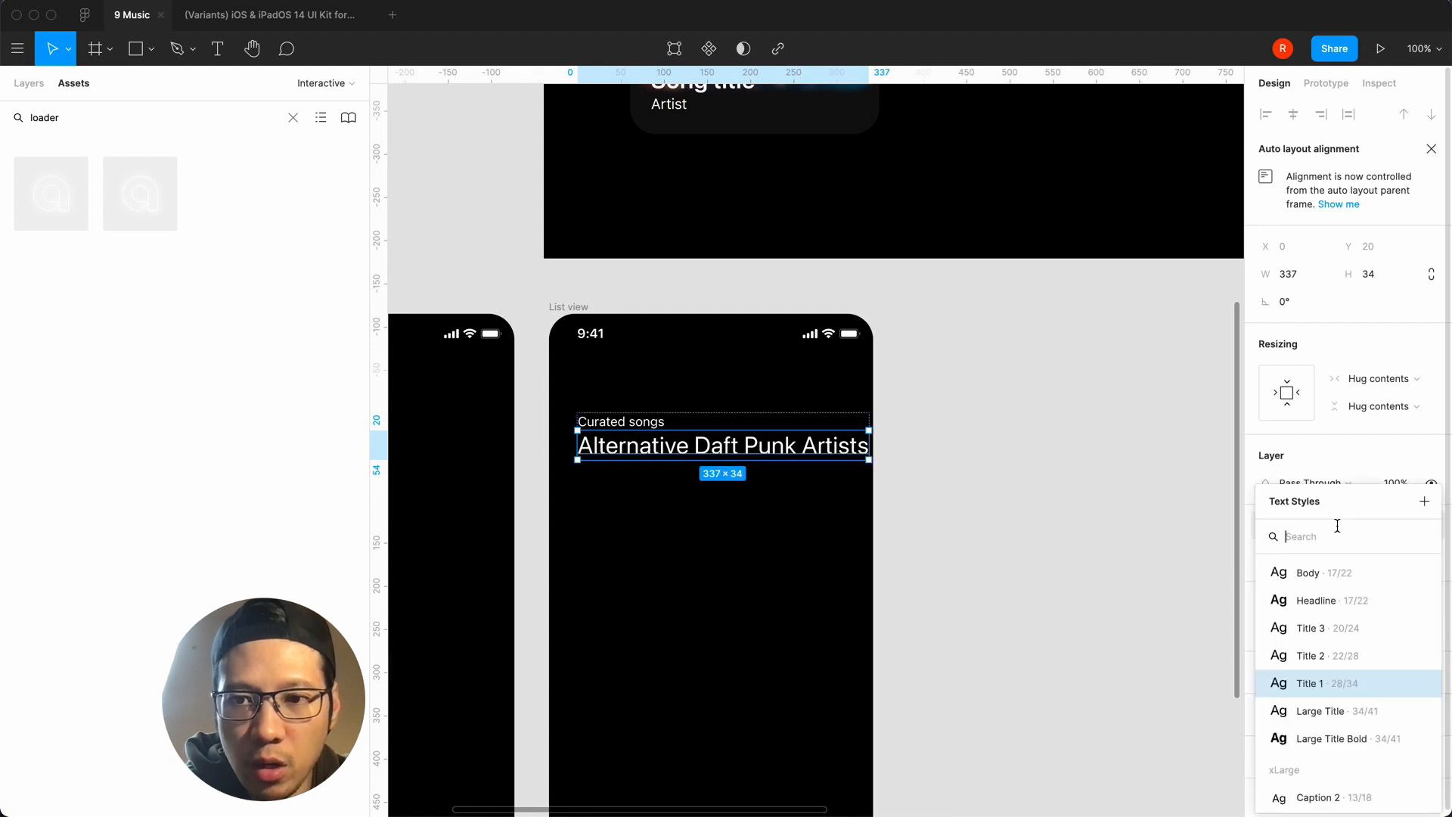
left_click(1326, 686)
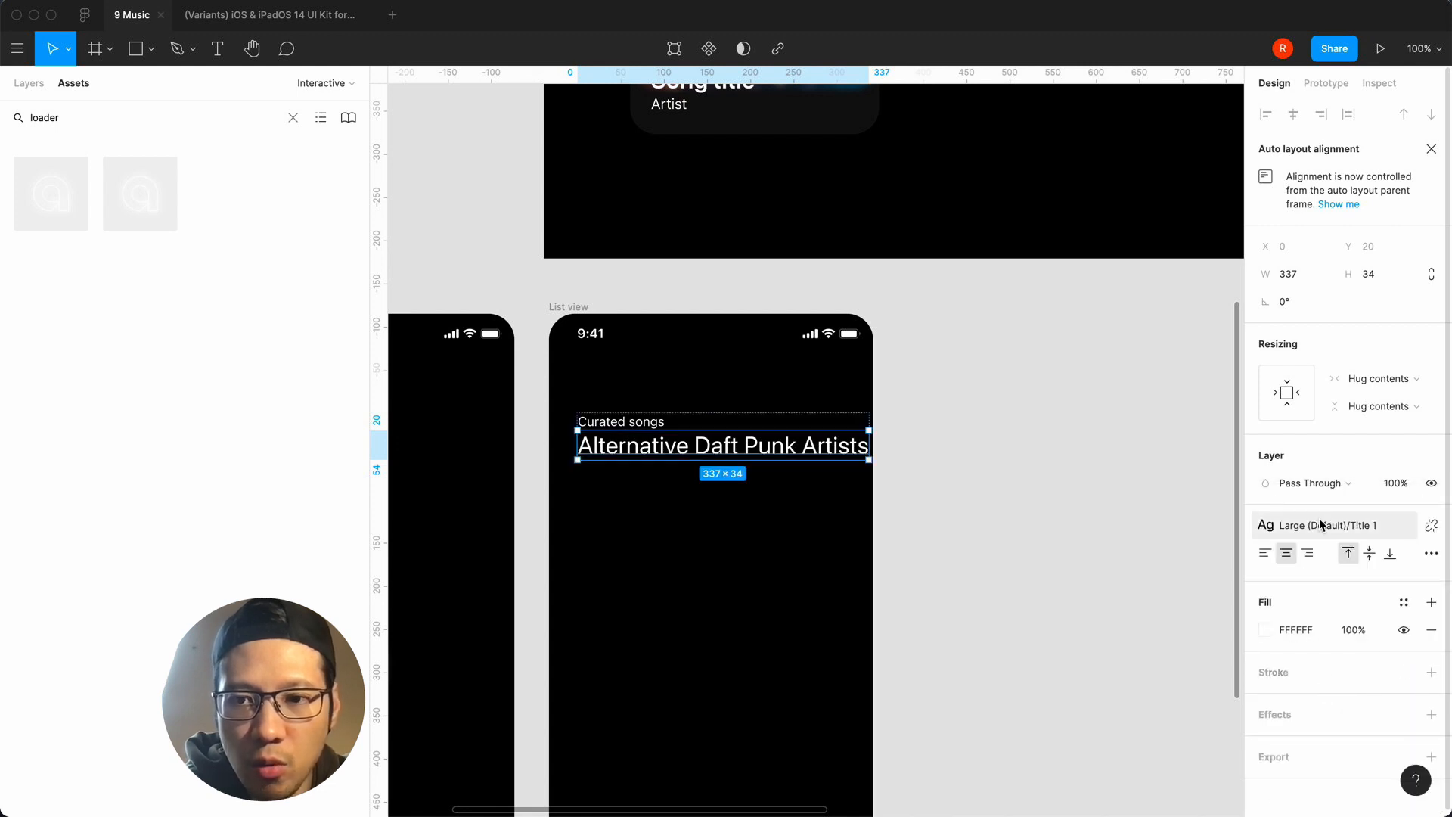
left_click(1319, 520)
scroll(1323, 643, "up", 1)
left_click(1324, 678)
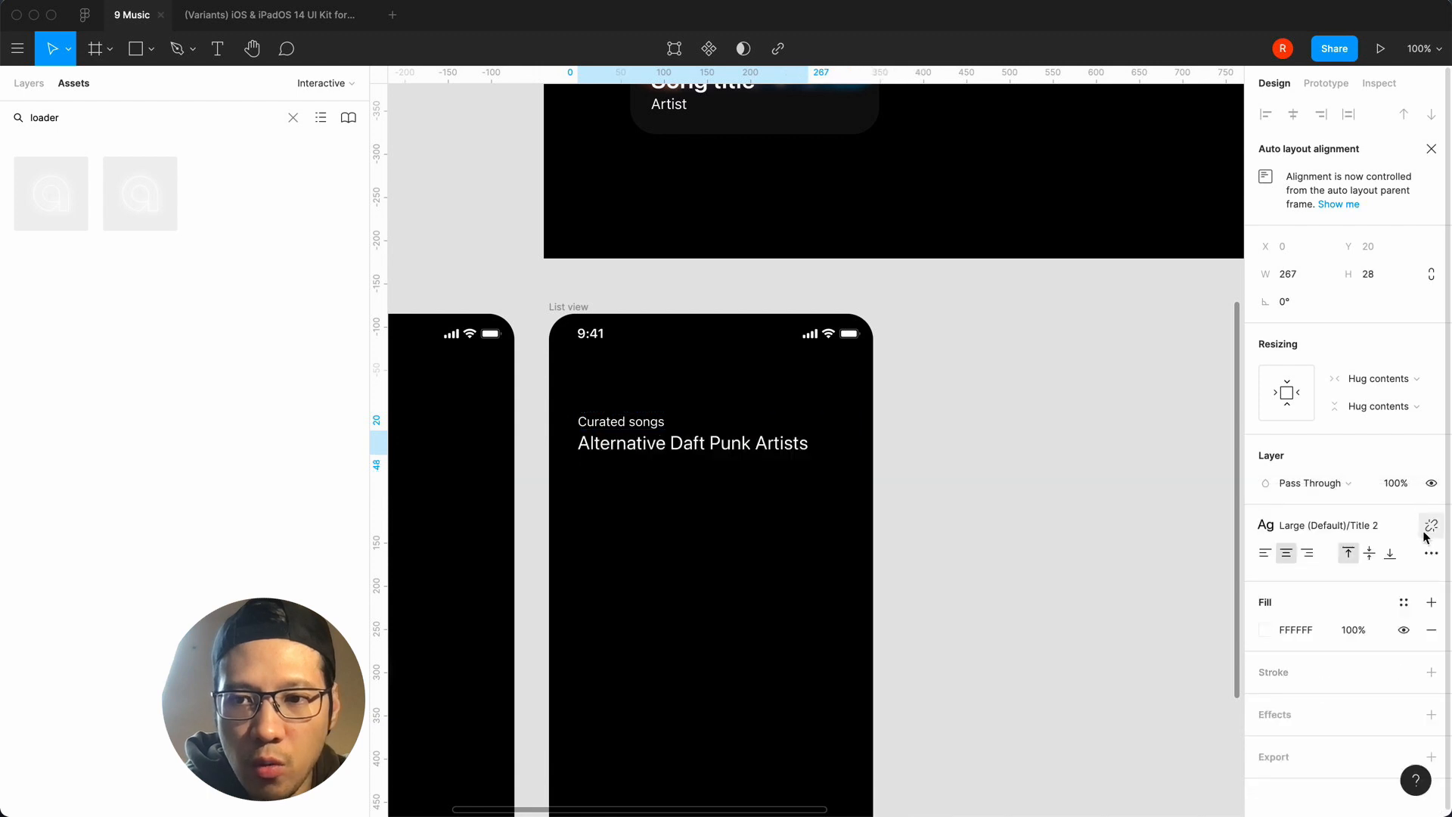
Detach the text style from the "Alternative Daft Punk Artists" heading and set its weight to Semibold.
left_click(1431, 529)
left_click(1284, 580)
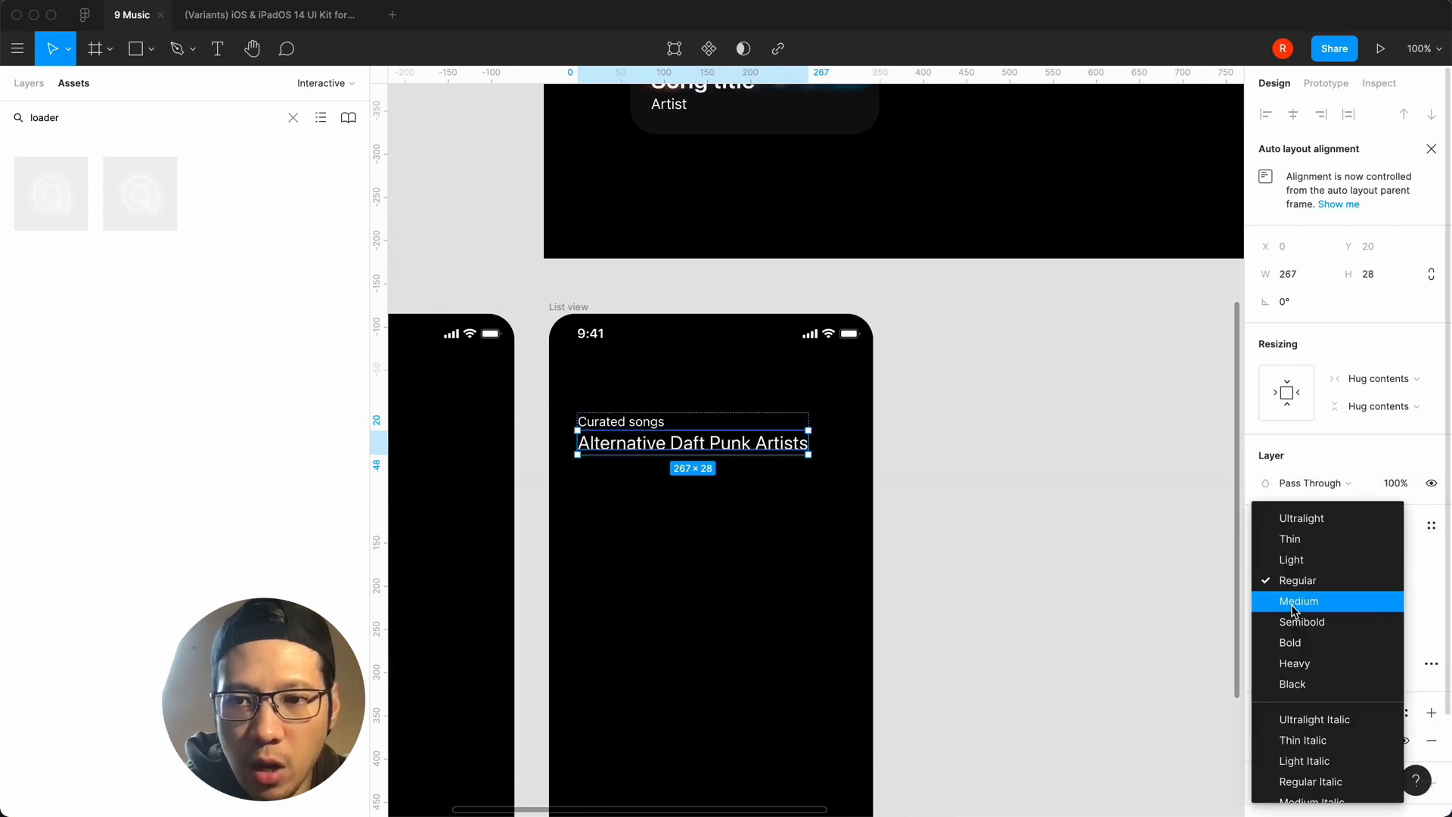
left_click(1295, 620)
left_click(924, 490)
Set the Y position of the heading's auto layout frame to 100.
left_click(673, 452)
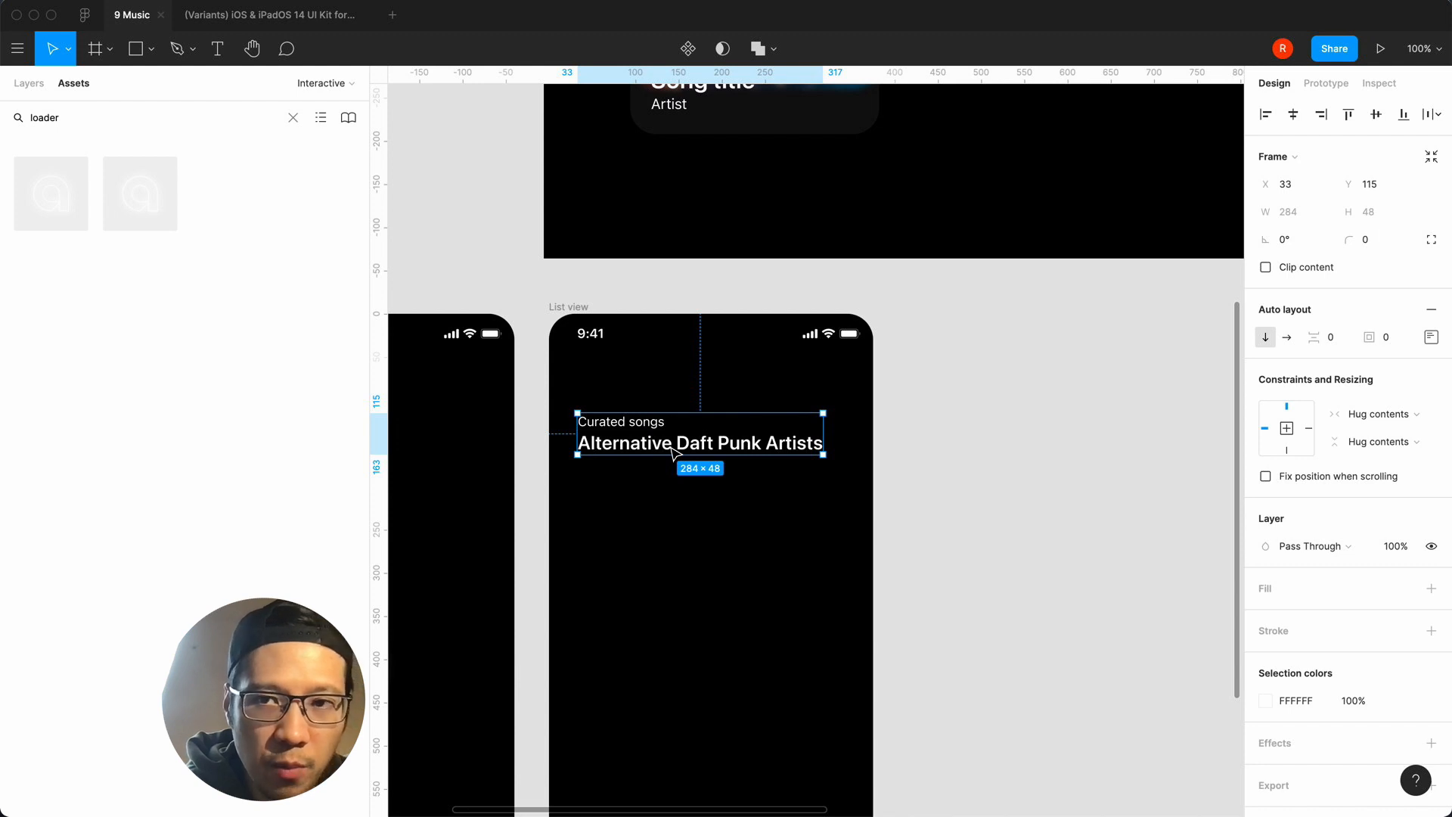
left_click(1384, 185)
type("1")
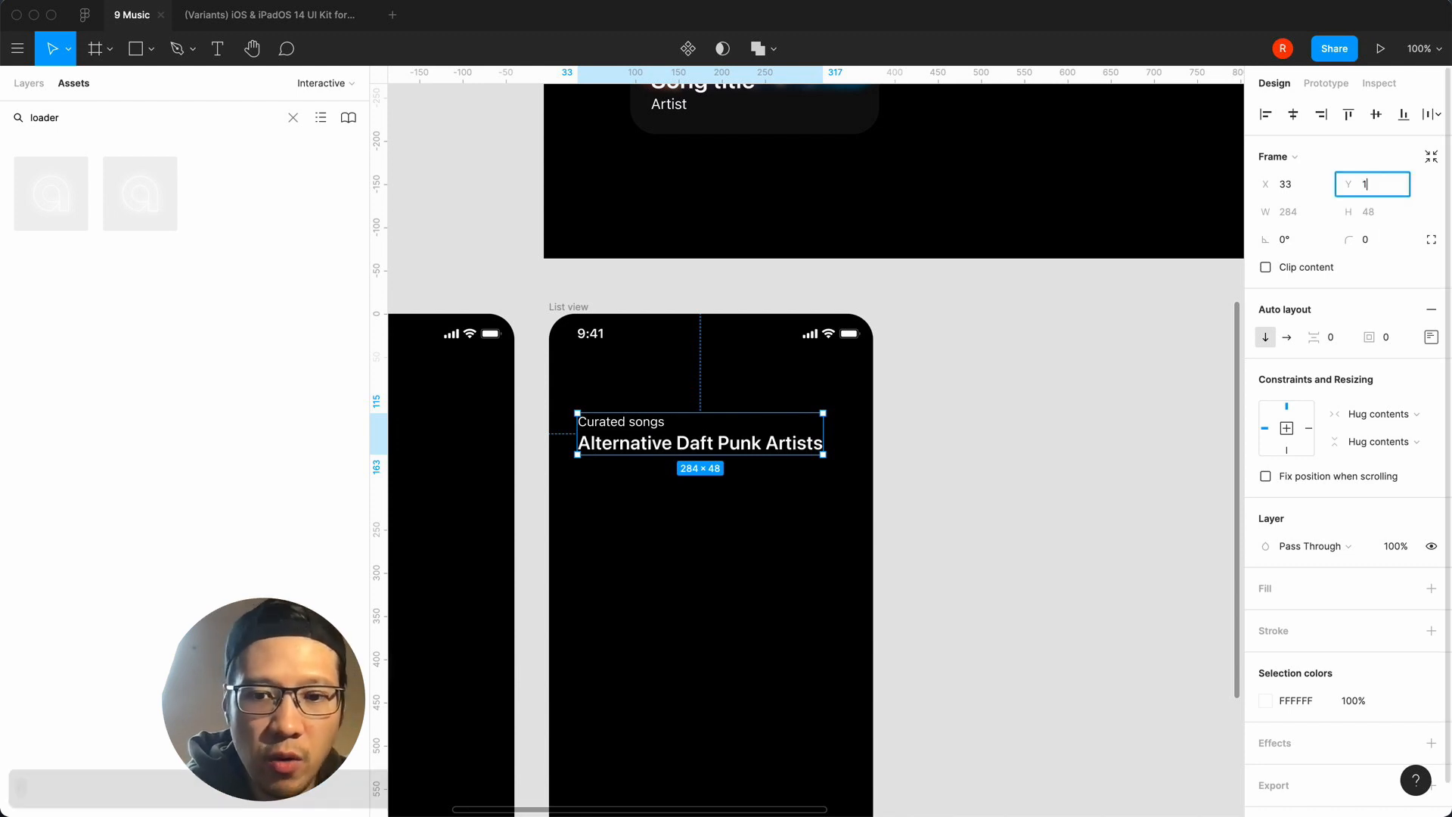
type("00")
key("Return")
left_click(1145, 425)
Clear the "loader" search so the assets list all local components.
key("minus")
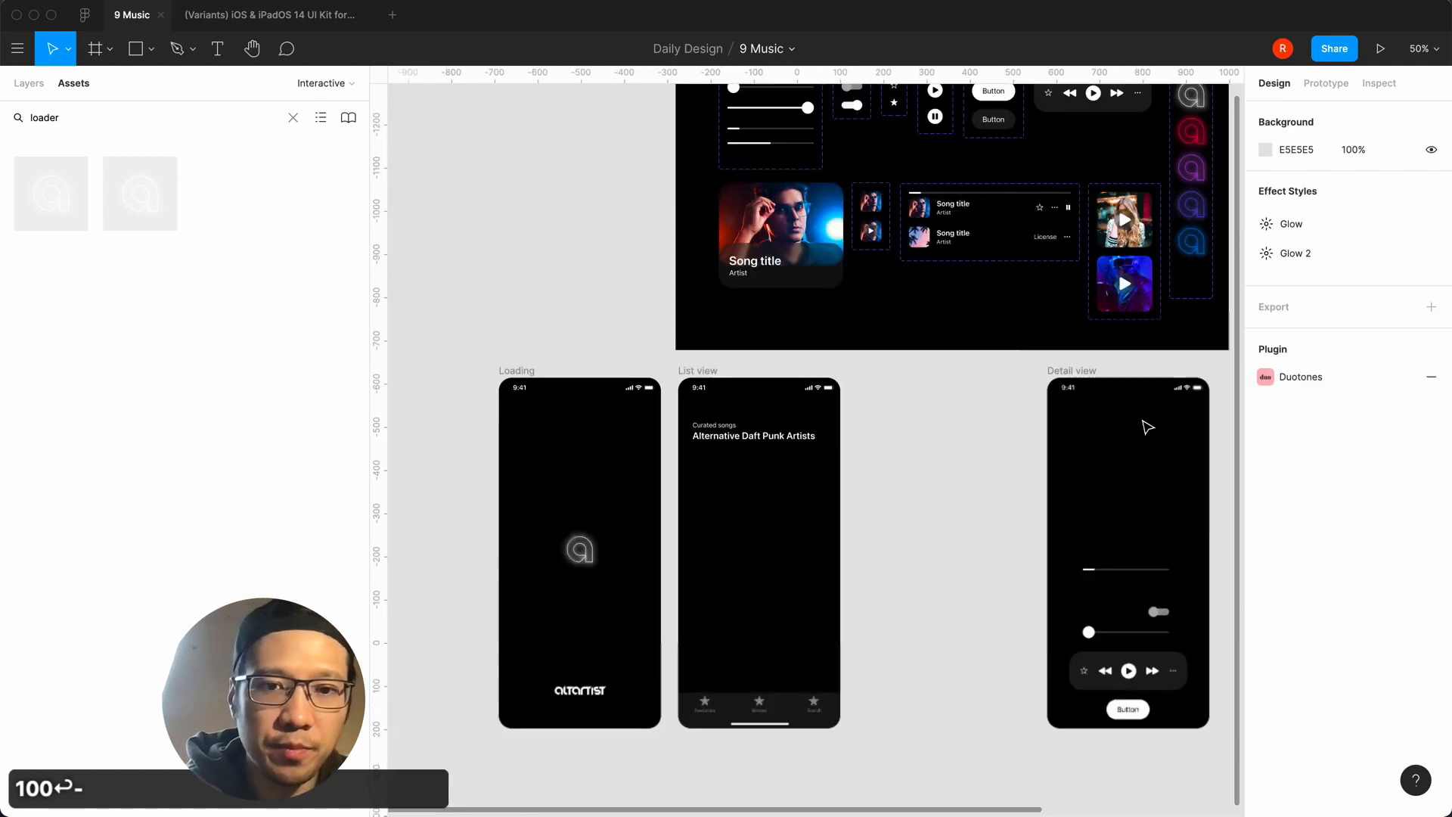
scroll(972, 509, "right", 1)
scroll(971, 509, "up", 1)
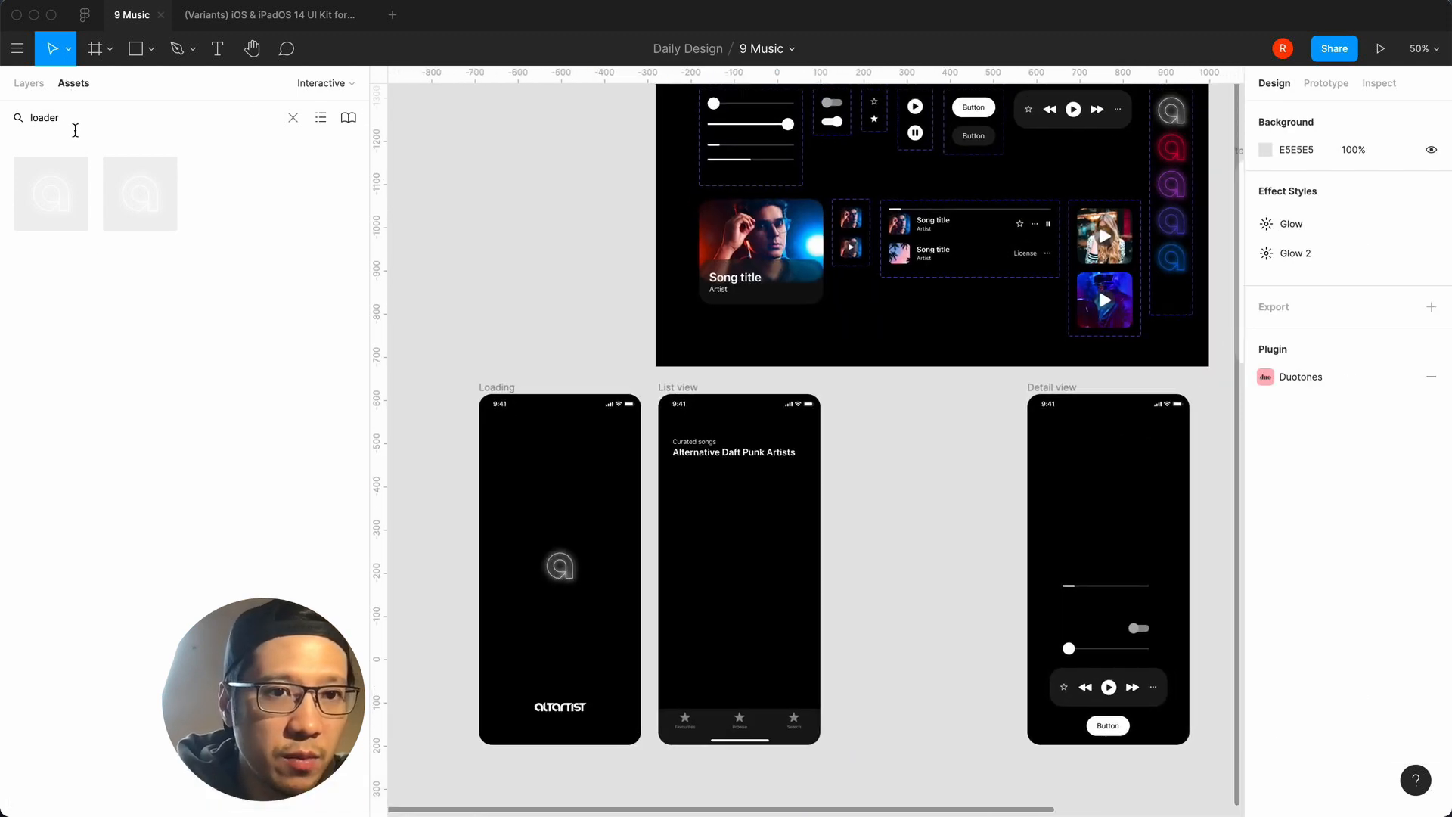
left_click(293, 118)
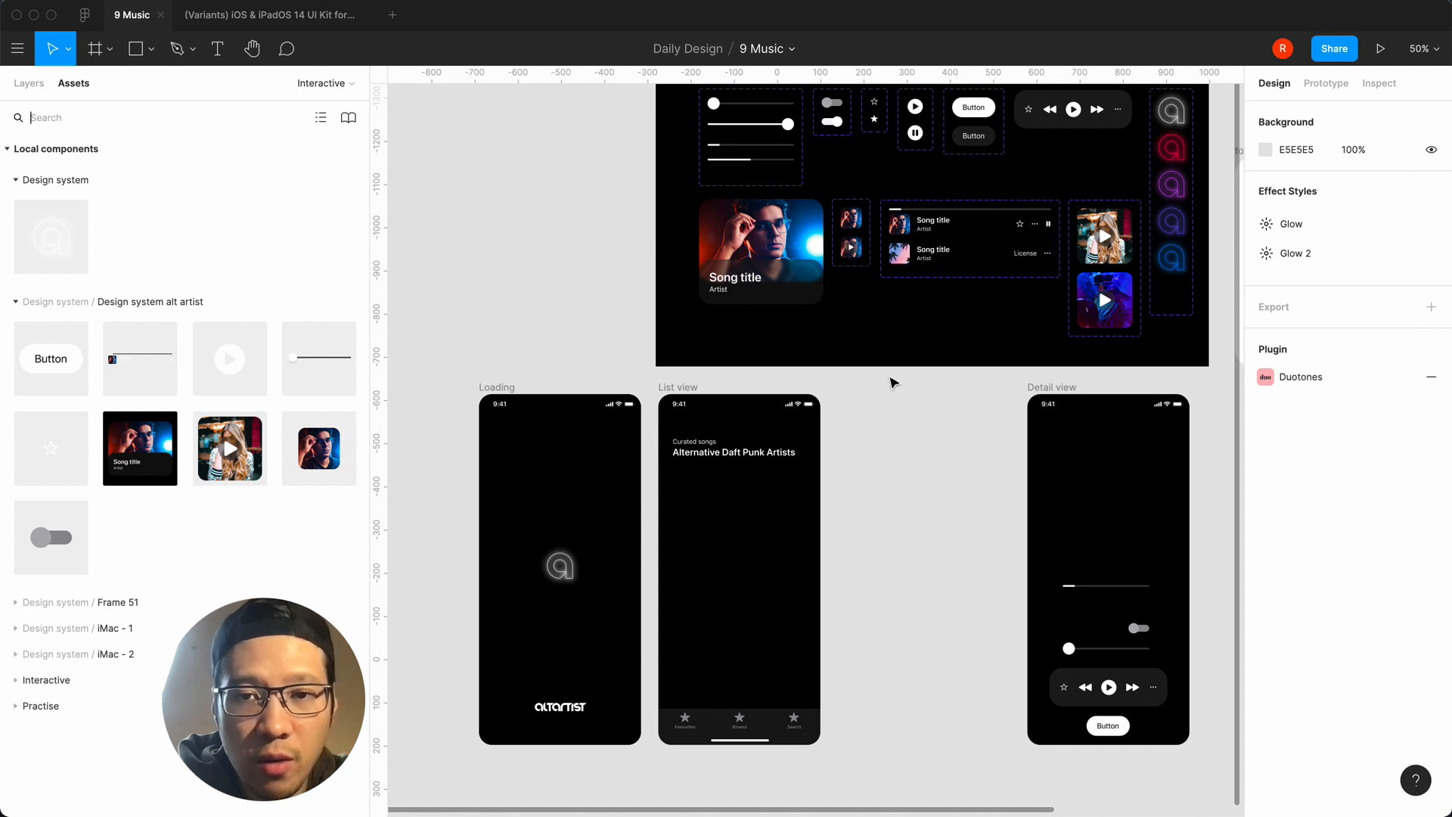
Examine the song list item component and its variants in the "Design system alt artist" frame.
scroll(860, 460, "up", 2)
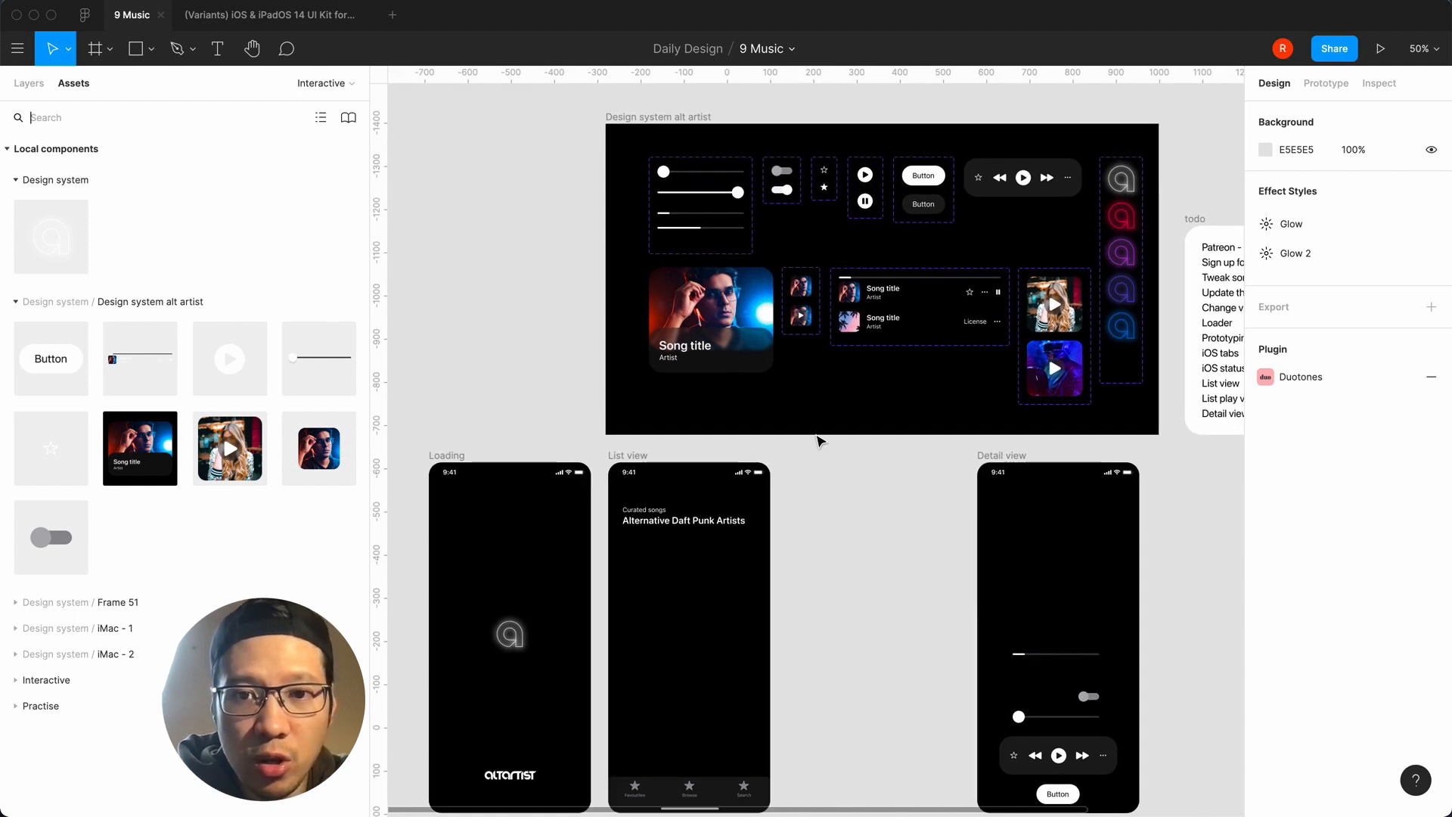
type("=")
scroll(821, 443, "up", 1)
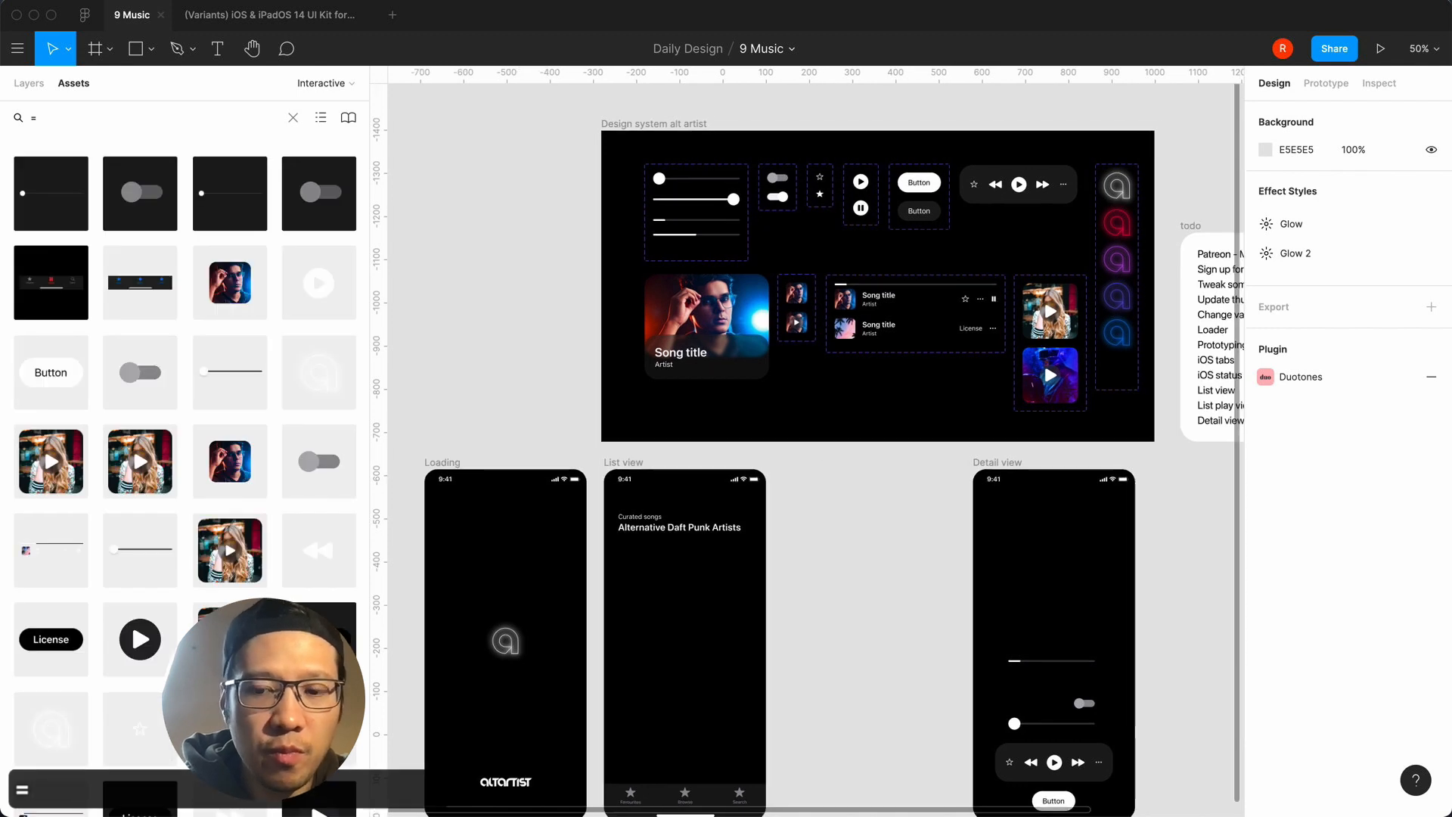
key("BackSpace")
left_click(885, 309)
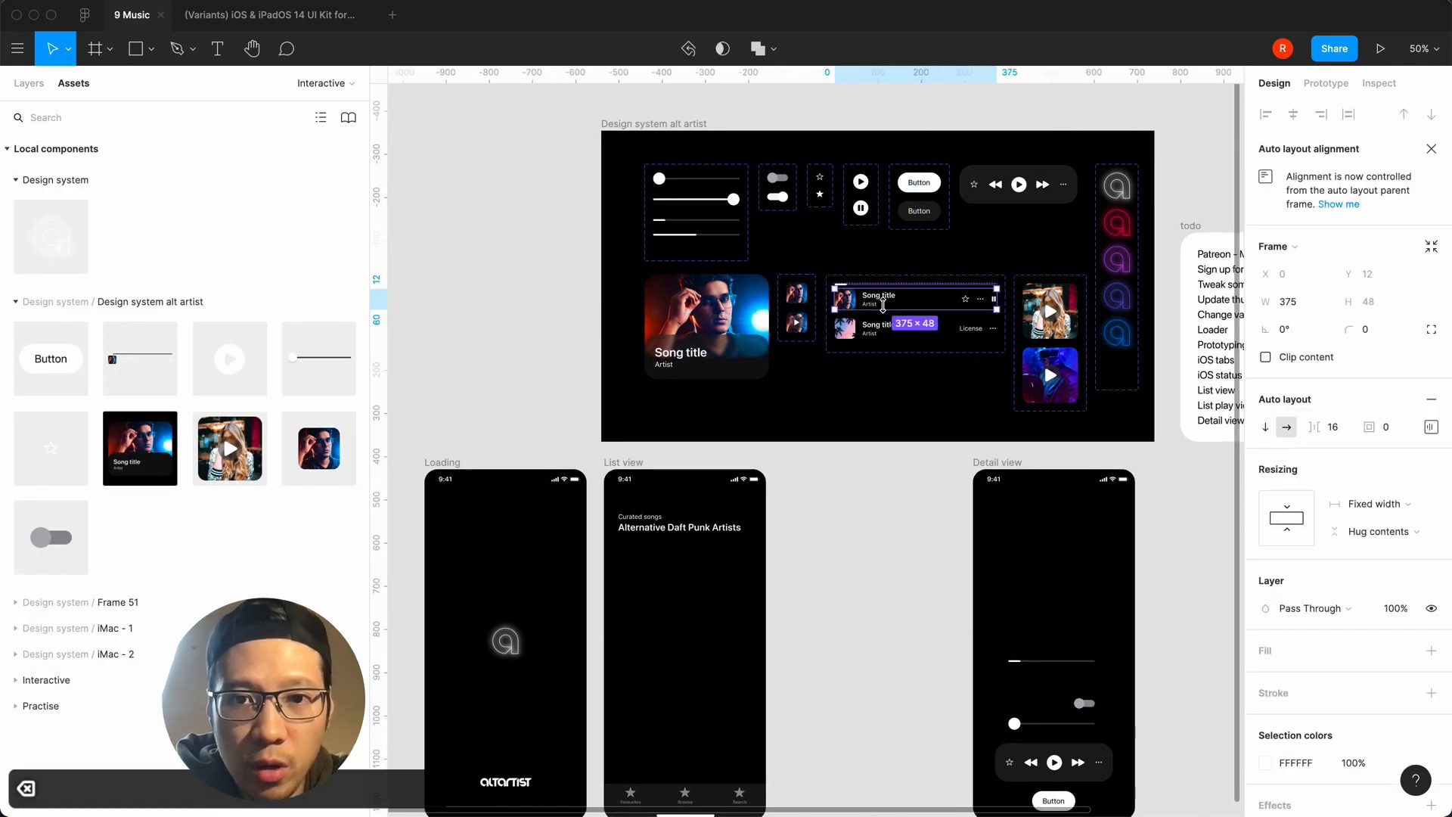
left_click(834, 519)
scroll(835, 520, "up", 5)
scroll(834, 519, "up", 2)
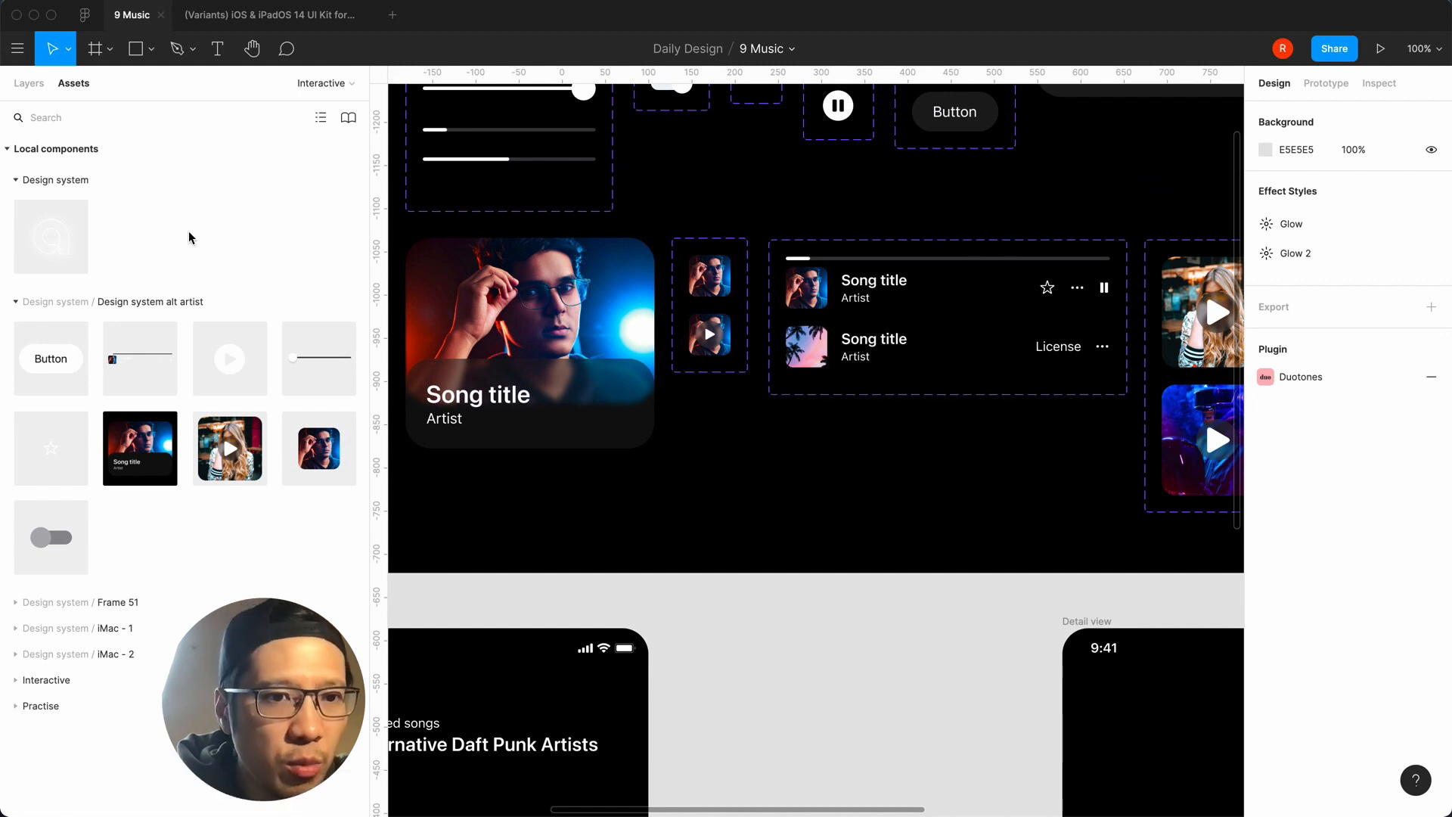
Place a list item instance on the List view screen, aligned to its left edge below the heading at Y 160.
scroll(678, 545, "down", 5)
scroll(678, 545, "left", 5)
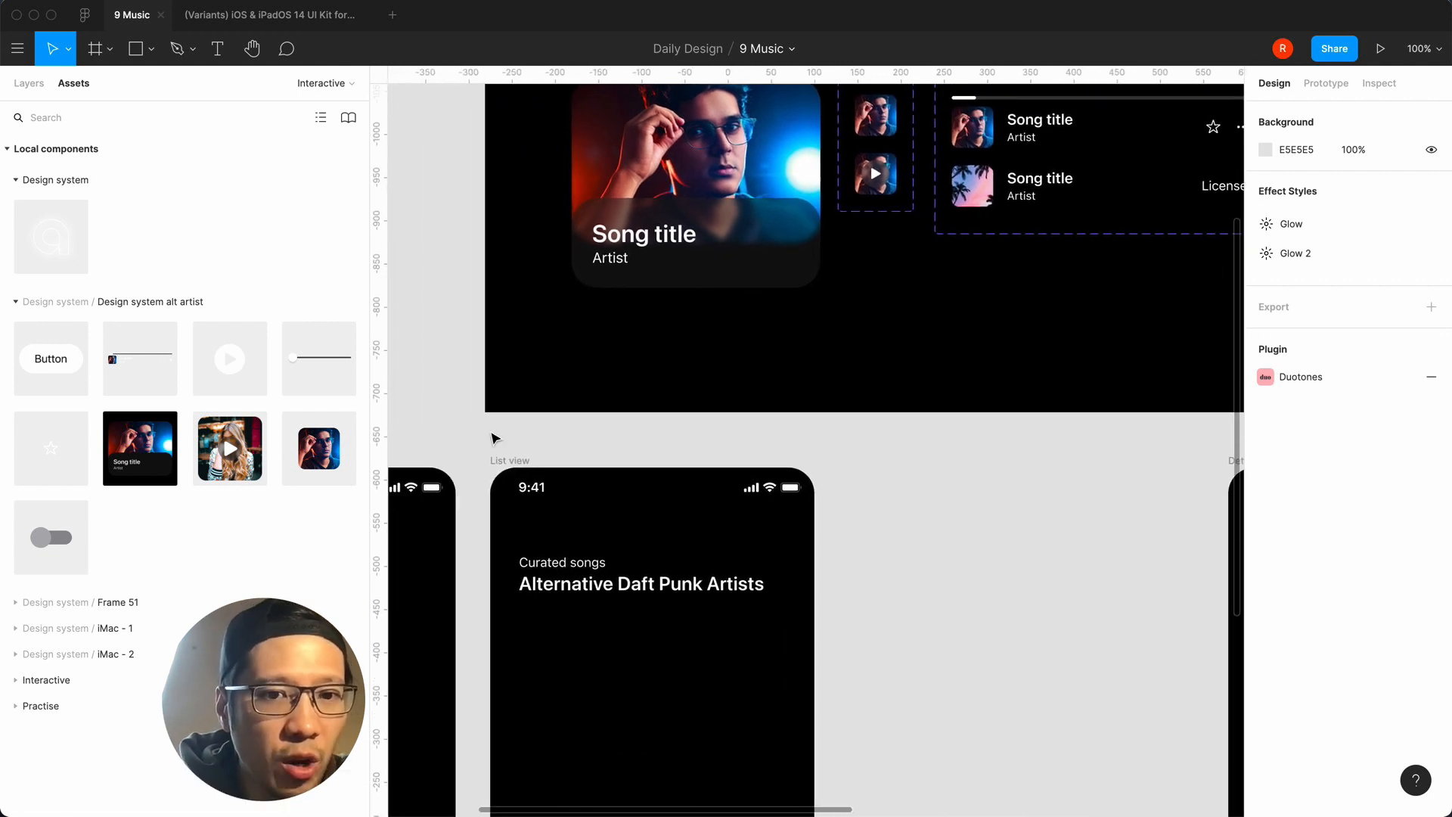
scroll(496, 435, "down", 5)
left_click_drag(144, 382, 676, 518)
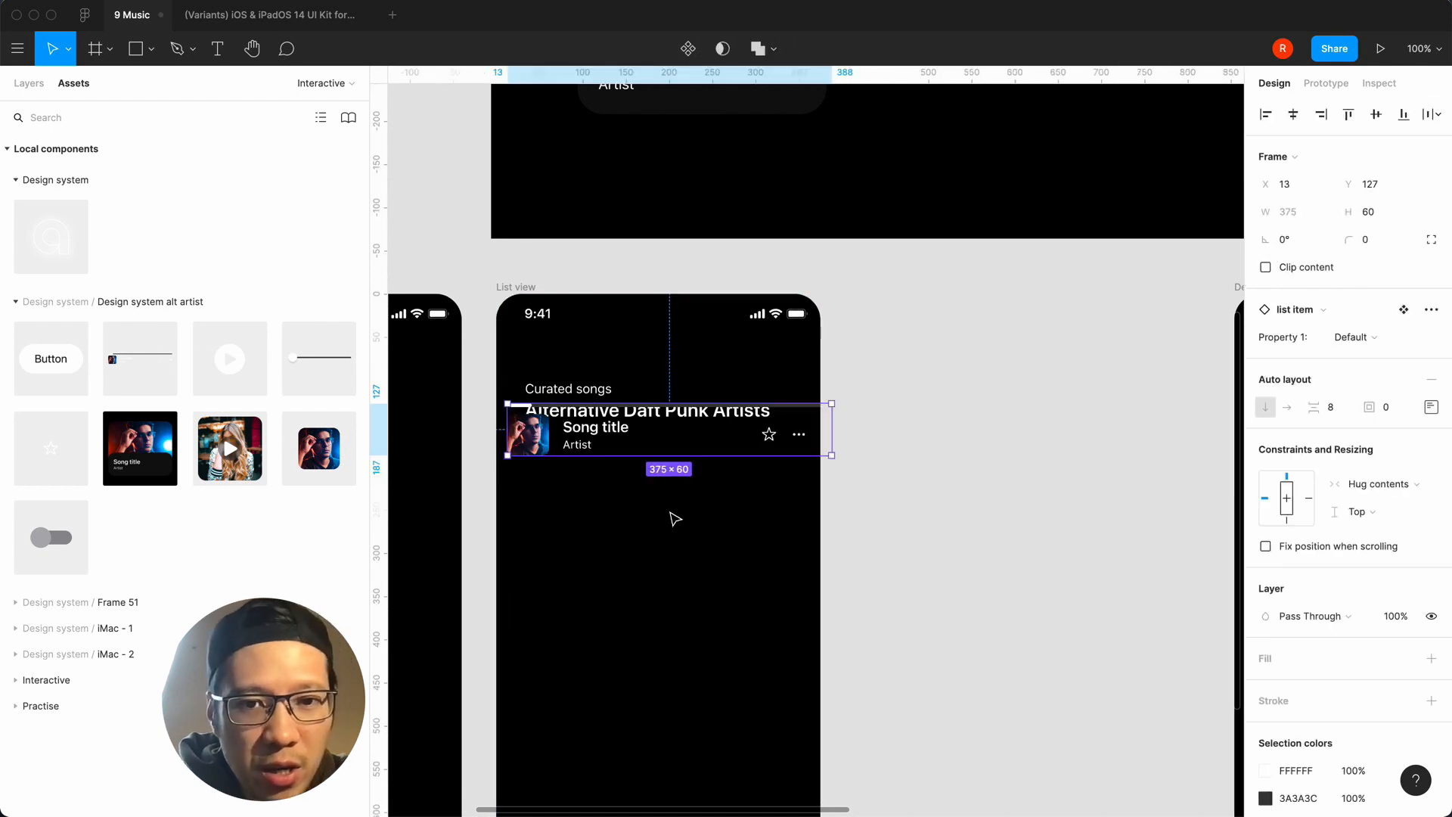
left_click(1271, 119)
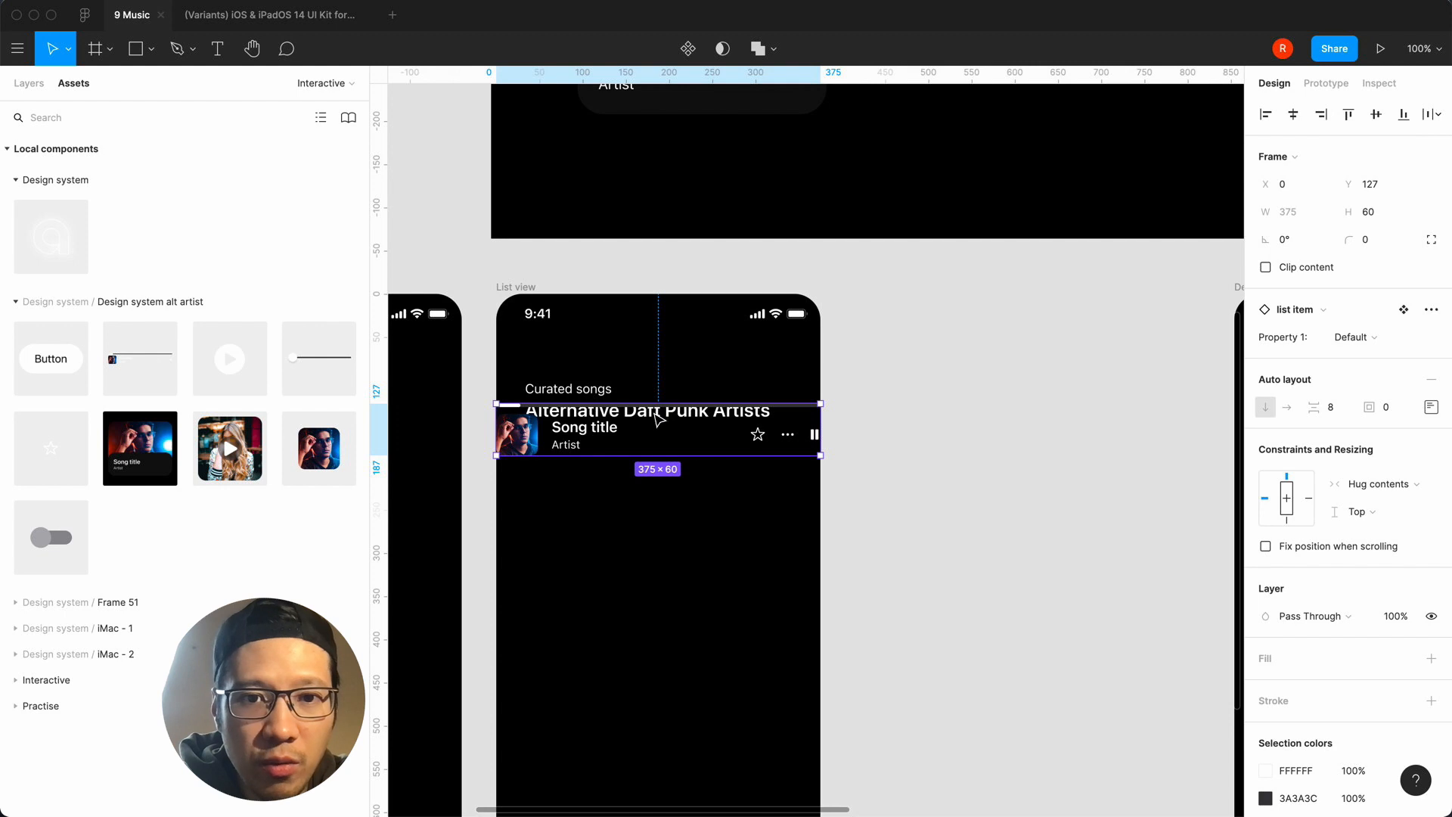
left_click_drag(598, 426, 598, 453)
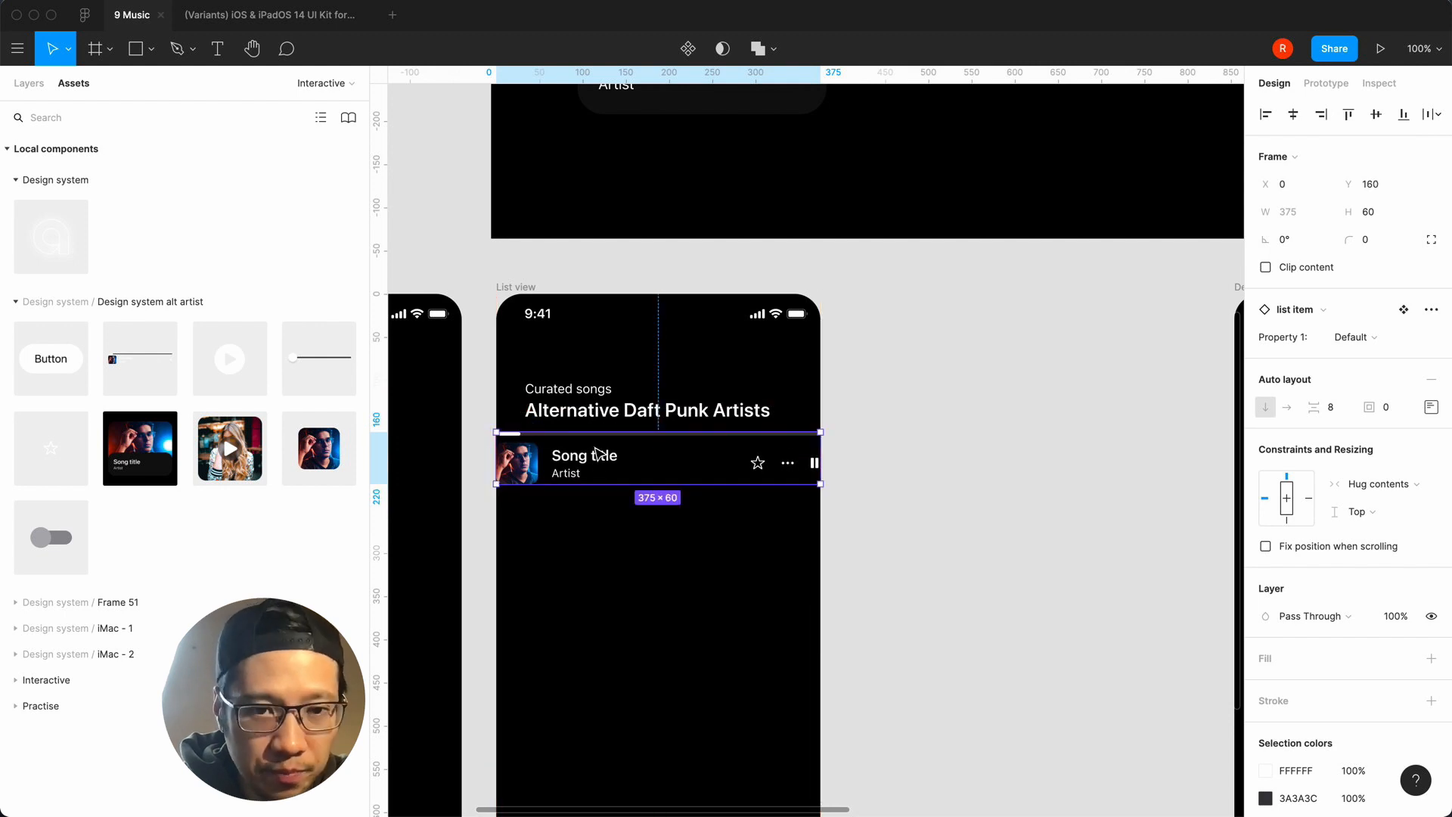
Switch the list item instance to Variant2 and show the layer list.
left_click(1354, 337)
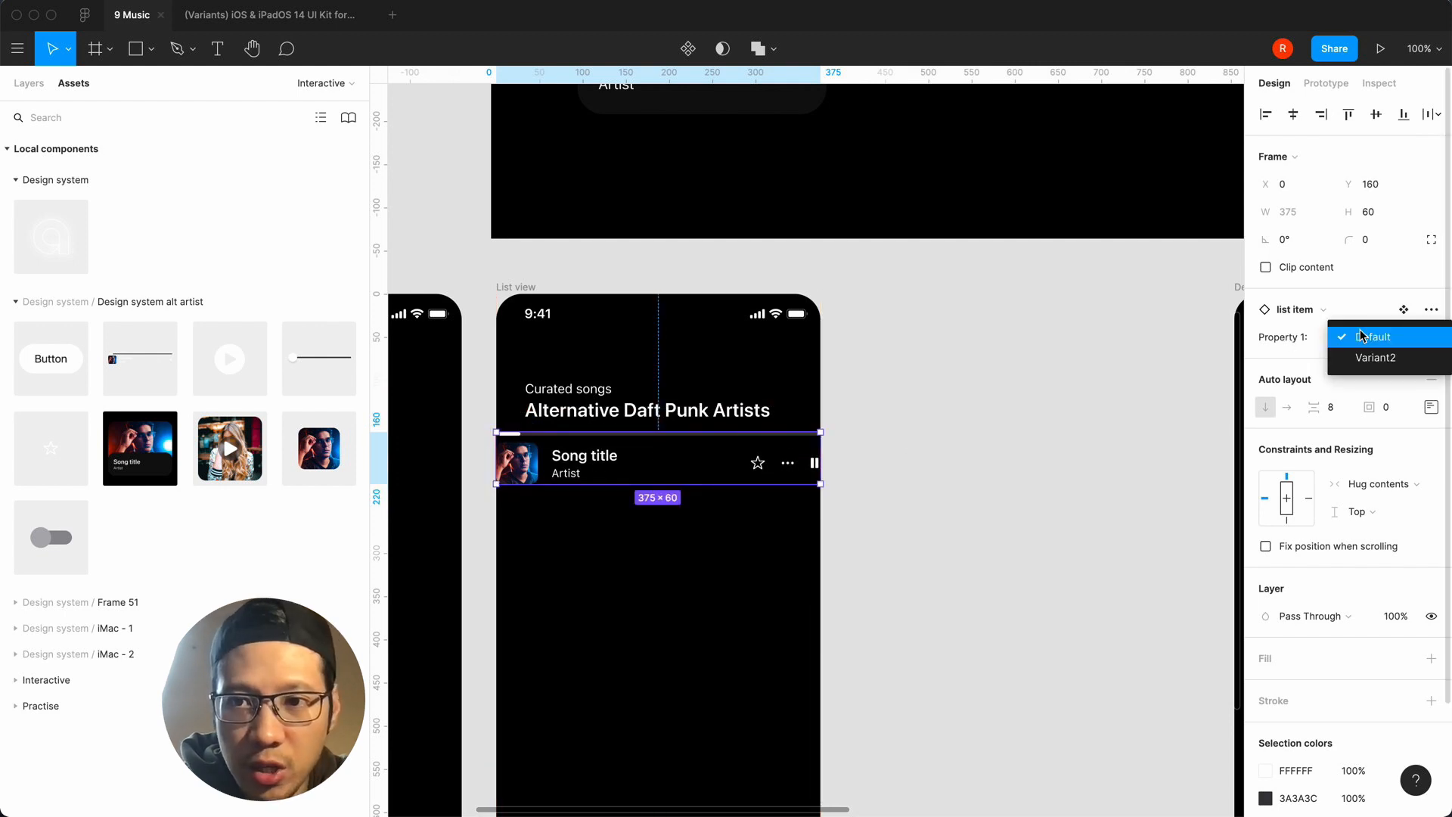
left_click(1373, 355)
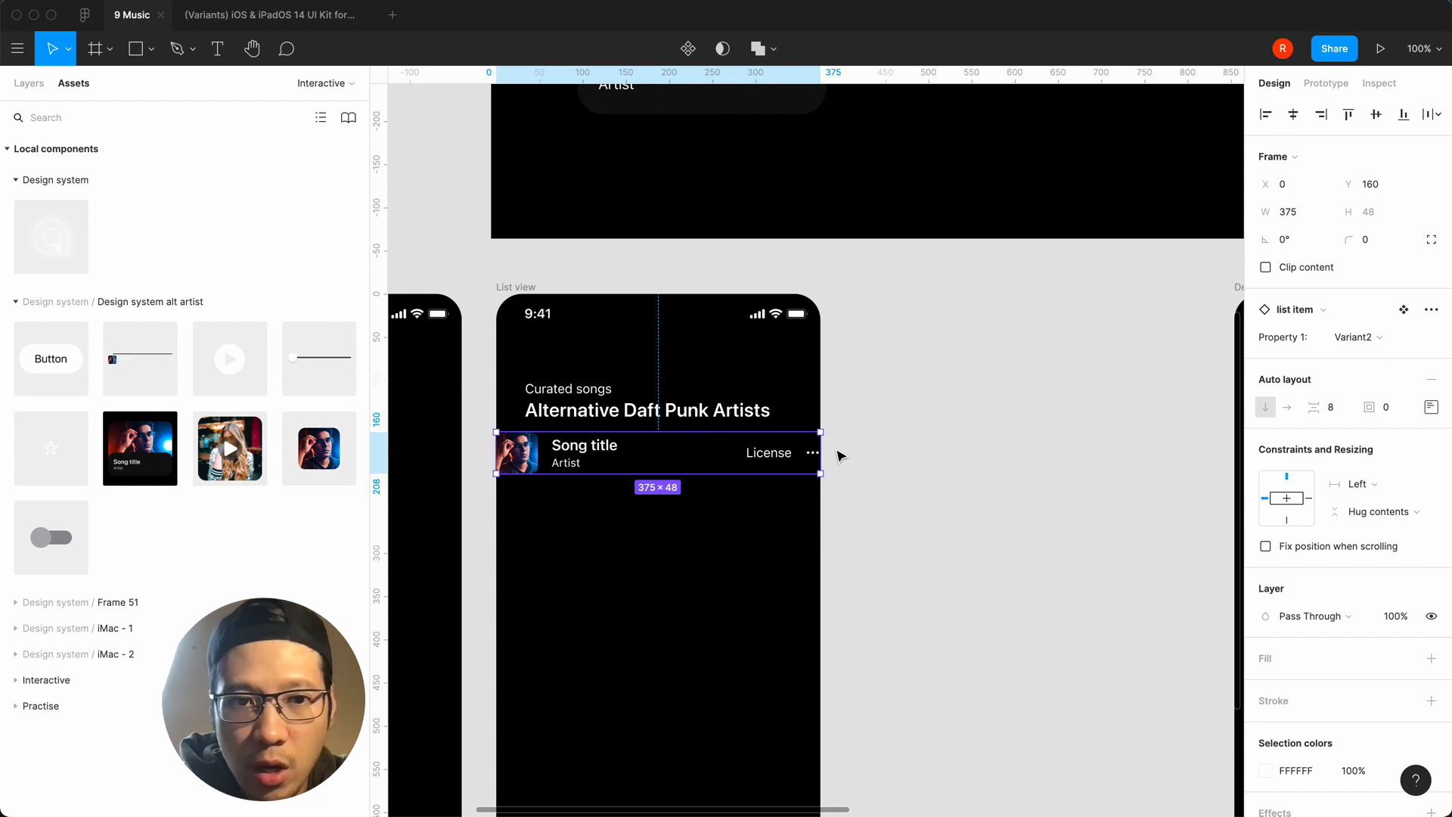
left_click(29, 83)
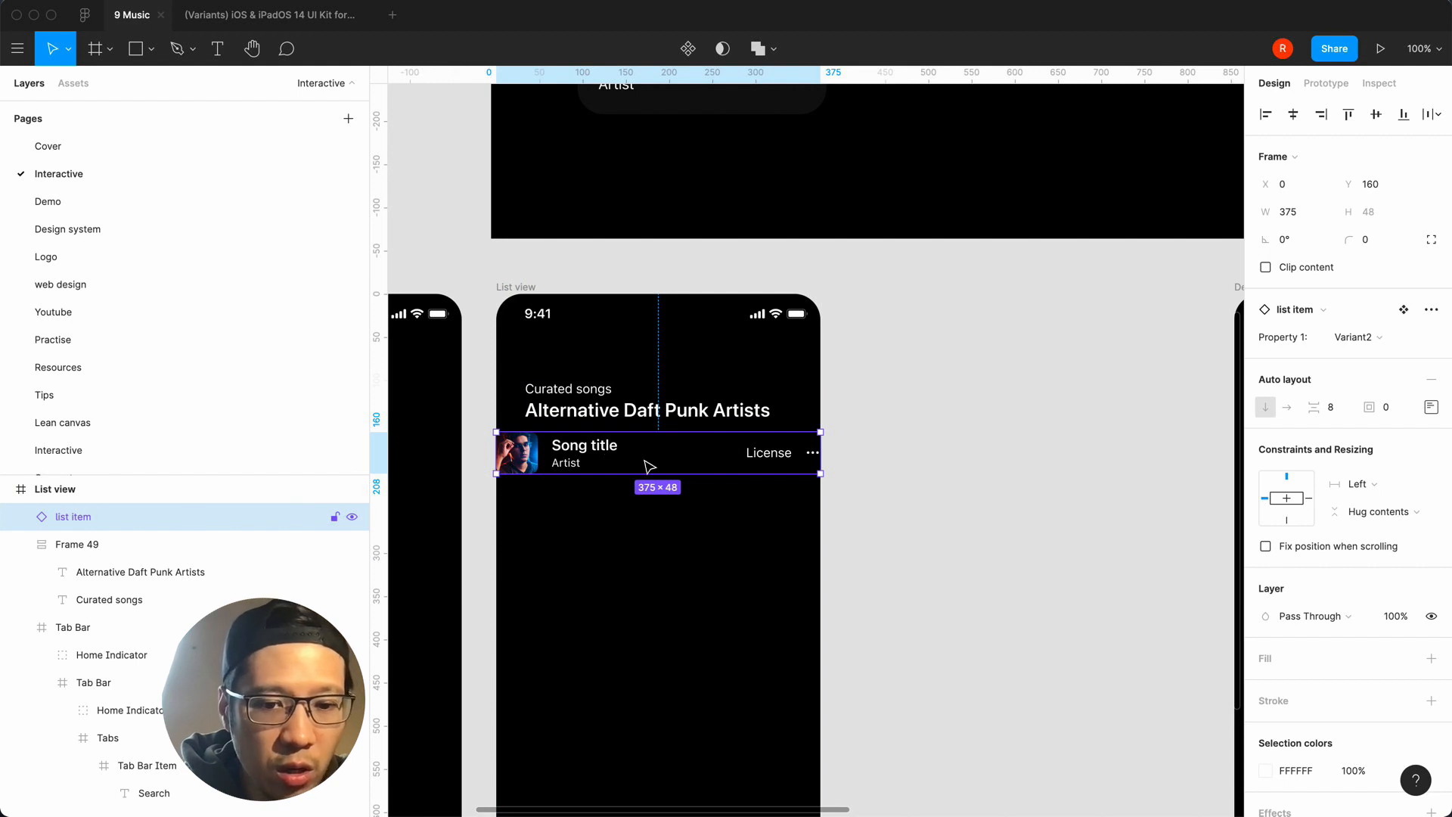
Duplicate the list item below the original at Y 220 and wrap both in a vertical auto layout frame.
key("super+c")
key("super+v")
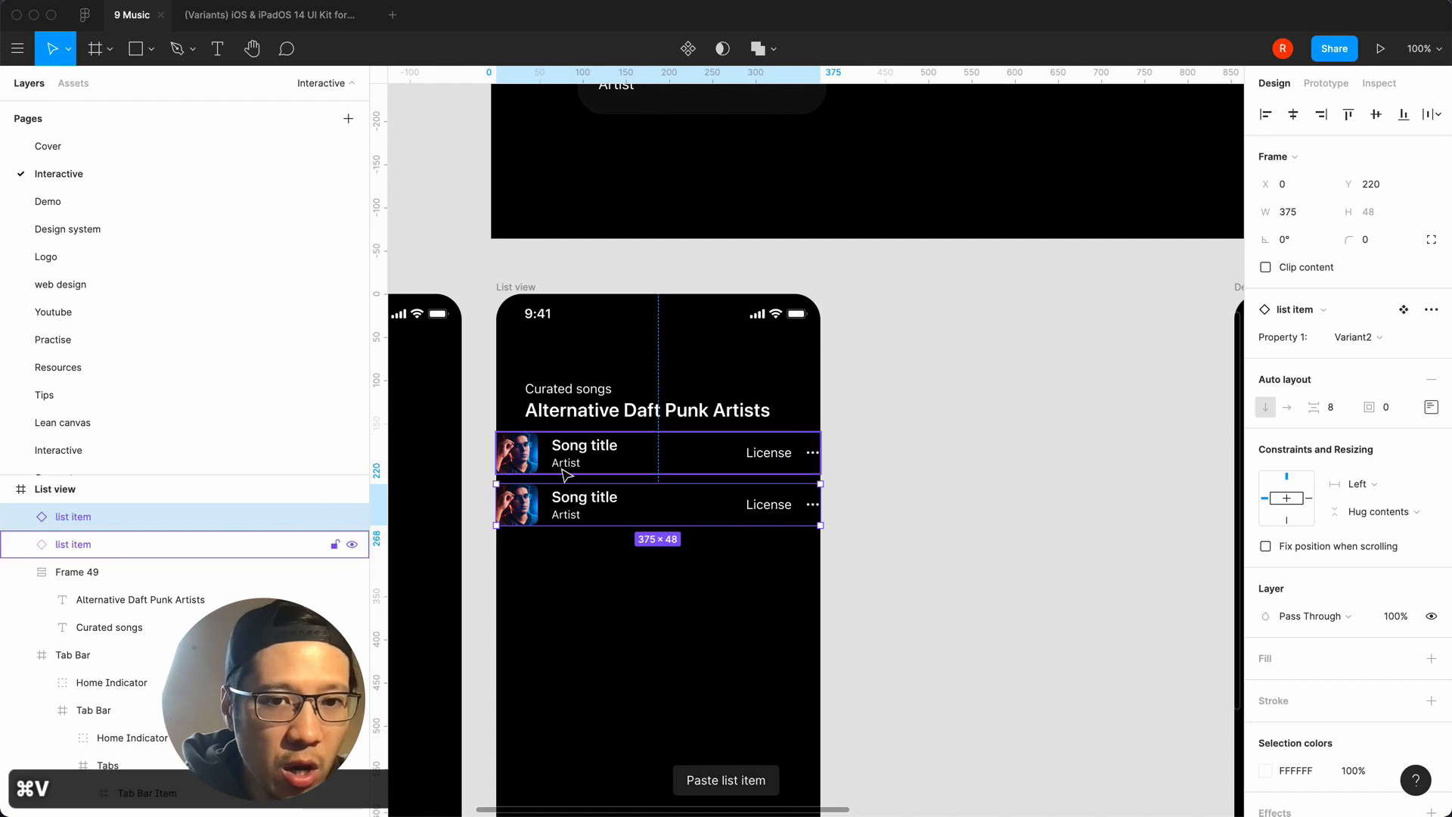
left_click(571, 466, "shift")
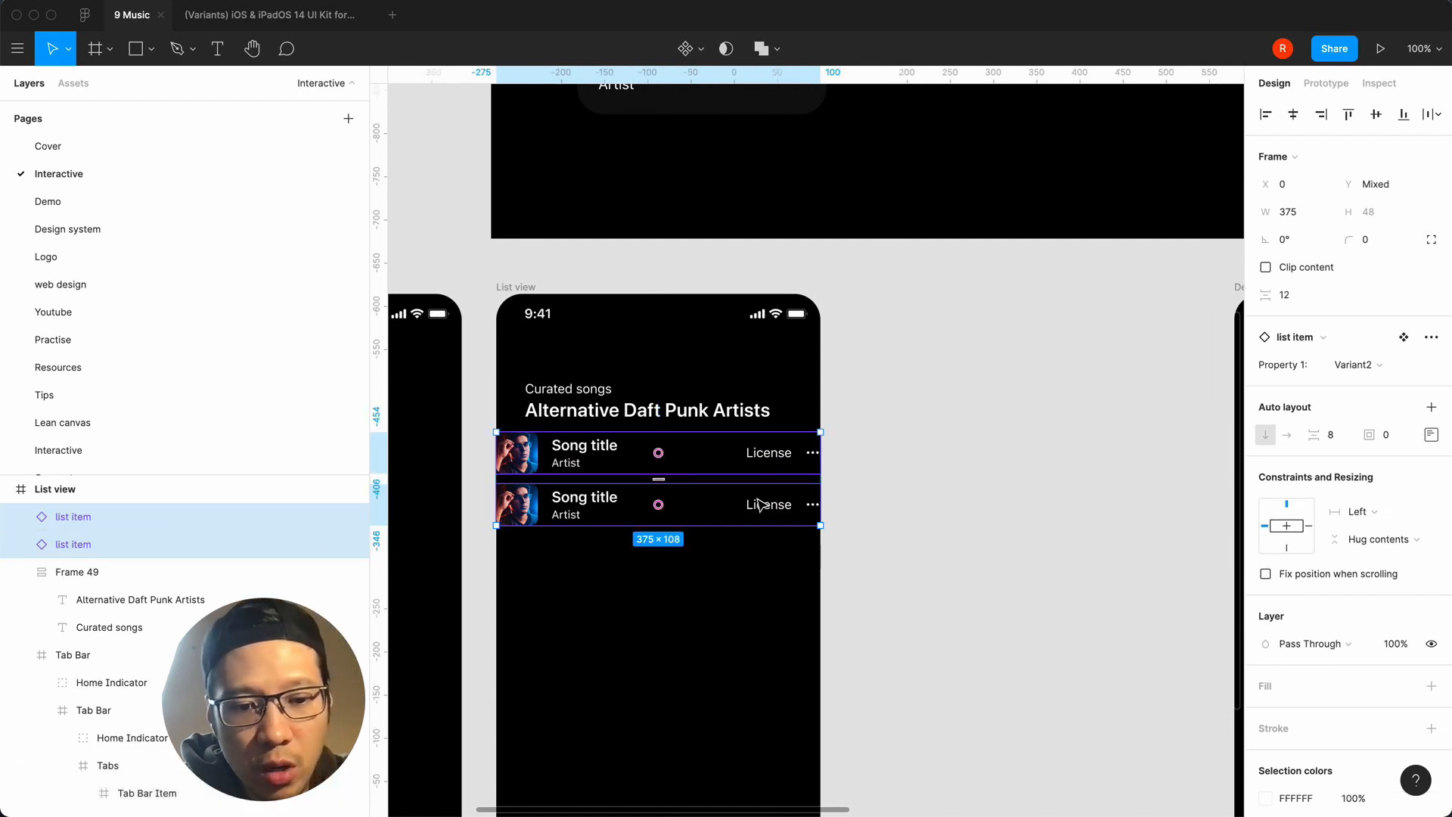
key("shift+a")
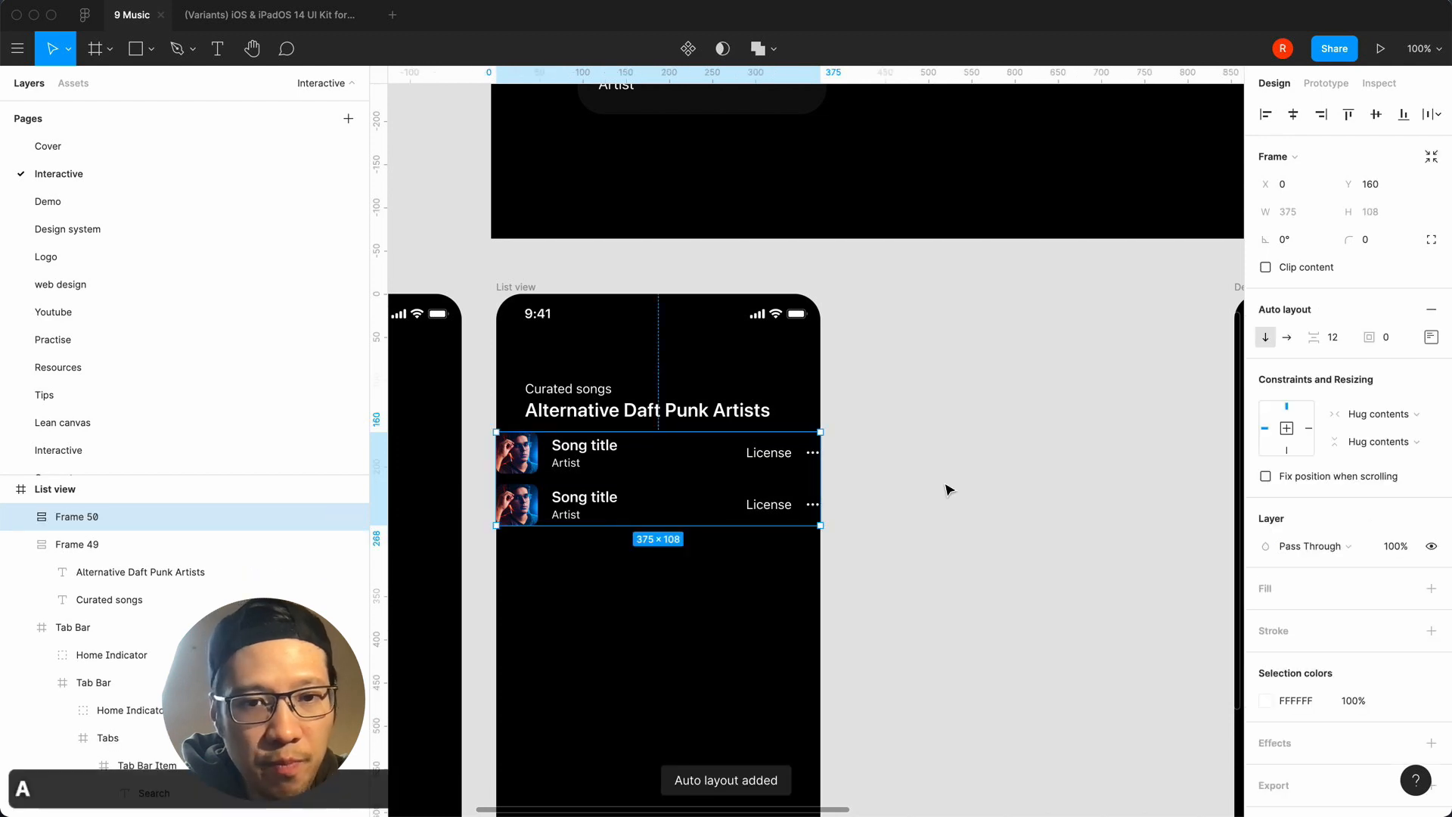
Give the list's auto layout frame a fixed width and set its left and right padding to 16.
left_click(1378, 413)
left_click(1381, 396)
left_click(1428, 339)
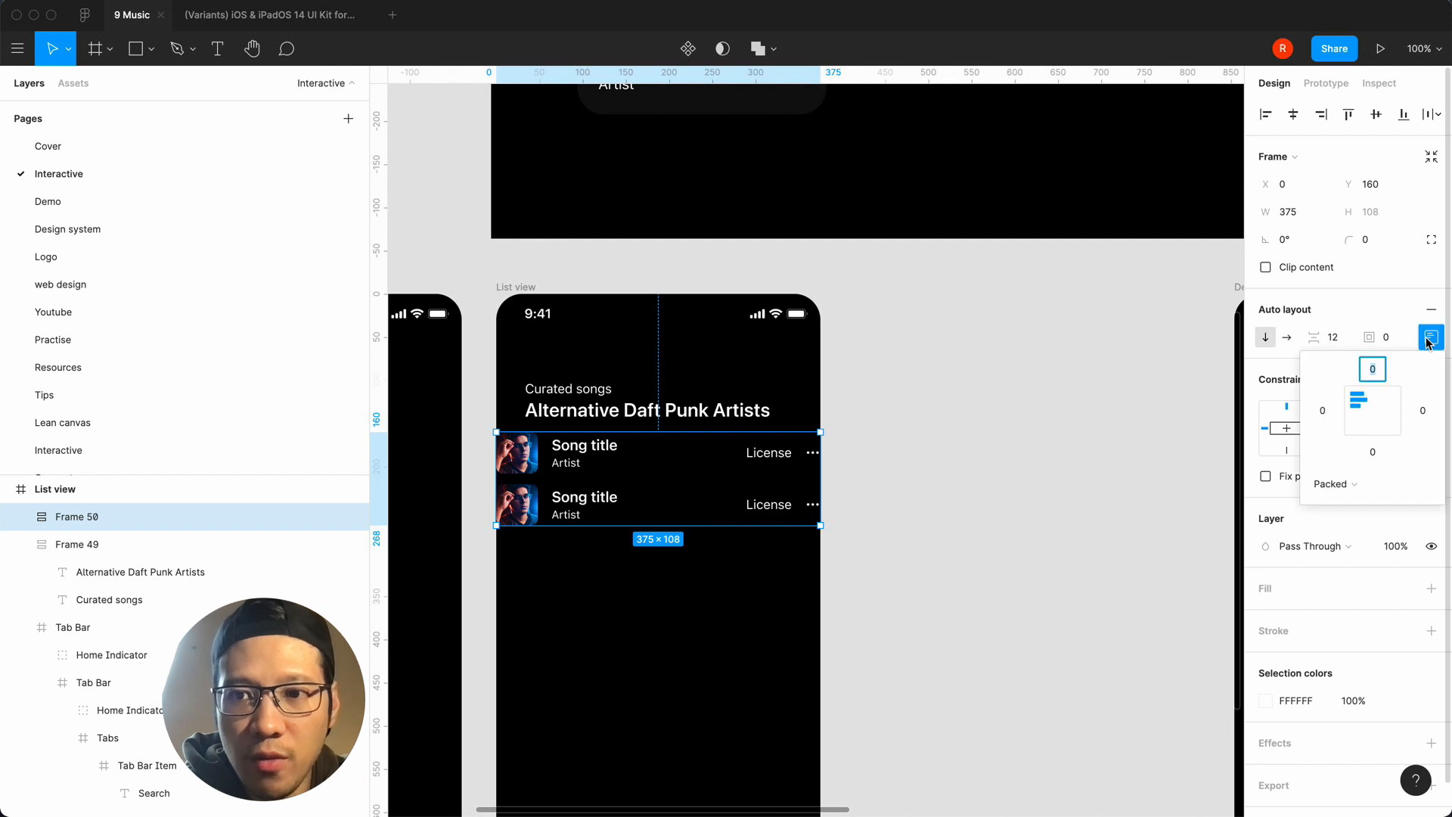
type("16")
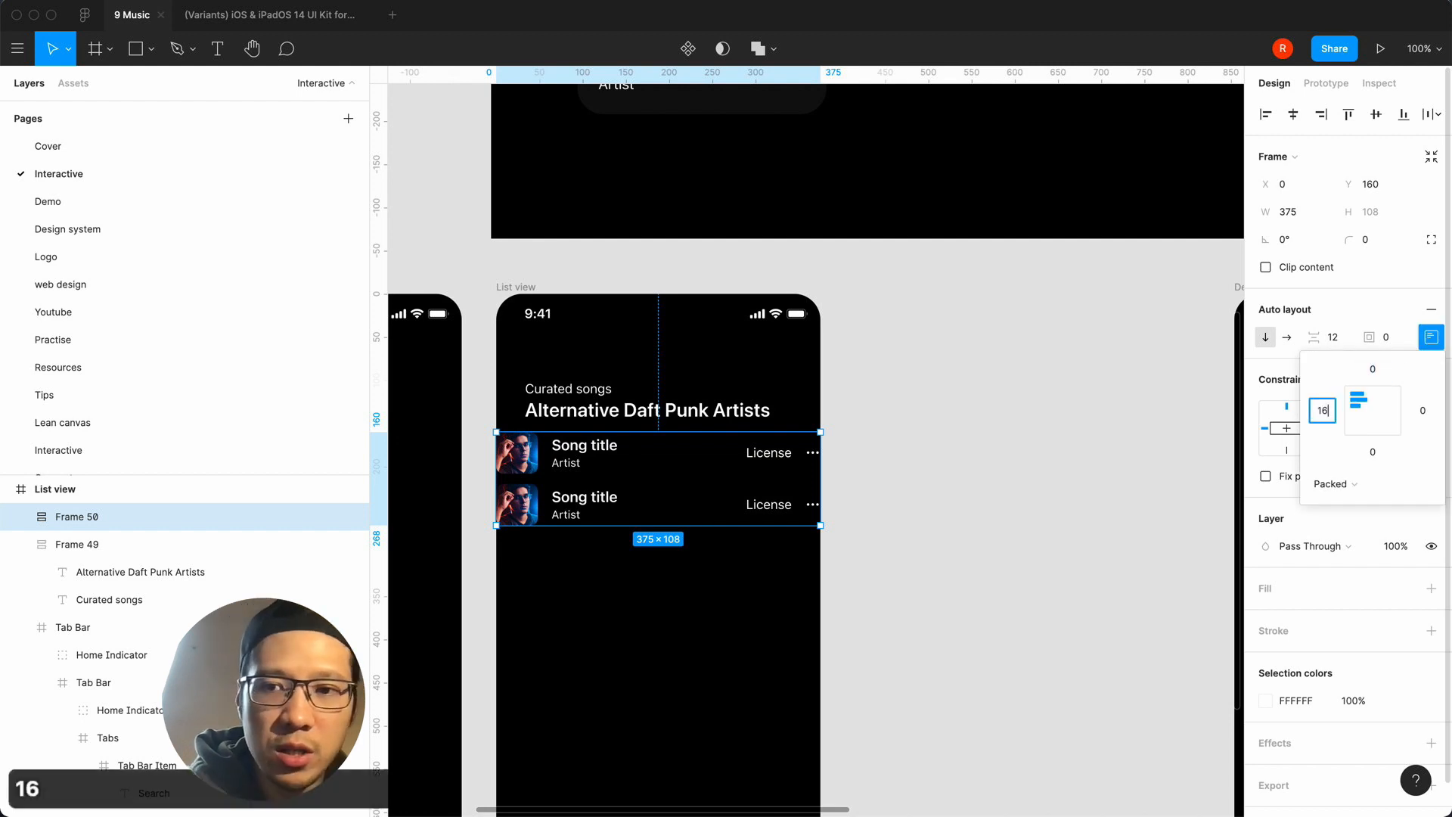
key("Tab")
key("Tab")
key("Tab")
type("16")
key("Return")
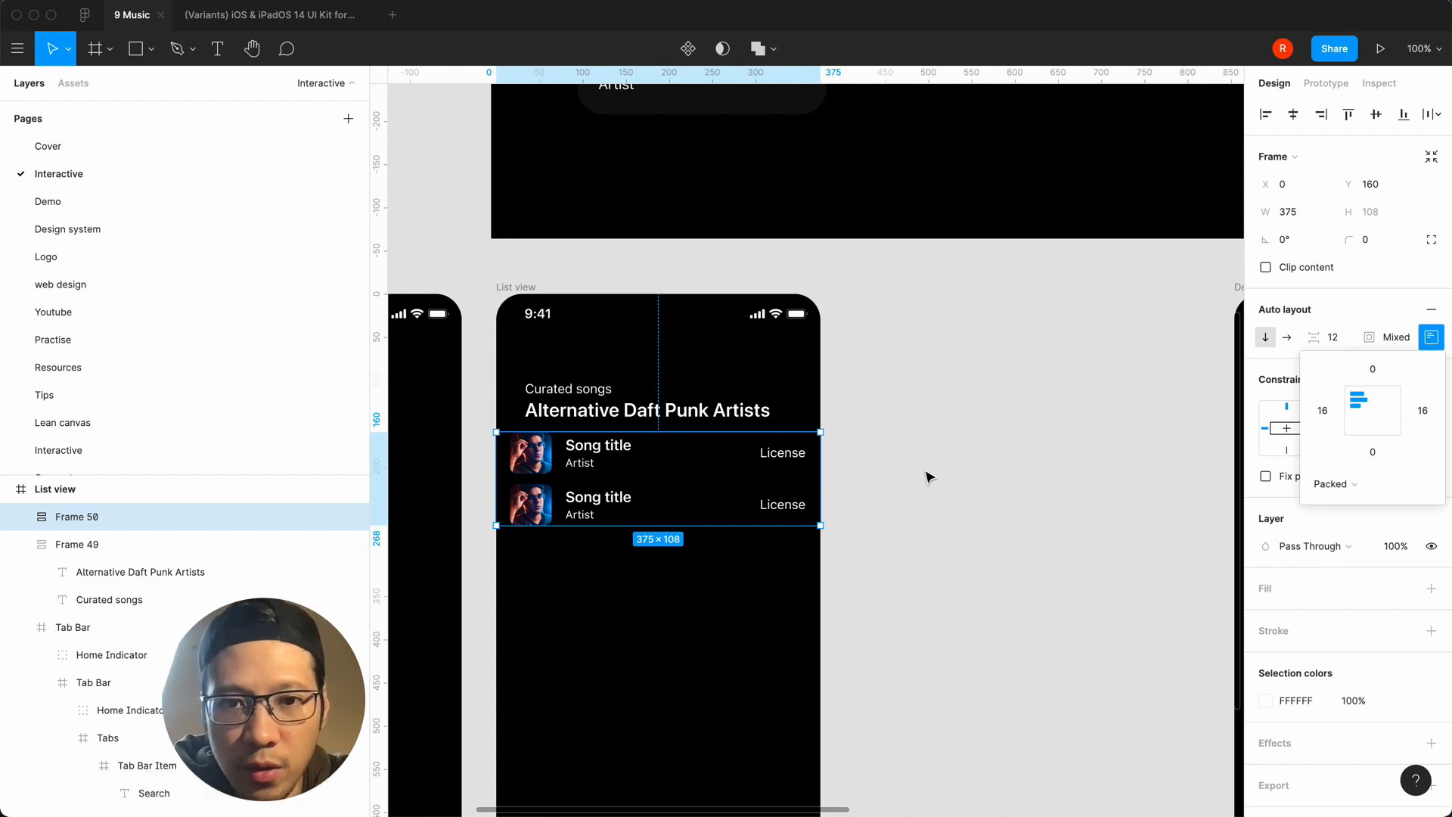
left_click(931, 476)
Set the X position of the heading's auto layout frame to 16.
left_click(717, 466)
left_click(719, 469)
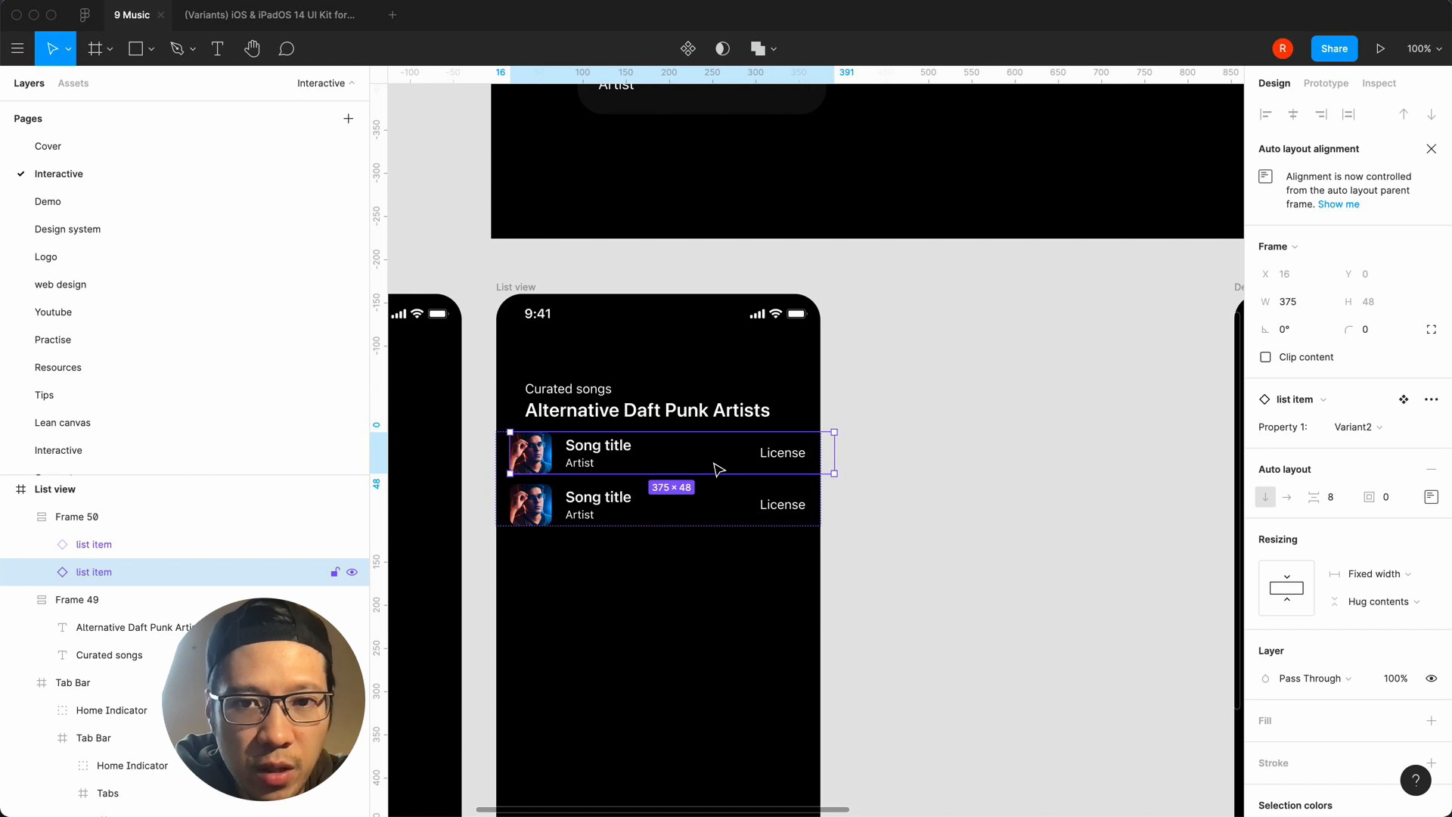
left_click(660, 415)
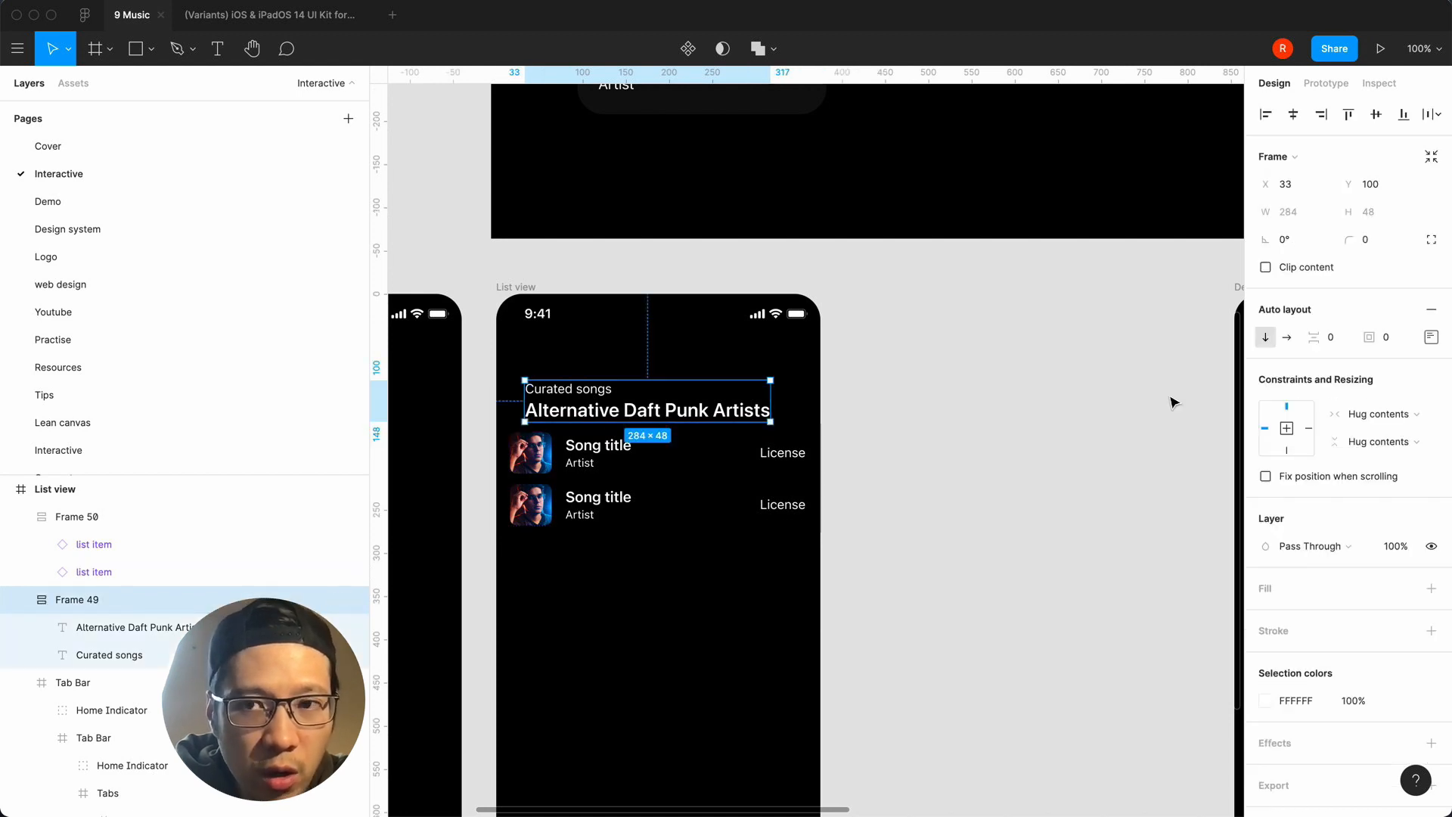
left_click(1288, 184)
type("16")
key("Return")
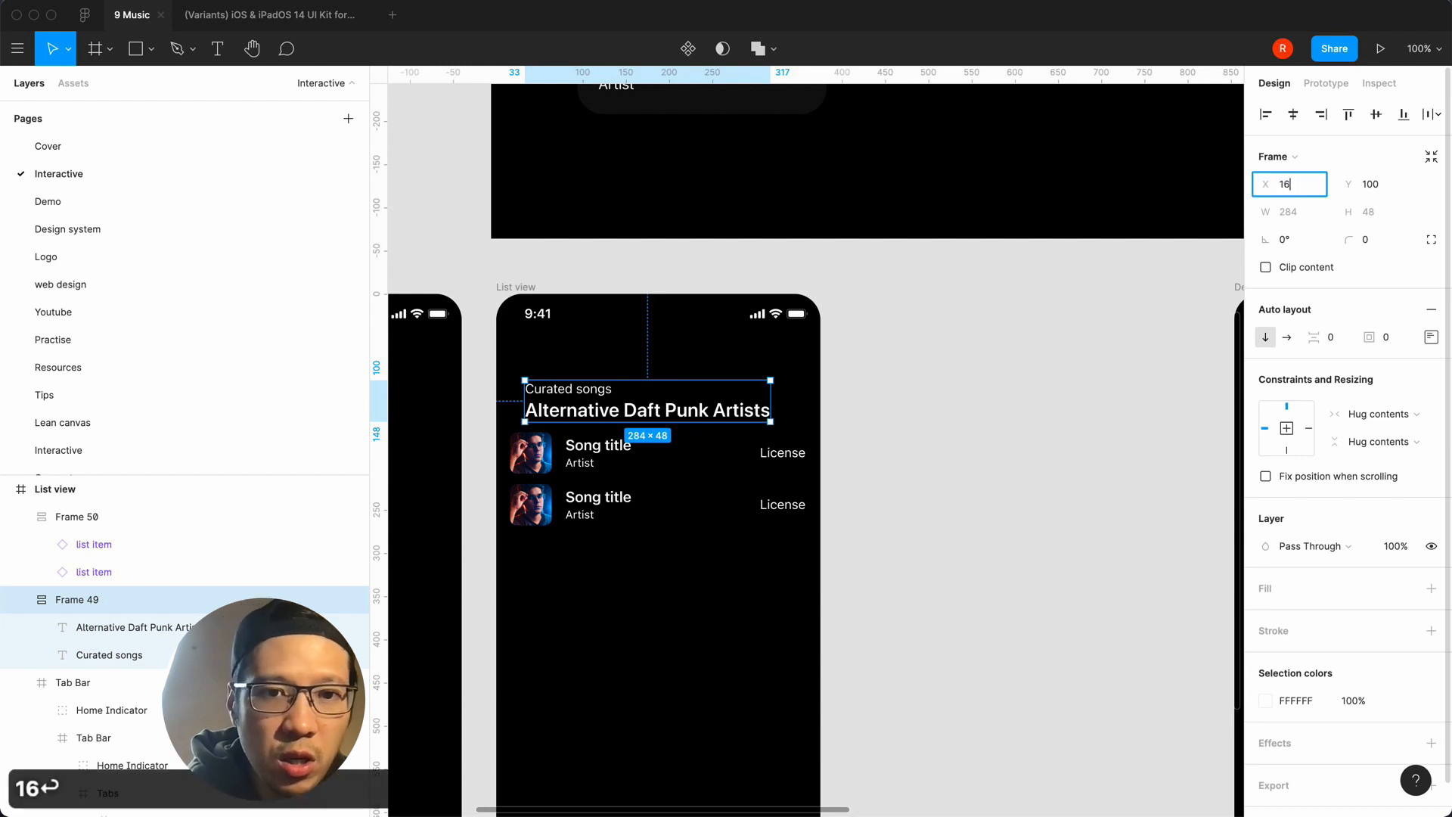
left_click(1079, 431)
key("equal")
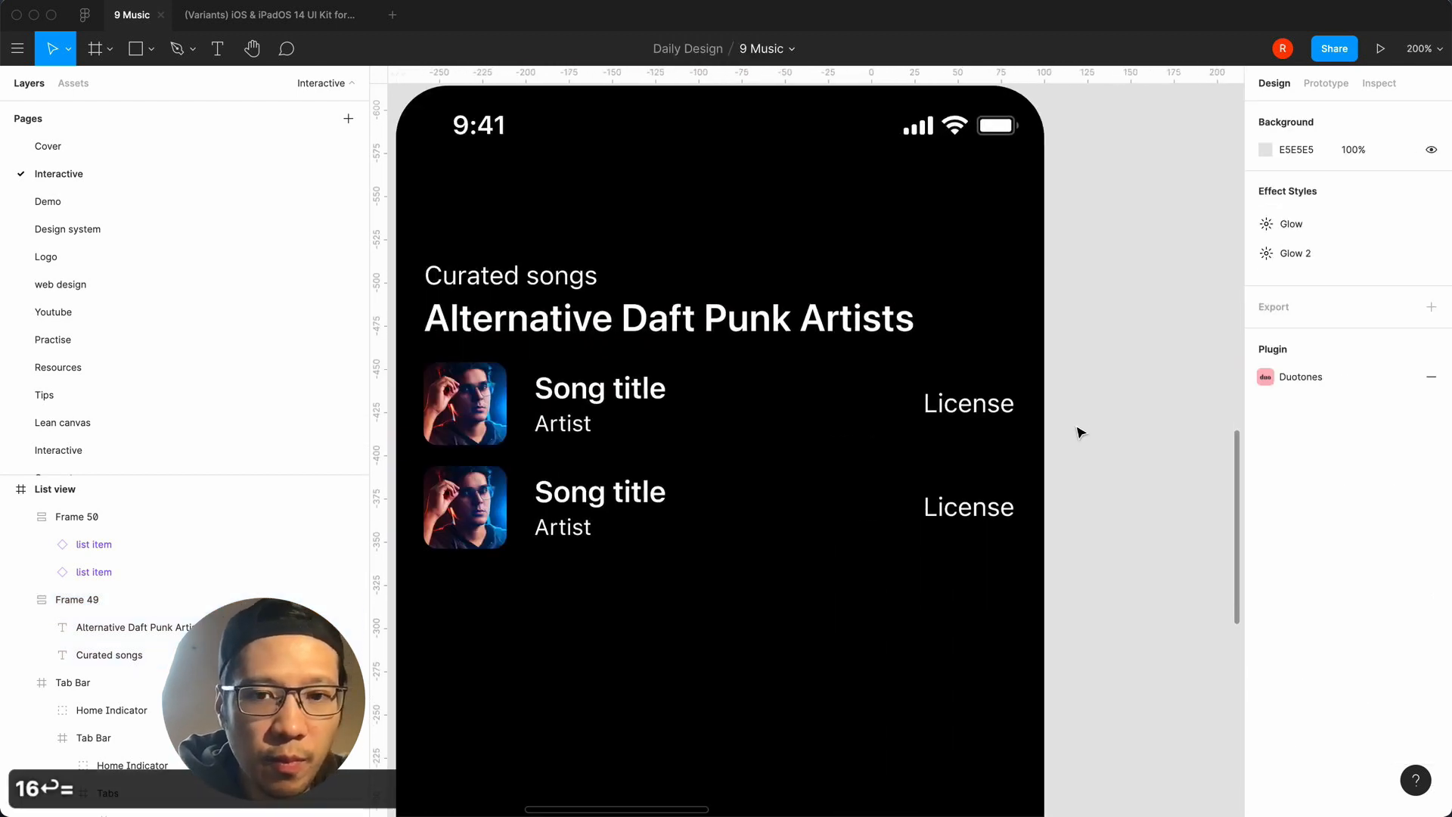
Set the first list item and the row frame inside it to fill their containers horizontally.
scroll(984, 416, "left", 3)
double_click(850, 401)
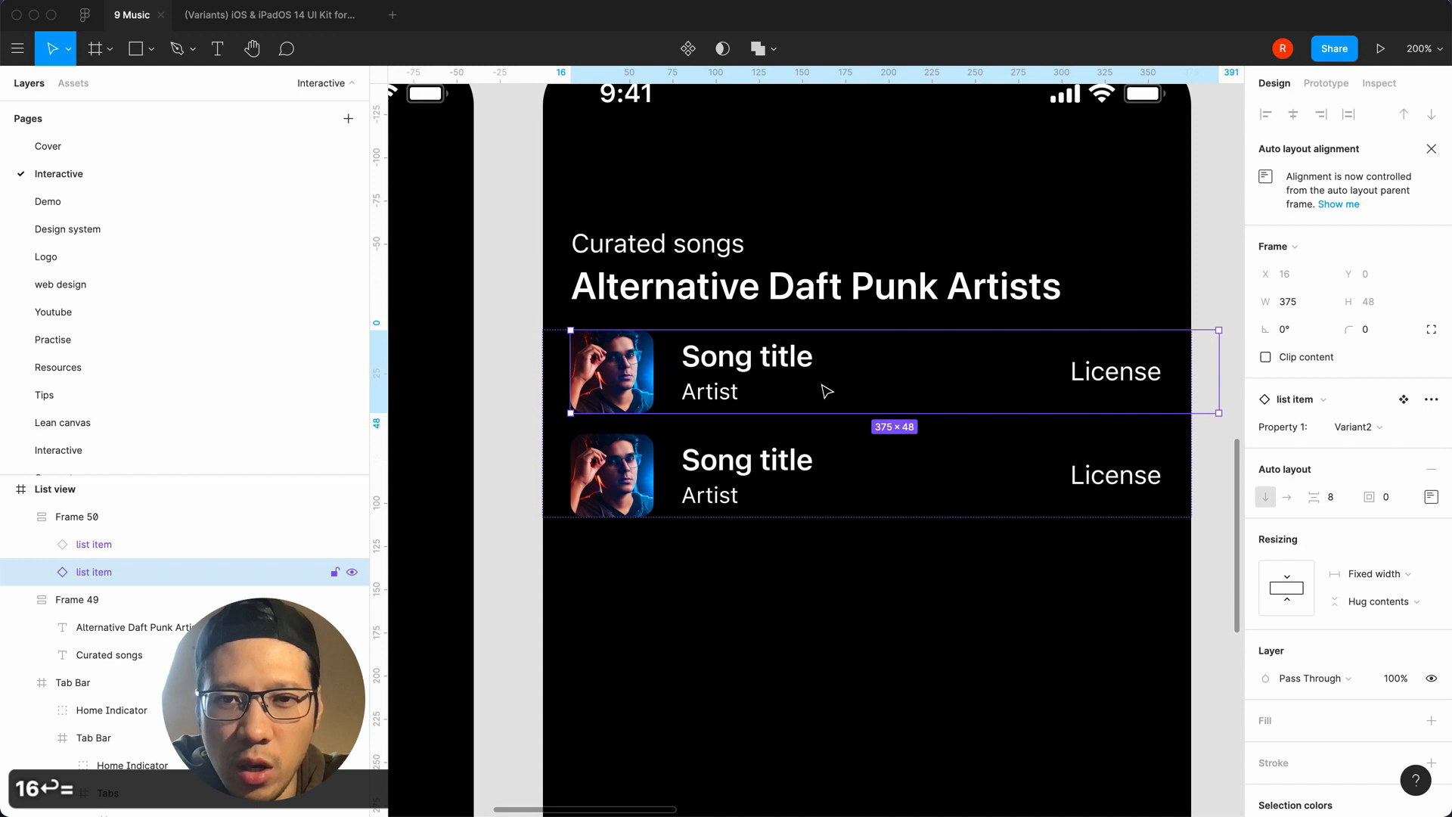
double_click(826, 391)
left_click(1375, 546)
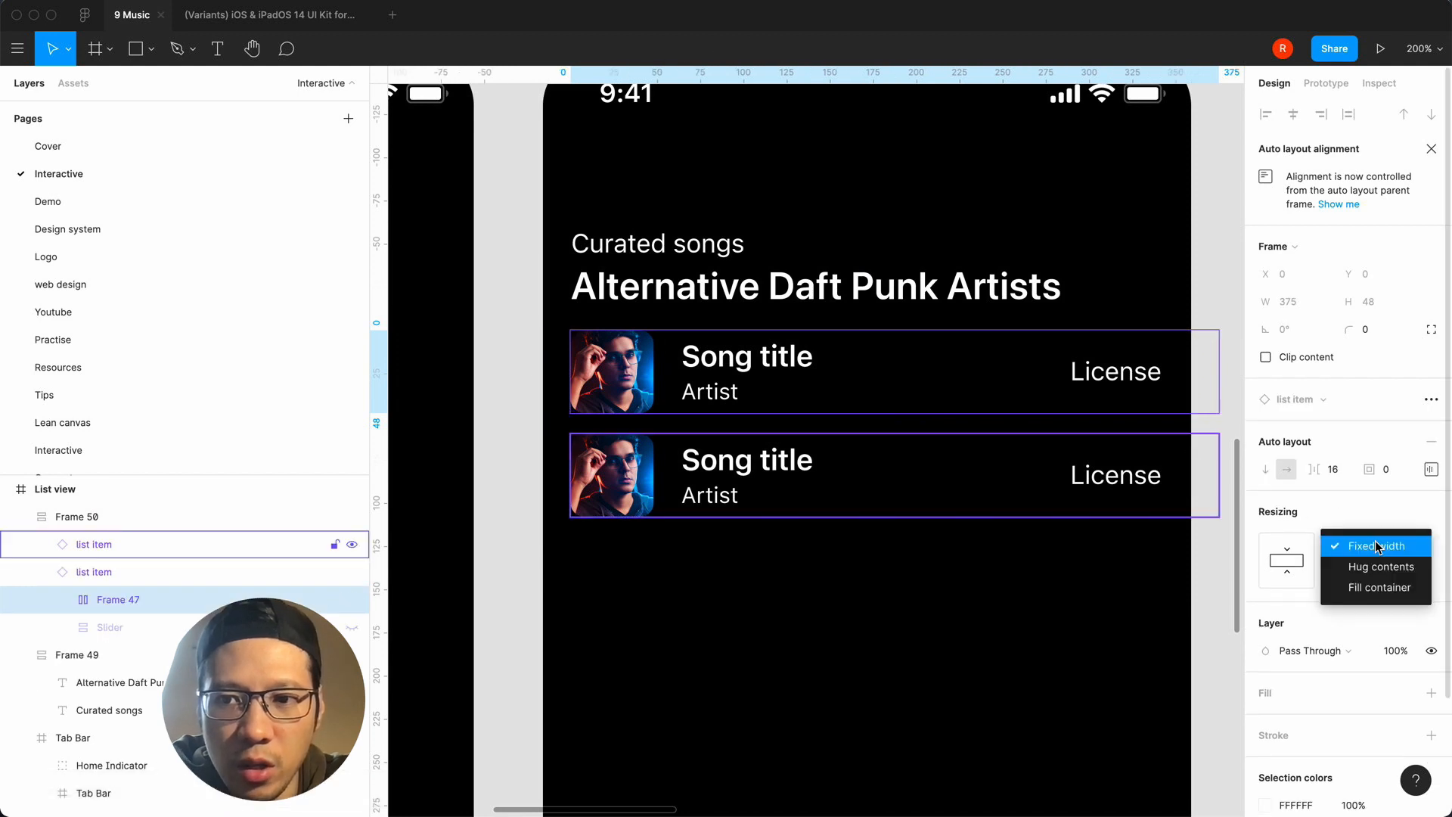
left_click(1378, 587)
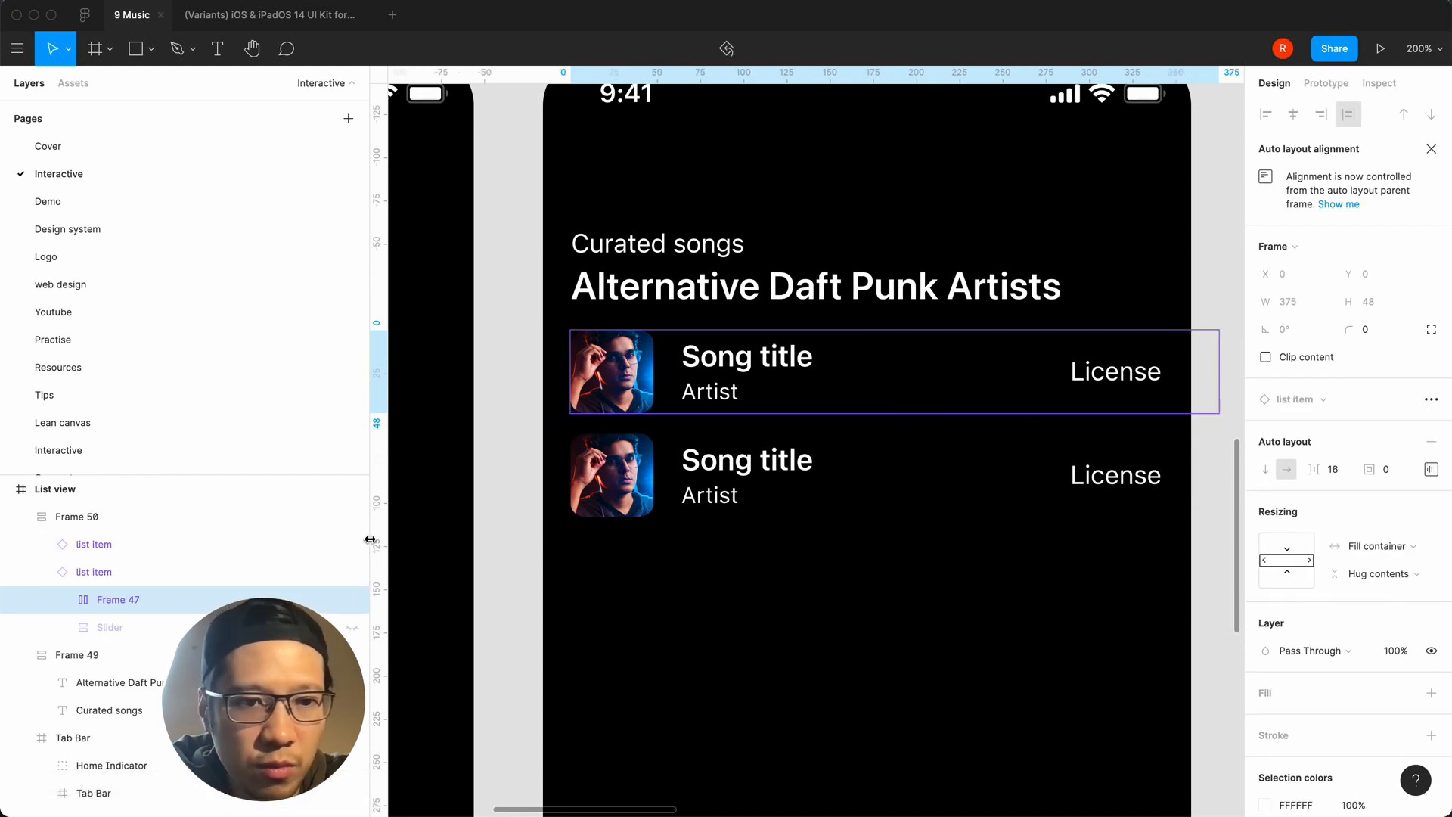
left_click(76, 574)
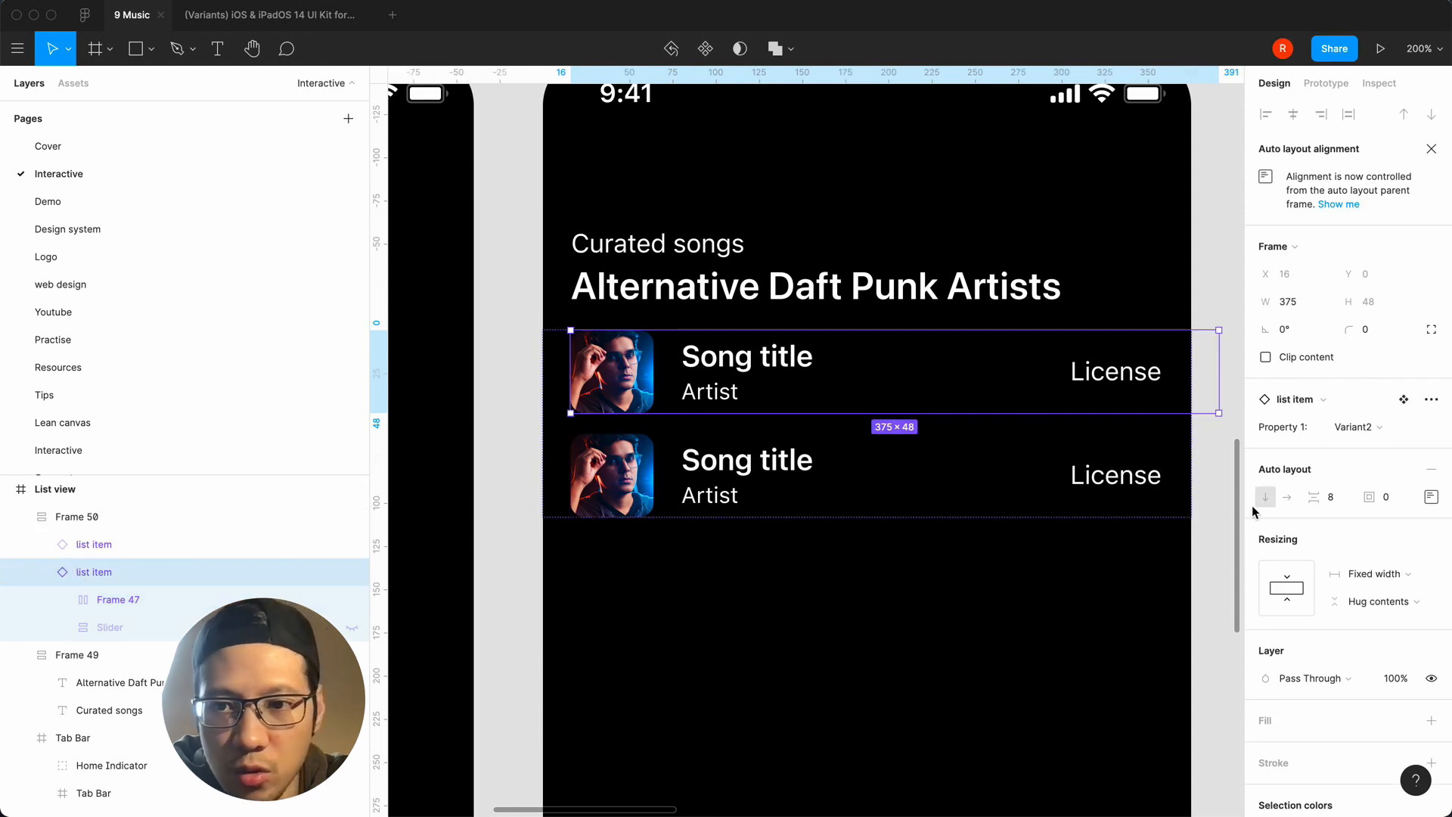
left_click(1380, 577)
left_click(1379, 613)
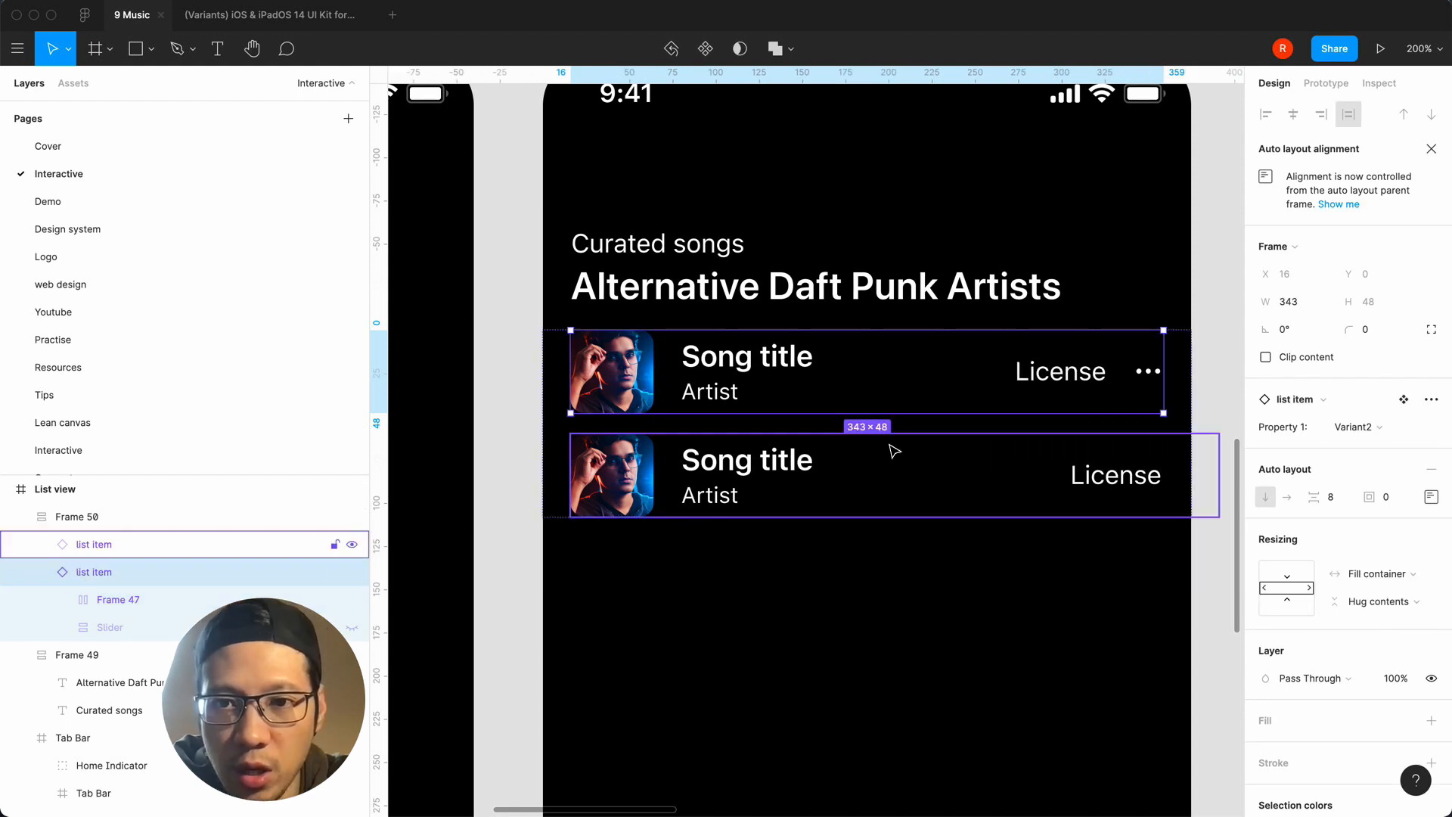
Make the second list item and its inner row frame fill the container width as well.
left_click(822, 497)
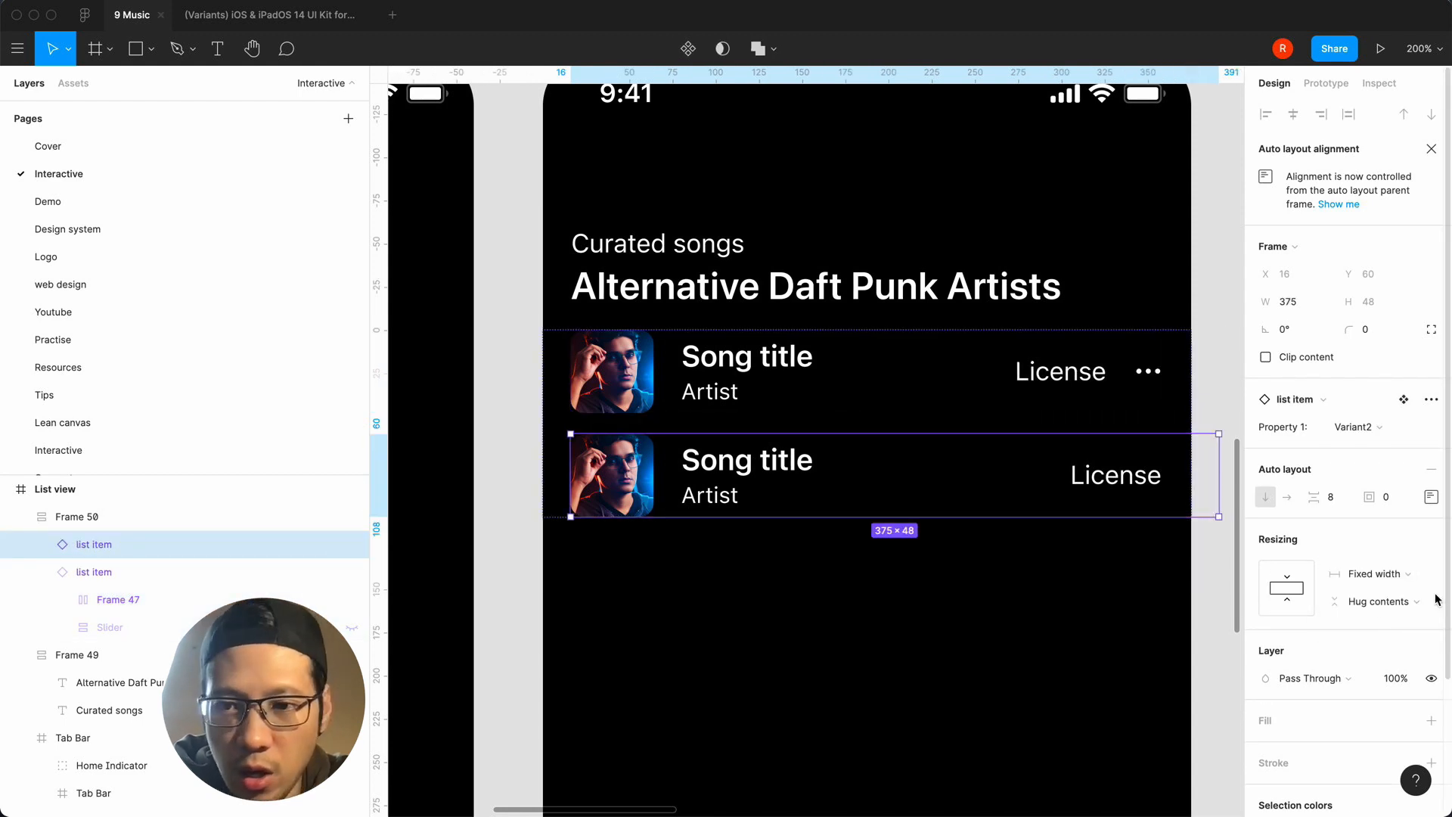
left_click(1396, 572)
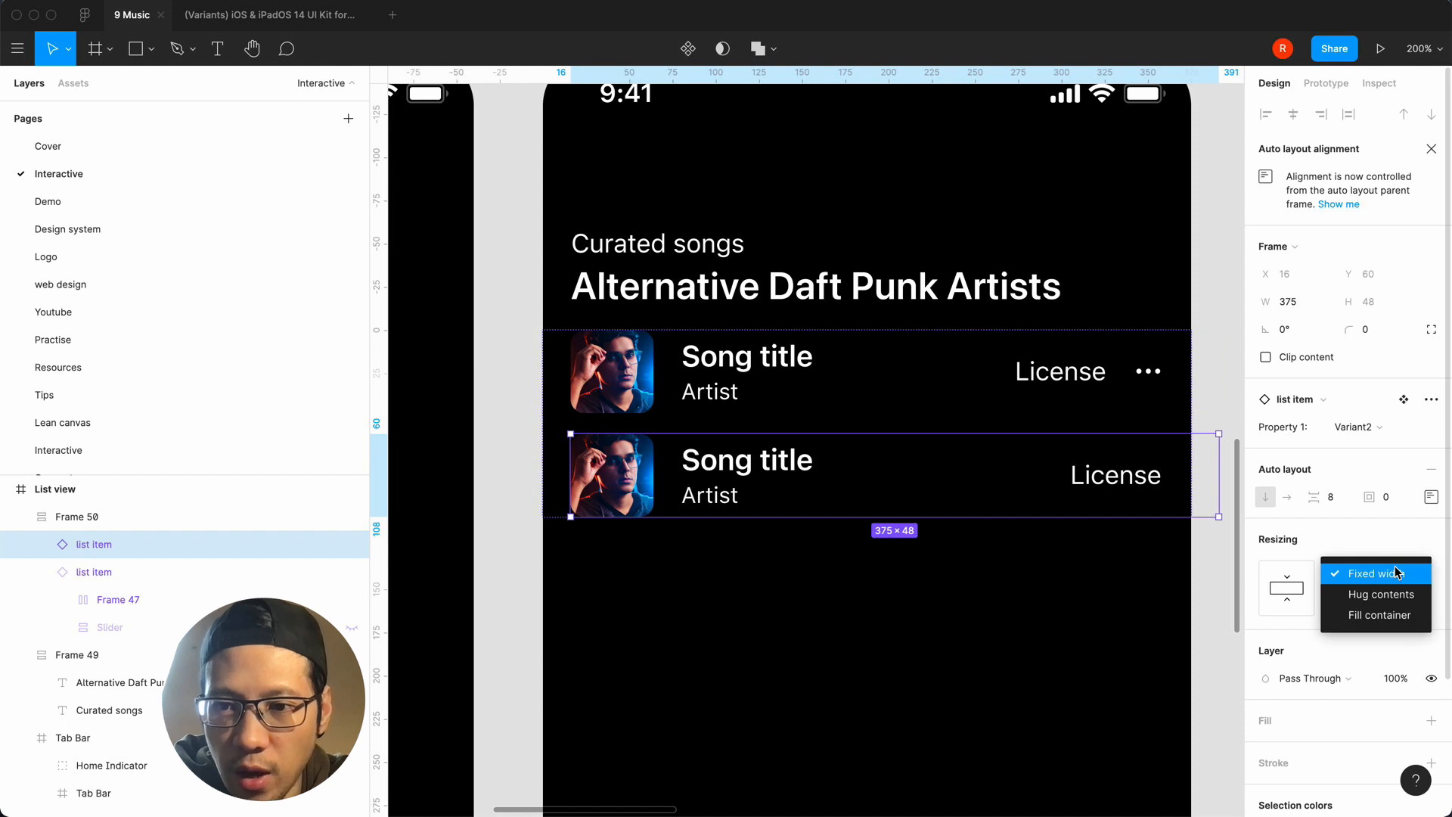
left_click(1378, 614)
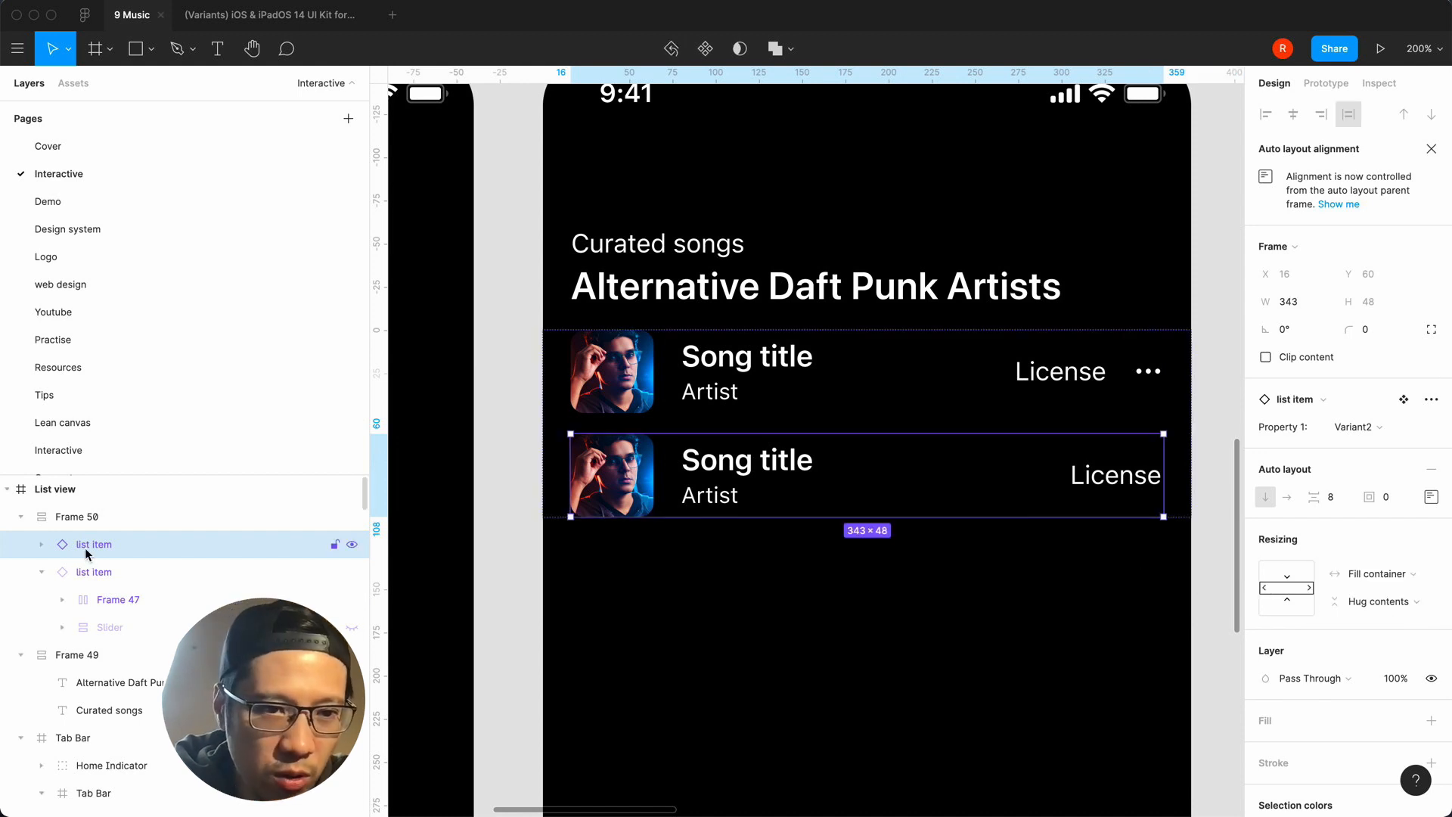
left_click(69, 575)
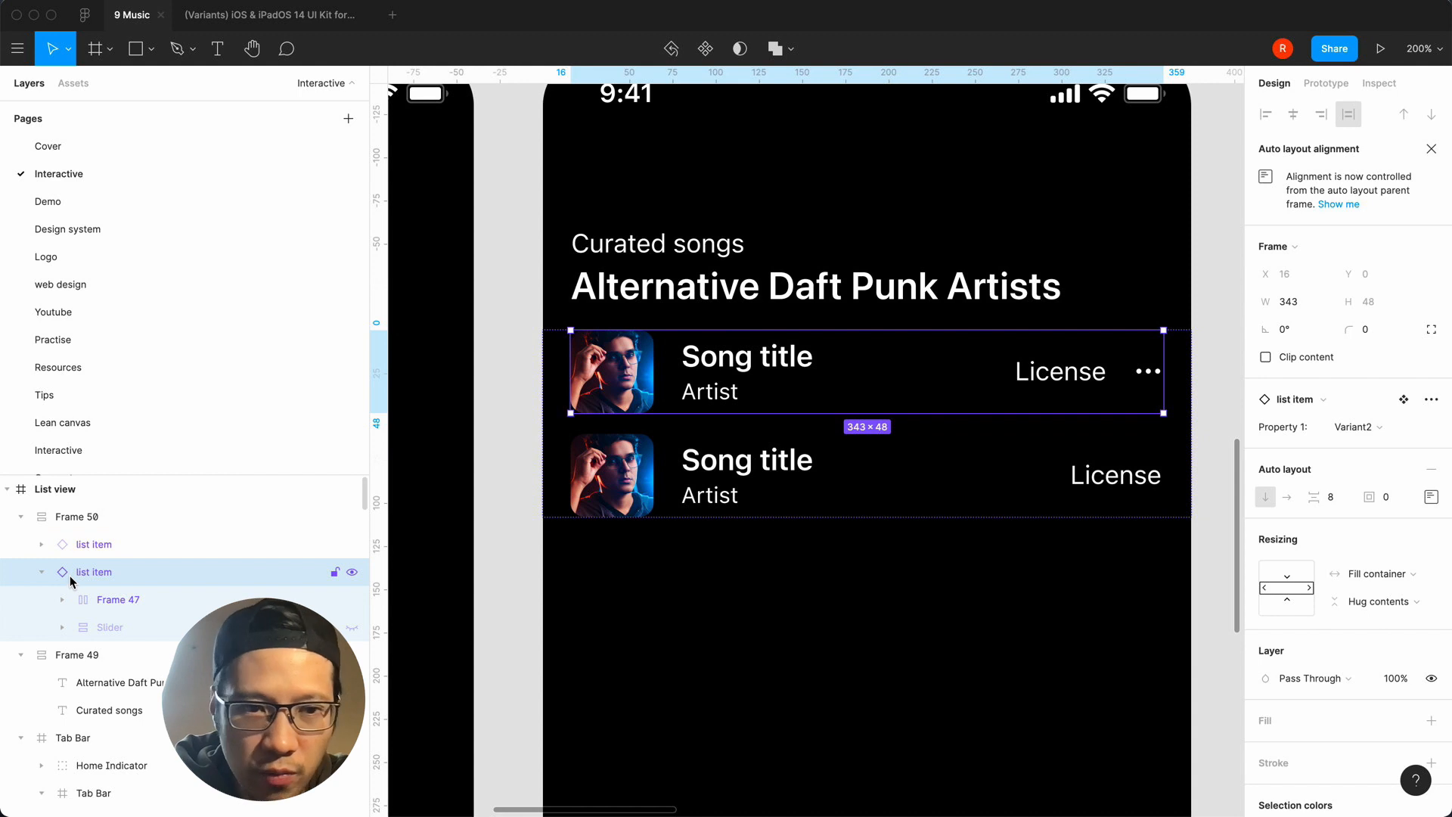
left_click(70, 547)
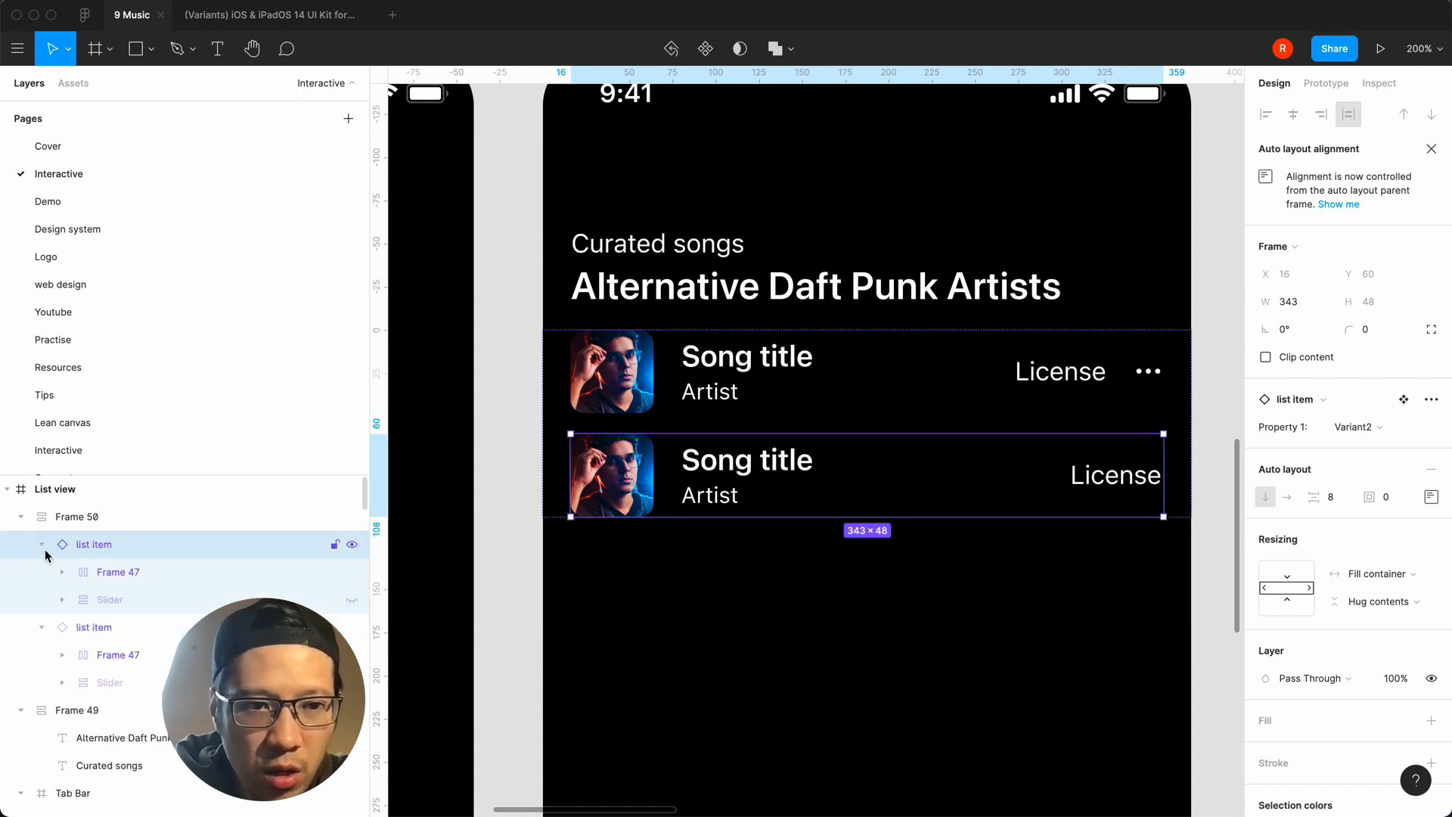
left_click(72, 568)
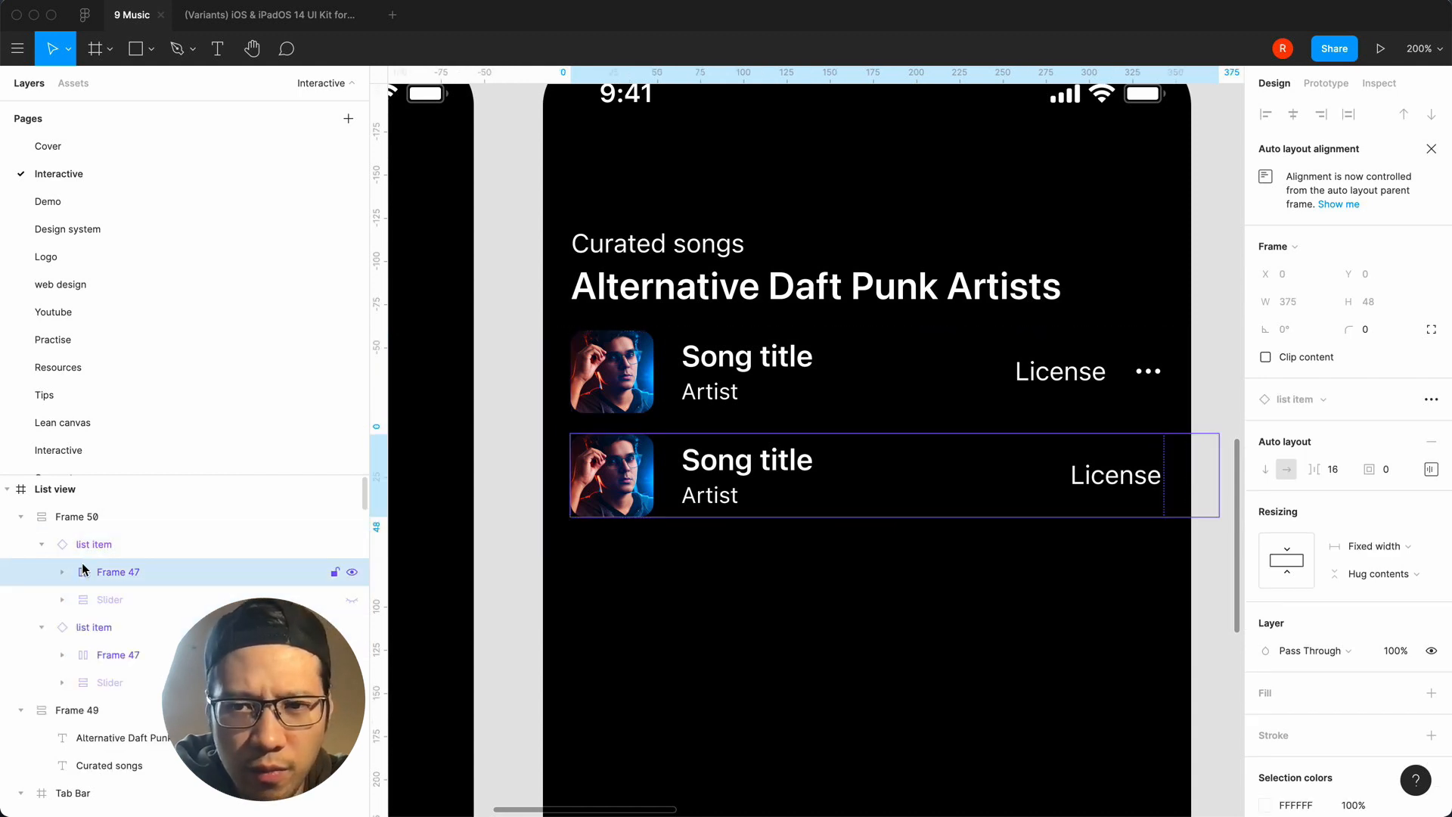
left_click(1375, 546)
left_click(1376, 584)
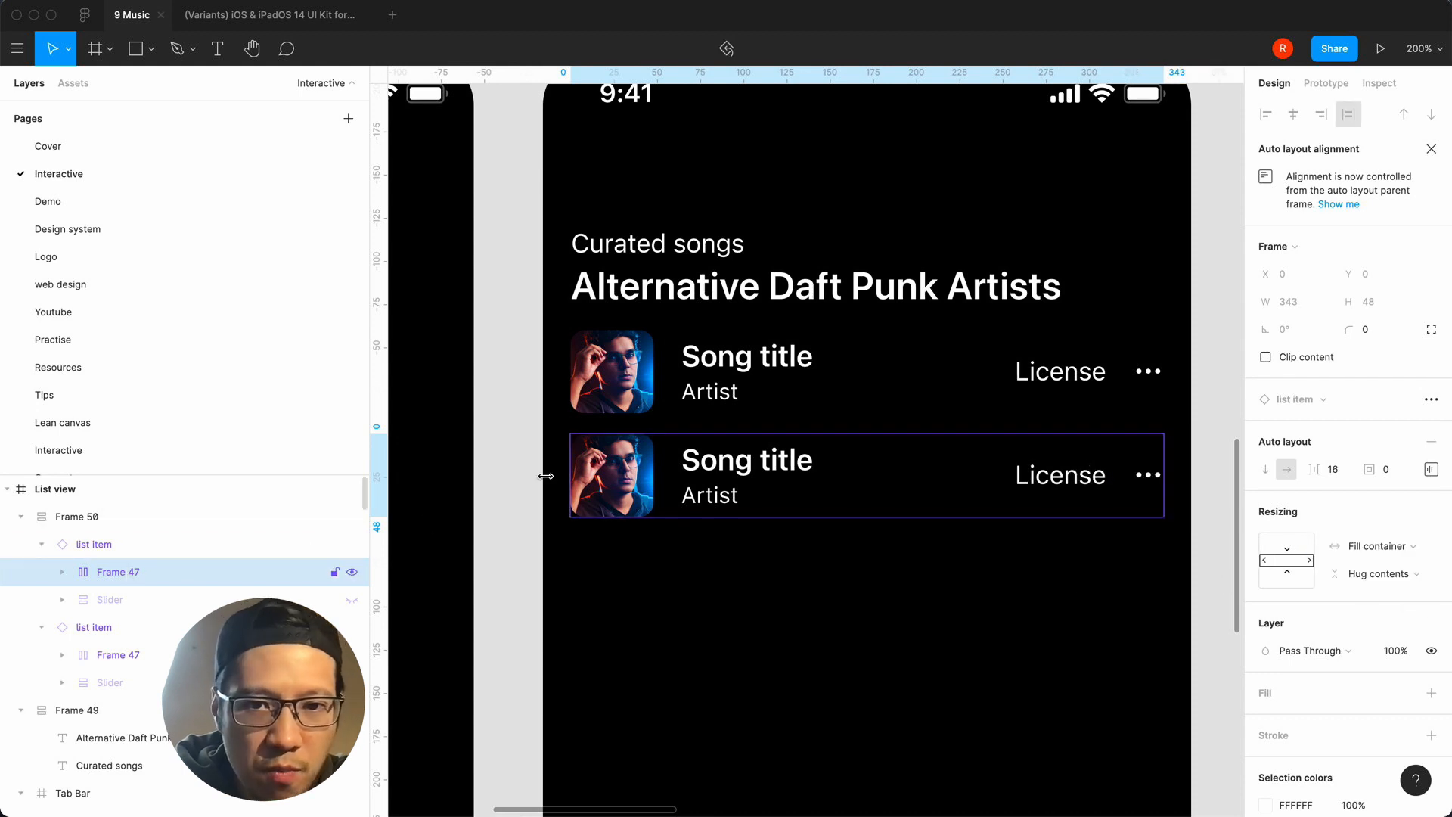
left_click(1205, 567)
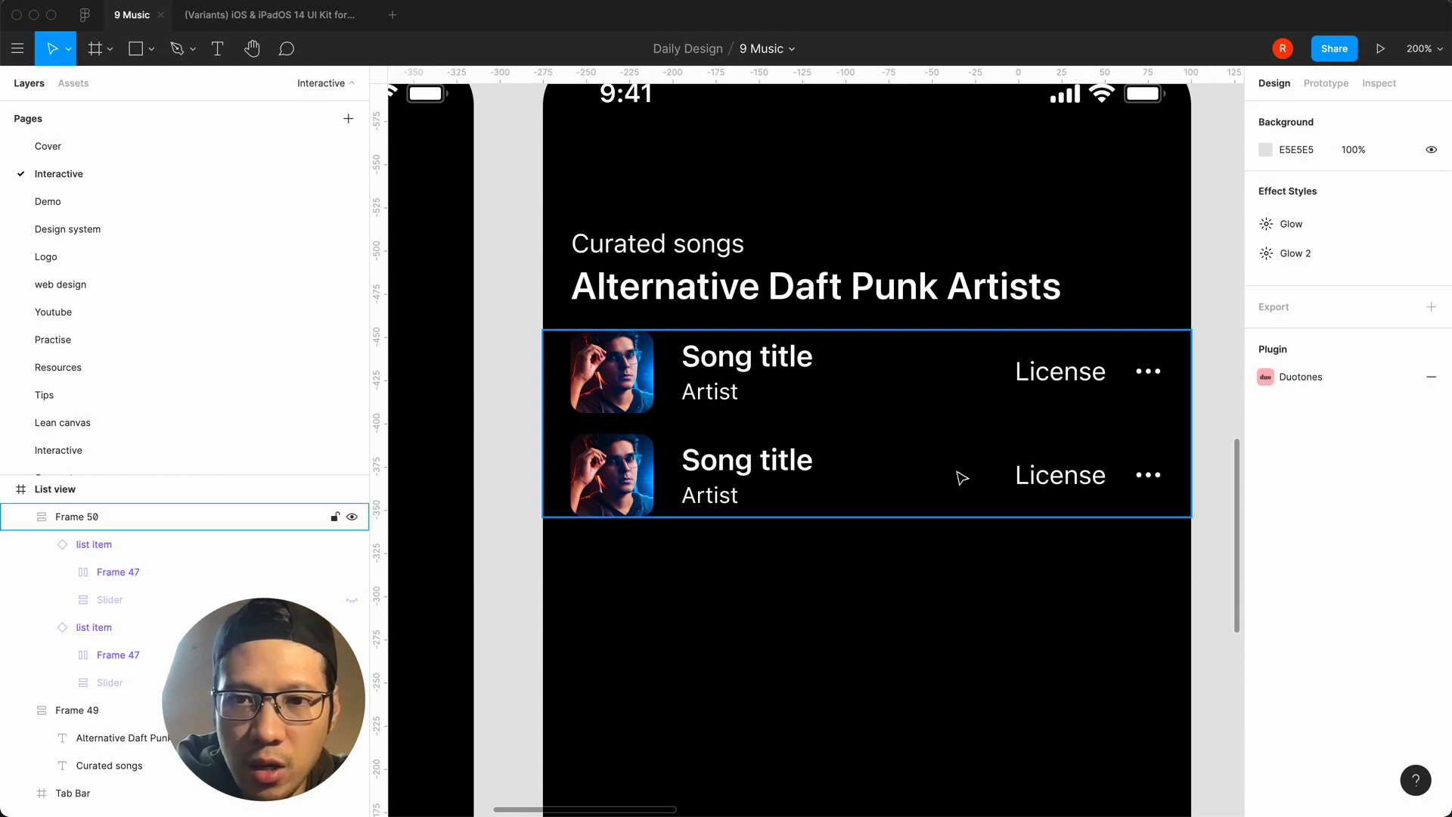
Copy the second list item and paste it into the list as a third row.
key("super+minus")
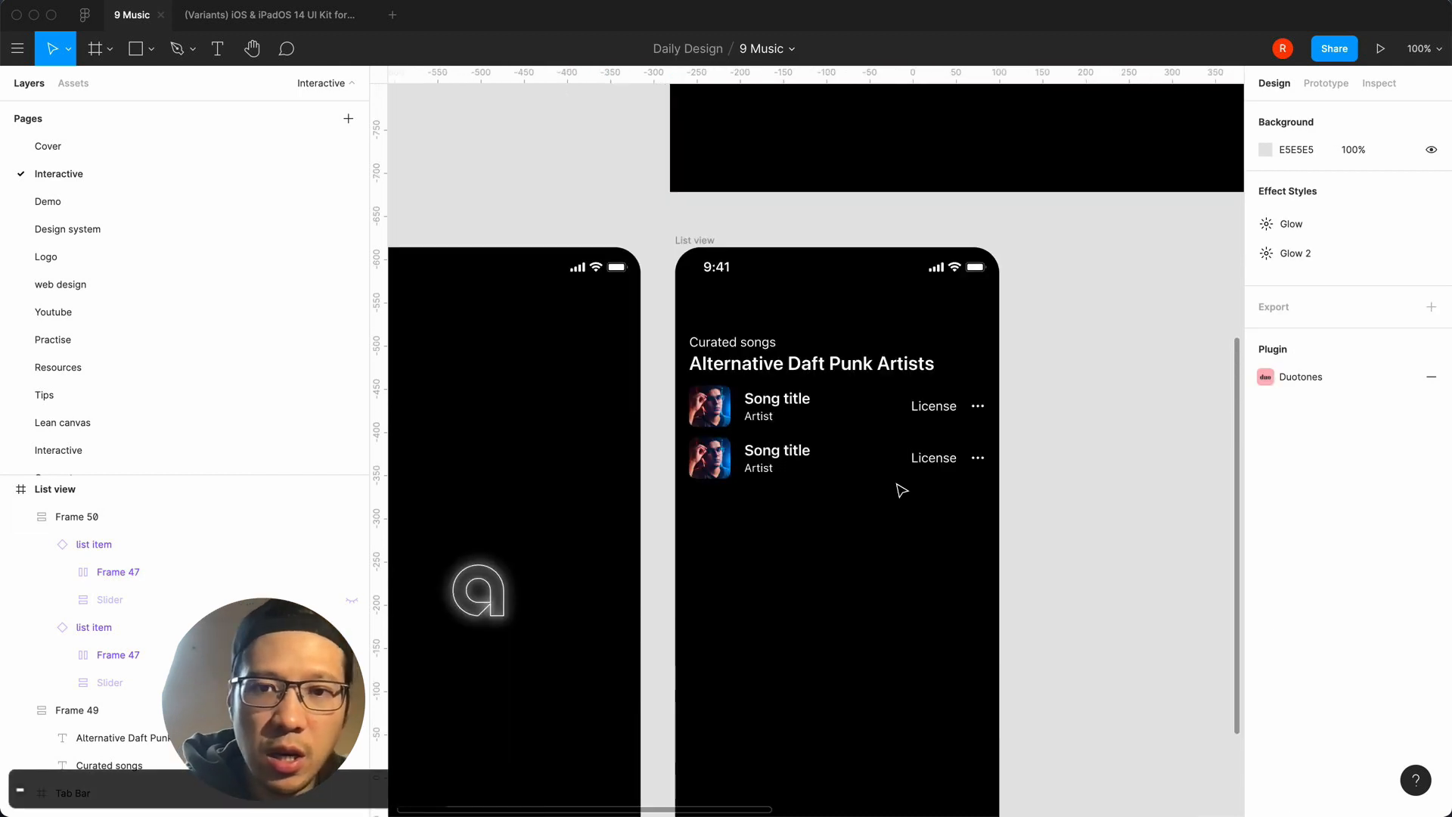
scroll(901, 490, "left", 2)
scroll(902, 490, "down", 1)
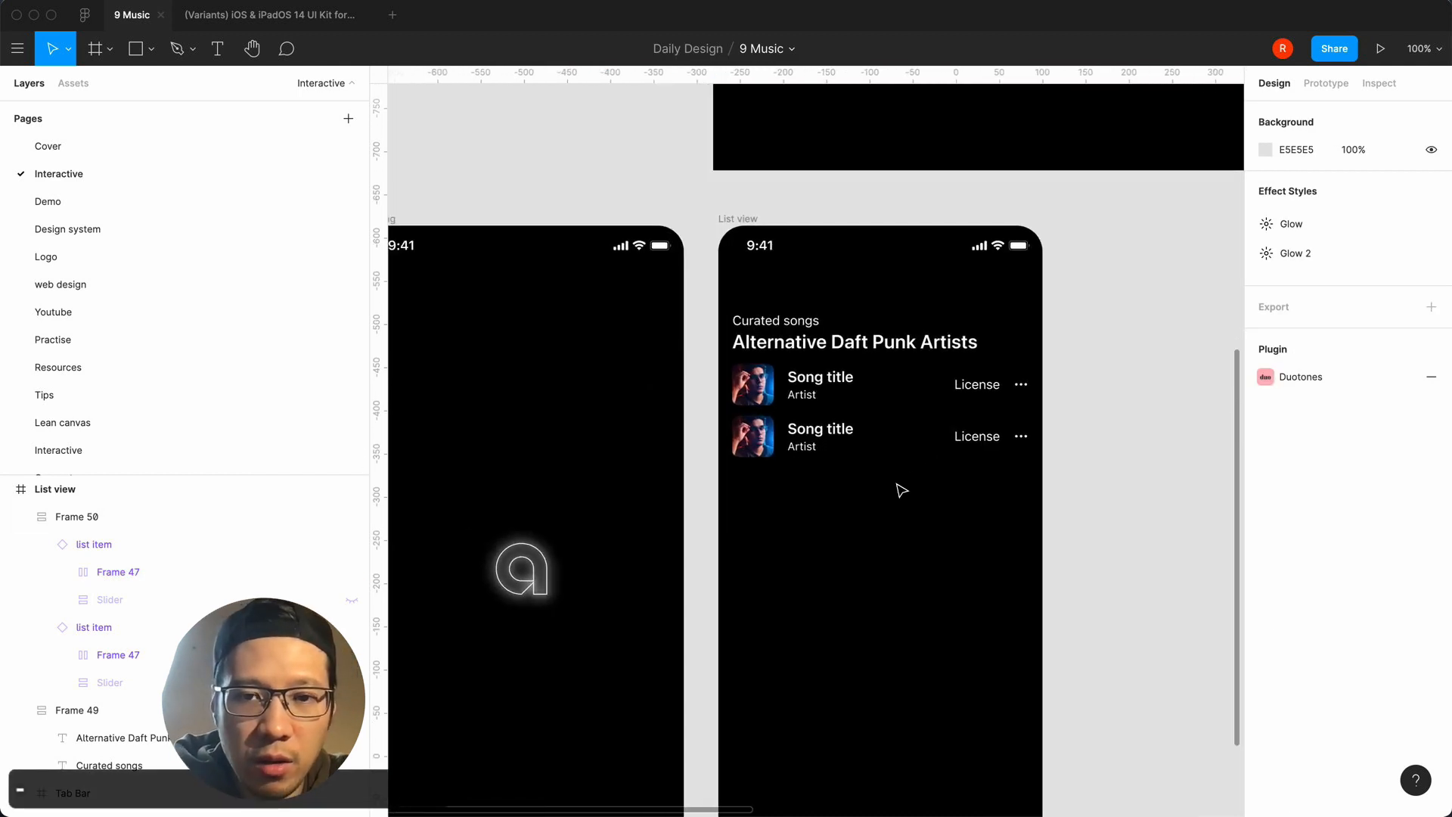
double_click(811, 440)
key("super+c")
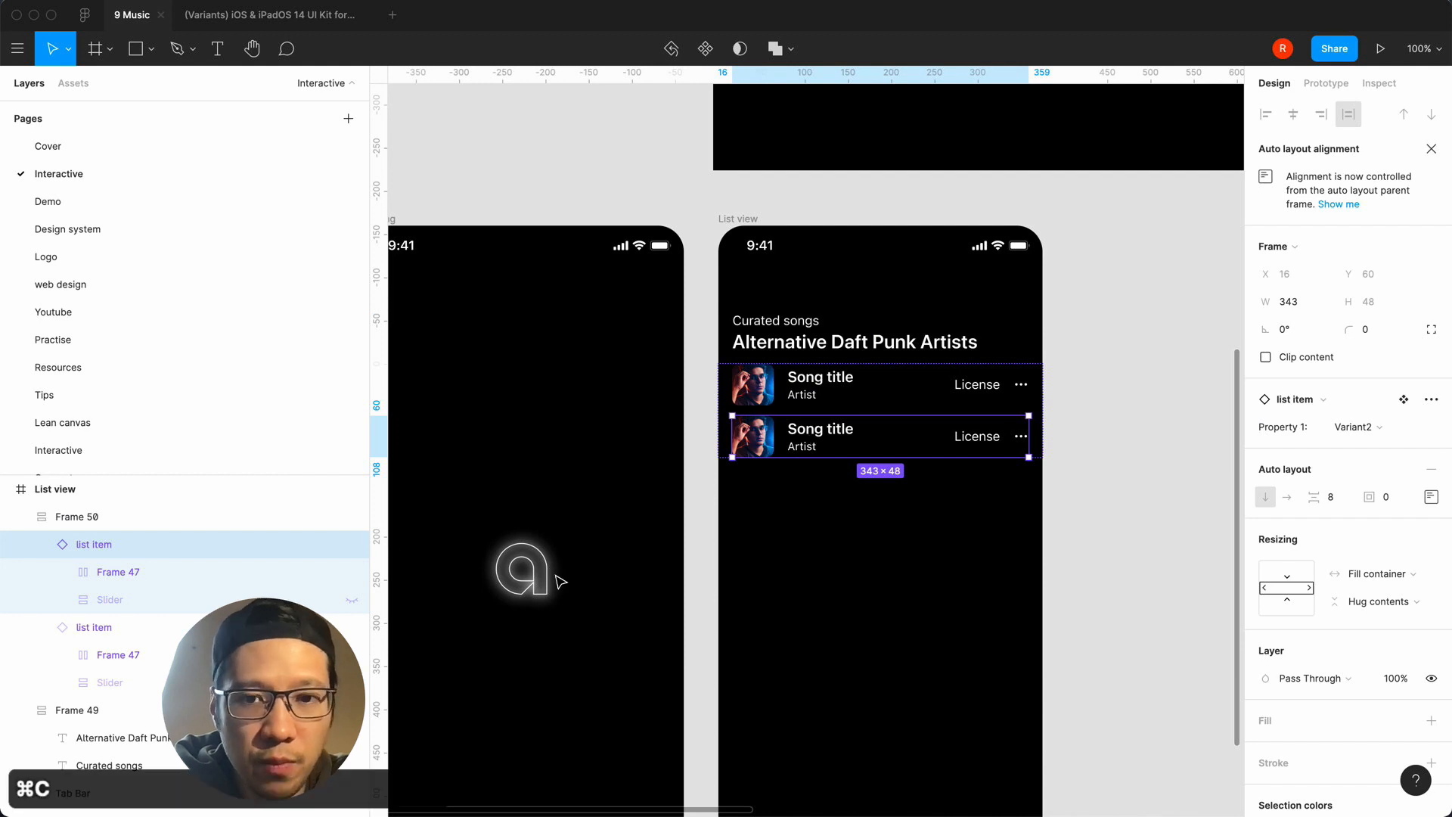
key("super+v")
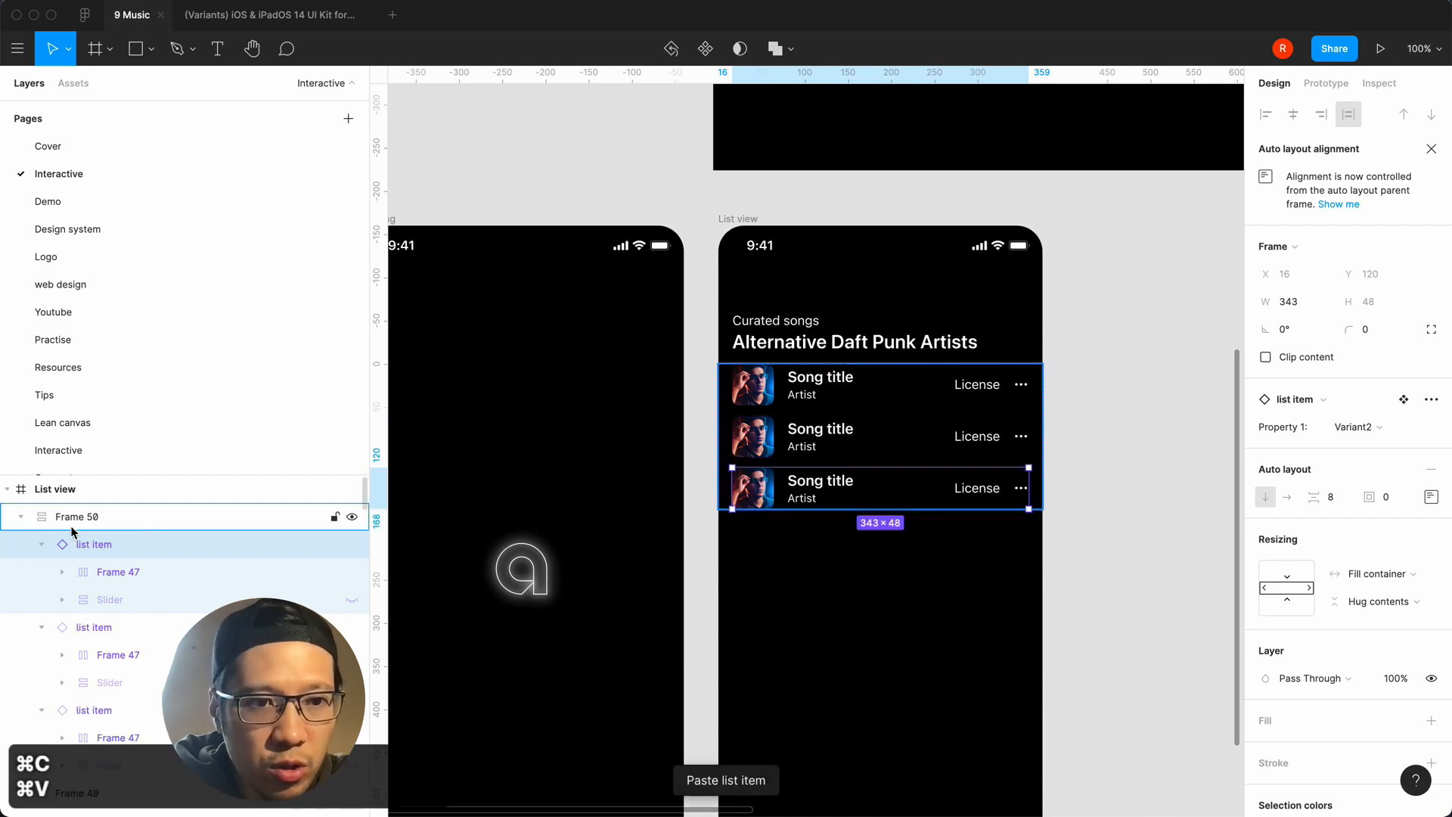
Set the spacing between items in the song list's auto layout frame to 16.
left_click(129, 517)
left_click(1345, 338)
type("8")
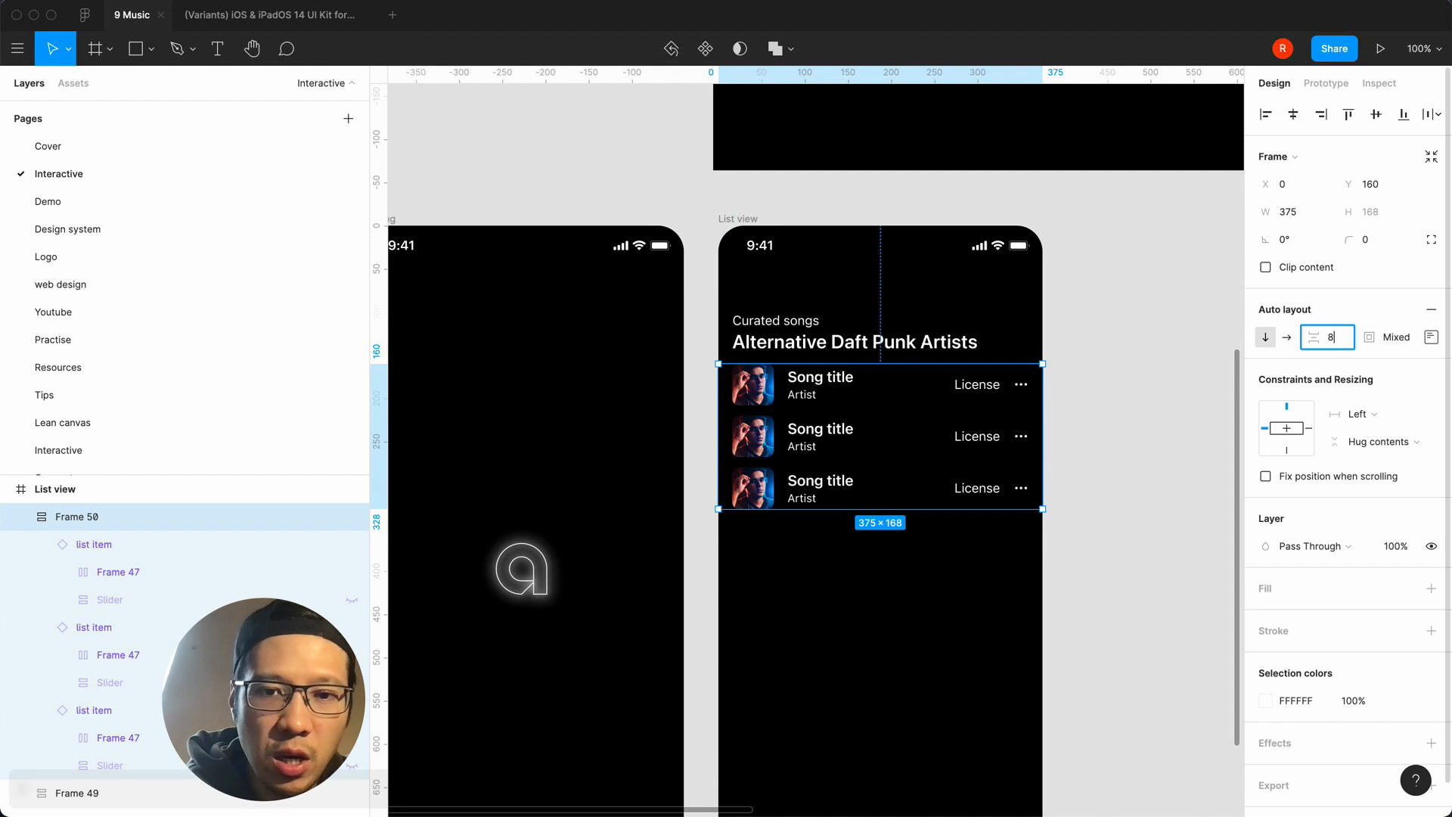
key("Return")
left_click(1332, 336)
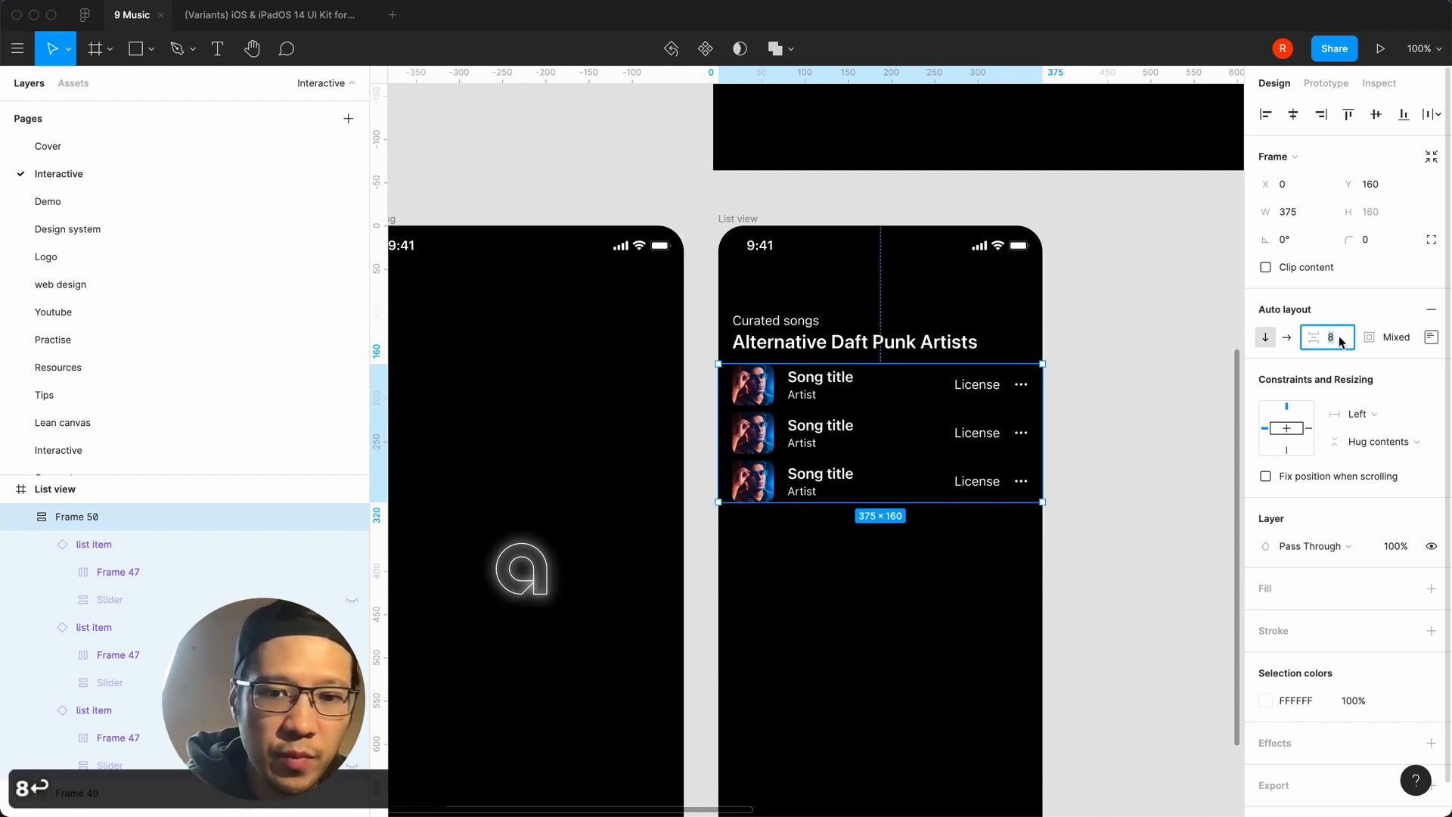
type("17")
key("BackSpace")
type("6")
key("Return")
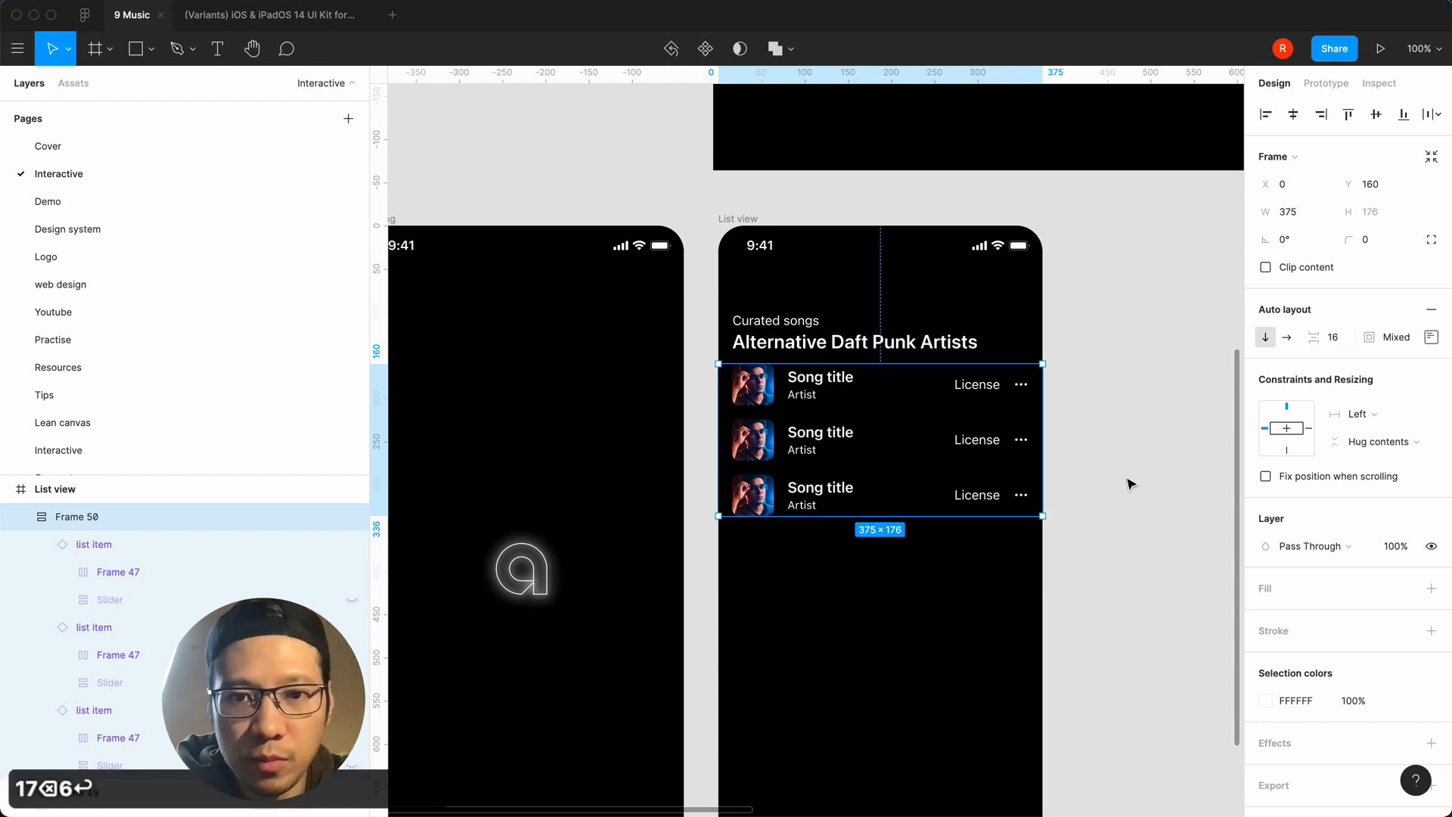
left_click(1128, 480)
Paste six more copies of the last list item to fill the list down to the tab bar.
left_click(102, 543)
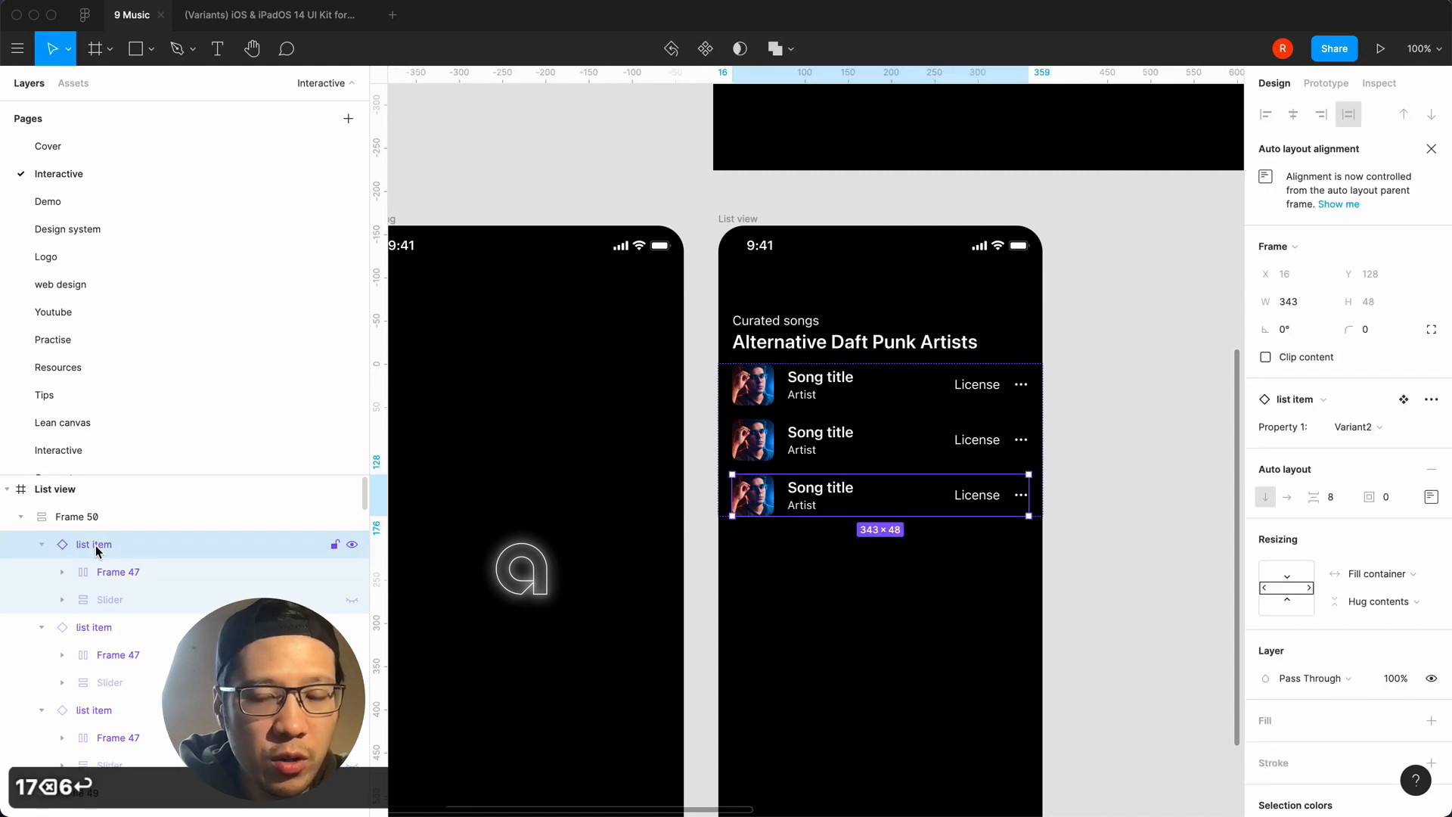
key("super+c")
key("super+v")
scroll(732, 517, "down", 2)
key("super+v")
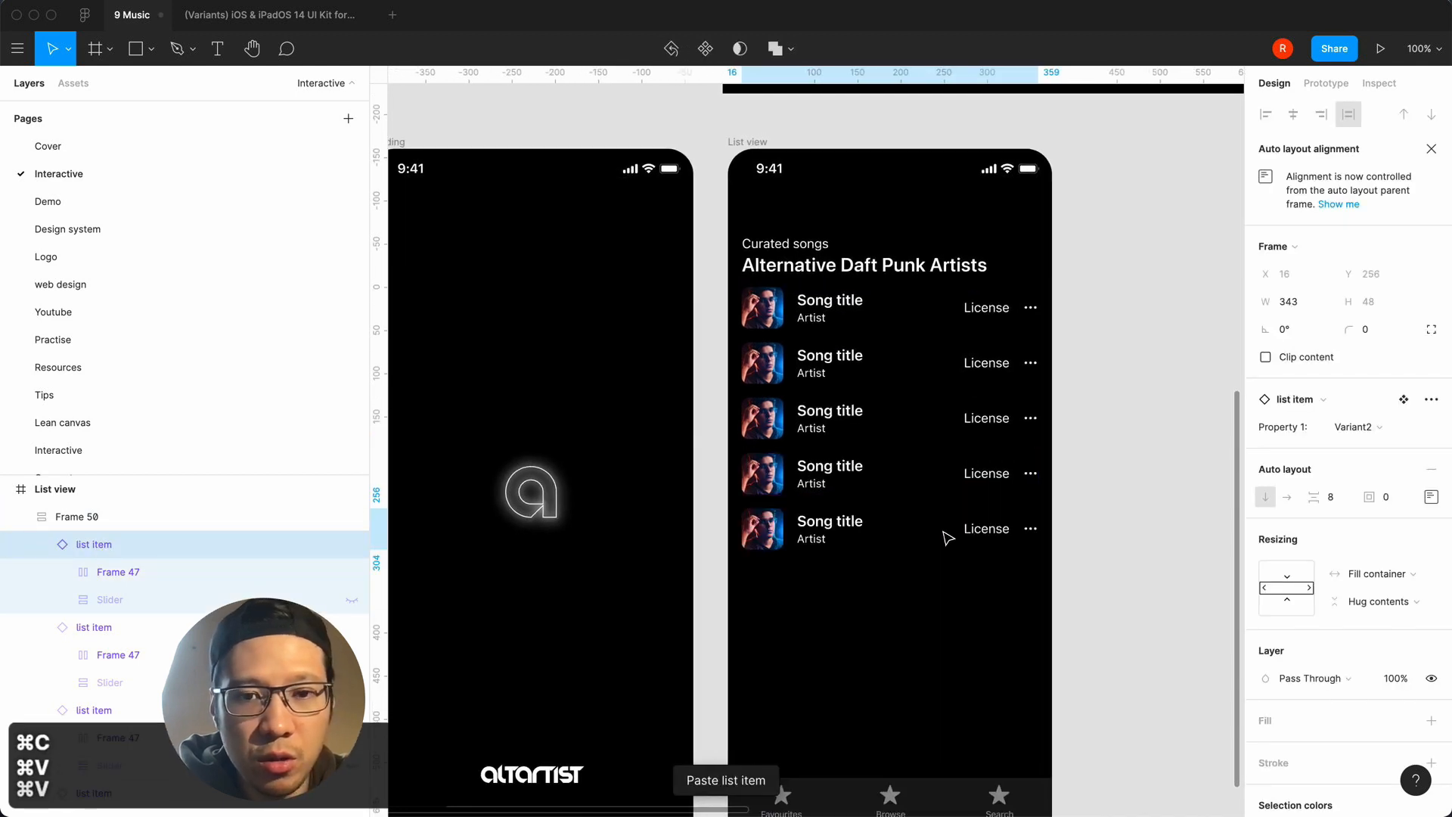
key("super+v")
key("super+v")
key("super+v")
key("super+v")
scroll(948, 537, "down", 3)
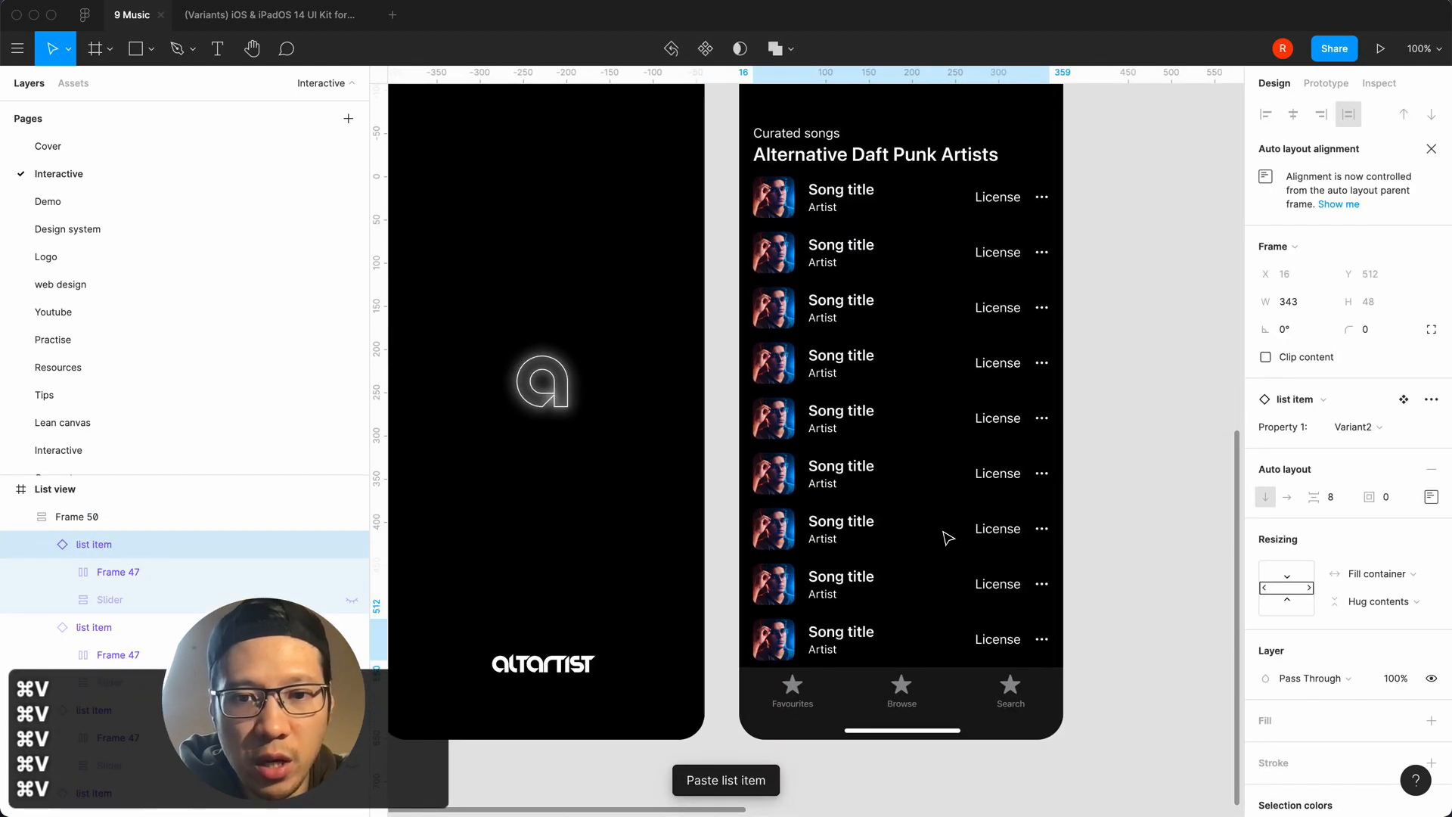
left_click(1165, 512)
scroll(1165, 512, "up", 2)
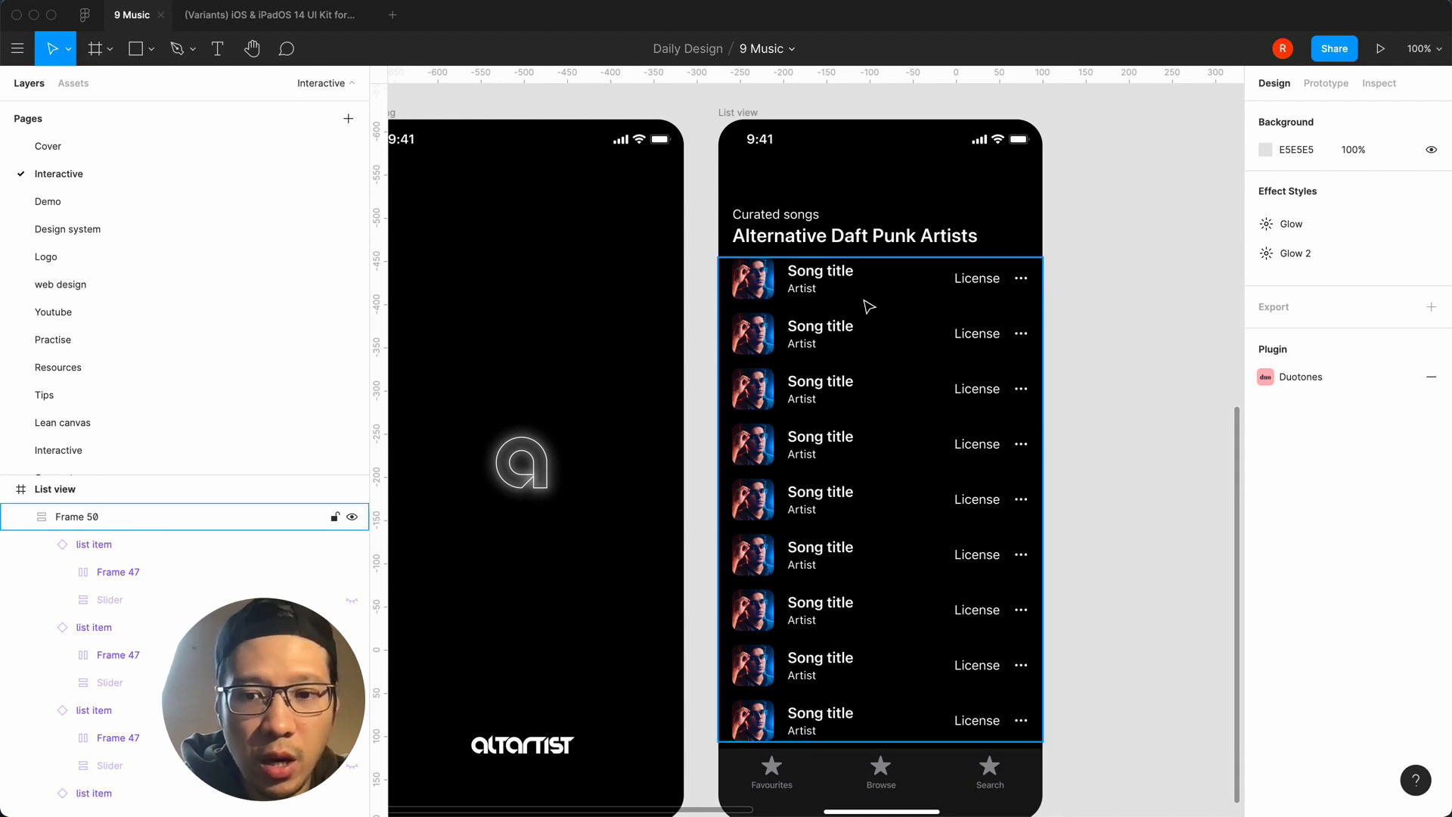
Preview photos for the second list item's thumbnail and replace its image fill with the Unsplash JPEG whose file name contains XM8OXHhzOsU.
key("minus")
key("equal")
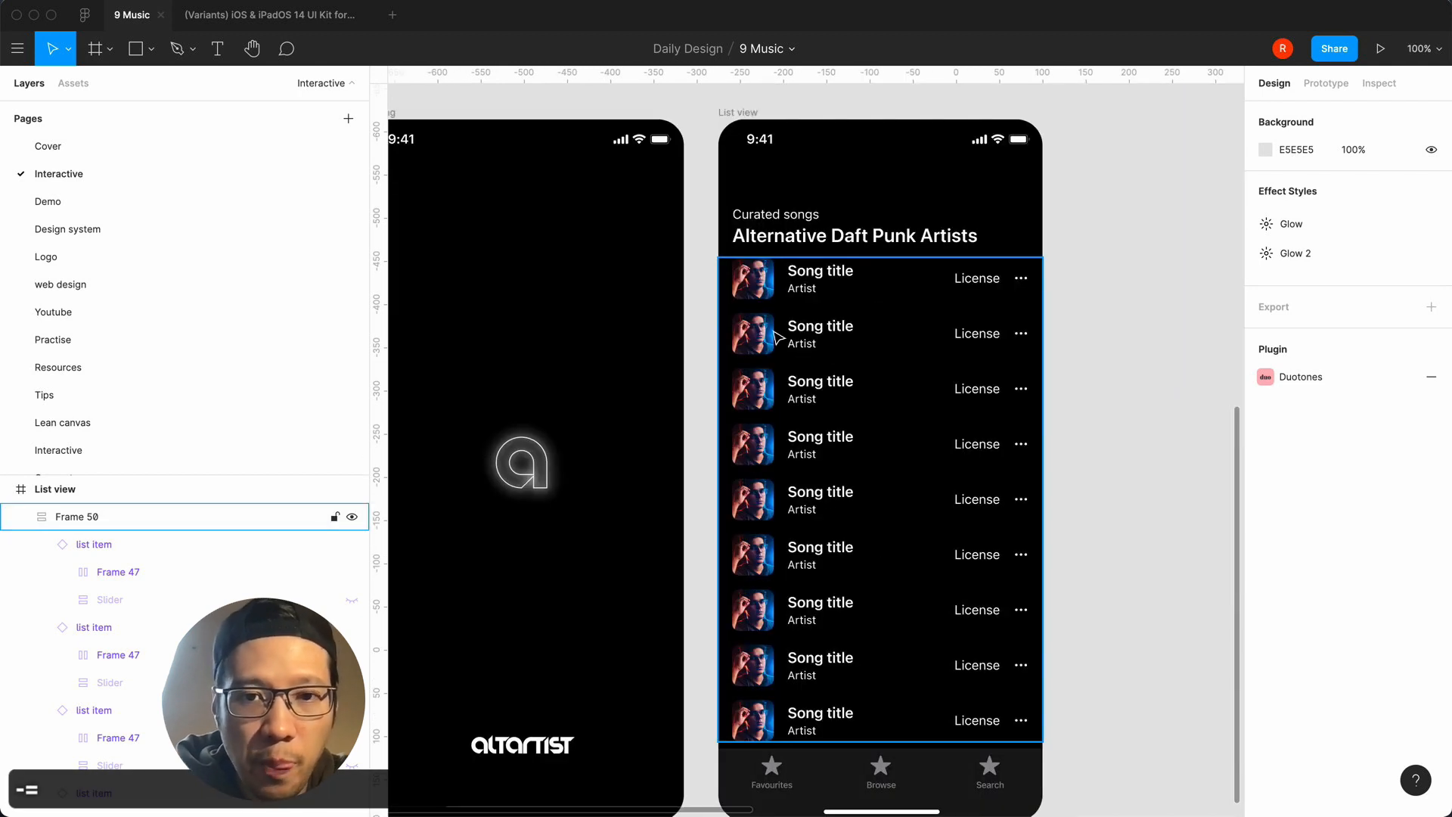
double_click(765, 337)
double_click(765, 338)
double_click(766, 337)
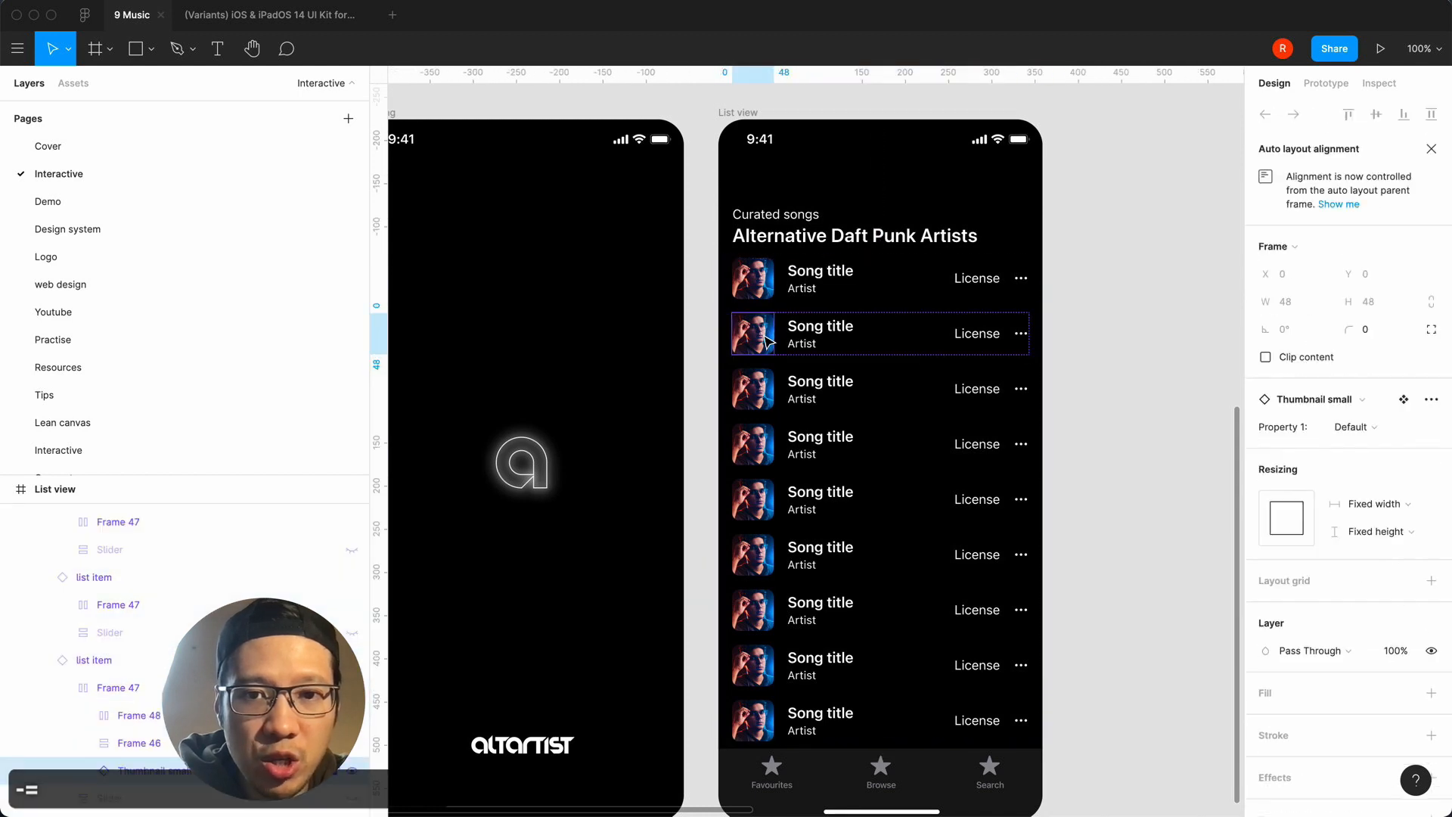
double_click(765, 337)
left_click(1260, 512)
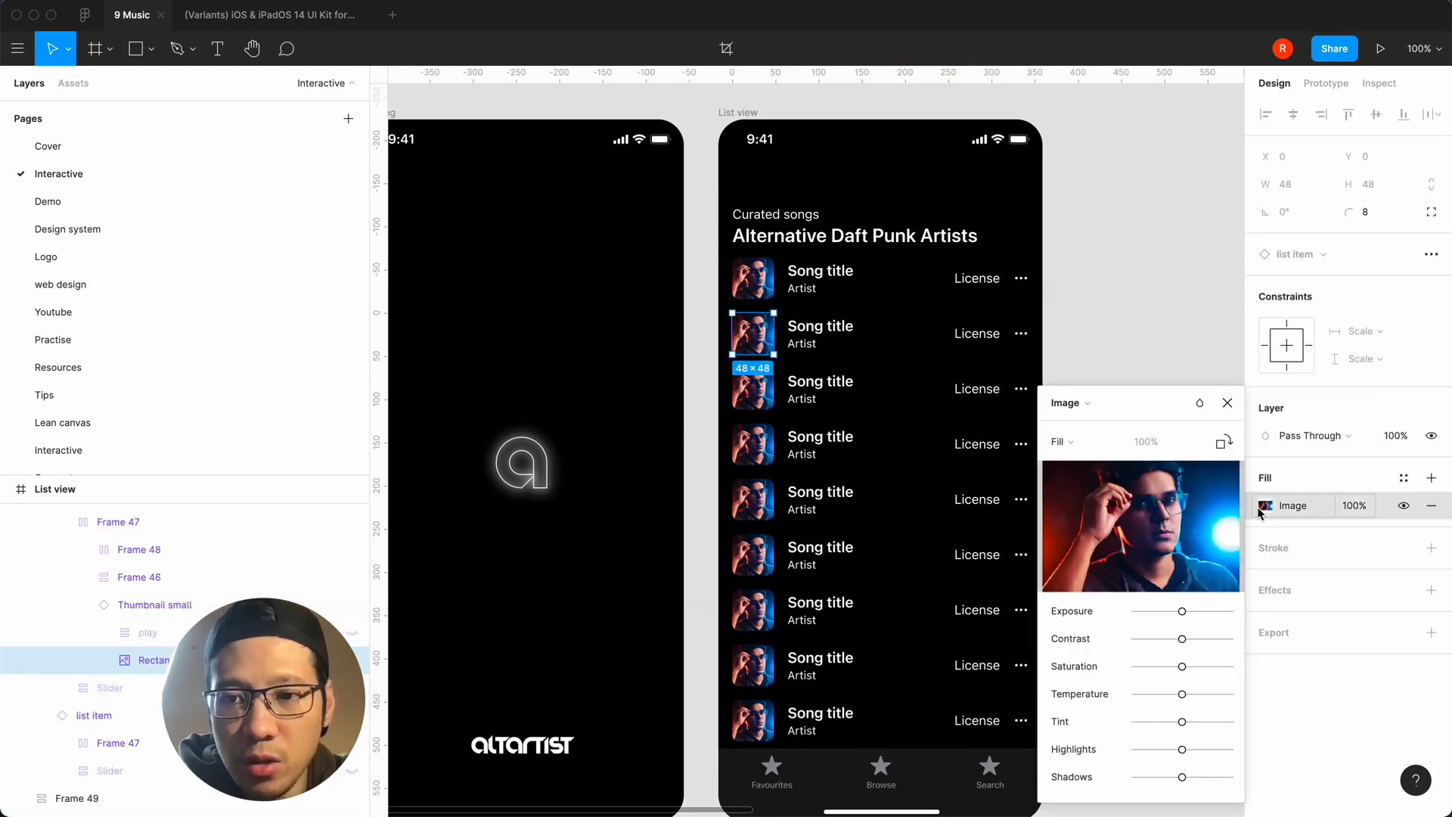
left_click(1140, 530)
left_click(594, 303)
key("space")
key("space")
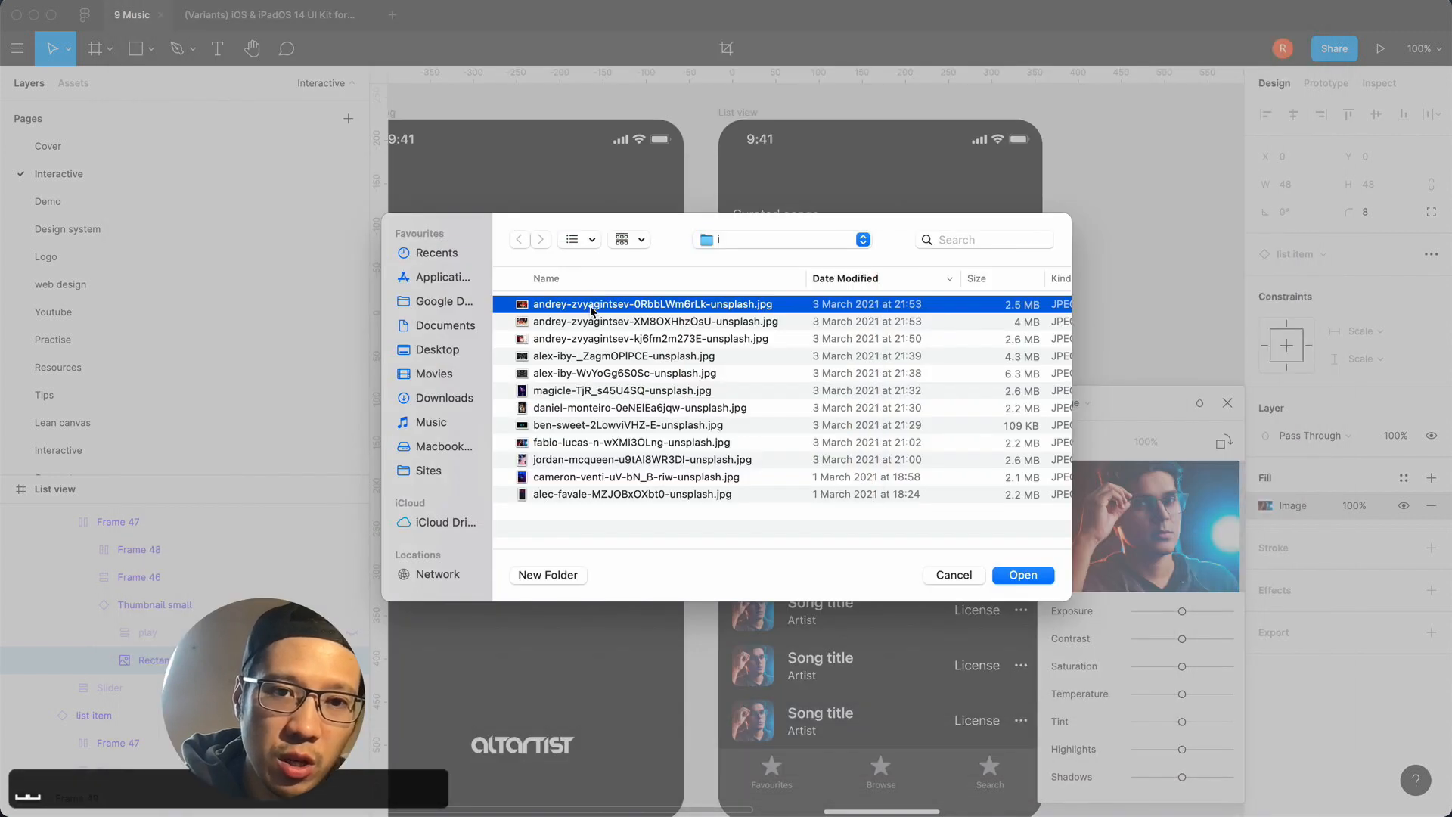
left_click(591, 322)
key("space")
key("space")
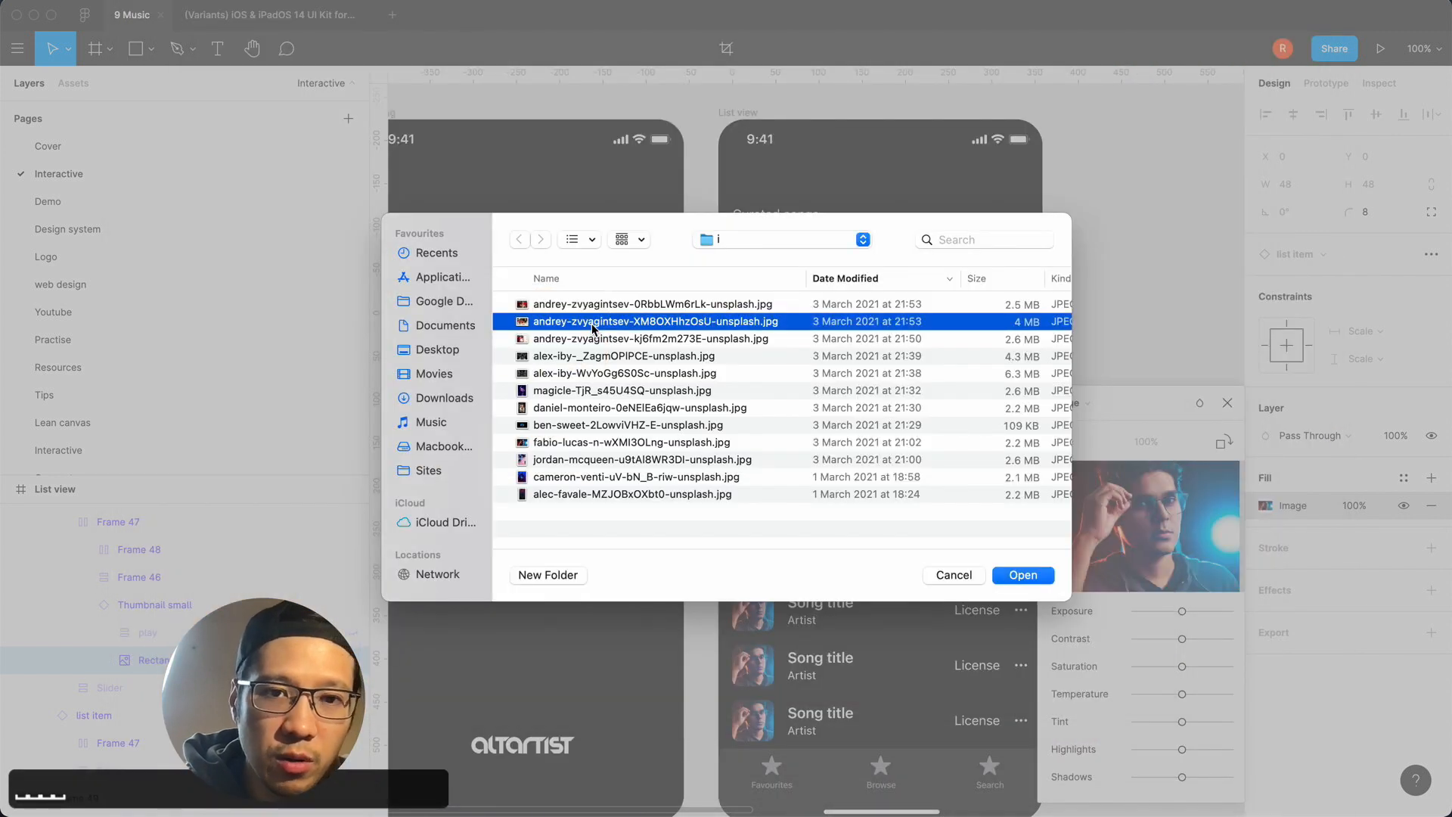
double_click(593, 326)
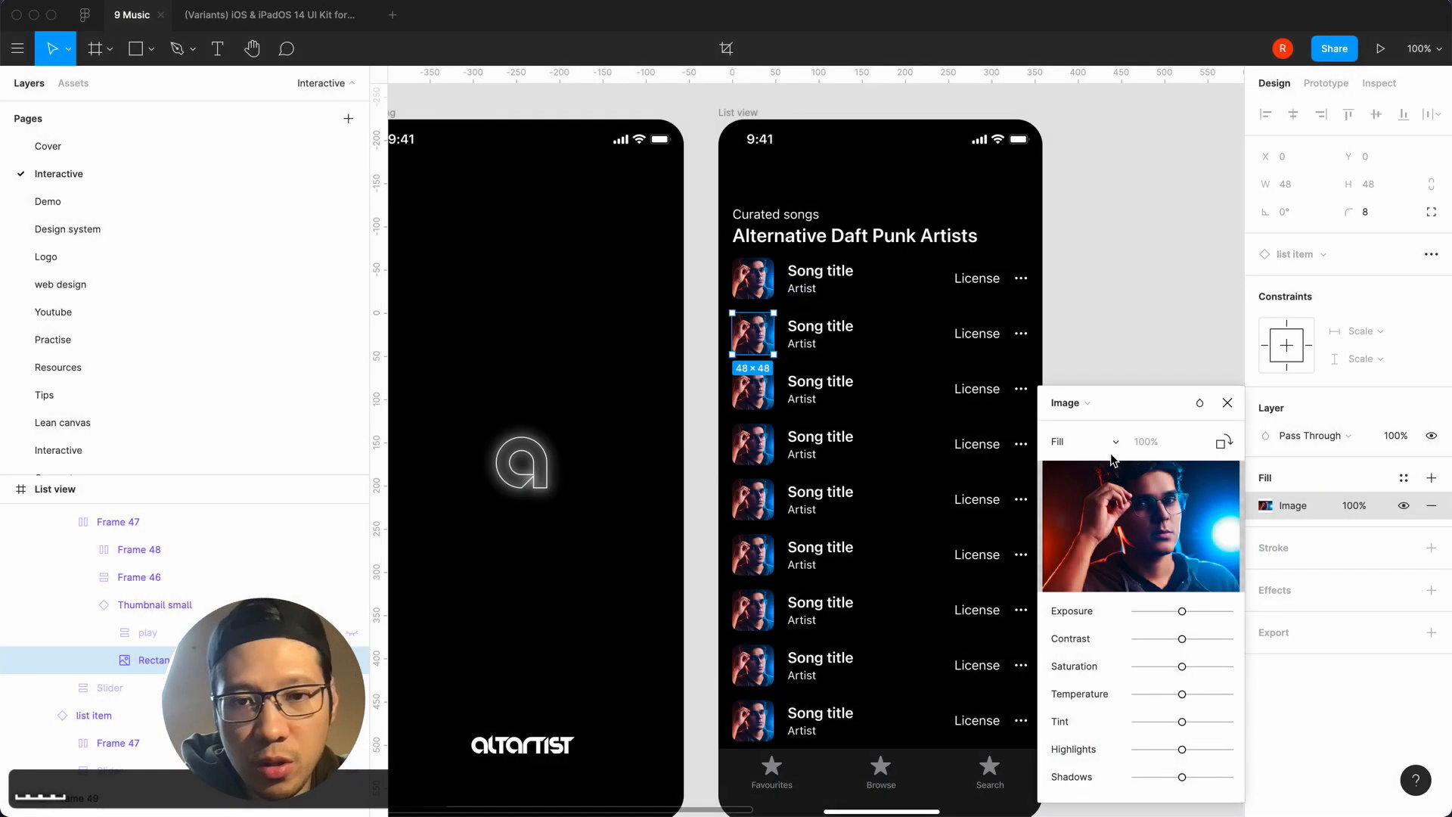
left_click(1228, 403)
left_click(1160, 379)
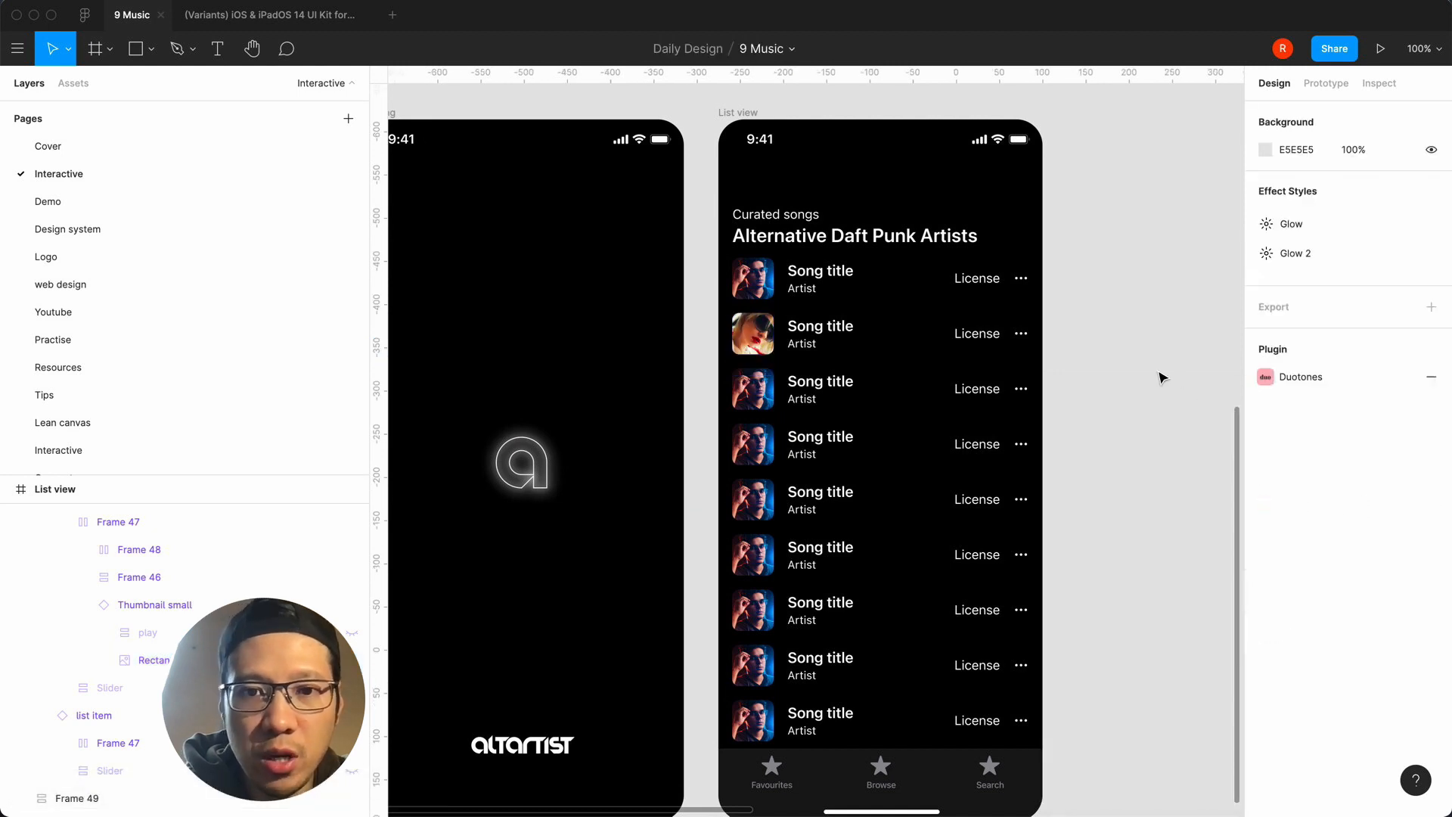
Replace the thumbnail image fills of the third to ninth list items with a different photo for each.
double_click(751, 397)
double_click(751, 397)
double_click(750, 396)
double_click(751, 396)
double_click(591, 363)
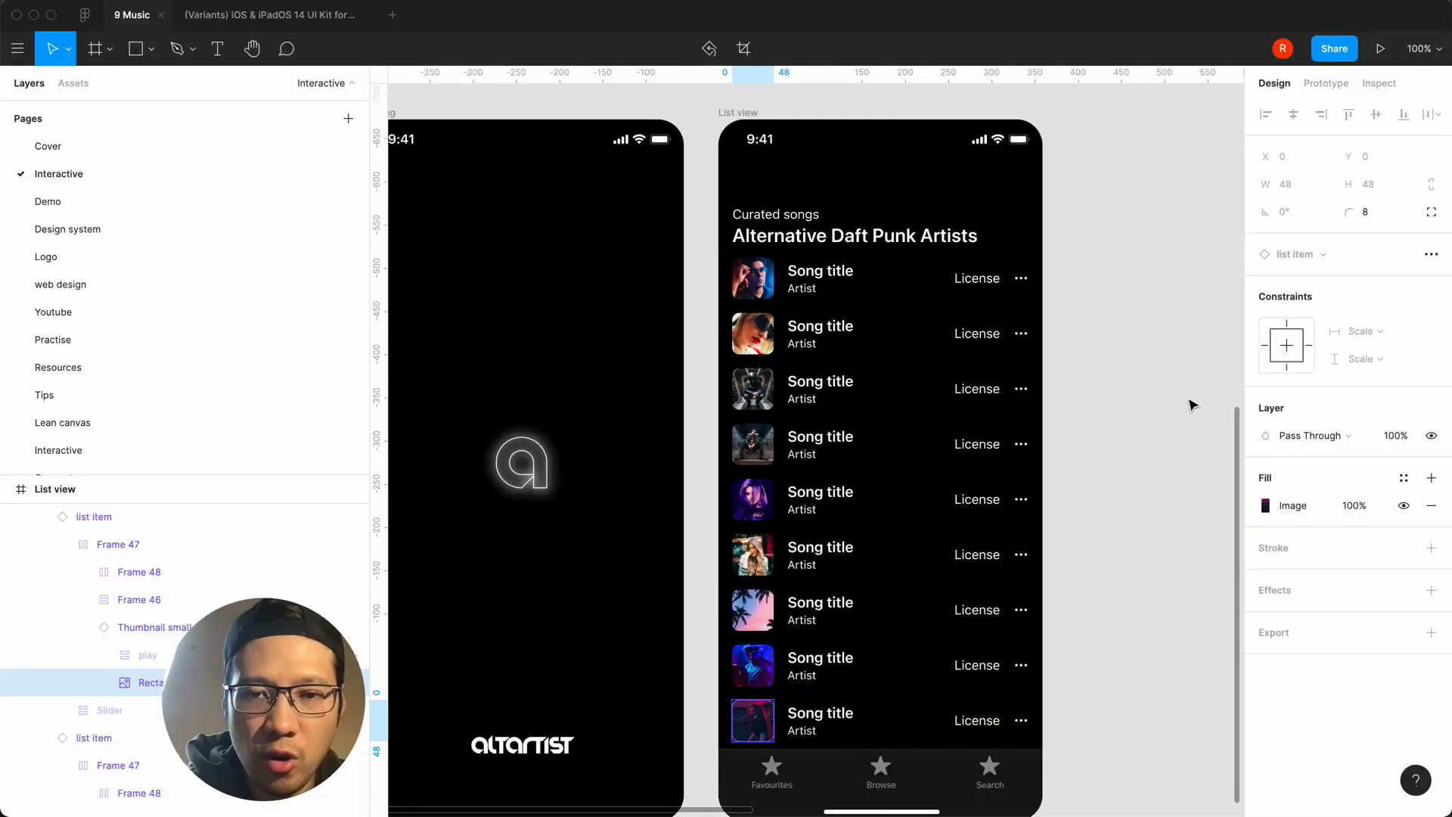
left_click(1191, 404)
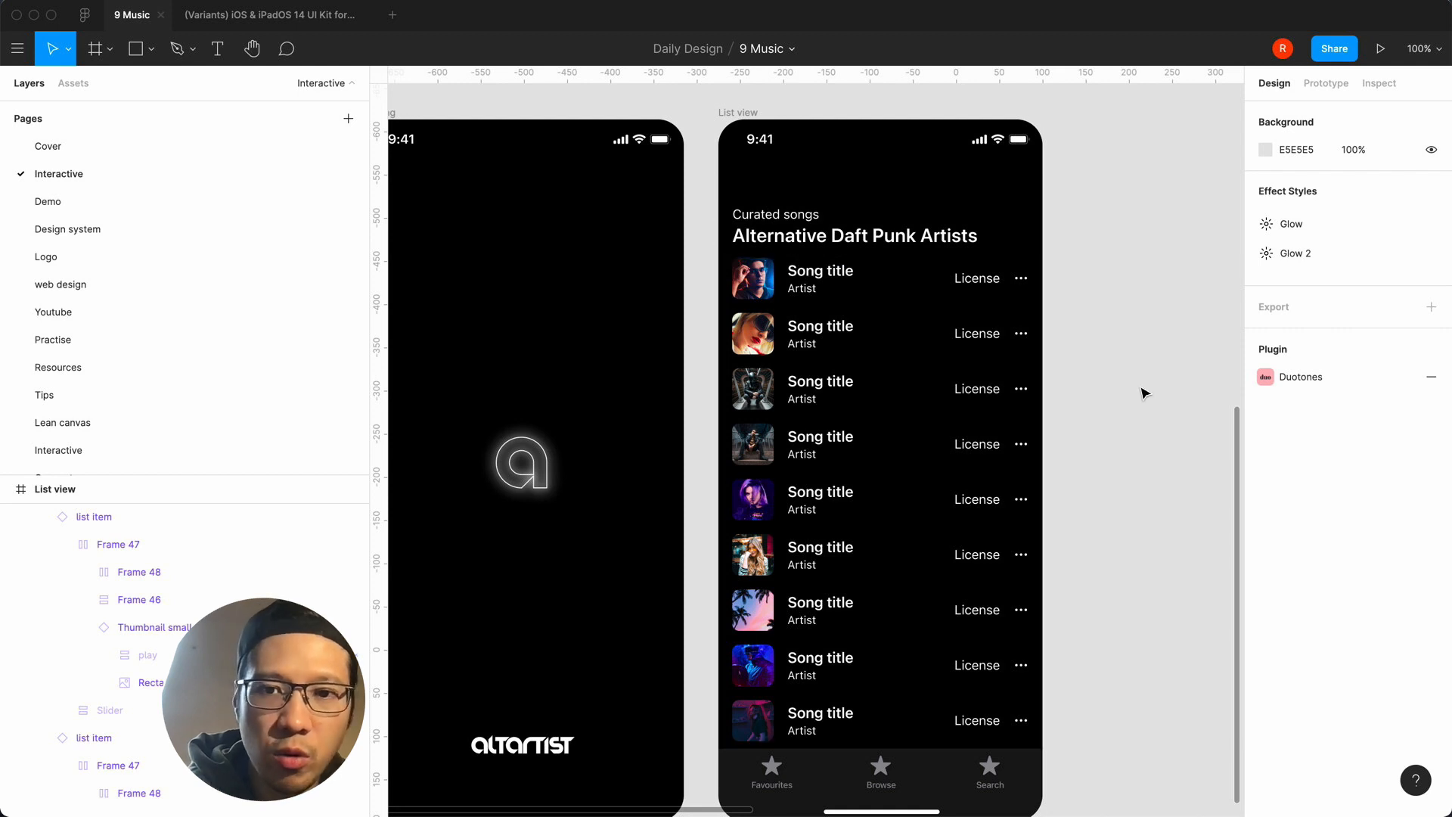
key("minus")
scroll(986, 469, "up", 3)
scroll(986, 469, "right", 3)
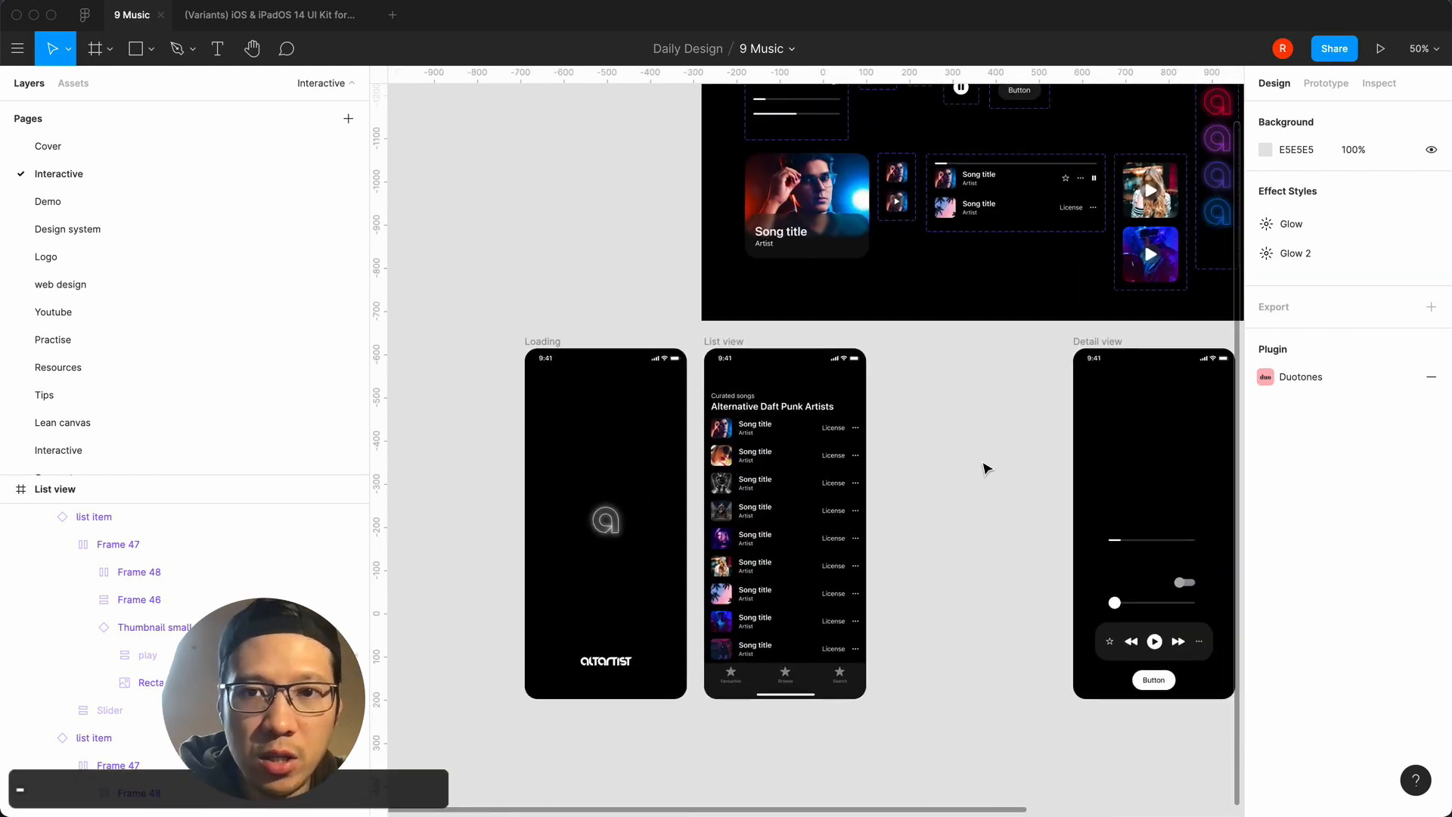
scroll(918, 615, "right", 5)
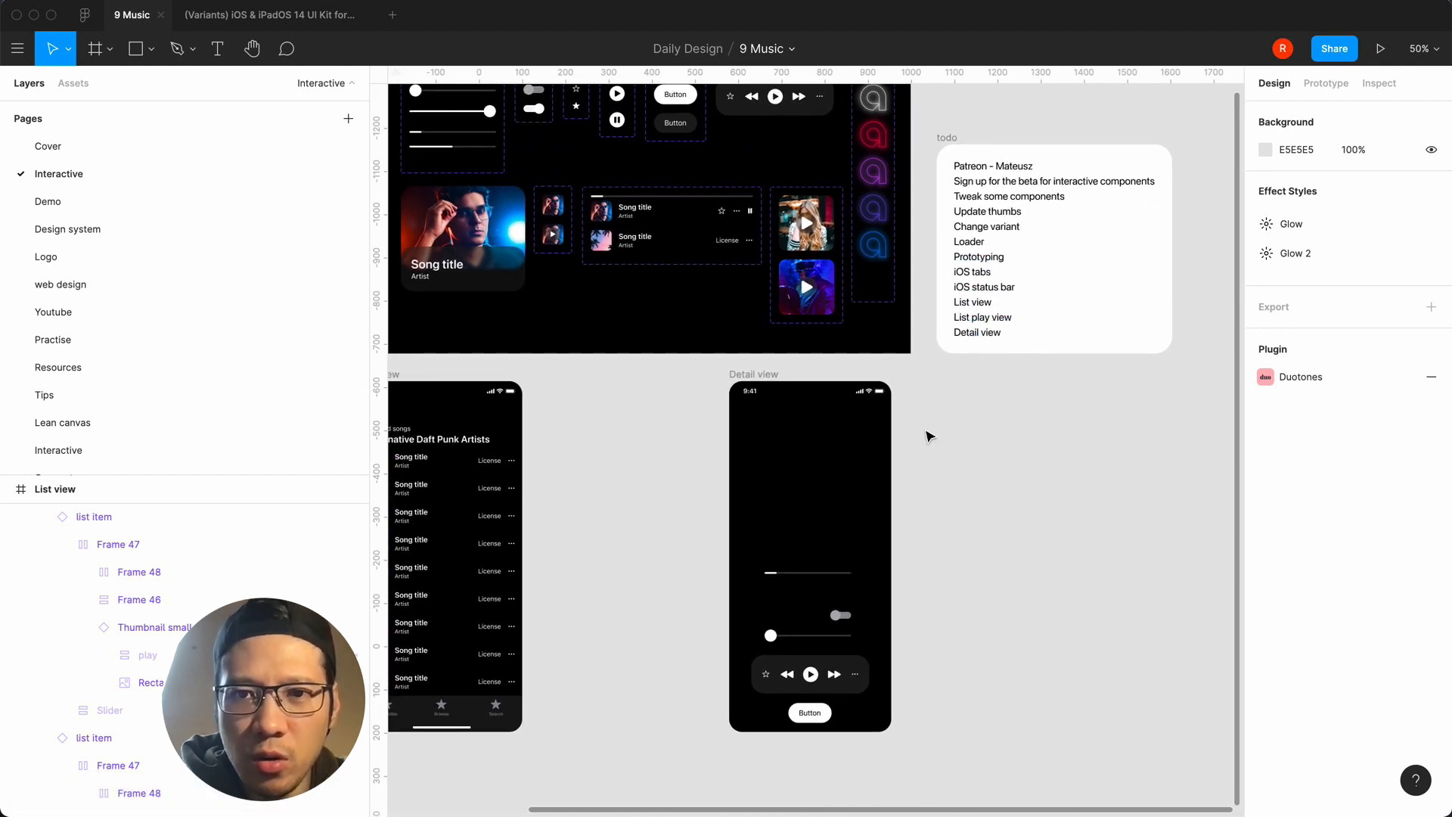
Place a list item component instance with the progress slider in the List view's song list, then cut it out of the list.
scroll(624, 621, "left", 3)
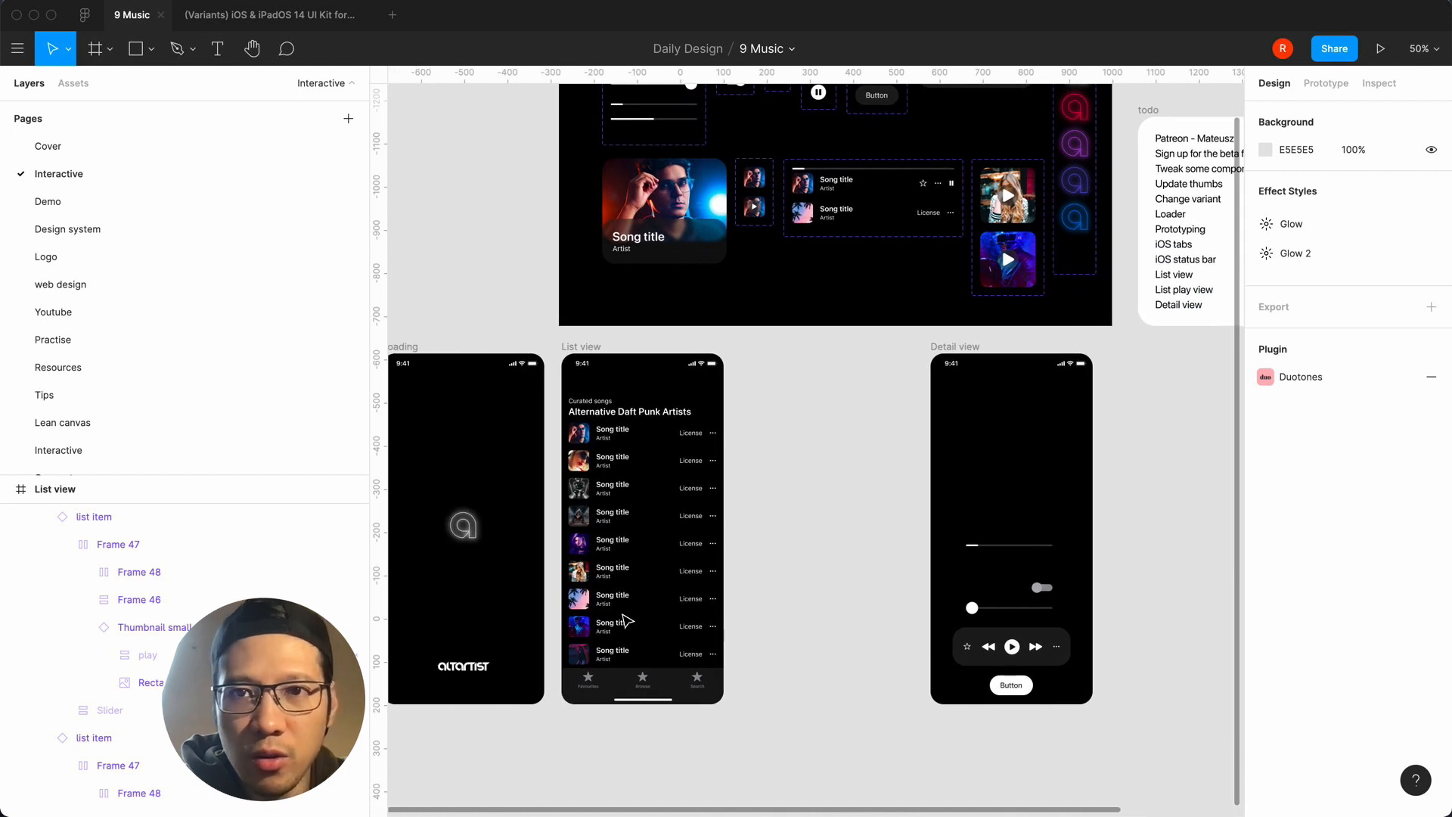
scroll(828, 597, "left", 1)
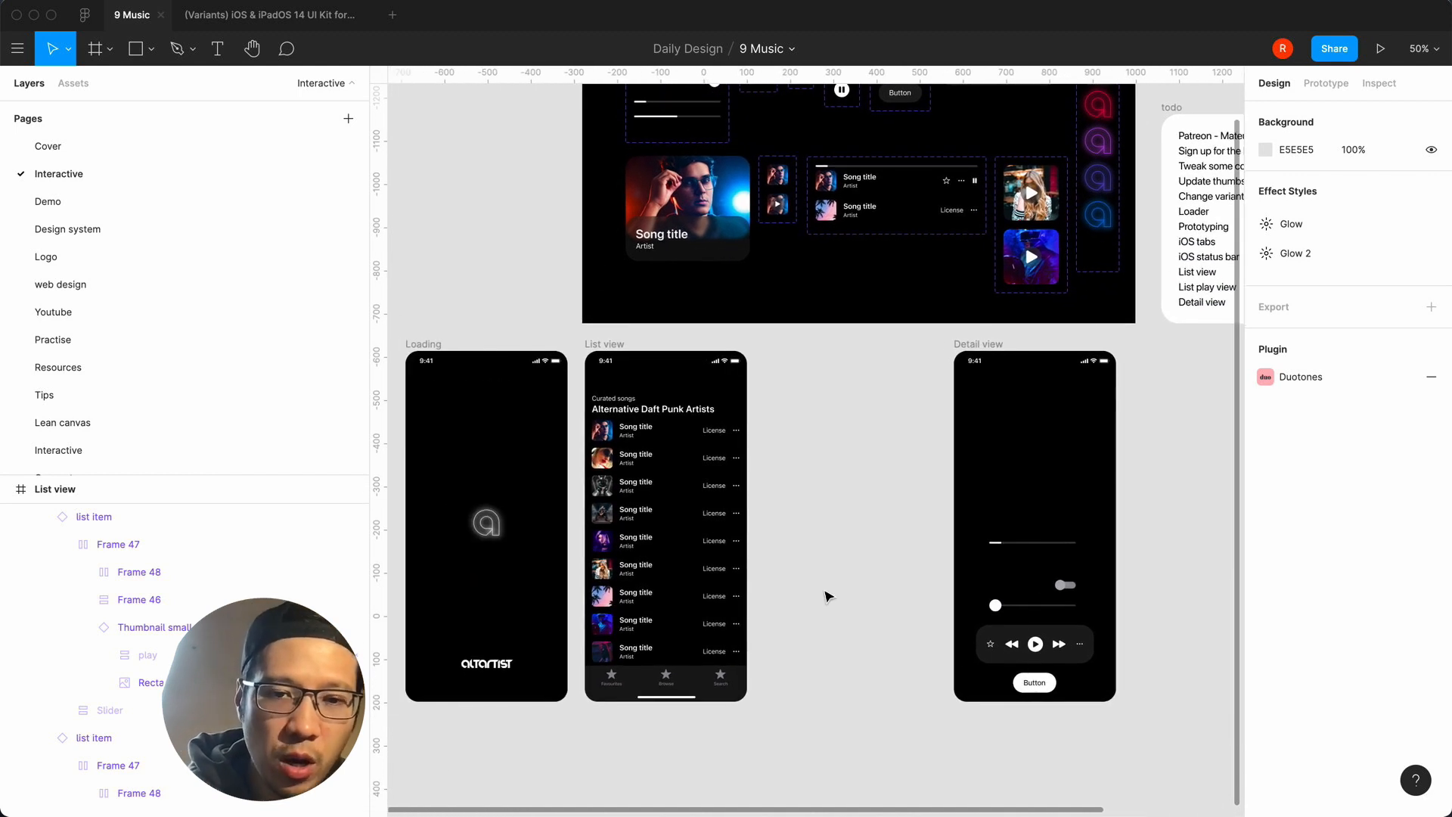
key("equal")
scroll(828, 597, "left", 1)
scroll(828, 597, "down", 1)
scroll(828, 596, "down", 2)
scroll(829, 597, "left", 2)
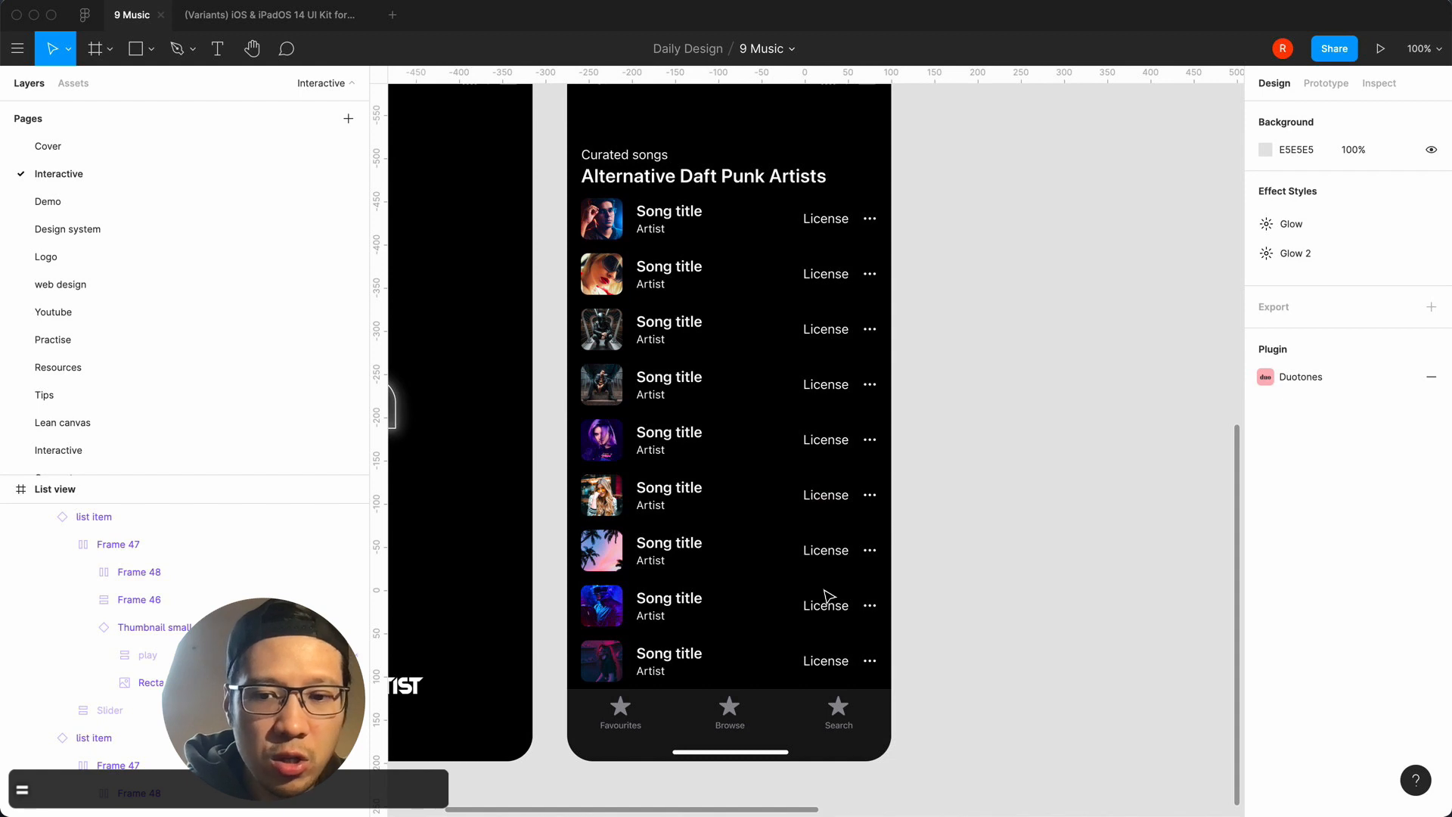
key("minus")
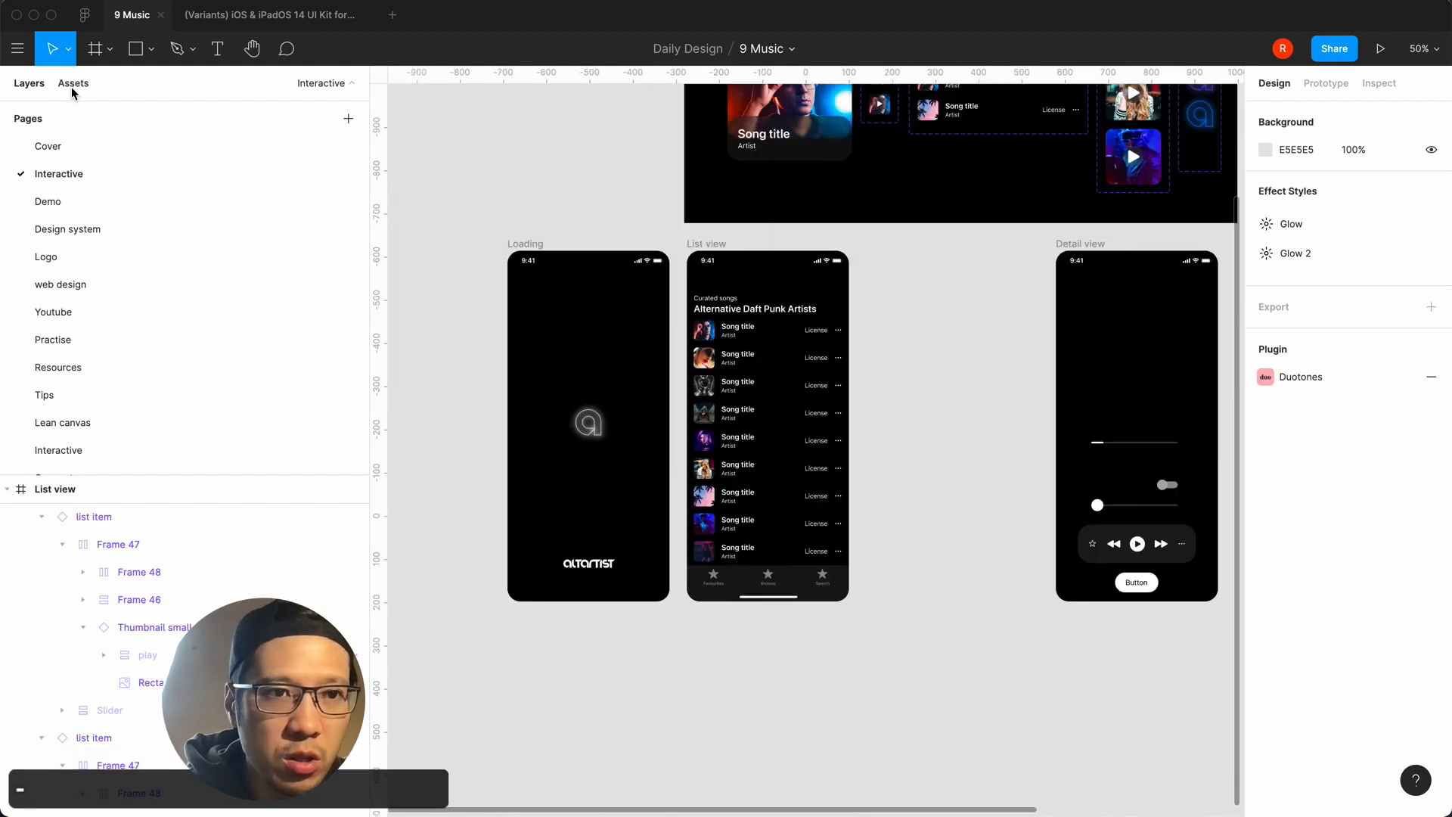
left_click(73, 89)
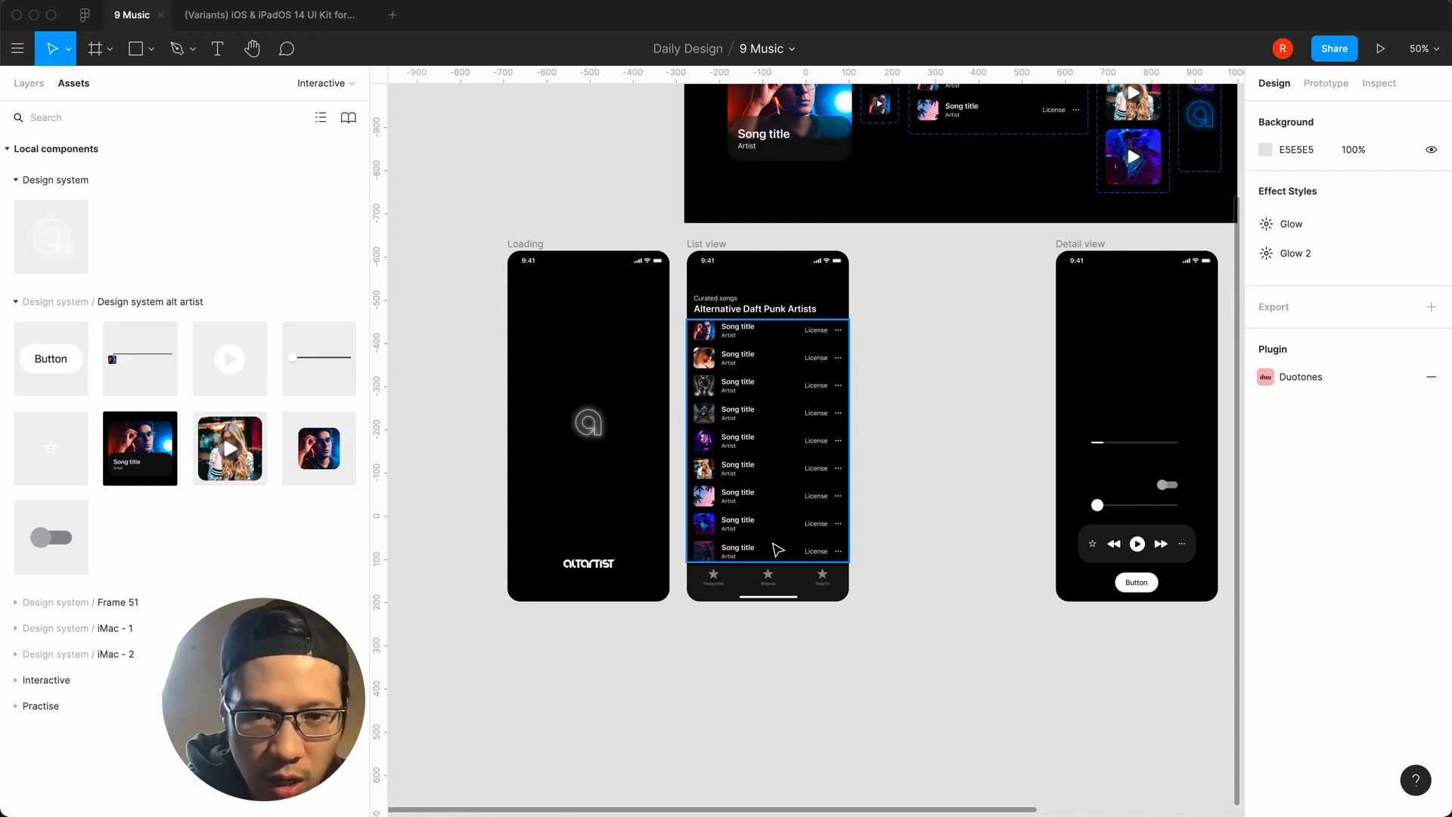
left_click_drag(140, 358, 779, 535)
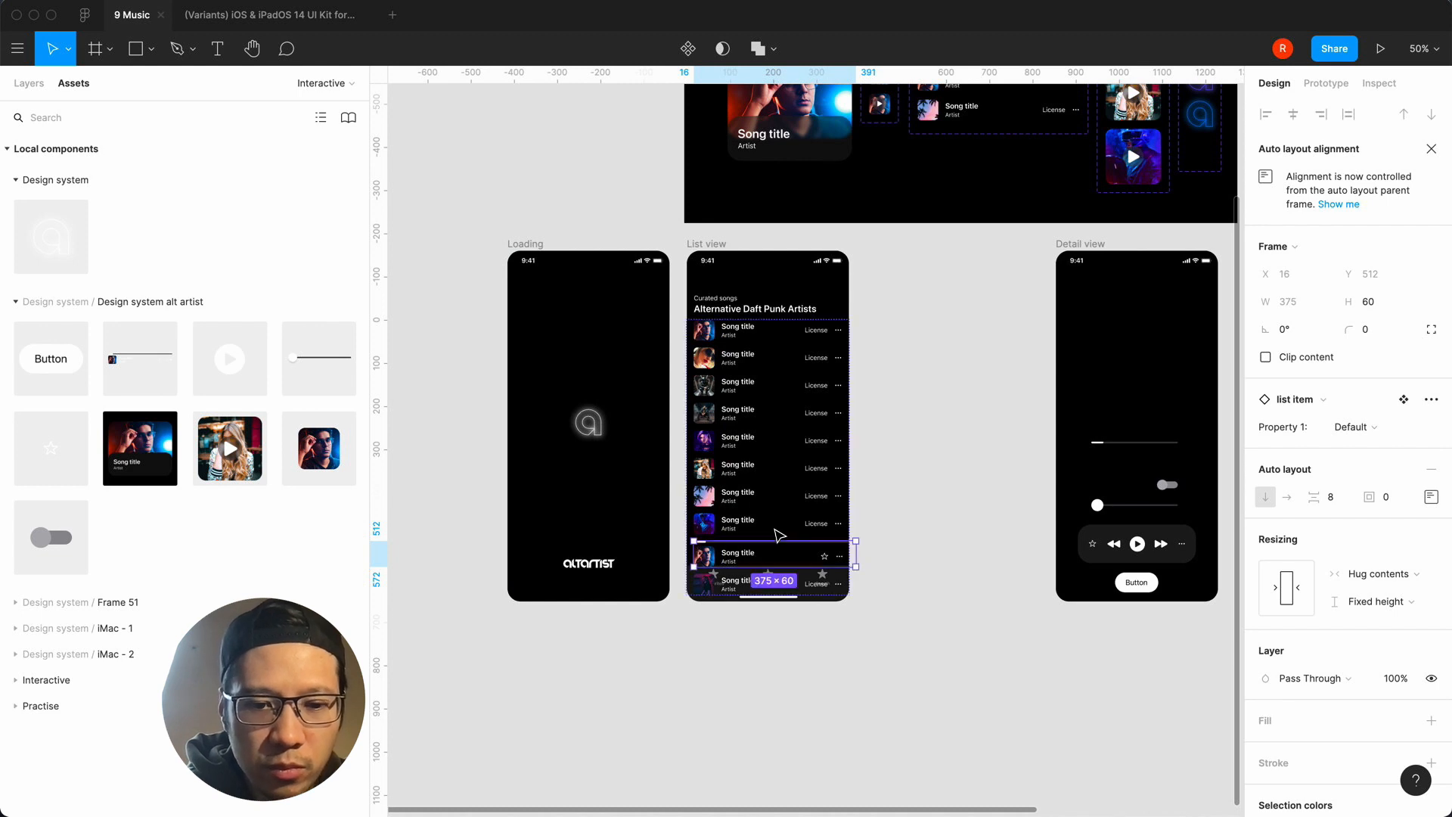
key("super+x")
Collapse and lock the song list frame, Frame 50, in the List view.
left_click(798, 420)
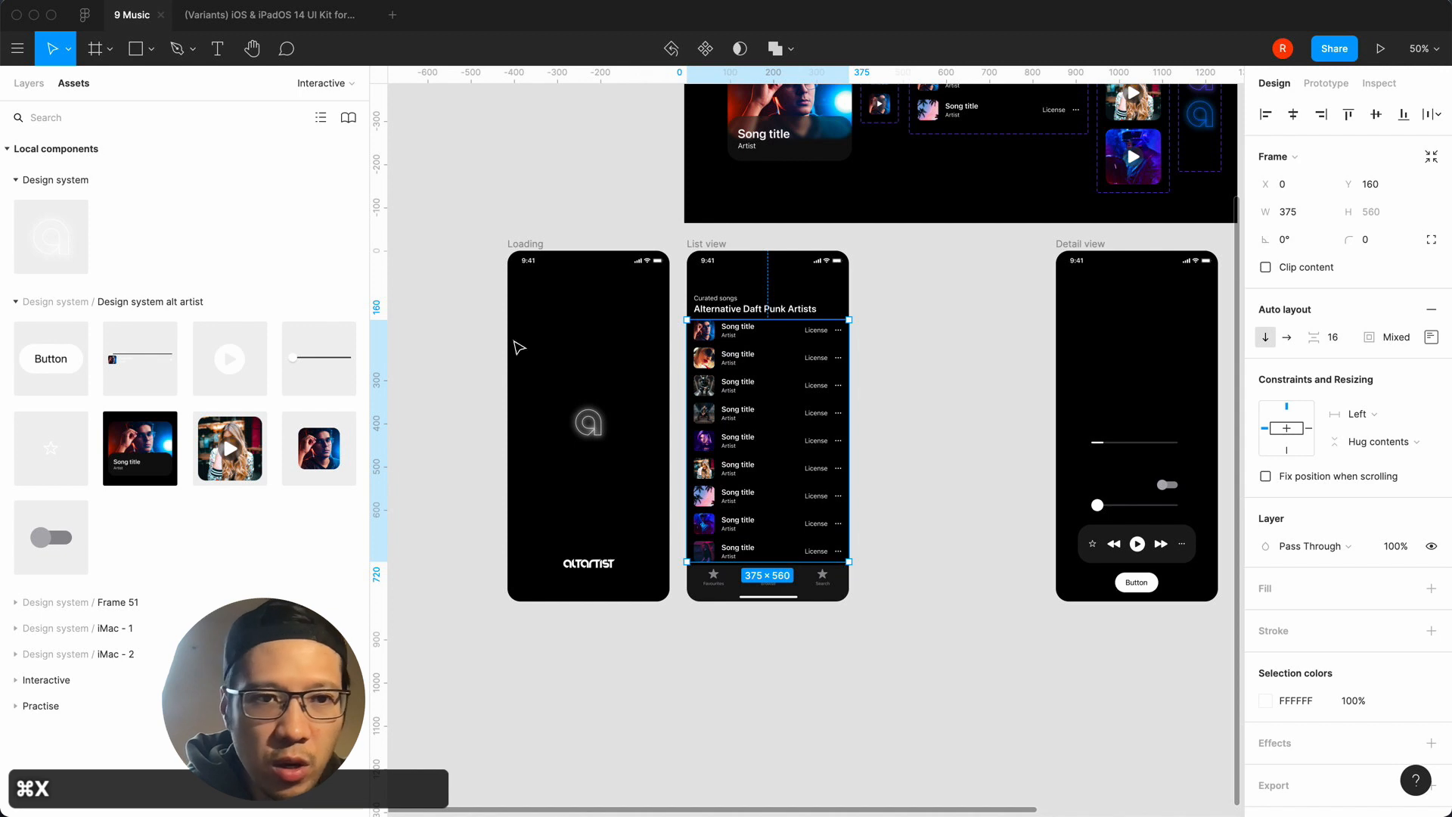
left_click(28, 83)
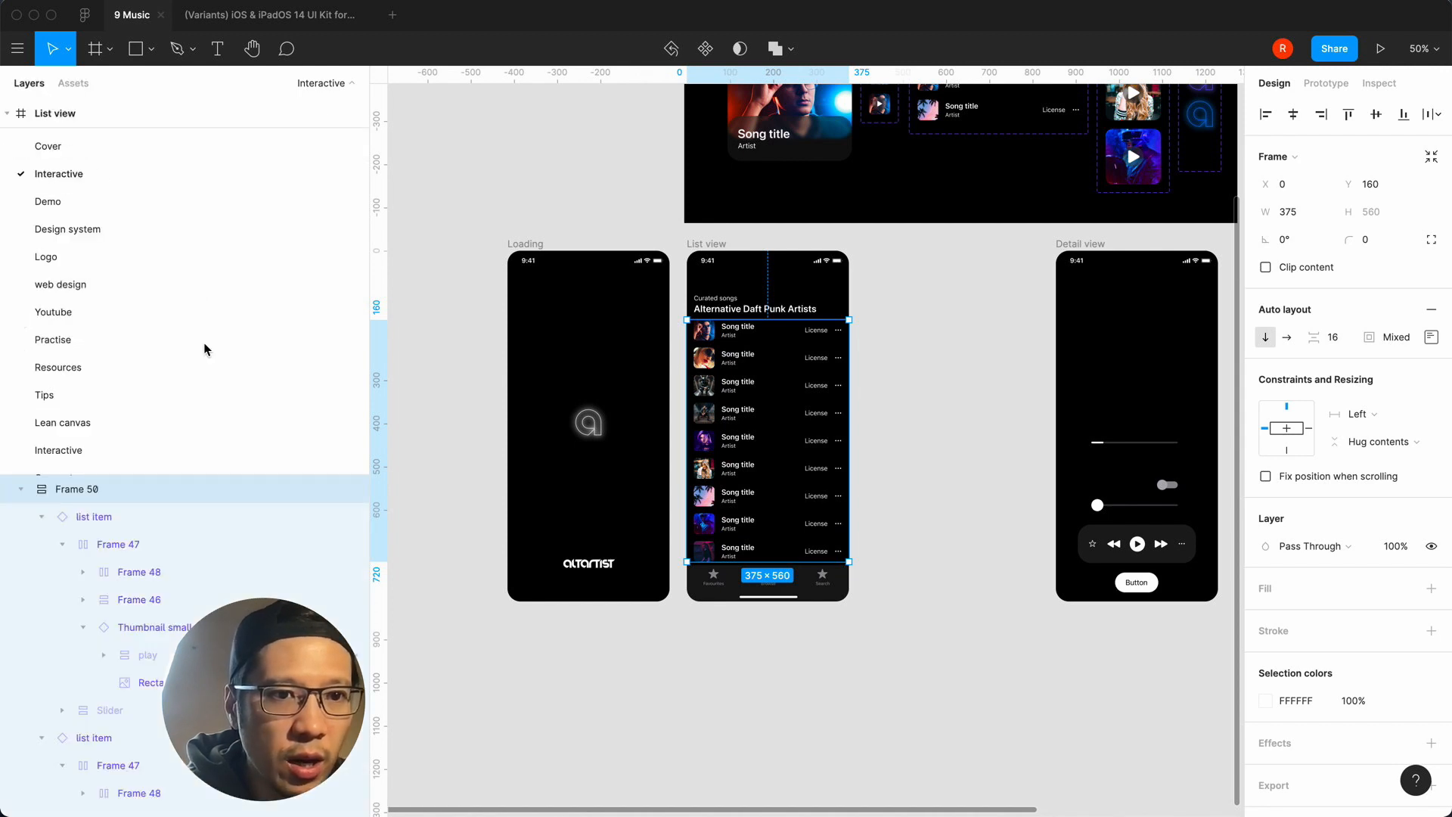
left_click(21, 489)
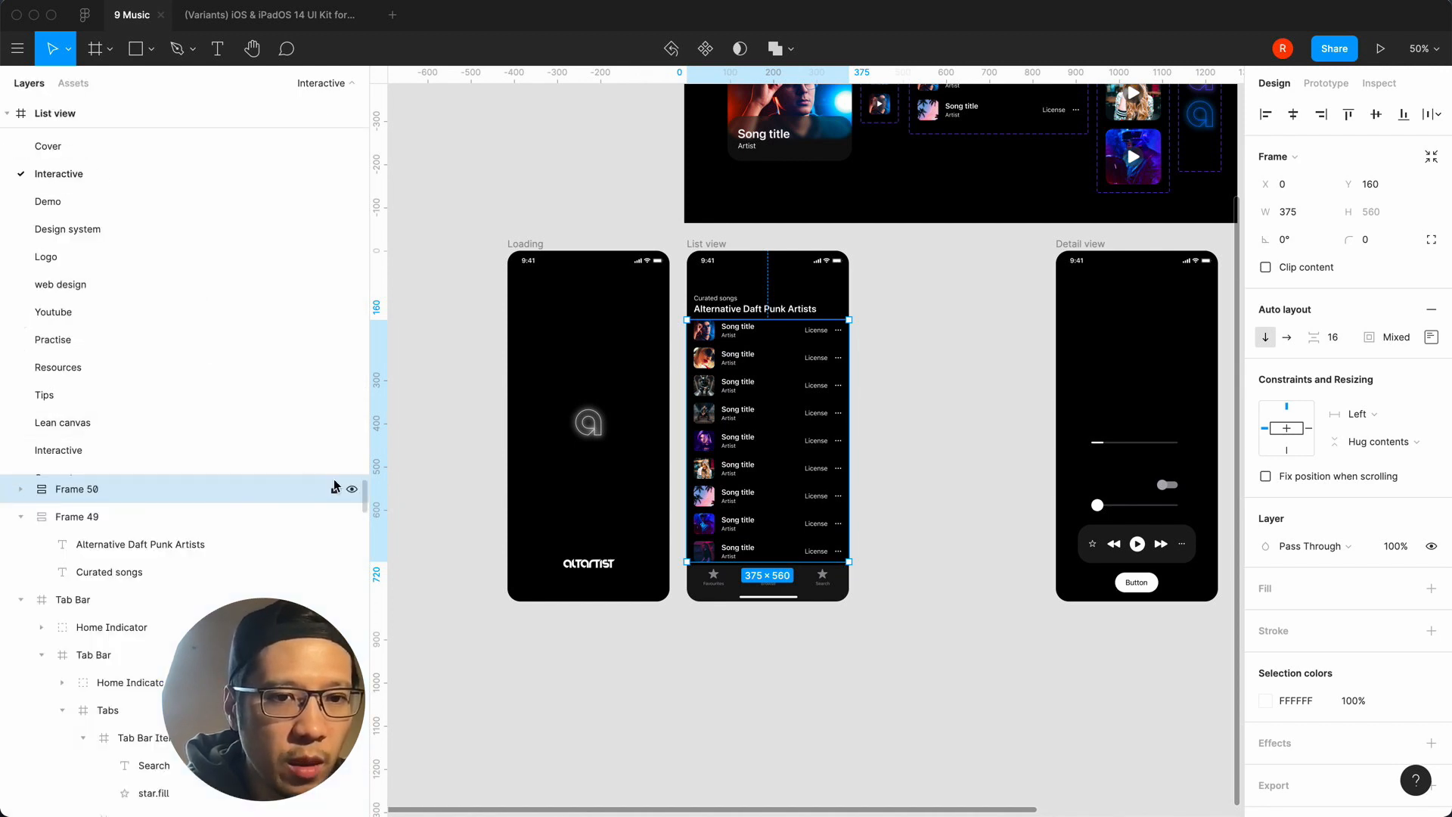
left_click(574, 684)
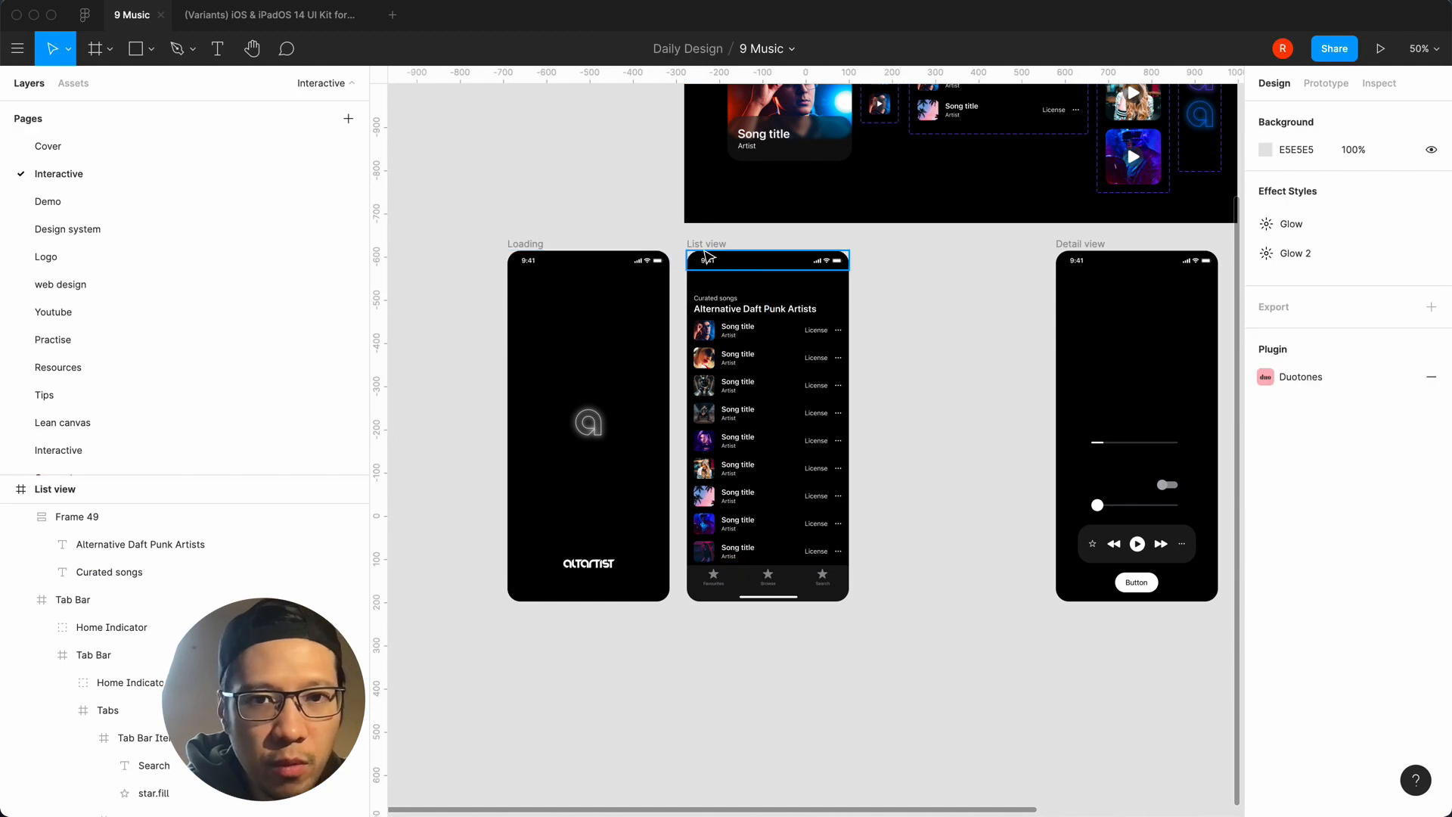
Paste the cut list item directly into the List view frame and align it to the frame's left edge.
left_click(702, 254)
left_click(717, 235)
left_click(707, 244)
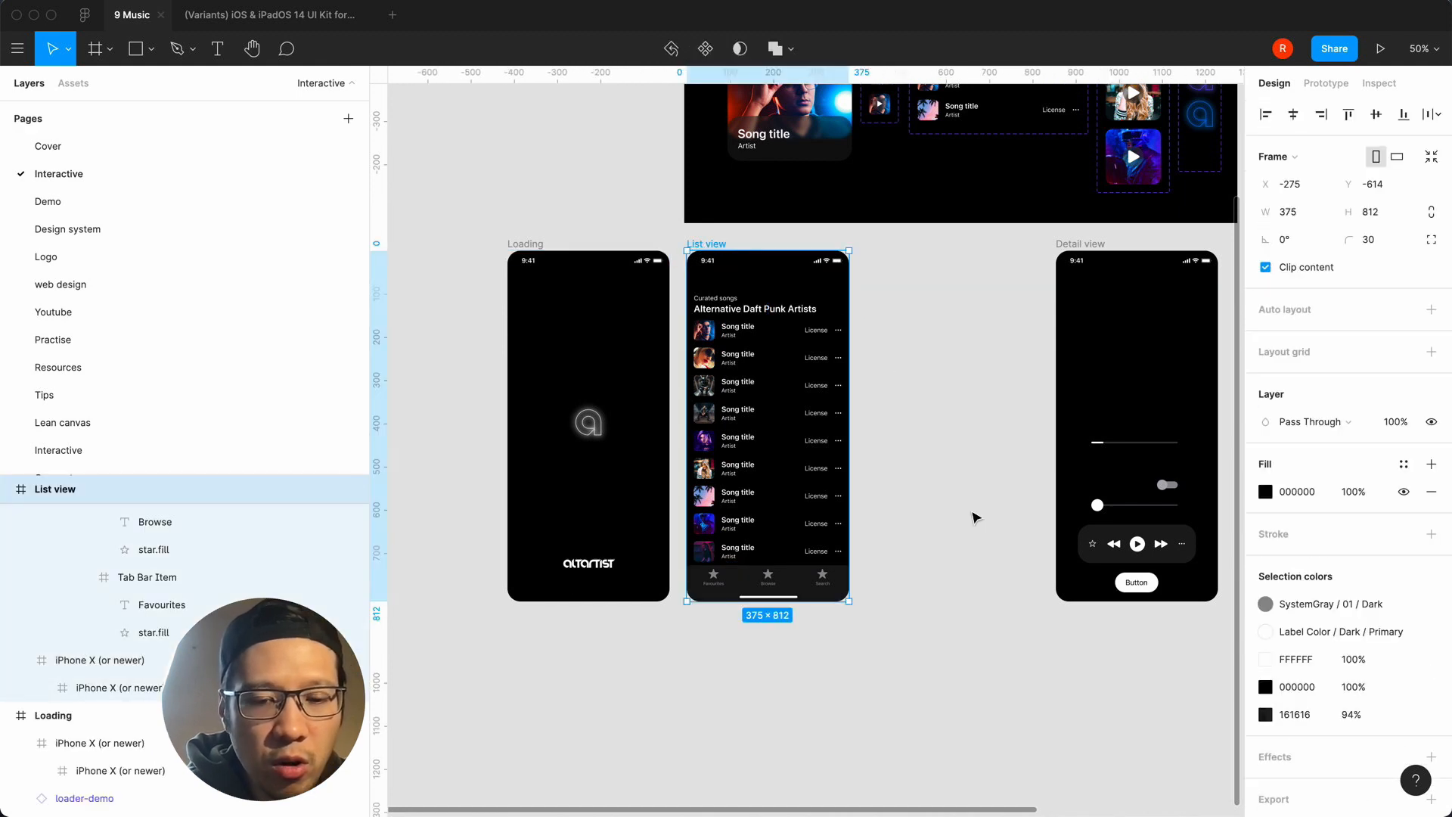
key("super+v")
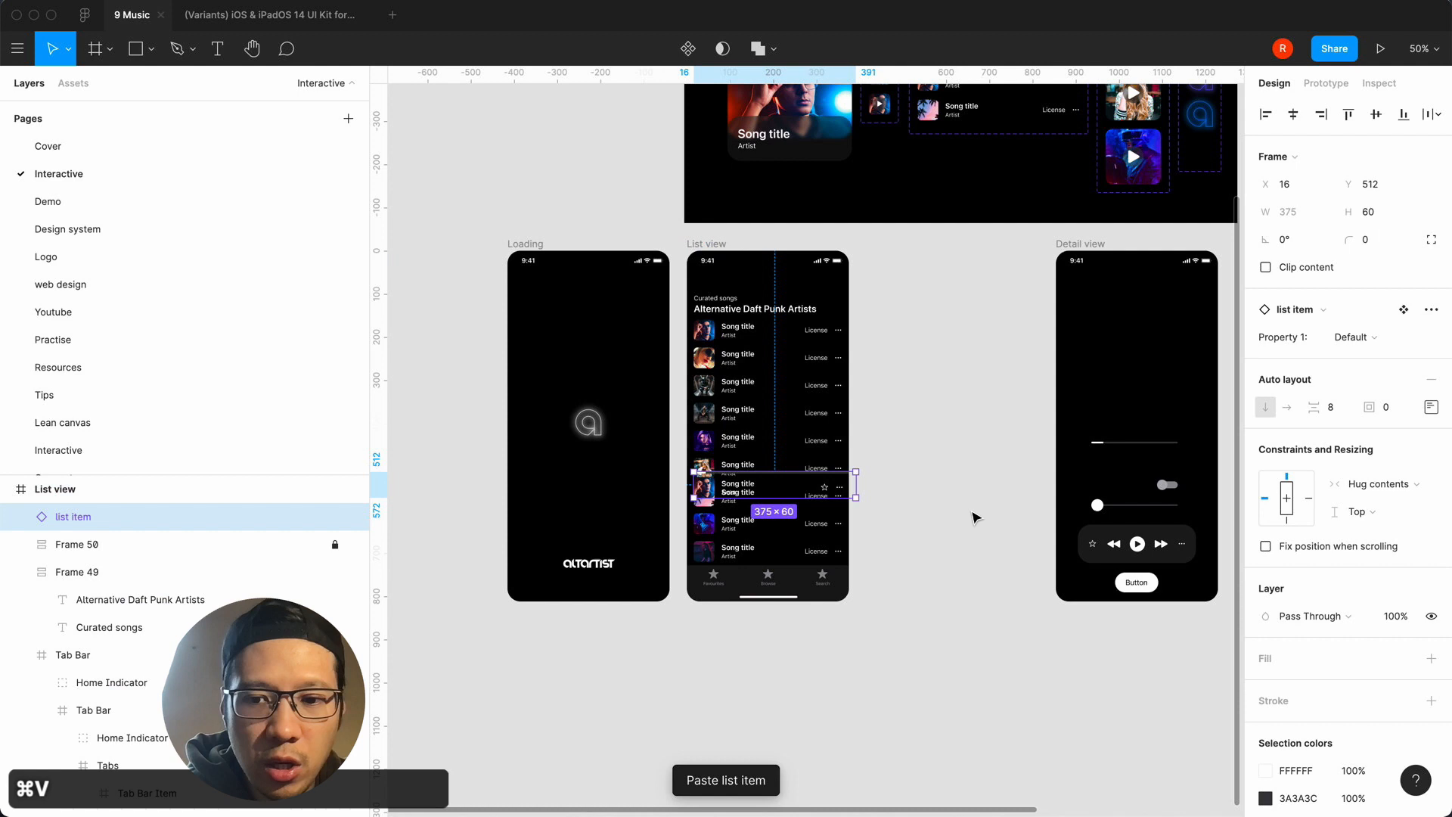
key("equal")
key("alt+a")
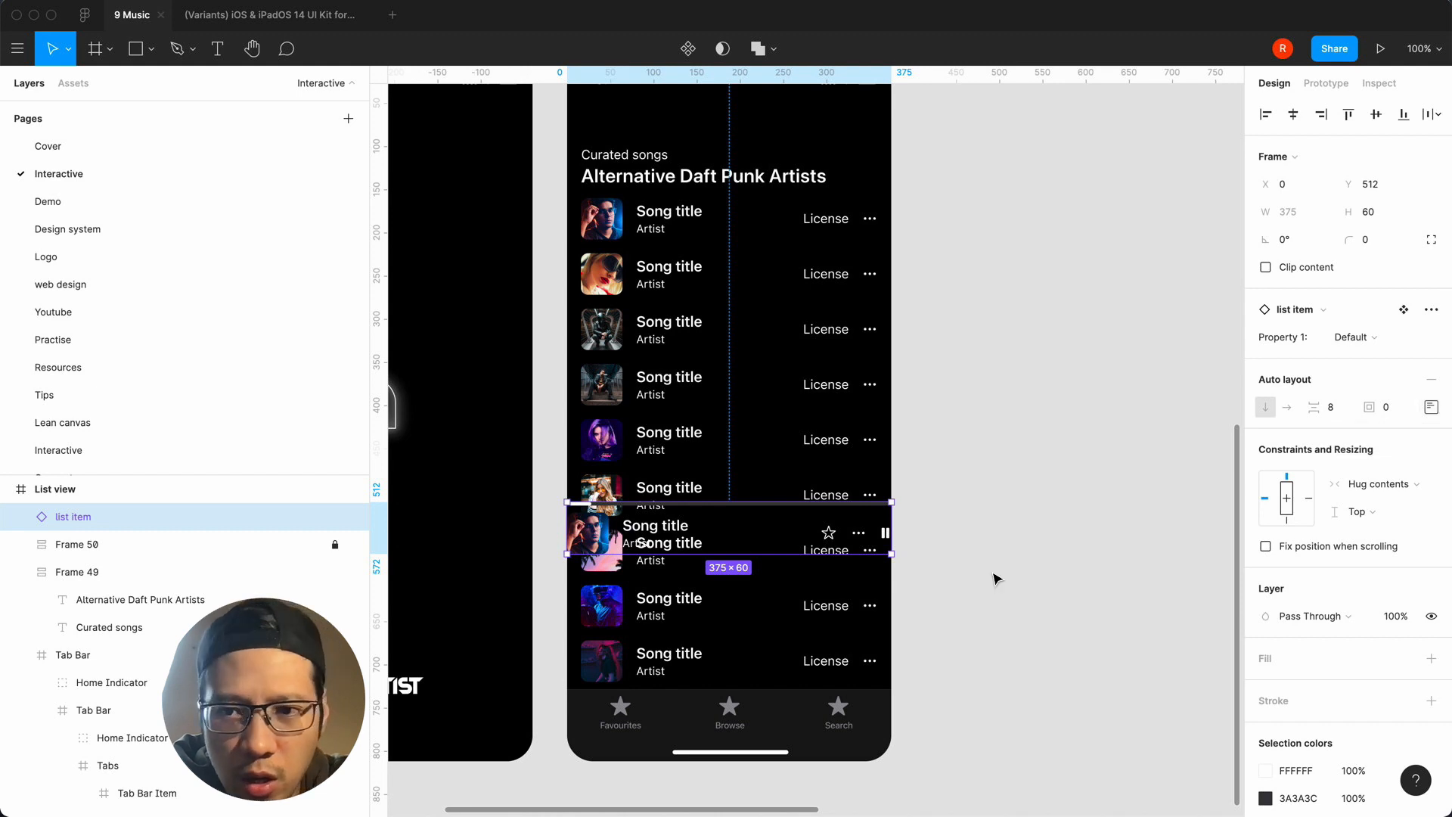
Add a fill to the pasted list item using the System Background / Dark Elevated / Primary colour, 1C1C1E.
left_click(1430, 659)
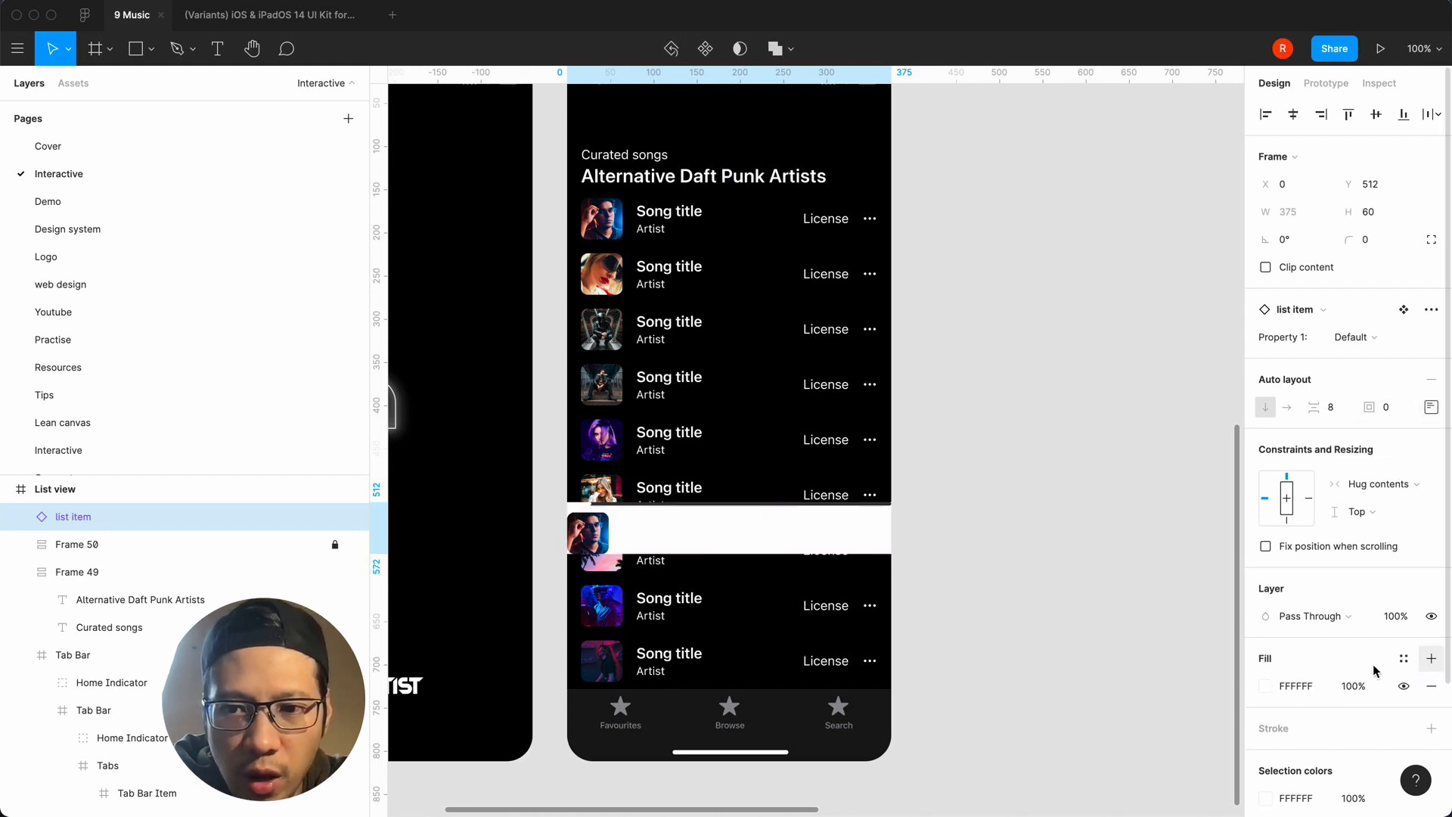
left_click(1267, 687)
left_click_drag(1164, 366, 1098, 270)
scroll(1086, 648, "down", 1)
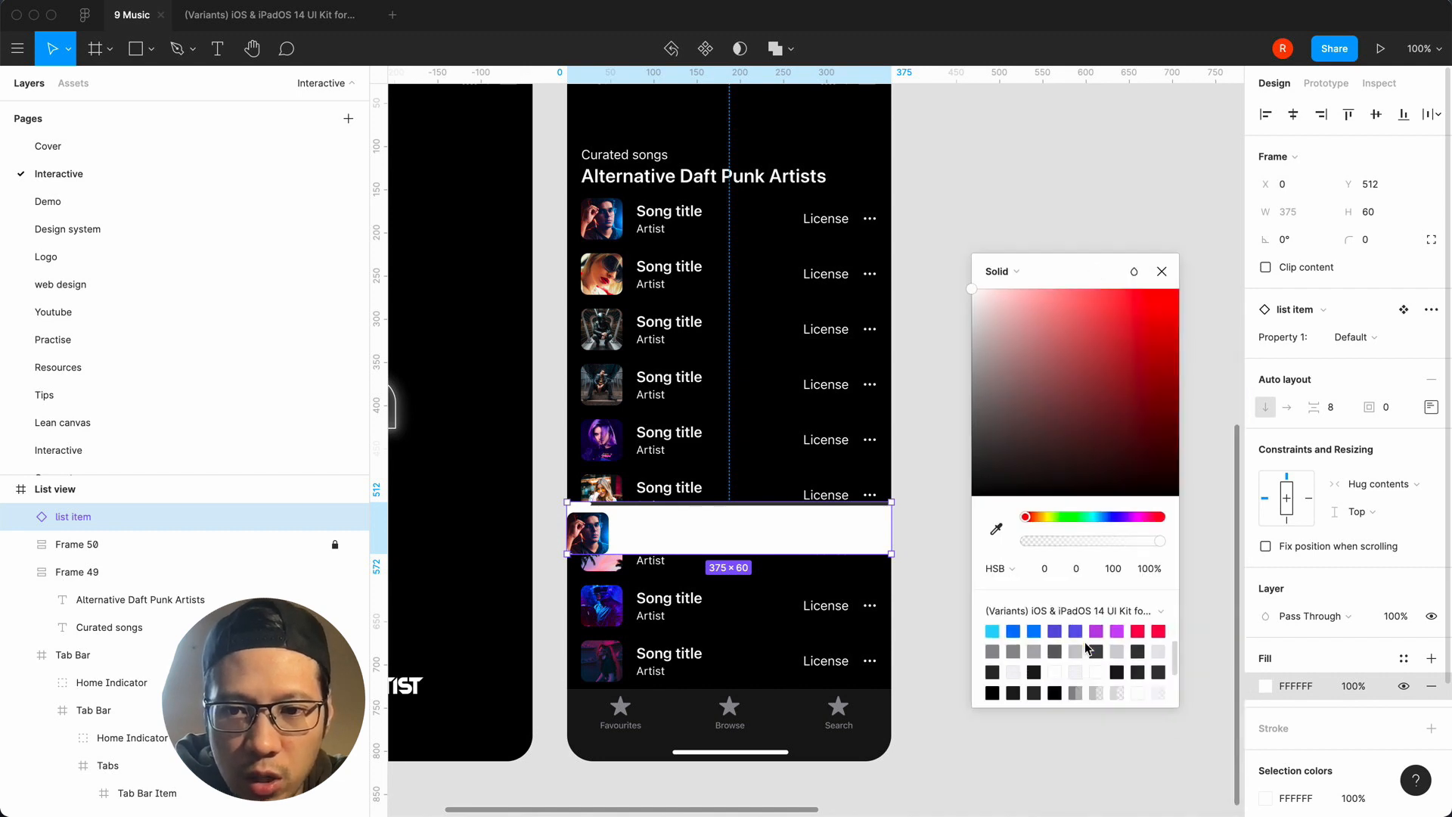
left_click(1117, 673)
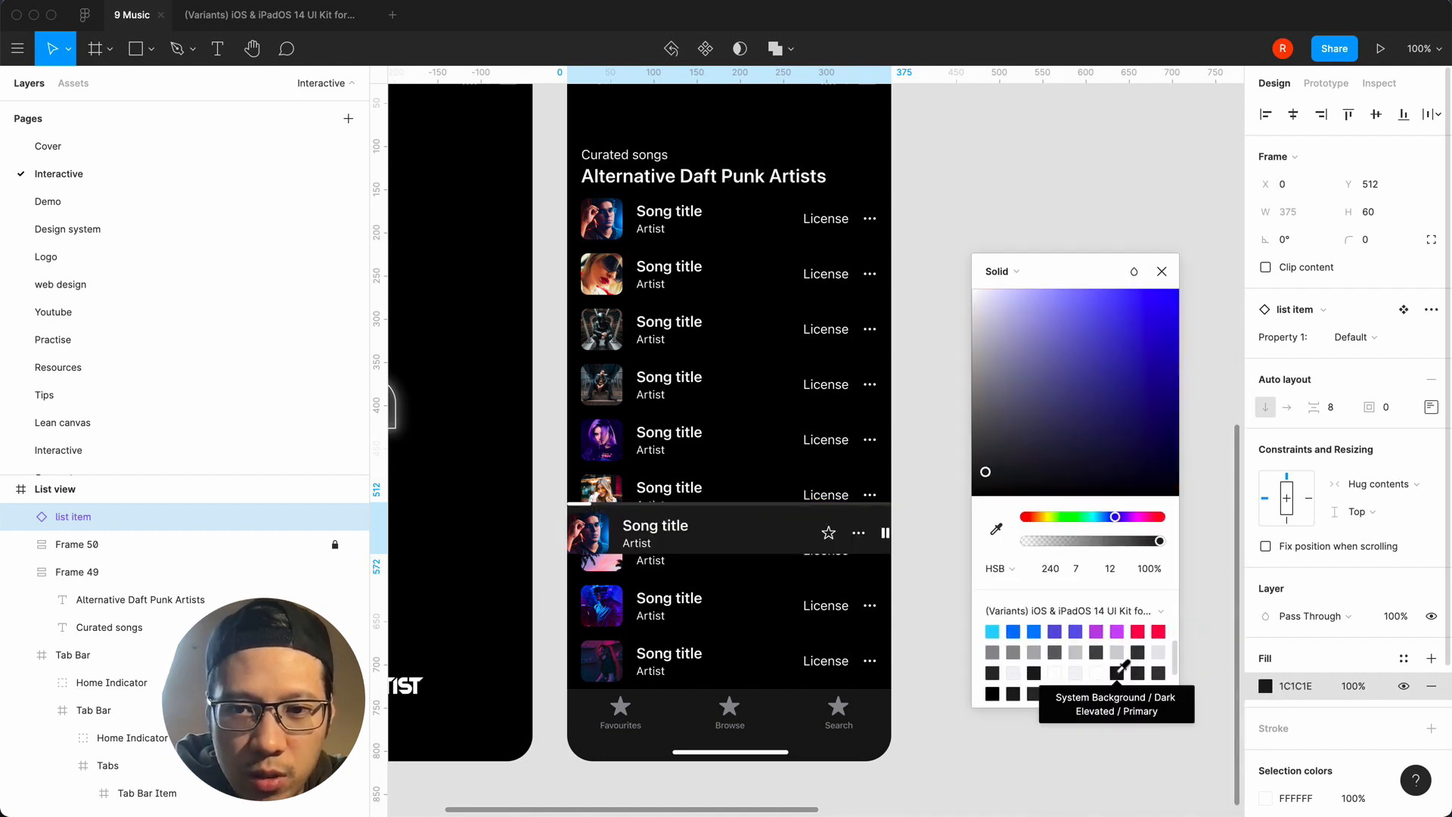
left_click(1162, 271)
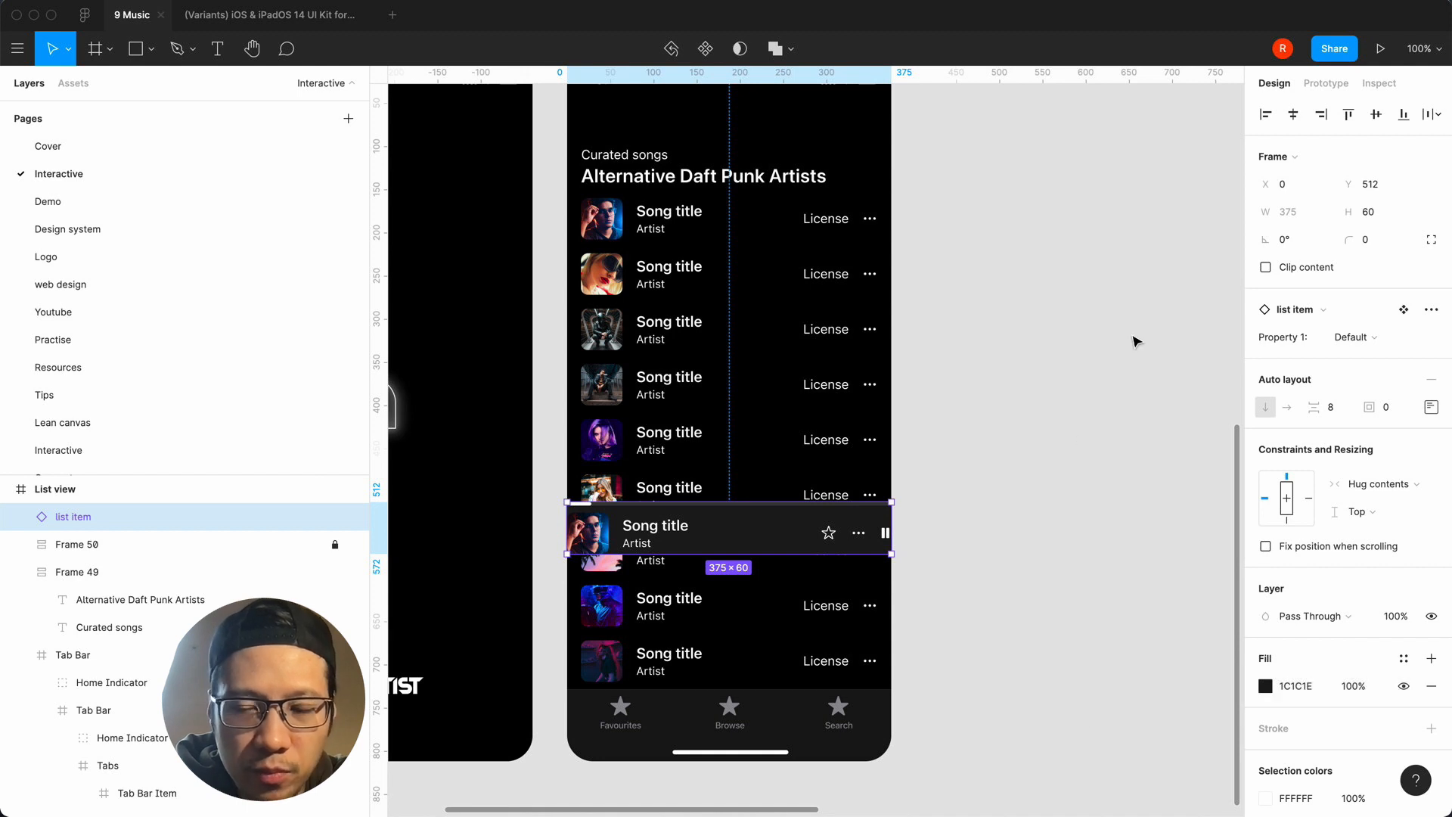
Set the pasted list item's left and right auto layout padding to 16.
left_click(1430, 407)
type("16")
left_click(1423, 480)
type("16")
key("Return")
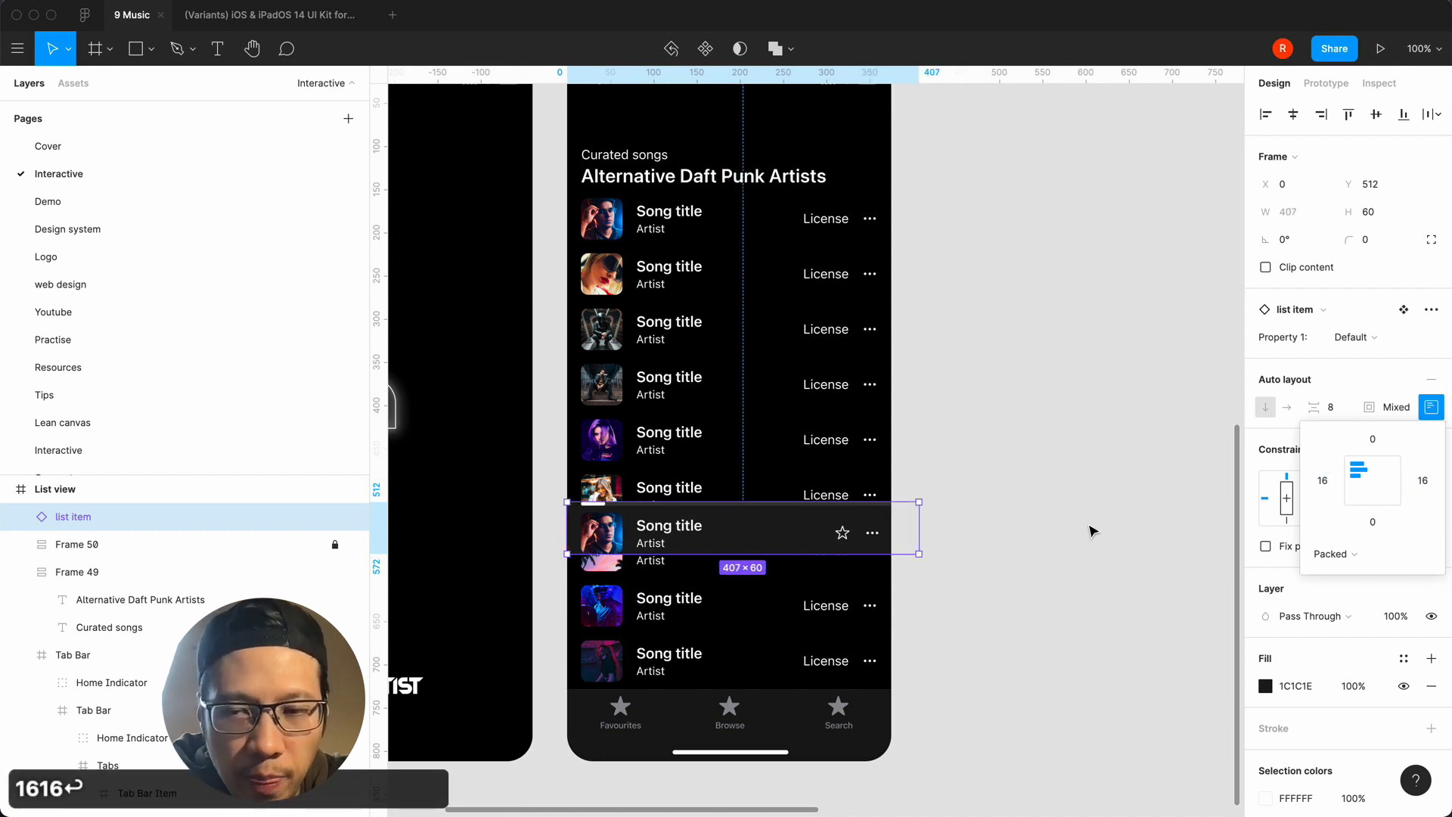
Make Frame 47 inside the pasted list item fill its container horizontally and set the list item's own width to Fixed.
double_click(748, 537)
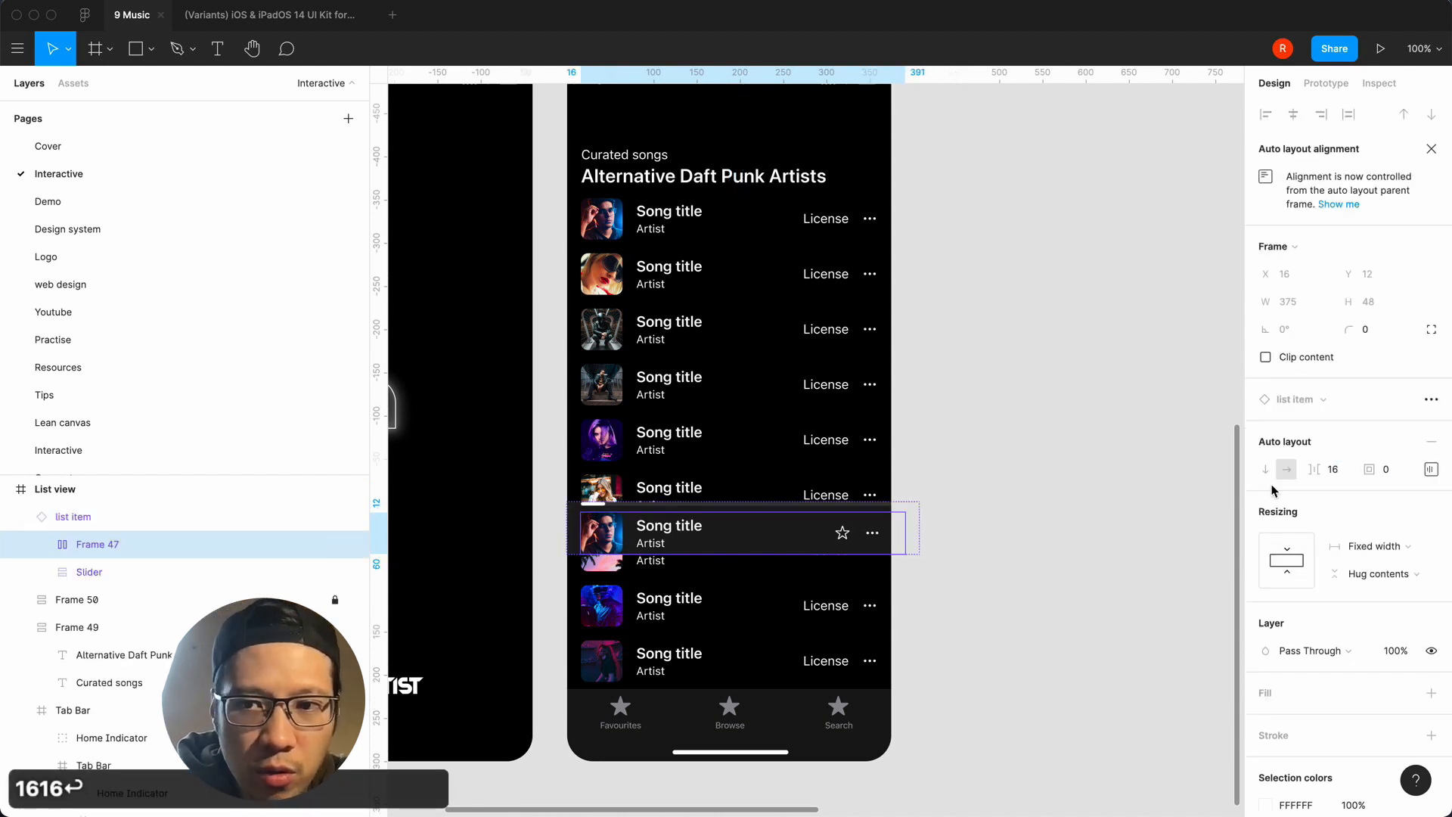
left_click(1391, 554)
left_click(1381, 588)
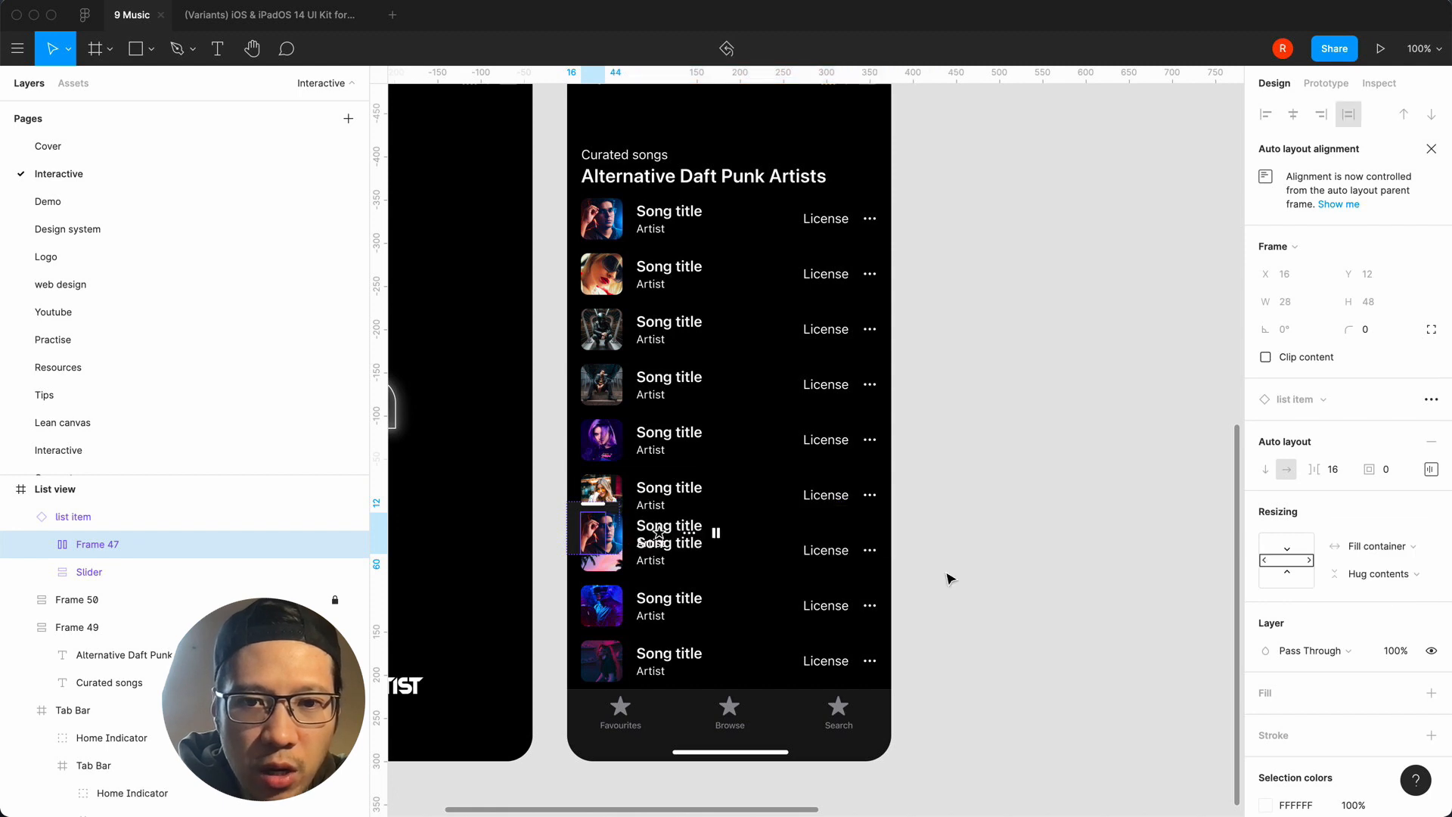
left_click(89, 563)
left_click(74, 522)
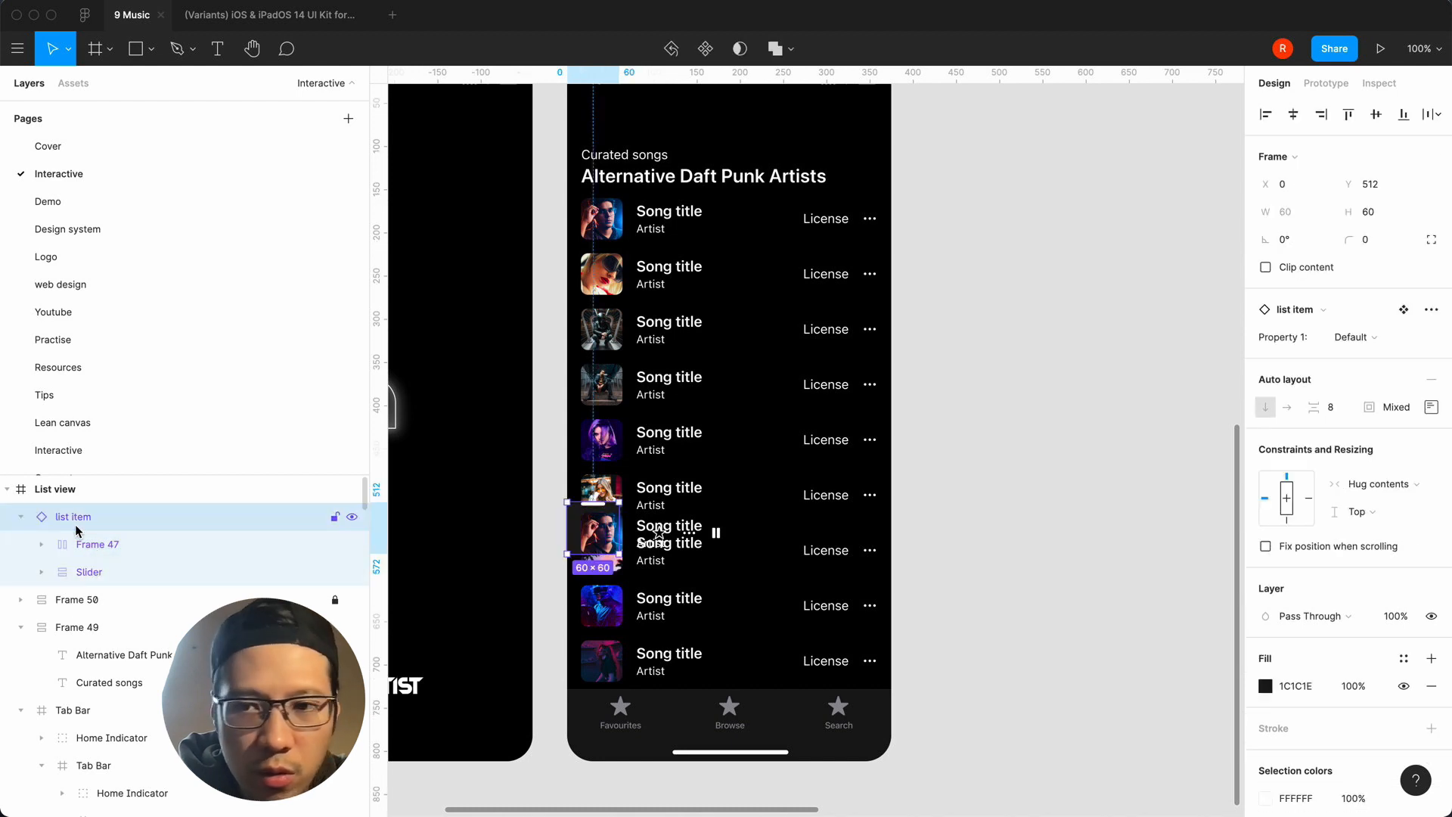
left_click(1377, 485)
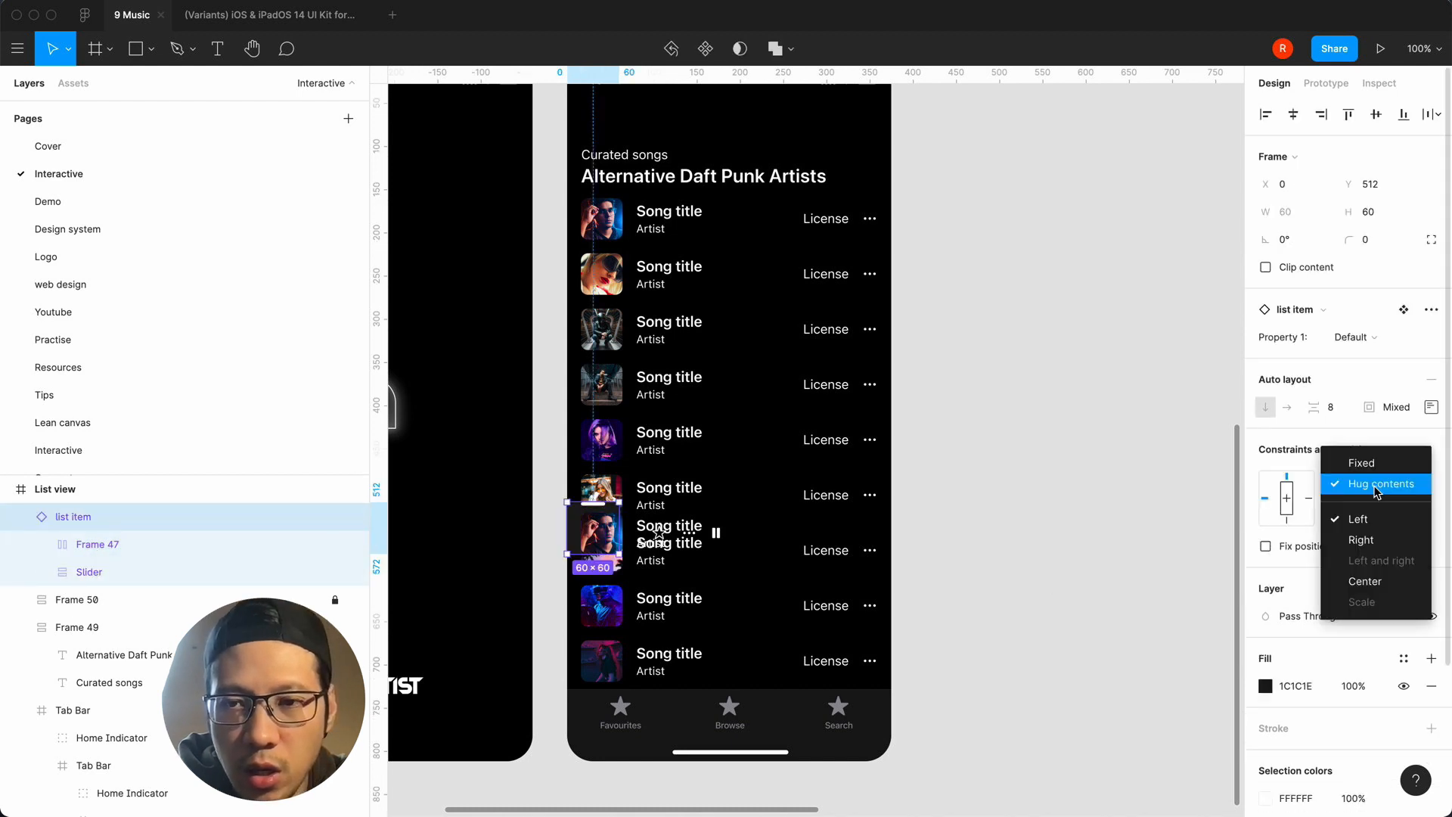
left_click(1361, 463)
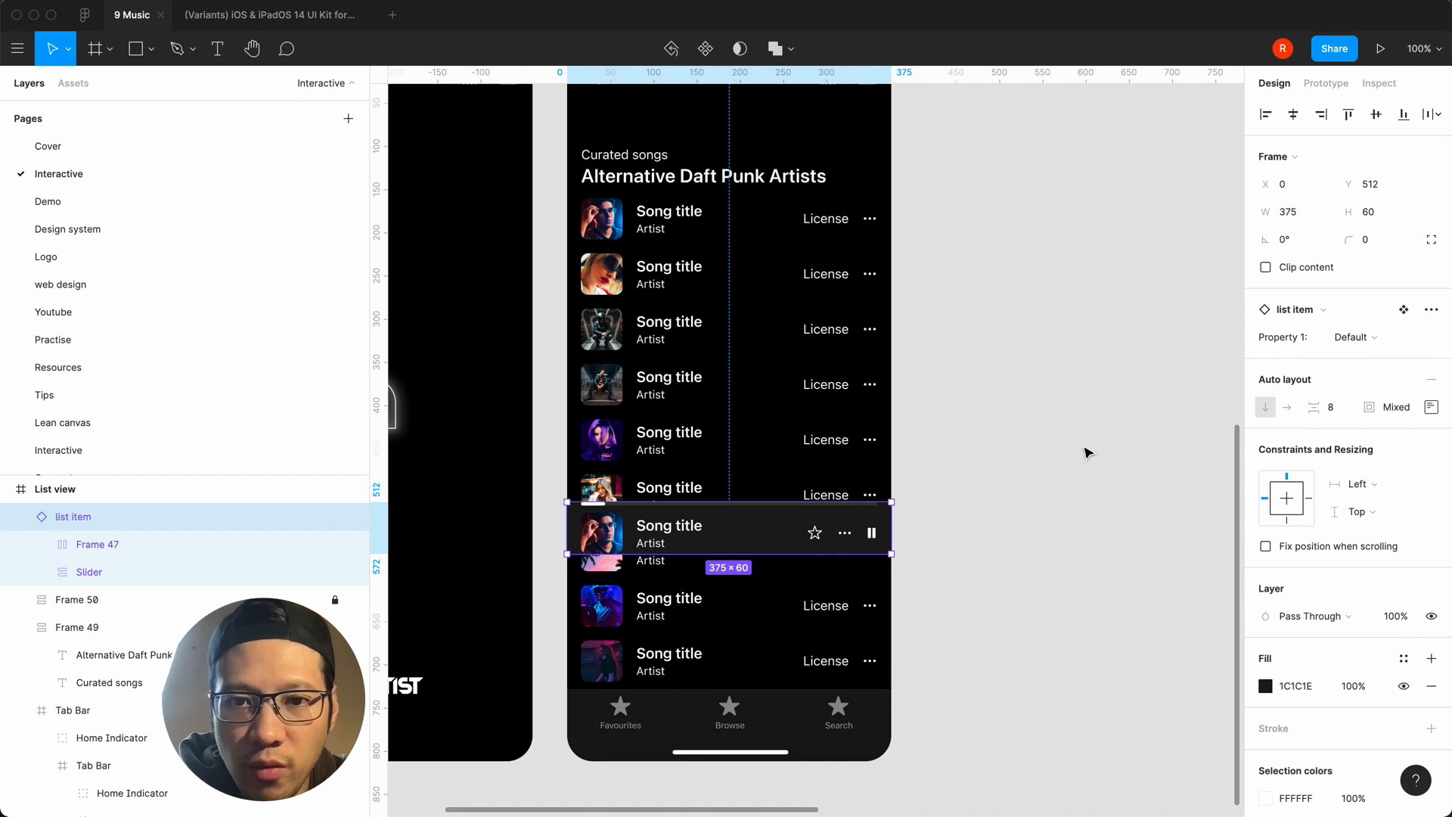
Set the pasted list item's top and bottom auto layout padding to 16.
left_click(1069, 529)
left_click(764, 552)
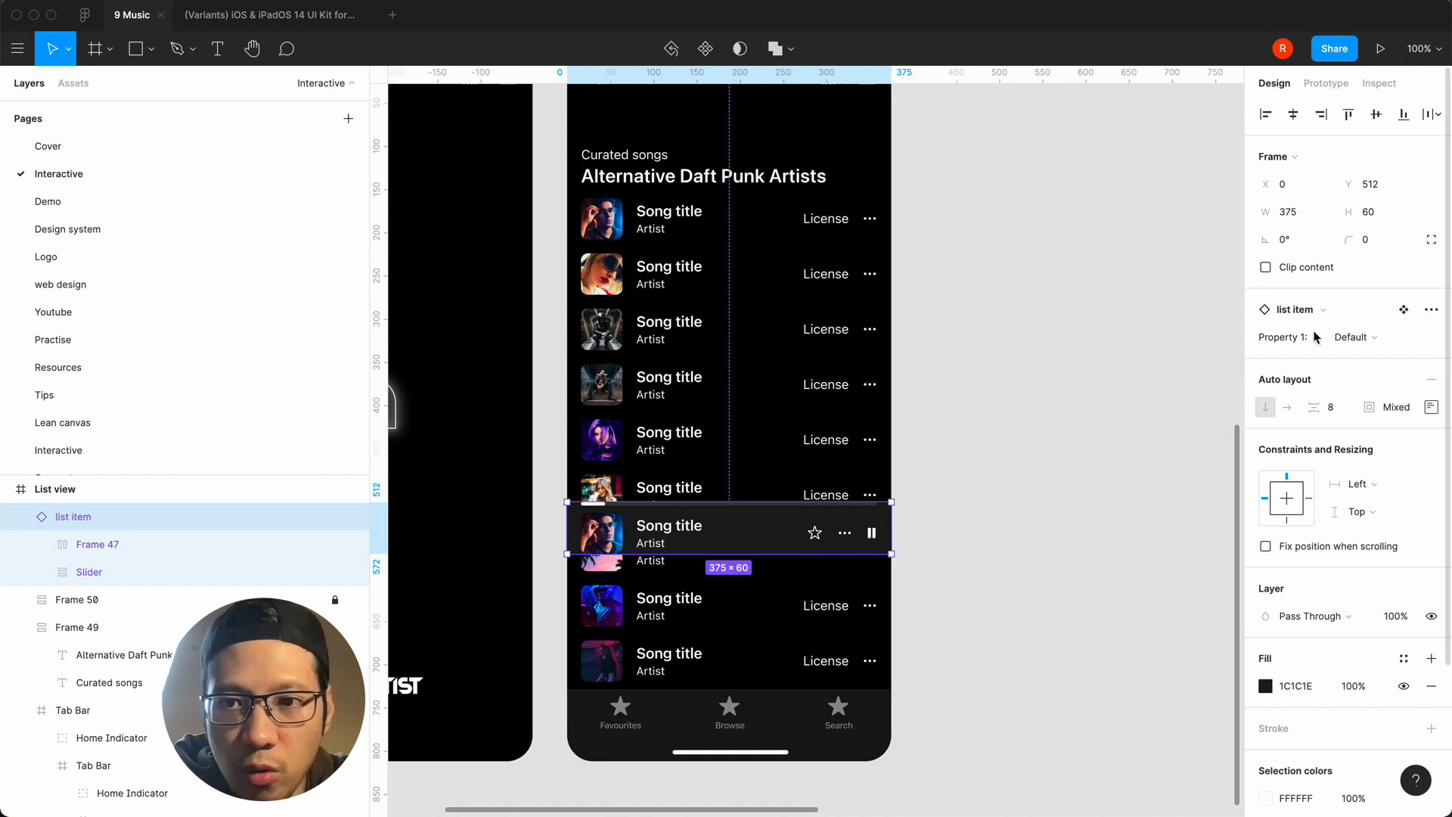
left_click(1333, 409)
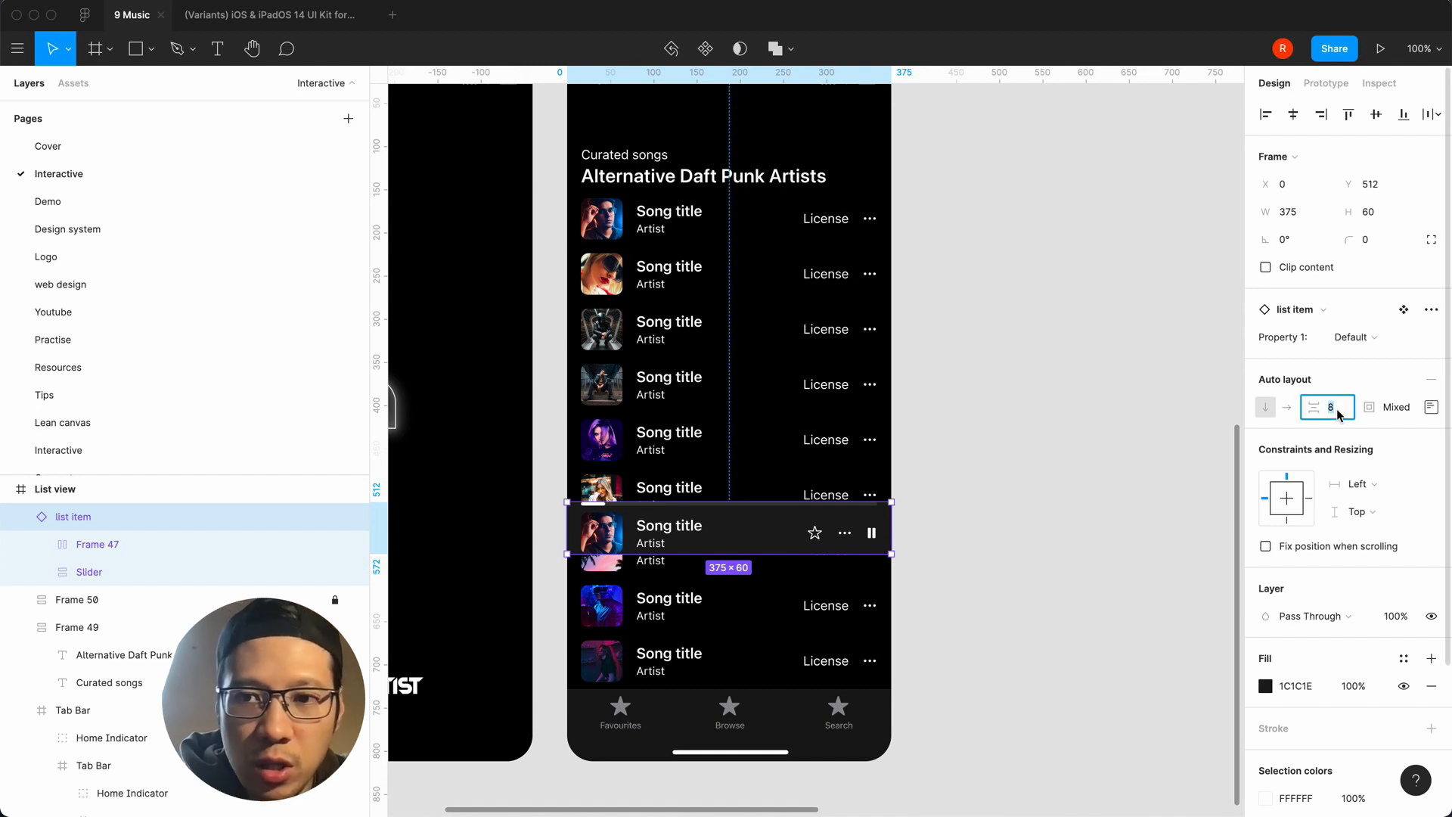
left_click(1432, 409)
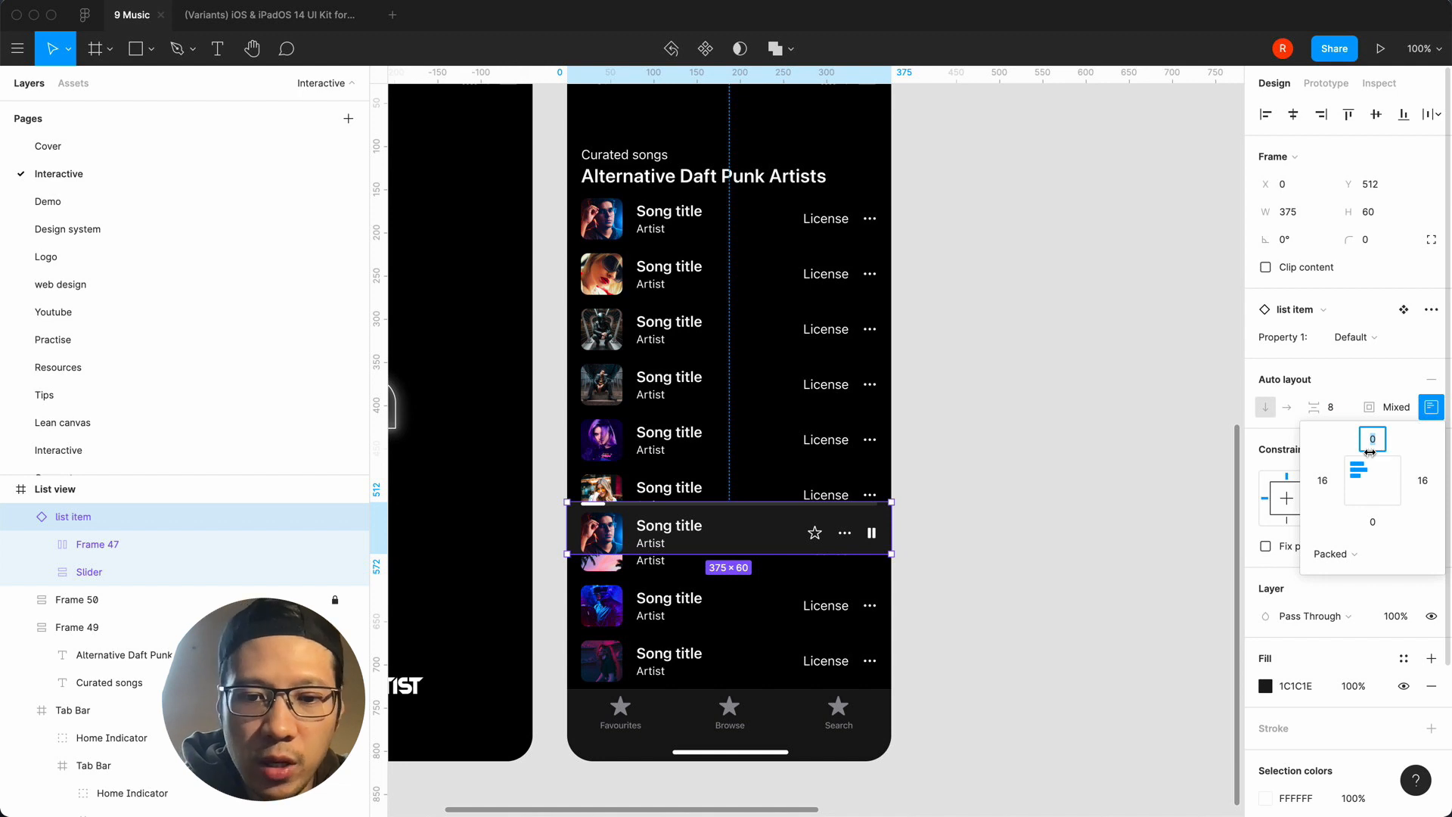
type("16")
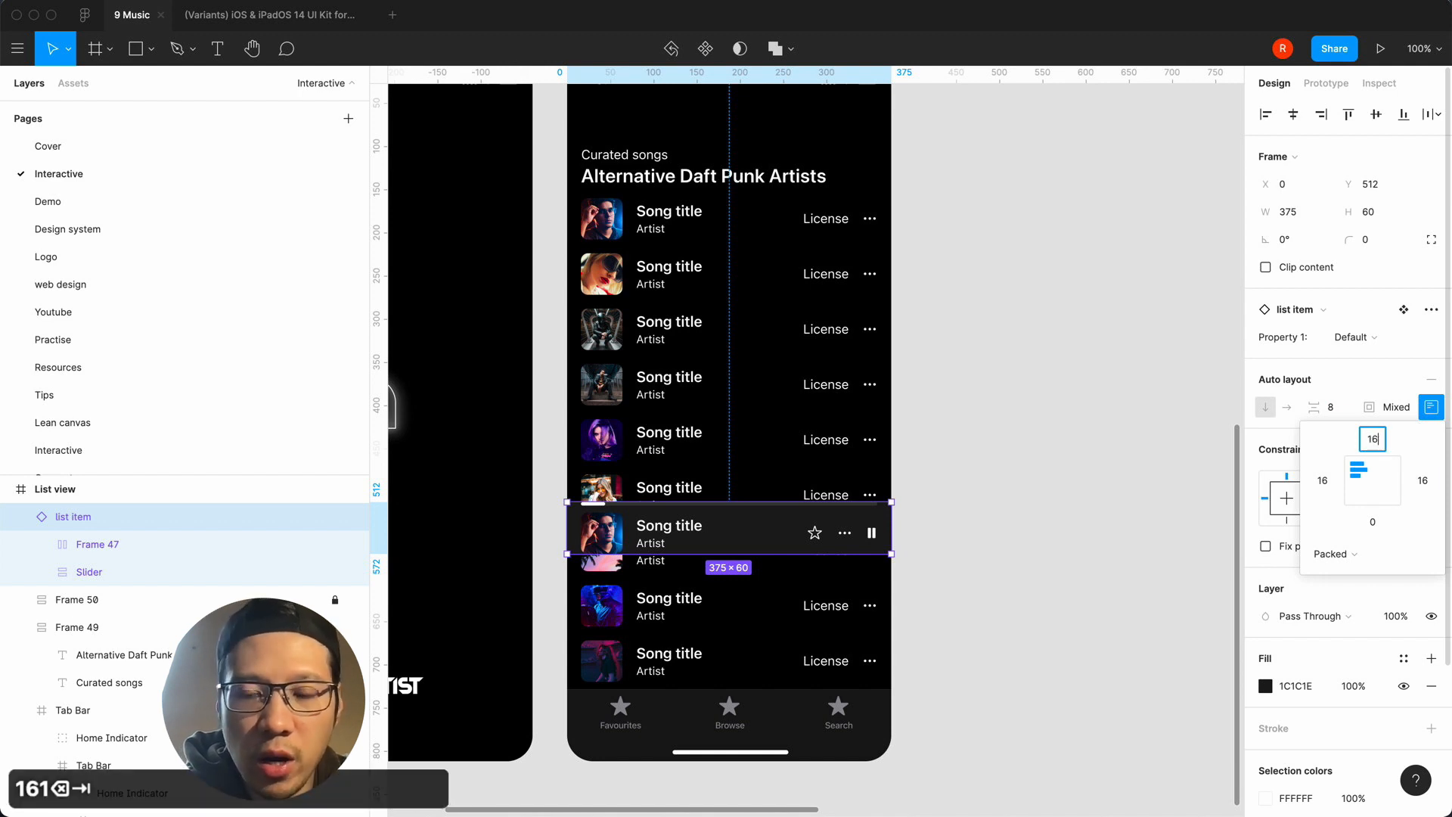
key("Tab")
key("Tab")
type("16")
key("Return")
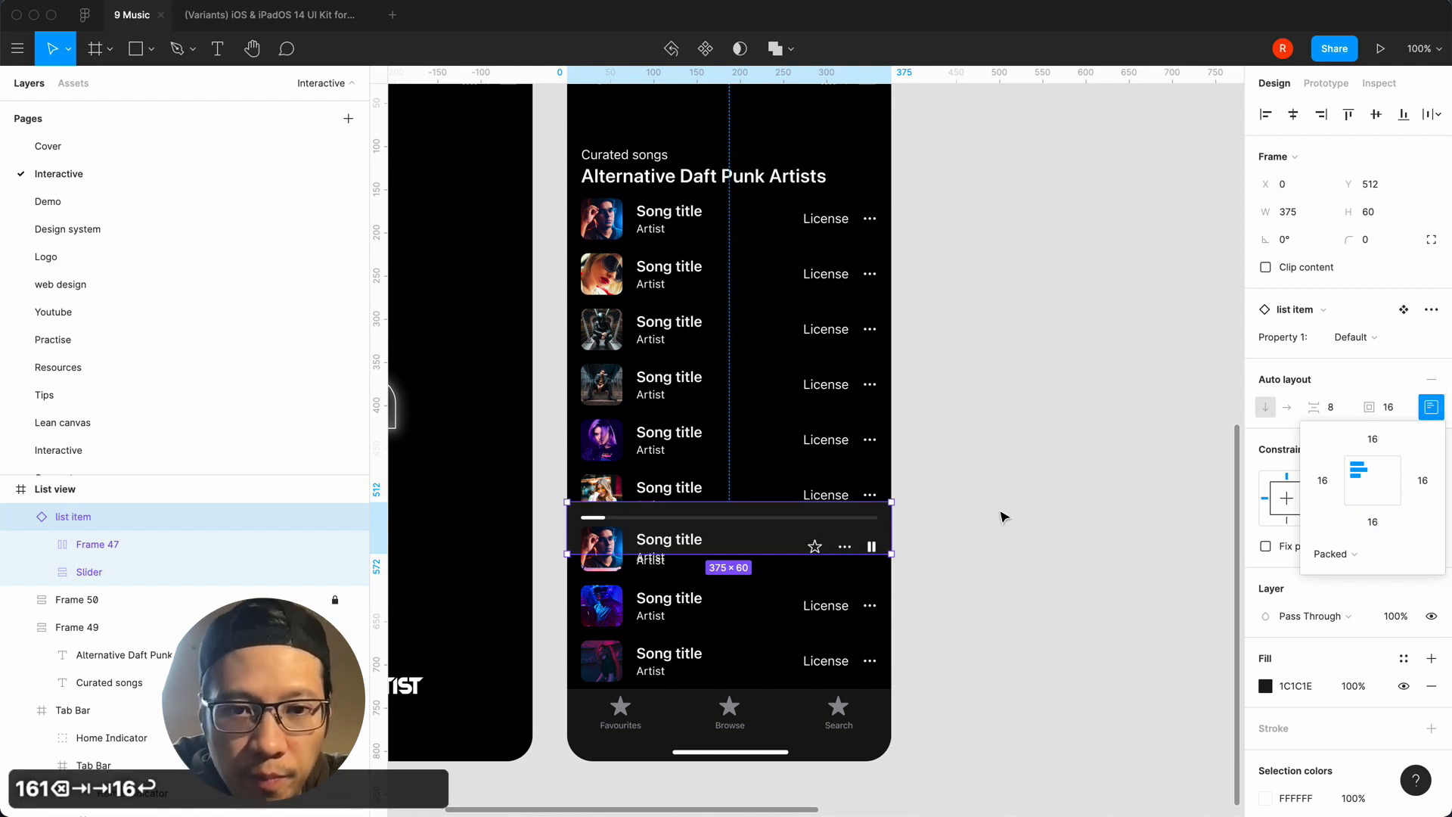
left_click(1183, 501)
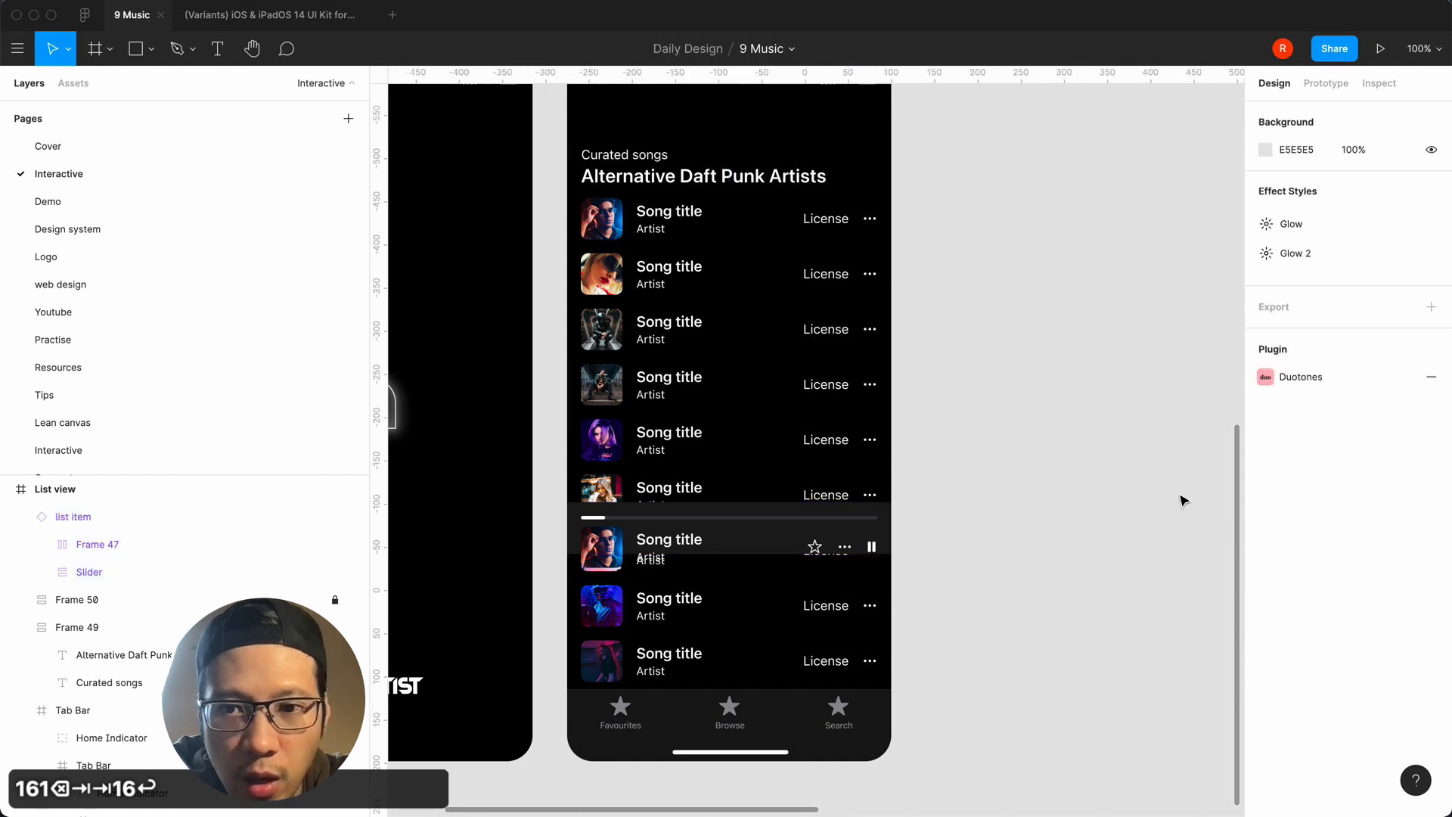
Set the pasted list item's vertical resizing to Hug contents.
left_click(713, 511)
left_click(136, 545)
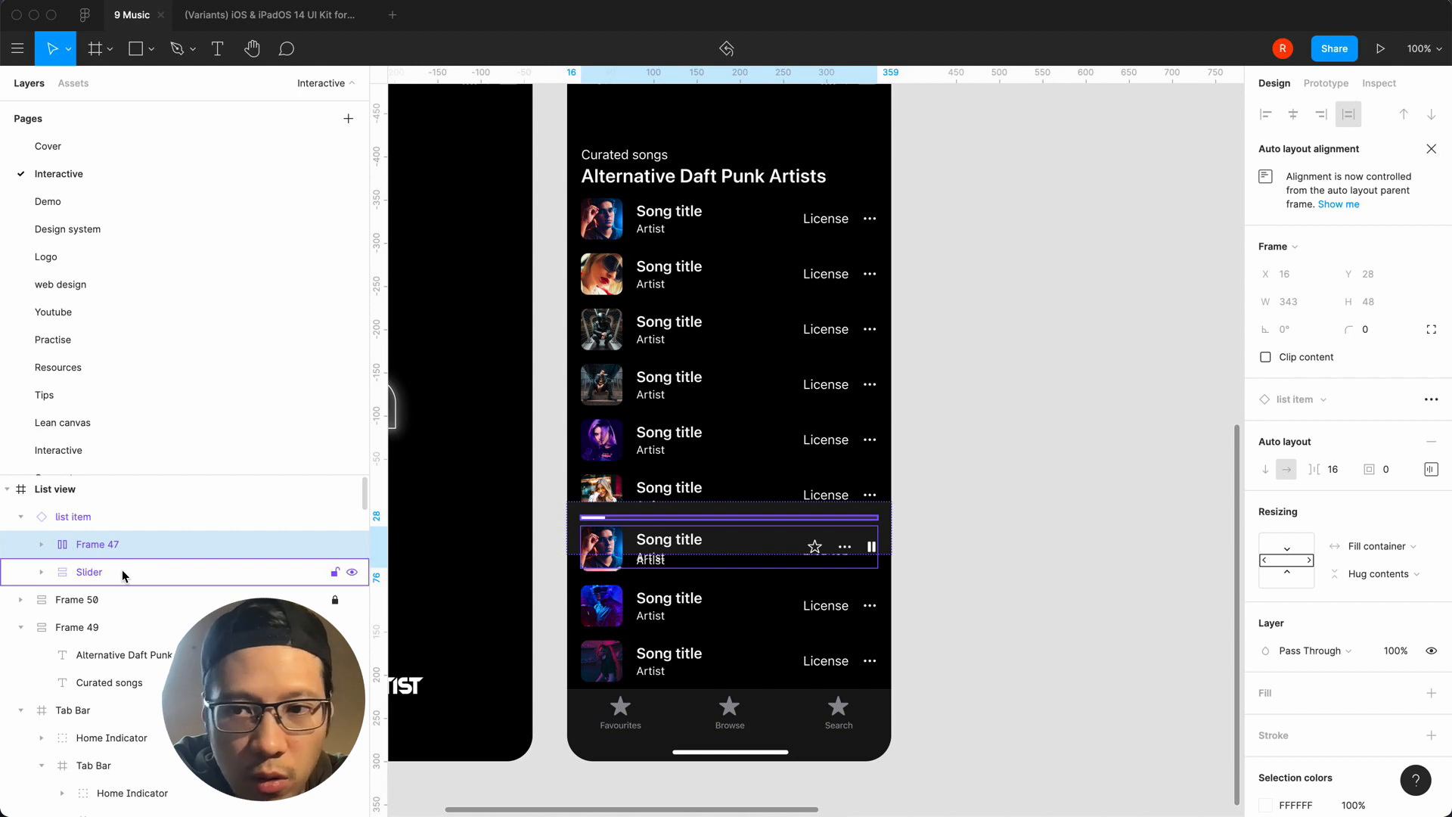
left_click(119, 567)
left_click(91, 521)
left_click(1360, 512)
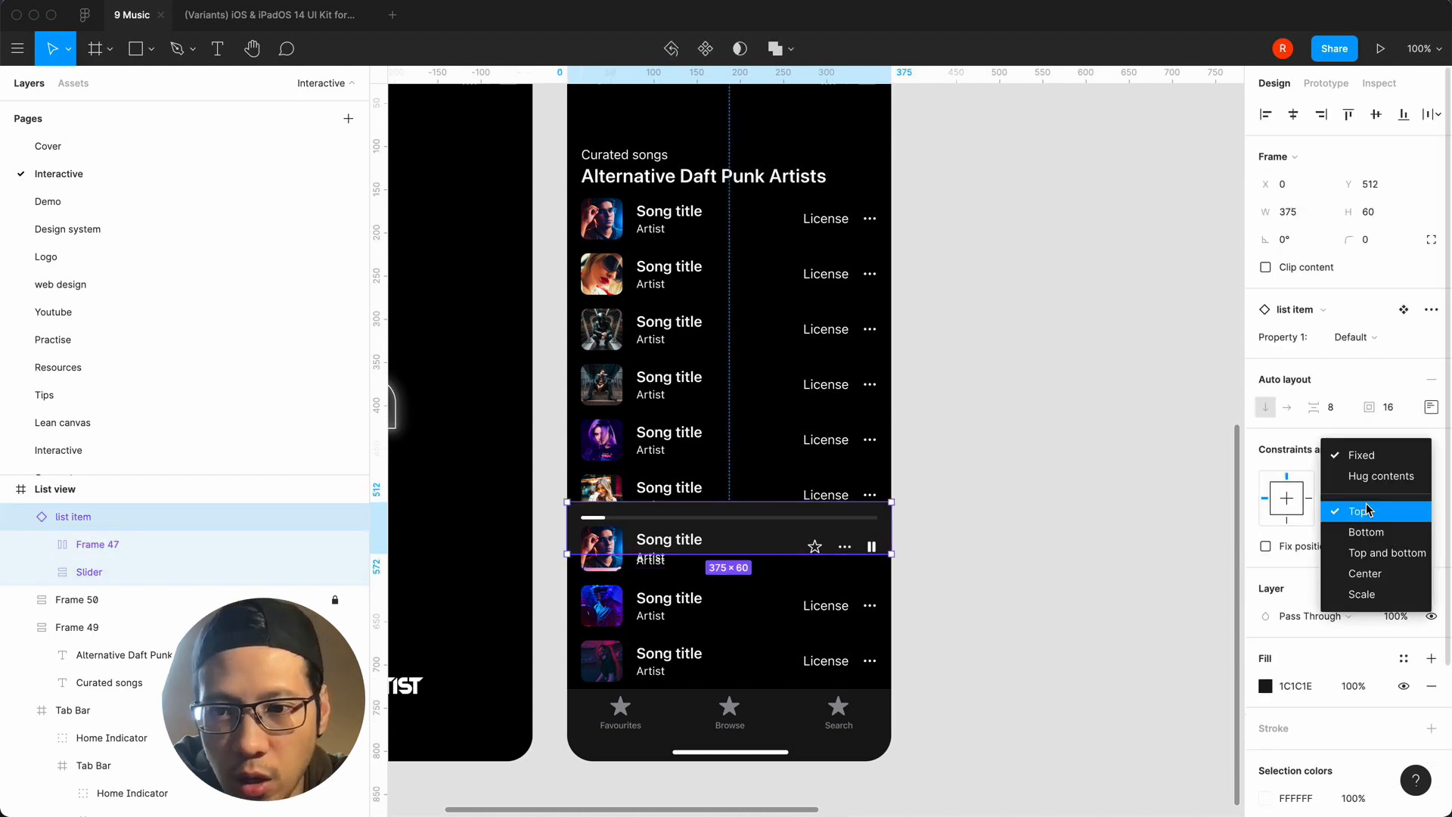
left_click(1377, 476)
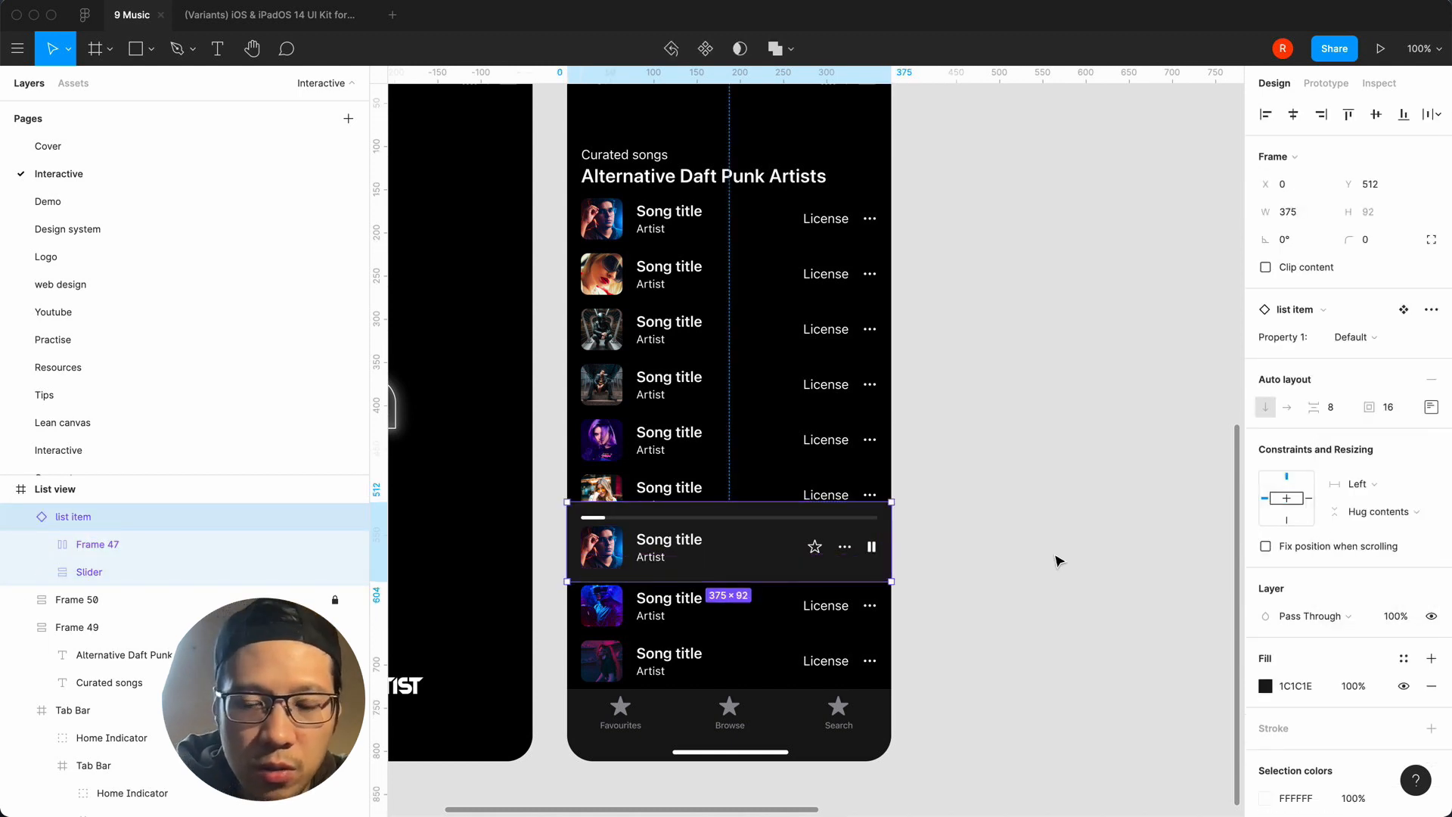
Examine the overlaid player item against the song rows and tab bar at 200% zoom, and select it.
key("super+equal")
scroll(1057, 560, "down", 4)
scroll(1057, 560, "left", 3)
left_click(552, 431)
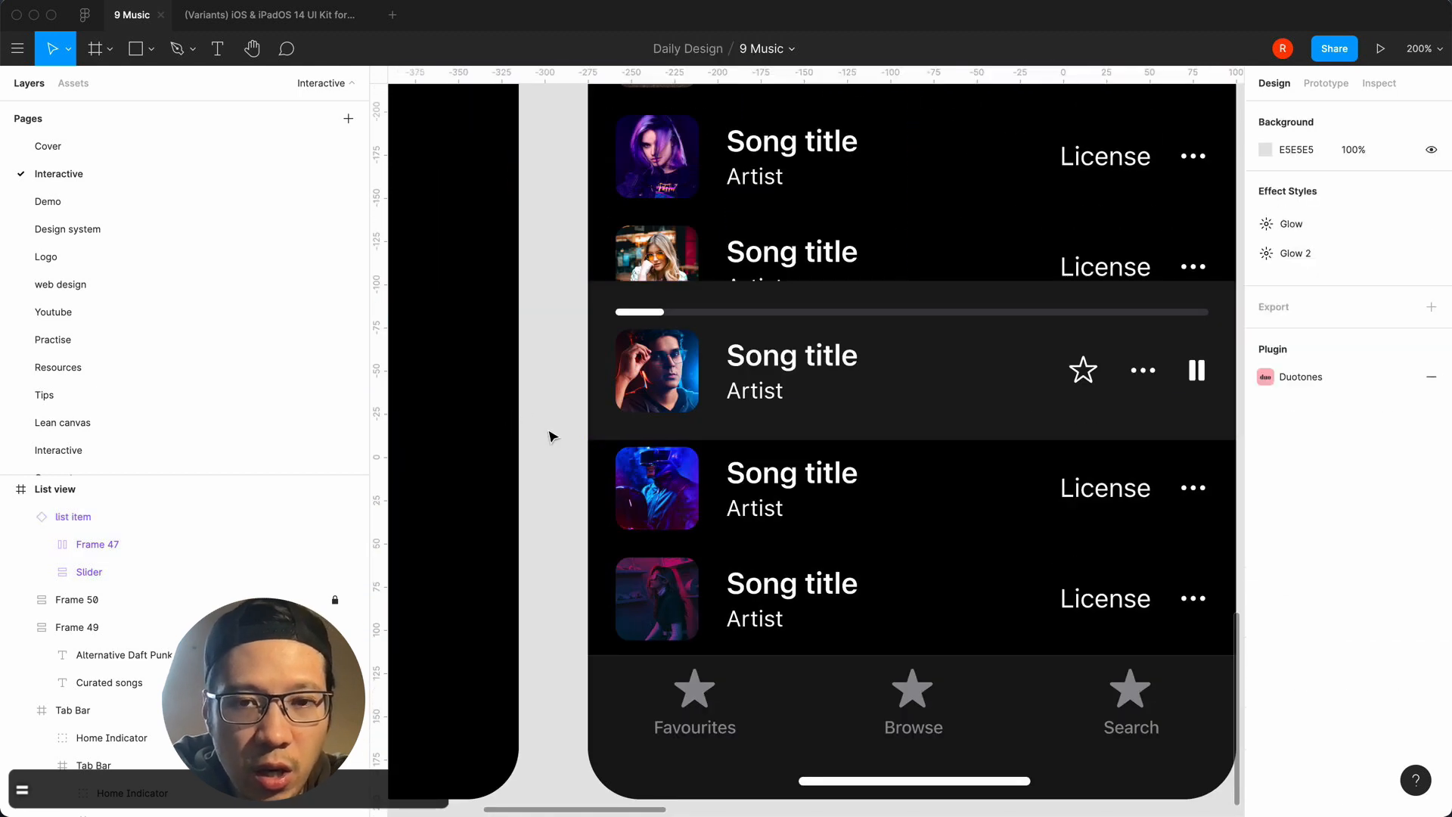
scroll(550, 436, "up", 1)
scroll(551, 431, "up", 5)
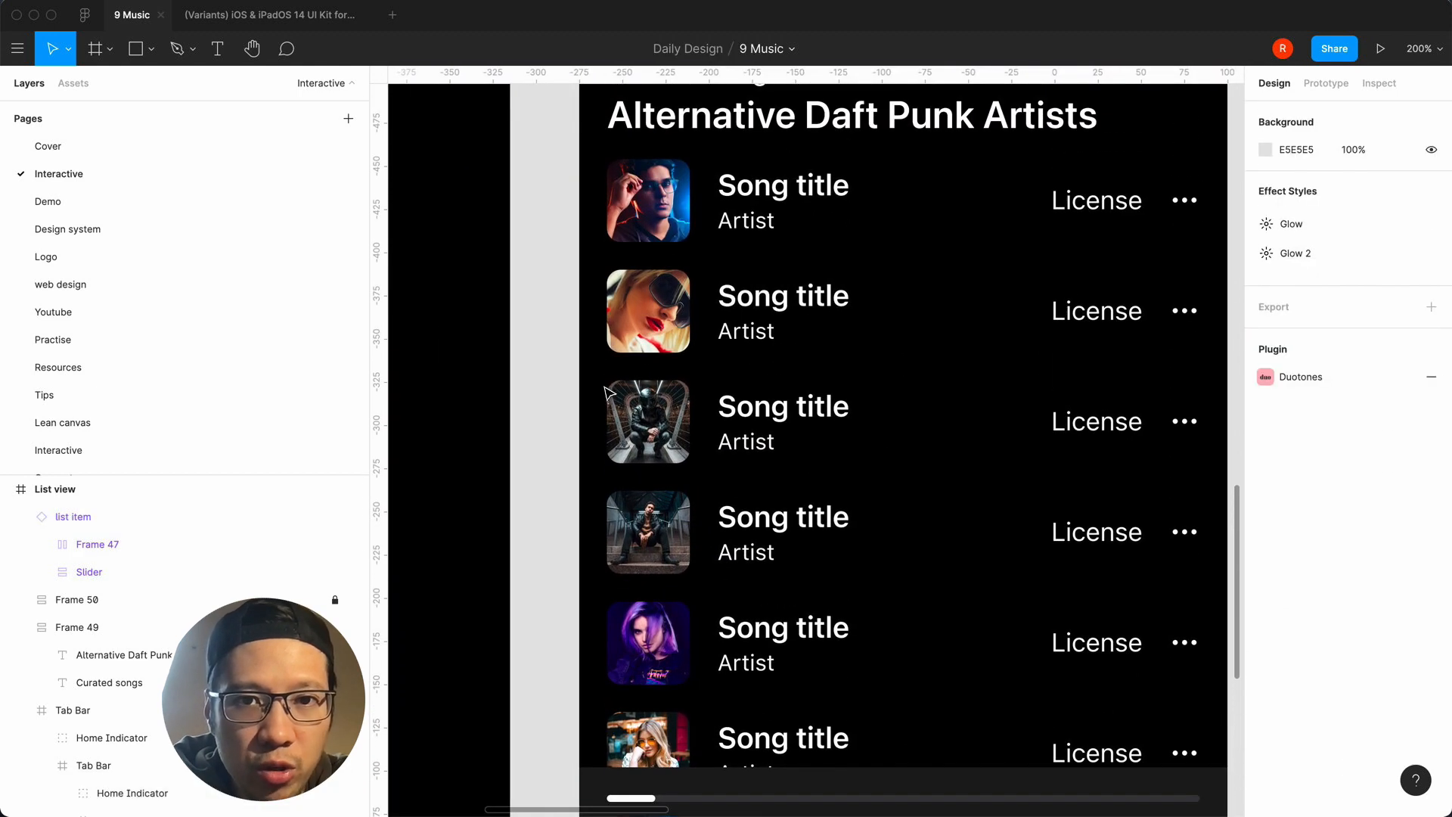
scroll(534, 501, "down", 8)
left_click(901, 257)
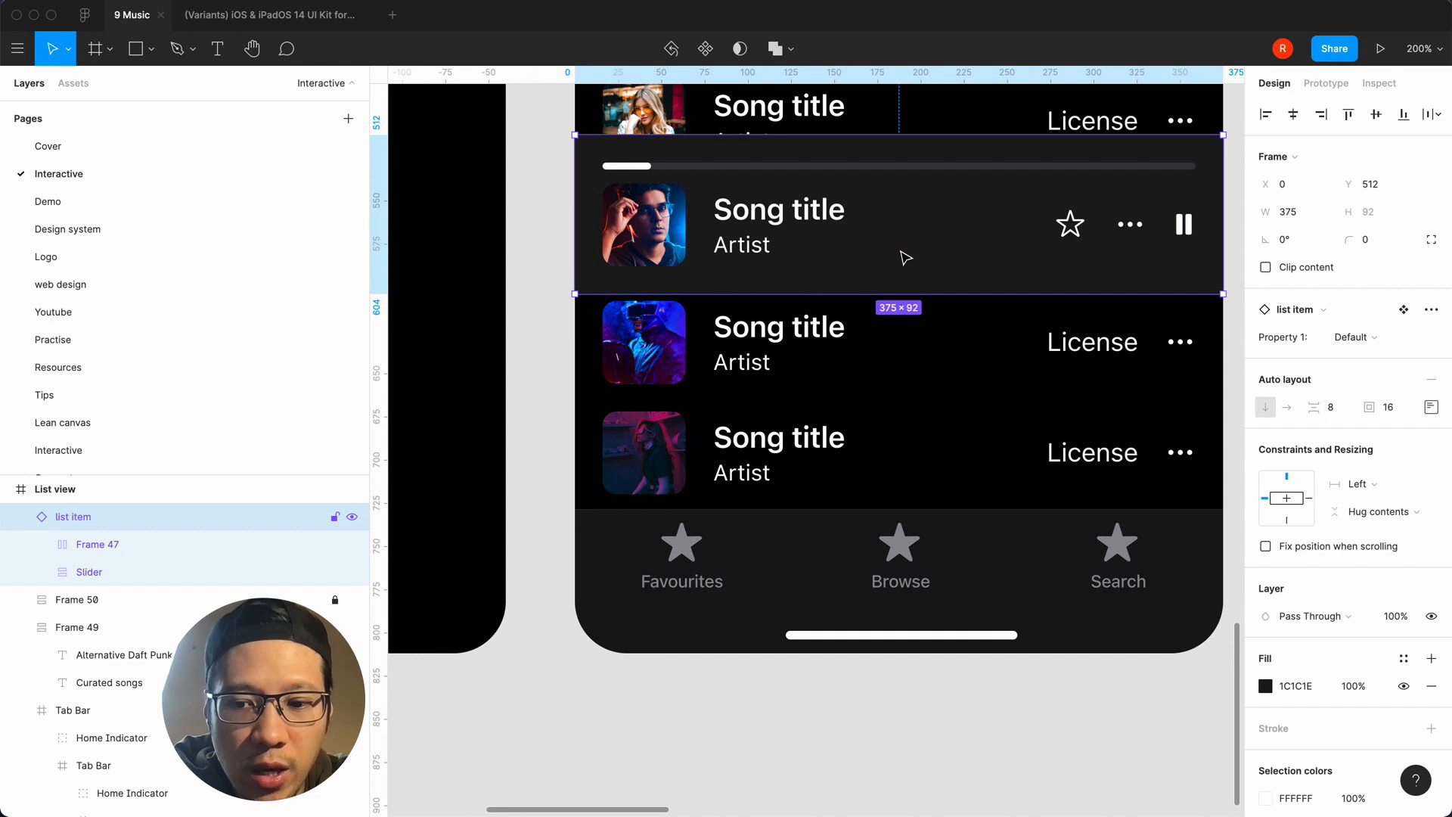
Move the player list item down in List view to Y 662, so that it overlaps the tab bar.
key("shift+Down")
key("shift+Down")
key("shift+Down")
key("shift+Down")
key("shift+Down")
key("shift+Down")
key("shift+Down")
key("shift+Down")
key("shift+Down")
key("shift+Down")
key("shift+Down")
key("shift+Down")
key("shift+Down")
key("shift+Down")
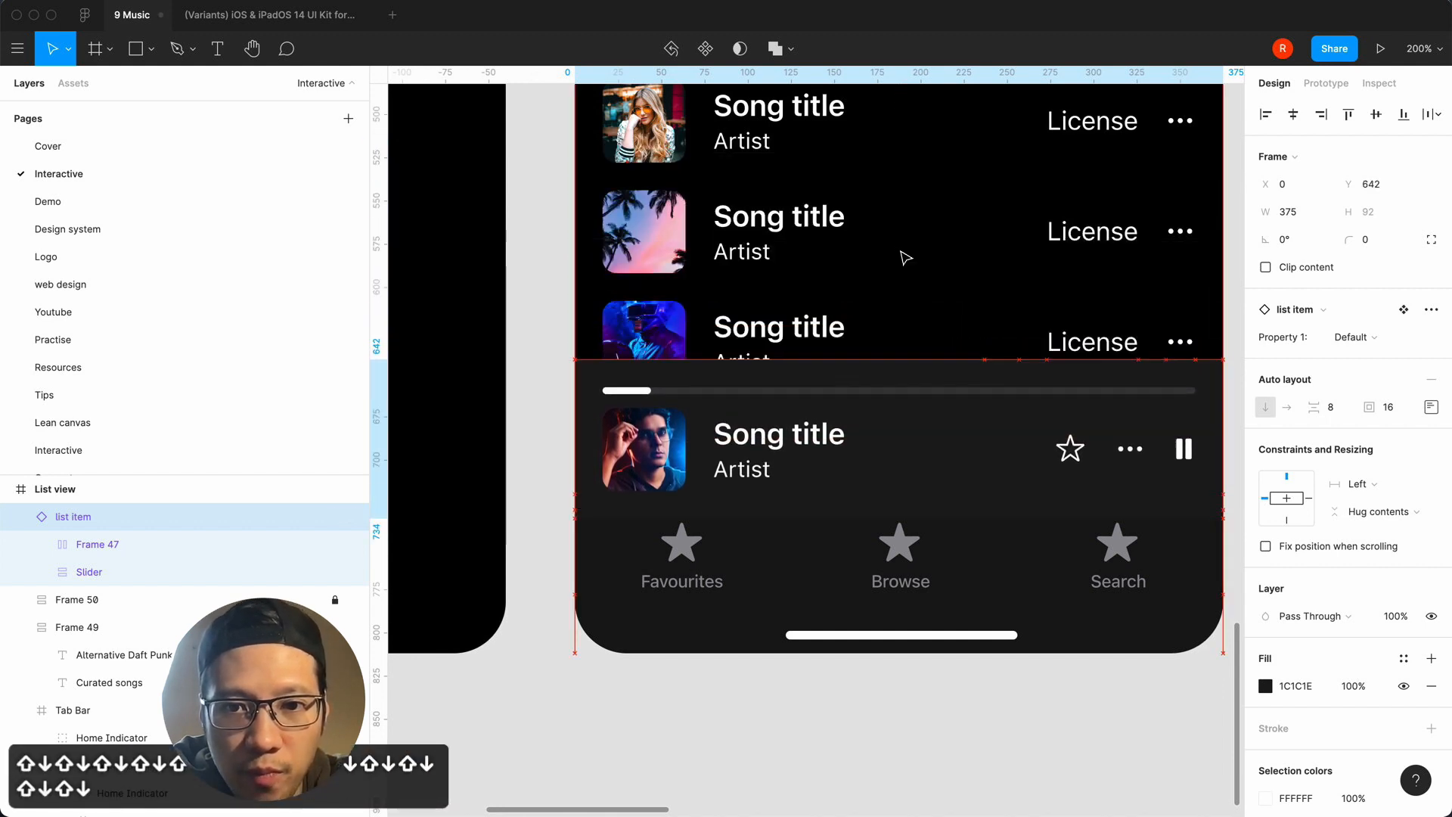
key("shift+Down")
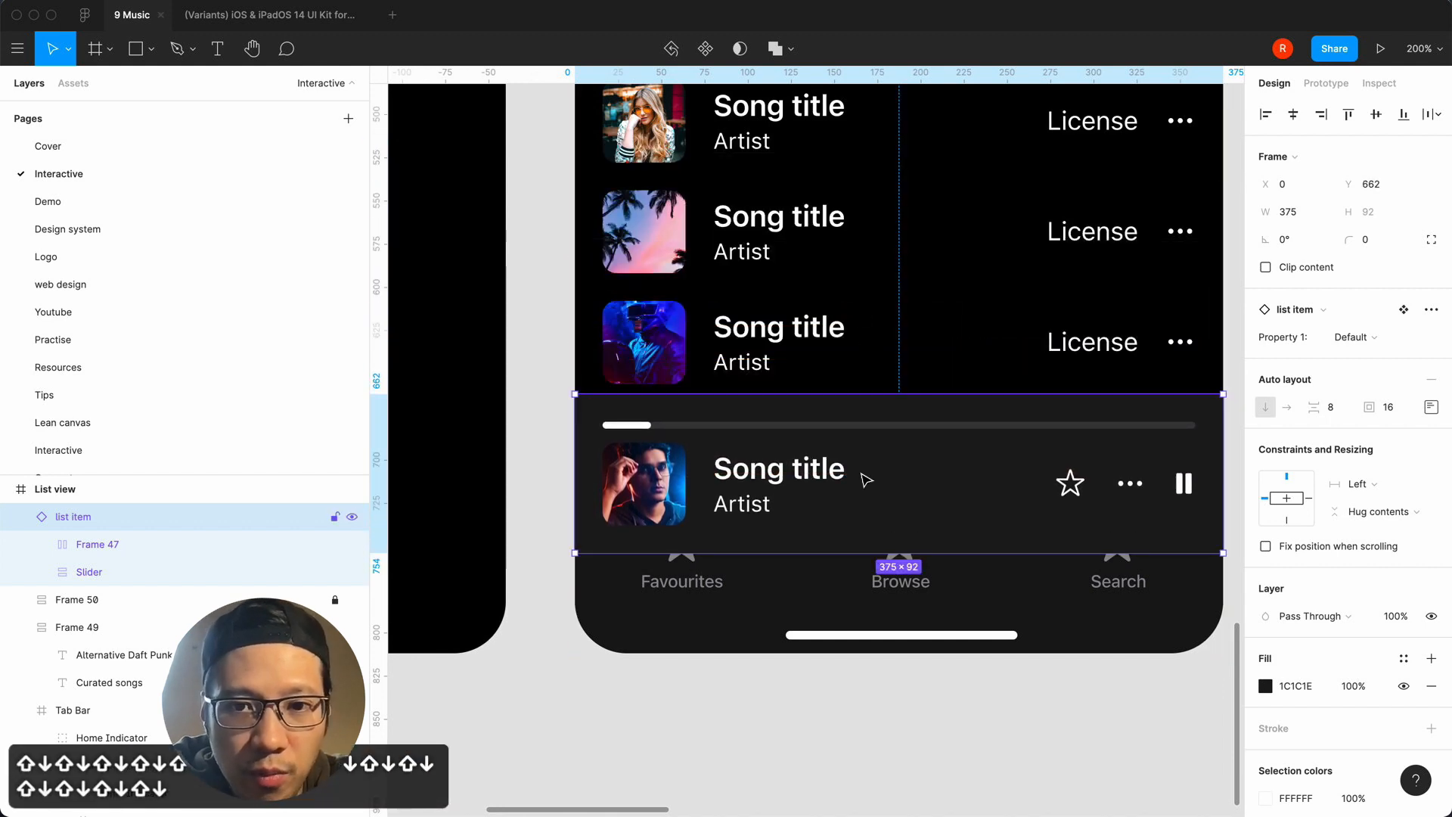
Bring List view's Tab Bar to the front, above the player list item.
left_click(739, 633)
right_click(739, 632)
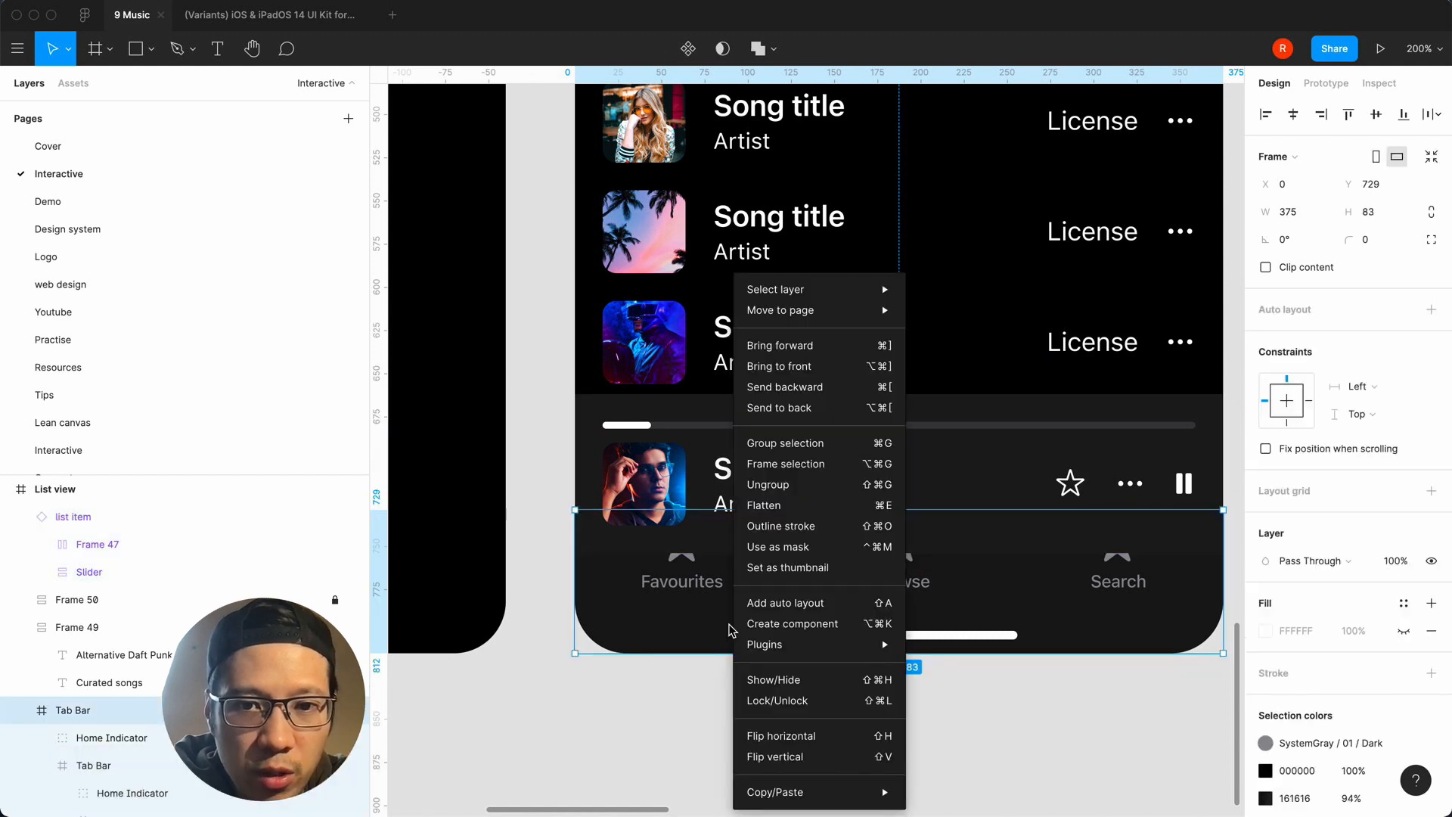
left_click(807, 366)
Move the player list item down to Y 729 so it sits hidden behind the tab bar.
left_click(838, 474)
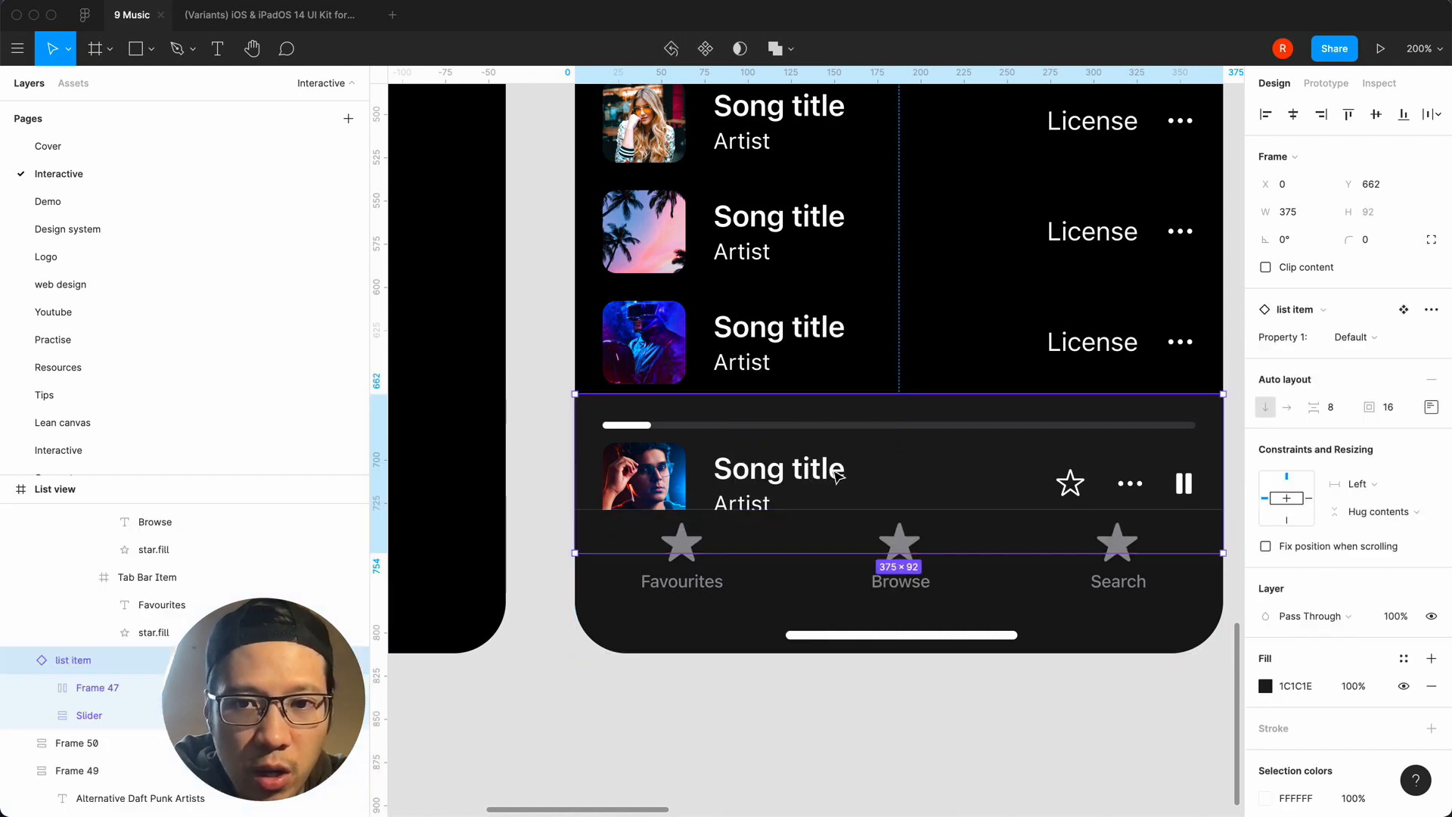
key("shift+Down")
key("shift+Down")
key("shift+Down")
key("shift+Down")
key("shift+Down")
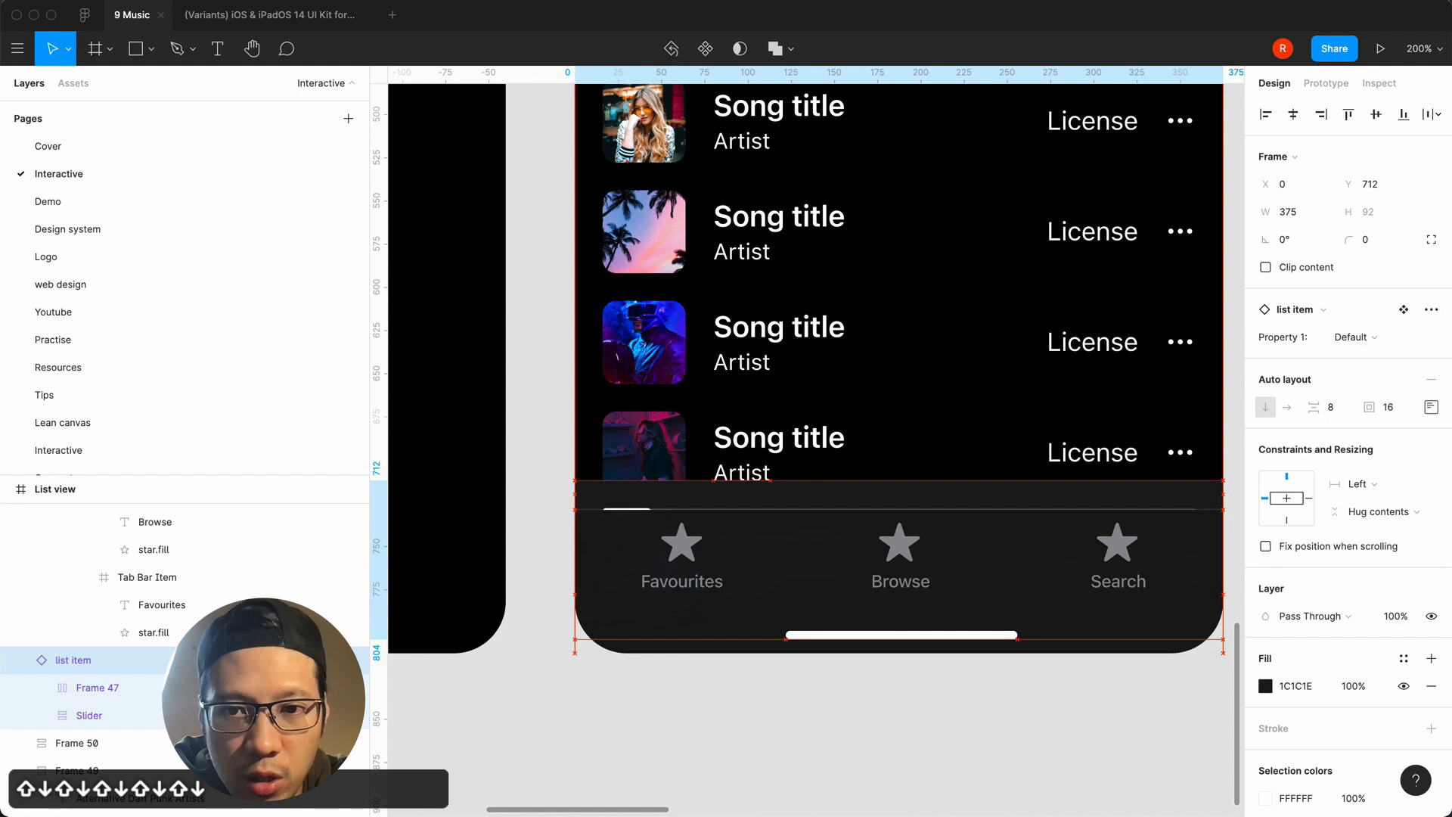
key("shift+Down")
key("shift+Down")
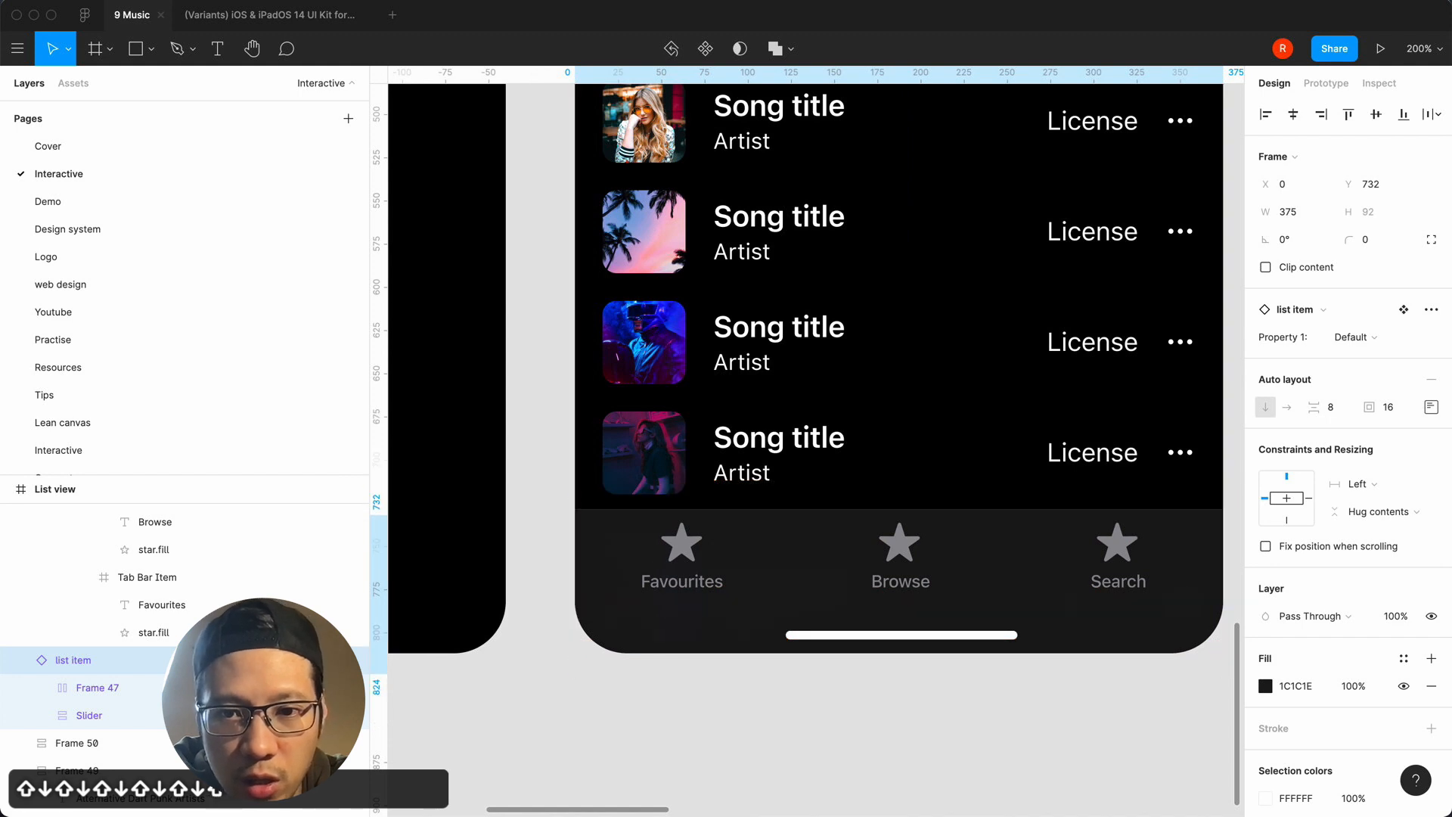
key("Up")
key("Up")
key("Up")
key("Up")
key("Down")
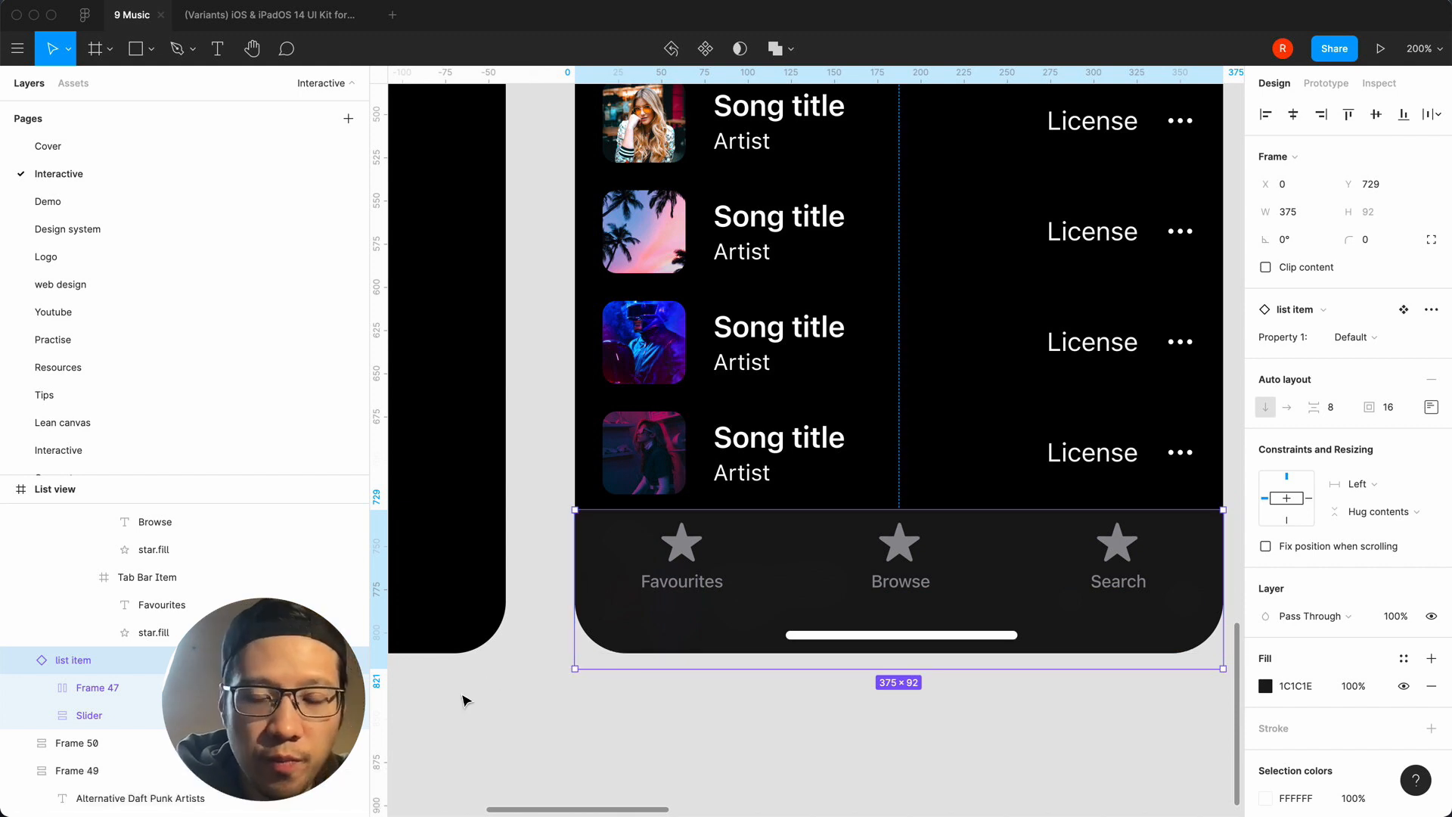
Duplicate the List view frame into the gap before Detail view.
key("minus")
key("minus")
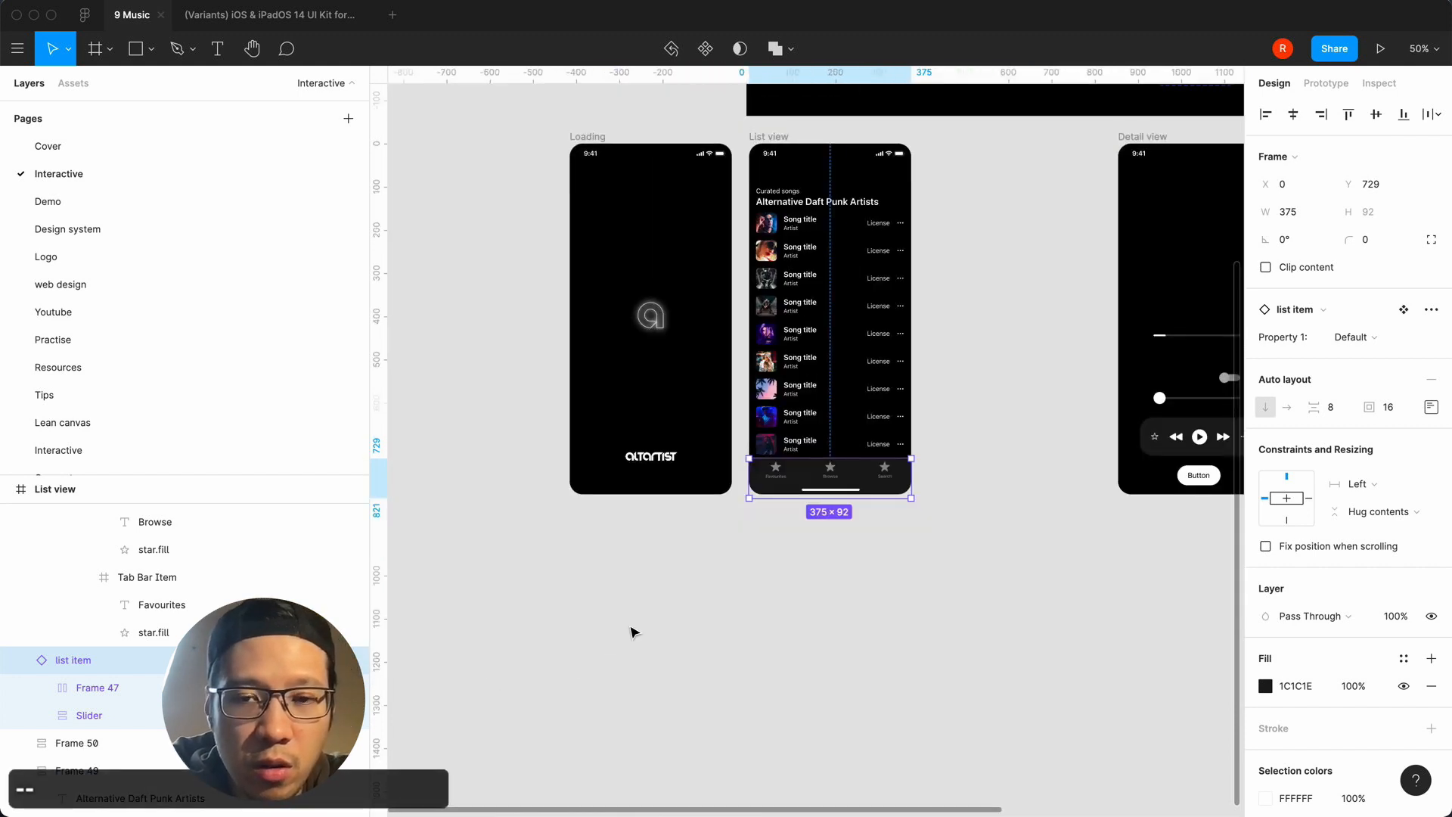
left_click(634, 632)
scroll(634, 631, "up", 2)
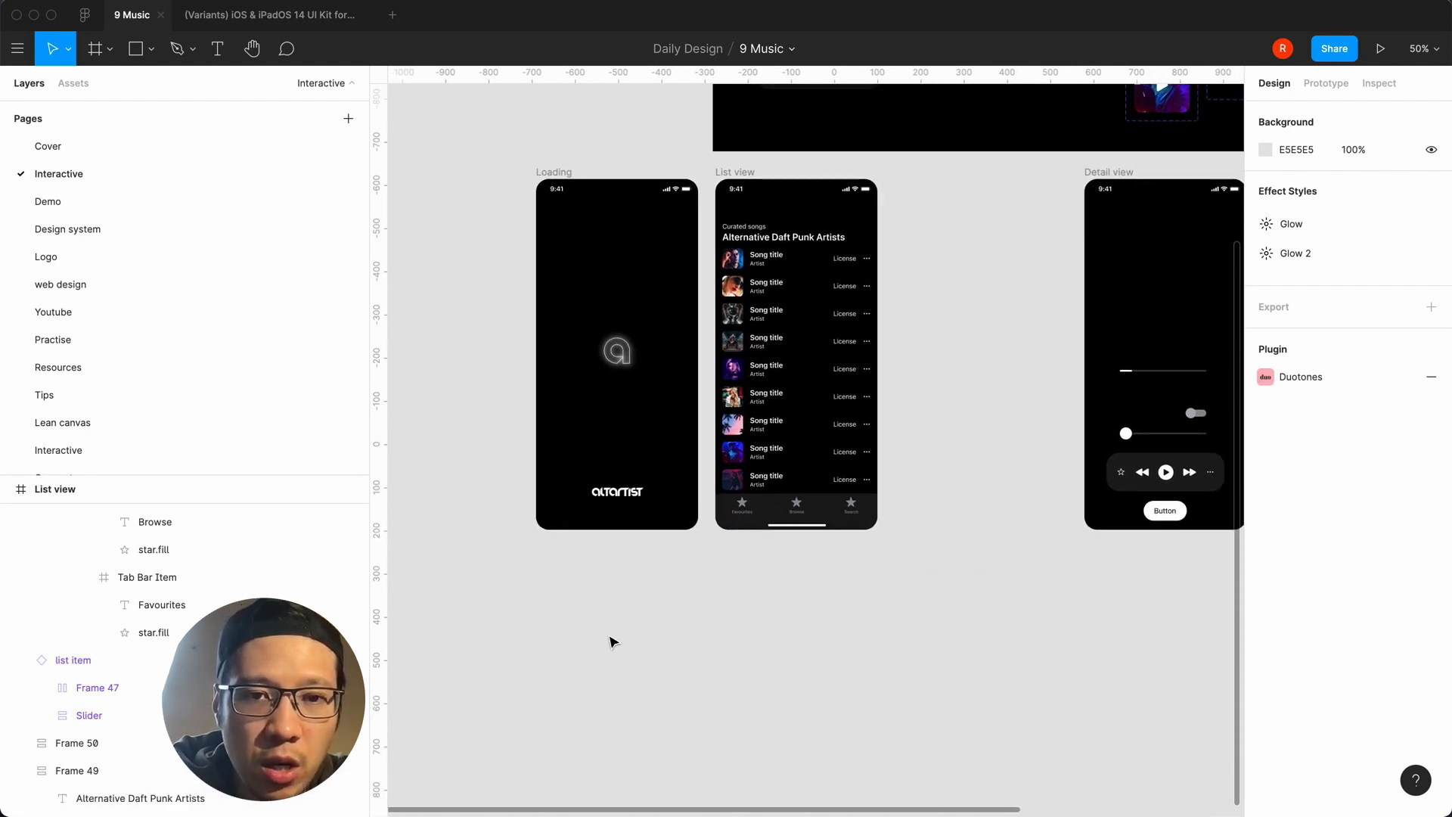
scroll(610, 639, "up", 3)
scroll(609, 639, "left", 2)
left_click(692, 219)
left_click(692, 219)
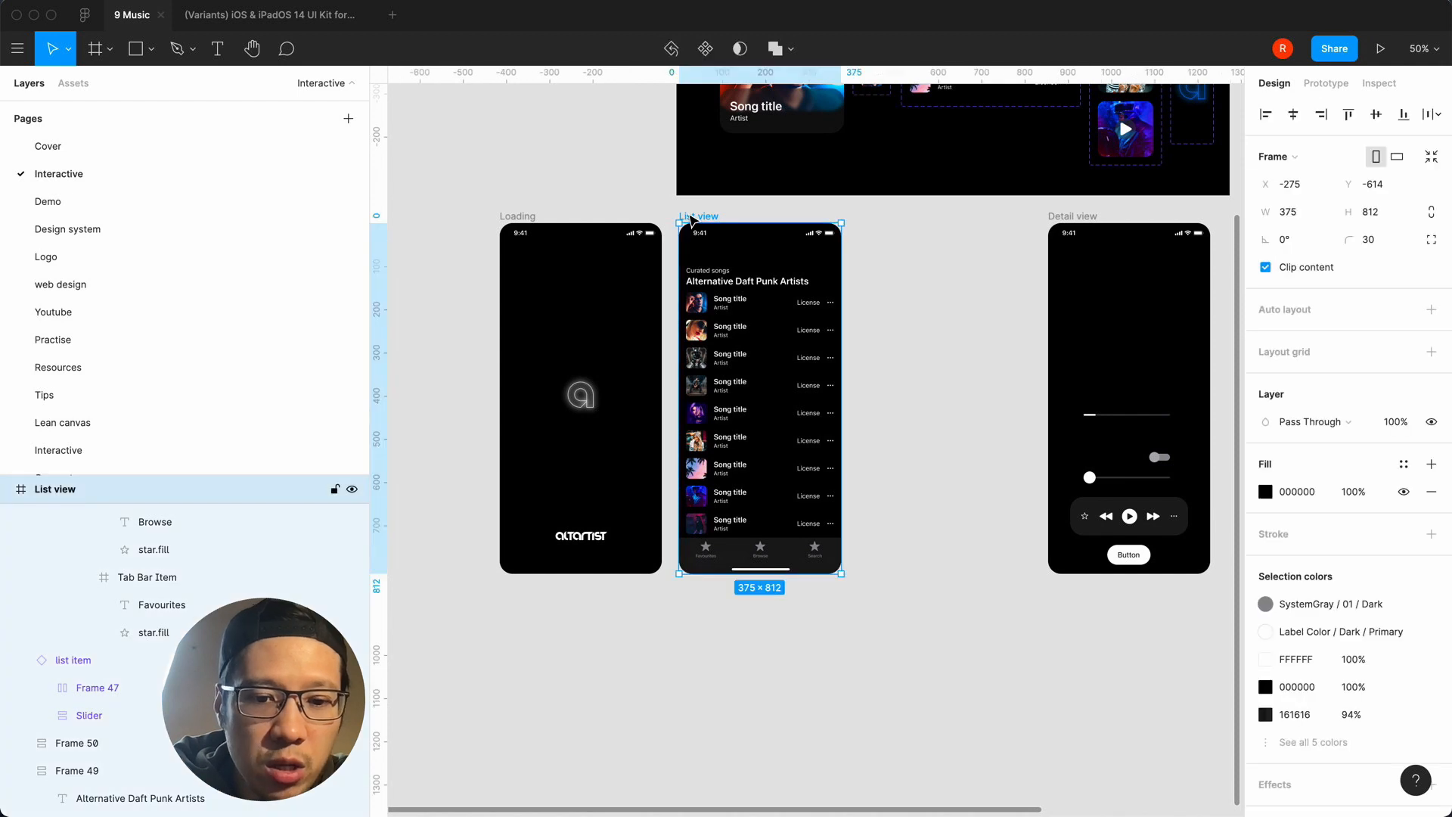
key("super+c")
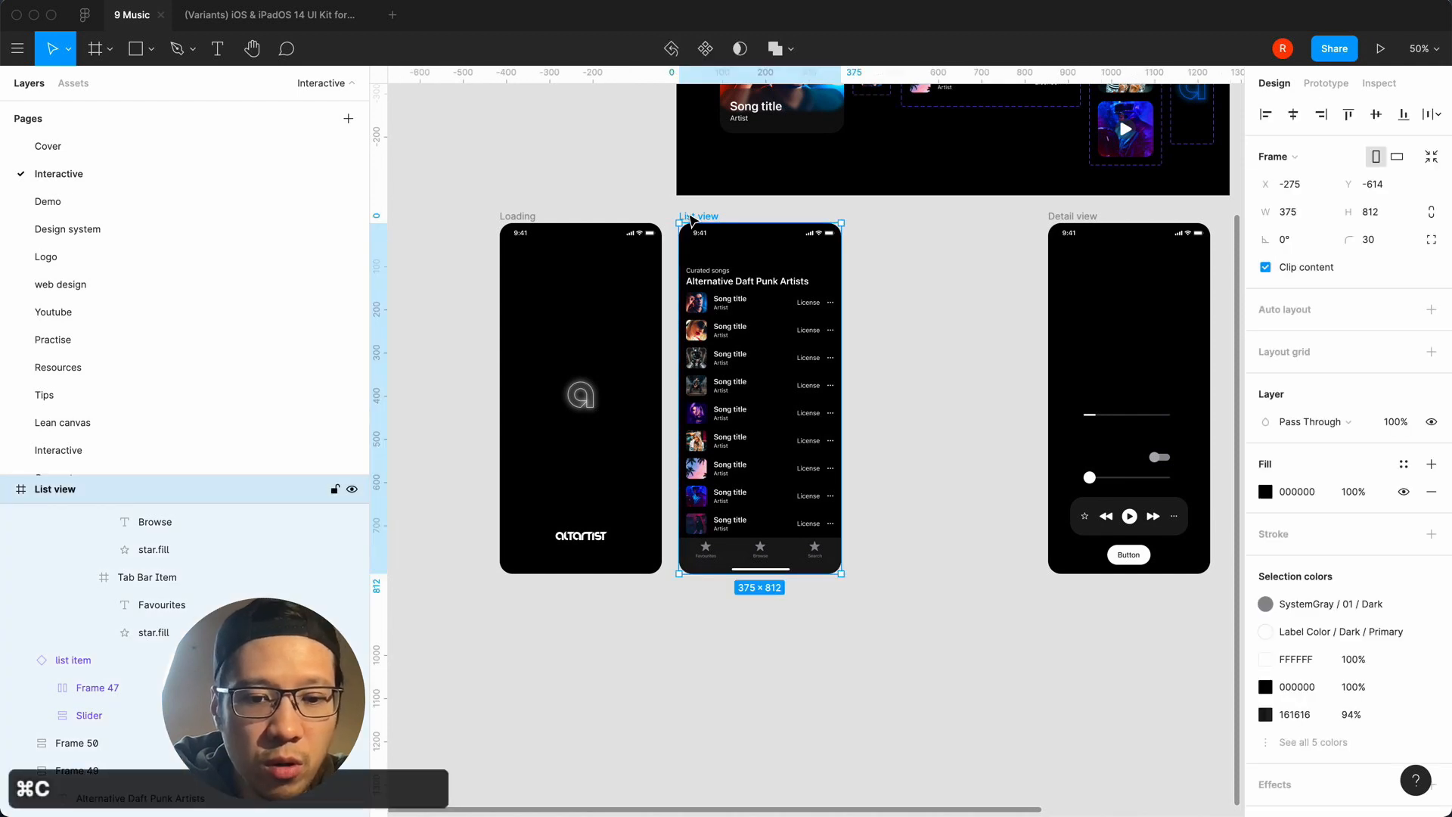
key("super+d")
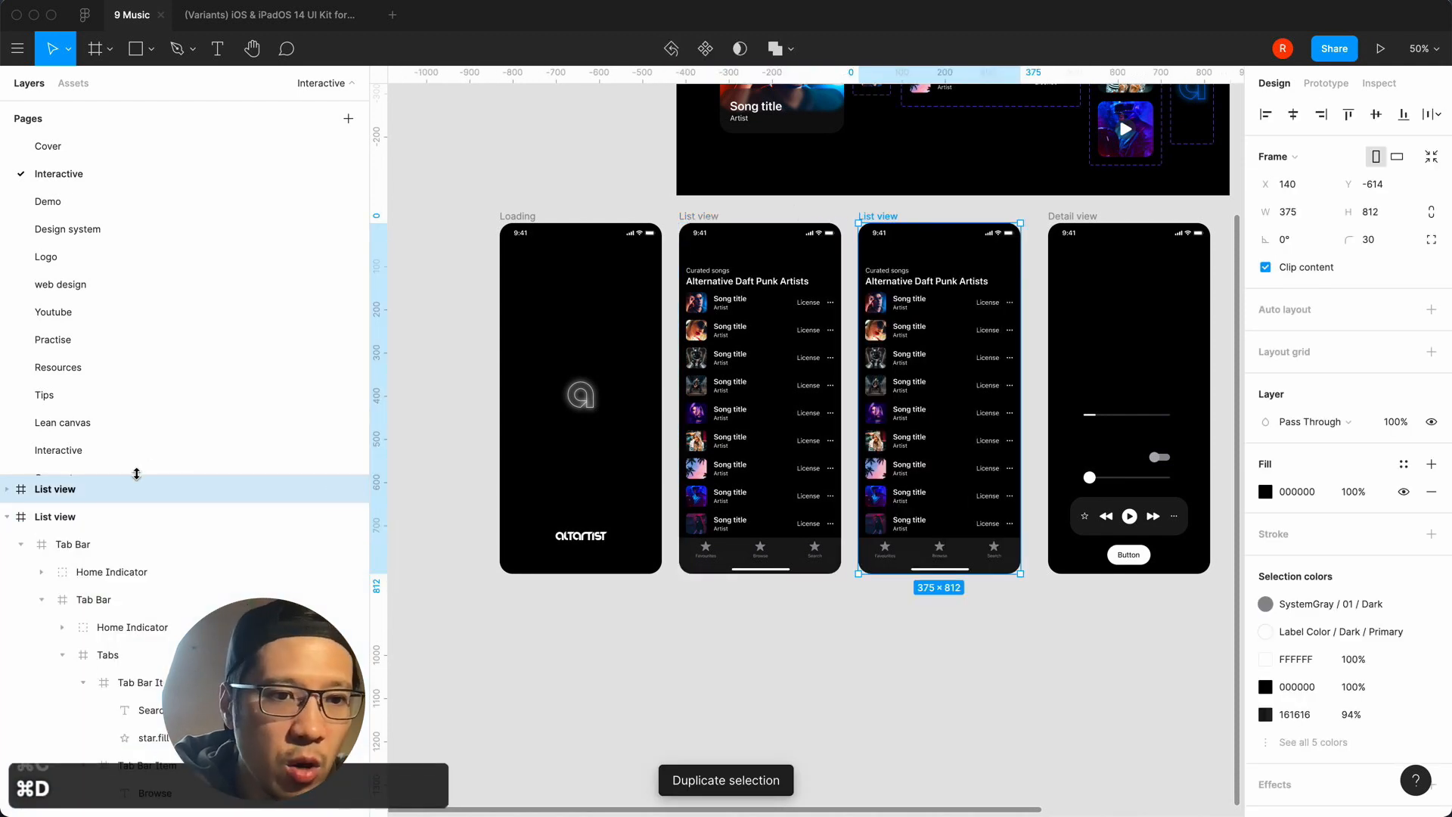
Rename the duplicated frame as List play view.
double_click(54, 489)
key("Down")
key("BackSpace")
key("BackSpace")
key("BackSpace")
key("BackSpace")
type("play")
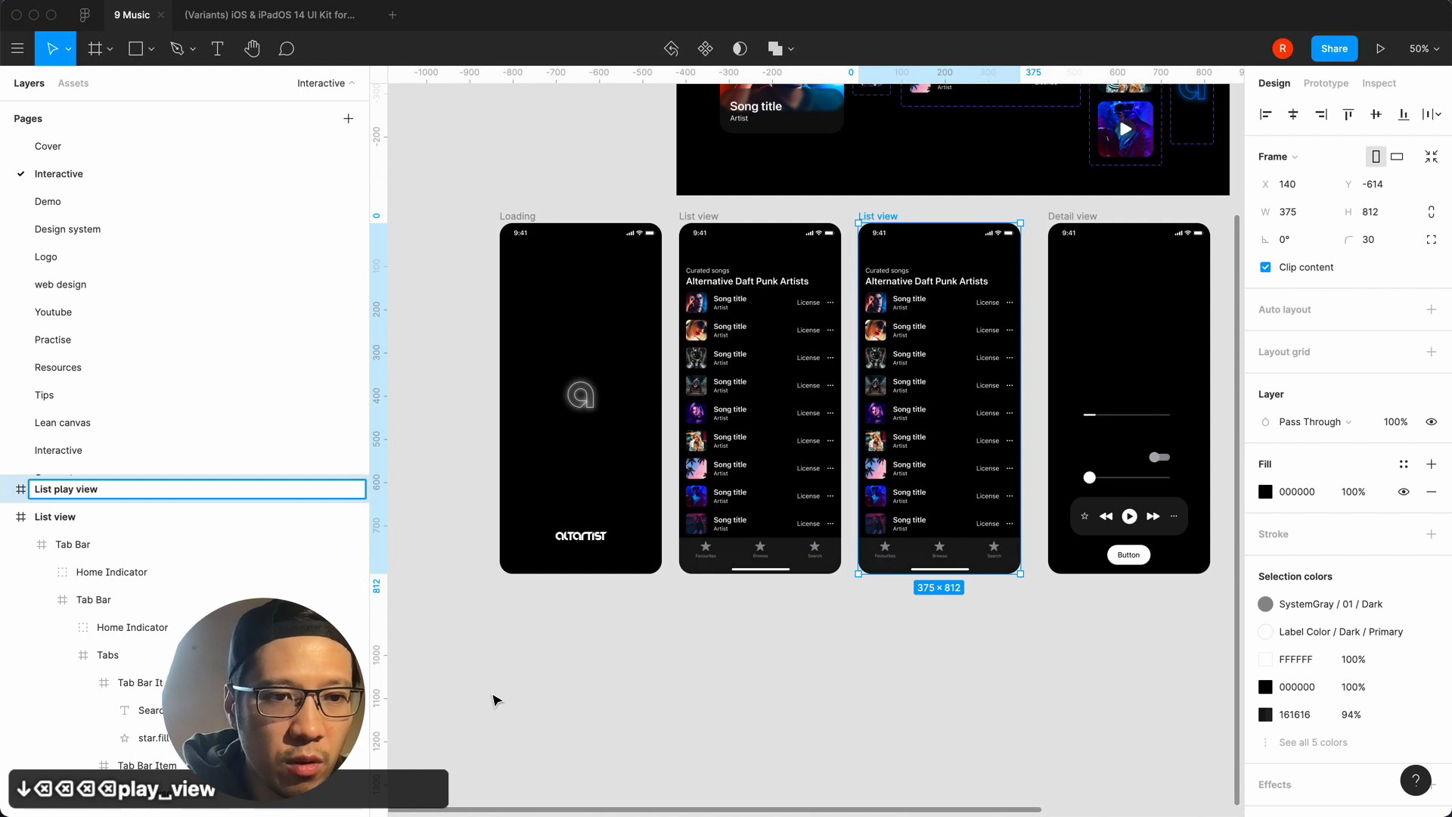
left_click(493, 698)
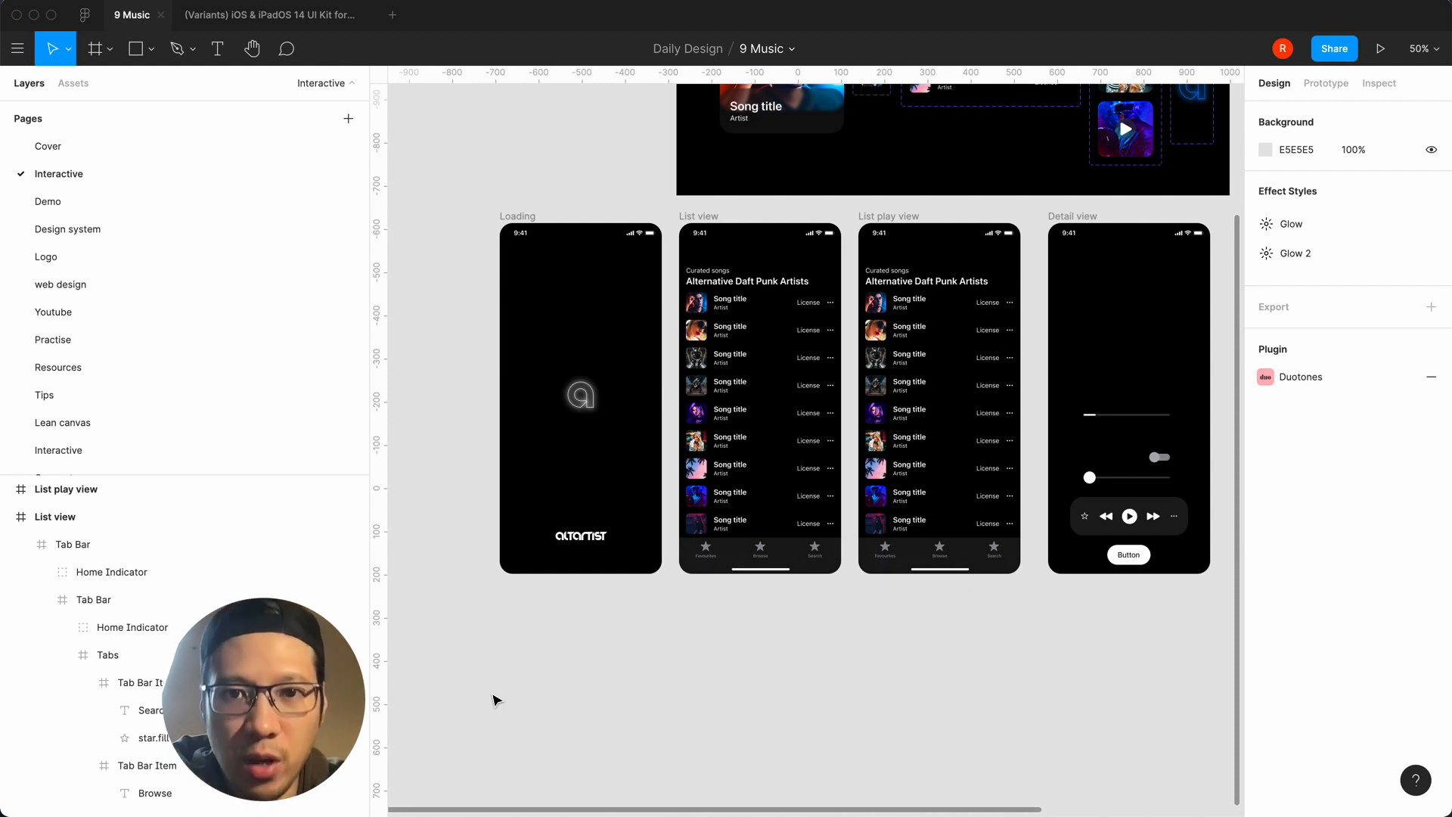
Select the list item hidden behind the tab bar in List play view and move it up to Y 639.
scroll(661, 705, "right", 2)
scroll(661, 706, "up", 1)
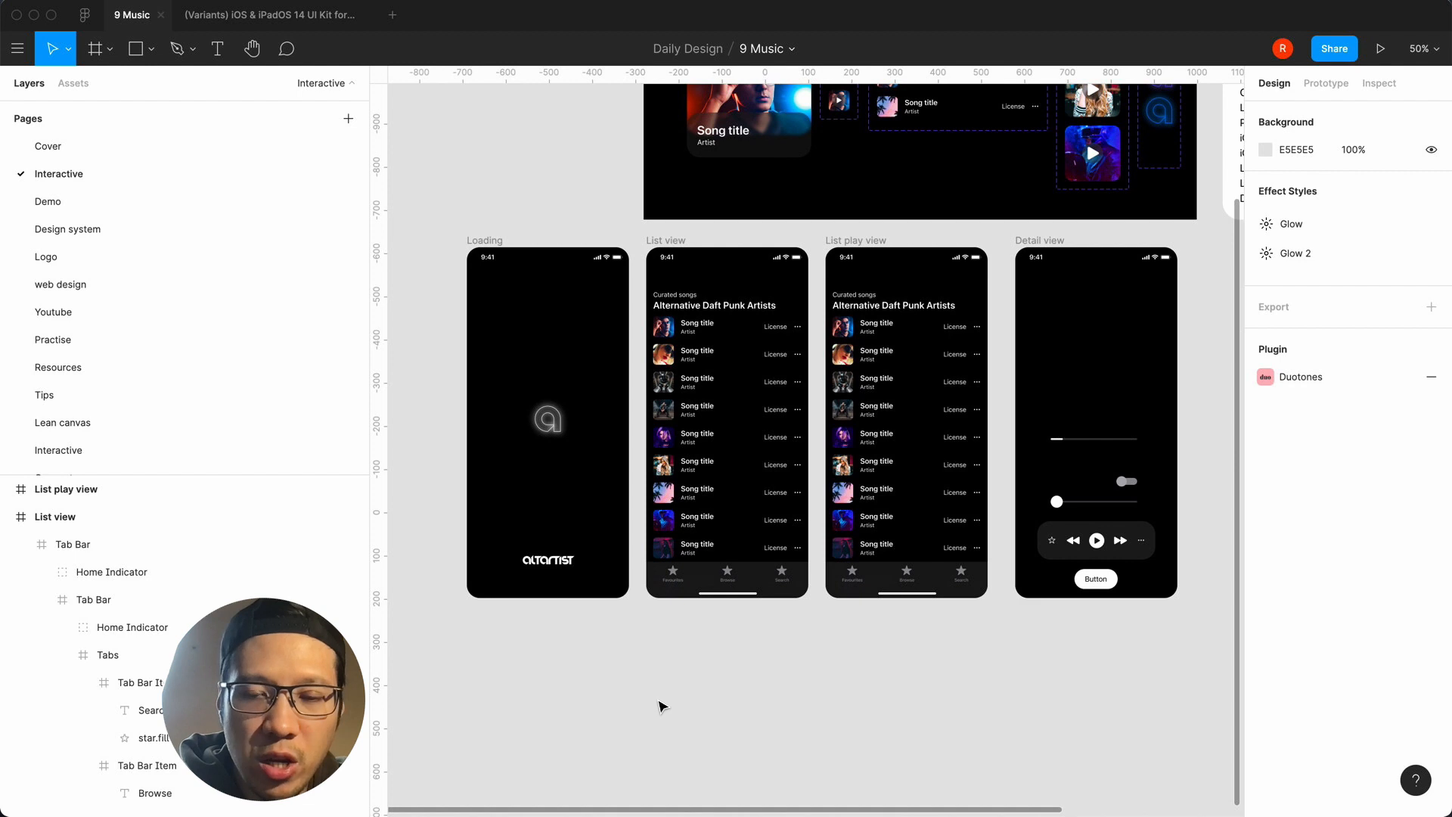
left_click(886, 591)
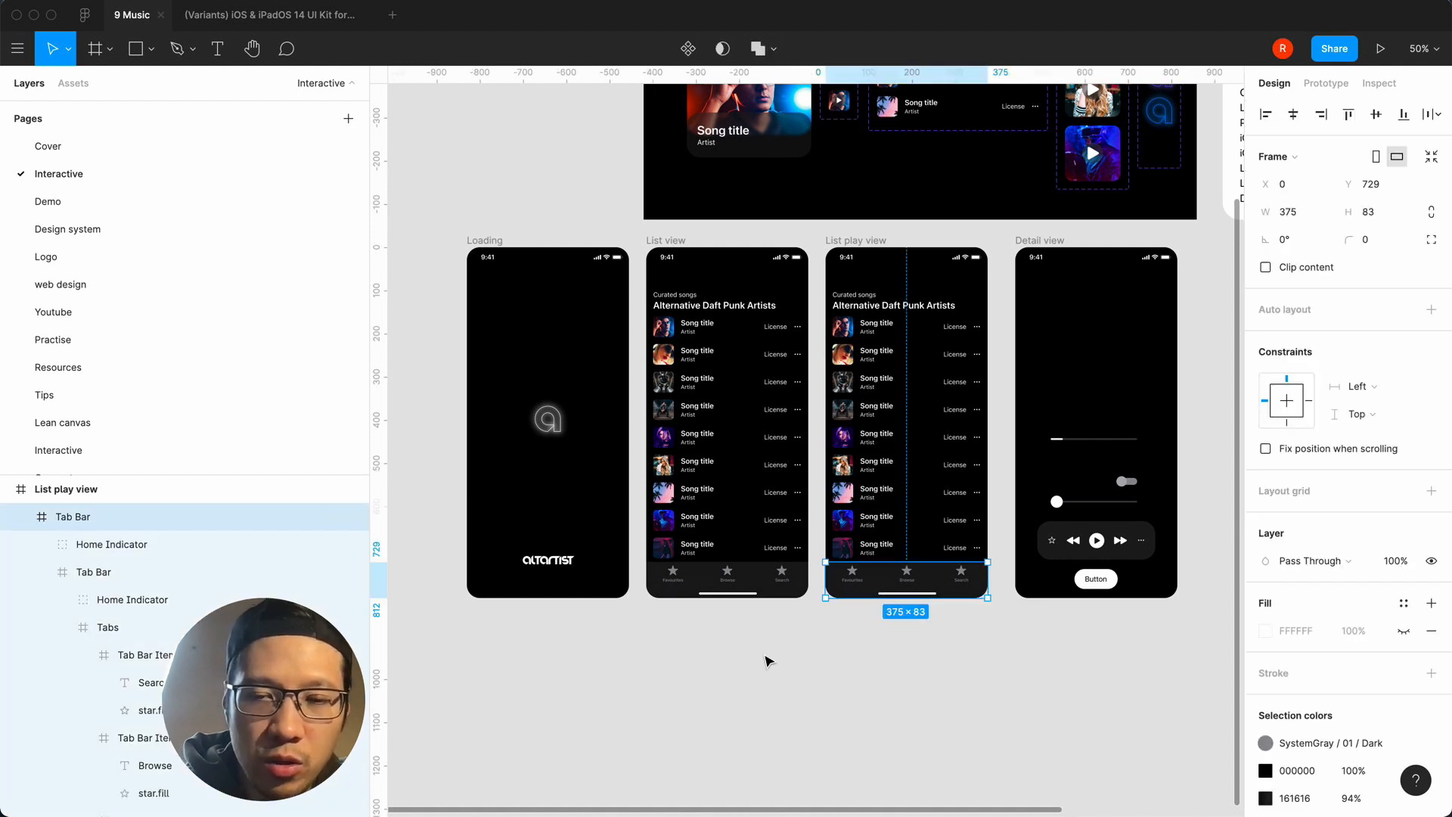
key("shift+0")
scroll(769, 661, "down", 3)
scroll(769, 662, "right", 2)
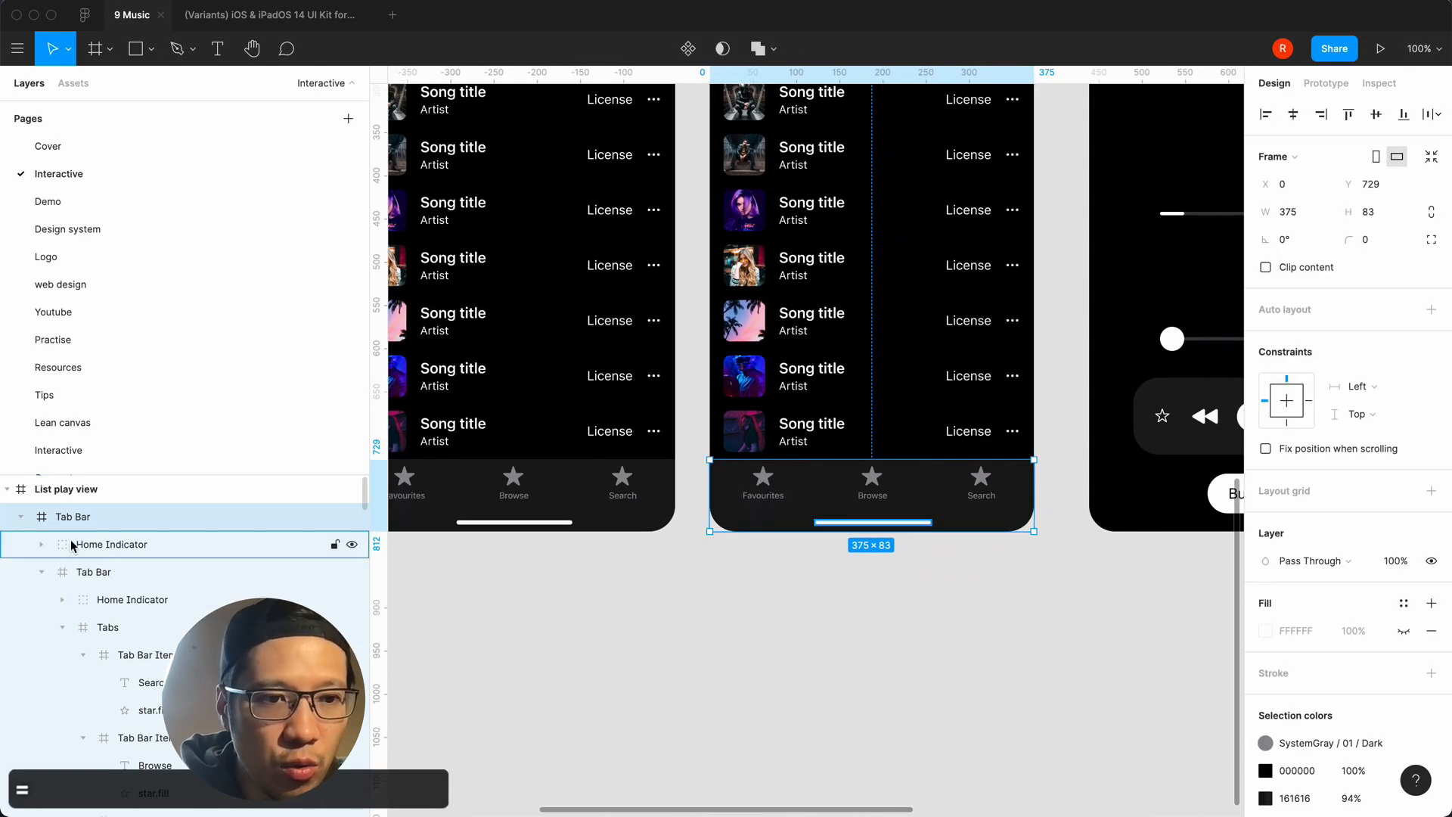
left_click(42, 571)
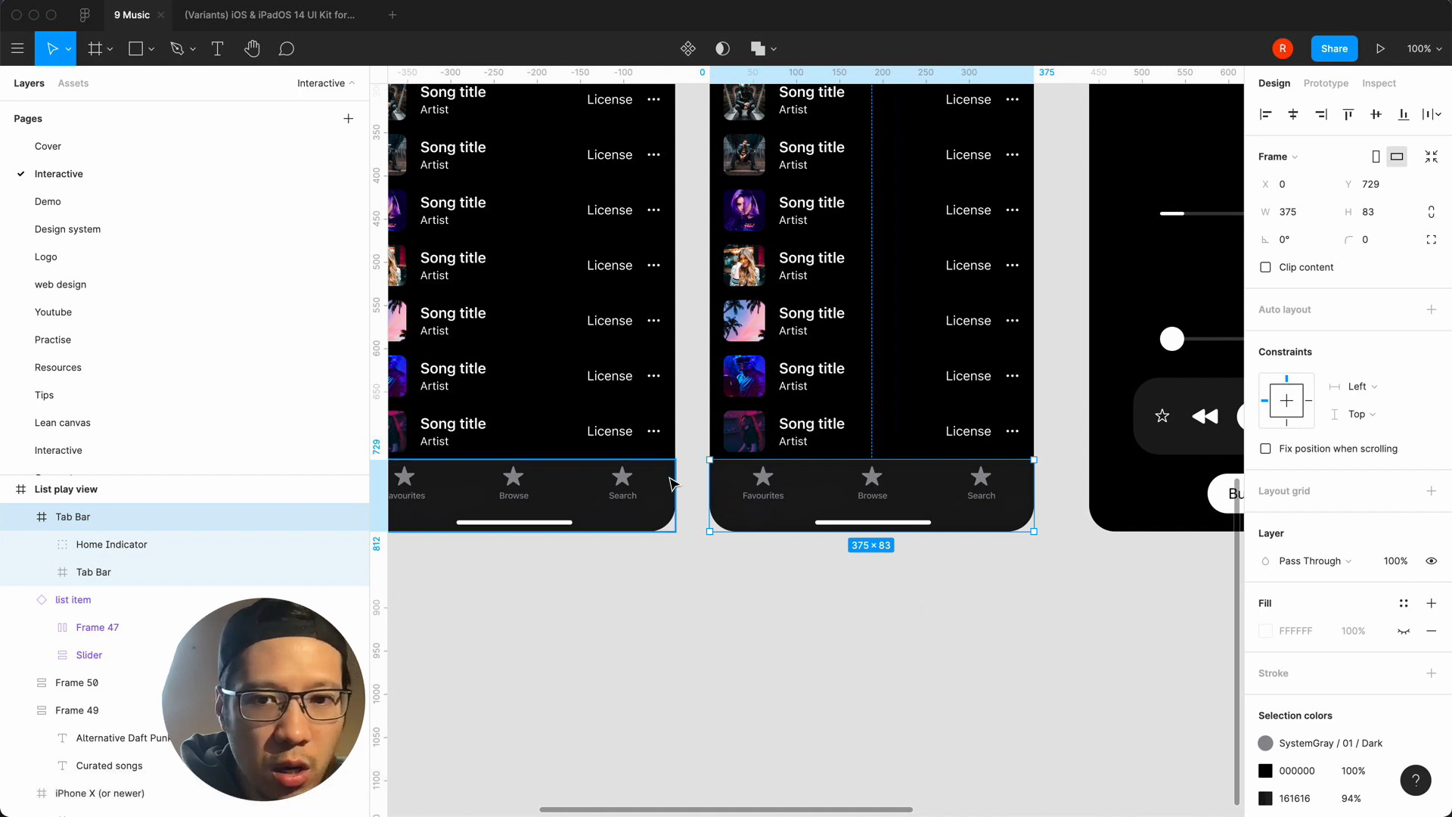
left_click(20, 518)
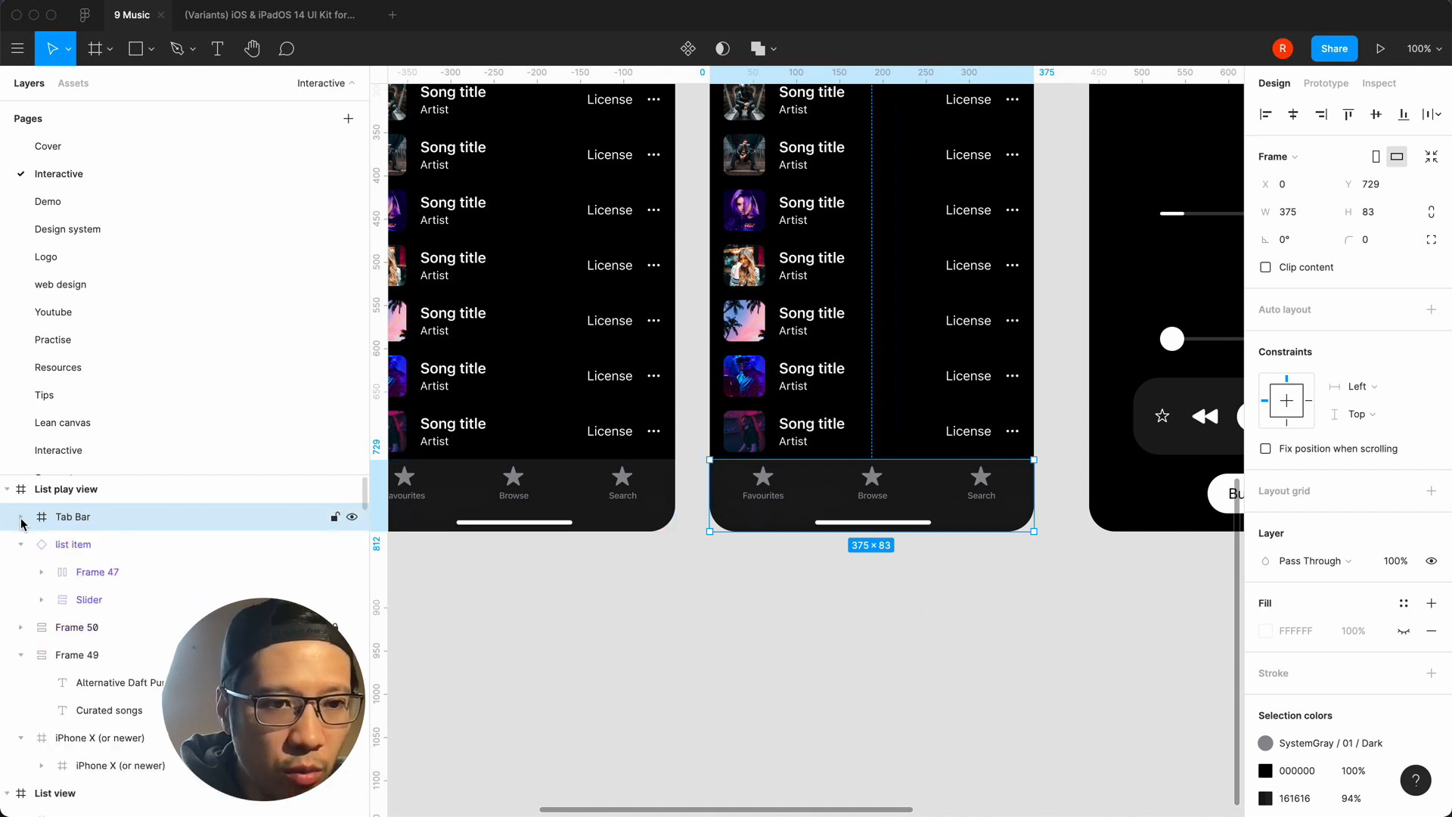
left_click(64, 538)
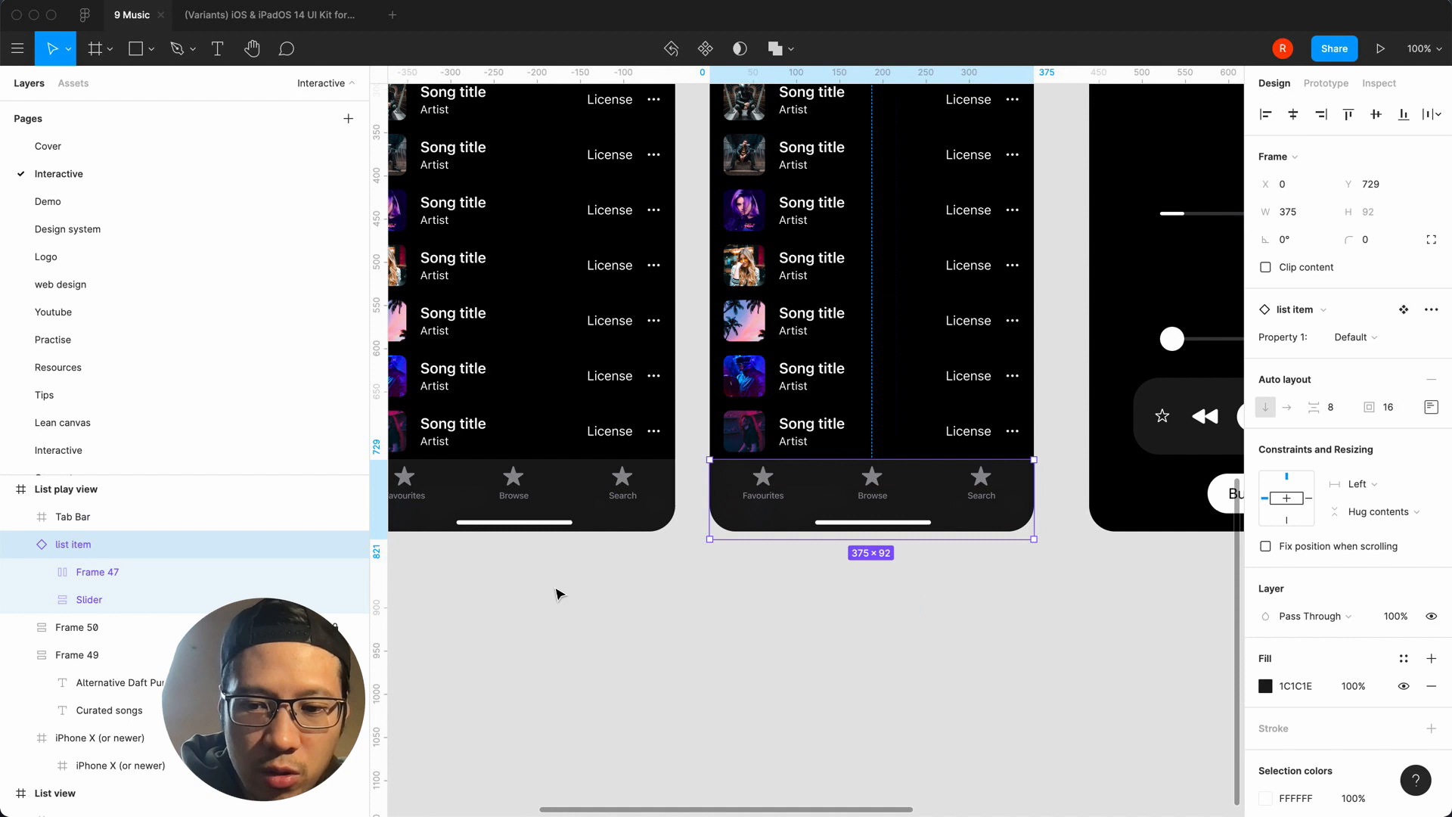
key("shift+Up")
key("shift+Up")
key("shift+Up")
key("shift+Up")
key("shift+Up")
key("shift+Up")
key("shift+Up")
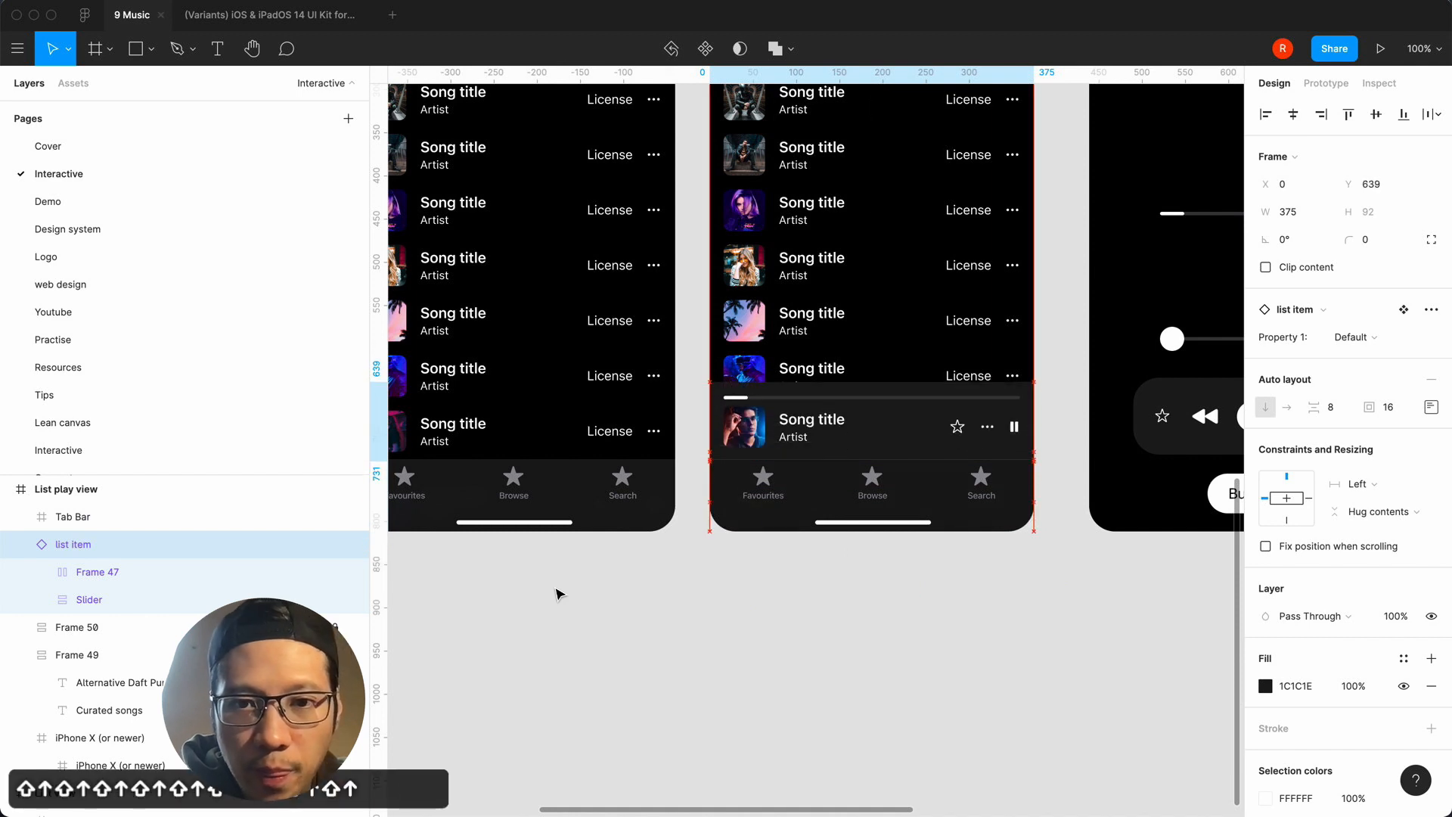
left_click(717, 729)
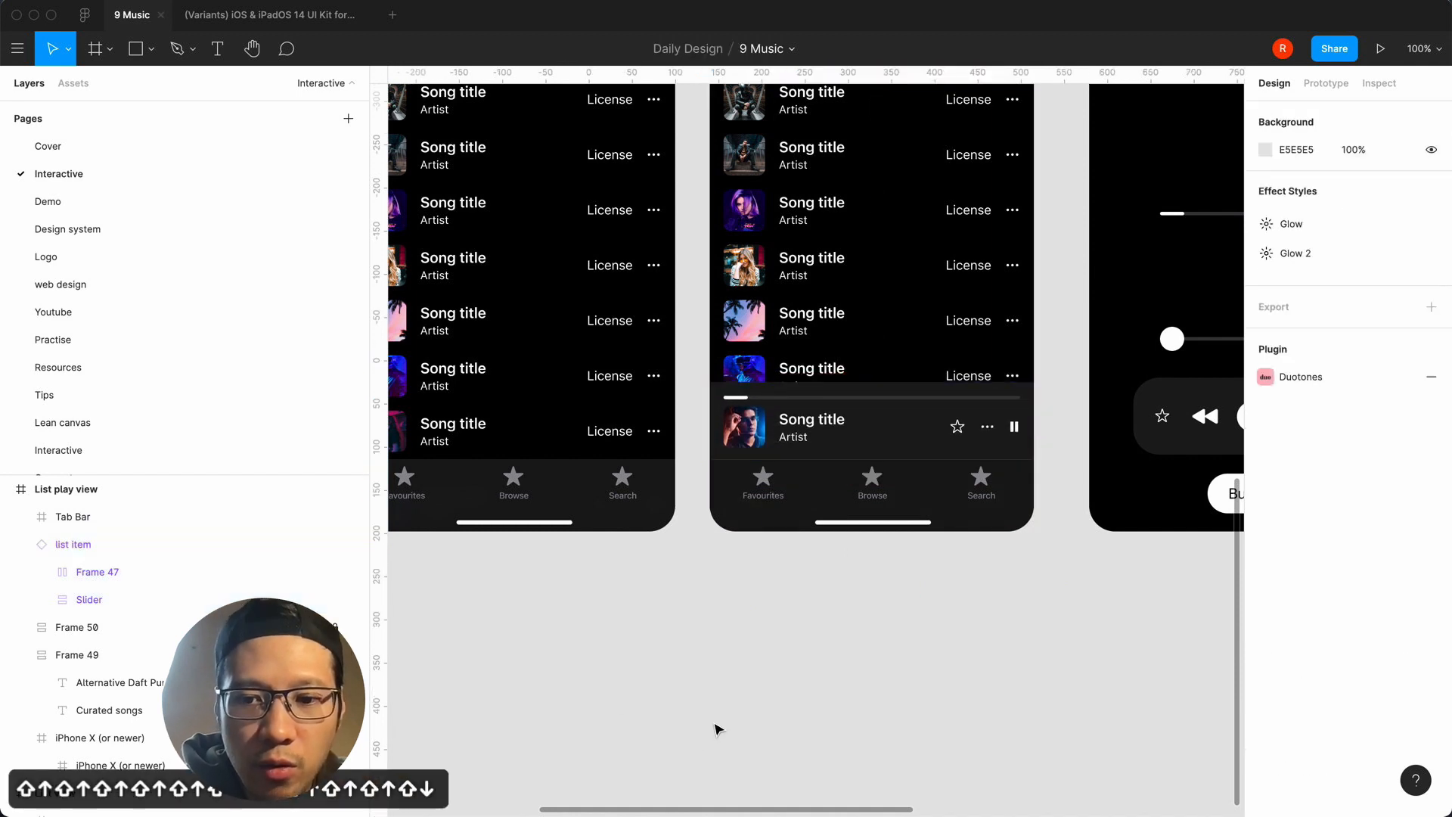
Nudge List play view's player item up to Y 637, flush with the tab bar's upper edge.
scroll(717, 729, "up", 5)
left_click(828, 433)
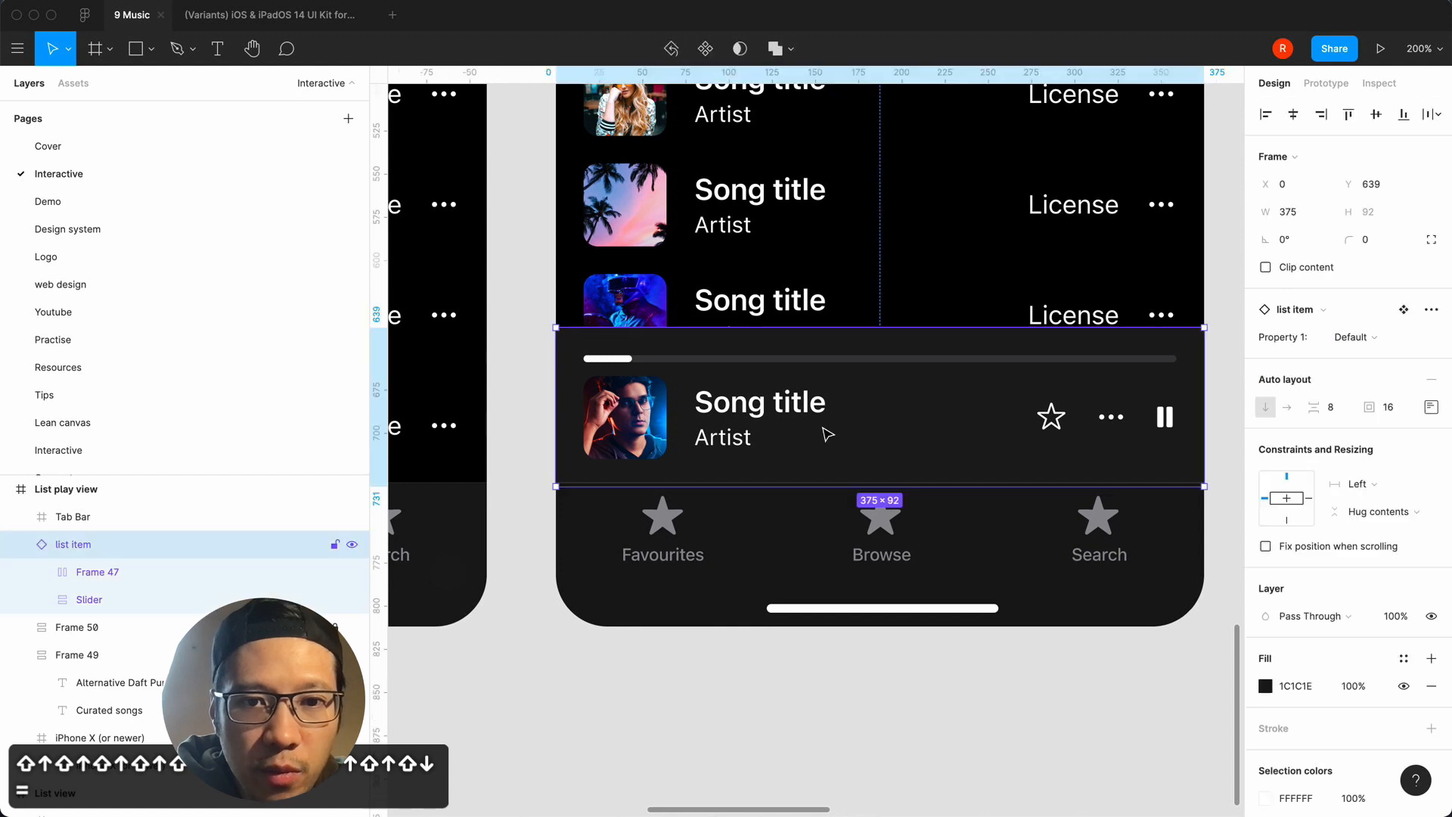
key("Up")
key("Up")
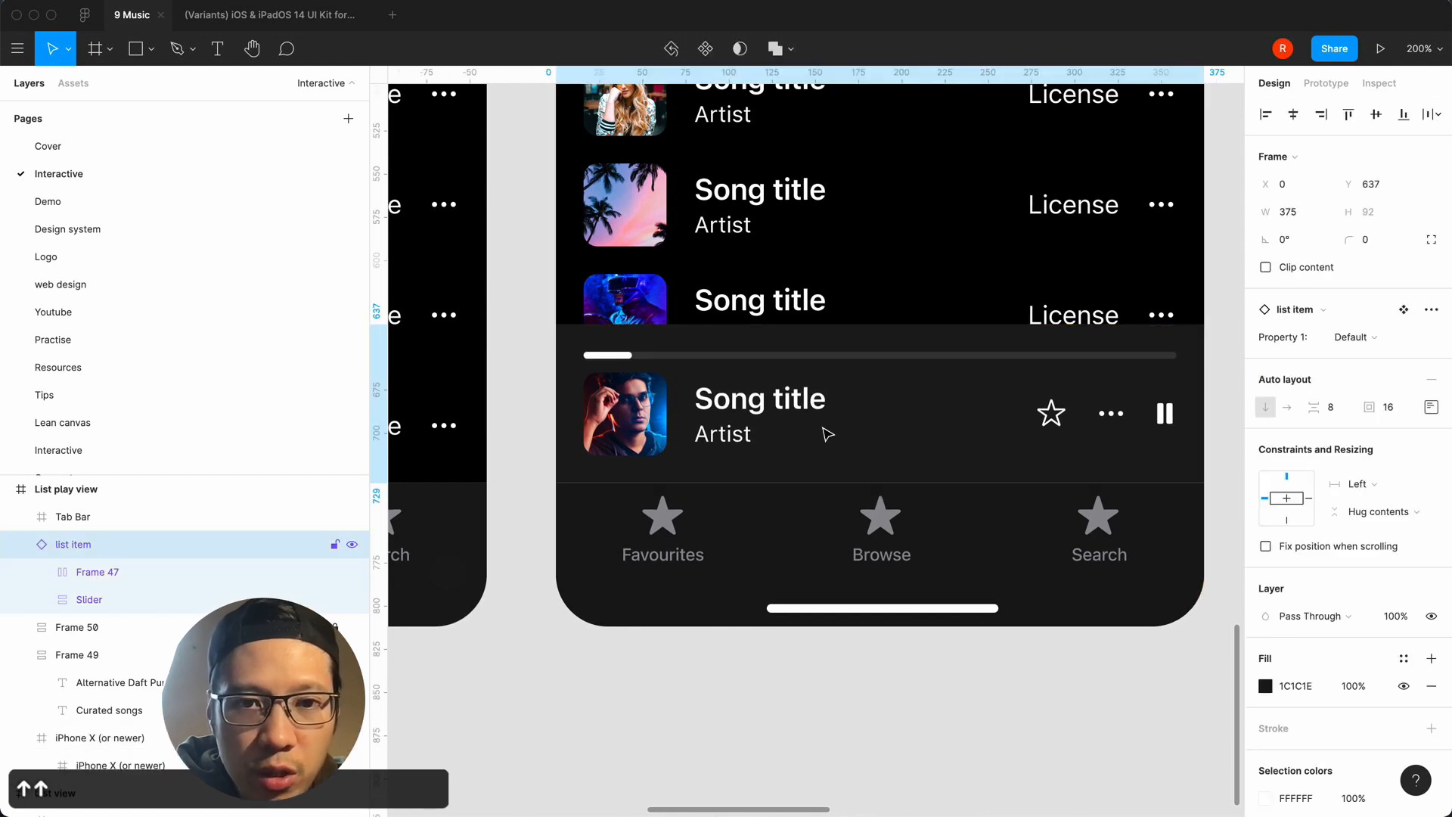
left_click(622, 722)
key("minus")
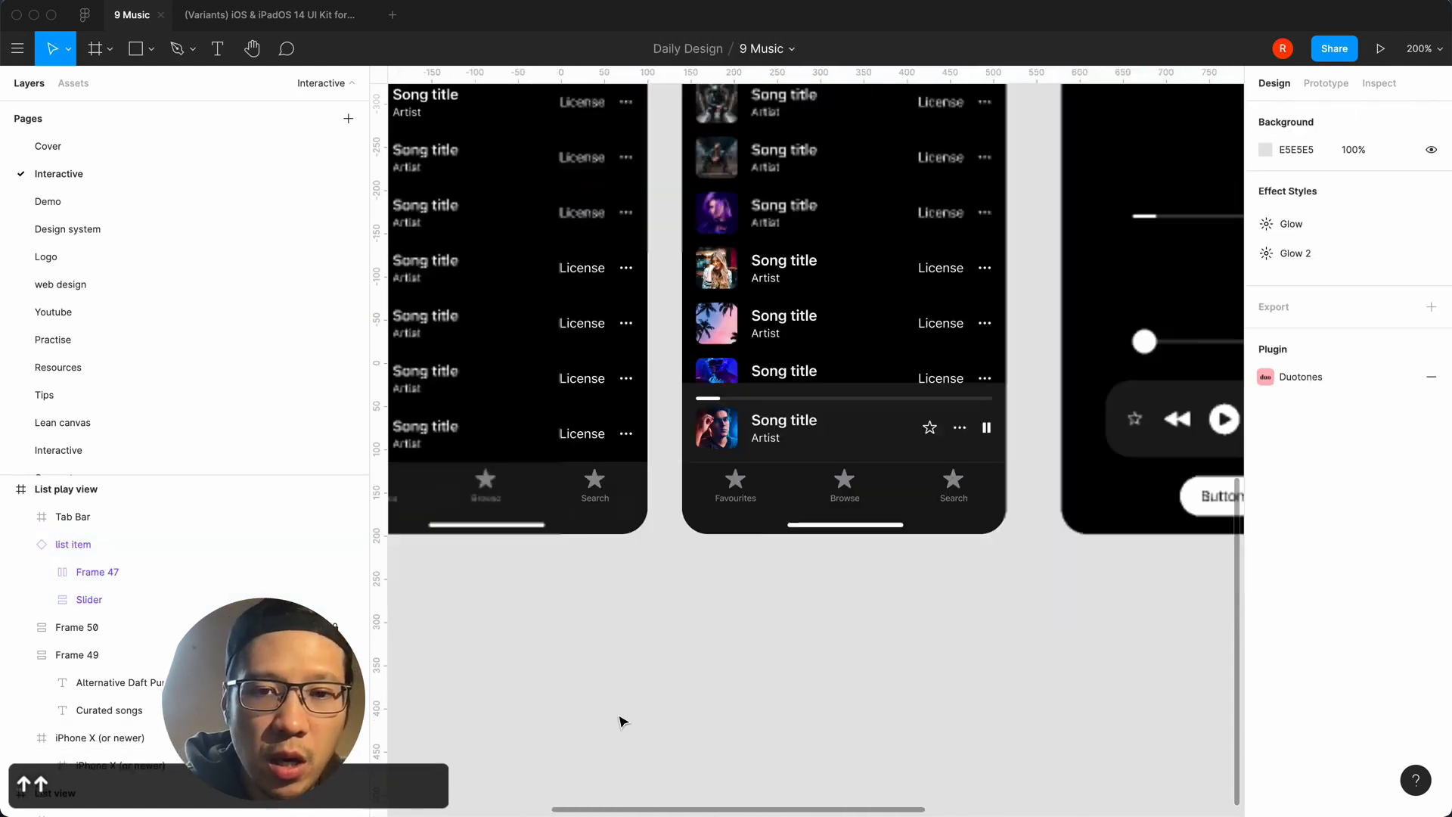
Make the hidden play layer visible in the first song's thumbnail in List play view.
scroll(623, 723, "up", 2)
scroll(623, 722, "left", 2)
scroll(778, 721, "up", 2)
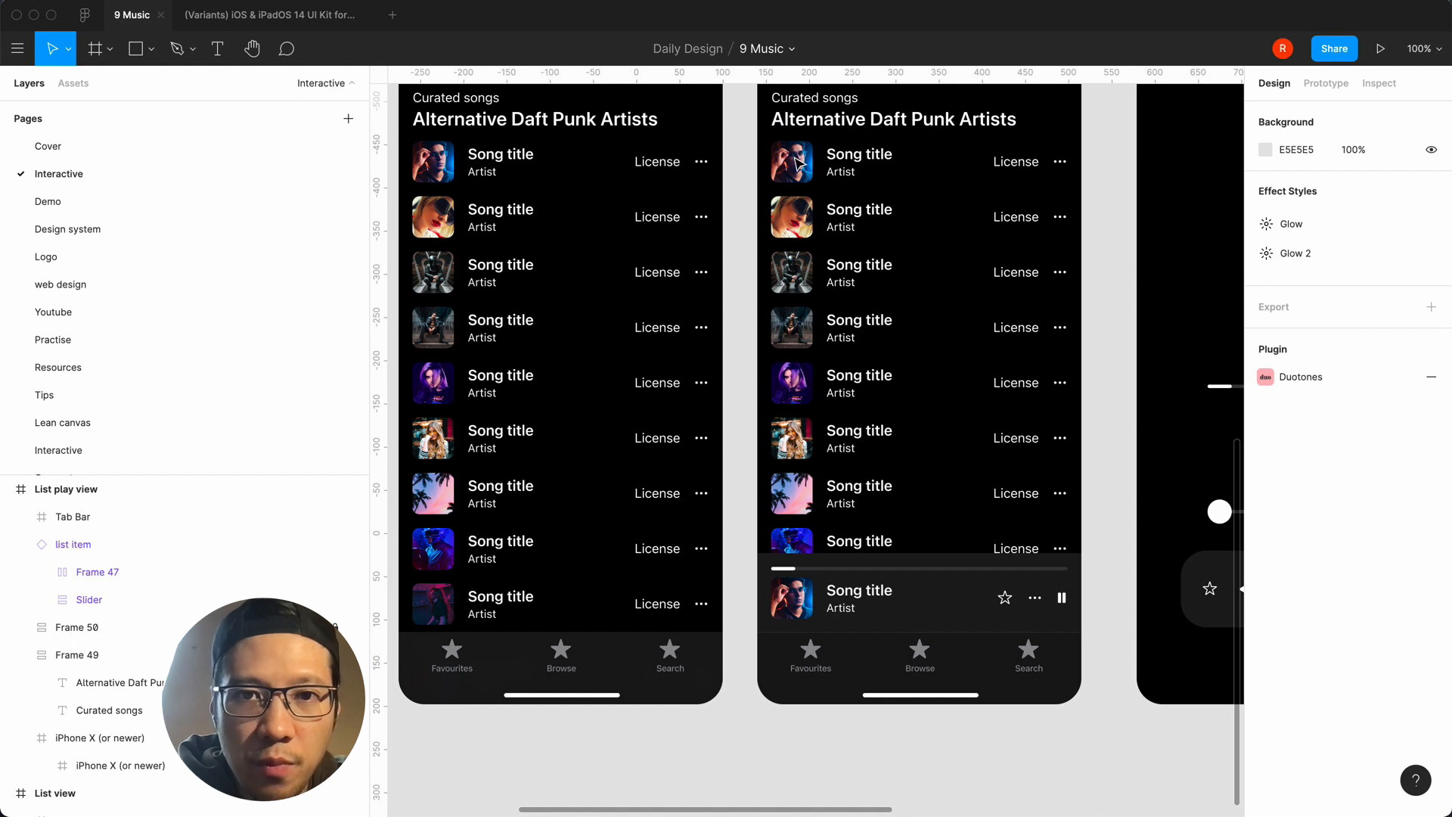
scroll(804, 176, "up", 1)
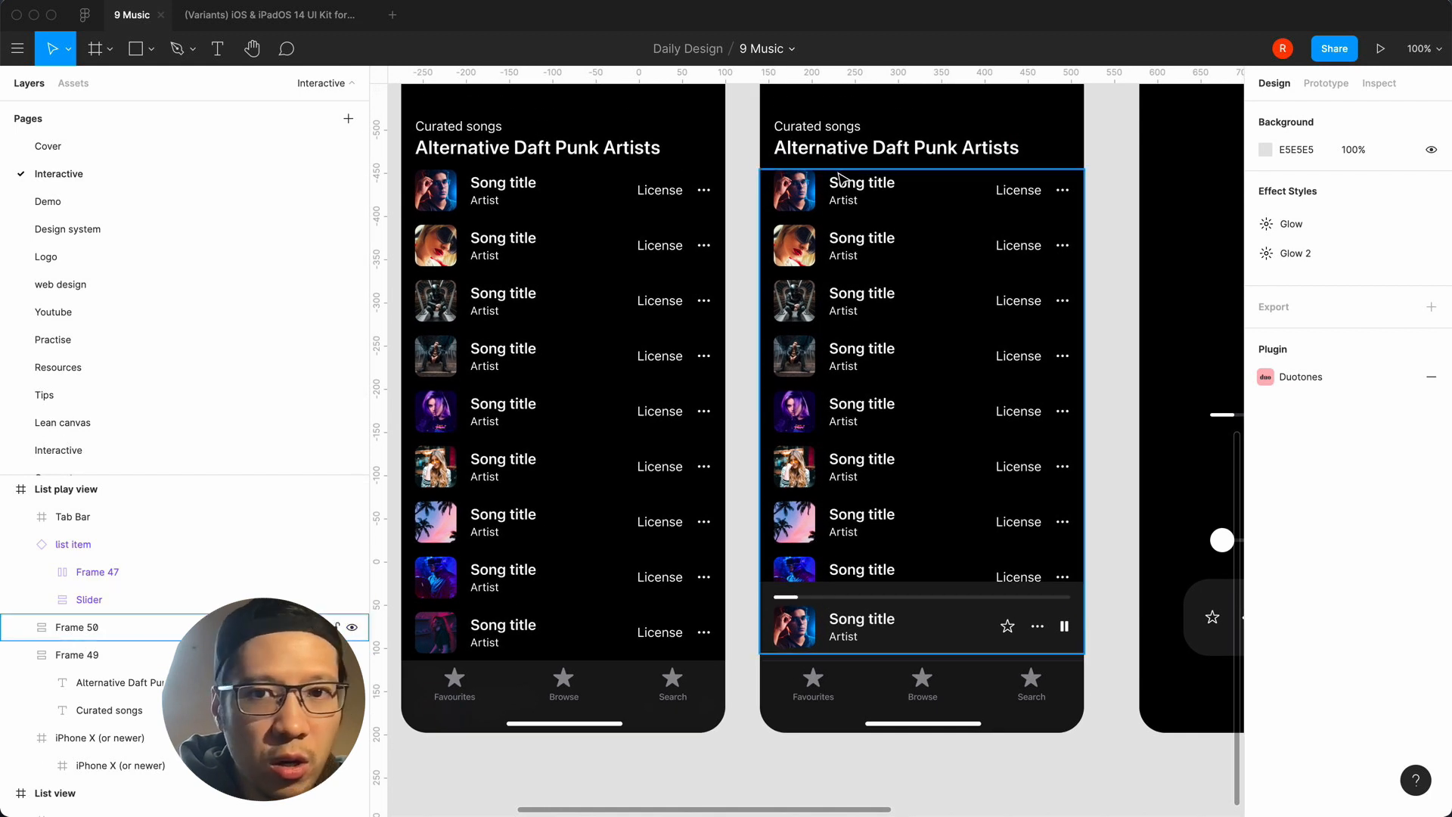
double_click(802, 199)
double_click(803, 199)
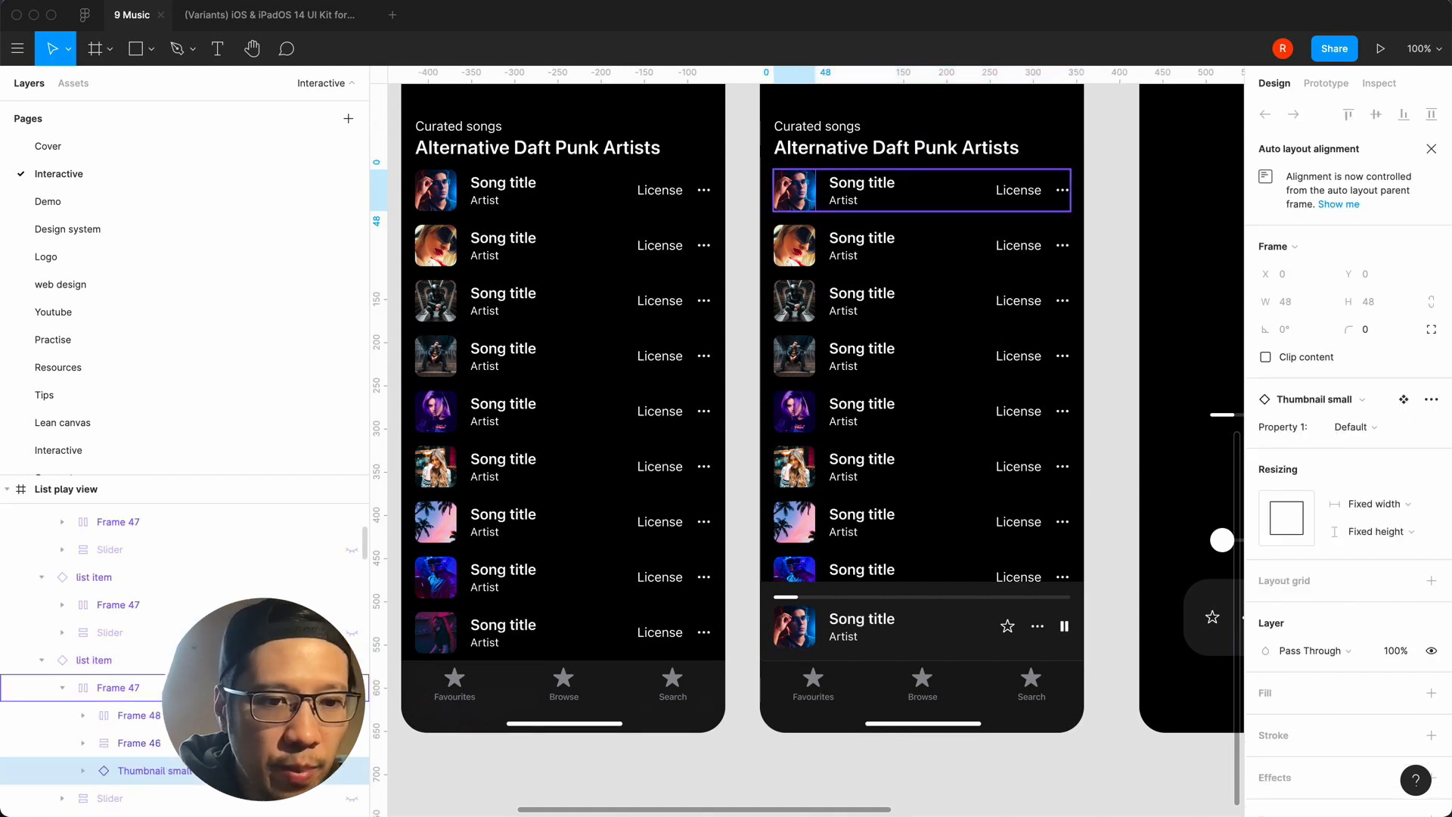
scroll(90, 703, "down", 2)
left_click(83, 704)
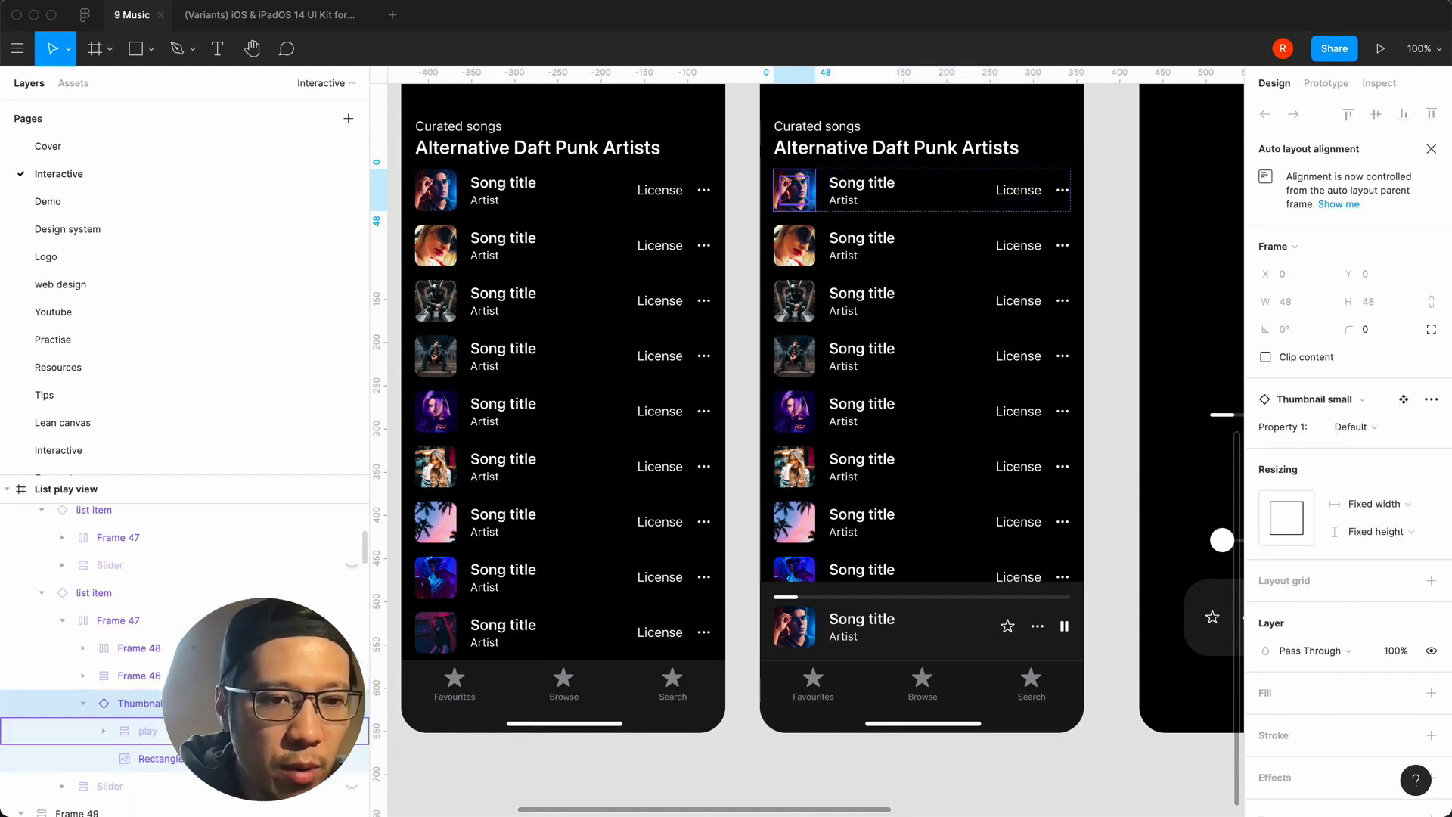
left_click(352, 732)
left_click(672, 780)
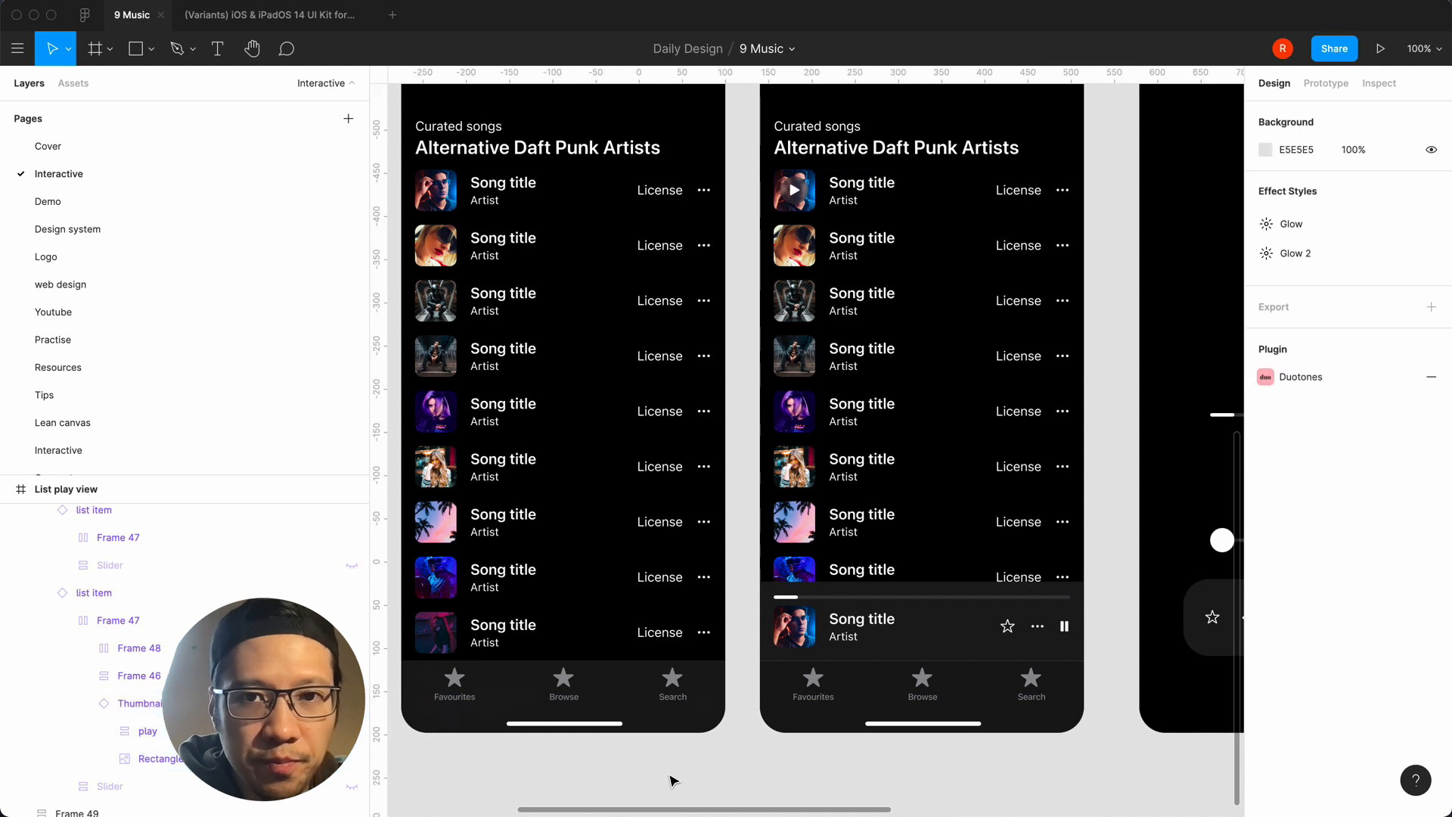
key("minus")
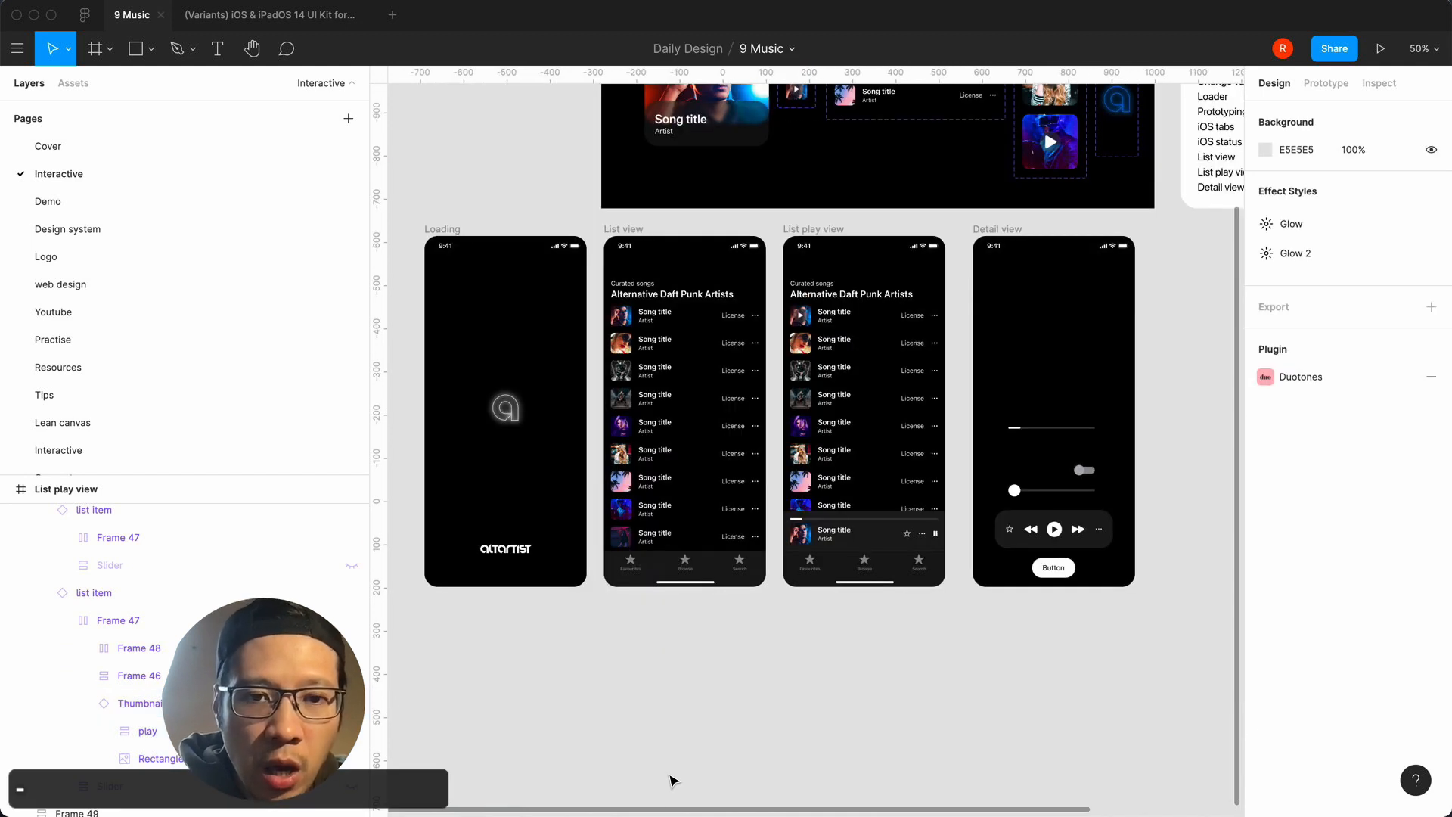
scroll(672, 781, "right", 5)
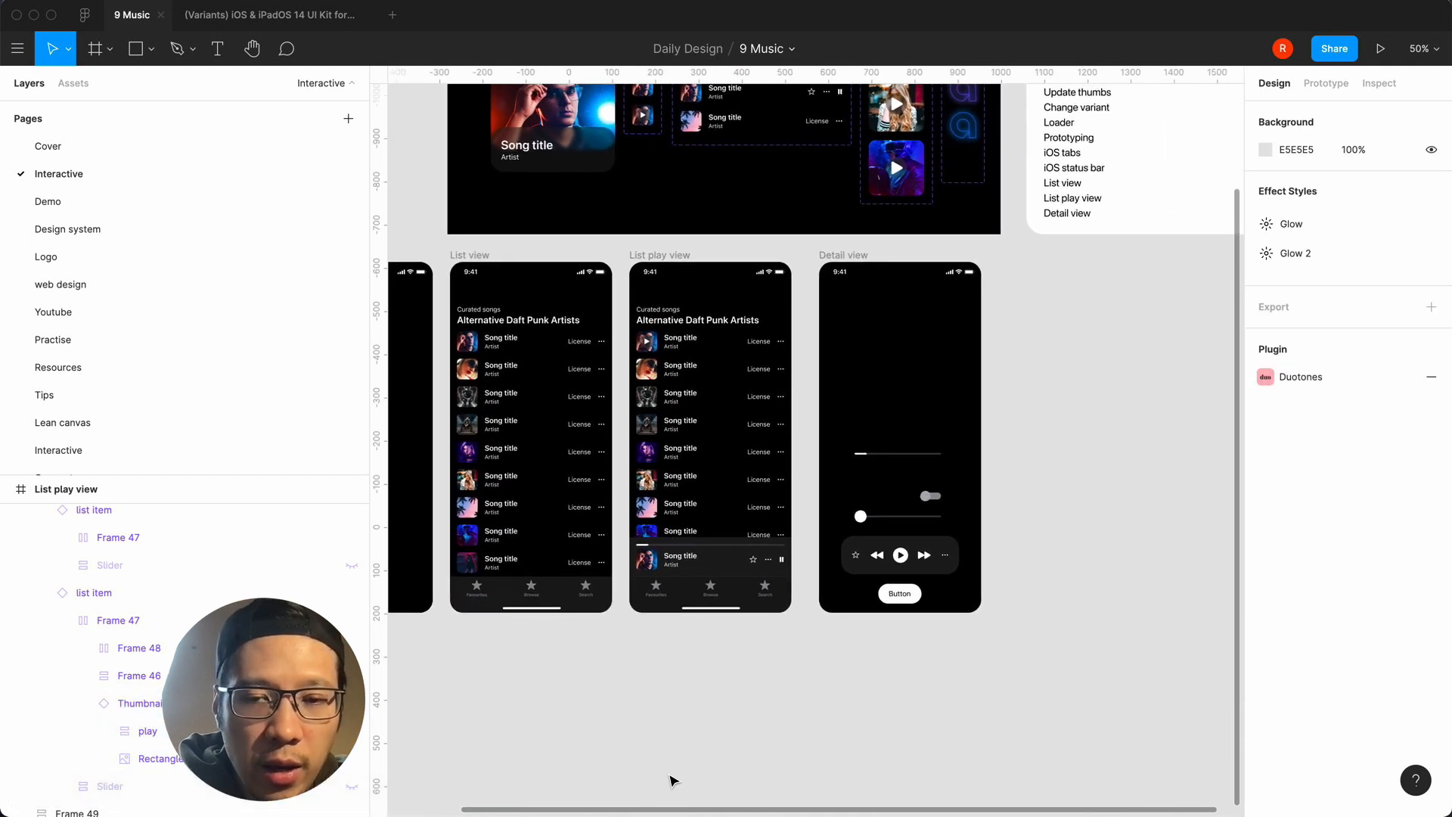
scroll(672, 780, "right", 2)
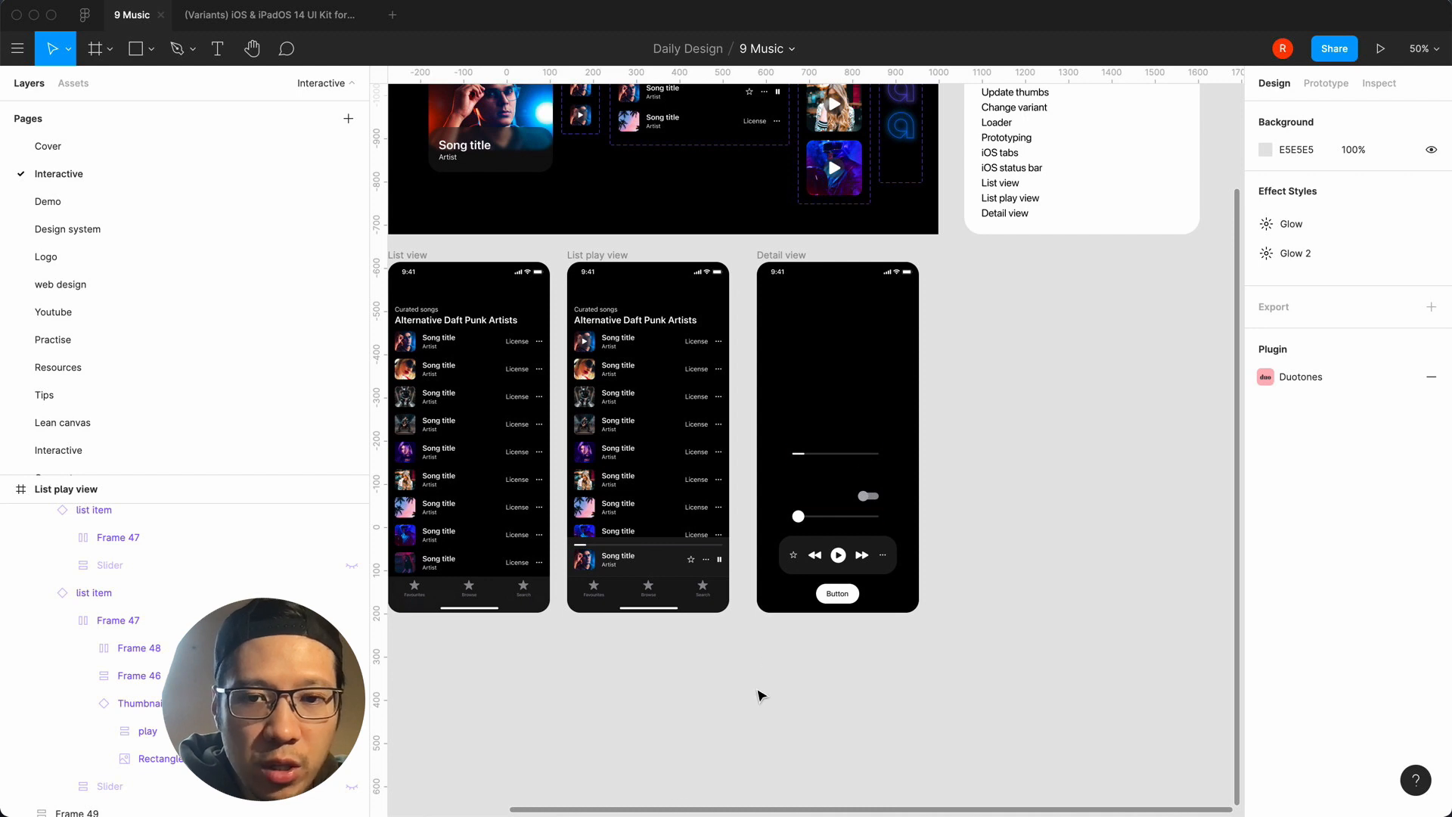
key("equal")
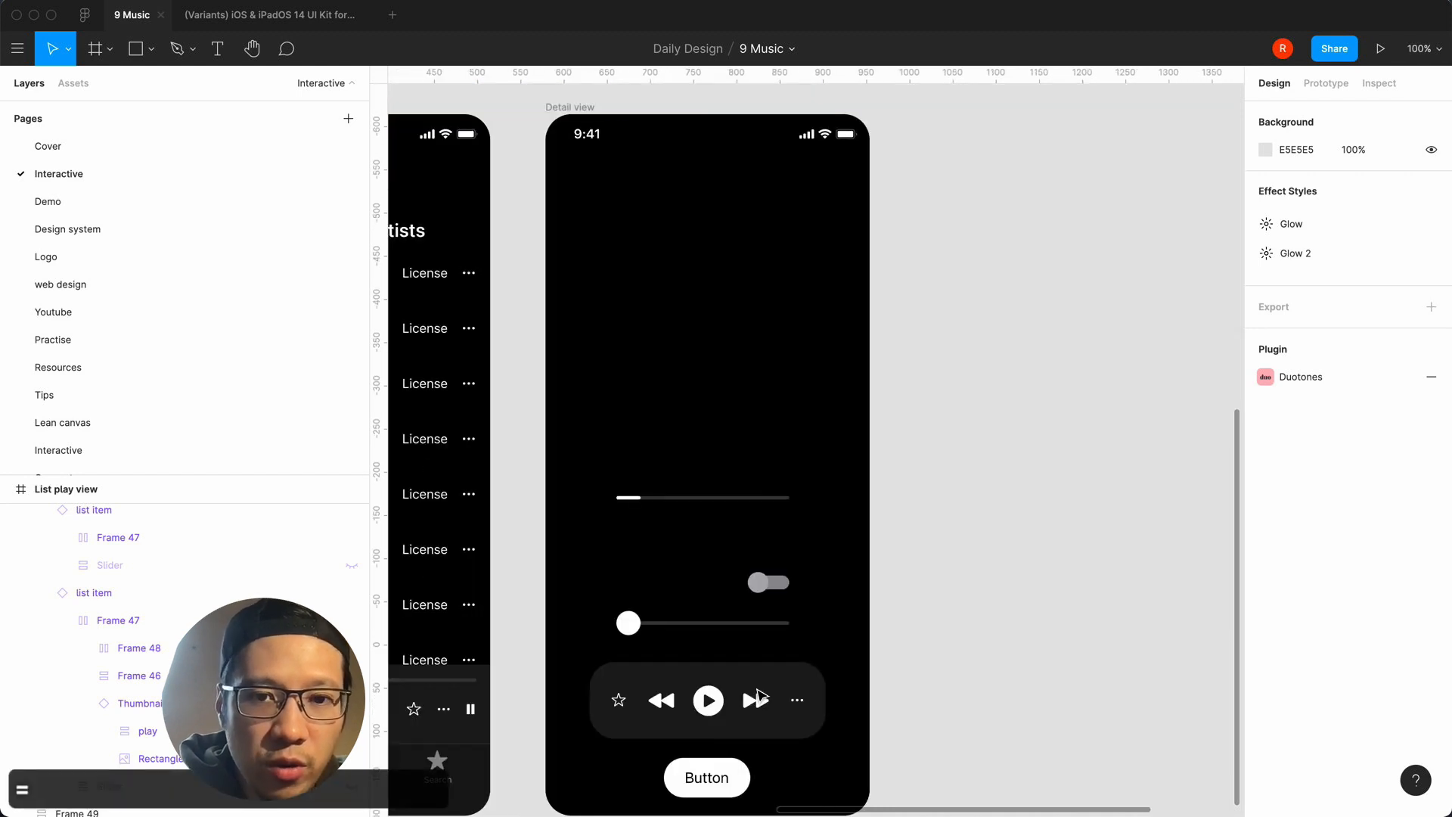
scroll(1083, 450, "up", 3)
key("minus")
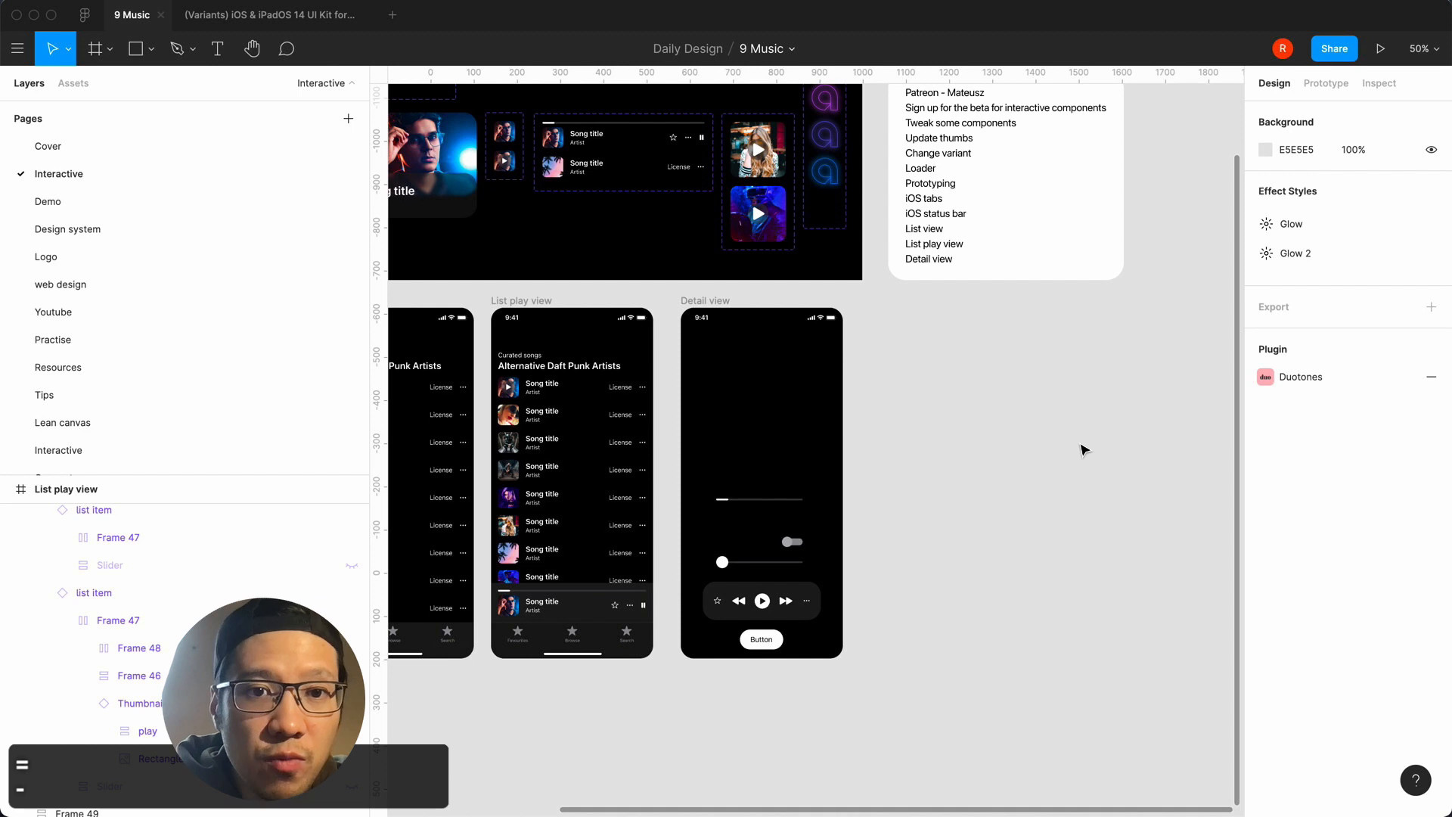
Add an instance of the Thumbnail large component to the Detail view above the sliders and centre it horizontally.
scroll(1083, 447, "left", 3)
left_click(527, 185)
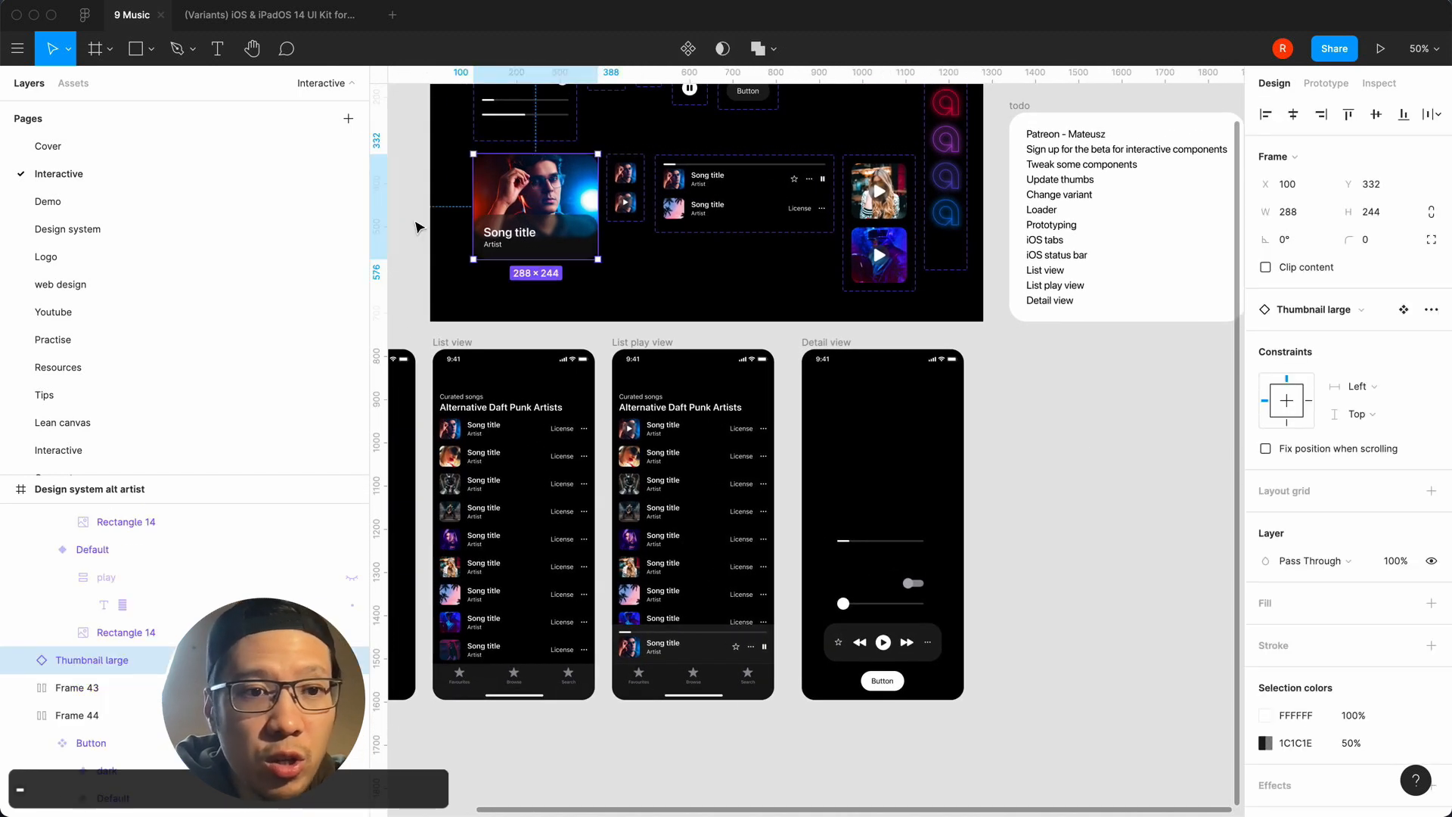
left_click(75, 86)
left_click_drag(174, 431, 954, 431)
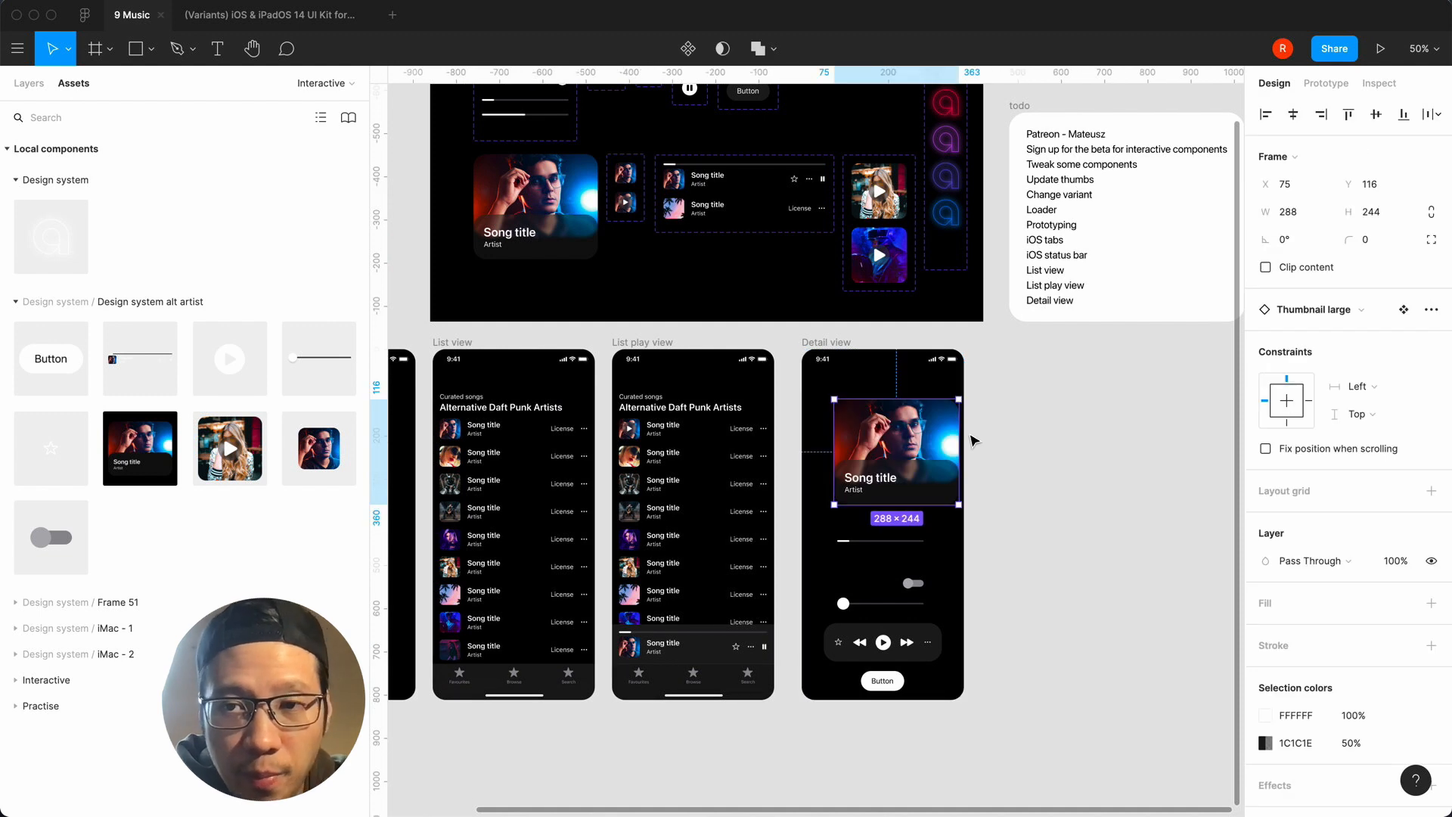
left_click(1293, 114)
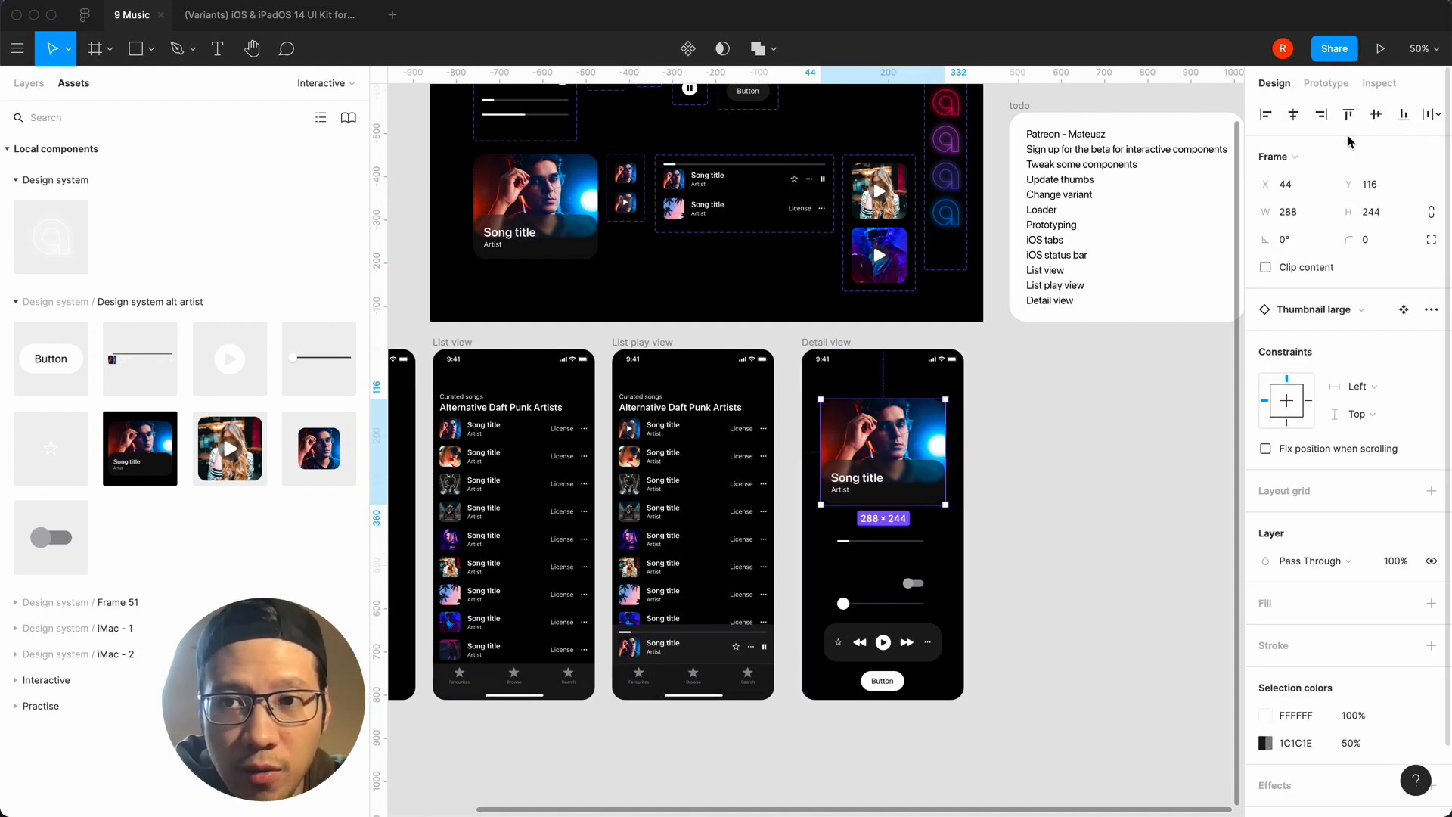
Position the large thumbnail in the Detail view at Y 180.
left_click(1376, 115)
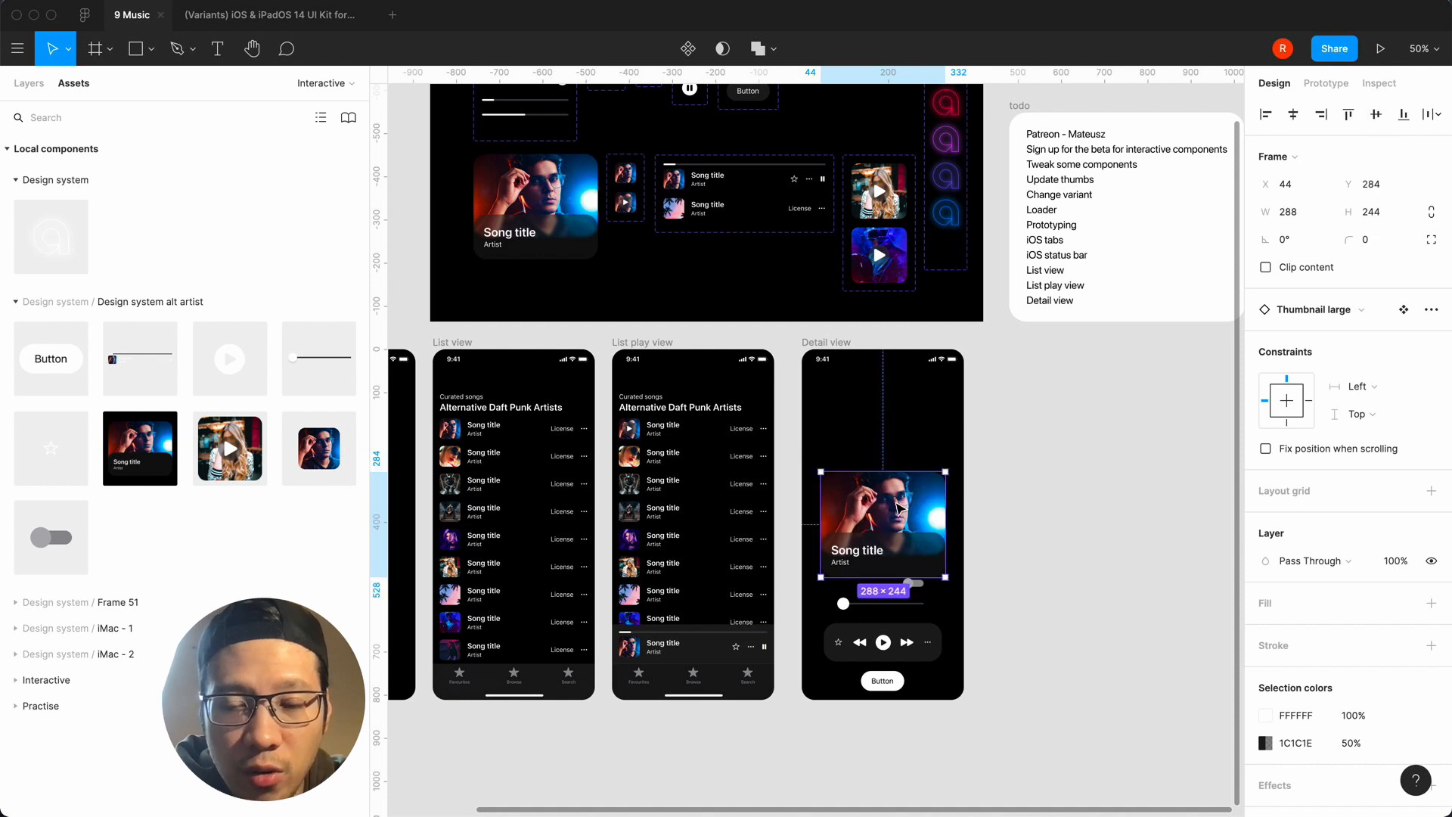
left_click_drag(900, 508, 900, 466)
left_click(1381, 189)
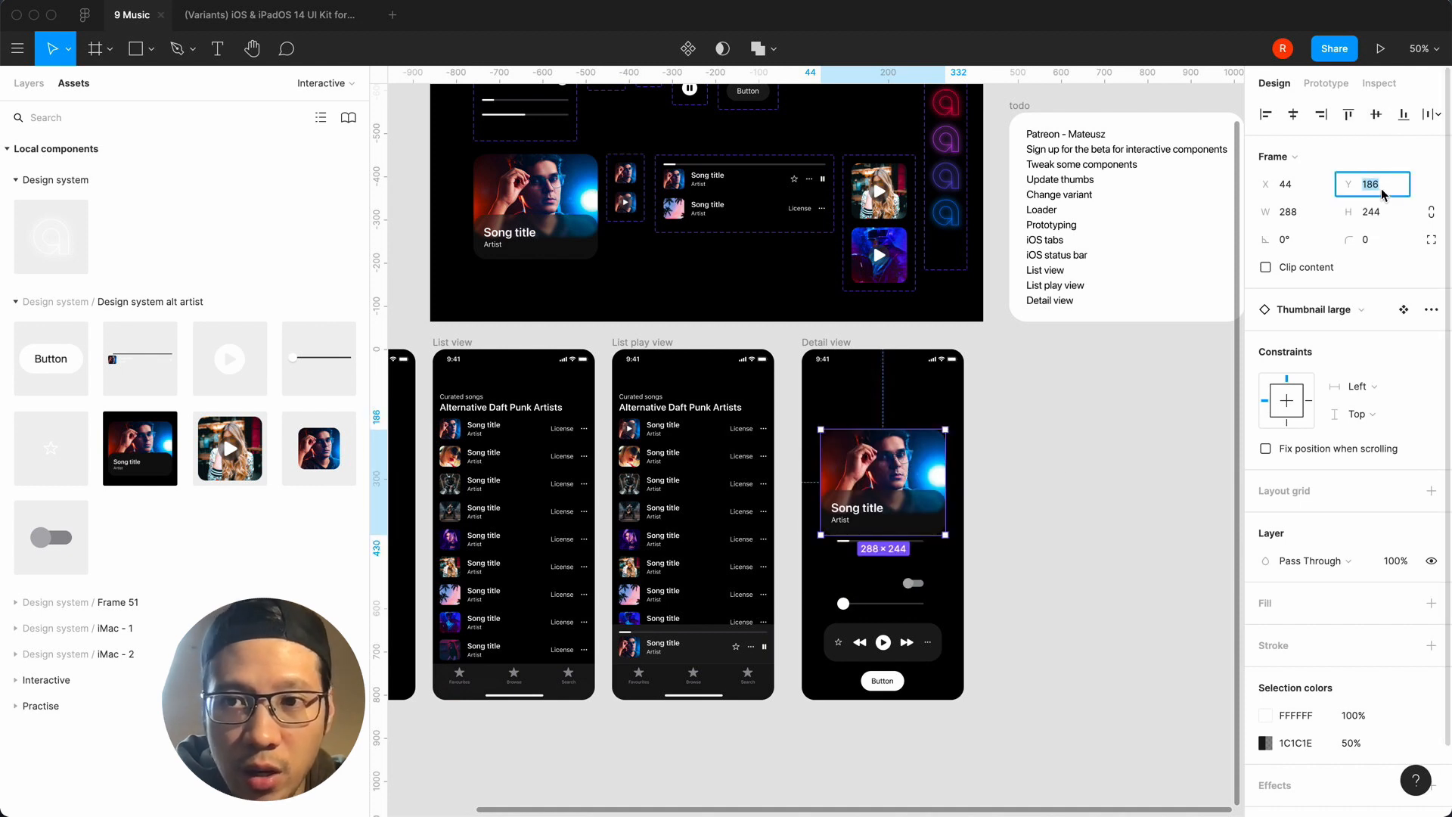
type("180")
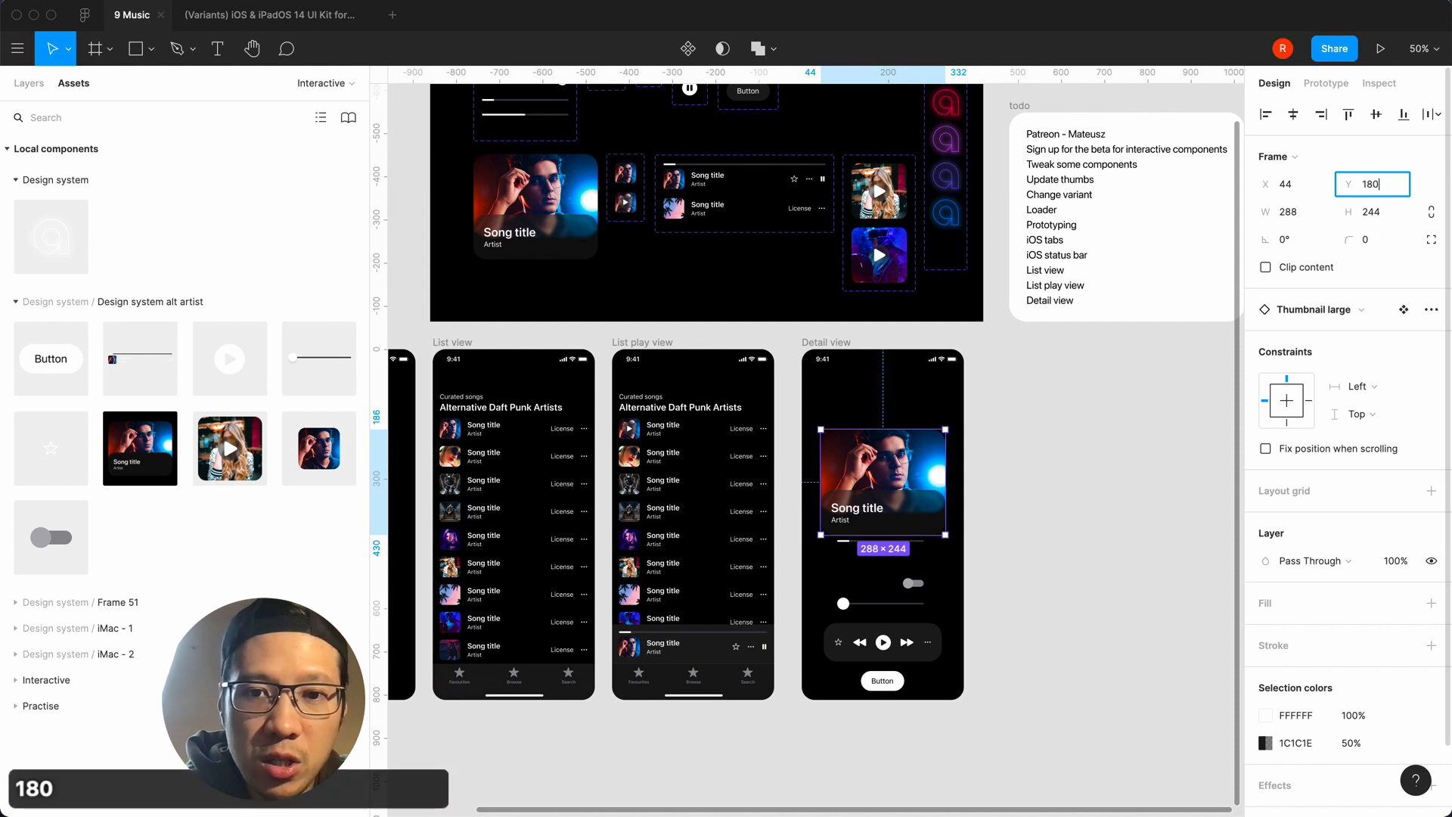
key("Return")
left_click(1135, 548)
Change the label of the button below the playback controls in the Detail view to License.
key("equal")
scroll(1135, 548, "down", 3)
scroll(1135, 547, "right", 3)
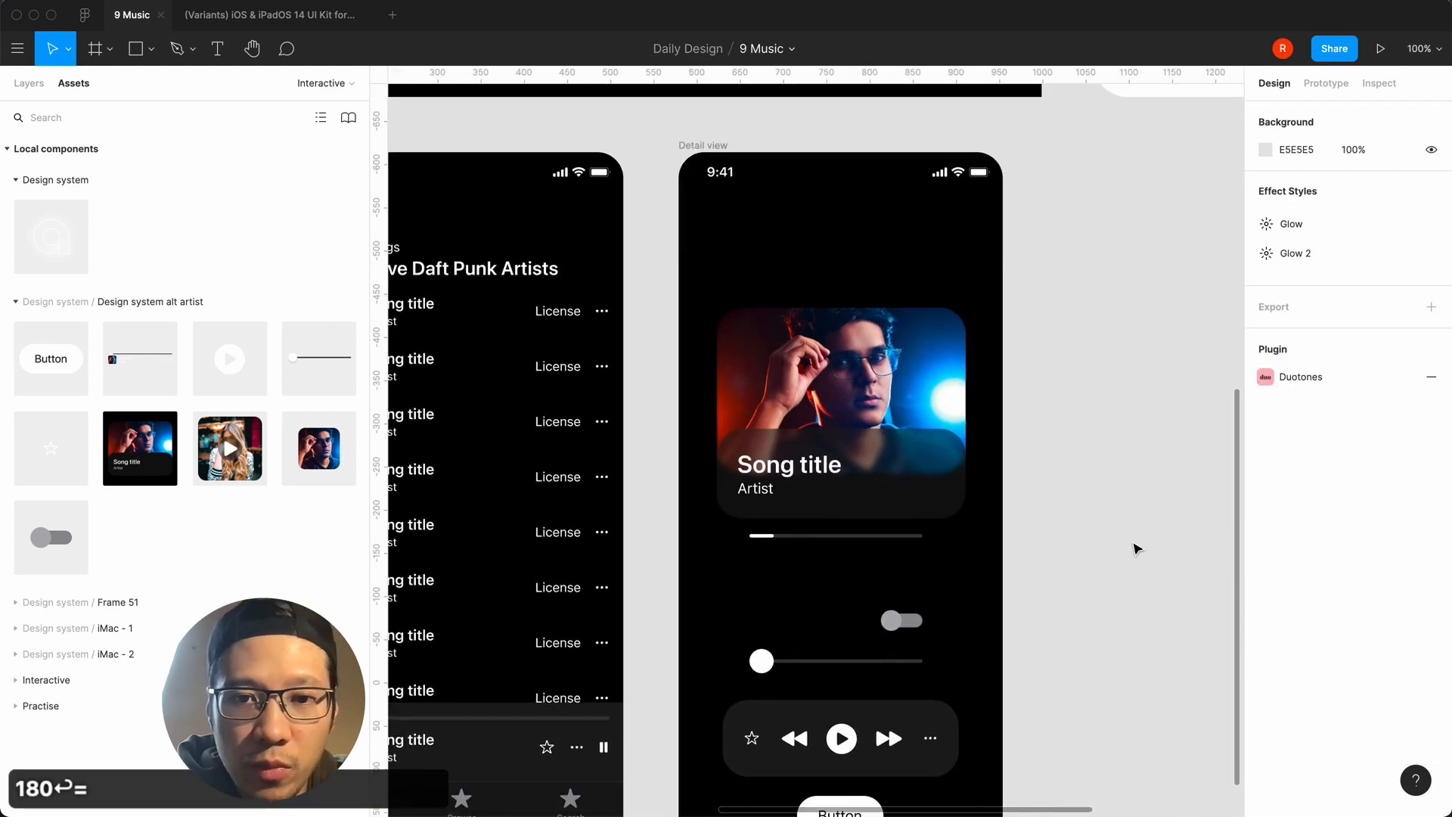
scroll(899, 616, "down", 3)
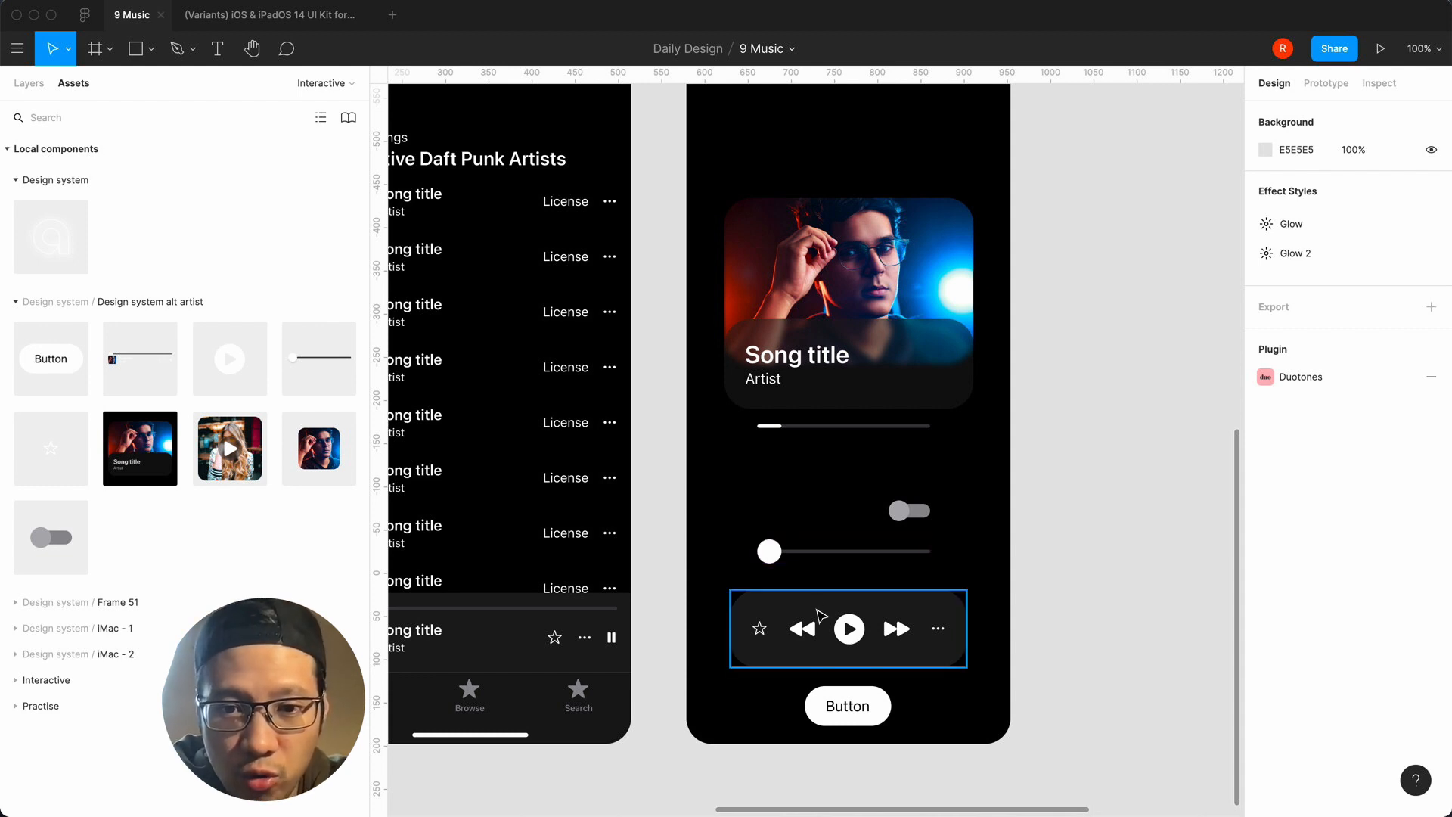
left_click(831, 616)
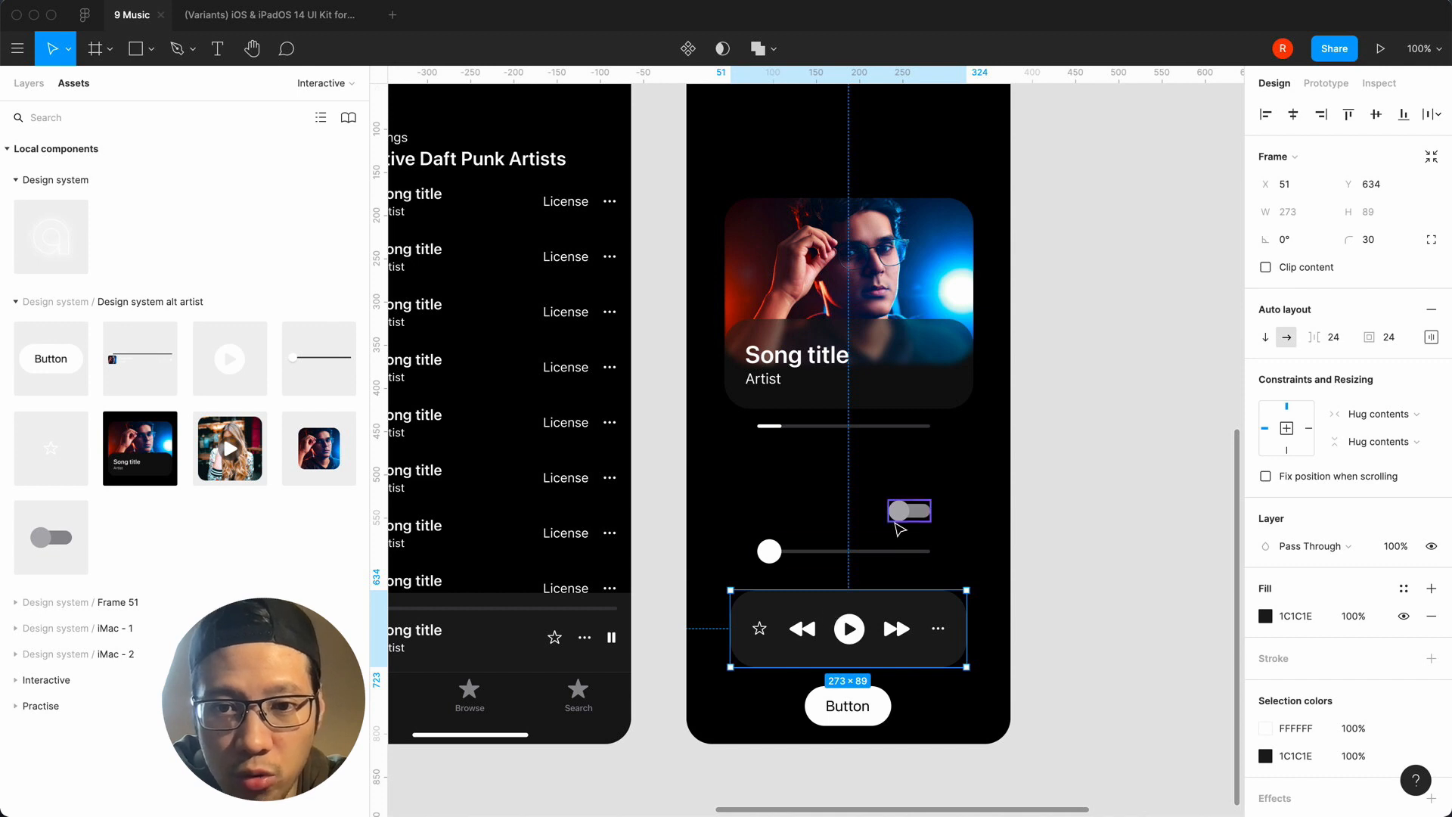
left_click(847, 706)
double_click(848, 706)
double_click(845, 707)
type("Li")
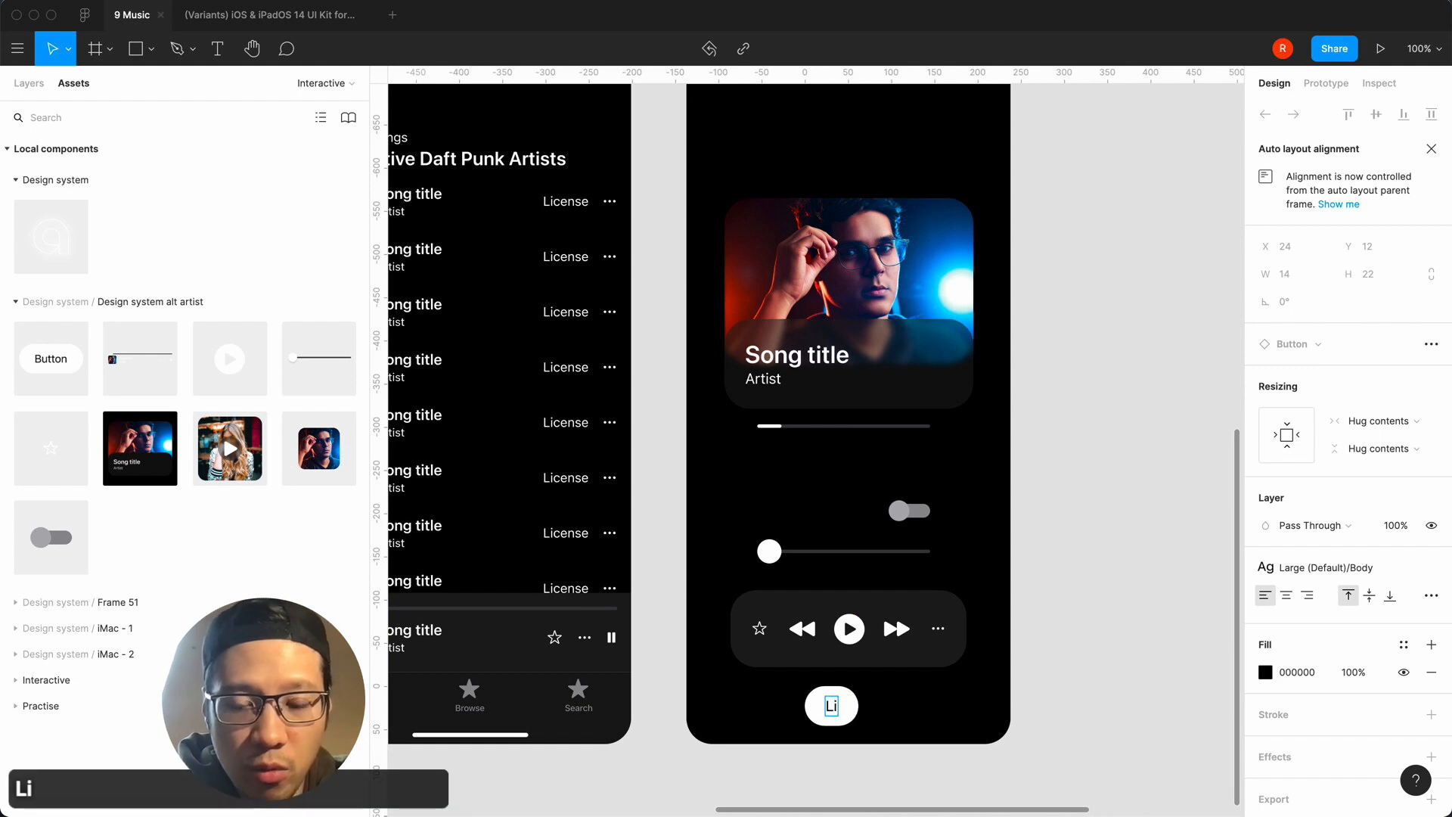
key("super+z")
type("Lix")
key("BackSpace")
type("cense")
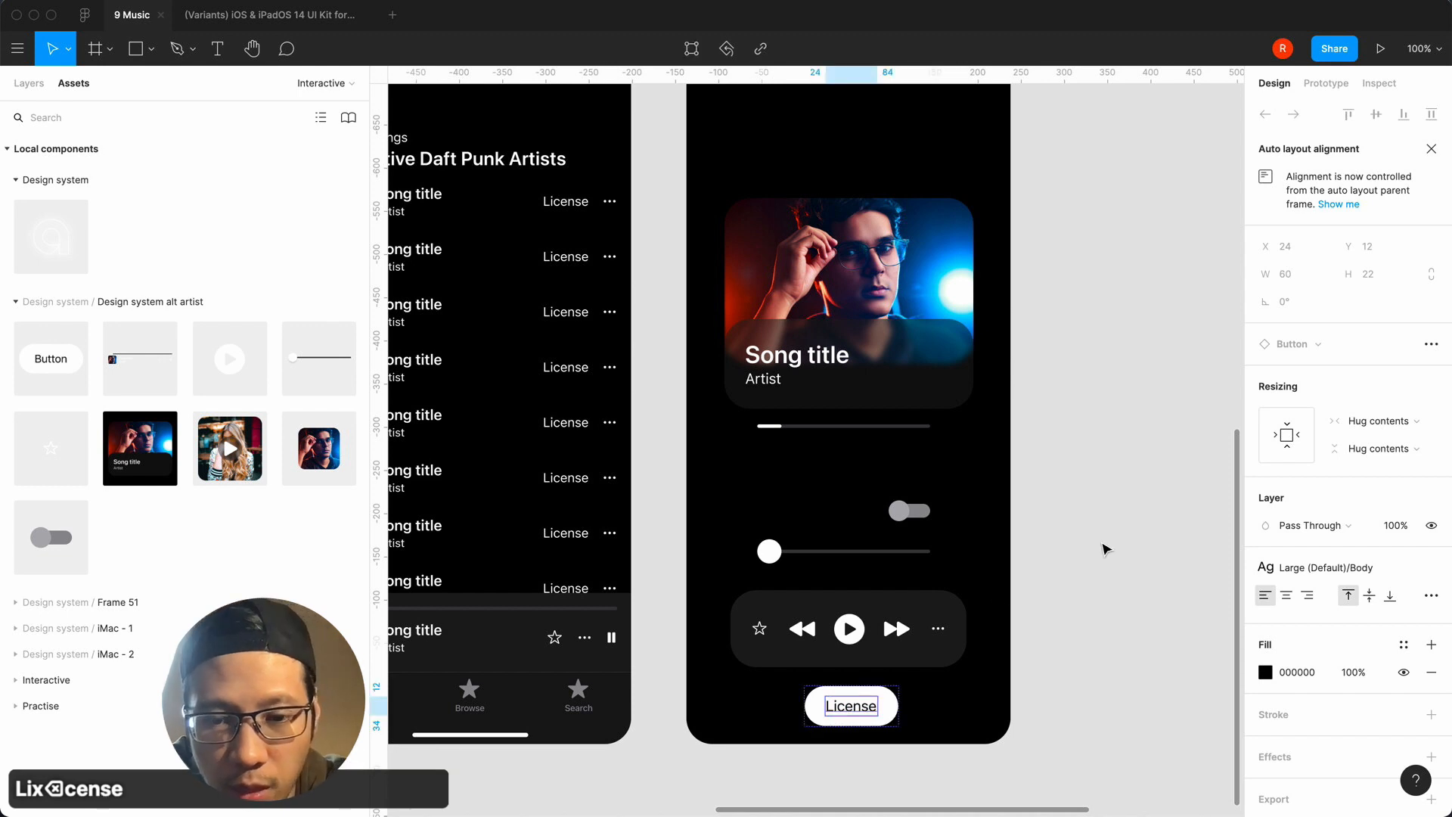
left_click(1104, 548)
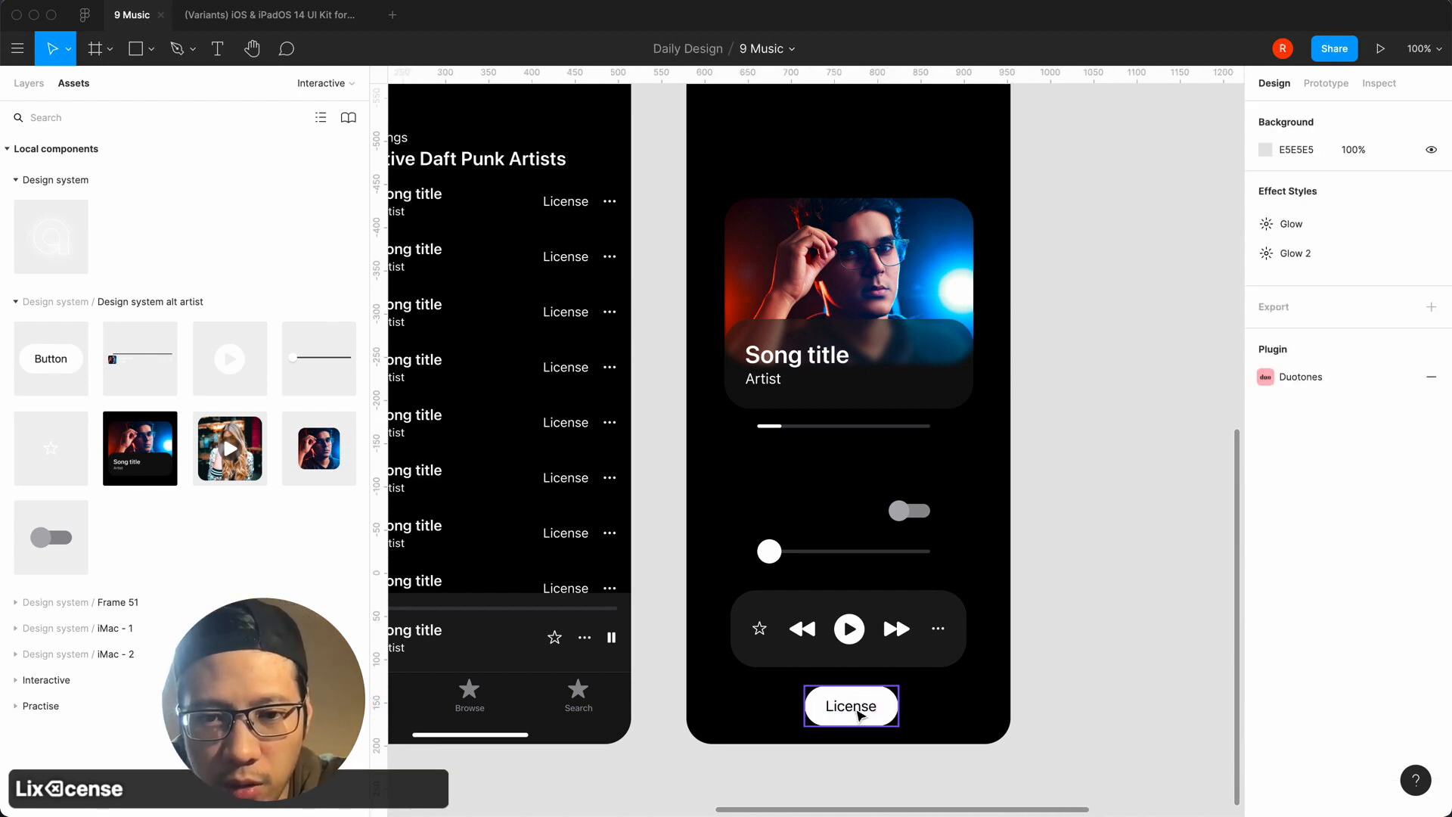
left_click(859, 715)
left_click(1072, 470)
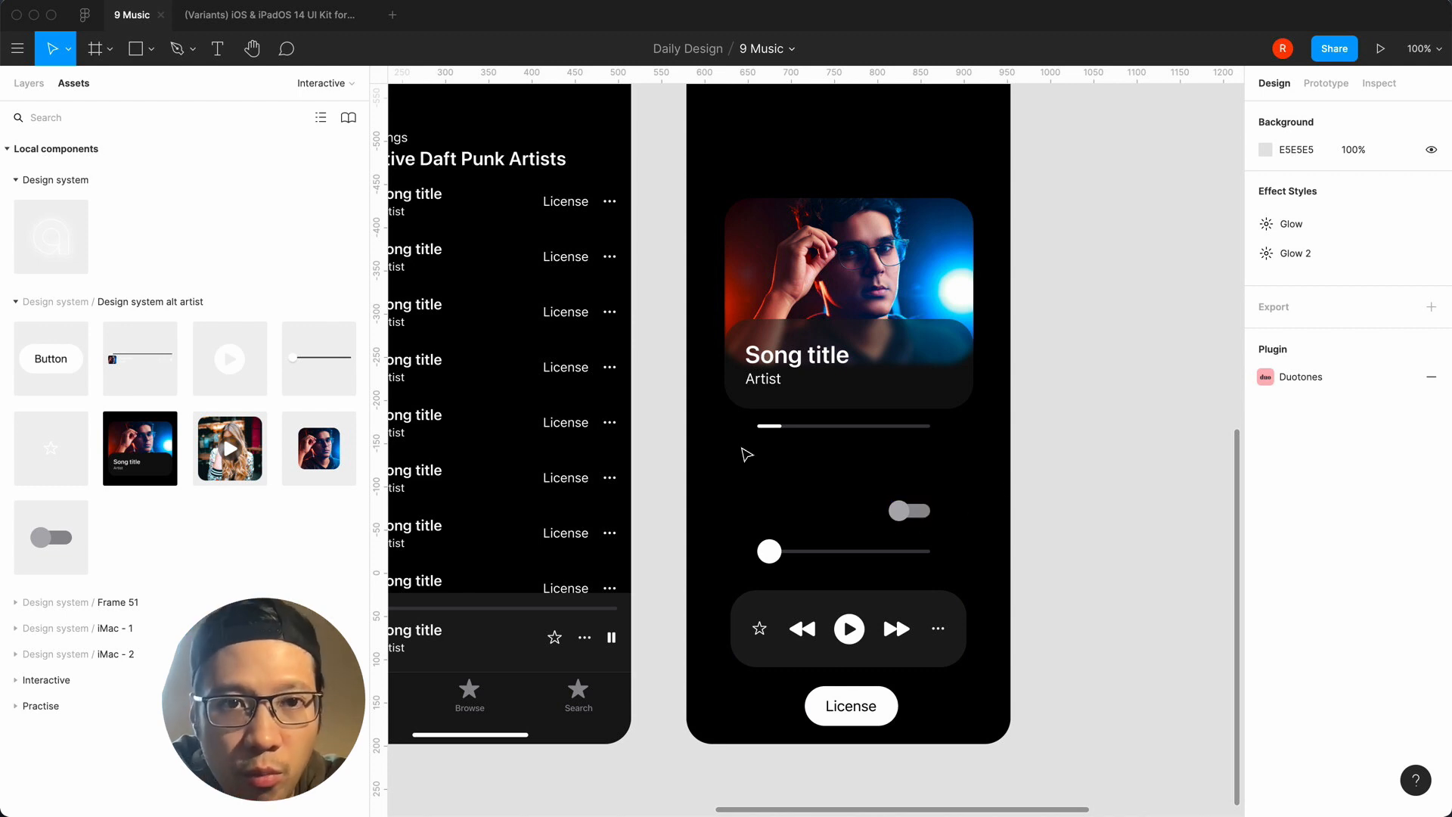
Add a text layer reading "Insads" beside the toggle in the Detail view.
key("t")
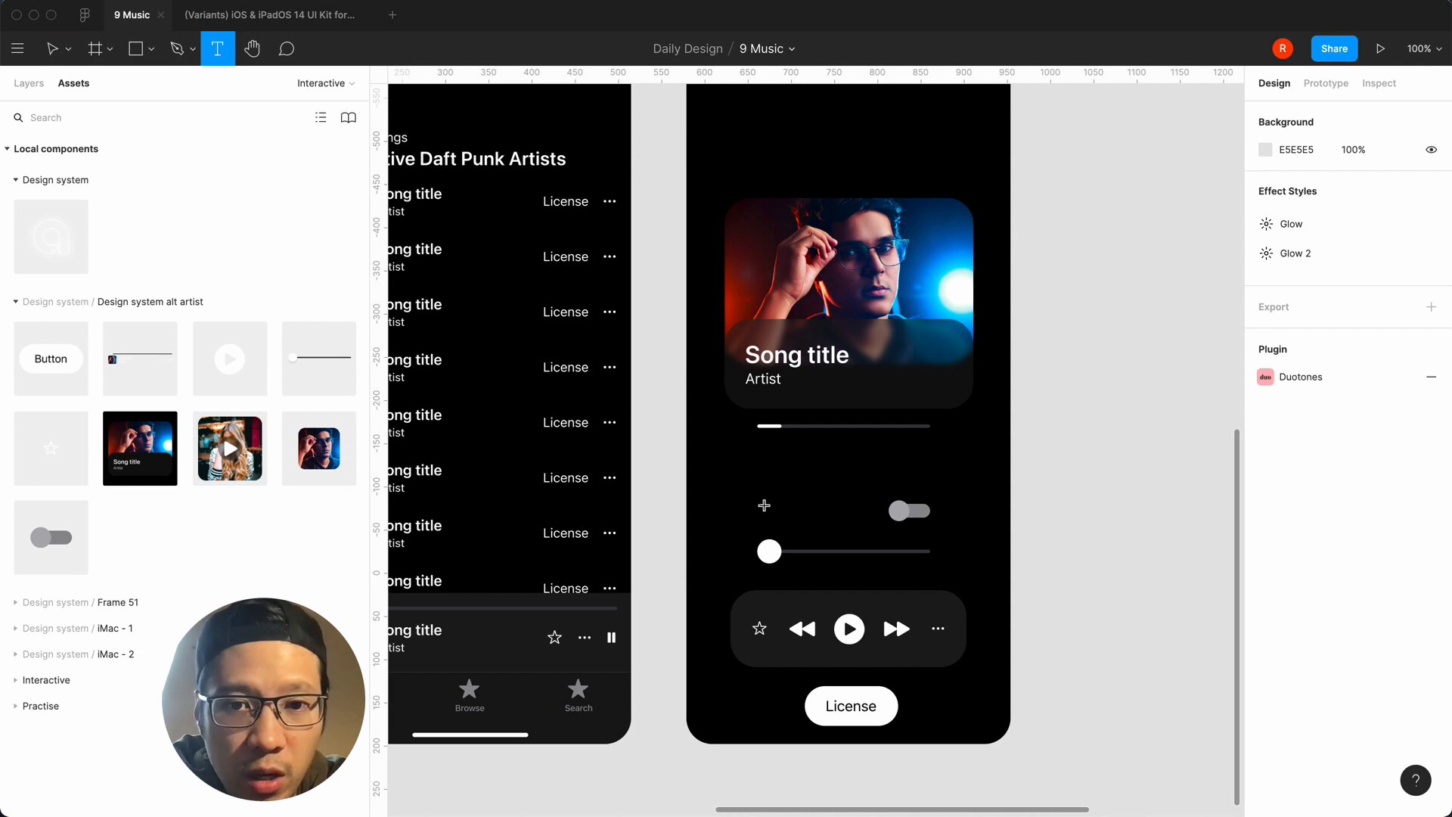
left_click(764, 505)
type("Insads")
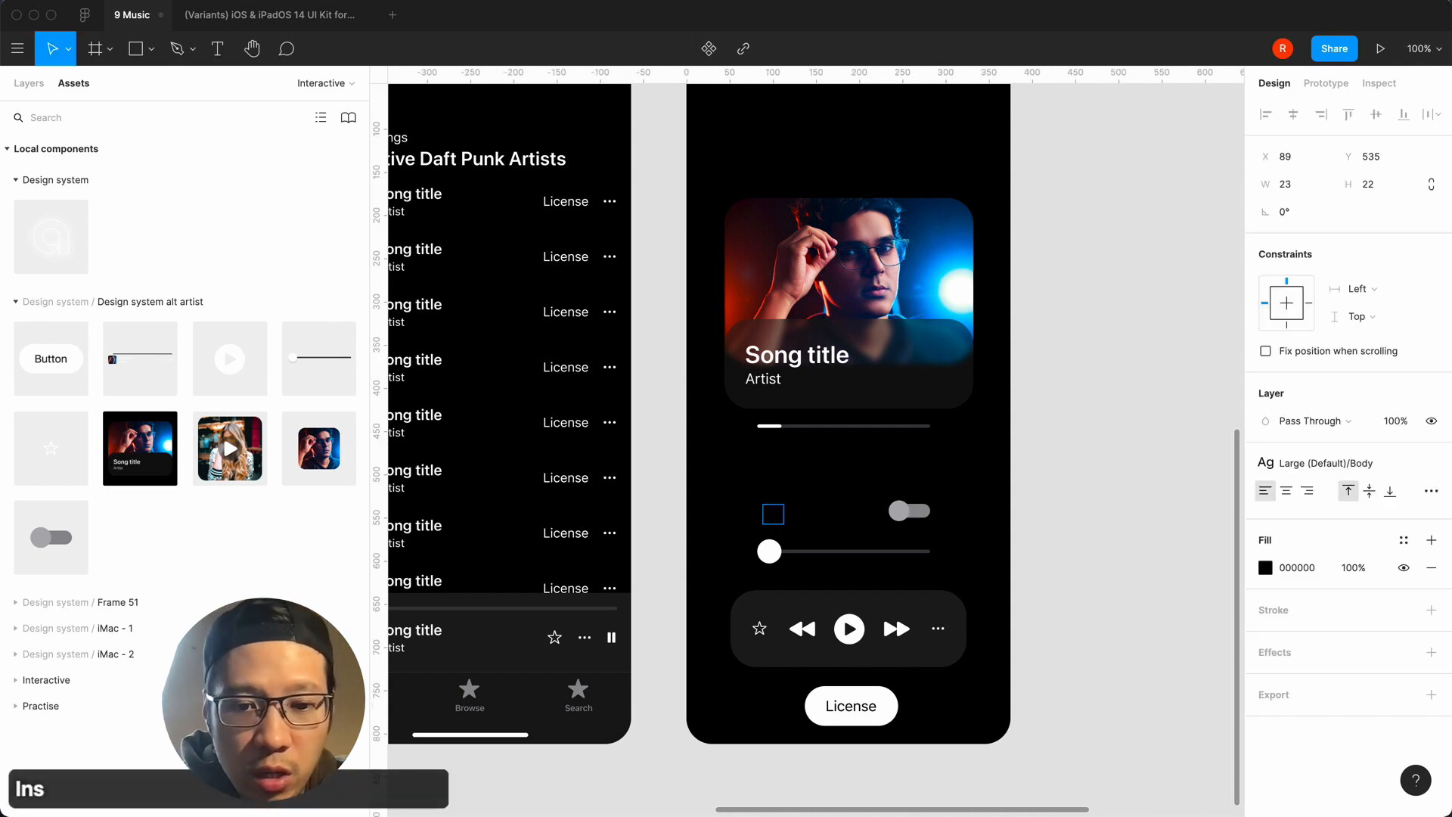
left_click(1265, 567)
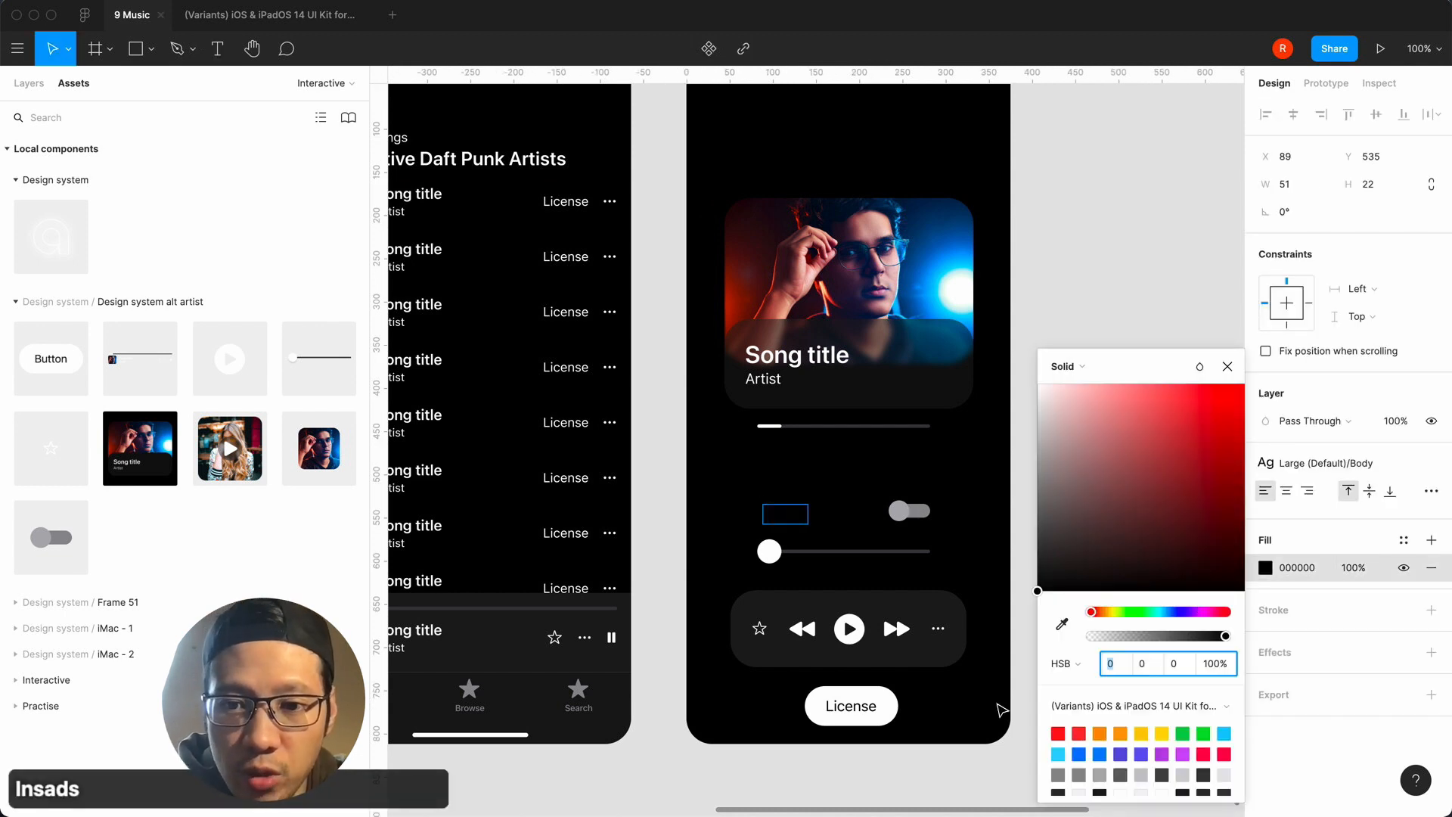
right_click(1002, 734)
key("Escape")
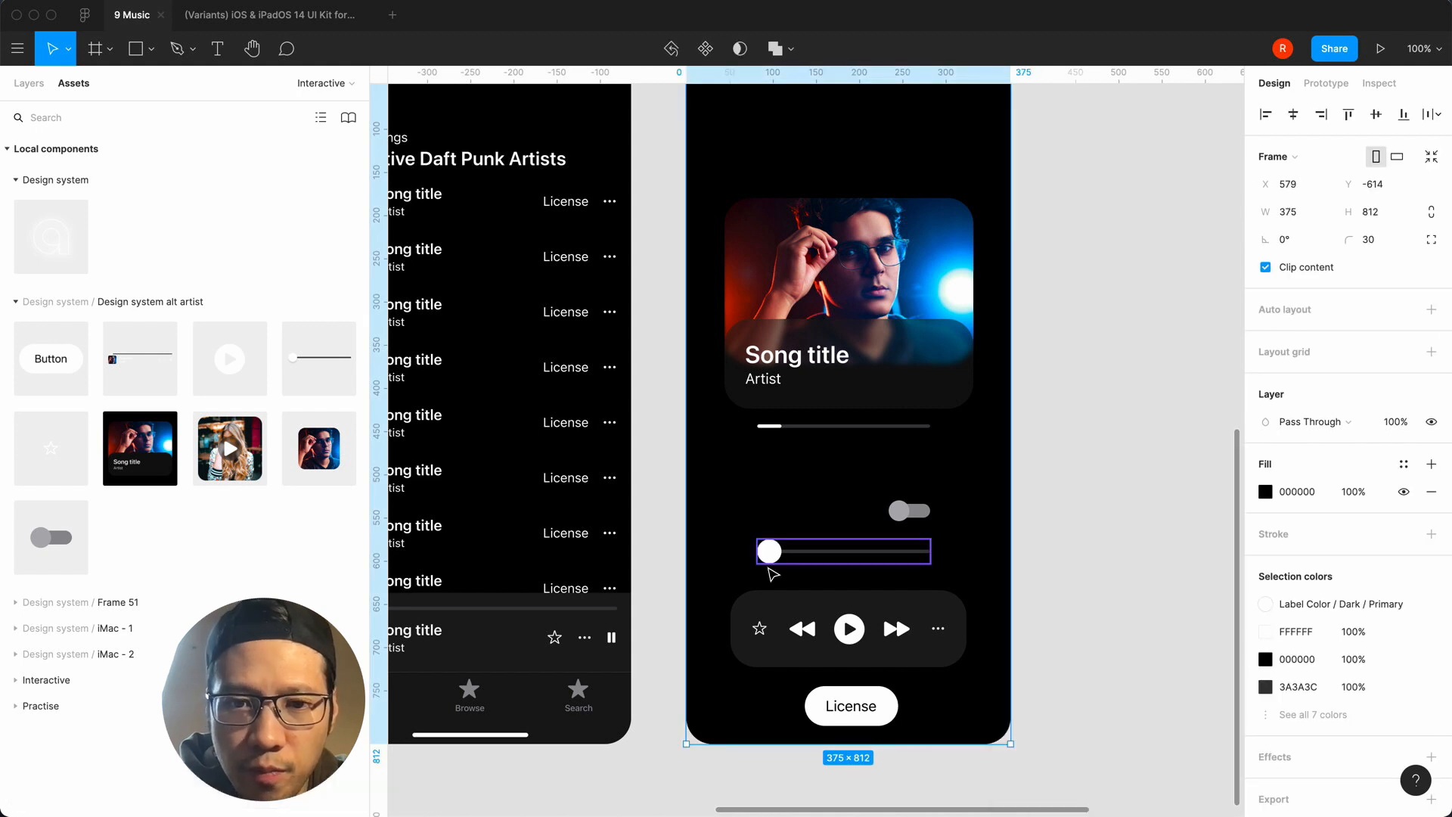
key("Escape")
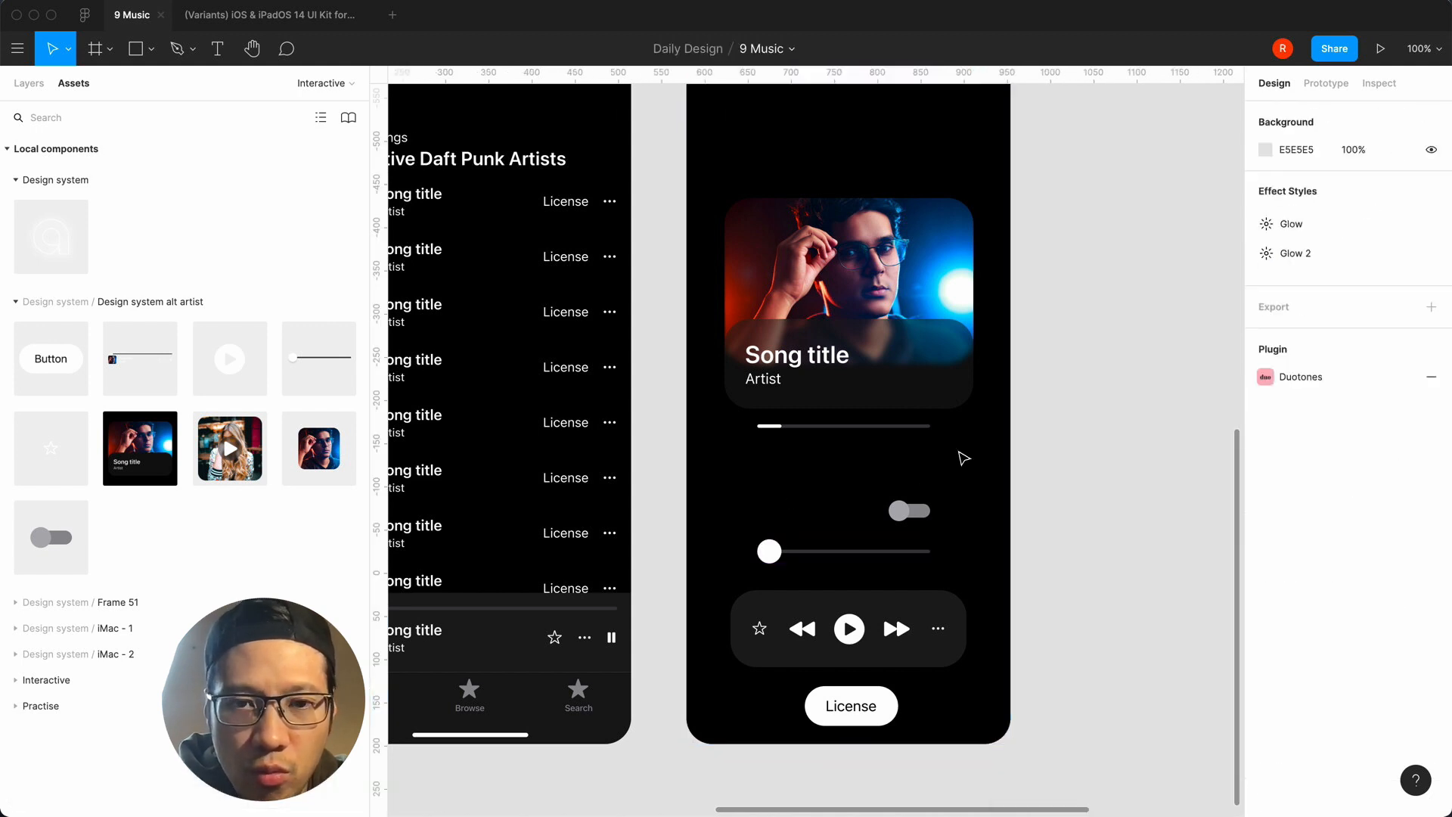
Select the black text layer beside the toggle and set its fill to white, FFFFFF.
key("alt+1")
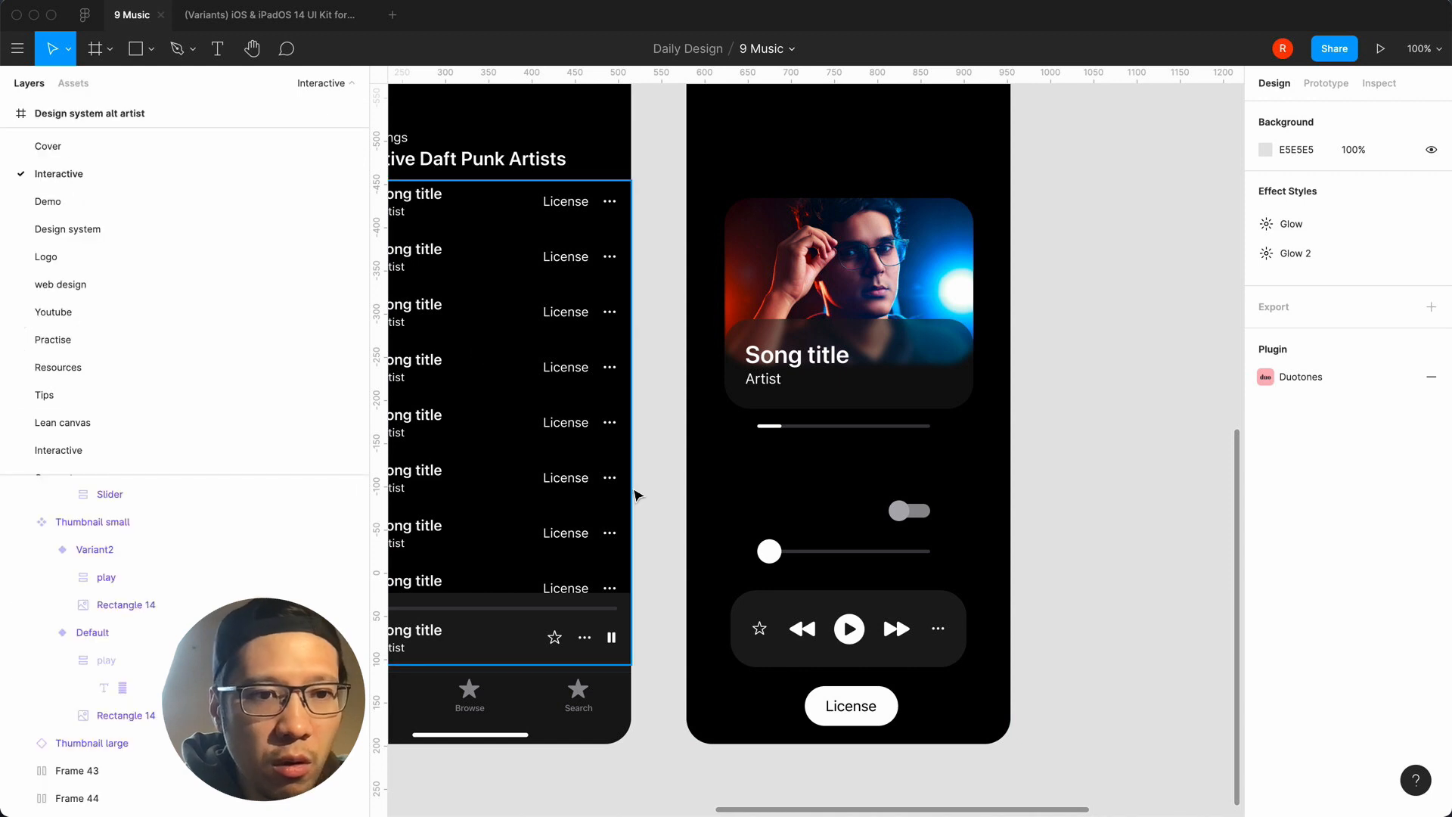
left_click_drag(741, 471, 869, 545)
left_click(1265, 568)
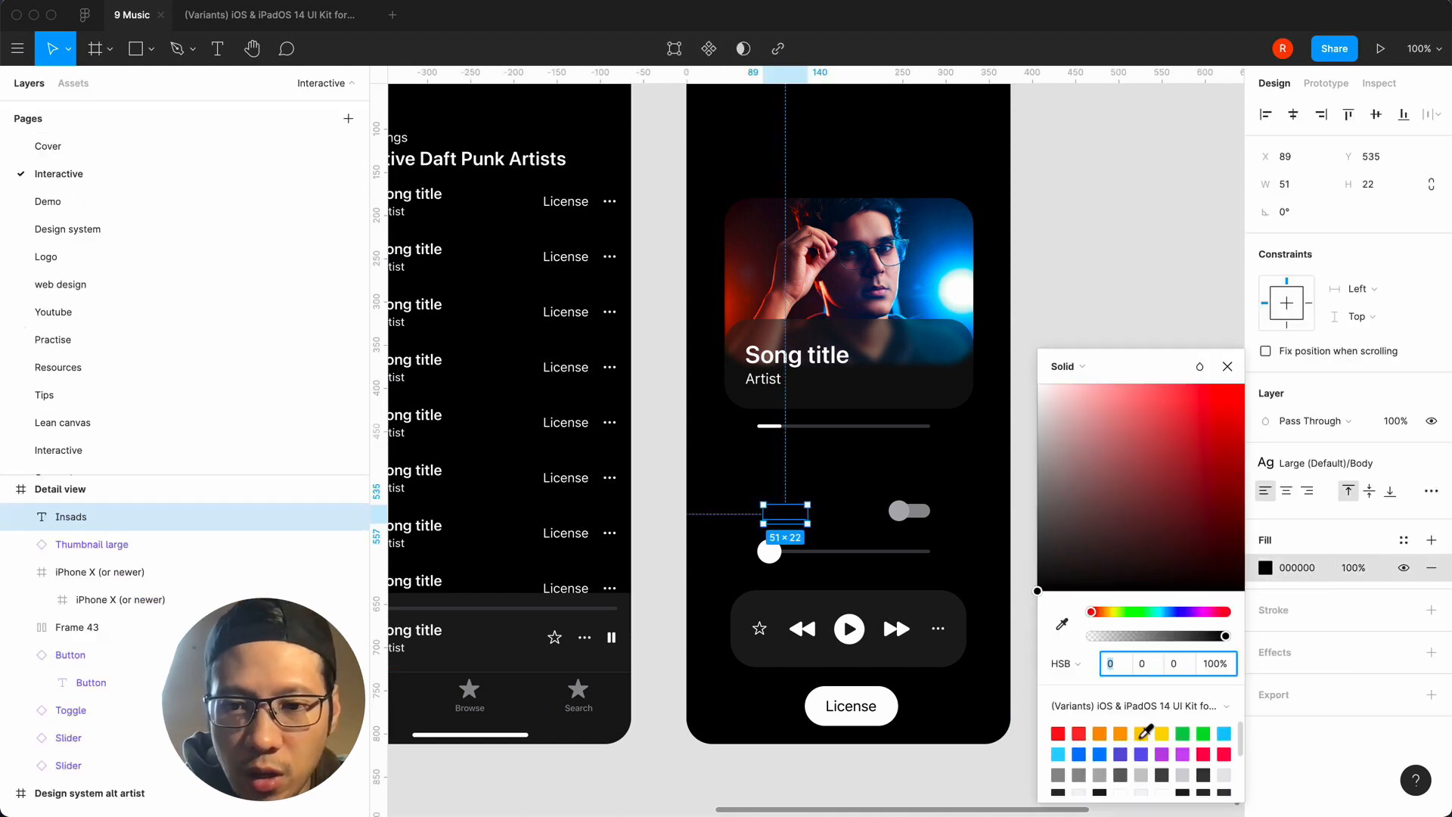
left_click(1162, 764)
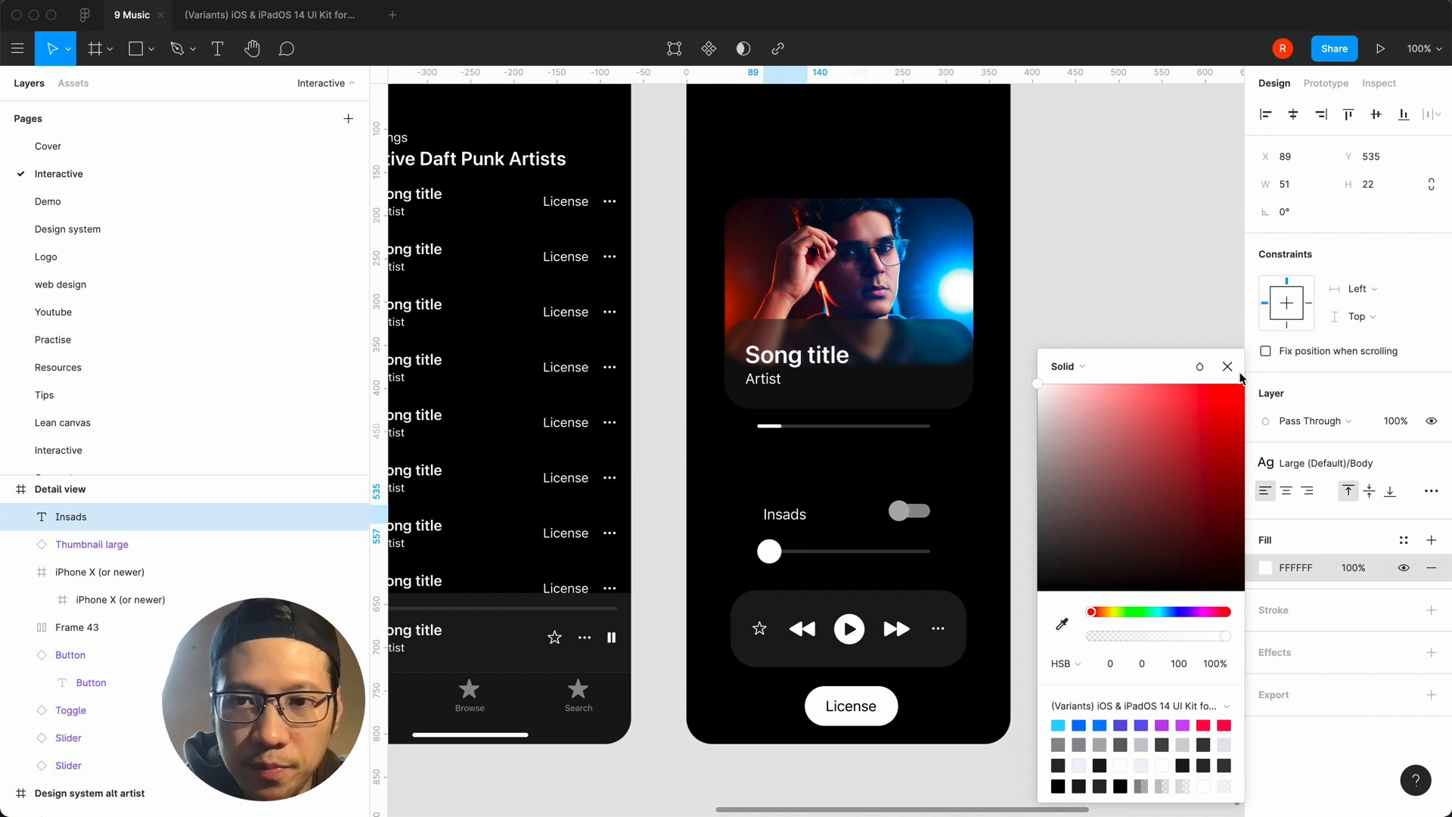
left_click(1177, 405)
Change the text beside the toggle to Instrumental.
double_click(790, 518)
type("I")
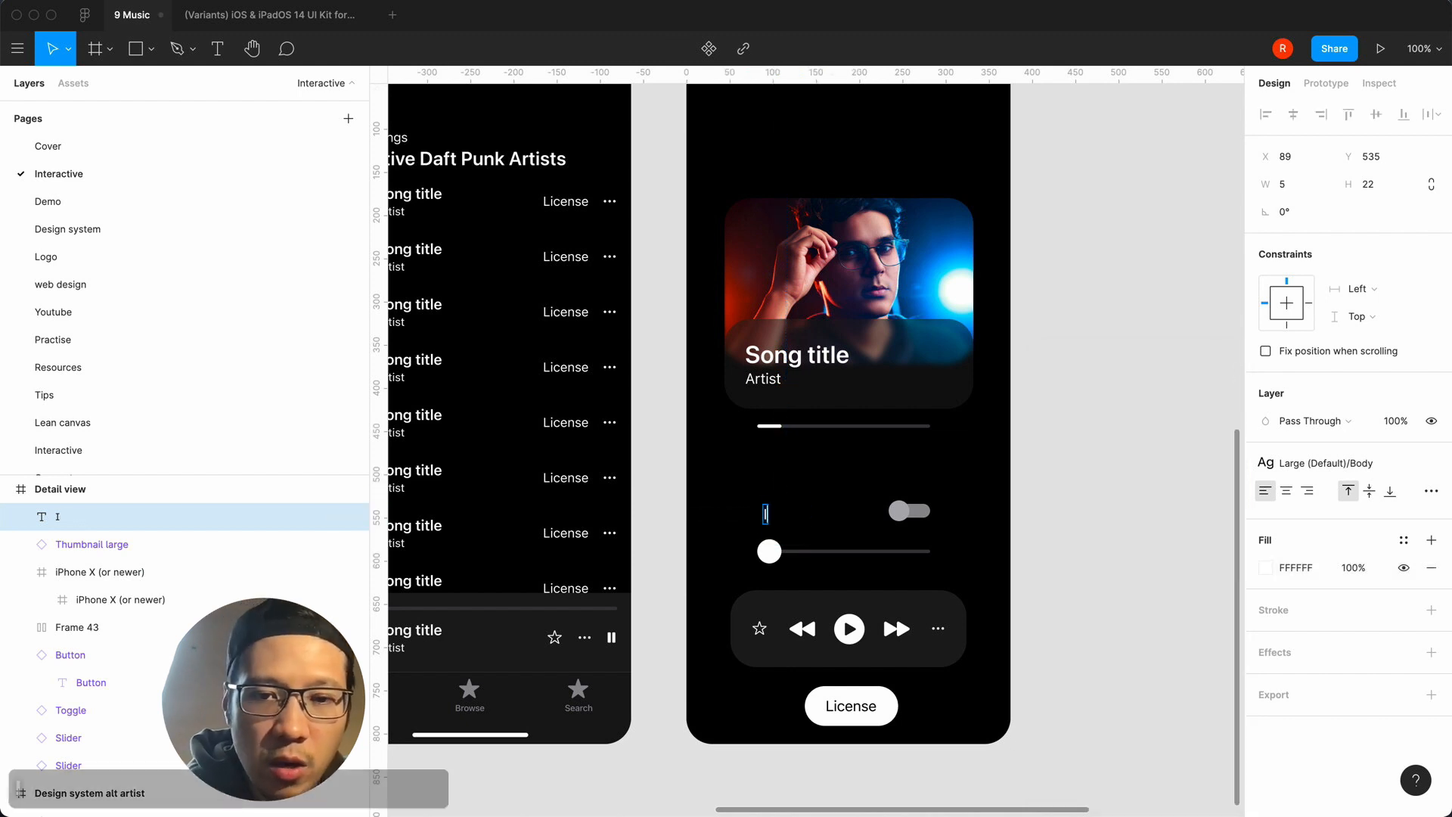
type("nstr")
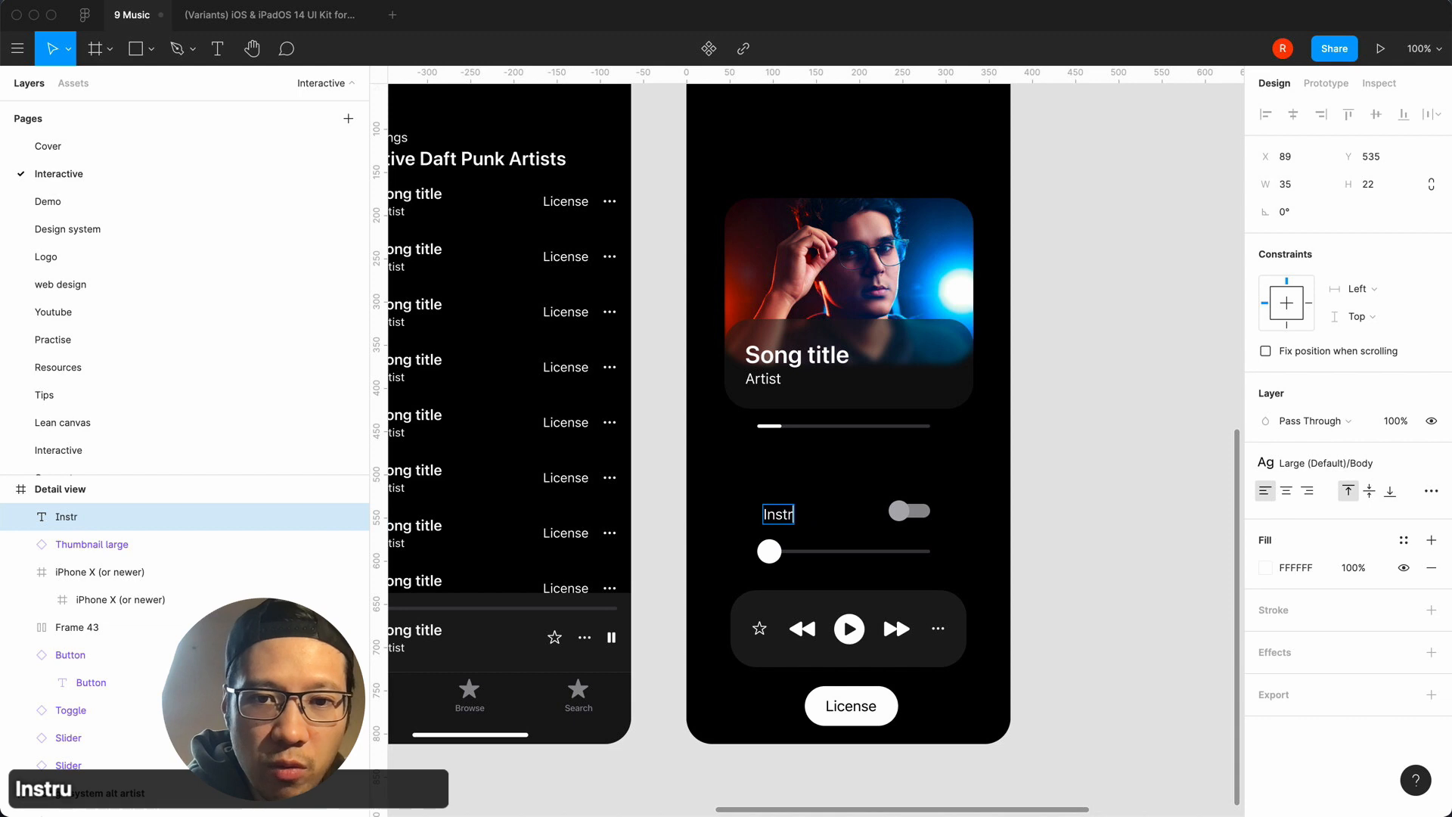
type("umental")
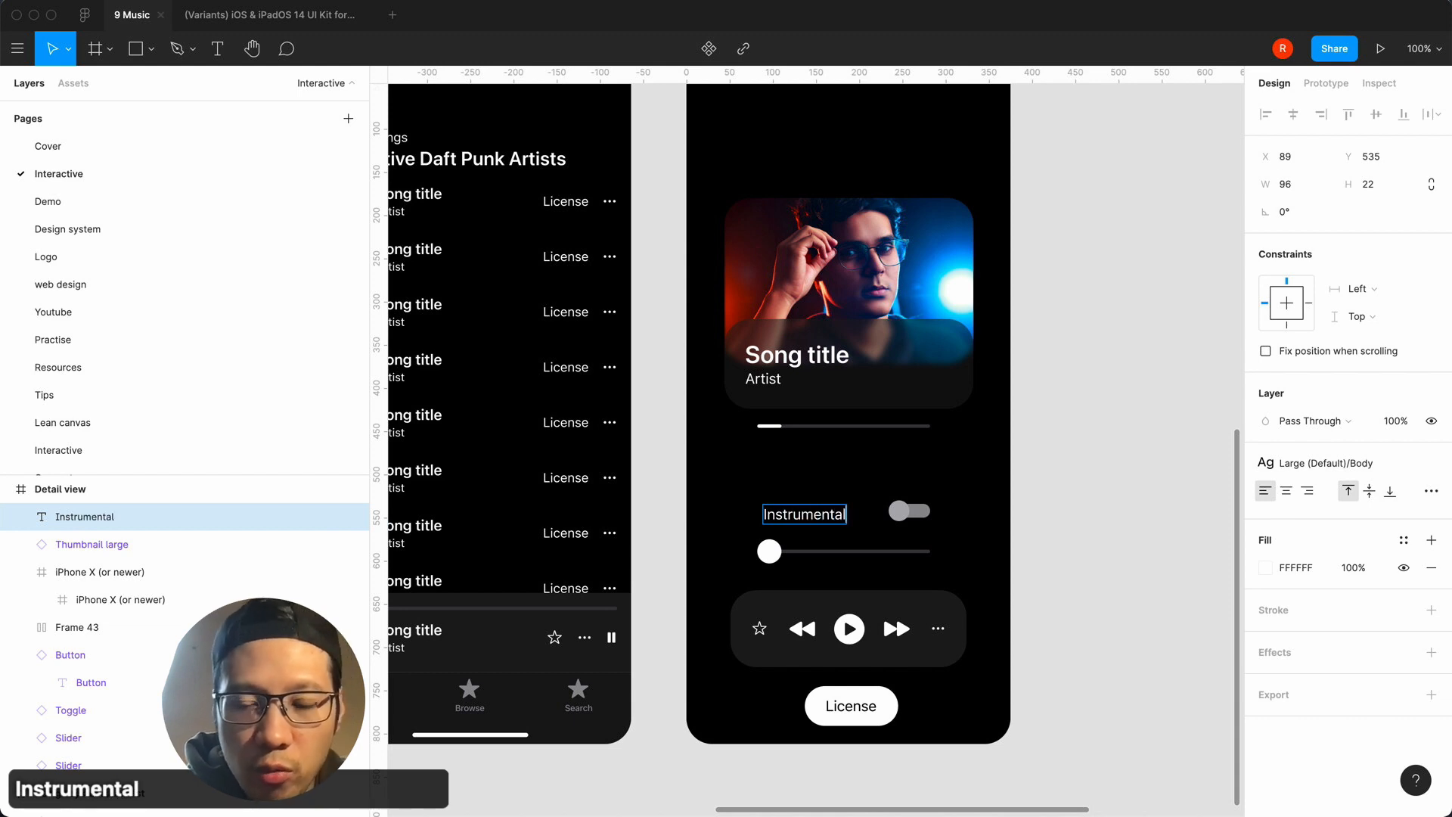
key("Escape")
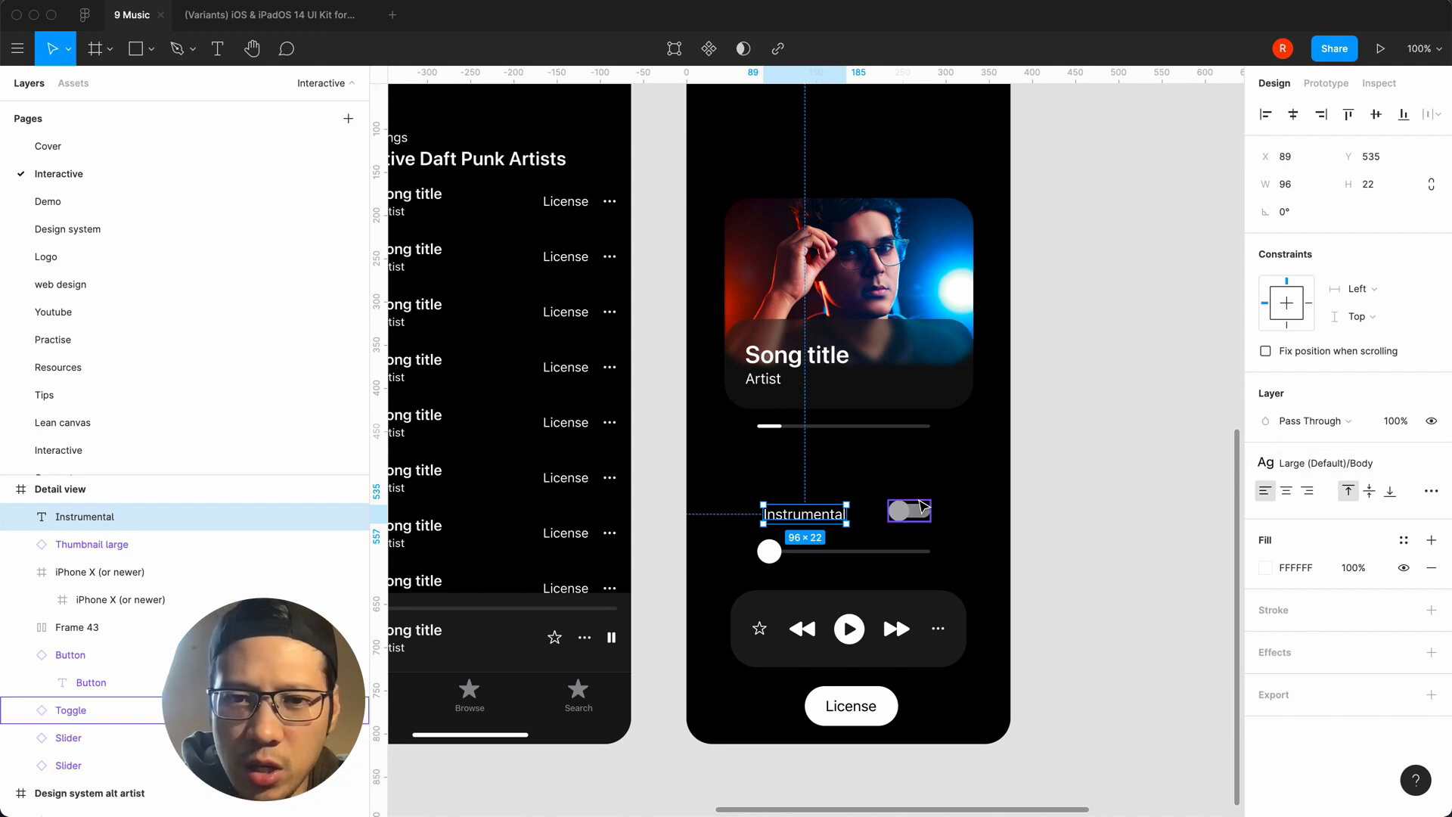
Move the Instrumental label to X 51, Y 531 and the toggle out to the playback card's right edge.
left_click_drag(820, 517, 787, 517)
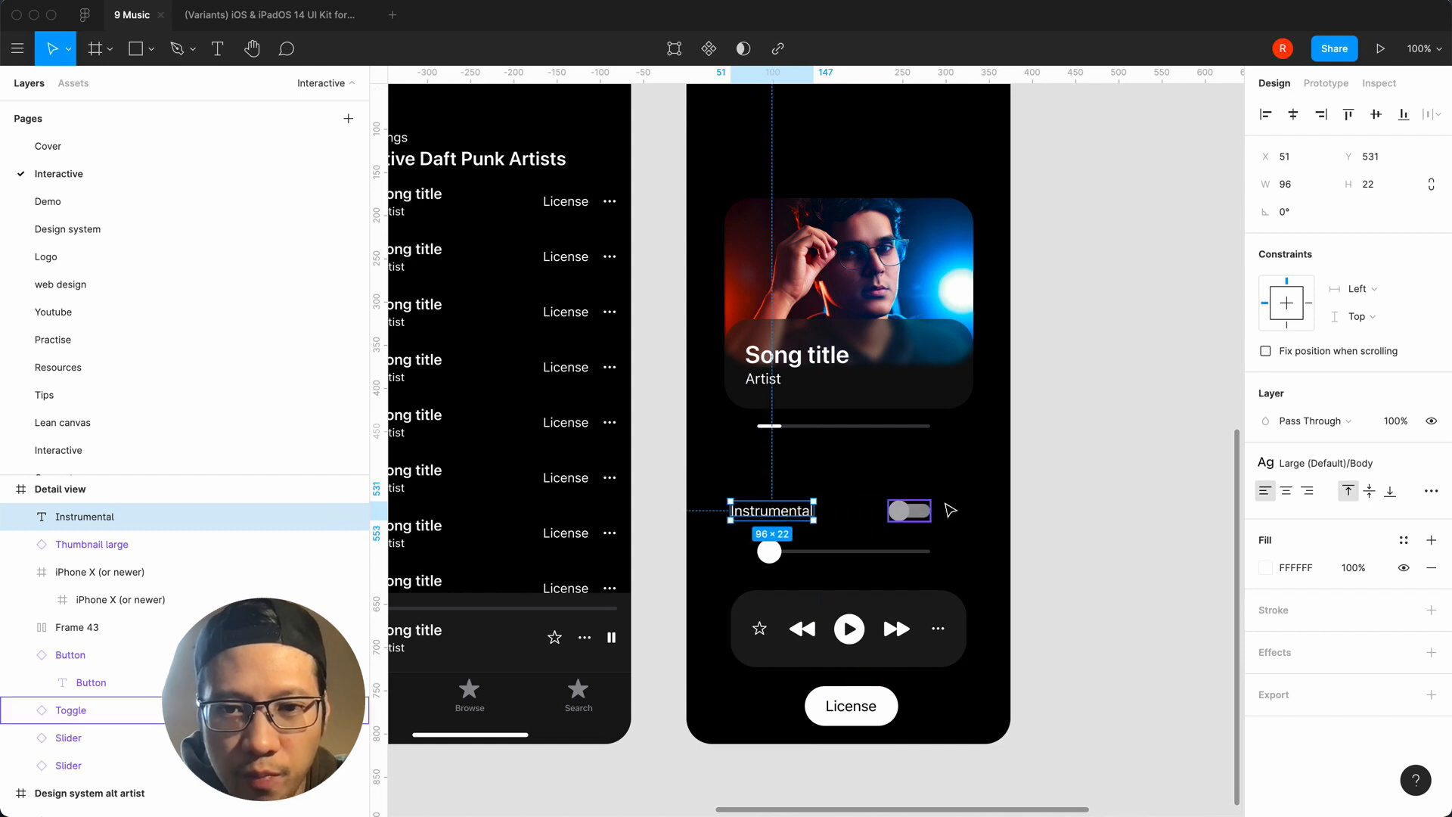
left_click(938, 519)
left_click_drag(938, 518, 959, 520)
left_click(1082, 490)
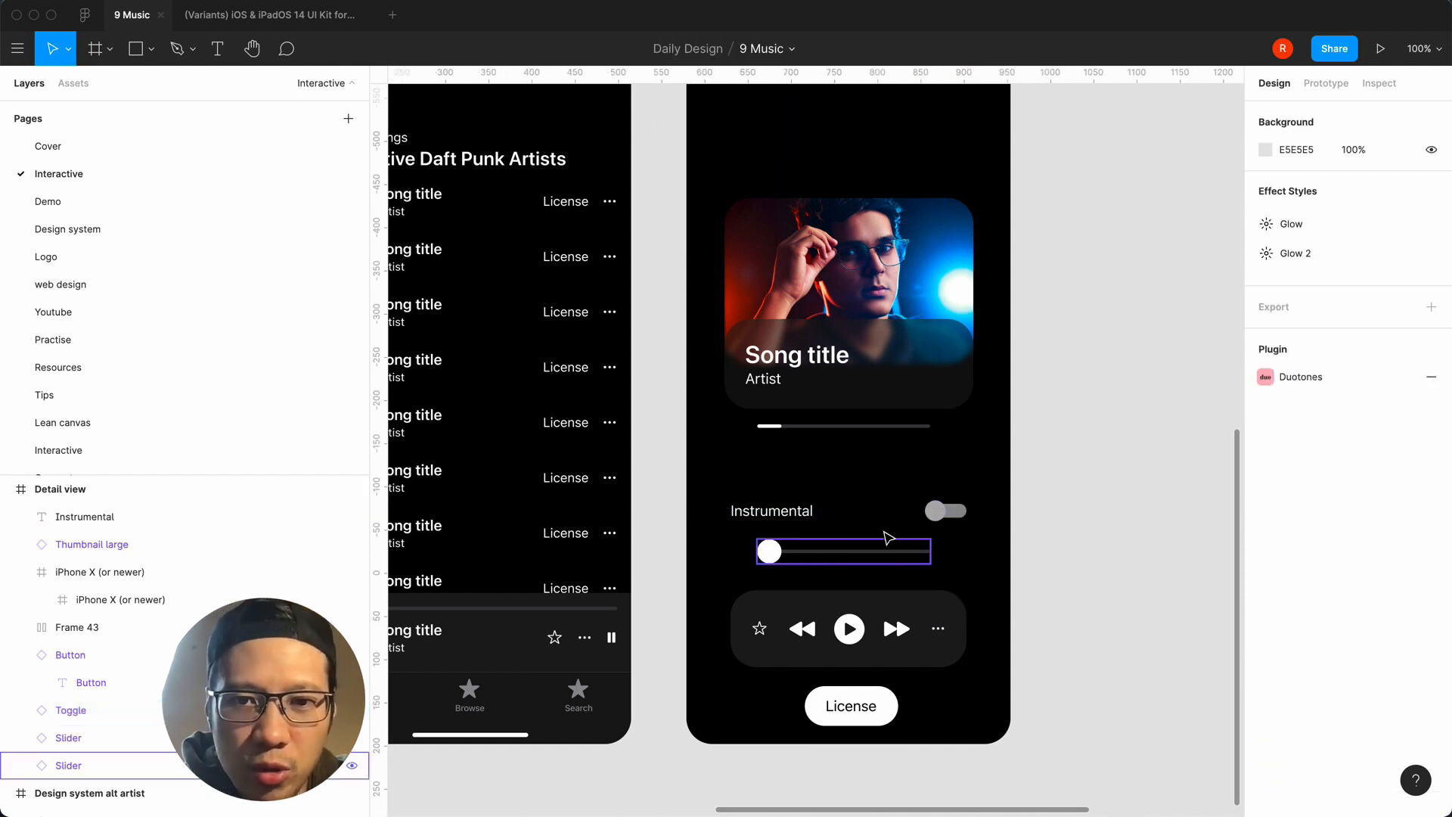
Move the slider with the round handle to Y 579 and centre it horizontally in the Detail view.
left_click_drag(837, 556, 838, 558)
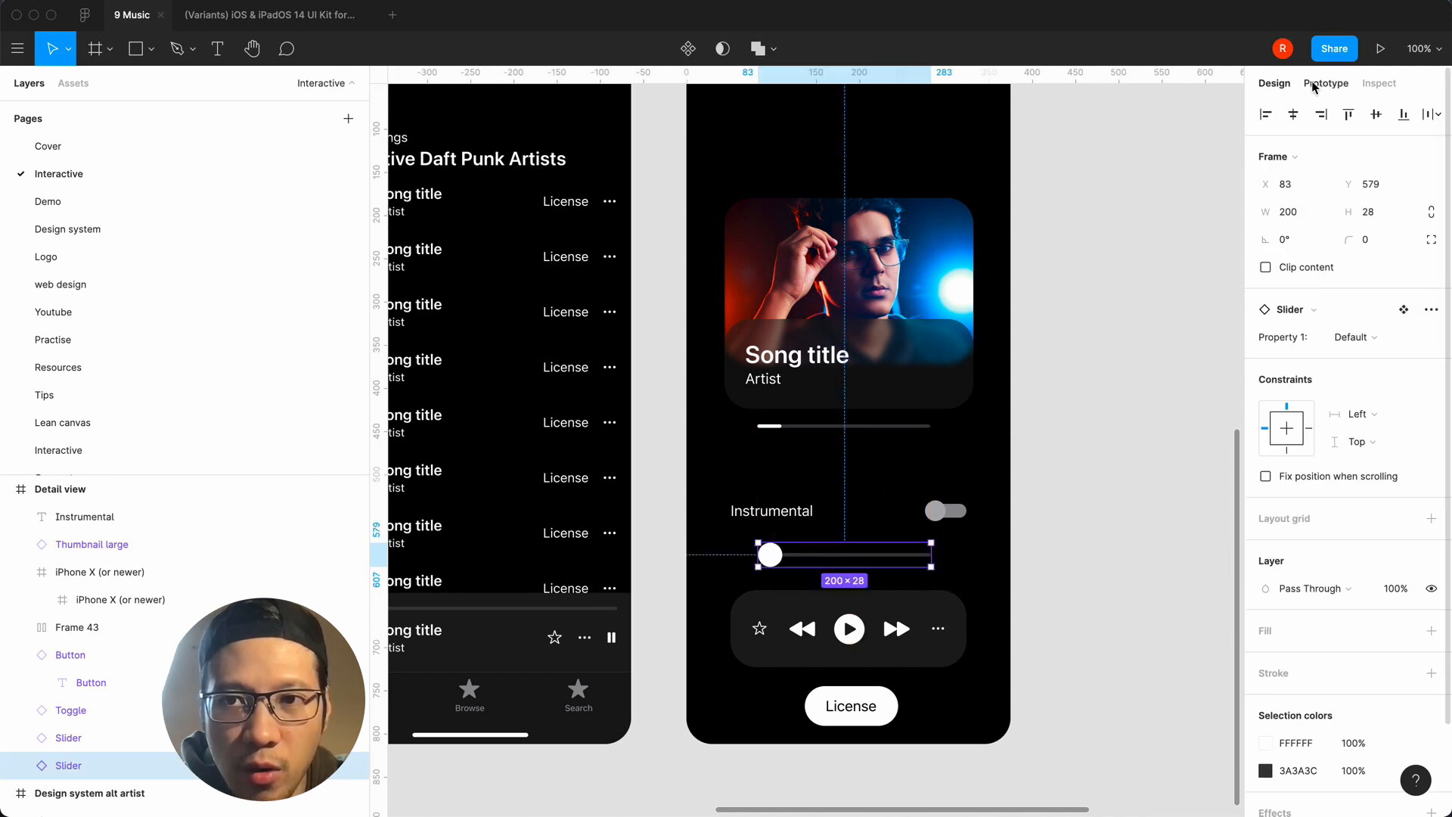
left_click(1138, 403)
left_click(955, 635)
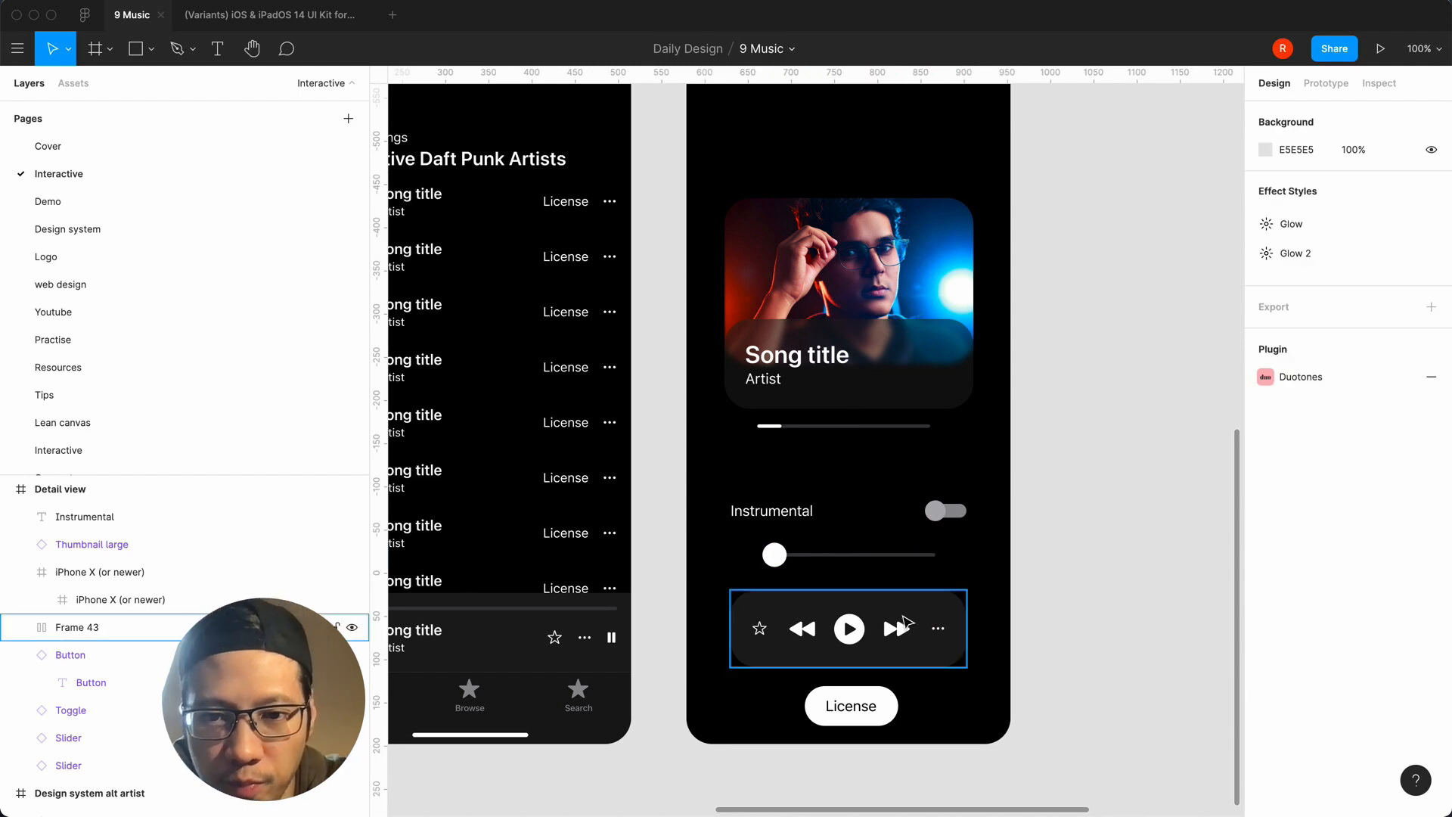
left_click(1112, 487)
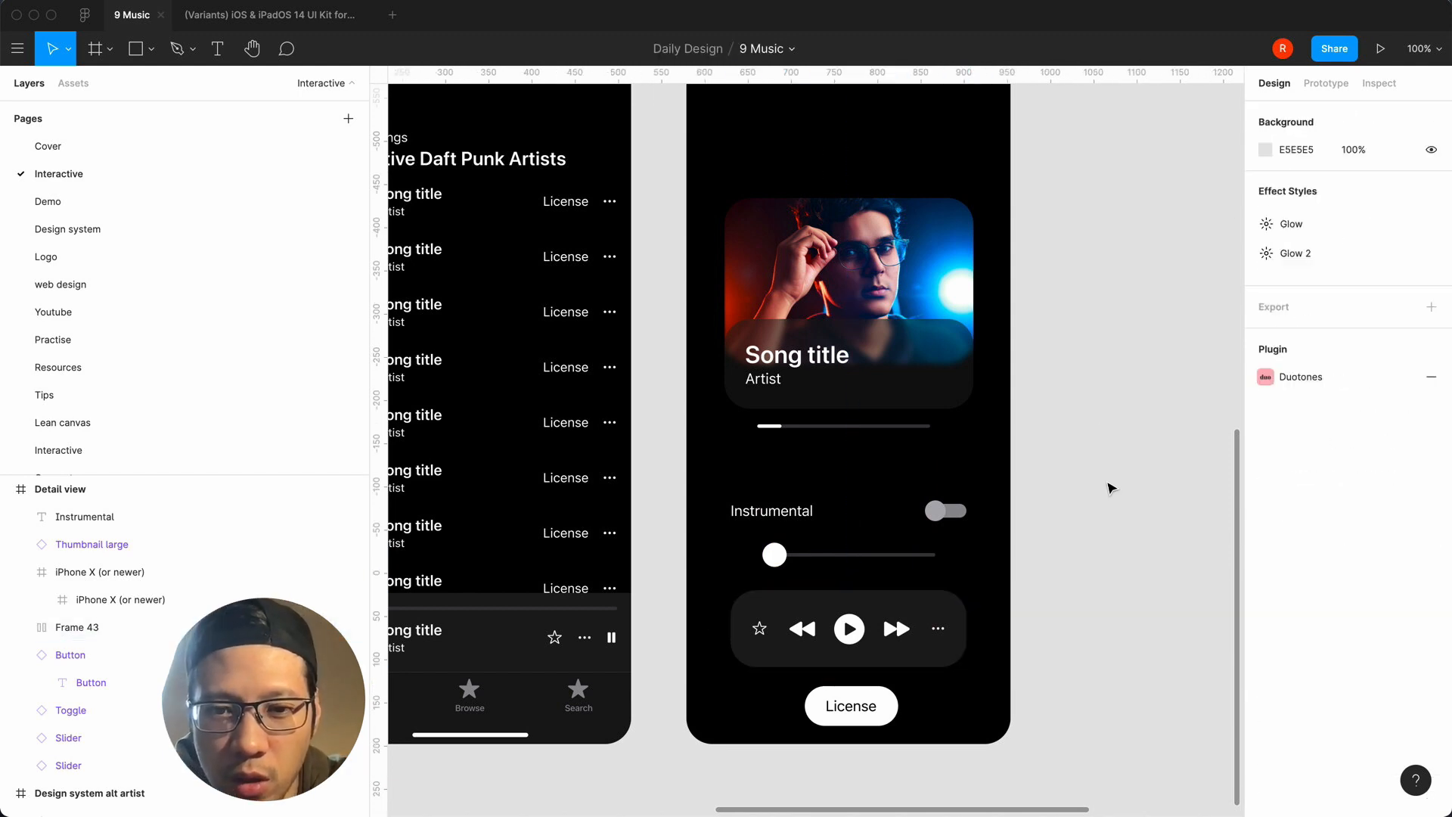
Select the progress slider together with the large thumbnail and move both down by 40 px.
left_click(854, 425)
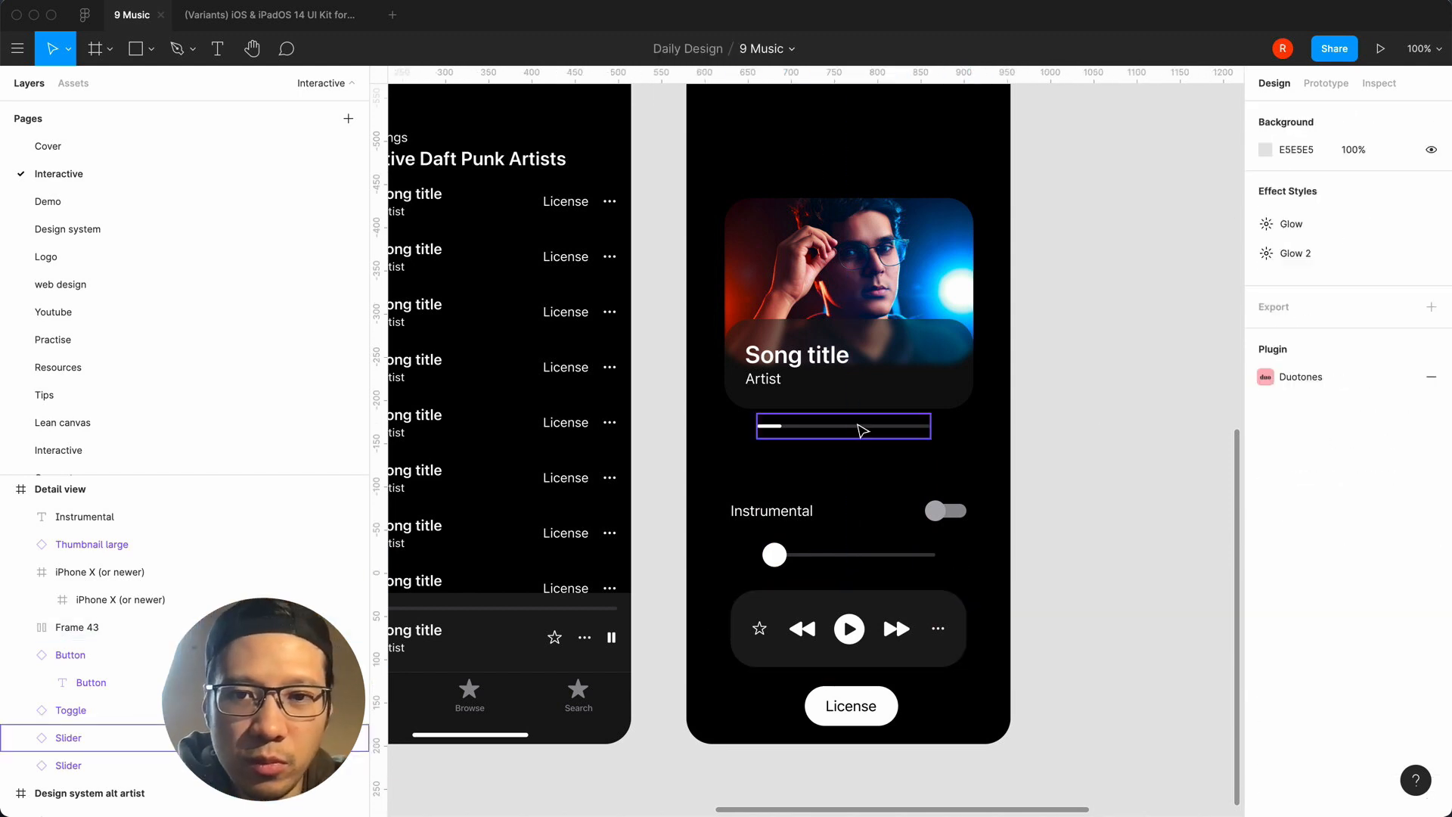
left_click(906, 328, "shift")
key("shift+Down")
key("shift+Down")
key("shift+Down")
key("shift+Down")
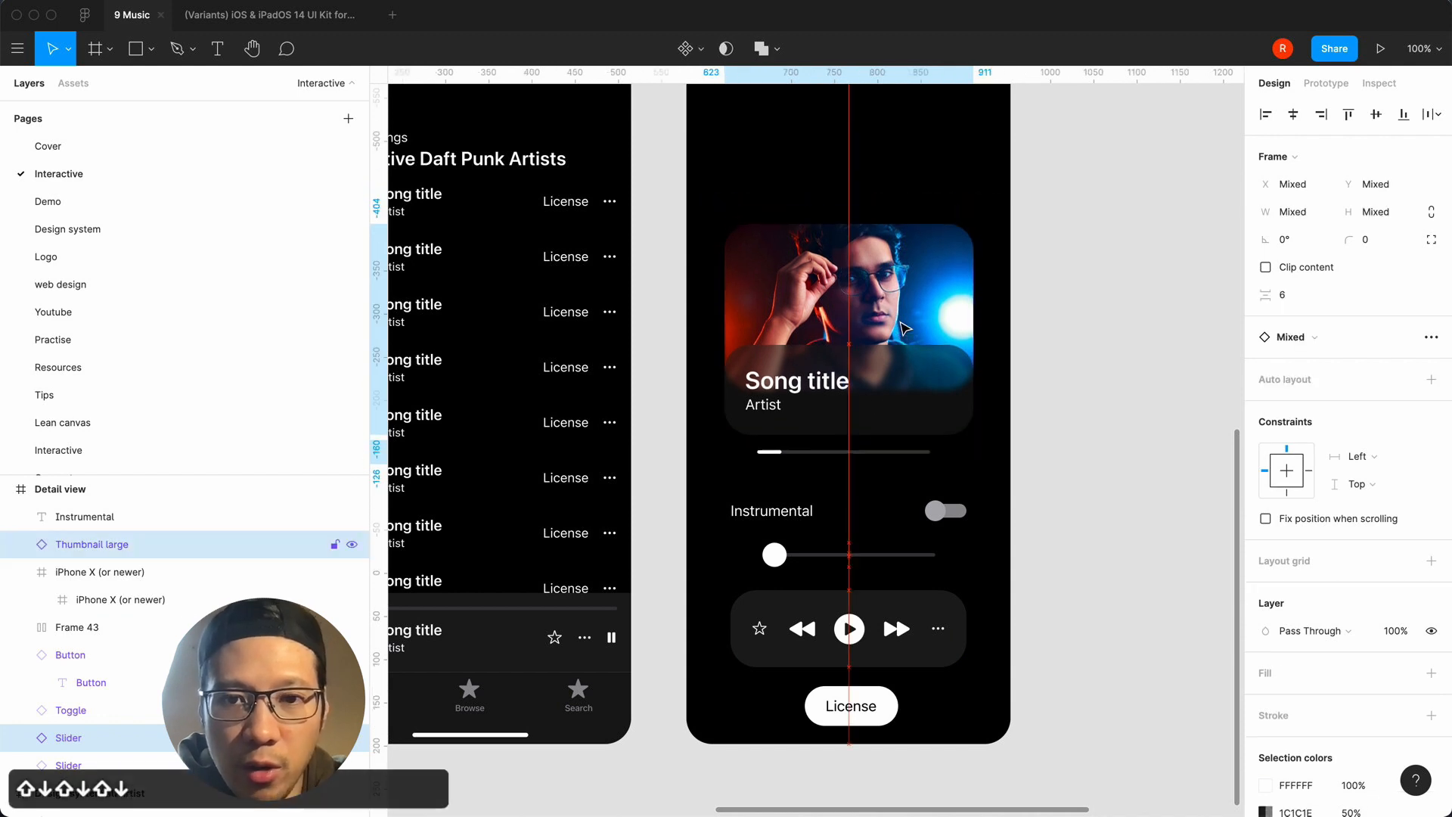
left_click(1077, 347)
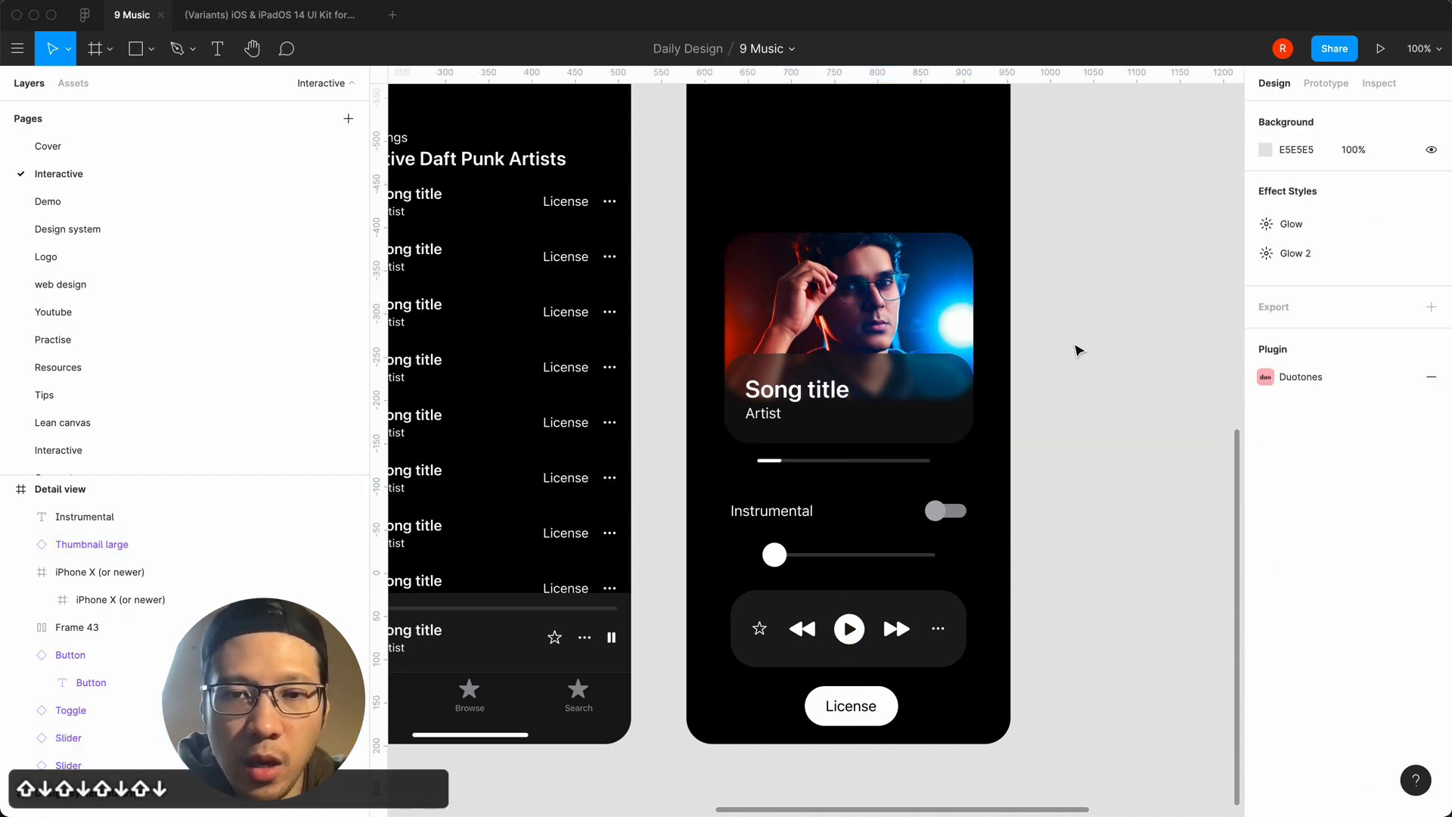
Add a rectangle near the top of the Detail view, 40 wide and 4 high, with a corner radius of 2.
scroll(1078, 350, "up", 3)
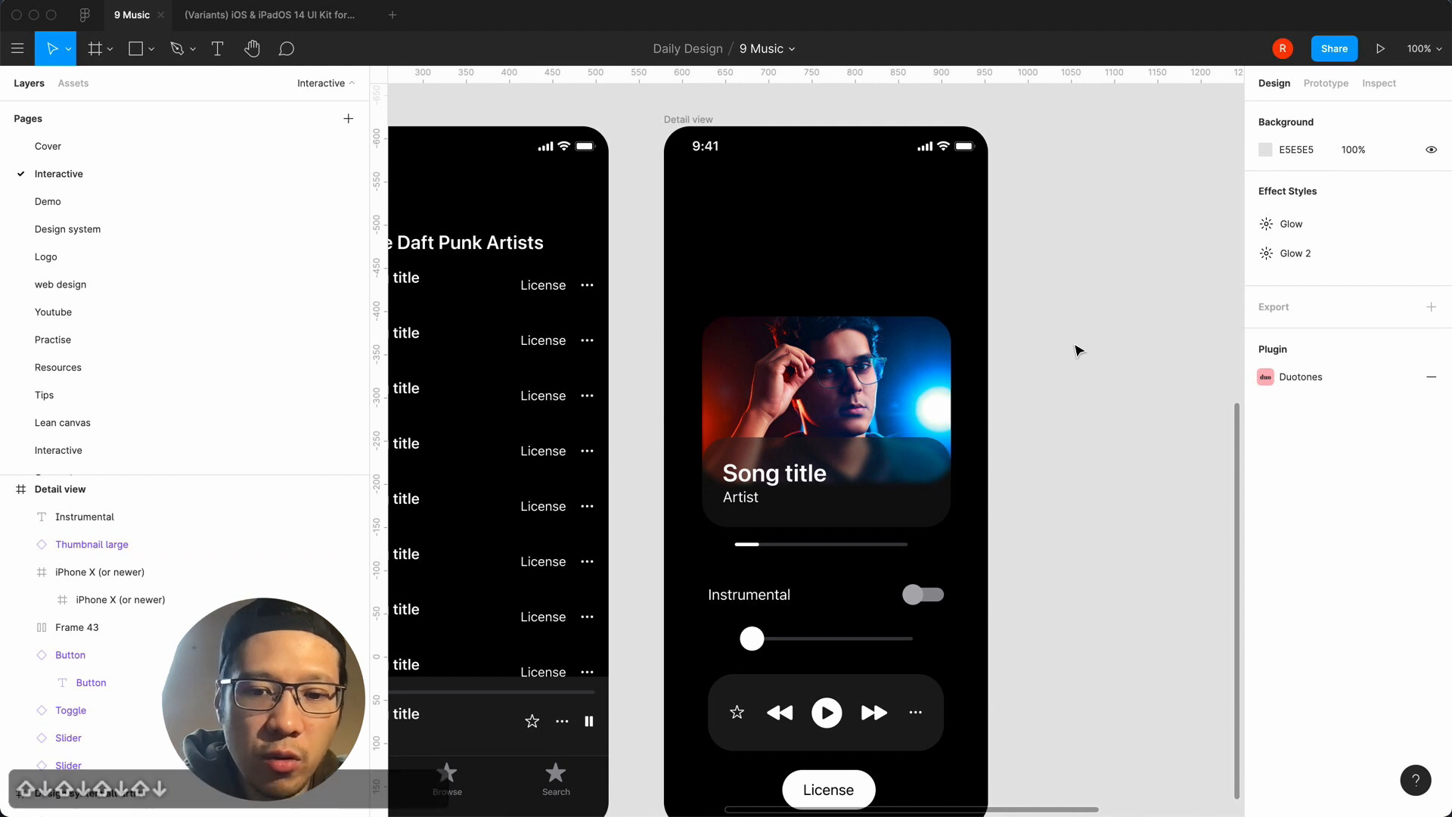
key("r")
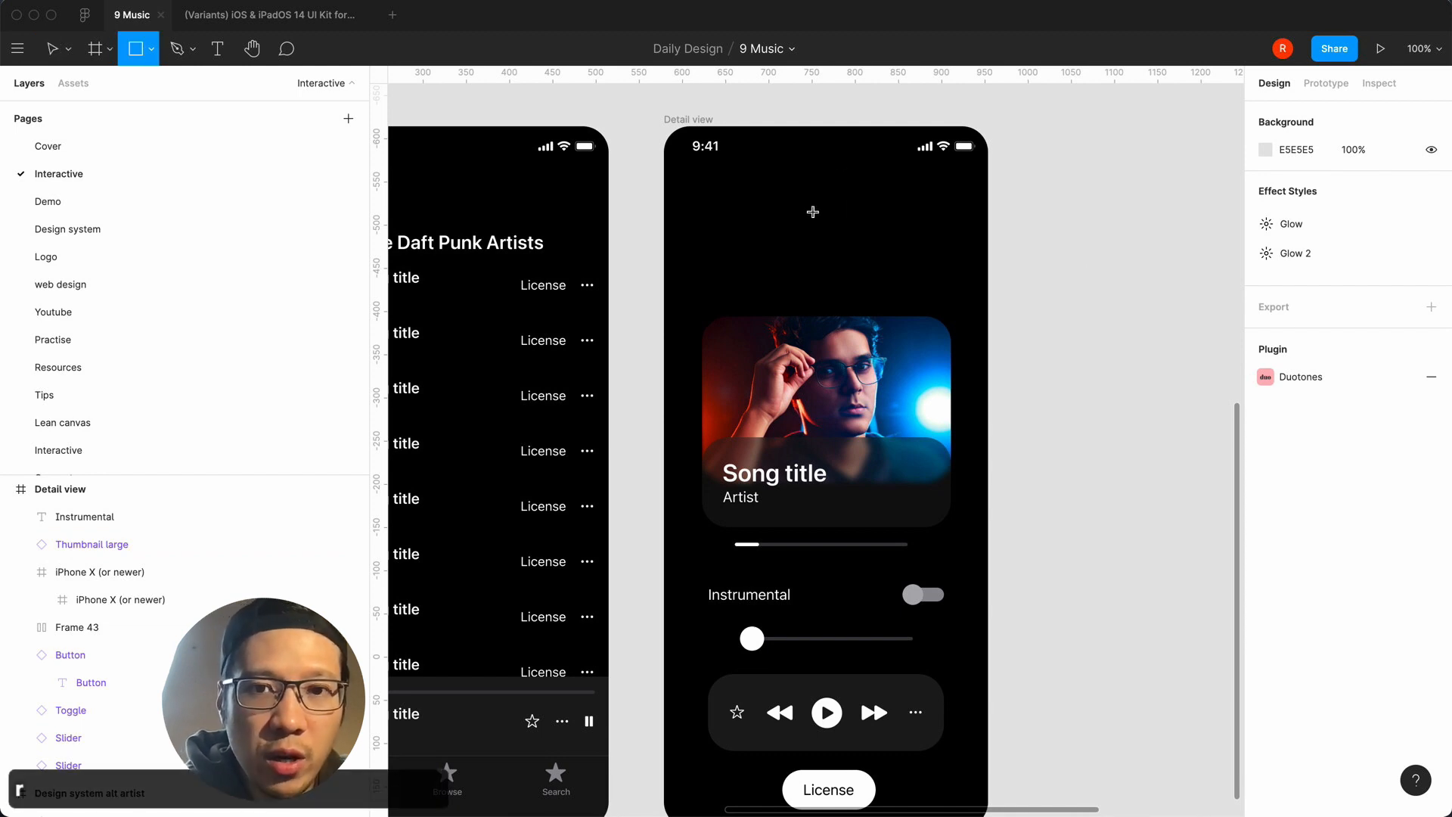
left_click(812, 211)
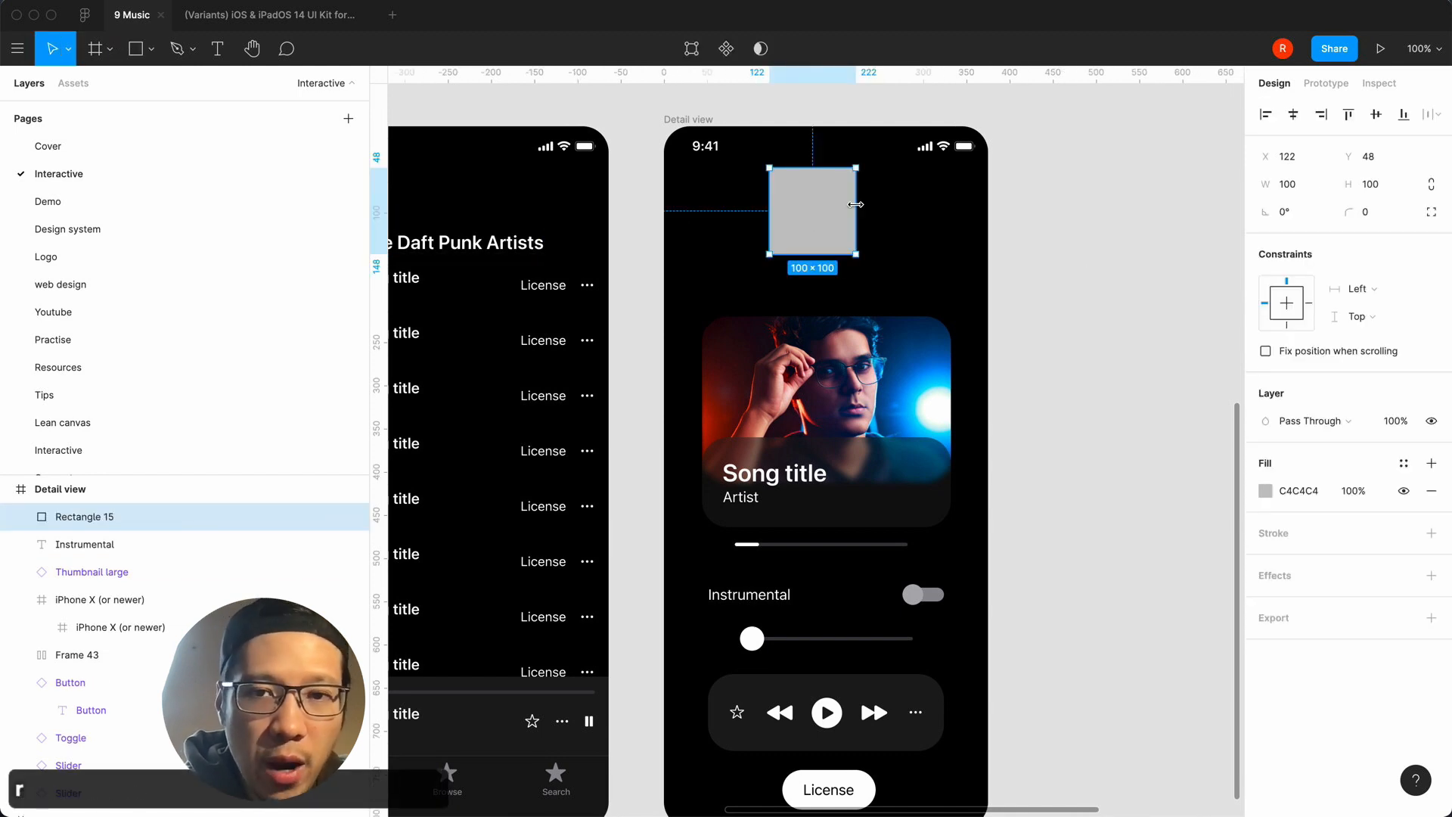
left_click(1301, 185)
type("40")
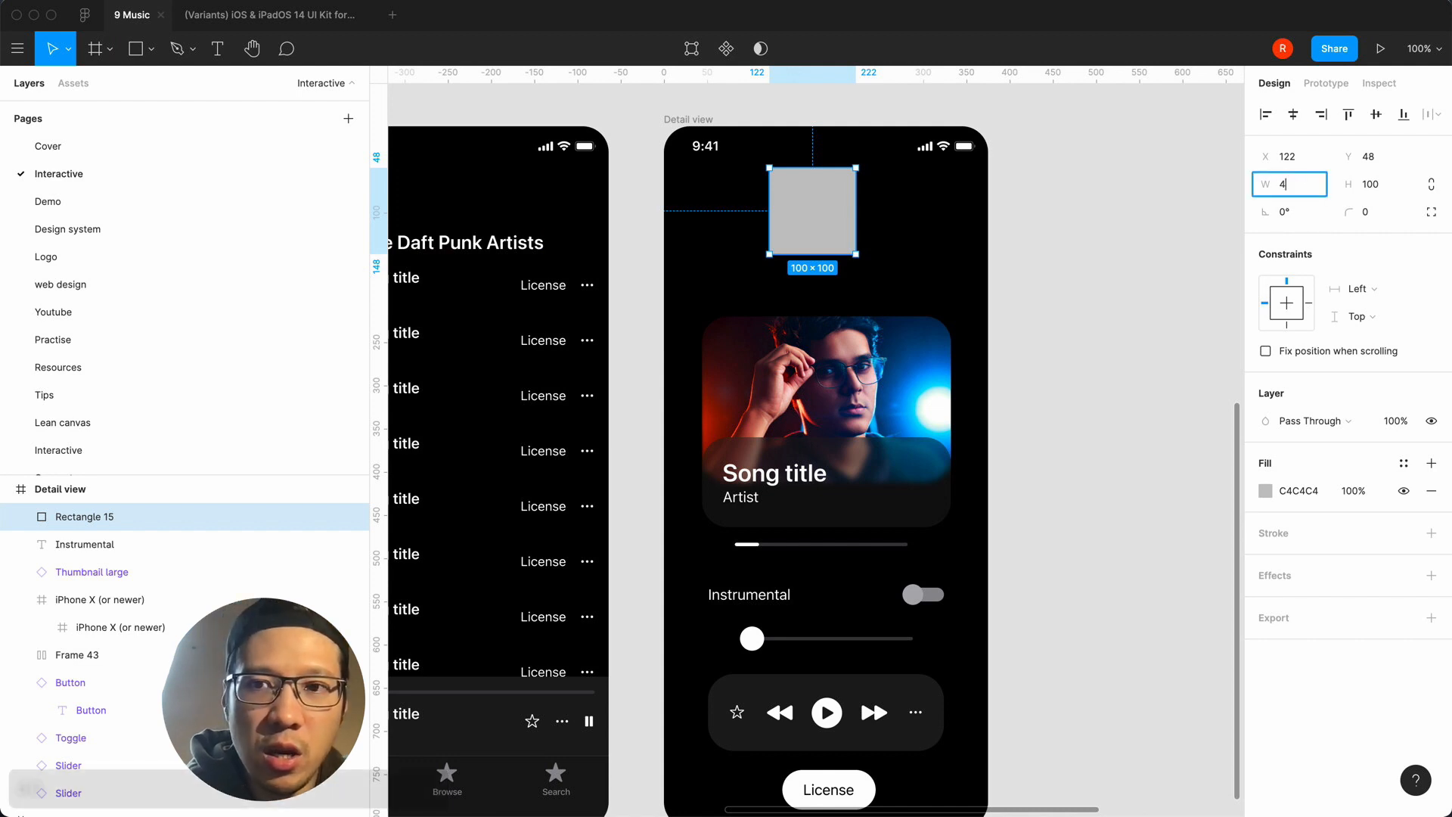
key("Return")
left_click(1378, 186)
type("4")
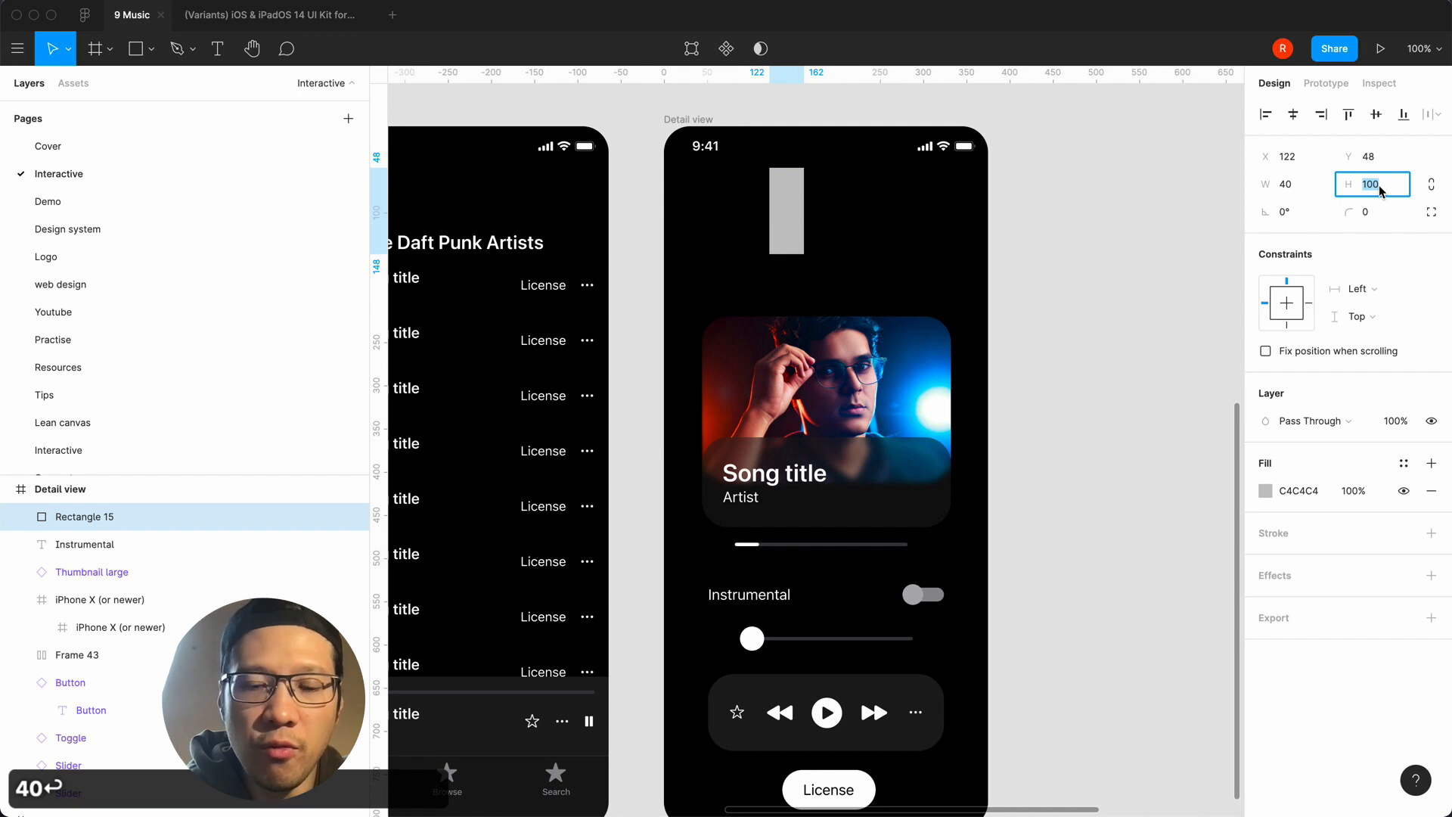
key("Return")
left_click(1371, 215)
type("2")
key("Return")
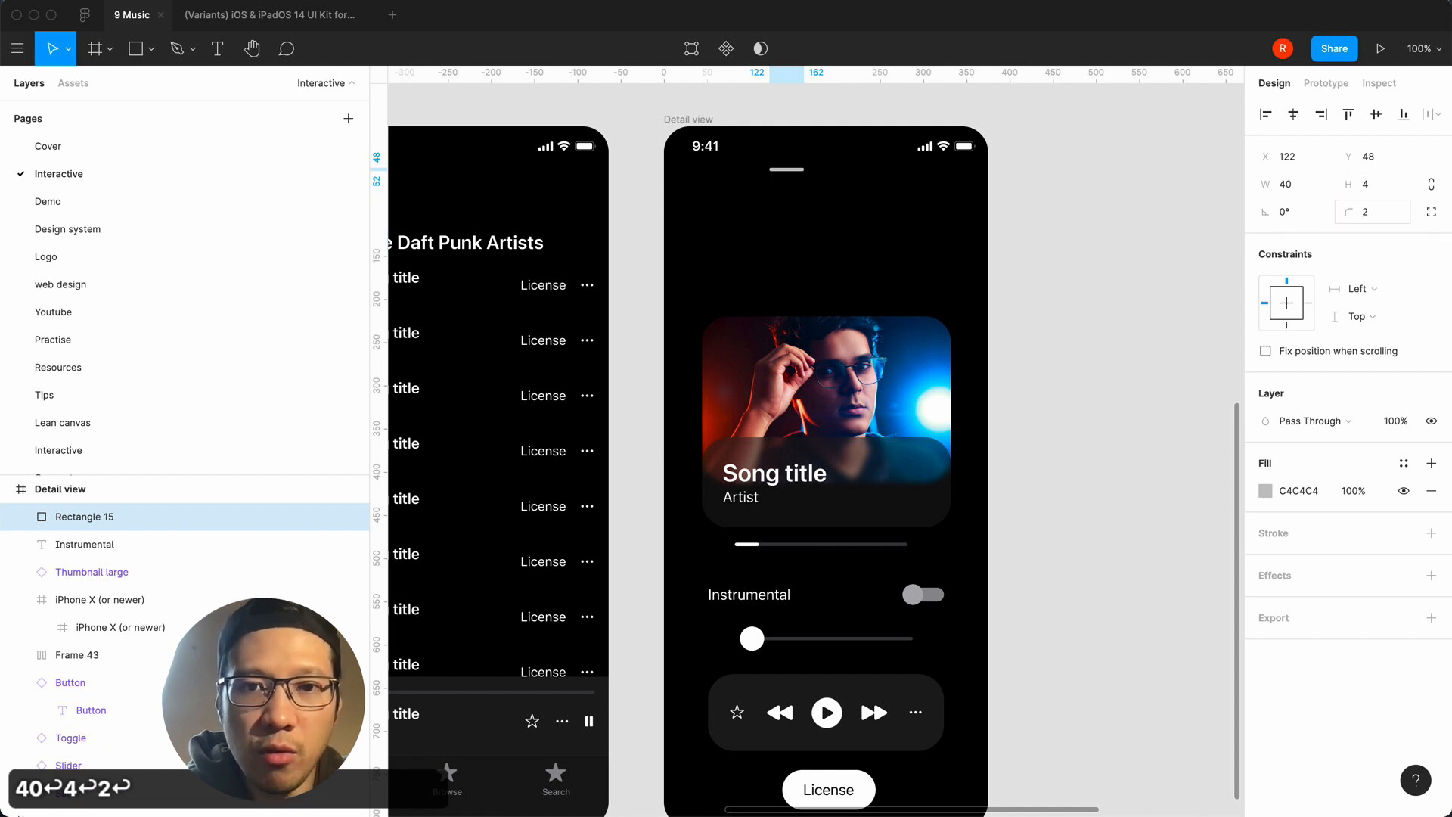
Set the small bar's width to 48, and undo the stray move of it.
left_click(1296, 186)
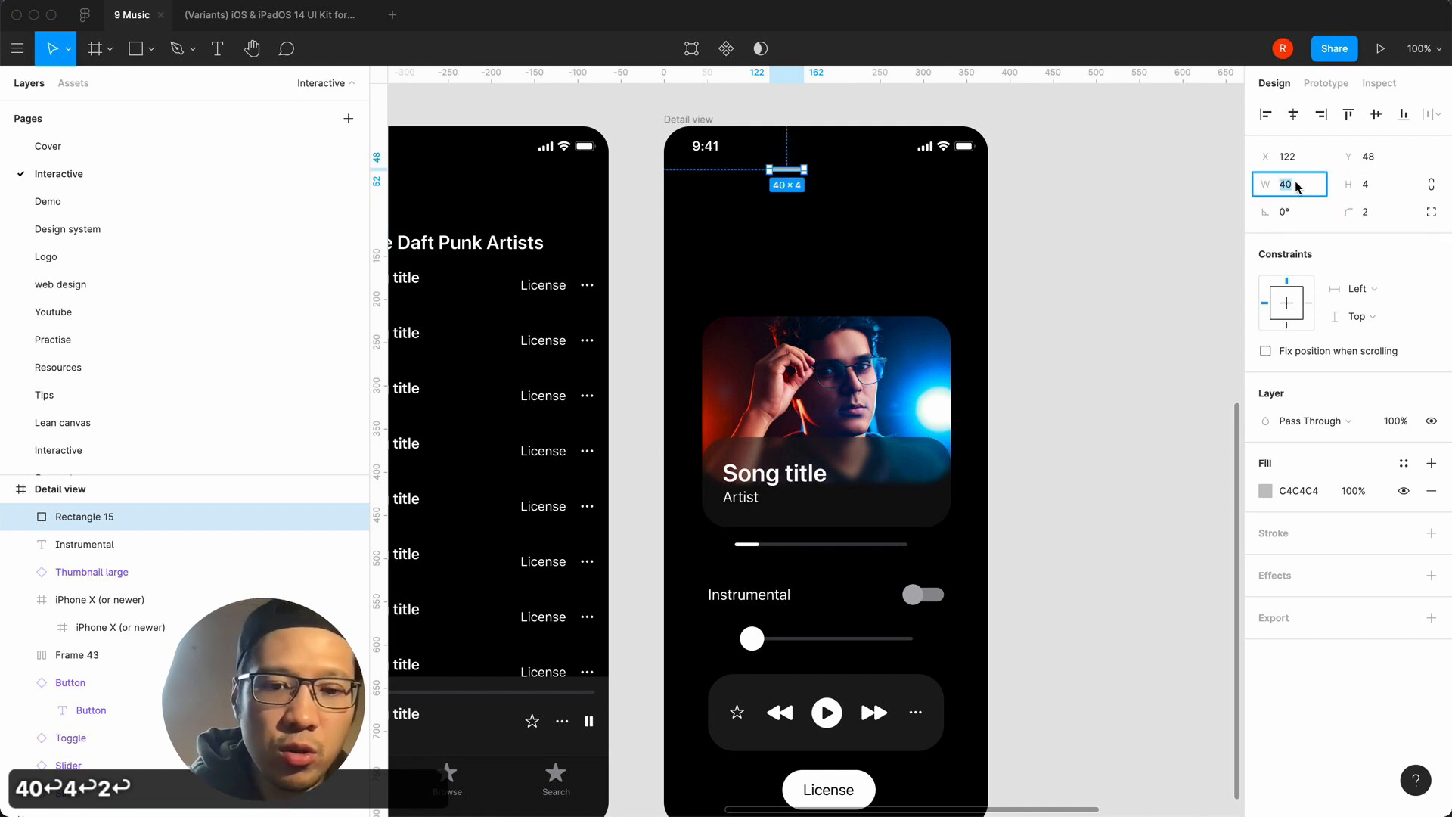
type("48")
key("Return")
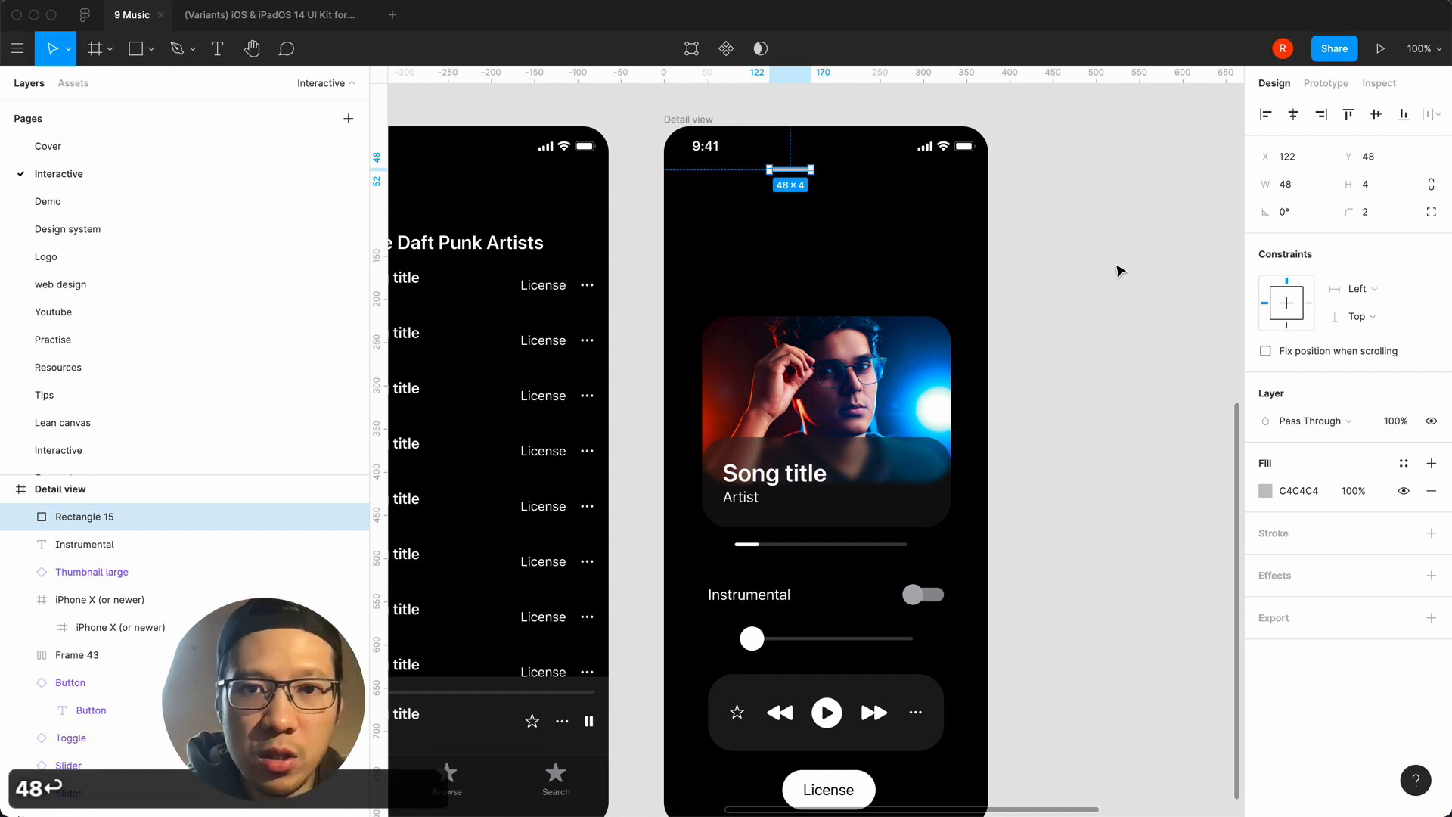
left_click(1118, 269)
left_click(800, 171)
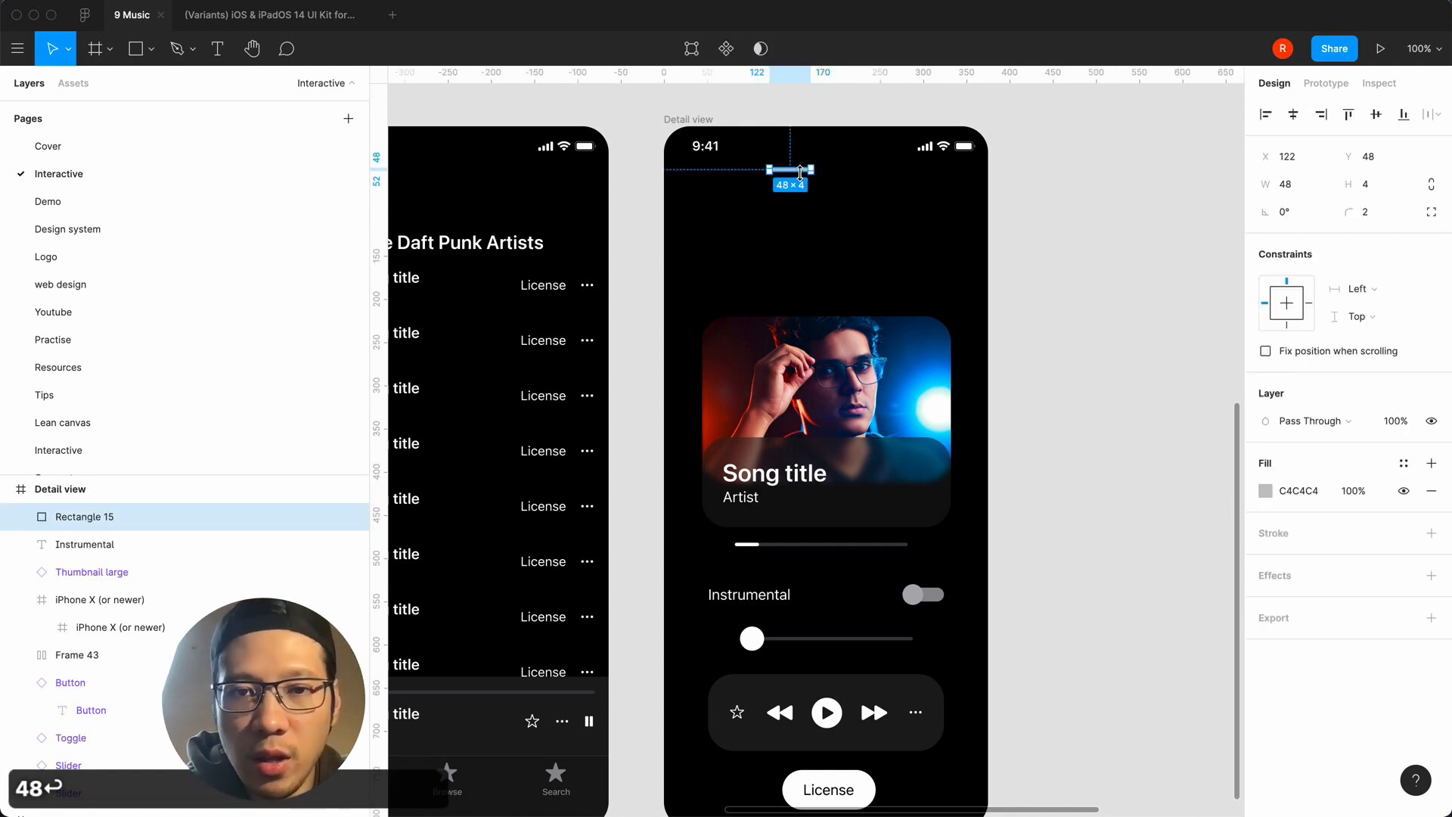
left_click_drag(800, 173, 814, 194)
key("super+z")
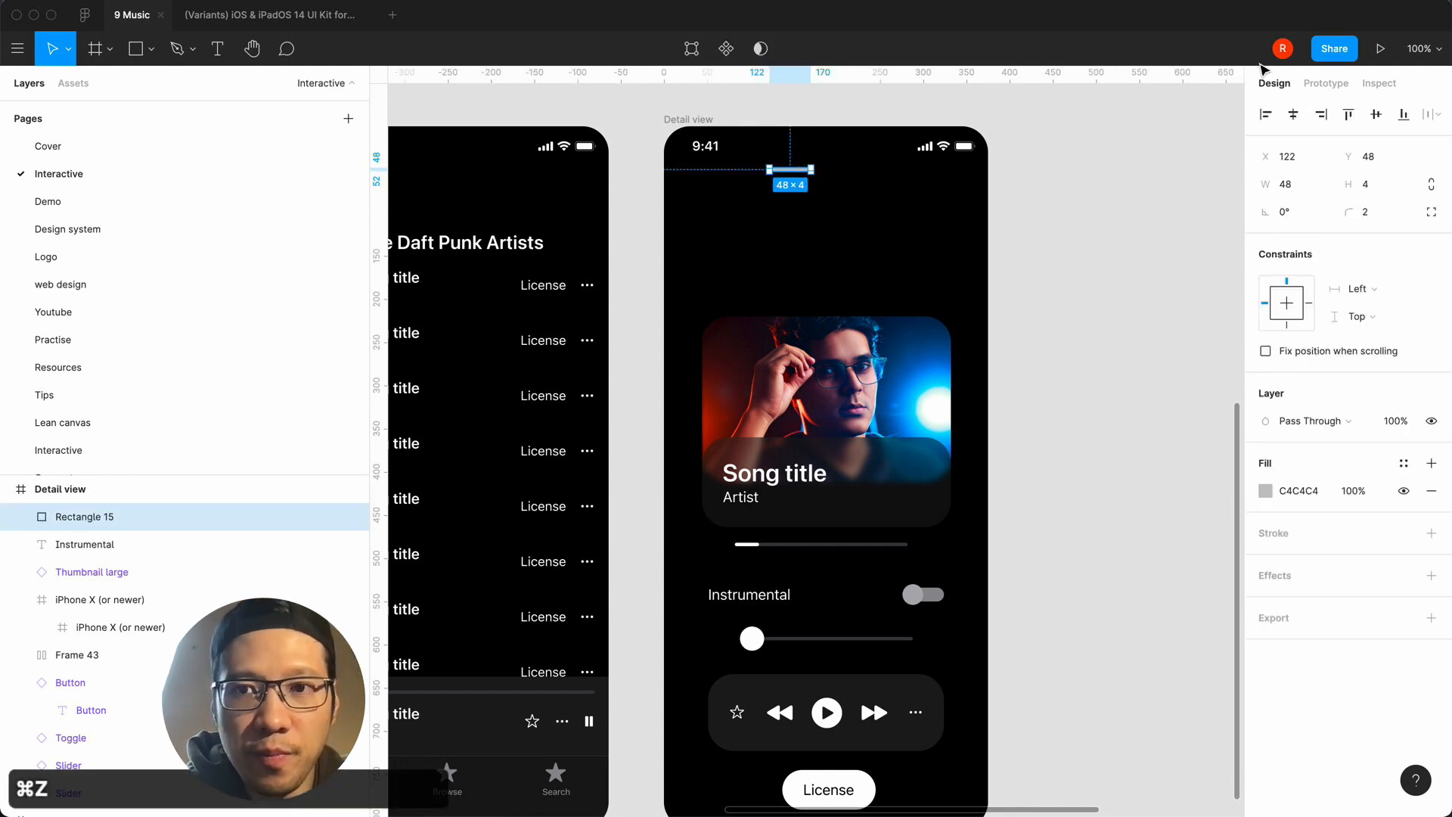
Centre the small bar horizontally in the Detail view and place it at Y 100.
left_click(1294, 115)
key("shift+Down")
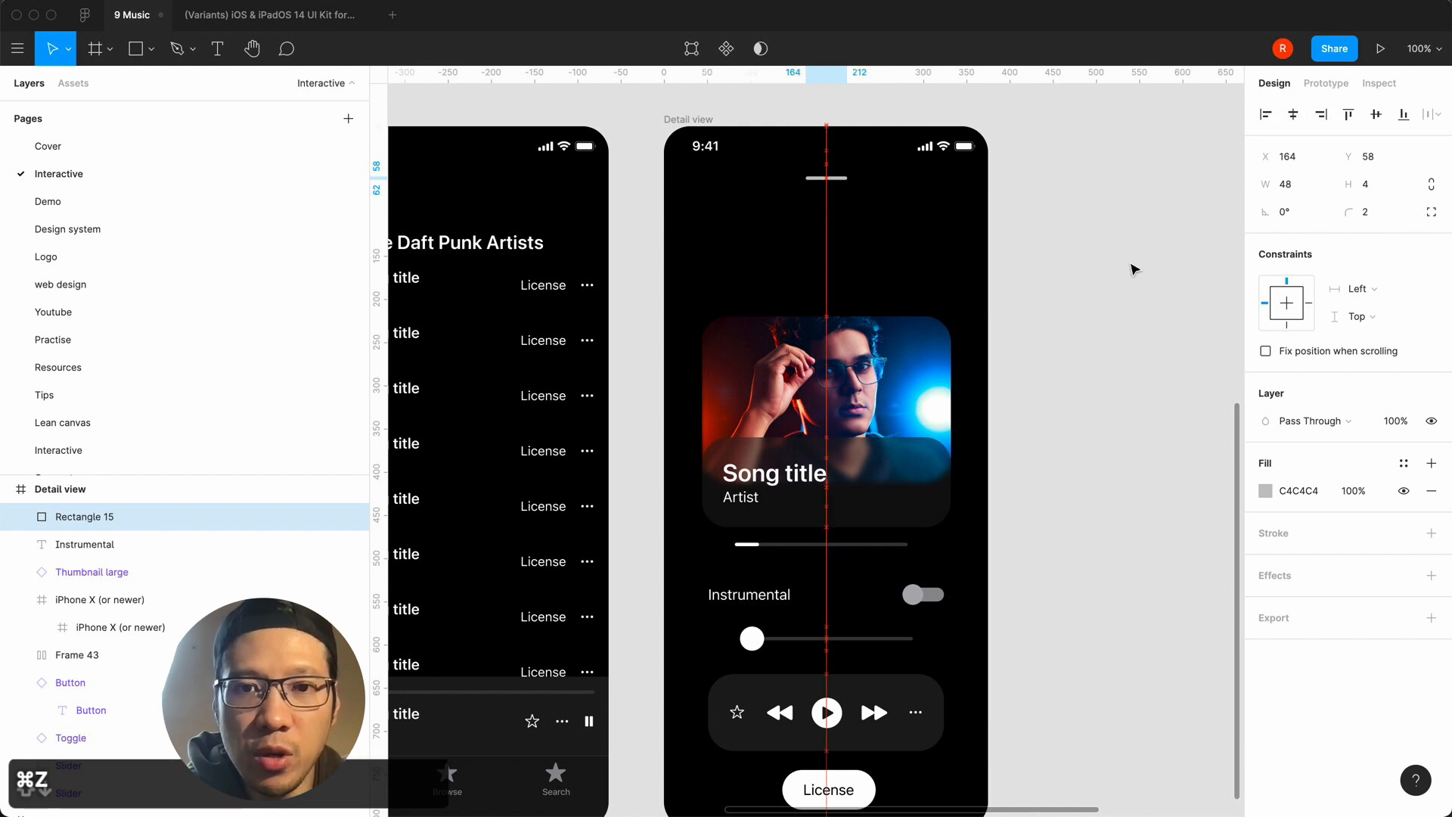
key("shift+Down")
key("shift+Down")
key("shift+Down")
key("shift+Down")
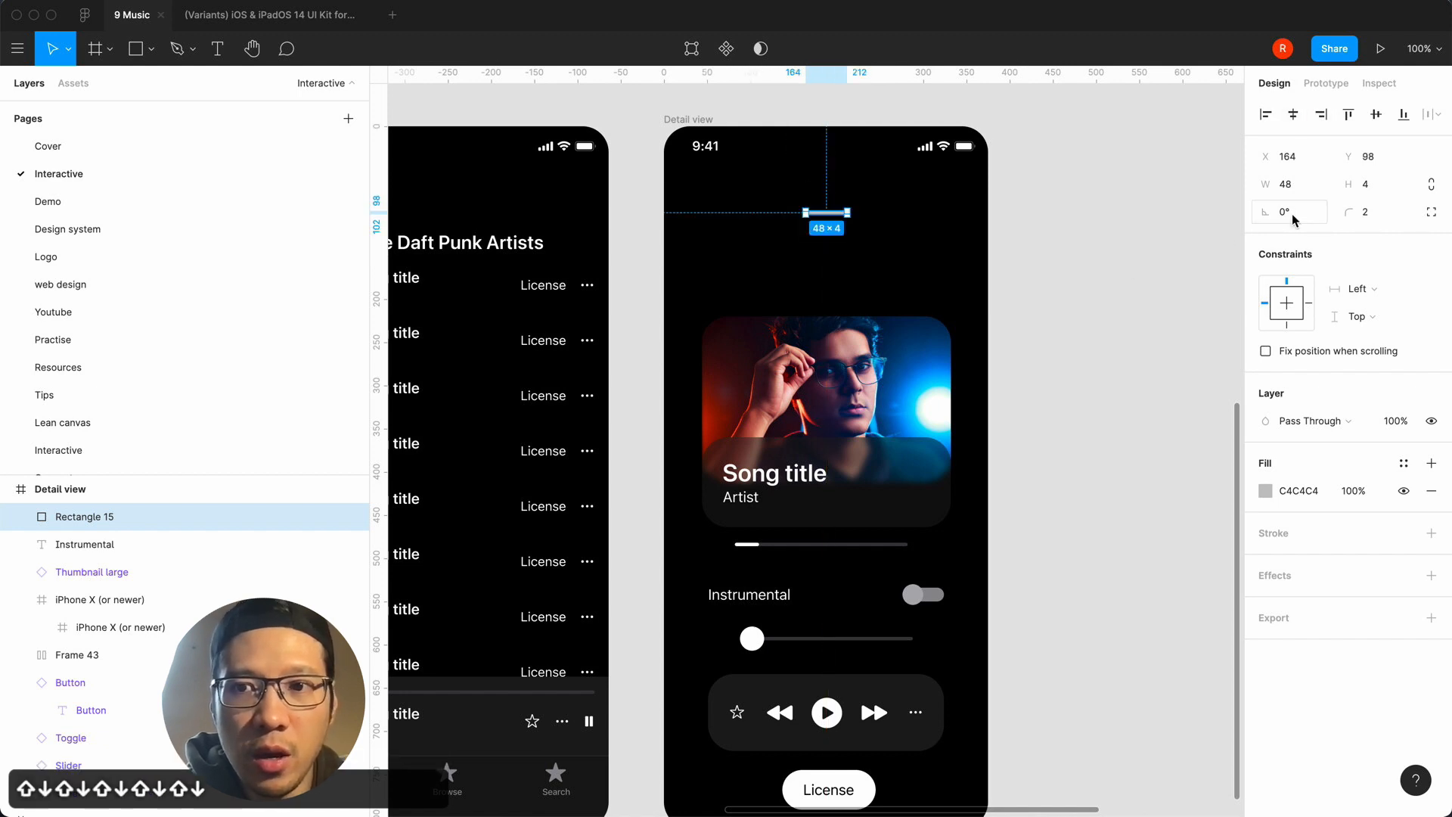
left_click(1373, 156)
type("100")
key("Return")
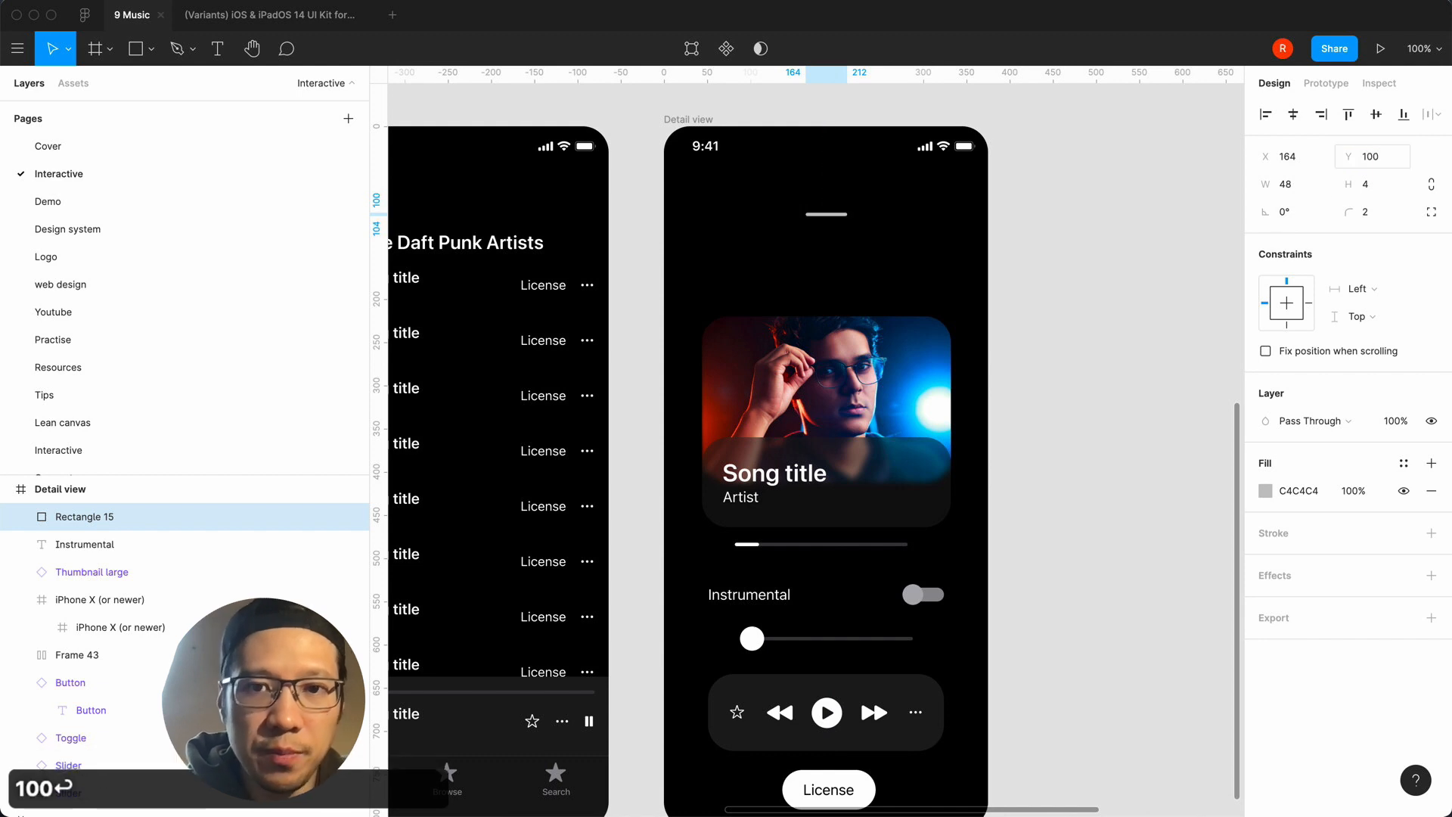
left_click(1027, 493)
Examine the finished Detail view alongside the other screens, the design system and the todo list.
scroll(1026, 493, "down", 2)
scroll(1027, 493, "left", 1)
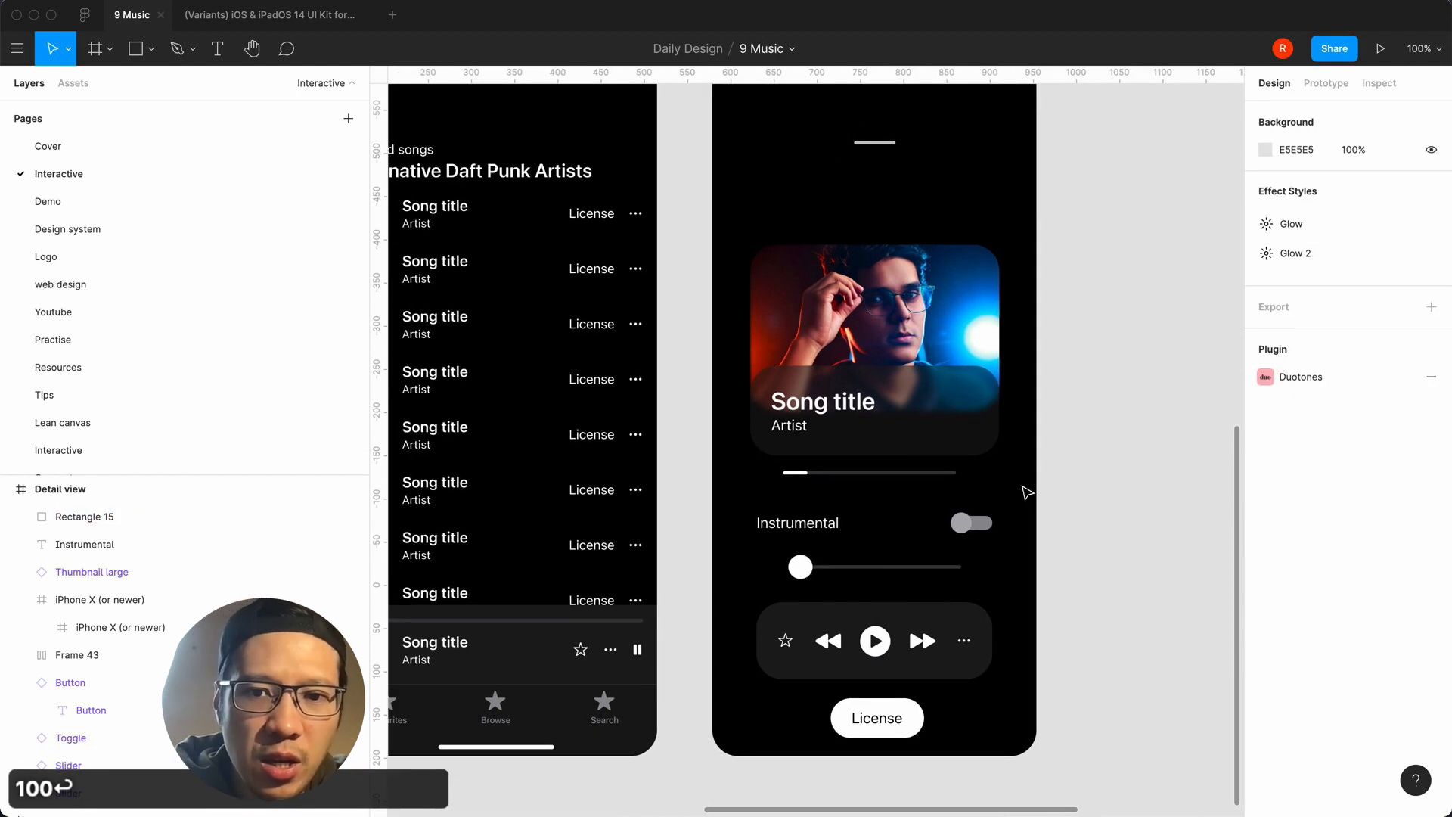
key("minus")
scroll(1027, 492, "up", 3)
scroll(1026, 492, "right", 1)
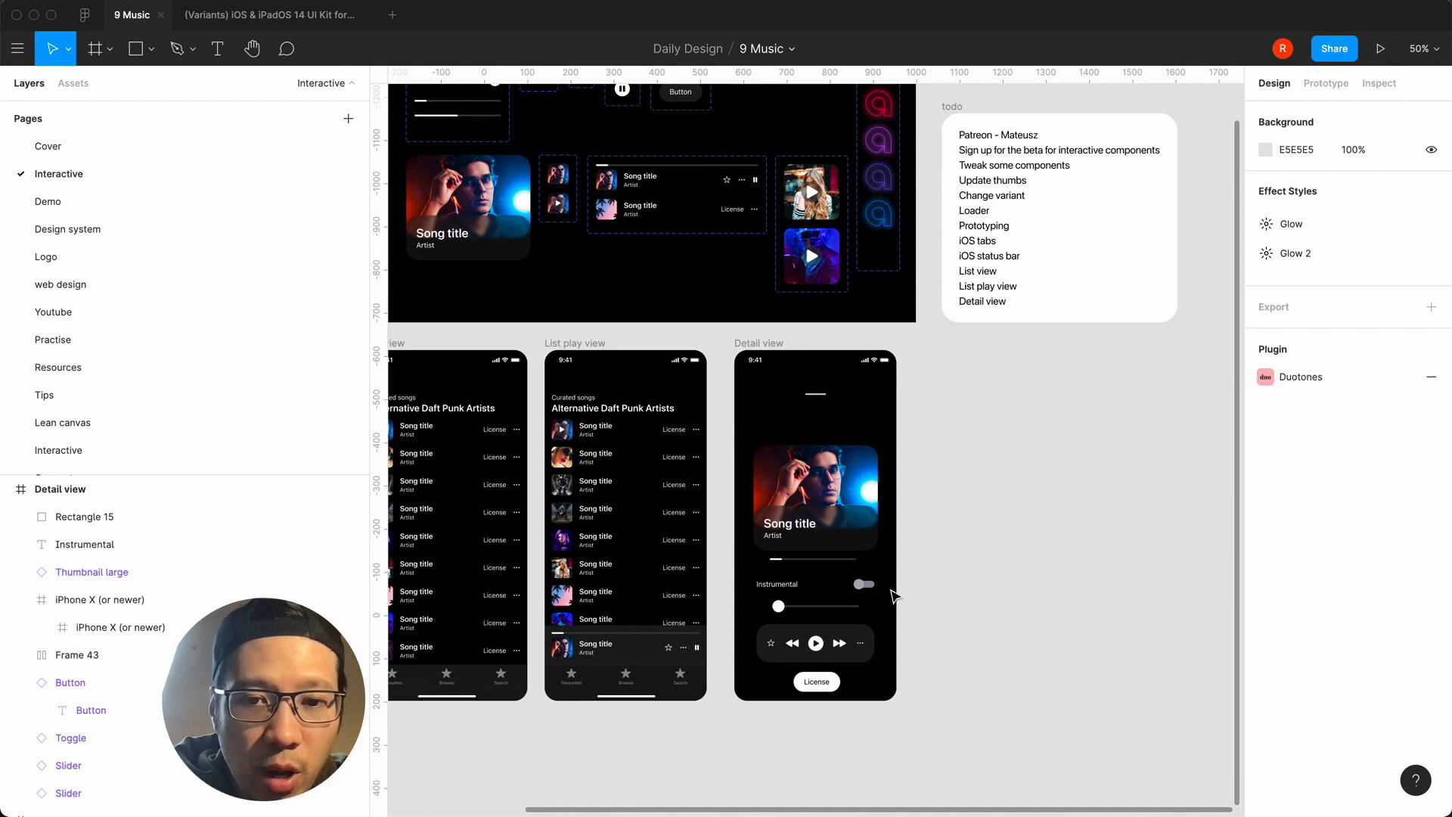
scroll(893, 595, "down", 2)
scroll(892, 595, "left", 1)
scroll(896, 597, "up", 3)
scroll(896, 597, "right", 1)
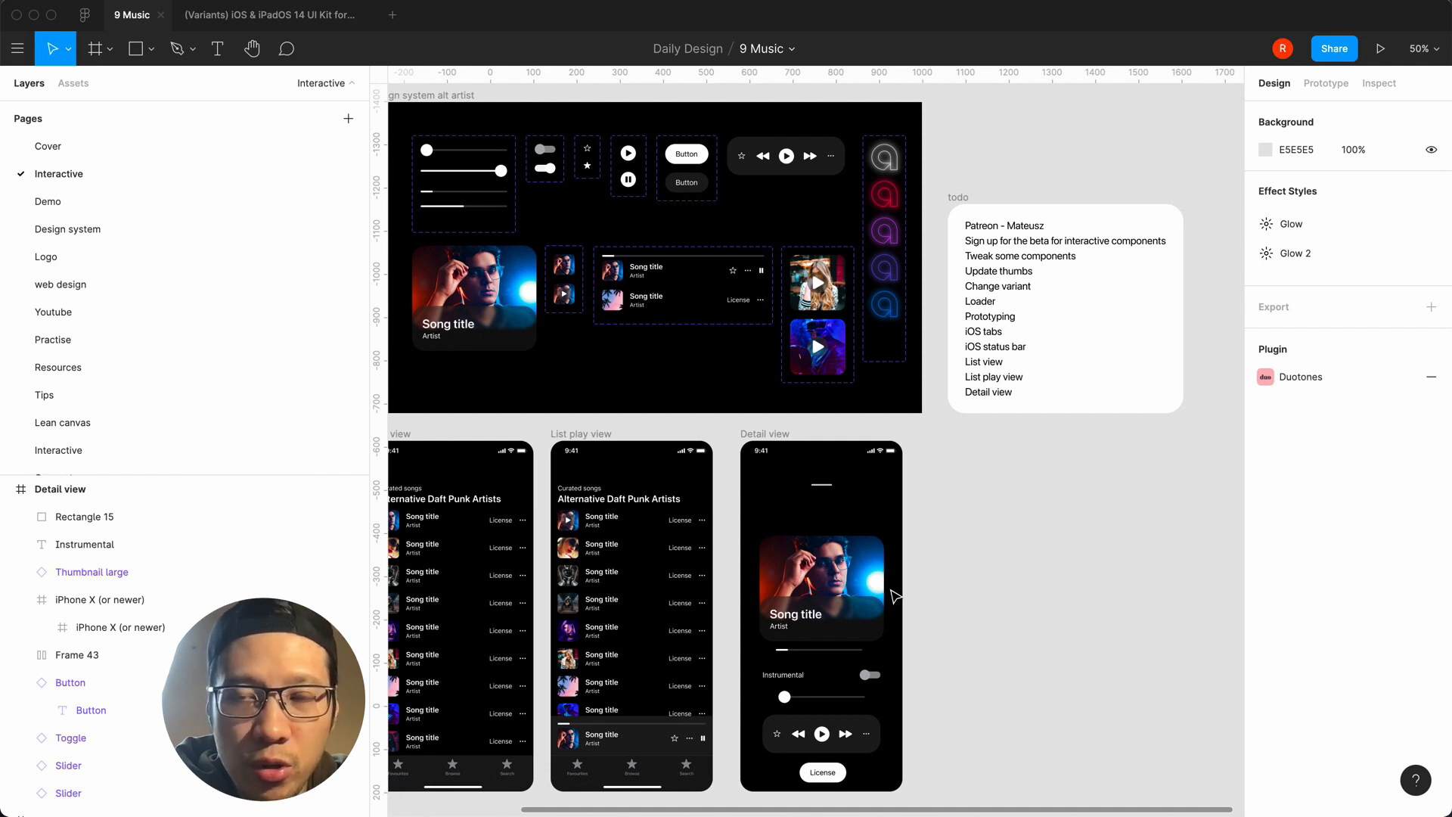
Spread the screens apart horizontally, with Loading at X -1666, List view at X -707 and Detail view about 380 px further right.
key("shift+0")
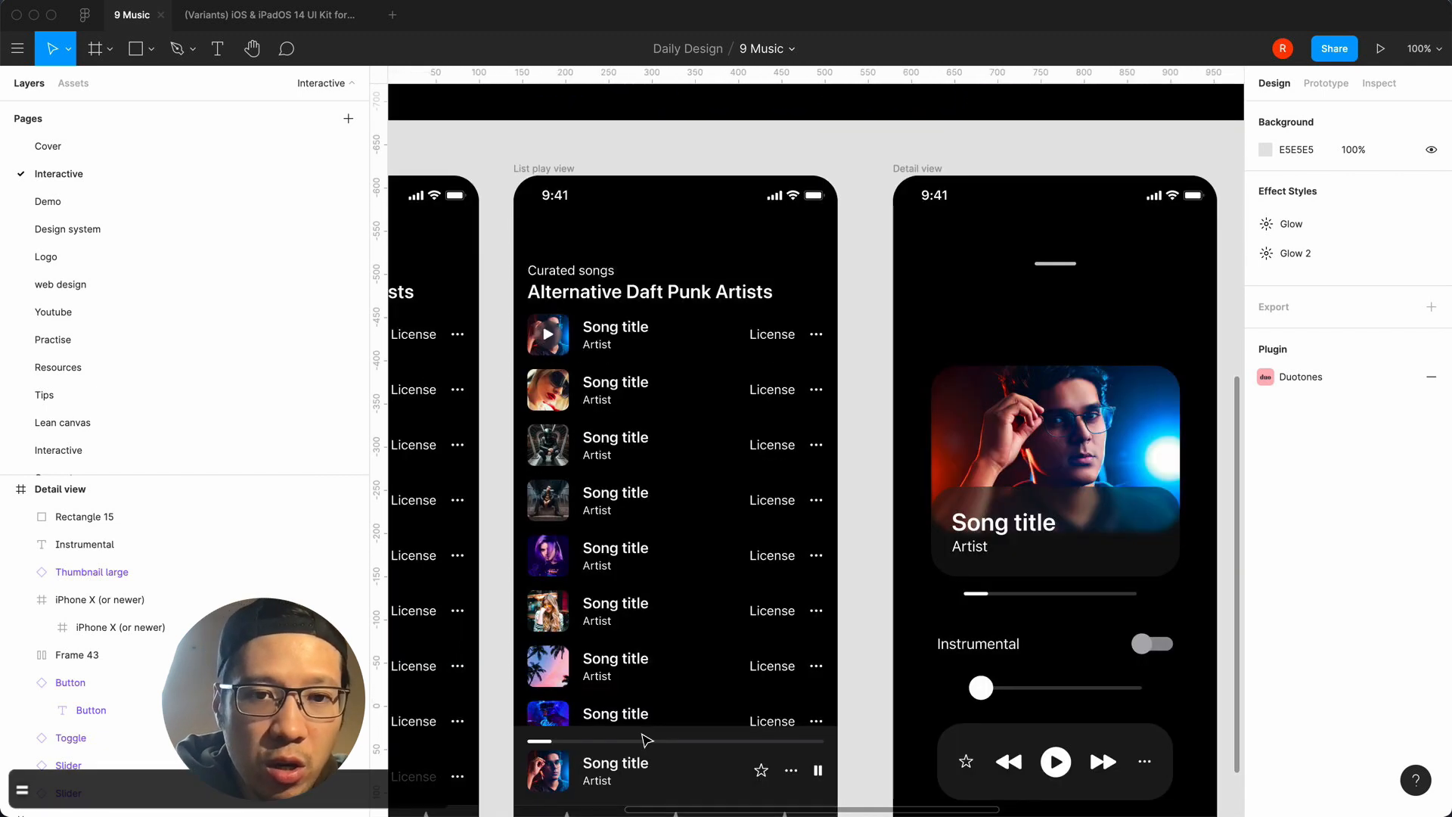
key("minus")
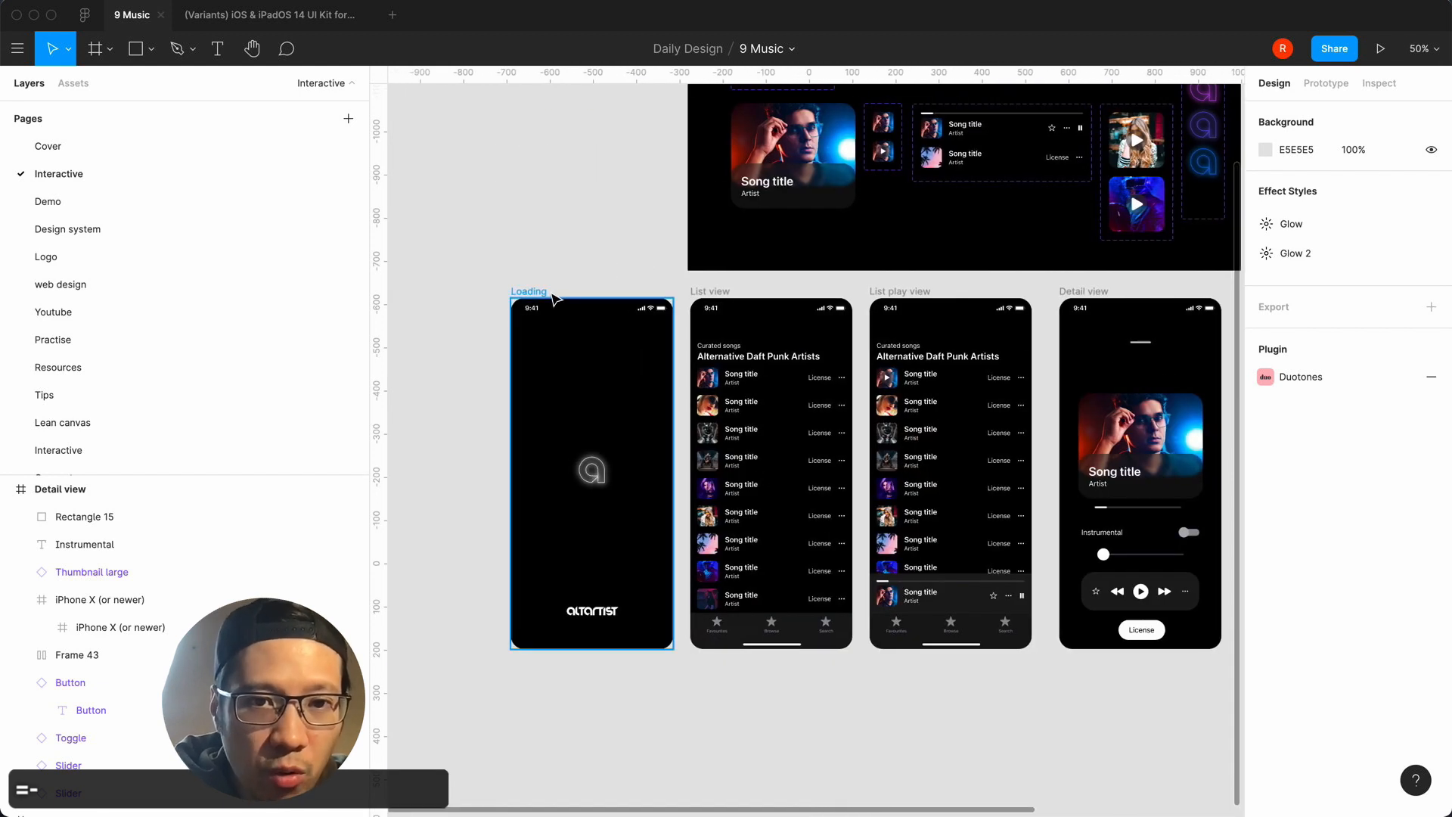
key("minus")
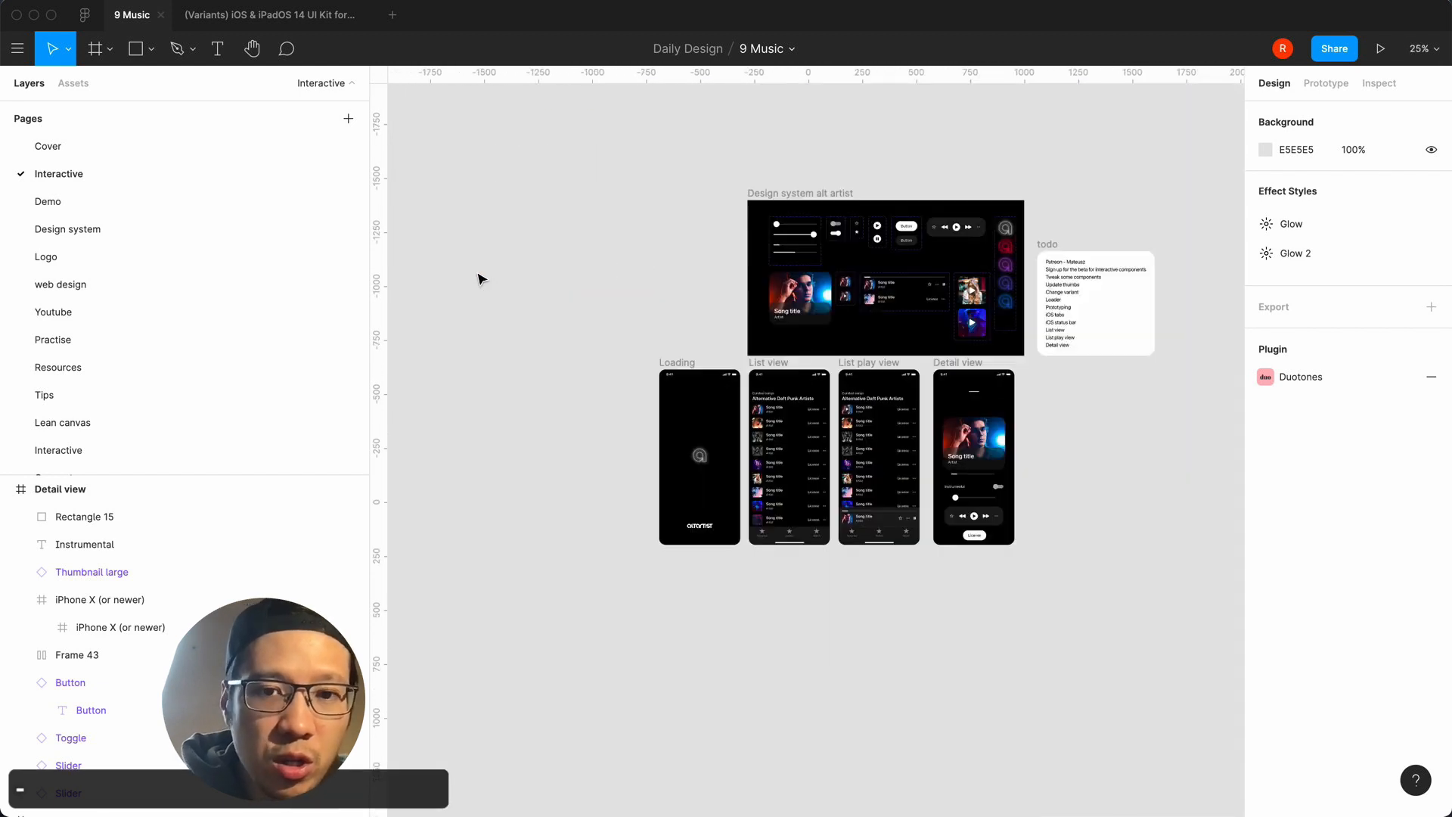
left_click(572, 370)
left_click_drag(573, 370, 559, 371)
left_click(772, 386, "shift")
left_click_drag(772, 386, 679, 386)
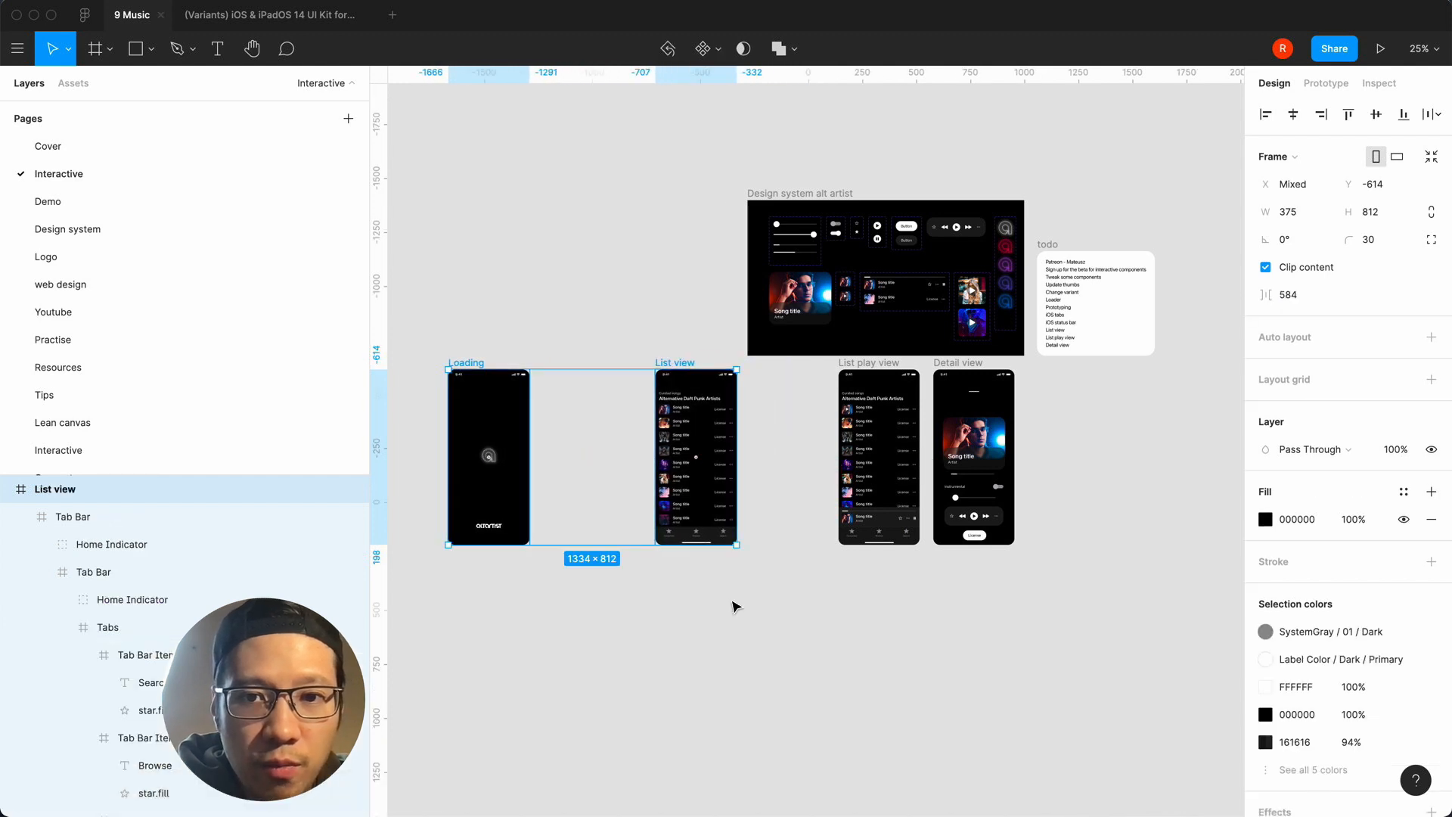
left_click(733, 603)
left_click_drag(989, 370, 1070, 371)
left_click(742, 700)
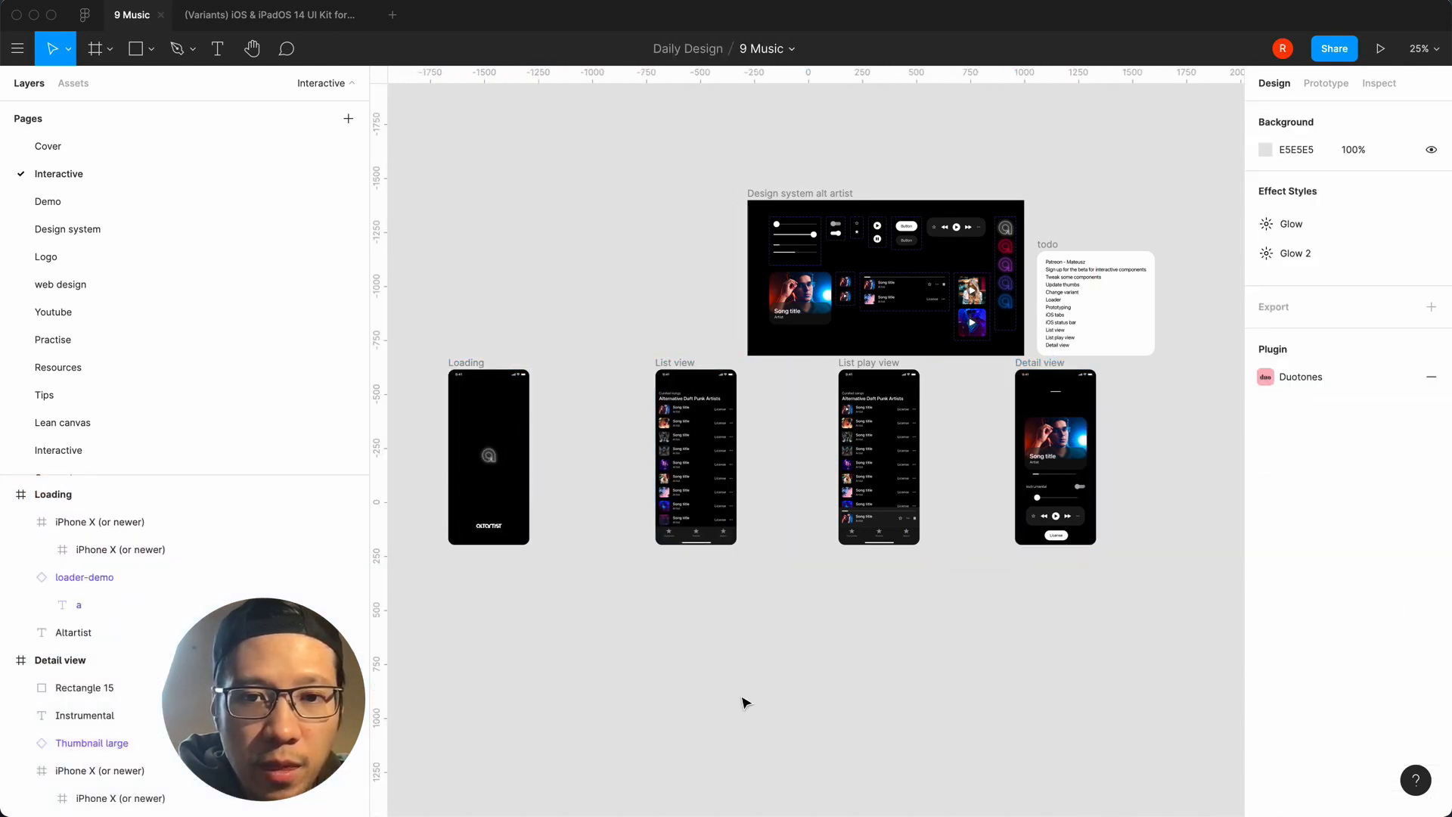
Add a prototype connection from the Loading frame to List view, triggered After delay.
left_click(470, 371)
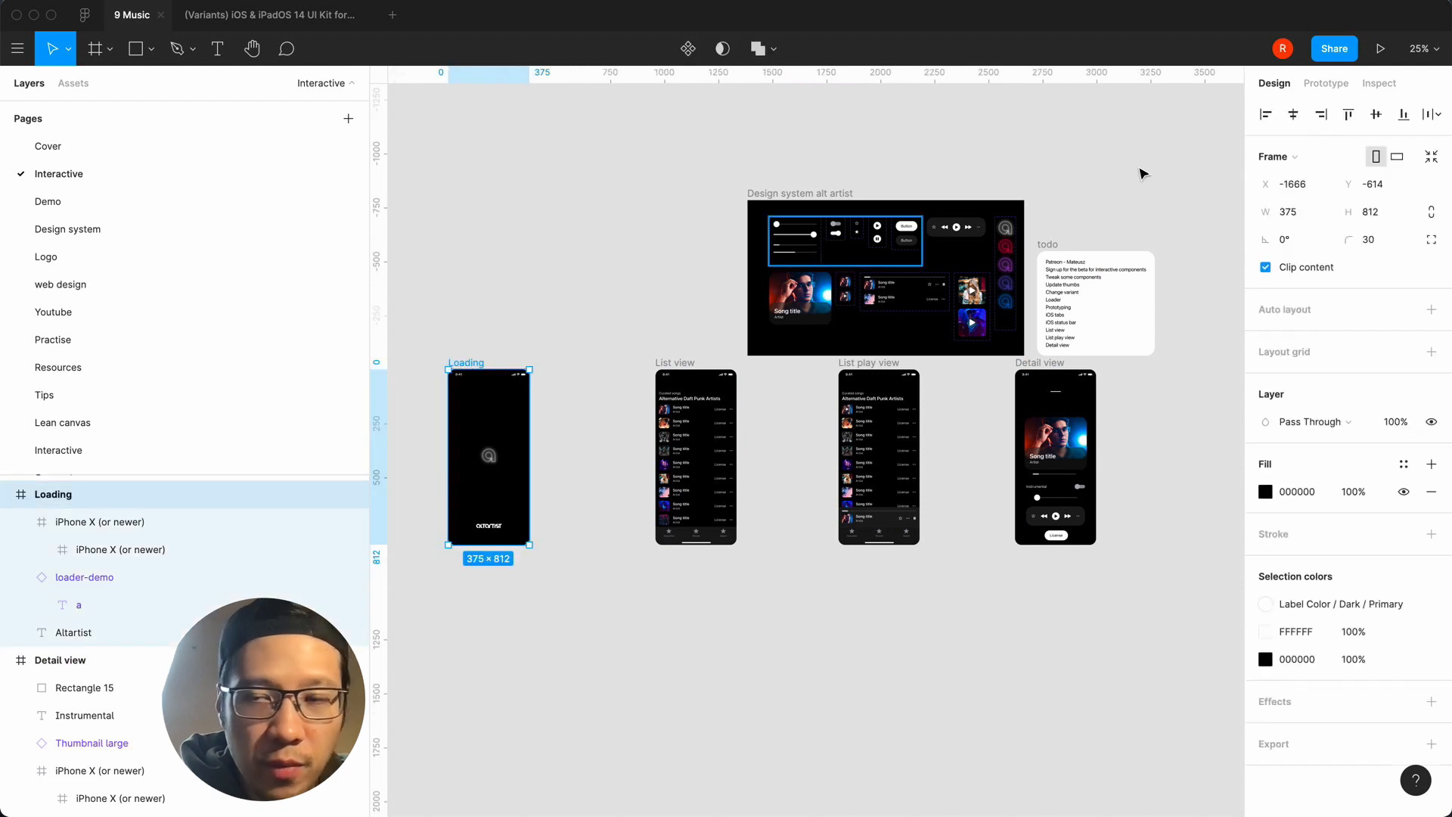
left_click(1327, 83)
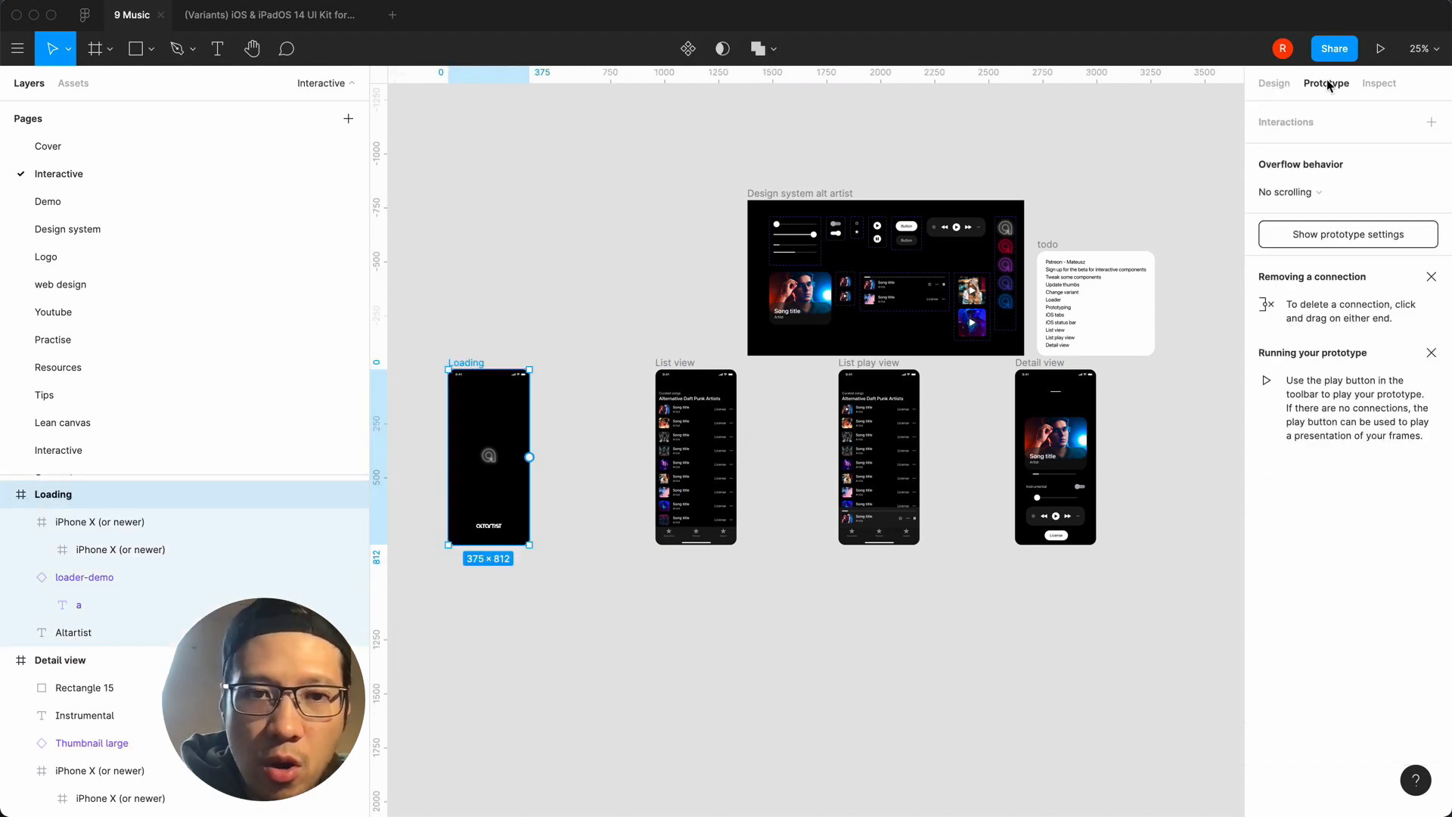
left_click_drag(530, 457, 683, 458)
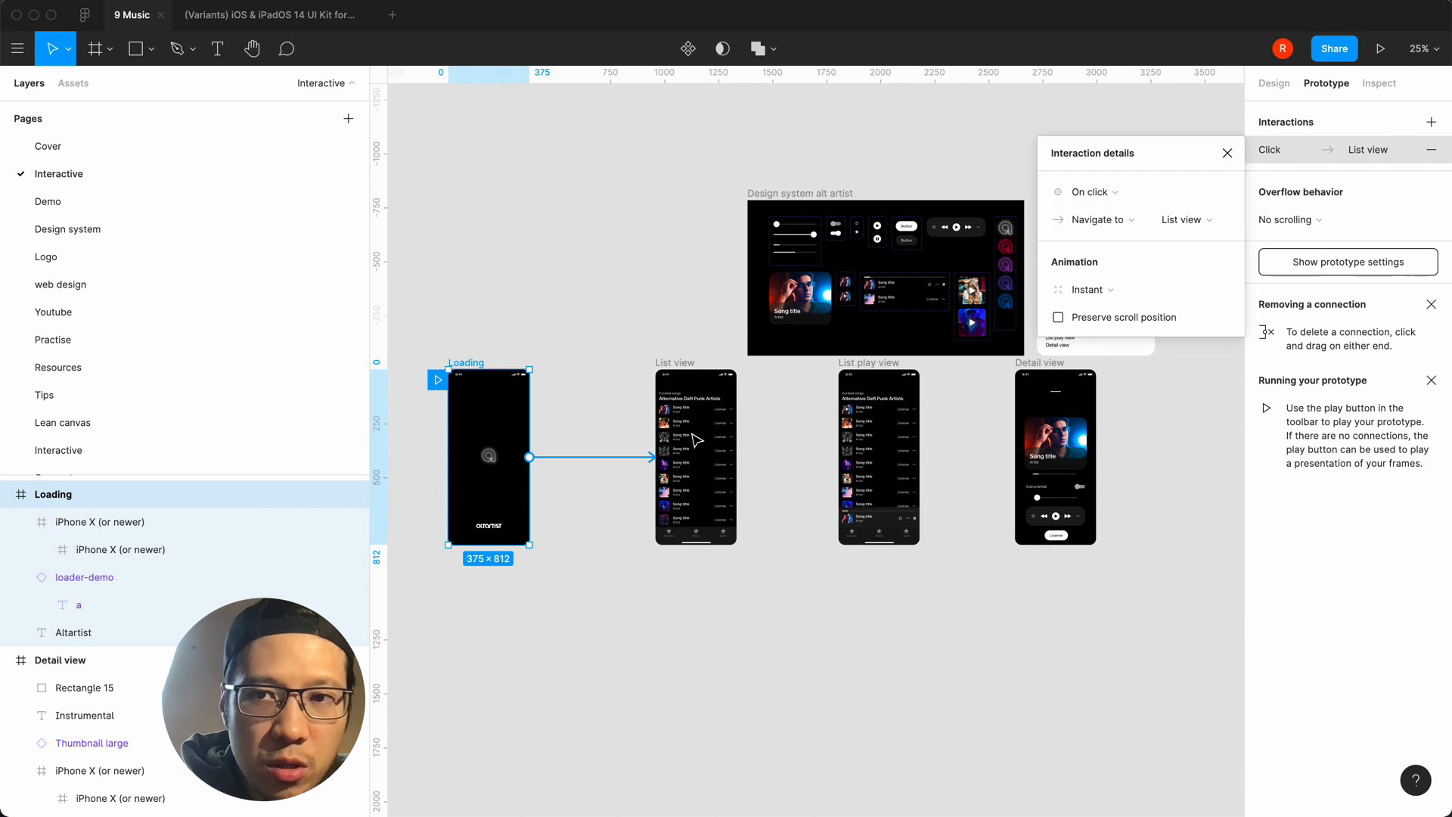
left_click(1124, 193)
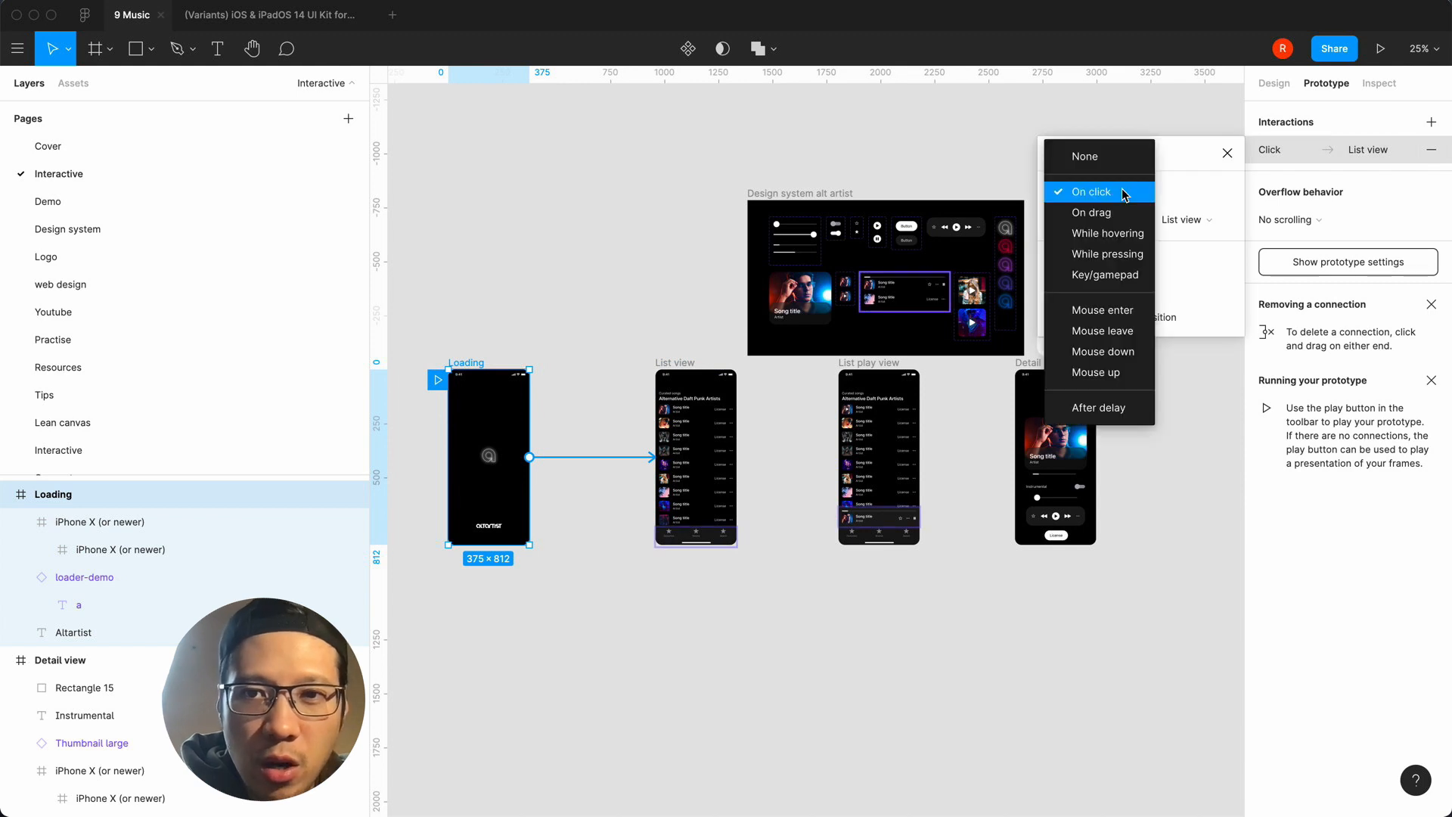
left_click(1100, 407)
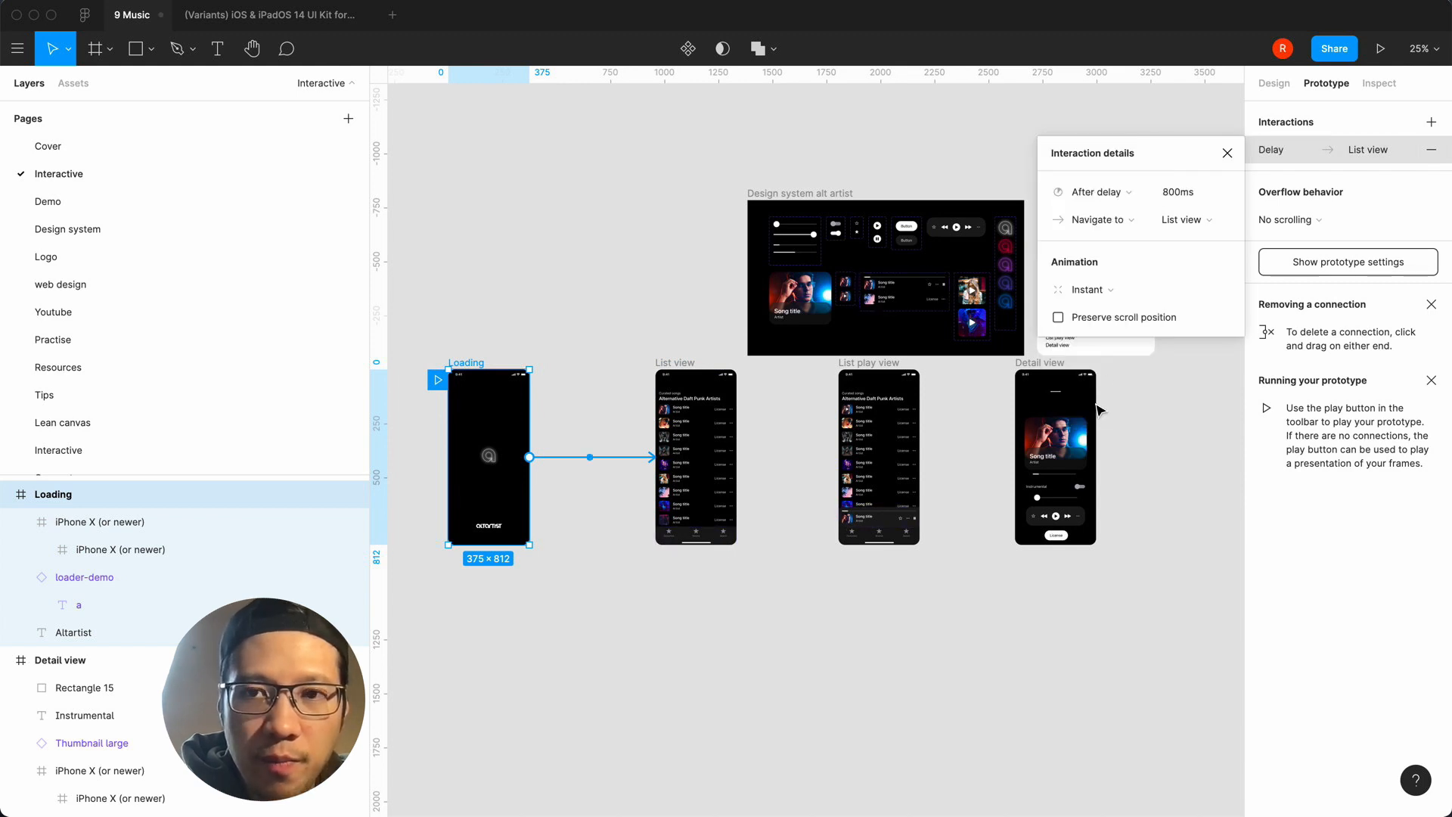
Set the delay of the Loading to List view interaction to 1000 ms and close its details.
left_click(1173, 198)
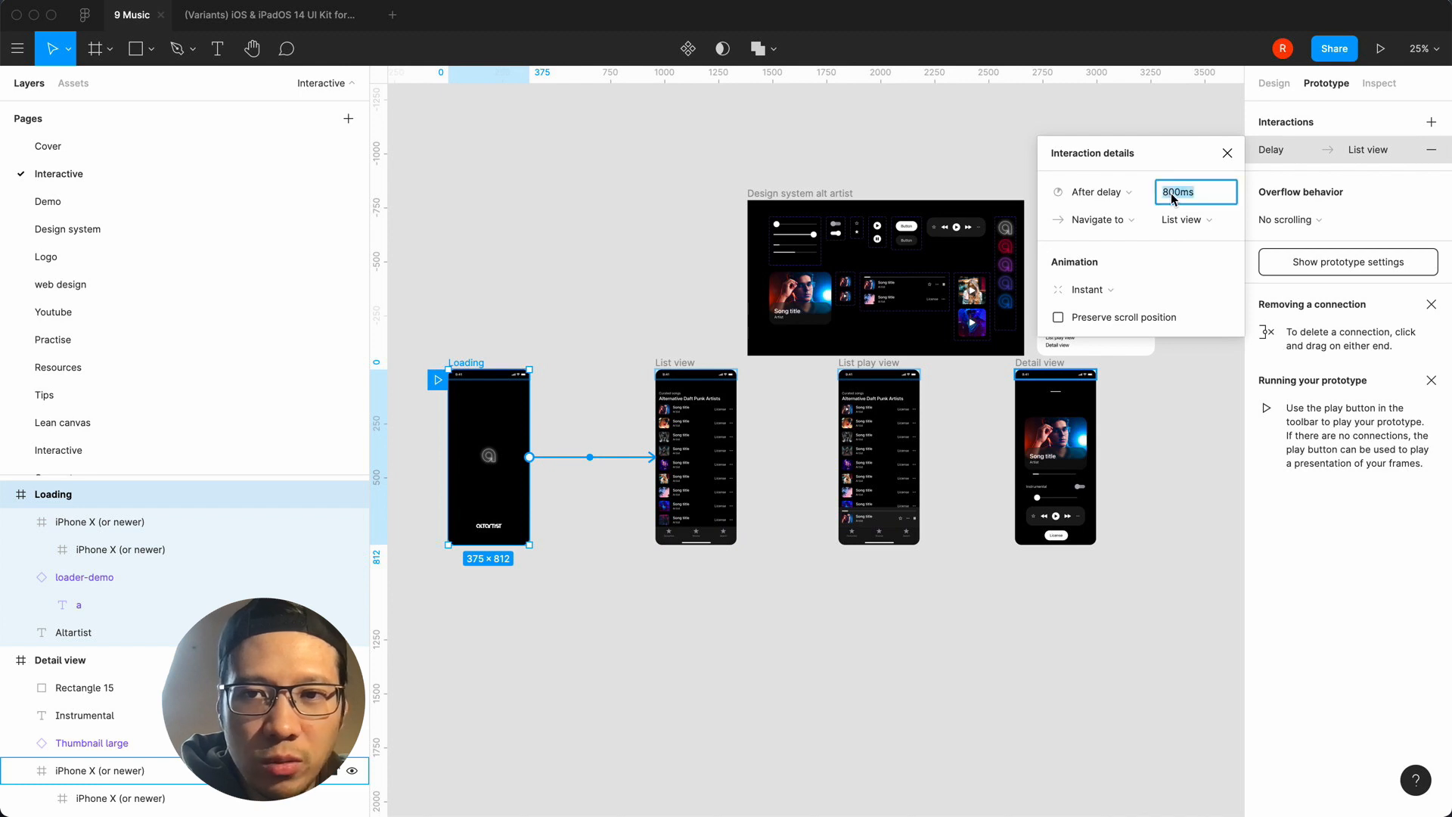
key("Right")
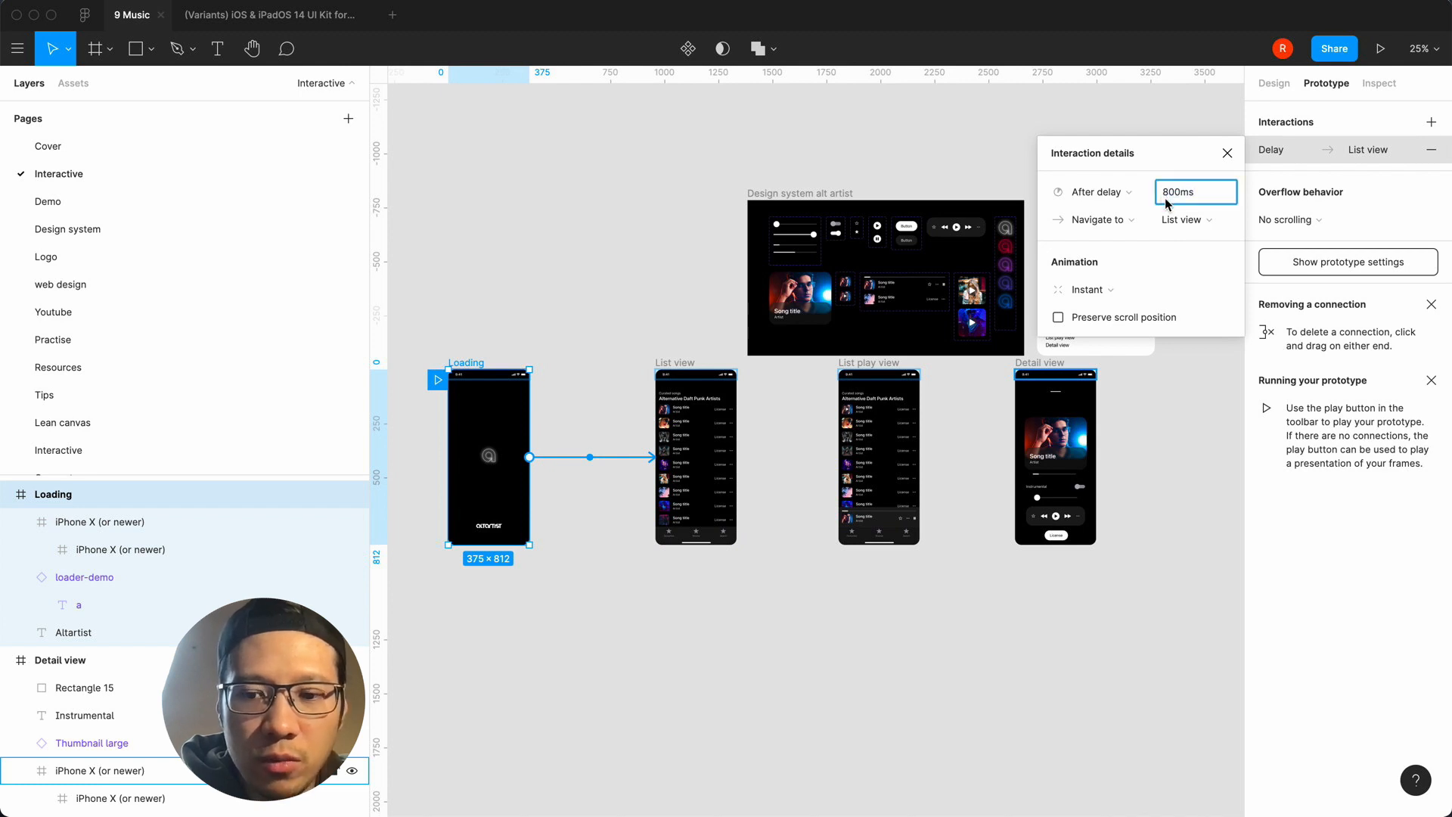
key("Left")
key("Left")
key("BackSpace")
type("10")
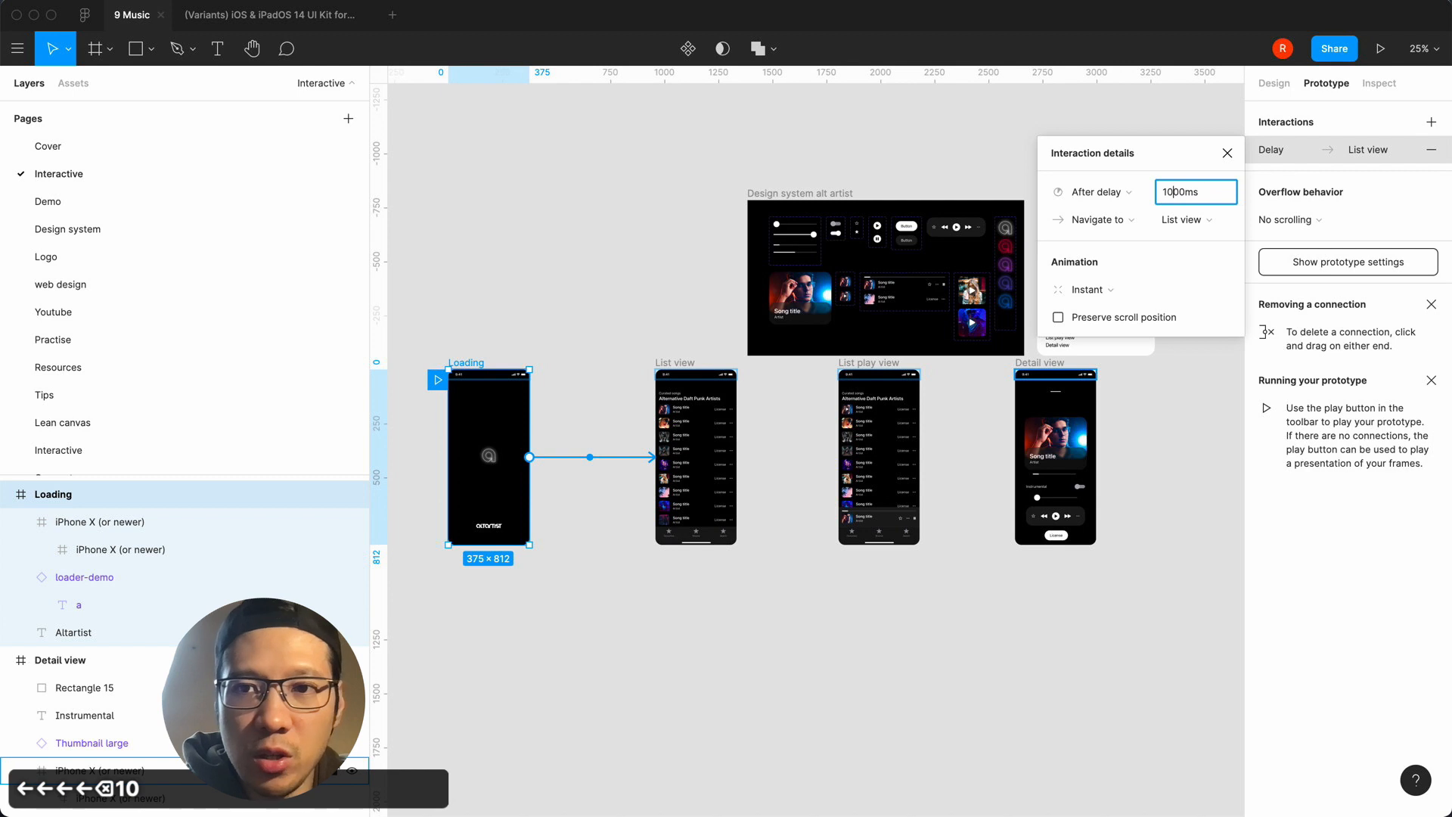
left_click(1228, 152)
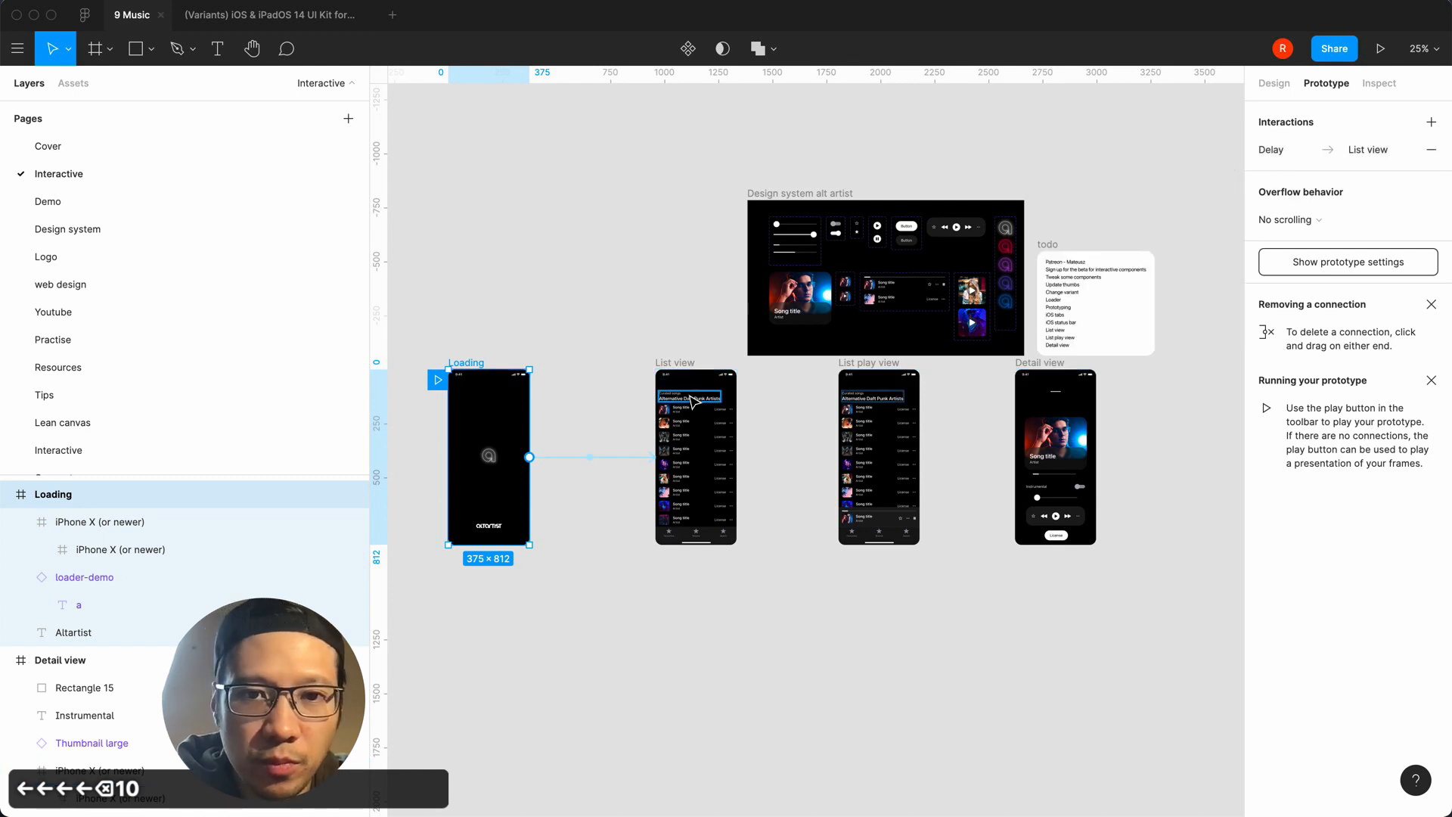
Select the List view frame and collapse its Tab Bar layer to expose the song list layers.
left_click(605, 707)
key("equal")
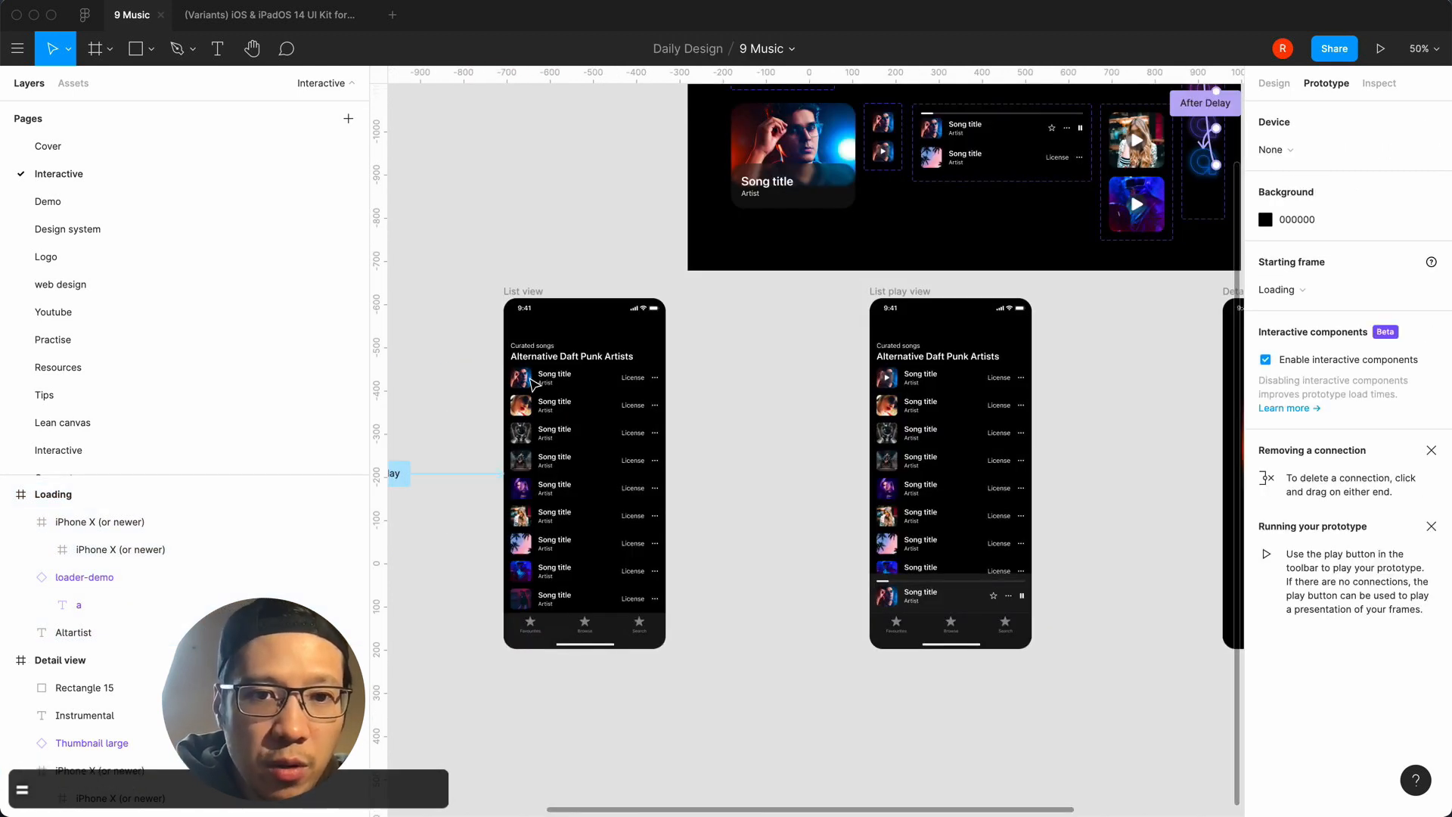
left_click(532, 383)
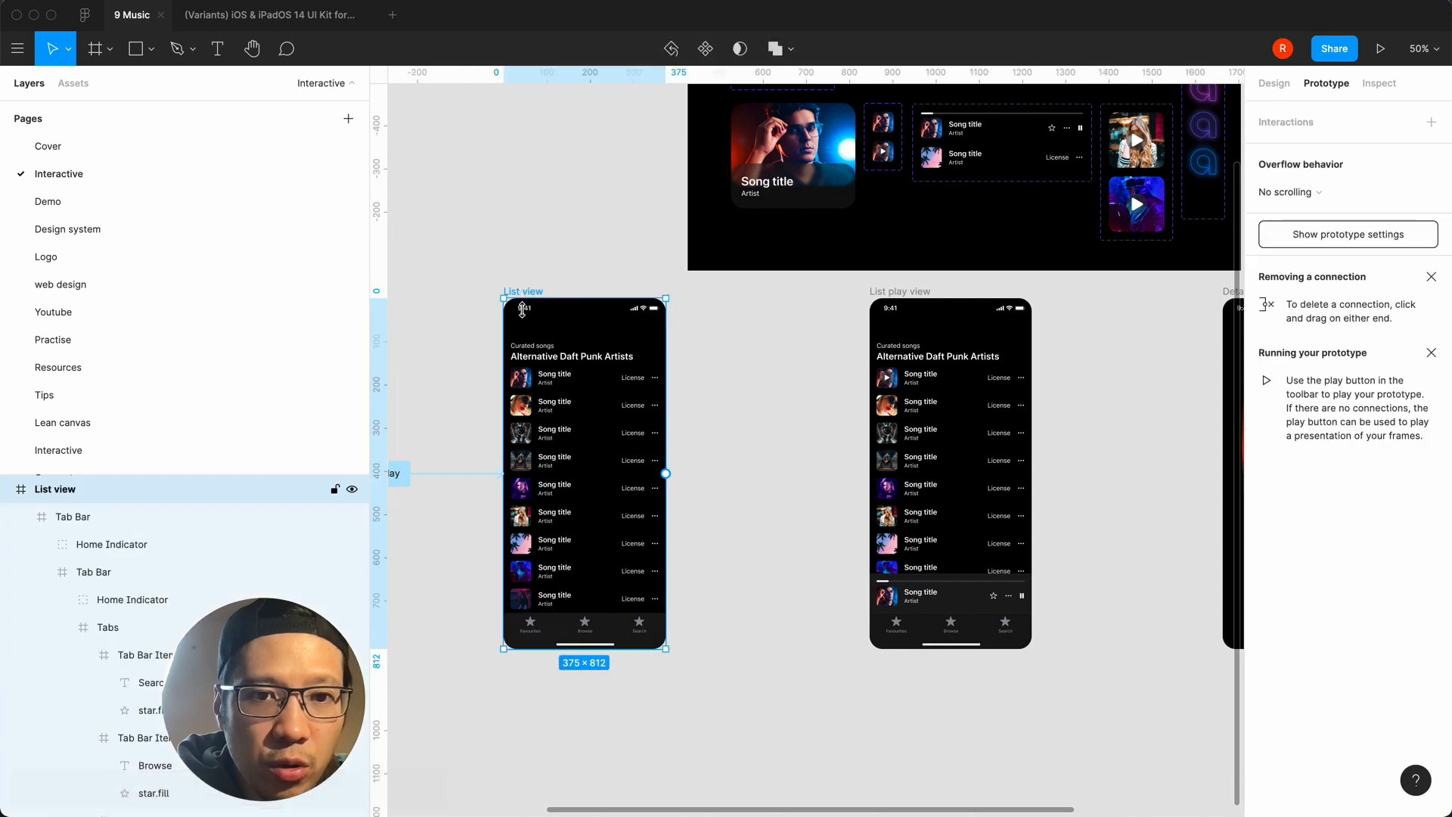
key("Escape")
left_click(532, 297)
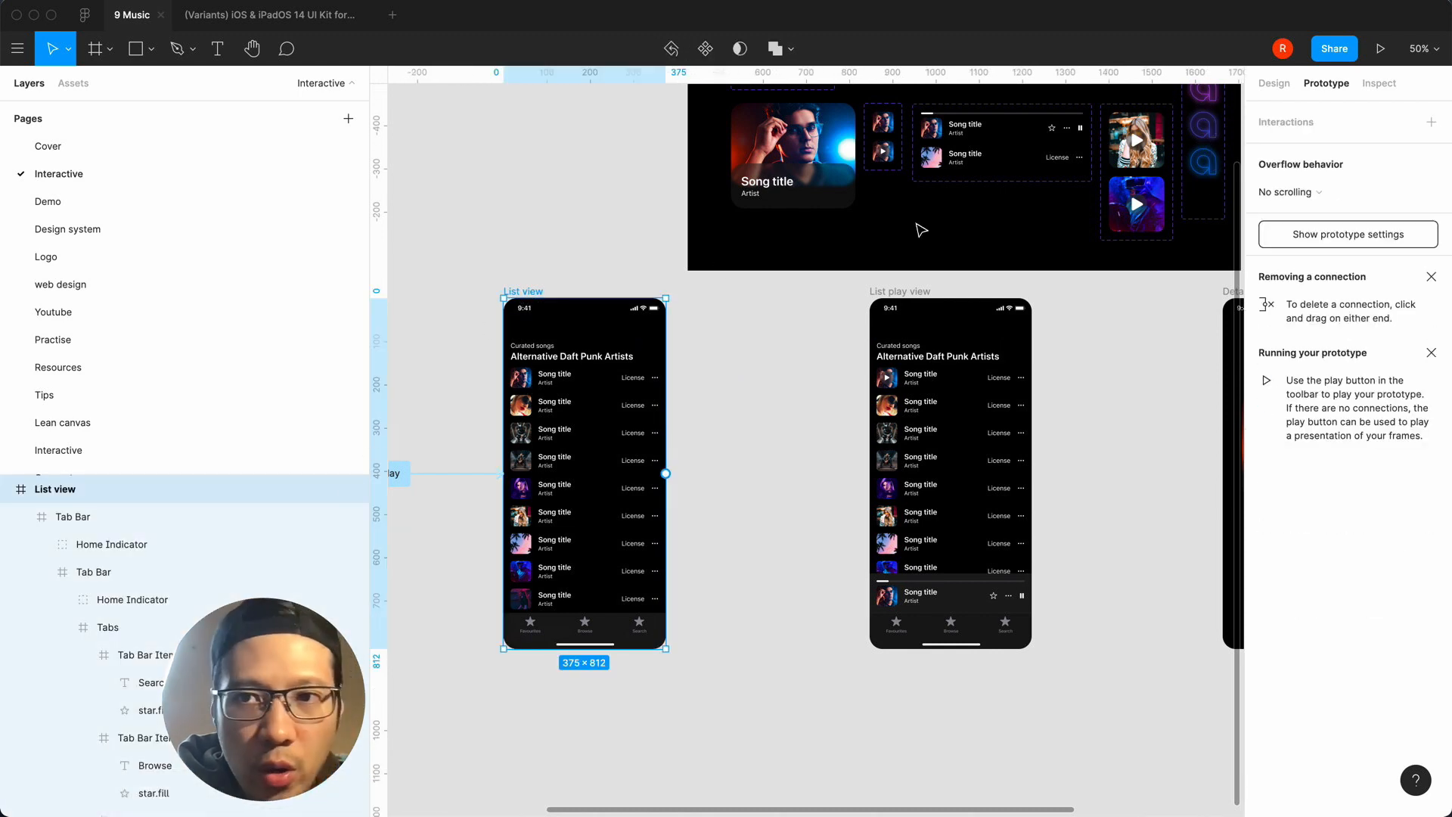
key("equal")
scroll(717, 403, "left", 4)
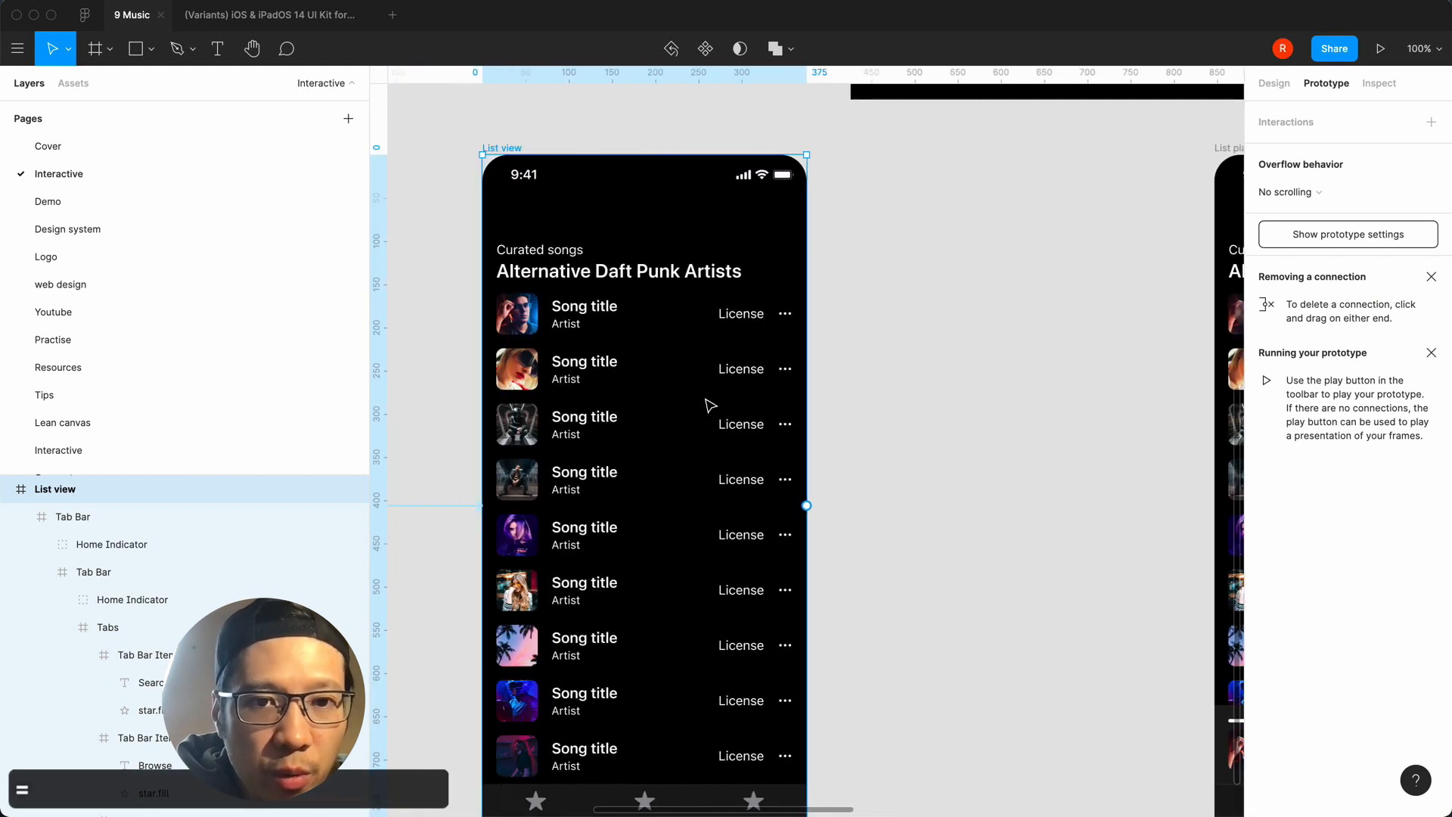
left_click(508, 320)
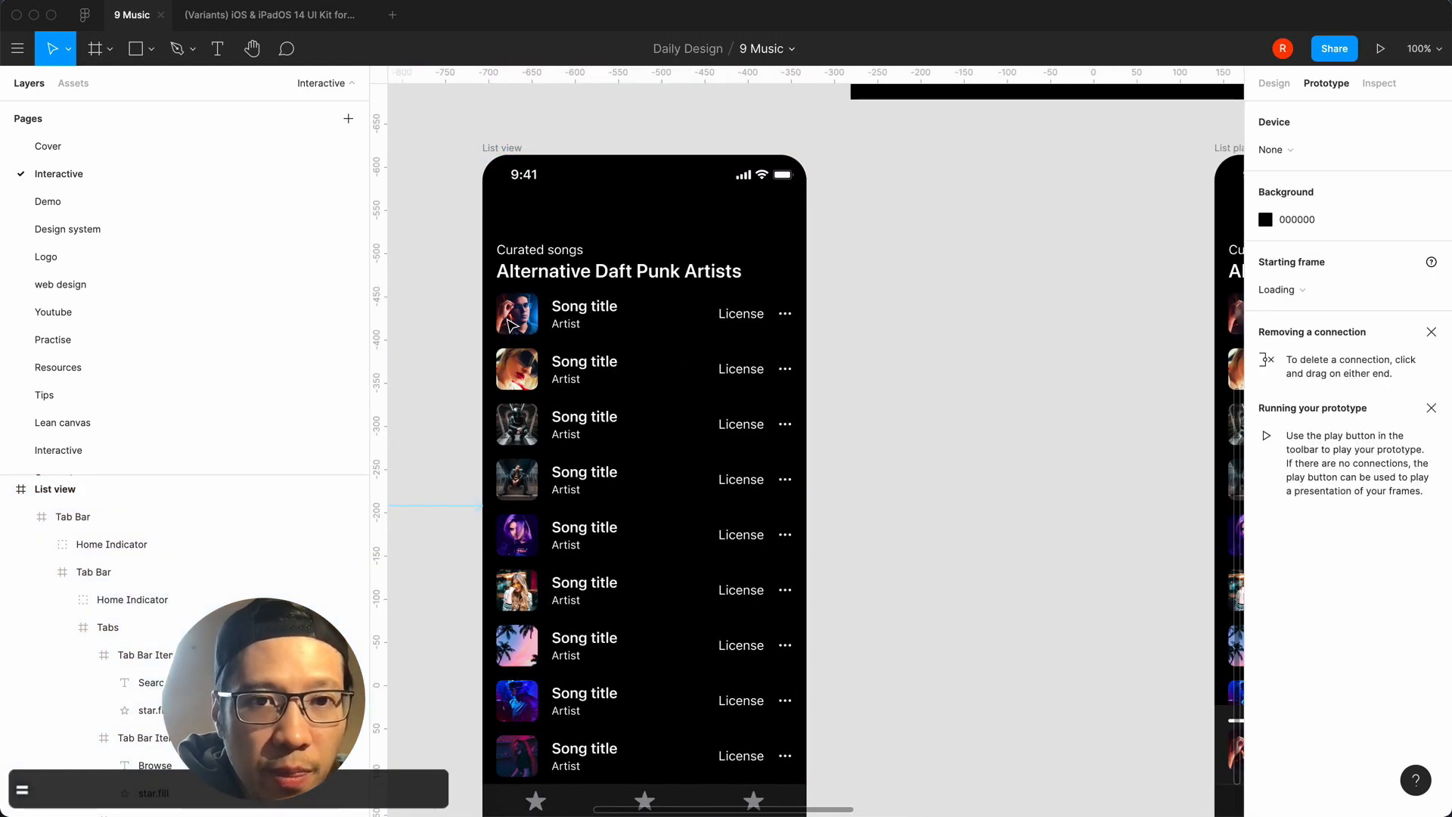
left_click(503, 149)
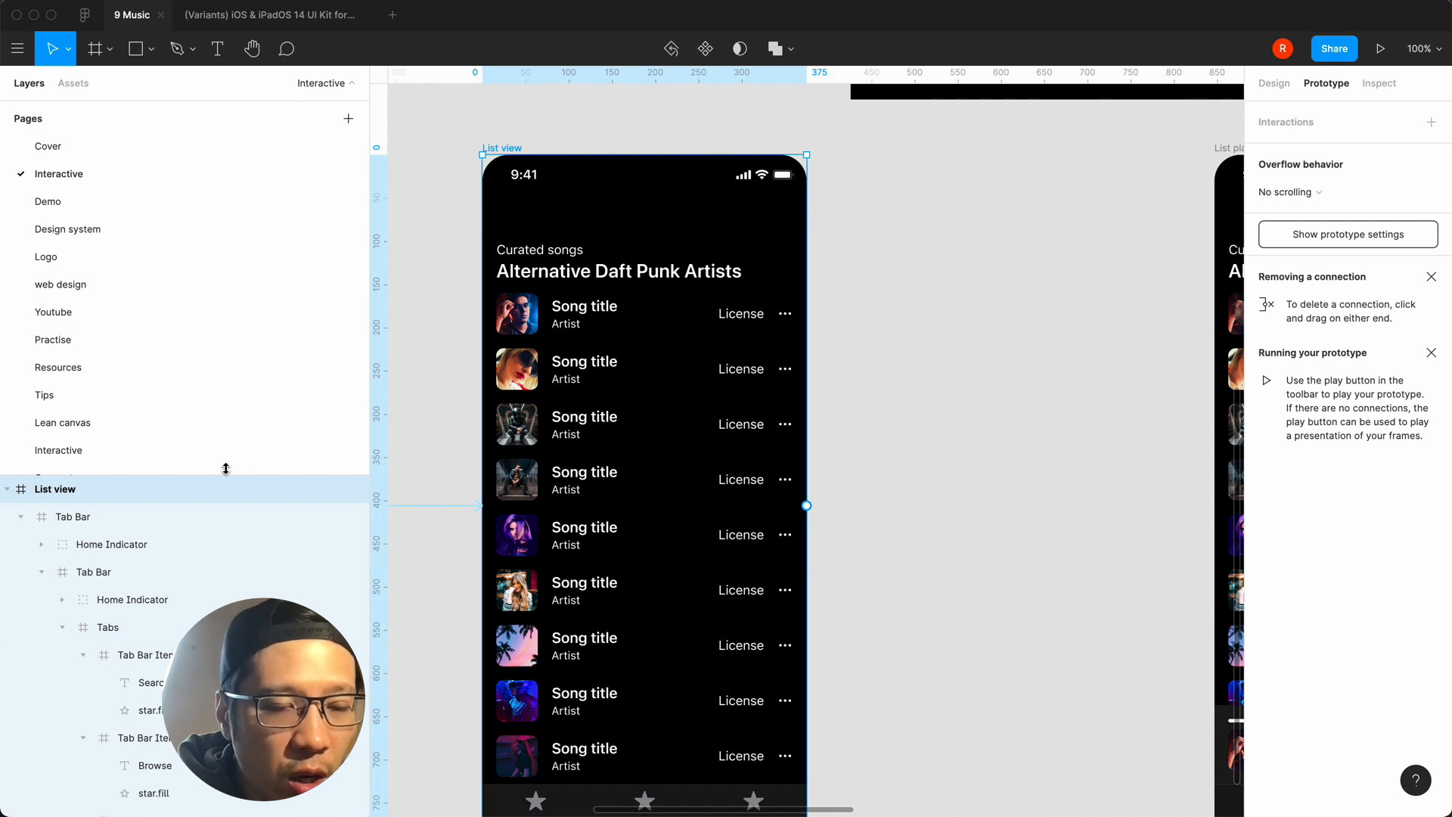
left_click(21, 518)
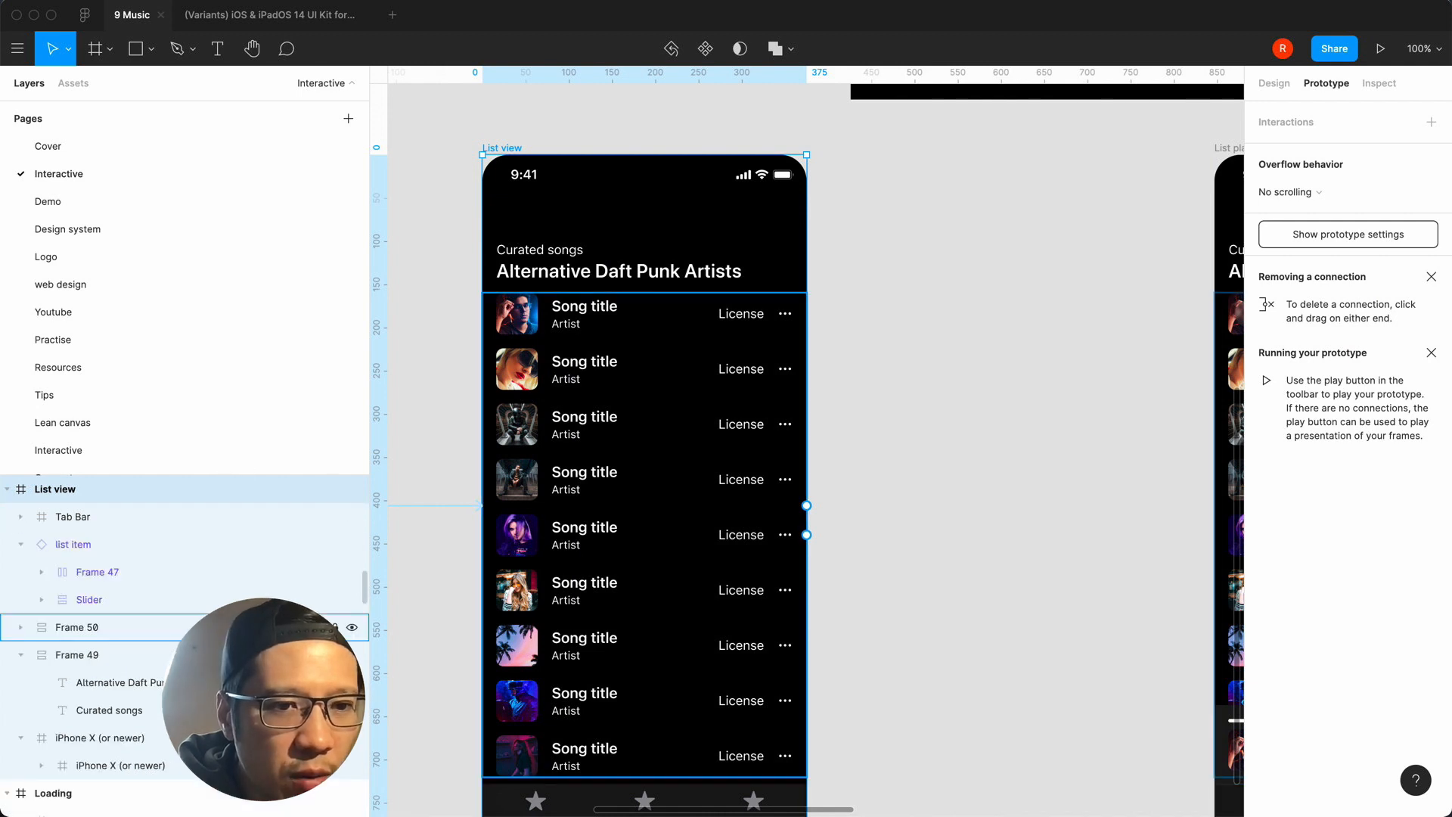
Connect the first song's list item in List view to List play view on click, using Smart animate.
double_click(524, 321)
double_click(525, 321)
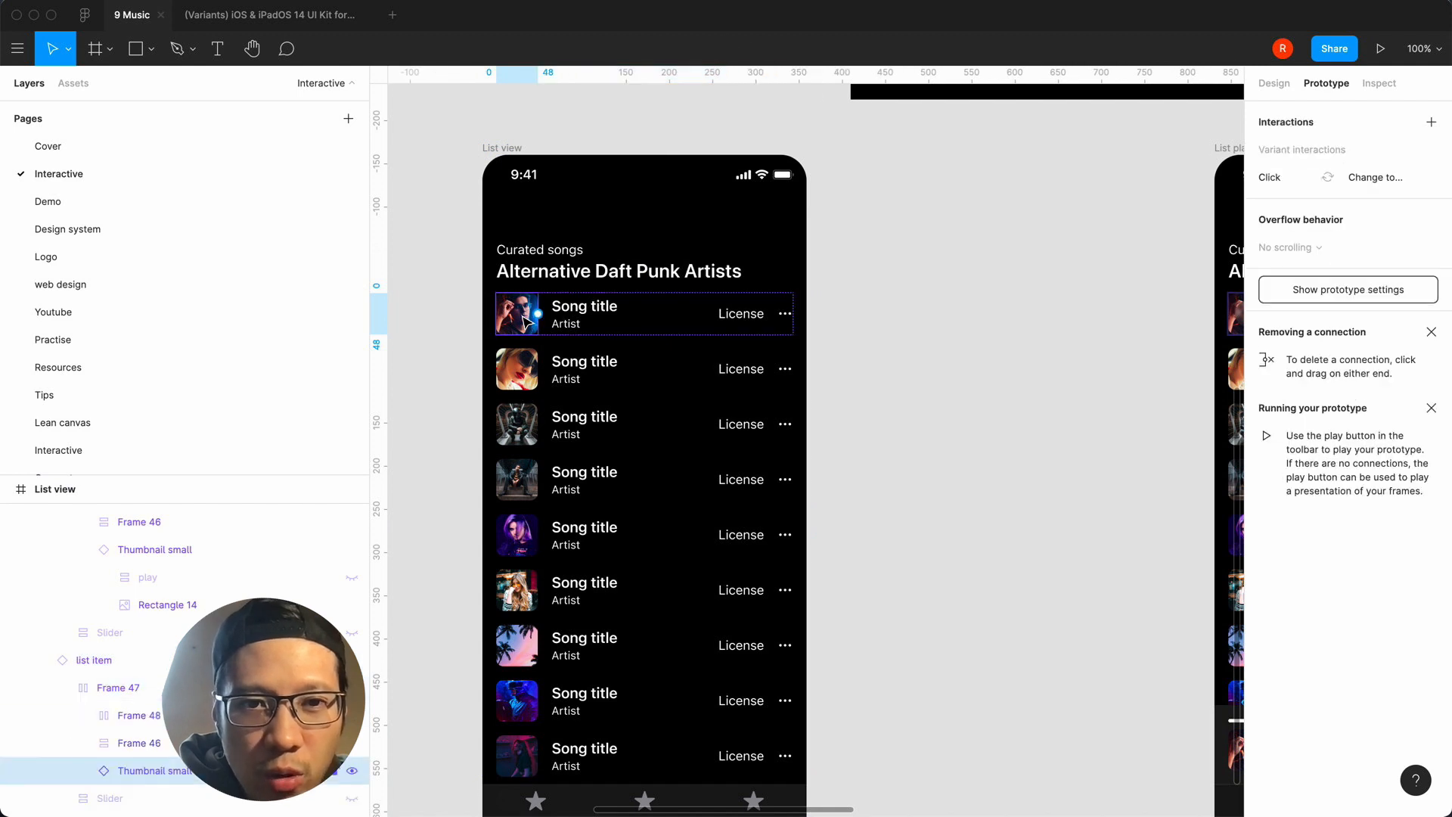
left_click(700, 333)
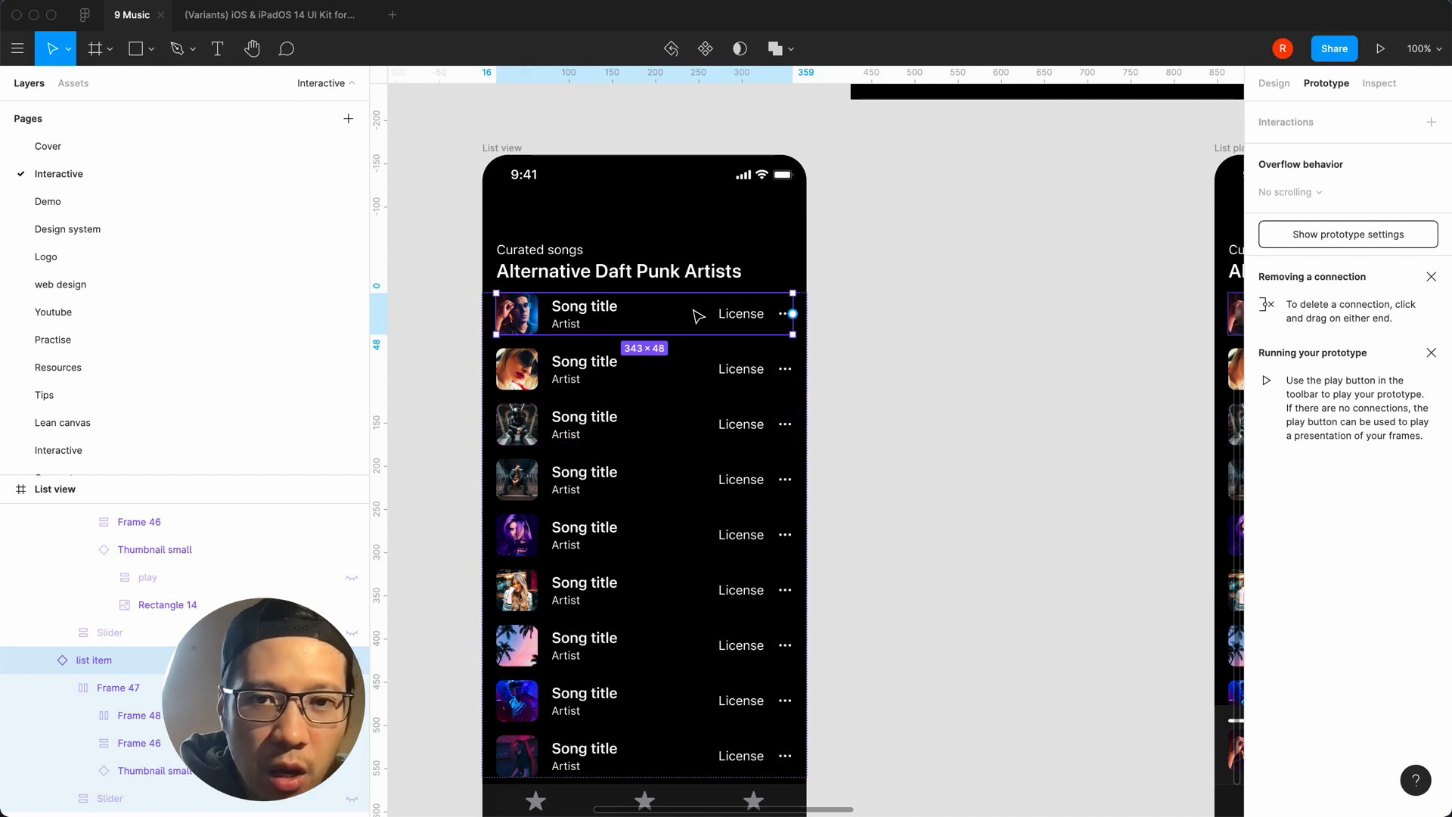
key("minus")
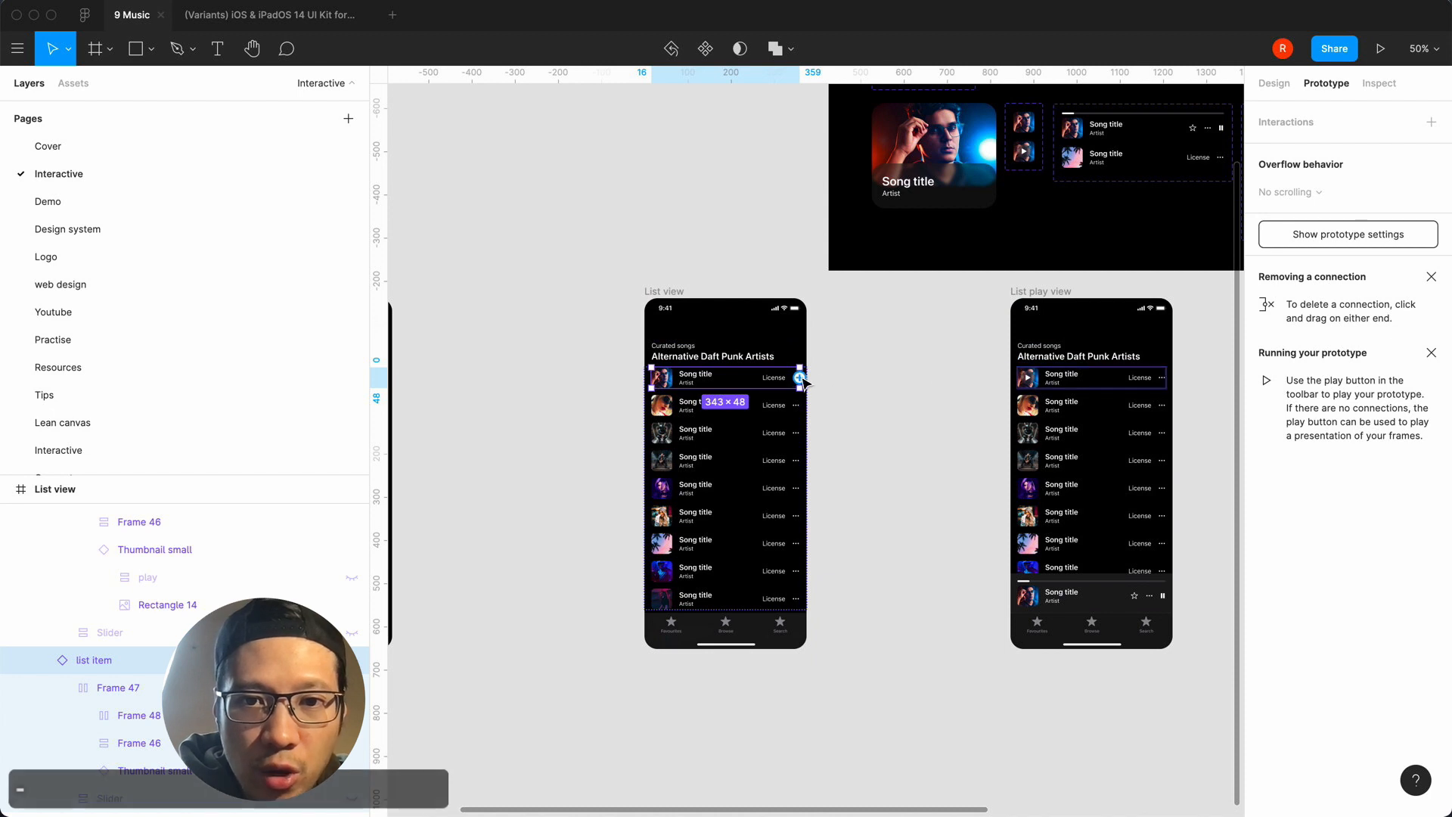
left_click_drag(799, 378, 1054, 401)
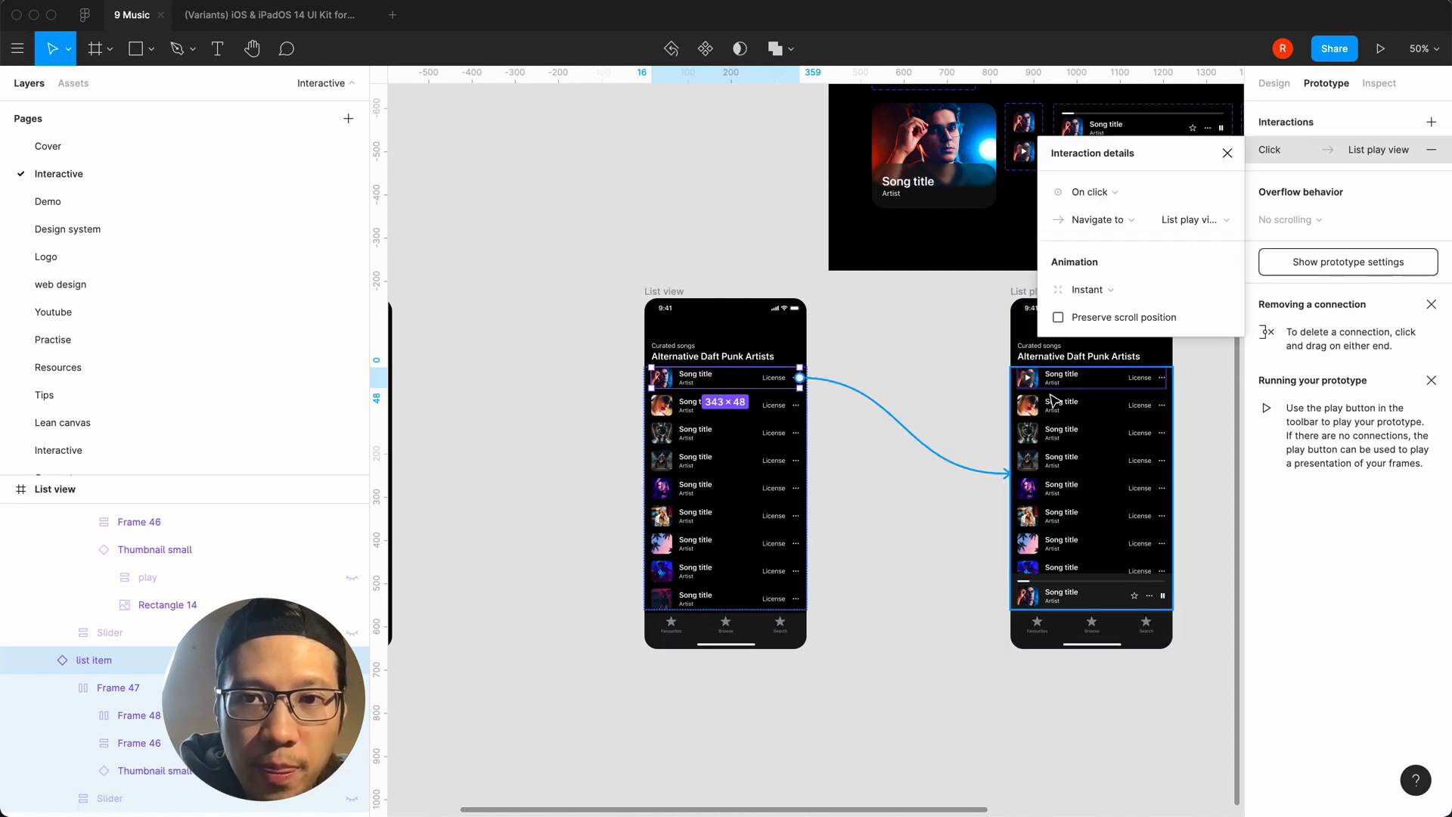
left_click(1089, 291)
left_click(1100, 324)
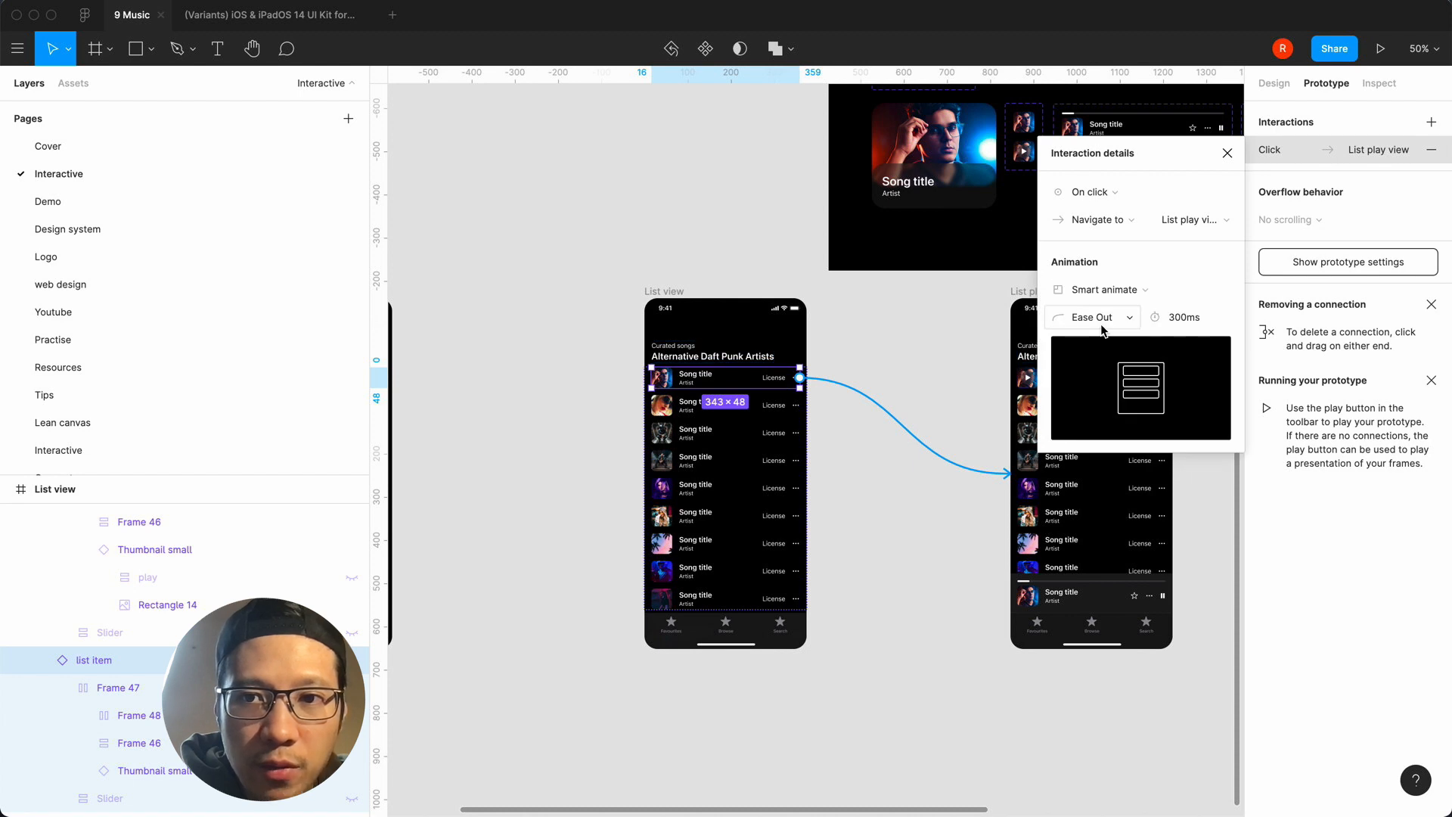
left_click(1227, 153)
Connect the now-playing list item above List play view's tab bar to Detail view on click, with Instant animation.
scroll(799, 581, "left", 5)
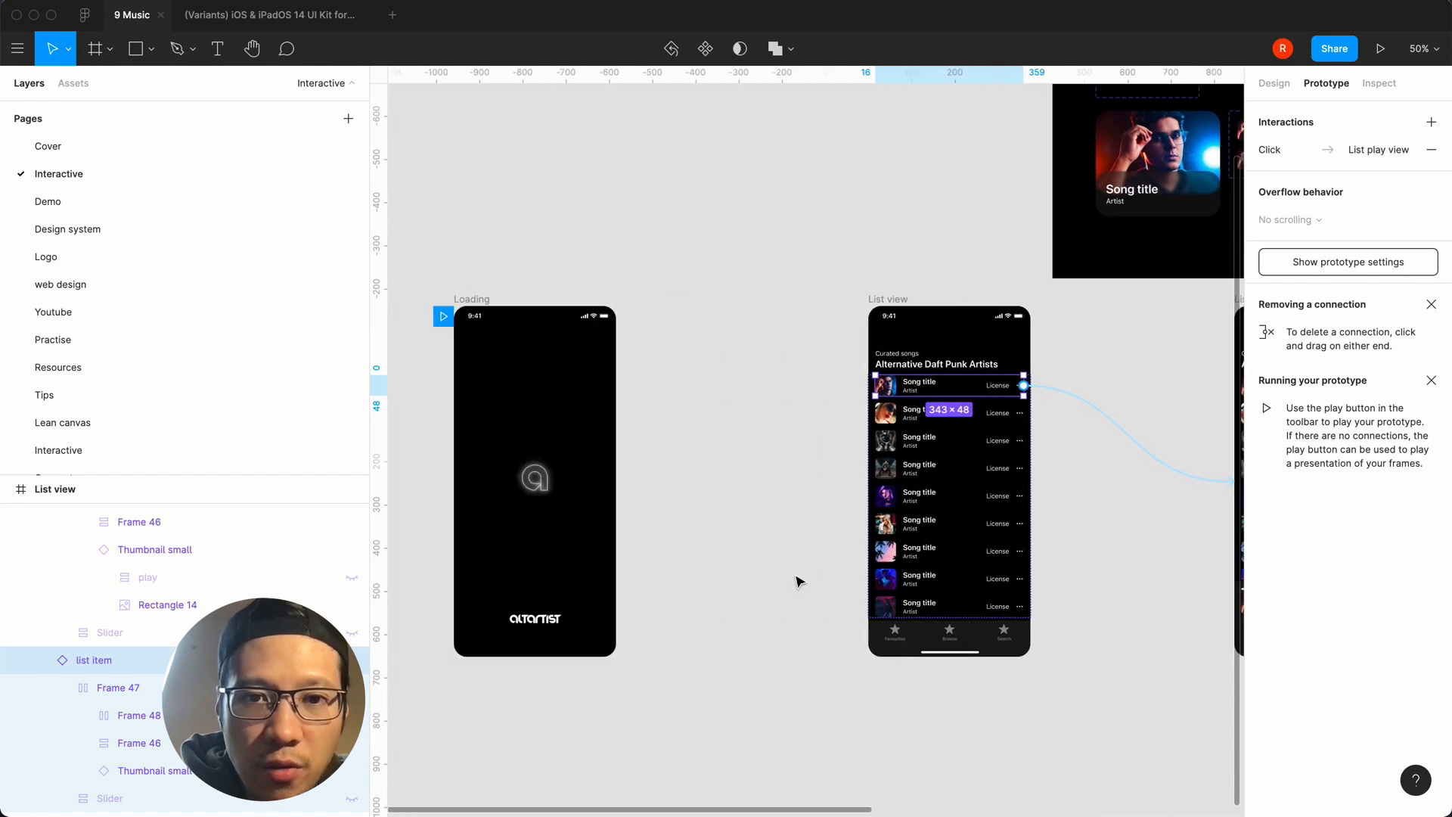
scroll(799, 581, "left", 1)
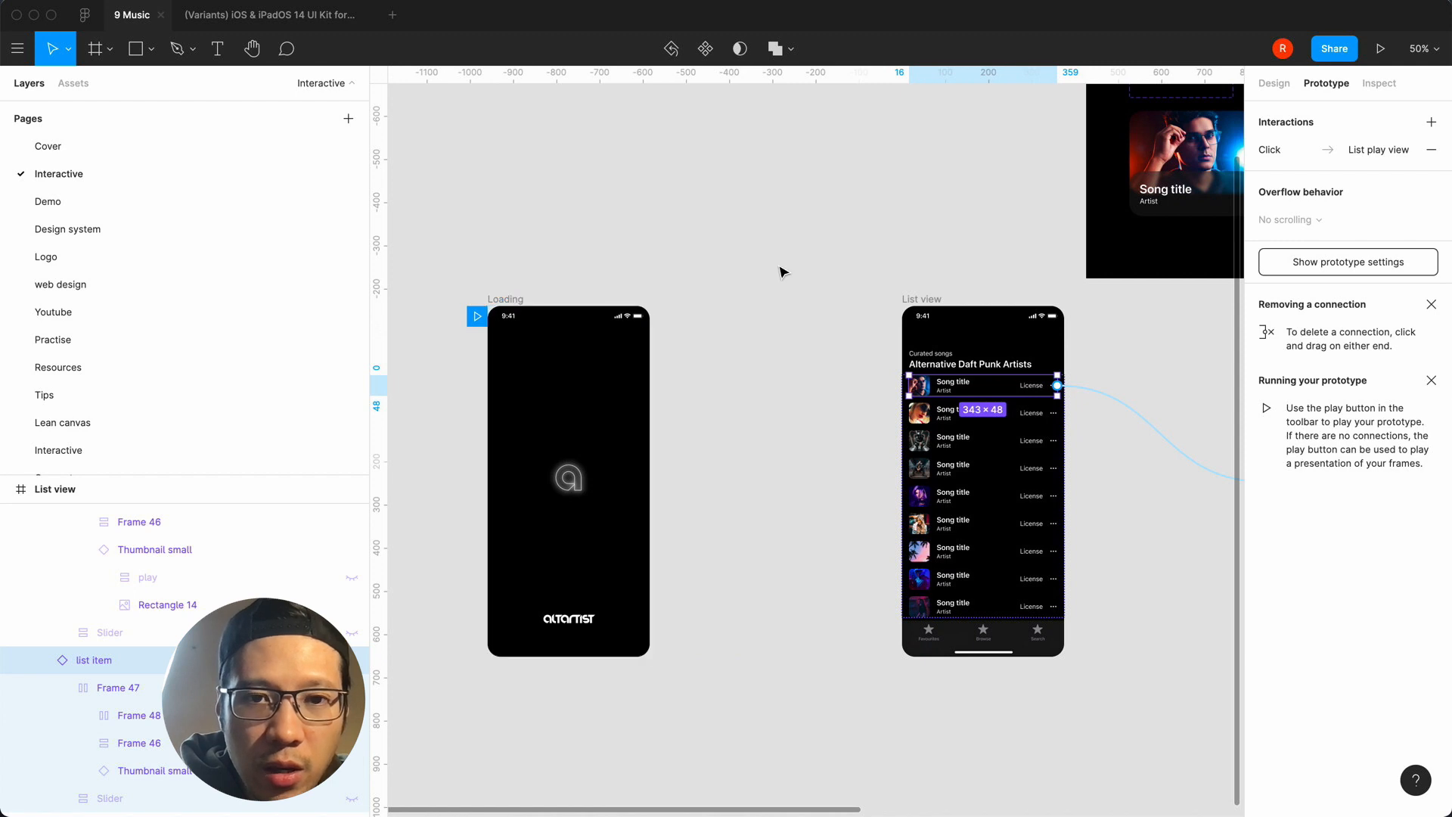
scroll(814, 239, "right", 7)
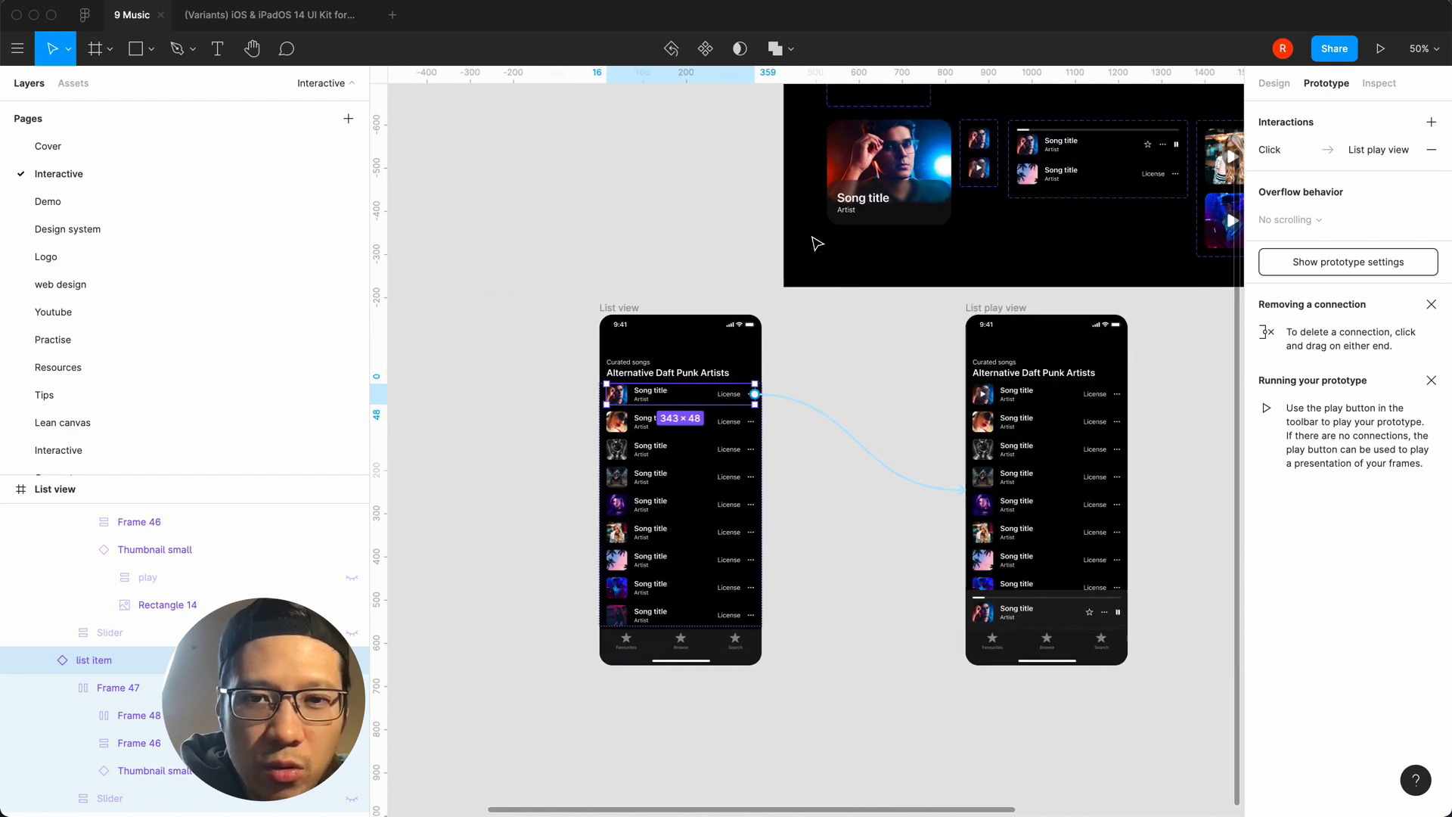
scroll(875, 660, "right", 3)
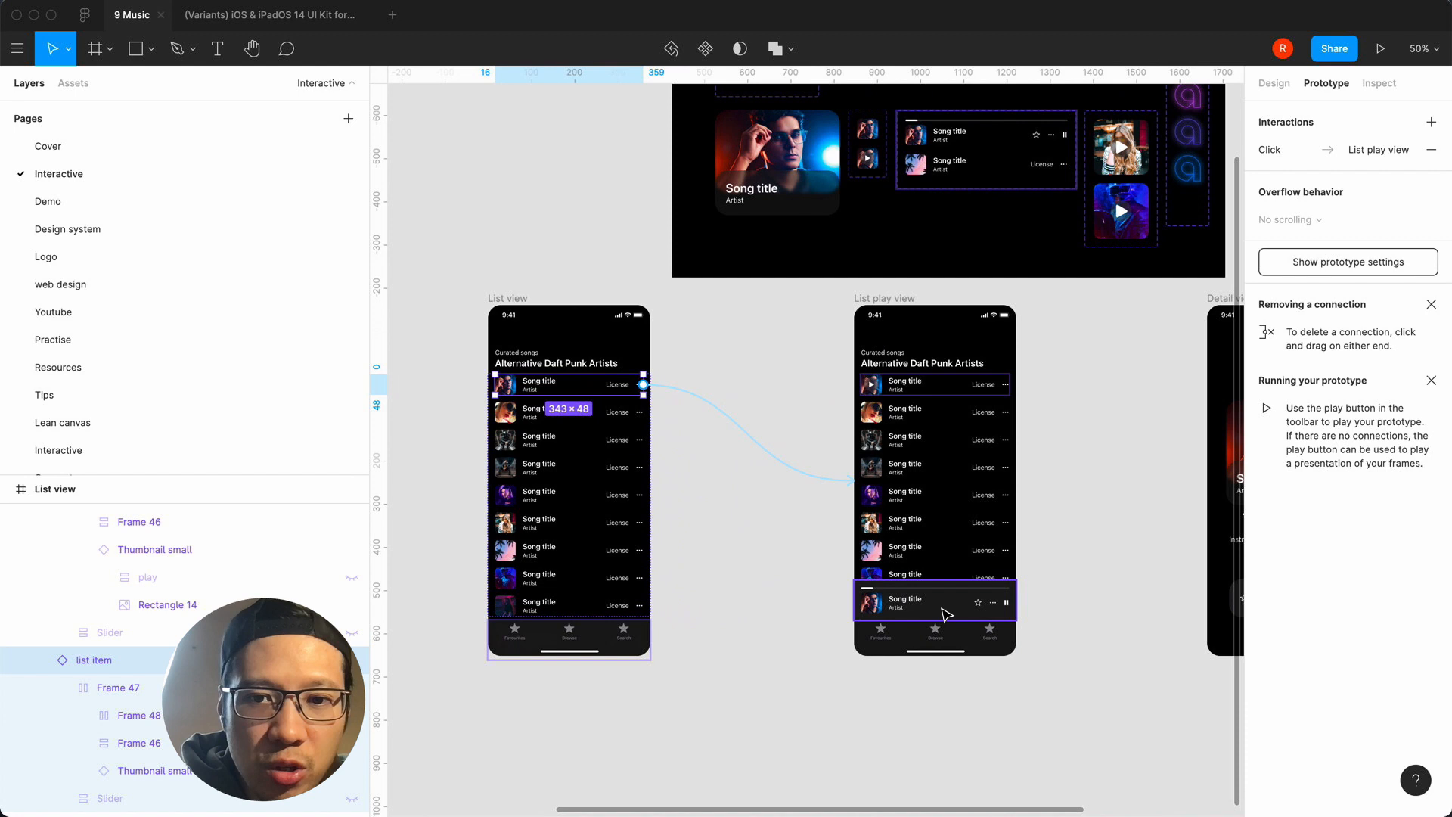
scroll(1054, 485, "right", 8)
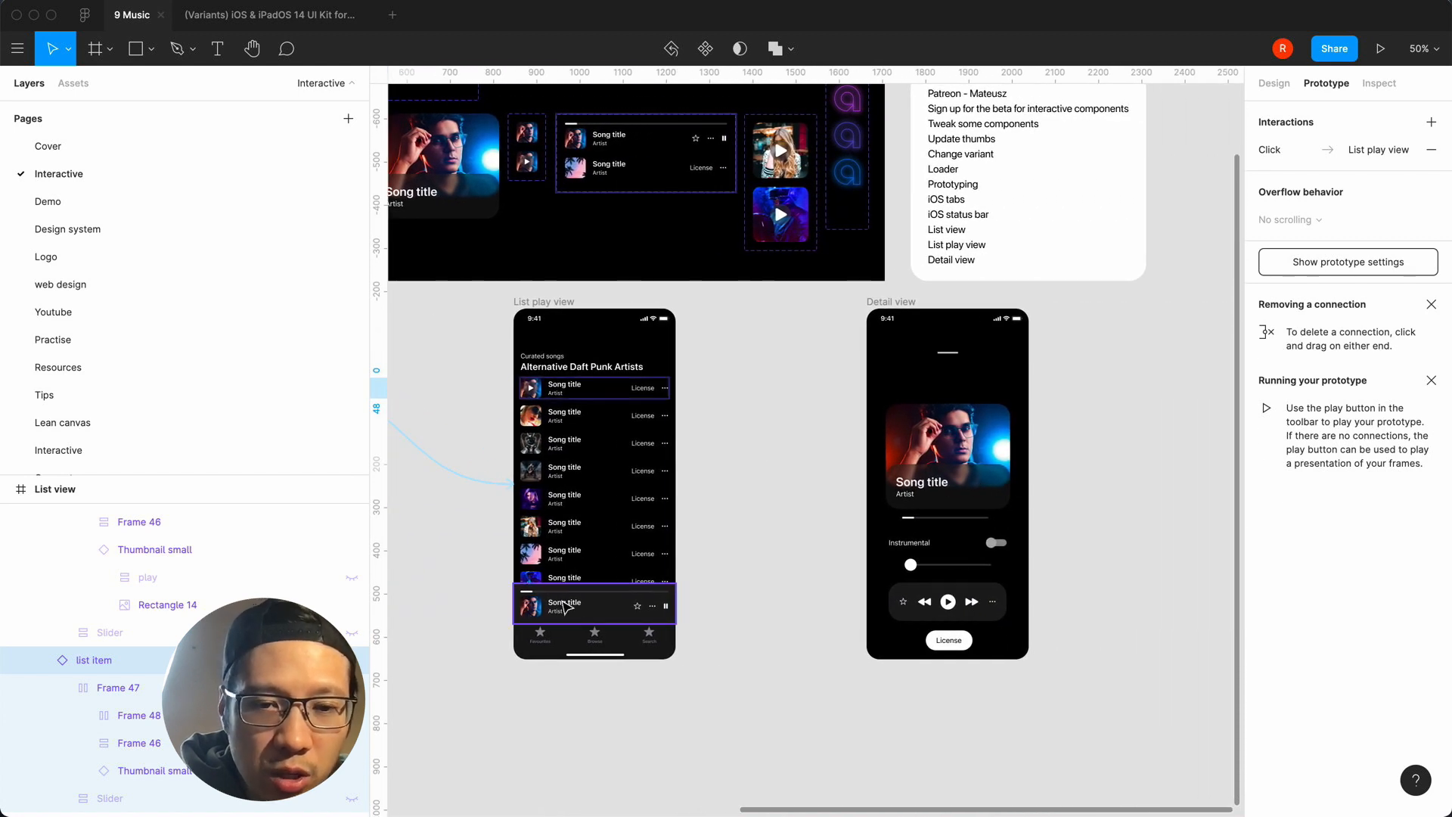
left_click(608, 603)
left_click_drag(675, 604, 877, 560)
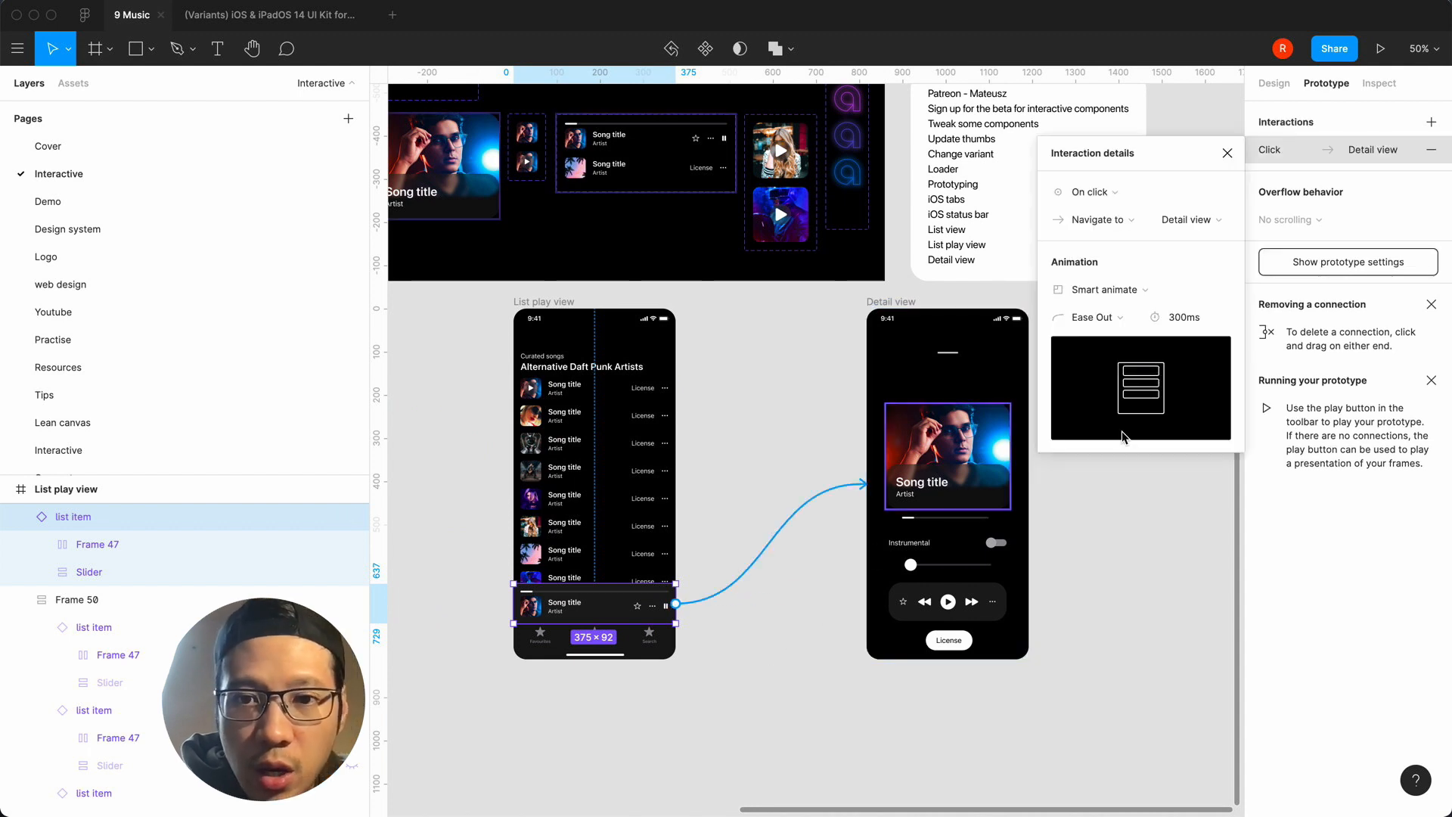
left_click(1126, 292)
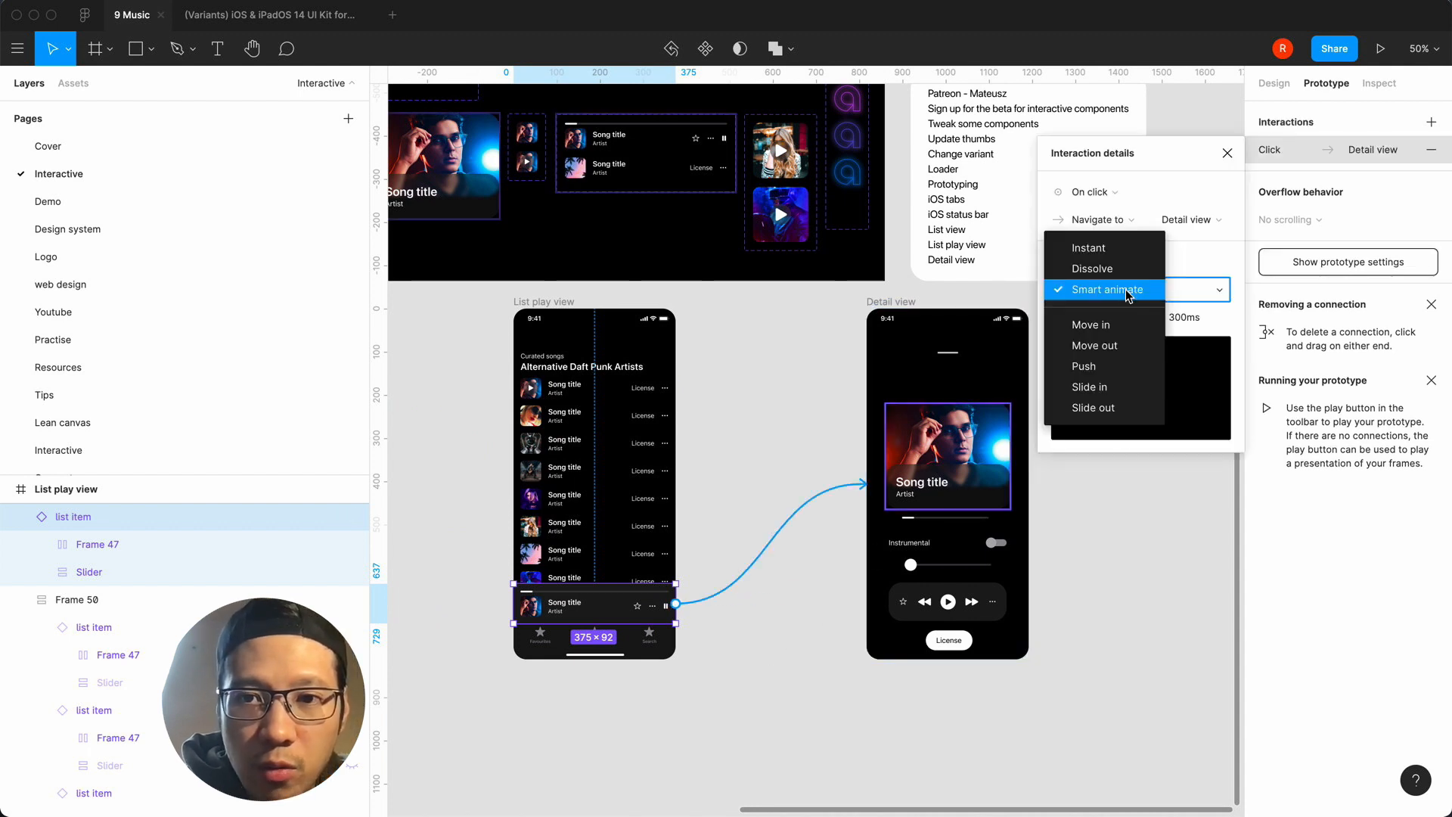
left_click(1112, 249)
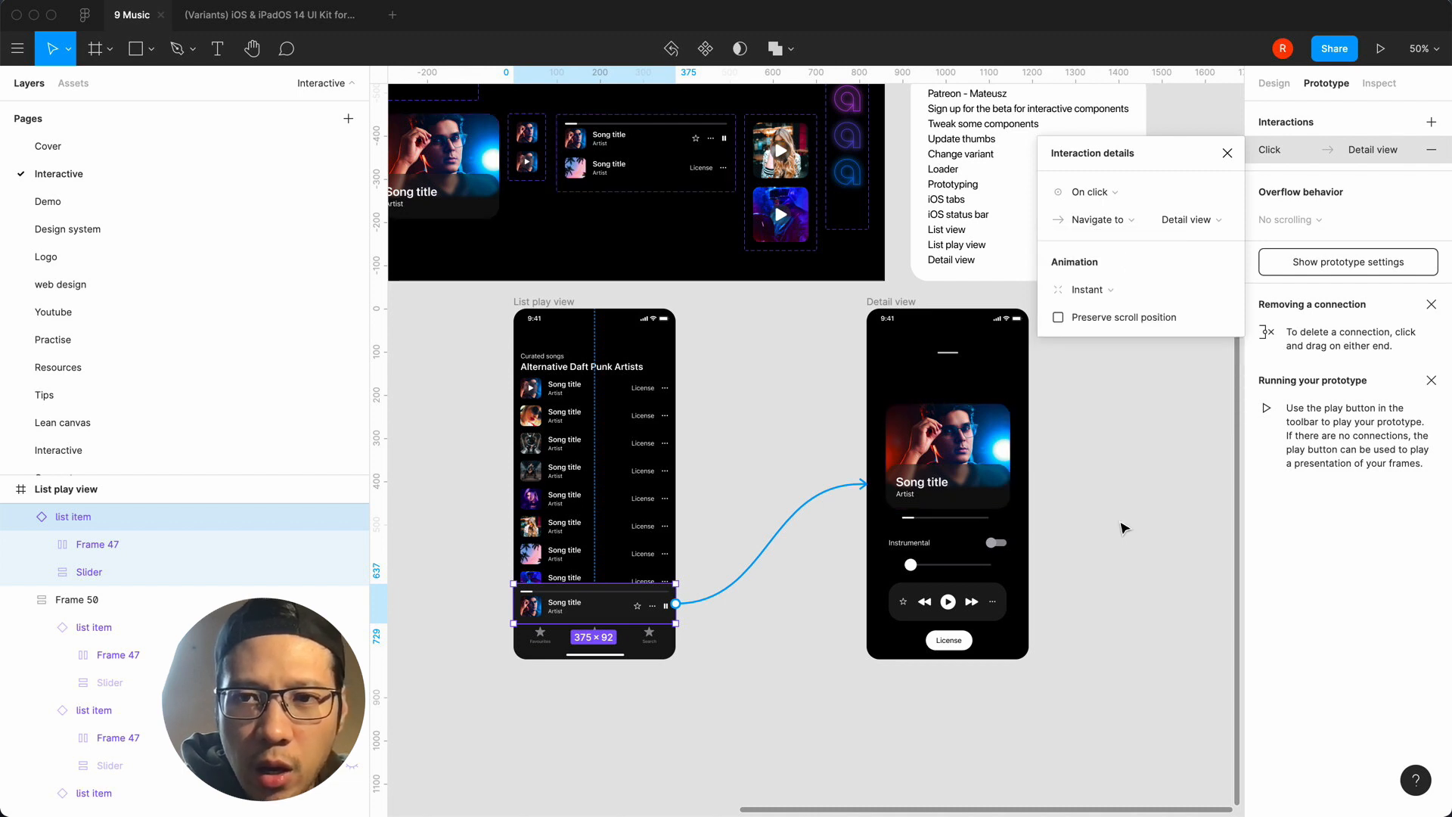
left_click(1227, 153)
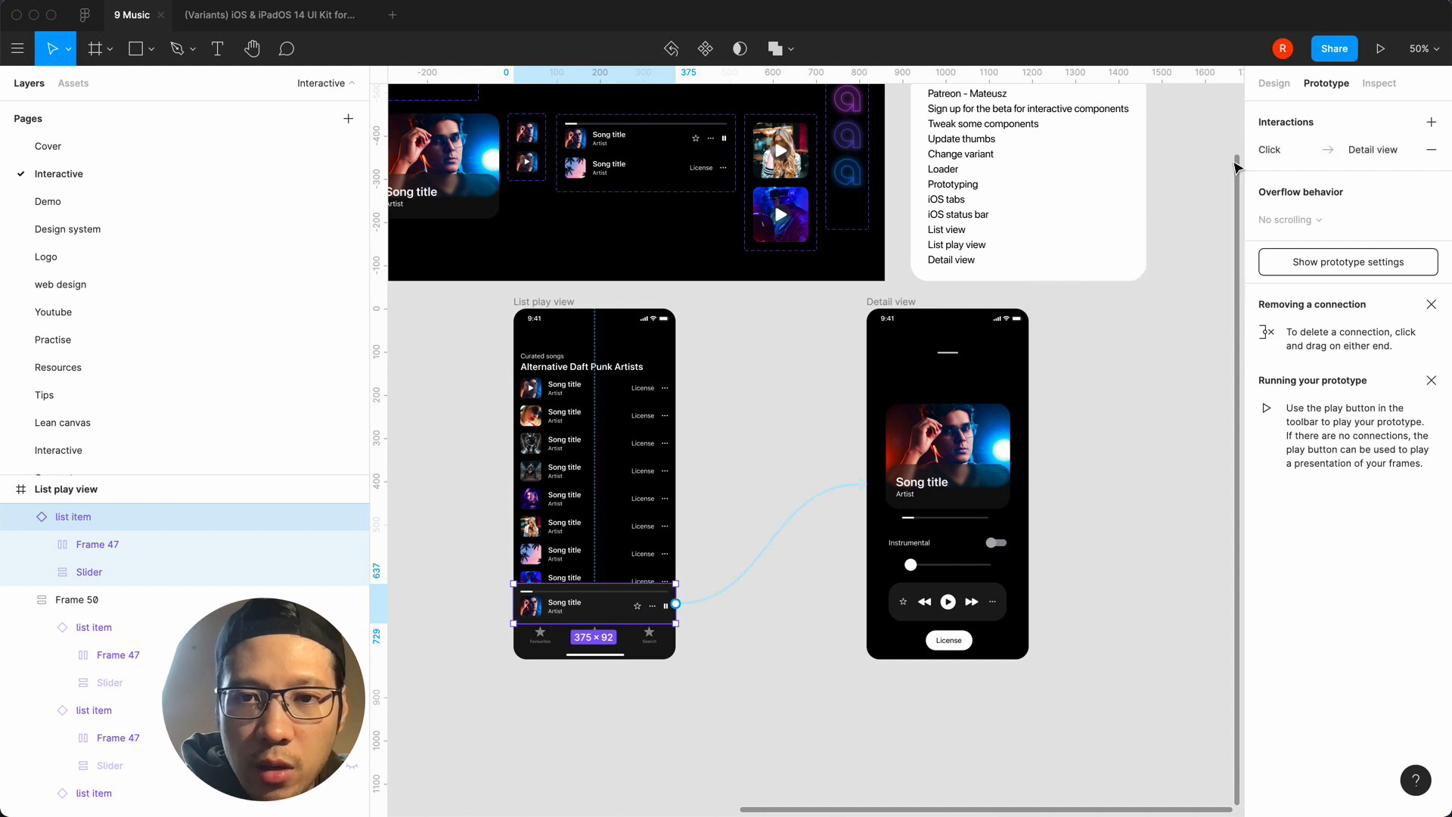
Connect the small handle line above Detail view's artwork back to List play view on click, with Instant animation.
left_click(1141, 383)
left_click(956, 353)
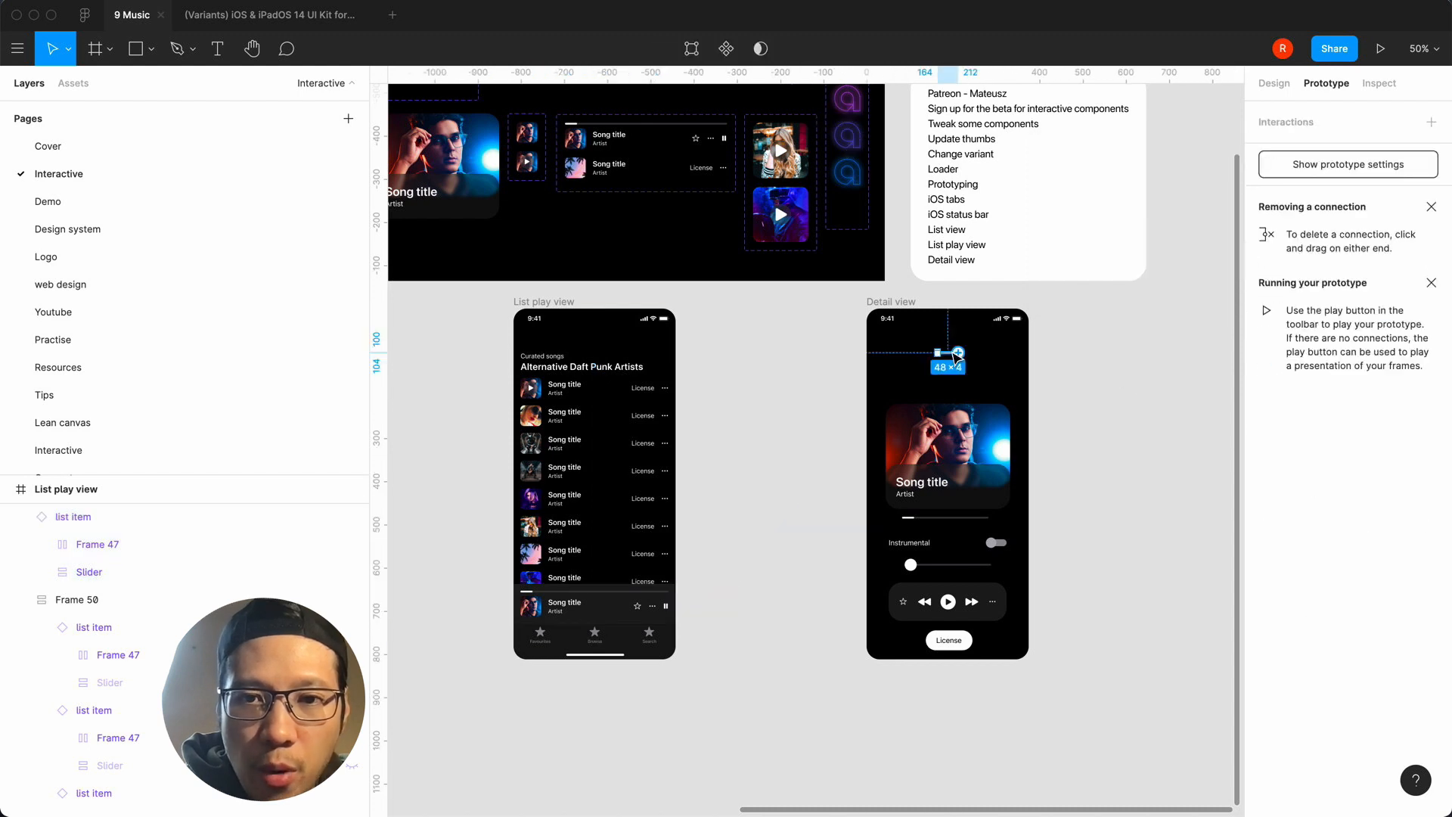
left_click_drag(960, 353, 615, 395)
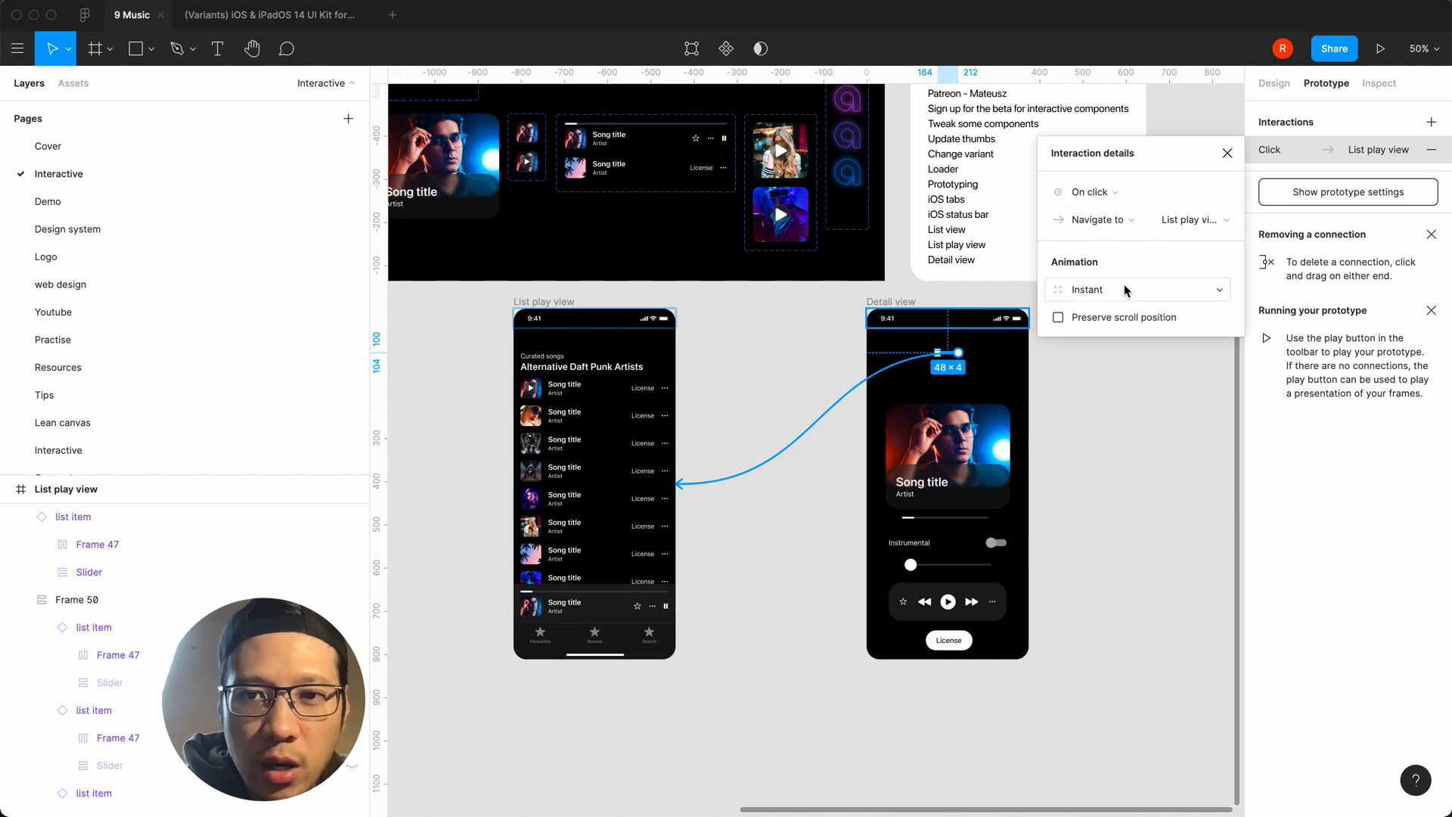
left_click(1227, 153)
left_click(800, 683)
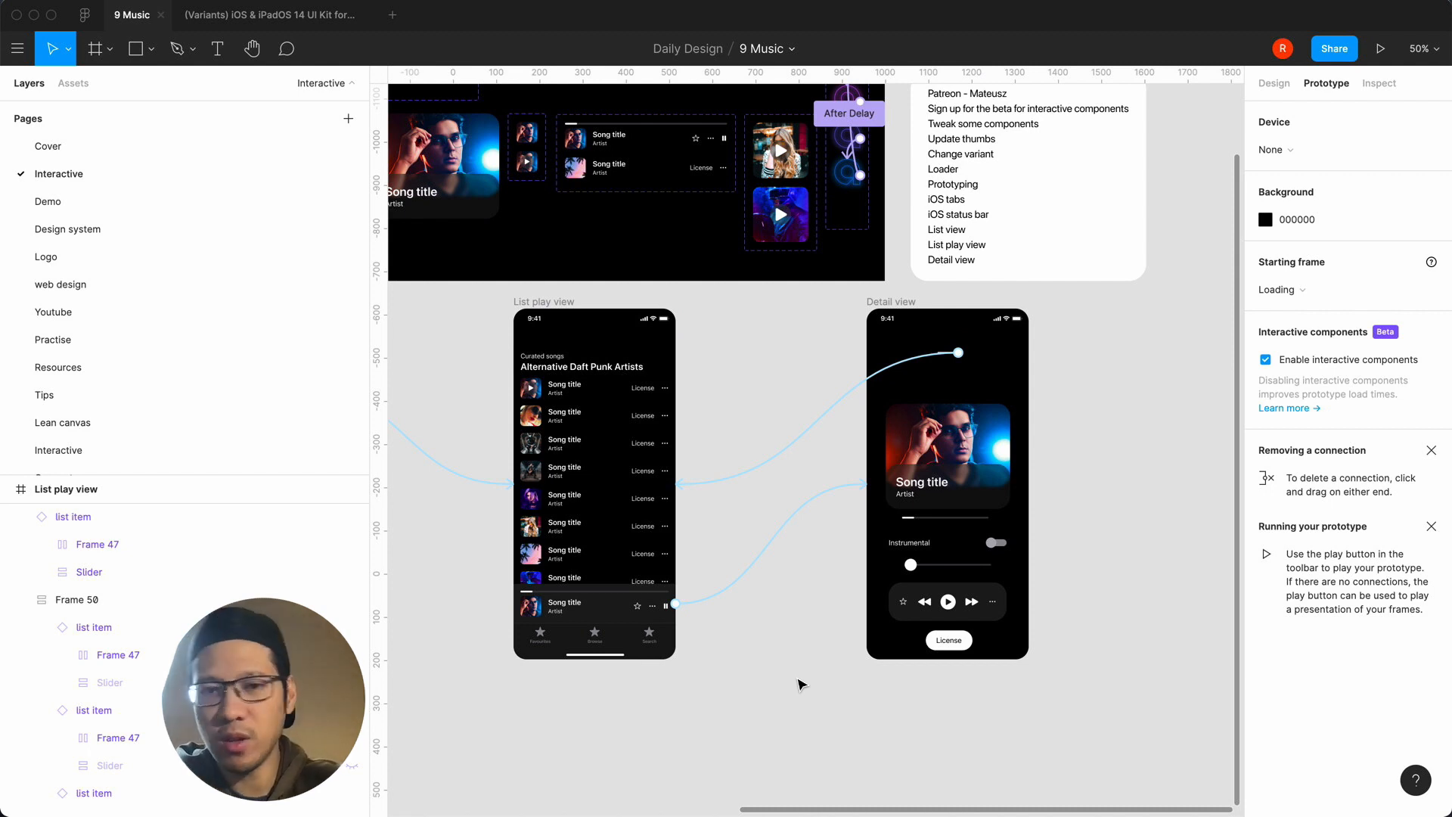
Preview the prototype from the Loading screen, close the preview and return to the 9 Music design file.
key("minus")
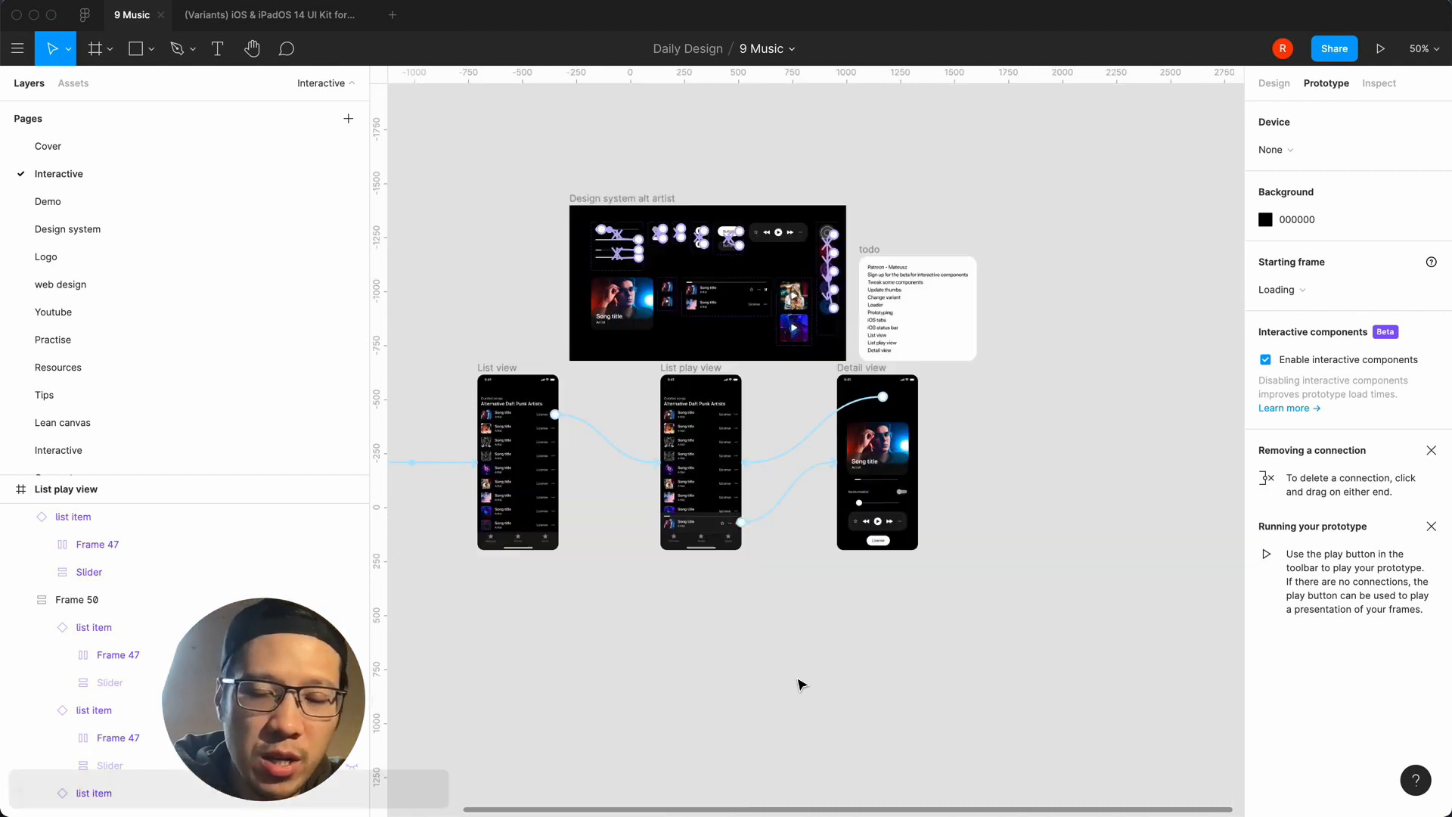
scroll(800, 683, "left", 3)
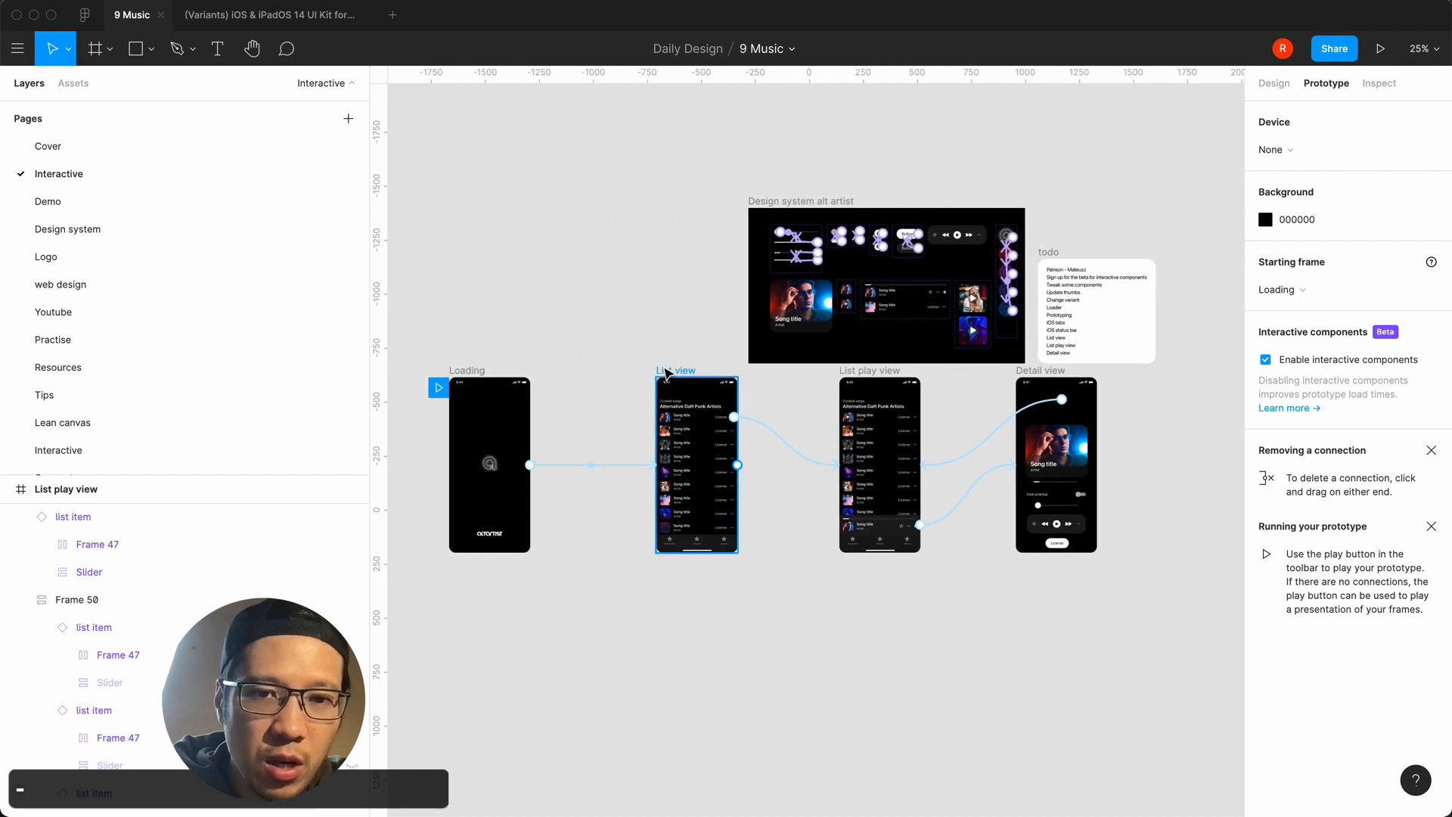
left_click(1383, 52)
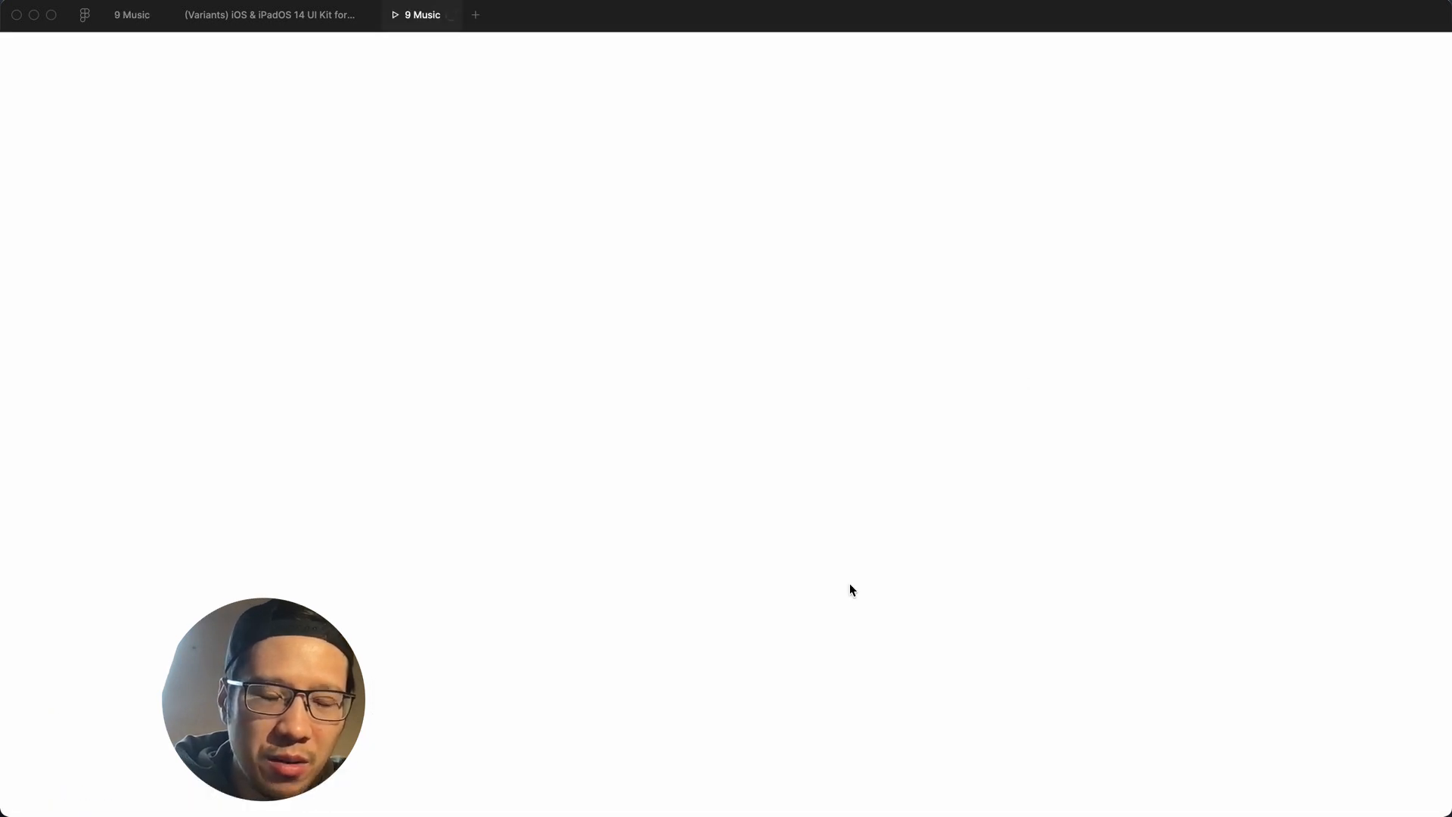
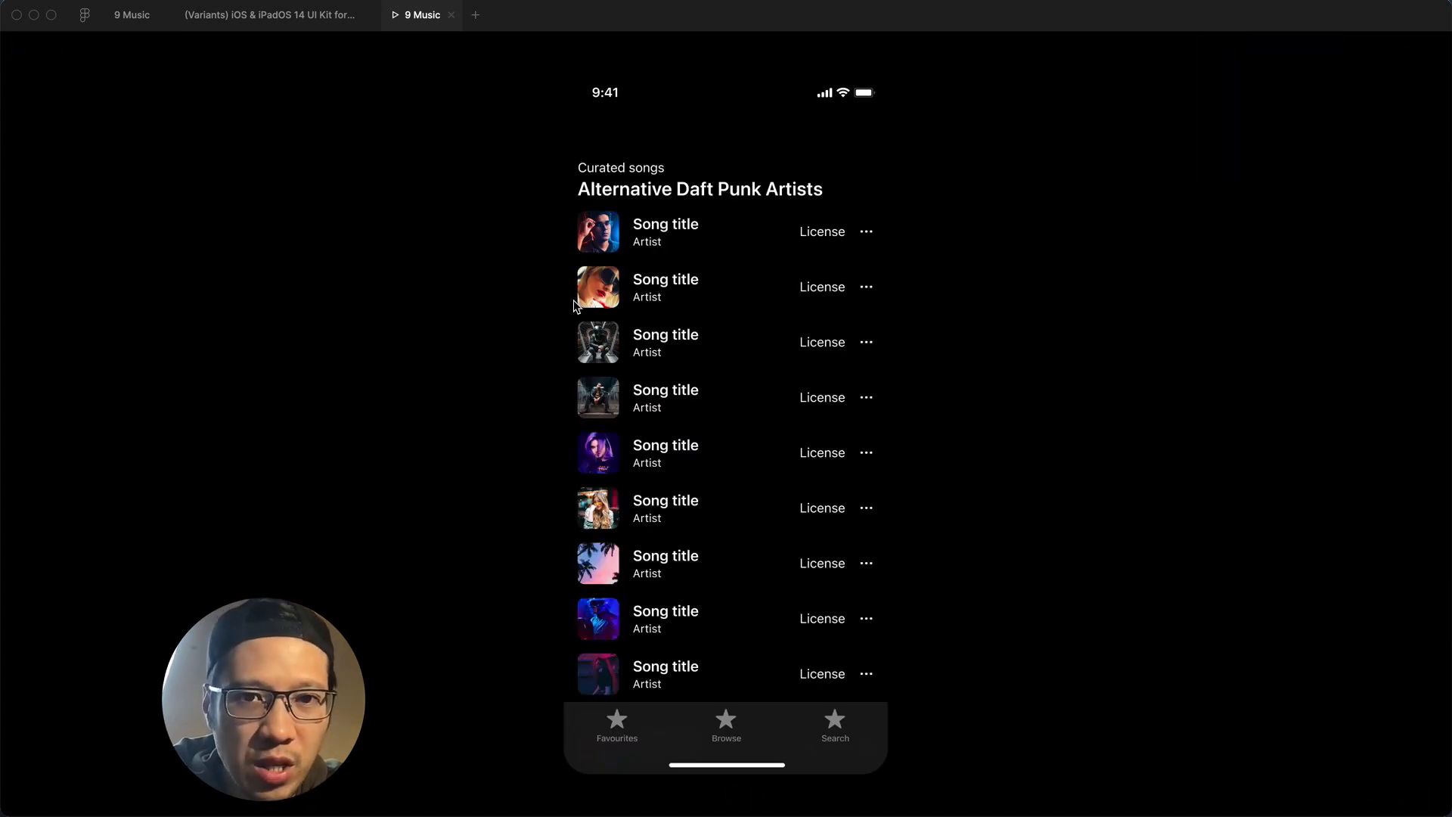
left_click(451, 15)
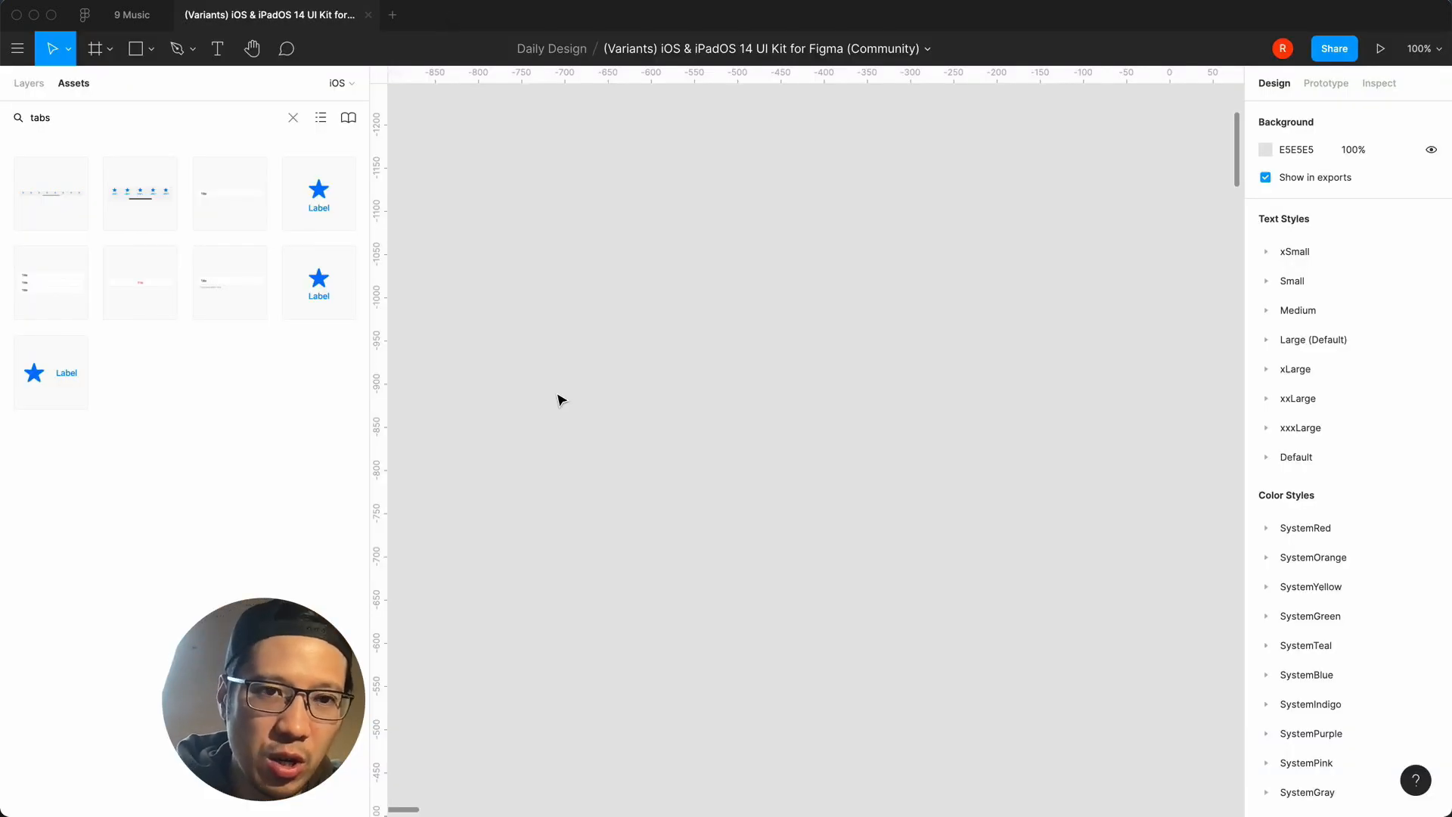
left_click(132, 15)
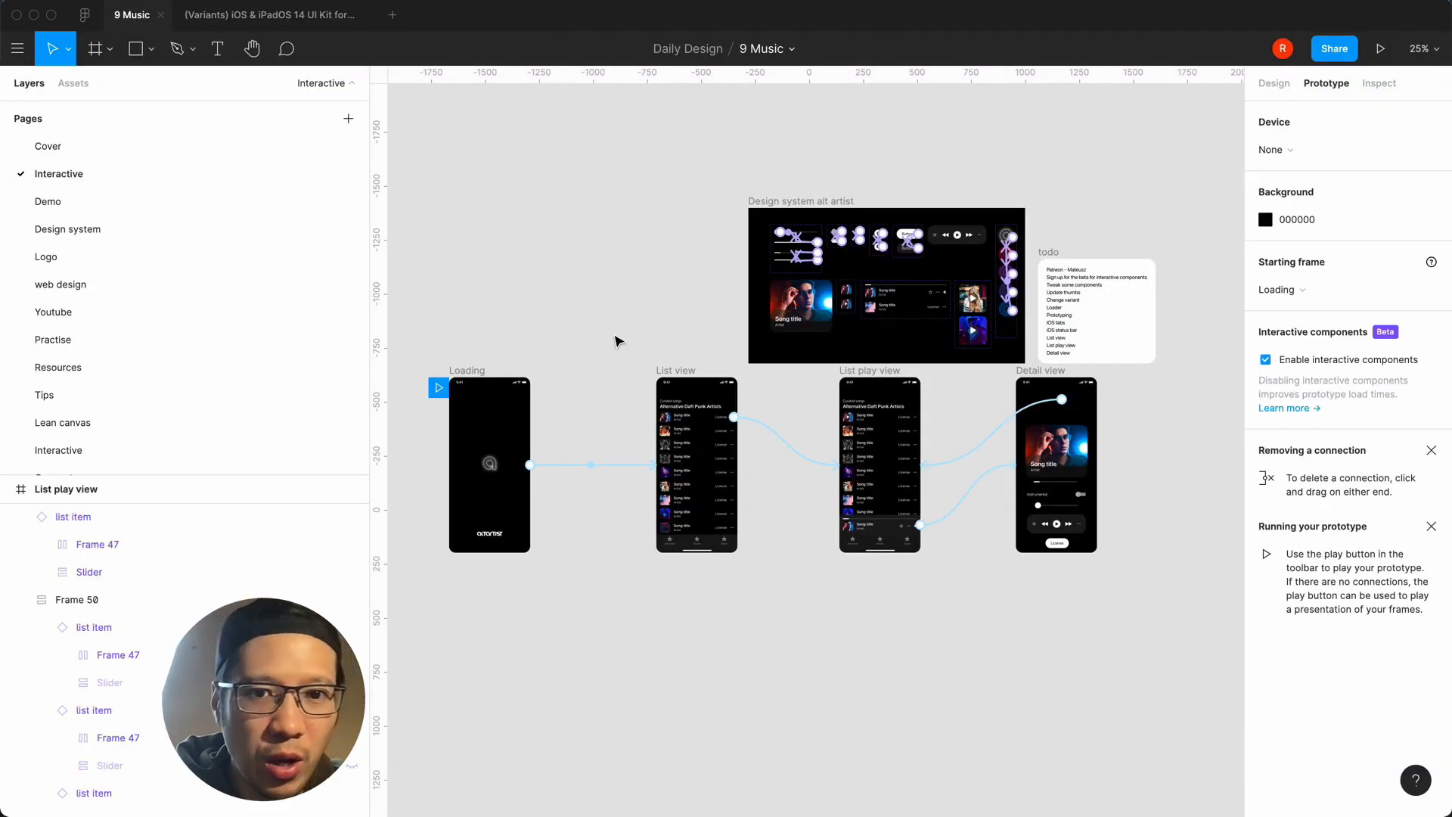
Set the delay of the Loading to List view interaction to 3000 ms and close its details.
left_click(483, 370)
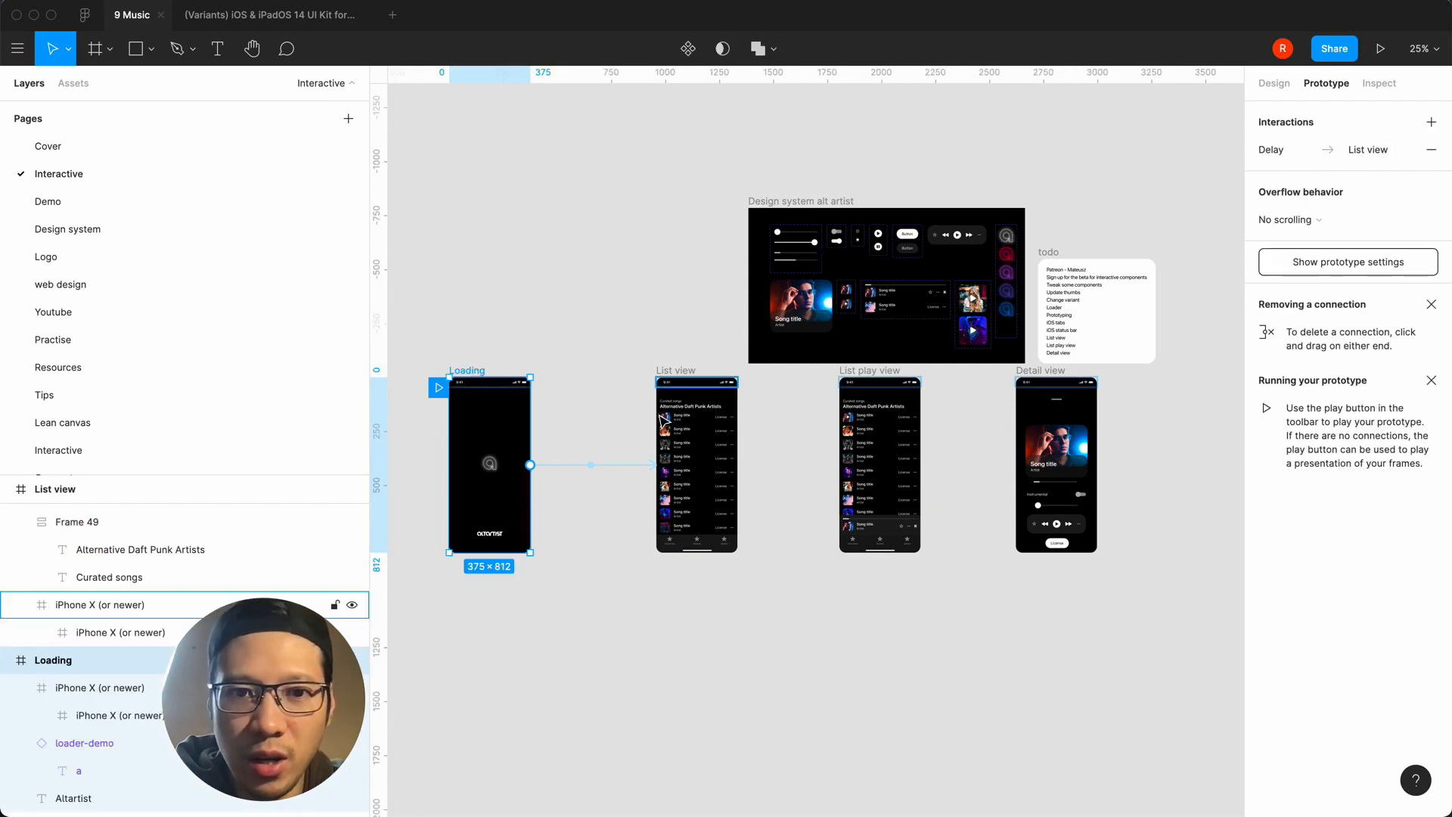
left_click(584, 467)
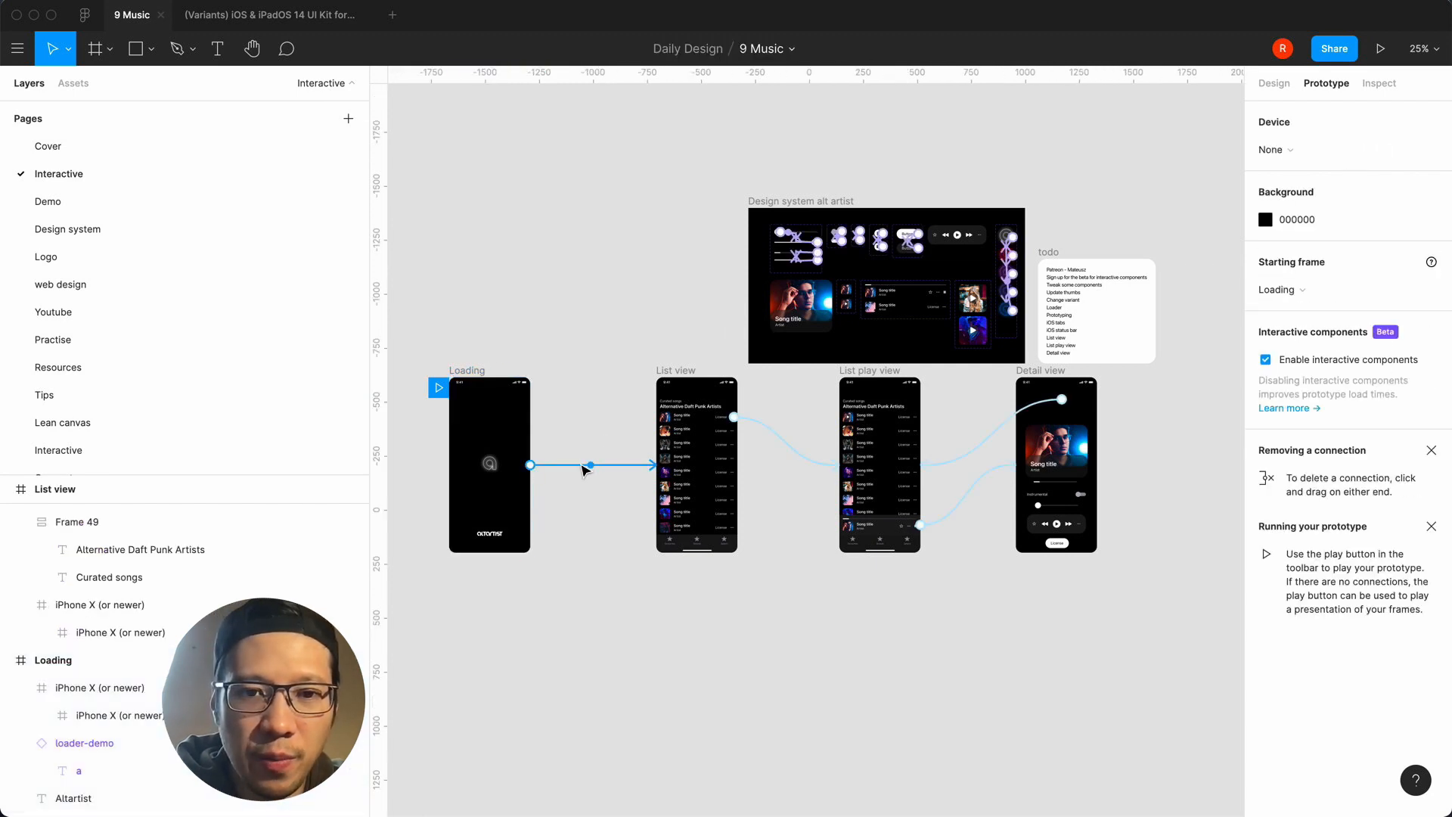
left_click(586, 465)
left_click(1191, 193)
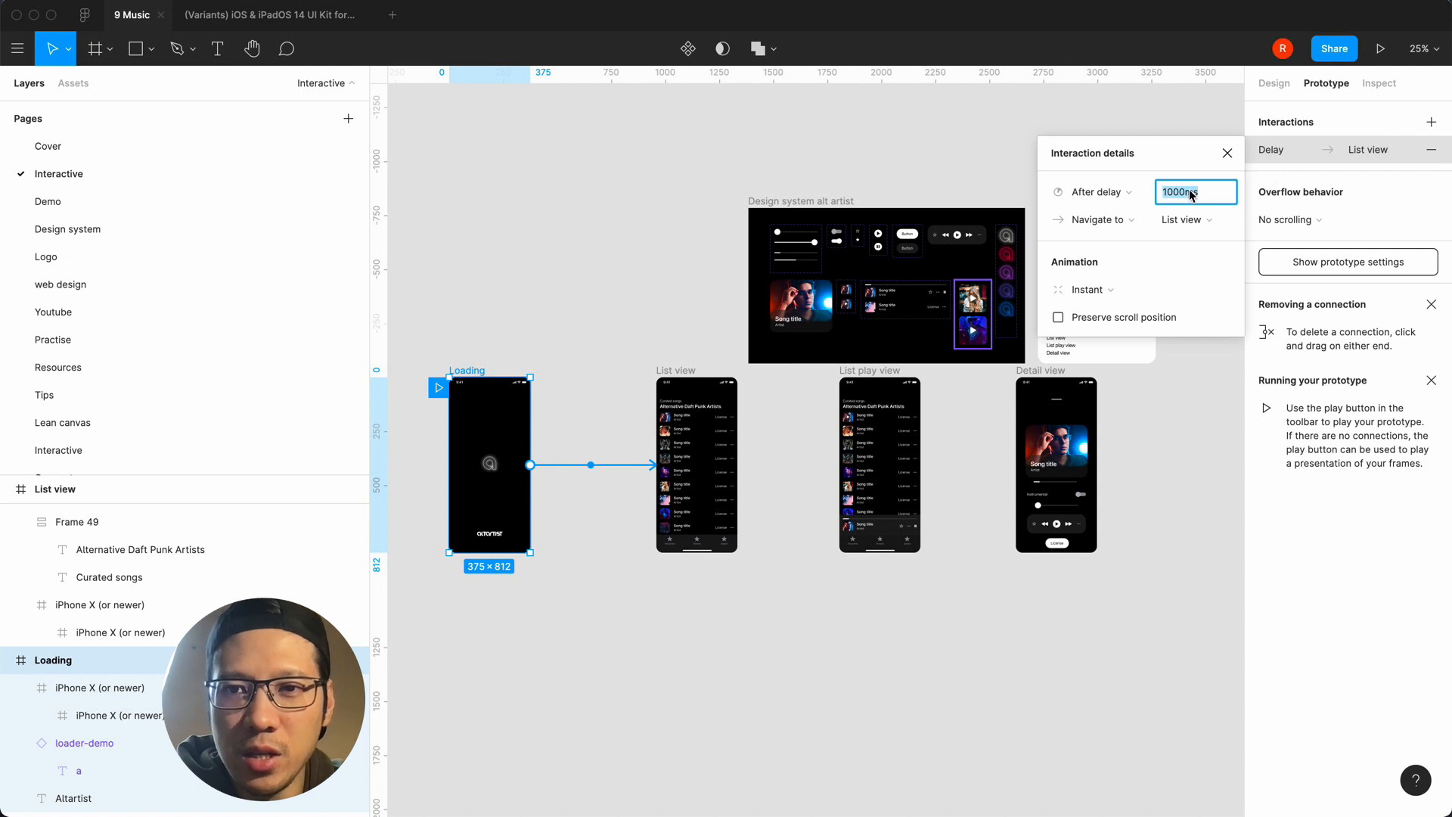
key("BackSpace")
type("3")
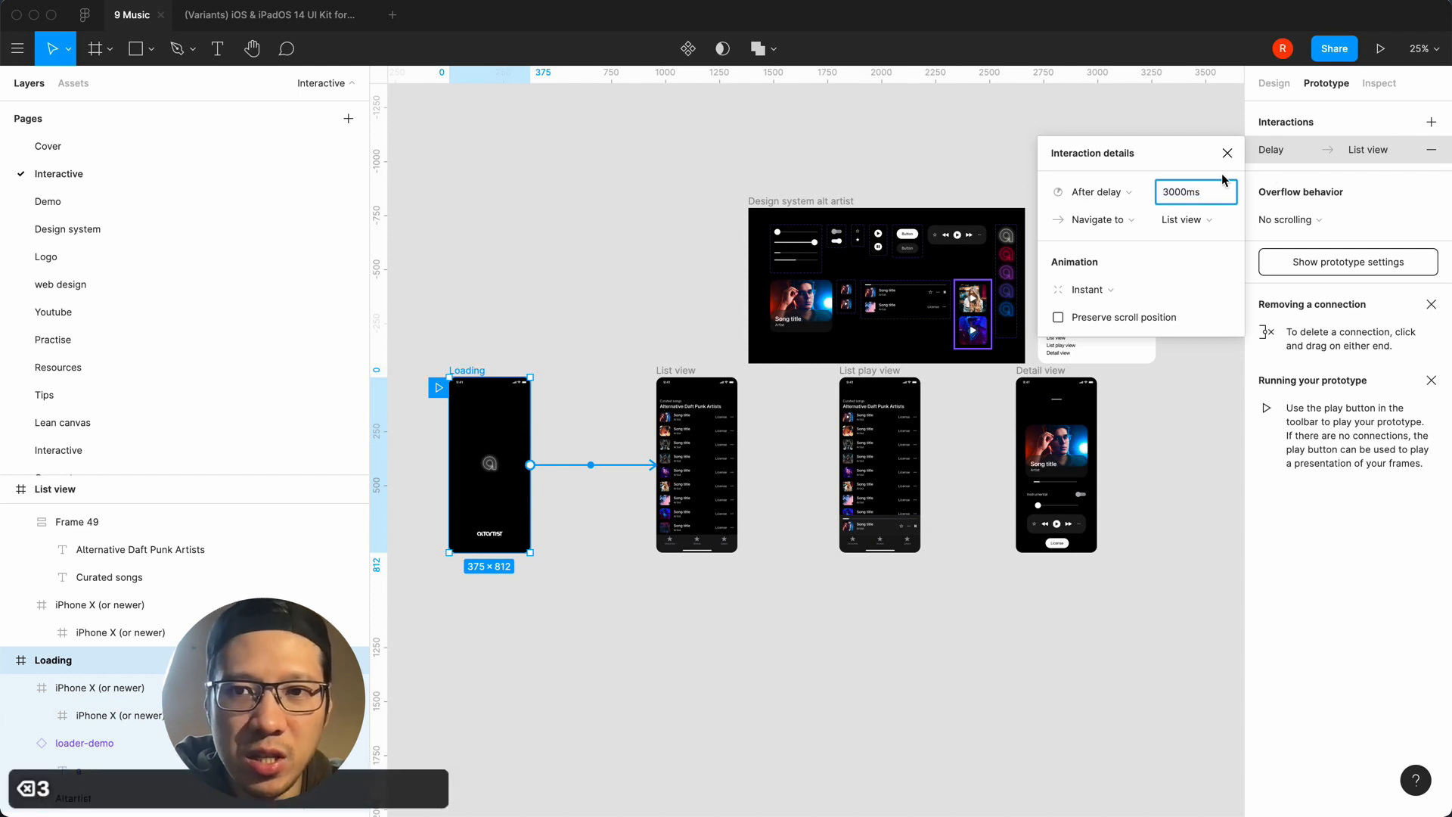
left_click(1227, 152)
left_click(649, 619)
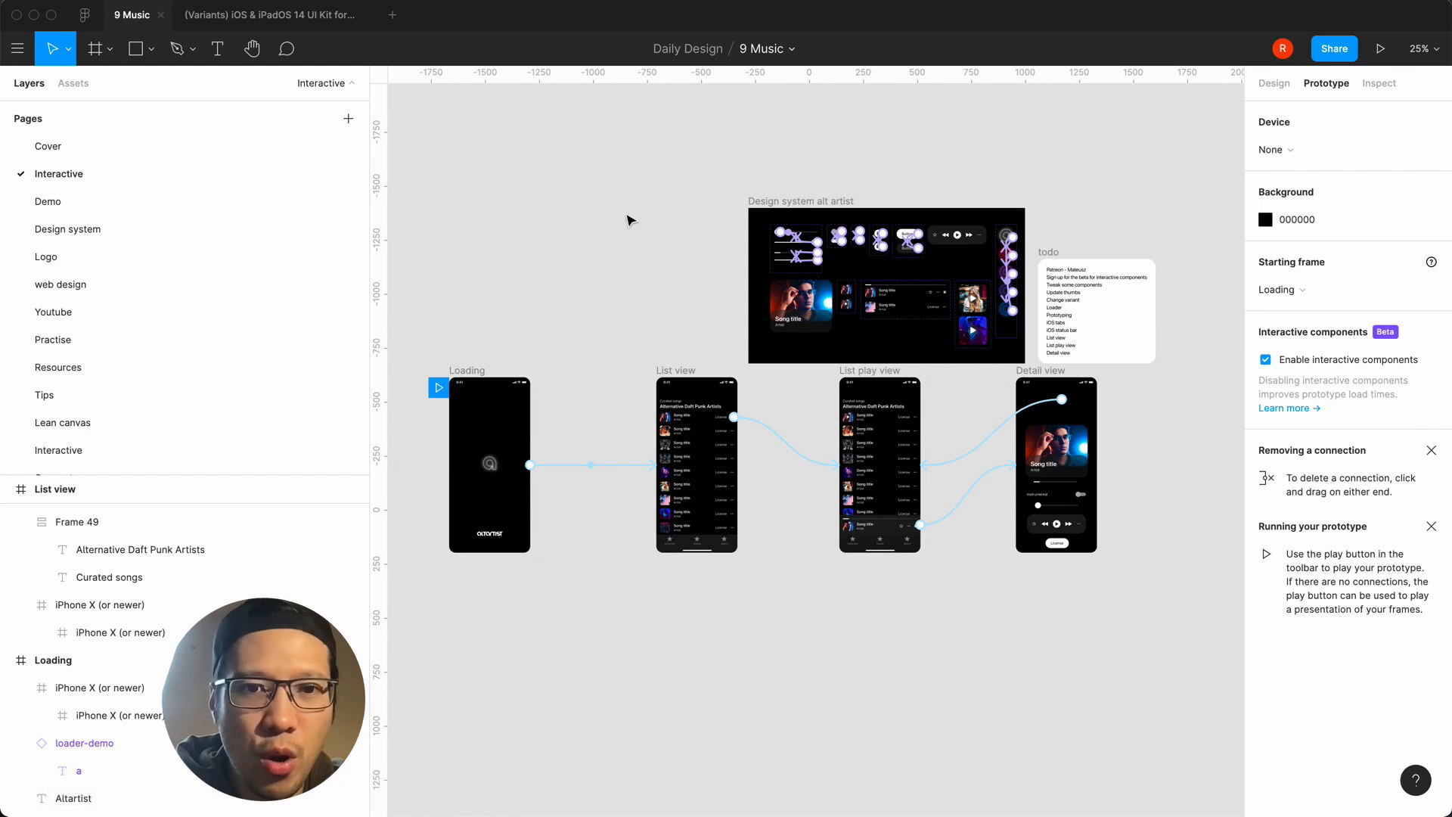
Preview the prototype, play the first song, test the other song rows for a response, and return to the 9 Music design file.
left_click(1381, 49)
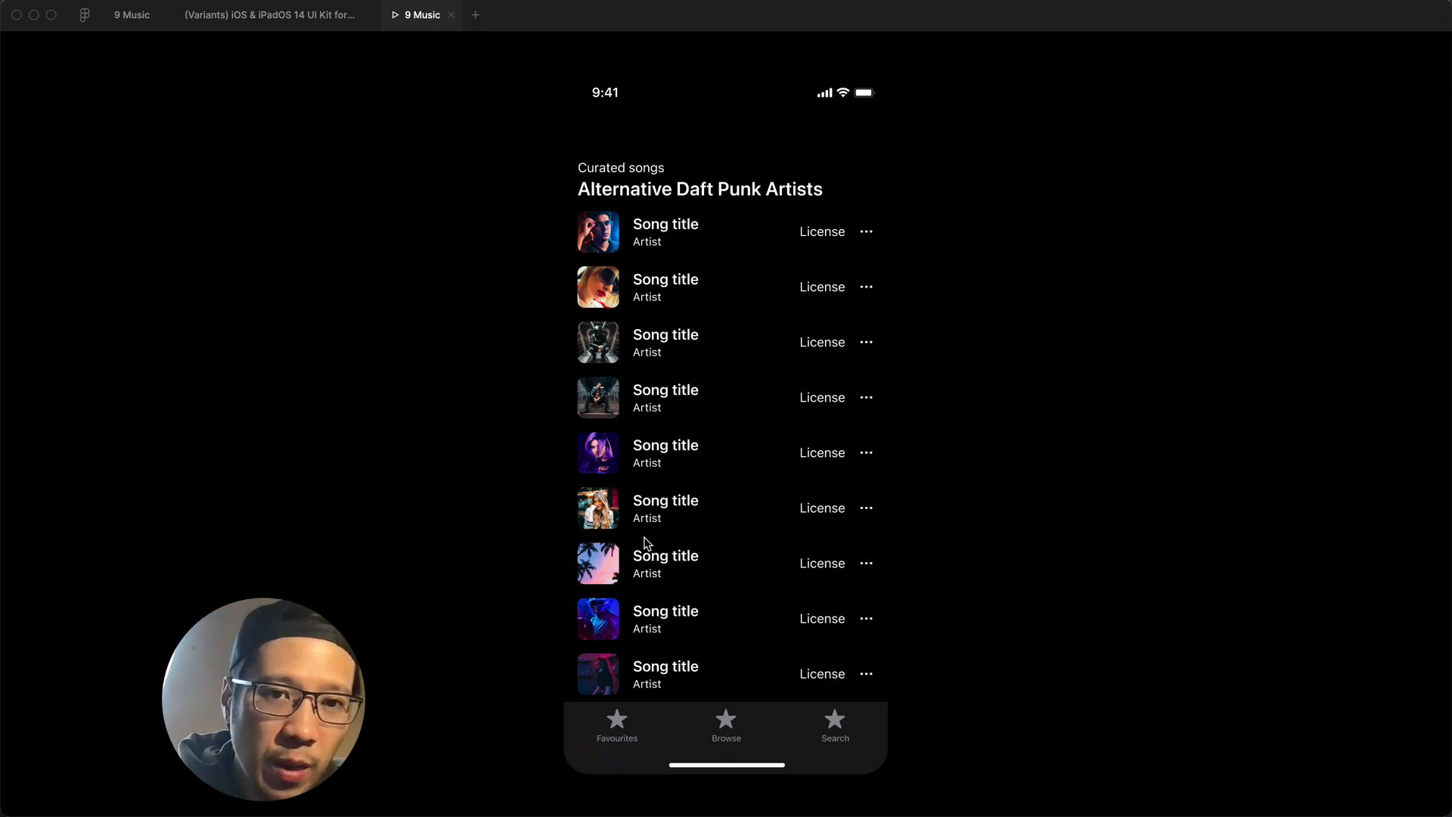
mouse_move(603, 247)
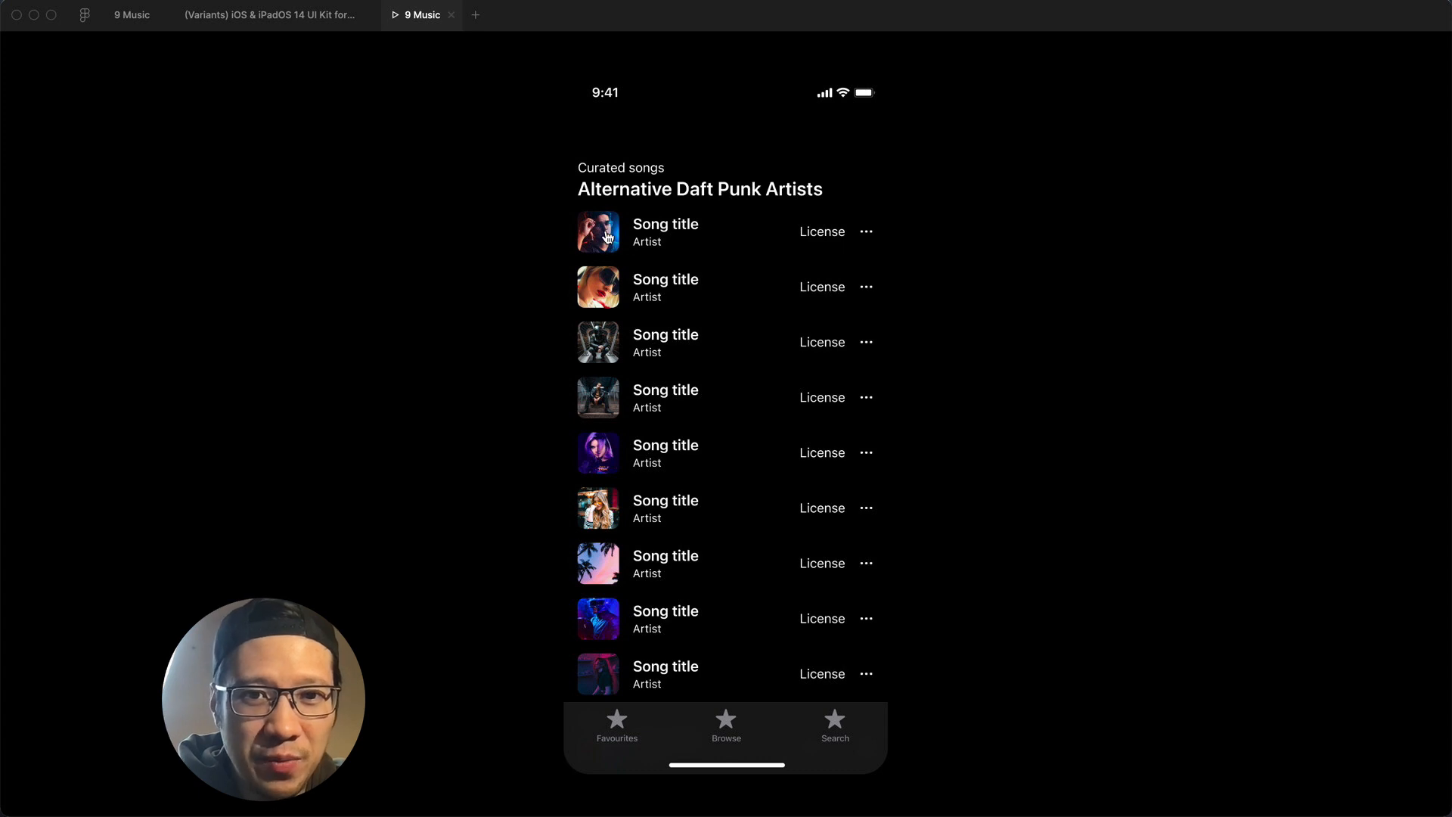
left_click(742, 240)
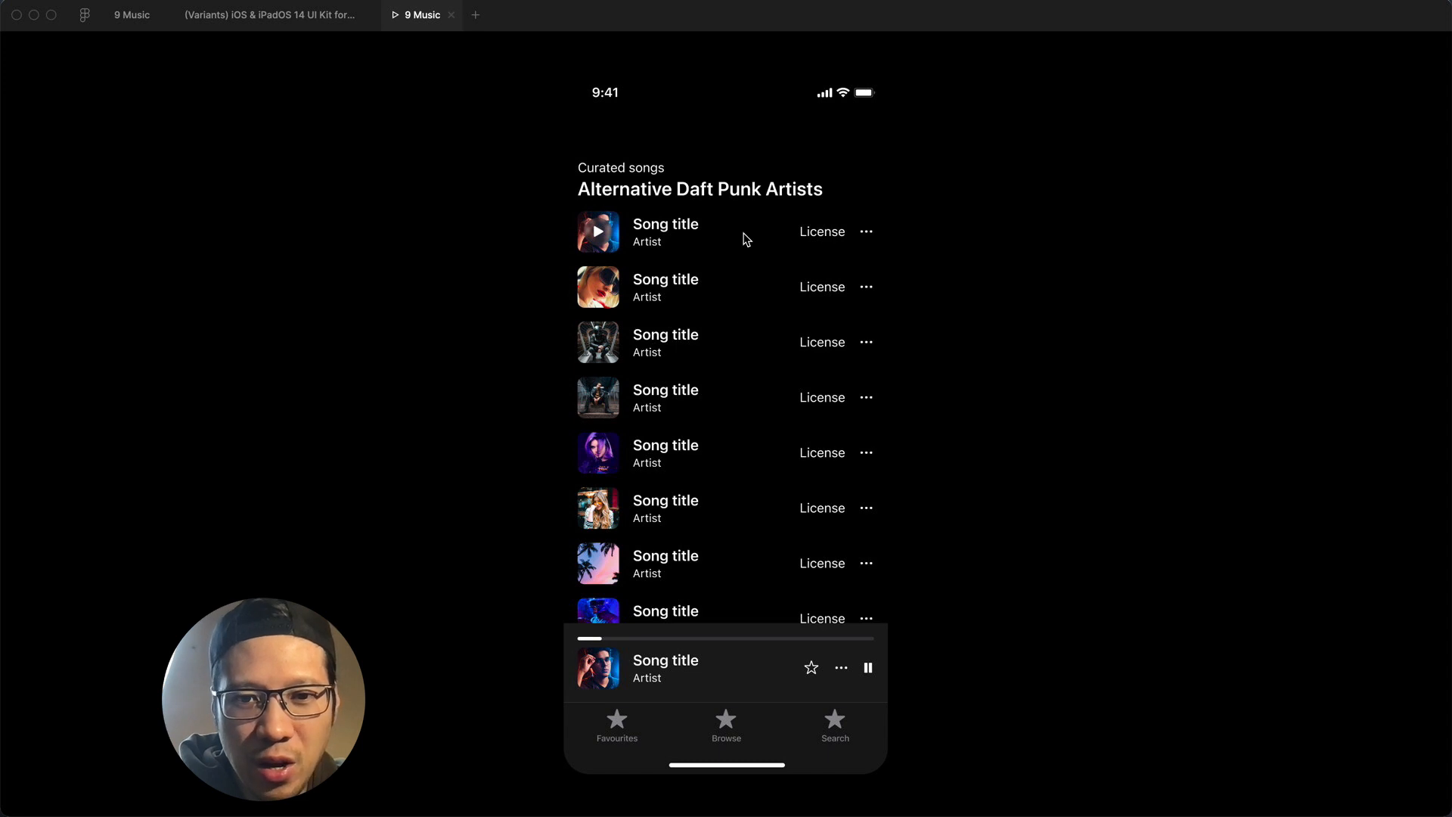
left_click(742, 344)
left_click(738, 409)
left_click(727, 403)
left_click(728, 357)
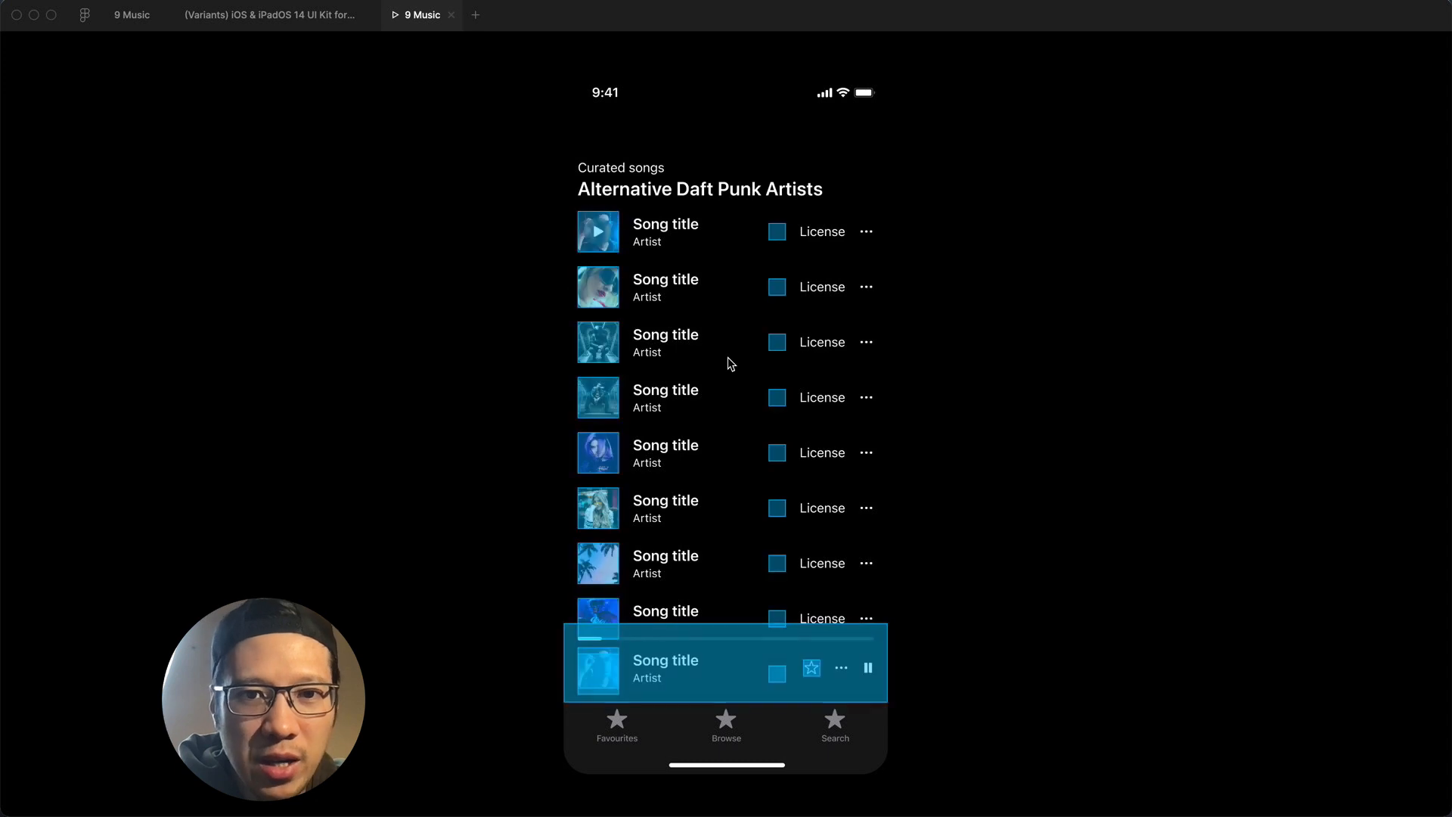
left_click(452, 18)
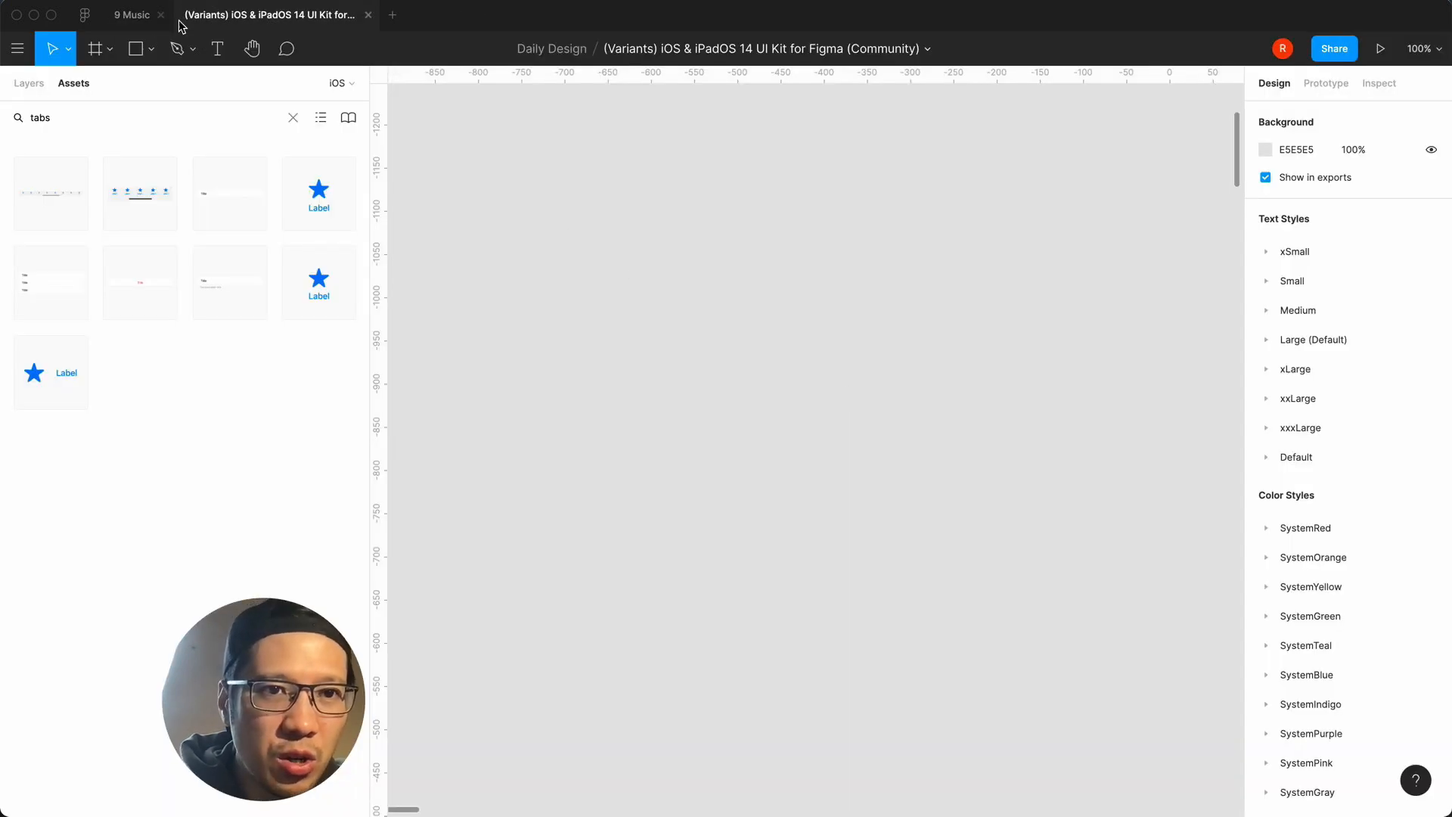
left_click(142, 15)
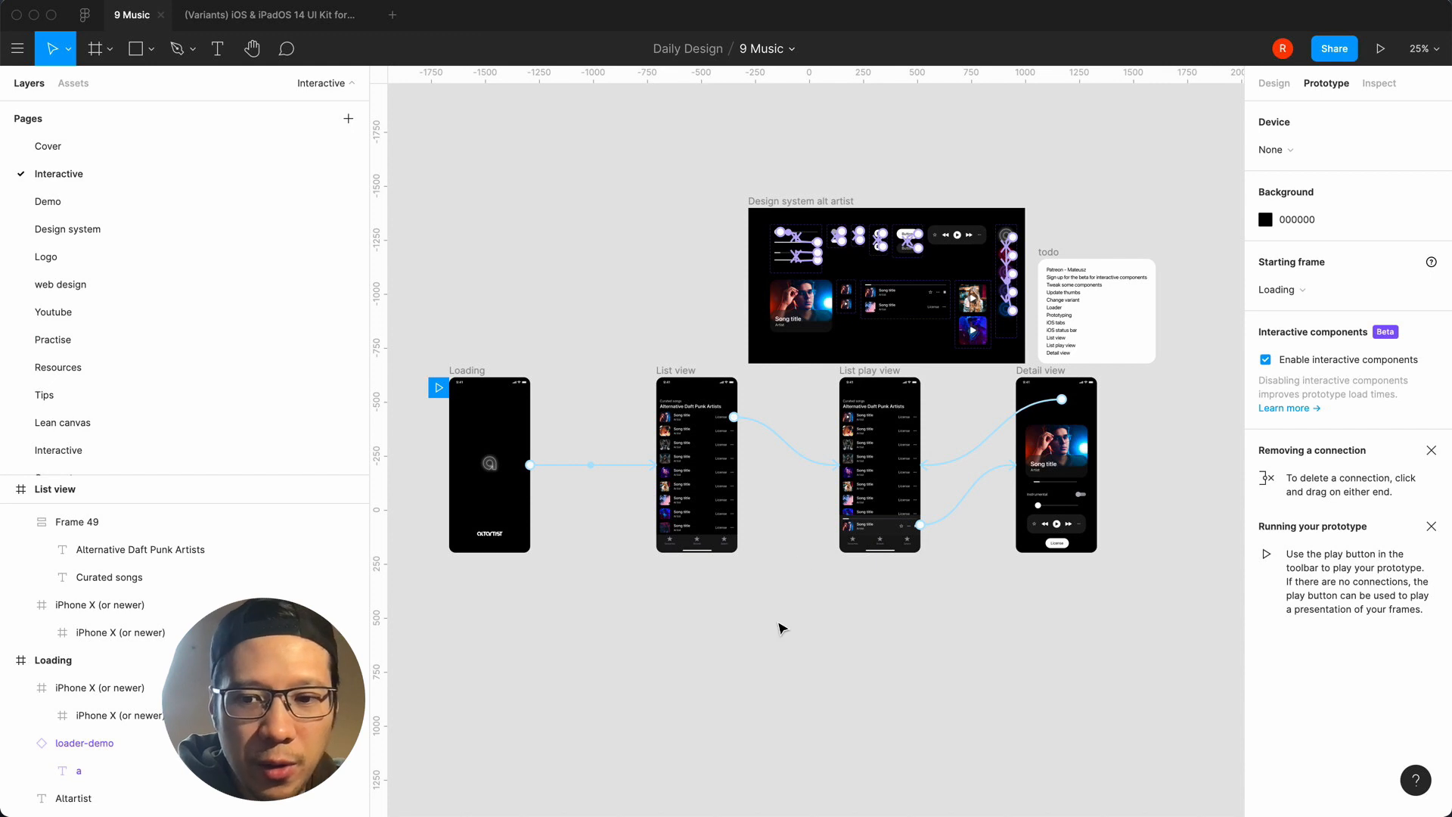
Connect List play view's song list back to List view on click, with Instant animation, and close the interaction details.
scroll(780, 626, "up", 5)
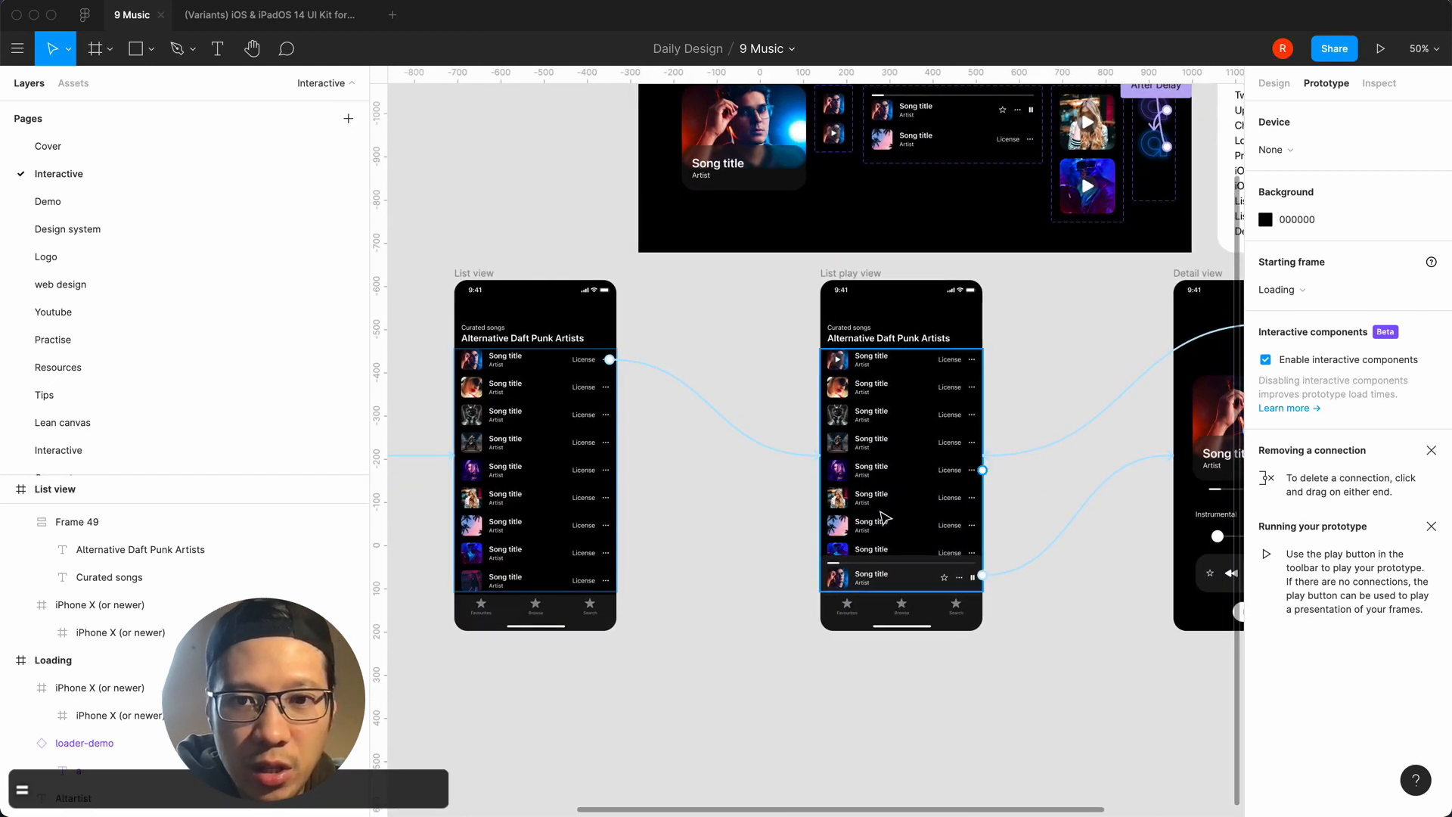
left_click(885, 519)
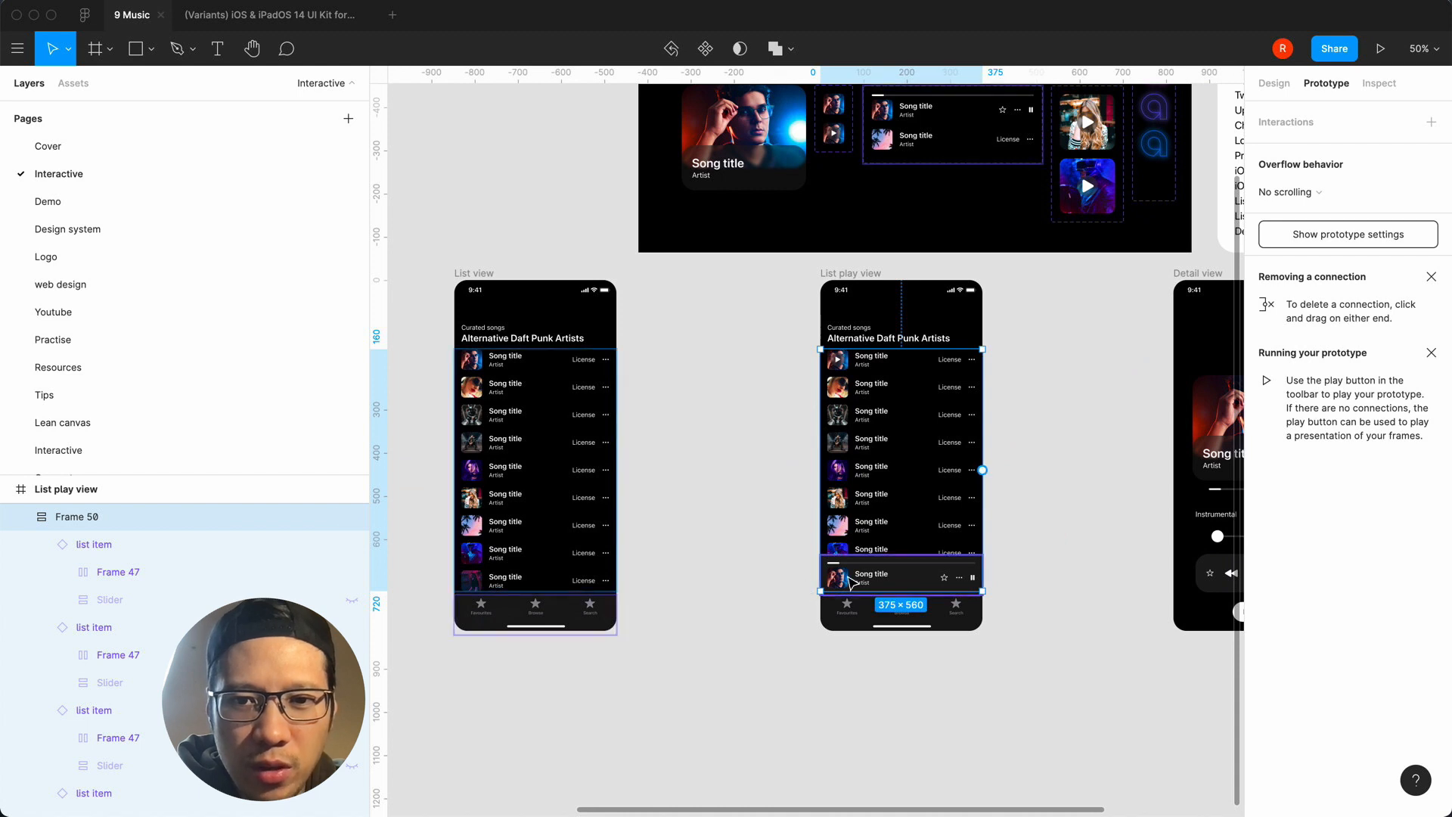
left_click(874, 580)
left_click(874, 525)
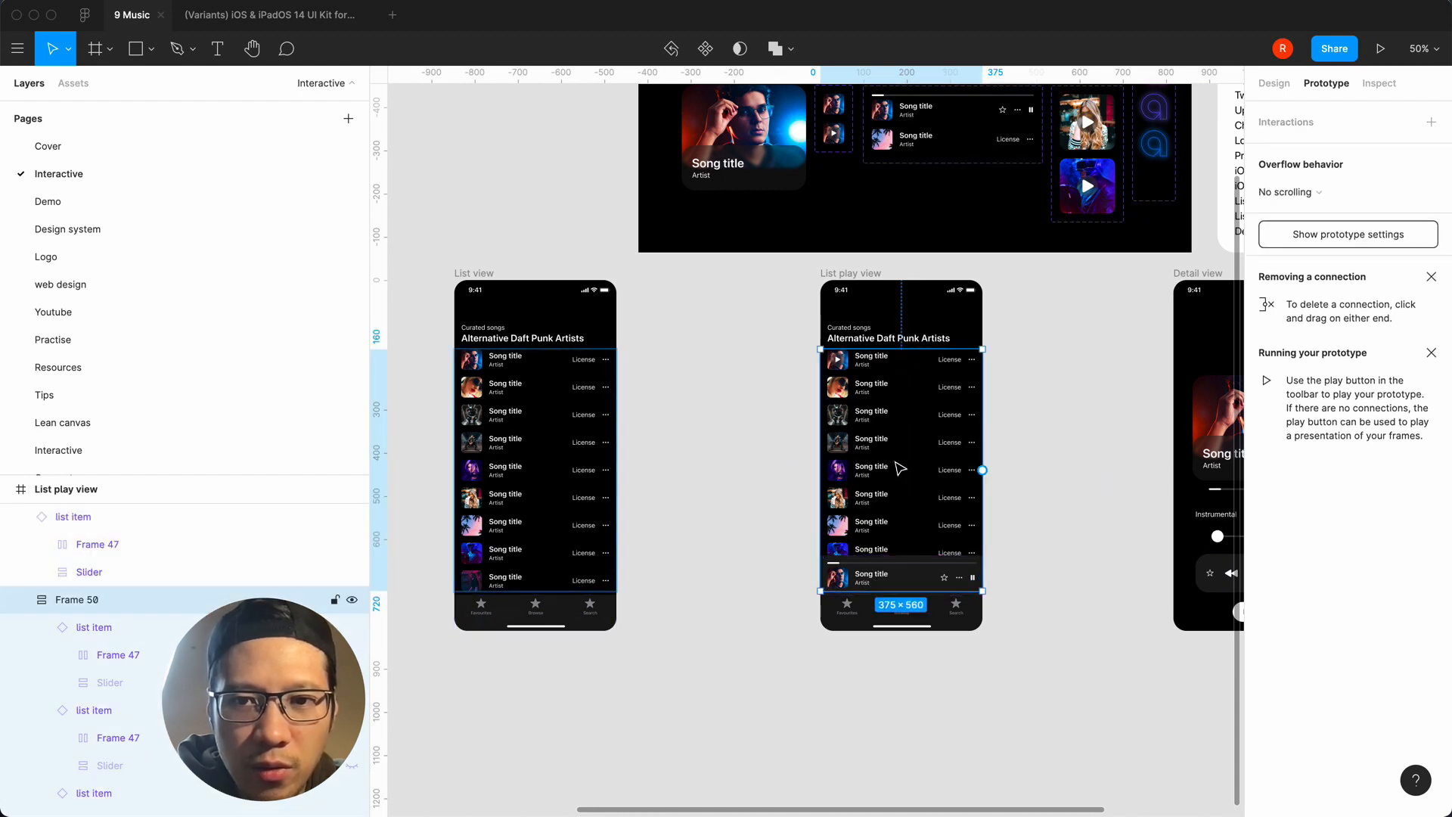
left_click_drag(983, 470, 597, 537)
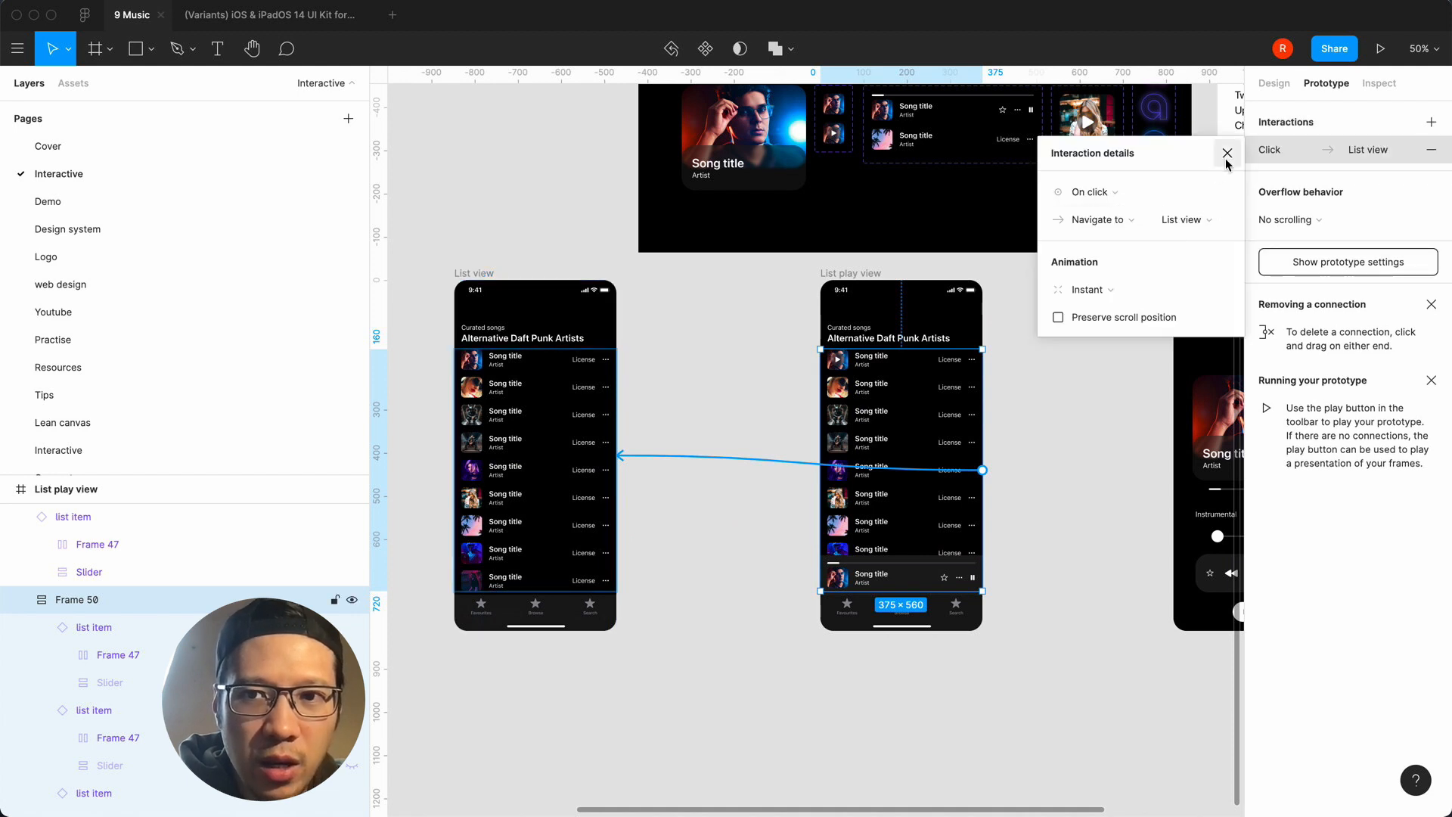
left_click(1227, 153)
left_click(1031, 663)
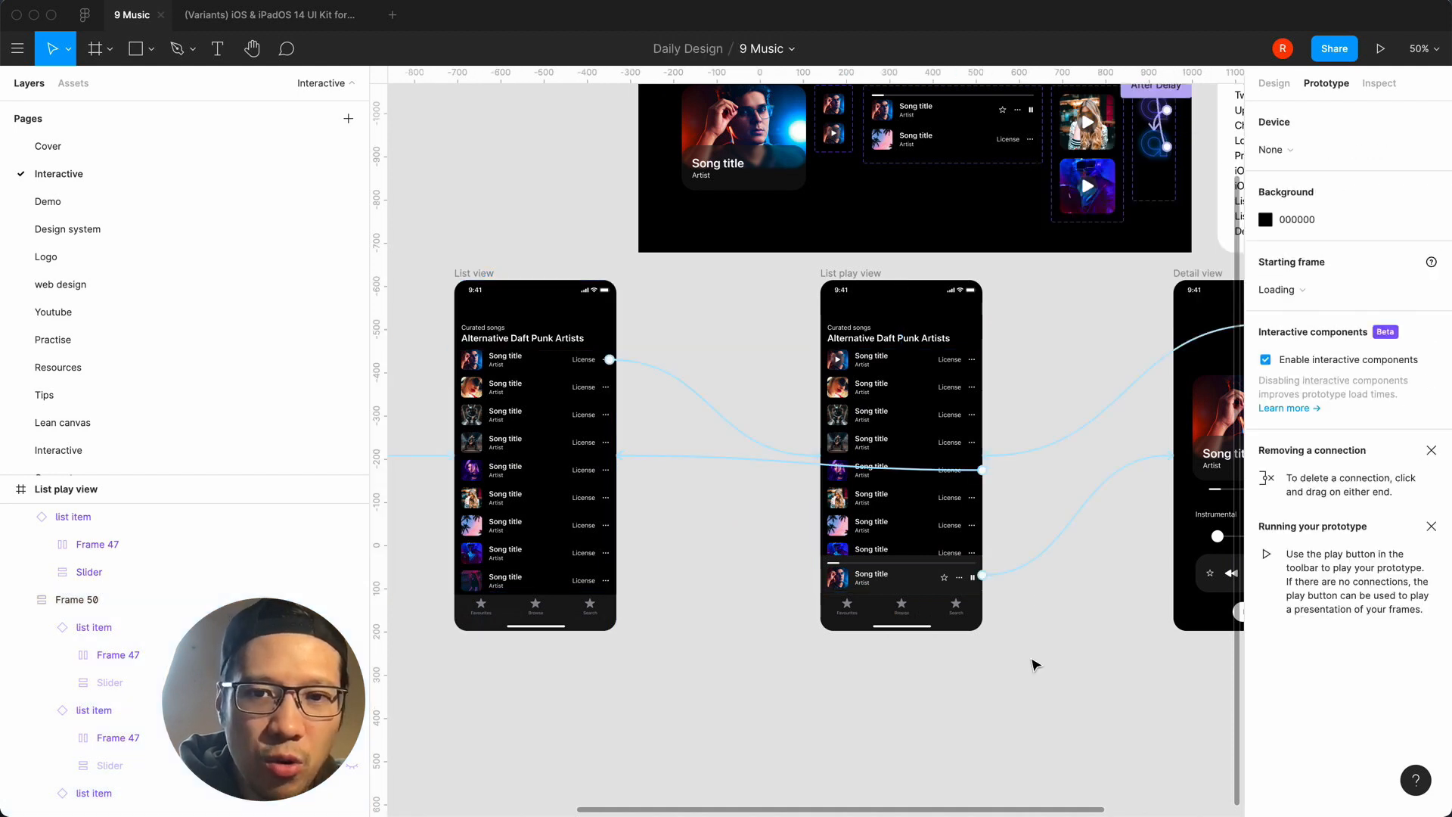
Preview the prototype and test switching between List view and List play view by repeatedly selecting song rows.
left_click(1380, 48)
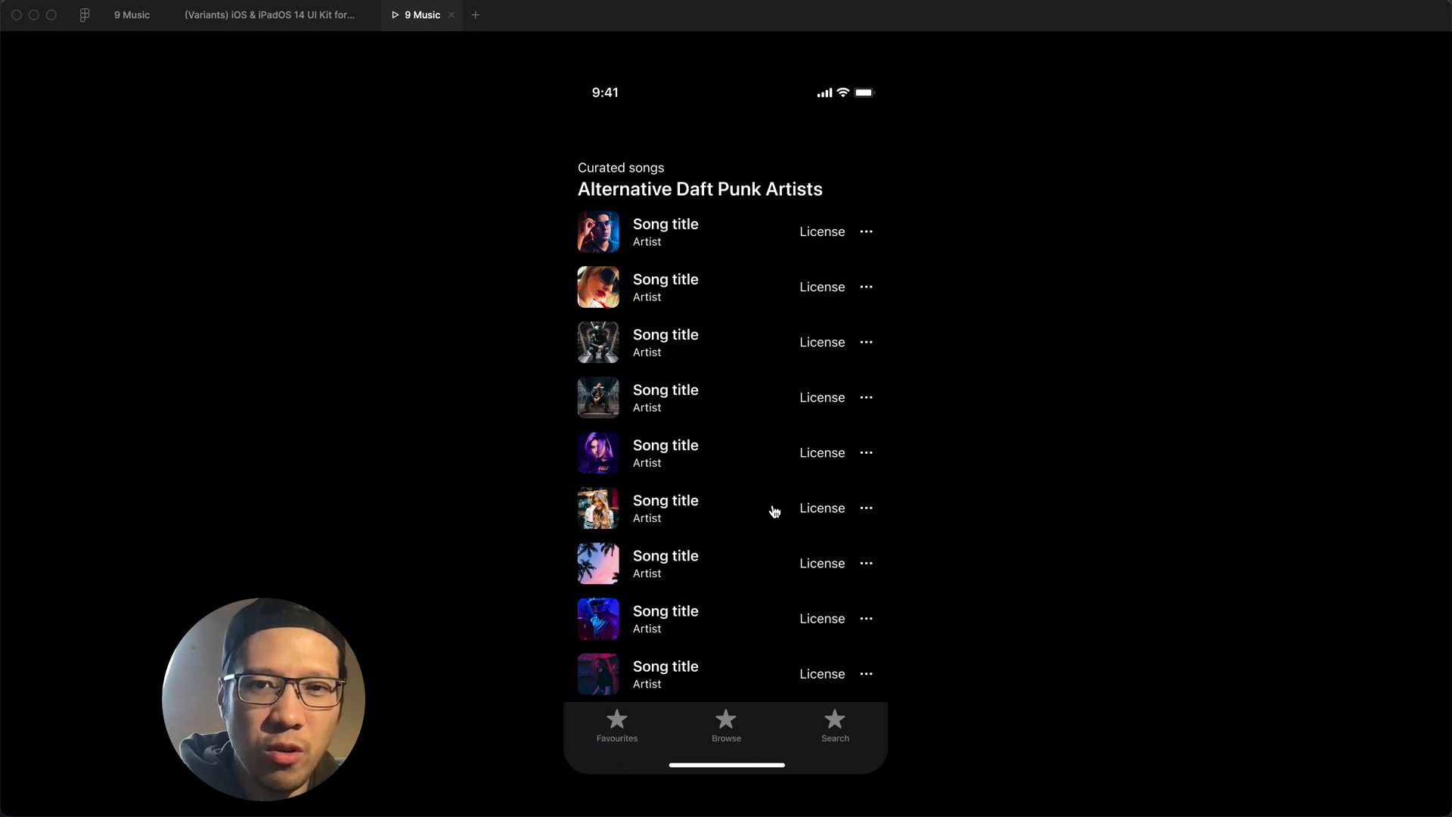
left_click(698, 242)
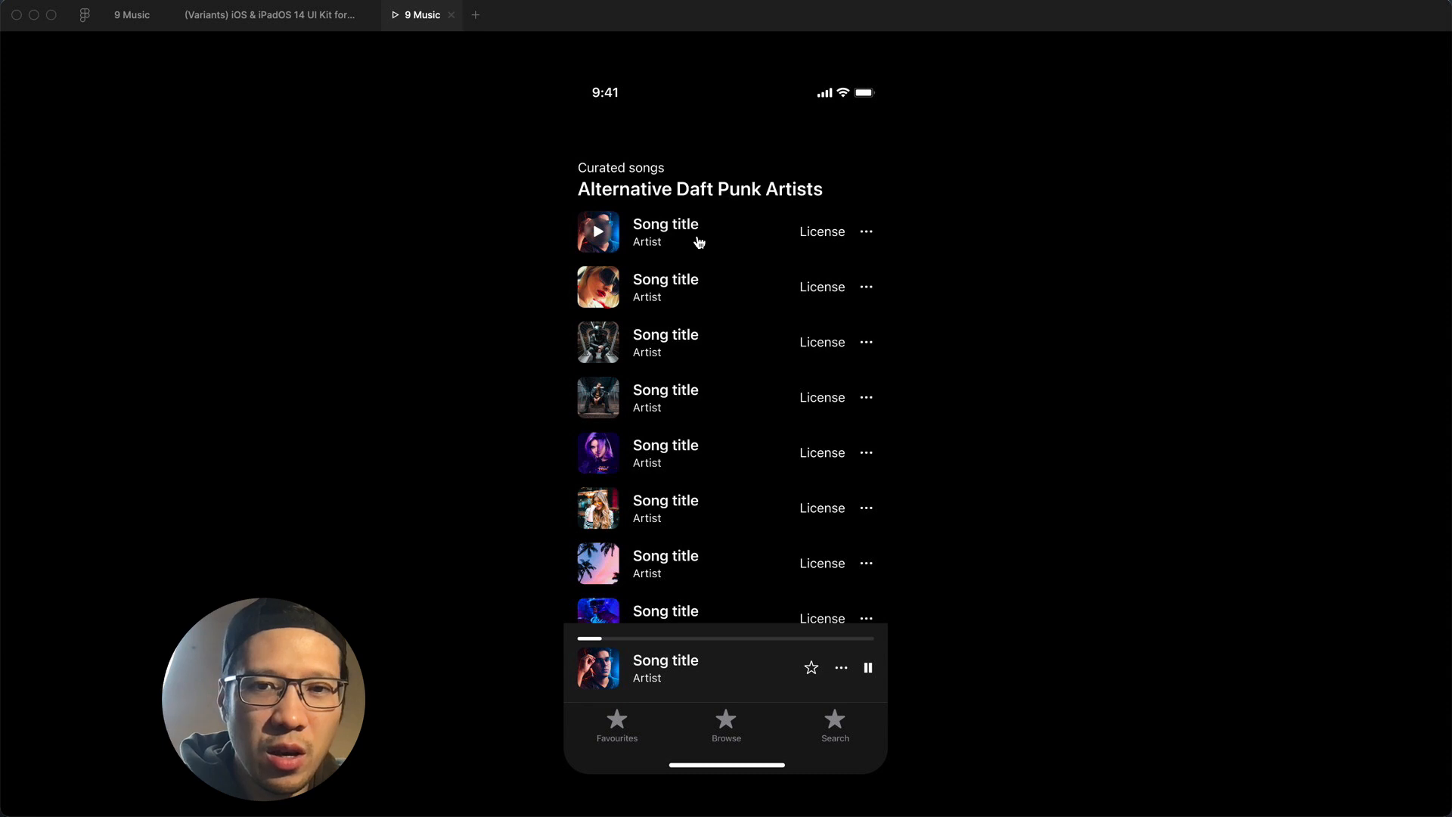
left_click(699, 242)
left_click(699, 242)
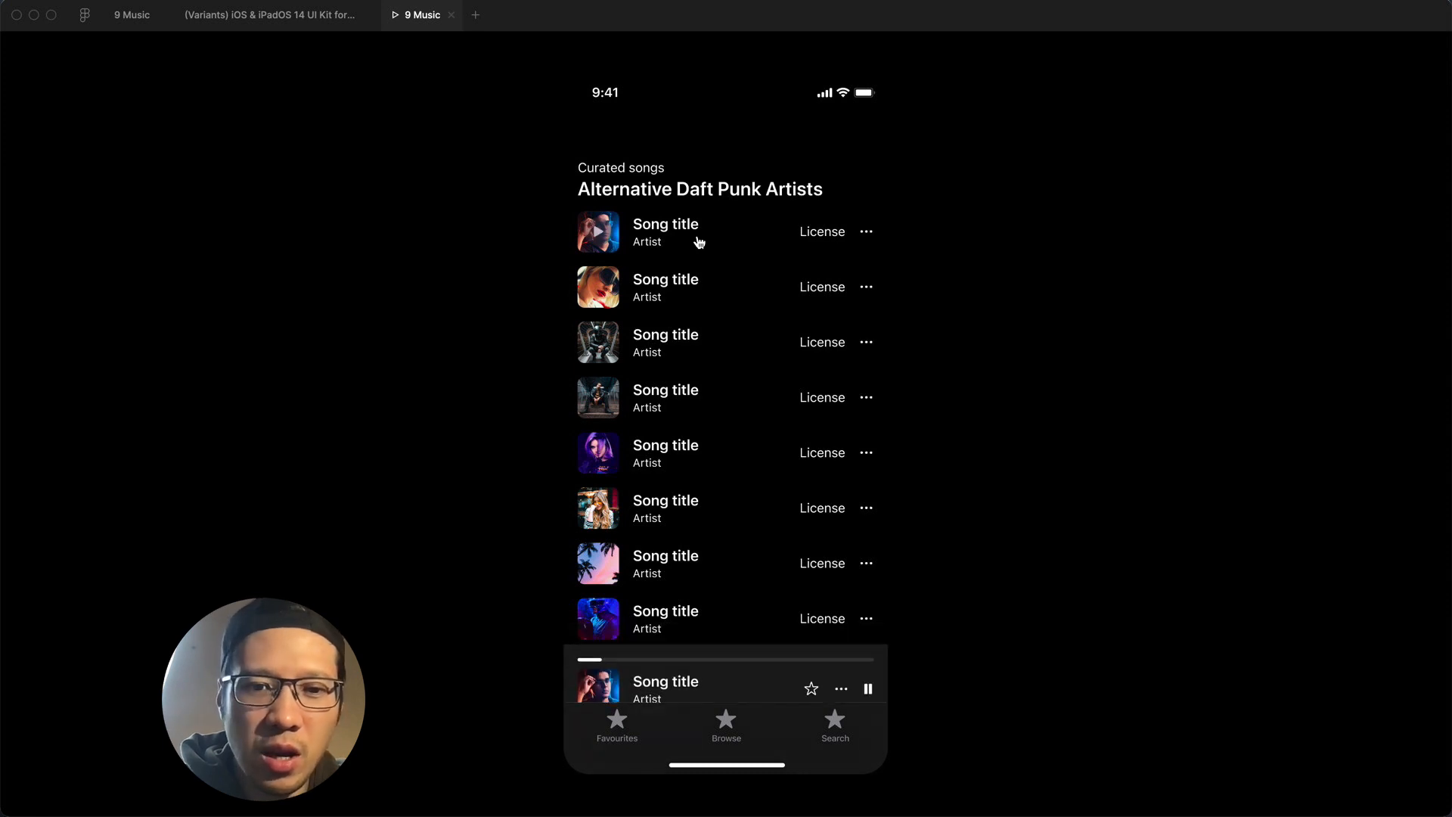
left_click(705, 285)
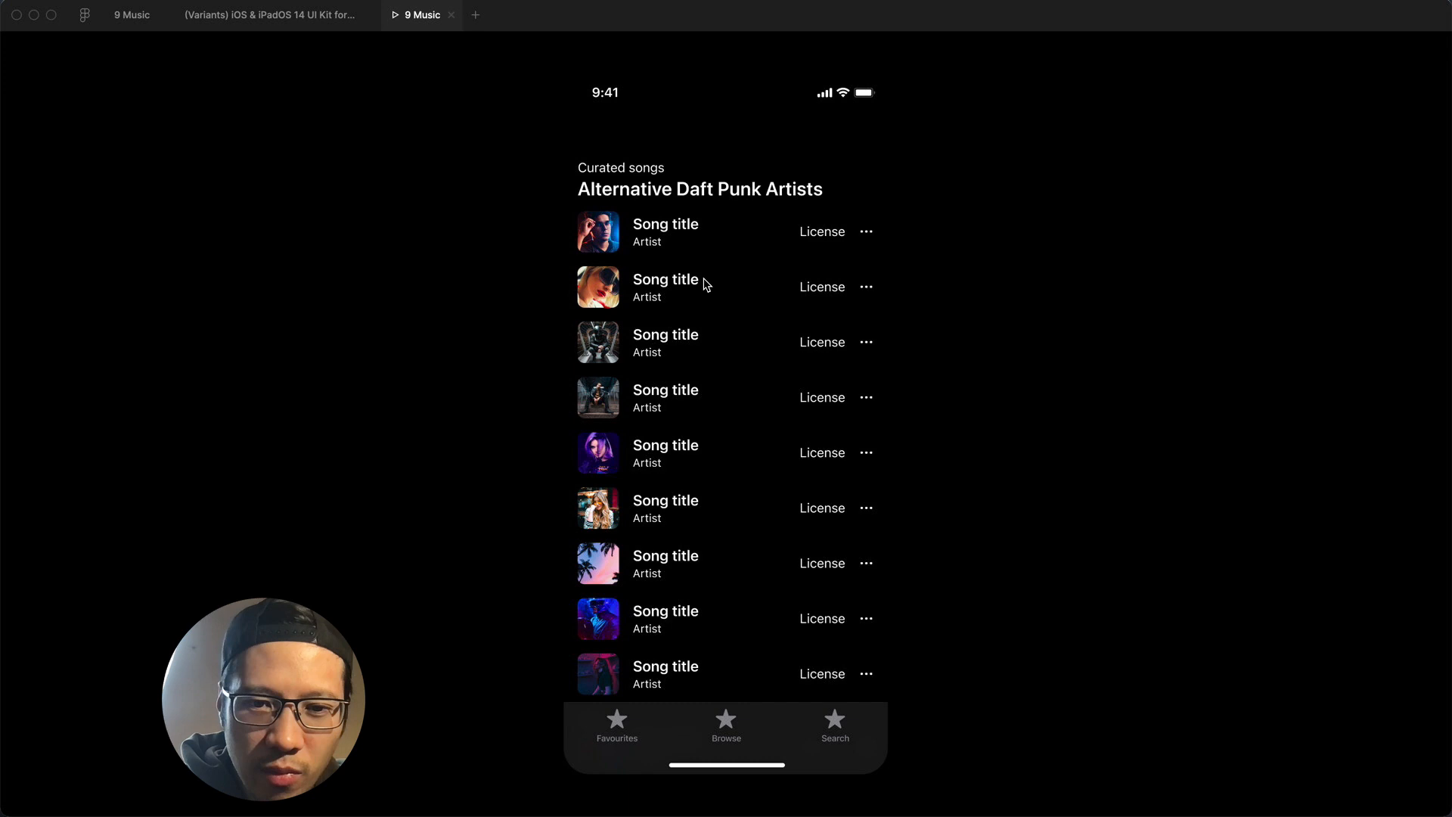
left_click(709, 230)
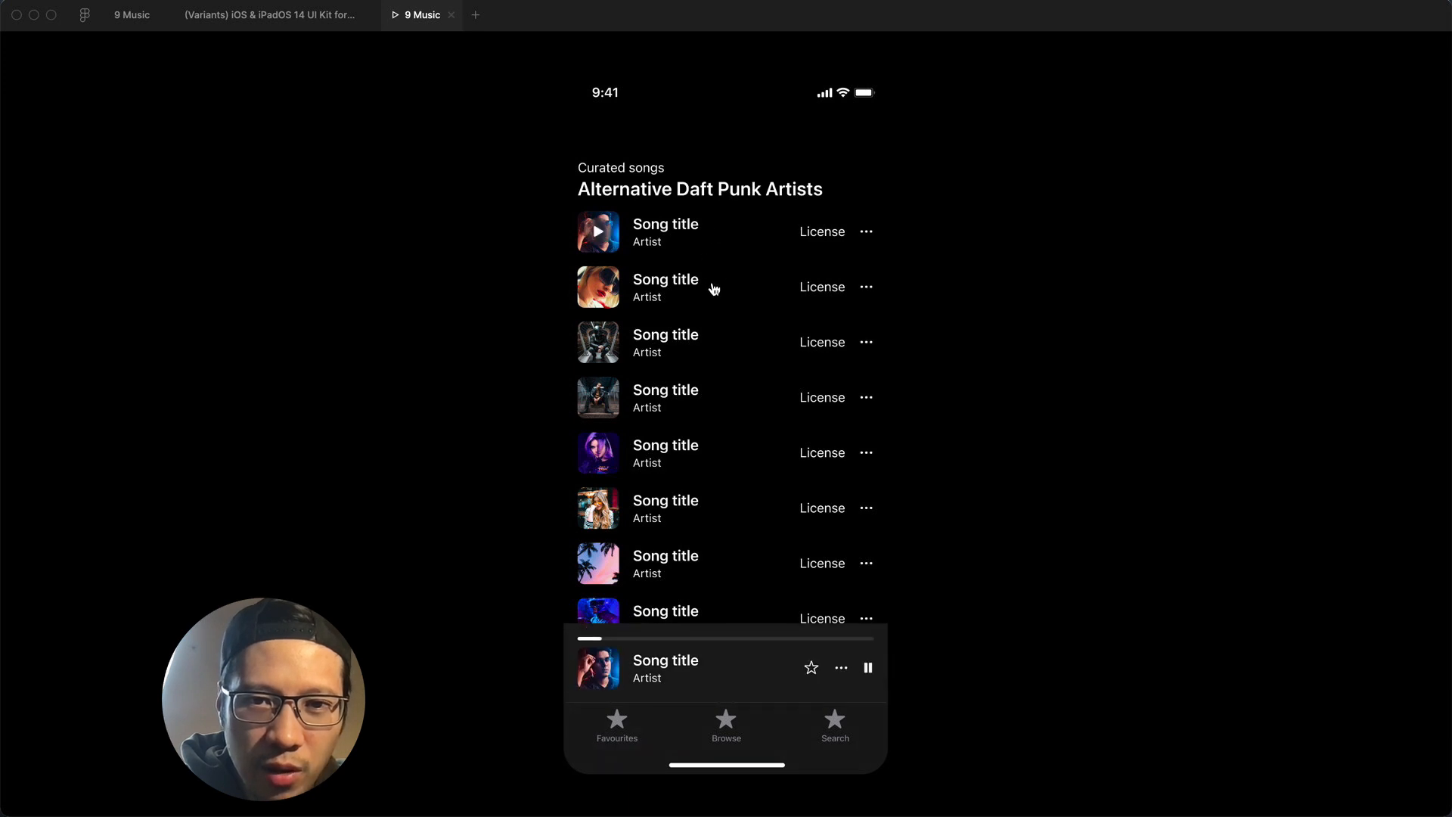
left_click(711, 282)
left_click(696, 232)
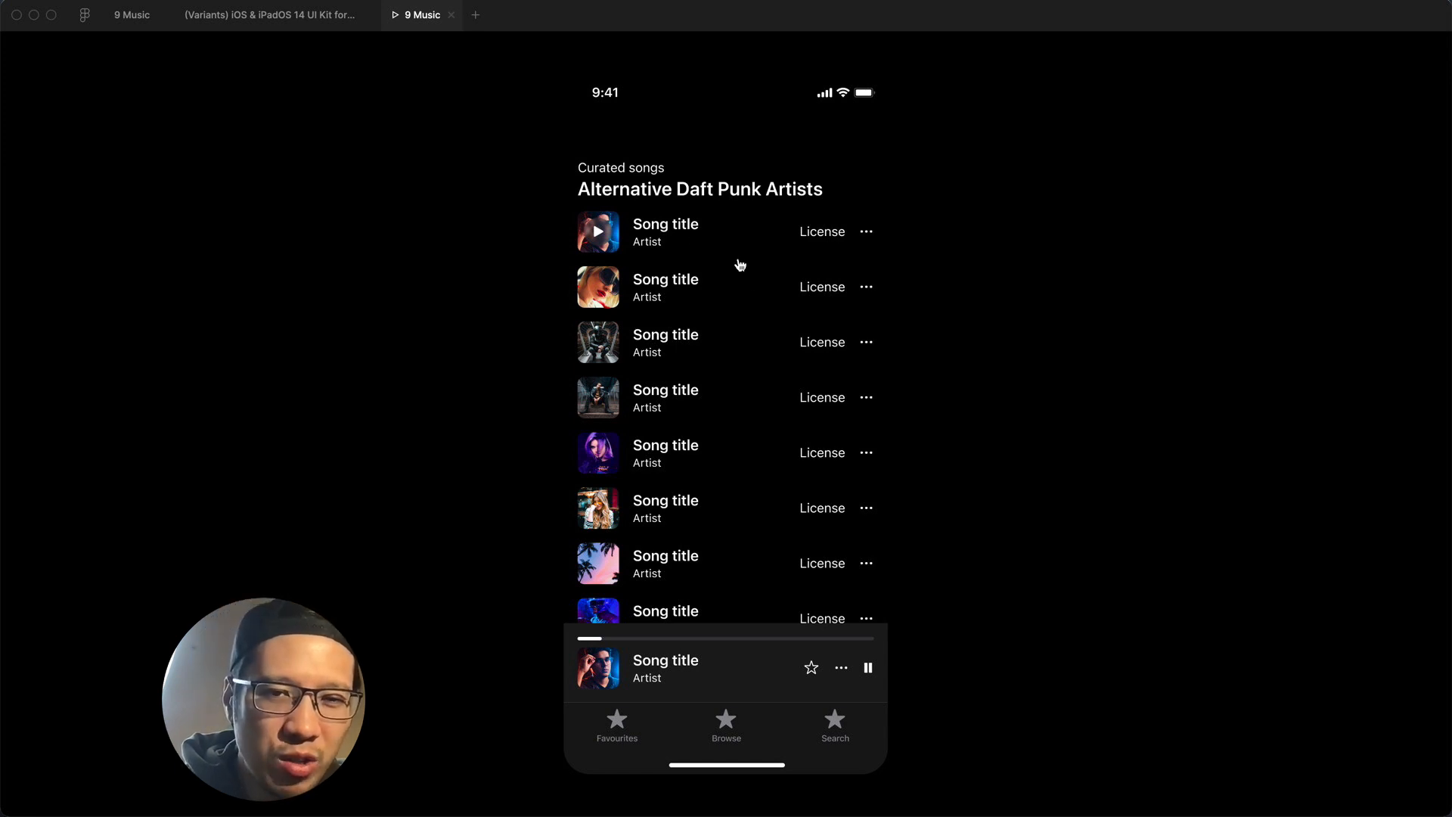
Open Detail view from the now-playing item, test its sliders, Instrumental toggle, play and License controls, and return through the list to the design file.
left_click(742, 670)
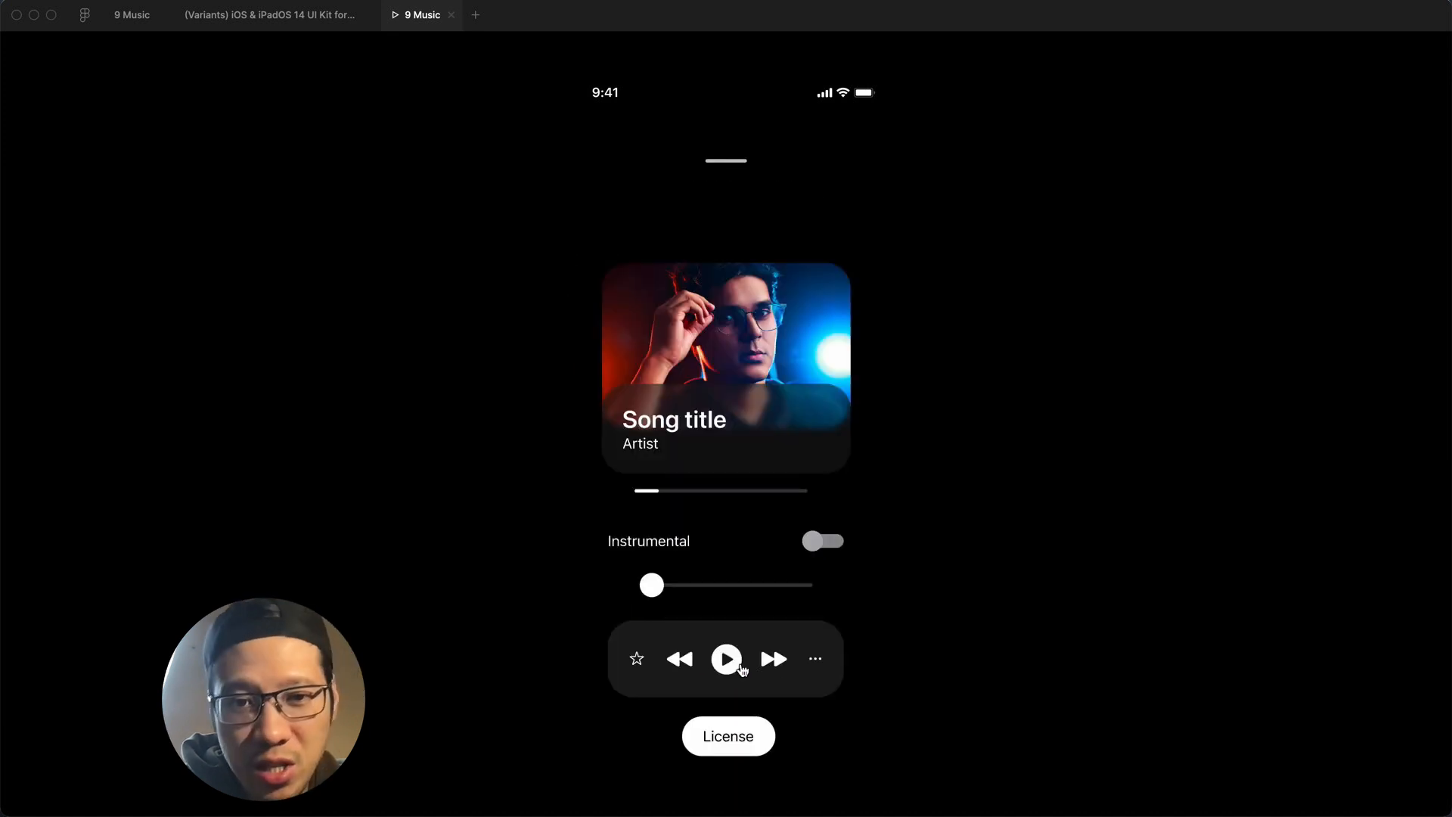
left_click(716, 493)
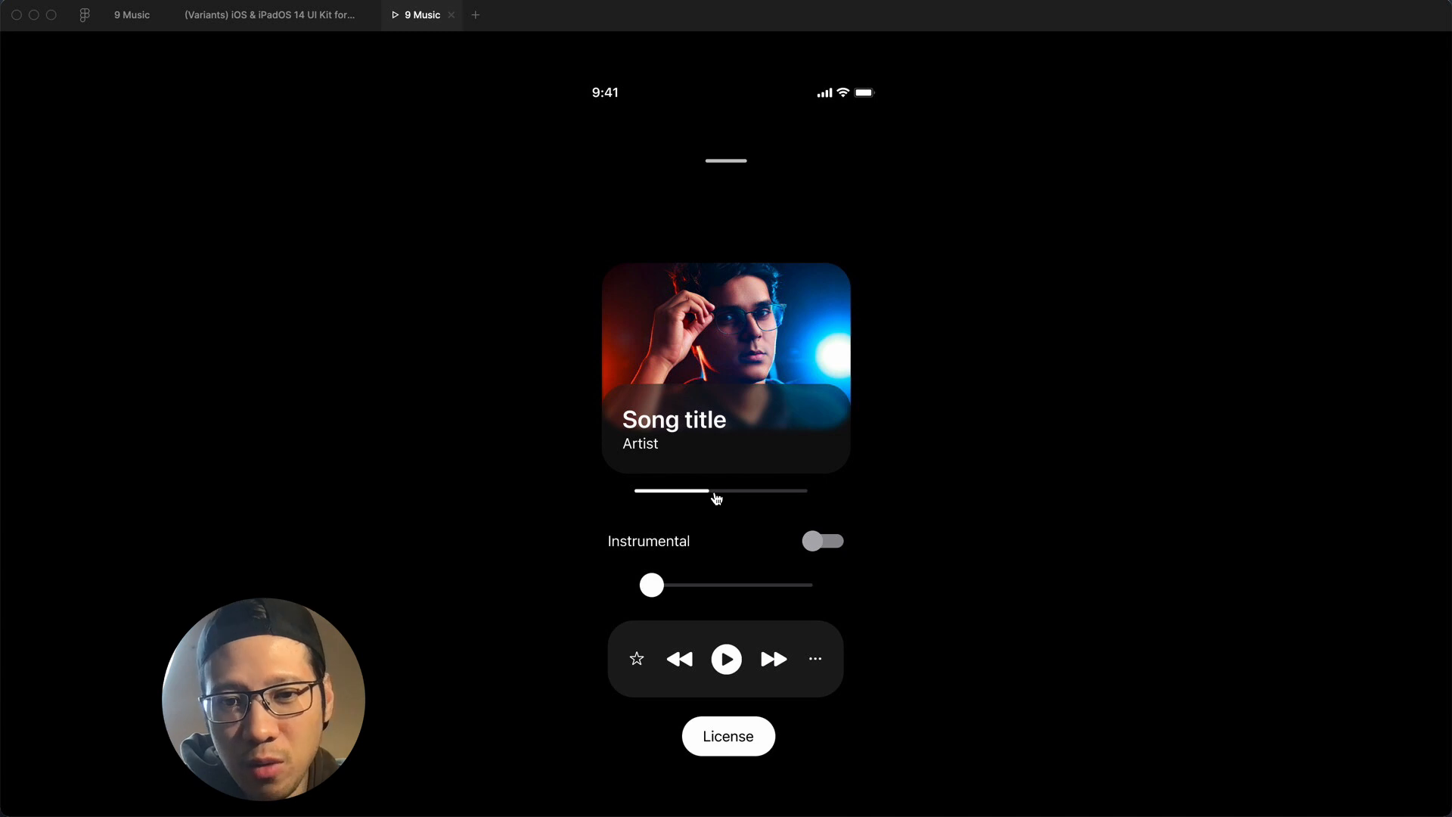
left_click_drag(651, 585, 600, 597)
left_click(819, 551)
left_click(819, 550)
left_click(727, 664)
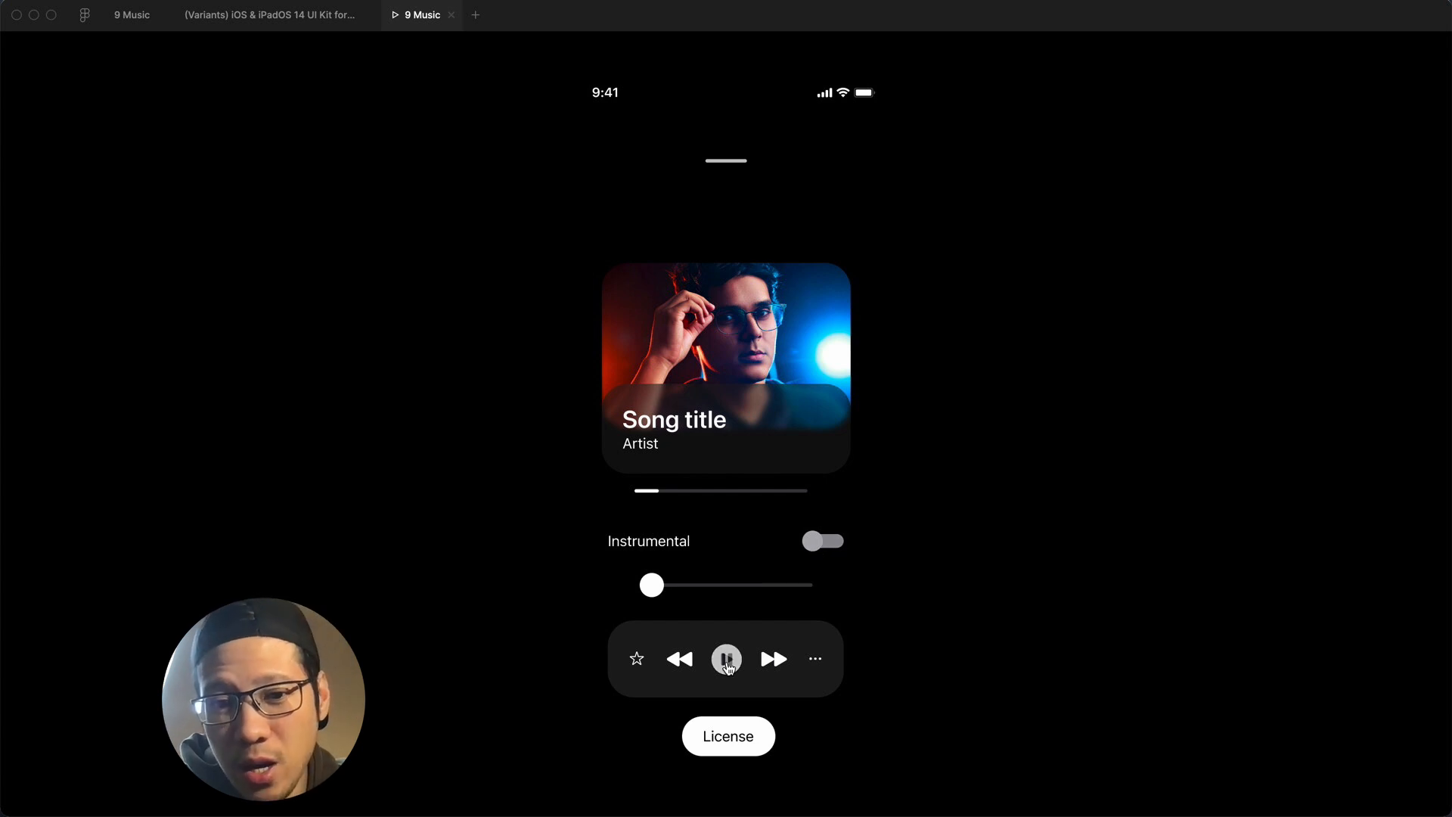
left_click(727, 664)
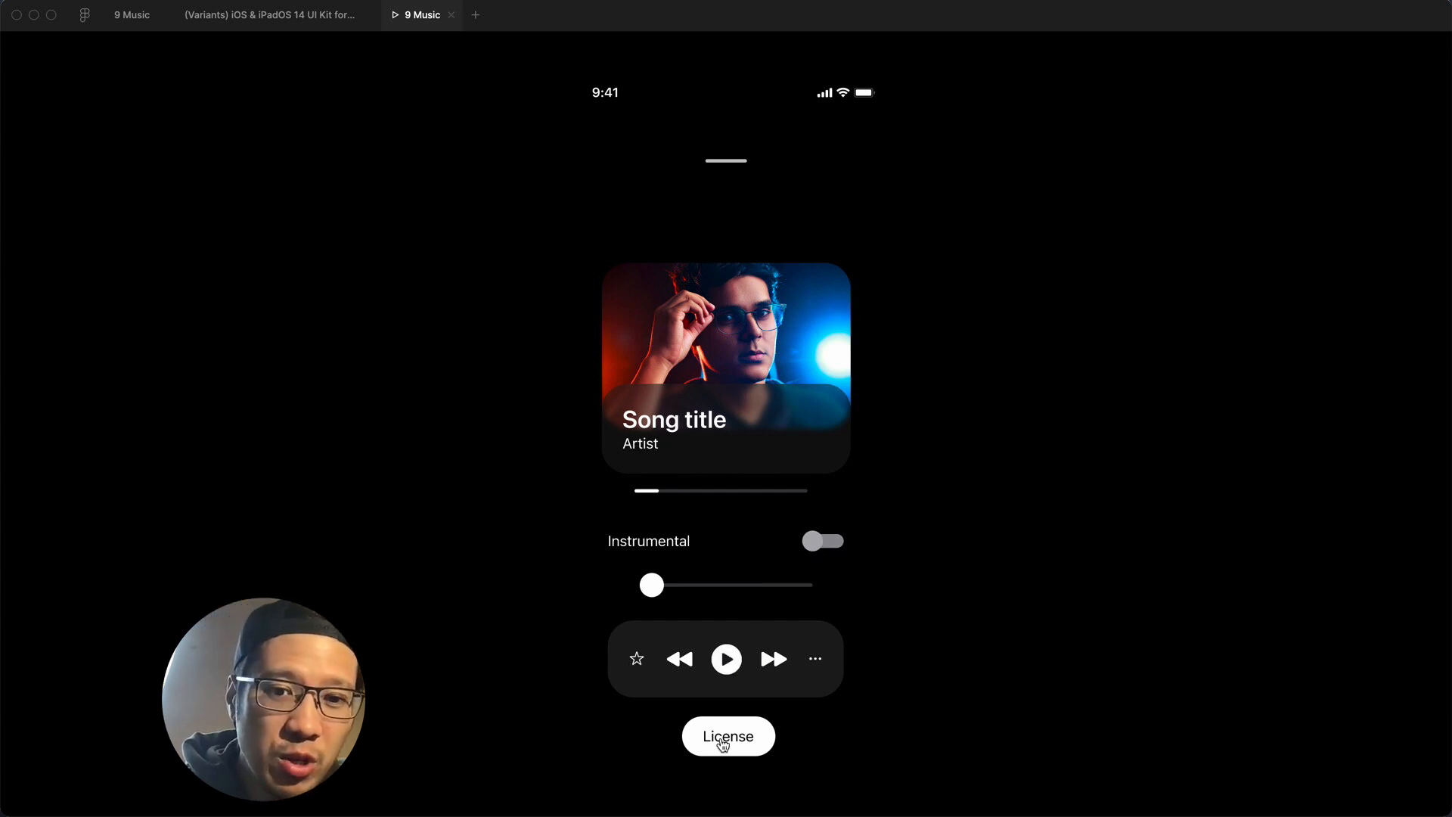
left_click(722, 746)
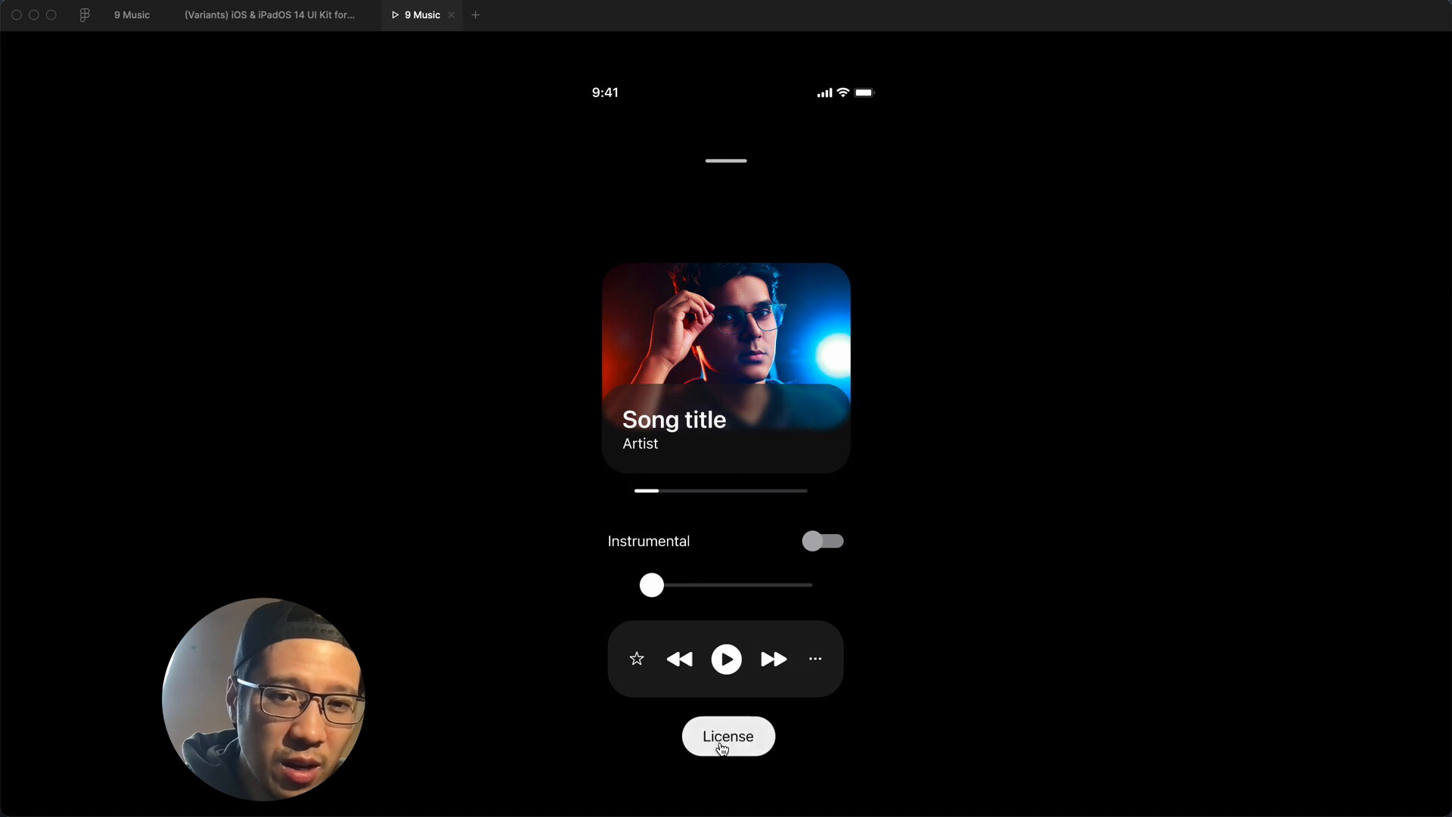
left_click(738, 163)
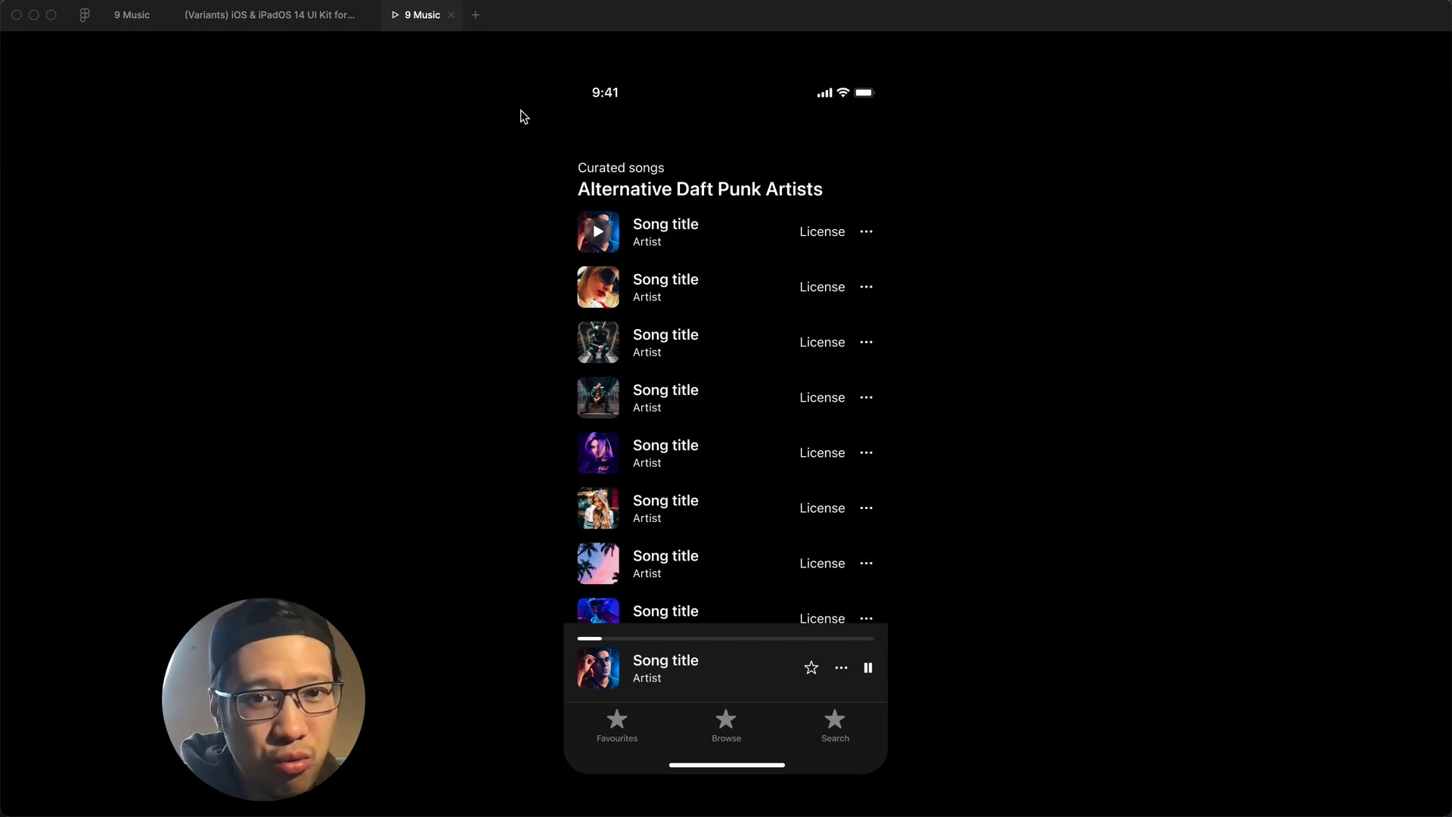
left_click(452, 15)
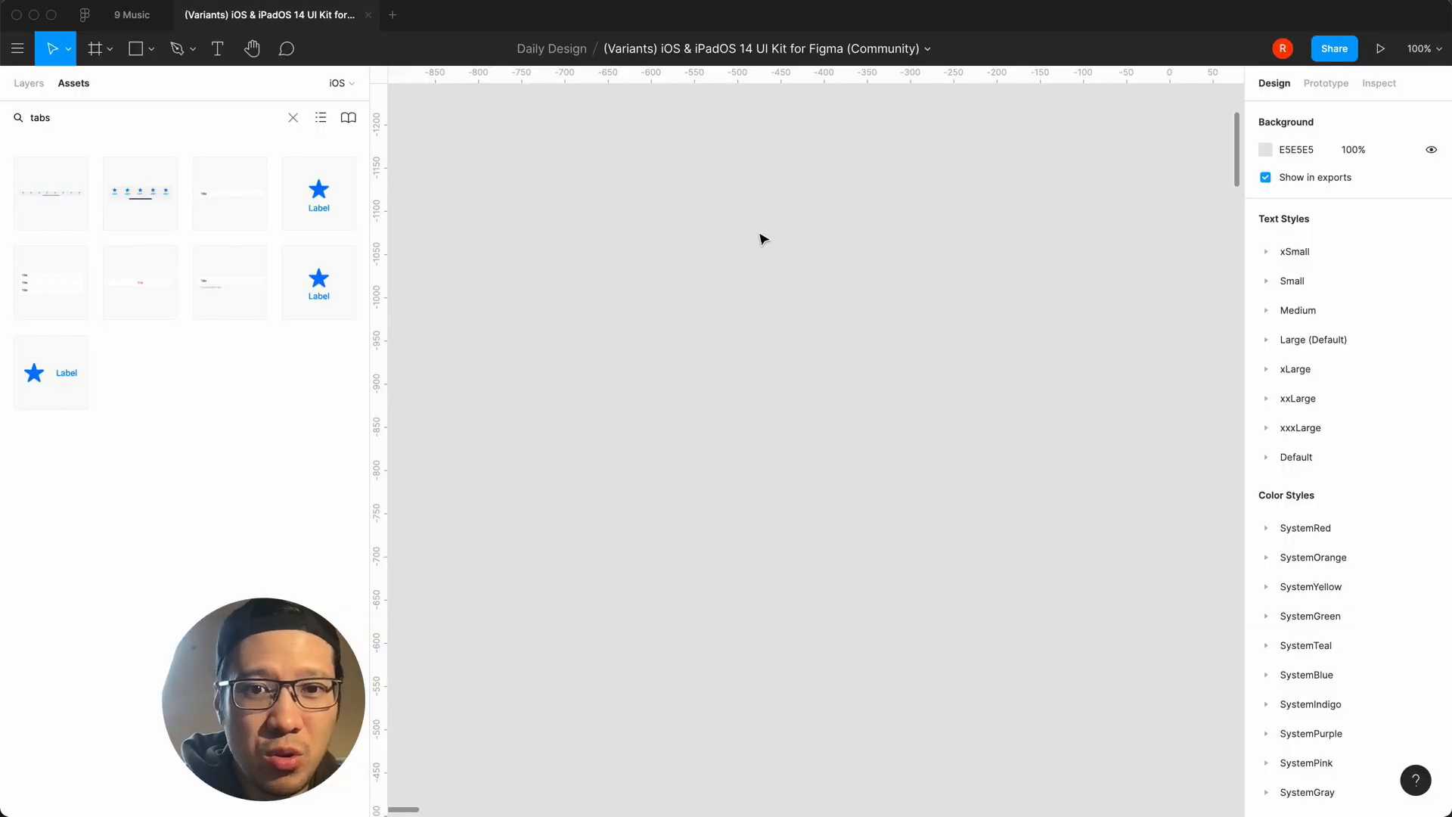
left_click(141, 19)
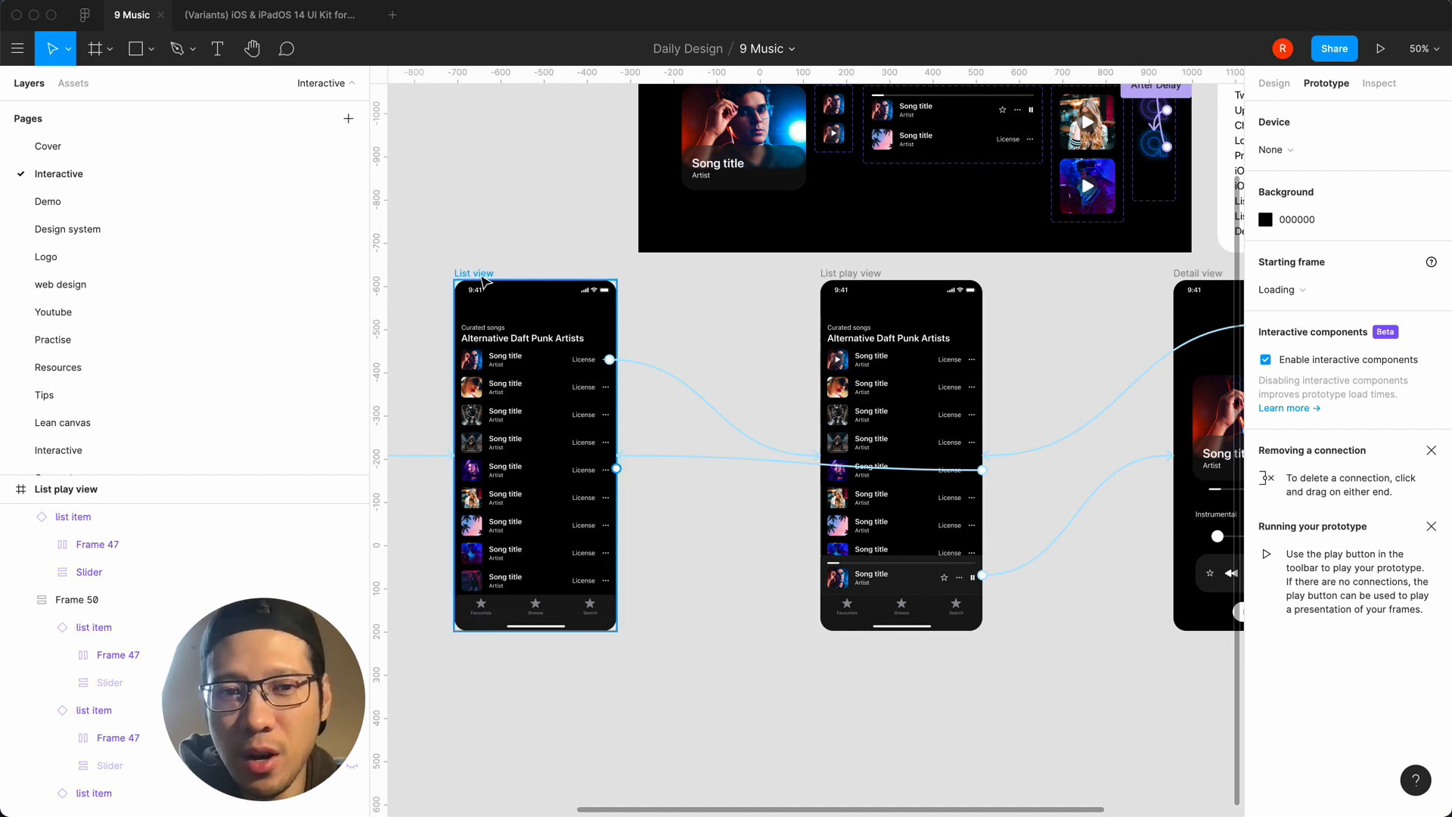
Run the prototype again from Loading, play the first song and open Detail view from the now-playing item.
left_click(1380, 50)
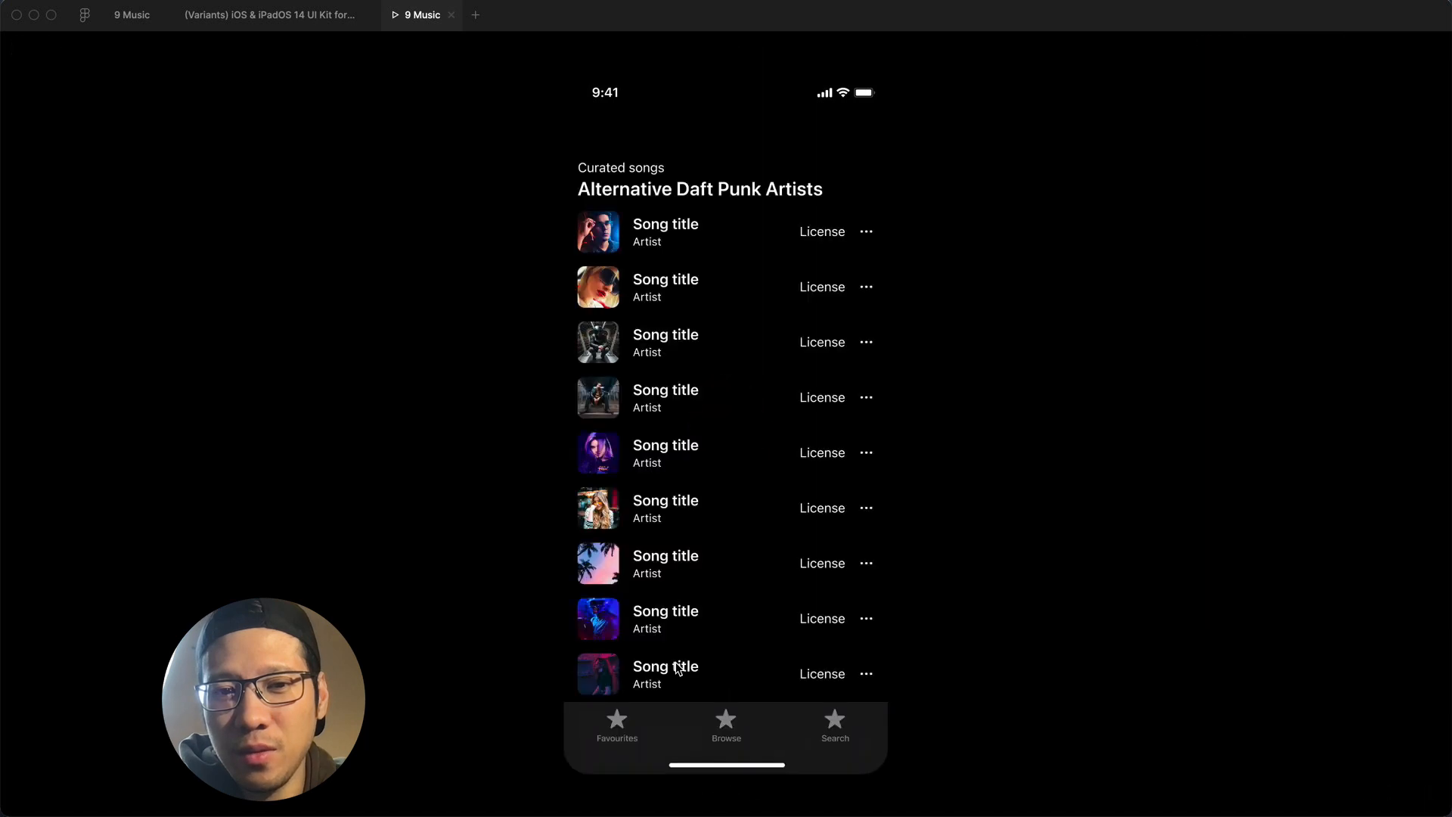
left_click(740, 244)
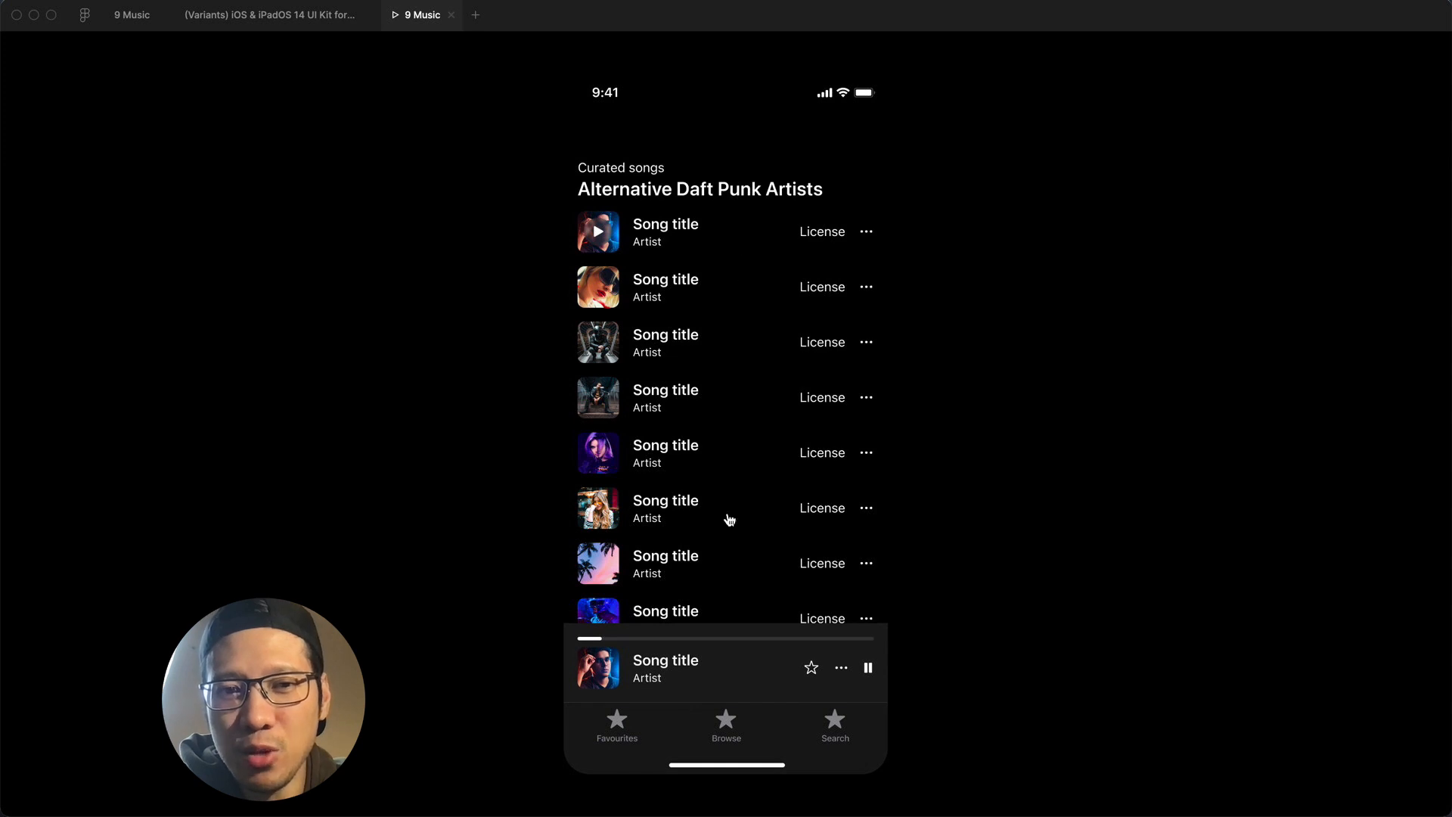
left_click(719, 675)
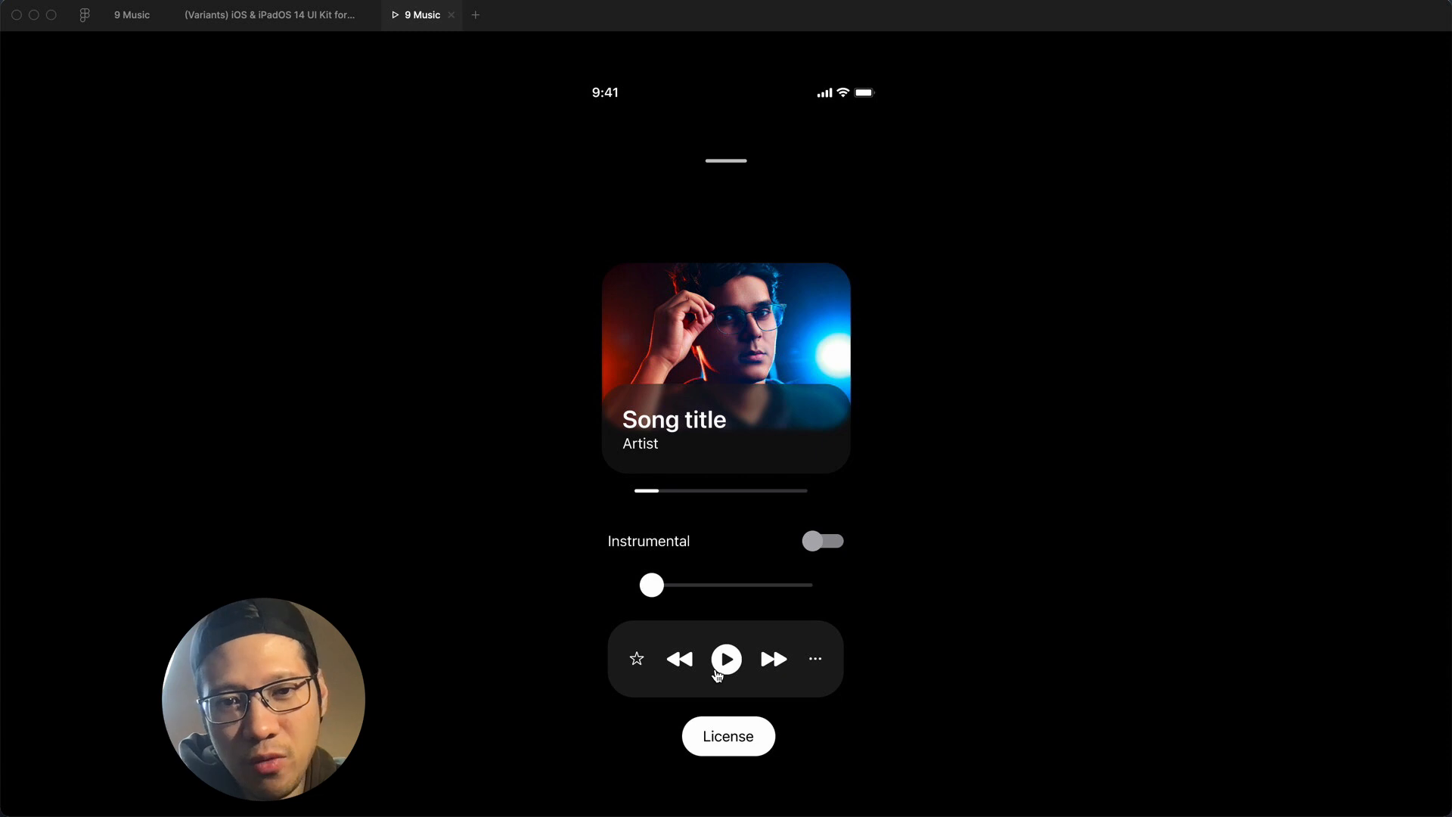
Test Detail view's progress bar, slider, Instrumental toggle, play and License controls, and return to List play view through the handle line.
left_click(696, 497)
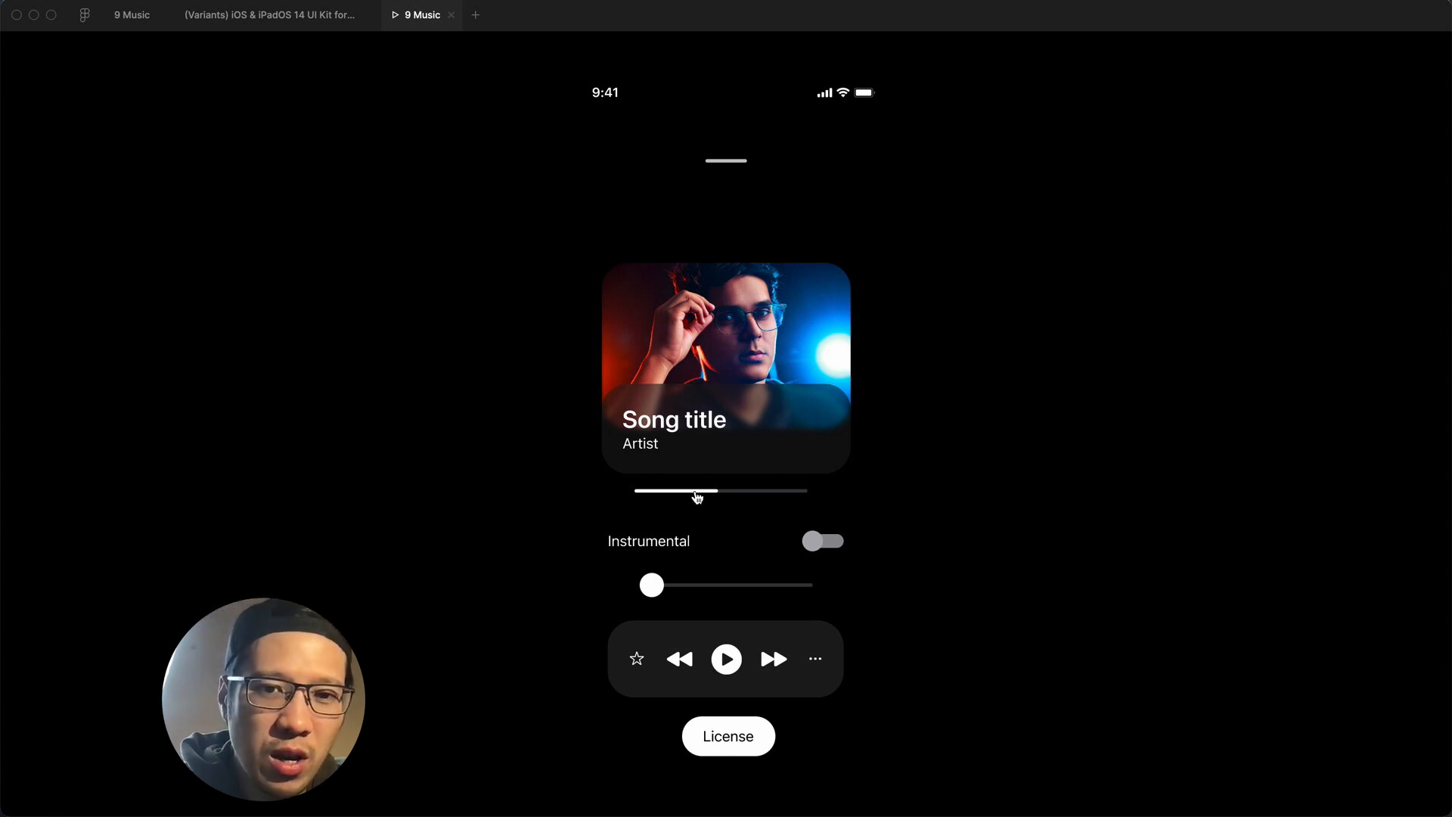
left_click_drag(652, 585, 802, 592)
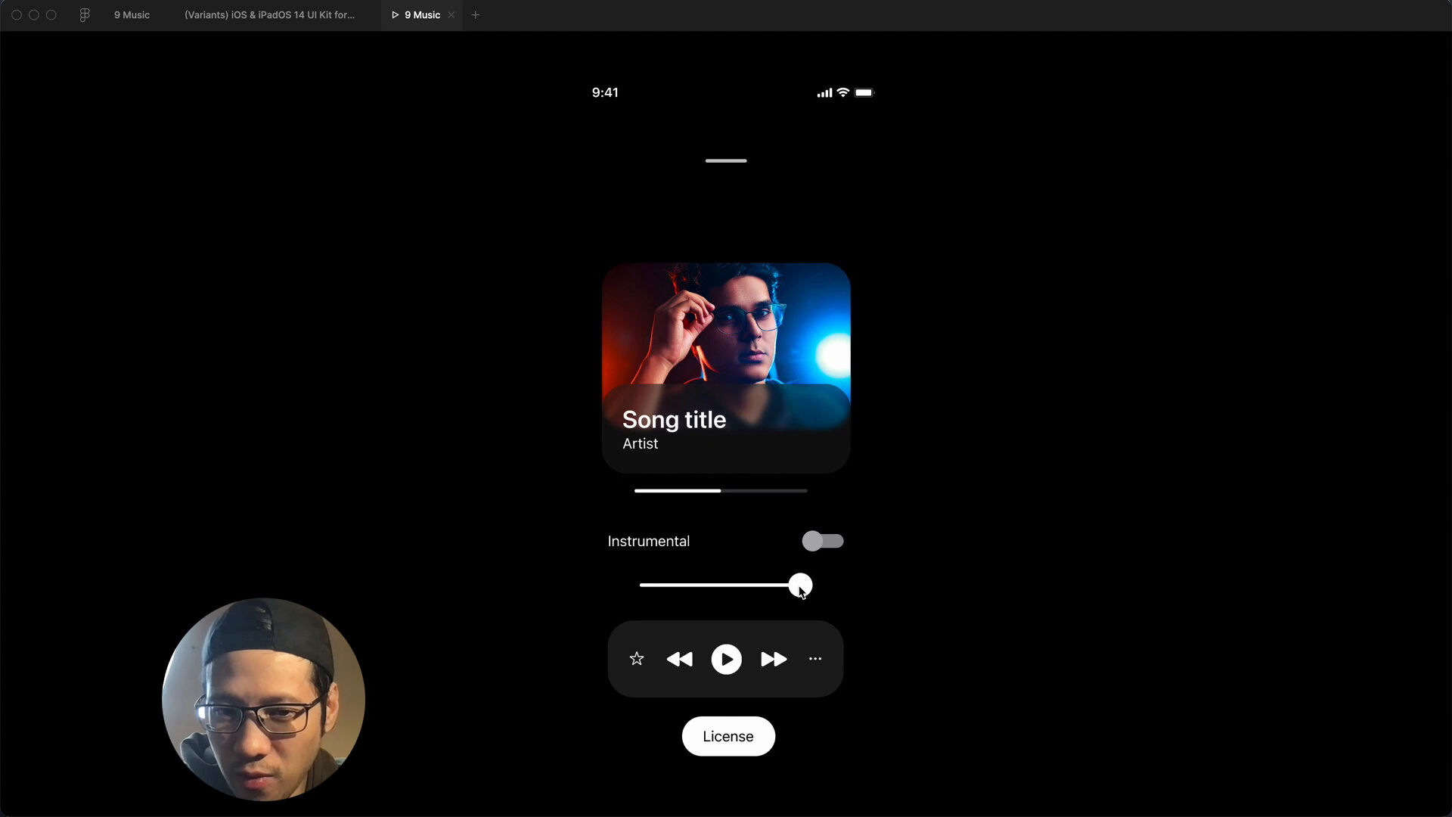
left_click(828, 546)
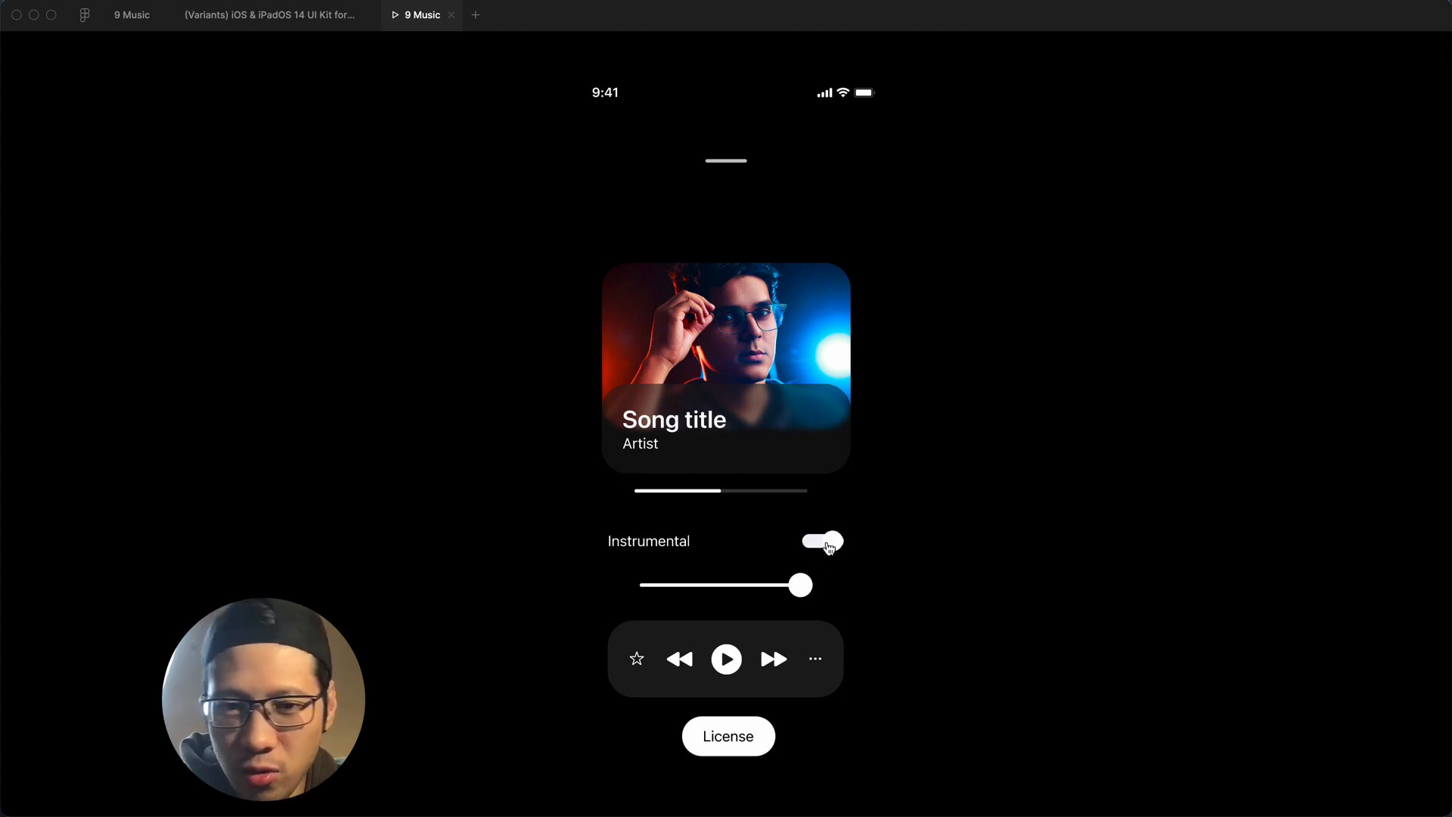
left_click(828, 546)
left_click(736, 659)
left_click(736, 659)
left_click(709, 737)
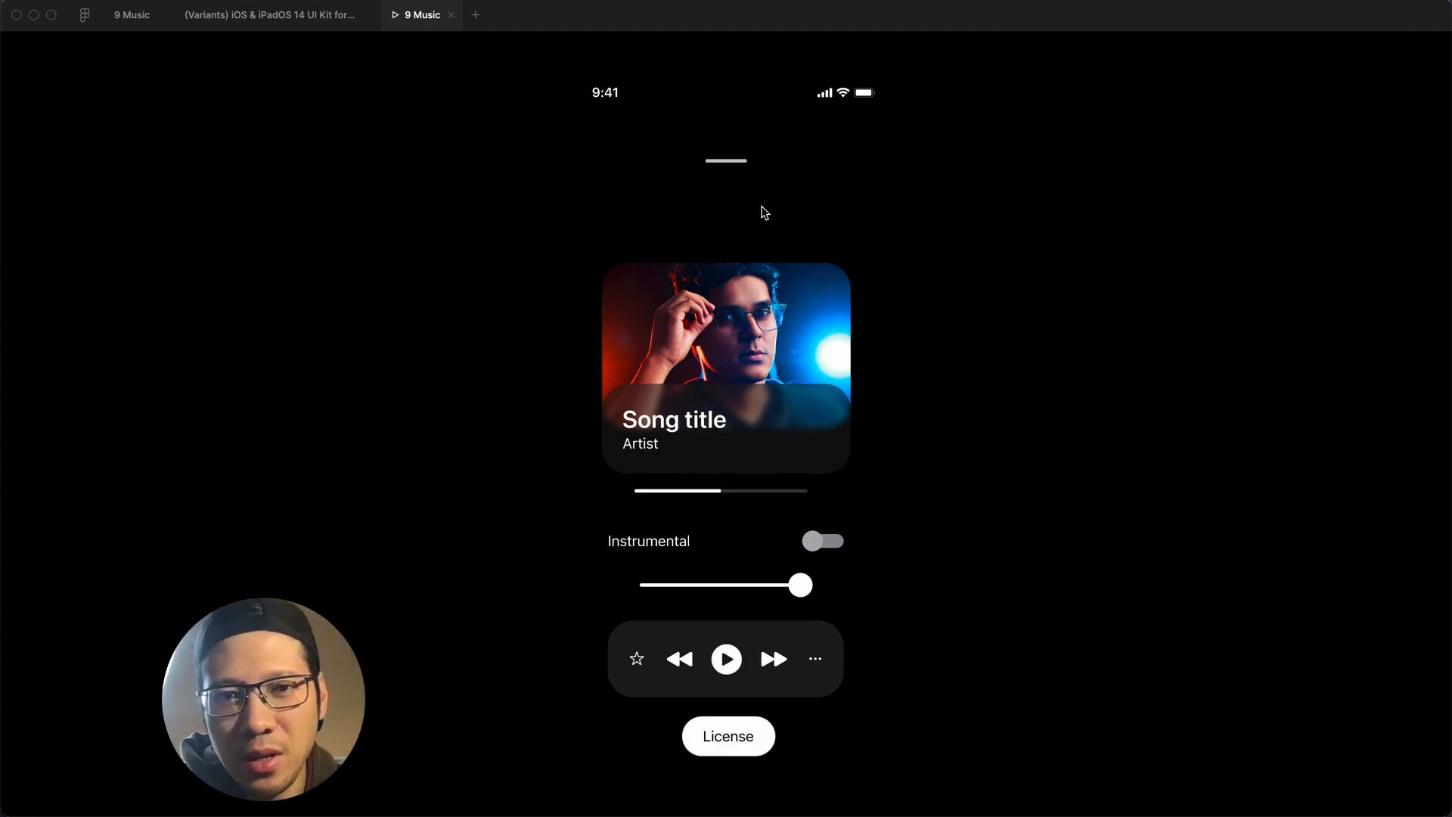
left_click(739, 162)
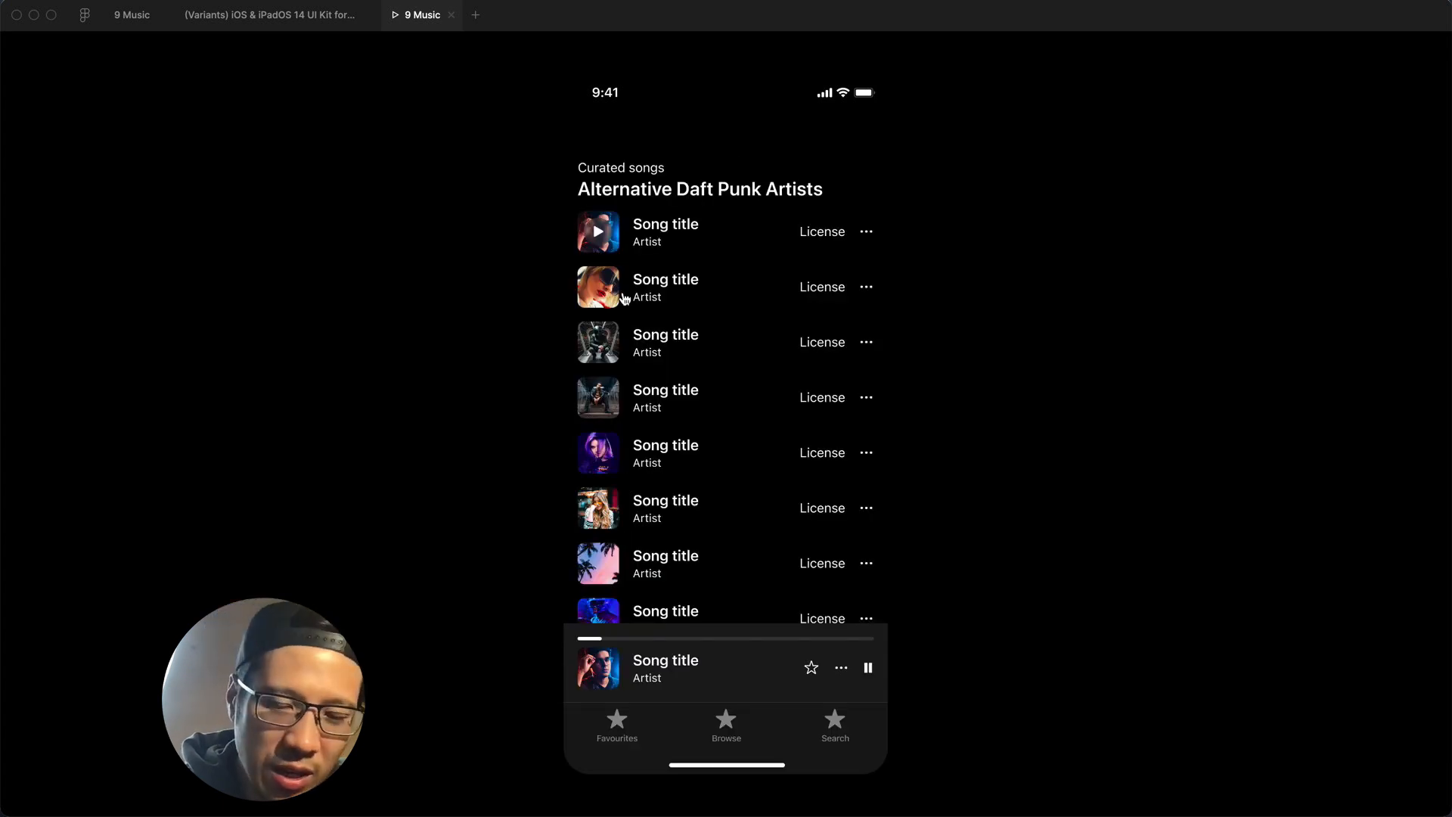